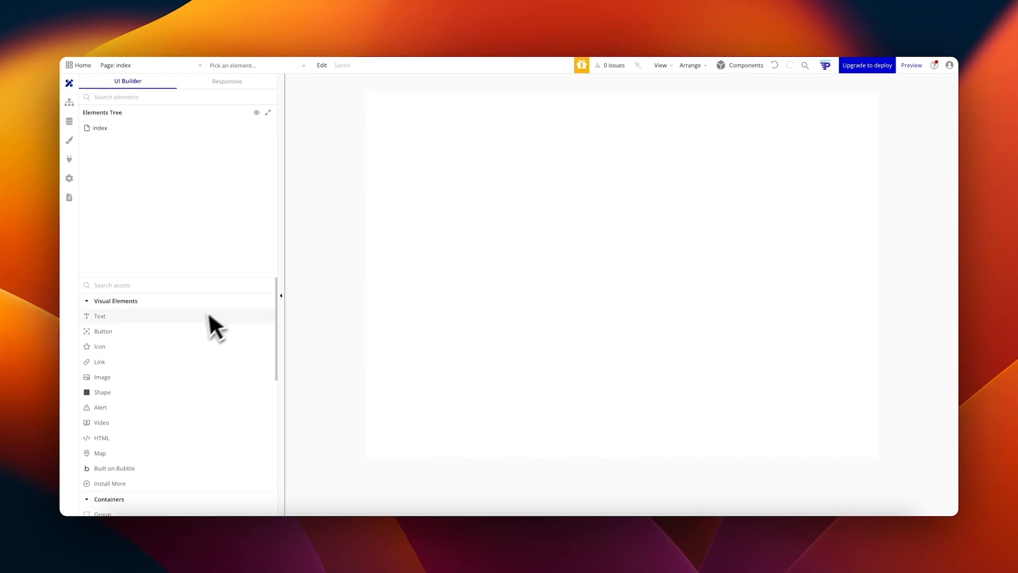
Step: Browse the Visual Elements and Containers lists, then open the index page's empty Workflow editor
scroll(159, 335, down, 1)
scroll(129, 329, down, 4)
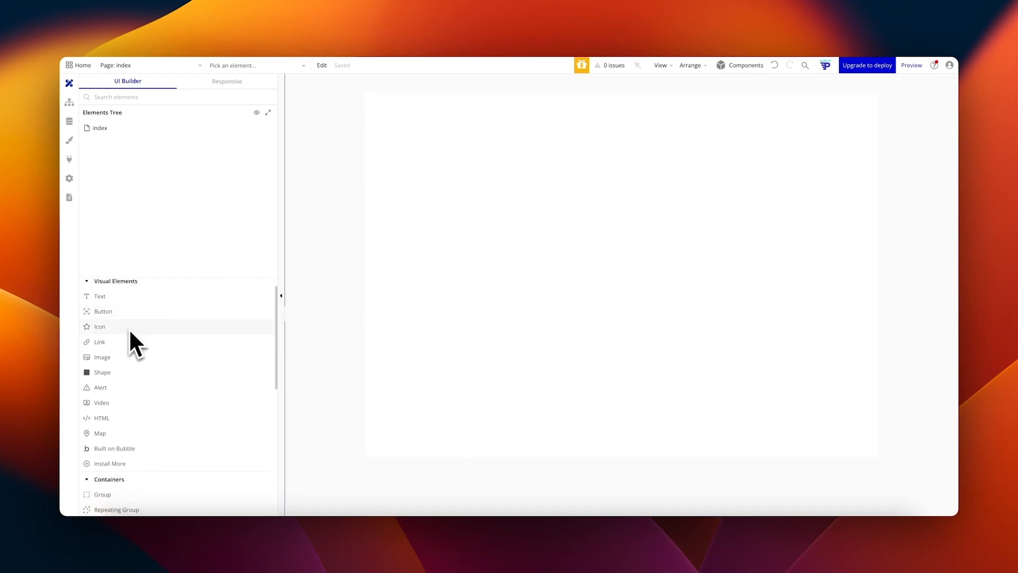
scroll(129, 329, down, 7)
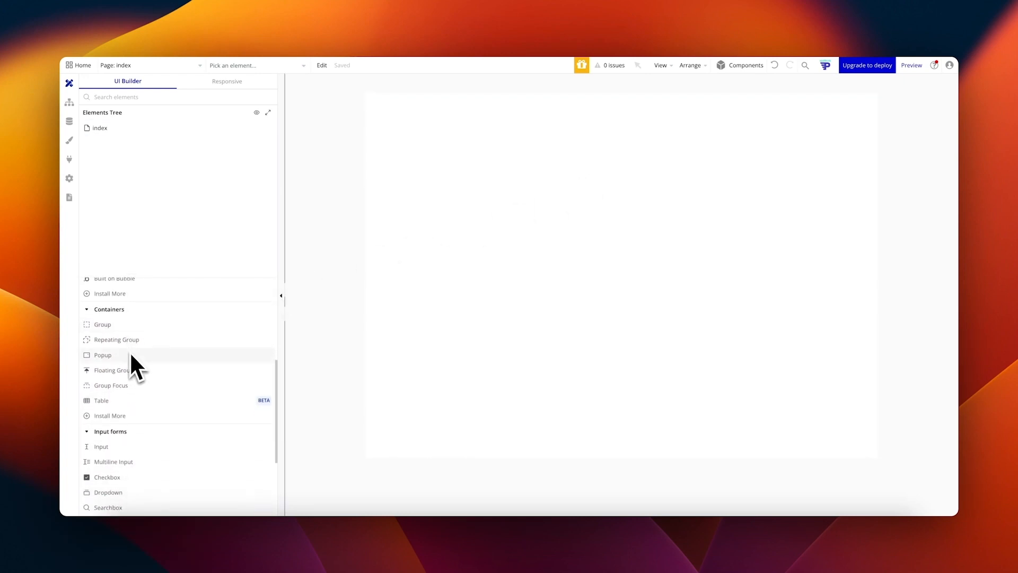
mouse_move(131, 354)
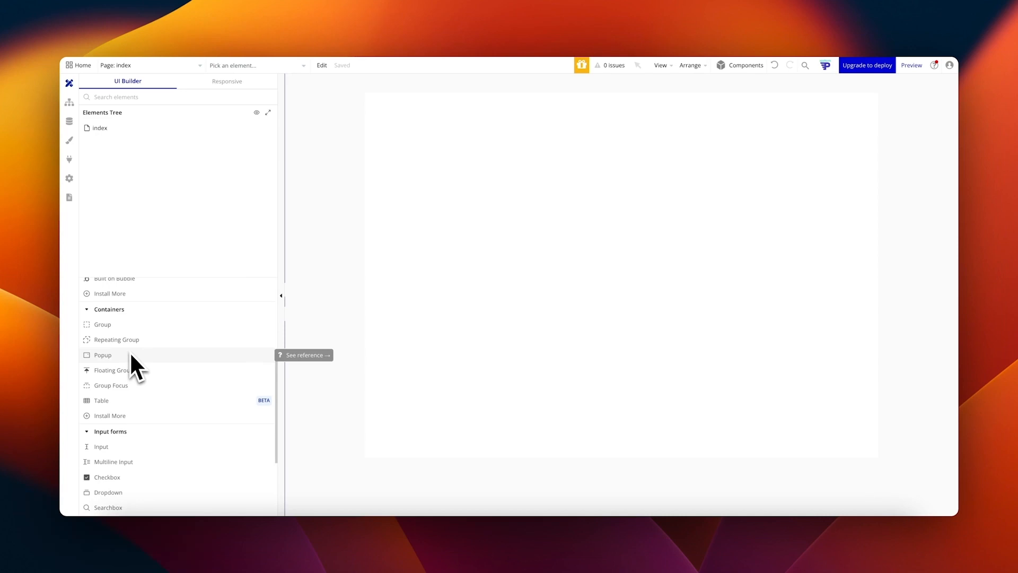
click(69, 101)
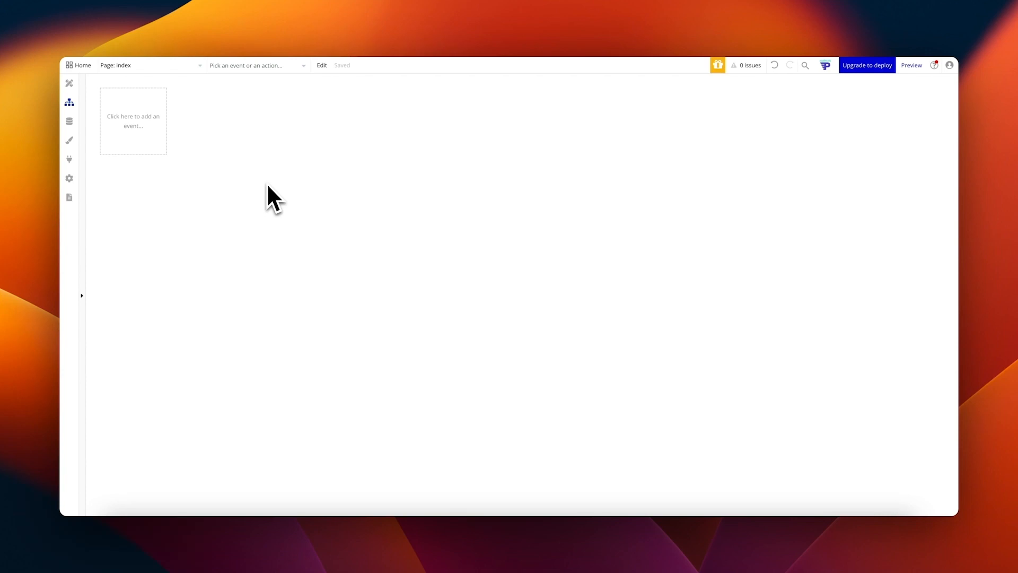
Step: Preview the add-event menu, then view the User data type and its fields
click(139, 118)
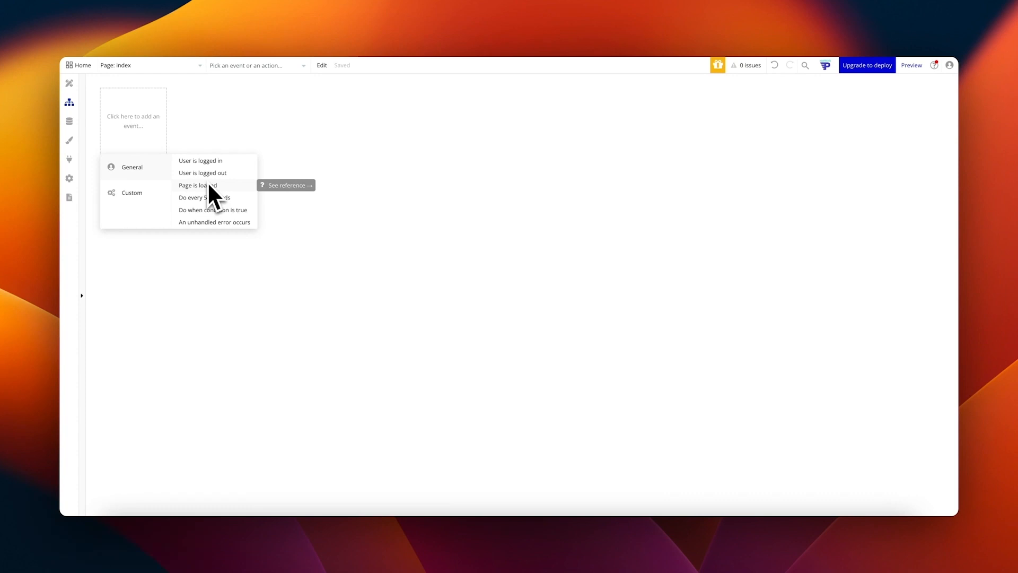
click(68, 121)
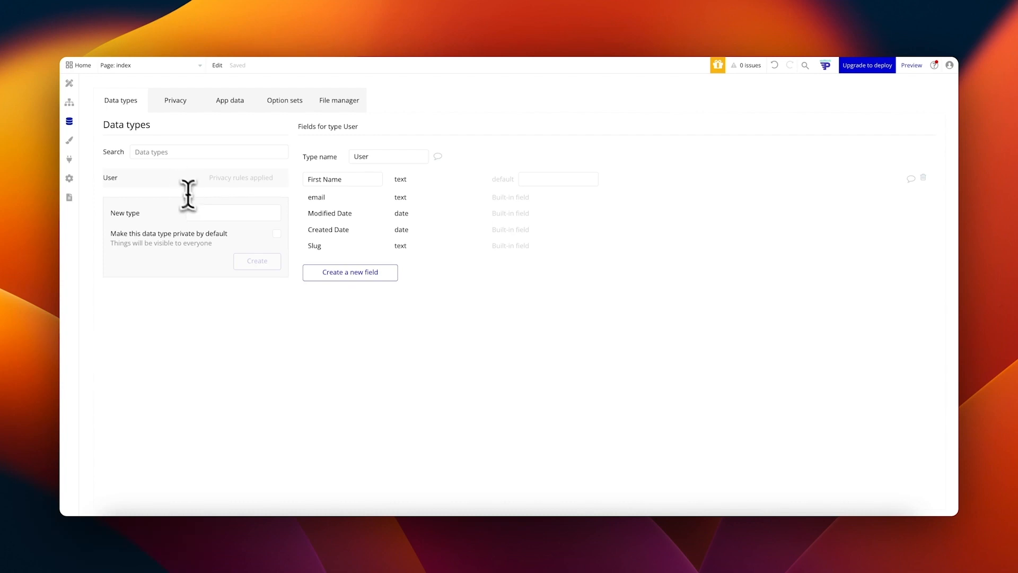
Step: Inspect the User type's First Name field, then review the User's own data privacy rule
click(205, 212)
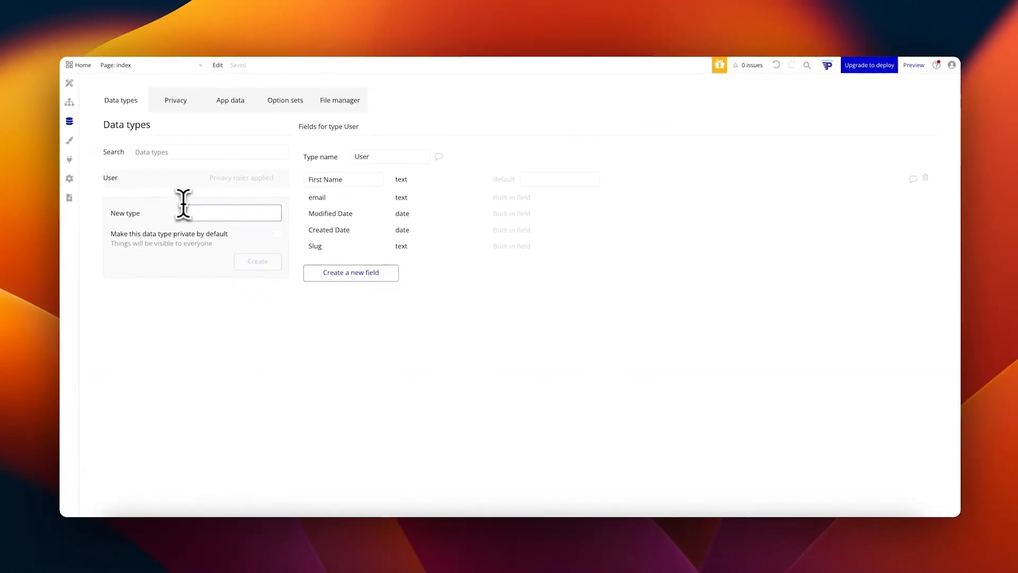
click(357, 180)
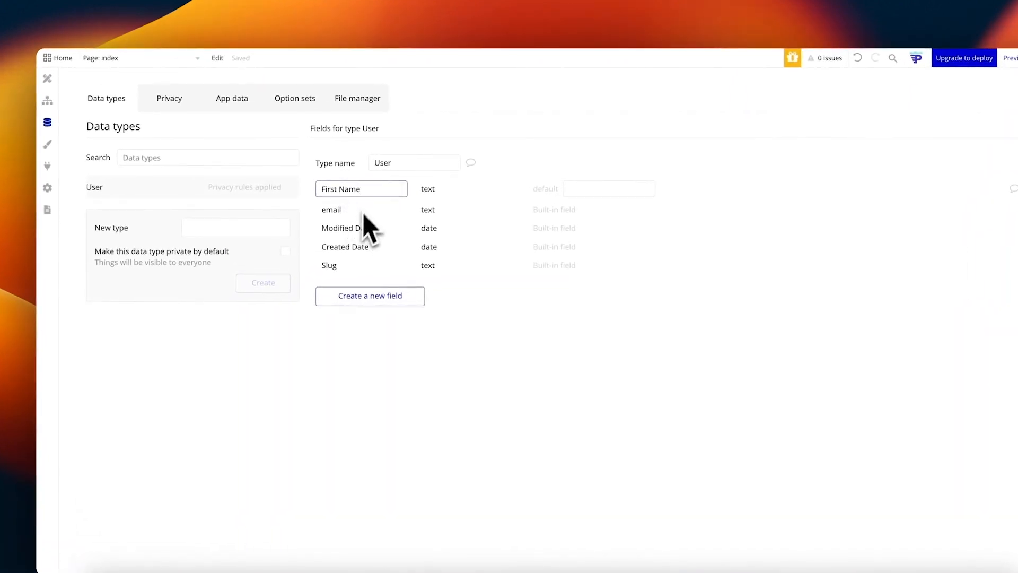
drag(322, 189, 379, 190)
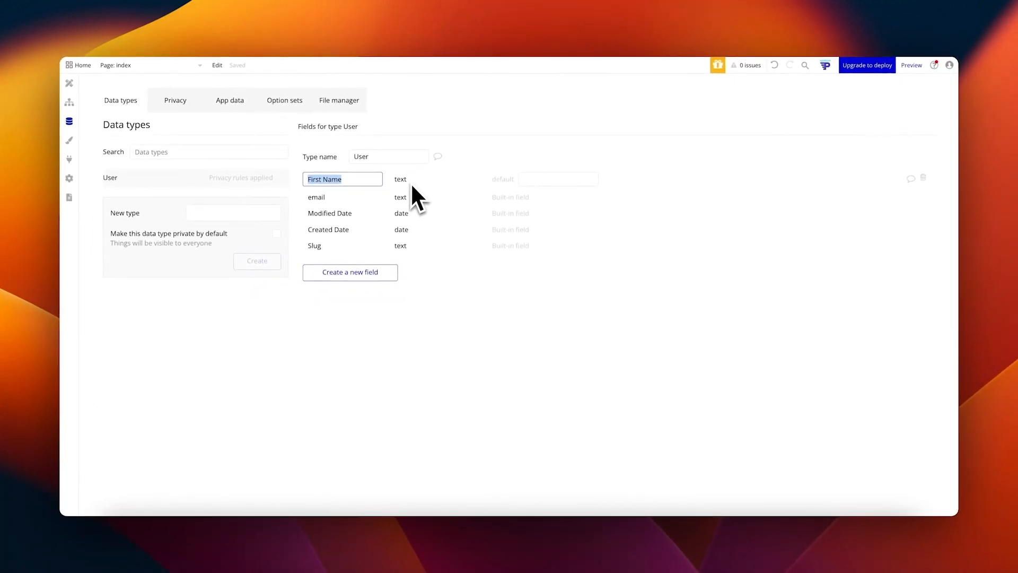
click(190, 103)
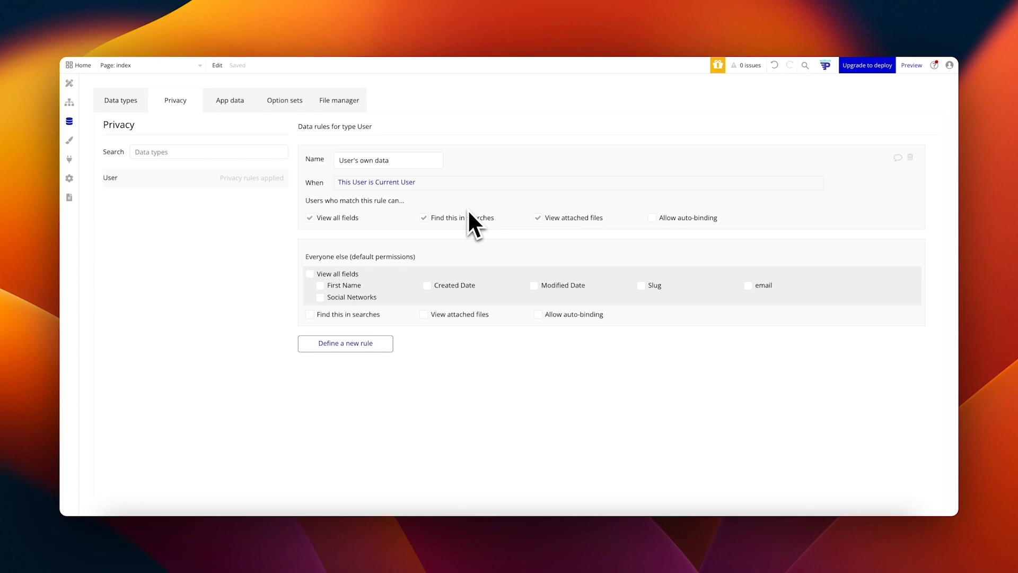
Step: View the All Users table in App data, holding a single user entry
click(230, 100)
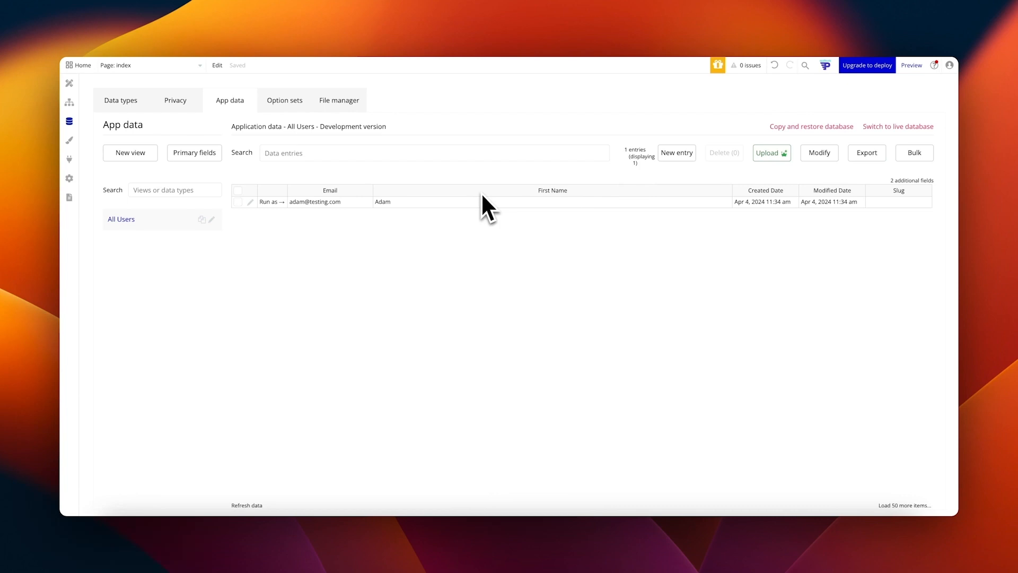
Step: Look through Option sets and File manager, then view the Standard Alert element style
click(287, 104)
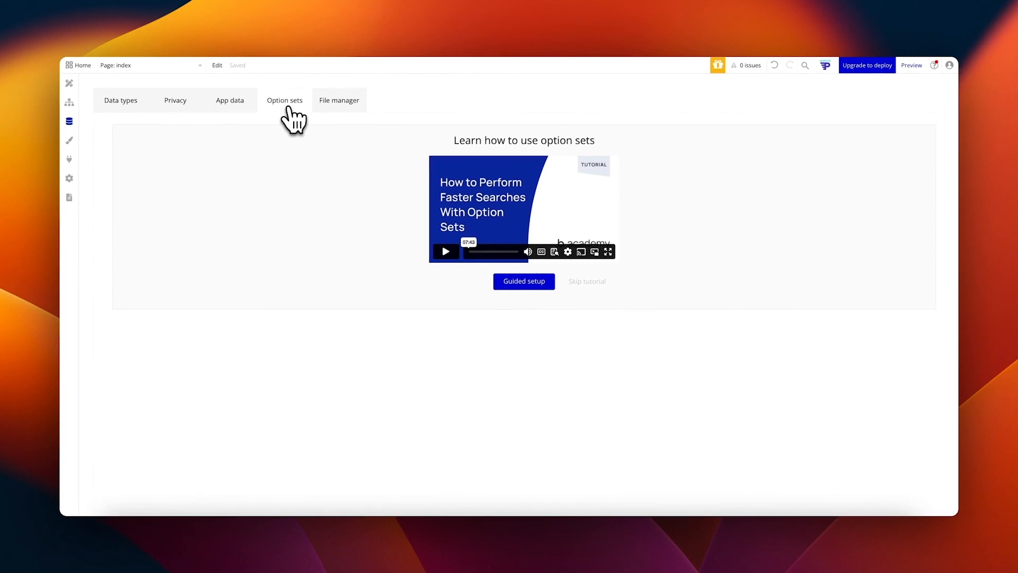
click(337, 101)
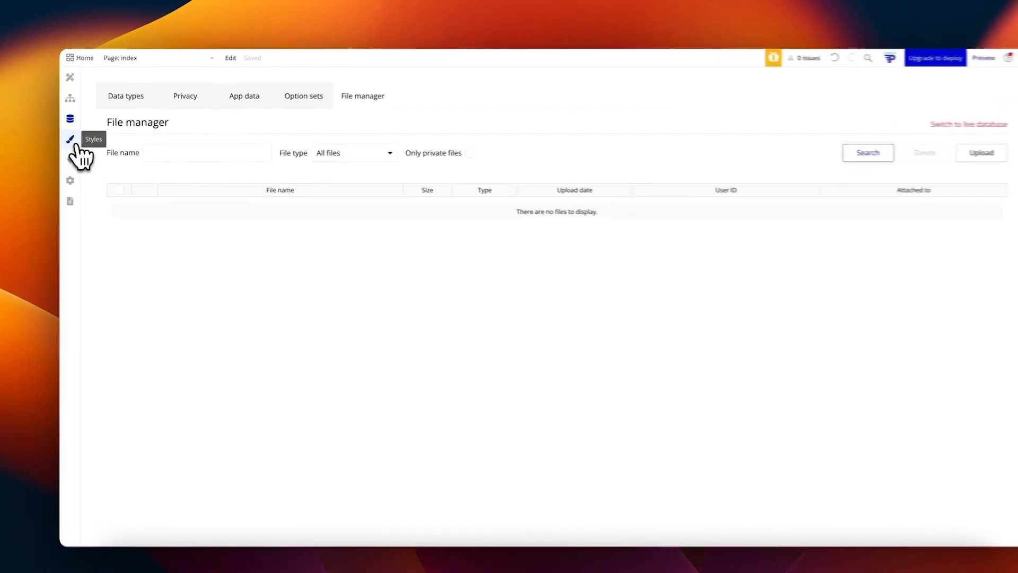
click(76, 146)
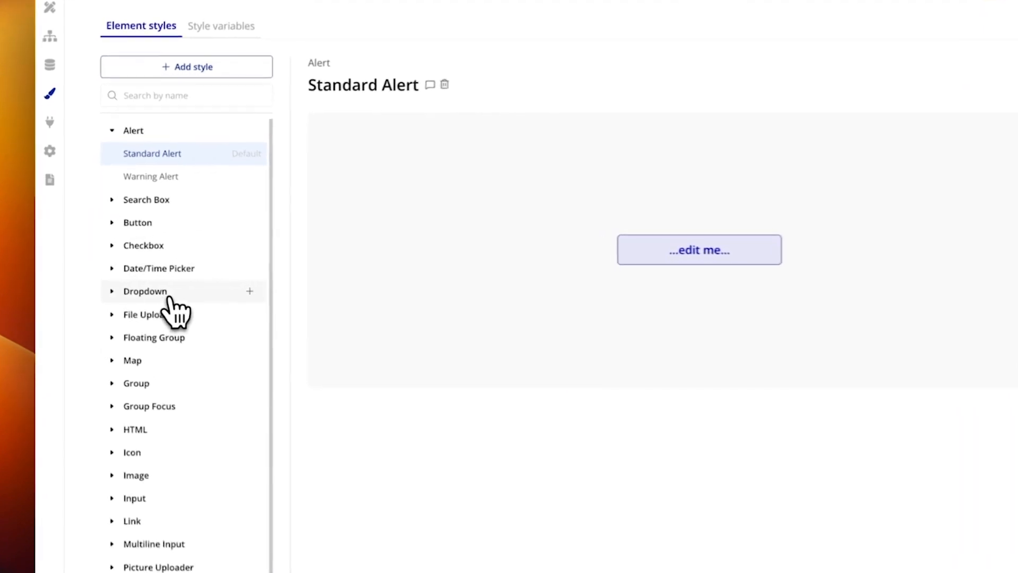
Step: Inspect the Standard Dropdown style, then review style variables, keeping App Font as Open Sans
click(170, 300)
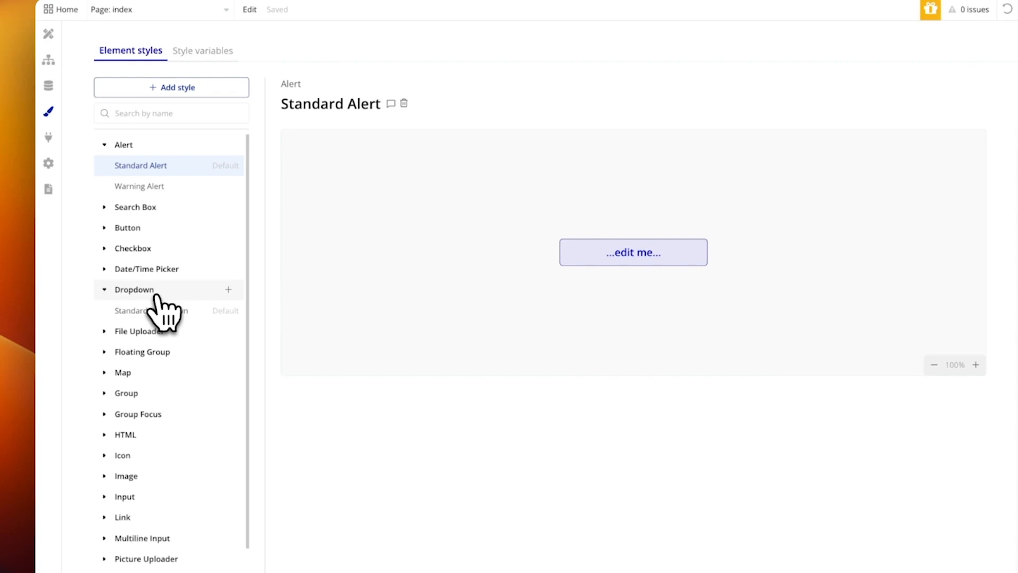
click(154, 310)
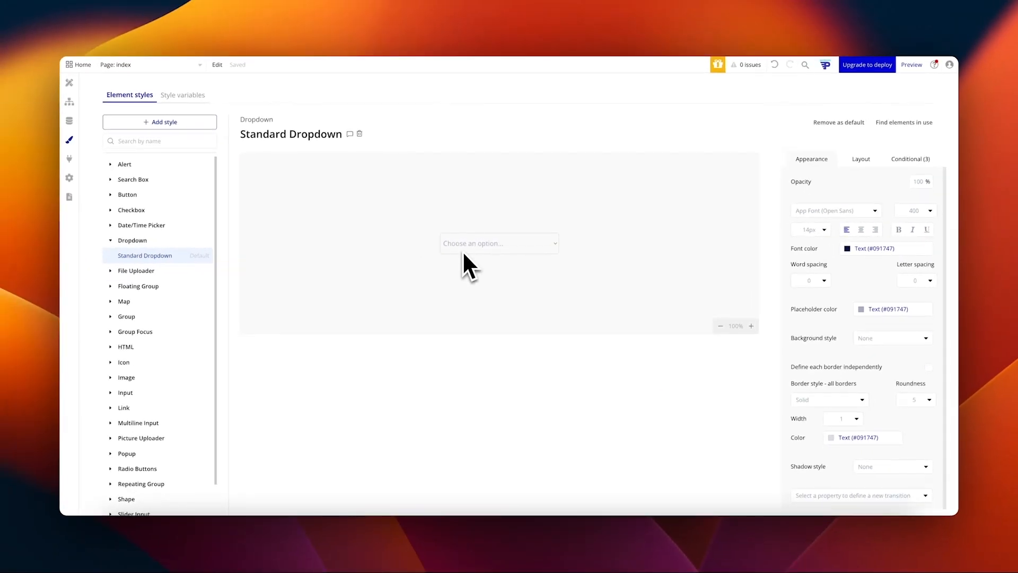
click(182, 95)
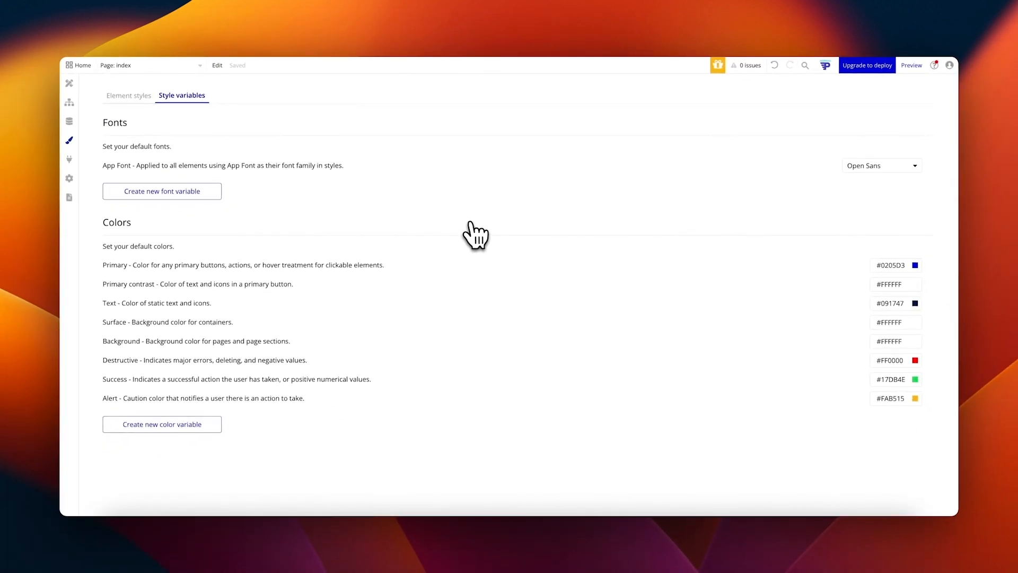
click(886, 322)
click(819, 227)
click(870, 171)
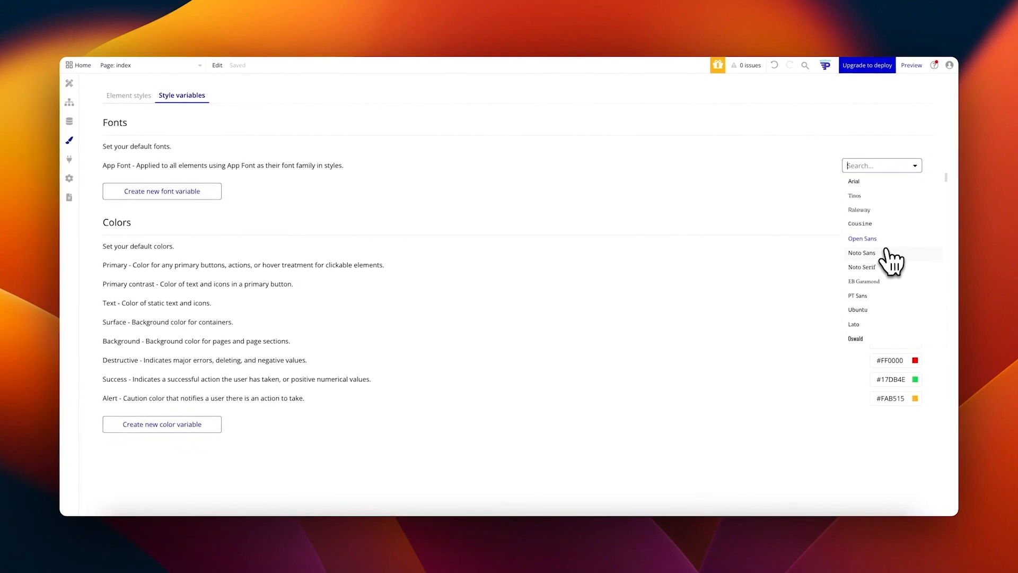
click(862, 238)
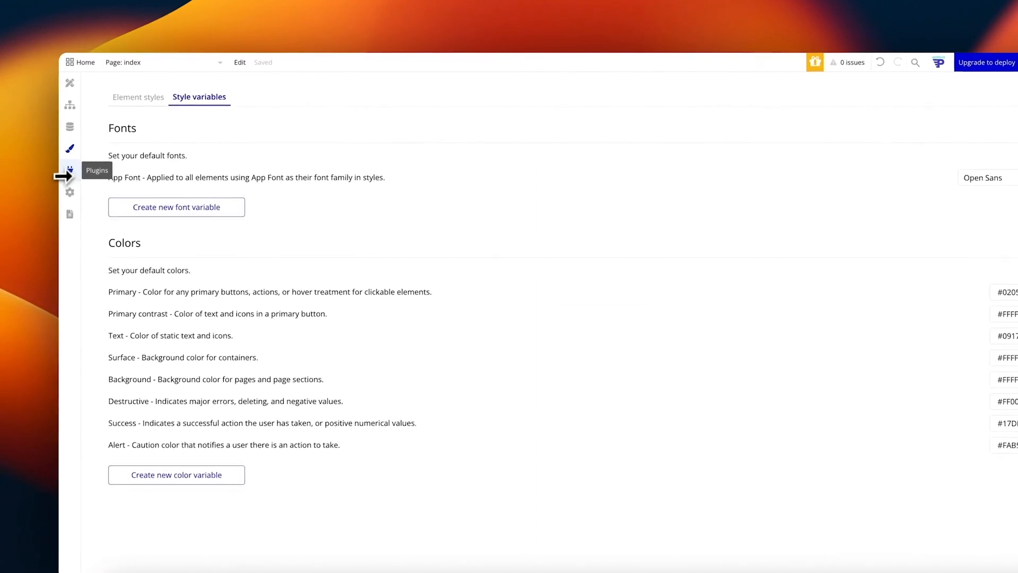
Step: Check the installed plugins, then view the Free App plan at $0.00
click(61, 168)
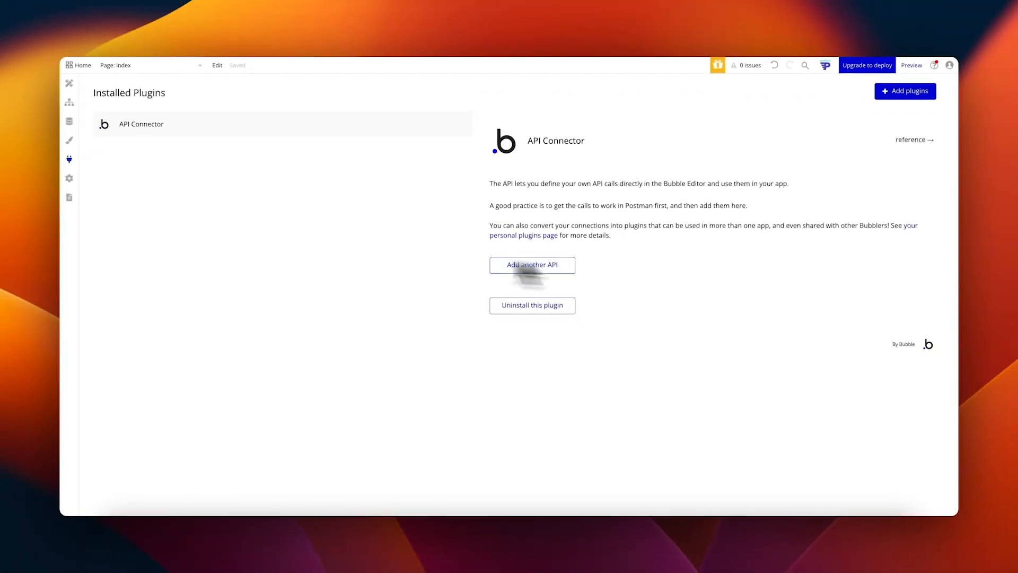
click(68, 178)
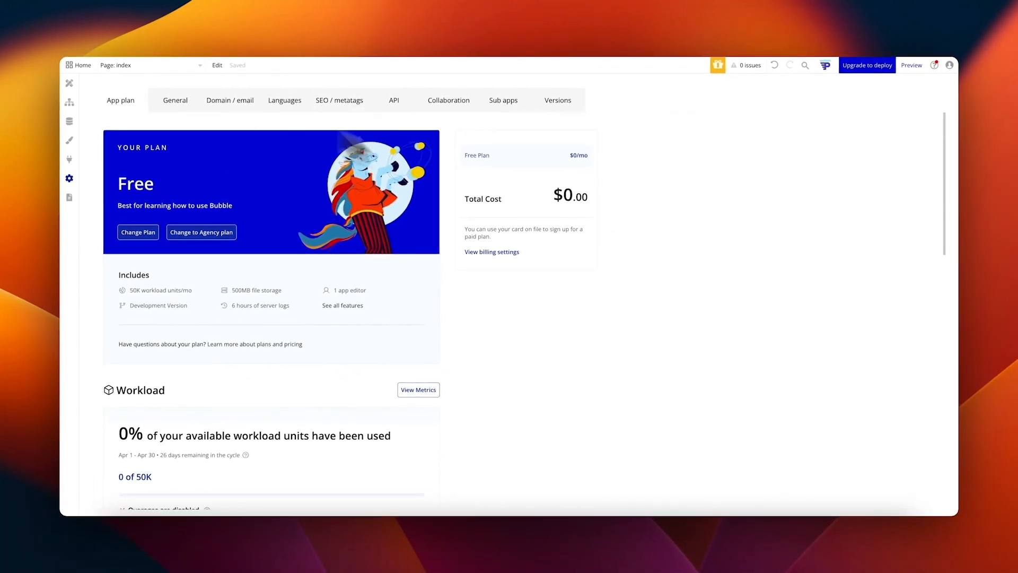
Step: View App Metrics showing zero workload usage from 6 Mar to 5 Apr 2024
click(69, 198)
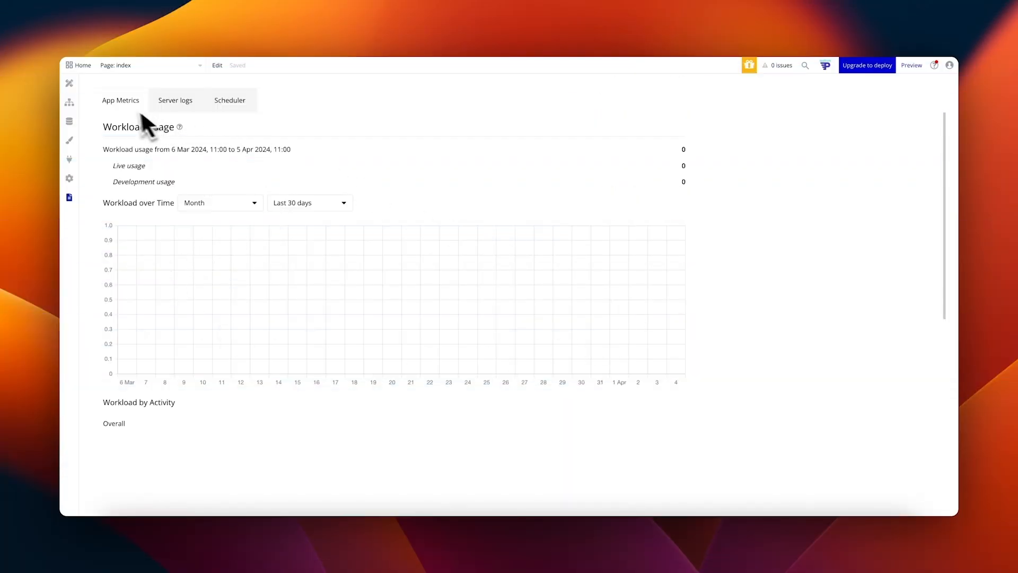
Step: Look at the Server logs search and the Scheduler's scheduled workflows
scroll(265, 228, down, 5)
scroll(382, 212, up, 5)
click(175, 100)
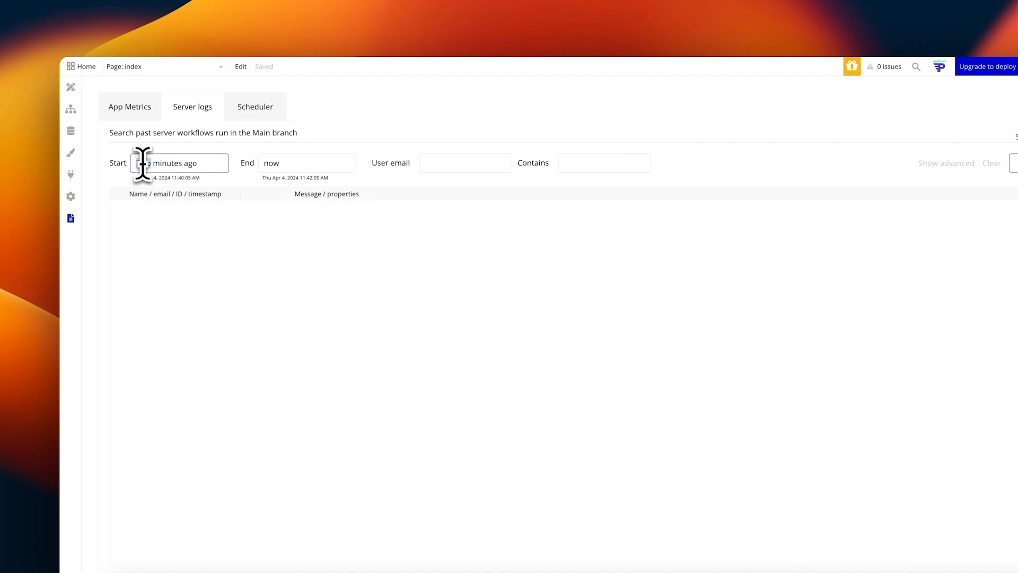
click(253, 114)
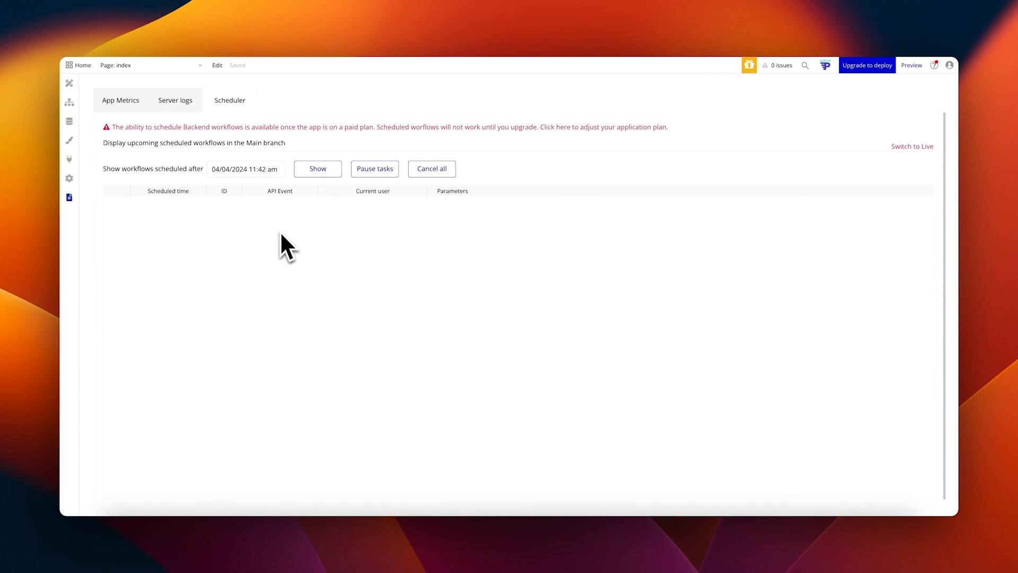
Step: Cycle through the Workflow, Data, Styles, Plugins and Logs sections, ending back on Design
click(68, 83)
click(69, 102)
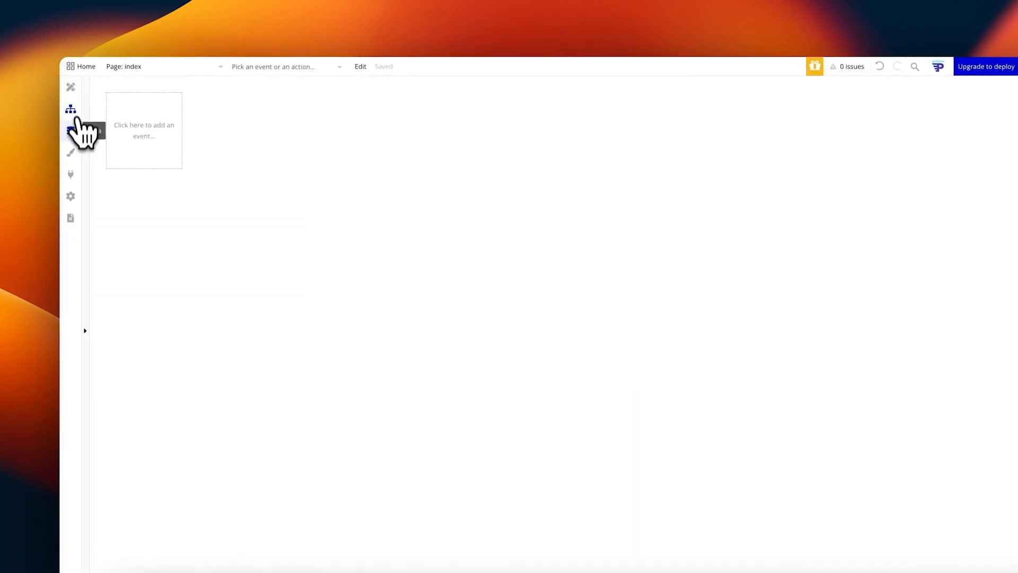
click(71, 130)
click(70, 153)
click(71, 174)
click(71, 217)
click(70, 87)
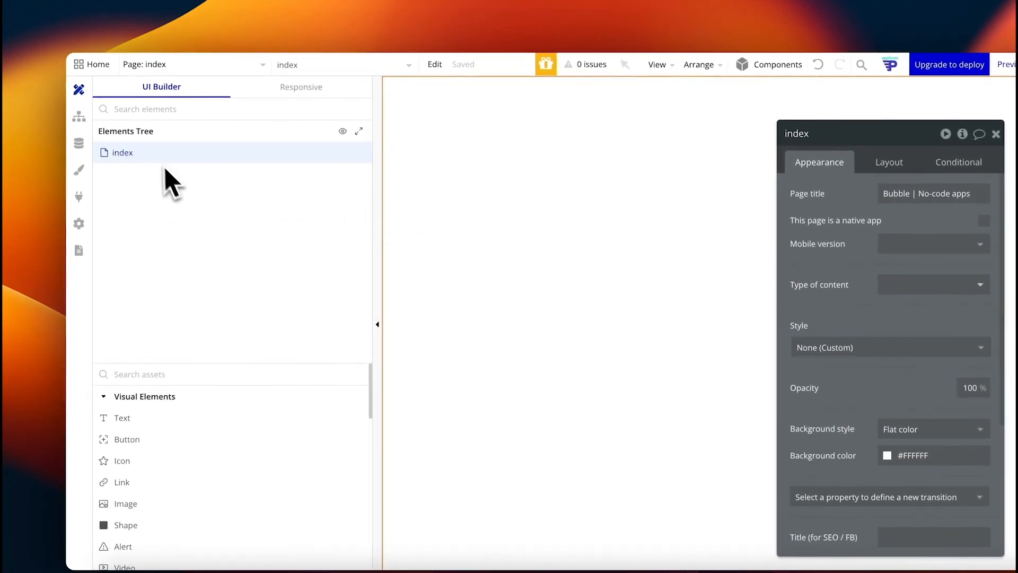
Step: Open the index page's properties and edit its page title
drag(829, 133, 735, 124)
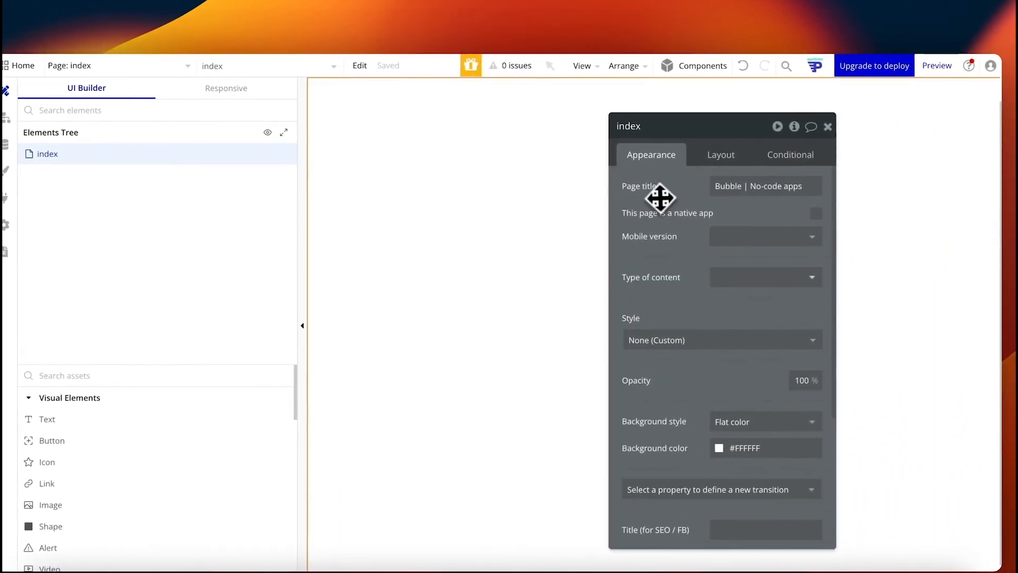
right_click(107, 158)
click(341, 179)
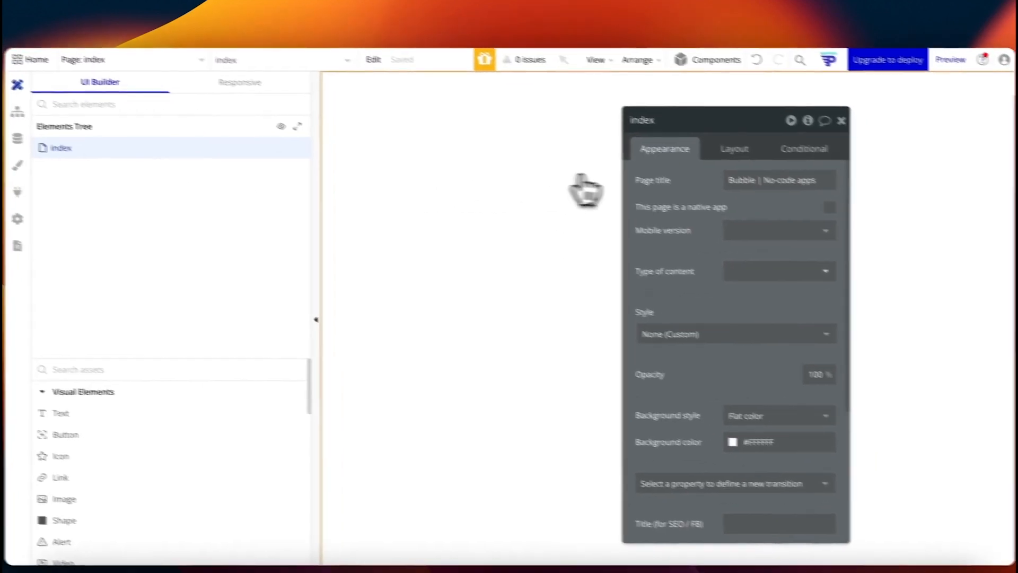
click(715, 167)
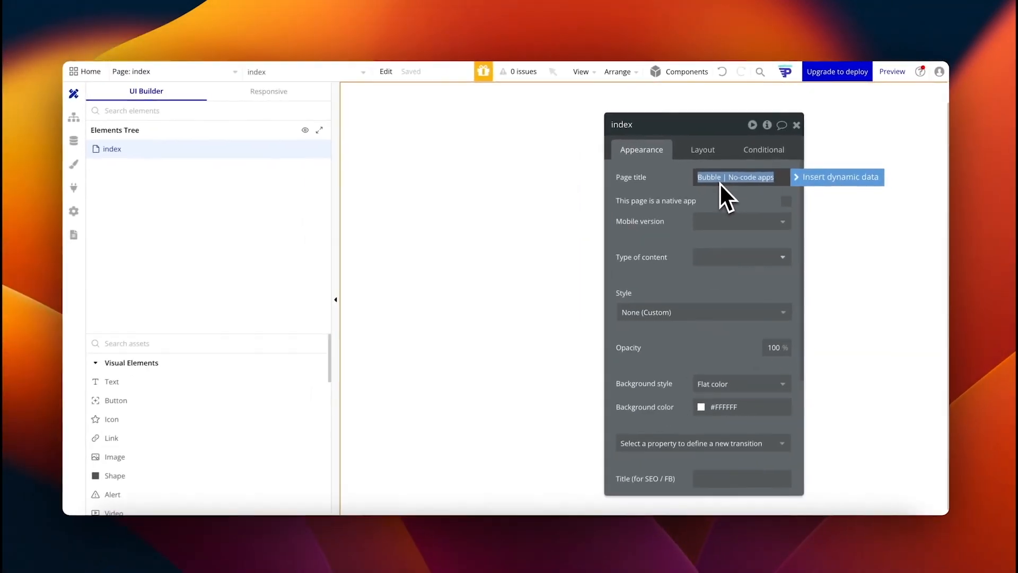
text(Blog Generation)
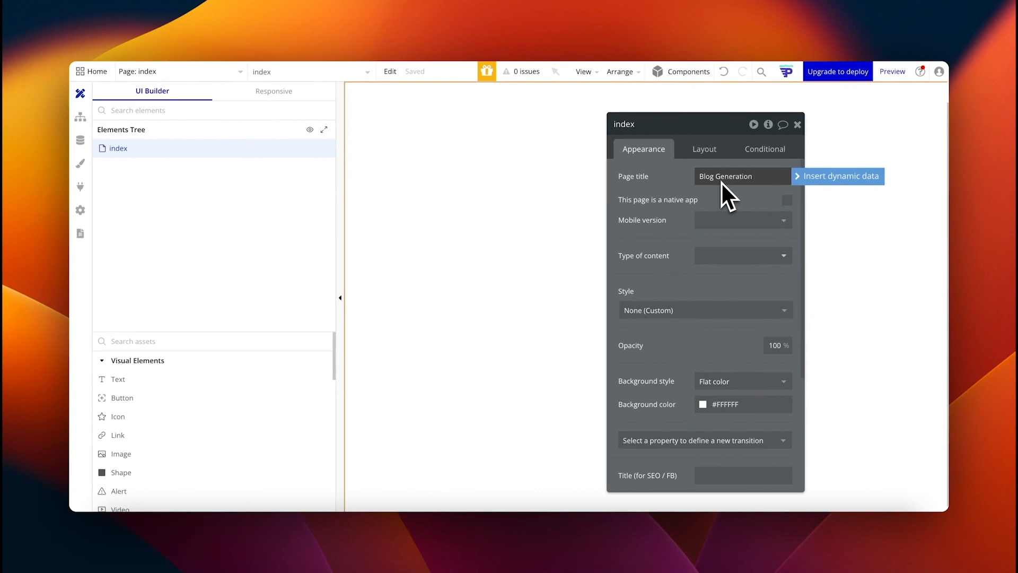
click(685, 189)
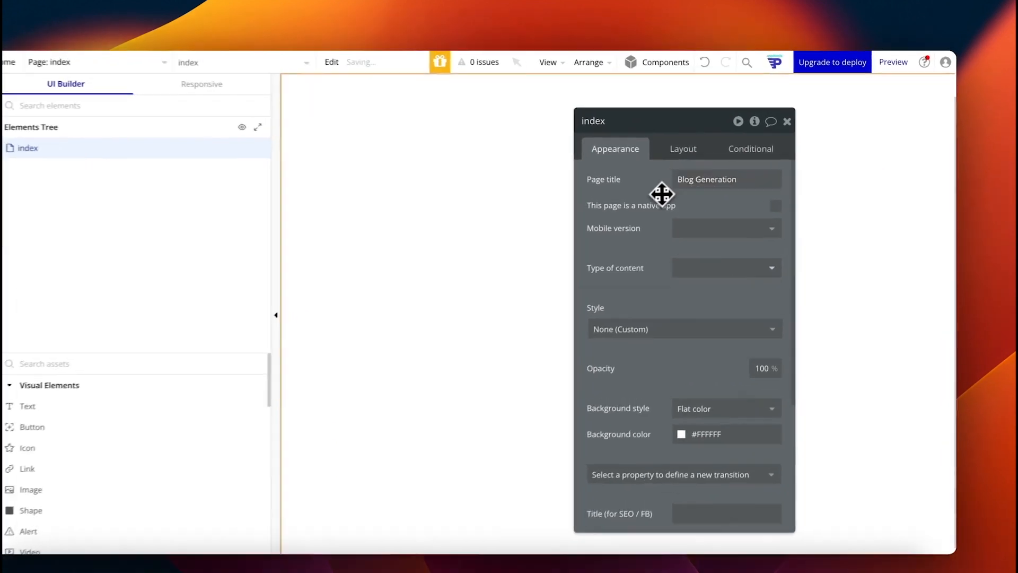
Step: Review the page's Appearance settings, then view its Layout: fixed container, width 1080, height 767
scroll(685, 258, down, 1)
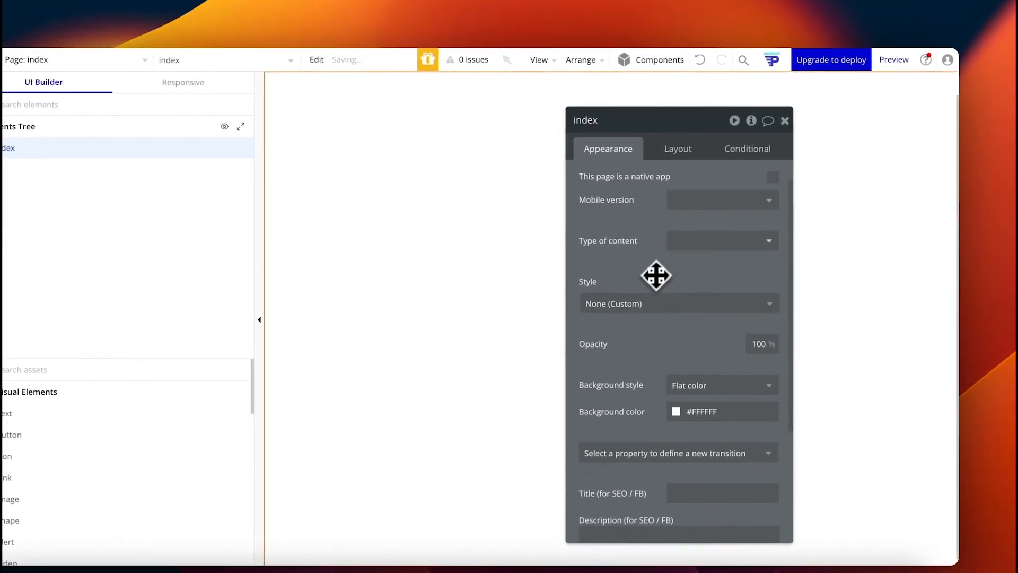
scroll(661, 274, down, 1)
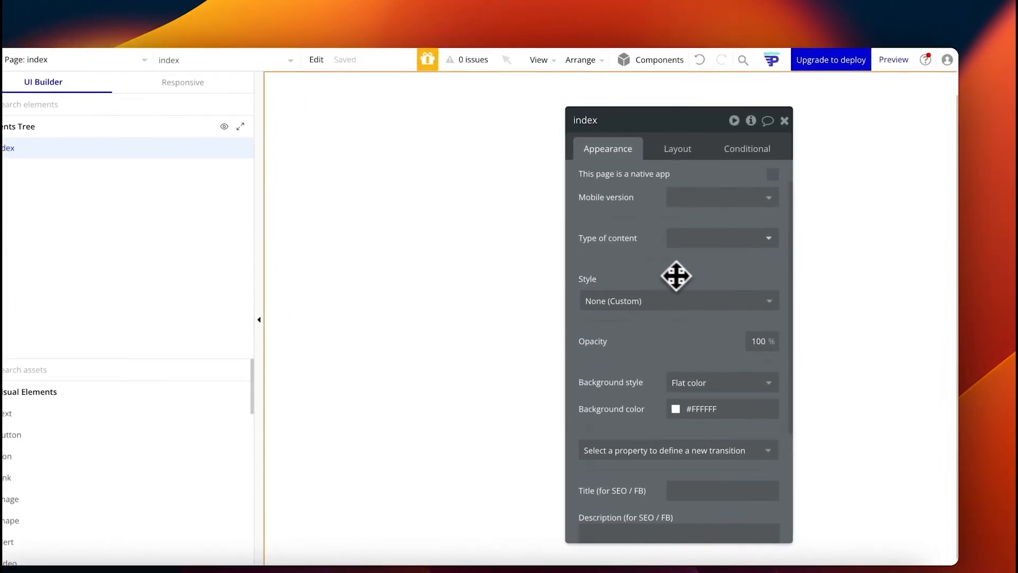
scroll(676, 276, down, 3)
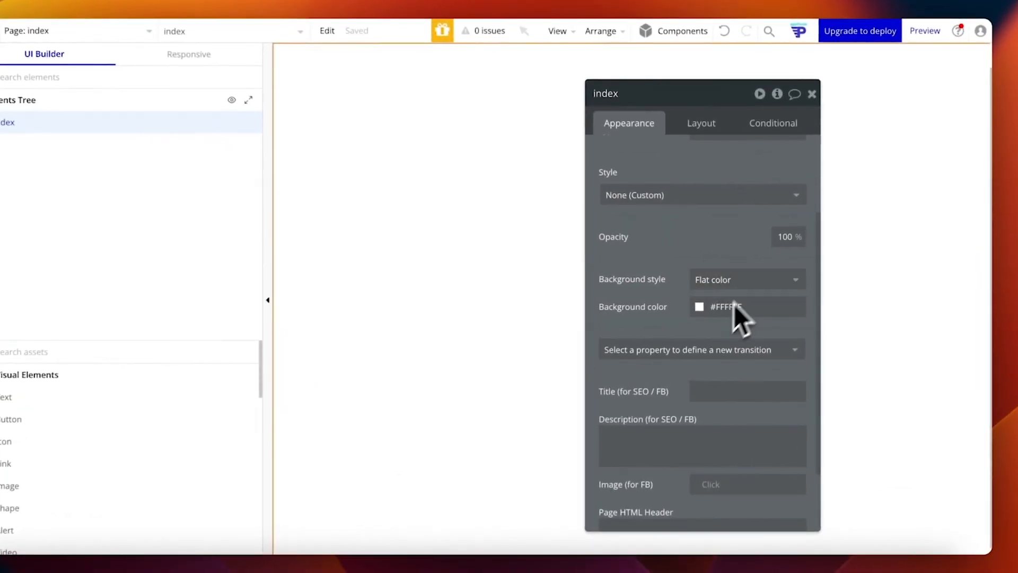
scroll(727, 297, down, 3)
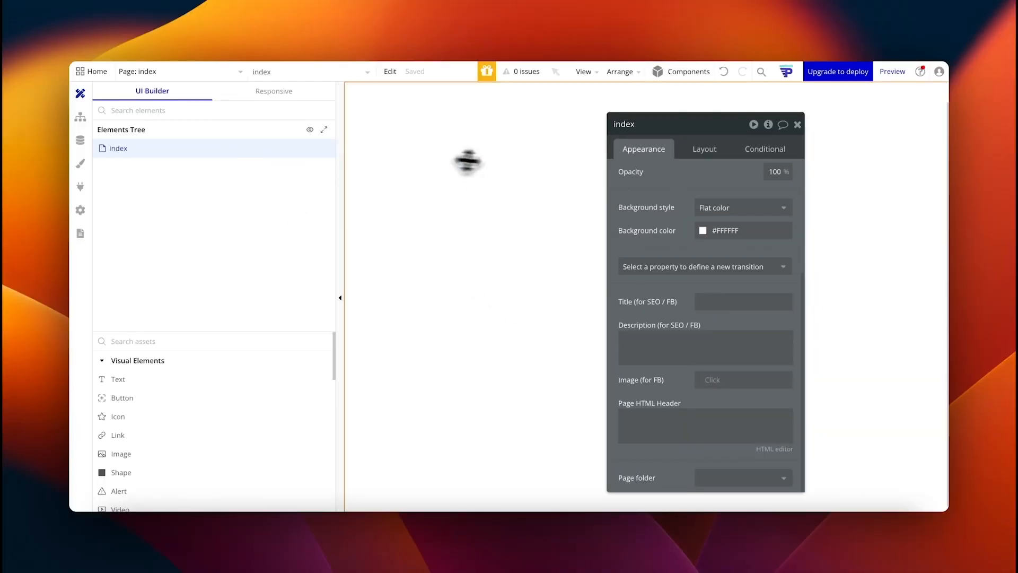
click(704, 149)
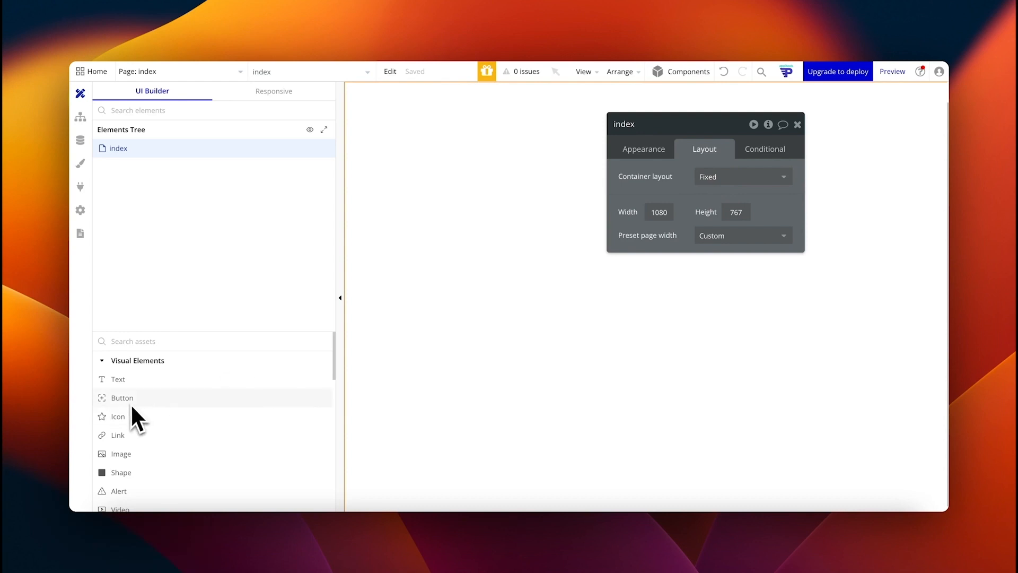
Step: Add a 150×44 Primary Button A to the index page and position it at X 742, Y 256
drag(127, 408, 575, 239)
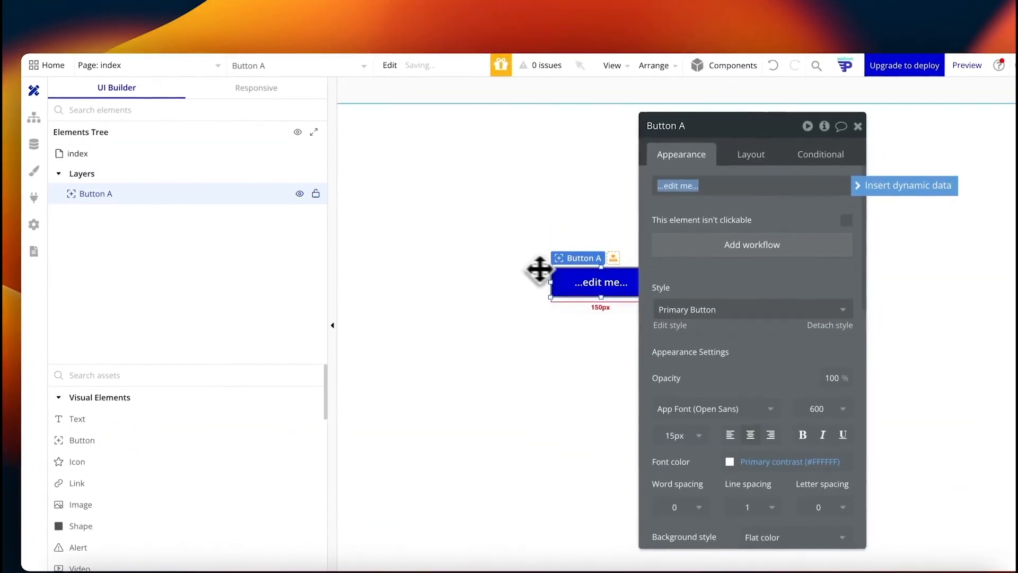
drag(591, 286, 535, 263)
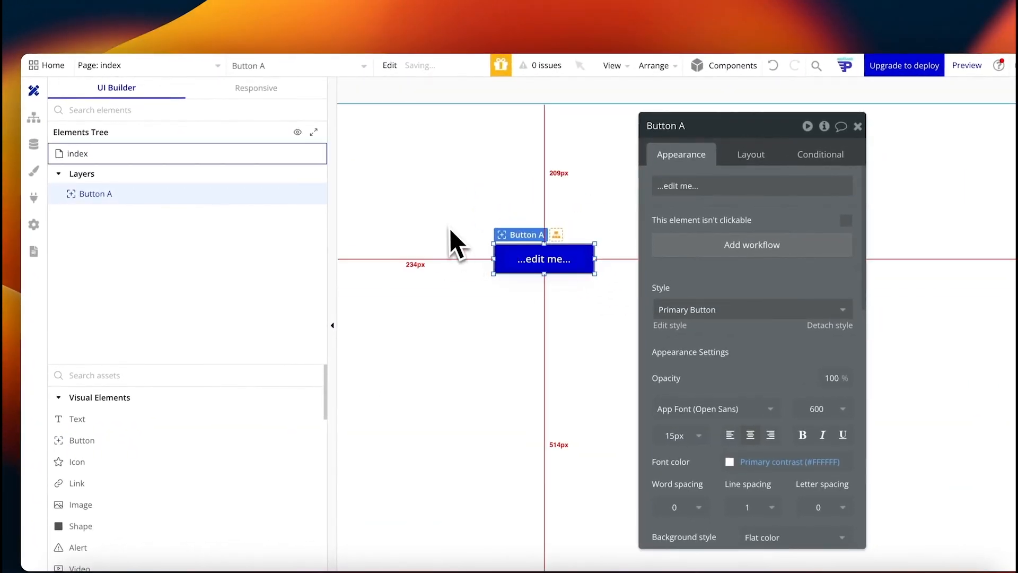
key(ctrl+minus)
click(671, 148)
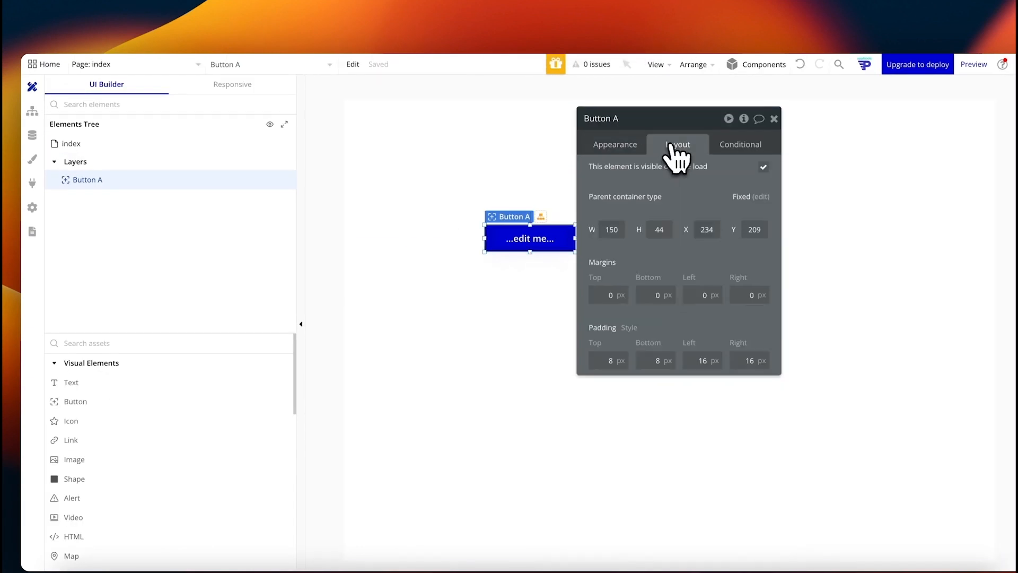
click(80, 143)
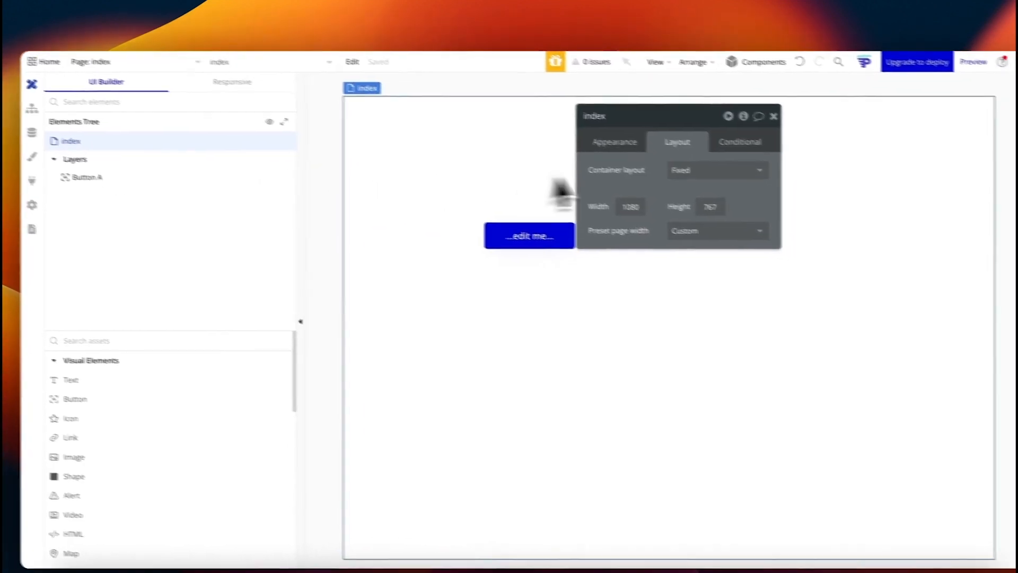
drag(536, 241, 793, 254)
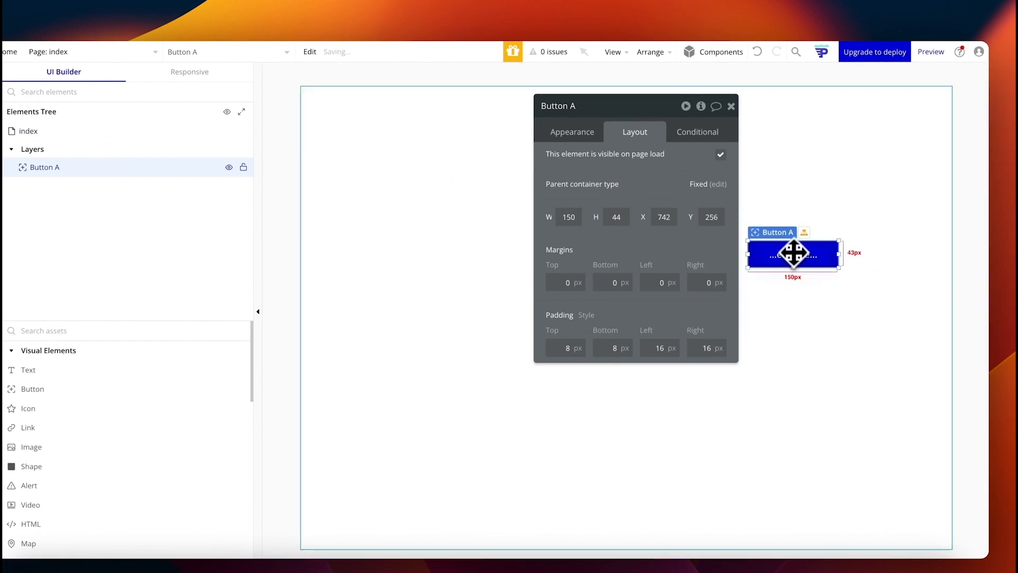
click(80, 131)
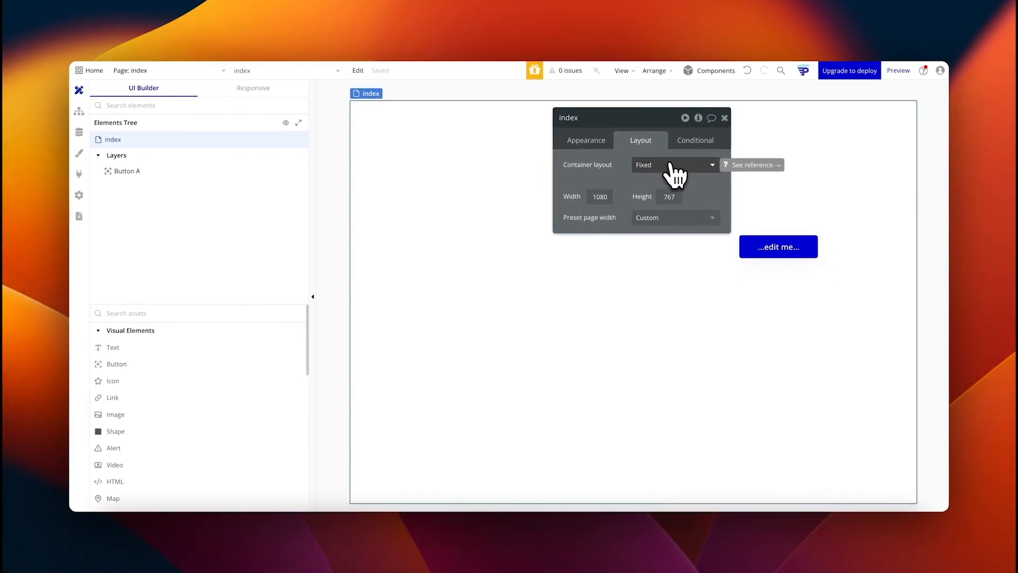
Step: Switch the index page to Column layout and duplicate Button A as Button B
click(669, 164)
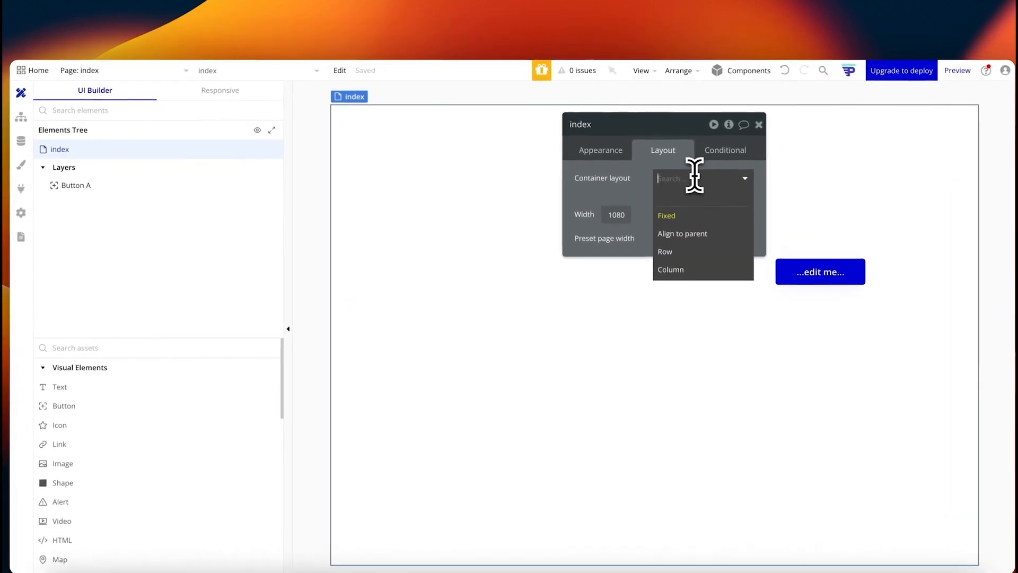
click(689, 275)
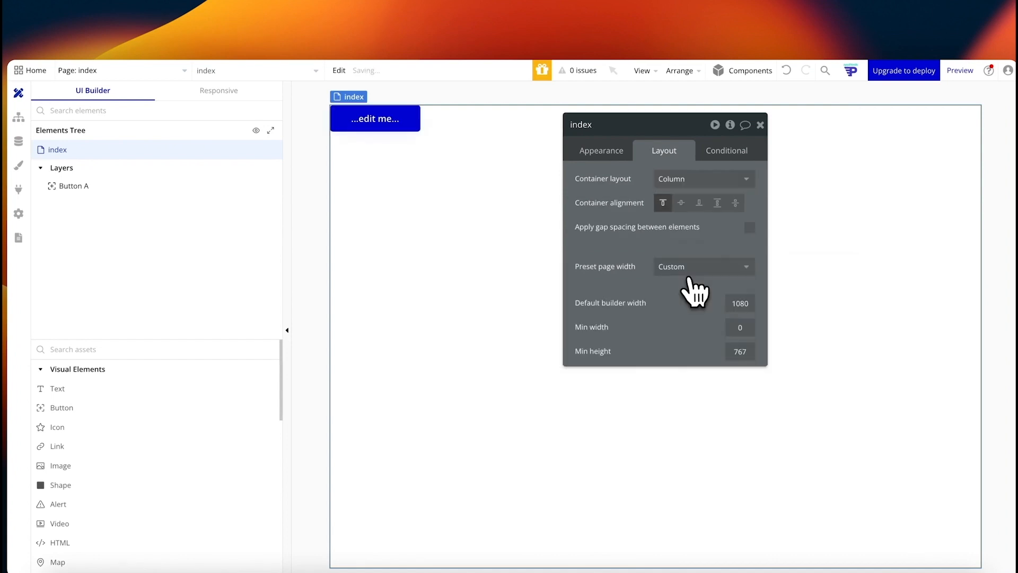
click(393, 122)
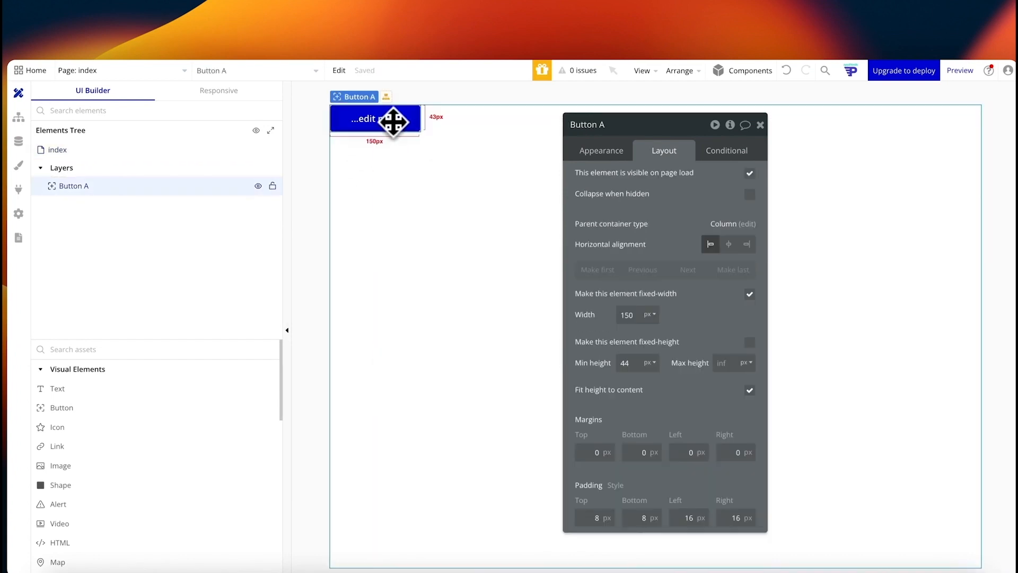
key(ctrl+d)
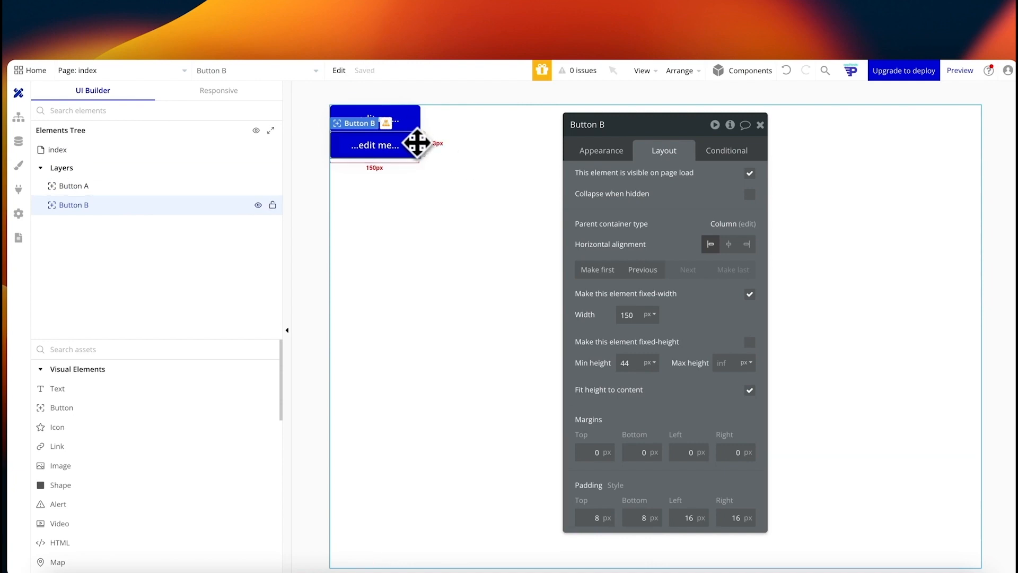
Step: Turn on gap spacing with a 12 px row gap between the stacked buttons
click(518, 154)
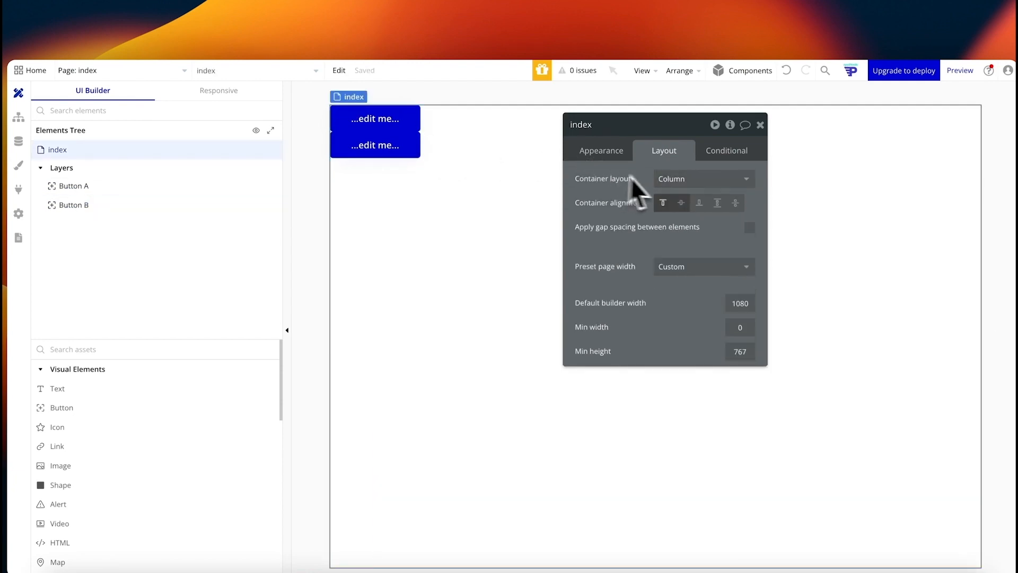
click(738, 229)
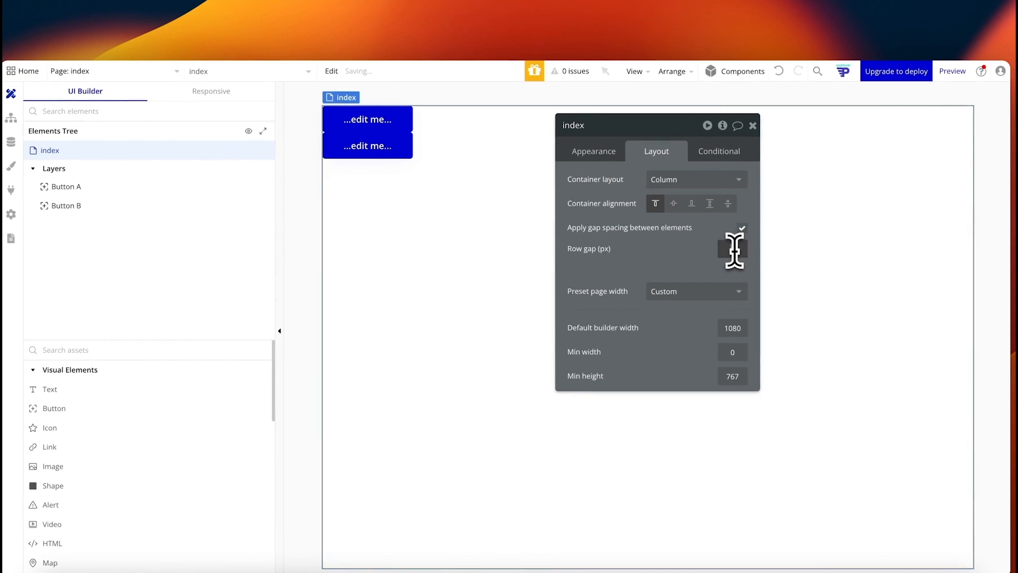
click(689, 251)
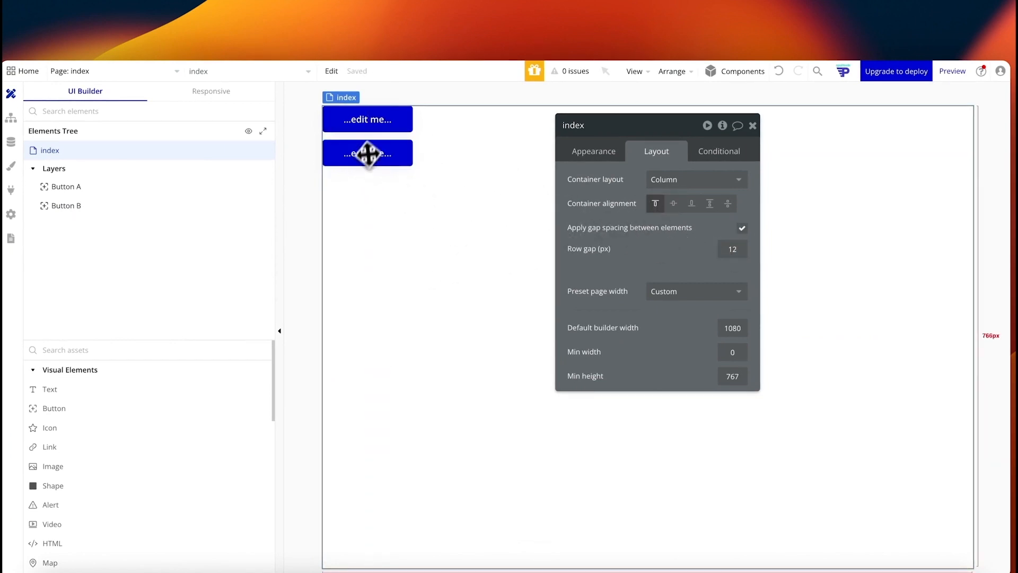
click(372, 123)
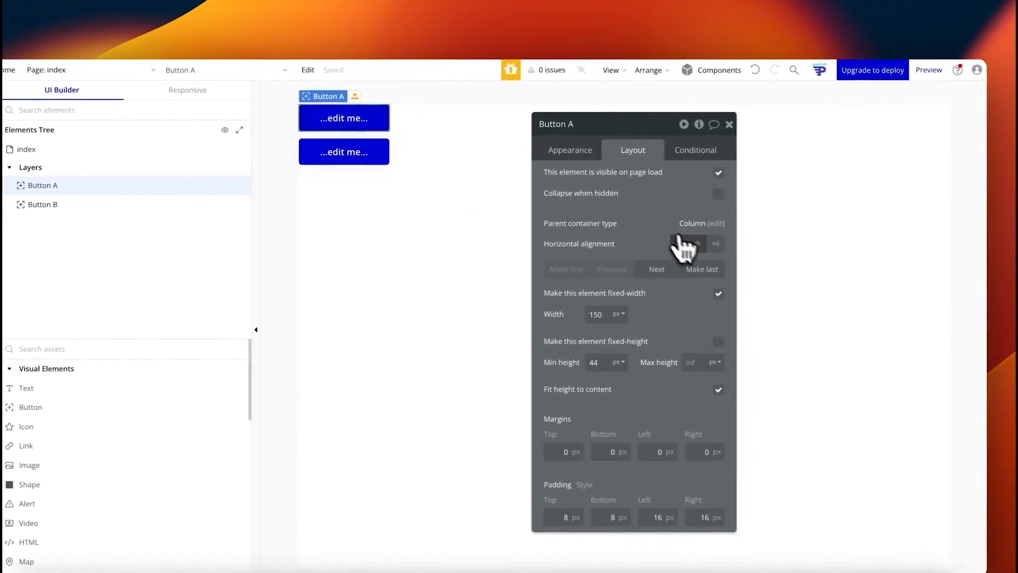
Step: Try aligning Button A to the right, then centre it horizontally
click(804, 246)
click(692, 244)
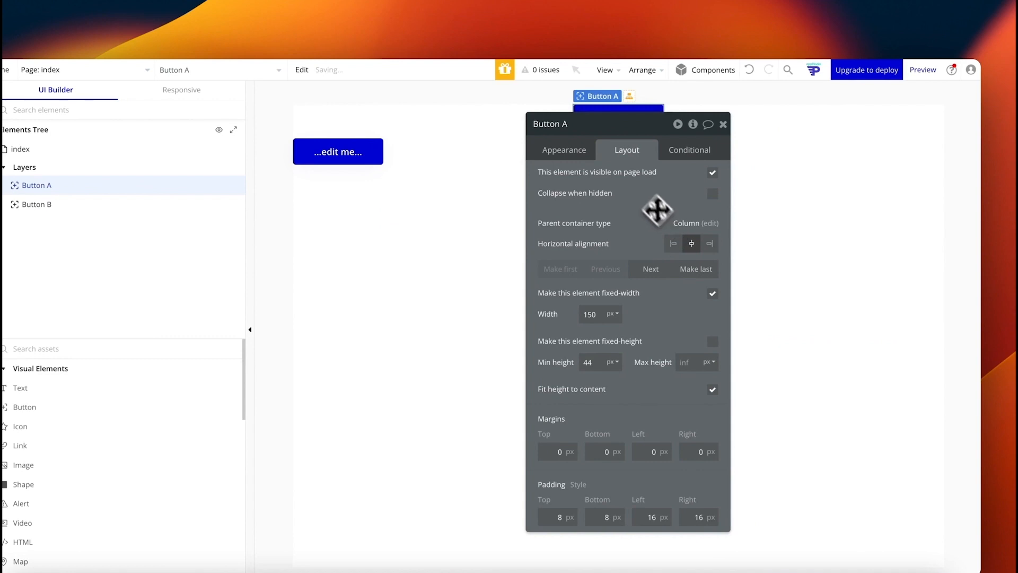
drag(659, 209, 782, 221)
drag(781, 220, 824, 204)
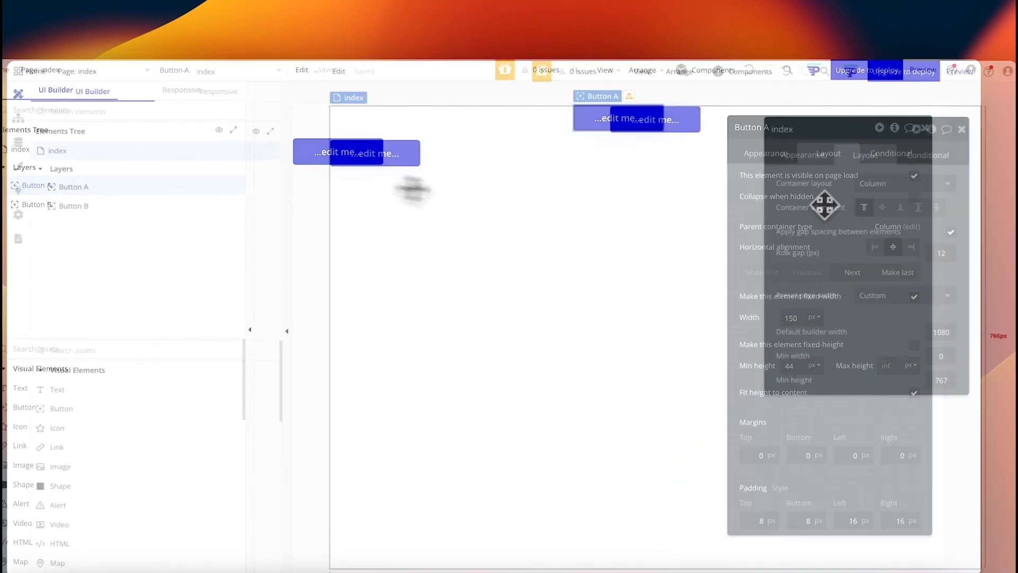
Step: Change the page's container layout to Row, placing the buttons side by side with a 30px gap
click(901, 184)
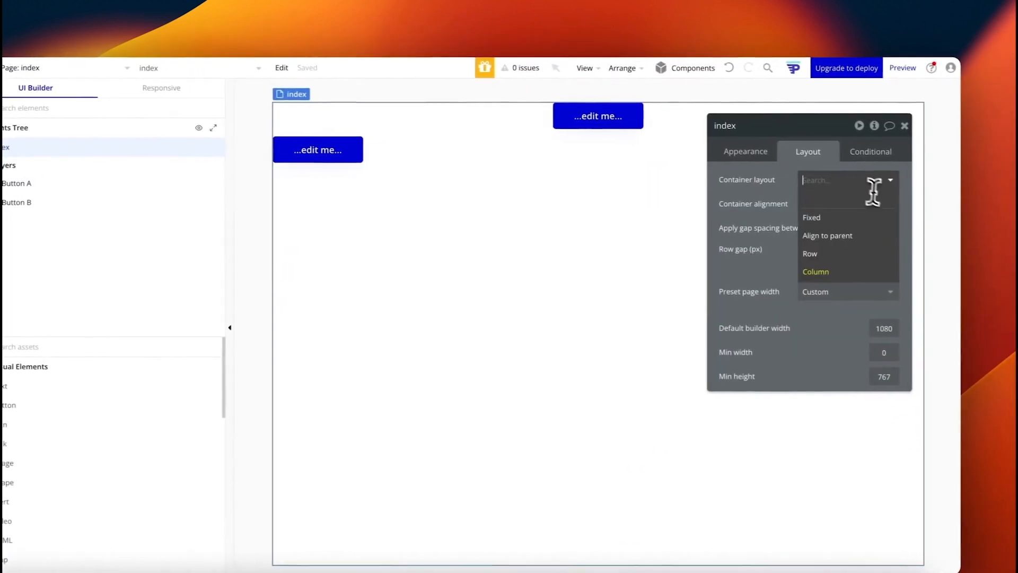
click(828, 255)
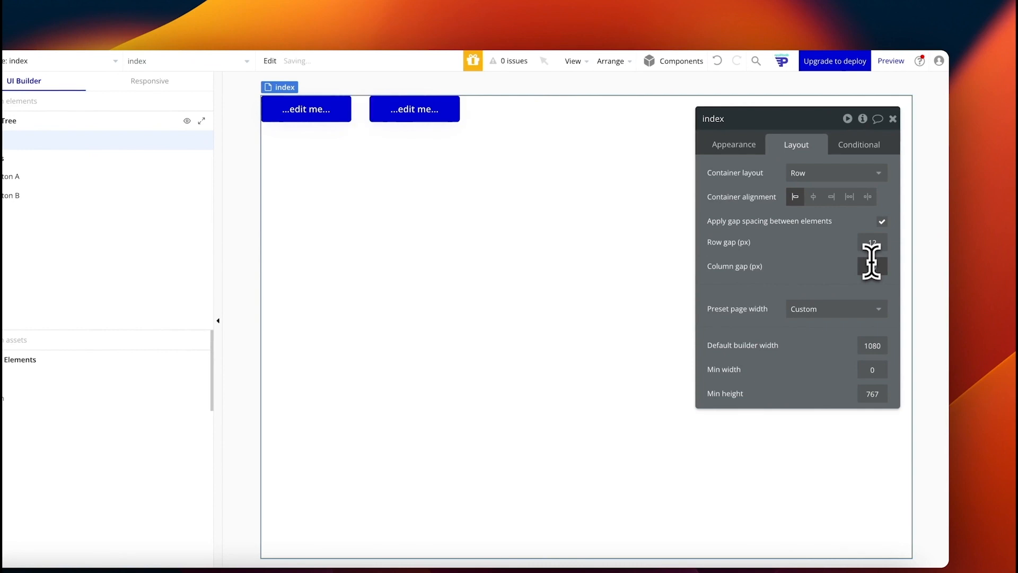
click(826, 174)
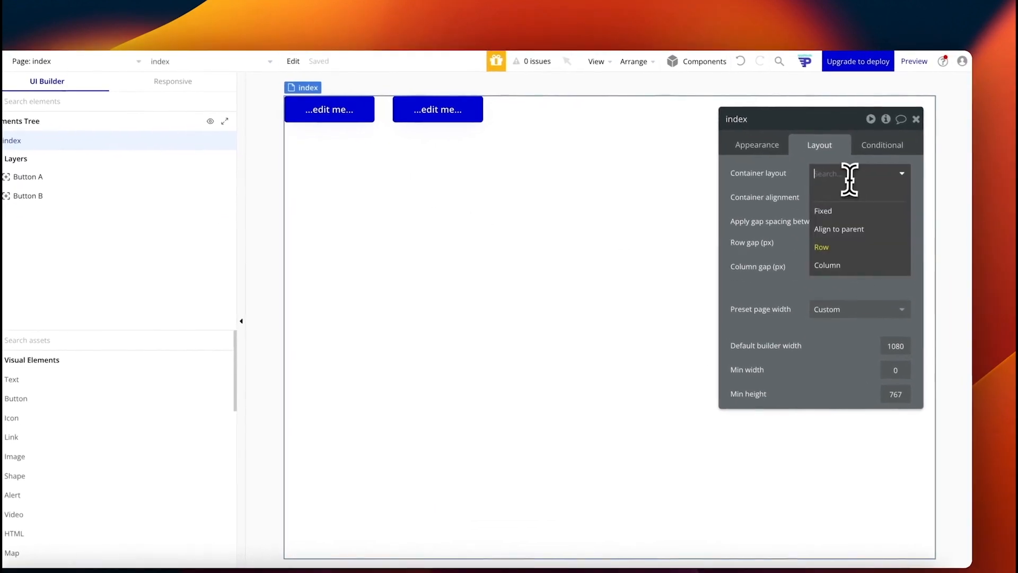
Step: Switch the page to Align to parent layout and centre Button A
click(837, 228)
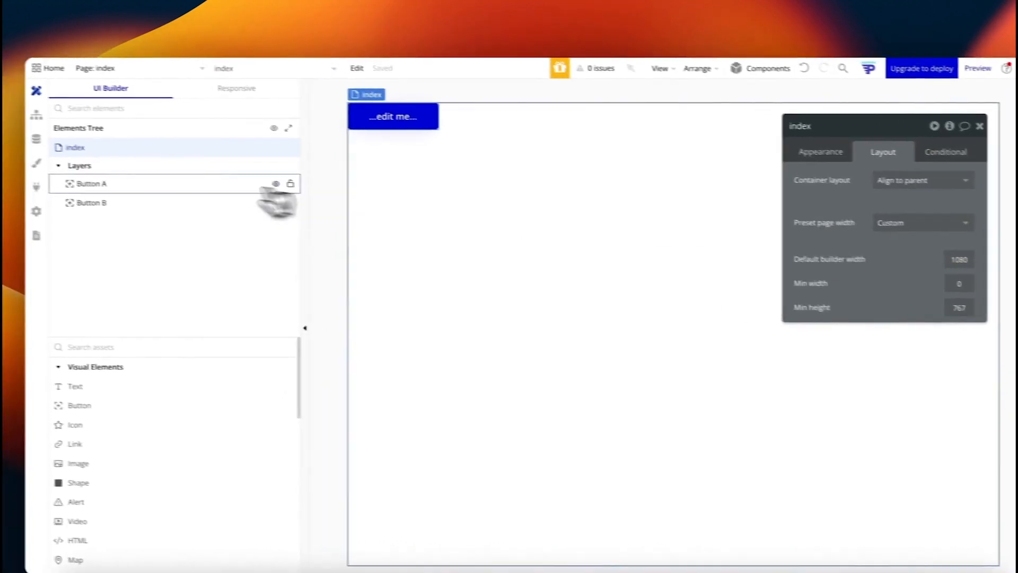
click(267, 188)
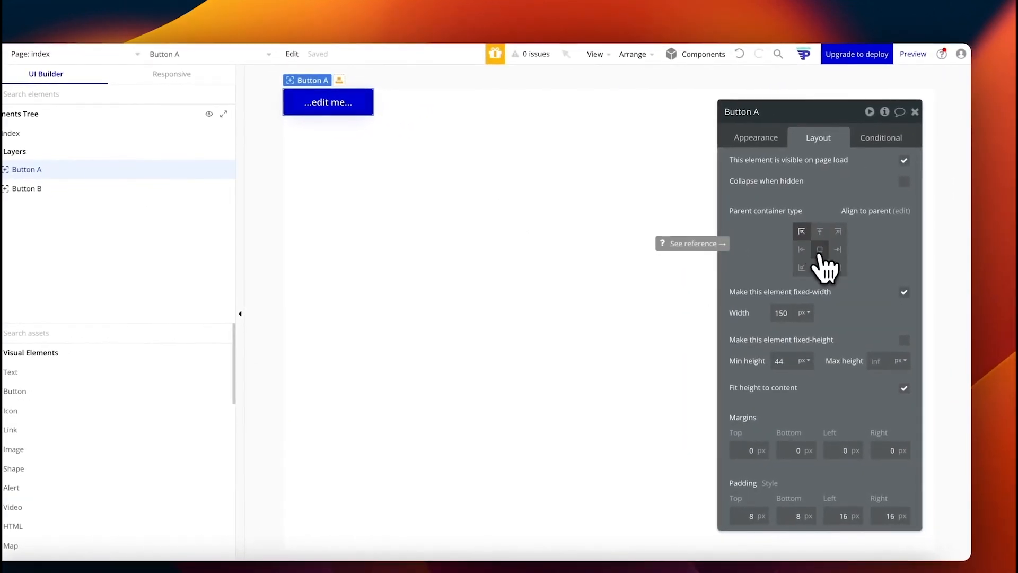
click(819, 249)
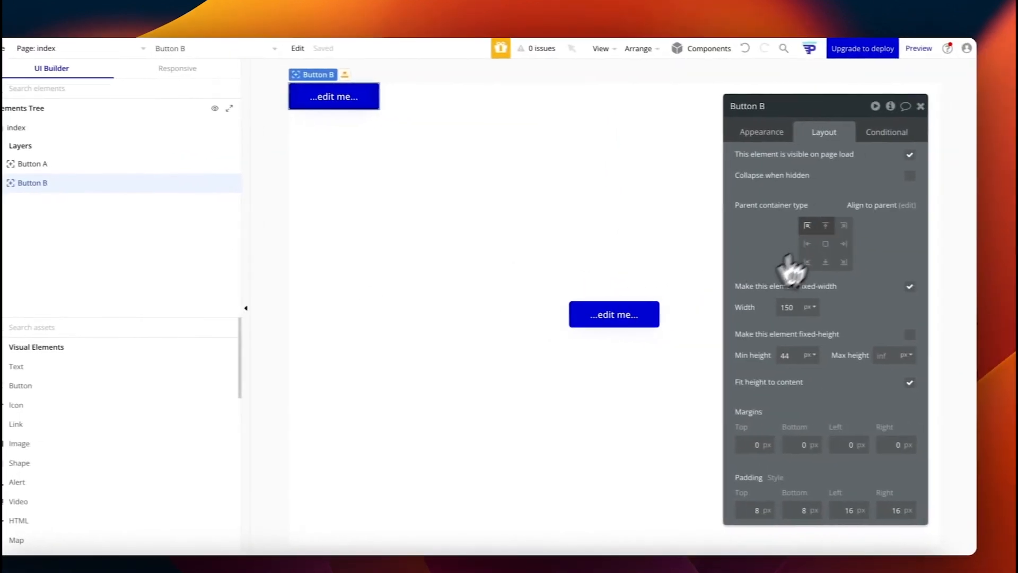
Step: Try Button B at several alignment grid positions, then centre it on the page
click(825, 225)
click(844, 226)
click(807, 243)
click(843, 244)
click(825, 261)
click(807, 261)
click(789, 261)
click(807, 243)
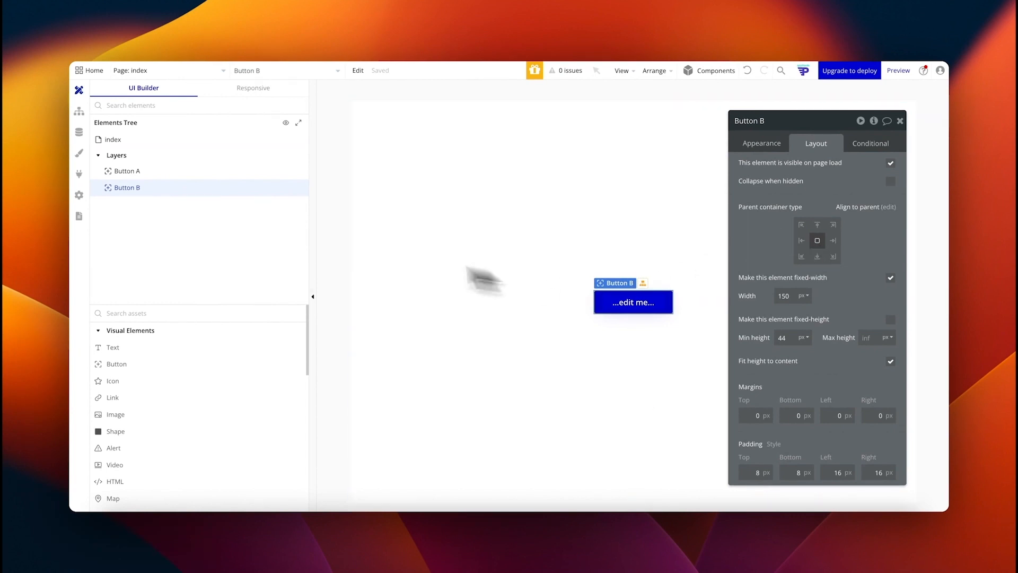
Step: Delete Button B from the Layers list and set the page back to Column layout
right_click(175, 189)
click(316, 215)
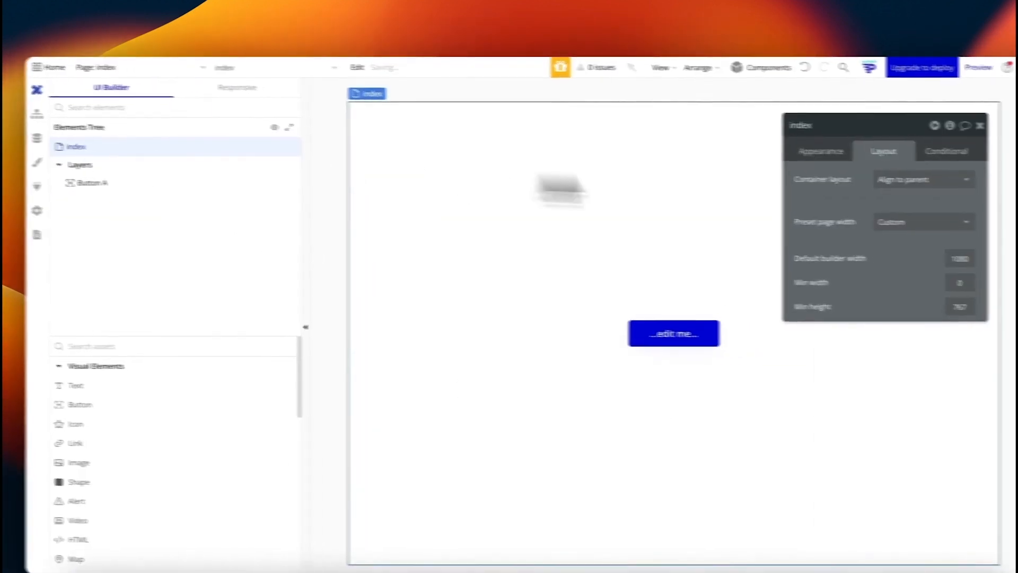
click(949, 183)
click(941, 272)
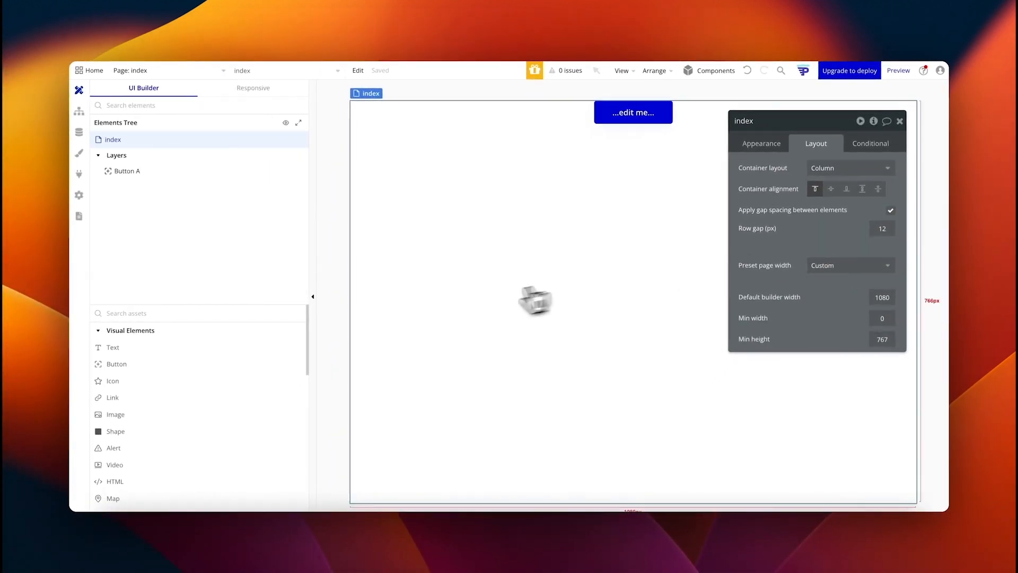
Step: Delete Button A and keep the page's preset width as Custom
click(624, 114)
key(Delete)
click(549, 175)
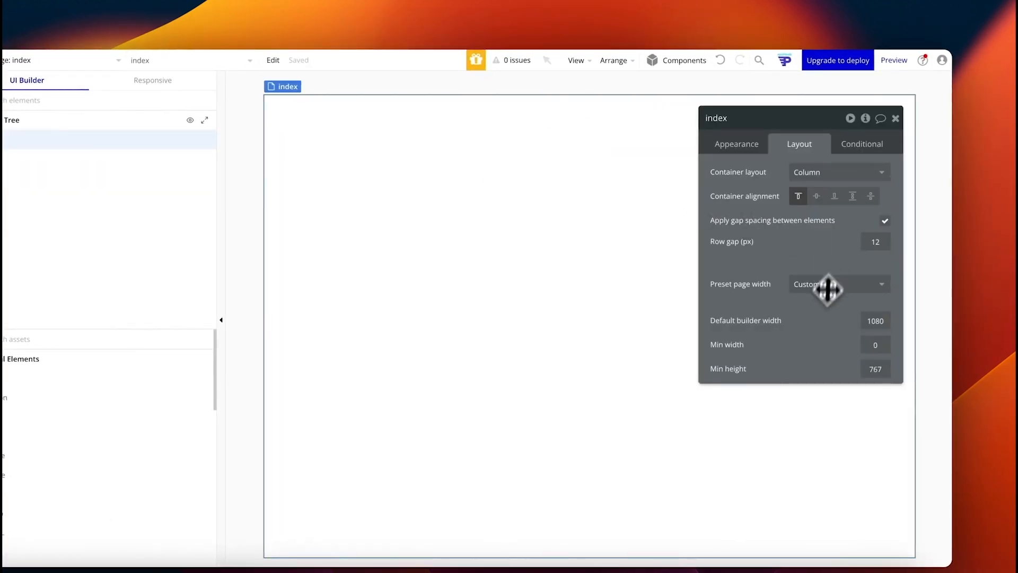
click(814, 286)
click(820, 260)
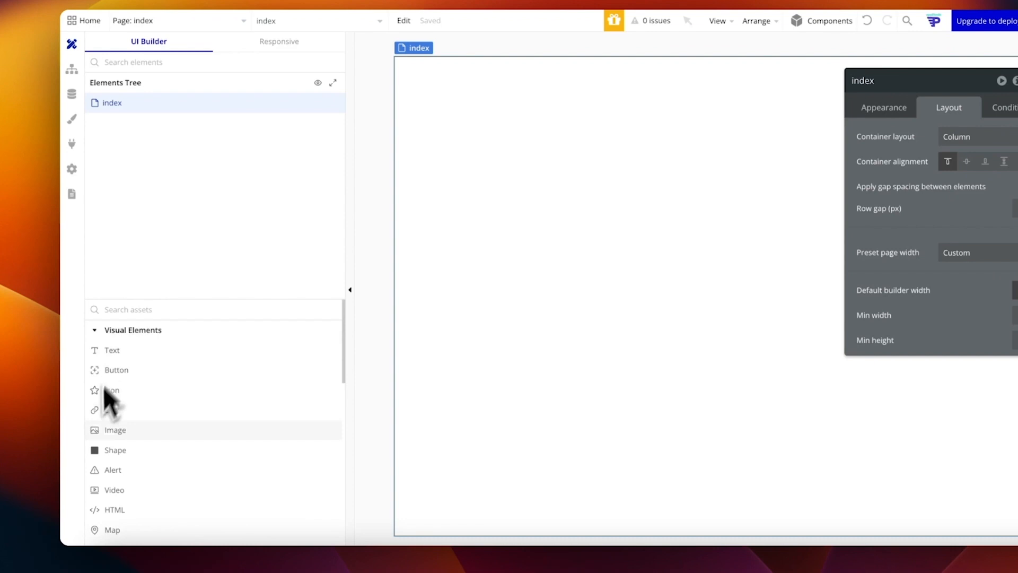
scroll(120, 454, down, 3)
scroll(120, 458, up, 3)
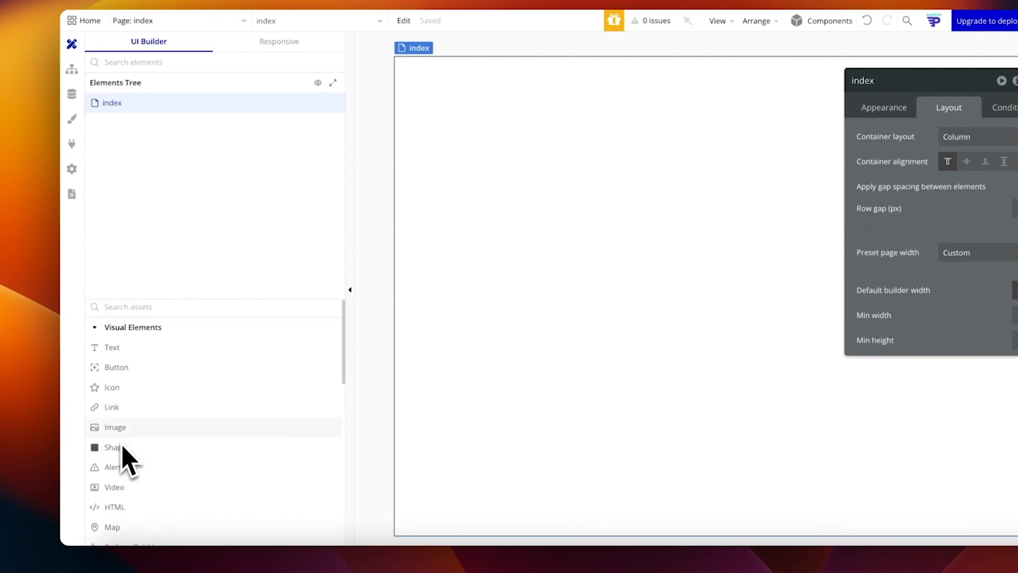
scroll(124, 424, down, 1)
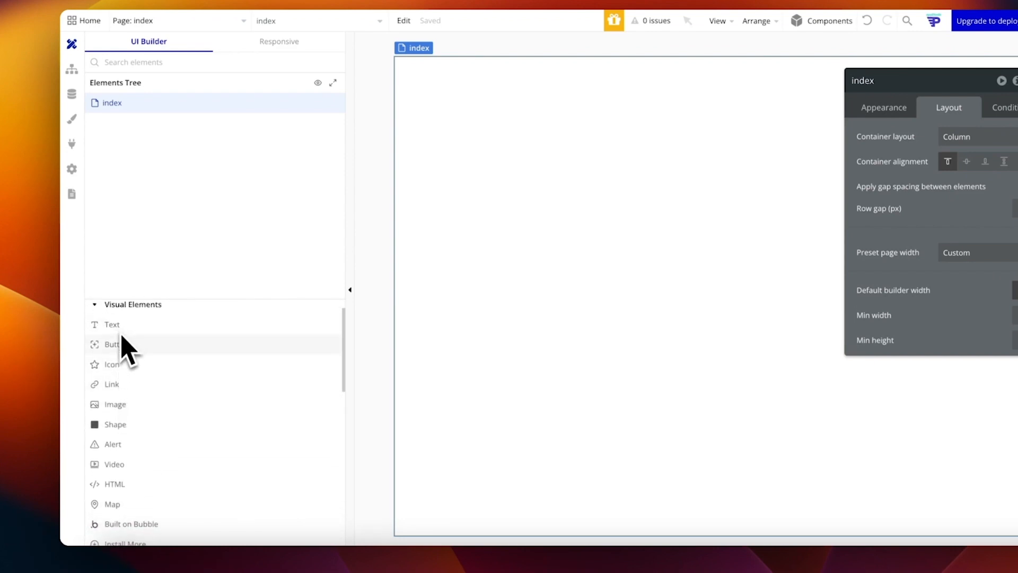
scroll(127, 352, down, 1)
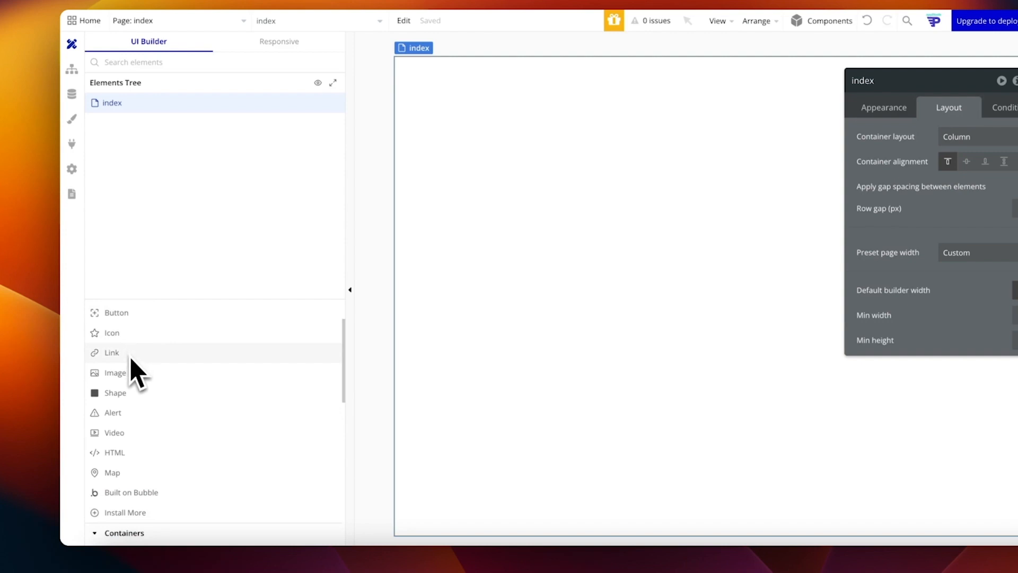
scroll(132, 407, down, 1)
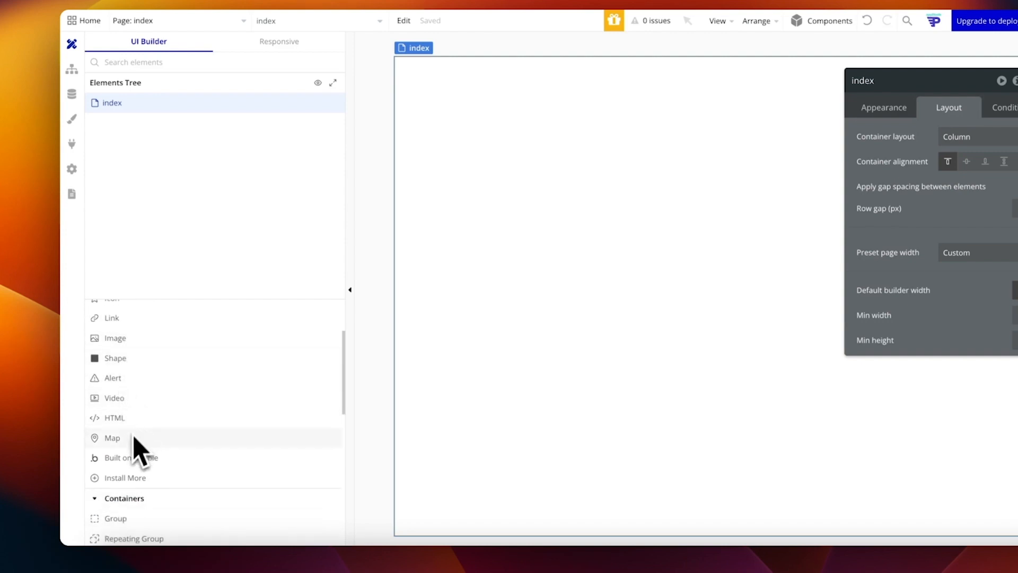
scroll(119, 390, up, 3)
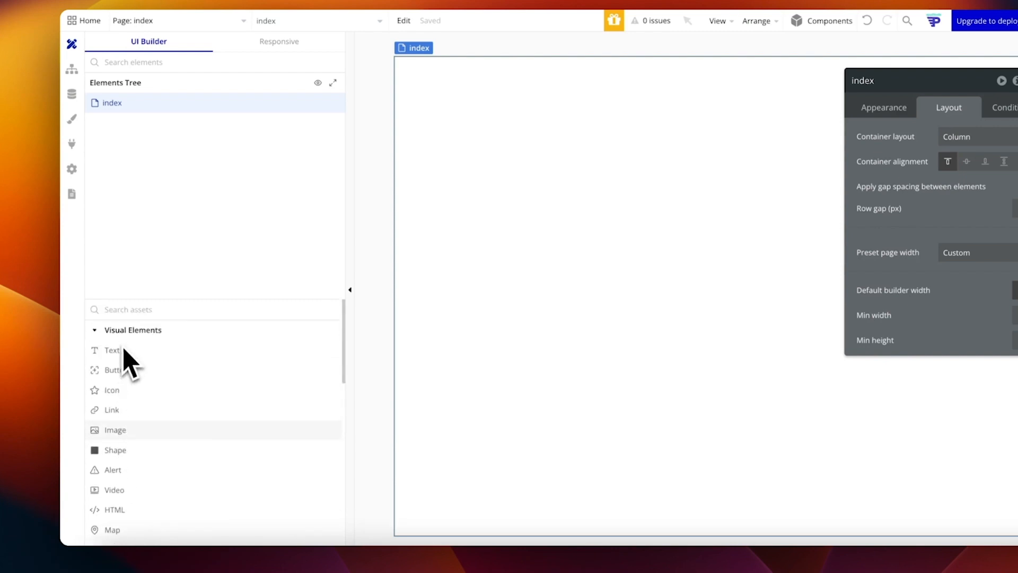
scroll(116, 372, down, 2)
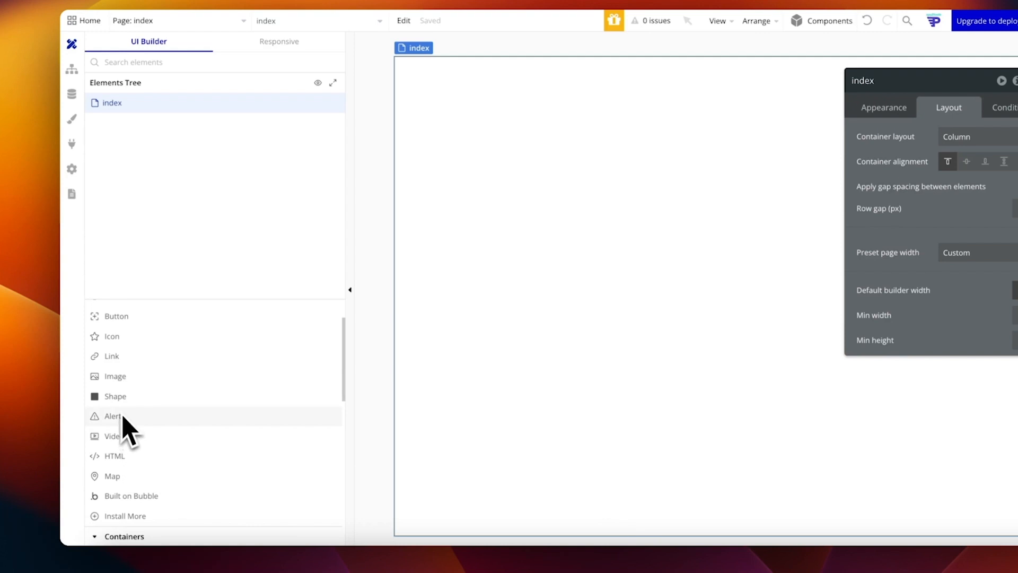
scroll(127, 406, up, 1)
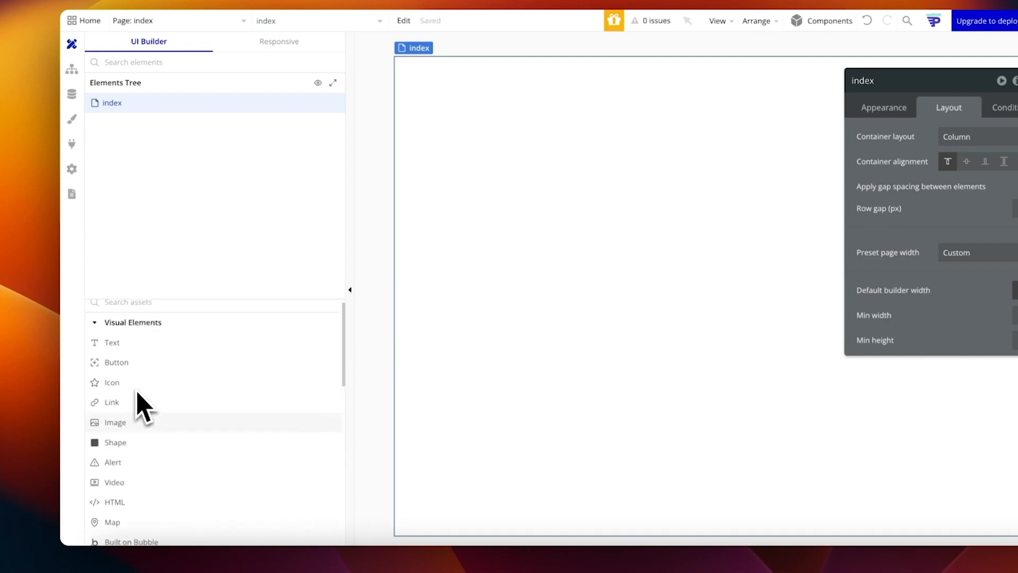
scroll(140, 469, down, 1)
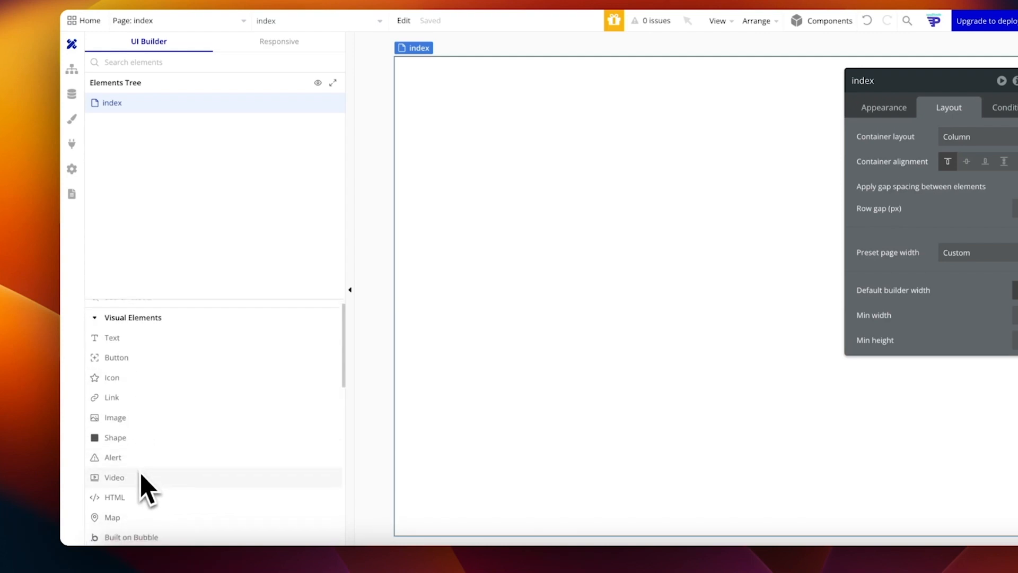
scroll(141, 480, down, 1)
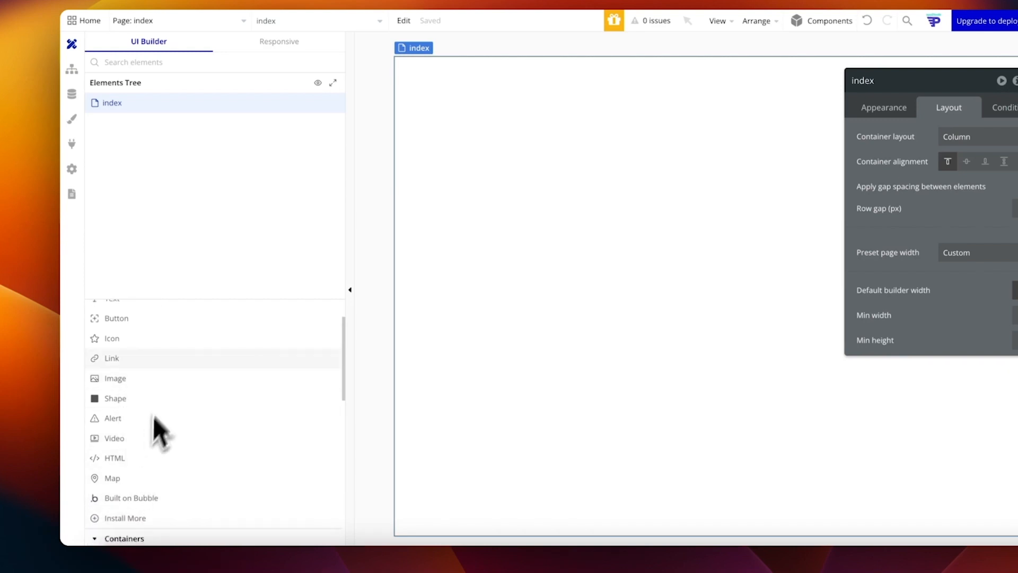
scroll(130, 430, down, 3)
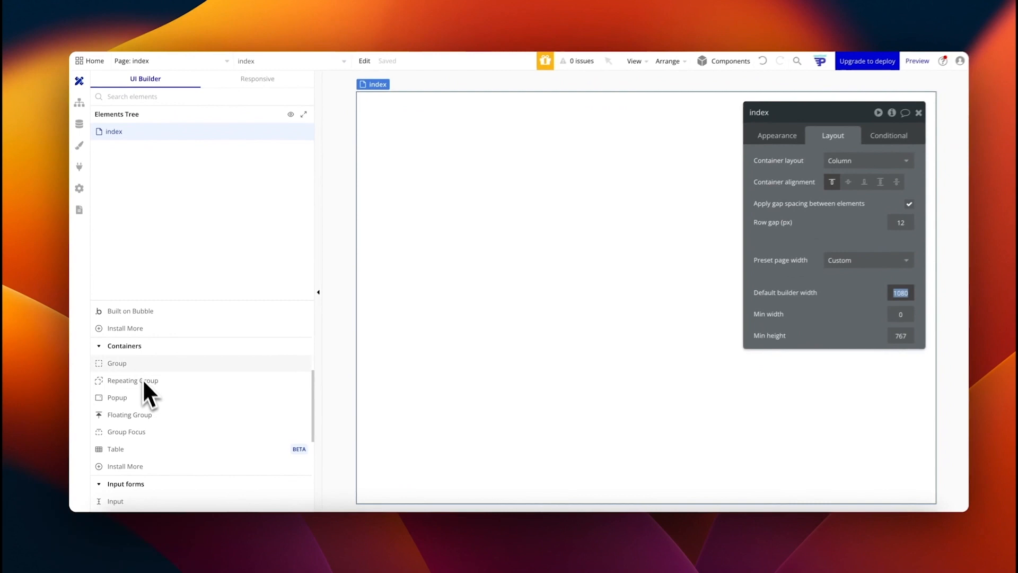
Step: Place a new Group A container across the top of the index page
click(132, 365)
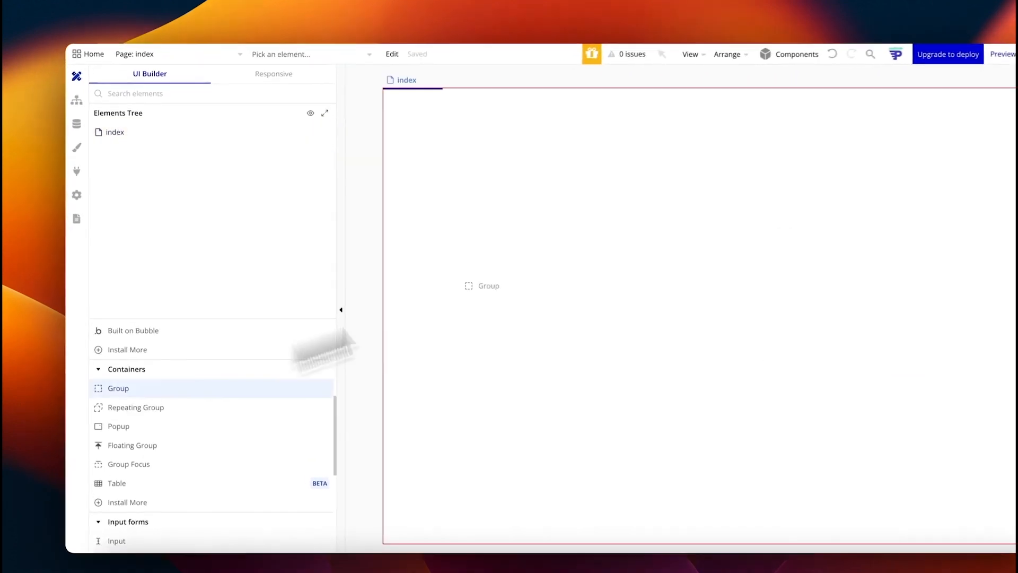
click(530, 227)
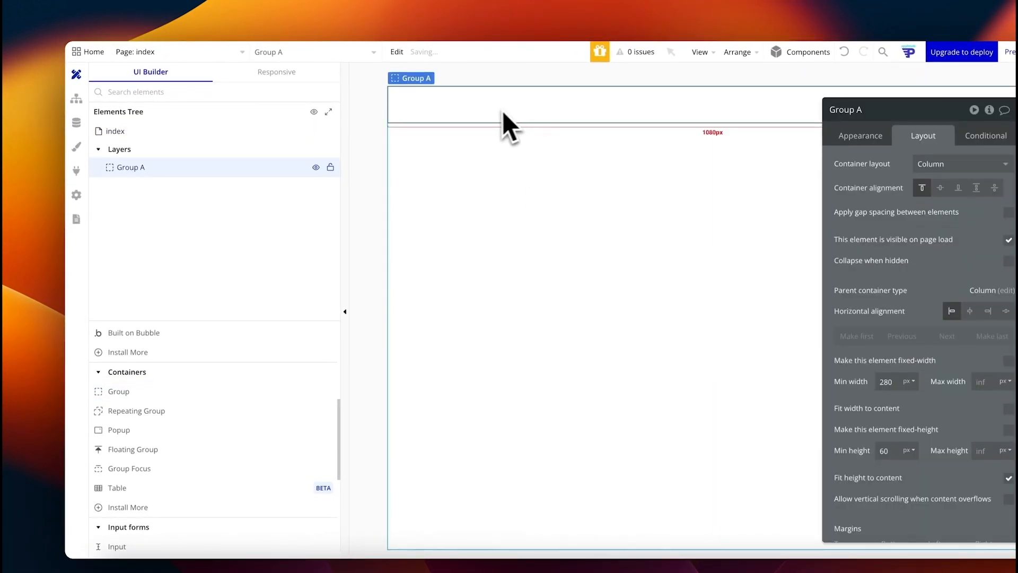
click(860, 135)
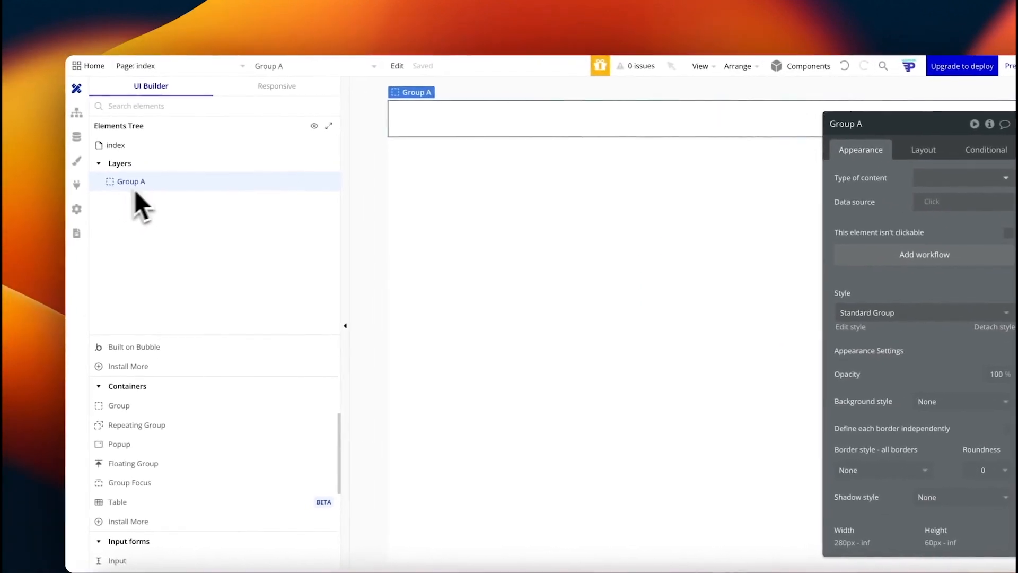
scroll(916, 360, down, 1)
right_click(892, 309)
key(Escape)
Step: Give Group A a flat colour background of grey #B1B1B1
click(827, 332)
click(831, 359)
click(836, 420)
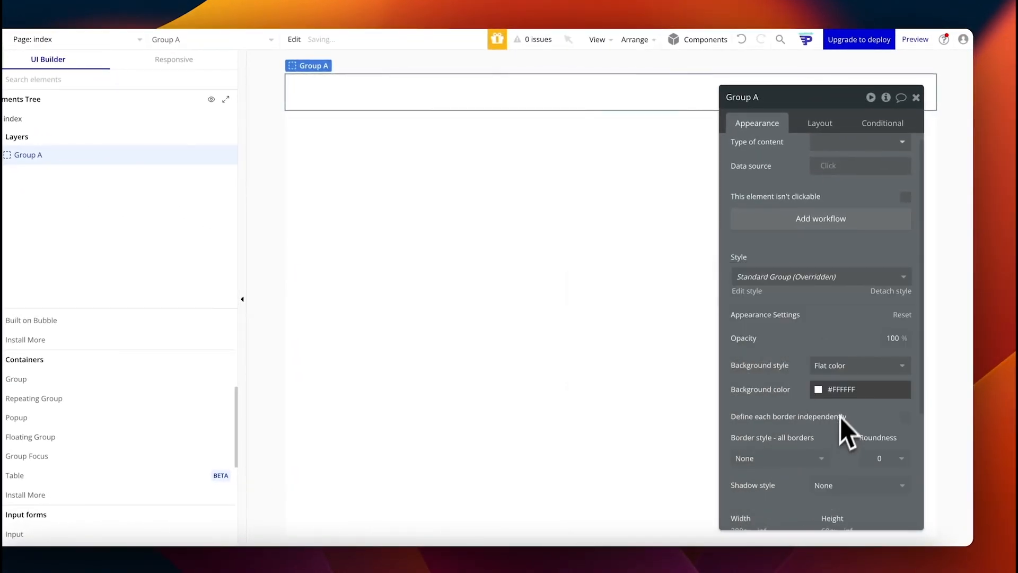
click(830, 388)
drag(841, 427, 802, 427)
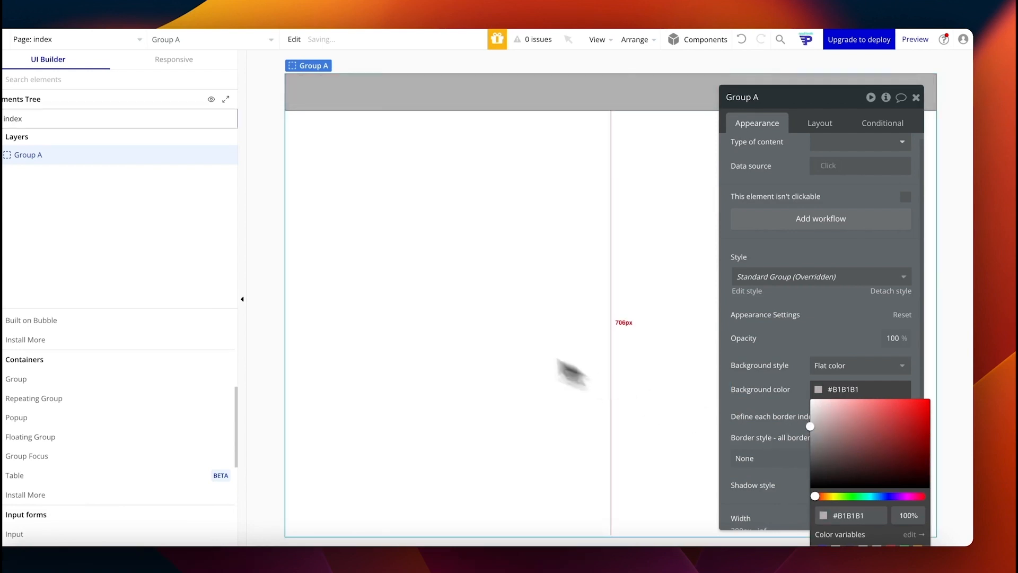
click(466, 245)
click(366, 92)
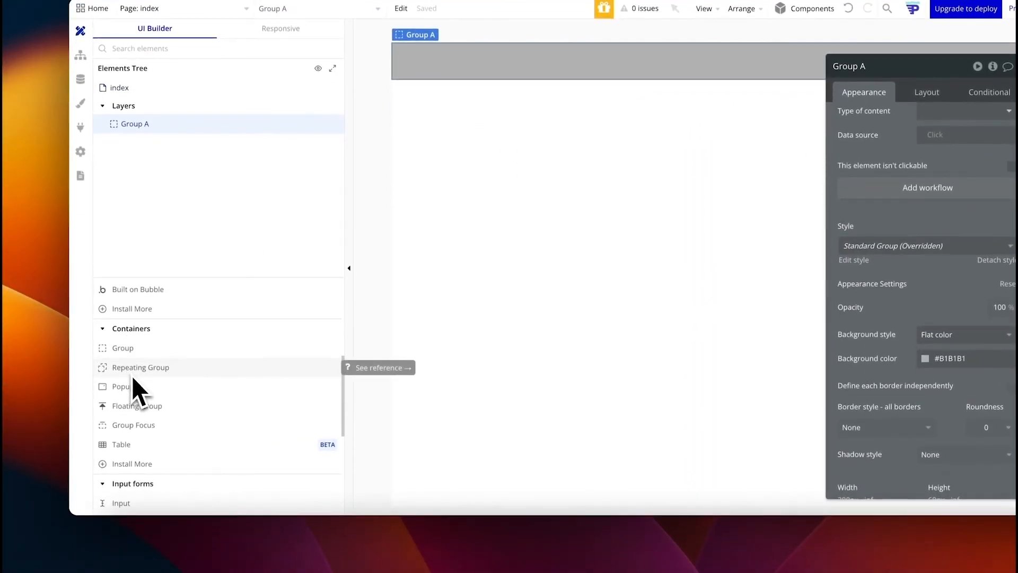
scroll(130, 419, down, 1)
scroll(148, 458, up, 5)
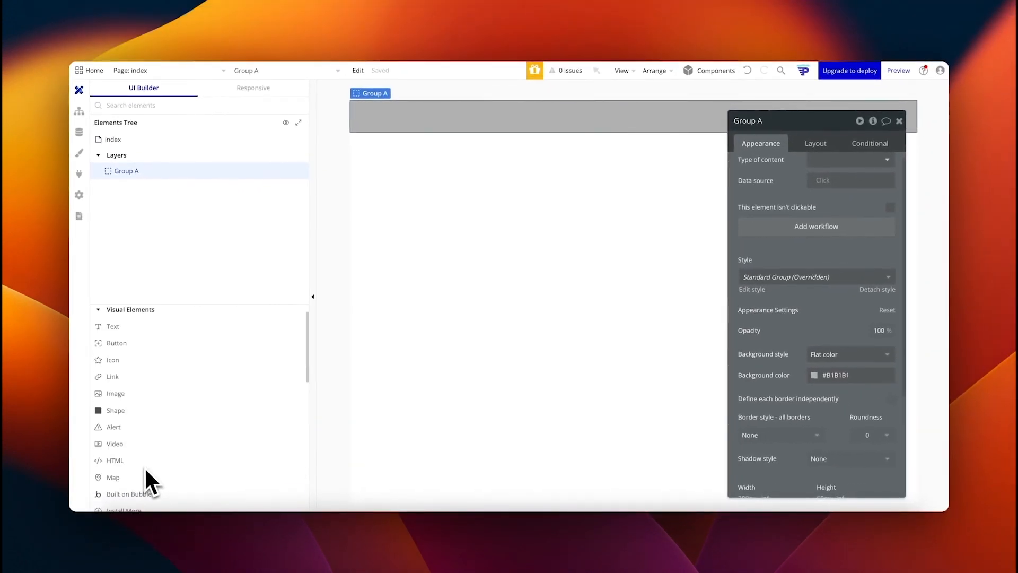
Step: Drop a button into Group A and set Group A's layout to Align to parent
click(112, 365)
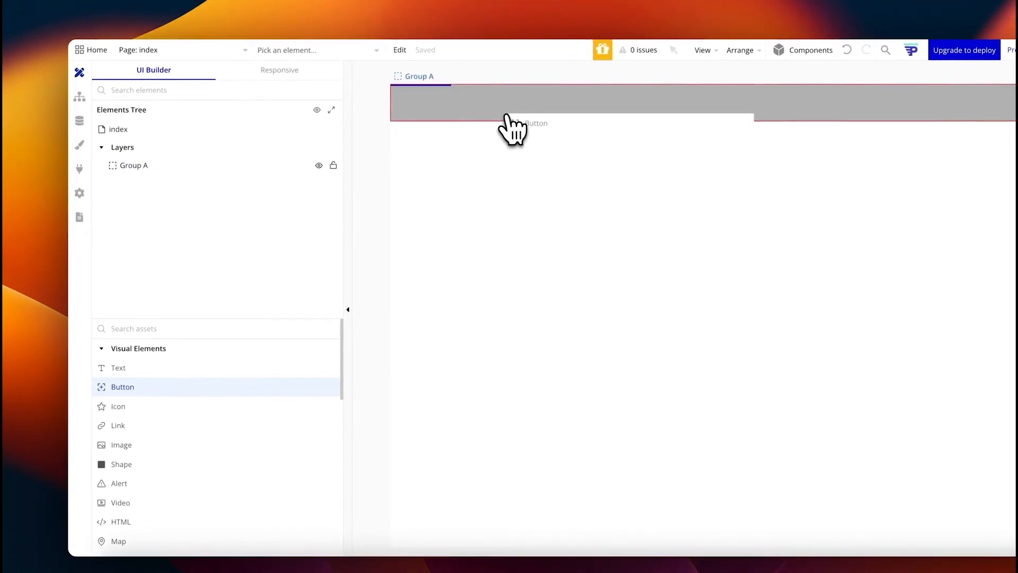
click(506, 116)
click(507, 117)
click(927, 136)
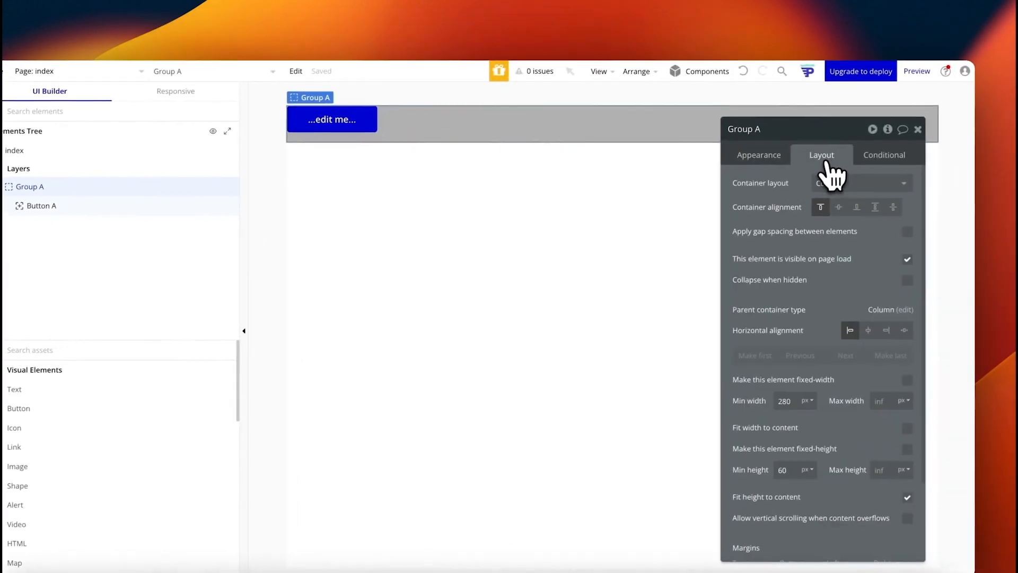
click(843, 183)
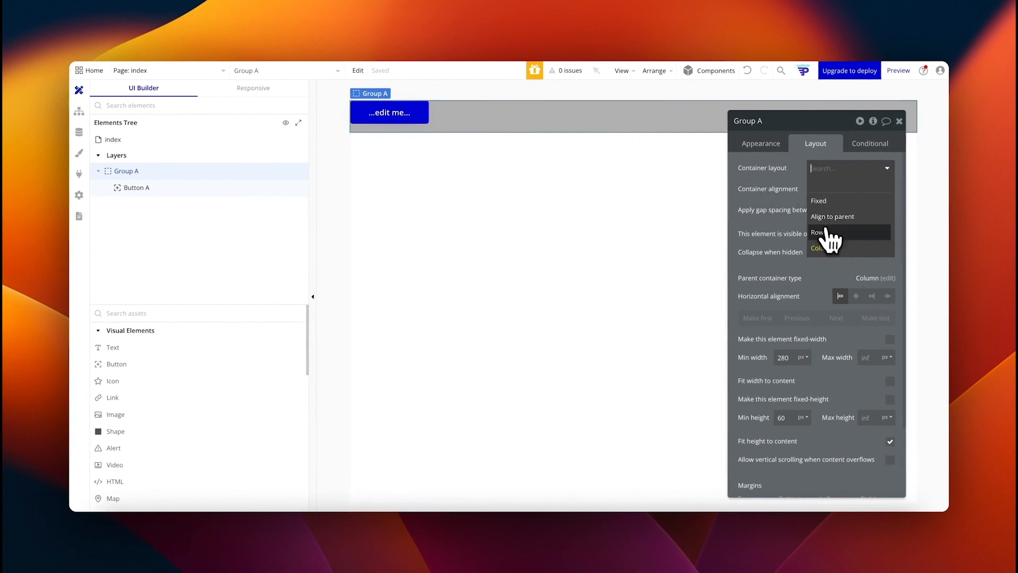
click(833, 216)
Step: Centre the button within Group A and change its label to 'Start'
click(387, 110)
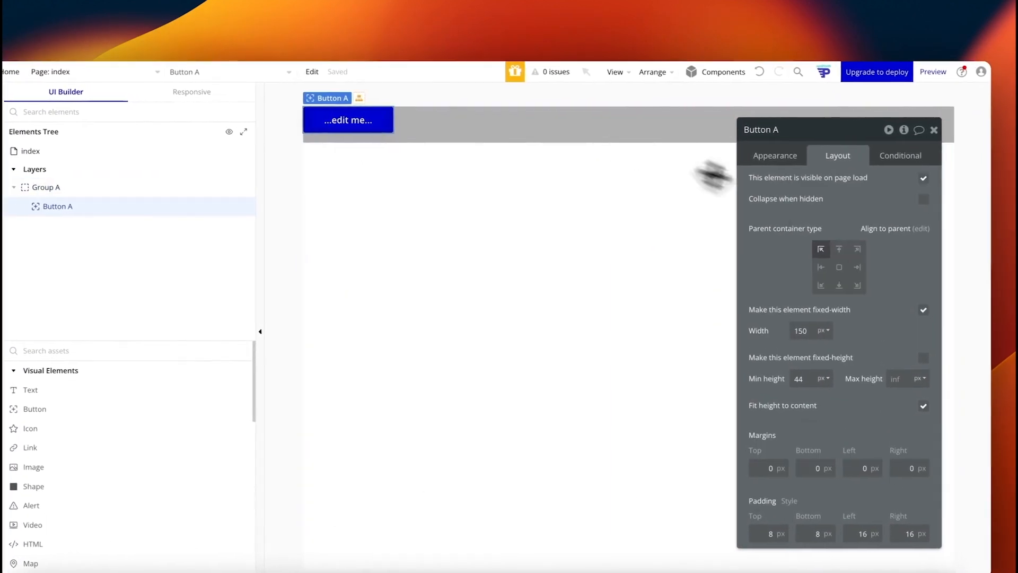
click(838, 266)
click(677, 254)
click(628, 127)
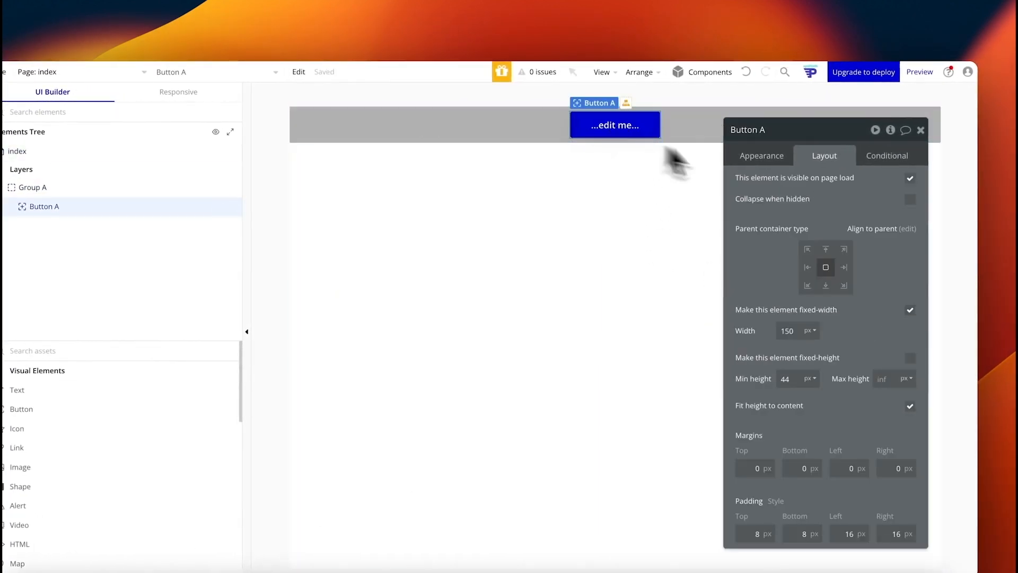
click(780, 157)
click(785, 185)
text(Sta)
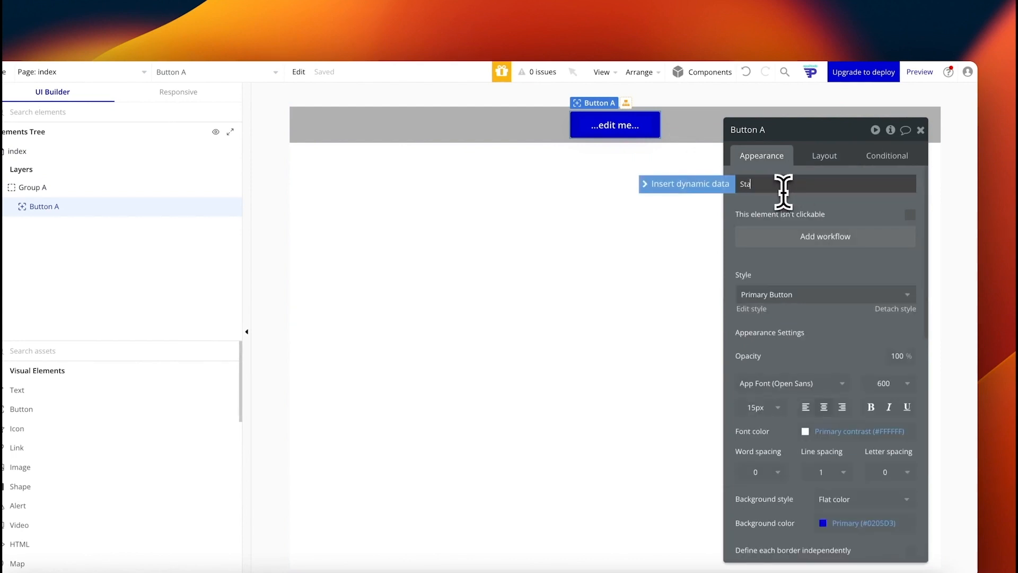
text(rt)
click(609, 223)
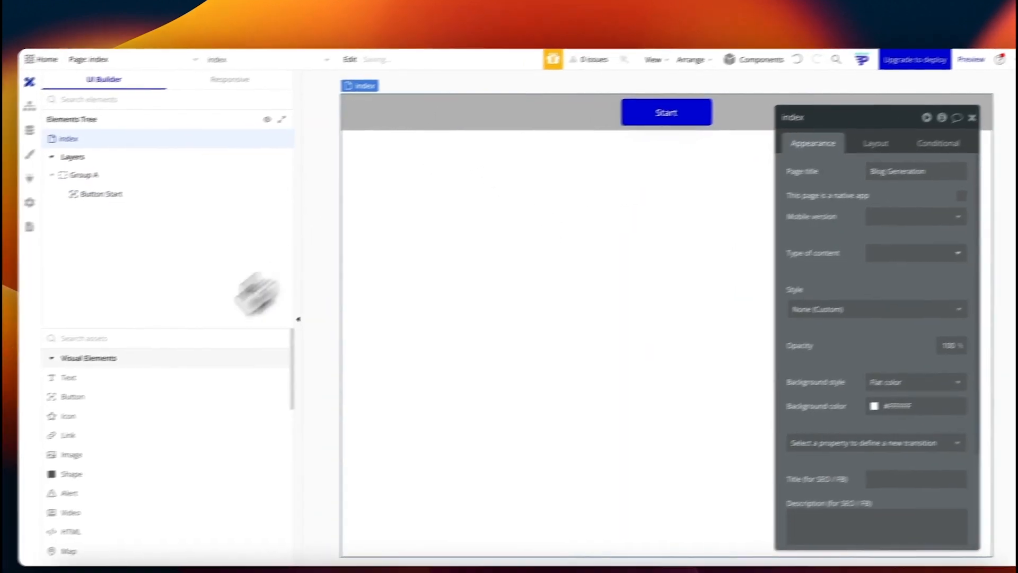
scroll(159, 397, down, 8)
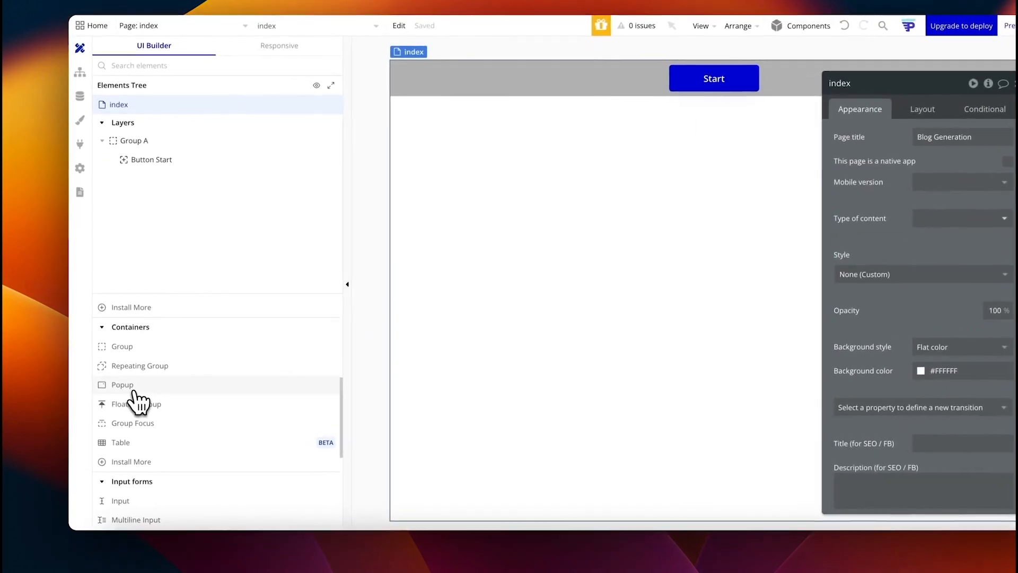
click(127, 388)
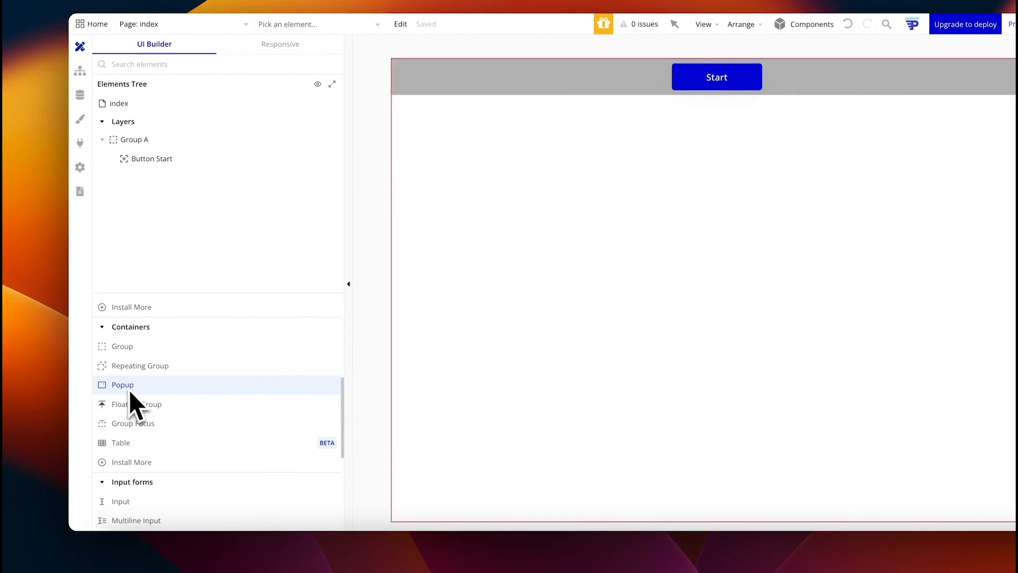
right_click(128, 390)
click(113, 391)
drag(113, 389, 562, 274)
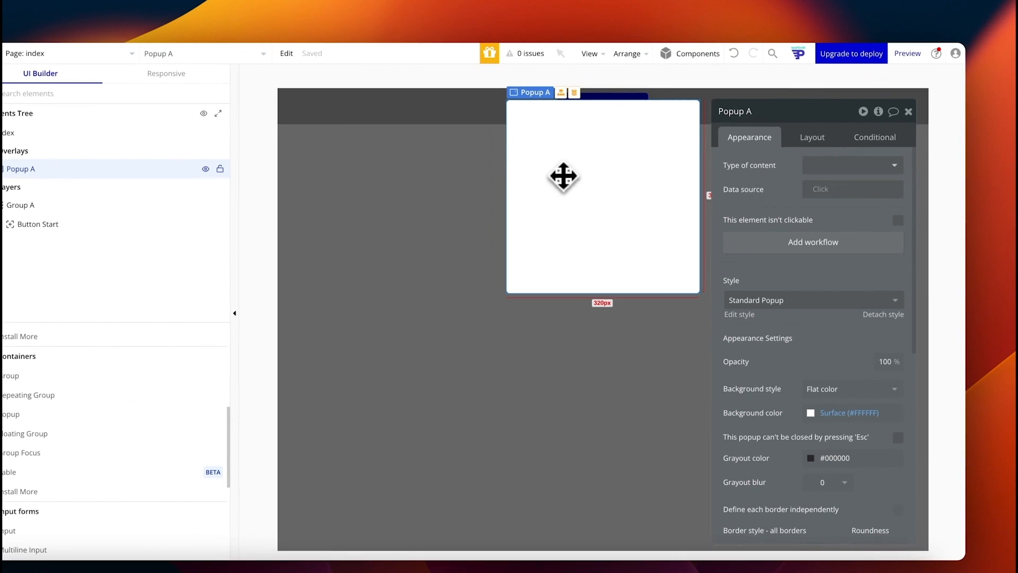
key(Delete)
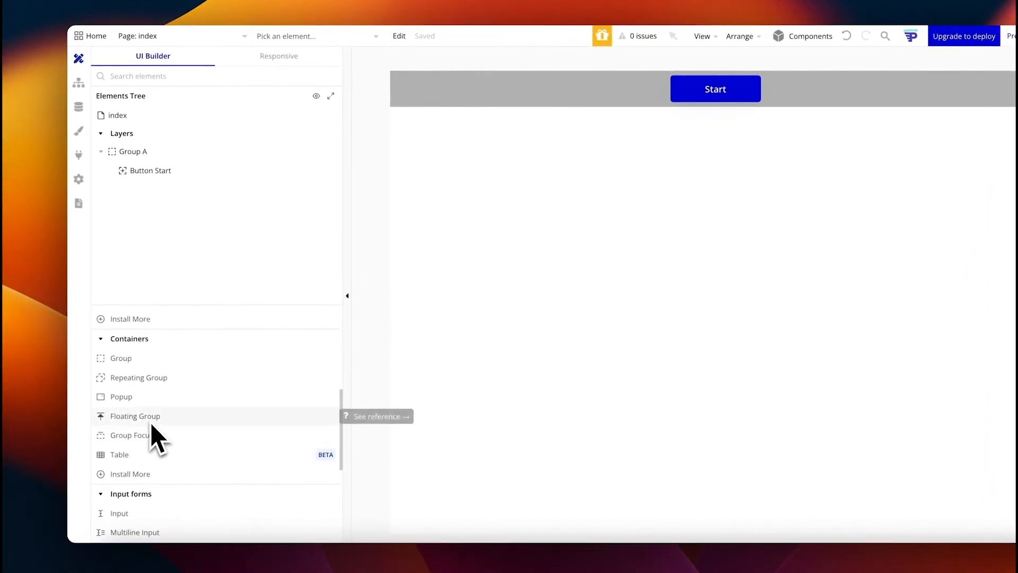
click(734, 192)
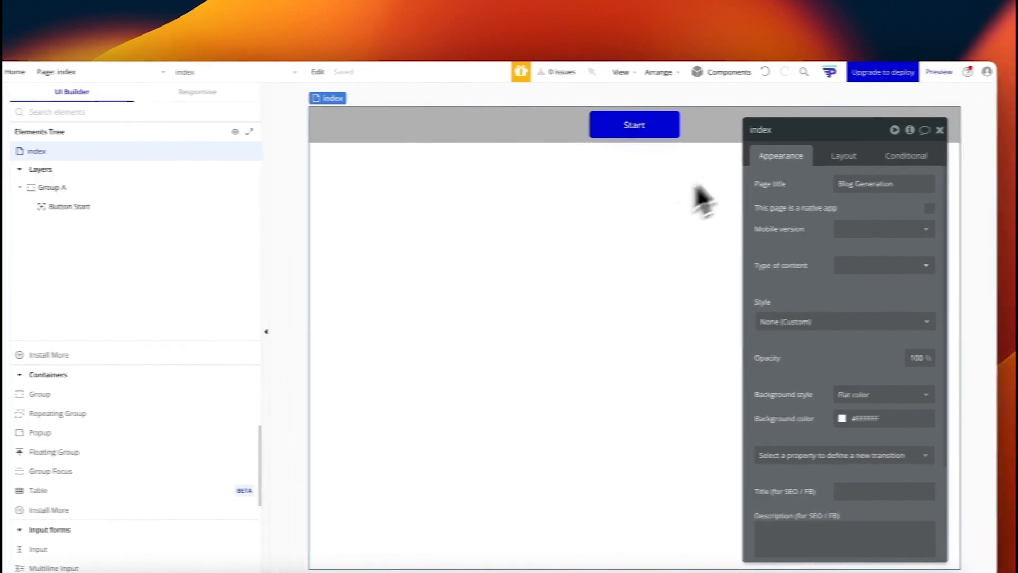
click(969, 130)
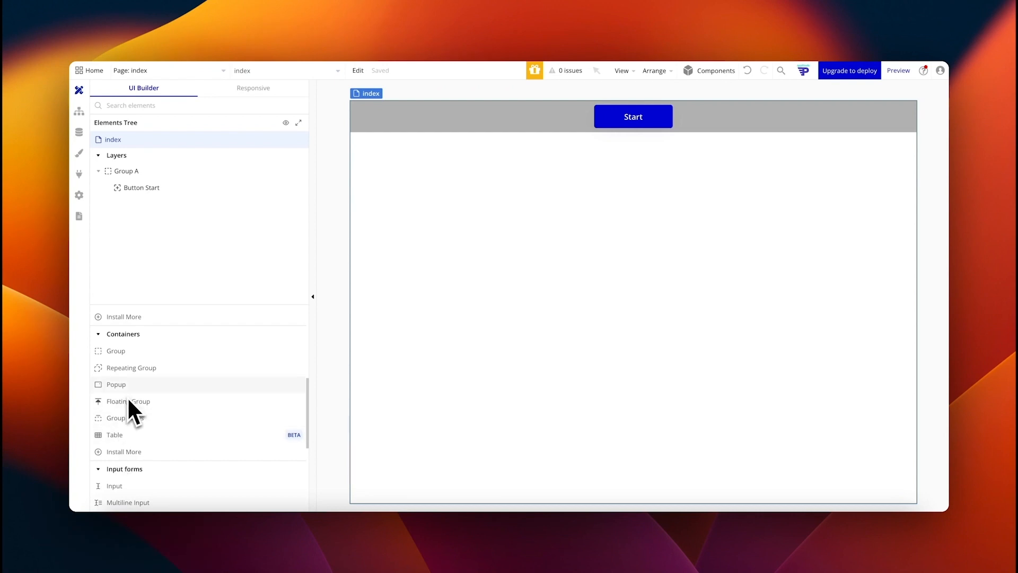
Step: Delete Group A, the container holding the Start button, from the canvas
scroll(142, 444, down, 3)
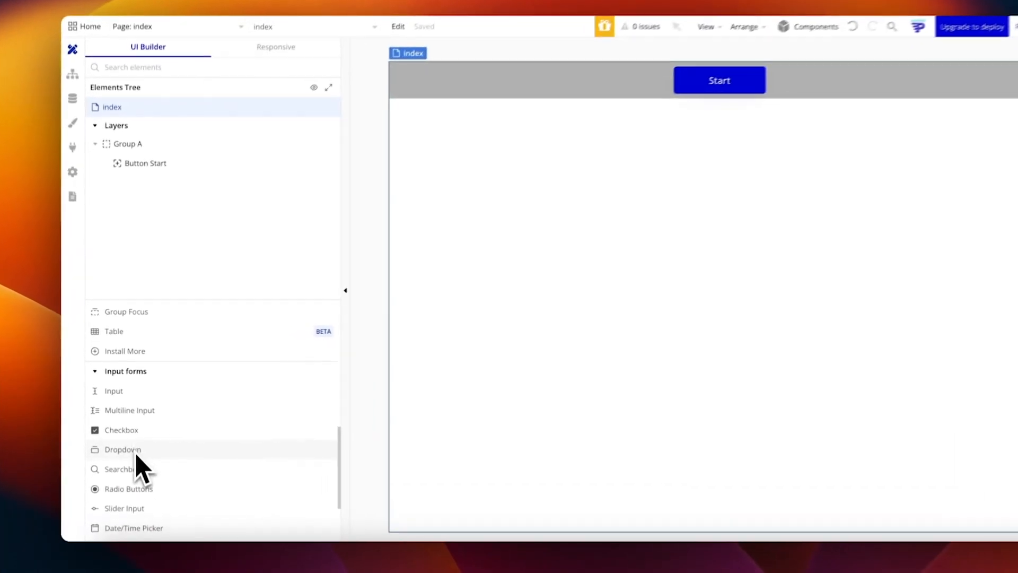
scroll(135, 419, down, 2)
scroll(133, 377, down, 1)
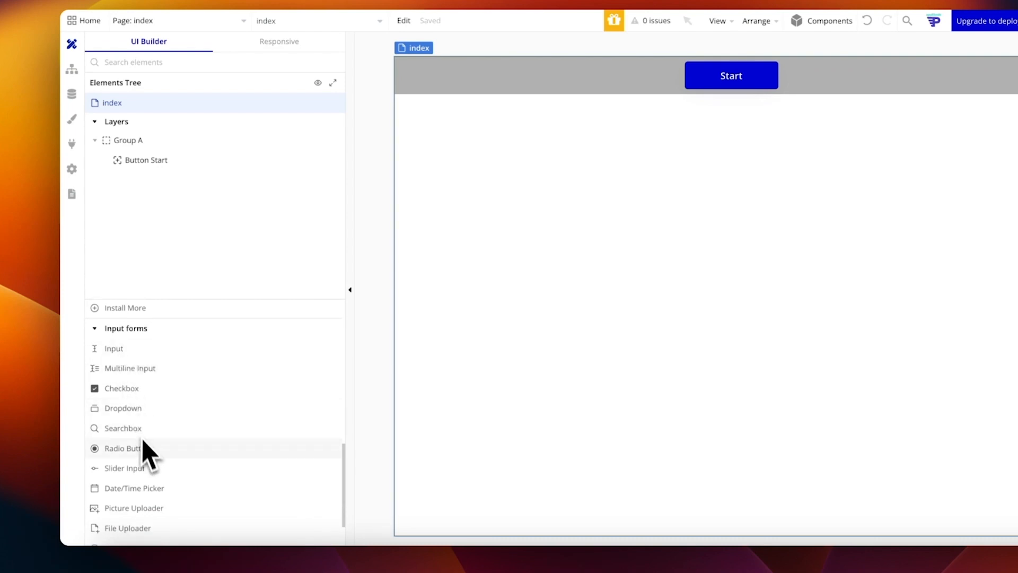
scroll(157, 501, down, 3)
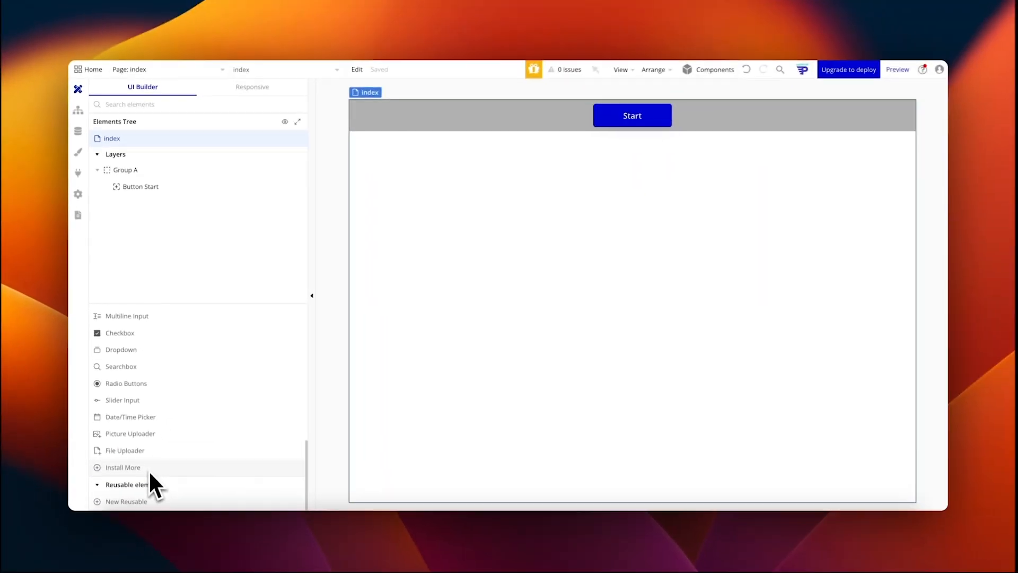
right_click(520, 200)
click(555, 184)
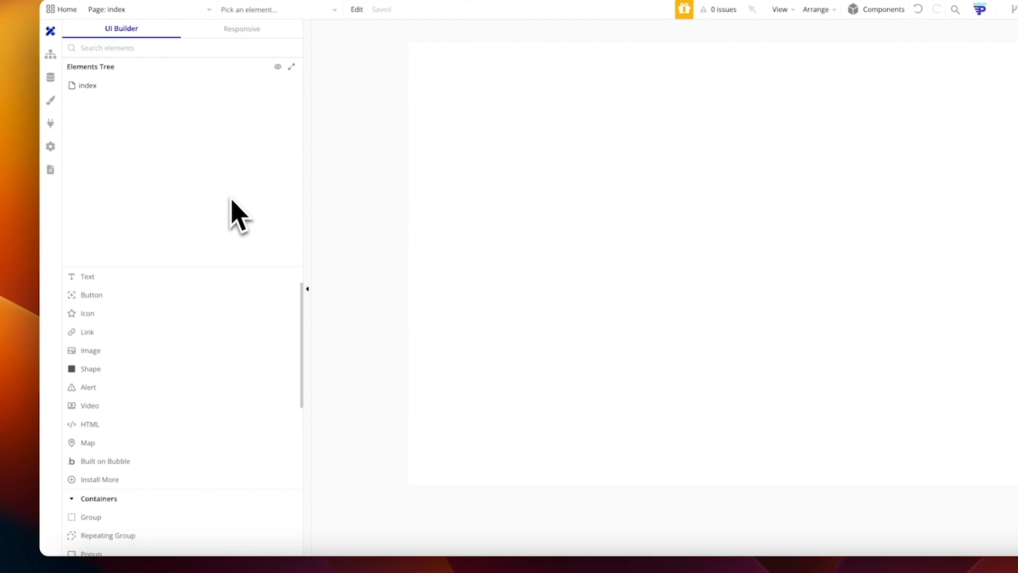
Step: Add an empty Group A across the top of the index page (Column layout, 280×60 px minimum)
scroll(105, 427, down, 3)
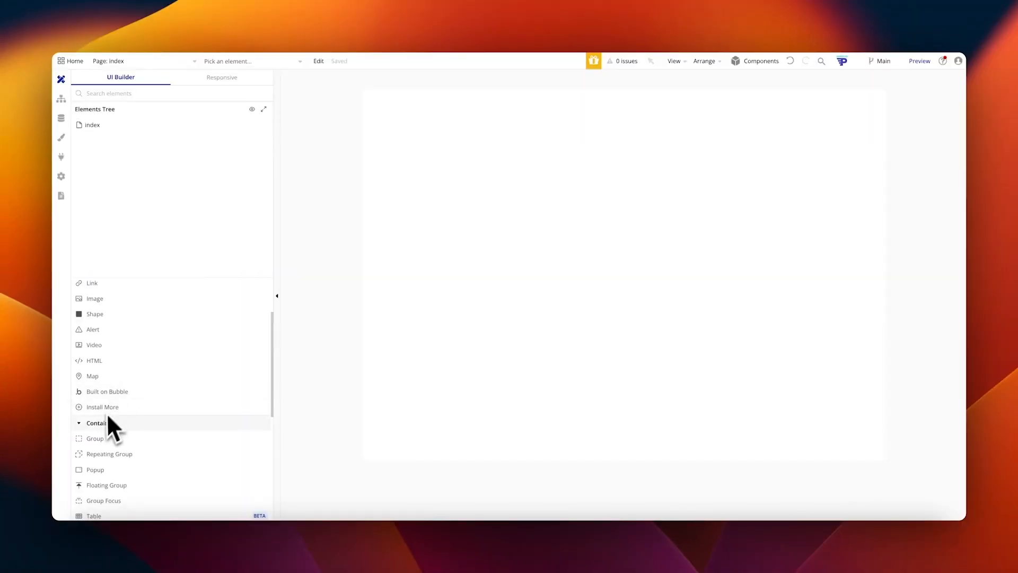
click(93, 126)
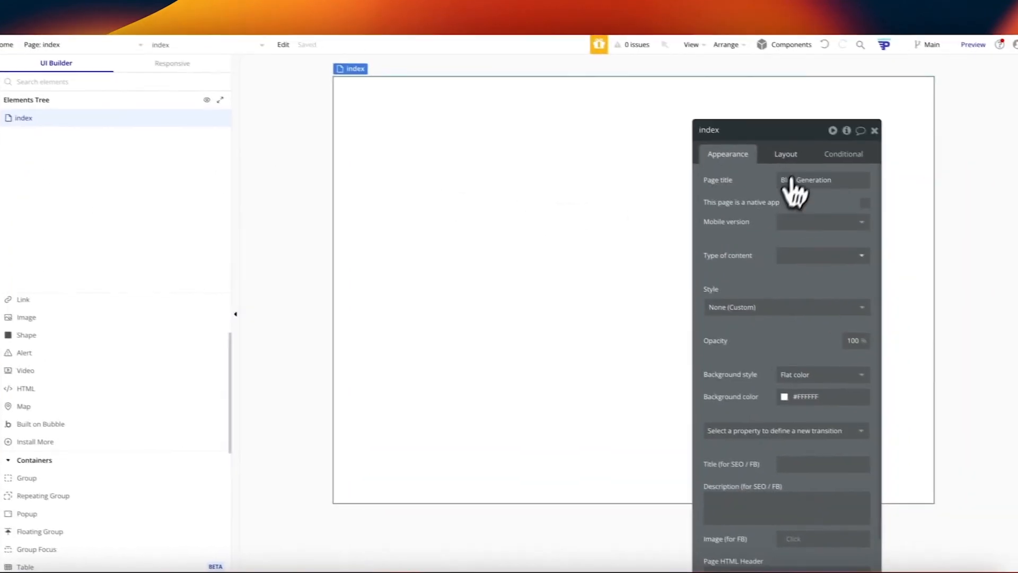
click(786, 153)
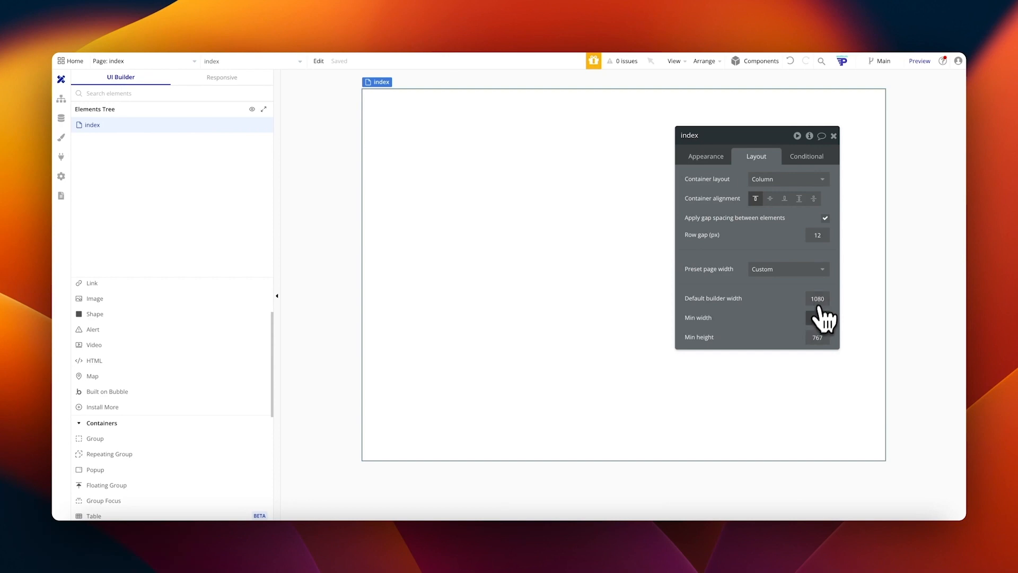
drag(154, 439, 496, 229)
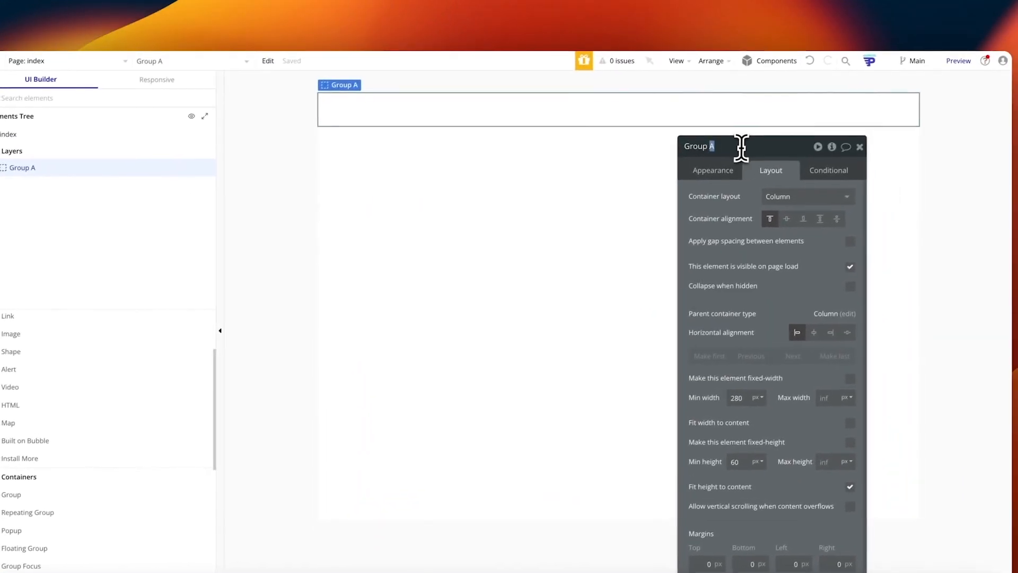
Step: Rename Group A to 'Hero'
click(824, 112)
text(H)
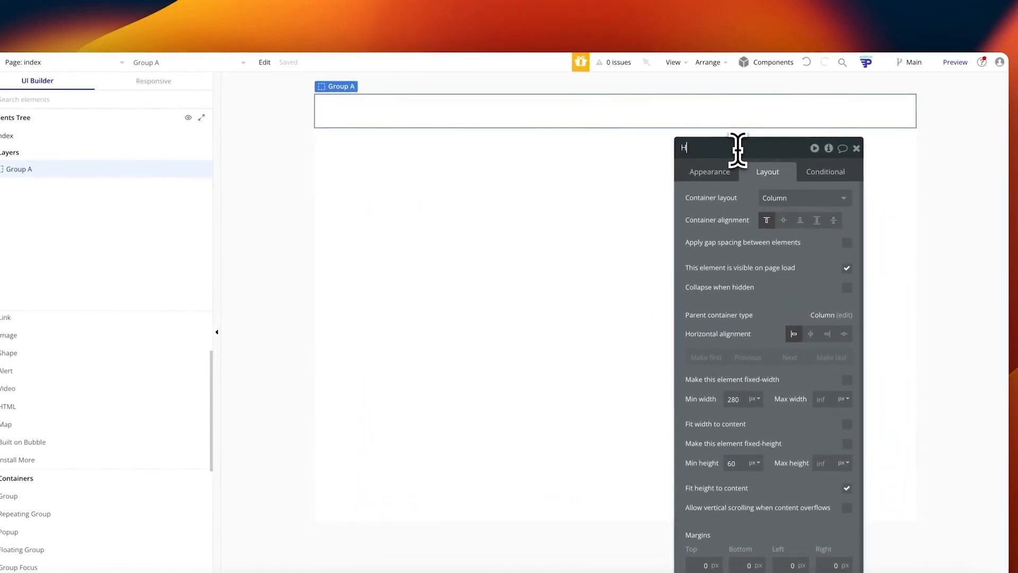
text(ero)
key(Return)
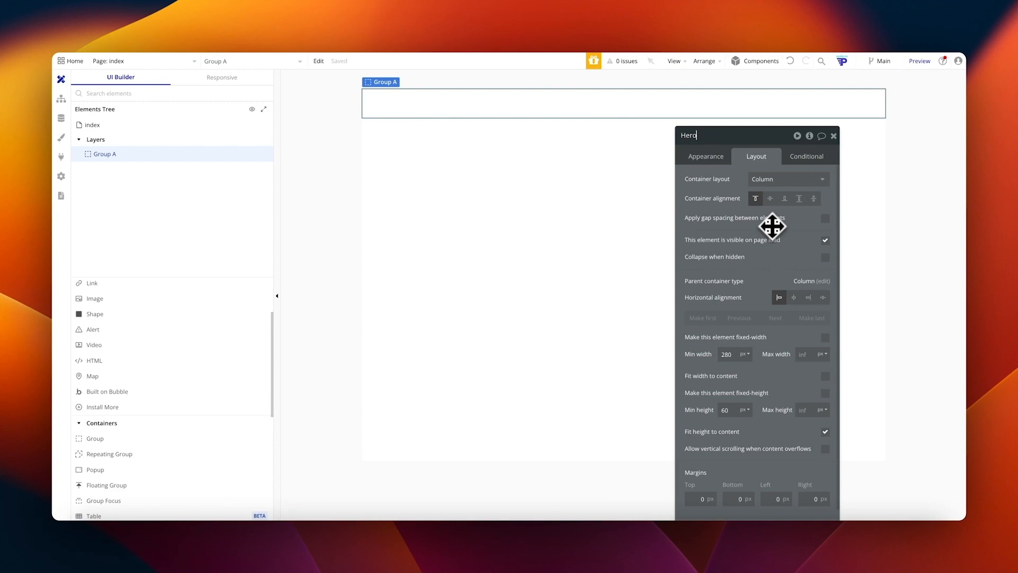
key(Return)
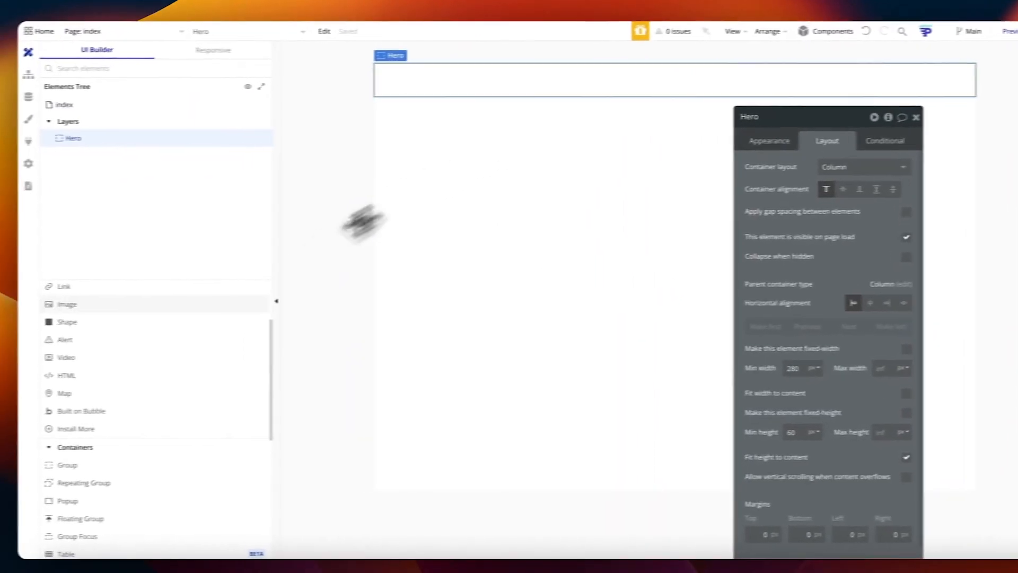
Step: Nest a new empty Group B inside Hero and reselect Hero
drag(80, 464, 437, 101)
click(249, 156)
scroll(821, 451, down, 2)
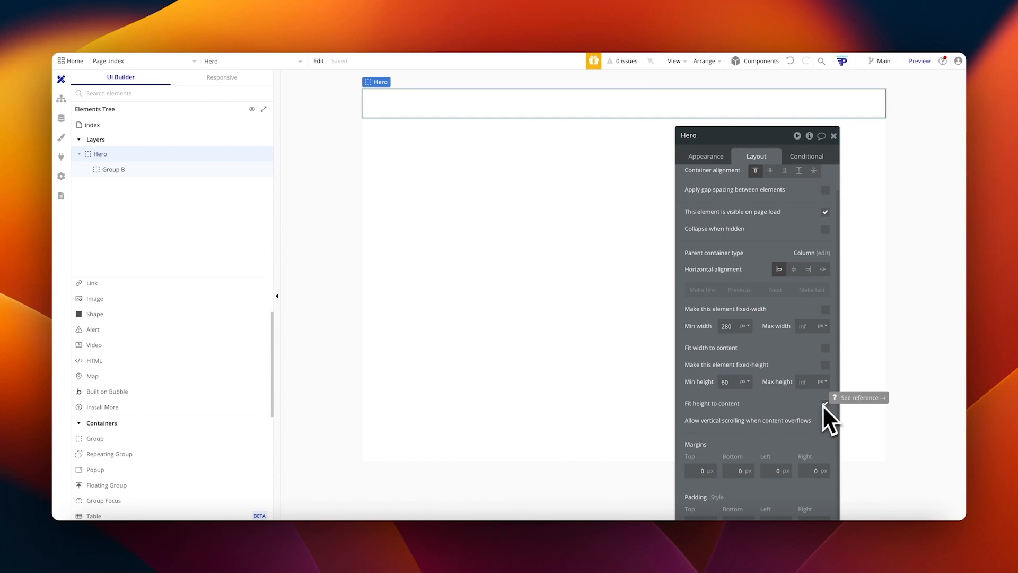
Step: Turn off Fit height to content on Hero and give Group B a 200 px minimum height
click(826, 405)
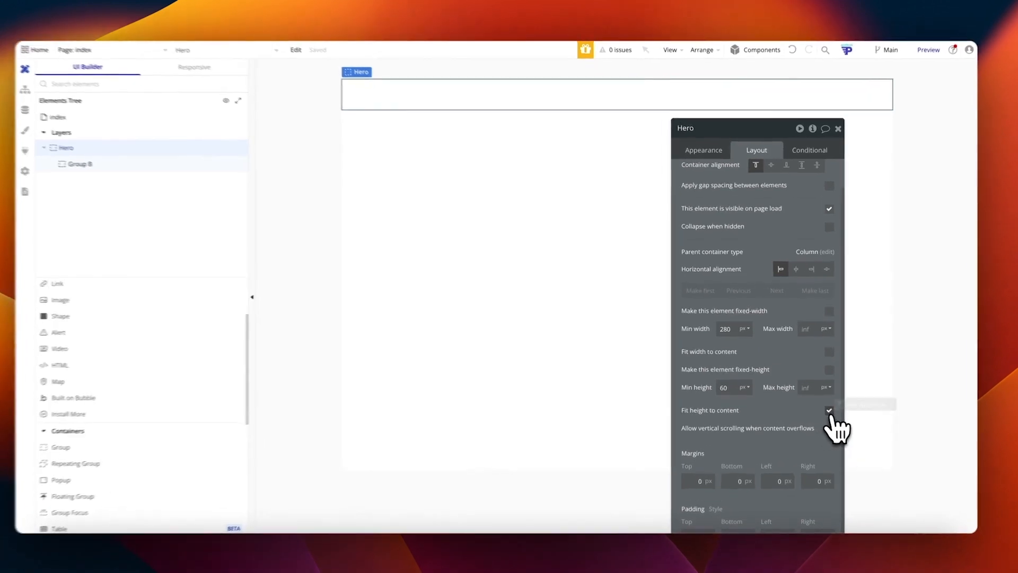
click(830, 411)
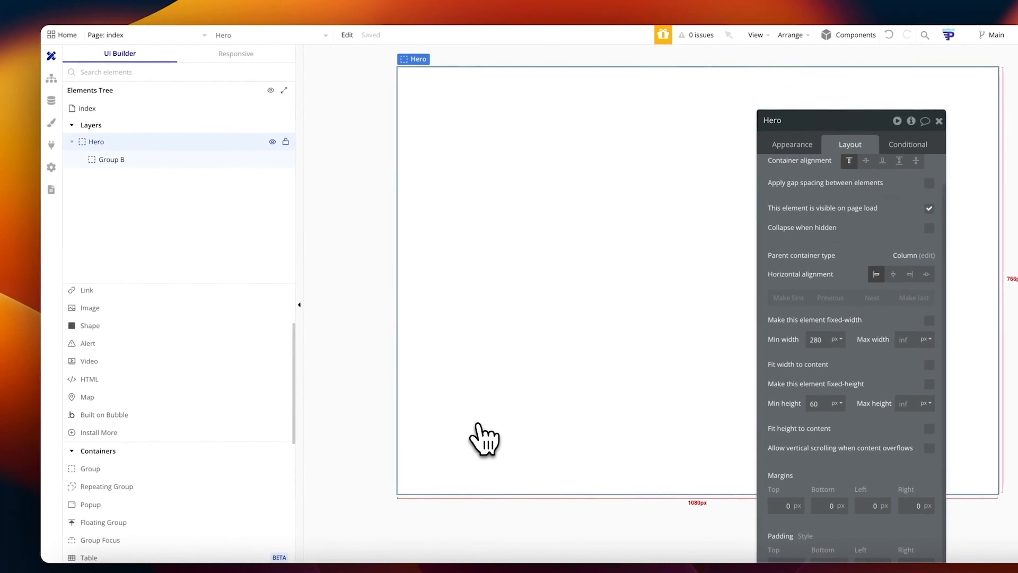
click(141, 161)
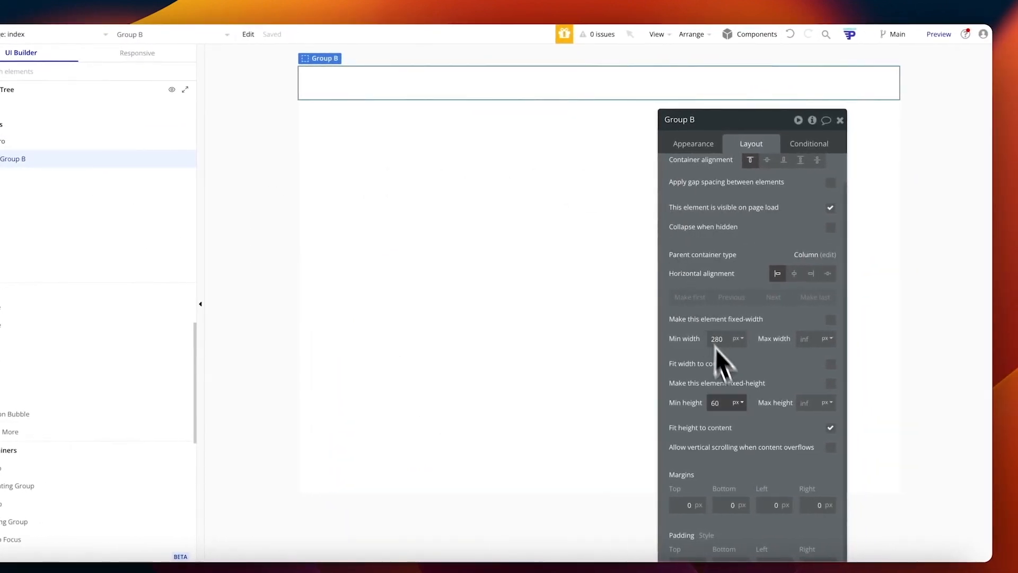
click(729, 402)
text(200)
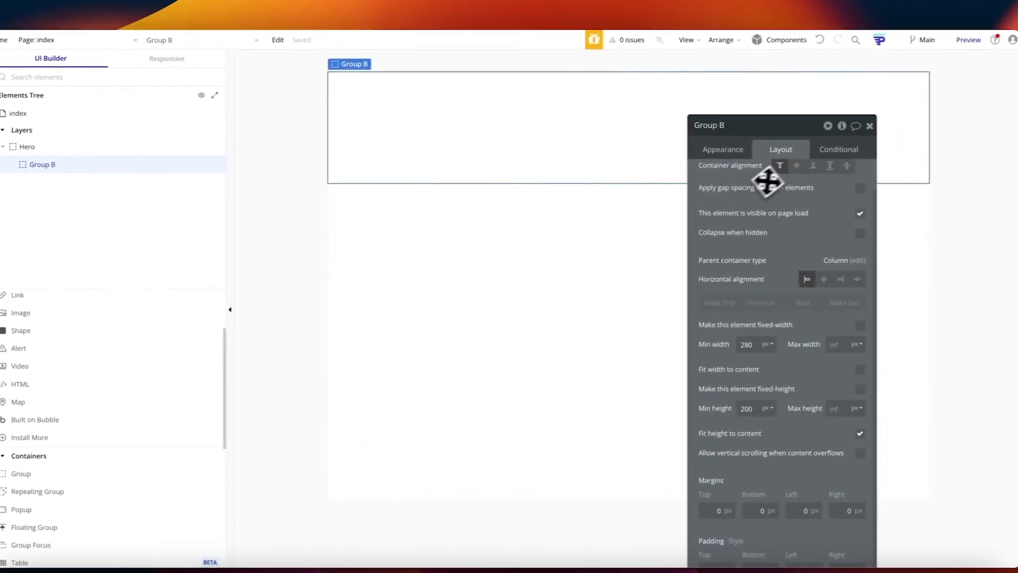
scroll(767, 182, up, 1)
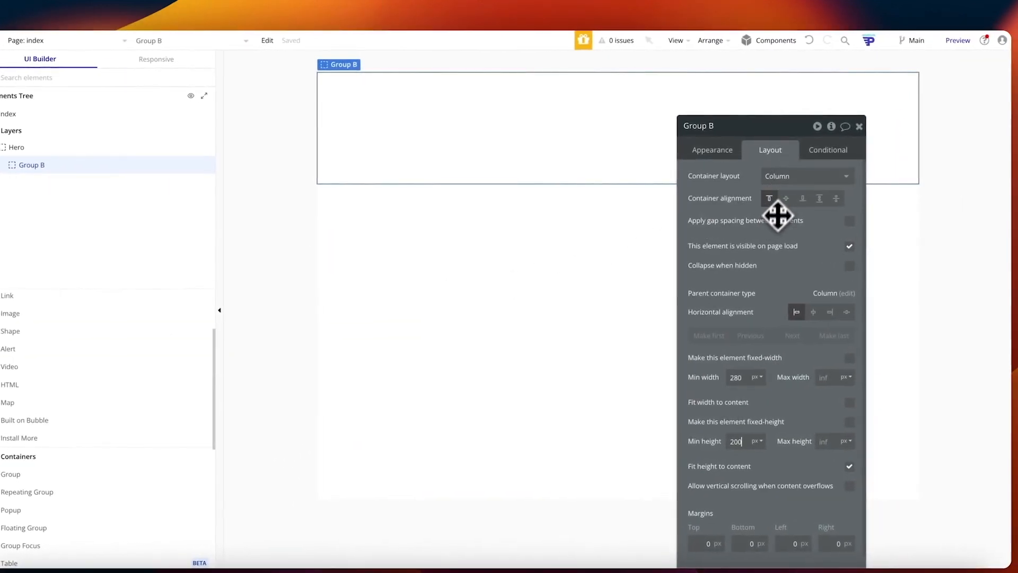
scroll(49, 371, up, 2)
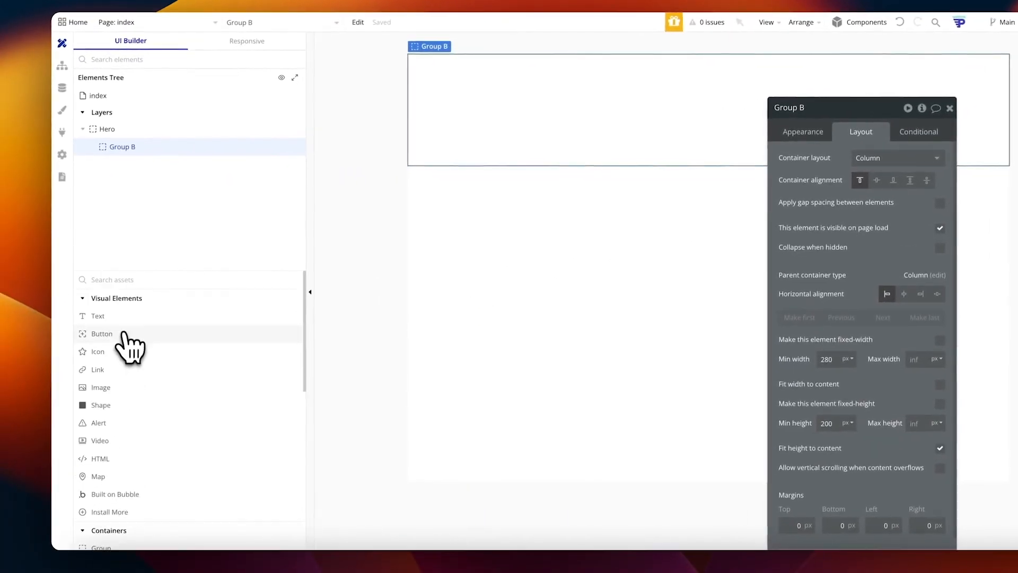
Step: Add a Heading 1 text in Group B reading 'New Project - Blog Post'
drag(98, 316, 513, 127)
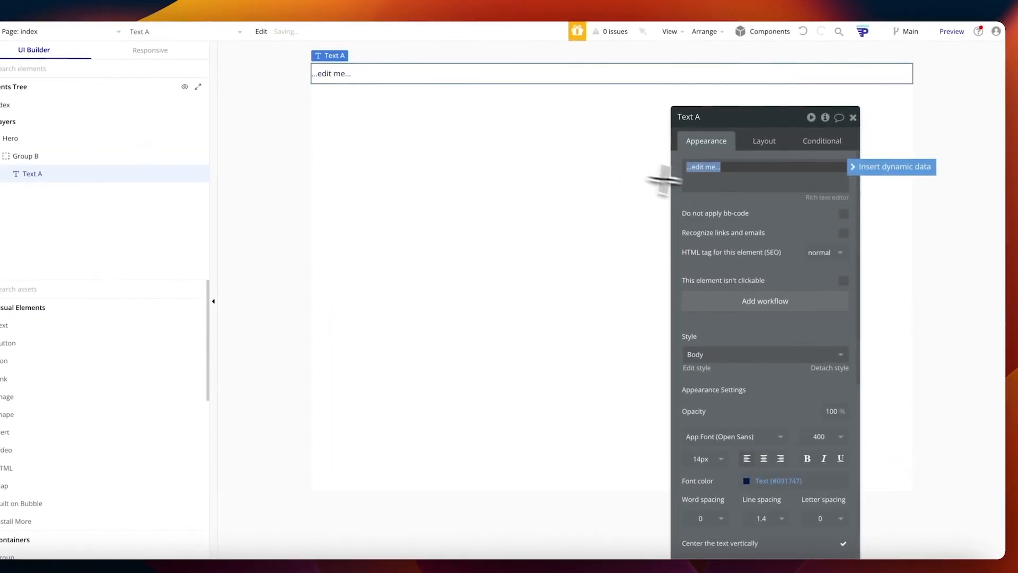
click(758, 353)
click(720, 423)
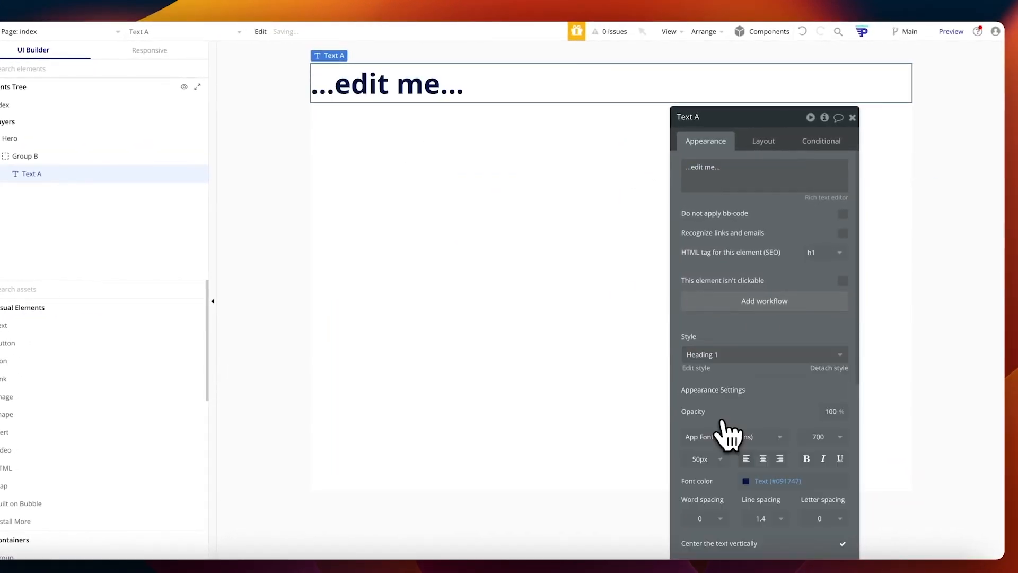
triple_click(705, 169)
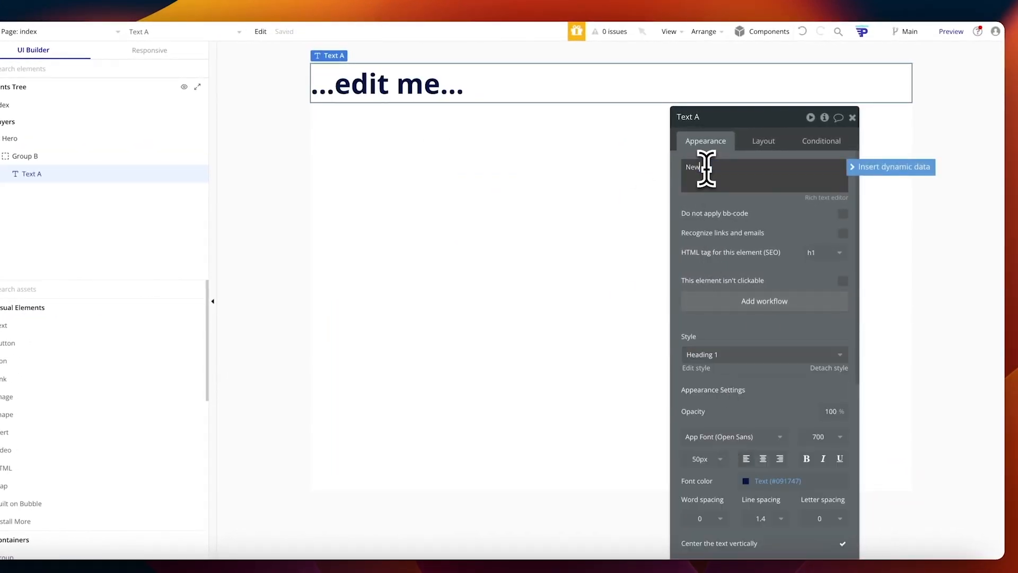
text(New Project)
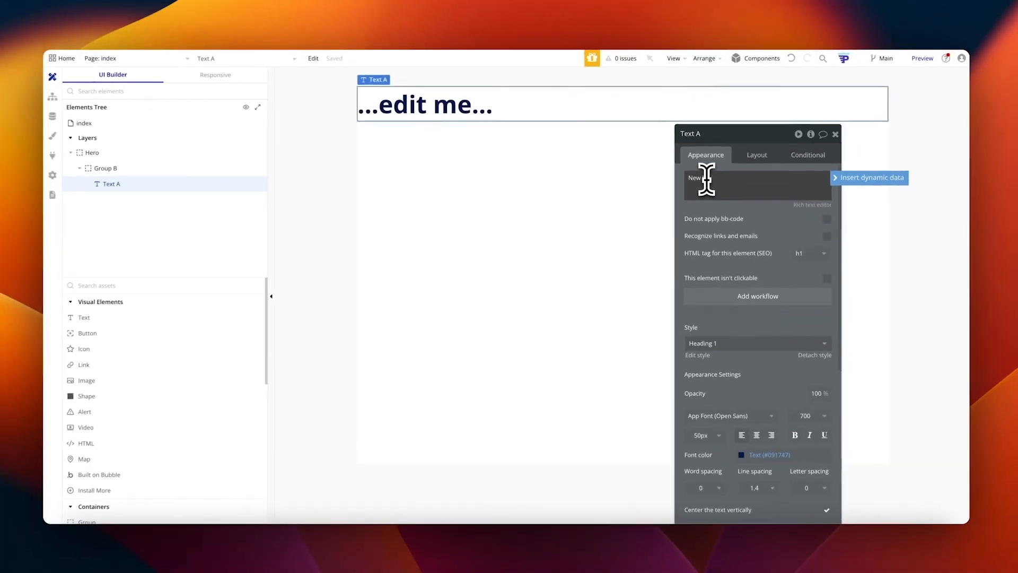
key(BackSpace)
key(BackSpace)
key(BackSpace)
key(BackSpace)
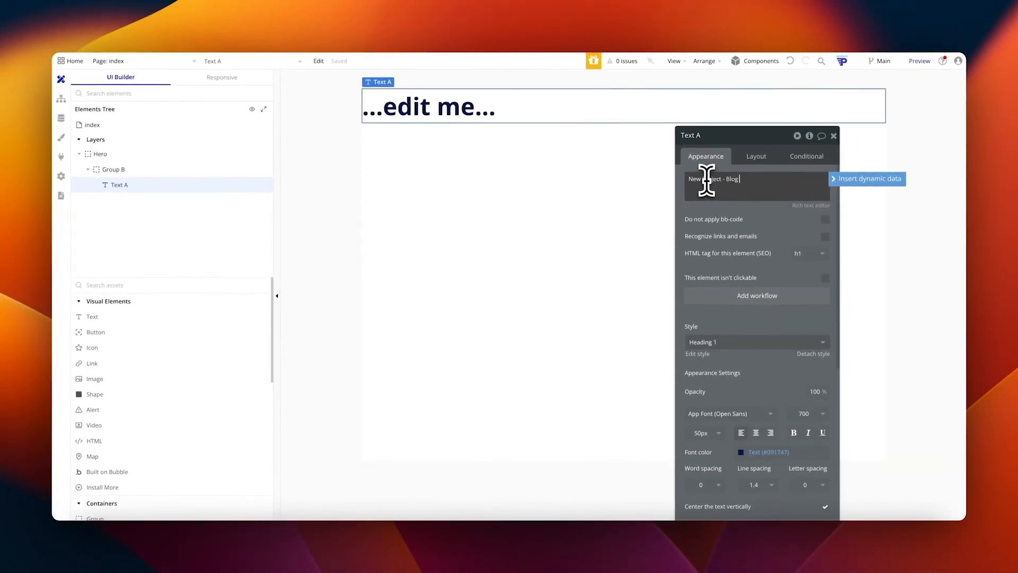
text(- Blog Post)
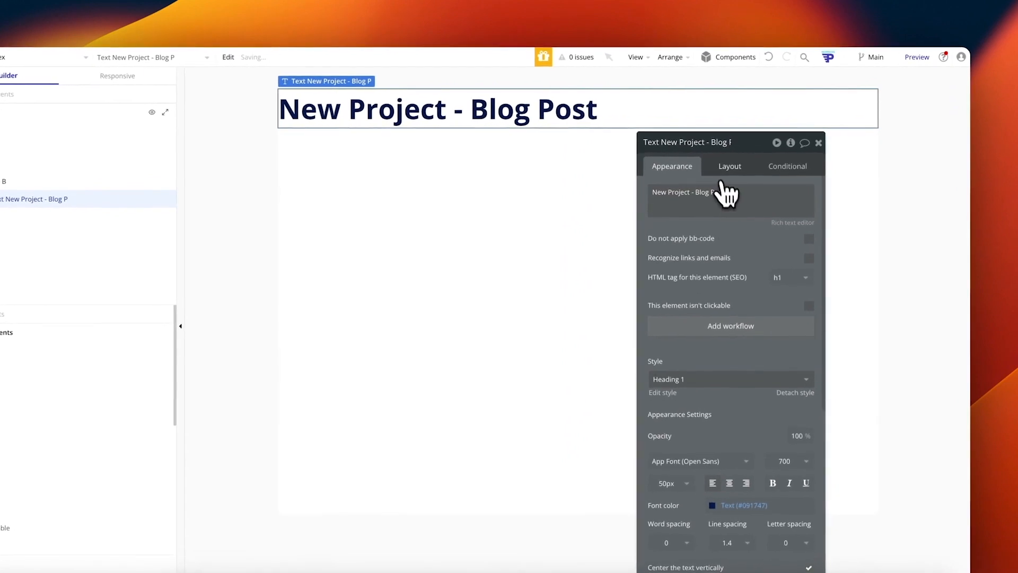
Step: Make the heading fit its width to content and centre it horizontally
click(756, 156)
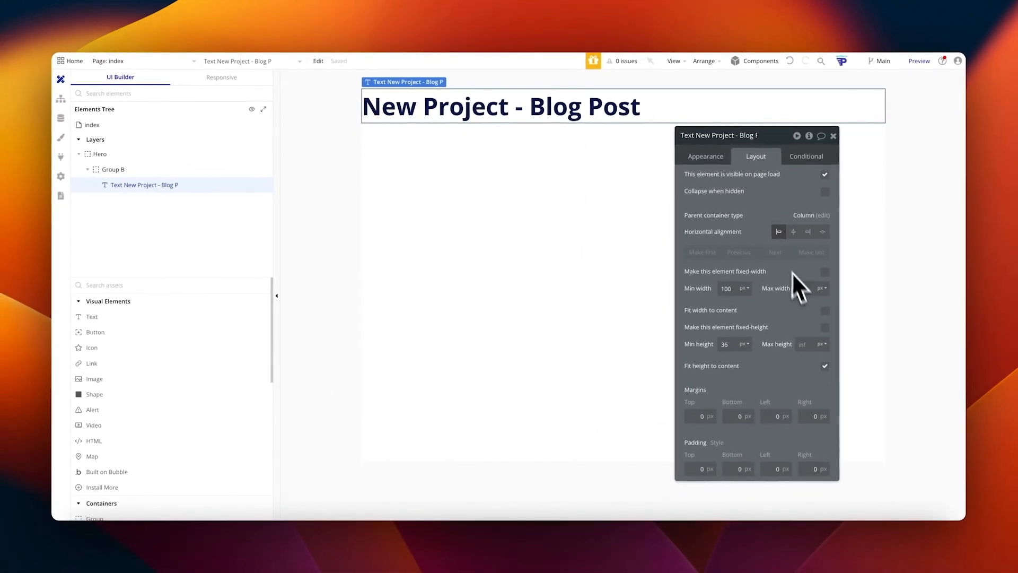
click(825, 312)
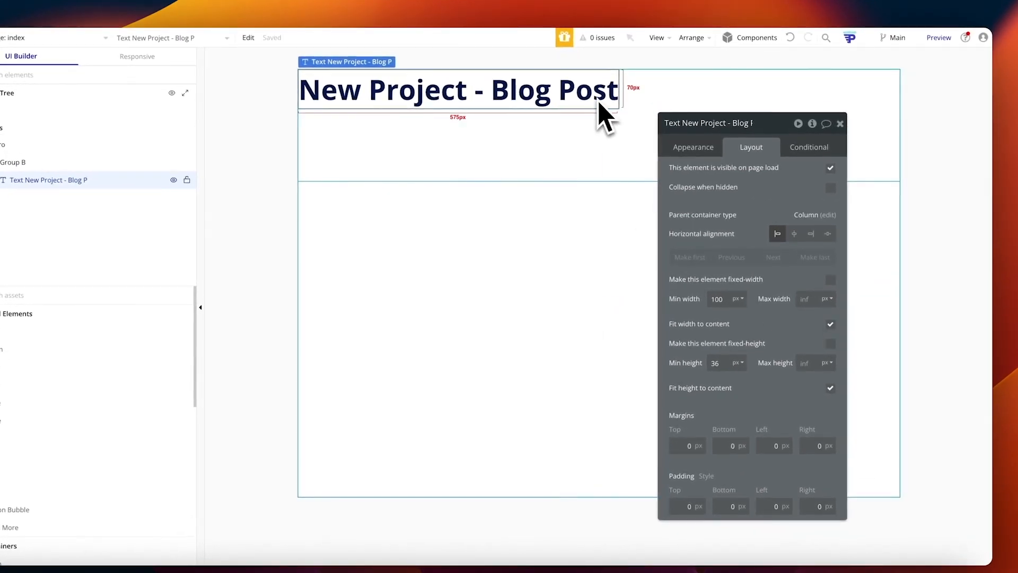
click(795, 234)
click(593, 158)
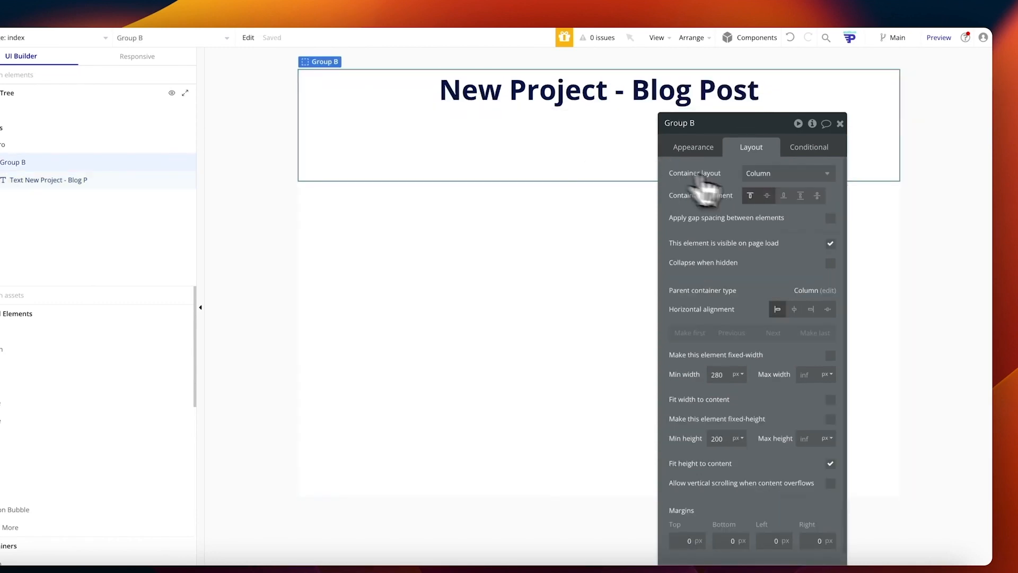
Step: Centre Group B's contents vertically and duplicate the heading
click(768, 196)
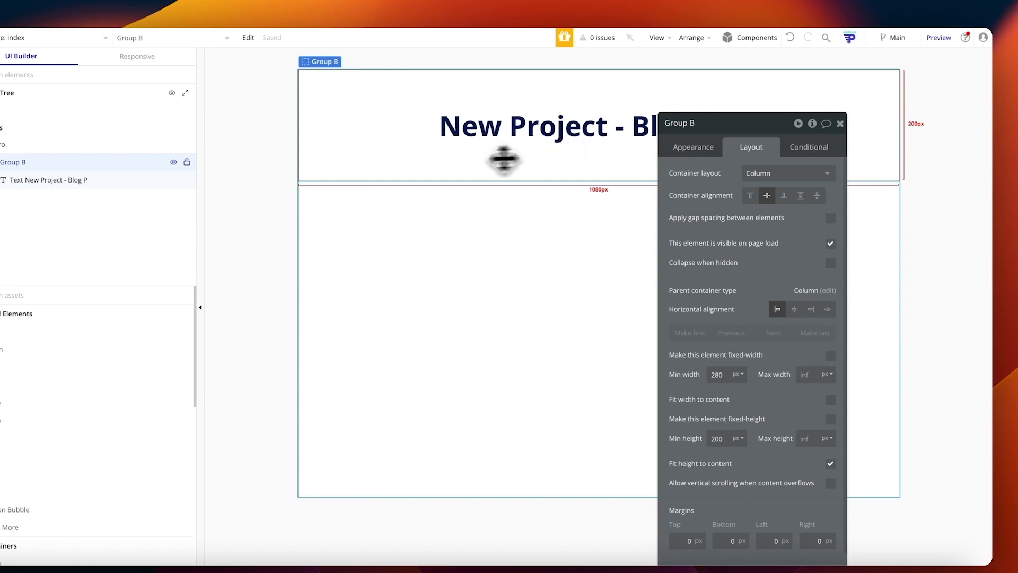
click(454, 142)
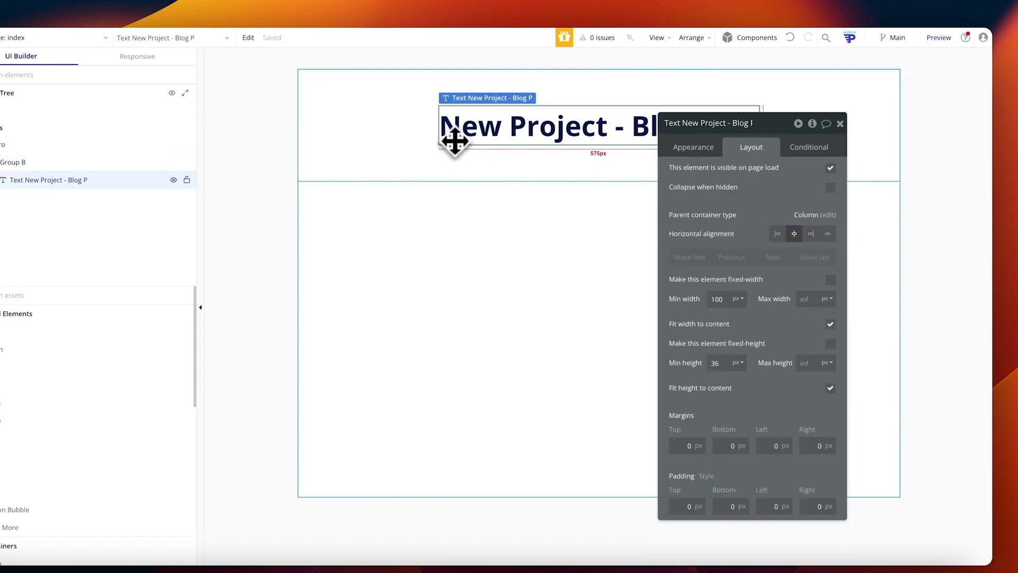
key(super+d)
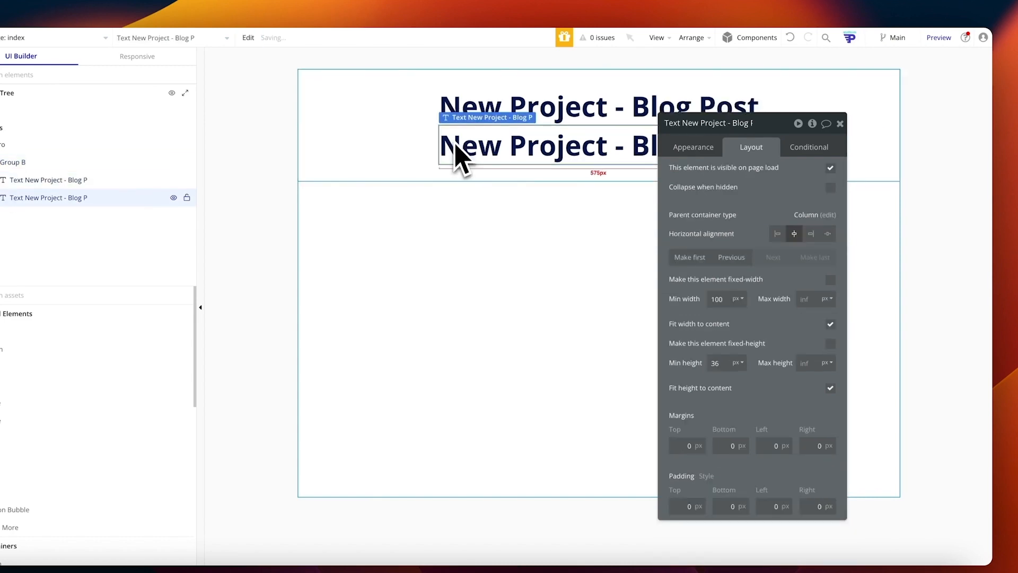
Step: Make the copy a Heading 5 reading 'Go from a blank page to a brilliant blog post in minutes'
click(710, 147)
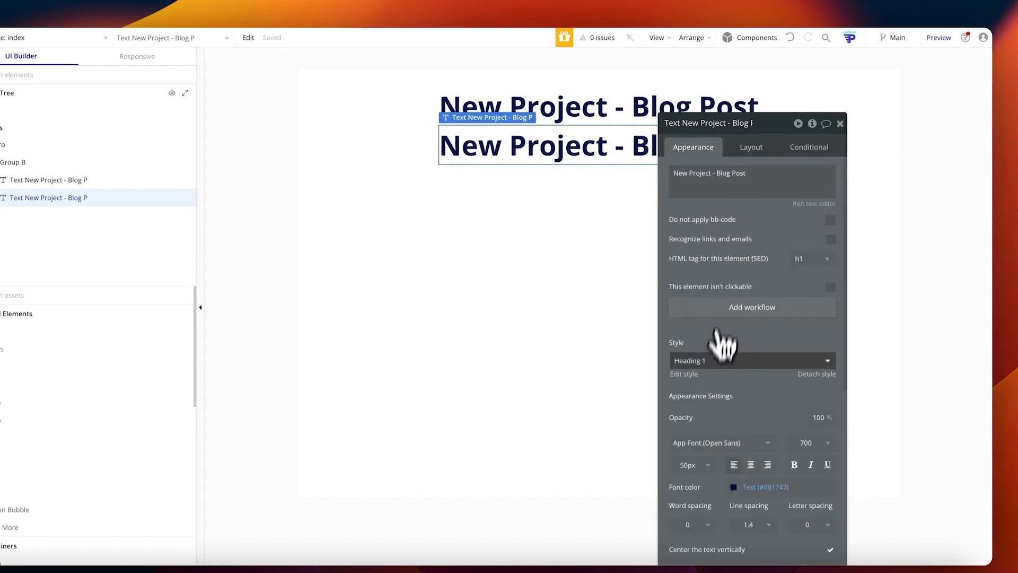
click(712, 363)
click(713, 495)
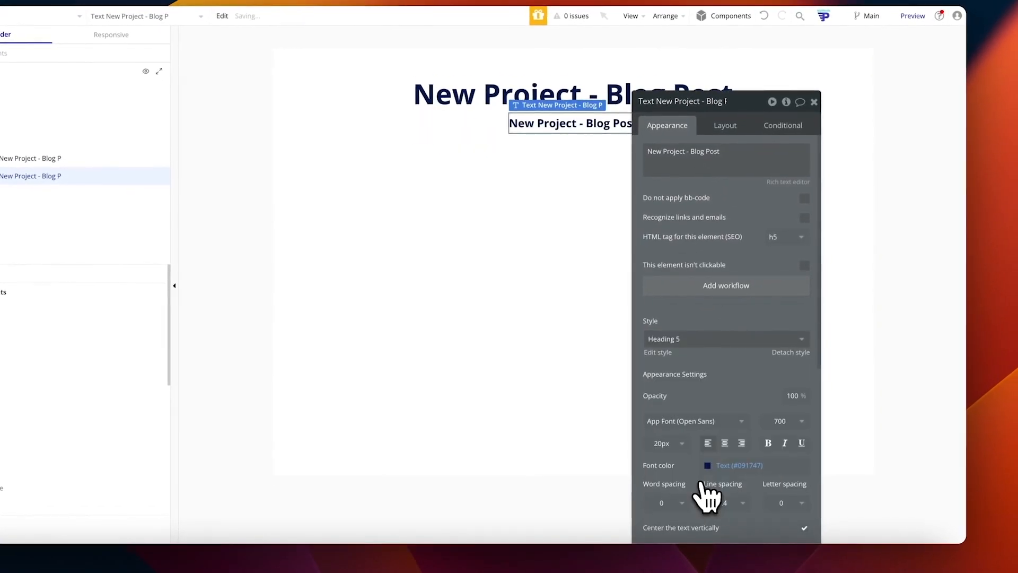
triple_click(705, 154)
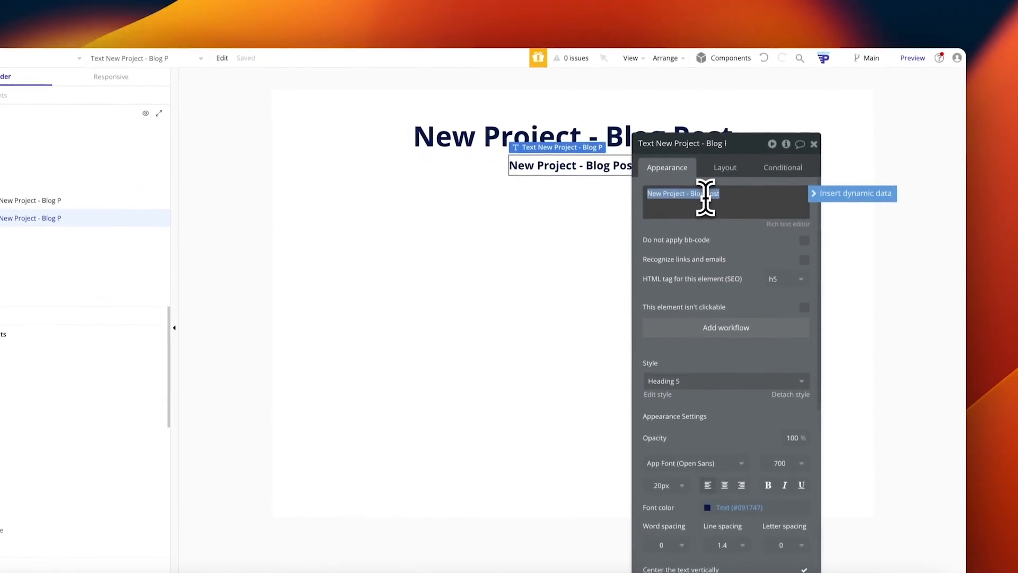
text(Go from a blank page to a brillian)
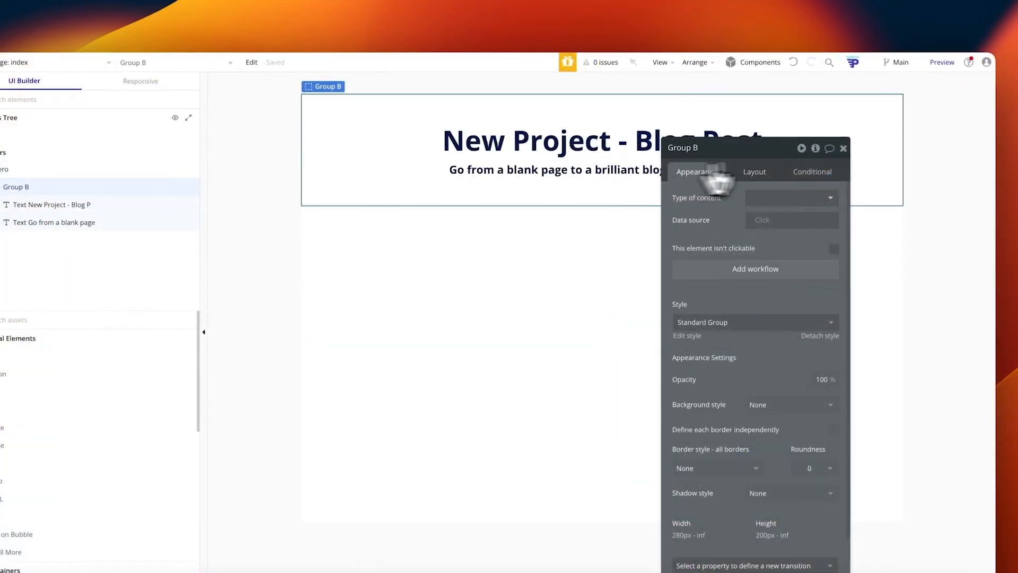
click(843, 148)
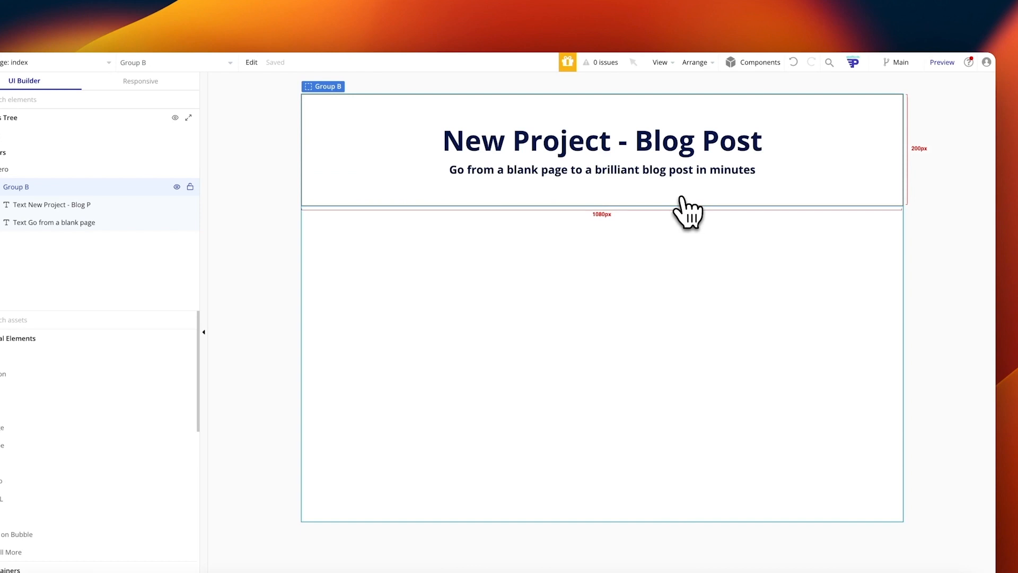
Step: Add Group C below the hero title and turn off its Fit height to content
click(358, 238)
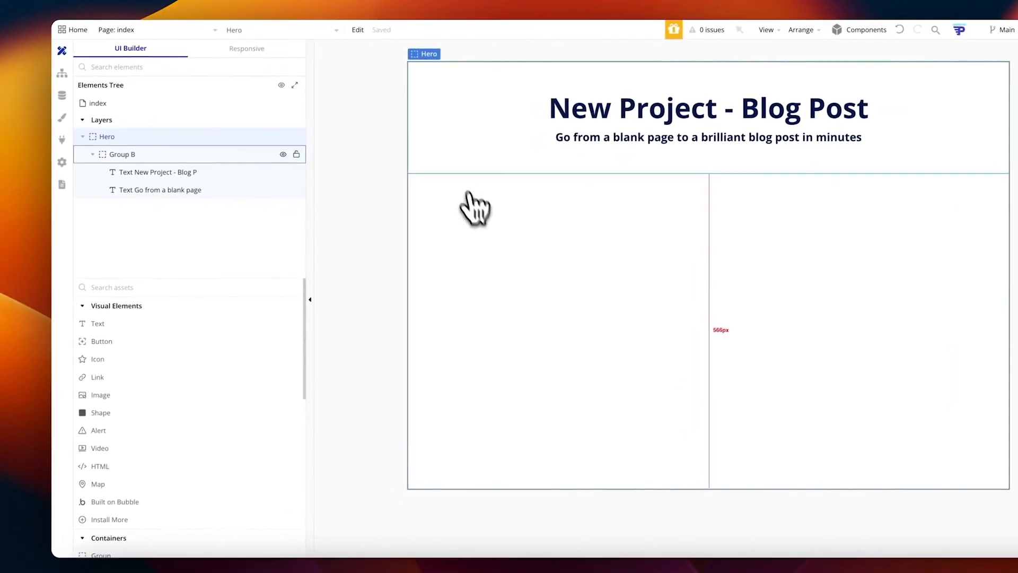
click(455, 169)
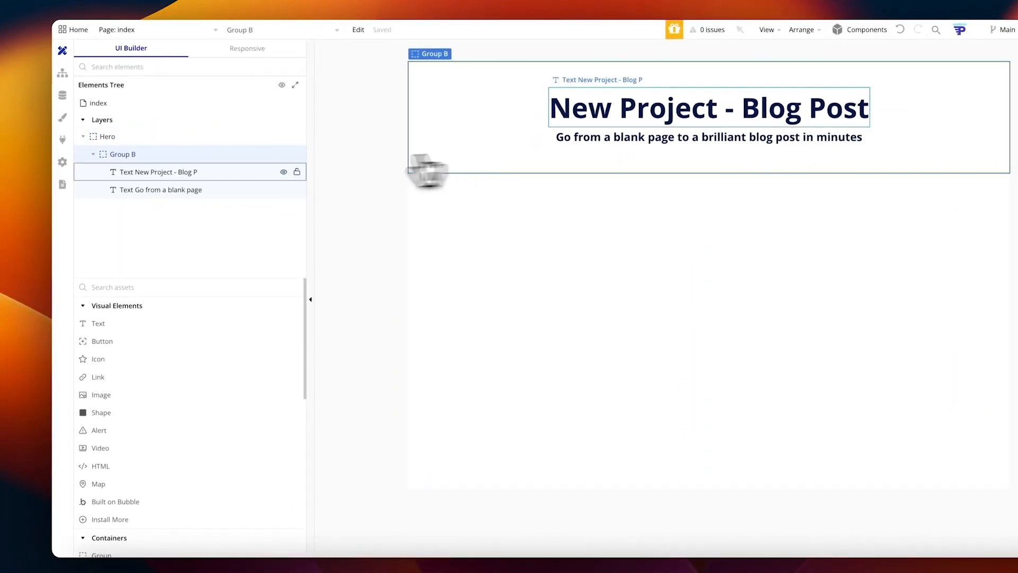
click(93, 154)
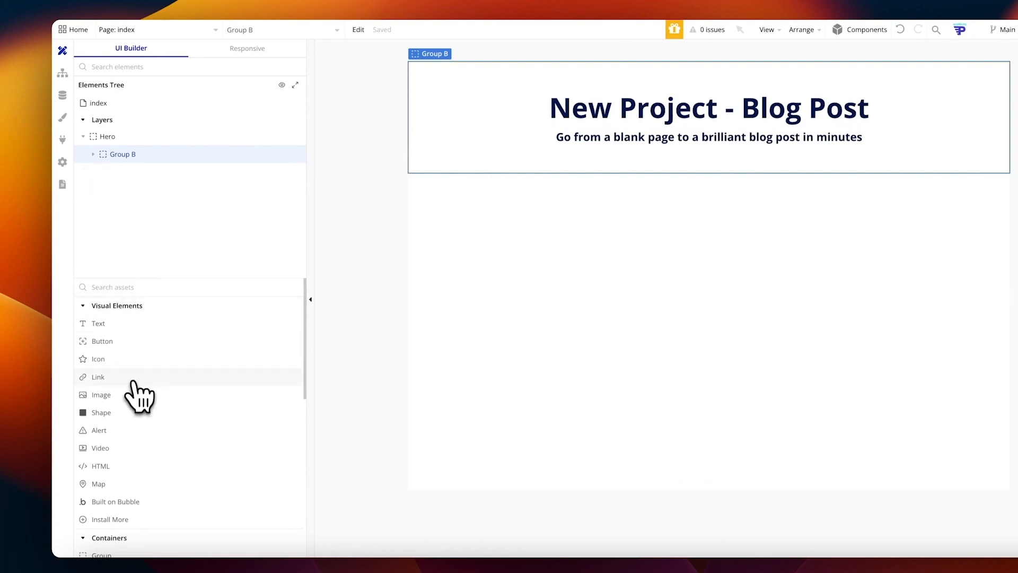
drag(106, 532, 501, 215)
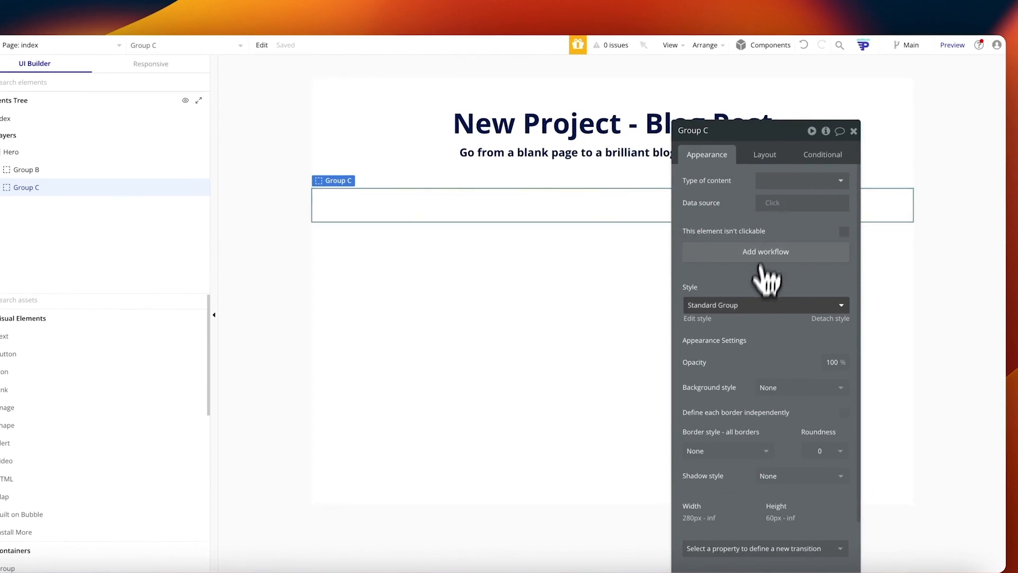
click(765, 154)
click(842, 470)
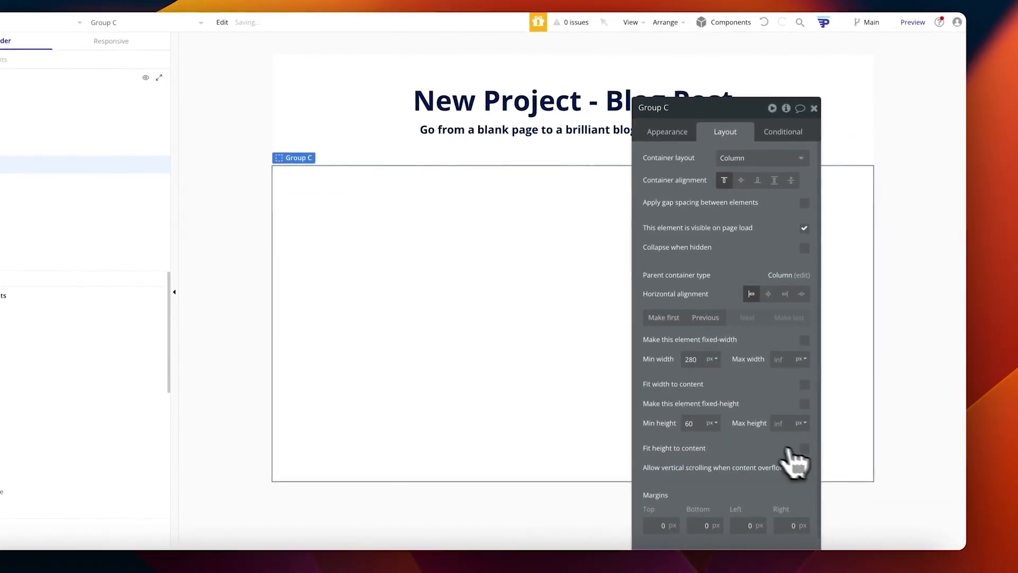
Step: Give Group C a flat lavender #CBCBFB background
click(677, 136)
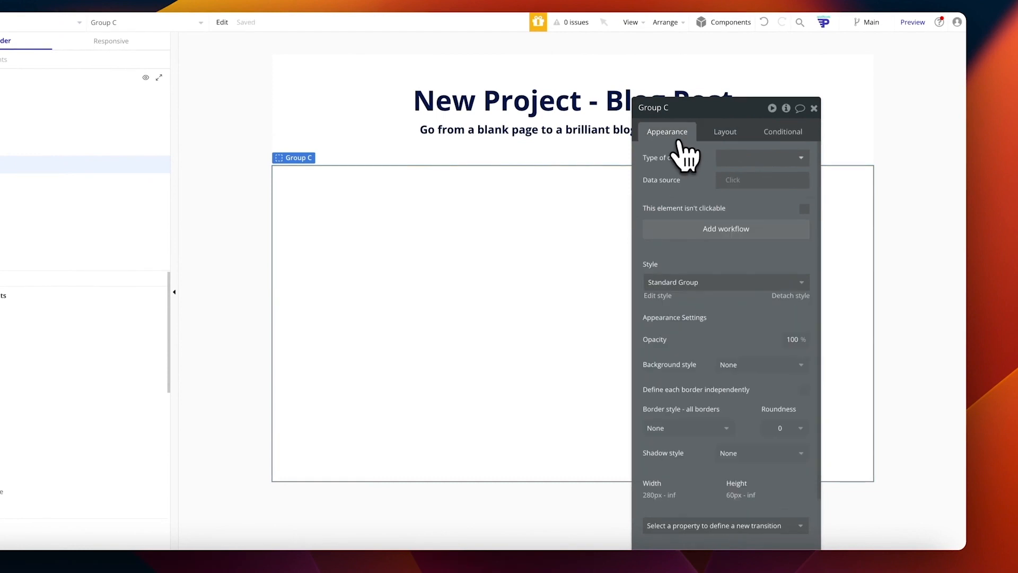
click(752, 364)
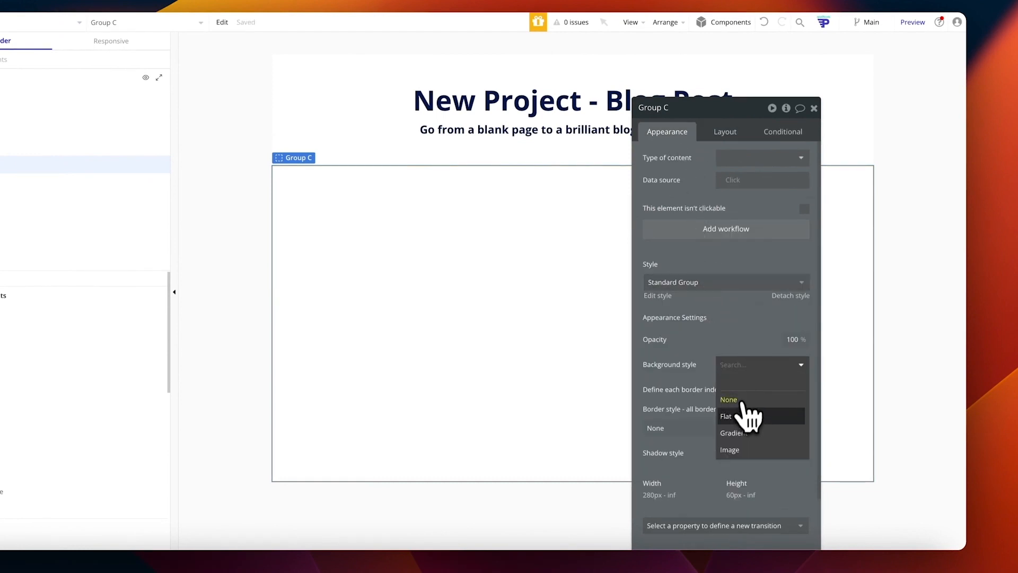
click(747, 419)
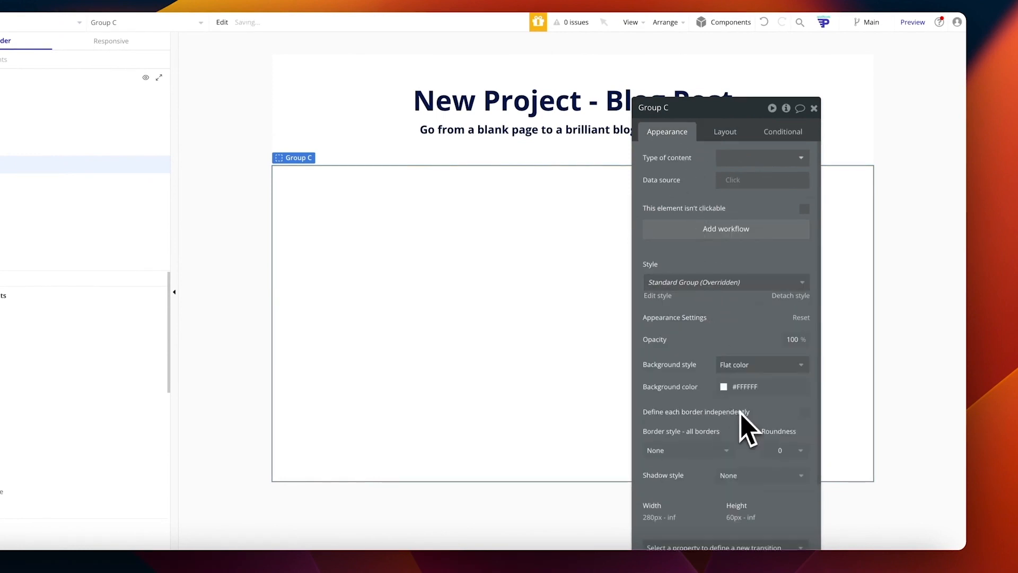
click(724, 388)
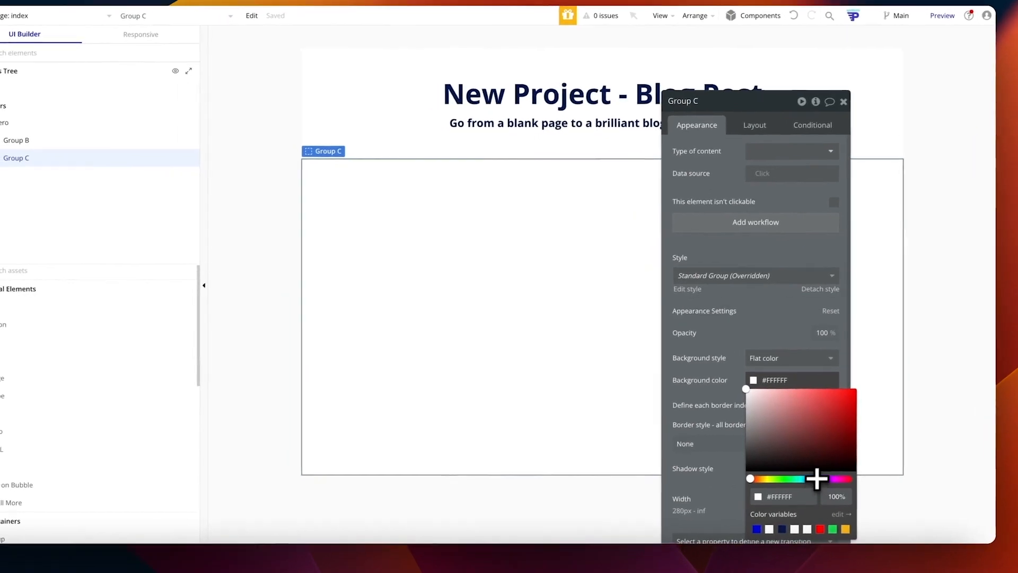
click(801, 481)
drag(754, 420, 756, 386)
right_click(753, 384)
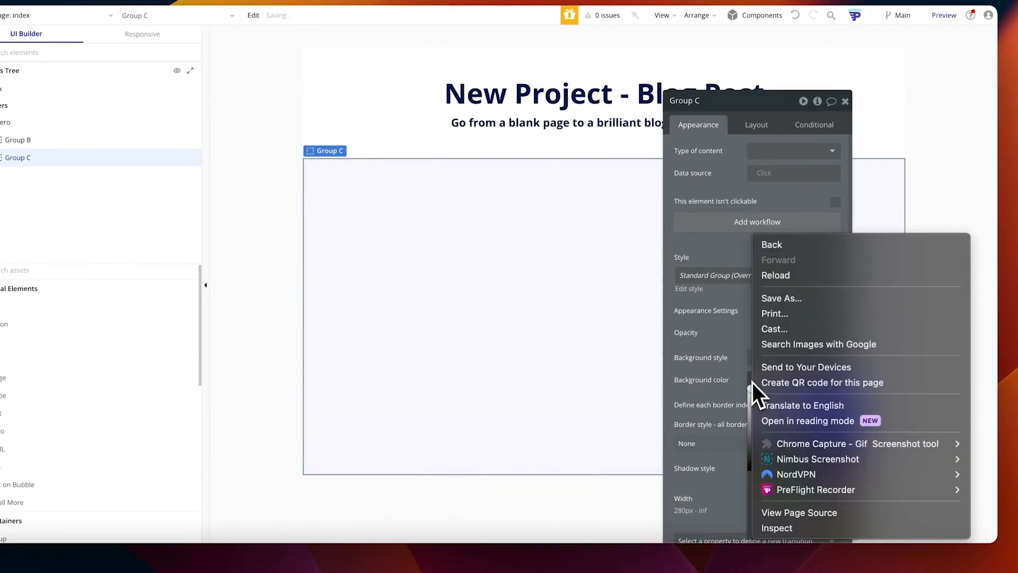
click(741, 355)
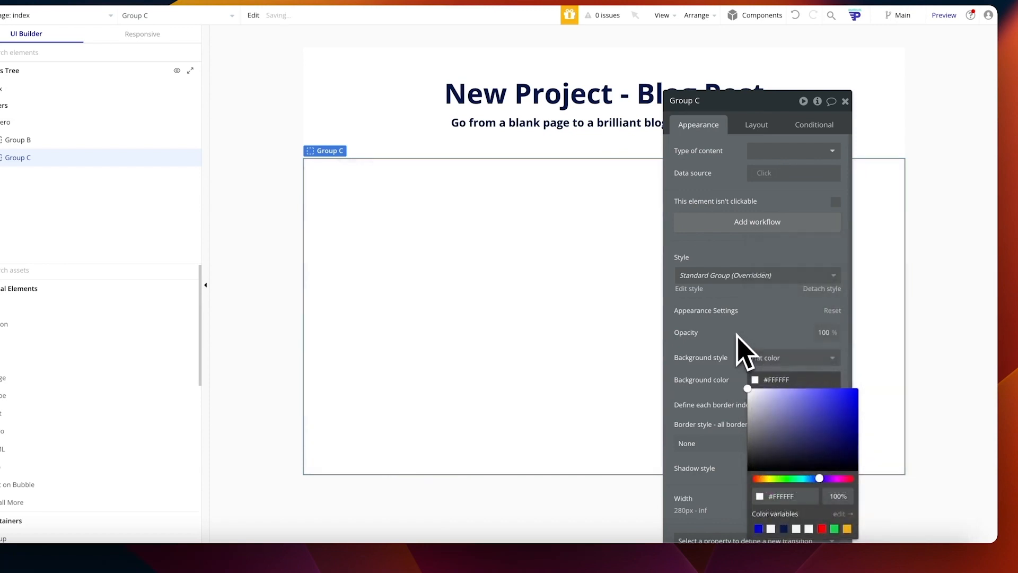
click(283, 171)
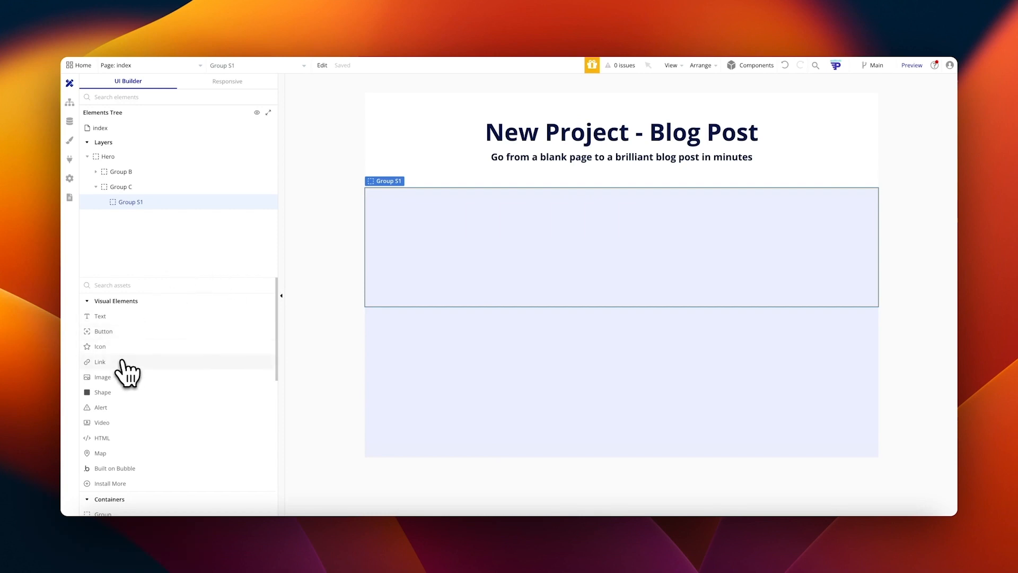
Step: Add Group E inside Group S1 with a flat Primary blue background
scroll(123, 366, down, 1)
scroll(127, 371, down, 2)
drag(125, 371, 428, 246)
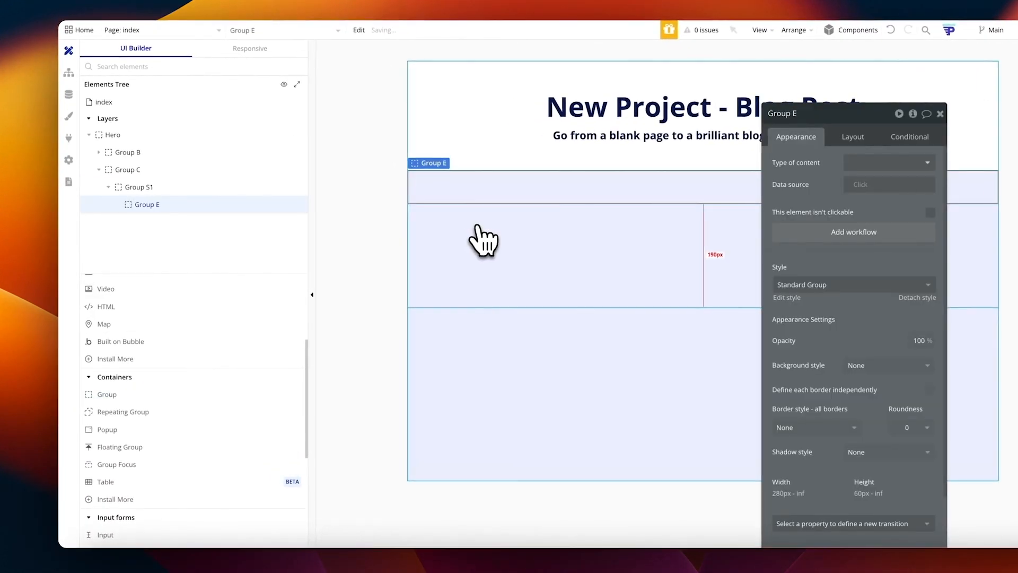
click(853, 136)
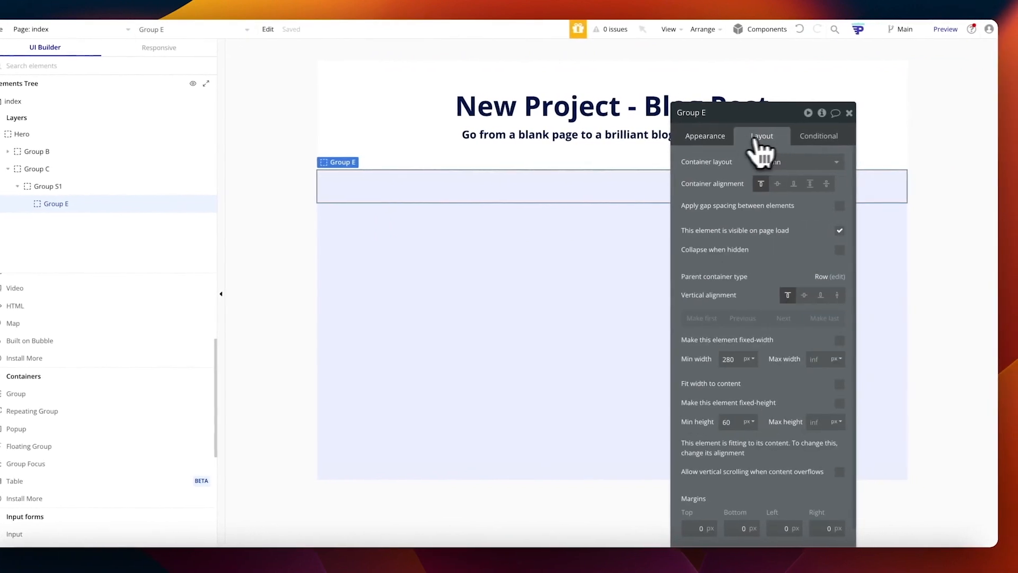
click(796, 137)
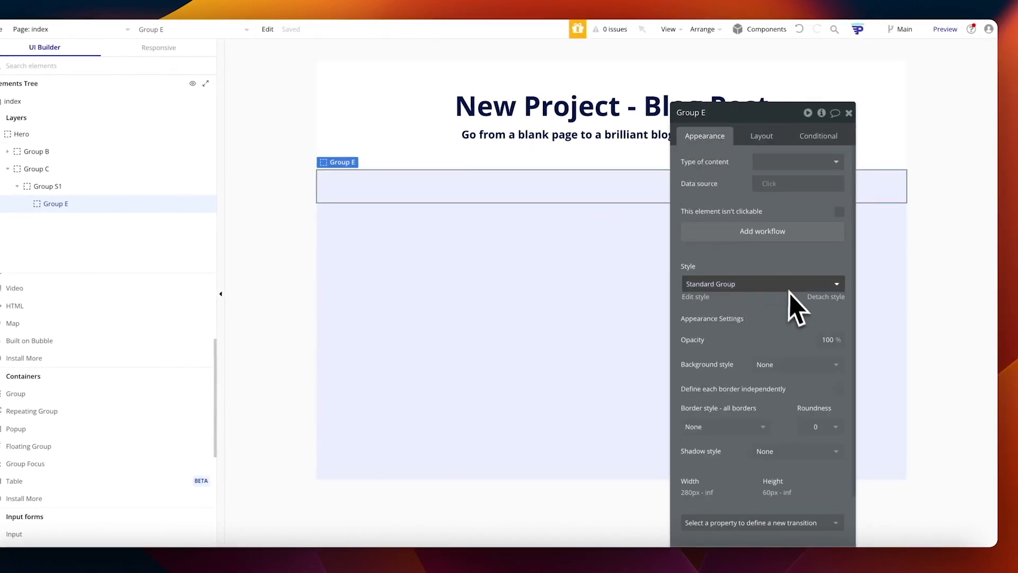
click(775, 366)
click(782, 386)
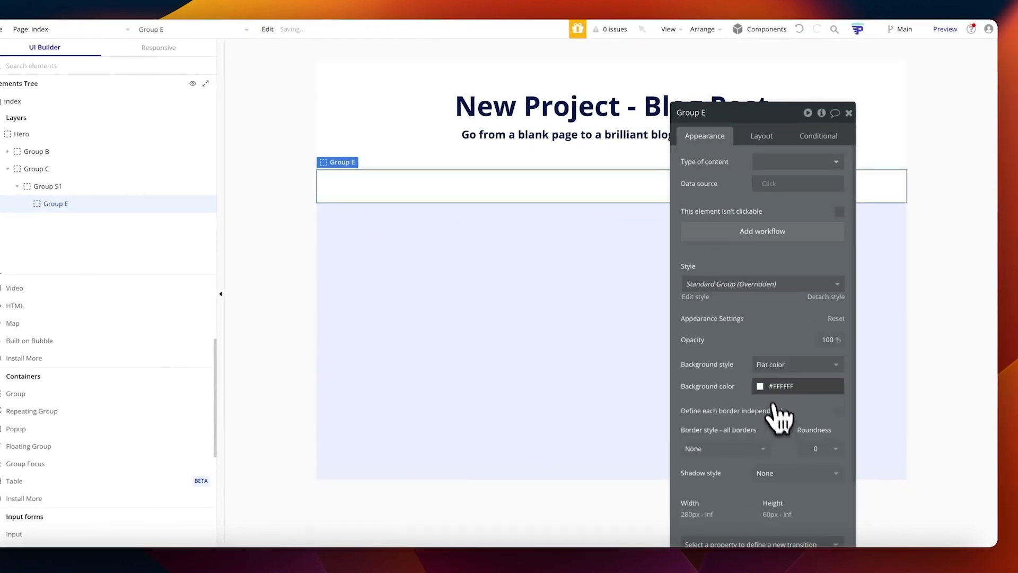
click(771, 389)
click(763, 532)
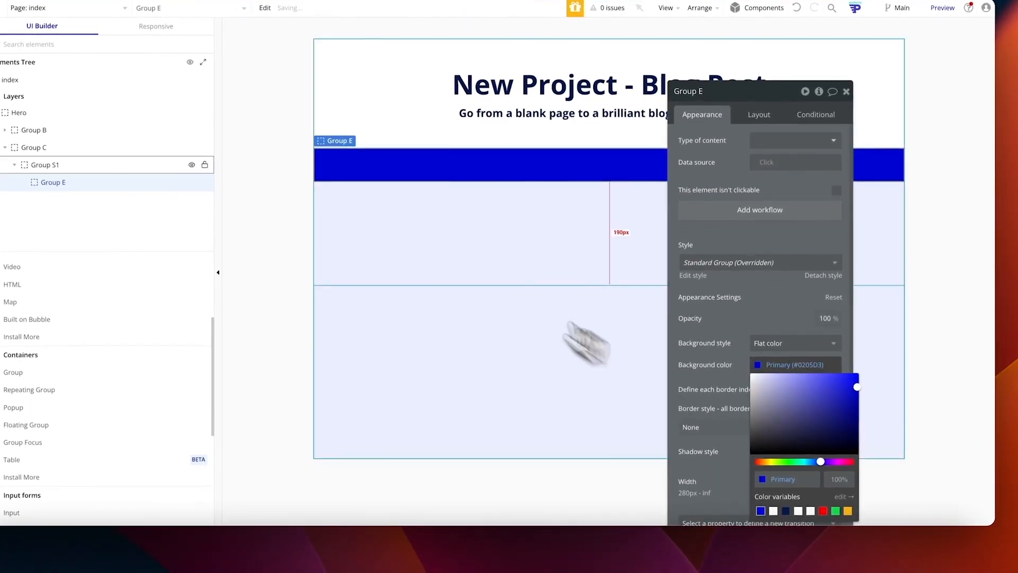
Step: Give Group E a fixed 50×50 px size and roundness 50
click(755, 148)
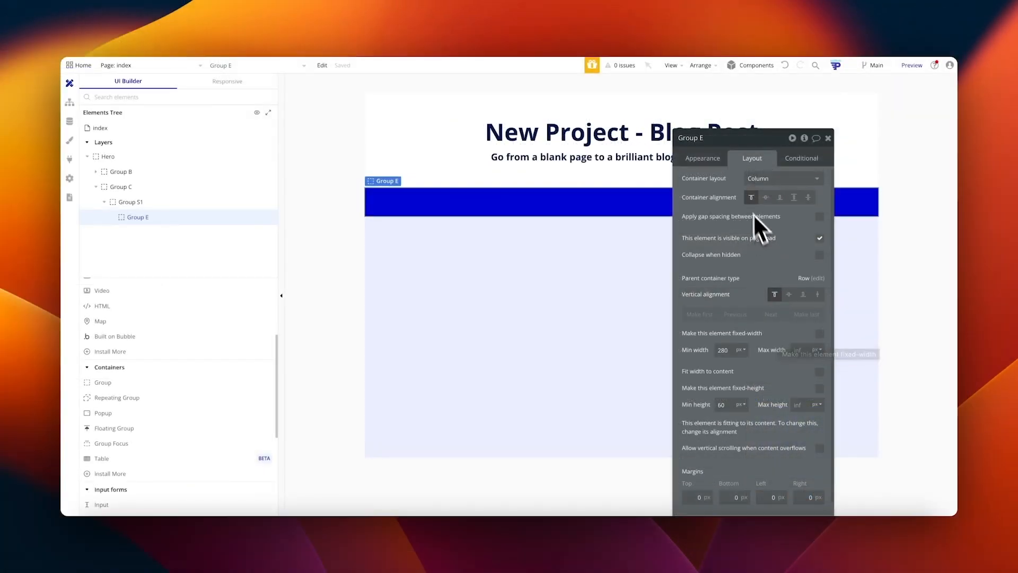
click(819, 333)
double_click(722, 350)
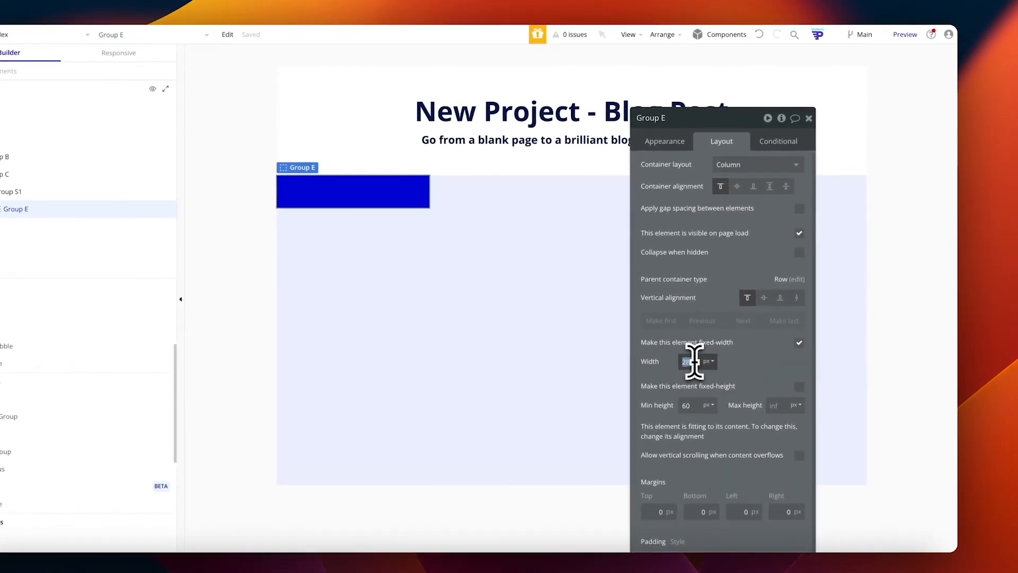
click(799, 387)
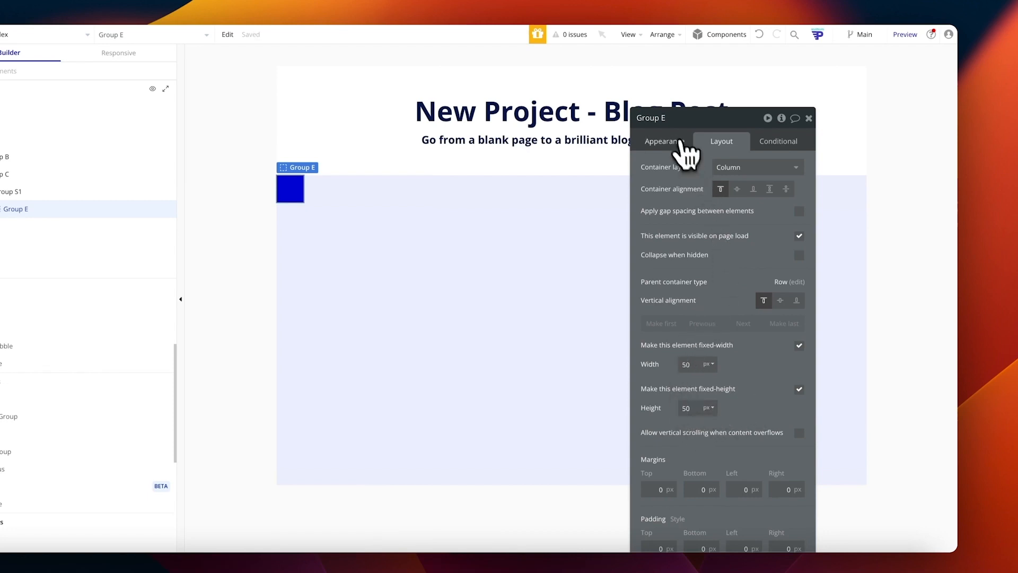
click(683, 146)
scroll(757, 409, down, 2)
click(778, 395)
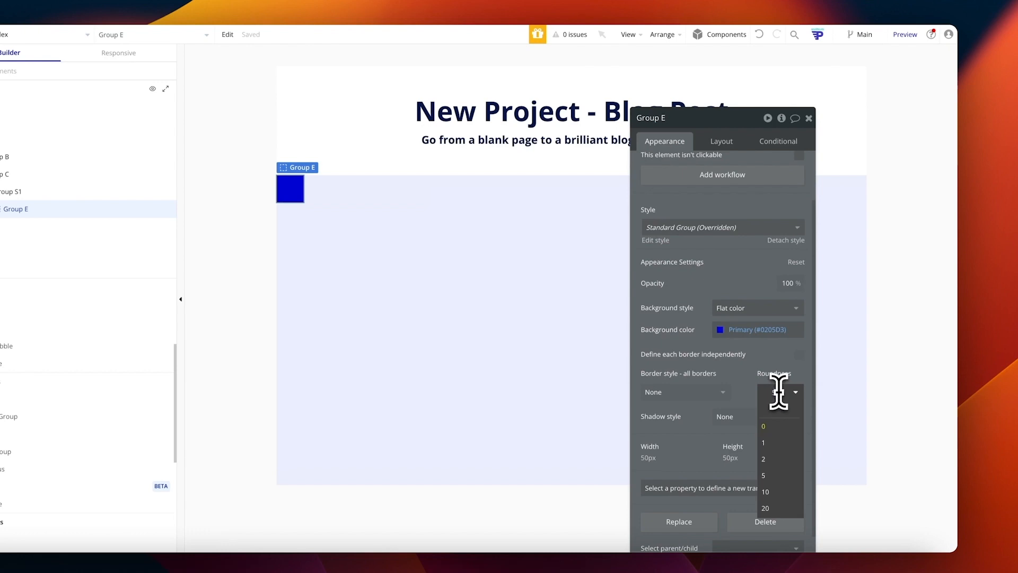
text(50)
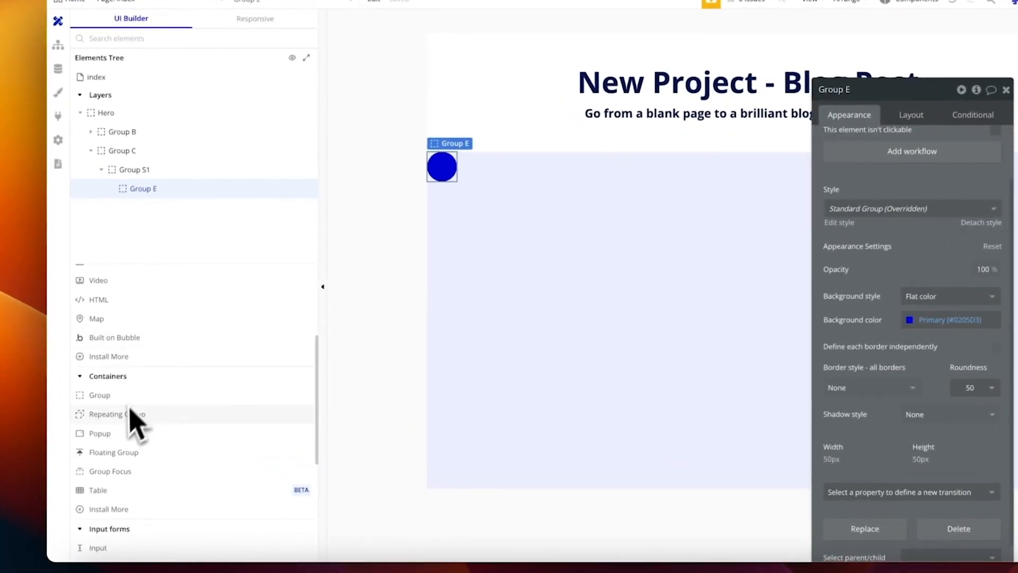
Step: Add a text element inside the blue circle Group E
scroll(125, 418, down, 1)
scroll(125, 435, up, 4)
drag(98, 313, 504, 175)
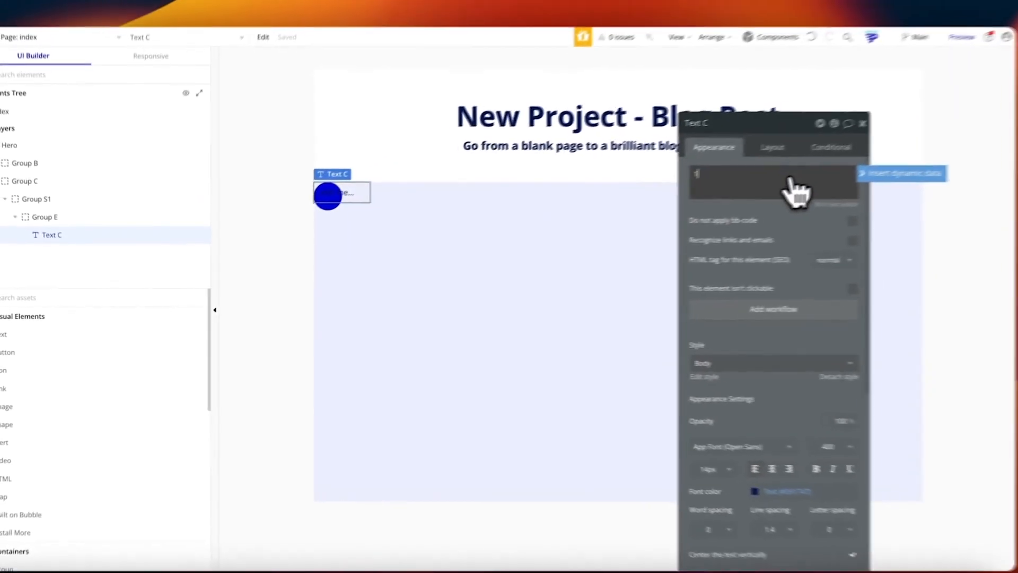
click(772, 147)
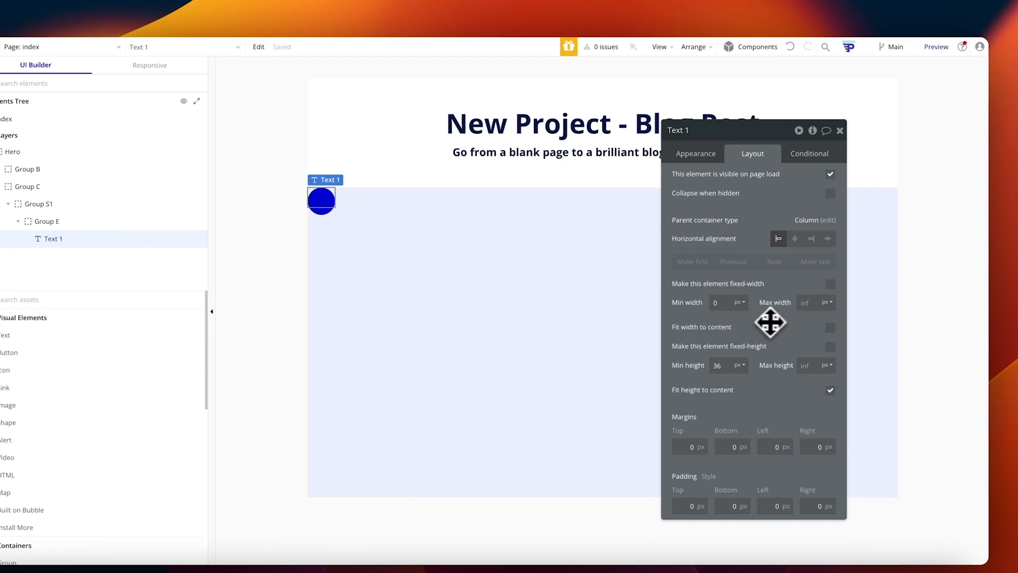
click(705, 155)
click(756, 154)
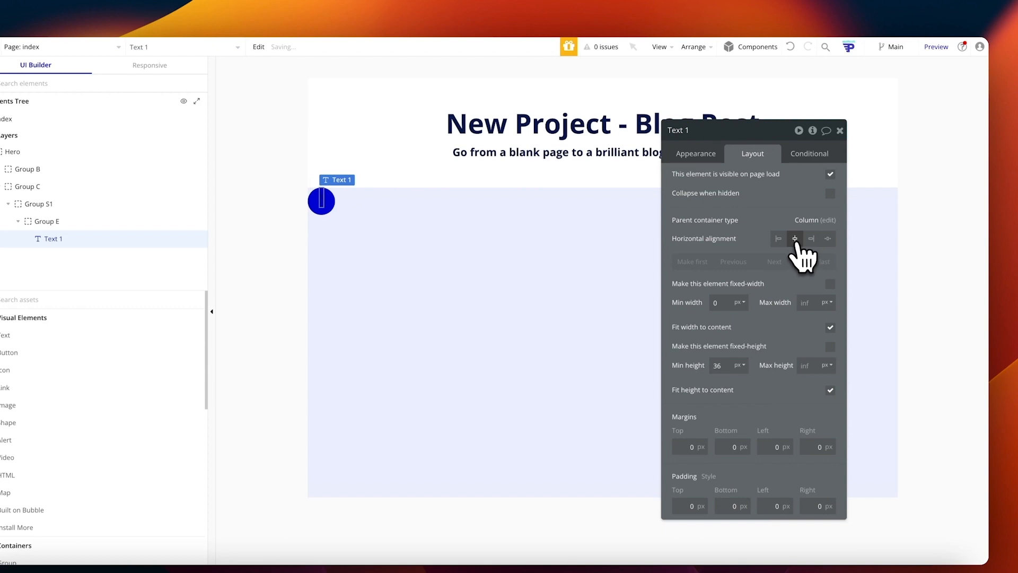
click(58, 222)
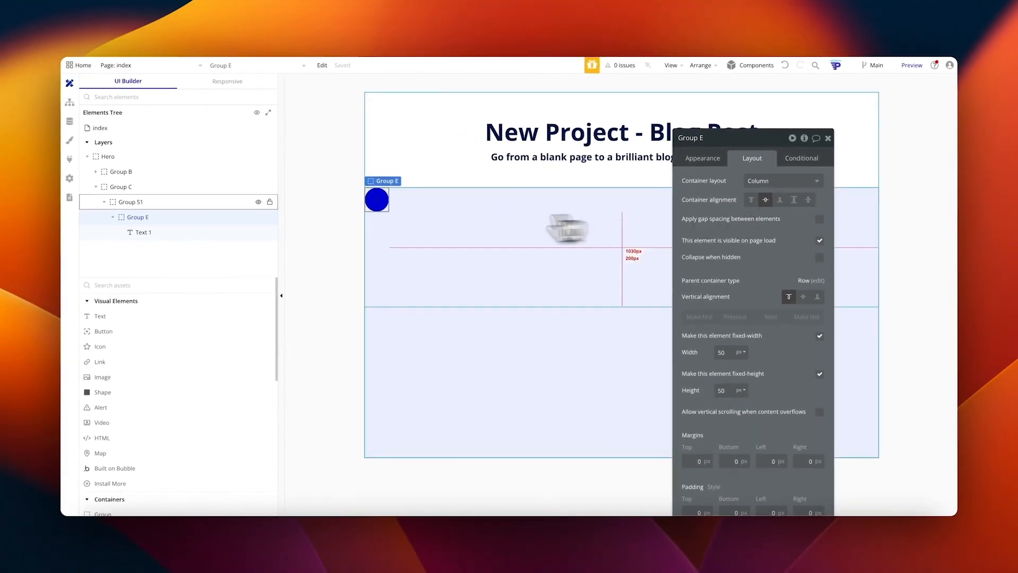
Step: Style Text 1 as Heading 3 with a white font
click(376, 200)
click(715, 137)
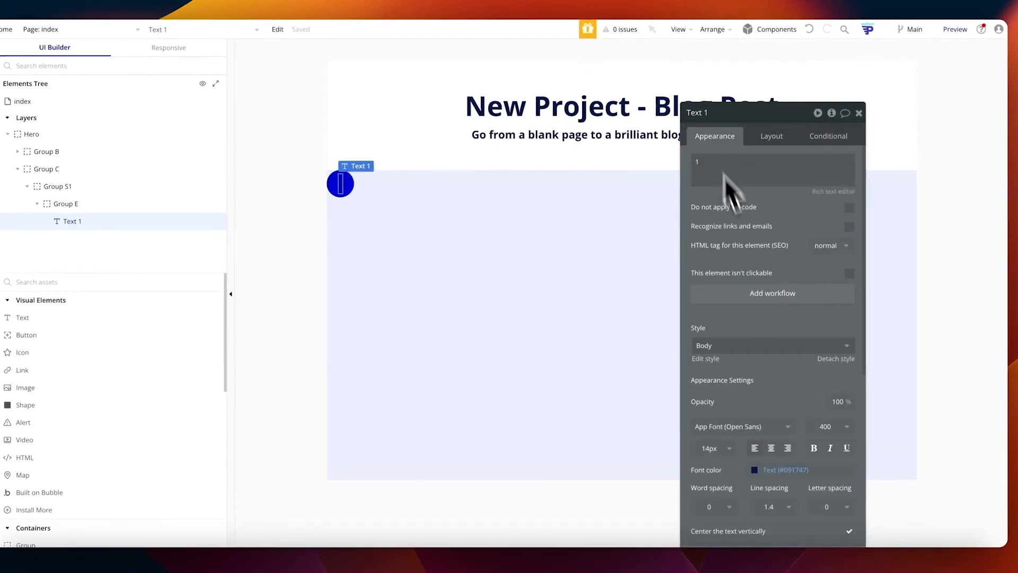
scroll(766, 392, down, 1)
click(732, 324)
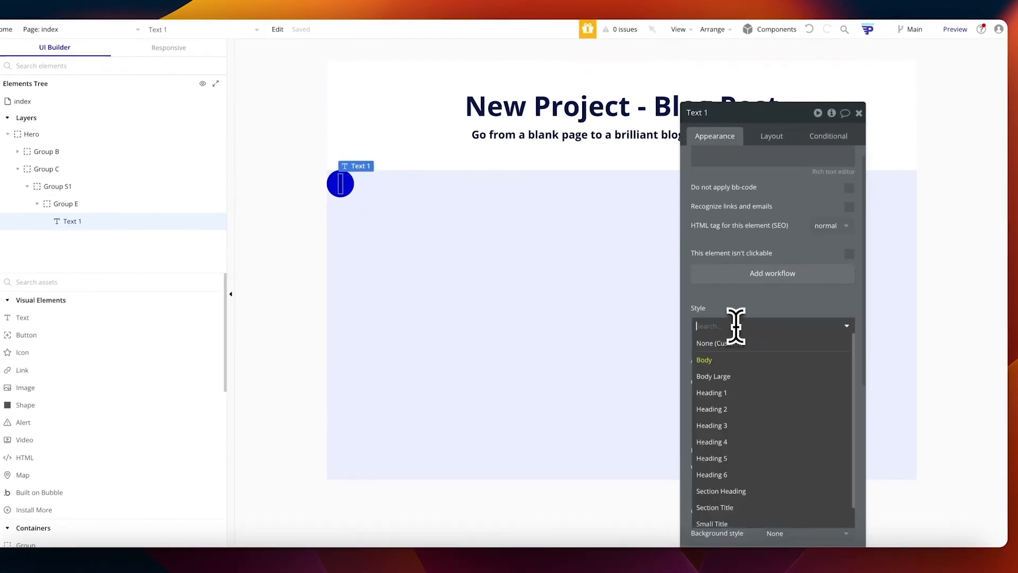
click(735, 427)
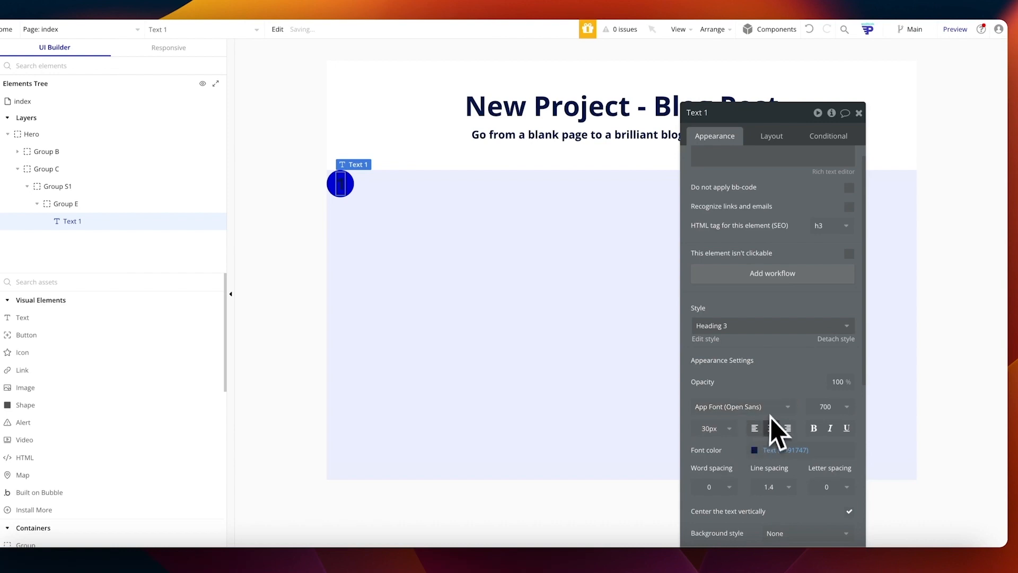
click(753, 450)
click(761, 505)
Step: Check Text 1 and Group E selections, ending with Group S1 selected
click(484, 313)
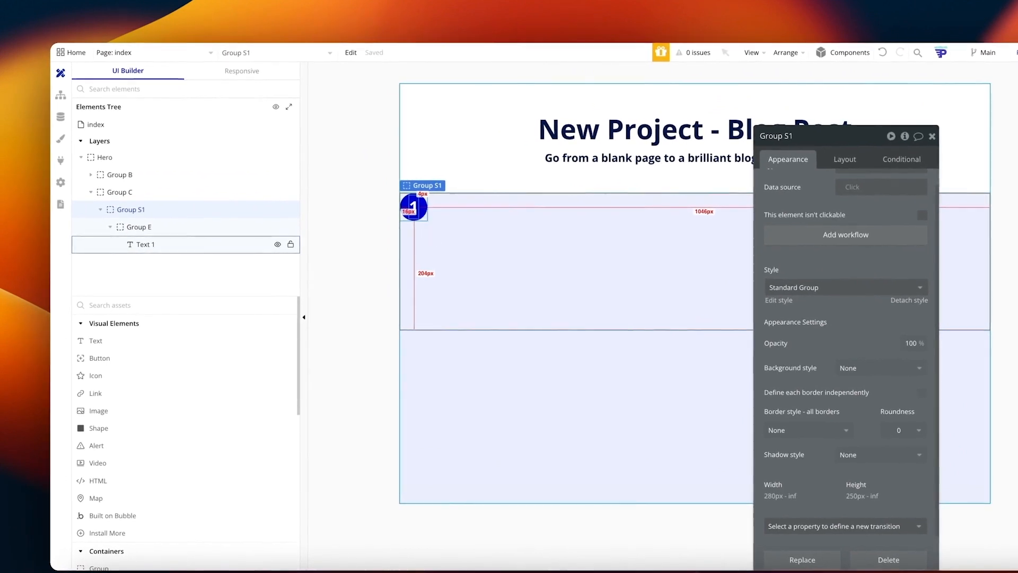
click(412, 207)
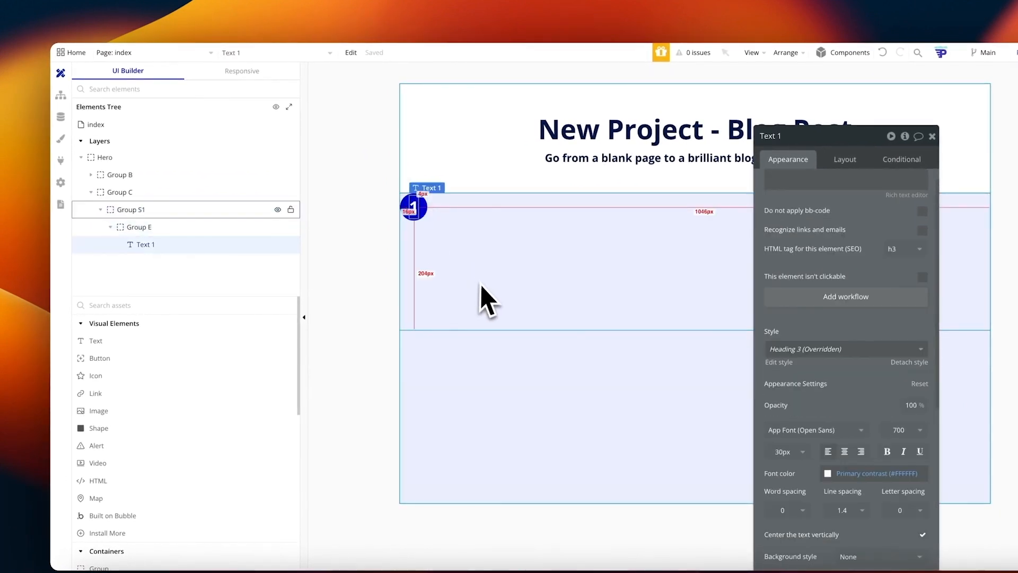
click(189, 229)
click(187, 245)
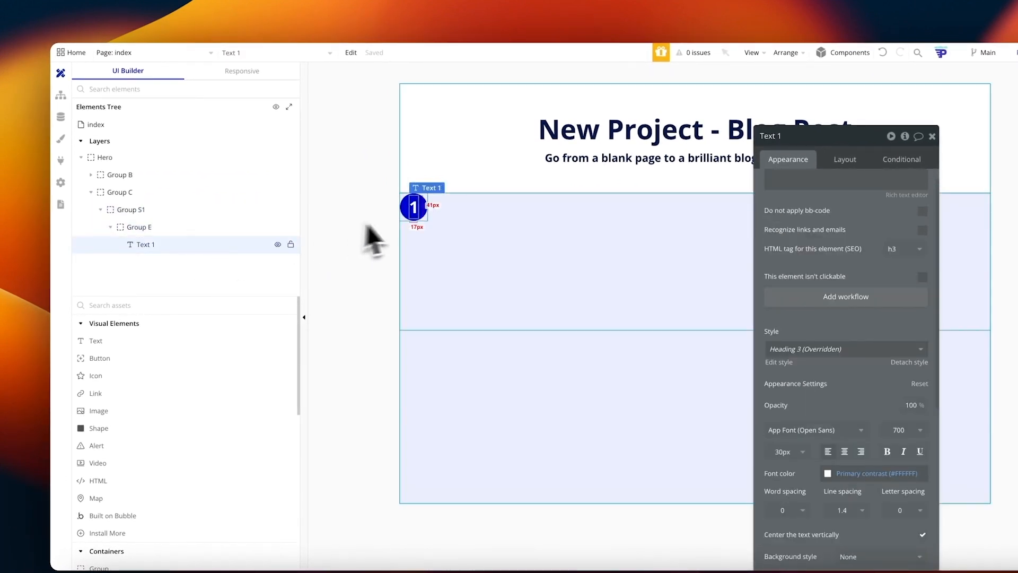
click(486, 208)
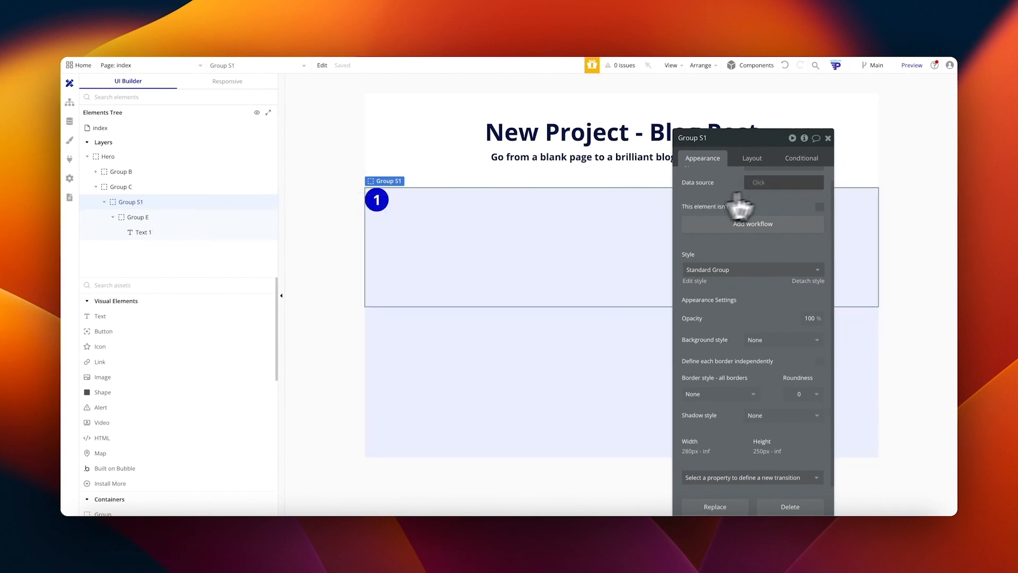
Step: Rename Group E to 'Group Step 1 Circle'
click(753, 158)
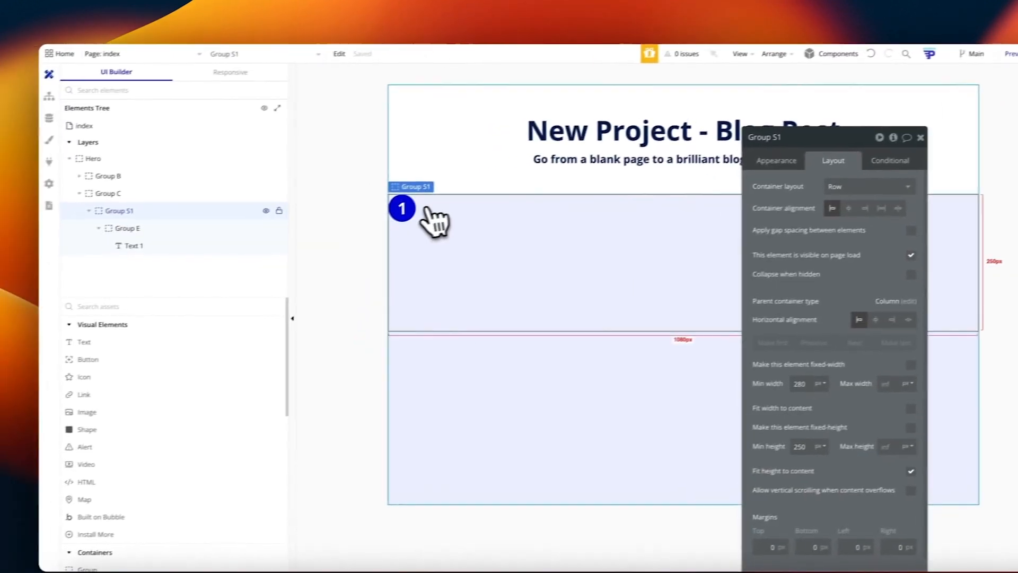
click(31, 239)
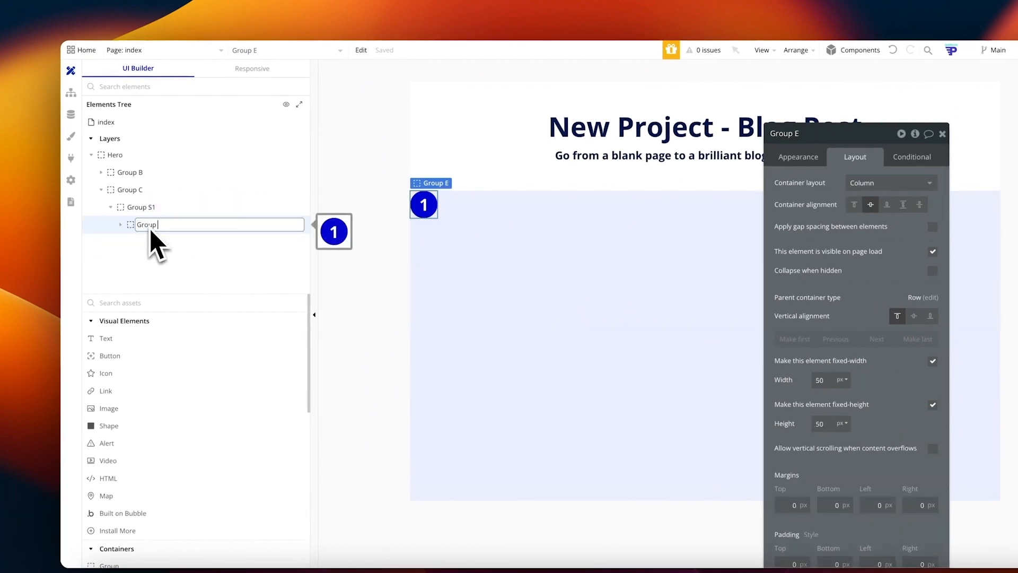
text(p 1 Cir)
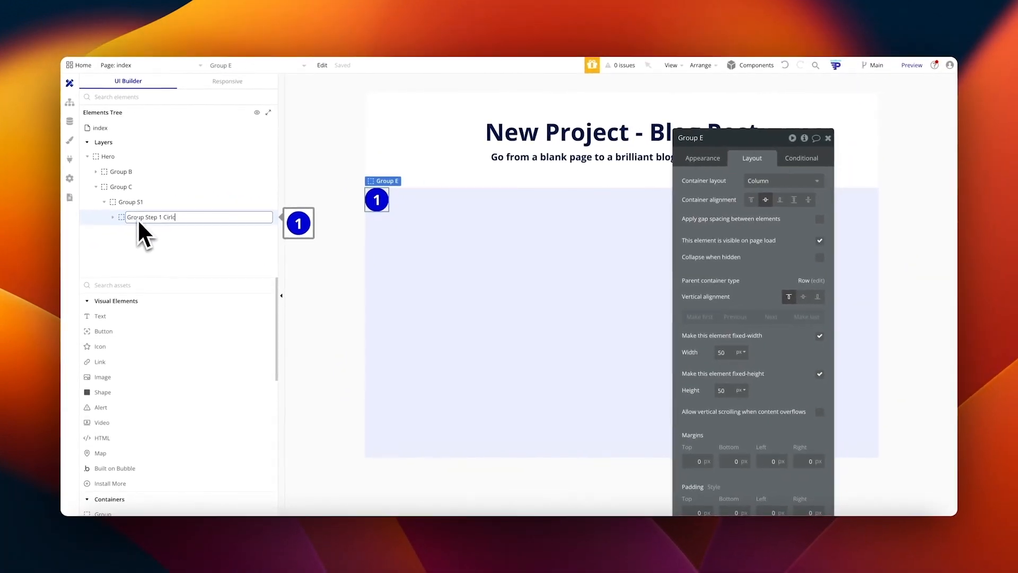
text(cle)
key(Return)
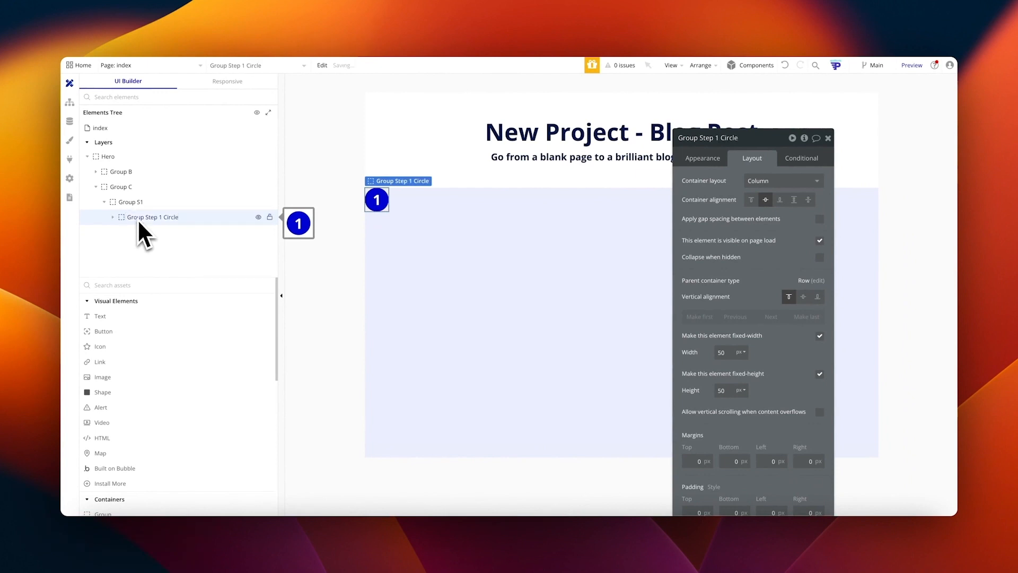
Step: Paste a copy of the circle into Group S1 and name it 'Group Step 1 Column'
right_click(137, 218)
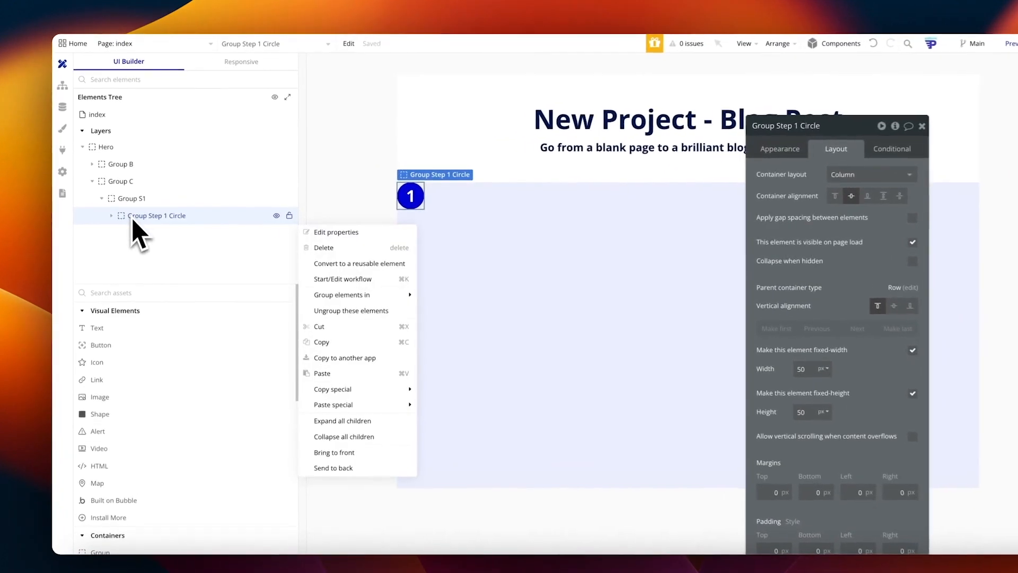
right_click(153, 199)
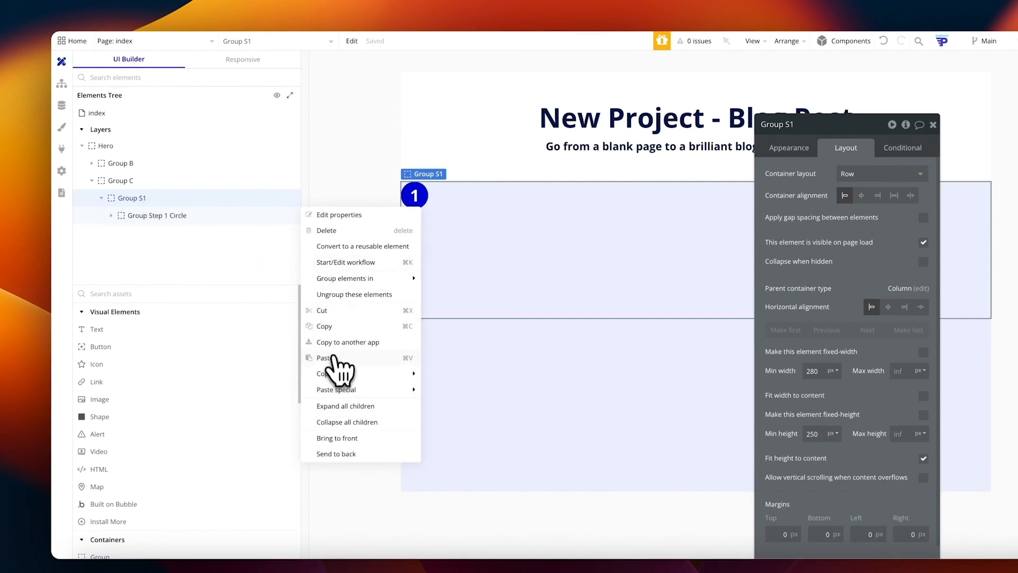
click(333, 362)
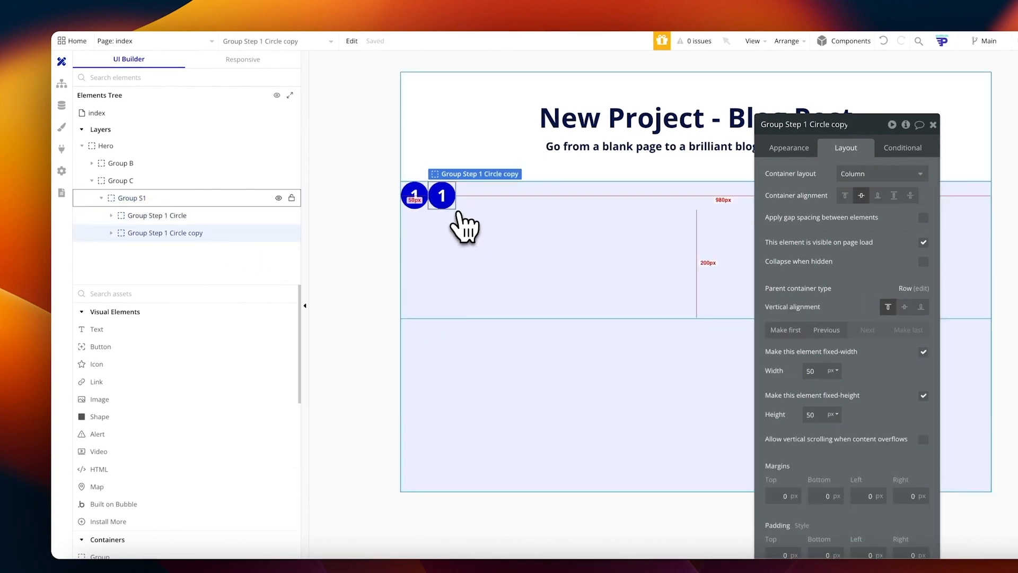
click(816, 126)
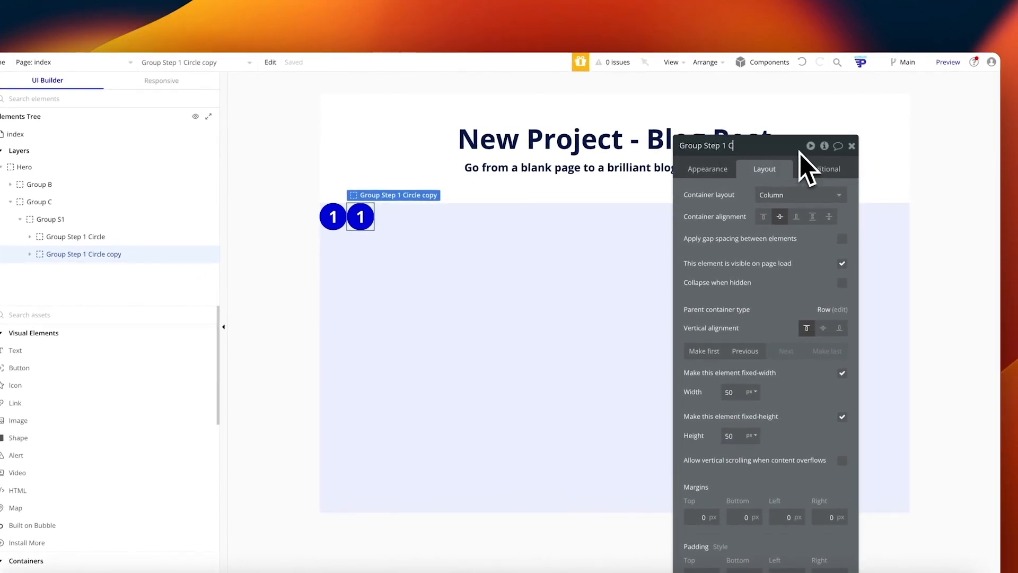
click(77, 254)
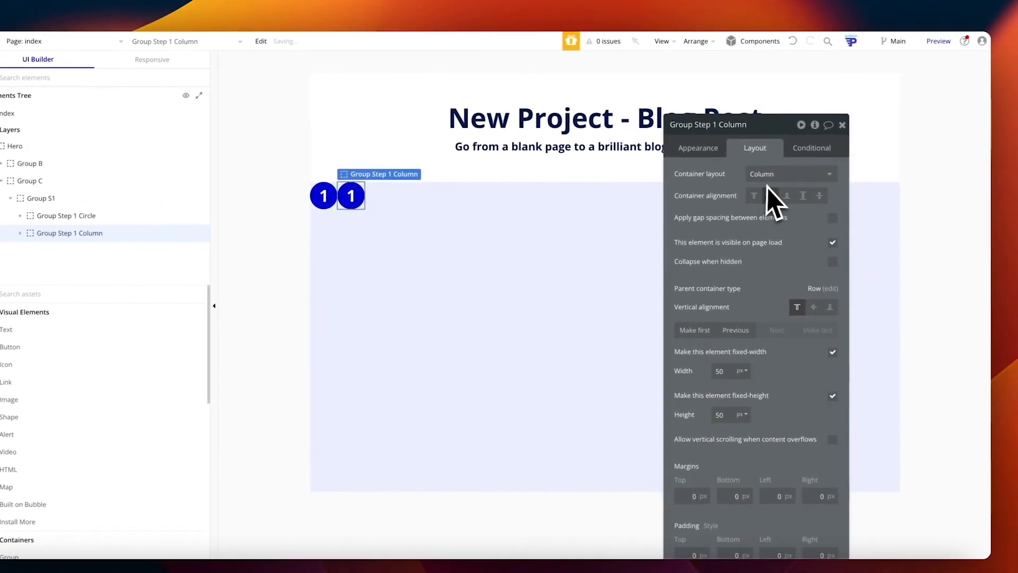
Step: Centre the column group's contents, remove its fixed width, and set its background to None
click(770, 195)
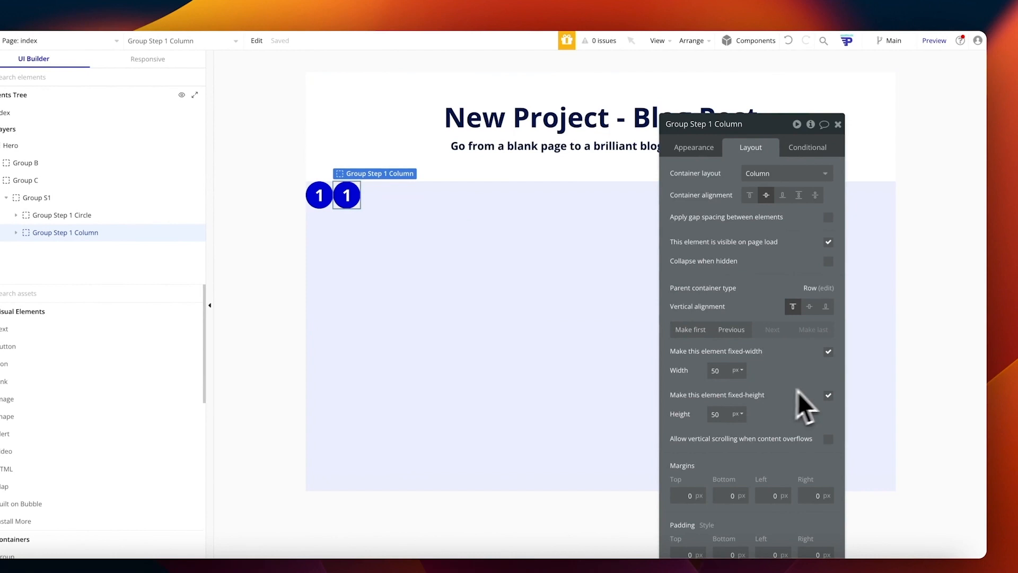
click(827, 352)
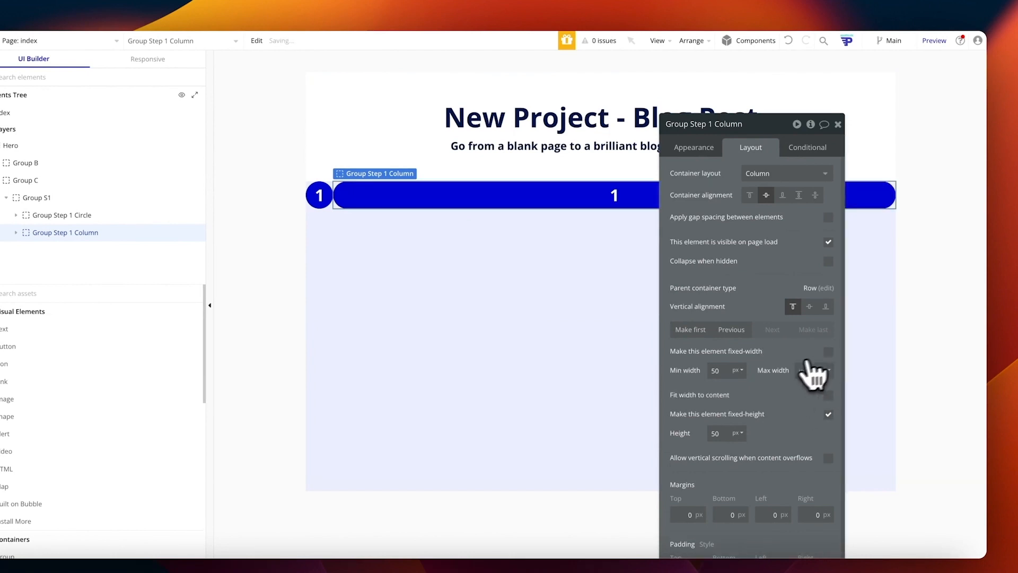
drag(562, 201, 22, 245)
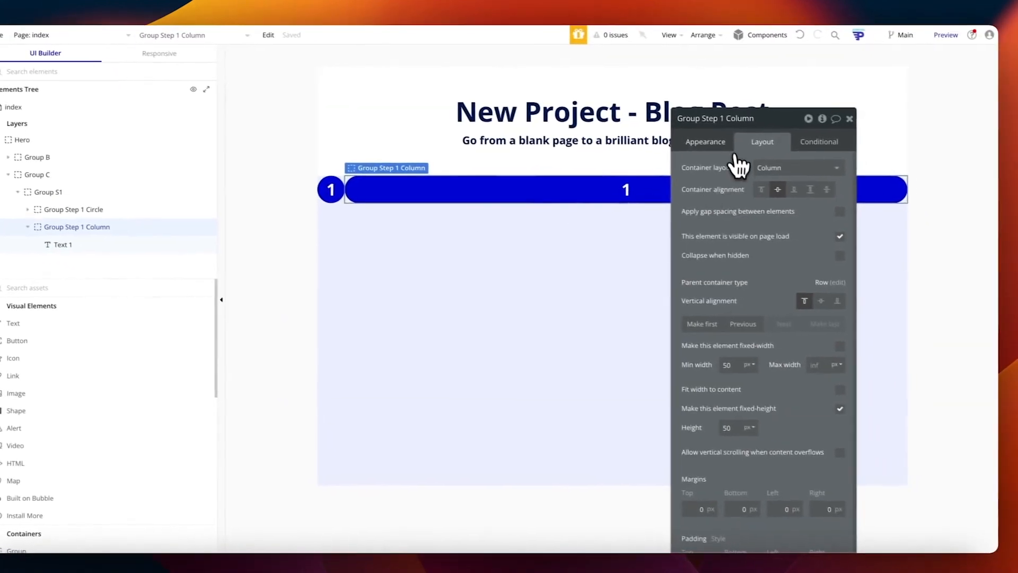
click(797, 152)
click(788, 367)
click(763, 399)
Step: Remove the column's fixed height, stretch it to full row height, and add a text element
click(752, 141)
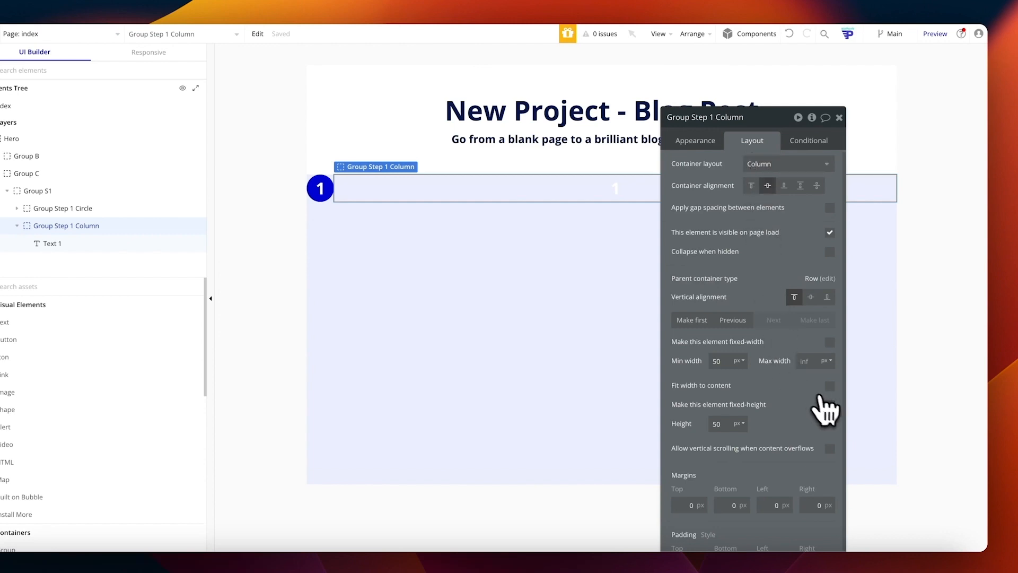
click(829, 404)
scroll(822, 432, down, 1)
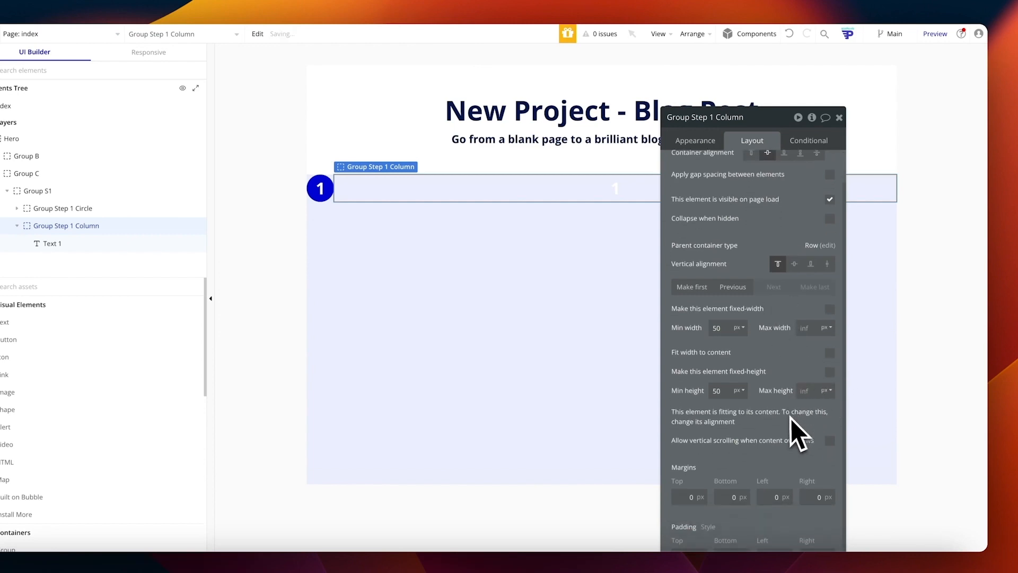
click(827, 261)
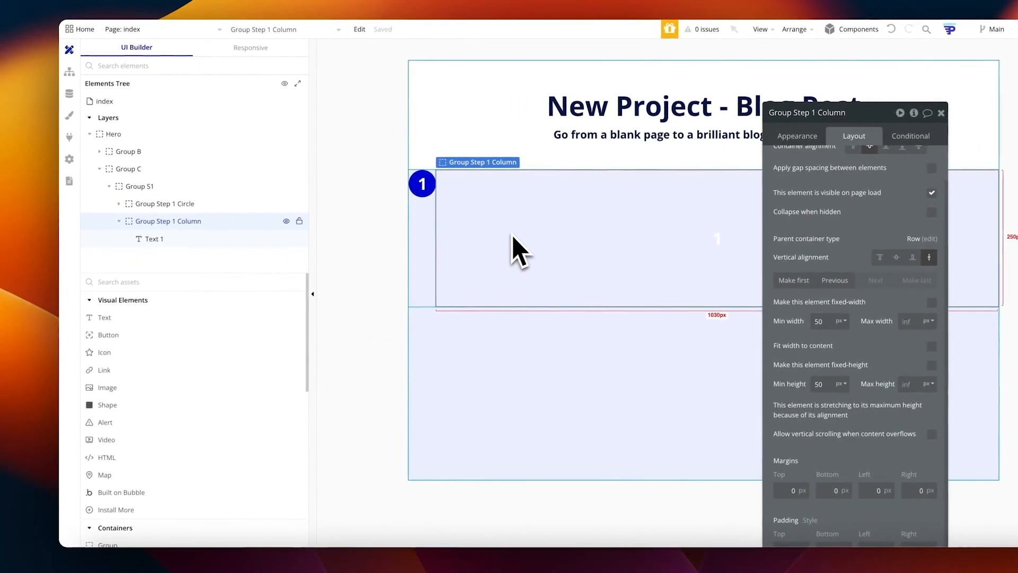
drag(105, 318, 504, 229)
click(495, 264)
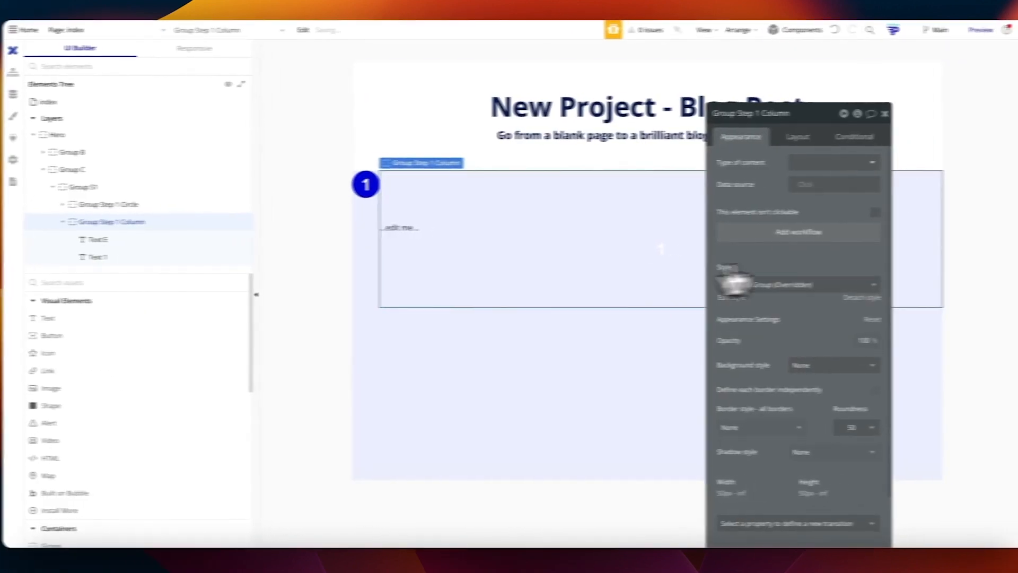
Step: Set the column group's roundness to 0 and align its contents to the top
click(854, 137)
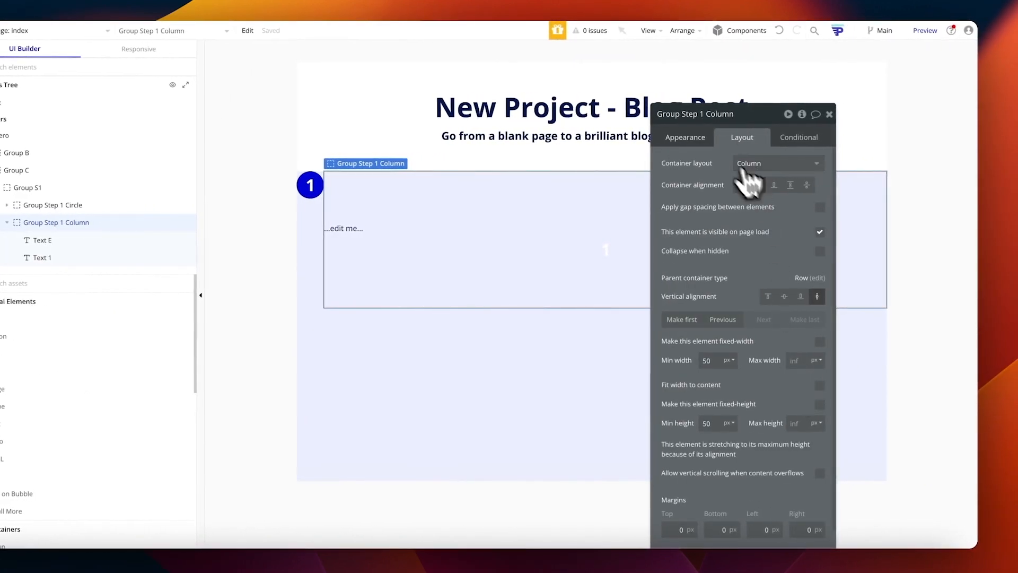
click(685, 137)
click(796, 428)
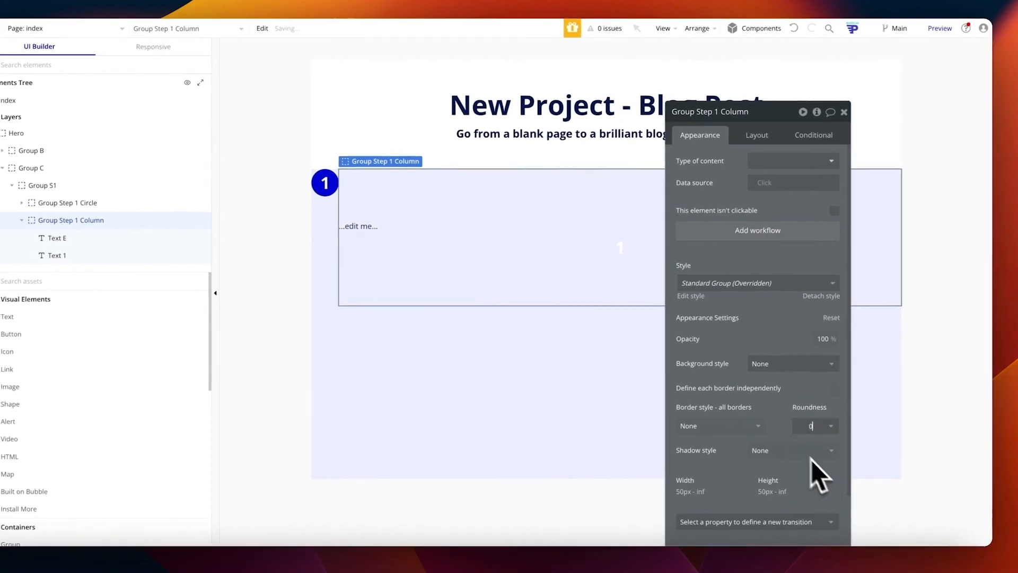
click(435, 228)
click(427, 209)
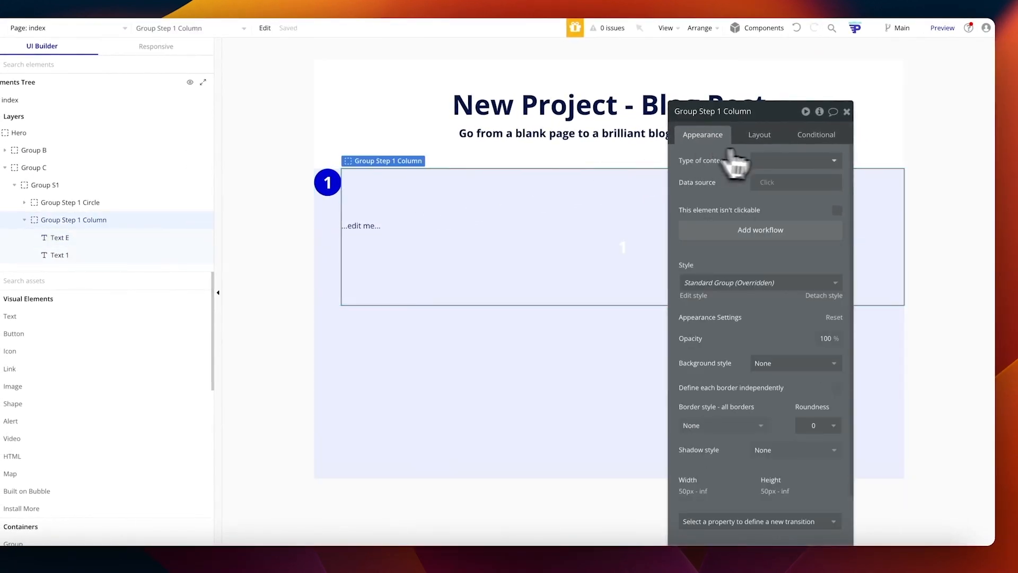
click(759, 136)
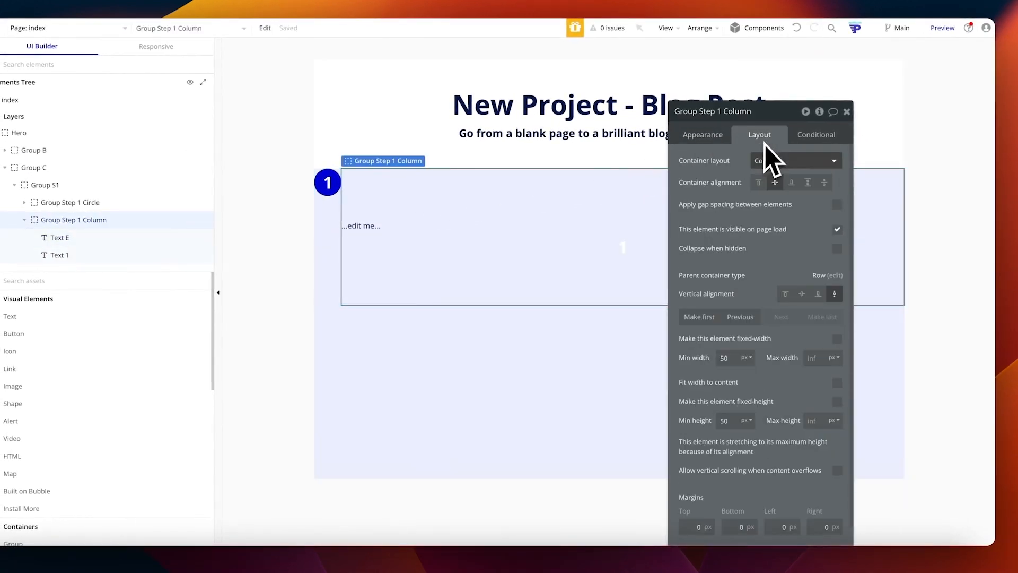
click(759, 182)
Step: Make Text E a Heading 3 reading 'Describe the blog post you want to create'
click(360, 179)
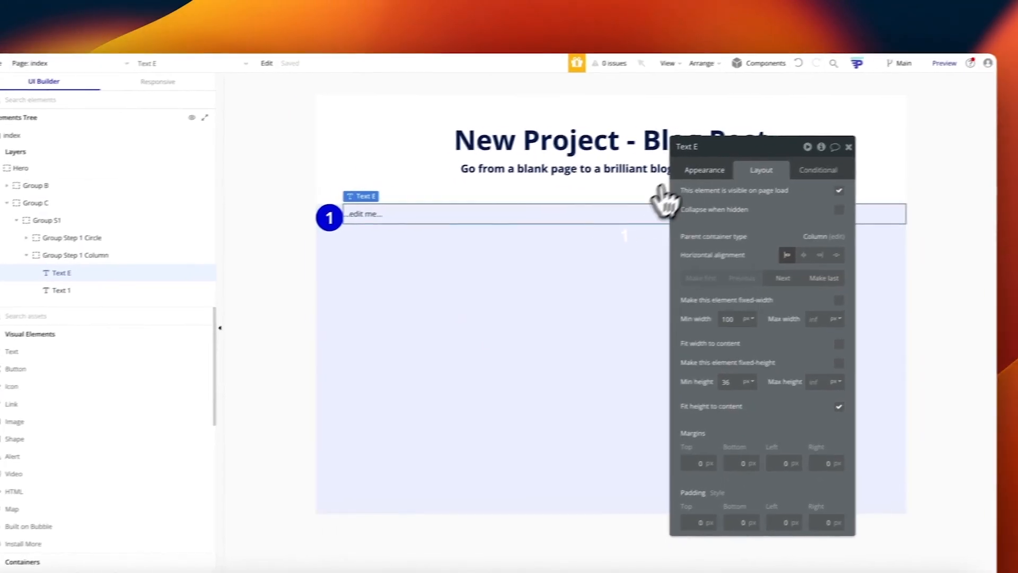
click(704, 169)
drag(688, 195, 722, 201)
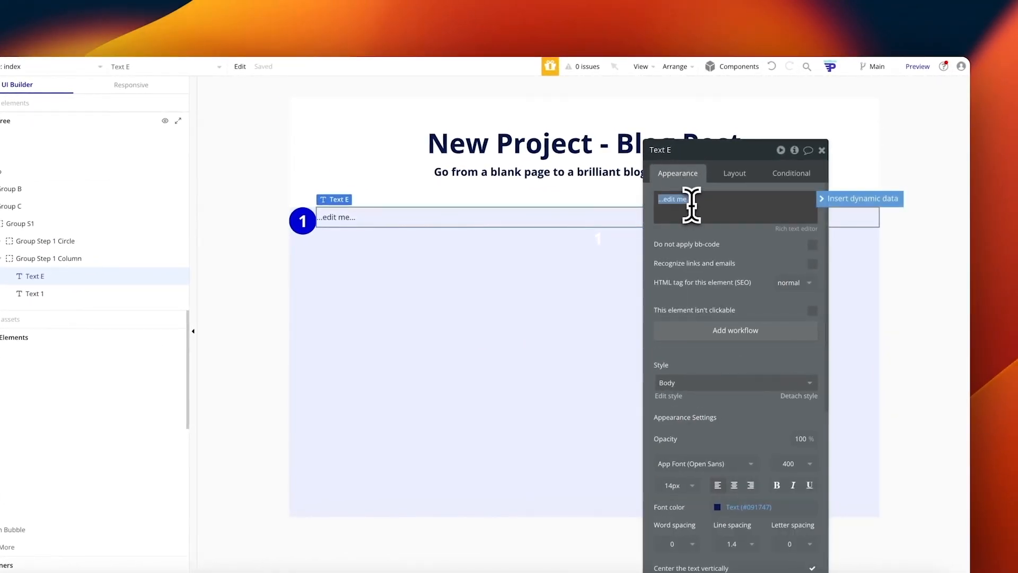
text(Describe the blog post you want to create)
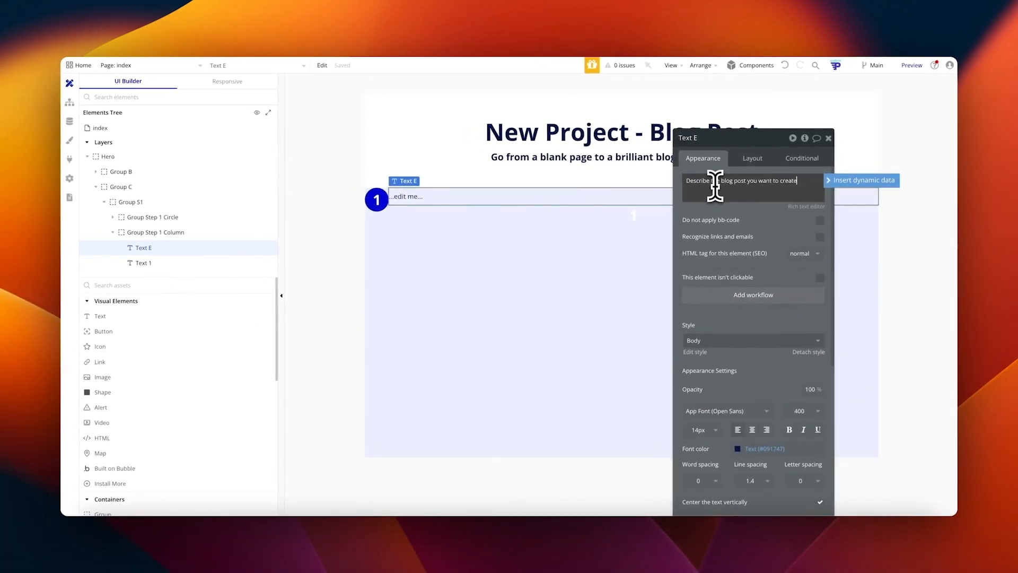
click(731, 340)
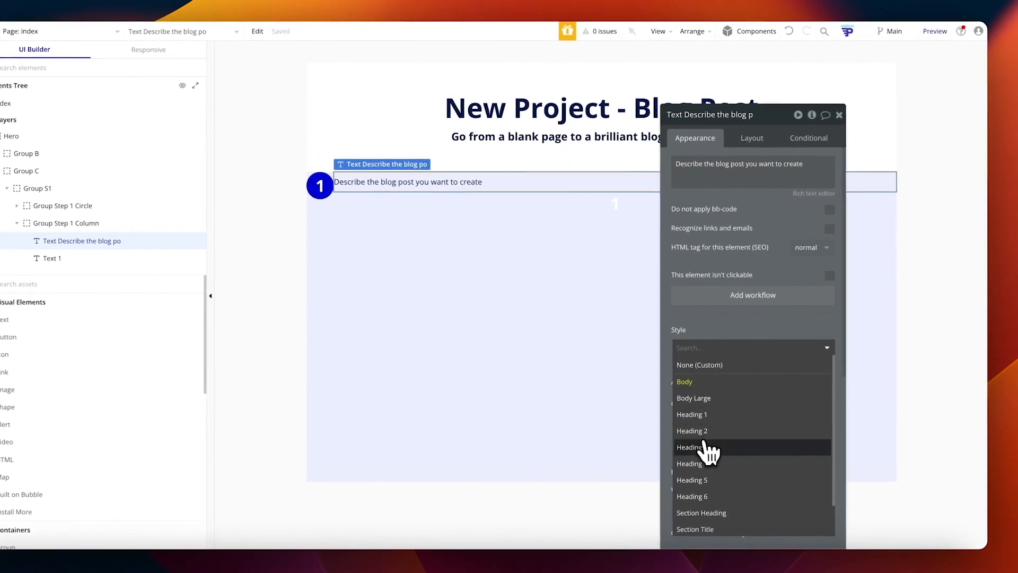
click(709, 448)
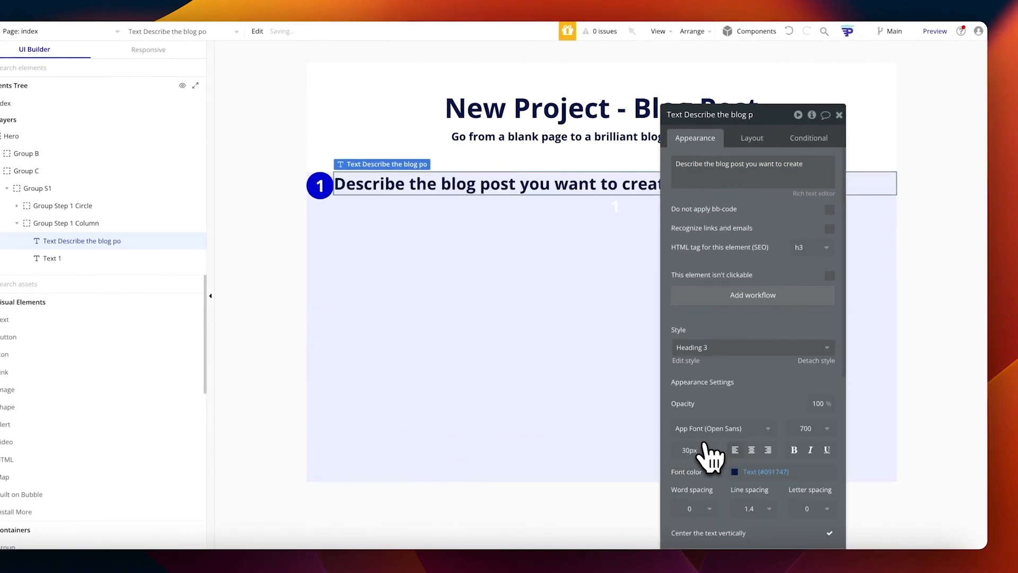
Step: Add 12px gap spacing to the column and duplicate the heading
click(496, 228)
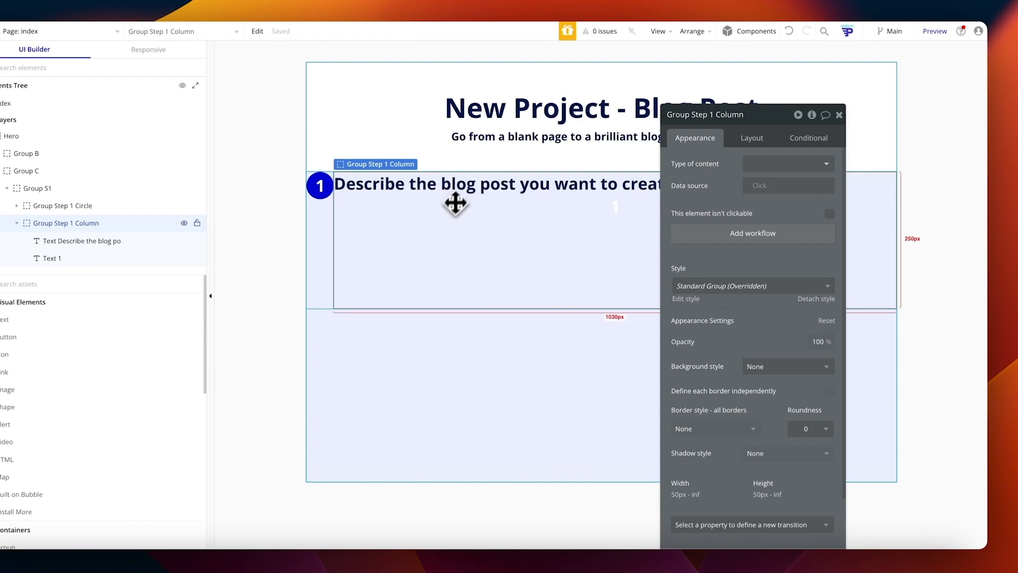
click(753, 146)
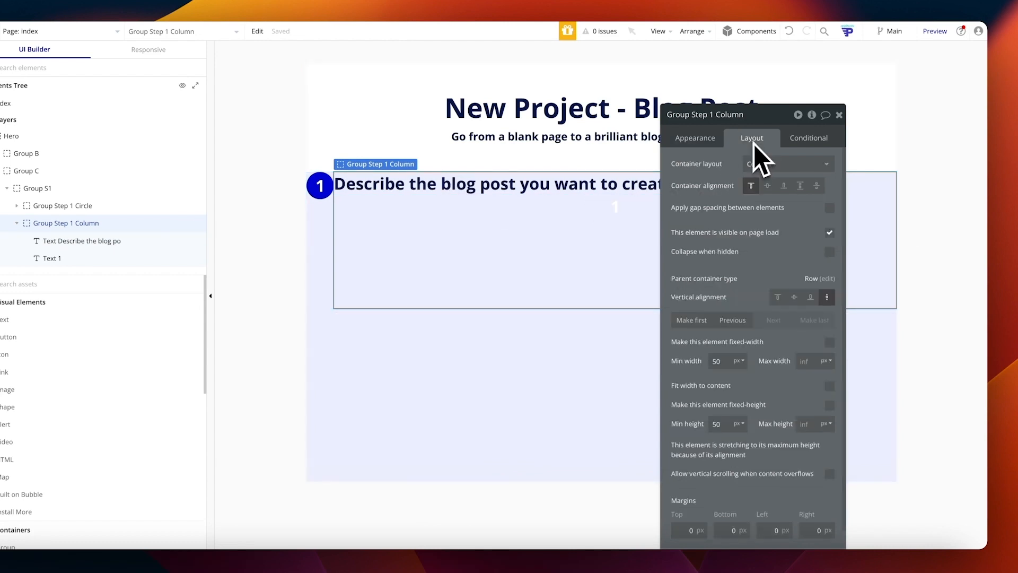
click(829, 208)
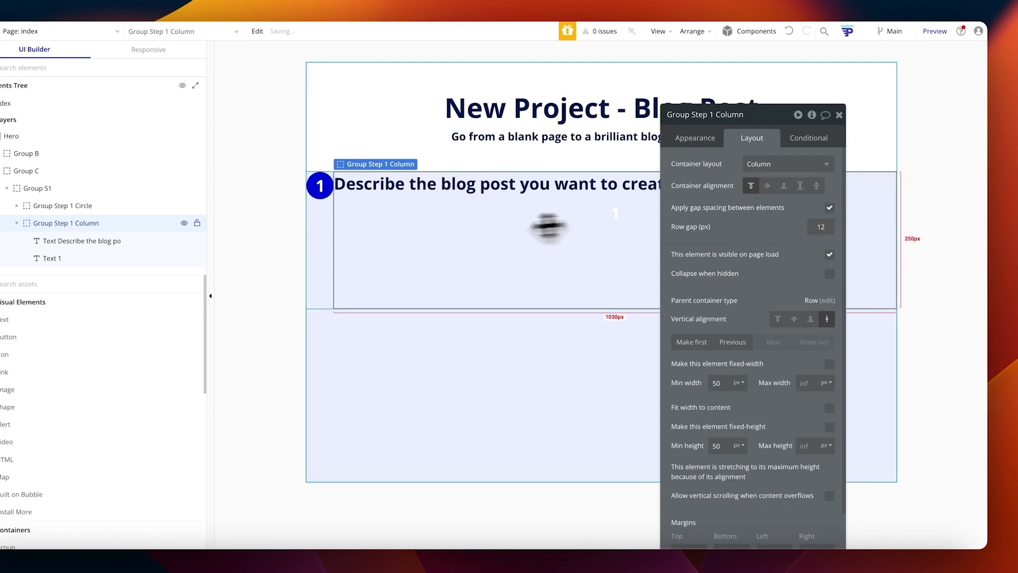
click(432, 199)
key(ctrl+v)
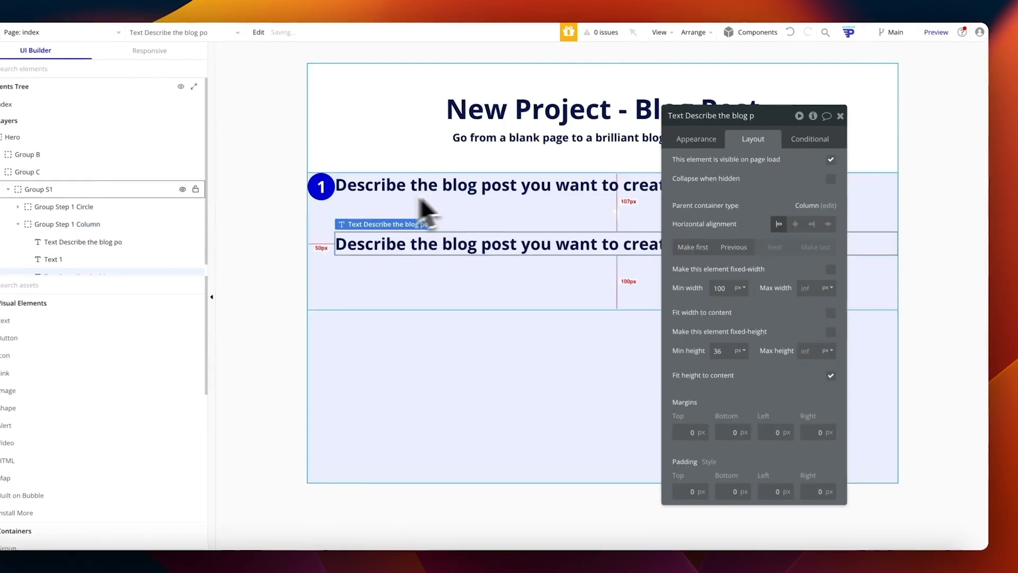
Step: Delete the leftover empty Text 1 from the step column
click(431, 207)
click(481, 273)
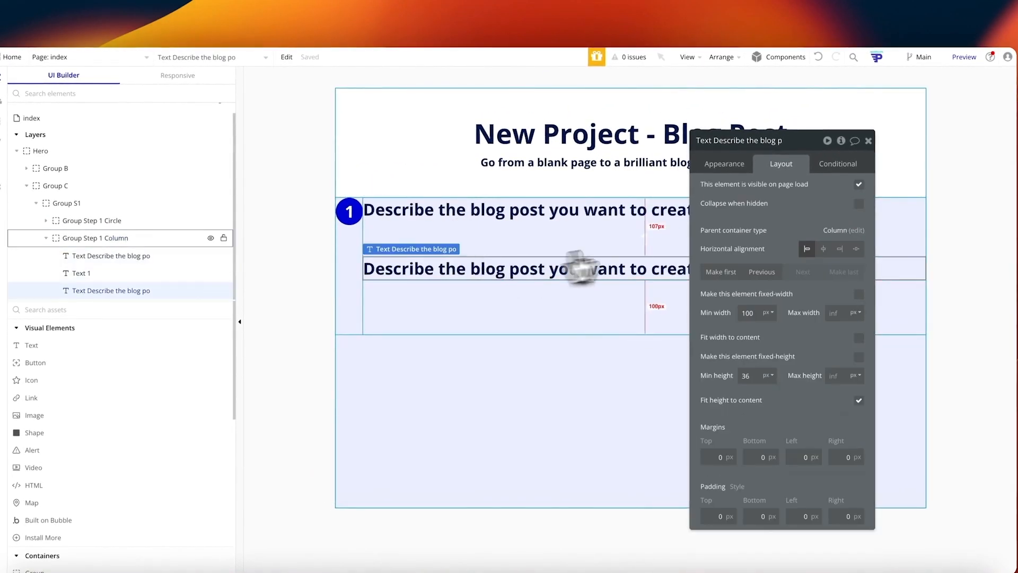
click(649, 241)
key(Delete)
click(642, 258)
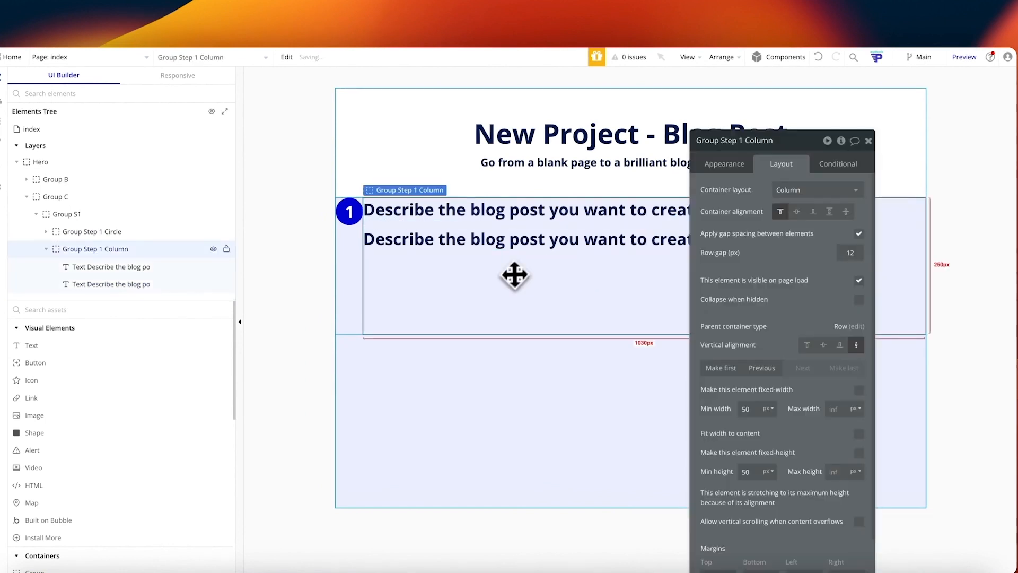
Step: Change the duplicated heading to Body Large text starting 'This is the most important step in guiding Anyword'
click(442, 242)
click(719, 168)
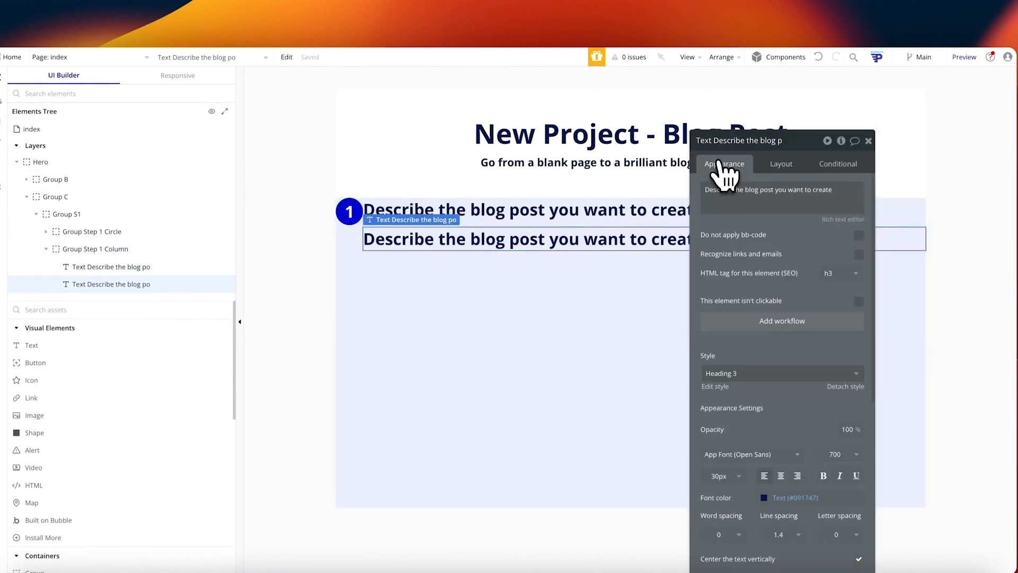
triple_click(746, 195)
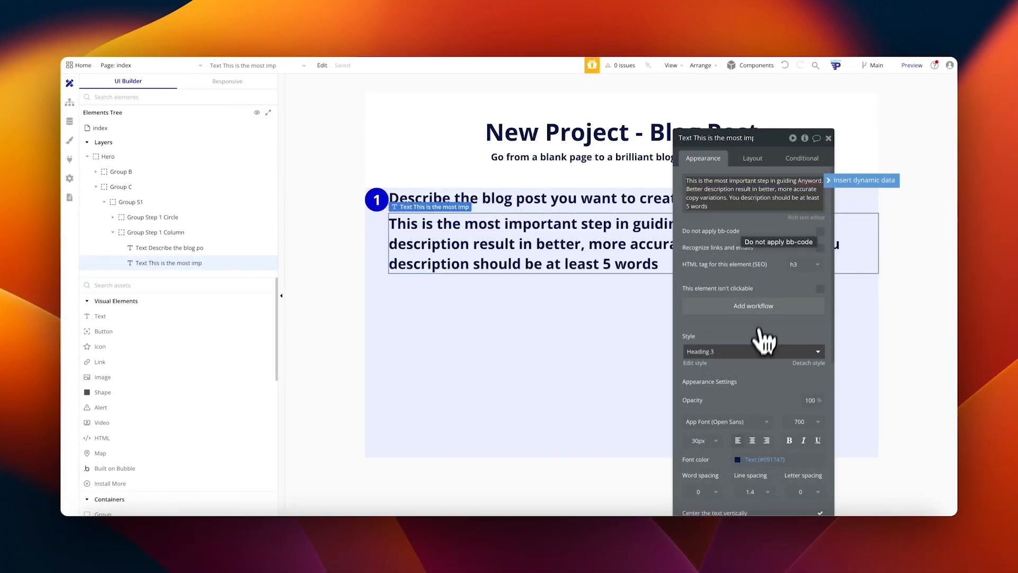
click(761, 350)
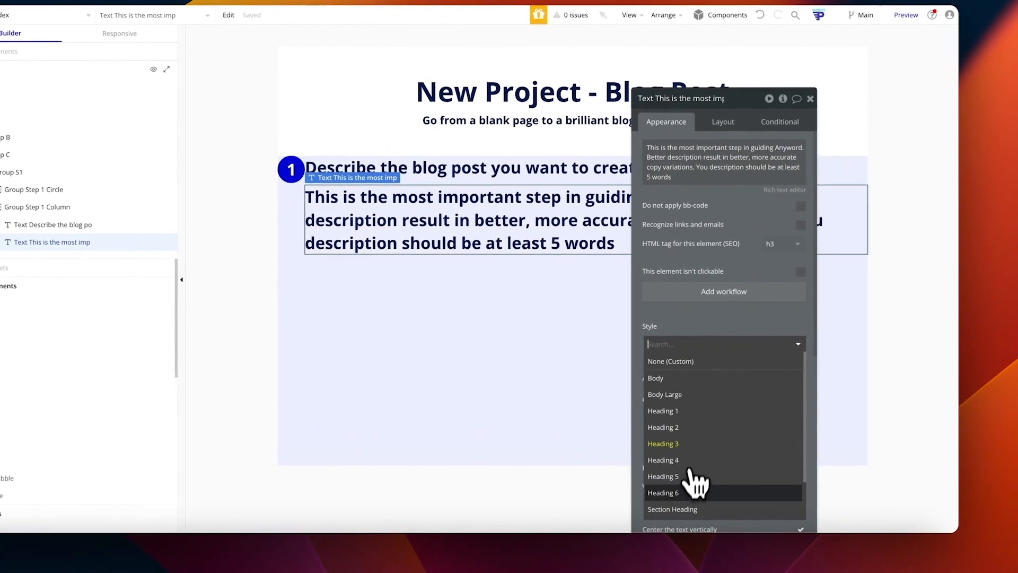
click(695, 490)
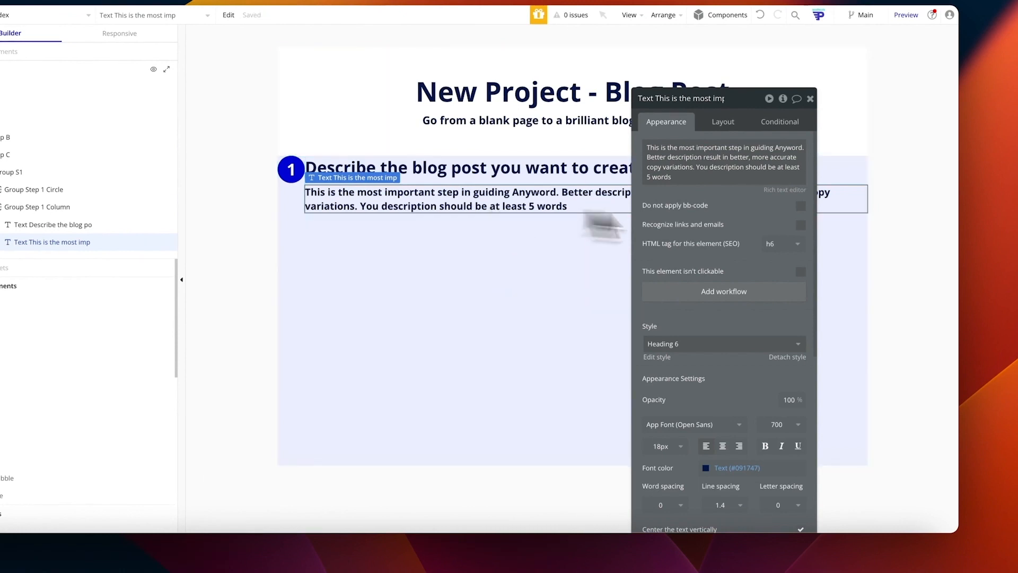
click(763, 344)
scroll(710, 403, down, 1)
scroll(705, 445, up, 2)
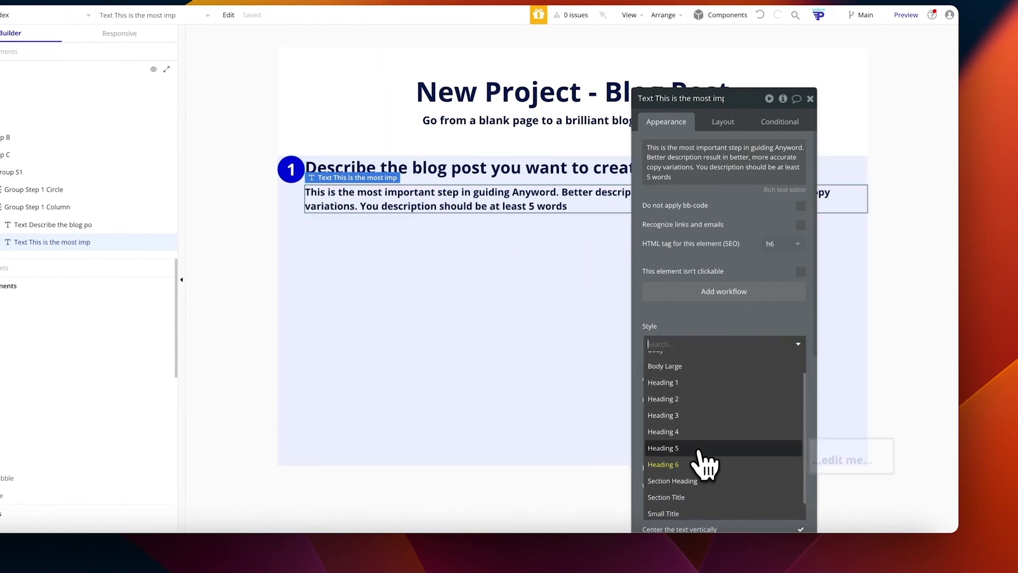
click(683, 395)
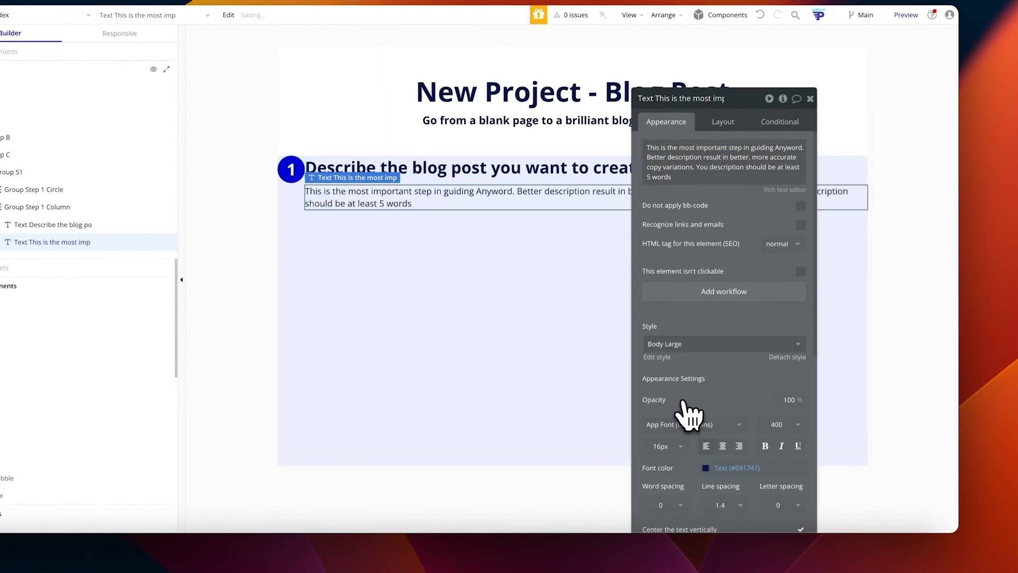
click(419, 257)
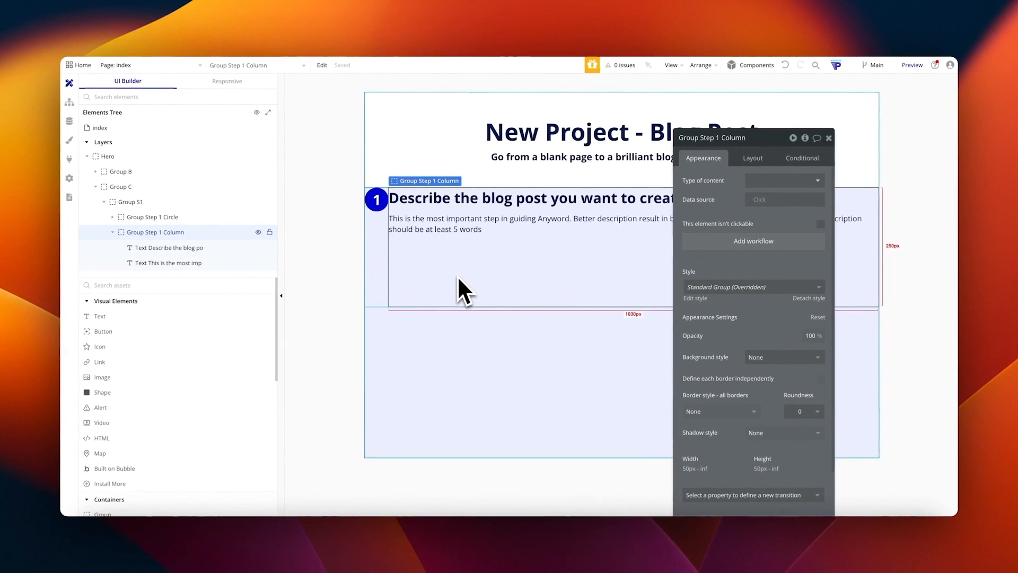
Step: Add a multiline input under the step 1 description, replacing a single-line input added by mistake
scroll(157, 364, down, 3)
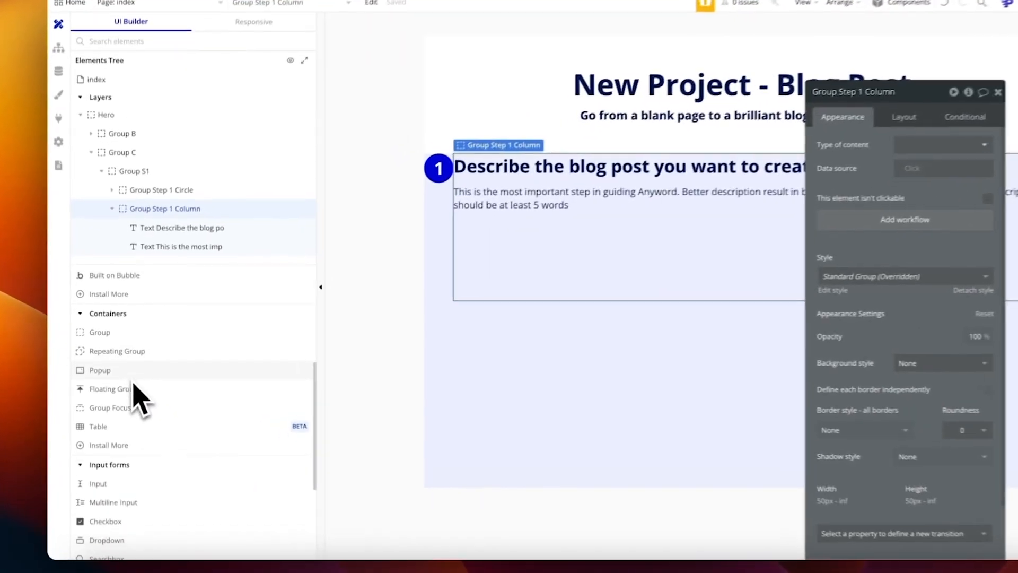
scroll(140, 380, down, 4)
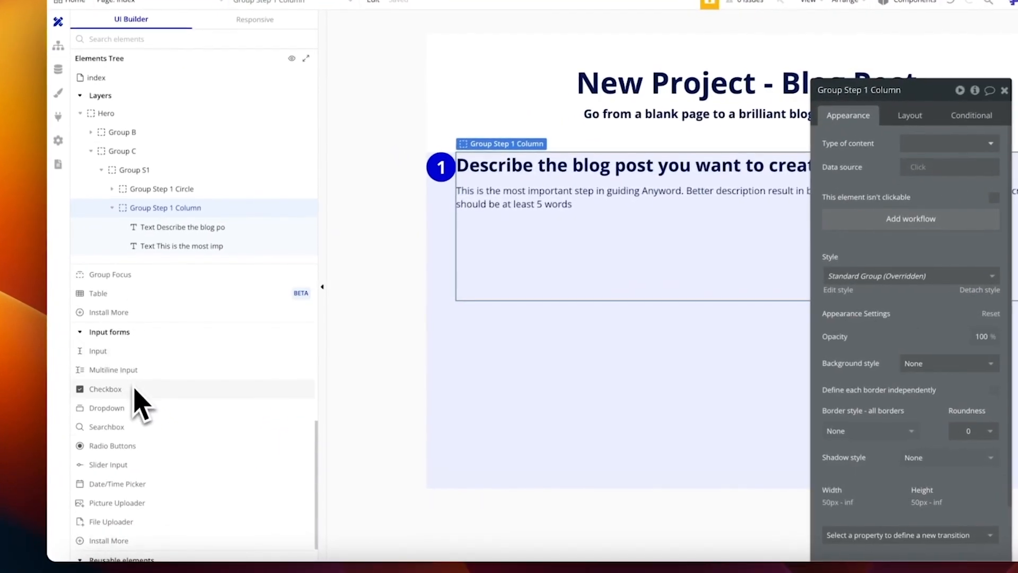
drag(106, 353, 541, 268)
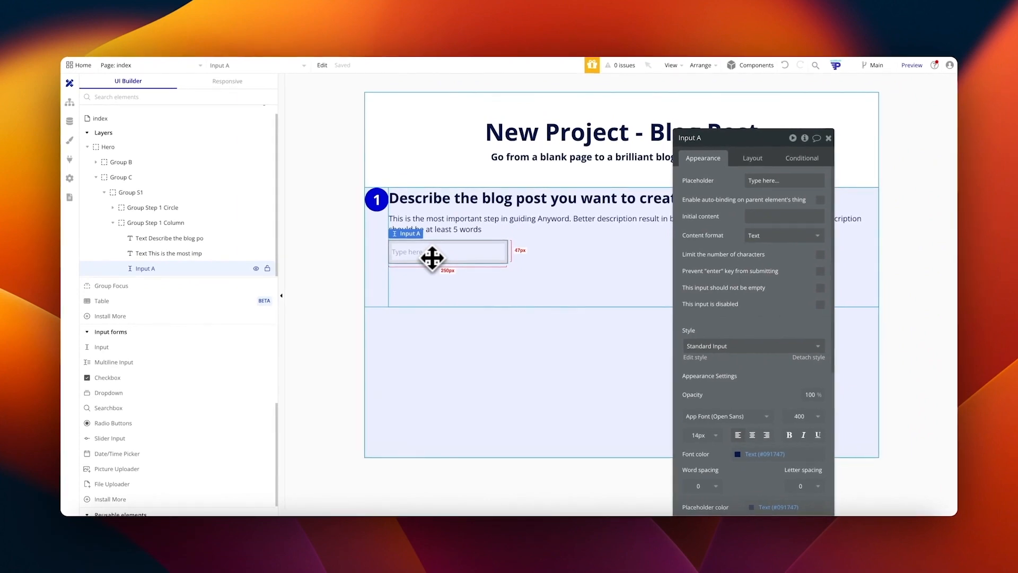
key(Delete)
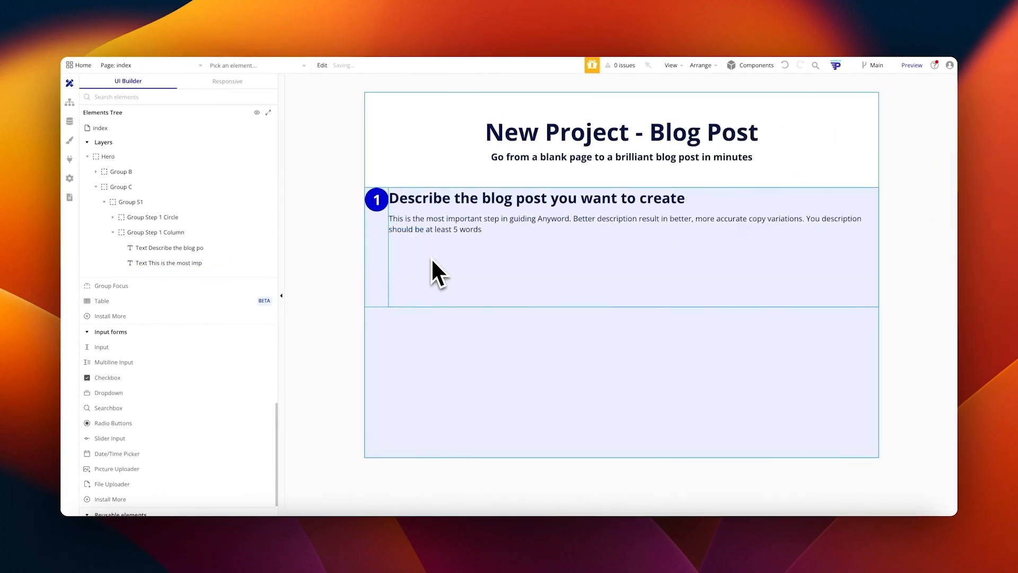
drag(114, 362, 484, 266)
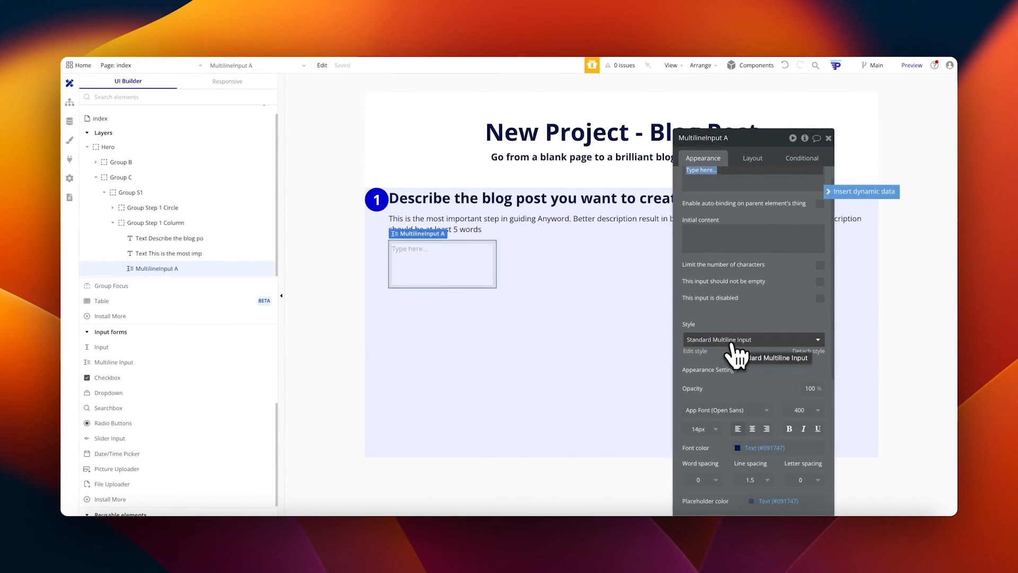
scroll(754, 361, down, 3)
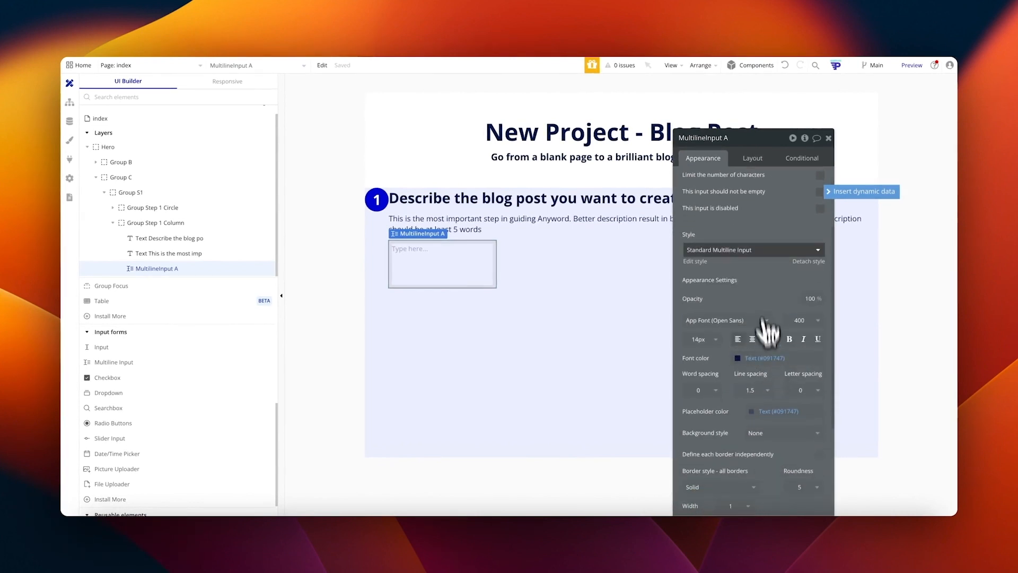
Step: Detach the multiline input from its standard style and give it a flat white background
click(799, 260)
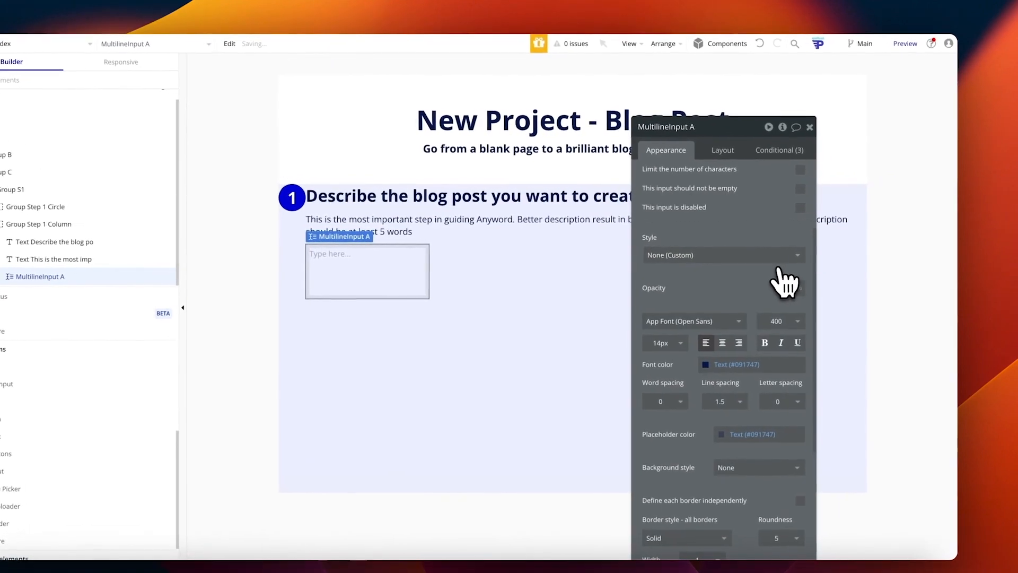
scroll(729, 251, up, 3)
scroll(771, 349, down, 6)
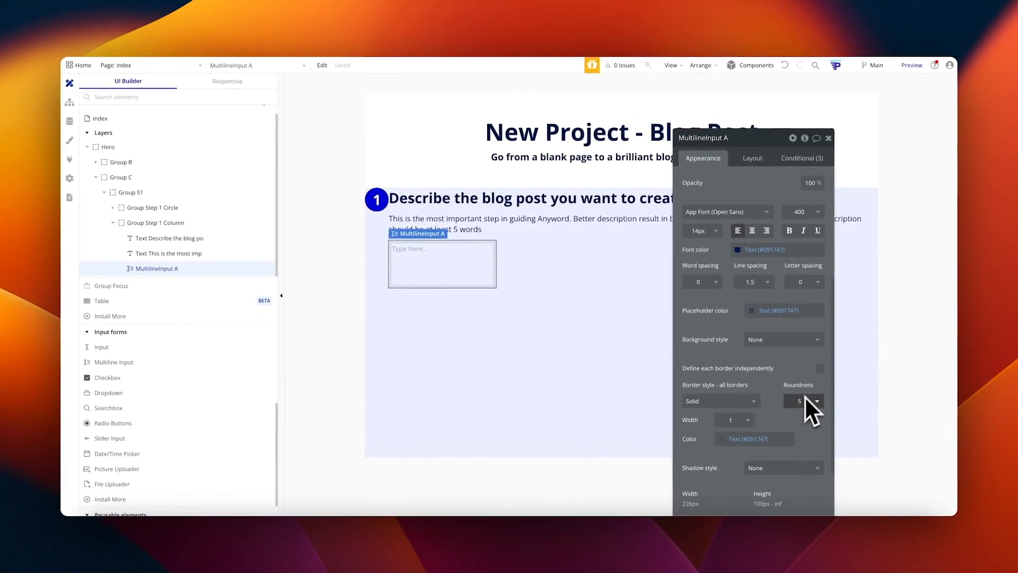
scroll(755, 316, up, 3)
scroll(755, 316, down, 4)
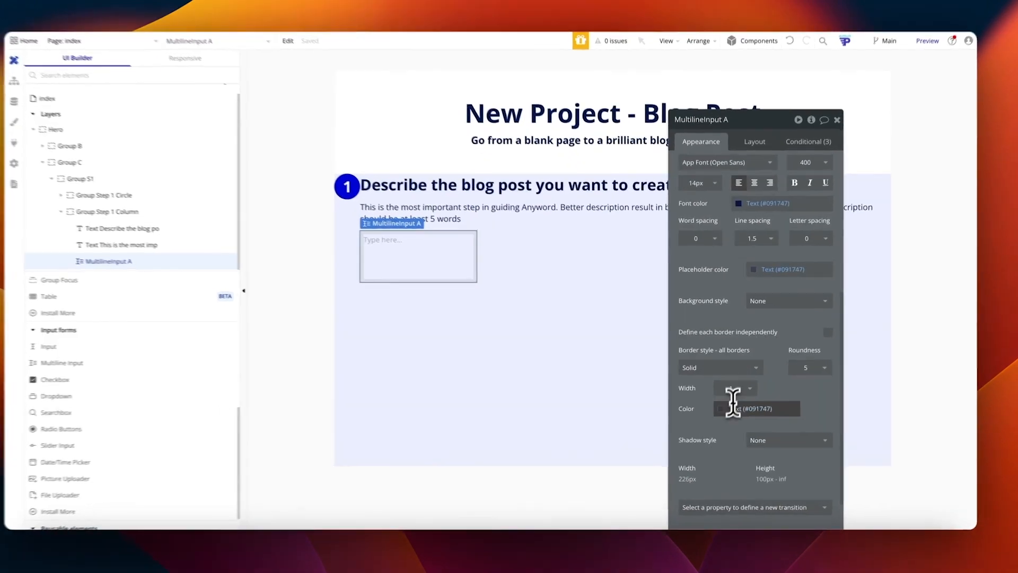
click(742, 404)
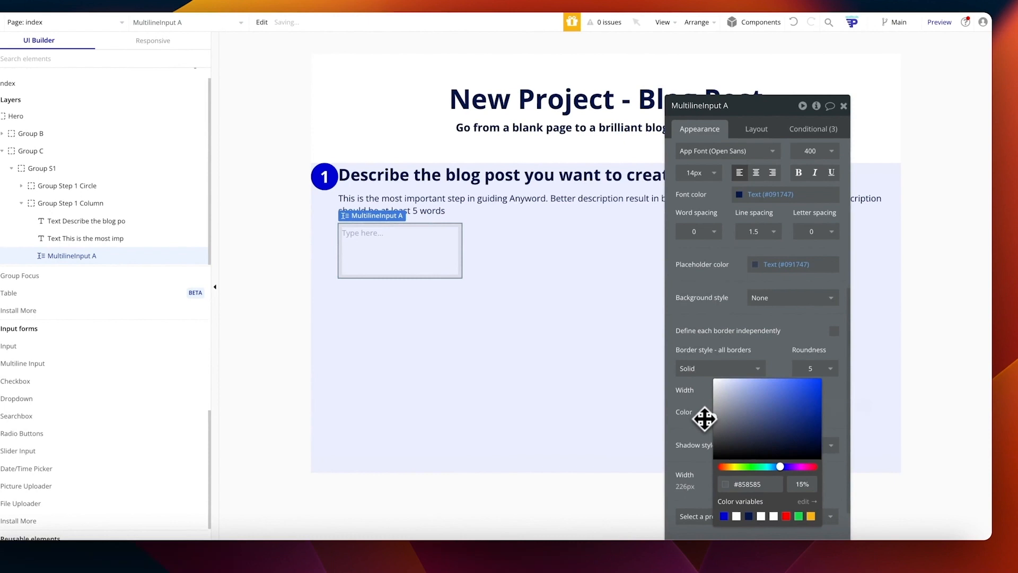
click(769, 333)
scroll(769, 345, up, 1)
click(769, 356)
click(779, 405)
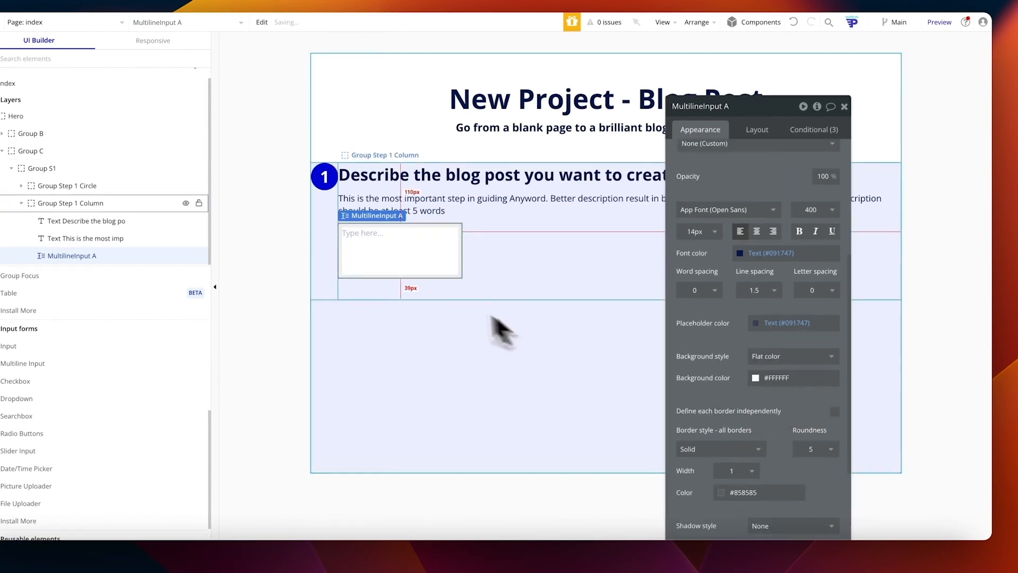
Step: Untick fixed width so the multiline input stretches to full width
click(757, 129)
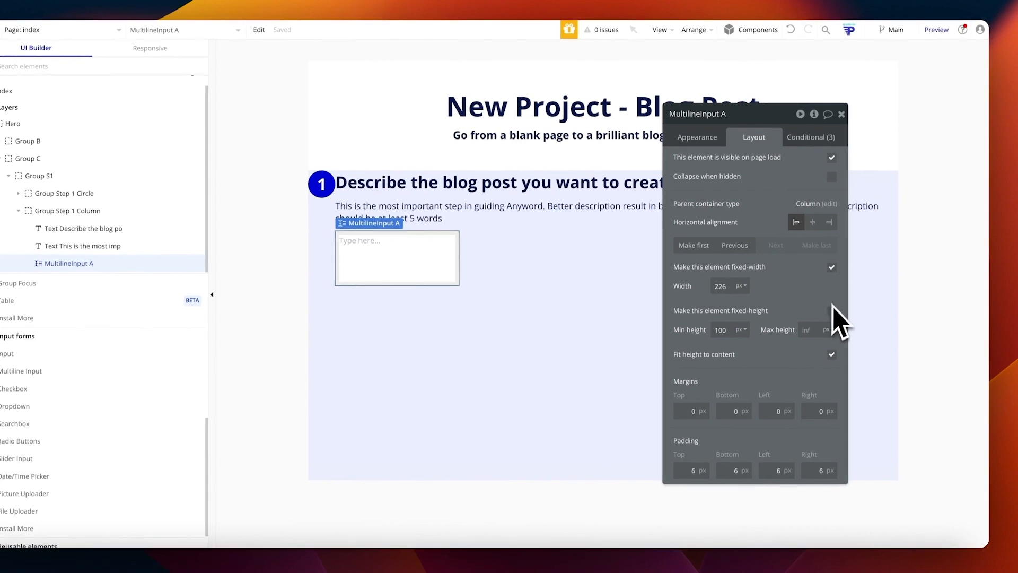
click(831, 266)
click(553, 349)
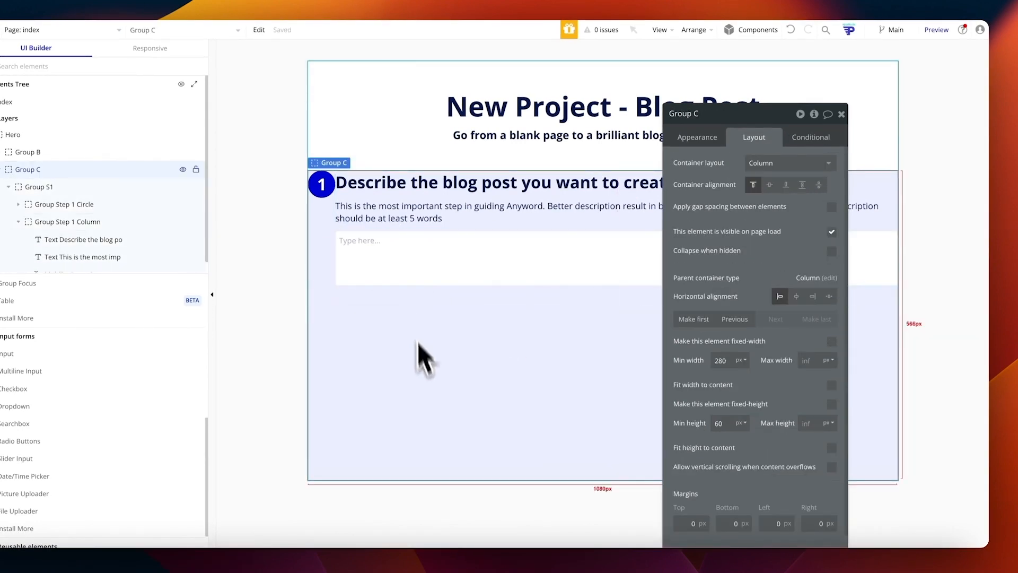
click(493, 268)
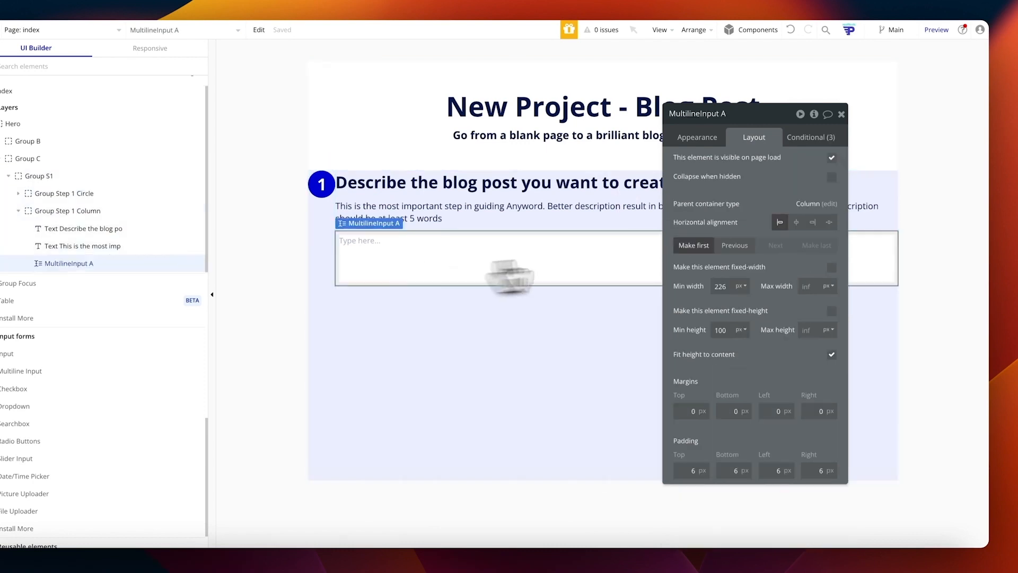
Step: Change the input's border colour to the darker grey #353535
click(693, 146)
scroll(750, 346, down, 5)
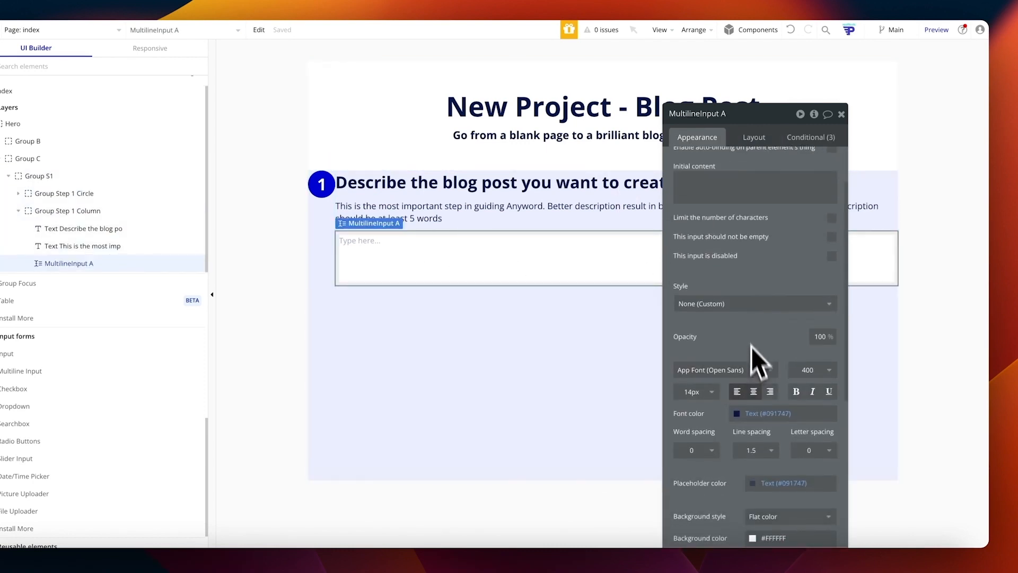
scroll(771, 457, down, 5)
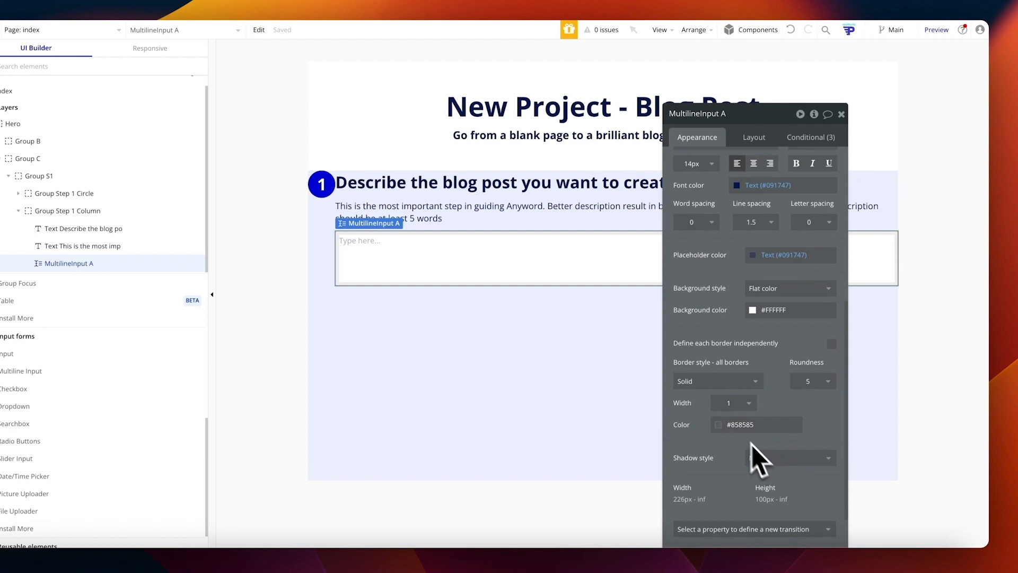
click(719, 423)
click(468, 388)
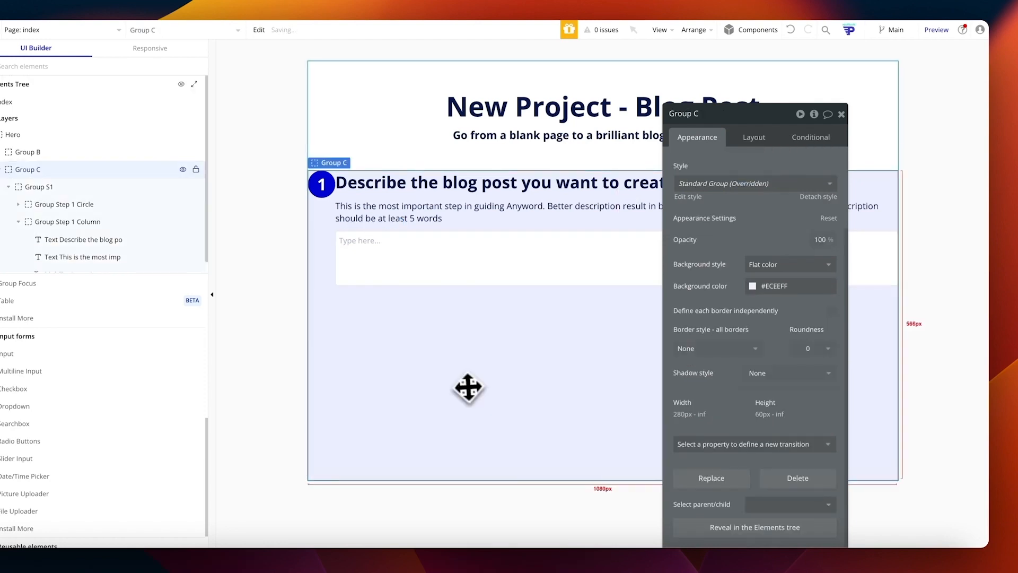
click(413, 281)
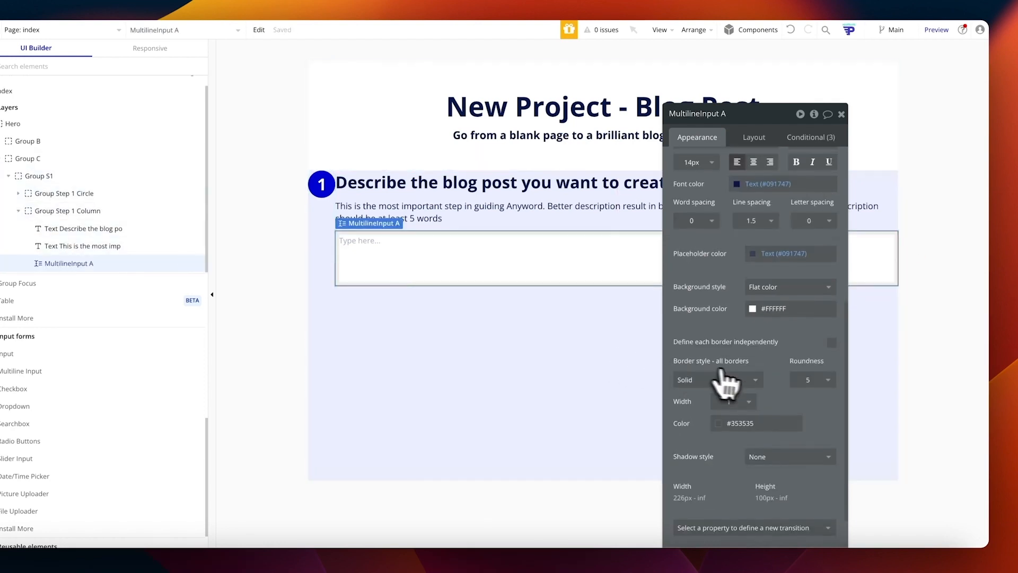
Step: Set the multiline input's border width to 2
scroll(743, 371, down, 1)
click(747, 389)
click(730, 432)
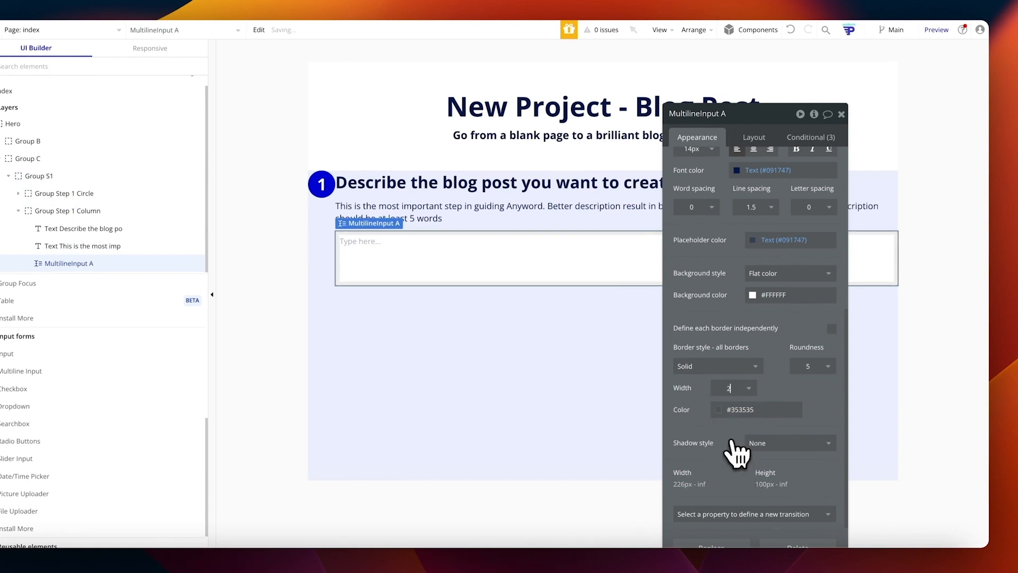
click(498, 368)
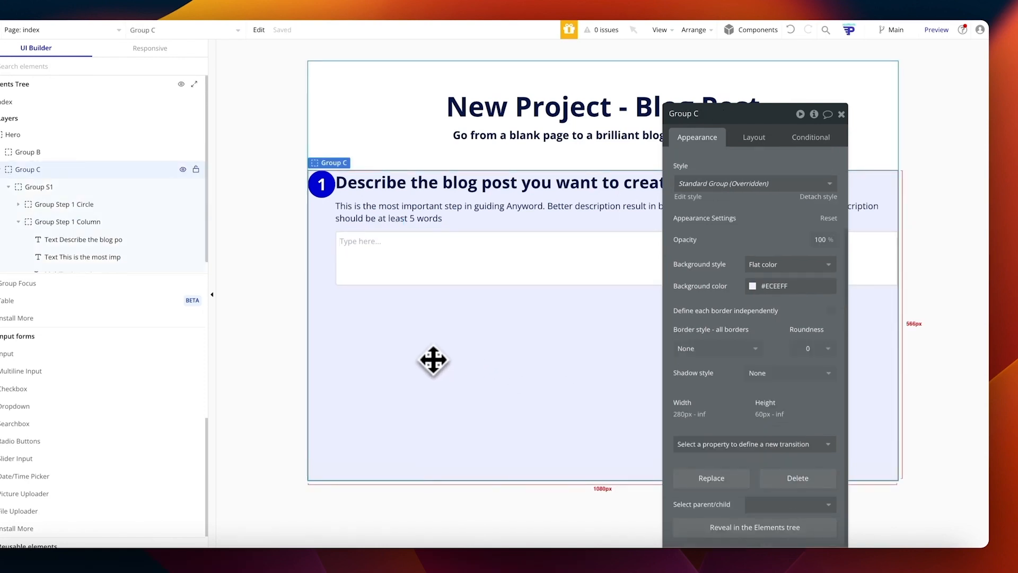
click(393, 261)
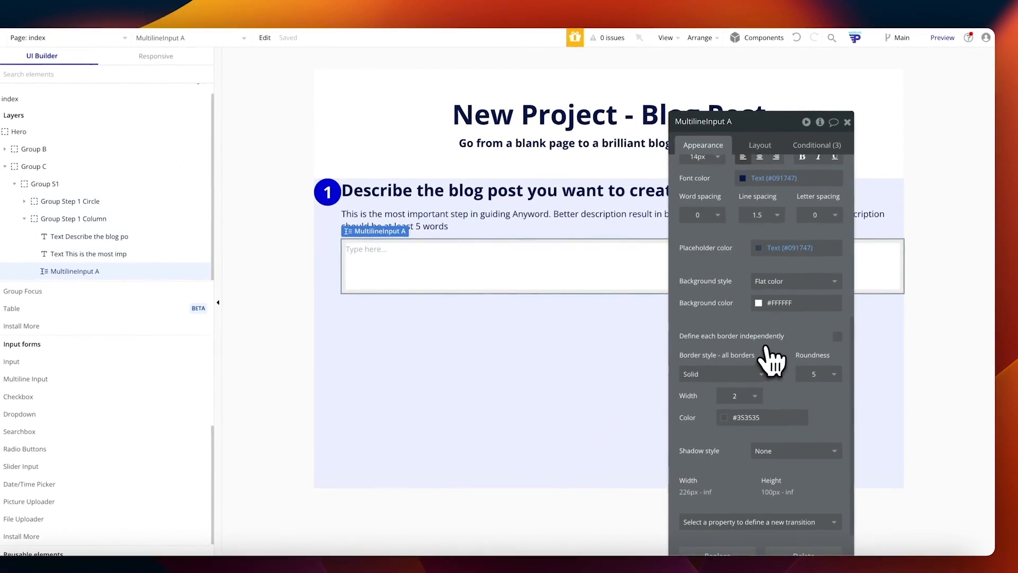
scroll(771, 360, up, 5)
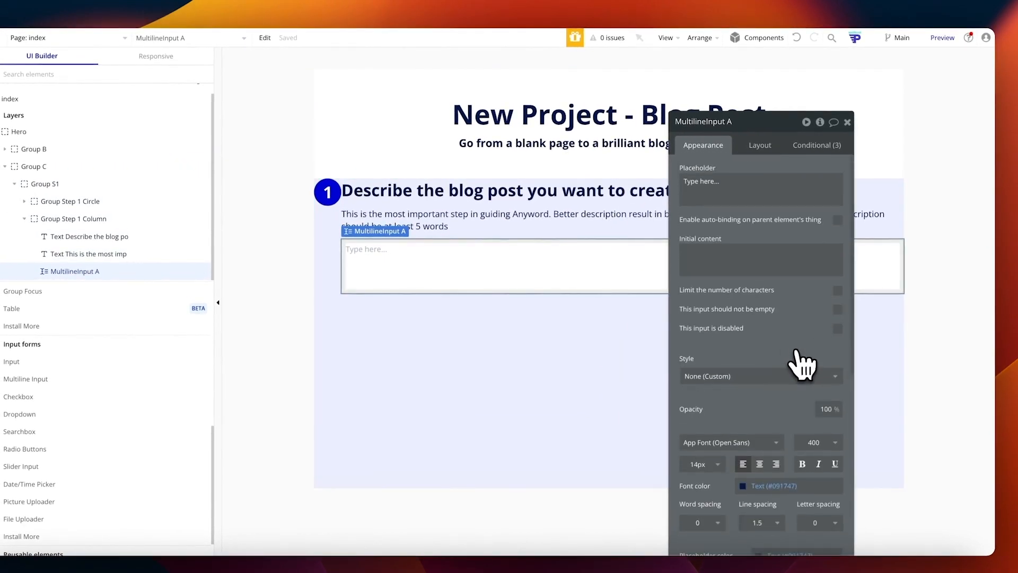
triple_click(720, 190)
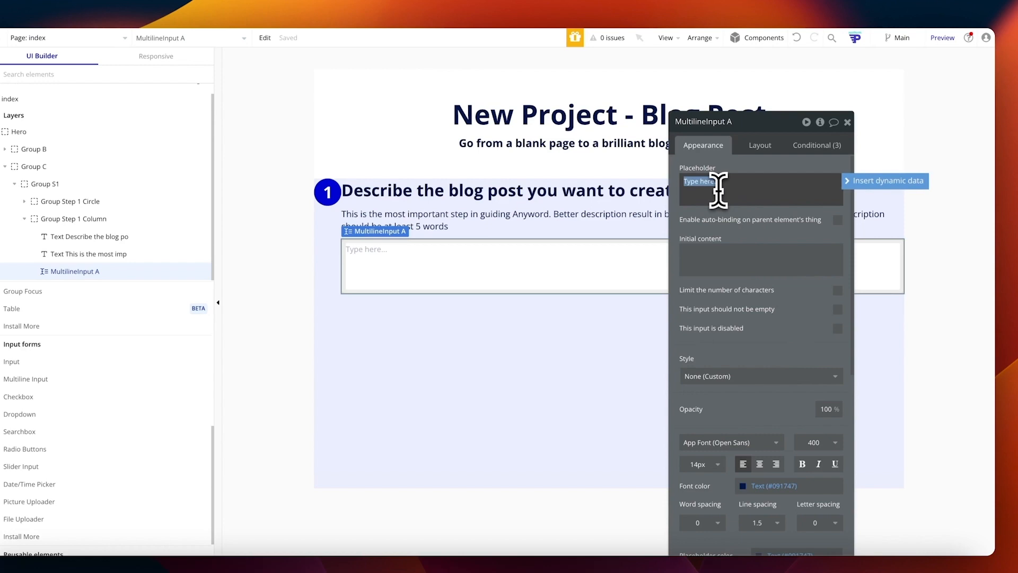
text(A)
text(blog post on how to start an online store)
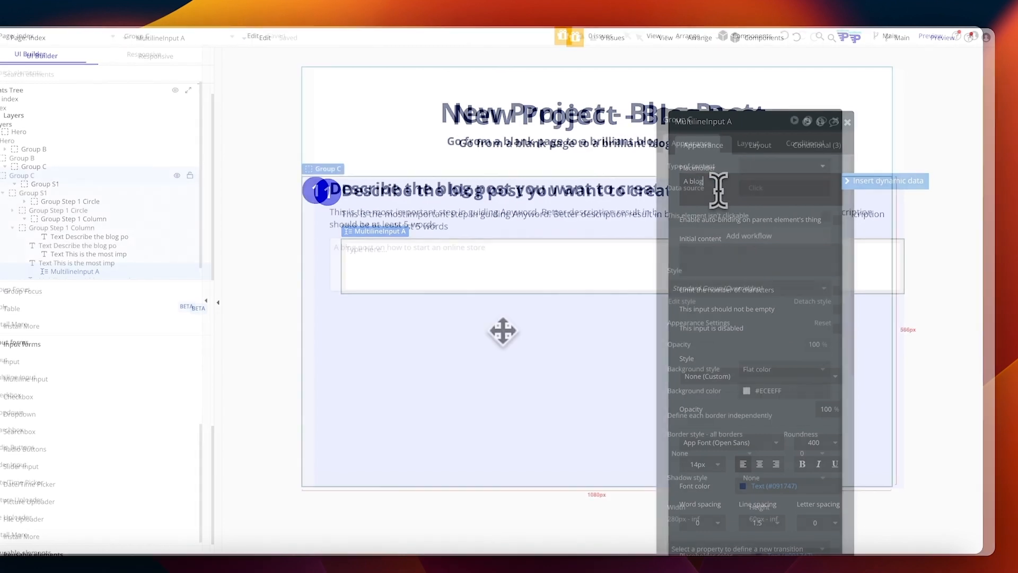
click(515, 333)
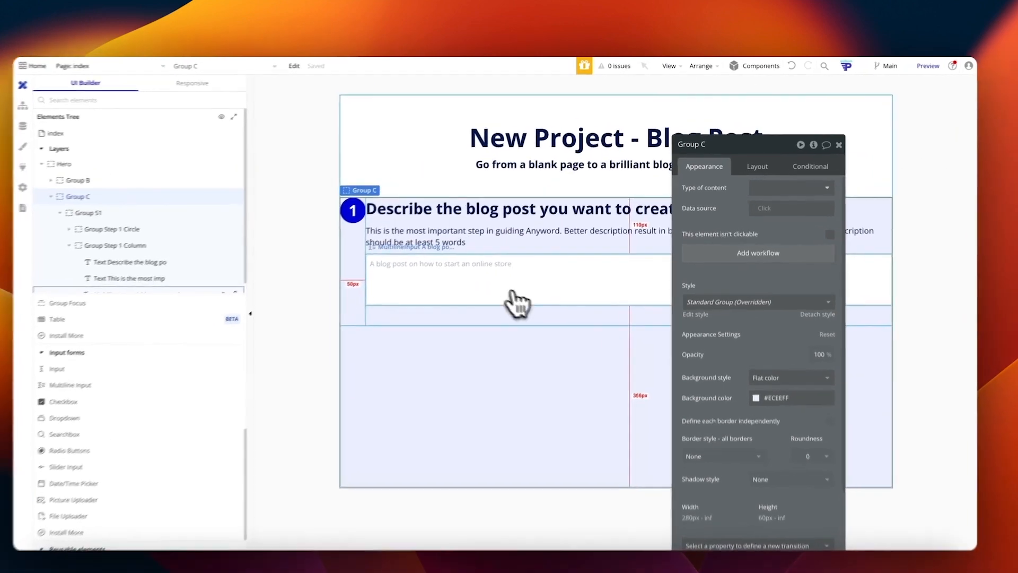
click(533, 278)
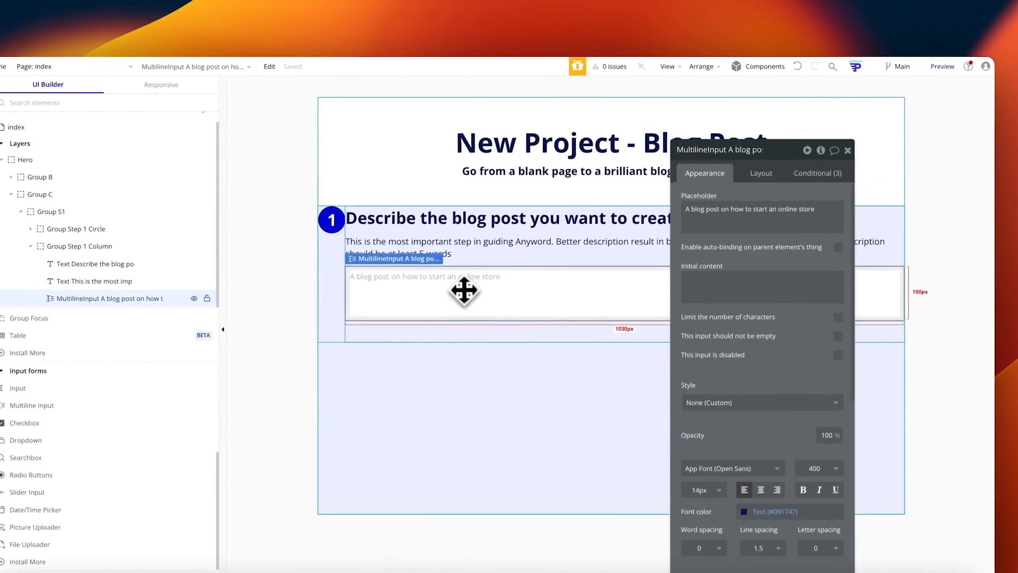
click(504, 256)
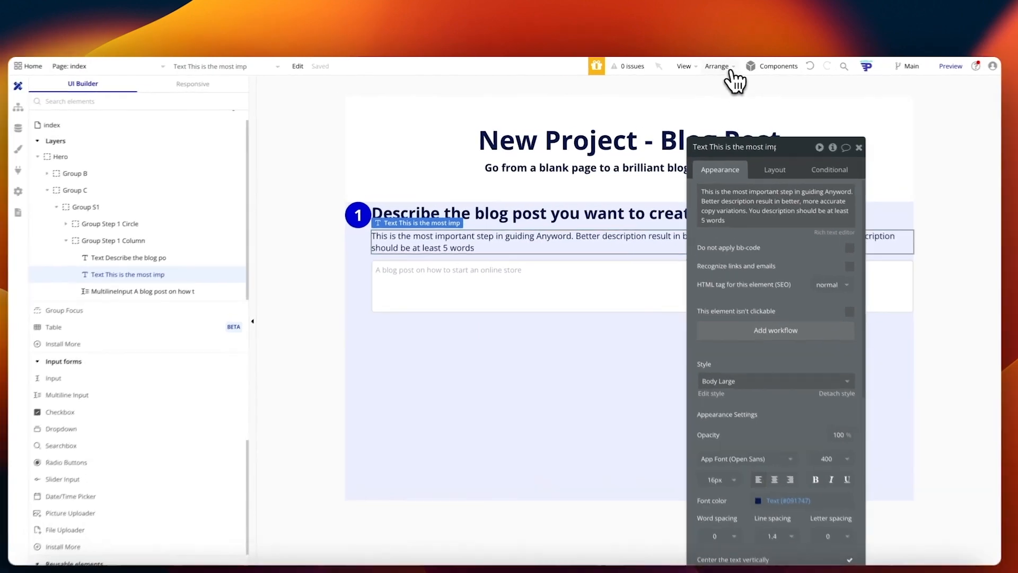
Step: Wrap the description paragraph in a new row group and cap its max width at 70%
click(701, 65)
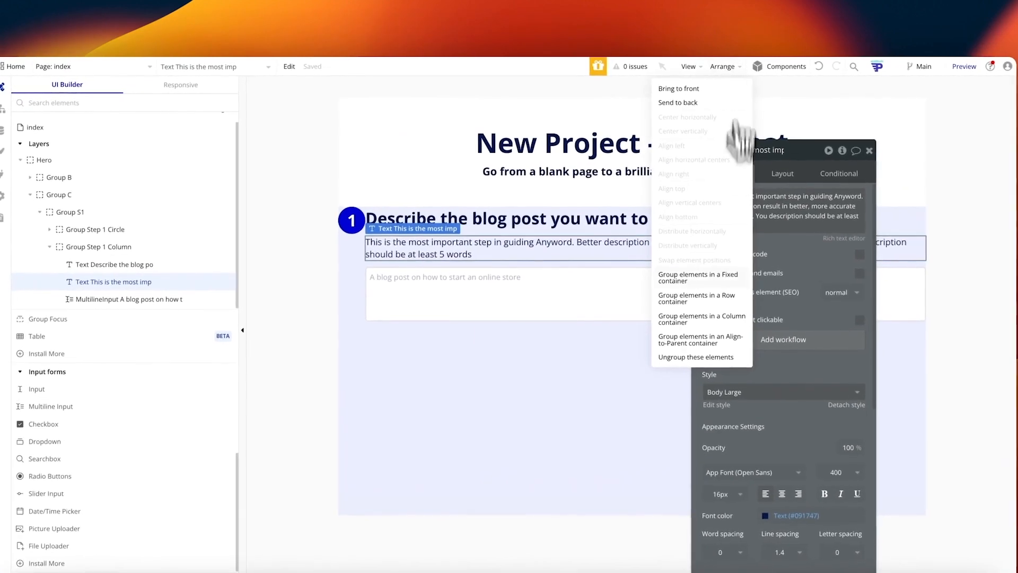
click(730, 301)
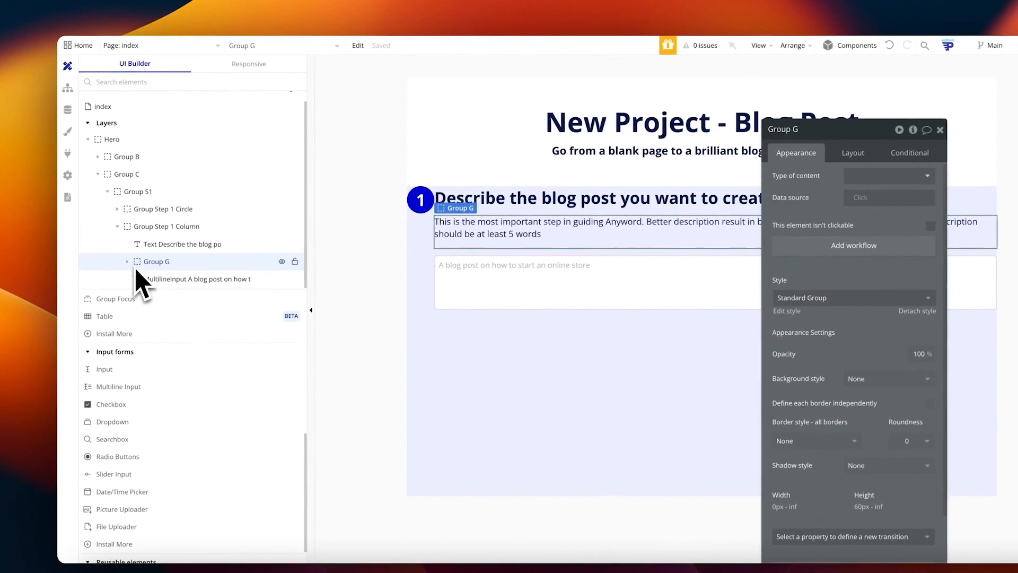
click(139, 278)
click(853, 153)
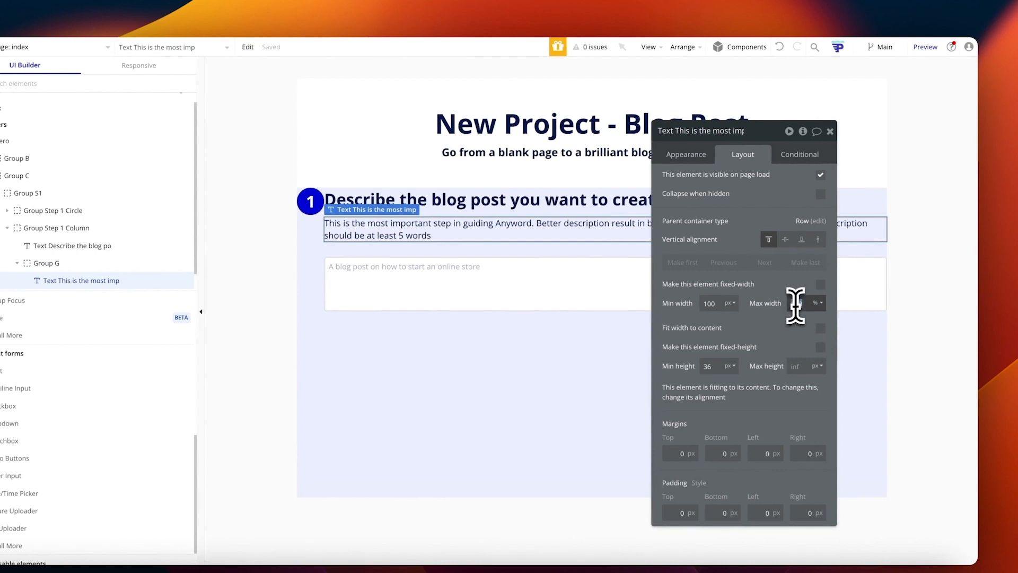
Step: Add a new Text element beside the paragraph inside Group G
drag(748, 264, 525, 249)
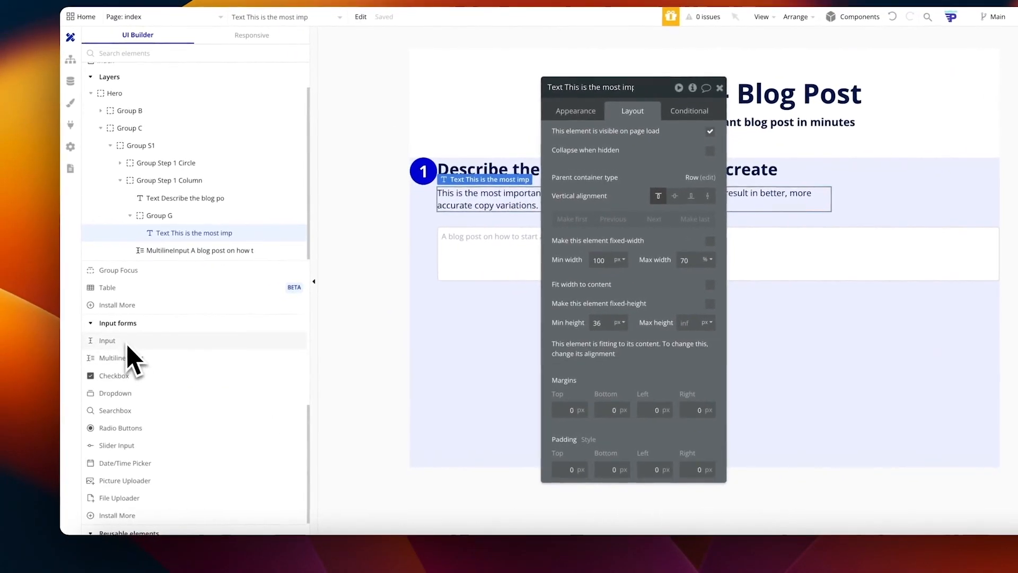
scroll(17, 371, up, 6)
drag(114, 306, 872, 200)
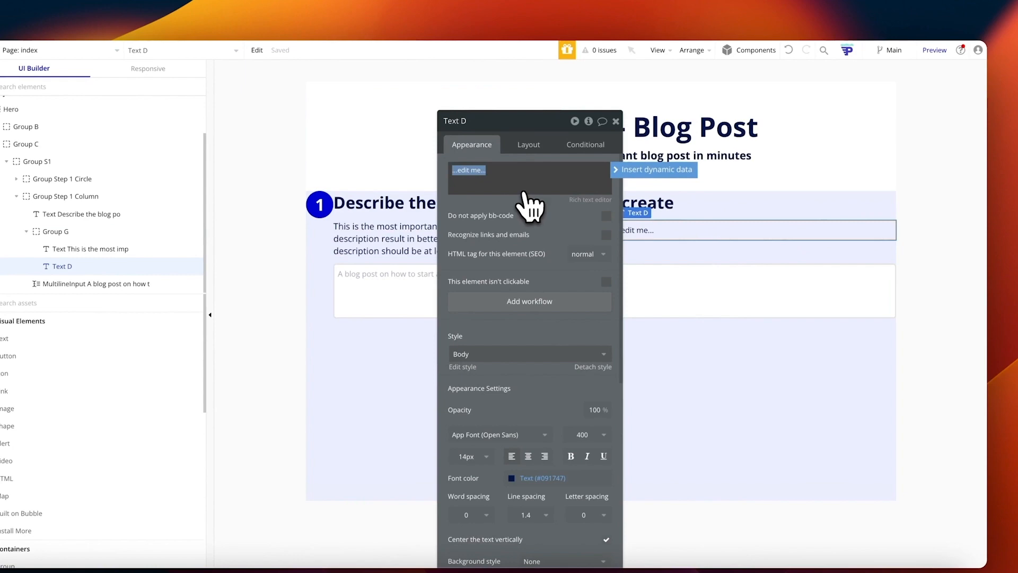
Step: Make the new text read '0/300', fit its width to content and align it to the bottom
text(0/300)
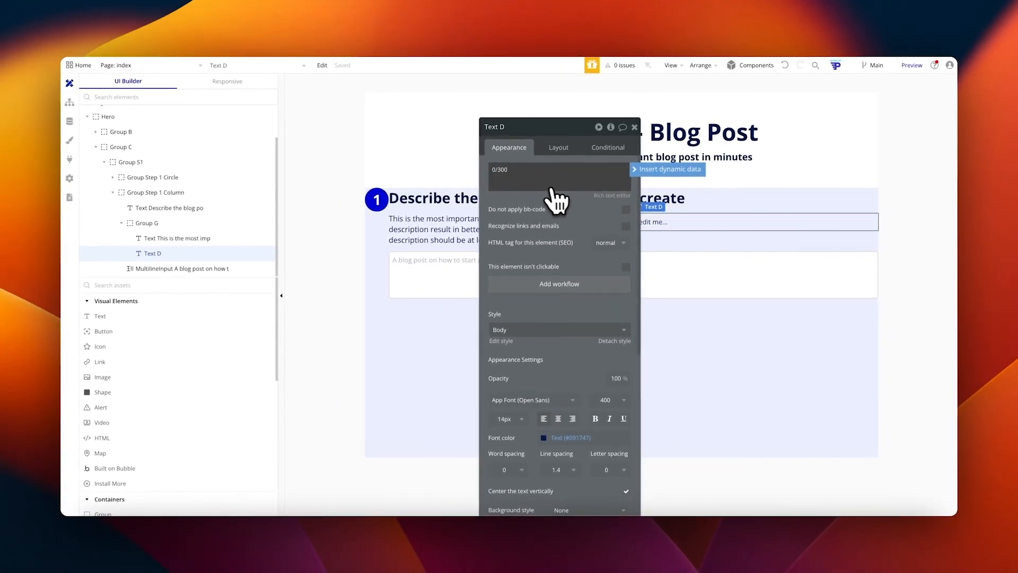
click(558, 147)
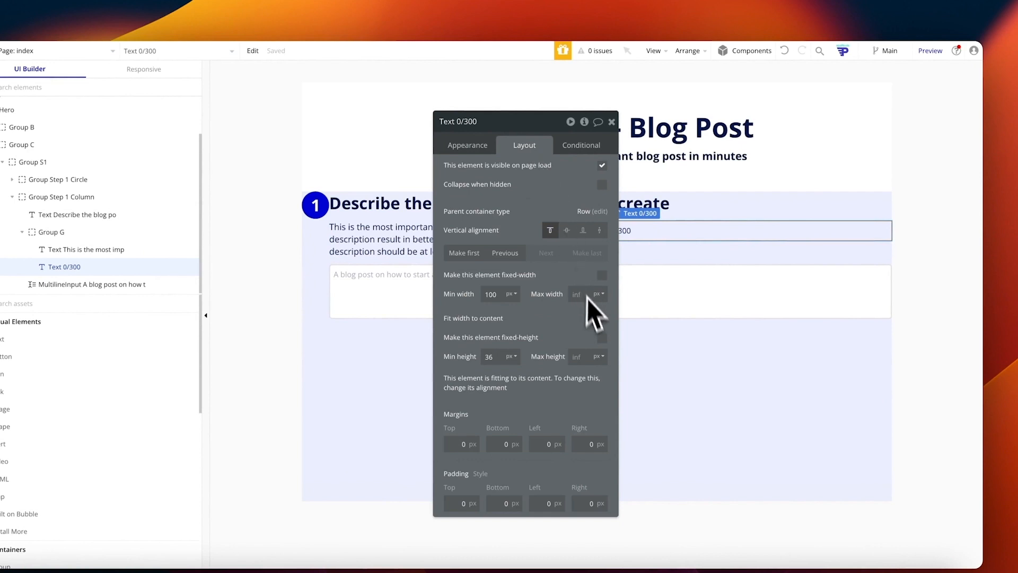
click(602, 318)
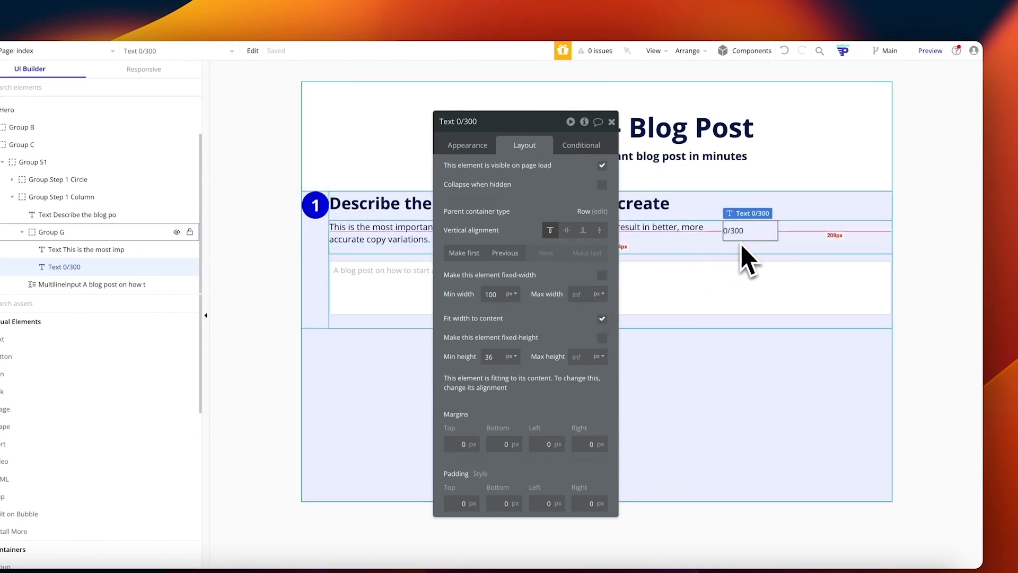
click(574, 294)
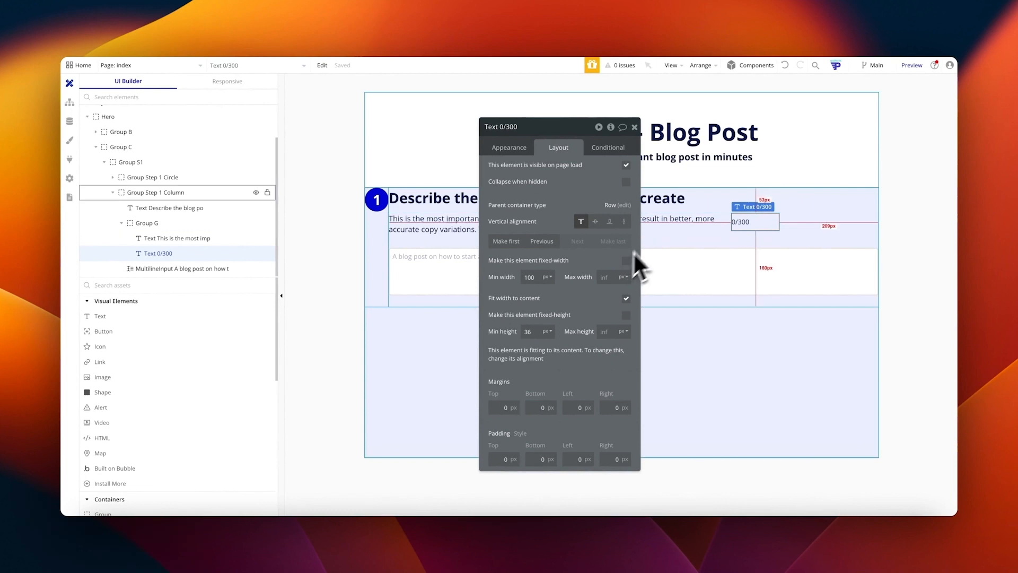
click(610, 222)
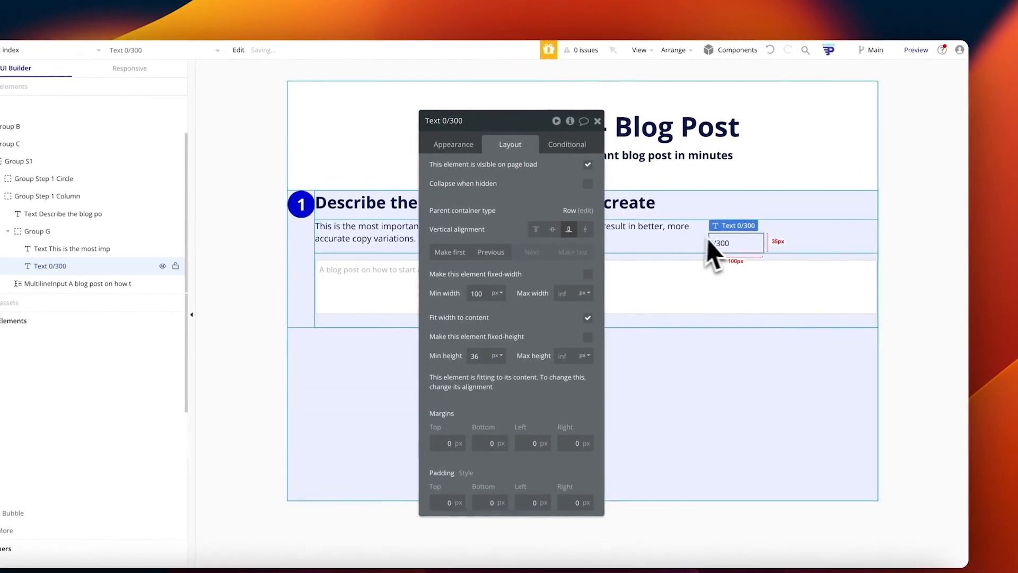
Step: Set Group G's alignment to space between, pushing the counter to the far right
click(748, 247)
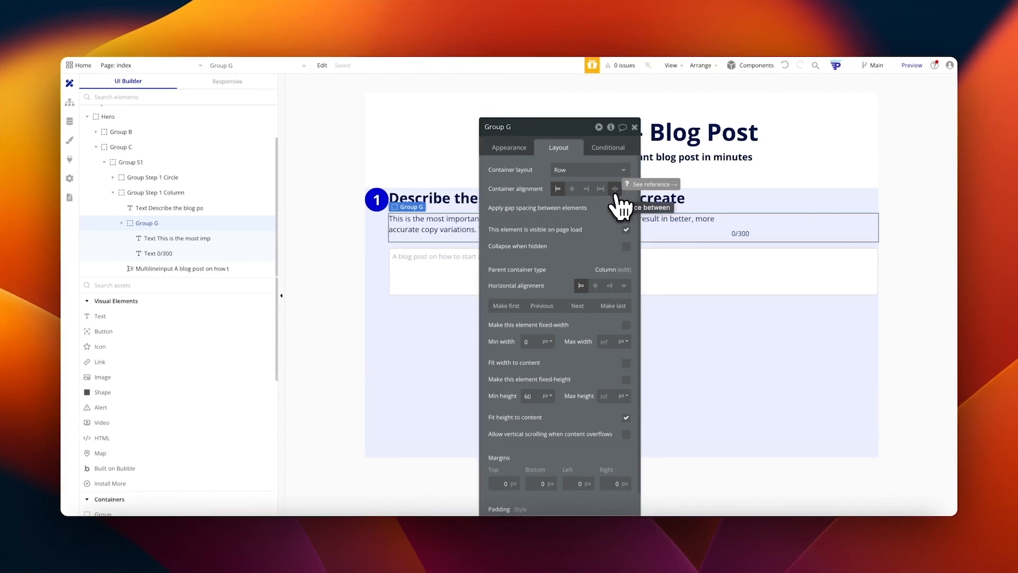
click(615, 190)
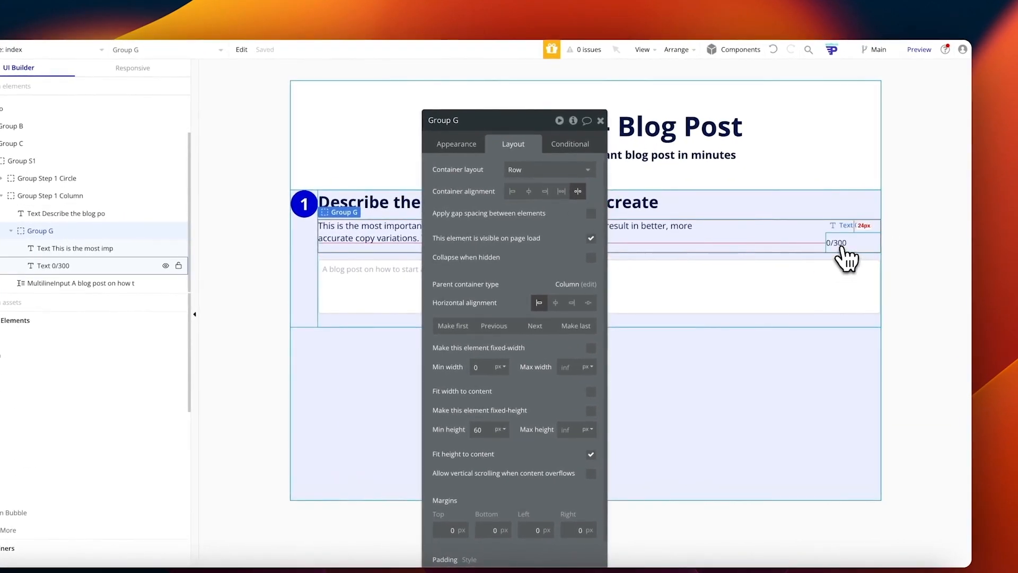
click(841, 249)
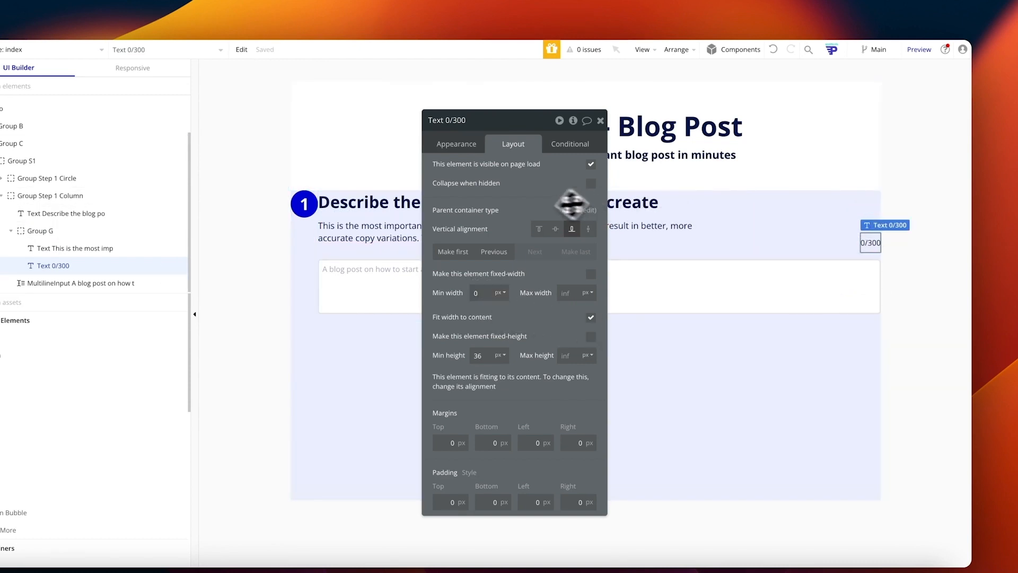
Step: Replace the counter's leading 0 with dynamic data from the multiline input
click(471, 147)
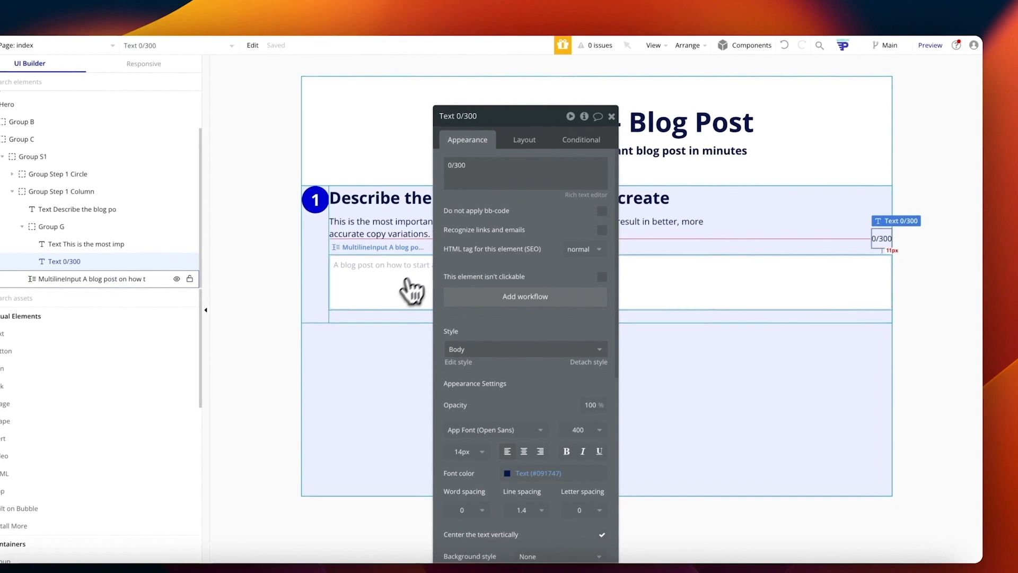
click(387, 305)
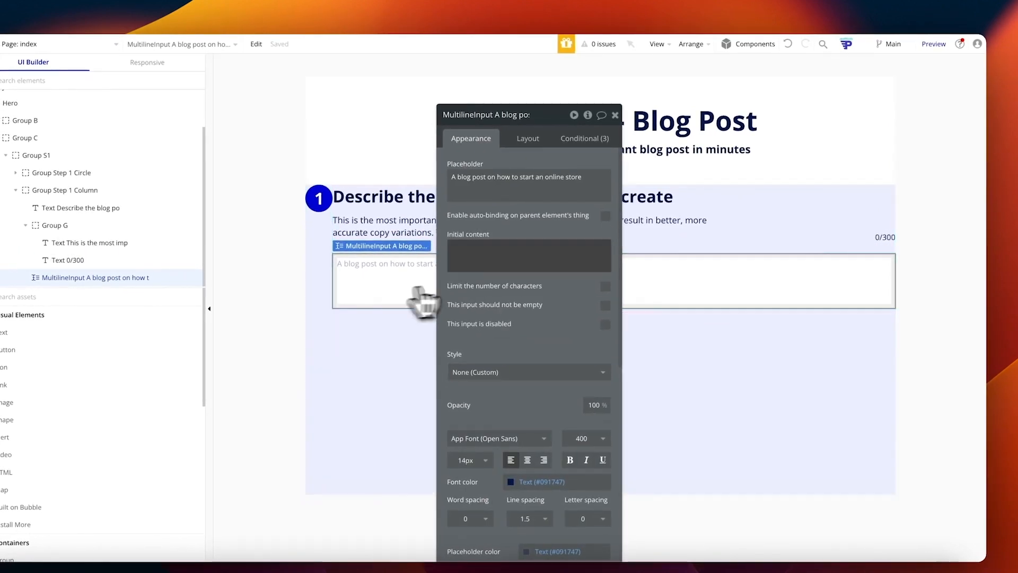
click(885, 237)
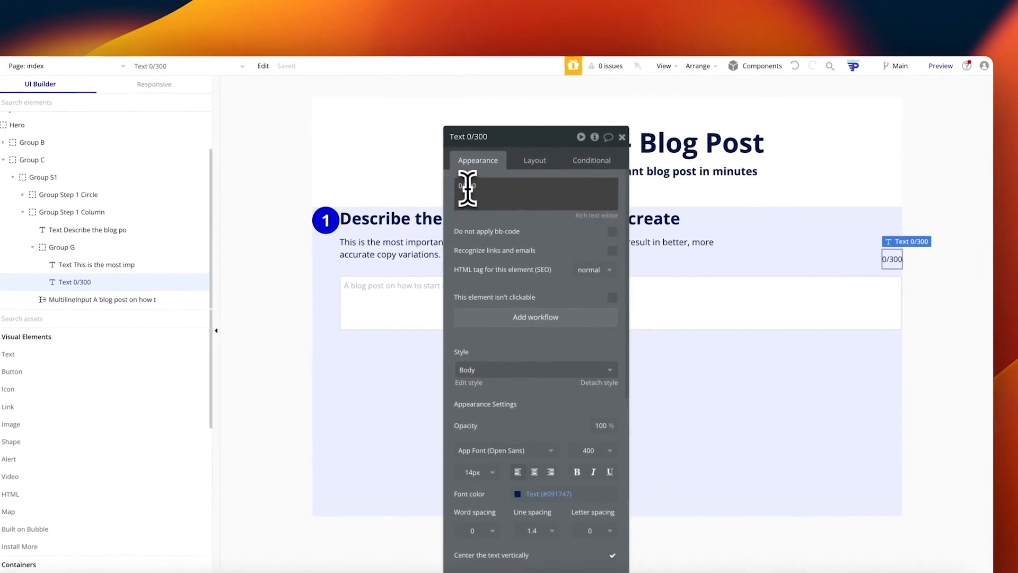
double_click(467, 186)
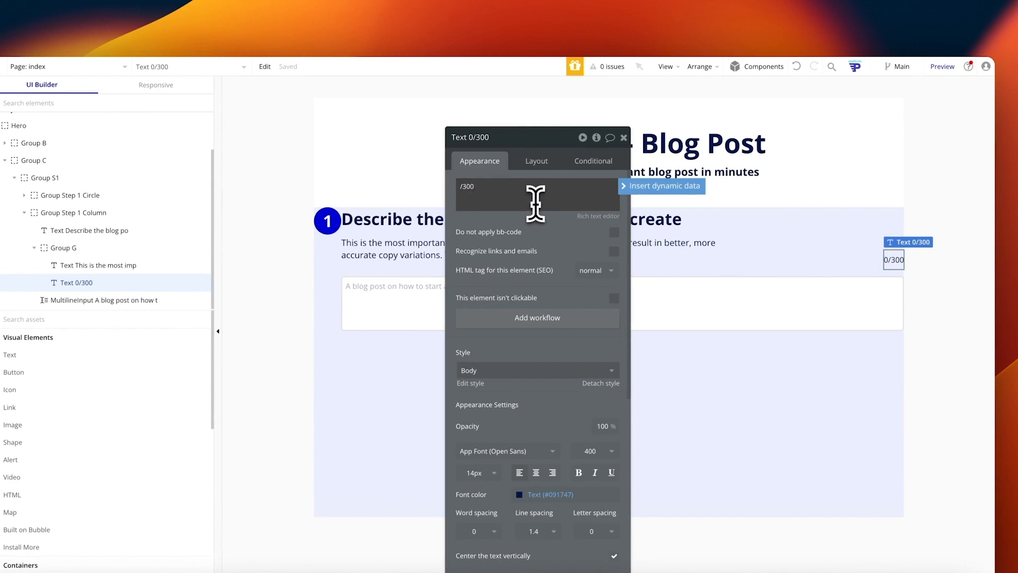
click(634, 185)
text(multi)
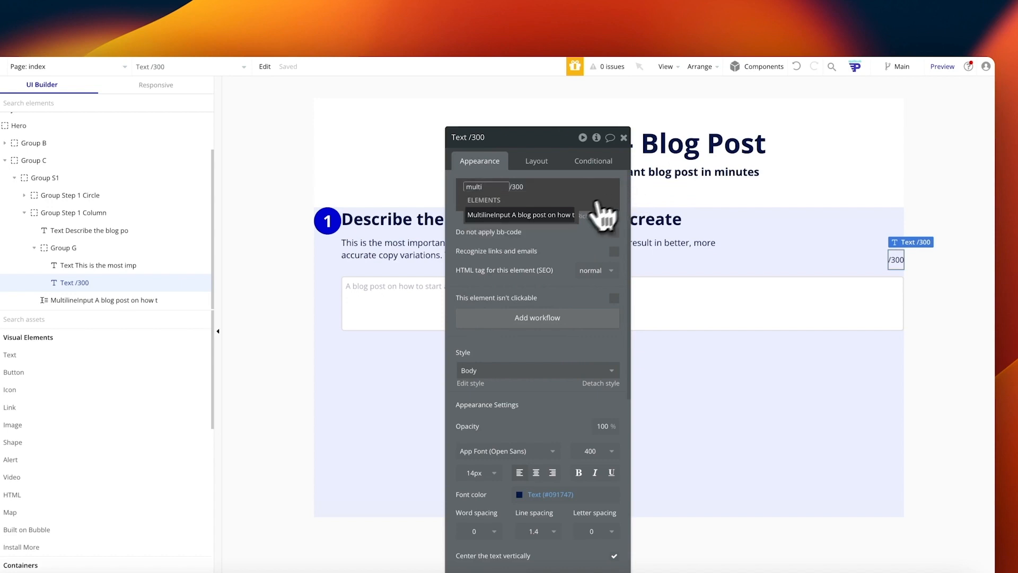
click(537, 219)
Step: Complete the counter expression as value:number of characters and preview the page
click(392, 305)
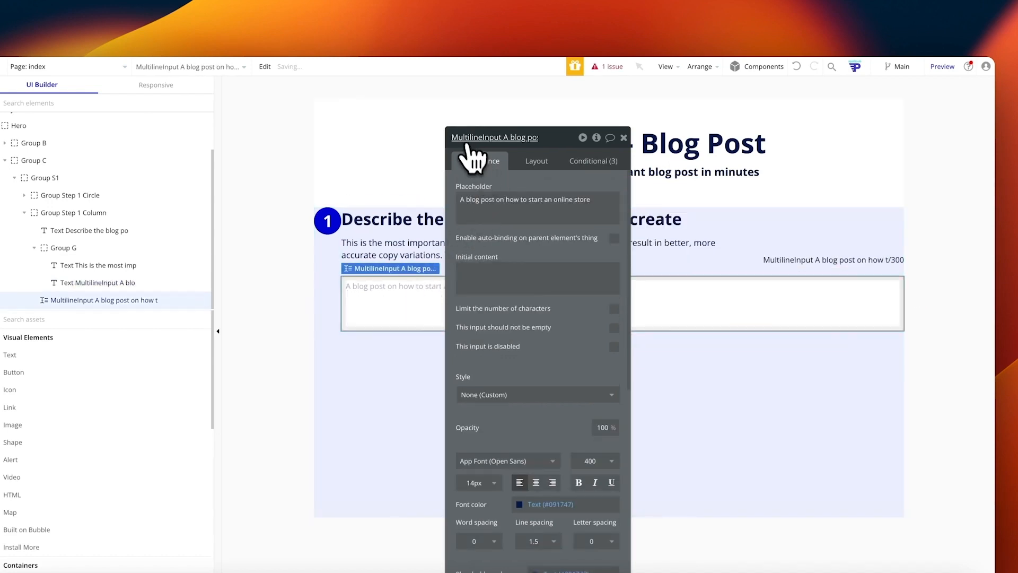
click(814, 259)
click(587, 214)
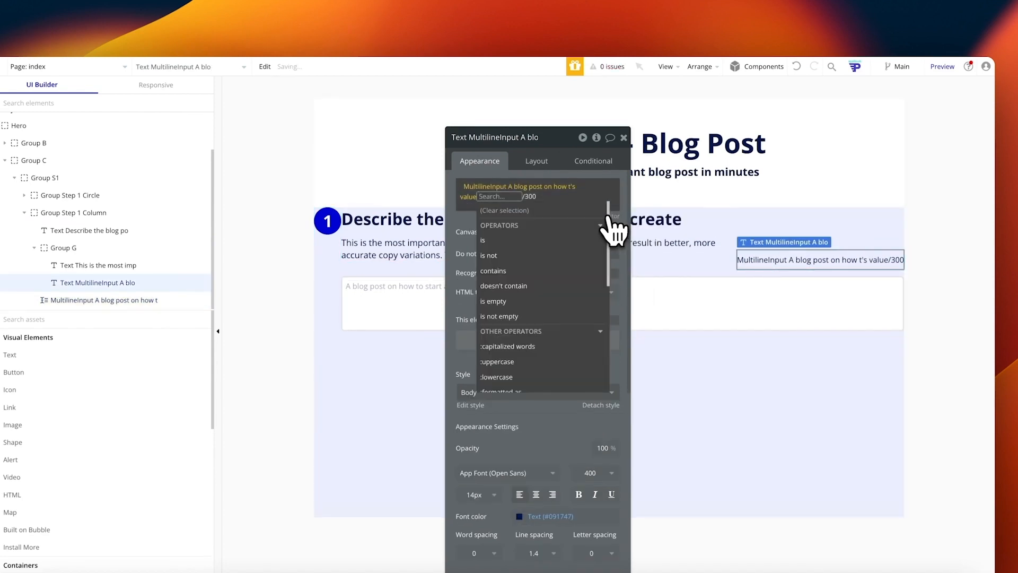
text(cha)
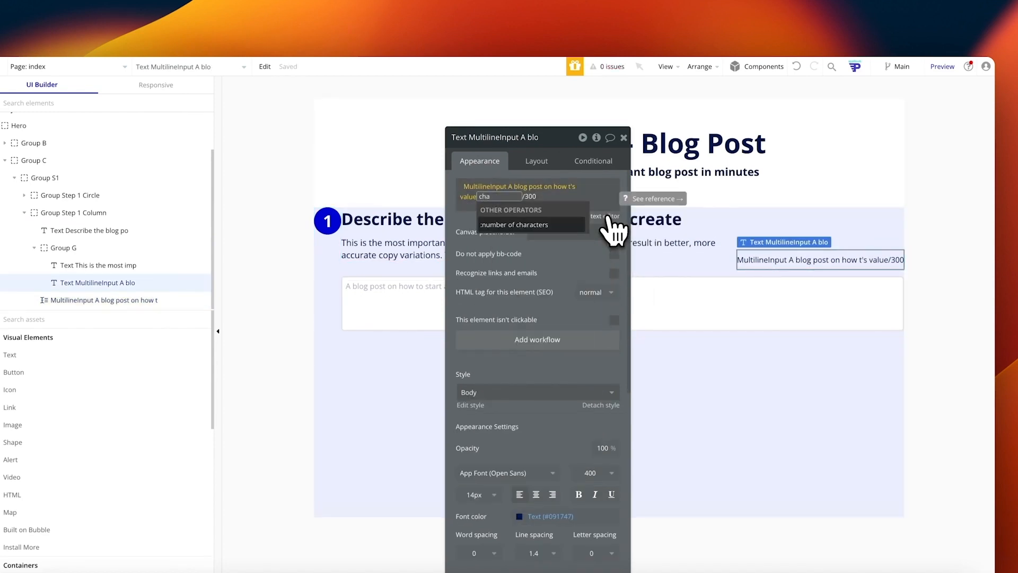
click(520, 226)
click(524, 246)
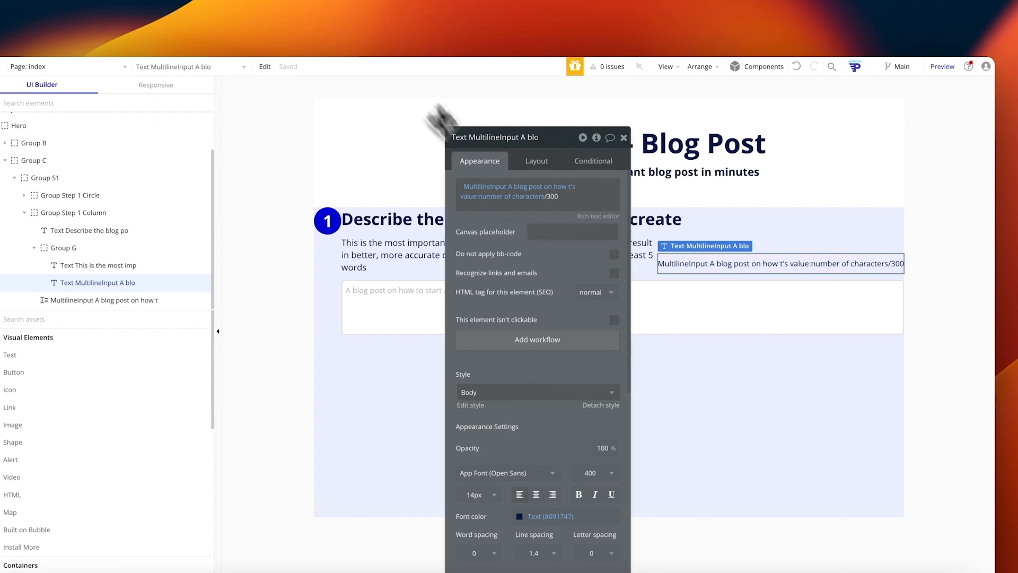
click(942, 66)
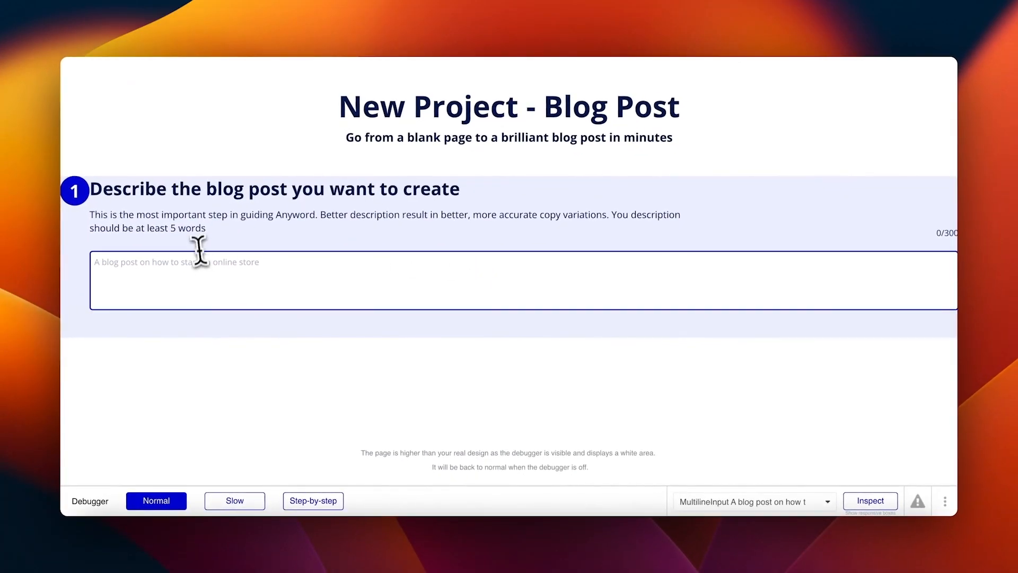
text(asdfds)
click(397, 361)
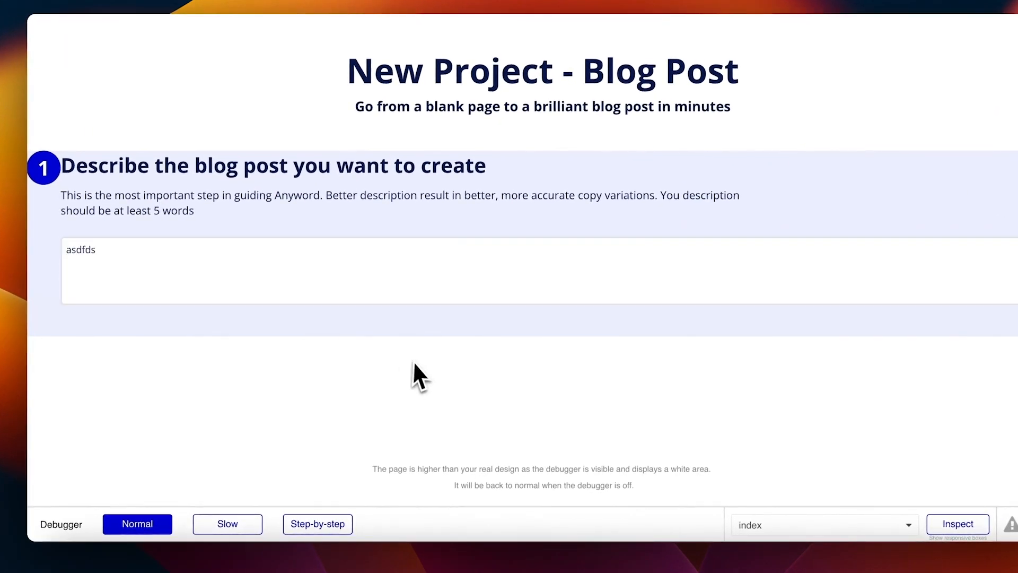
click(388, 275)
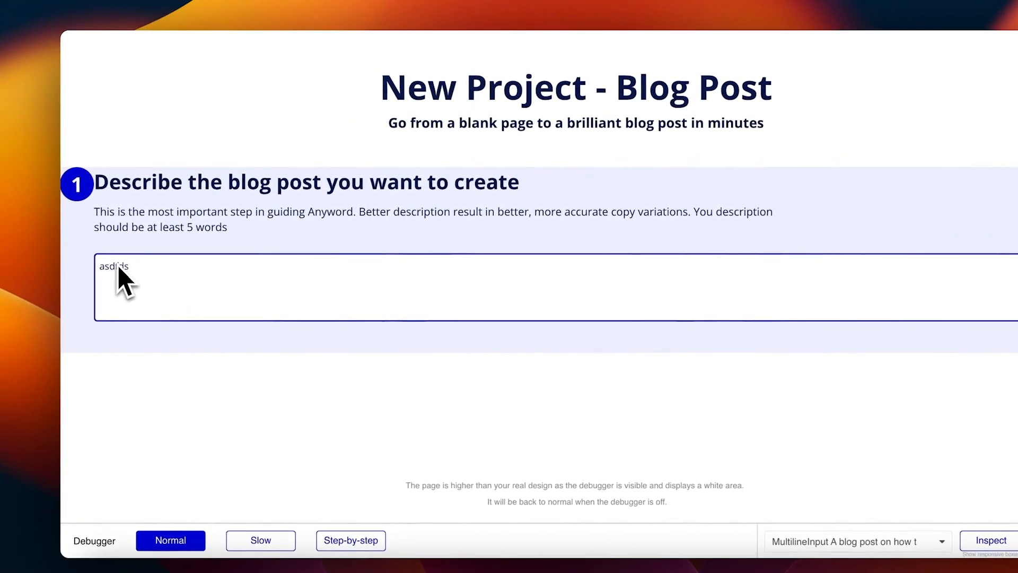
click(206, 329)
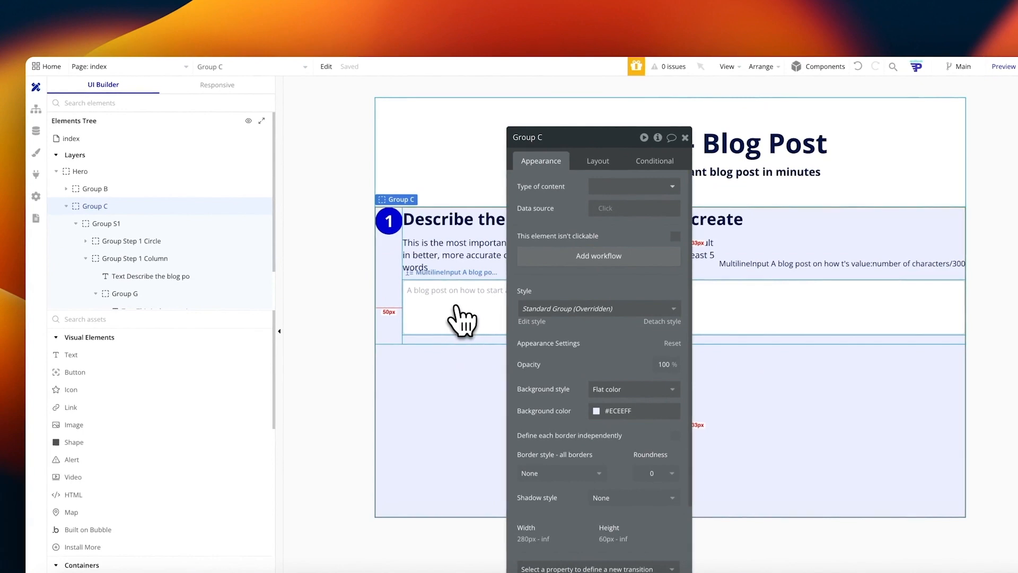
Step: Duplicate the step heading, retitle it 'Topic or industry' and style it Heading 5
click(440, 214)
key(super+v)
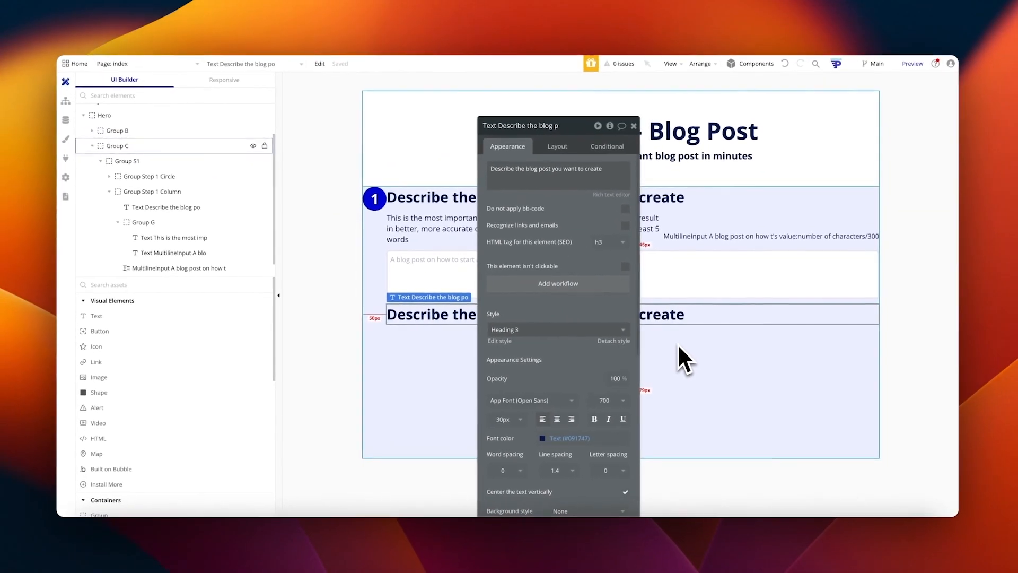
triple_click(544, 176)
text(Topic or)
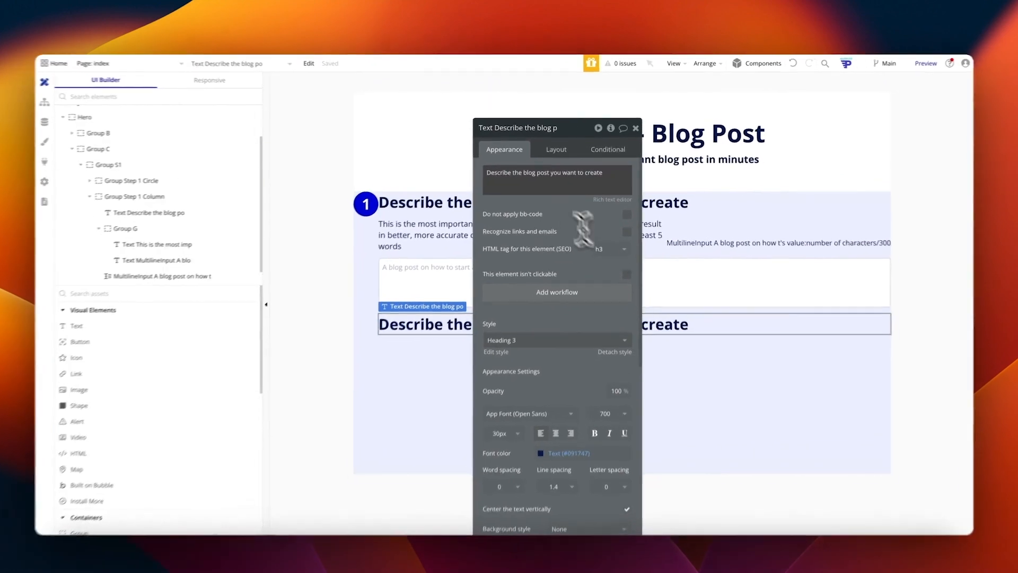
text( industry)
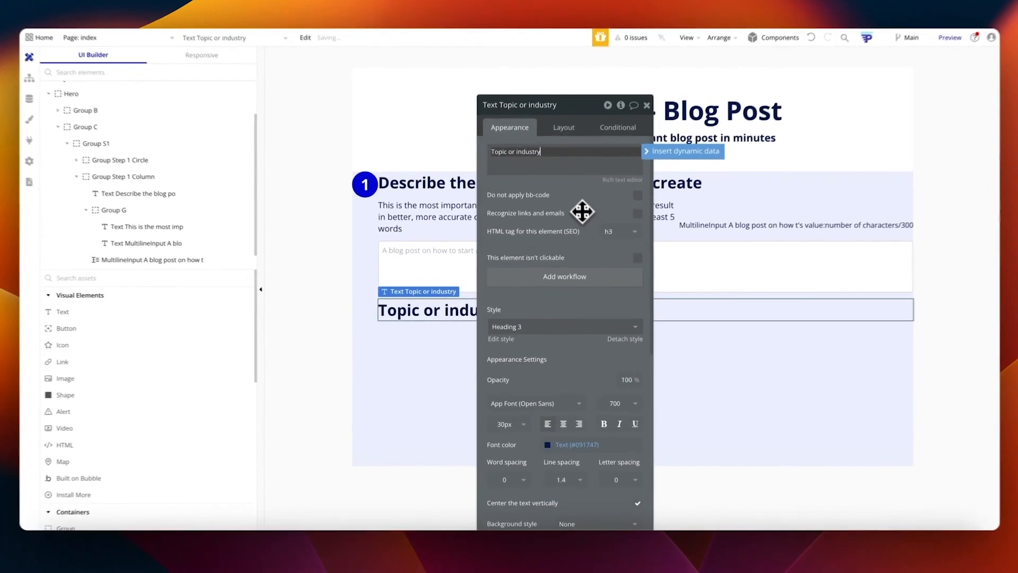
click(530, 329)
click(530, 440)
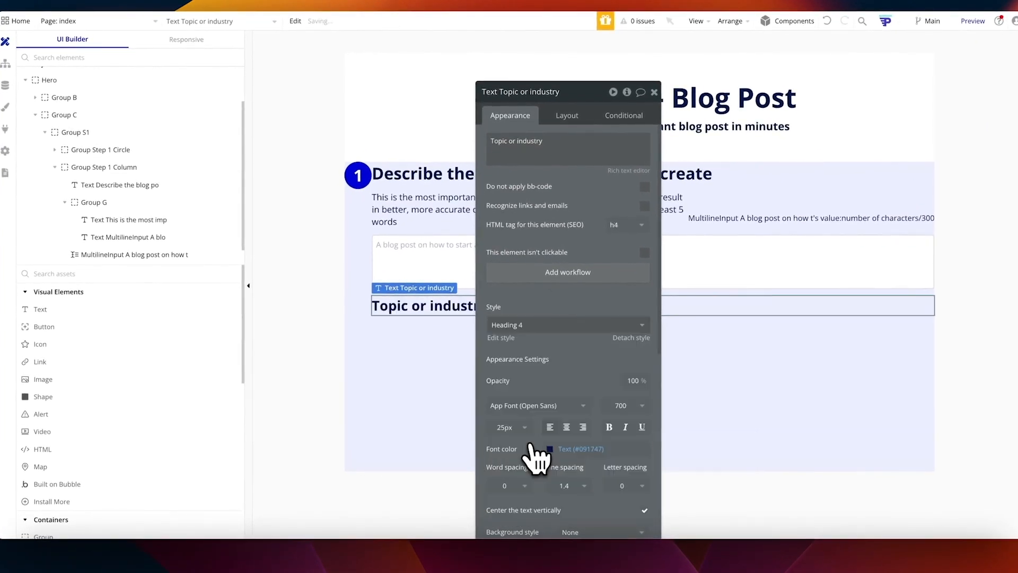
click(546, 325)
click(530, 454)
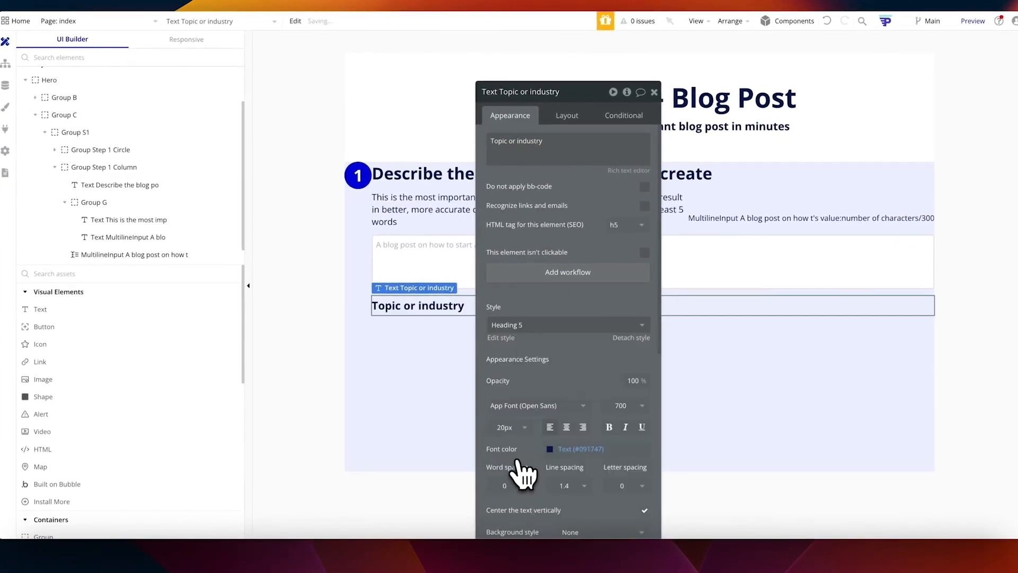
click(435, 345)
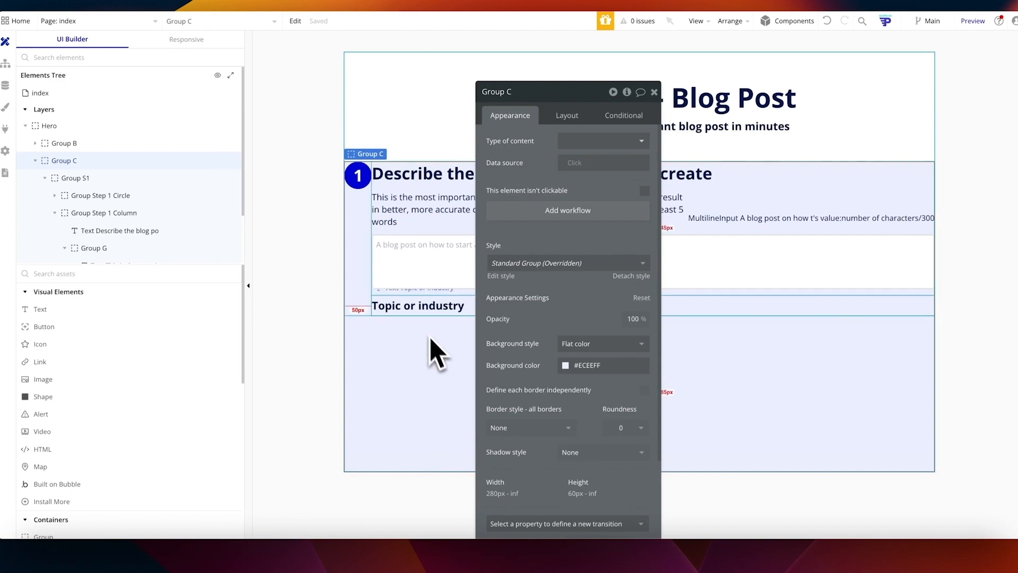
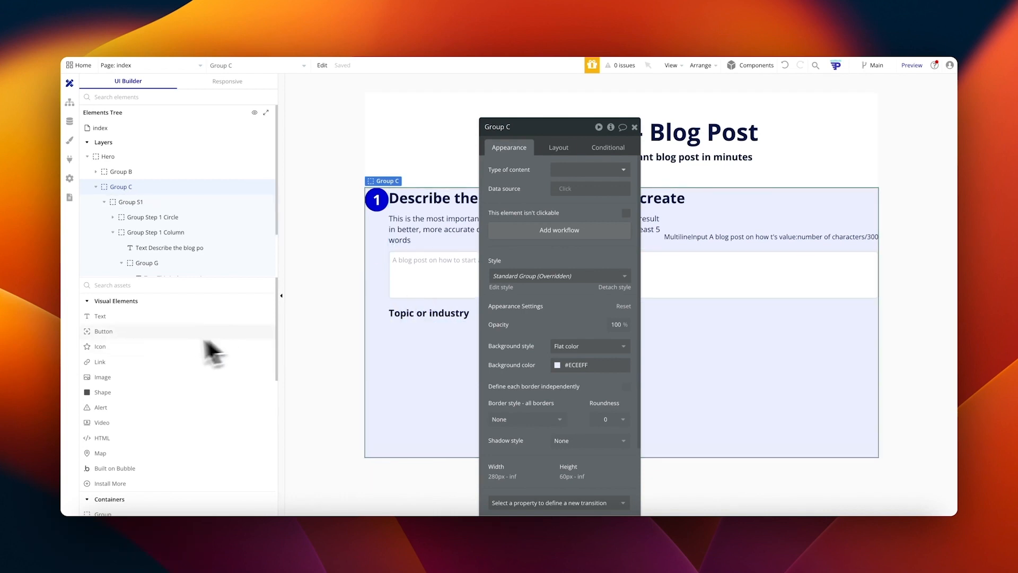
Step: Place a new group under 'Topic or industry' with a flat #FFFFFF background and roundness 5
scroll(148, 329, down, 1)
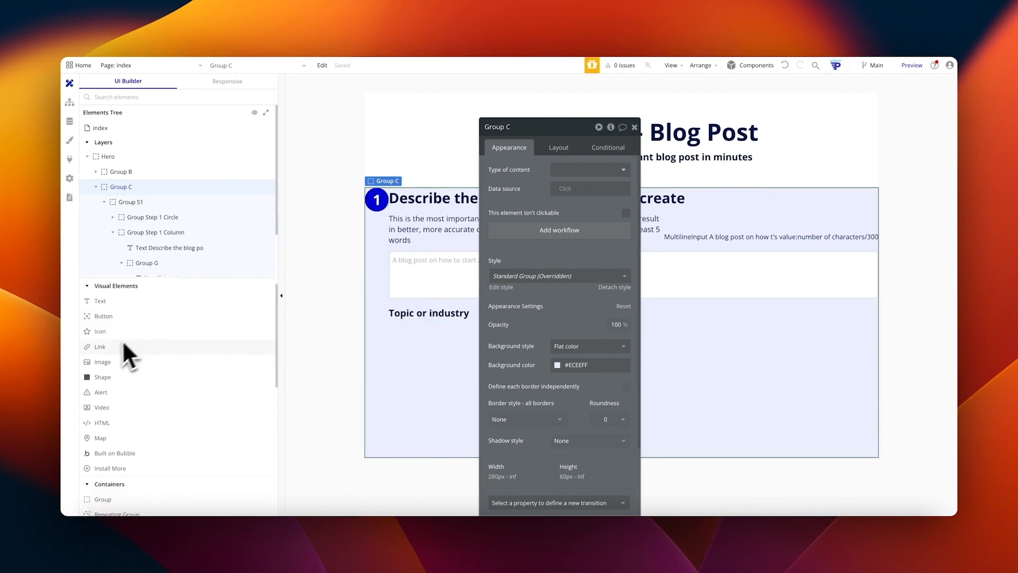
scroll(116, 339, down, 4)
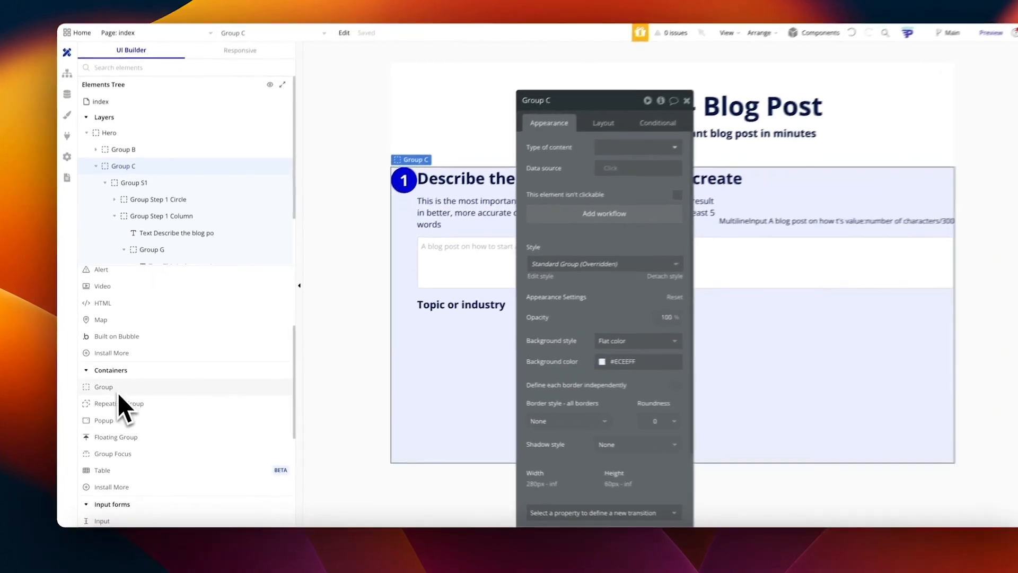
drag(112, 387, 499, 313)
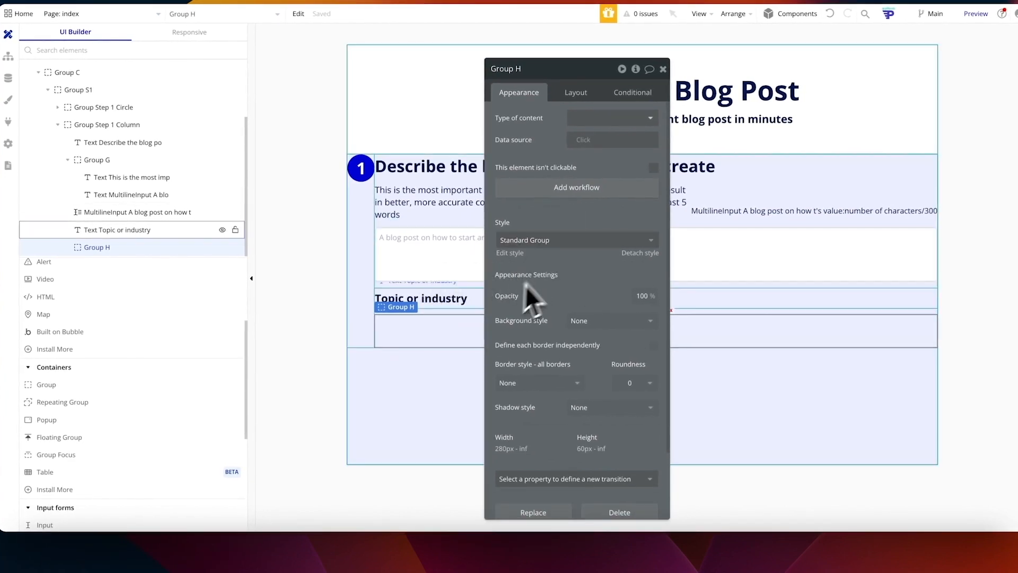
click(605, 320)
click(591, 362)
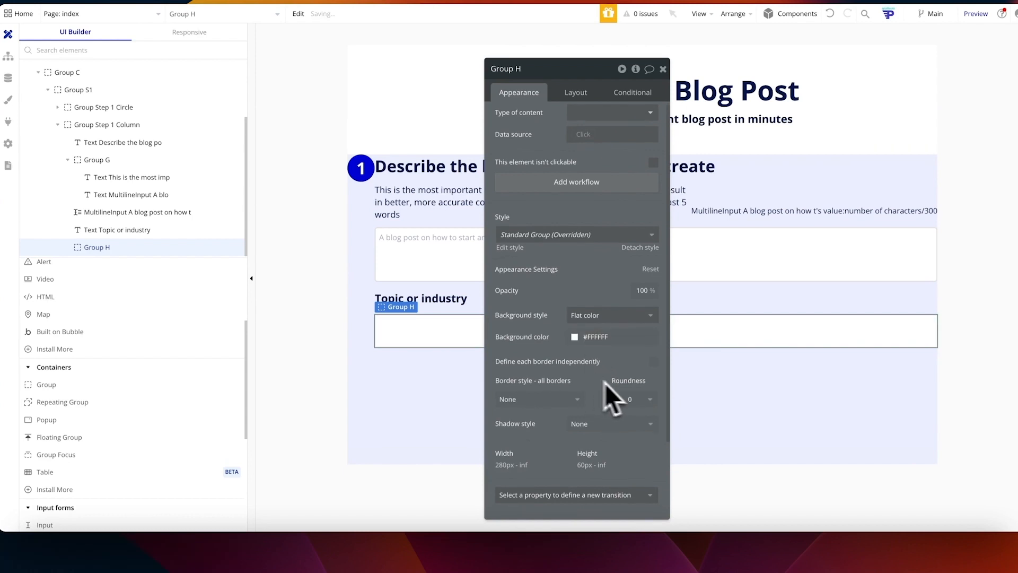
click(642, 402)
click(635, 479)
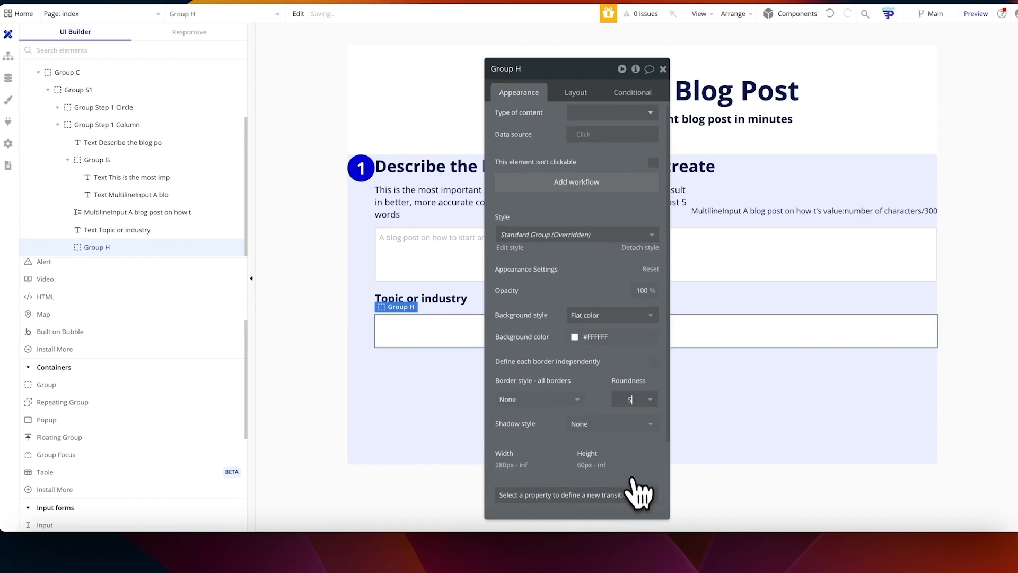
Step: Give the new group a solid 2px #E9E9E9 border
scroll(597, 396, down, 1)
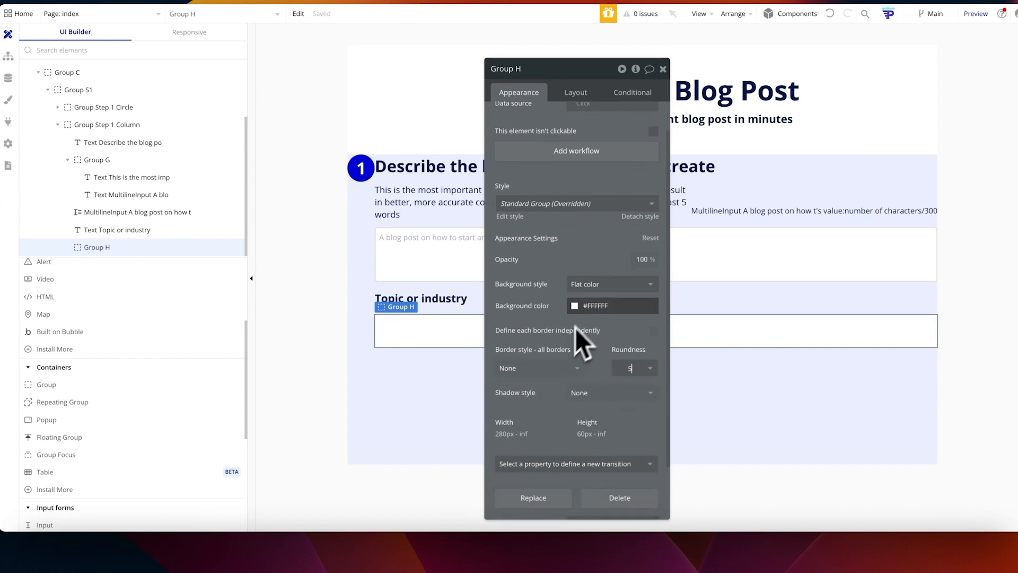
click(559, 369)
click(607, 381)
click(567, 370)
click(544, 419)
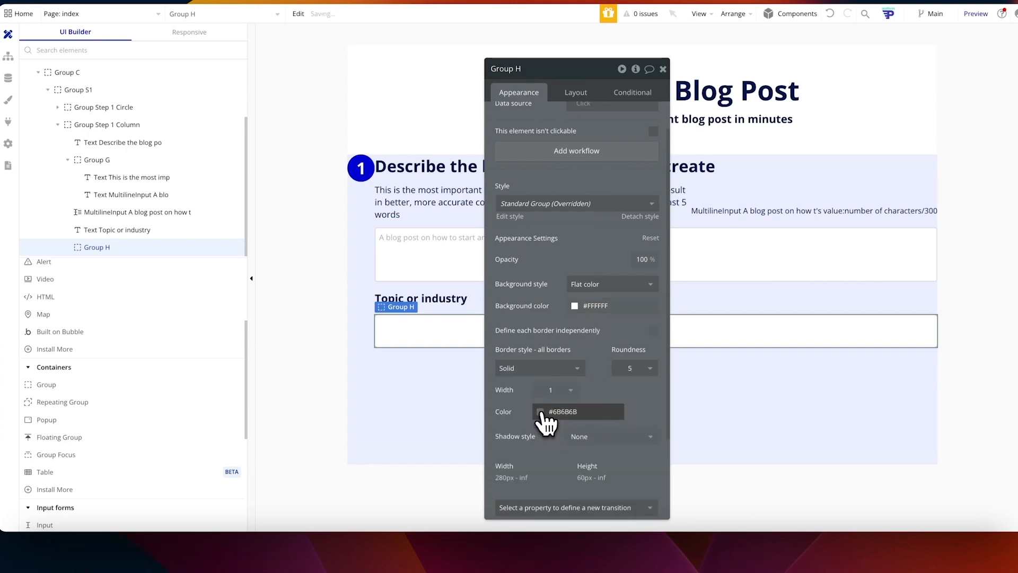
click(541, 414)
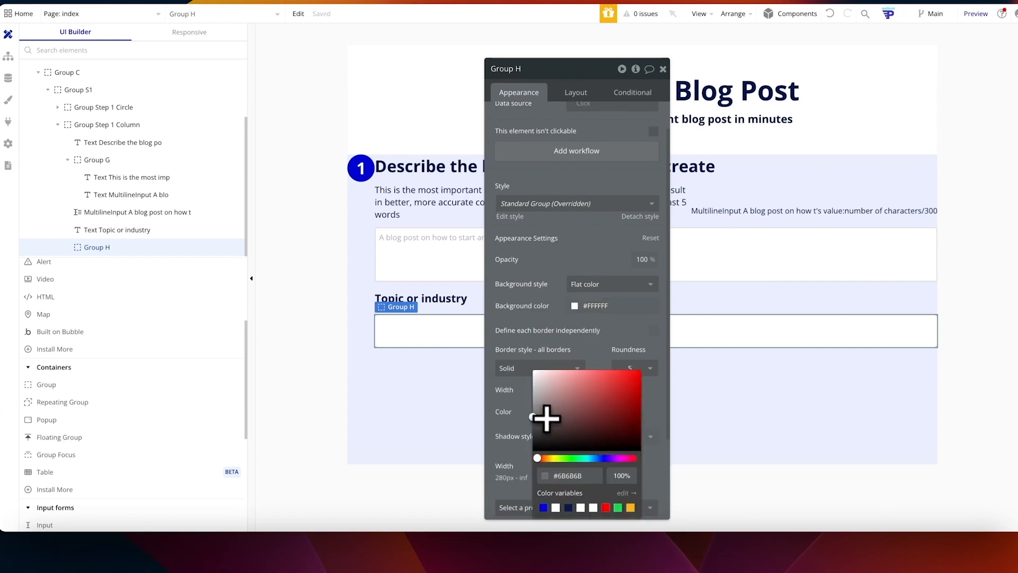
click(513, 411)
click(466, 381)
click(419, 342)
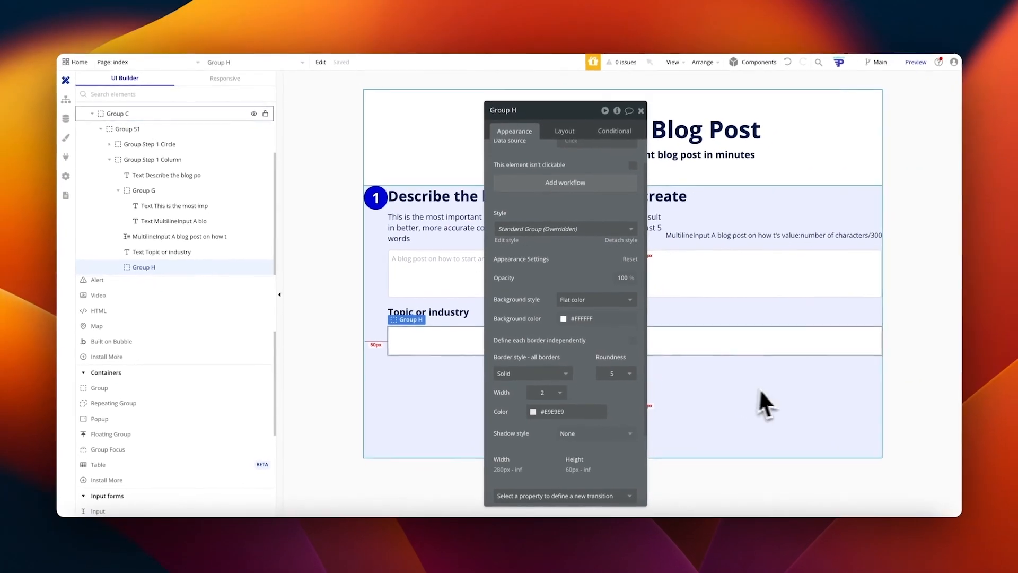
scroll(155, 315, up, 3)
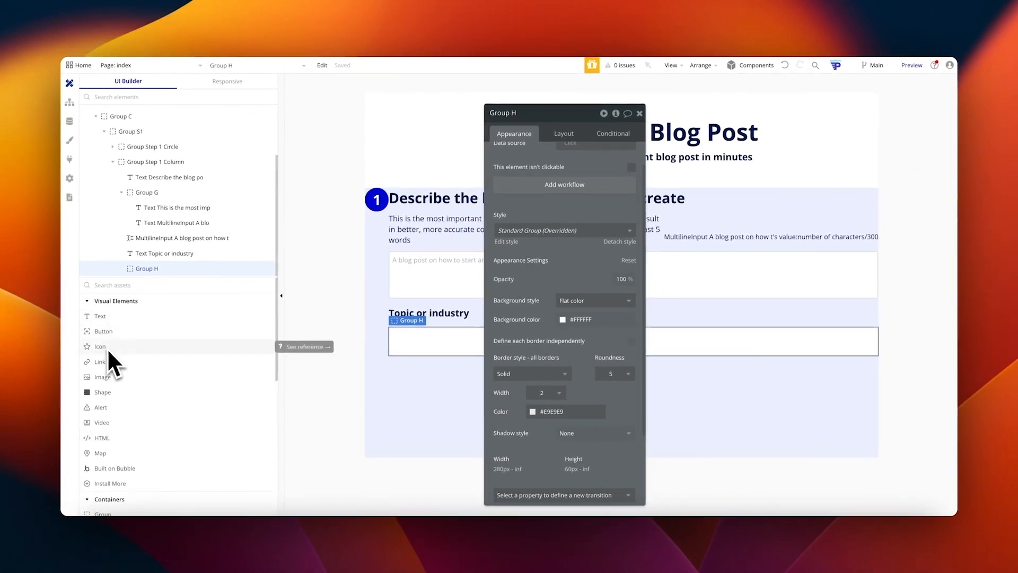
scroll(106, 345, down, 1)
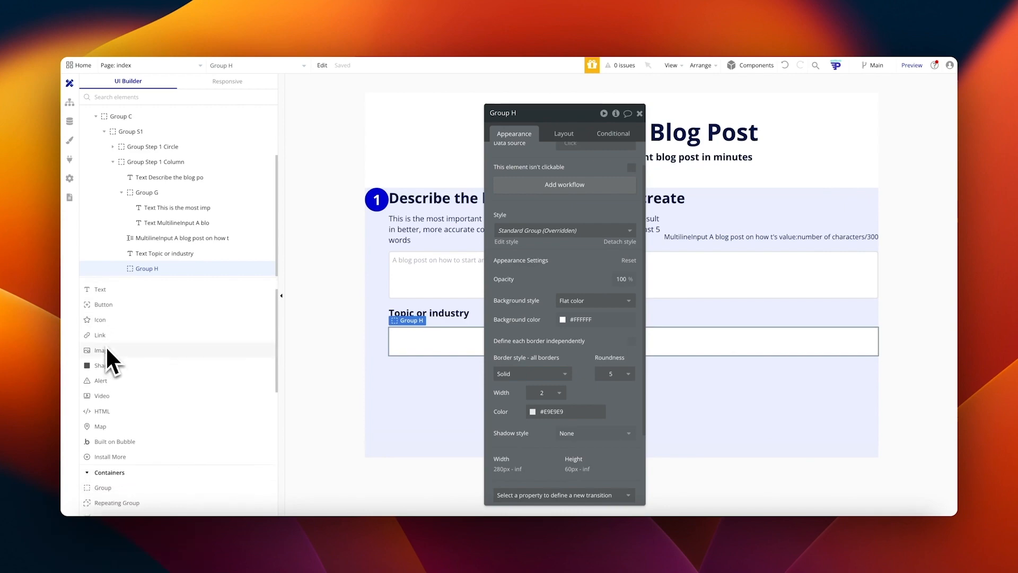
Step: Place an Icon element inside the white box
drag(106, 345, 424, 364)
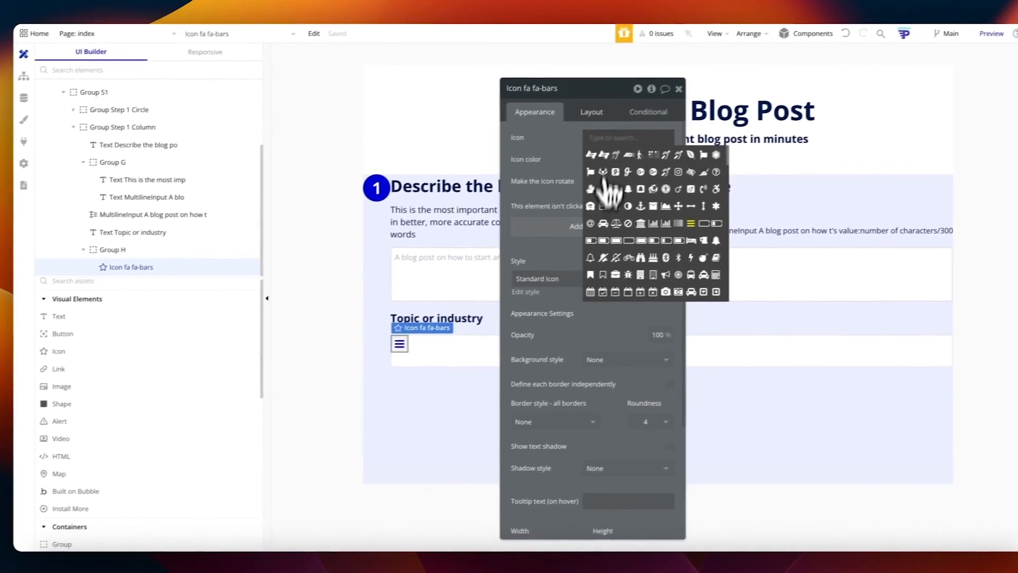
click(631, 104)
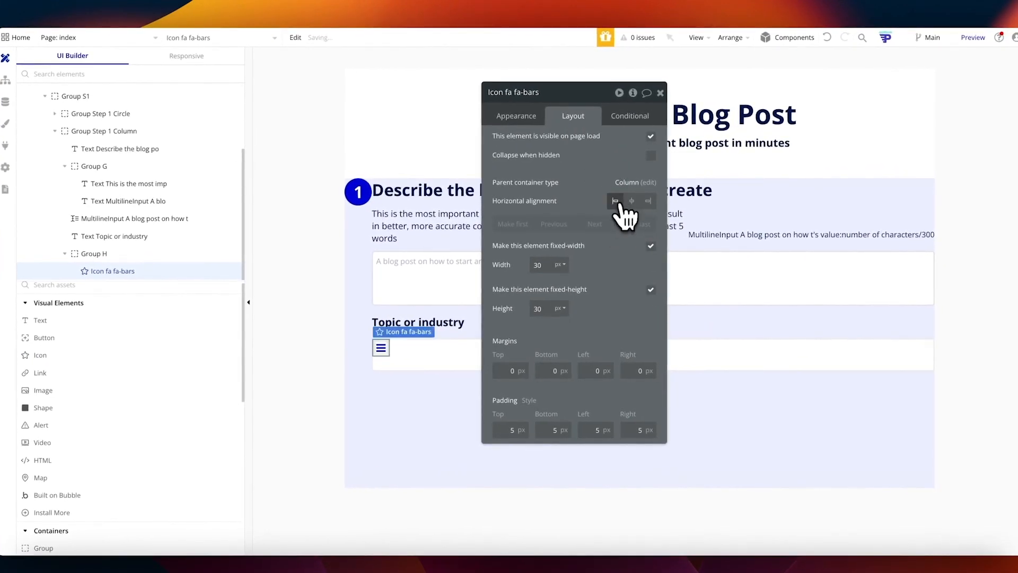
click(450, 352)
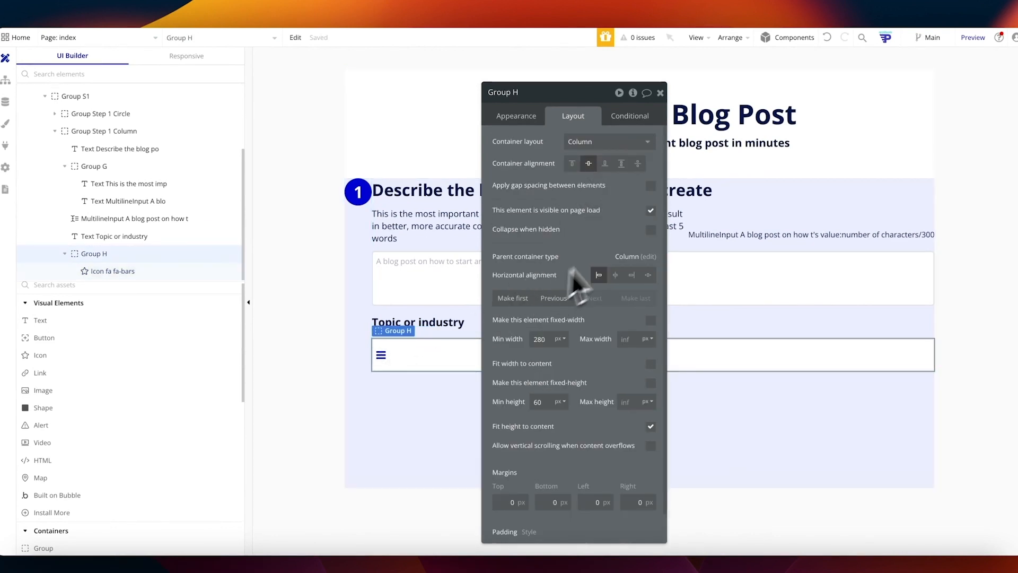
scroll(602, 371, down, 1)
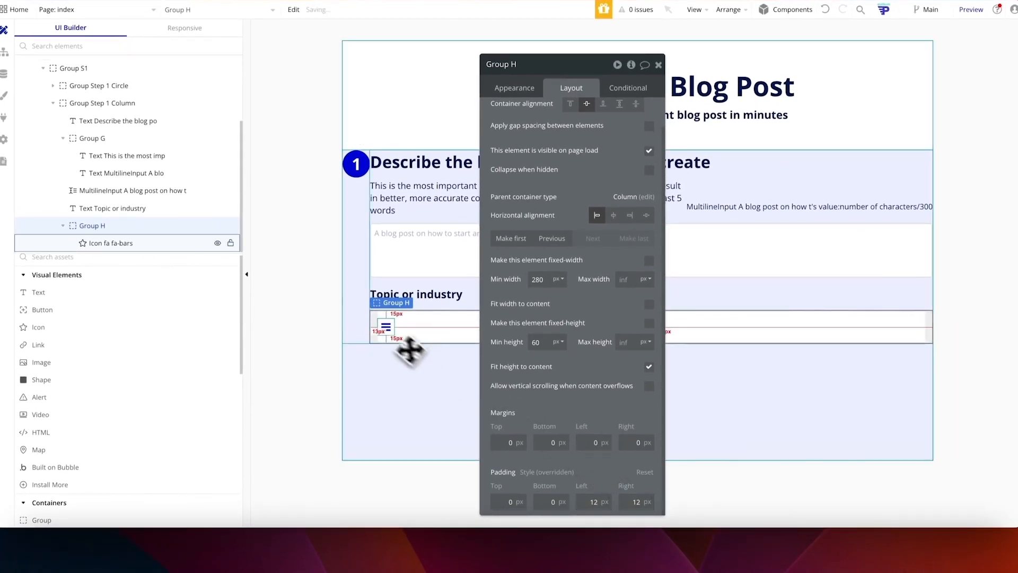
click(386, 326)
Step: Make the icon a grey fa-search magnifier and give the box 12px side padding
click(521, 97)
click(635, 150)
text(searc)
click(607, 167)
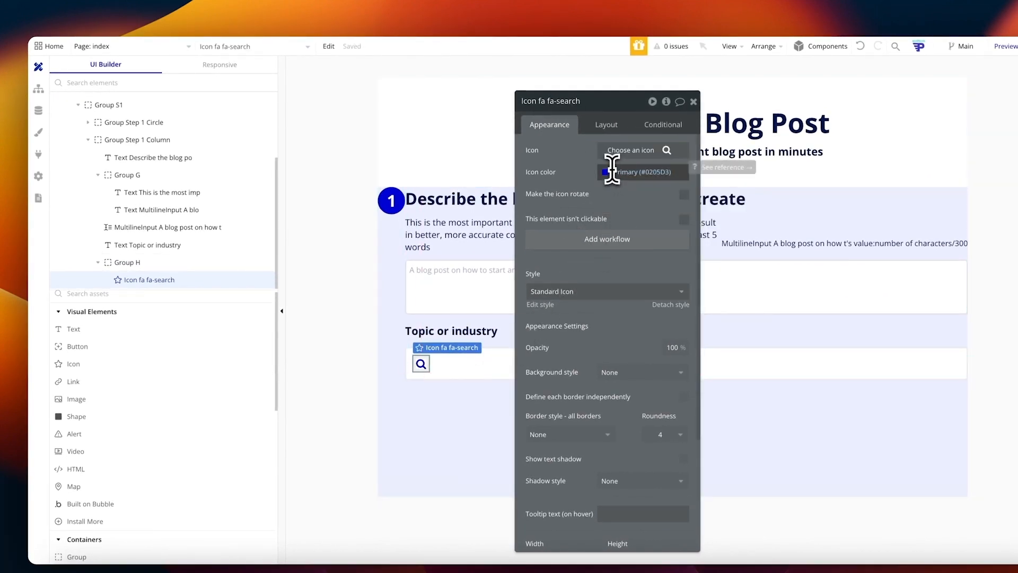
click(613, 168)
click(601, 229)
click(479, 368)
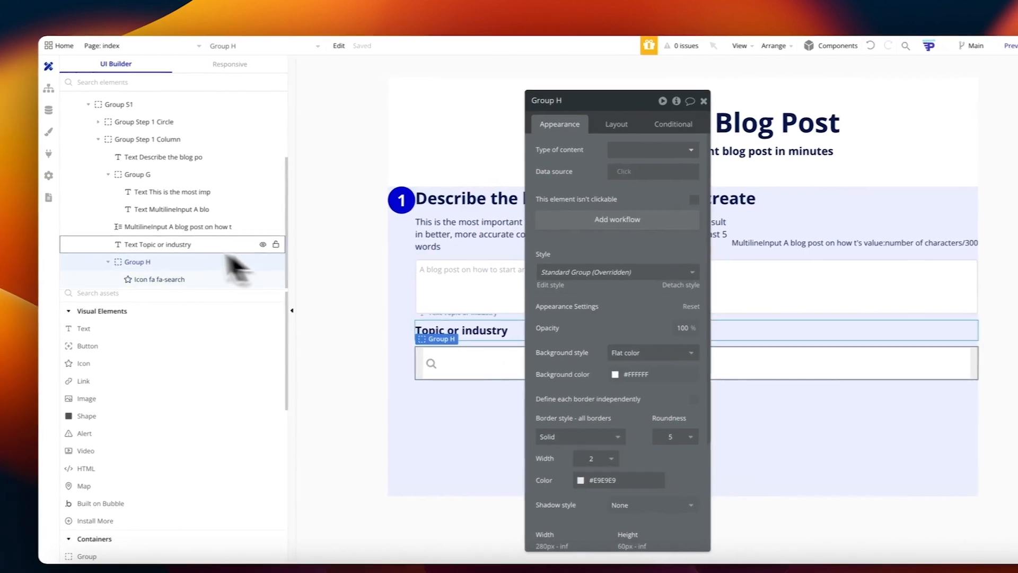
scroll(114, 371, down, 3)
scroll(136, 355, down, 4)
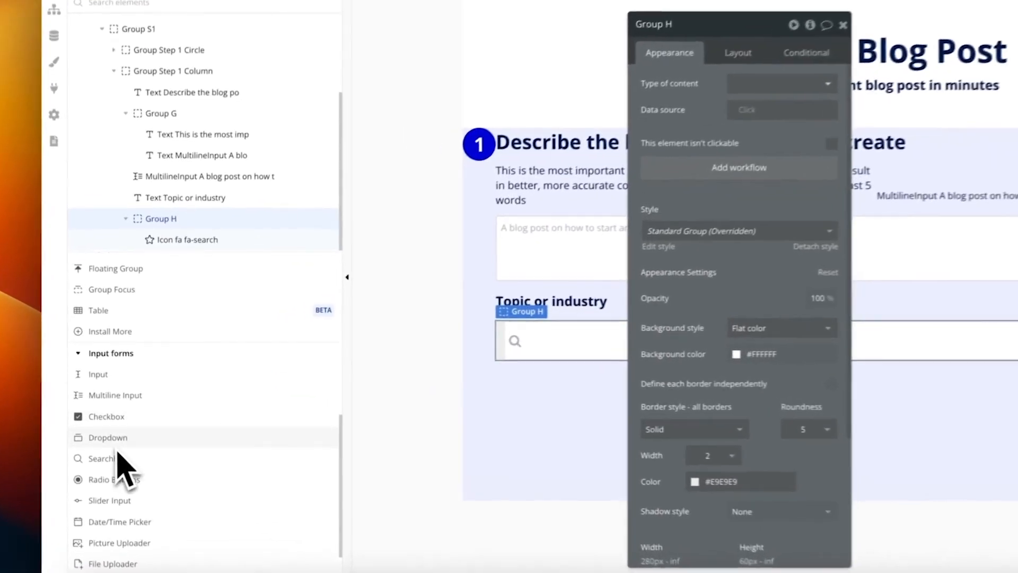
Step: Add a Dropdown into the white box and set the box's container layout to Row
drag(108, 432, 526, 370)
drag(584, 351, 614, 350)
click(517, 346)
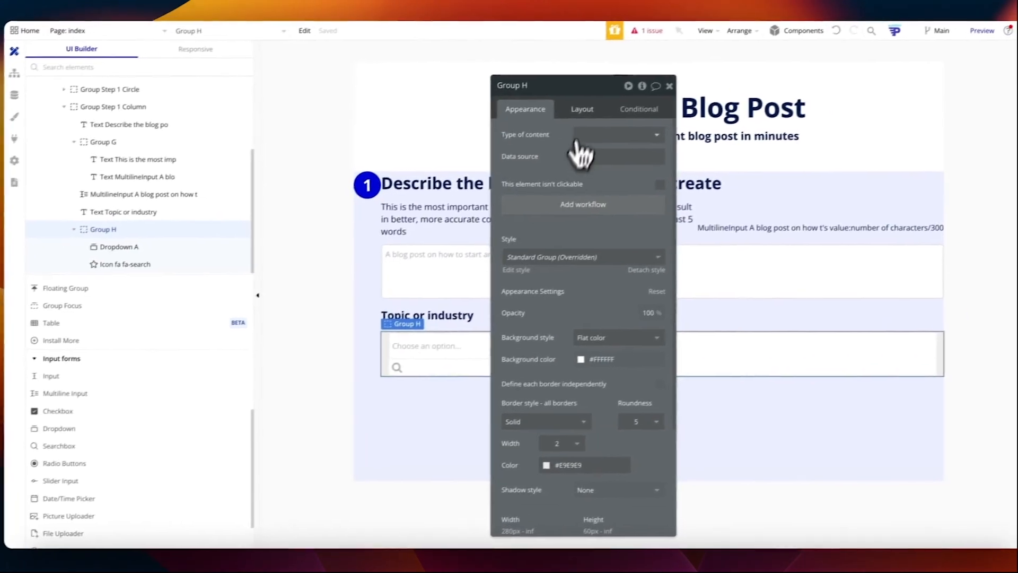
click(634, 98)
click(641, 123)
click(641, 190)
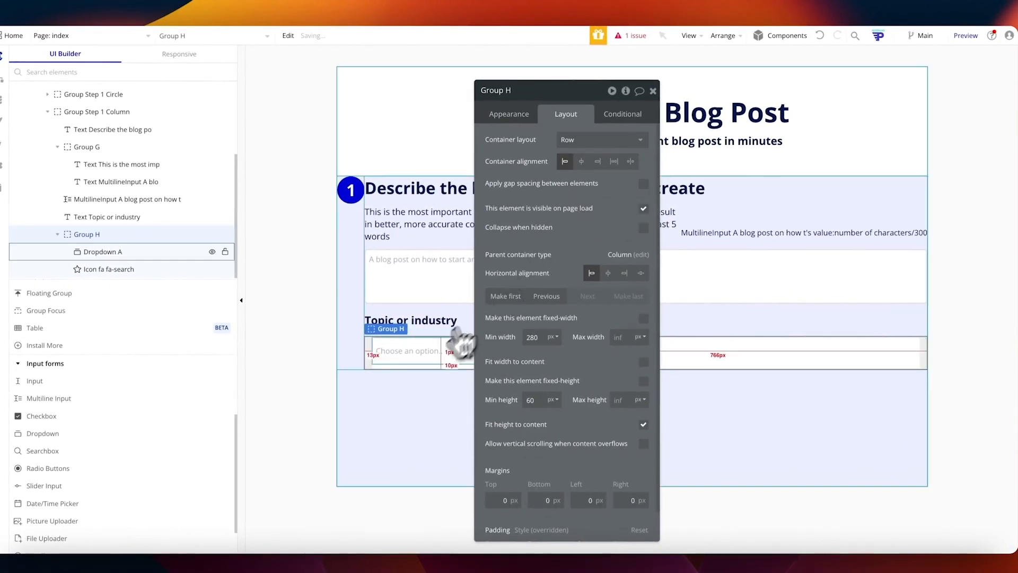
Step: Move the dropdown after the search icon, enable gap spacing, and let the dropdown stretch
click(457, 347)
click(587, 221)
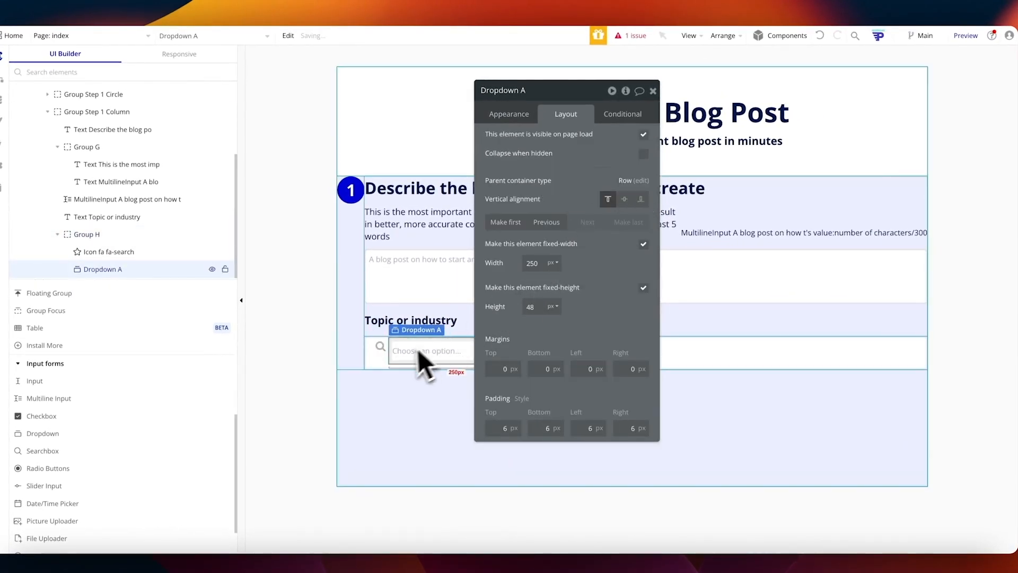
click(382, 348)
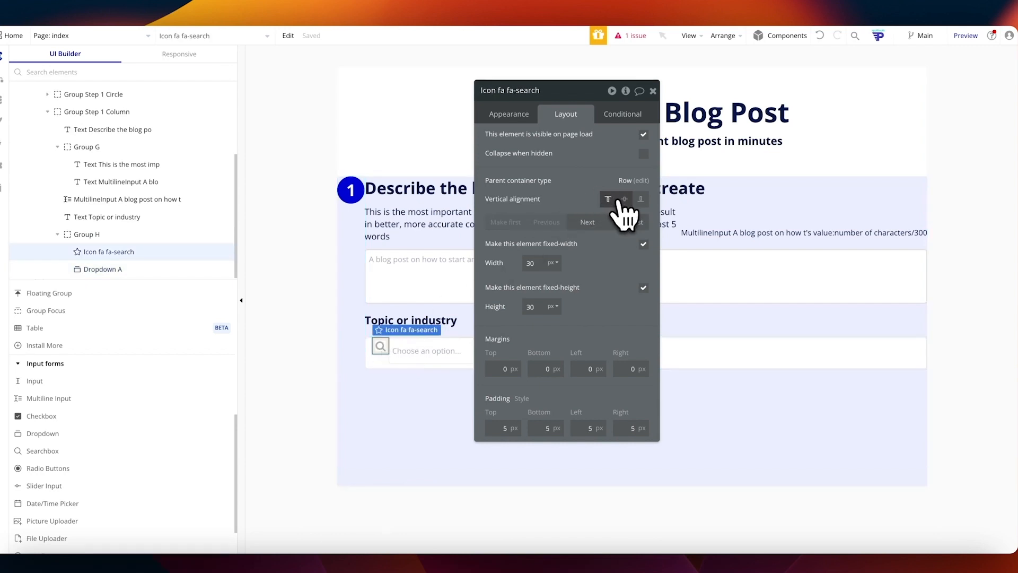
click(400, 367)
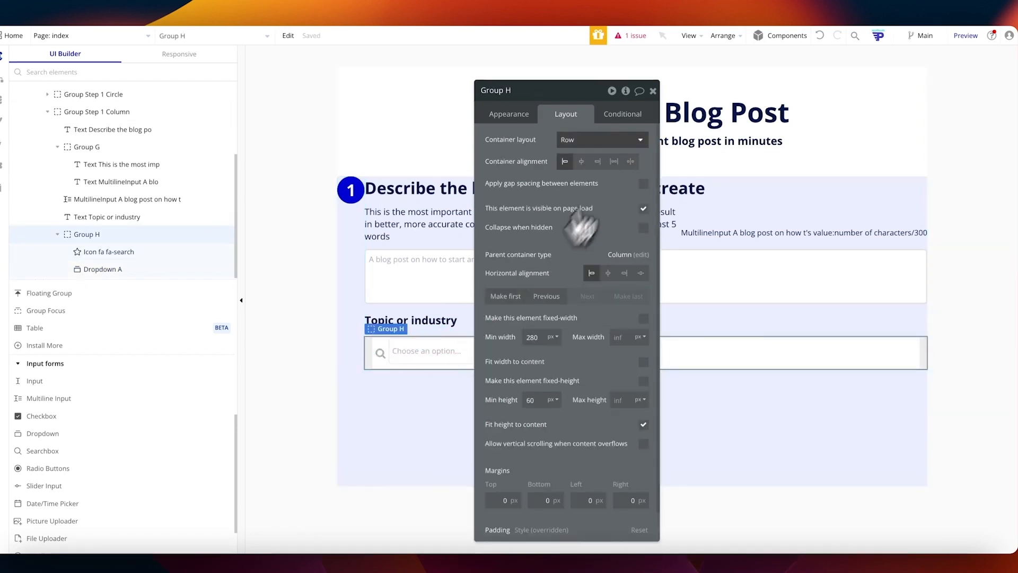
click(643, 184)
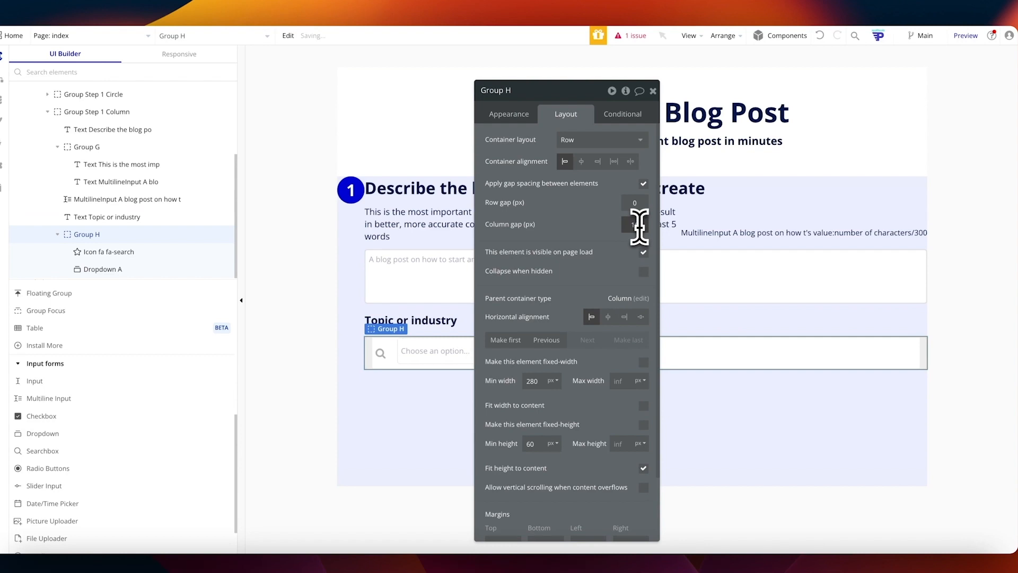
click(435, 350)
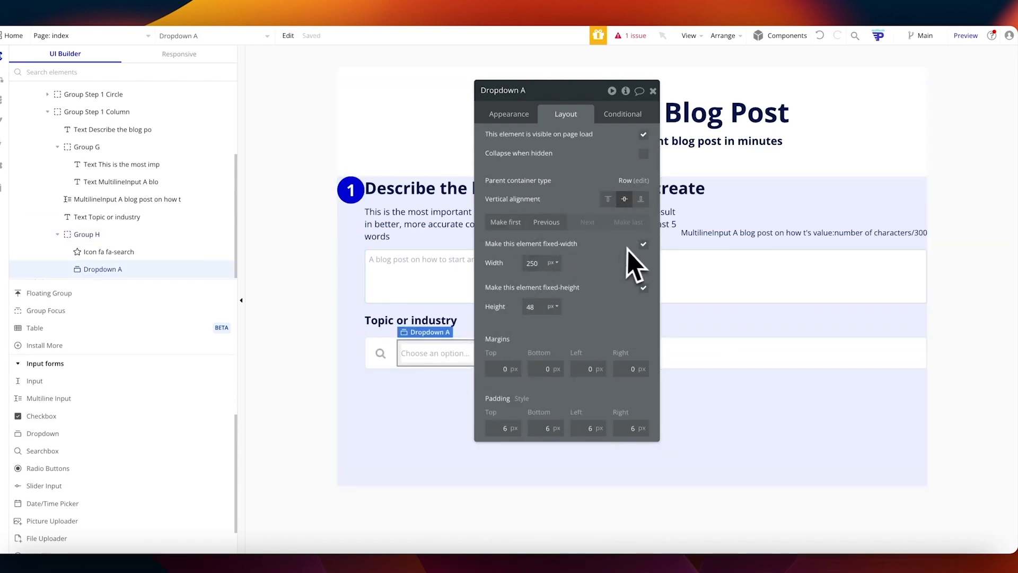
click(643, 244)
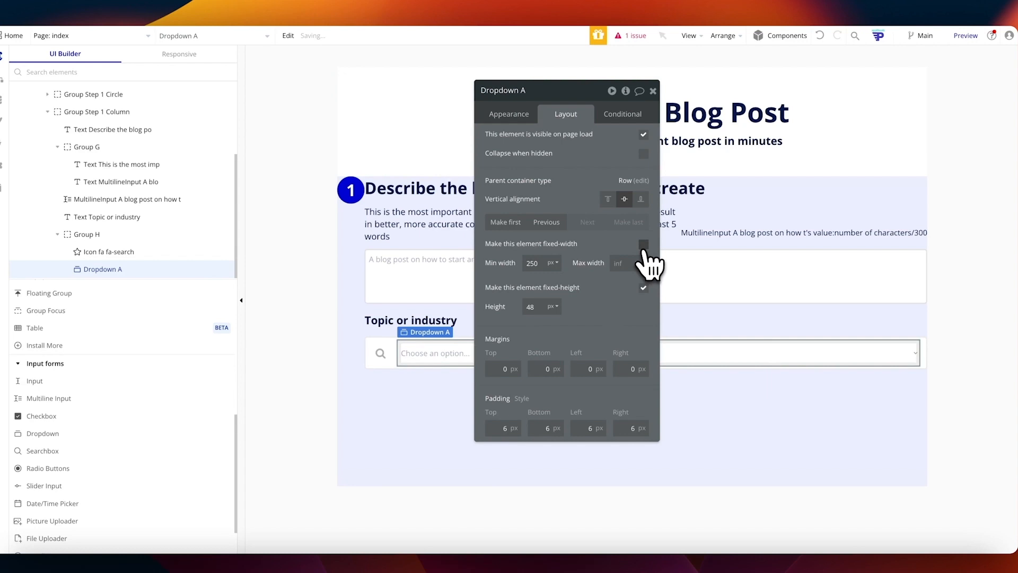
Step: Detach the dropdown from its shared style and set its border style to None
click(510, 118)
scroll(545, 304, down, 2)
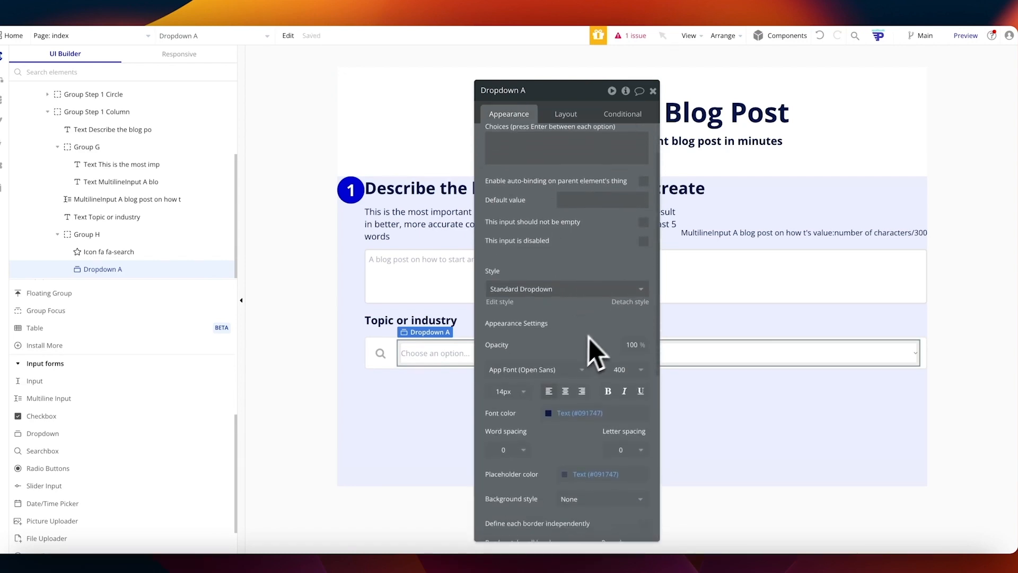
click(623, 318)
scroll(581, 327, down, 4)
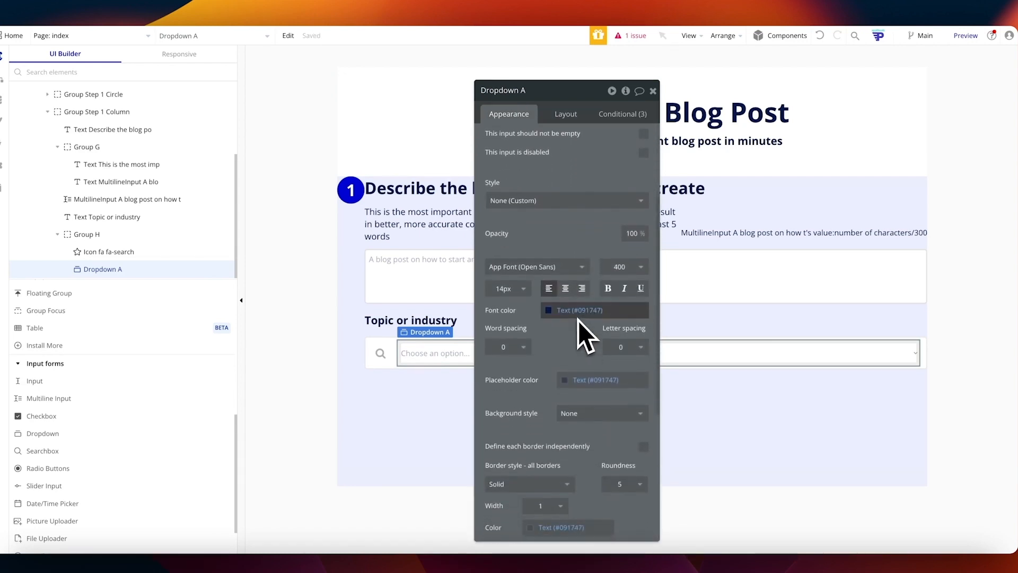
scroll(580, 327, down, 2)
click(533, 418)
click(535, 452)
click(407, 412)
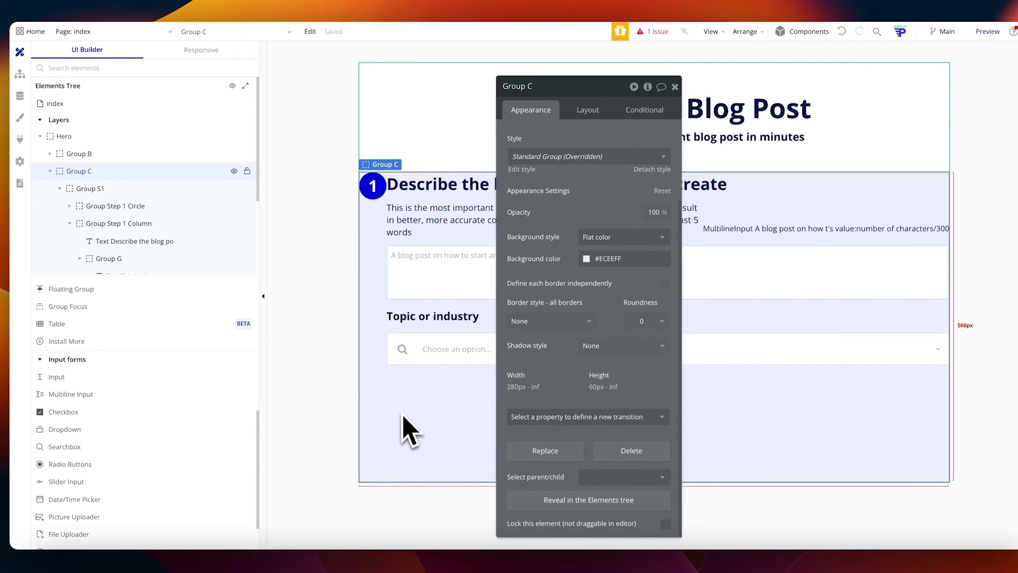
Step: Set the dropdown placeholder to 'Select your industry...' with static choices Technology, Health and Finance
click(451, 366)
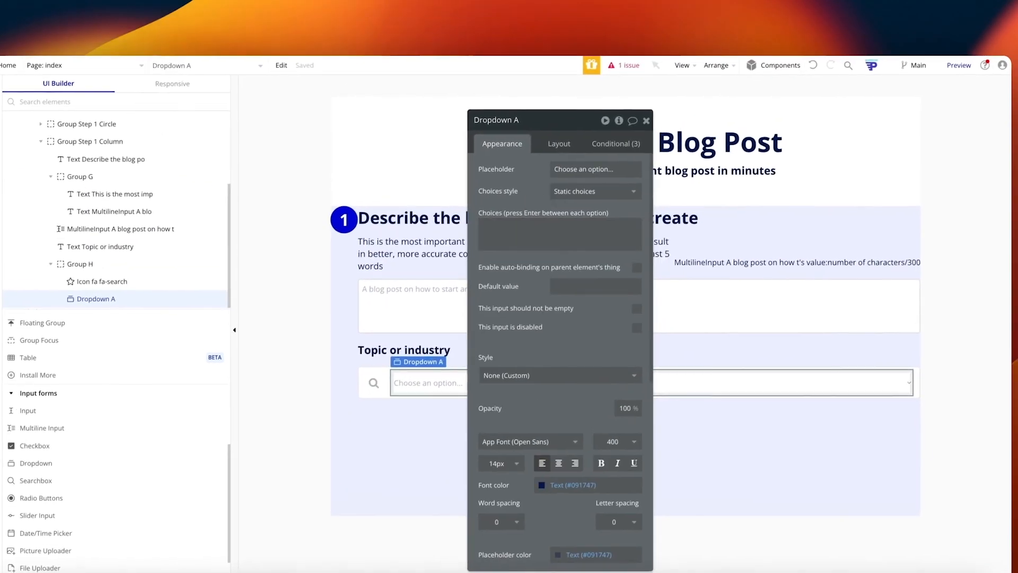
triple_click(582, 175)
text(Select)
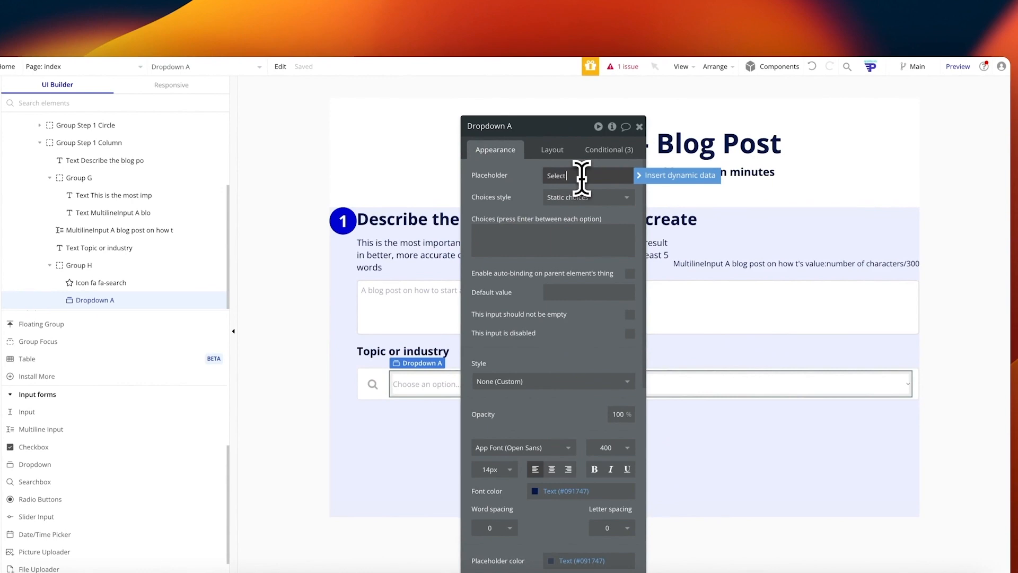
text( you)
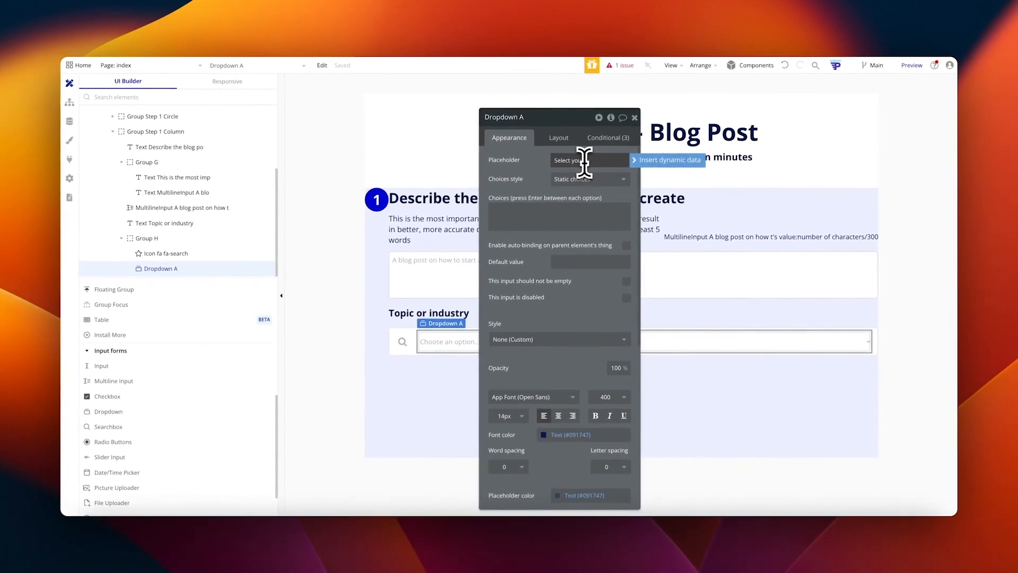
text(r industry...)
click(523, 215)
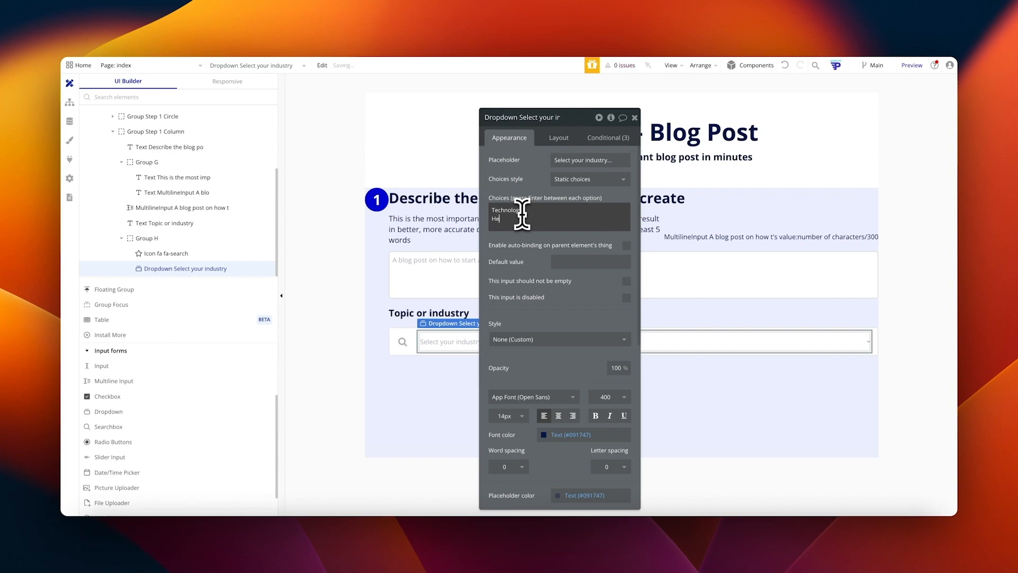
key(Return)
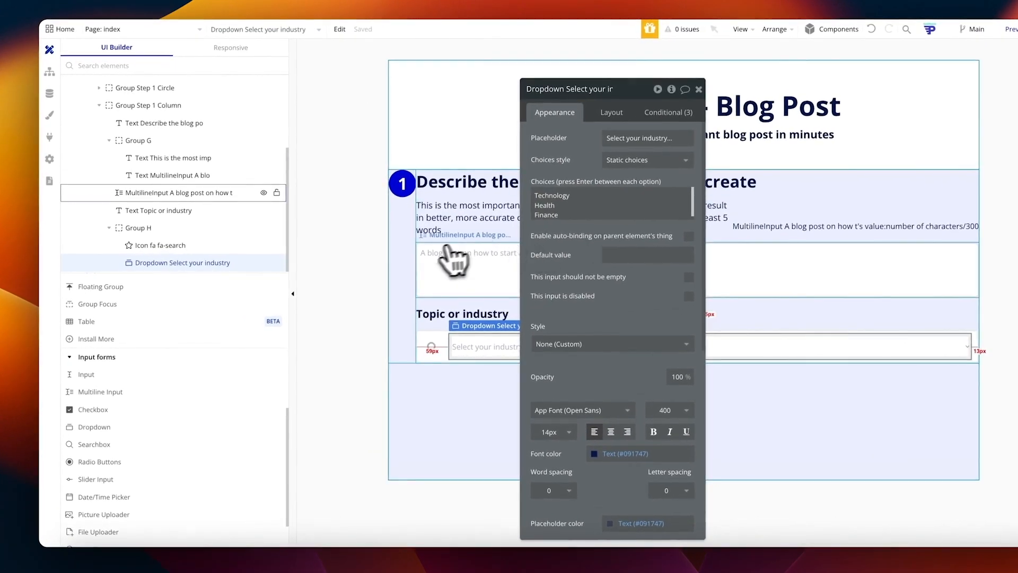
click(418, 335)
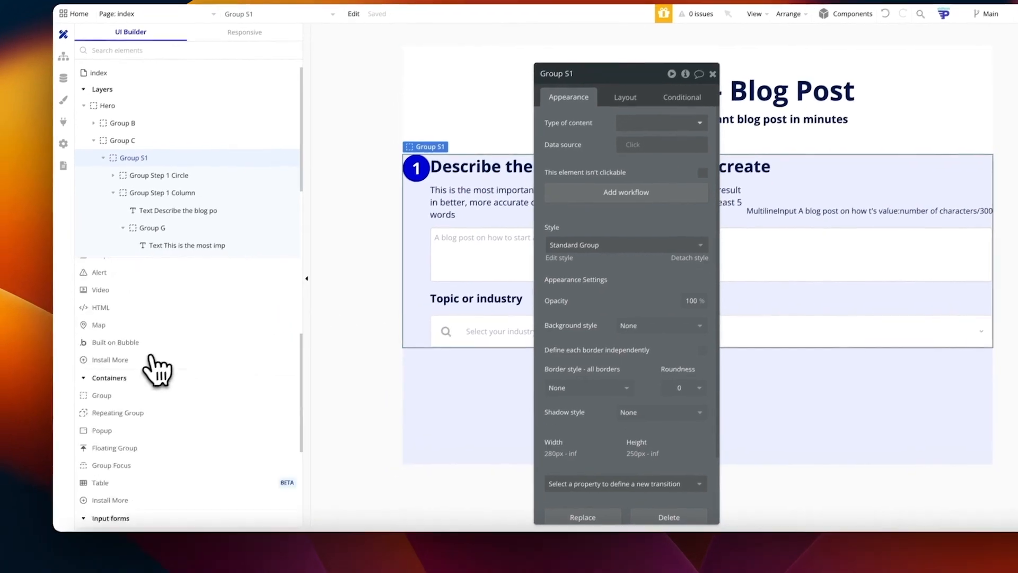
scroll(153, 360, up, 5)
scroll(132, 390, down, 4)
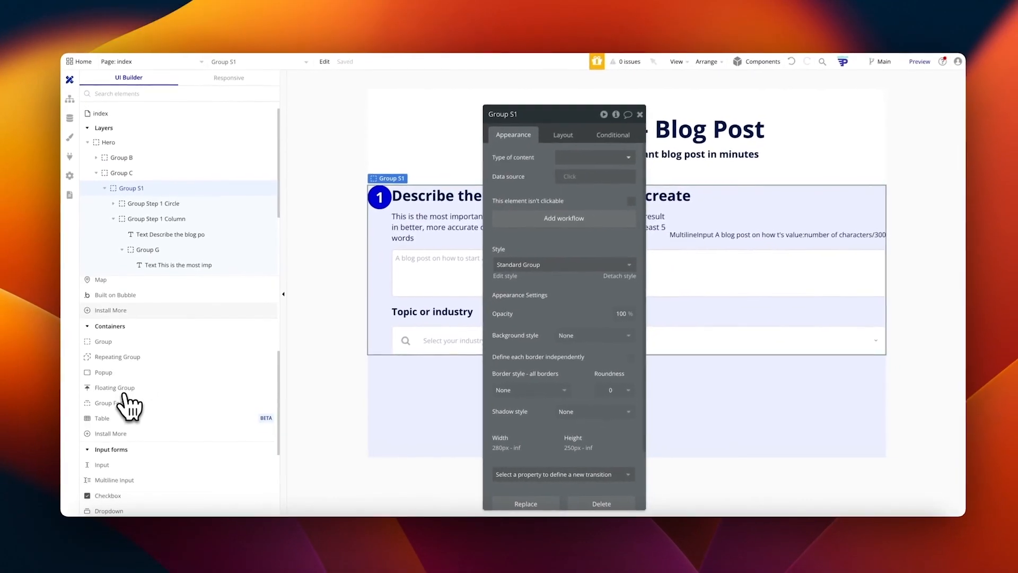
scroll(128, 407, down, 3)
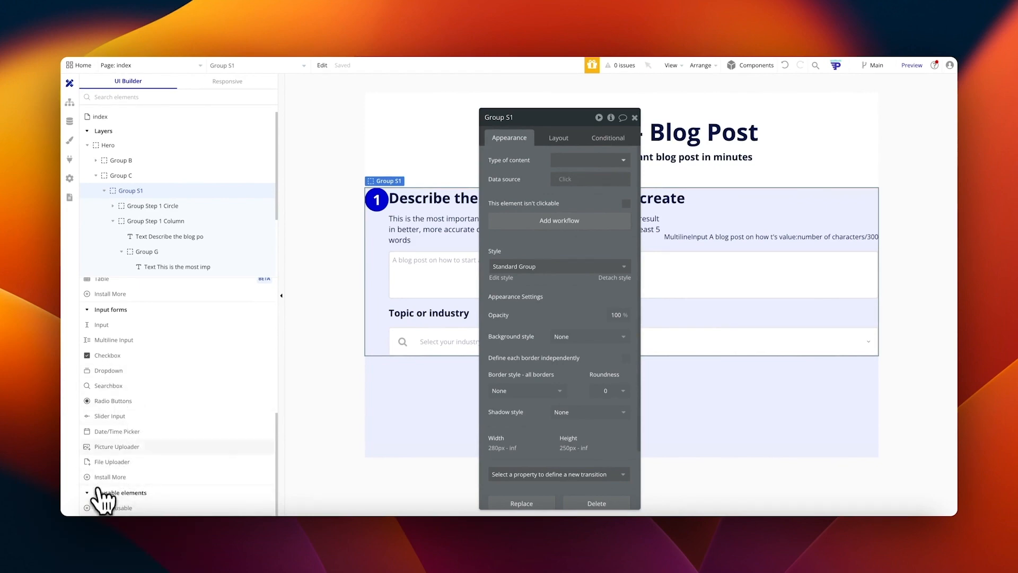
Step: Search the plugin catalogue for 'toggle' and install the Free Toggle plugin
click(73, 159)
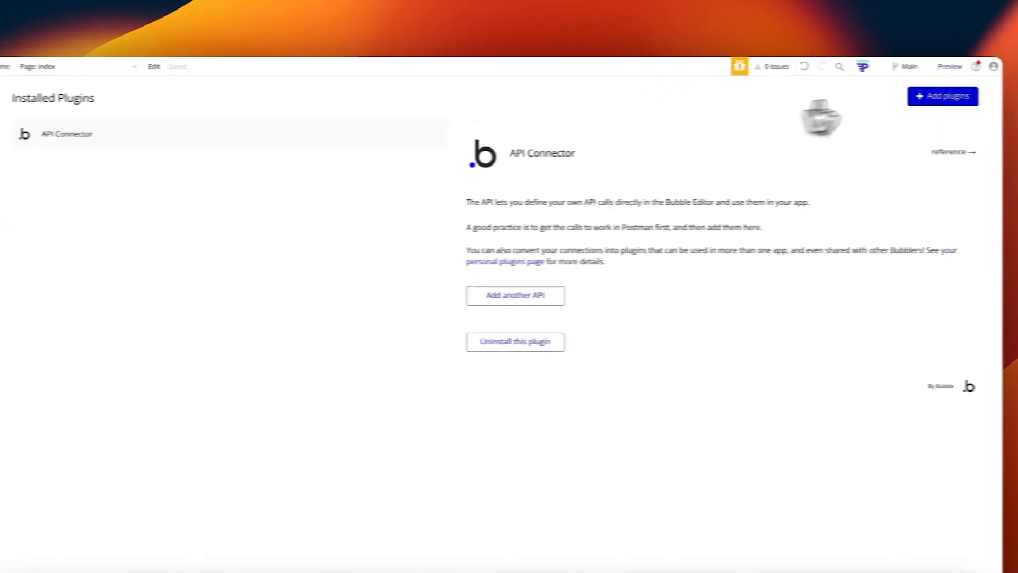
click(943, 95)
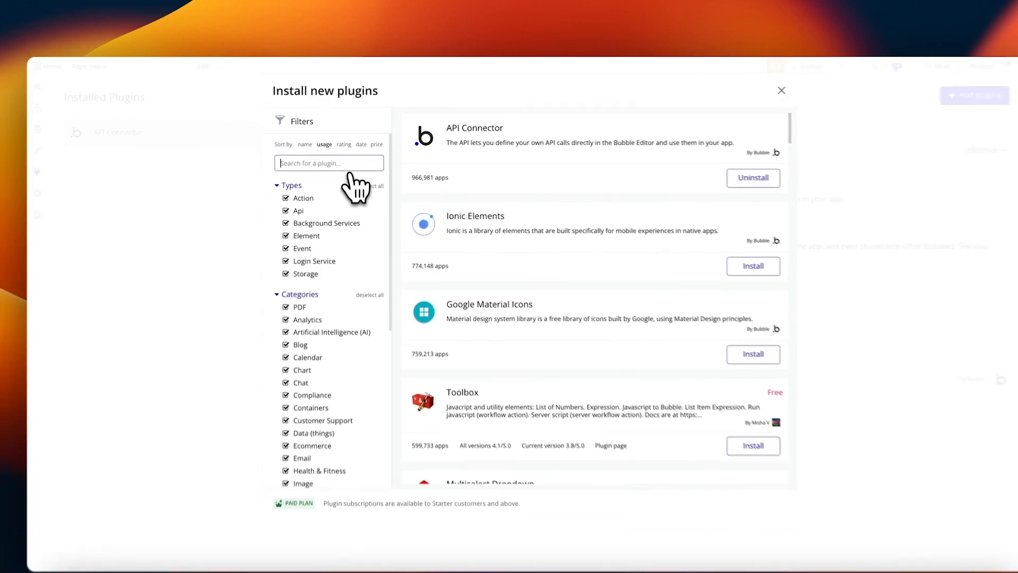
text(ionic)
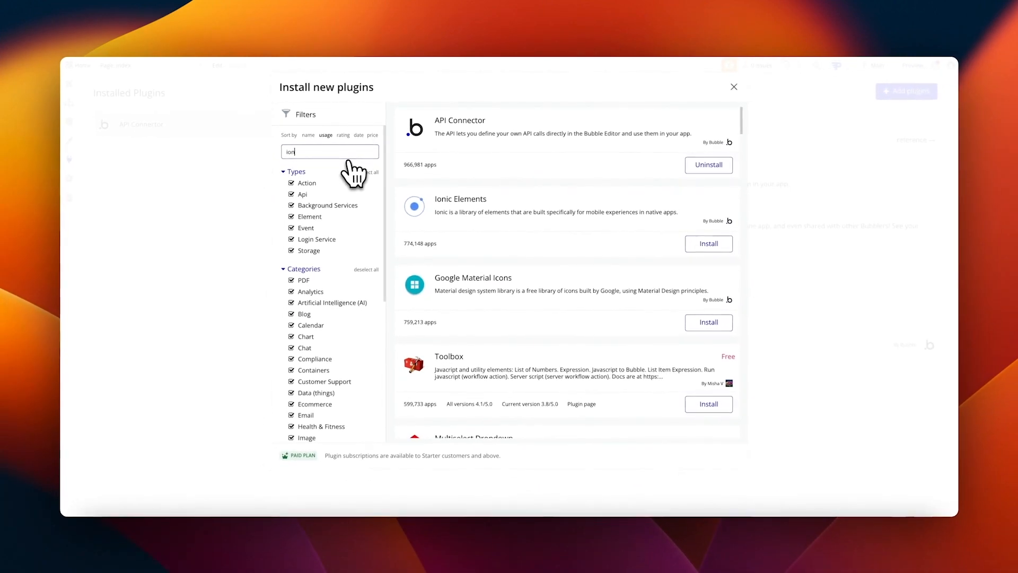
text( tog)
key(ctrl+a)
text(toggle)
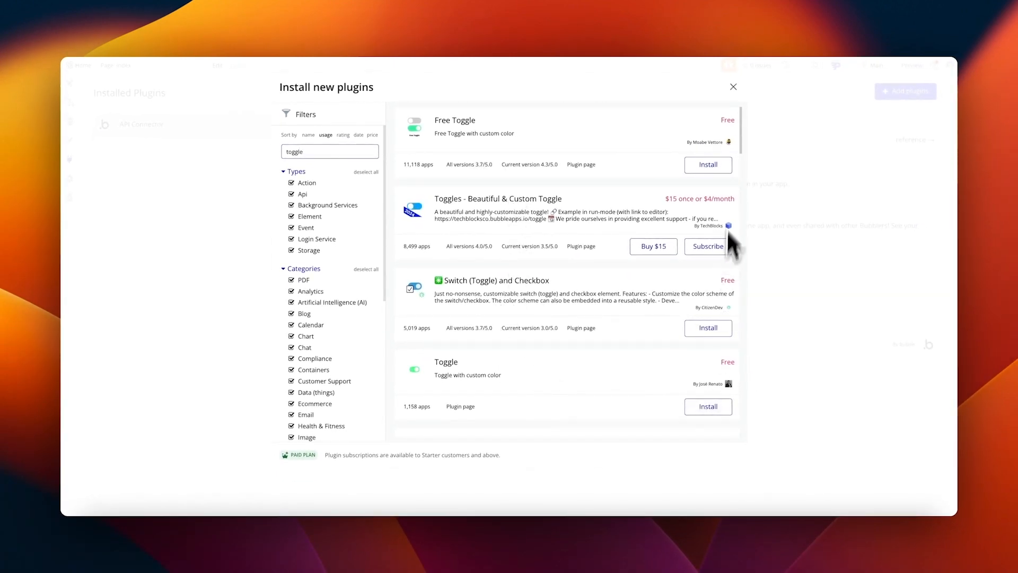
click(707, 165)
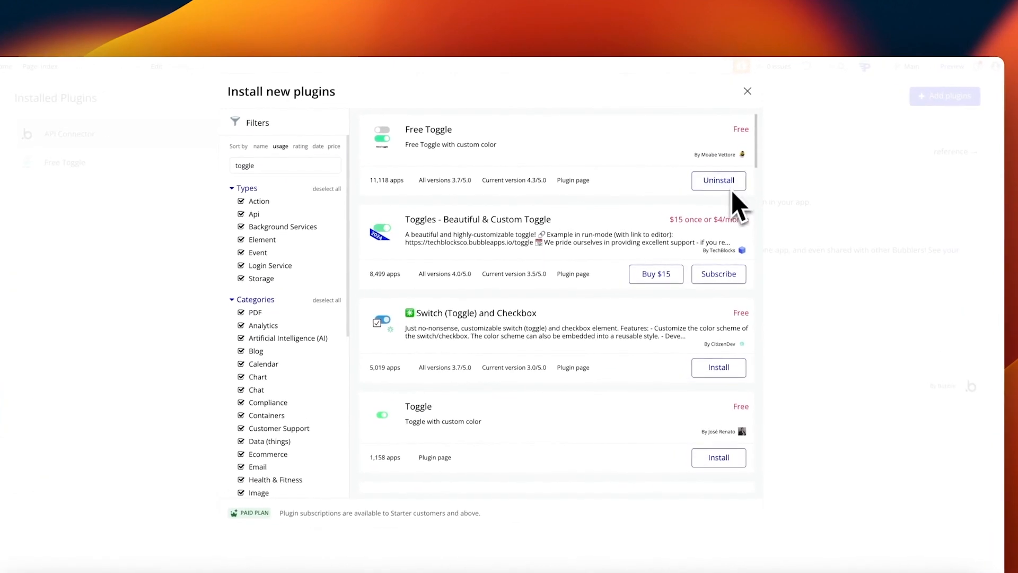
click(747, 91)
drag(519, 252, 596, 269)
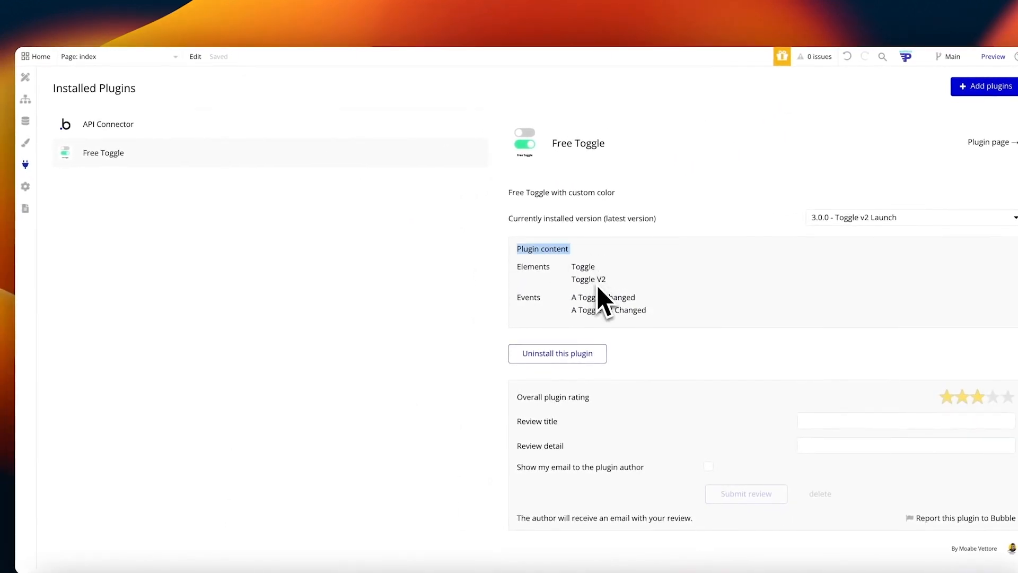
click(25, 77)
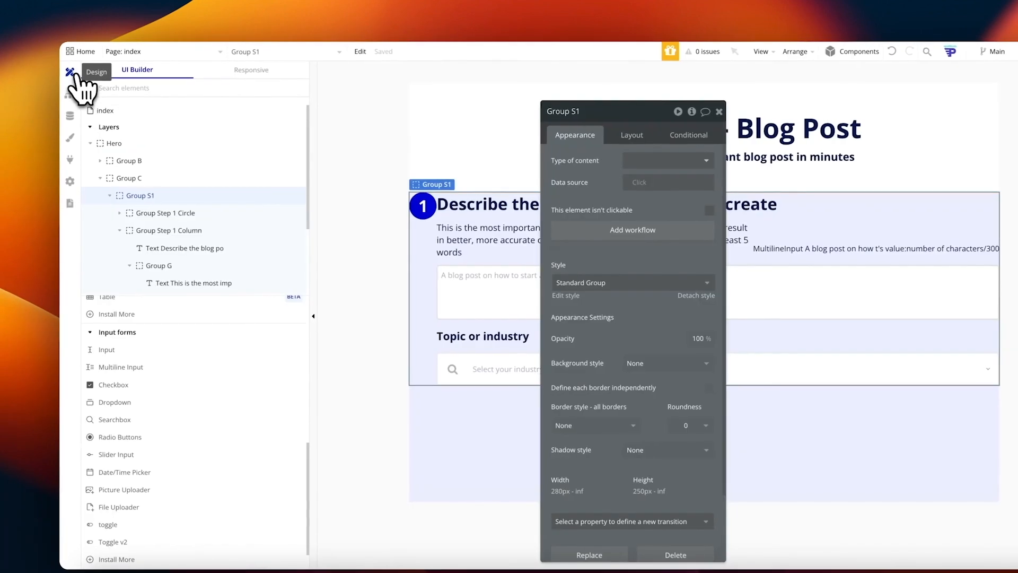
Step: Add a Toggle v2 below the industry dropdown and wrap it in a Row group
scroll(151, 328, up, 5)
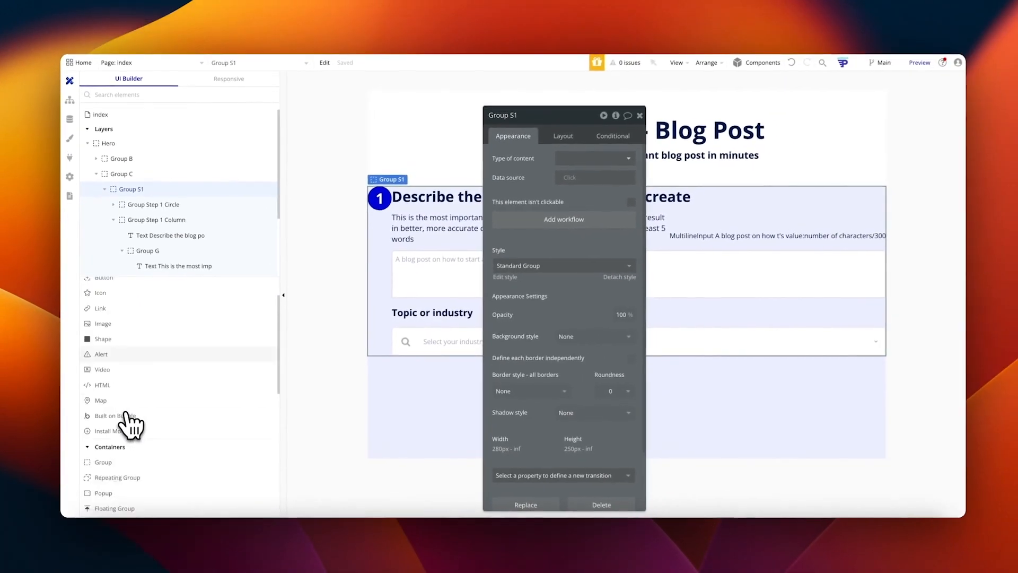
scroll(128, 421, up, 1)
scroll(127, 421, down, 3)
scroll(127, 423, down, 8)
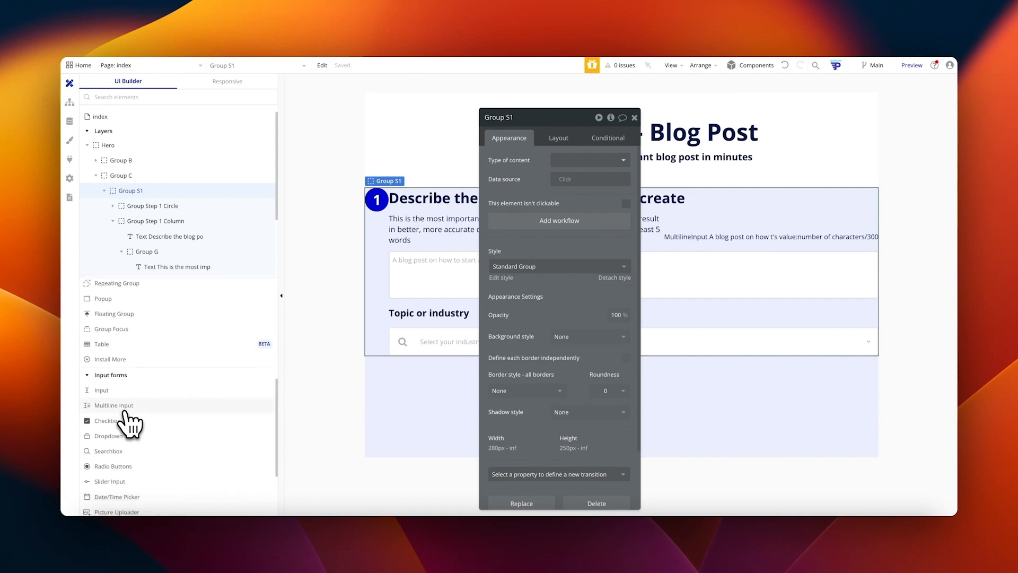
drag(112, 463, 477, 319)
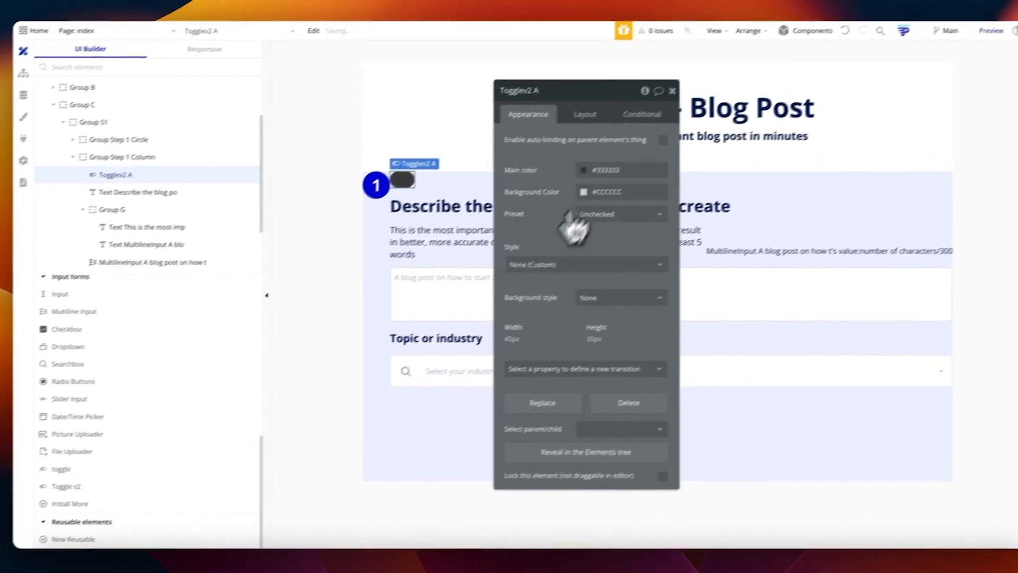
click(626, 95)
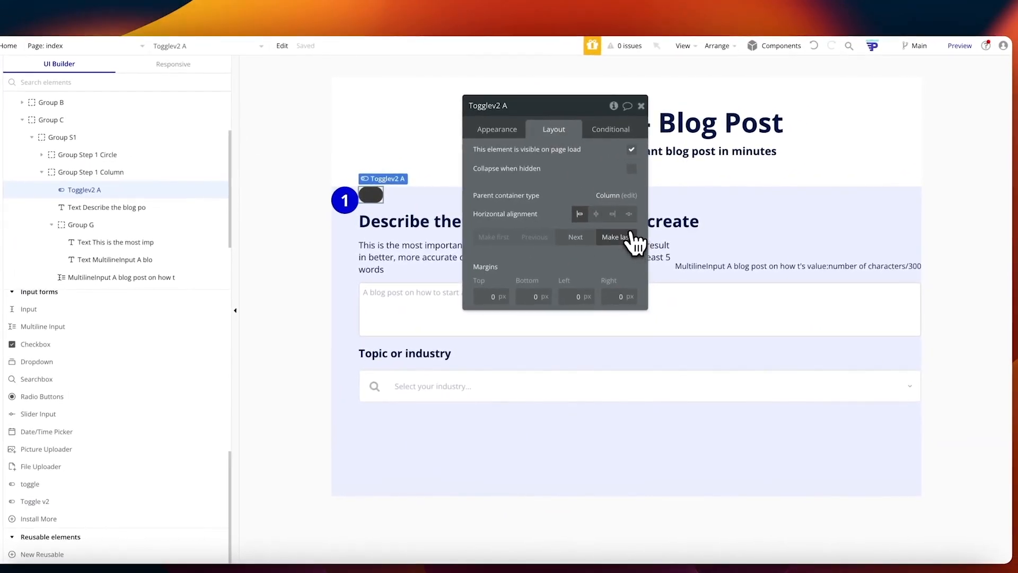
click(619, 235)
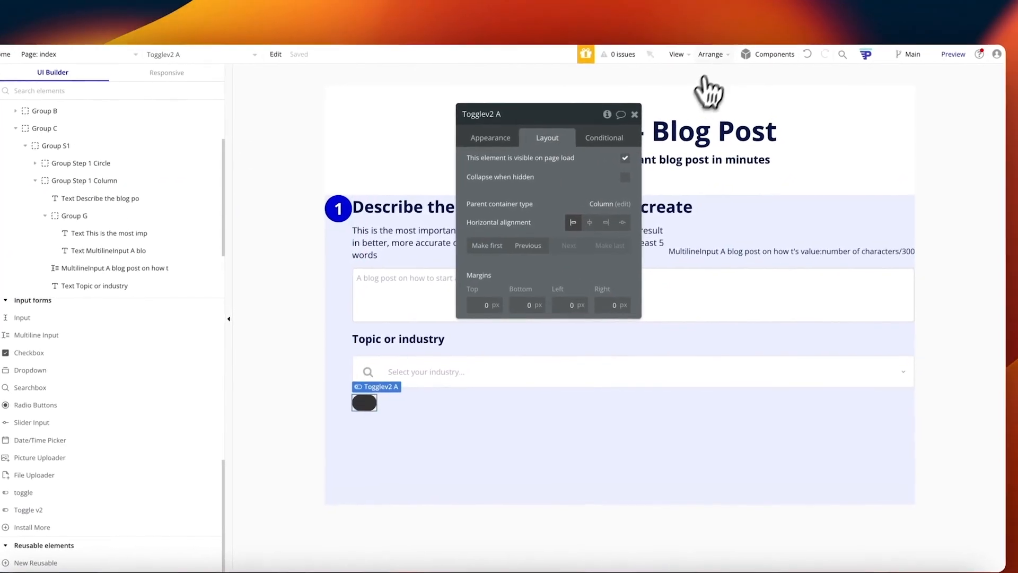
click(711, 54)
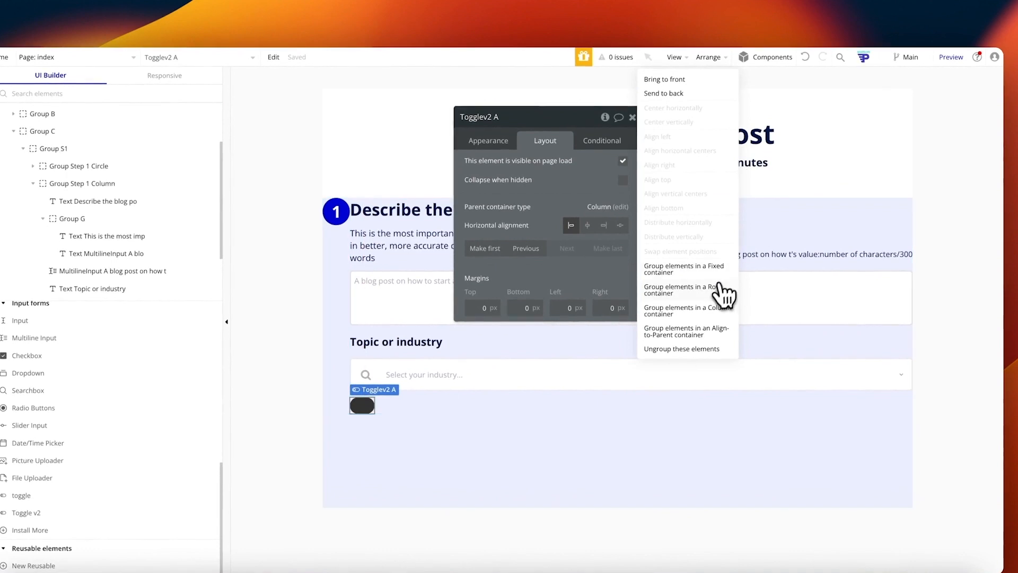
click(709, 277)
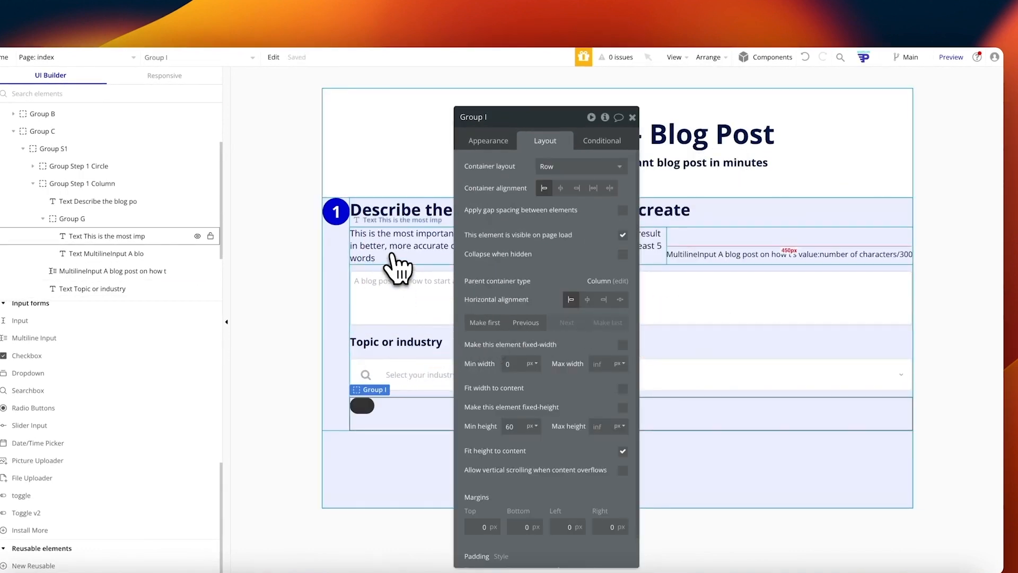
Step: Paste a copy of the step heading into the row beside the toggle and enable gap spacing
click(406, 215)
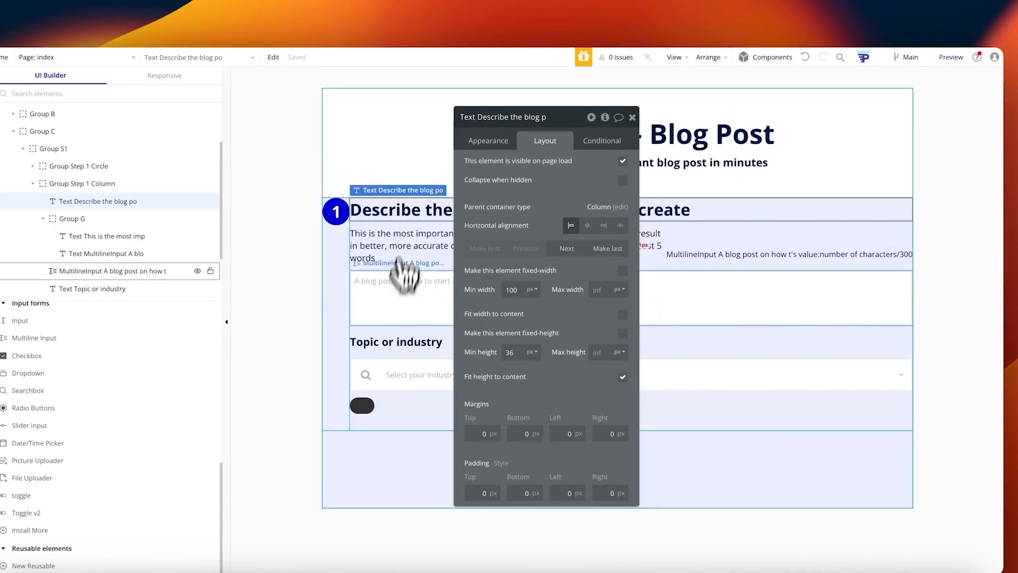
key(ctrl+c)
click(406, 414)
key(ctrl+v)
click(360, 406)
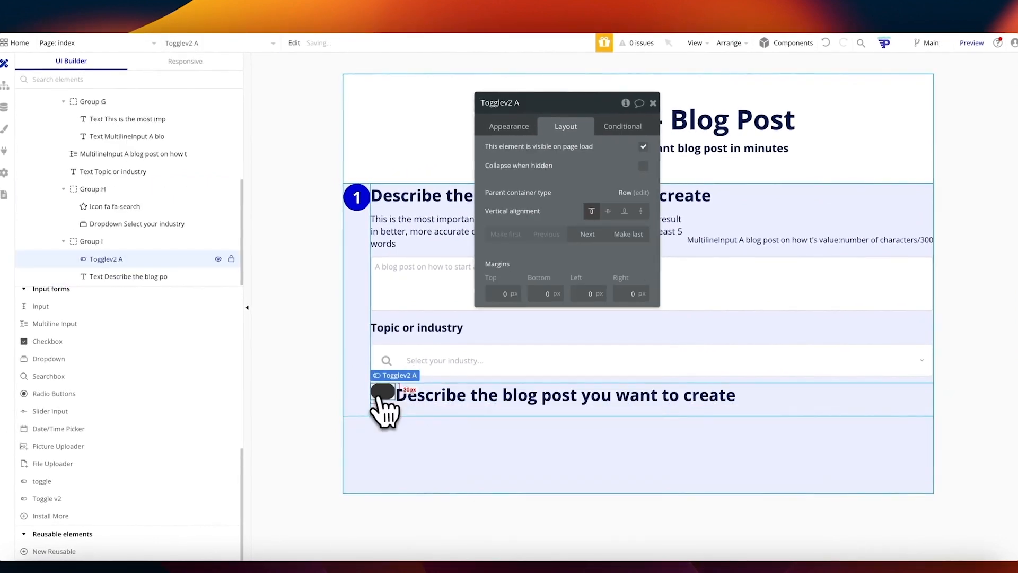
click(431, 415)
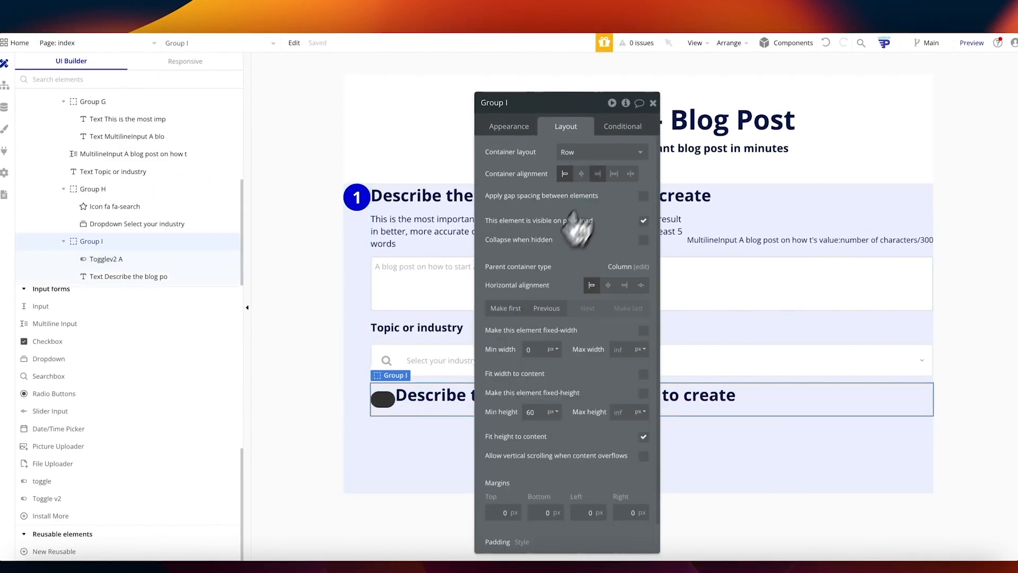
click(643, 196)
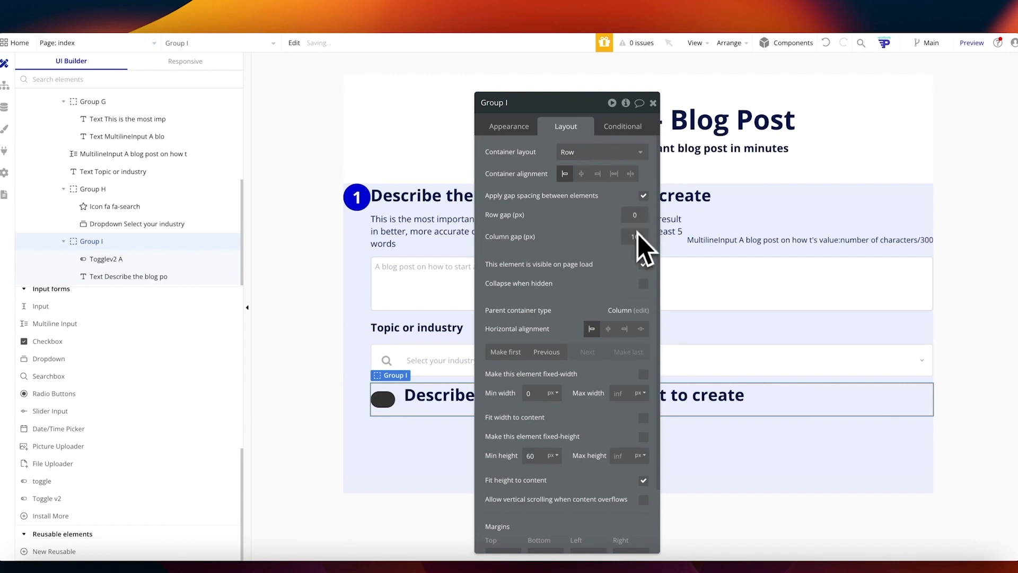
click(471, 394)
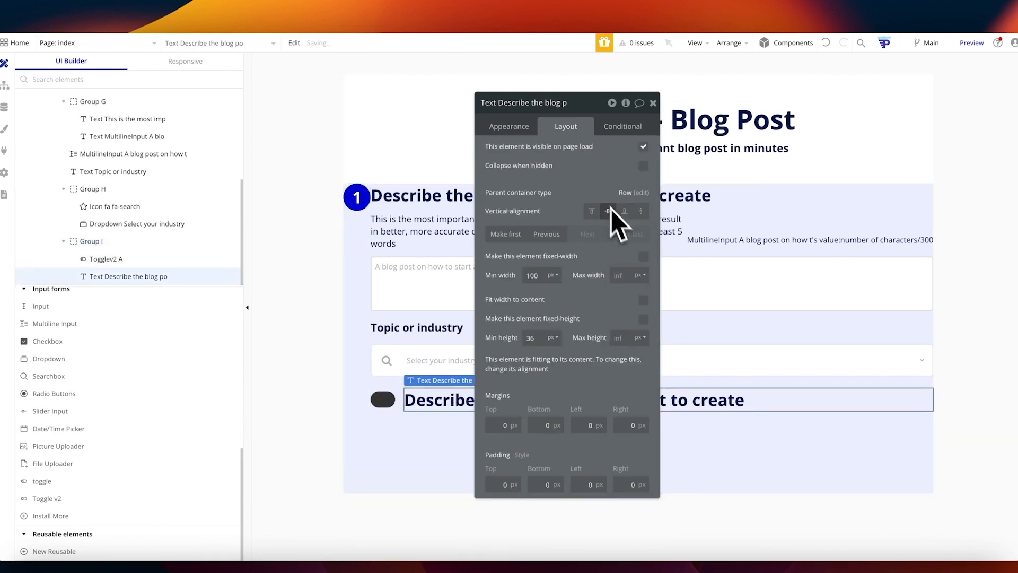
click(509, 126)
Step: Retitle the copied heading 'SEO keywords'
triple_click(520, 162)
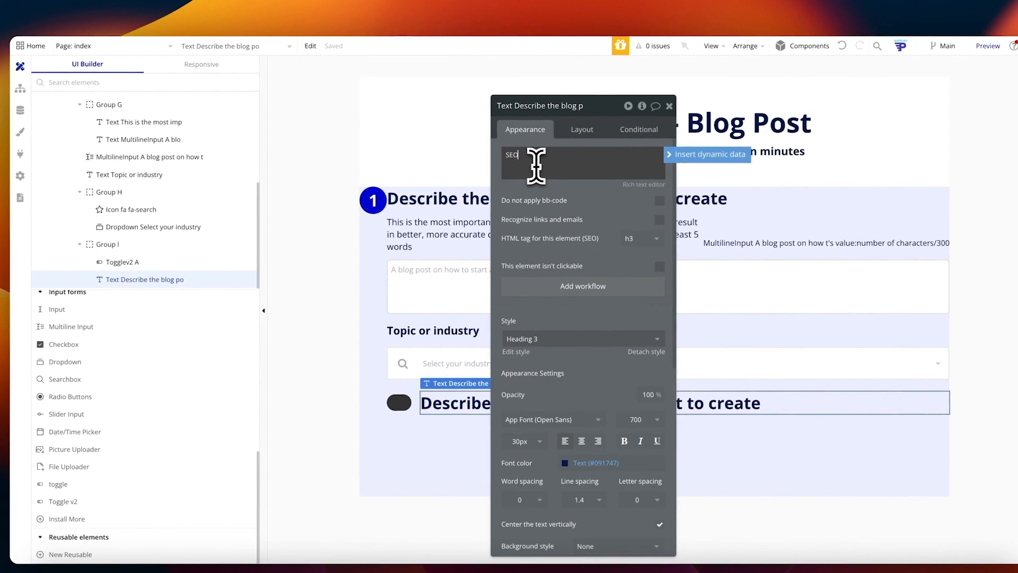
text(SEO key)
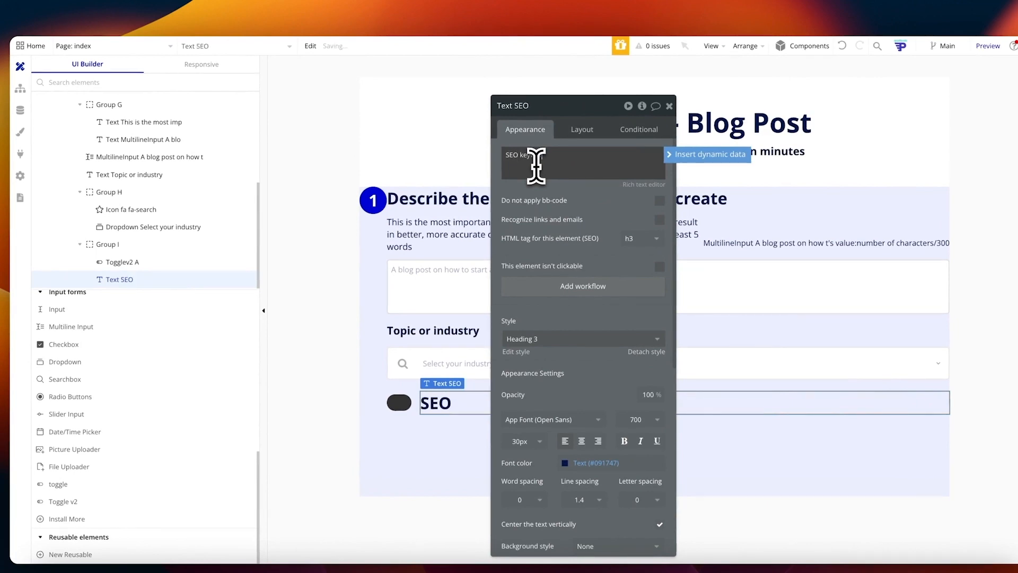
text(words)
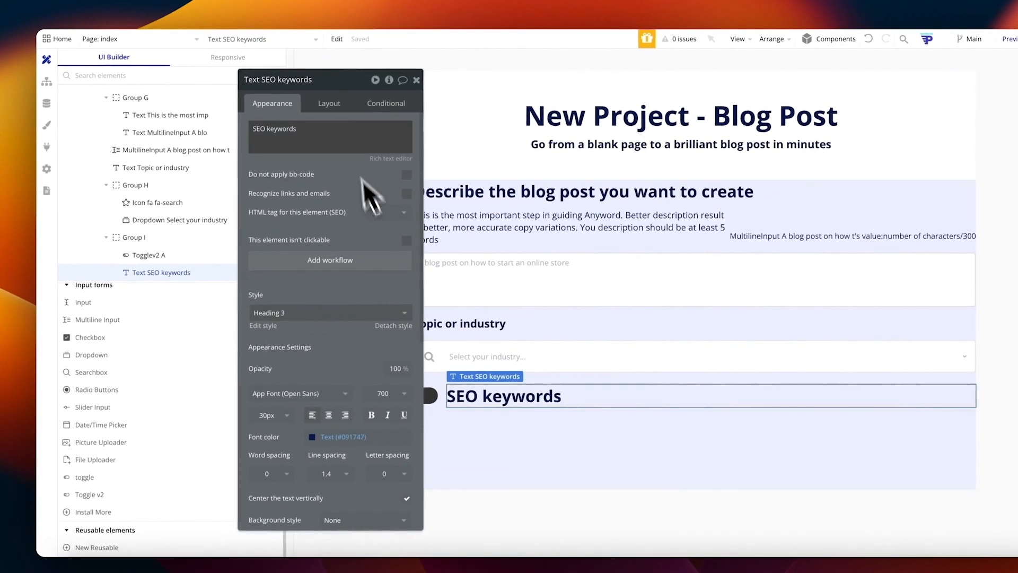
click(329, 104)
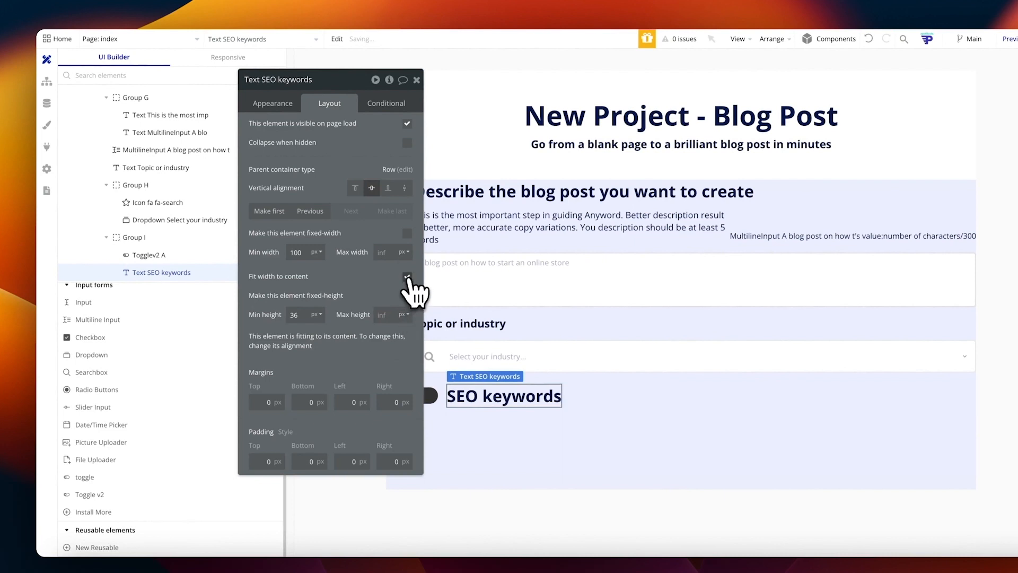
Step: Add a Body-style '(optional)' label to the right of 'SEO keywords'
drag(488, 404, 594, 396)
click(278, 105)
click(307, 312)
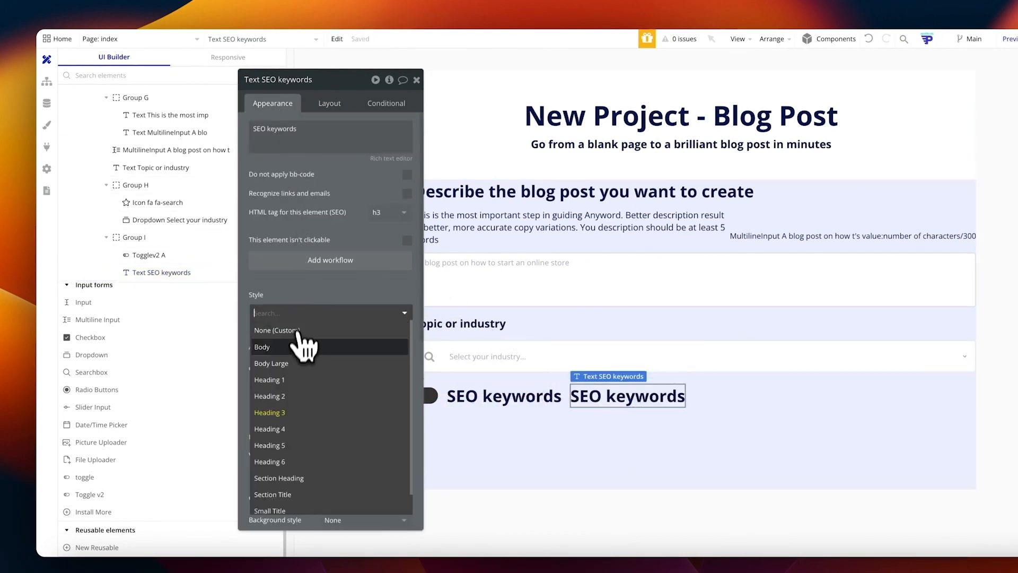
click(301, 344)
triple_click(300, 132)
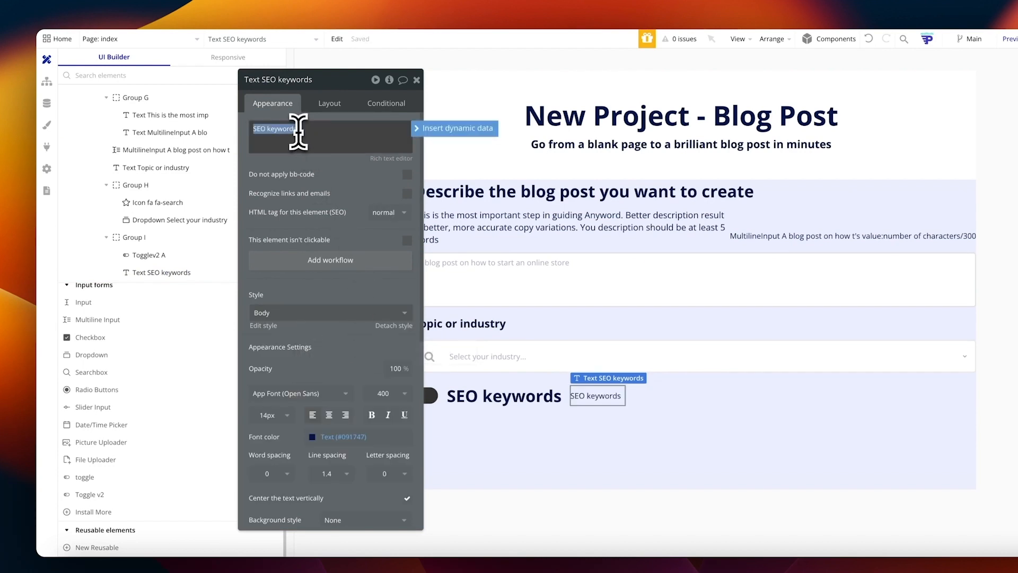
text((optional))
click(608, 441)
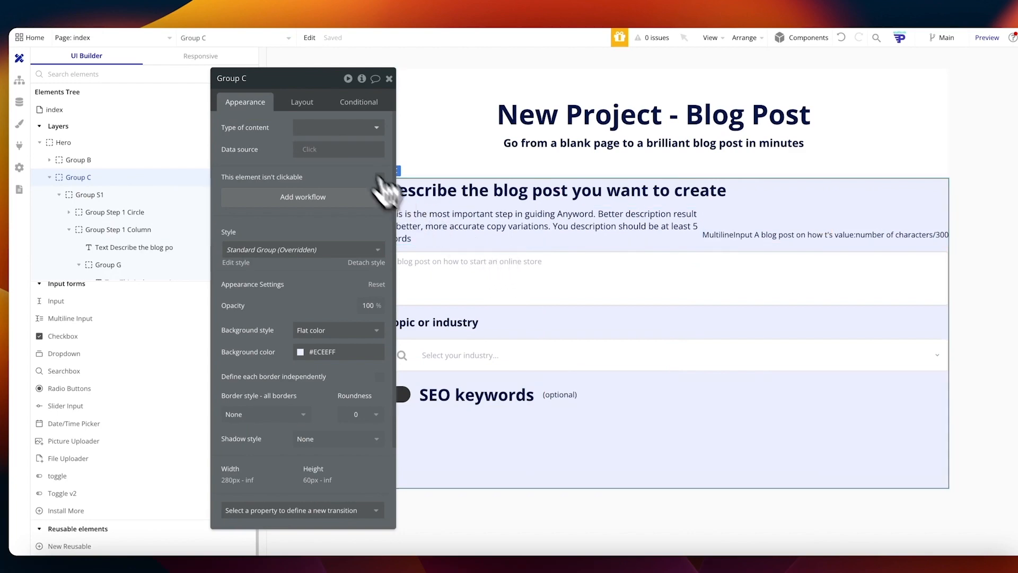
click(388, 78)
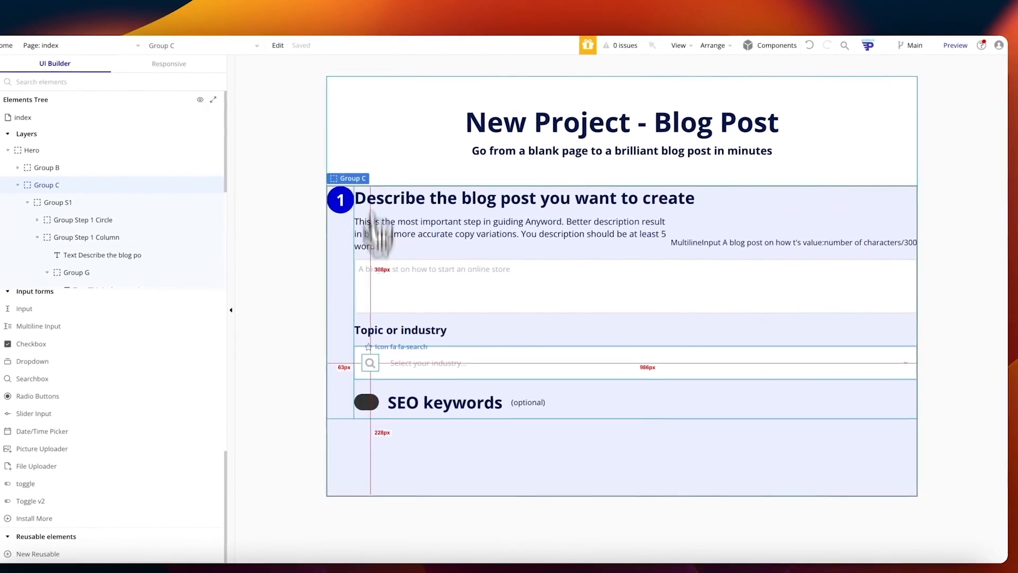
click(371, 408)
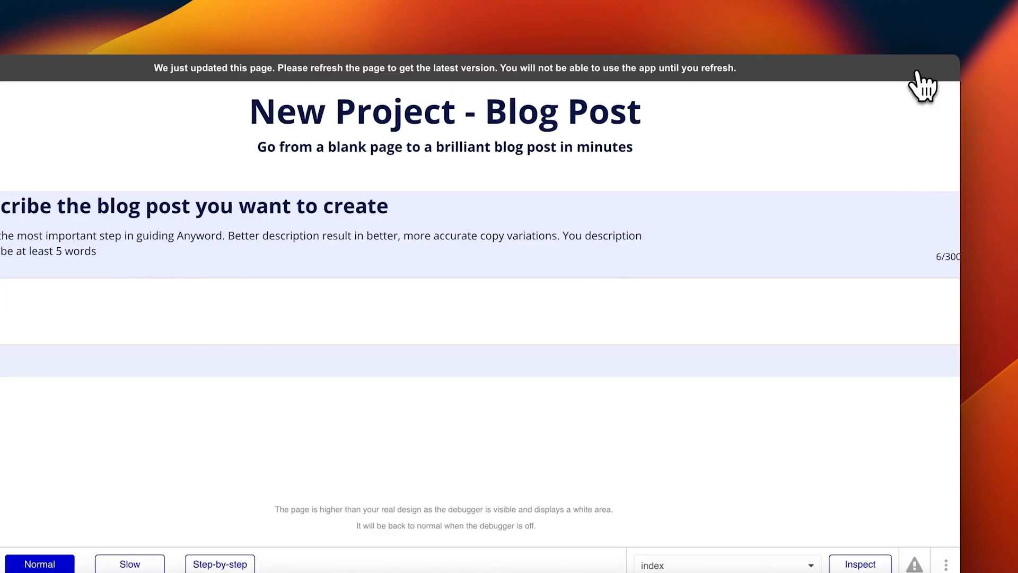
Step: Test the description box in the preview with sample text and reload the preview
click(718, 302)
text(asdfds)
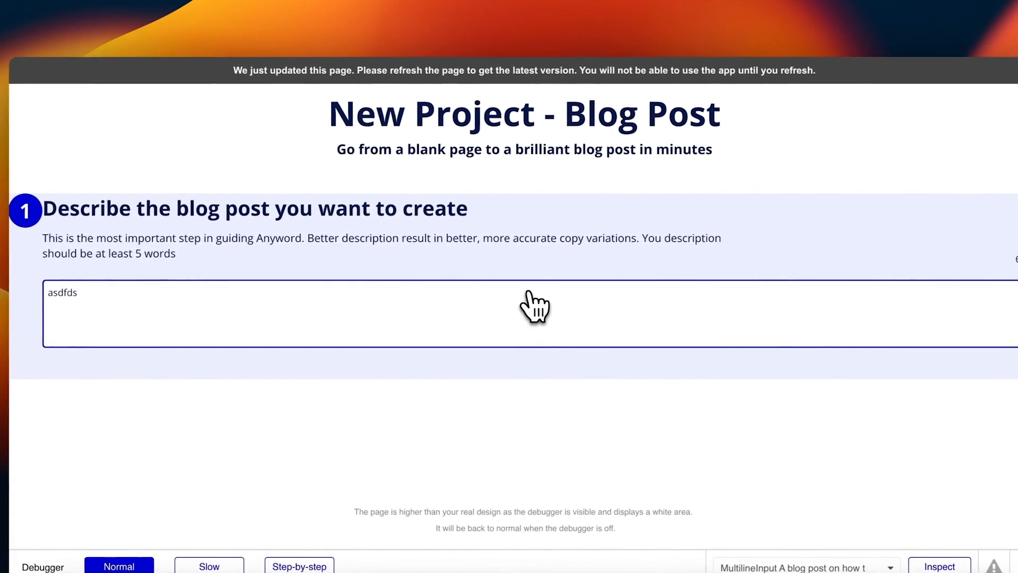
key(super+r)
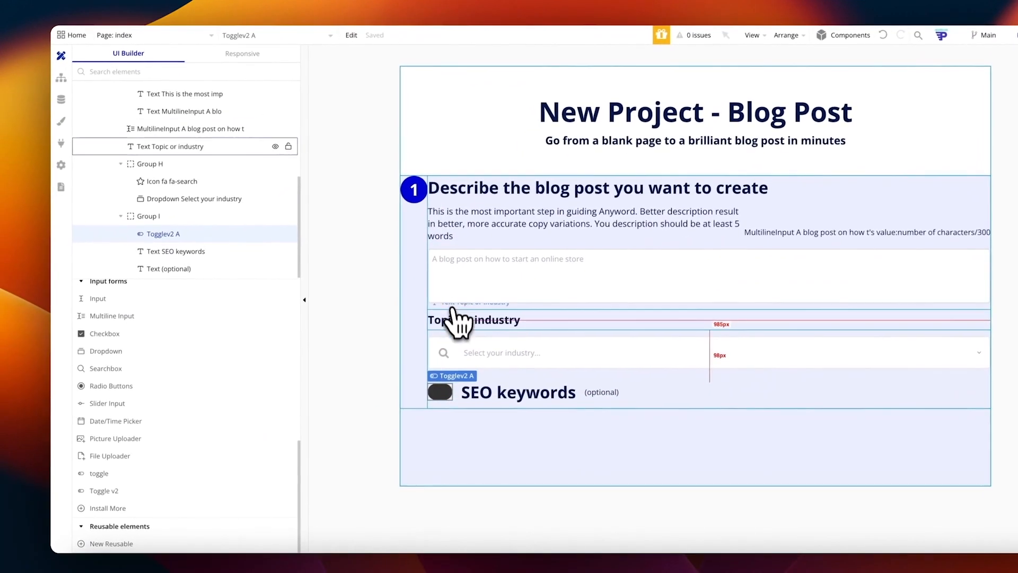
click(462, 416)
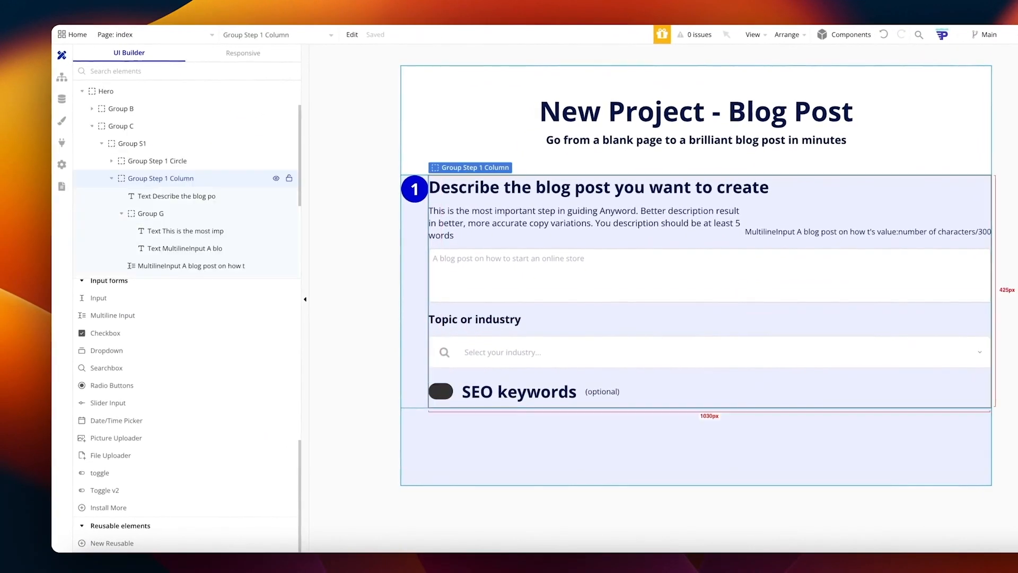
click(425, 139)
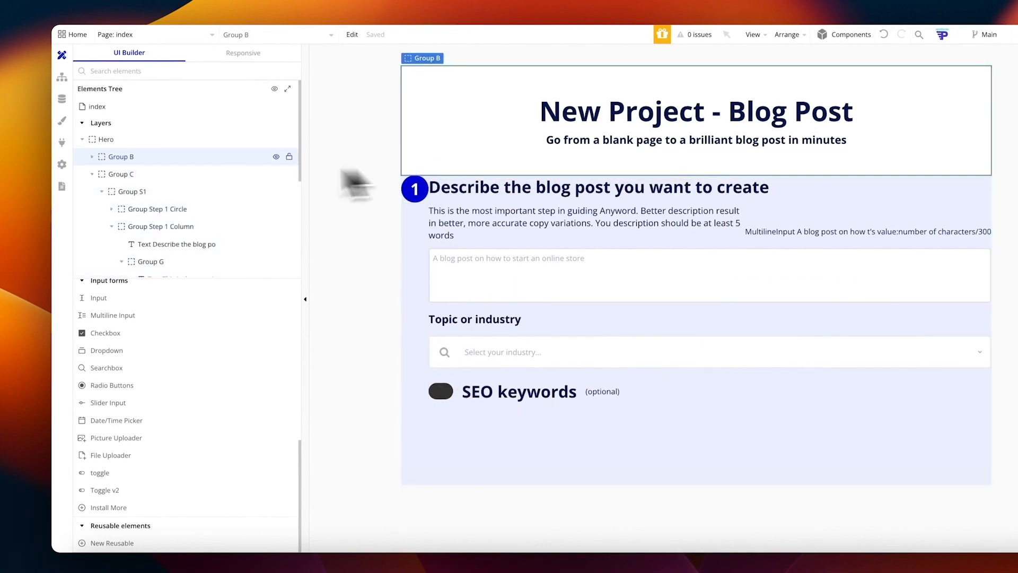
click(141, 145)
Step: Review the index page's Layout settings: column layout, 1500 px minimum height
right_click(196, 139)
right_click(153, 108)
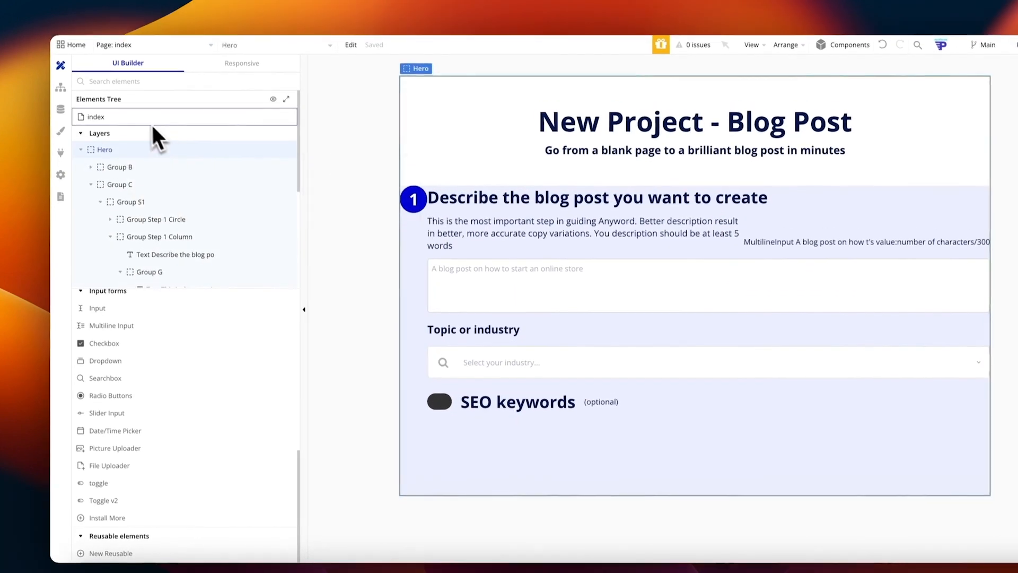
click(329, 143)
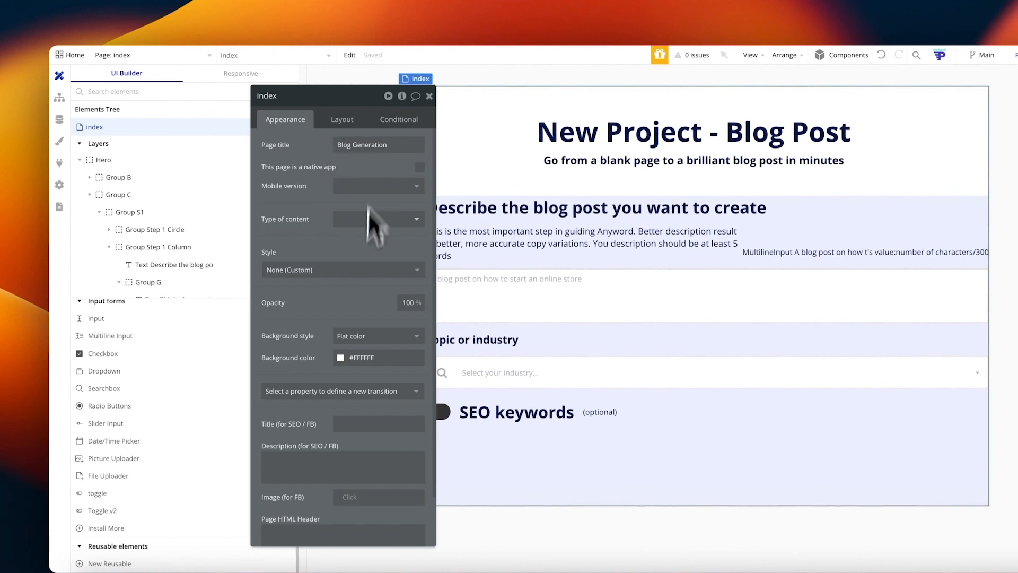
click(342, 120)
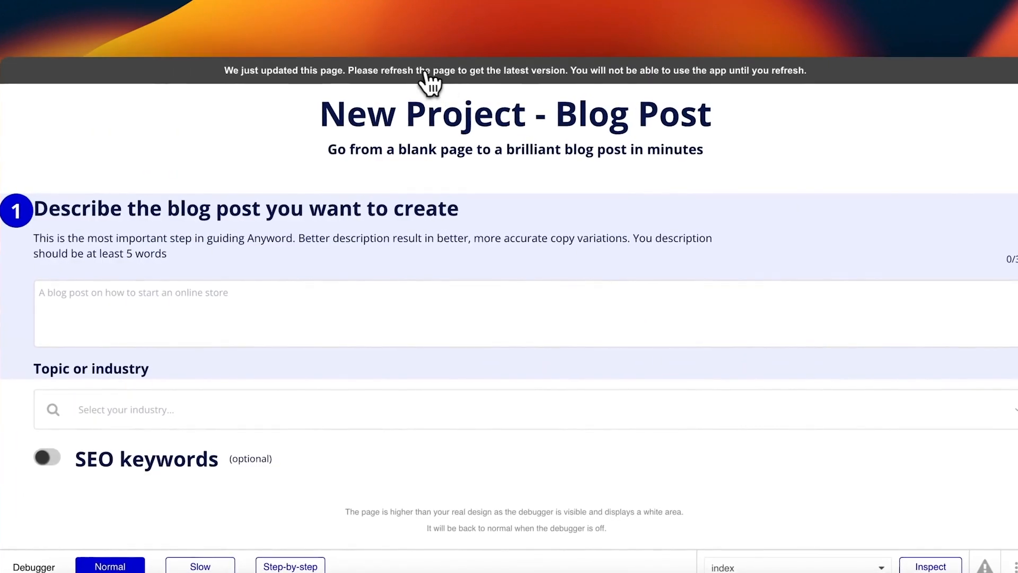
scroll(460, 371, down, 5)
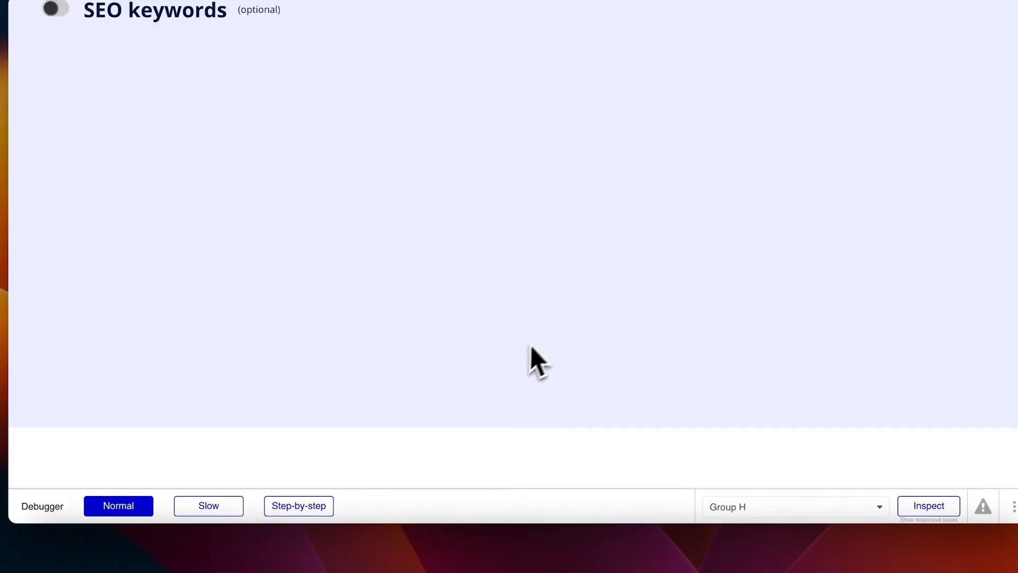
scroll(372, 348, up, 3)
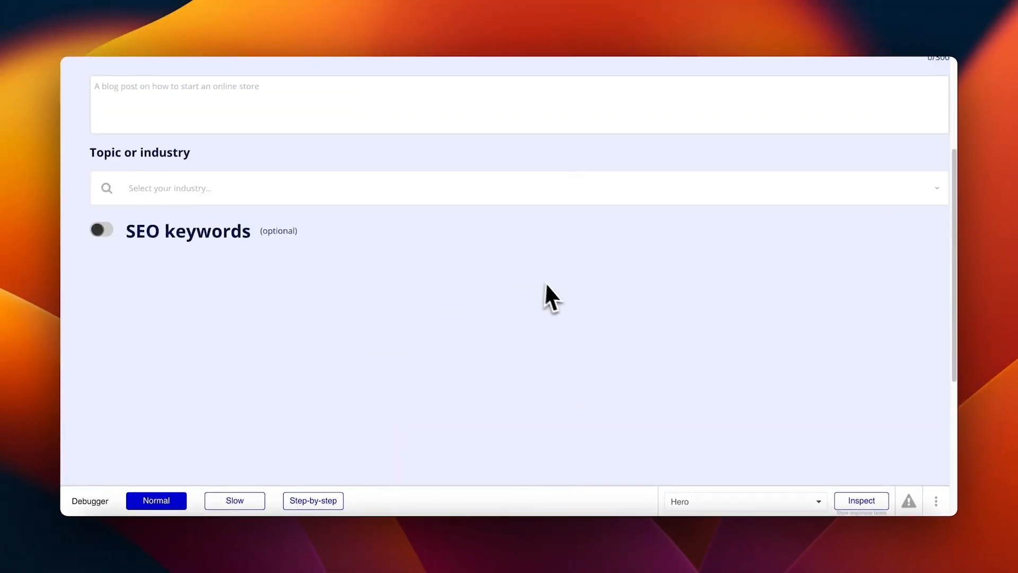
scroll(540, 283, up, 4)
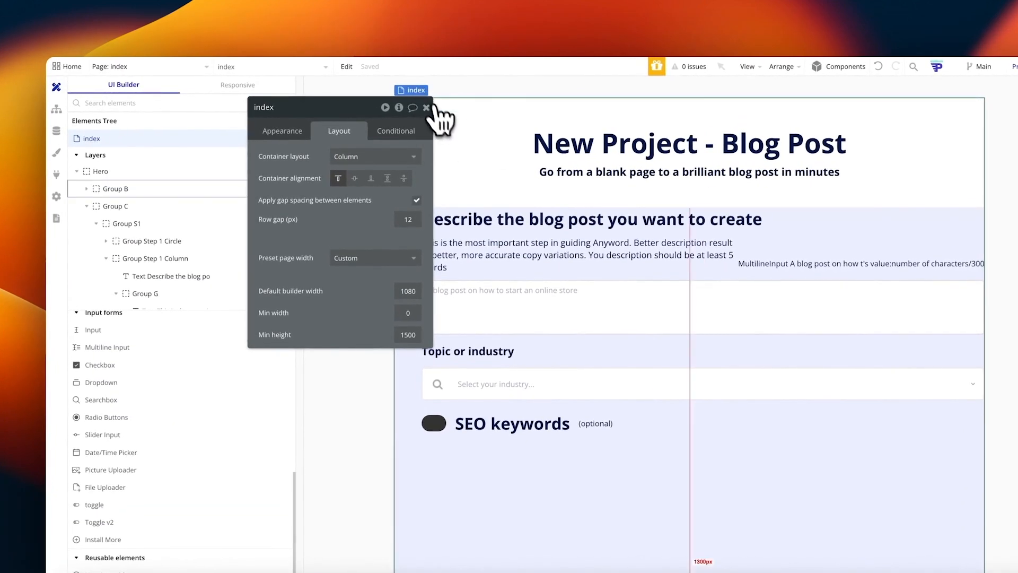
click(427, 108)
Step: Check Group S1's properties, reload the preview, and bring back the index page settings
click(123, 224)
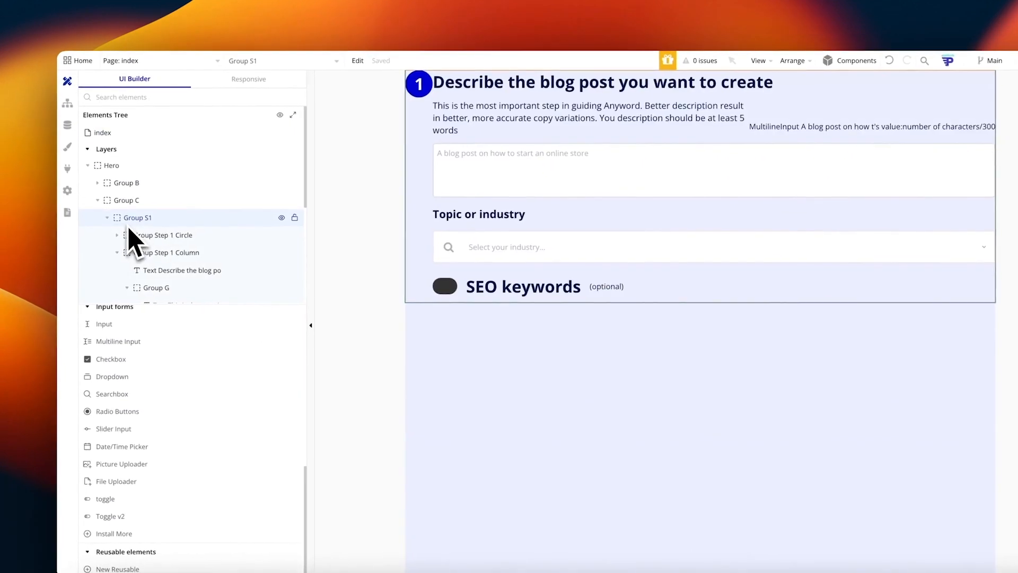
right_click(162, 233)
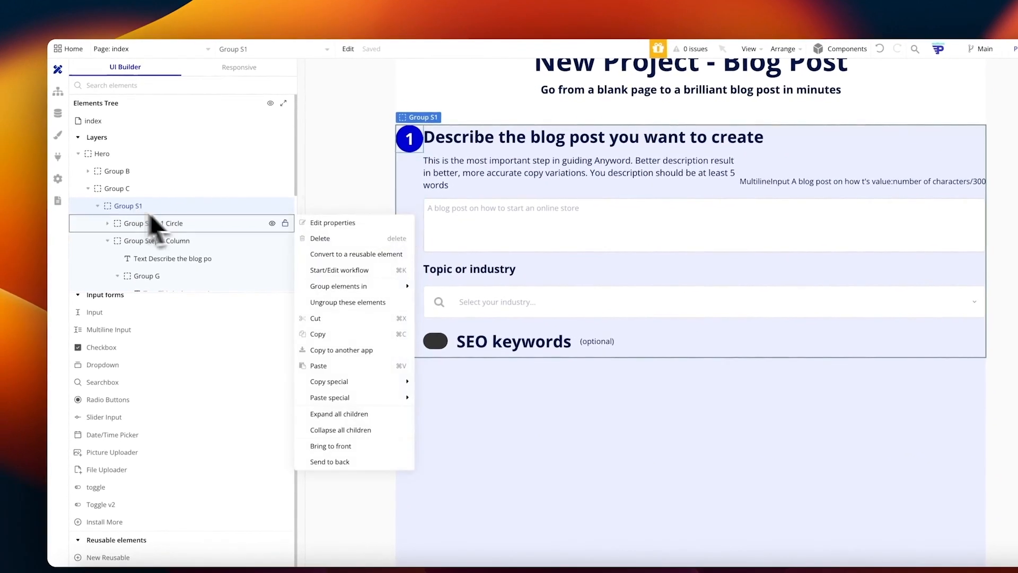
click(344, 224)
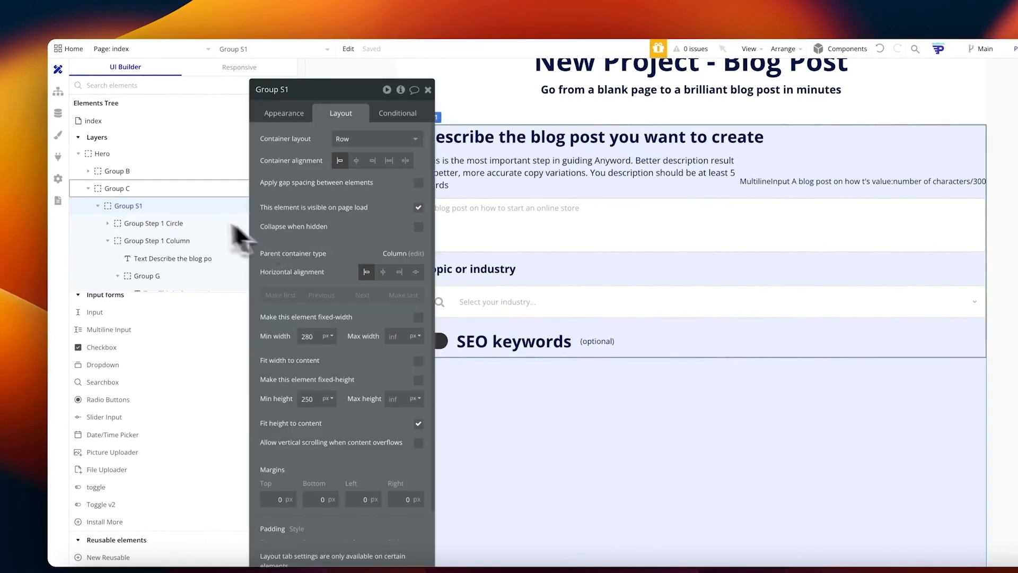
click(142, 153)
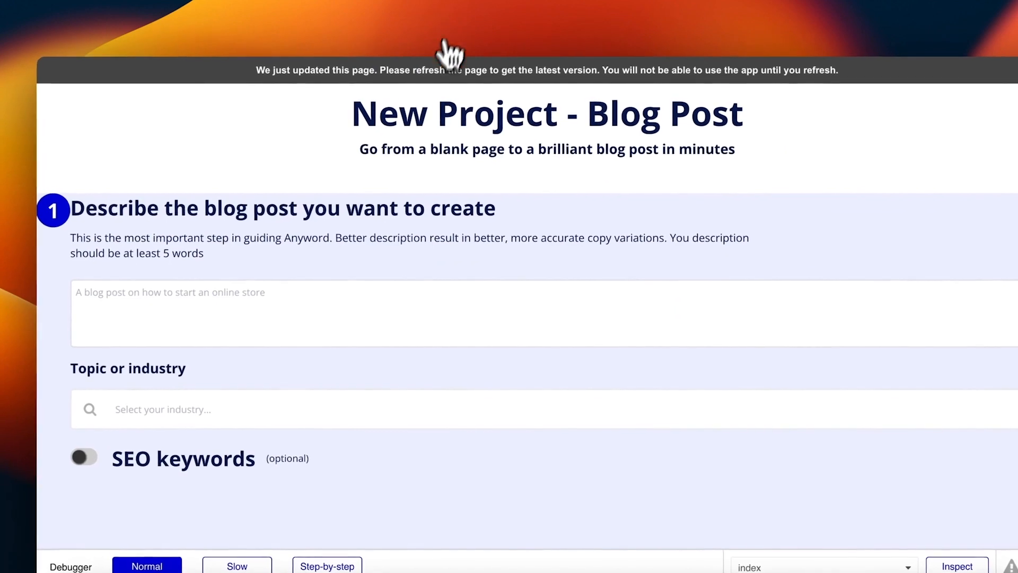
right_click(471, 183)
click(392, 170)
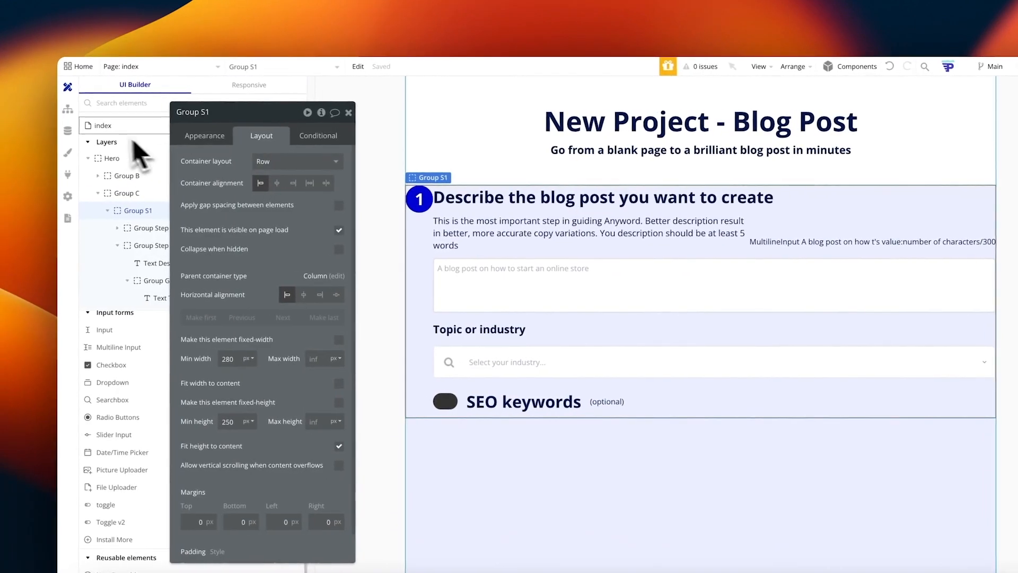
click(103, 126)
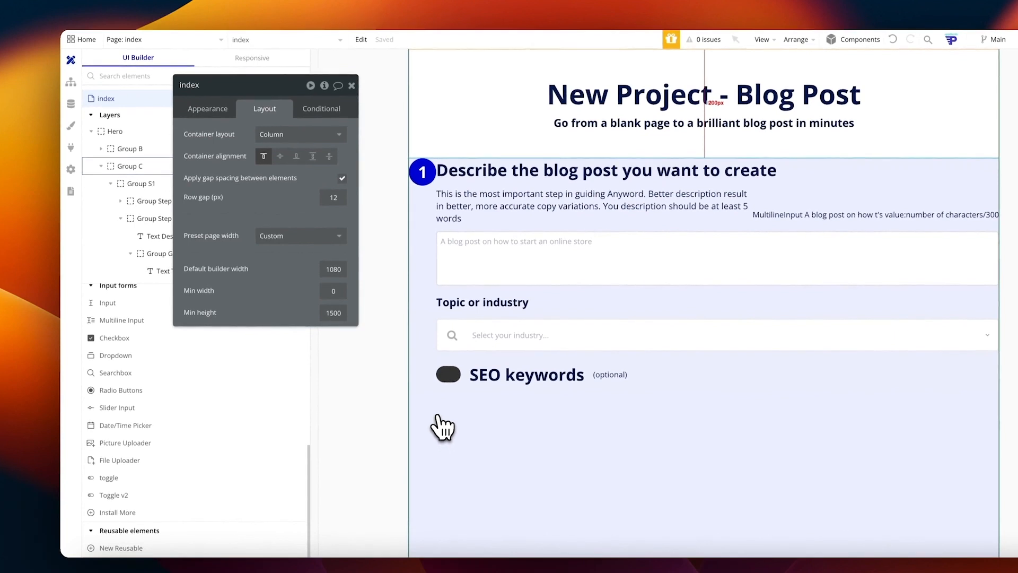
Step: Change the index page's background colour to pale lavender #F0EFFF
click(443, 426)
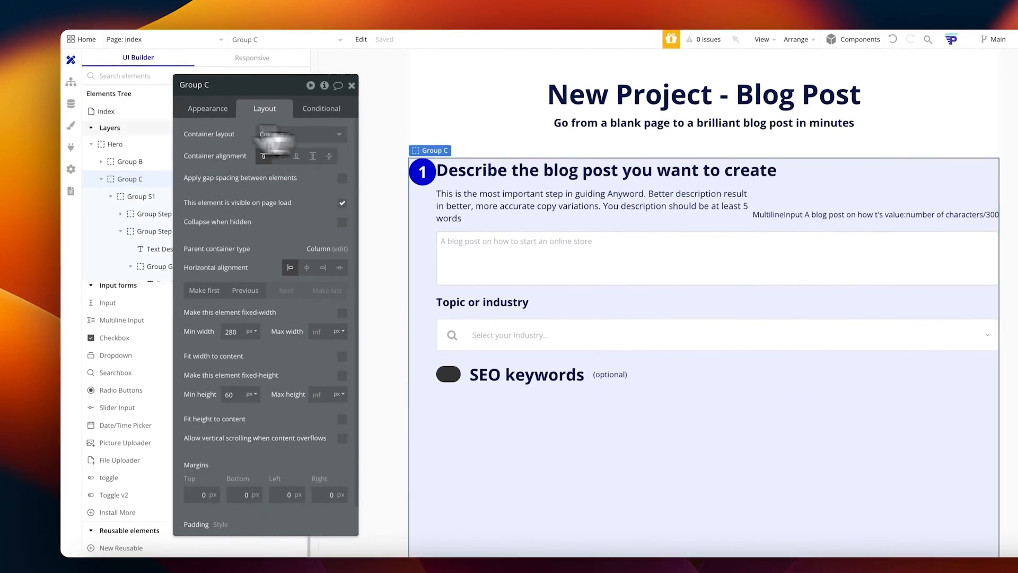
click(121, 114)
click(215, 110)
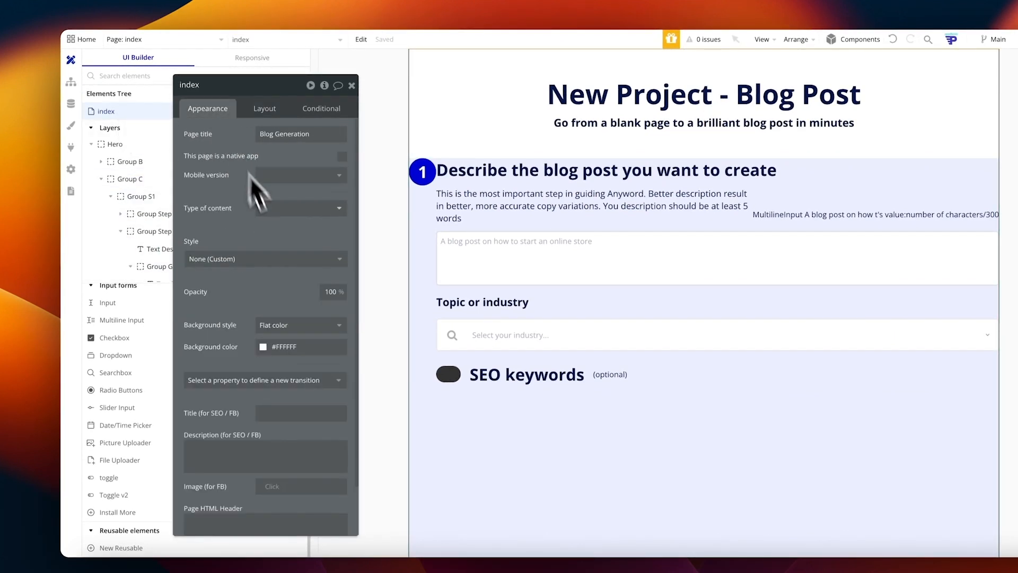
click(277, 347)
drag(334, 443, 327, 444)
click(273, 368)
mouse_move(266, 362)
mouse_down()
mouse_move(272, 350)
mouse_move(256, 348)
mouse_up()
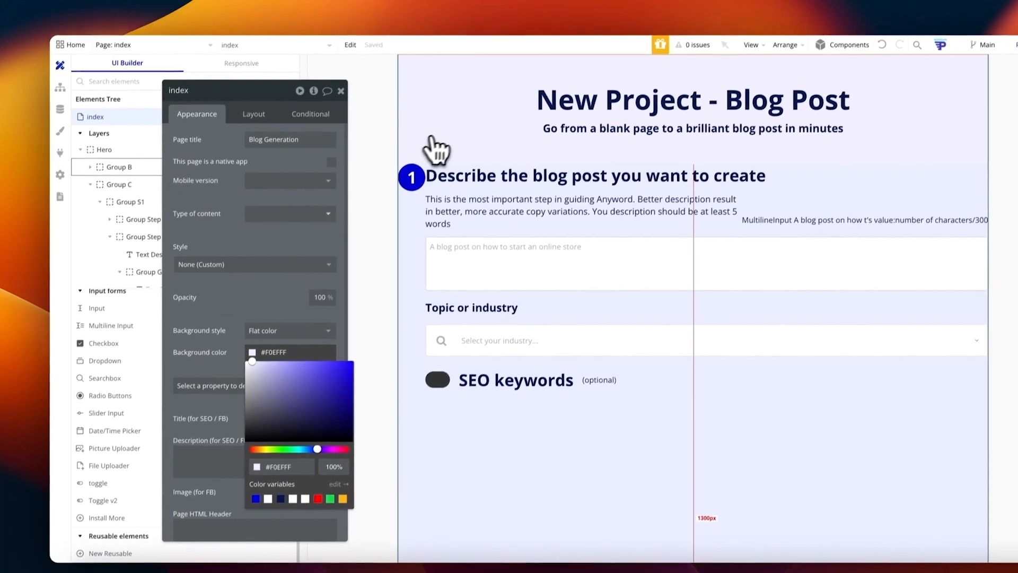
click(465, 105)
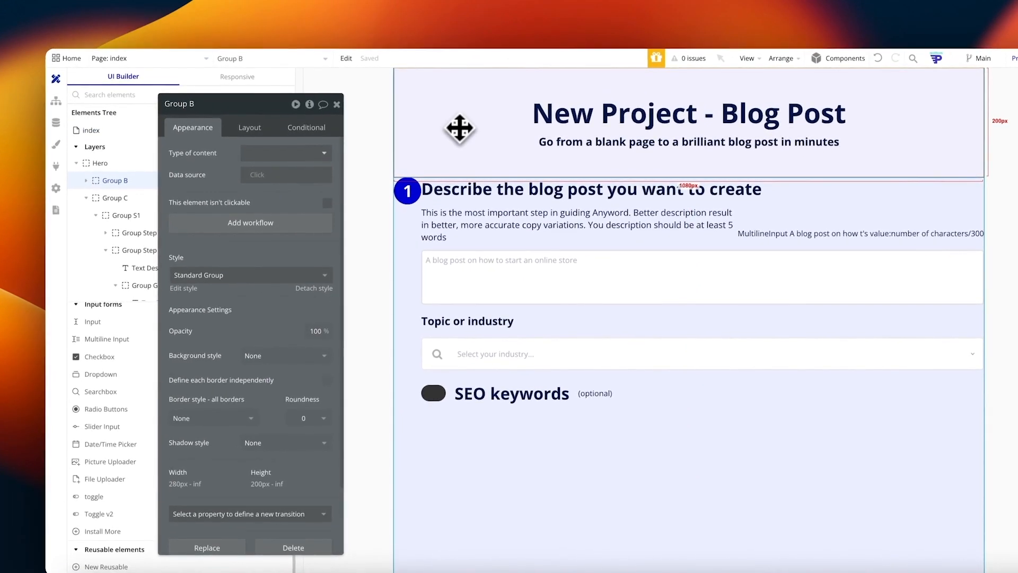
Step: Wrap the hero's header Group B in a new container group, Group J
drag(180, 105, 298, 114)
click(359, 123)
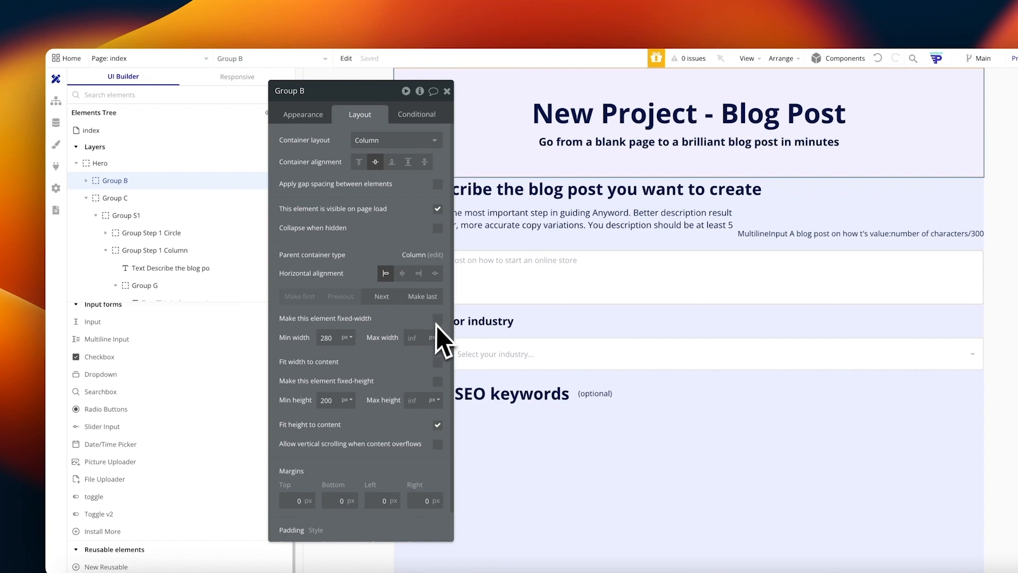
click(120, 131)
click(115, 166)
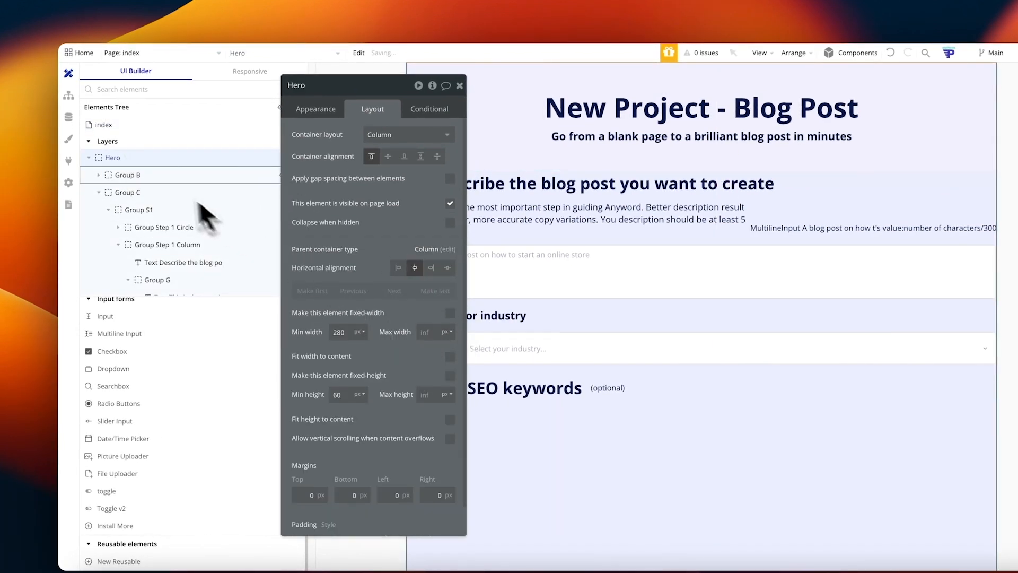
click(158, 178)
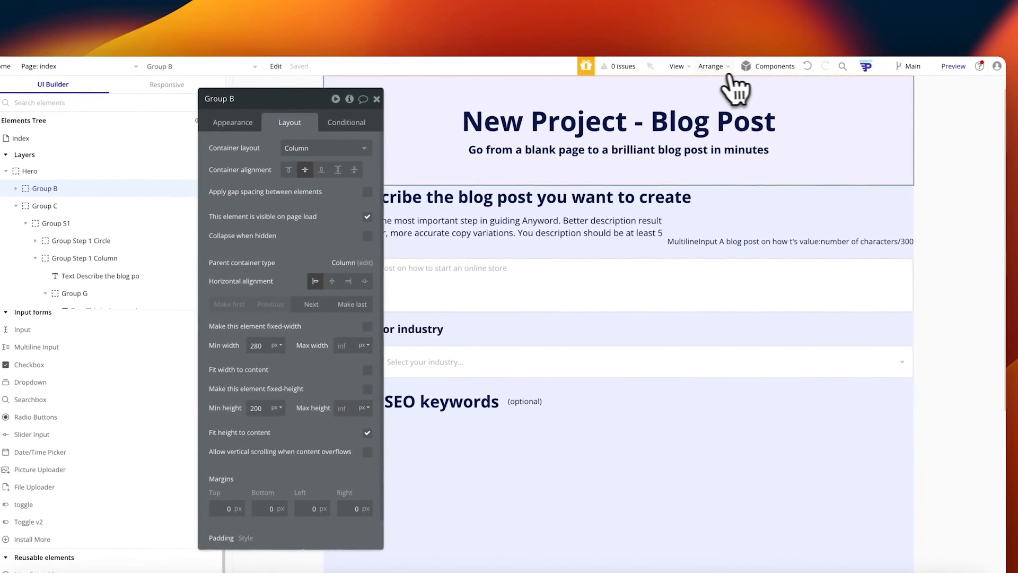
click(713, 67)
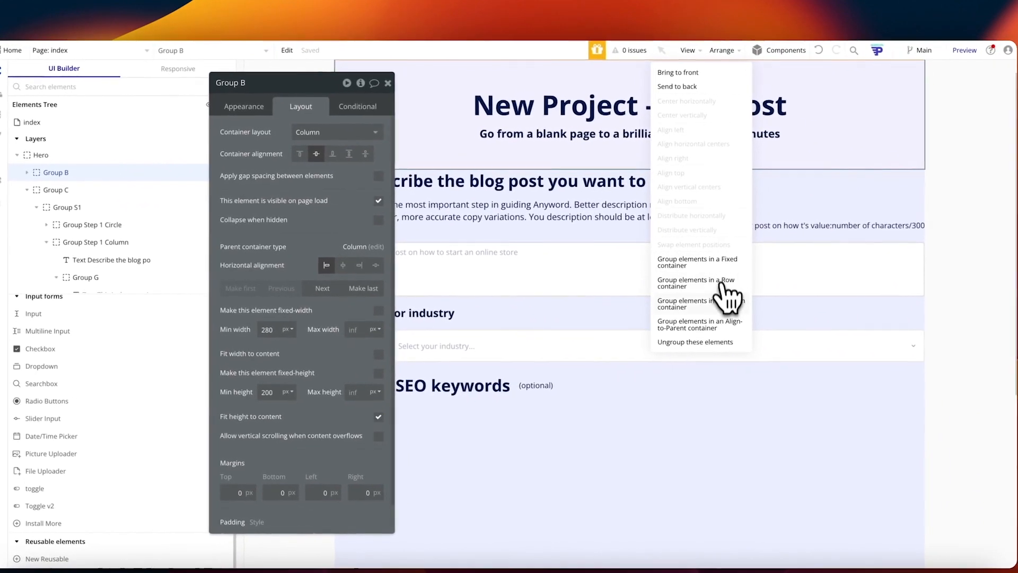
click(722, 302)
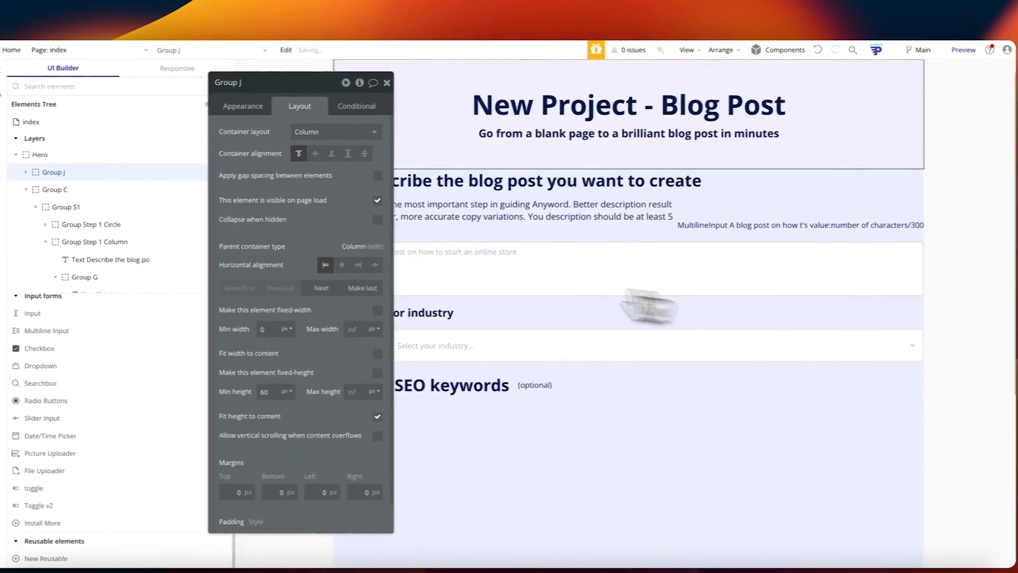
Step: Give wrapper Group J a flat color background of #FFFFFF
click(129, 186)
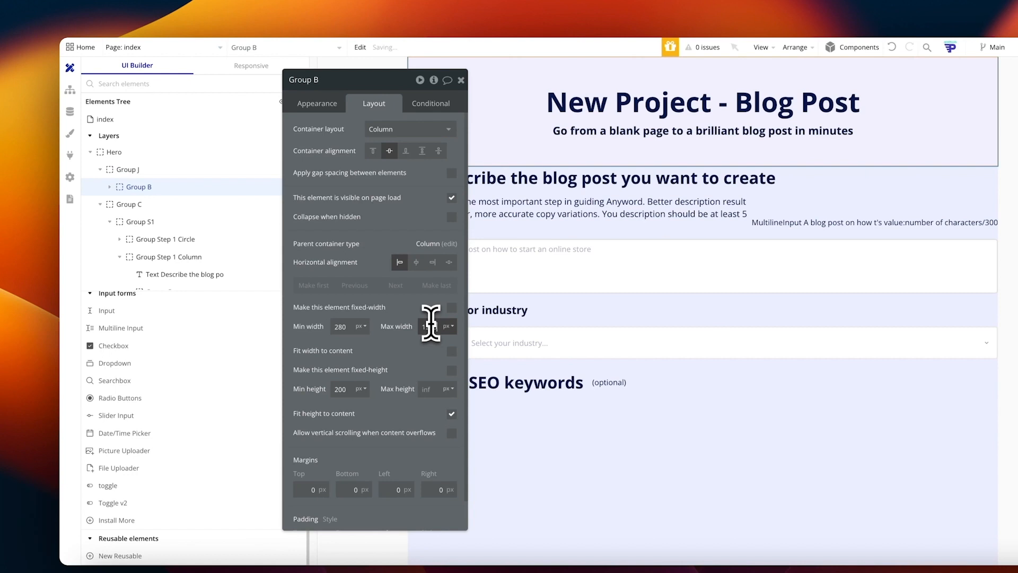
click(132, 169)
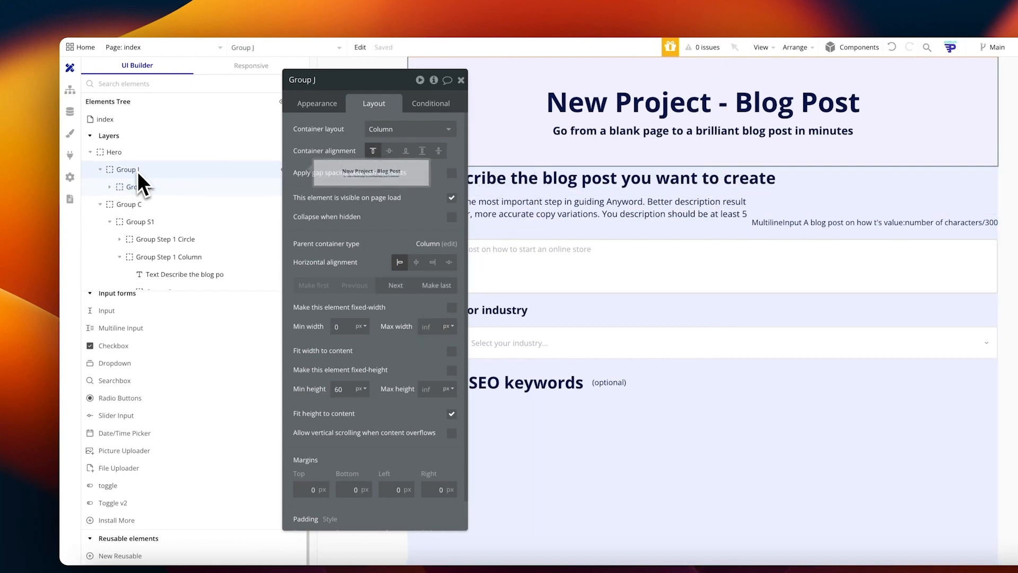
click(317, 104)
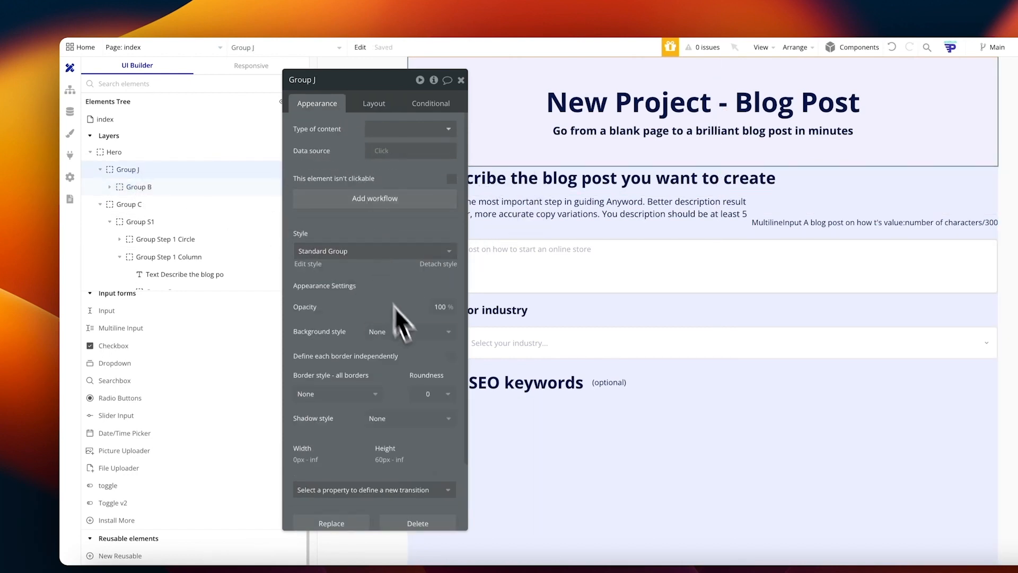
click(411, 332)
click(405, 385)
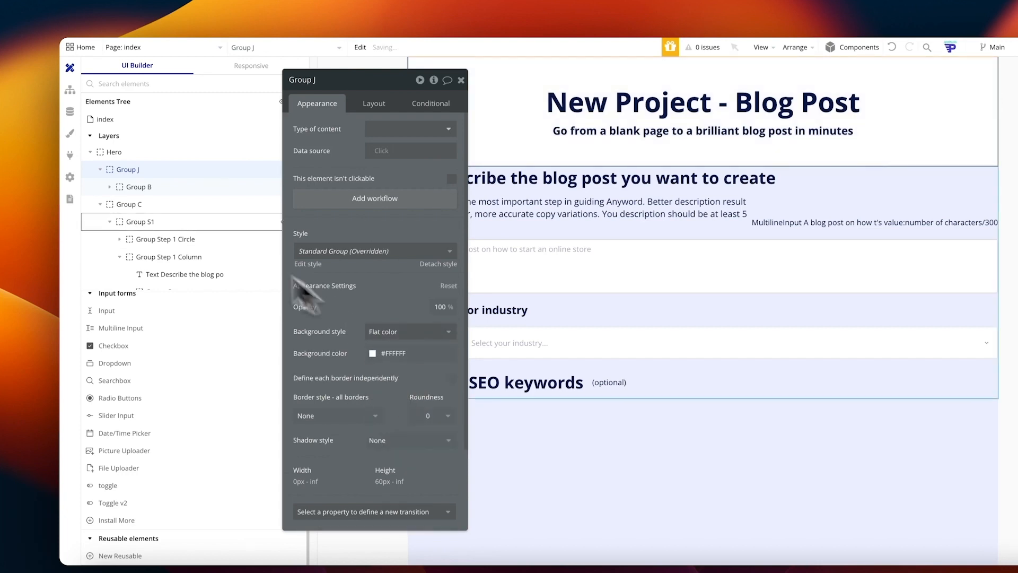
click(138, 189)
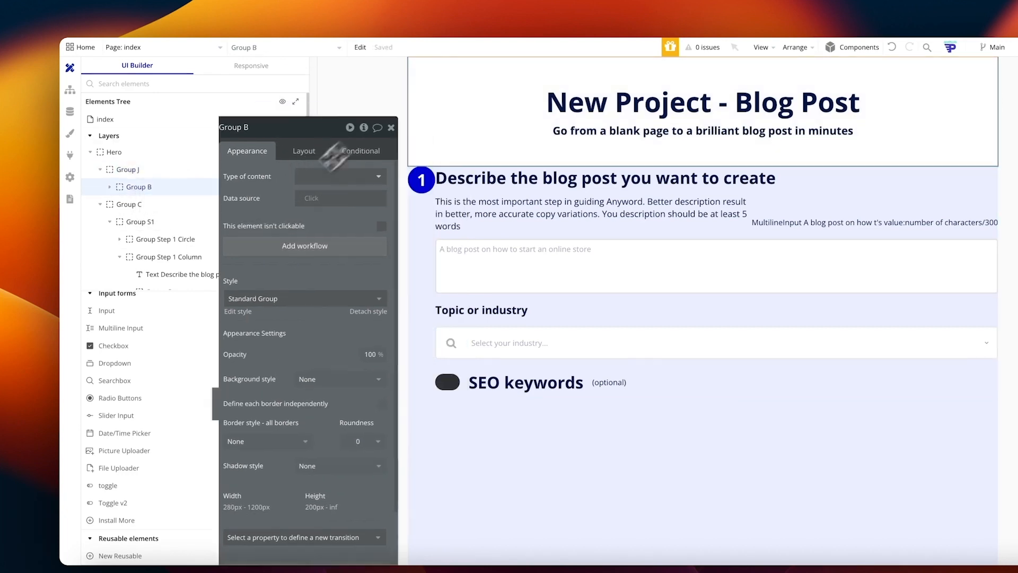
click(149, 177)
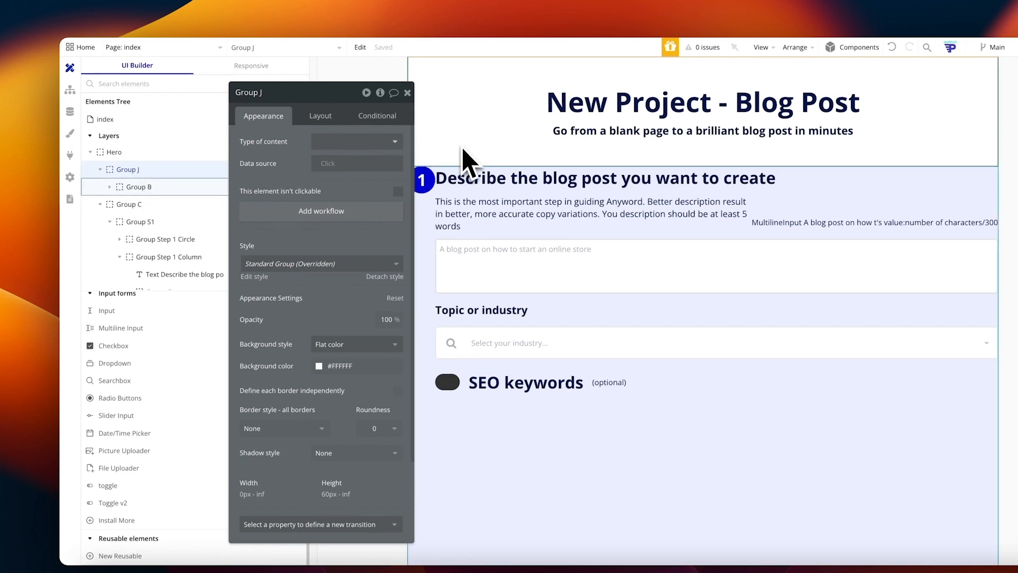
Step: Centre Group B horizontally using its Layout alignment
click(226, 190)
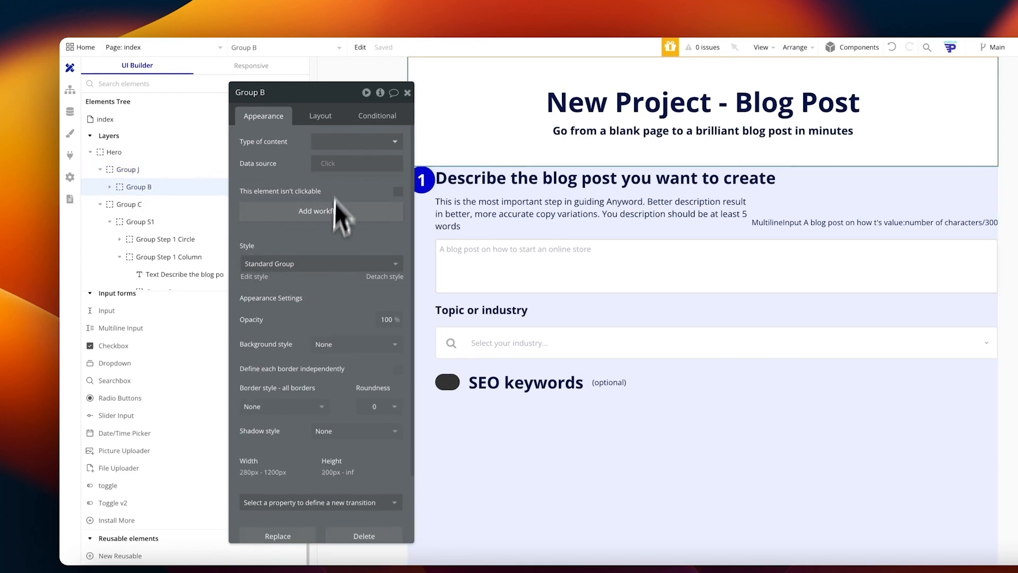
click(321, 117)
click(366, 280)
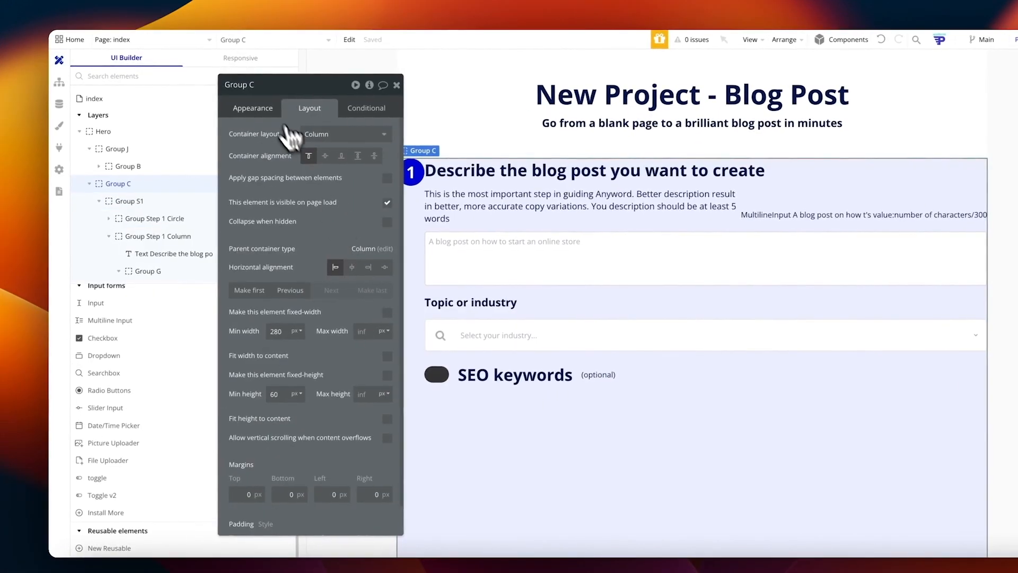
Step: Set Group C's Background style to None
click(245, 108)
click(323, 337)
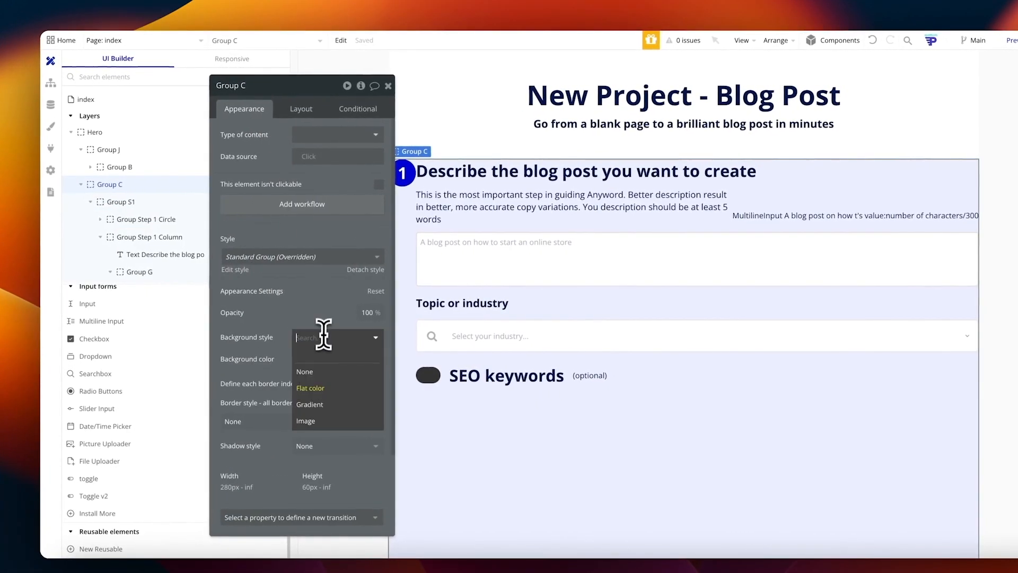
click(321, 357)
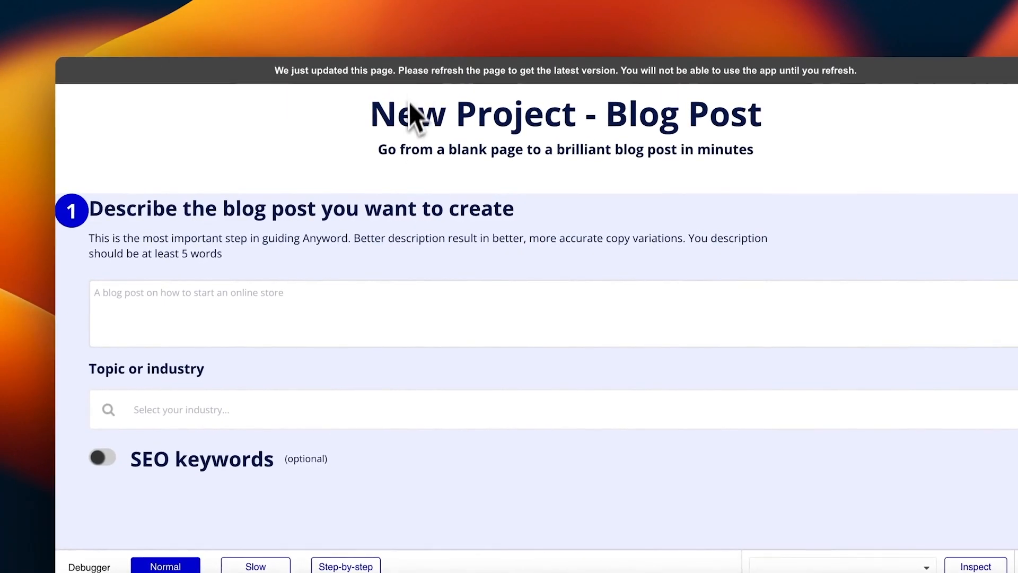
Step: Reload the preview to check the step form, then review Group C's Layout settings
key(super+r)
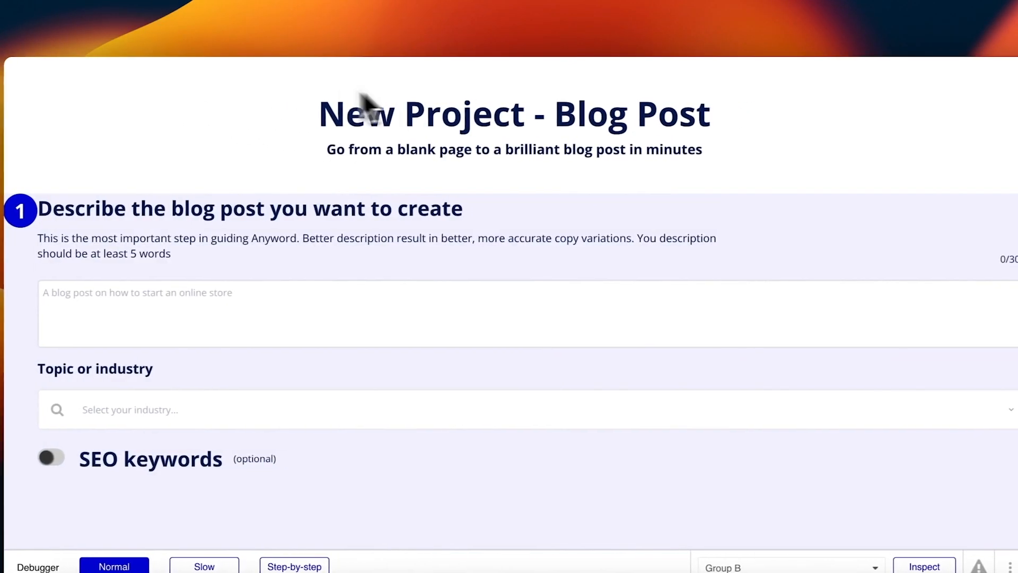
triple_click(379, 98)
click(718, 164)
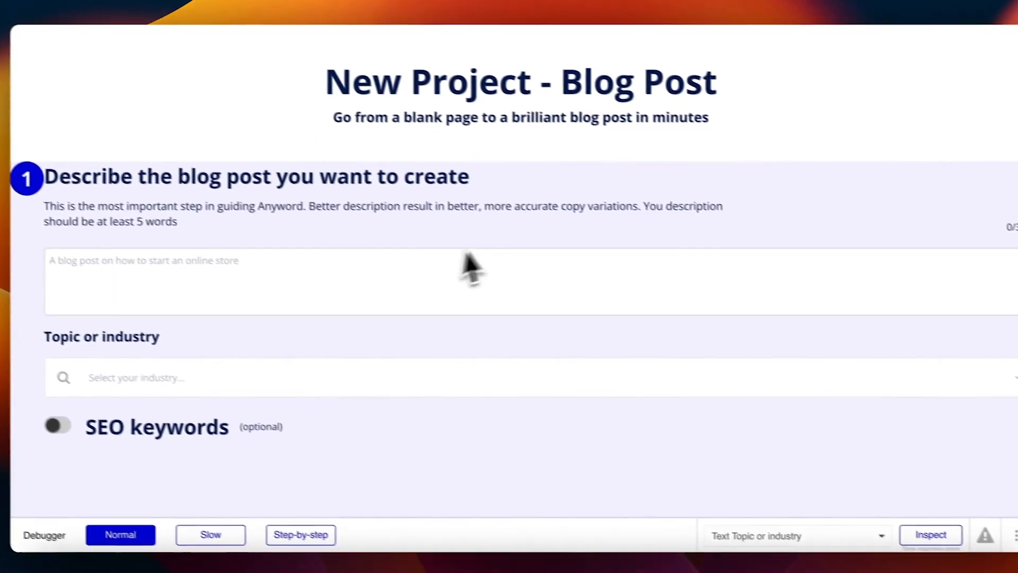
click(451, 409)
click(525, 287)
click(386, 2)
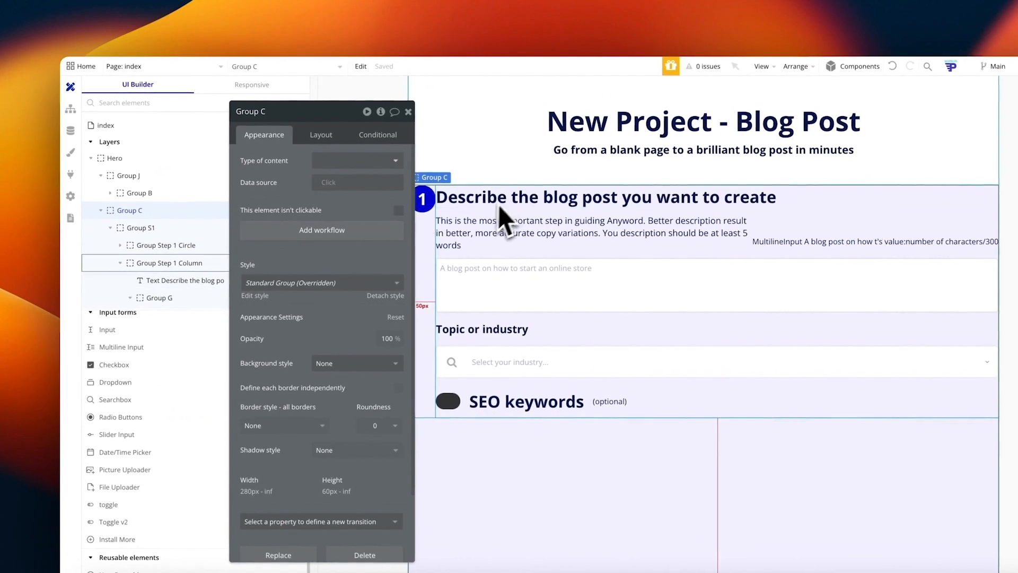
click(329, 142)
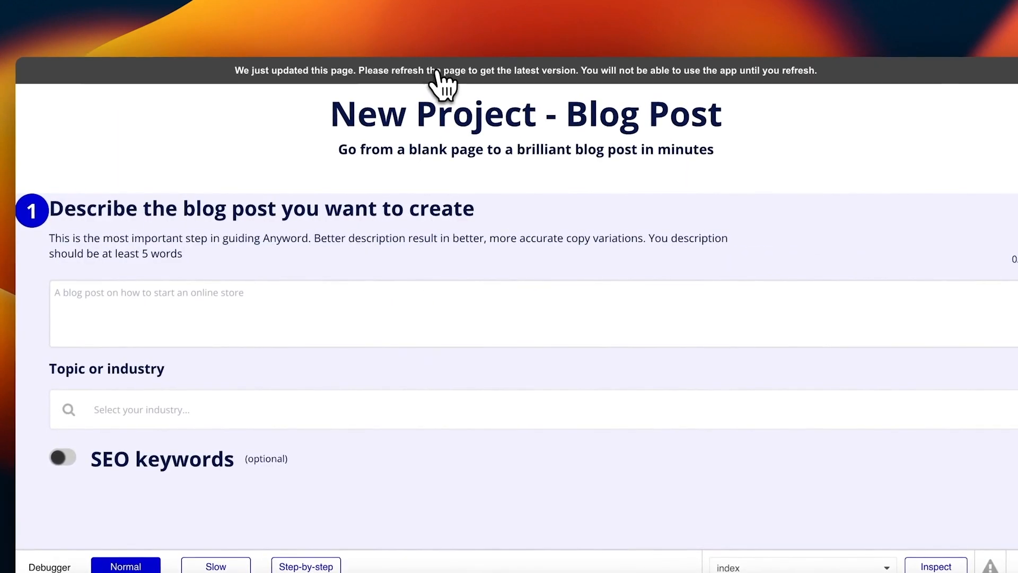
click(436, 71)
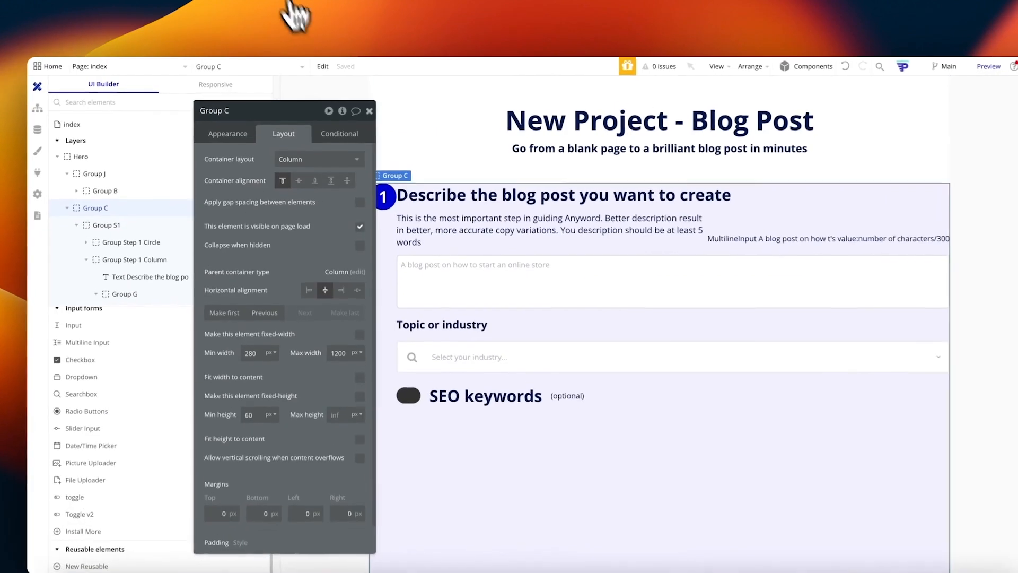
Step: Enable gap spacing on Group S1 with a 20 px column gap and reload the preview
click(391, 255)
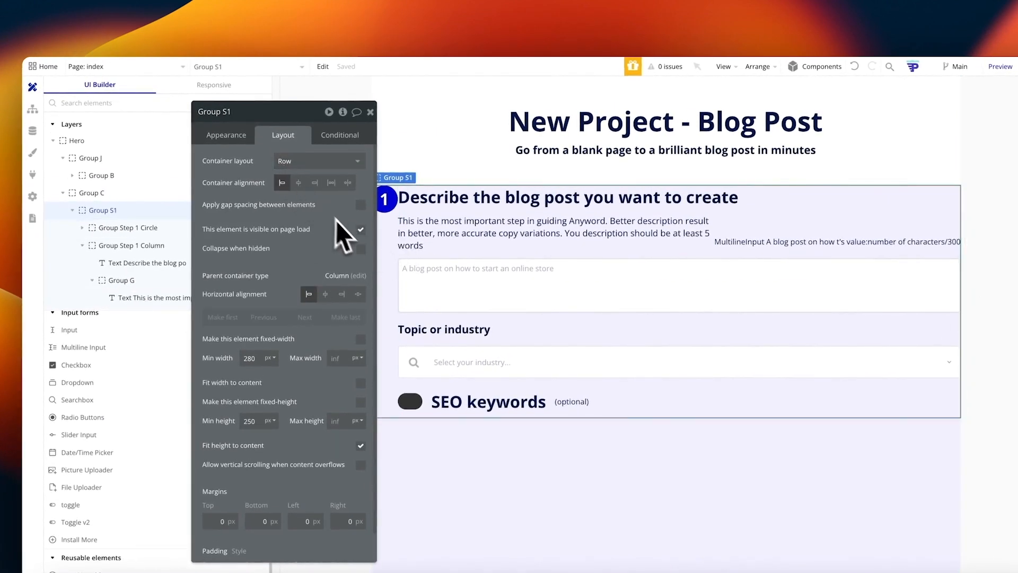
click(361, 205)
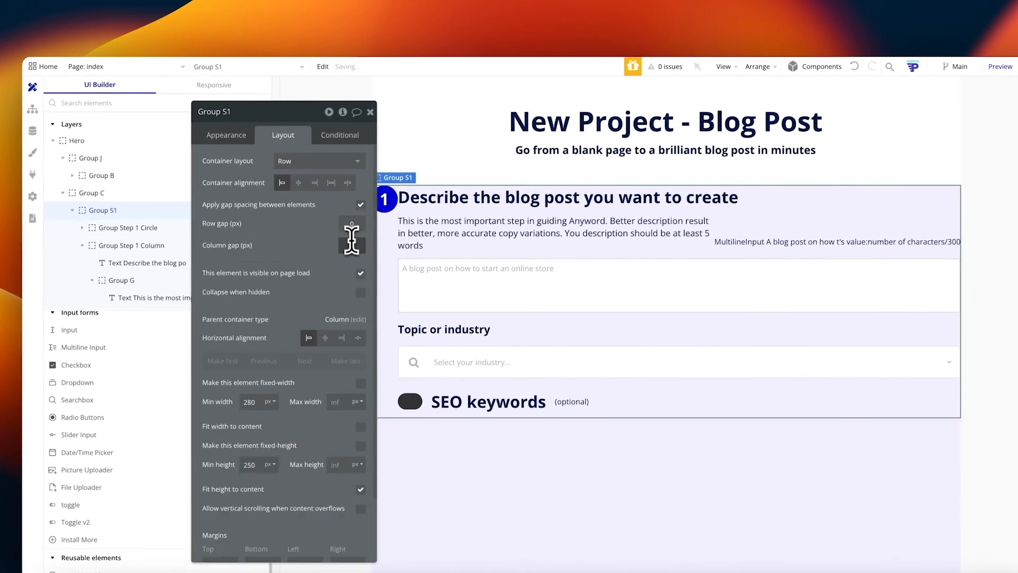
text(20)
mouse_move(308, 120)
mouse_down()
mouse_move(293, 109)
mouse_move(295, 120)
mouse_up()
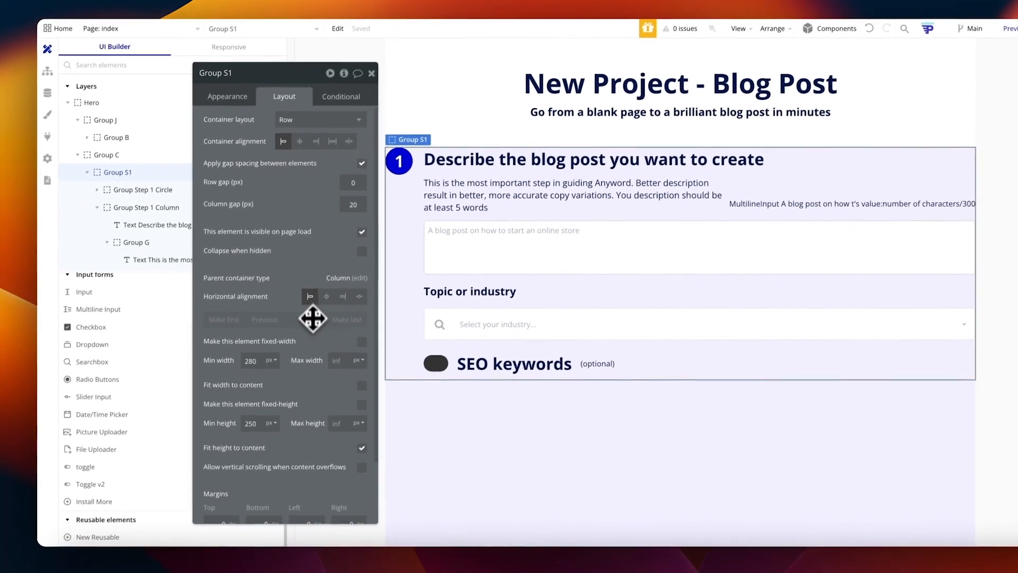
drag(291, 351, 423, 312)
scroll(402, 361, down, 2)
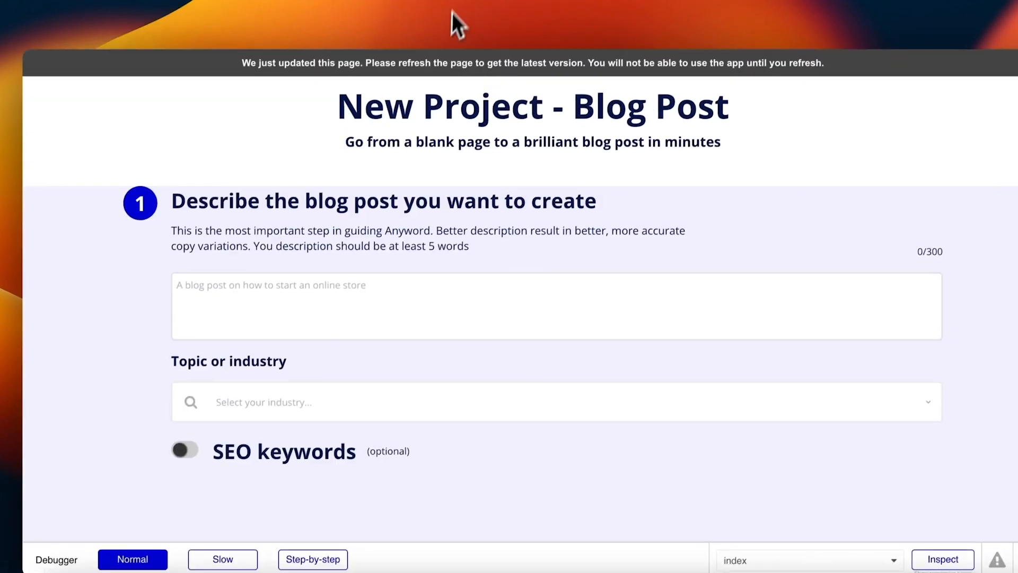
key(super+r)
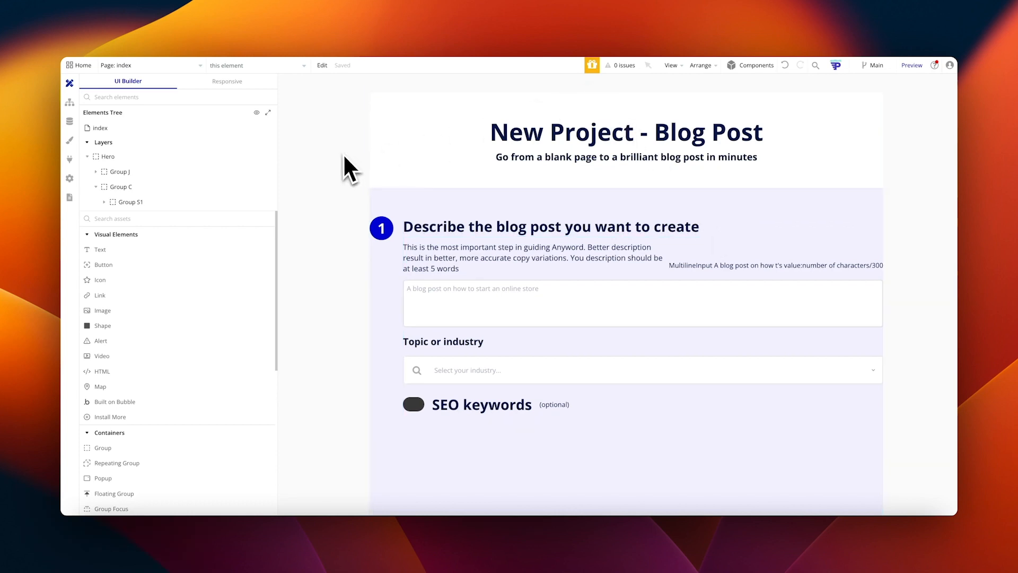
Step: Browse the Add plugins catalogue from the Plugins page, then close it to view the API Connector
click(70, 159)
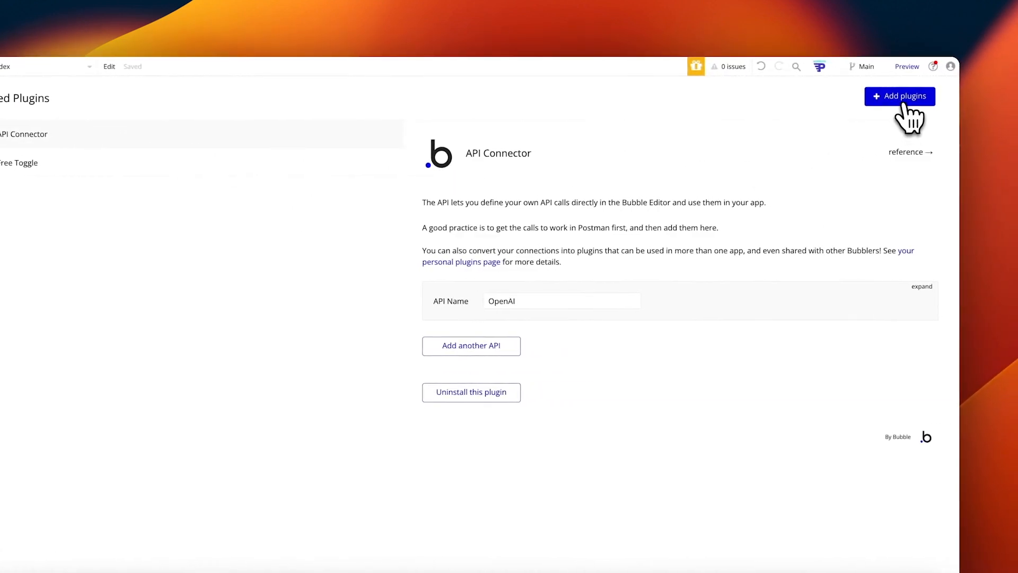
click(903, 104)
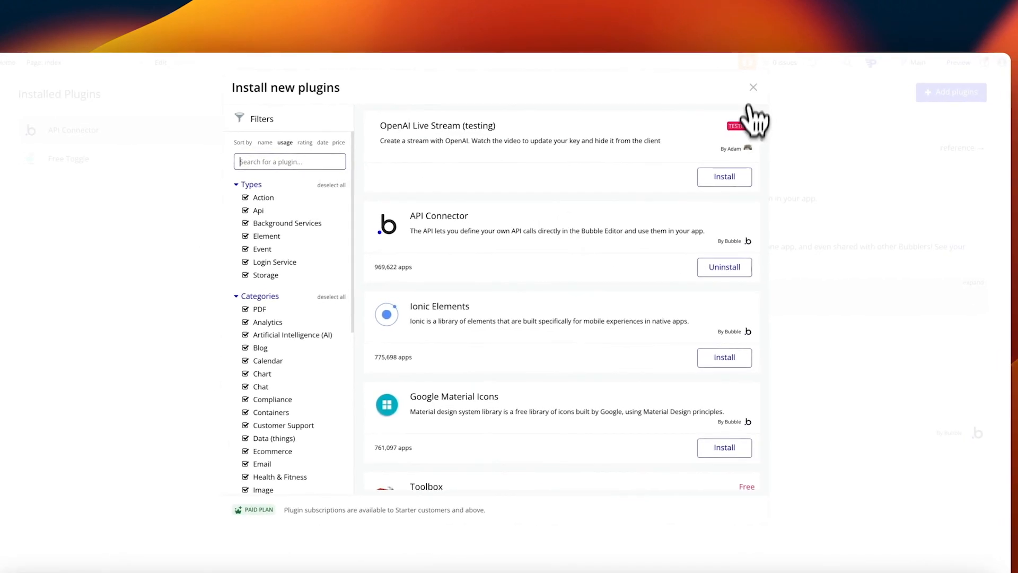
click(752, 88)
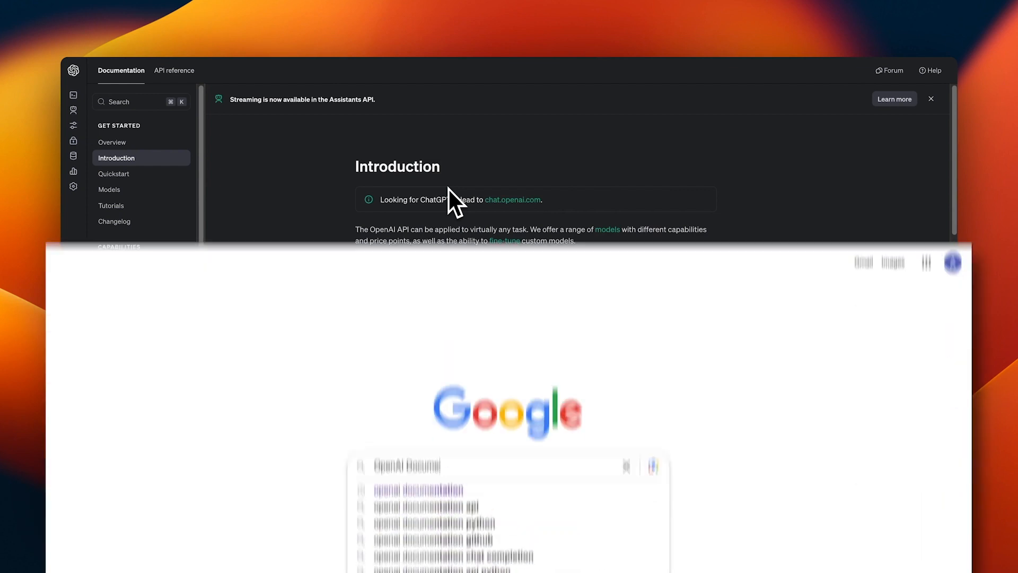
Step: Search Google for 'OpenAI Documentation' and find the Introduction - OpenAI API result
text(n)
key(Return)
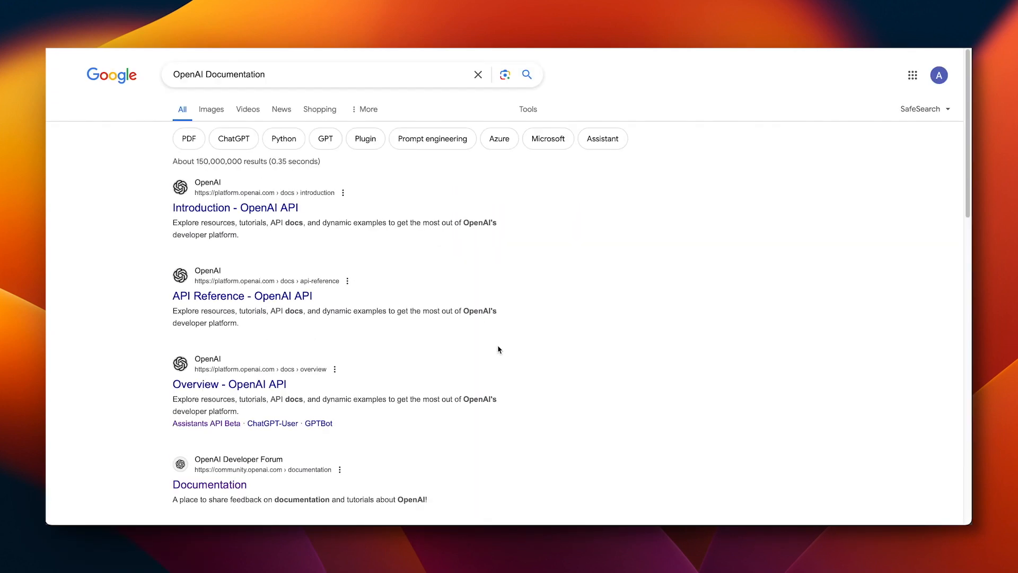
scroll(471, 348, down, 3)
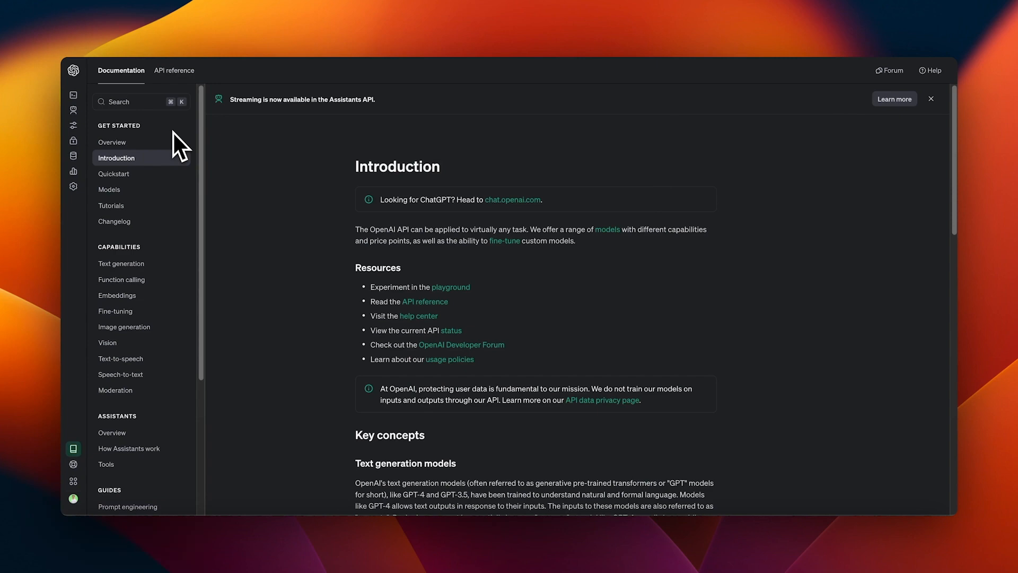
Step: Open the API reference's Chat > Create chat completion section and select the endpoint URL
click(174, 71)
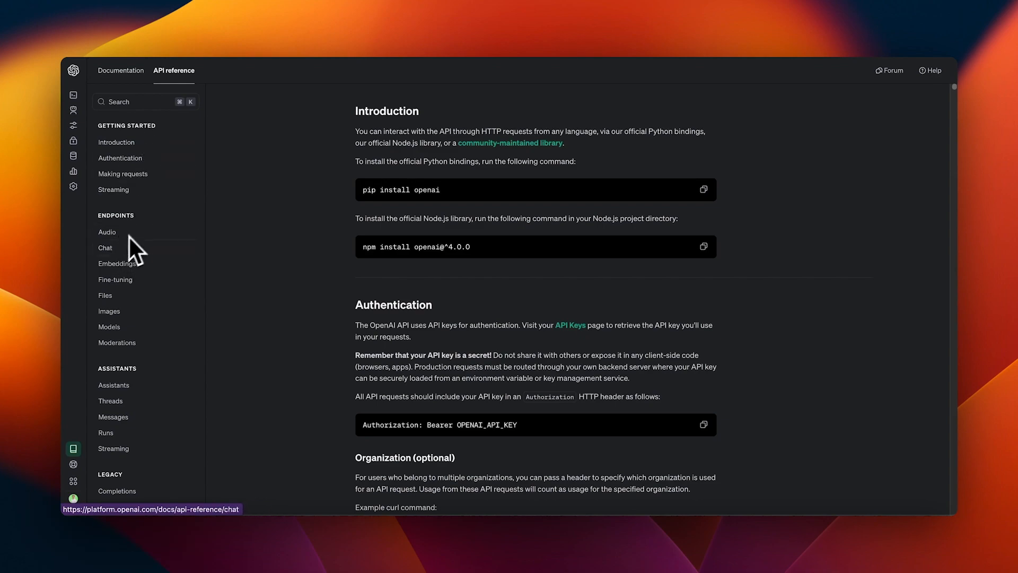
click(113, 248)
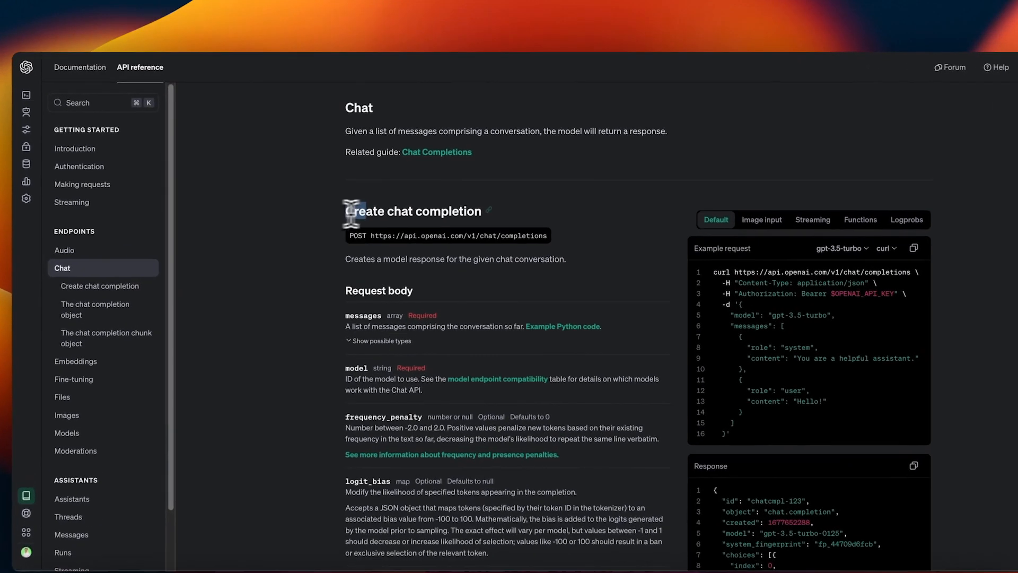
drag(339, 201, 473, 200)
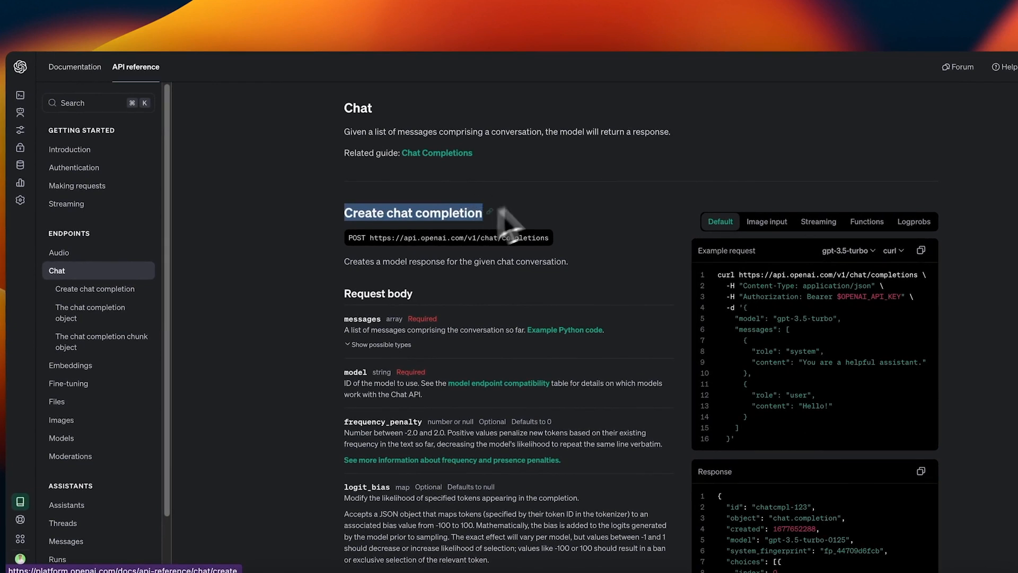
click(546, 175)
drag(370, 237, 550, 237)
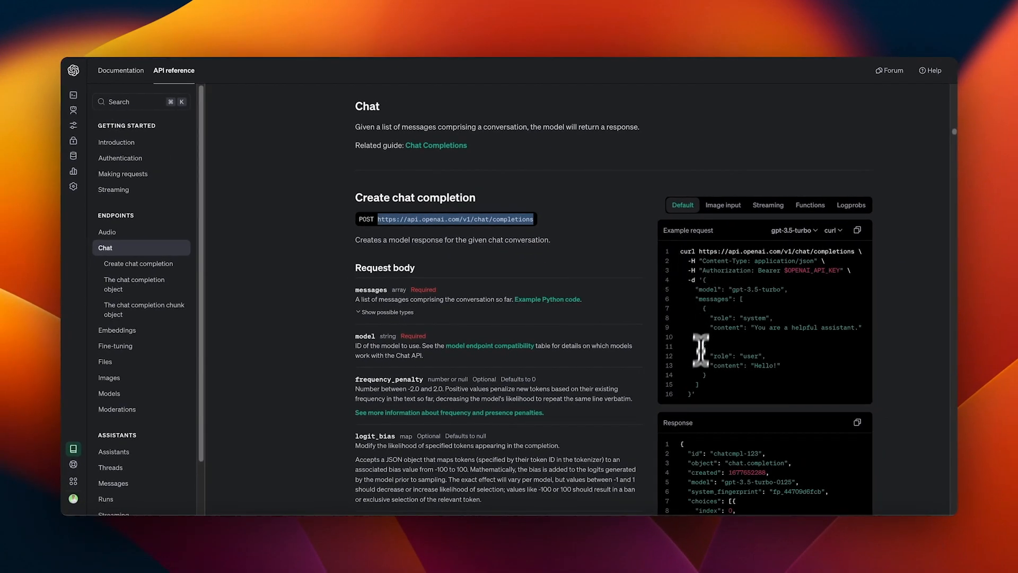
Step: Keep the example request in curl and select its JSON body and chat completions URL
click(835, 233)
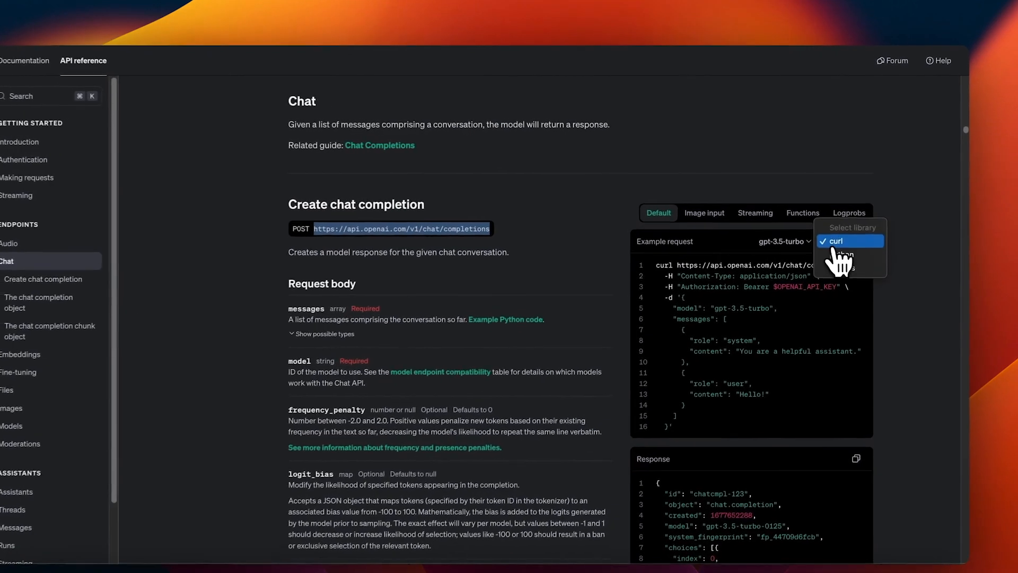
click(841, 245)
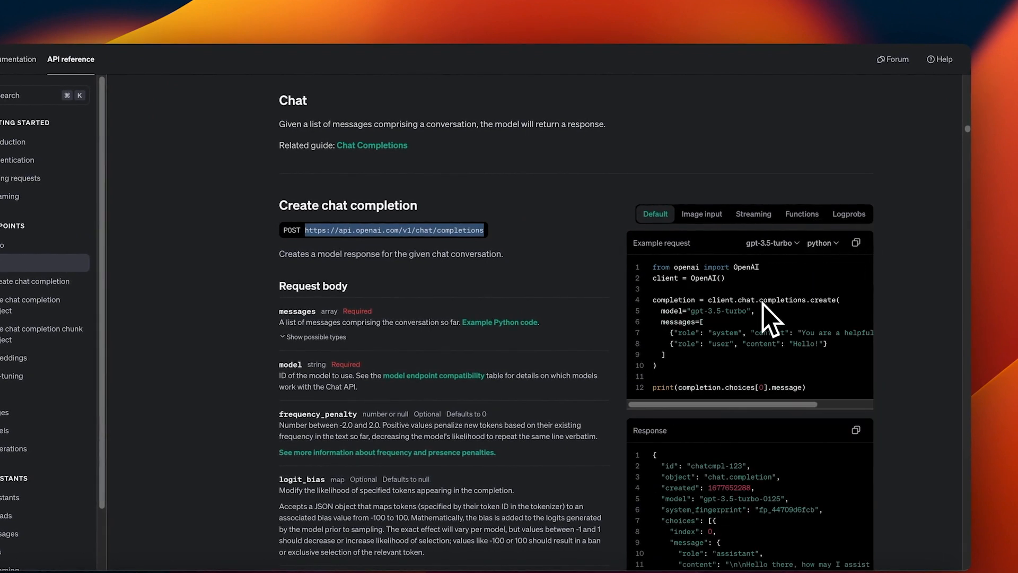
click(821, 244)
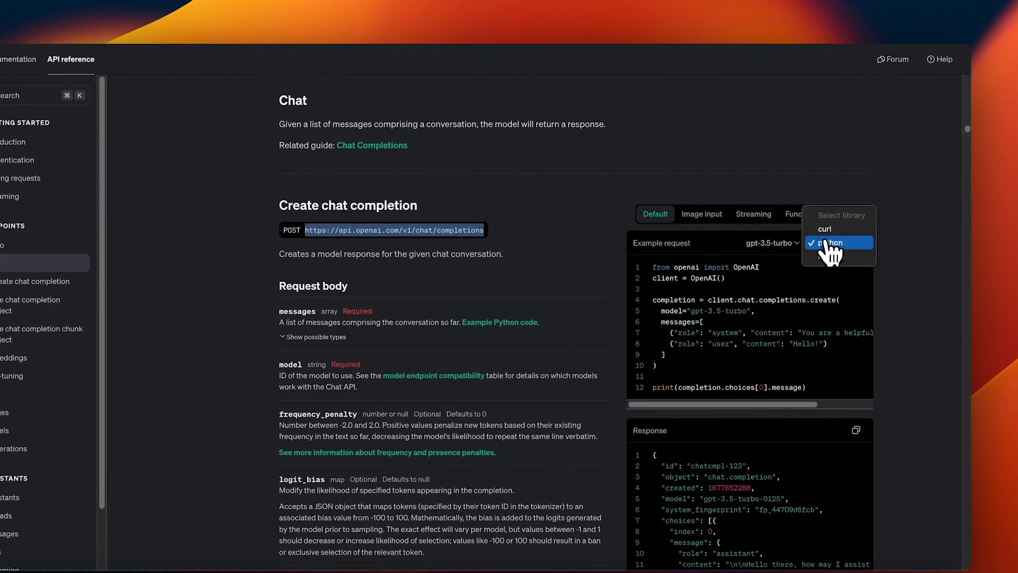
click(836, 232)
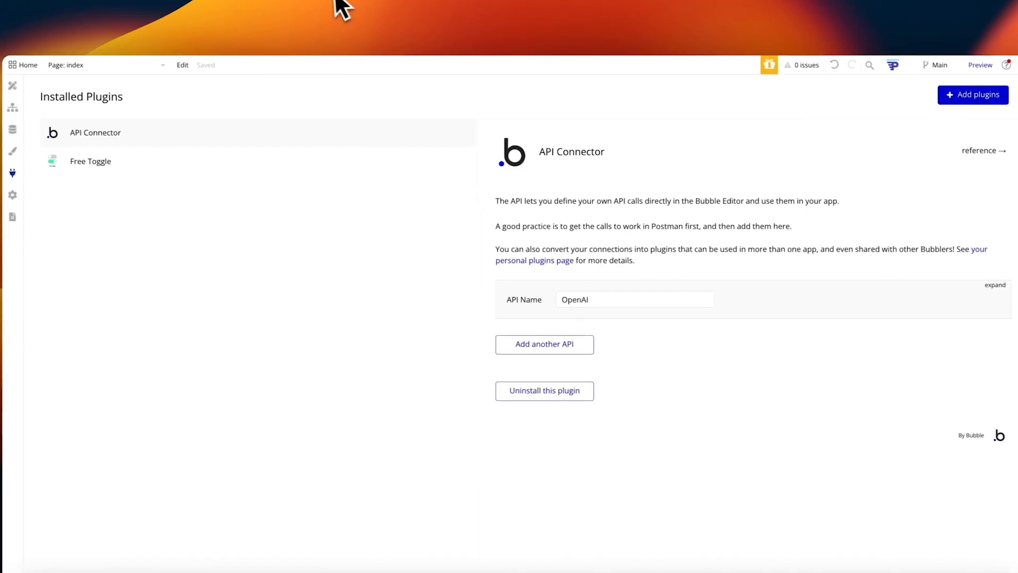
click(996, 285)
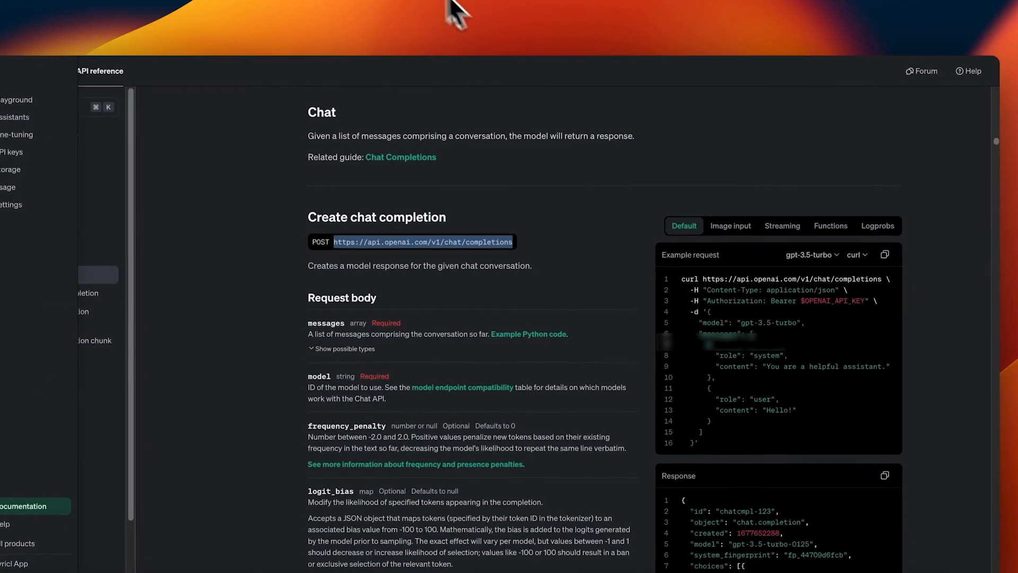
click(698, 311)
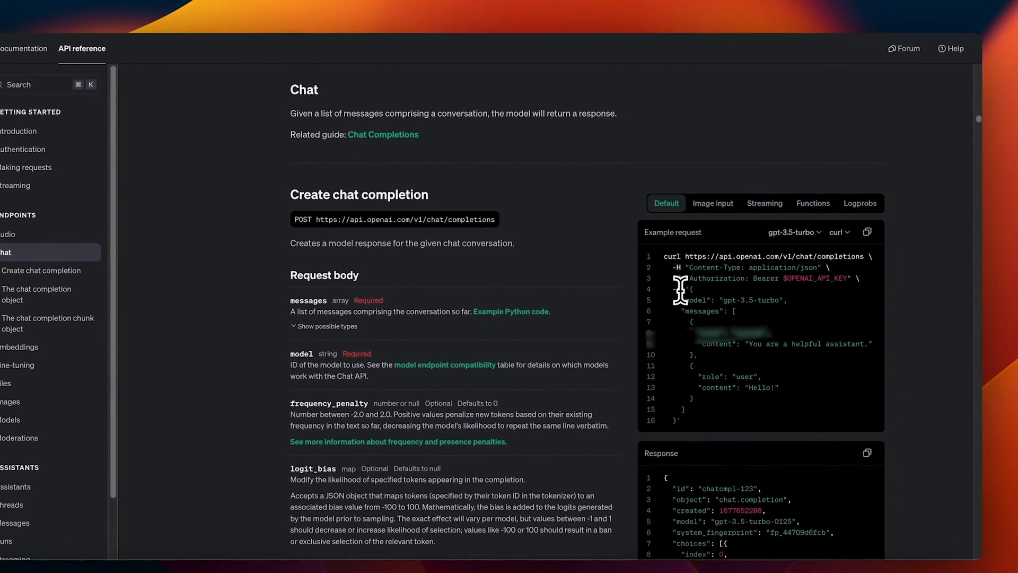
drag(690, 289, 731, 411)
drag(680, 277, 858, 277)
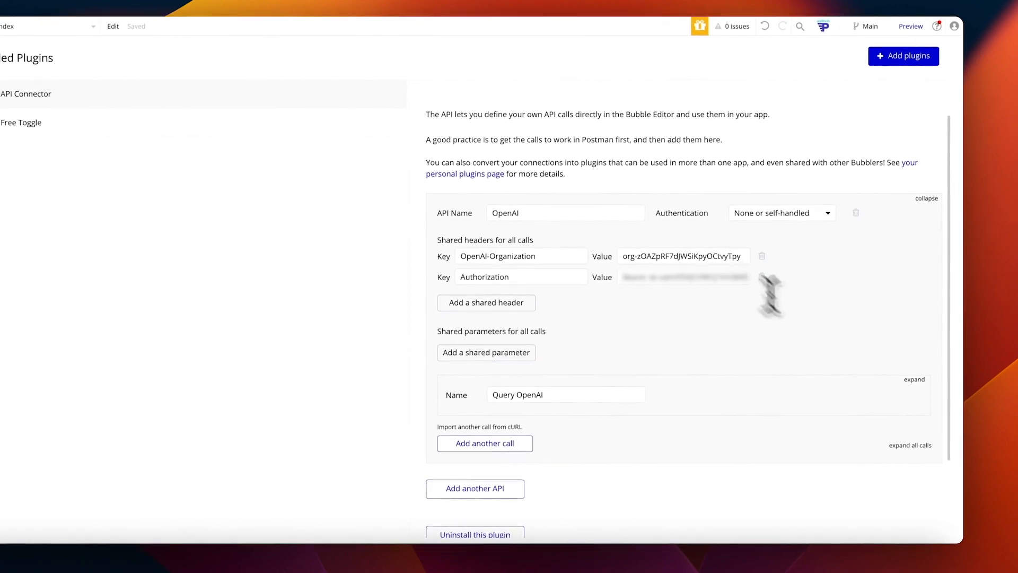
Step: Expand the Query OpenAI call and review the shared headers and Authorization value
click(913, 379)
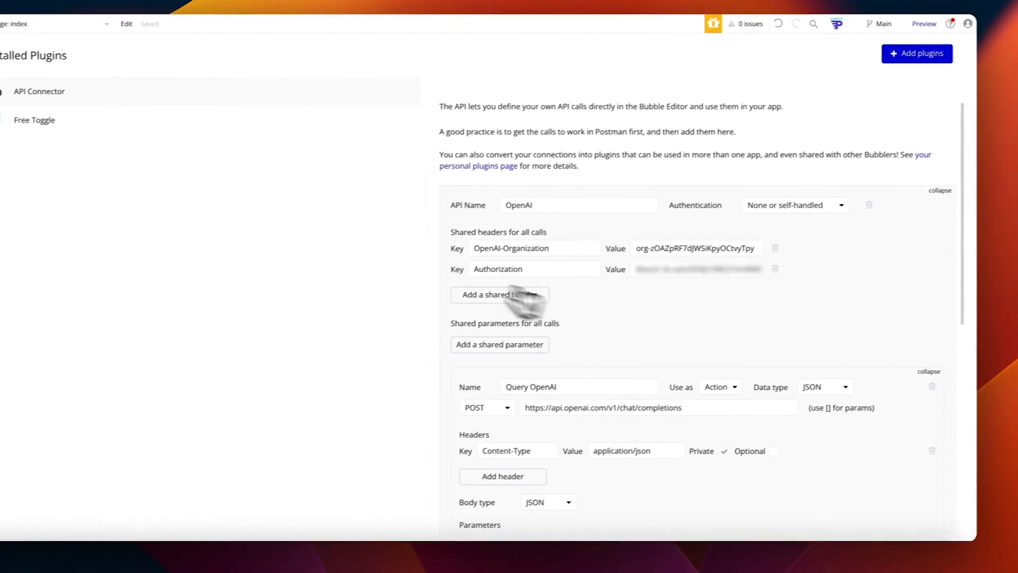
drag(441, 242, 521, 238)
double_click(529, 238)
triple_click(557, 233)
scroll(666, 250, down, 1)
scroll(636, 328, down, 2)
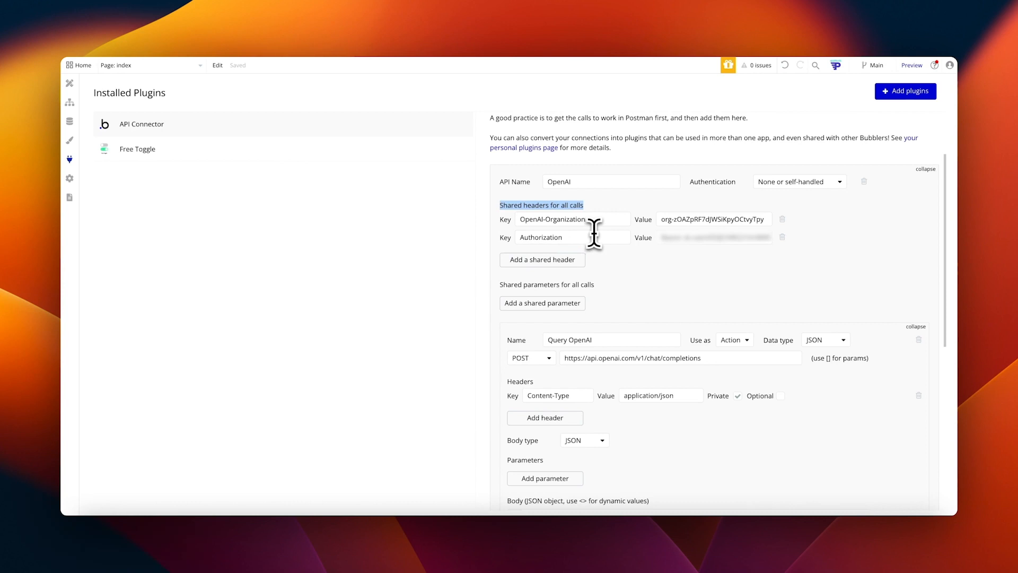
click(603, 264)
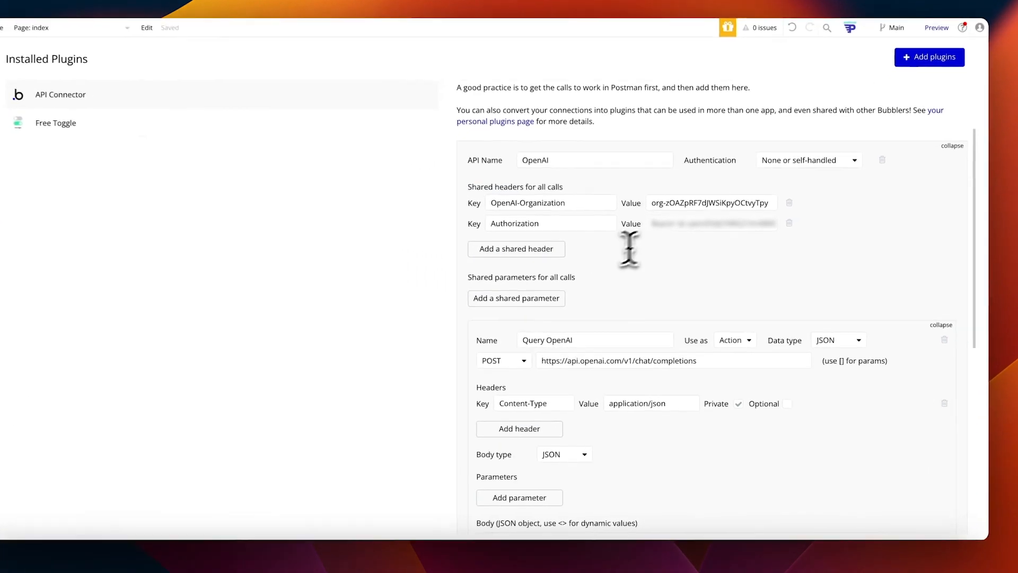
click(662, 223)
click(669, 349)
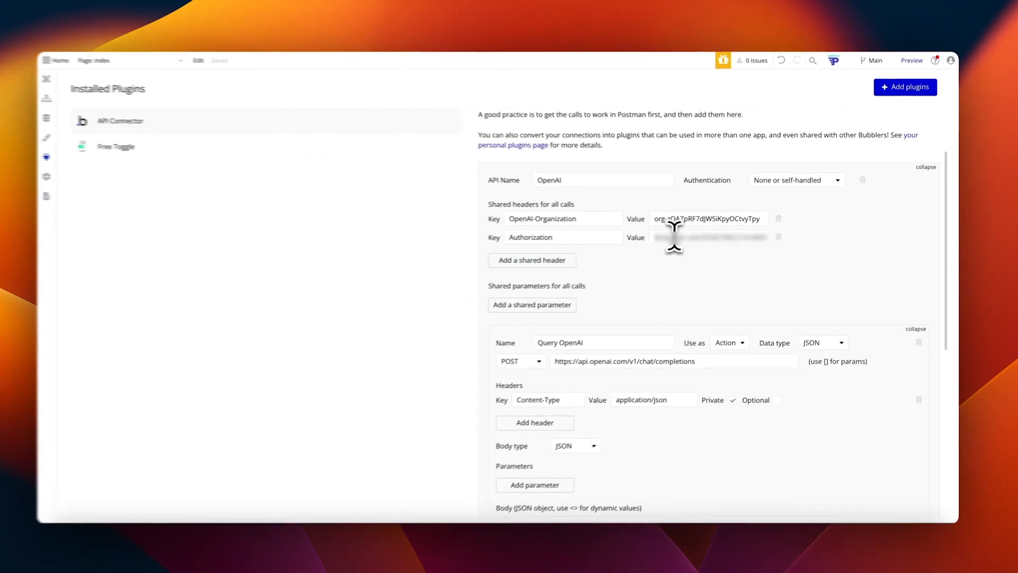
drag(674, 237, 788, 236)
click(788, 239)
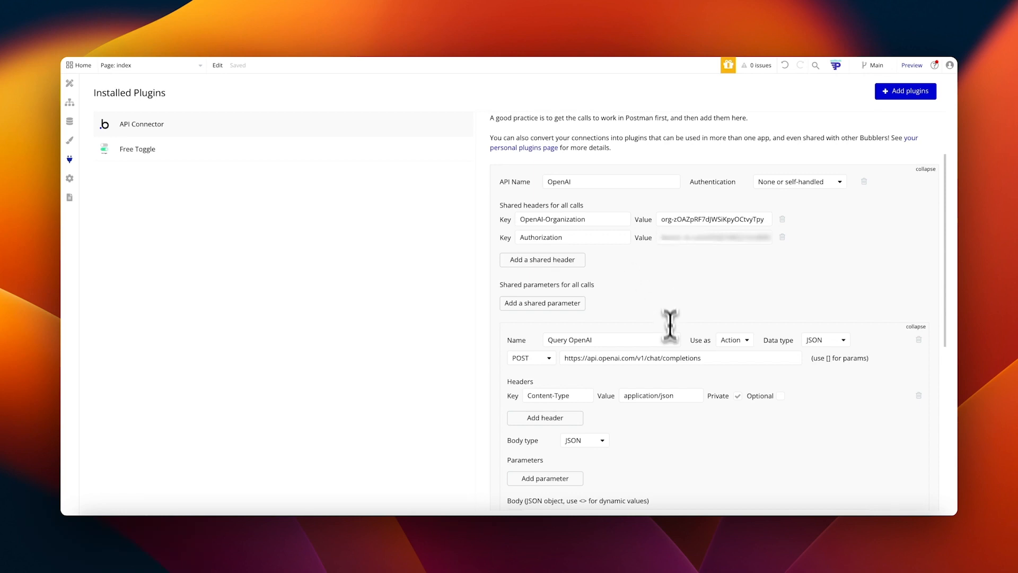
Step: Delete the Query OpenAI call and confirm the deletion
scroll(636, 295, down, 3)
scroll(742, 288, up, 5)
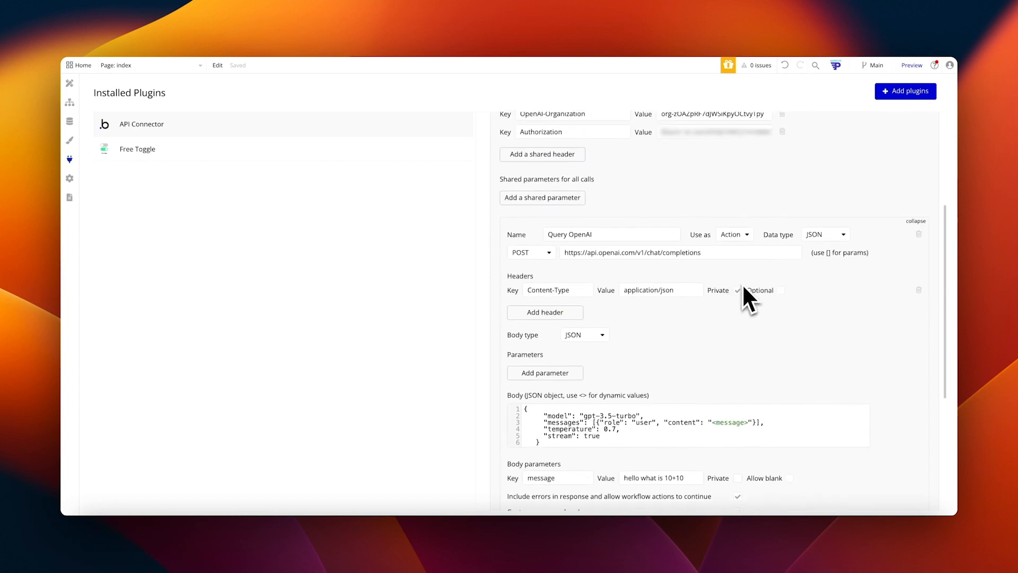
scroll(652, 305, down, 1)
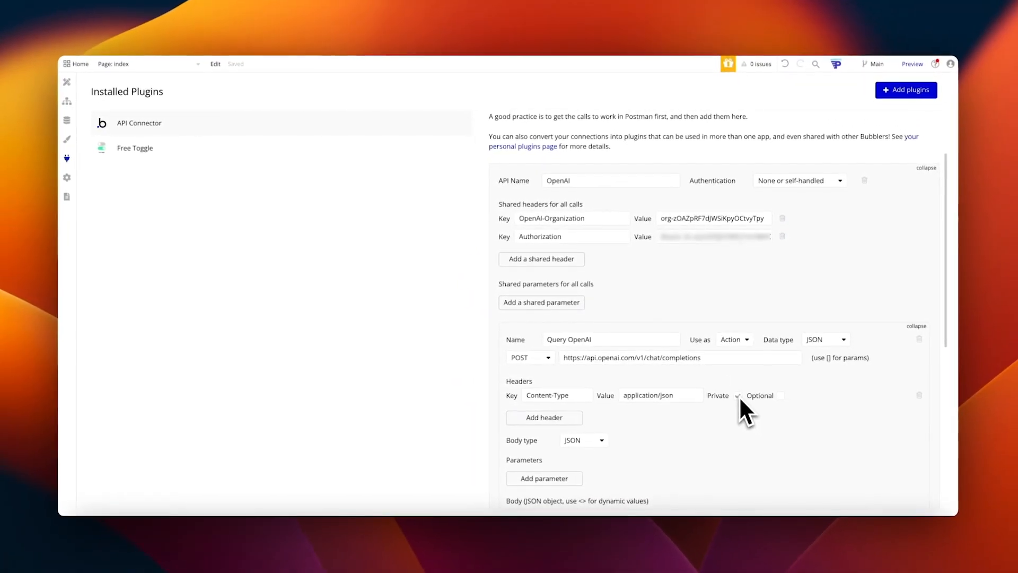
scroll(920, 340, down, 1)
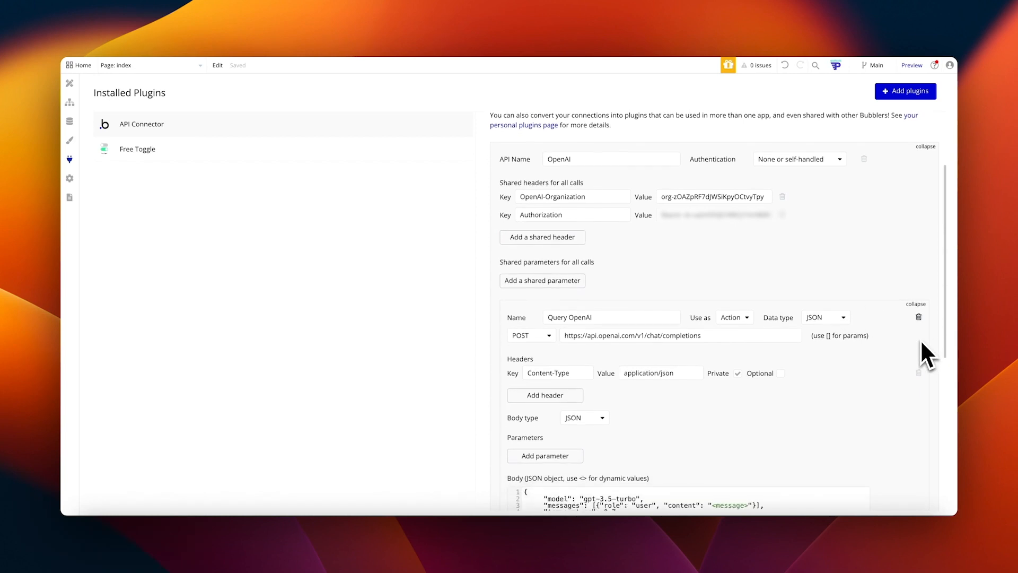
scroll(922, 328, down, 1)
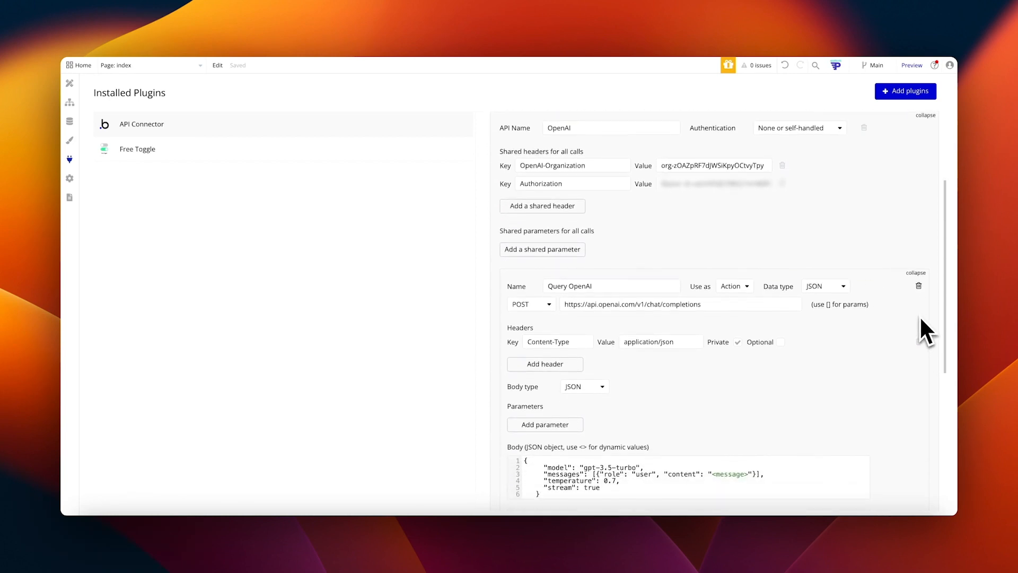
click(919, 284)
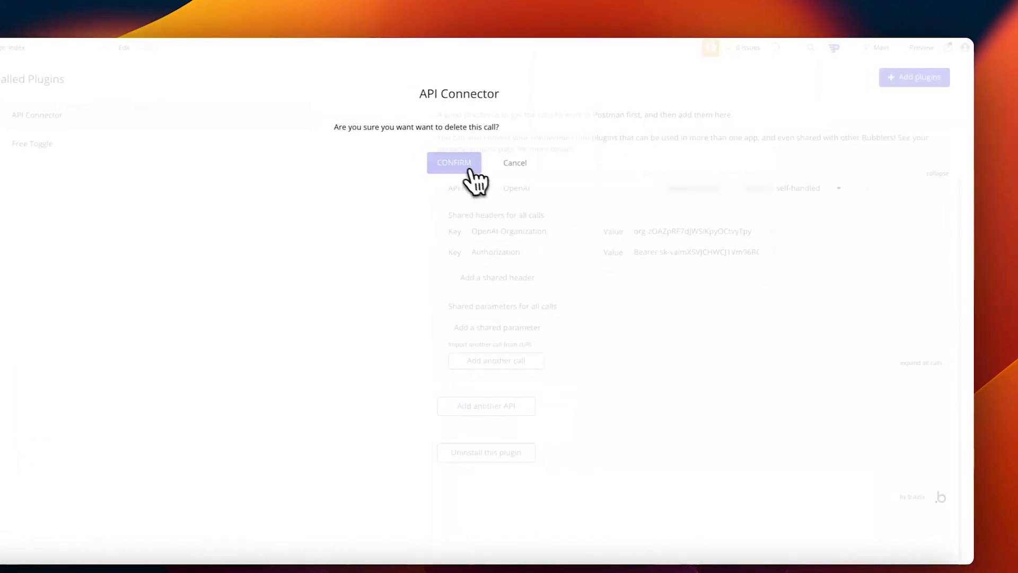
click(469, 169)
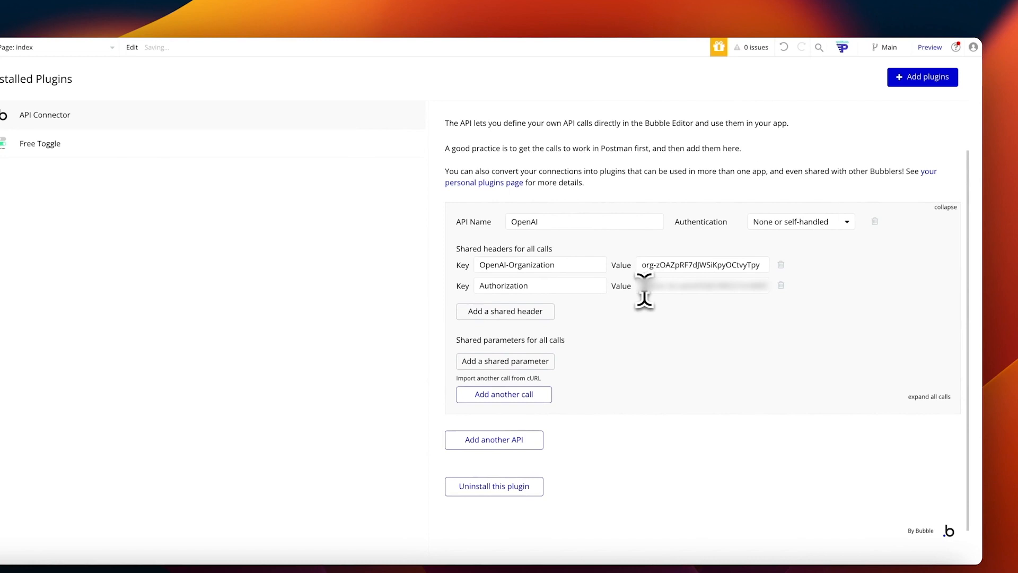
Step: Copy the Authorization header value
drag(639, 286, 781, 291)
right_click(696, 319)
click(651, 315)
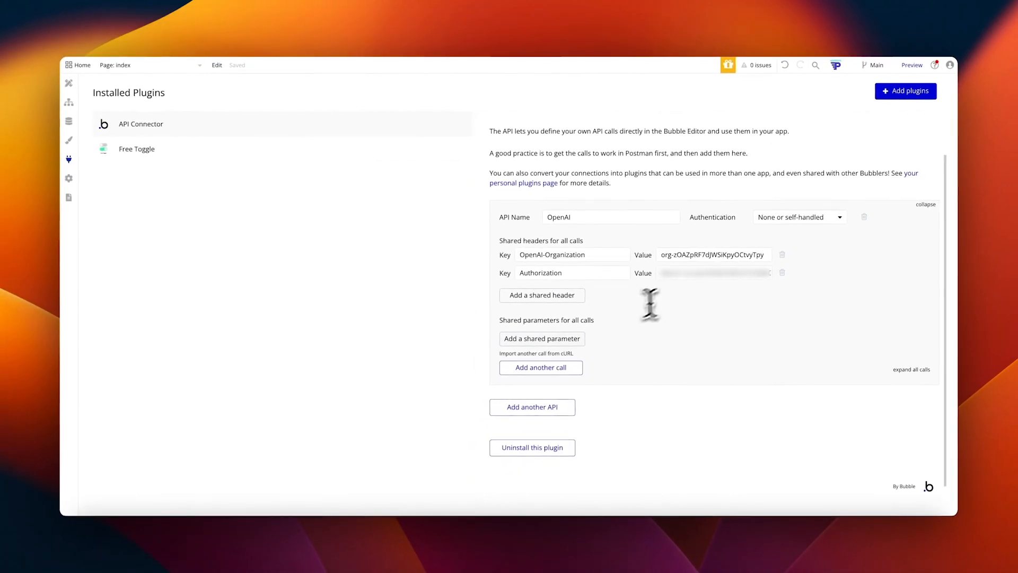
Step: Import the docs' curl example as a new call named Chat Endpoint
click(546, 353)
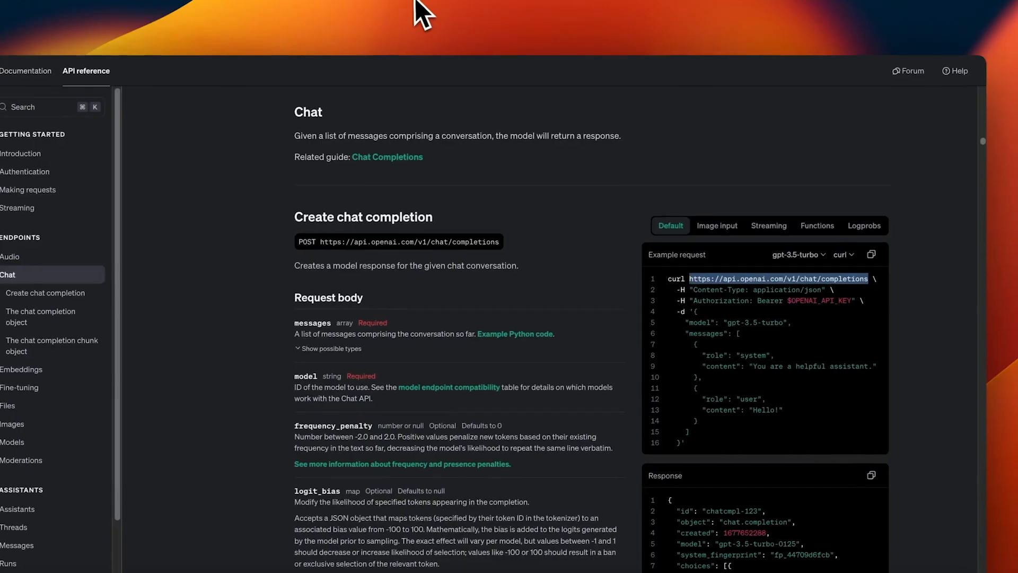
click(849, 257)
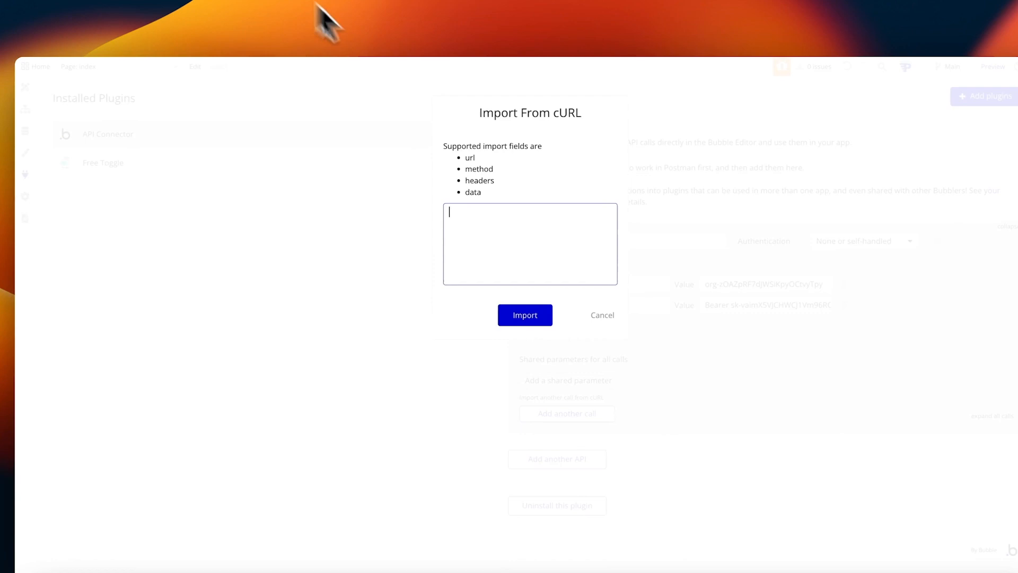
key(super+v)
click(527, 314)
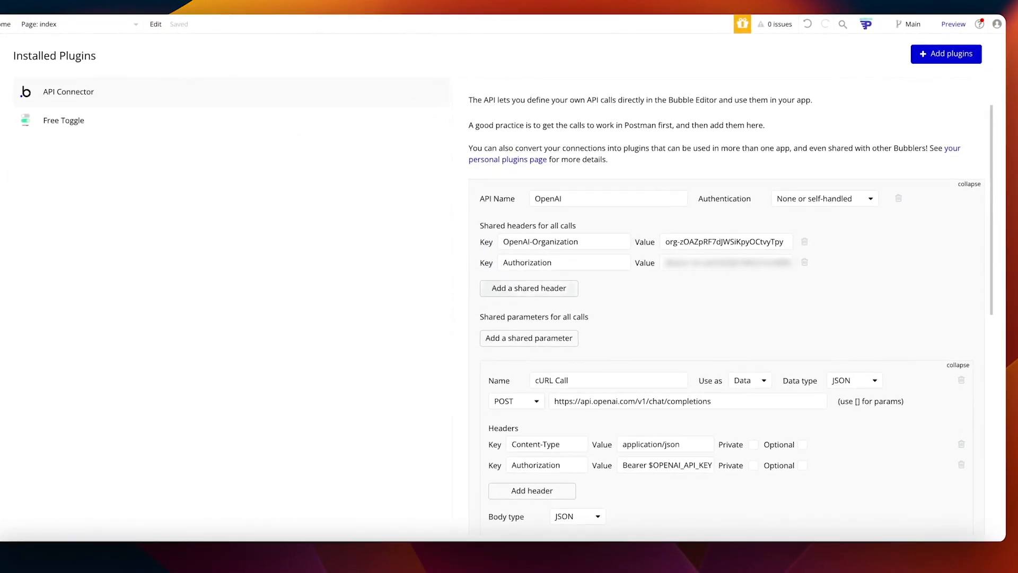
scroll(583, 300, down, 1)
drag(533, 346, 563, 346)
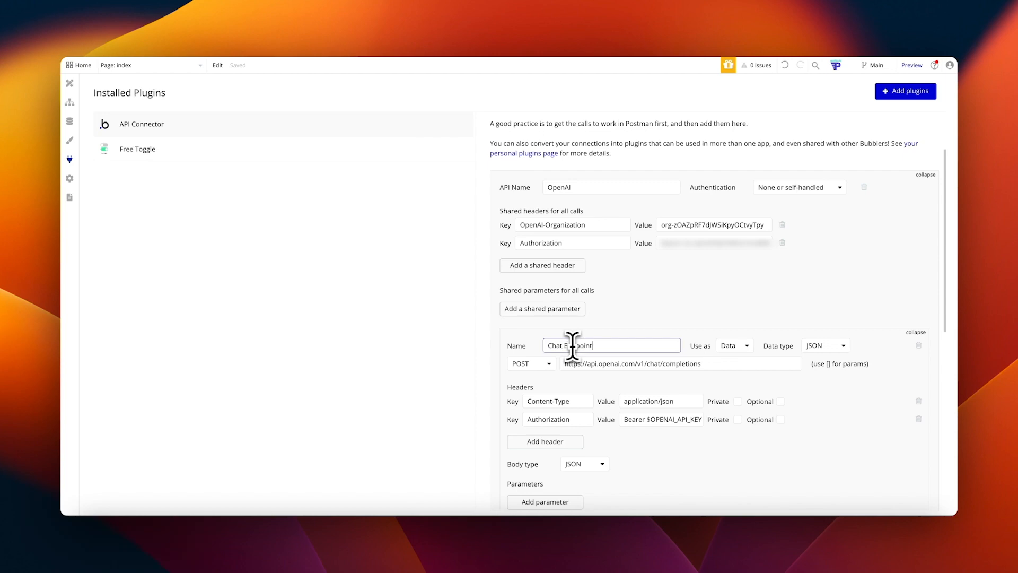
click(641, 322)
Step: Keep Chat Endpoint used as Data, then start a new event in the page's workflows
scroll(633, 324, down, 1)
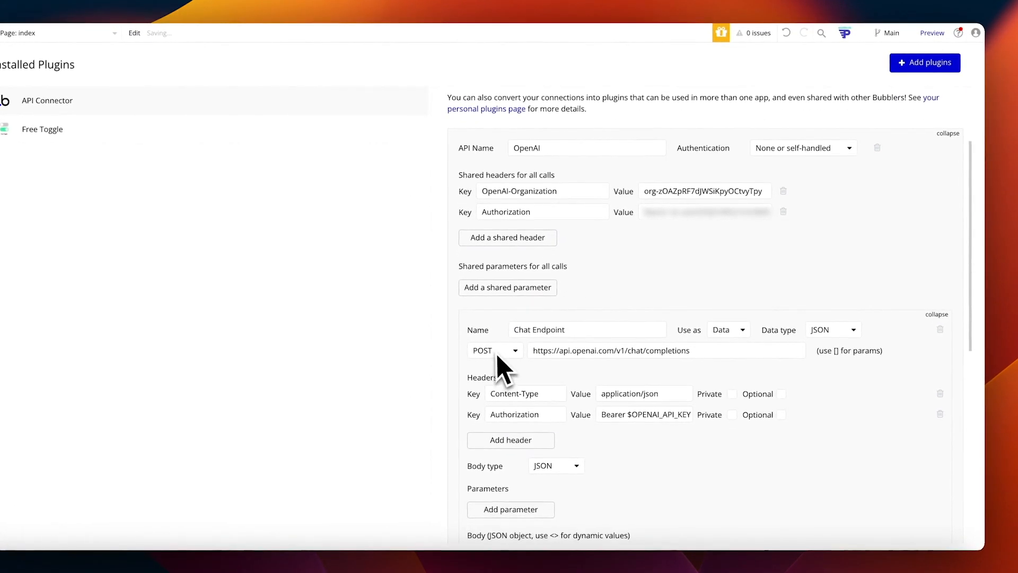
scroll(498, 354, down, 1)
double_click(637, 339)
triple_click(684, 339)
click(692, 343)
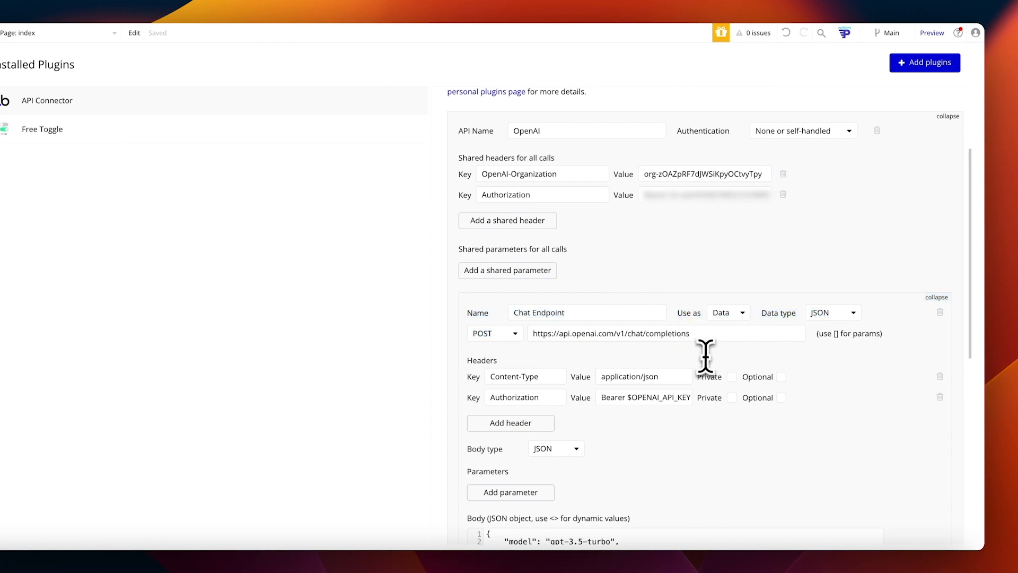
scroll(705, 357, down, 3)
click(736, 206)
click(730, 221)
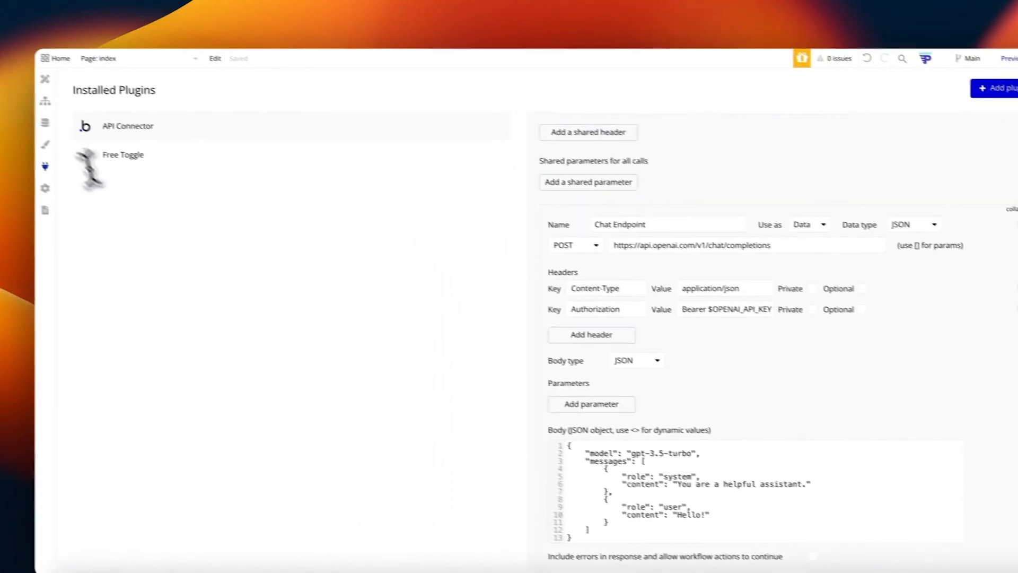
click(43, 101)
click(140, 124)
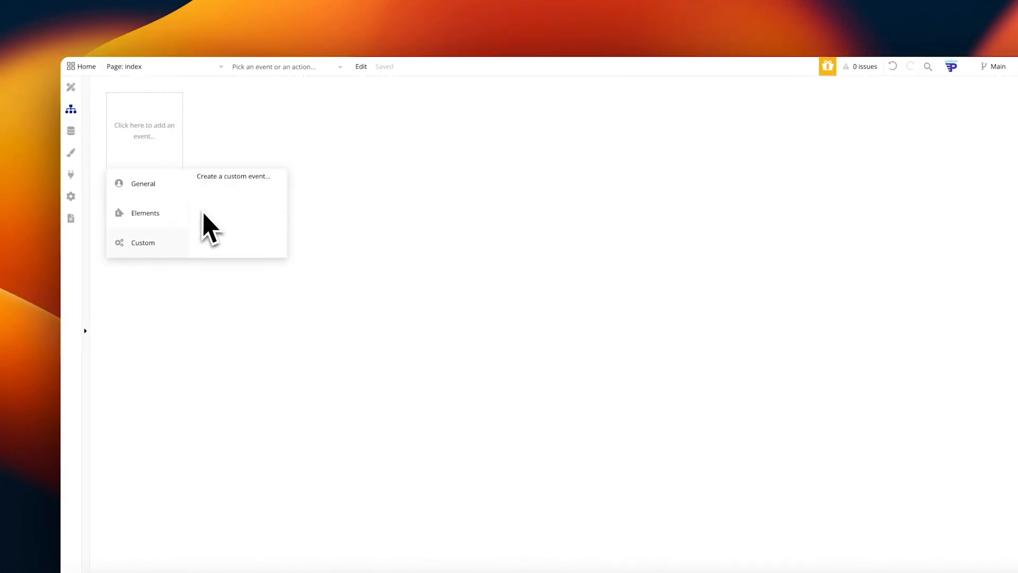
Step: Insert, then remove, a Get data from an external API expression in the SEO keywords heading
click(72, 87)
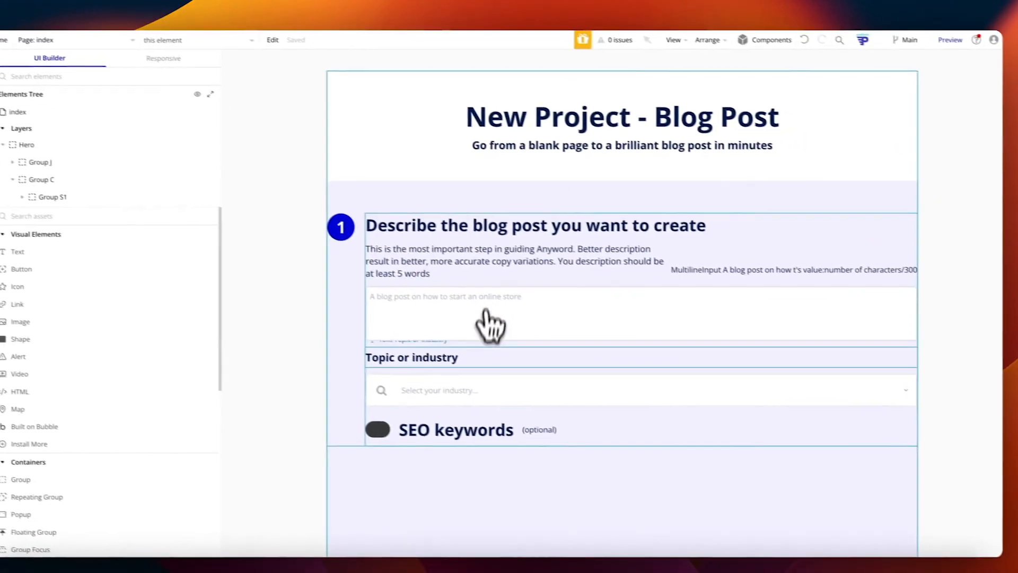
double_click(447, 428)
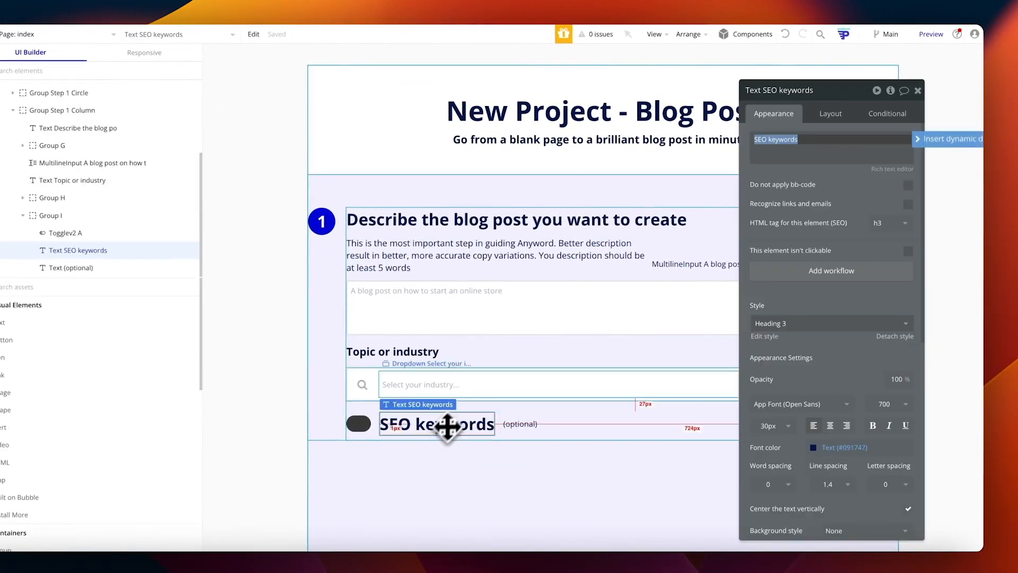
click(798, 142)
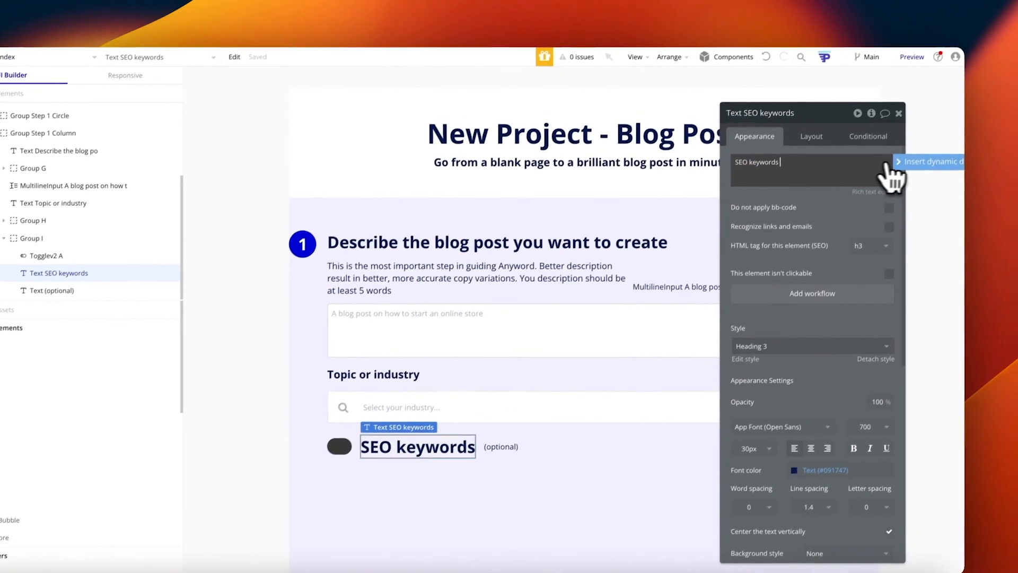
click(896, 162)
text(get data)
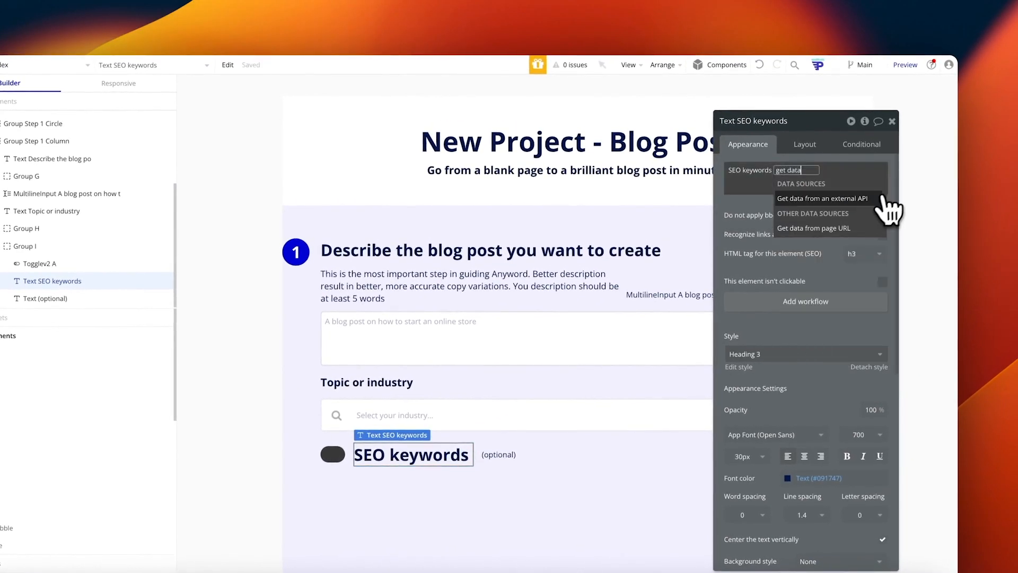
click(869, 198)
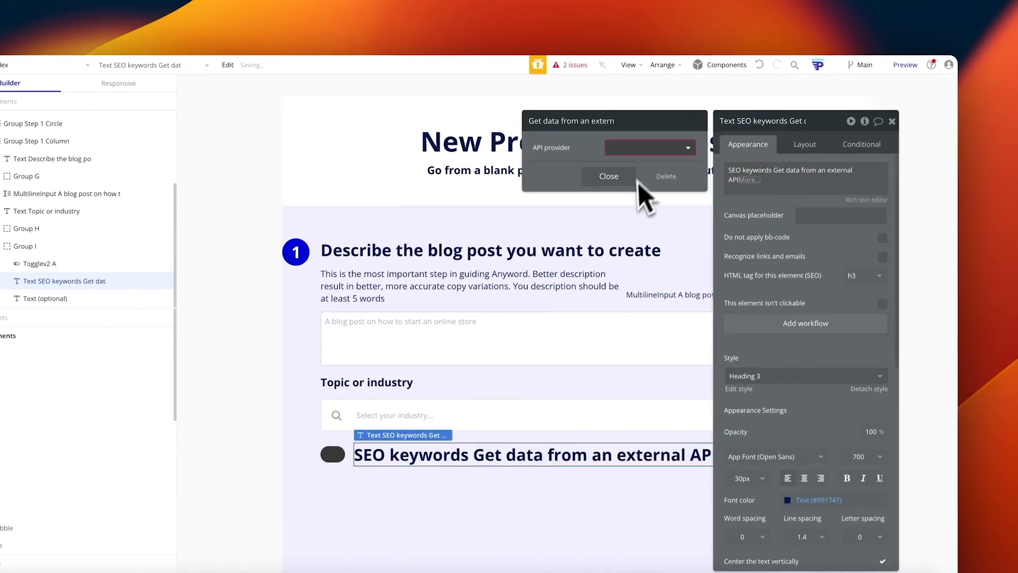
click(611, 178)
click(767, 188)
key(BackSpace)
click(774, 197)
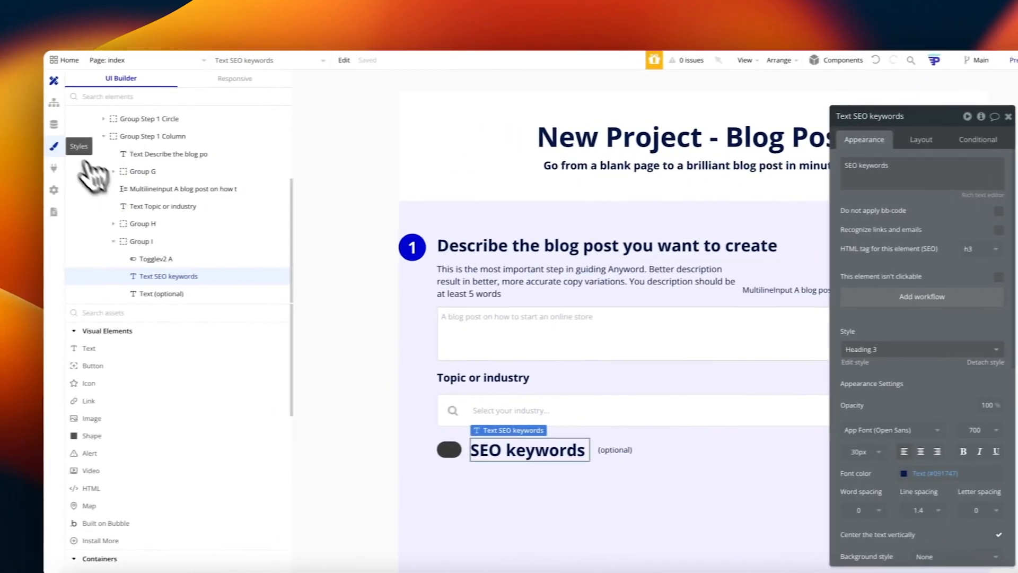
click(70, 166)
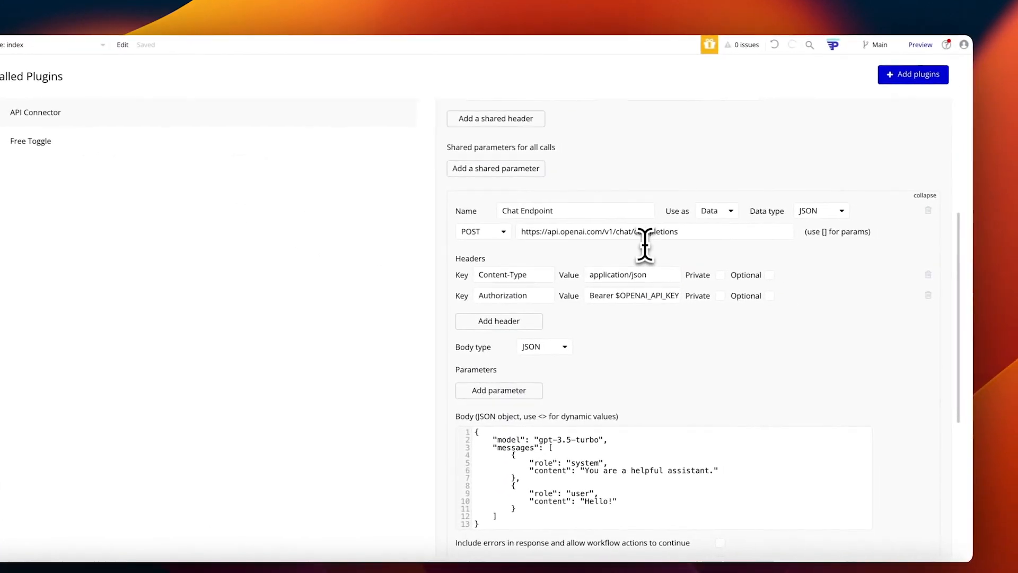
Step: Edit the Chat Endpoint call's name, selecting its (ACTION) label and committing the change
click(584, 211)
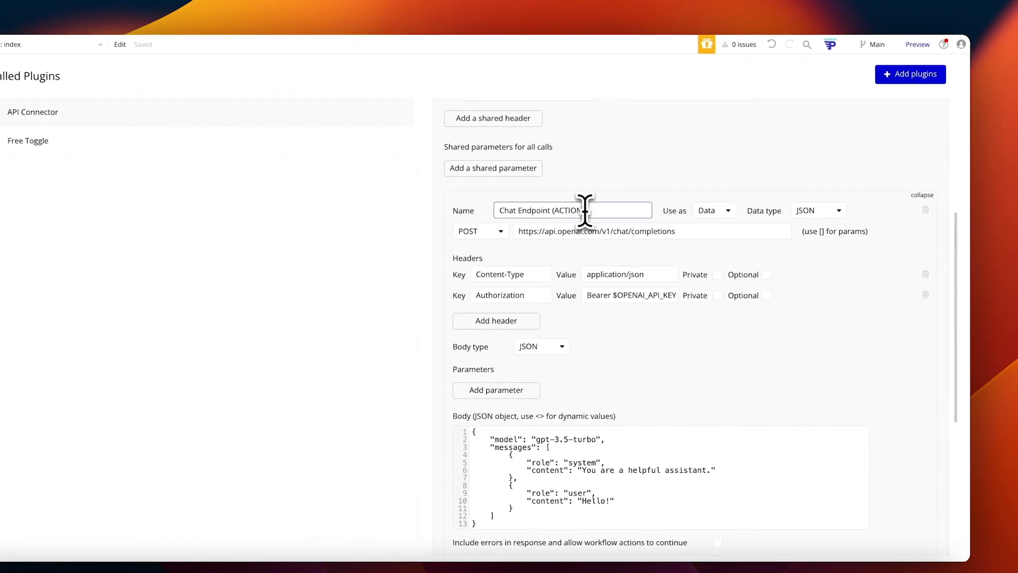
right_click(811, 284)
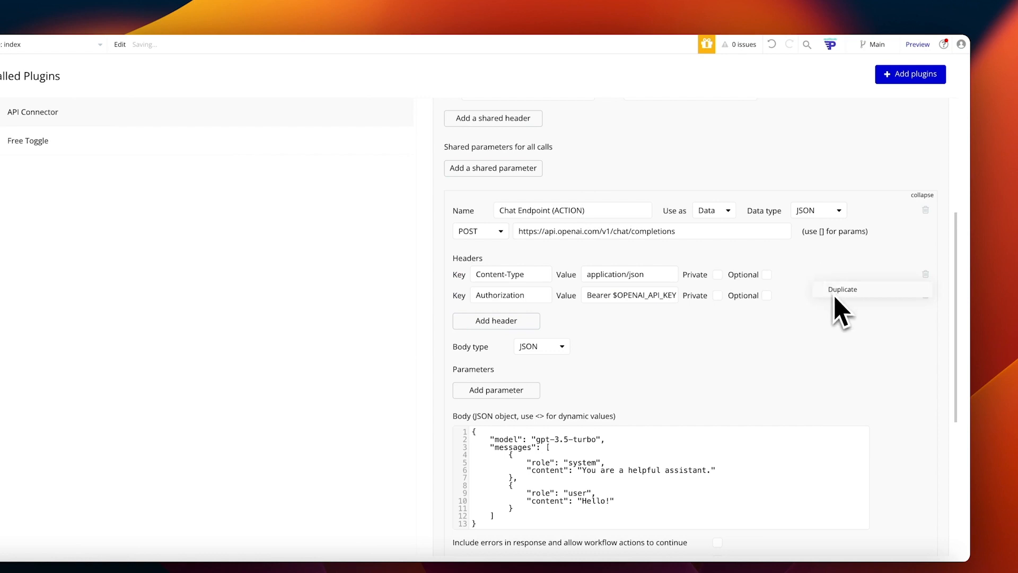
click(595, 211)
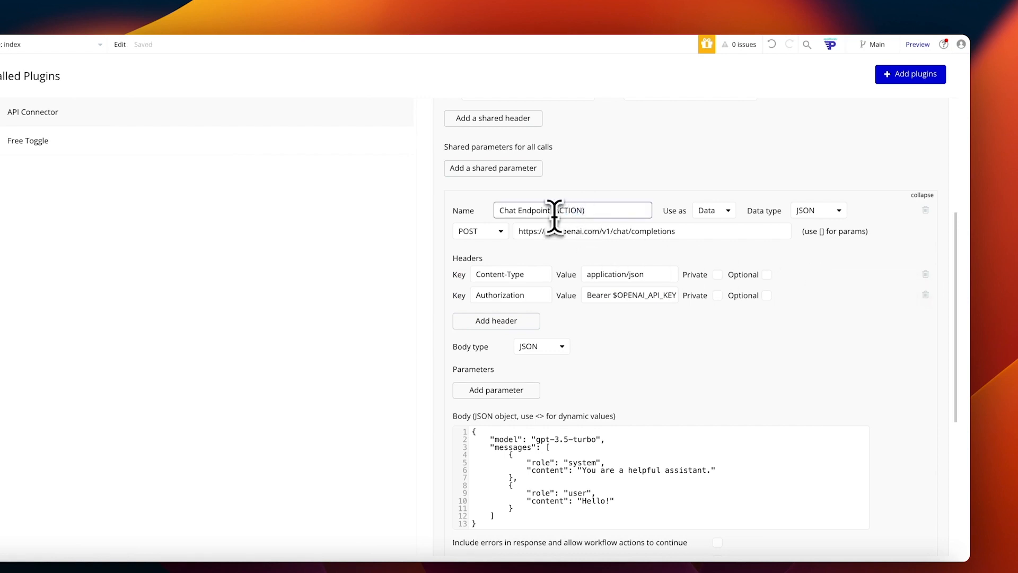
drag(553, 211, 597, 212)
click(594, 180)
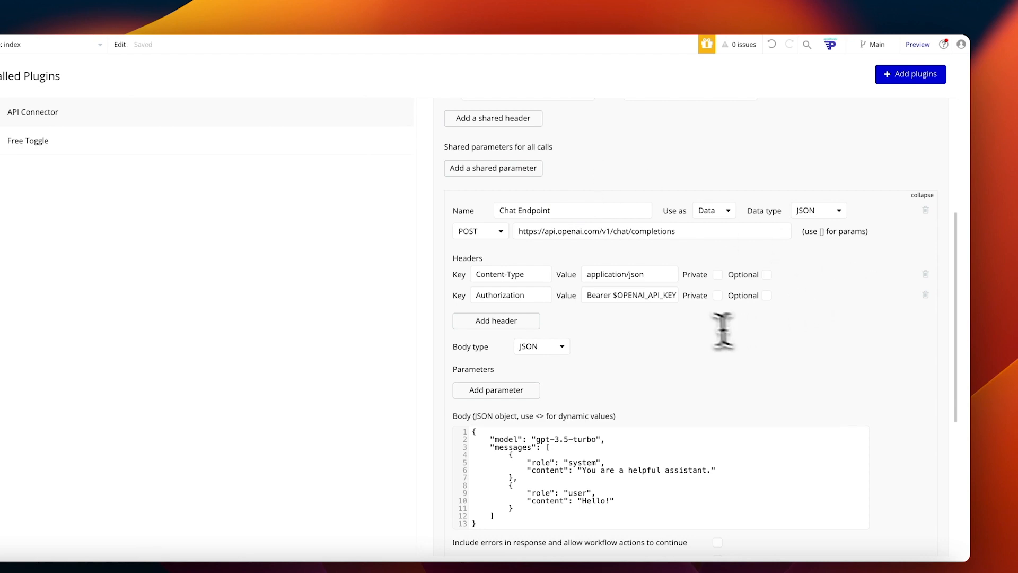
Step: Delete the Chat Endpoint call's Authorization header row, leaving only Content-Type
double_click(613, 295)
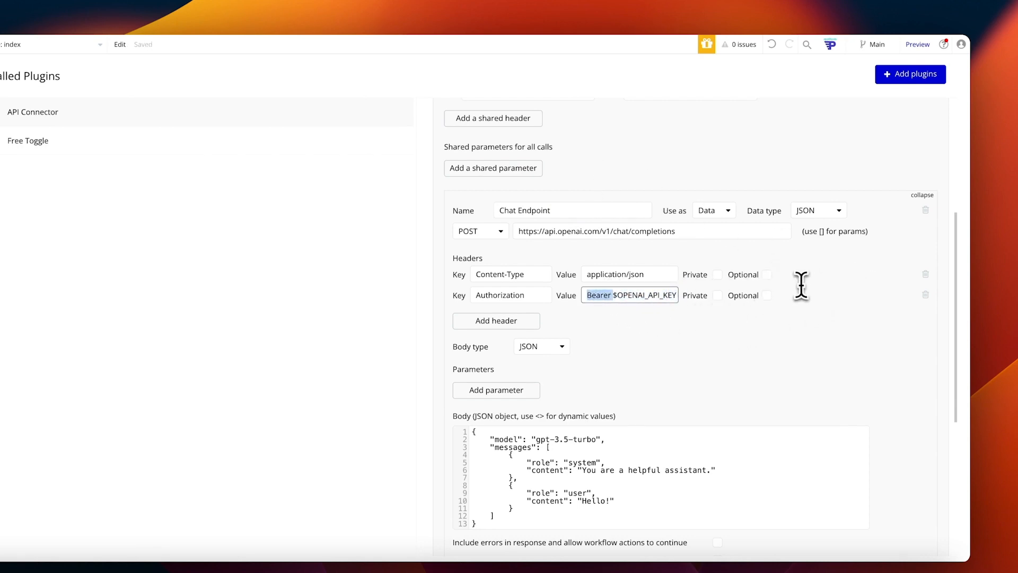
drag(801, 285, 785, 301)
click(926, 295)
scroll(572, 236, up, 3)
scroll(742, 265, down, 3)
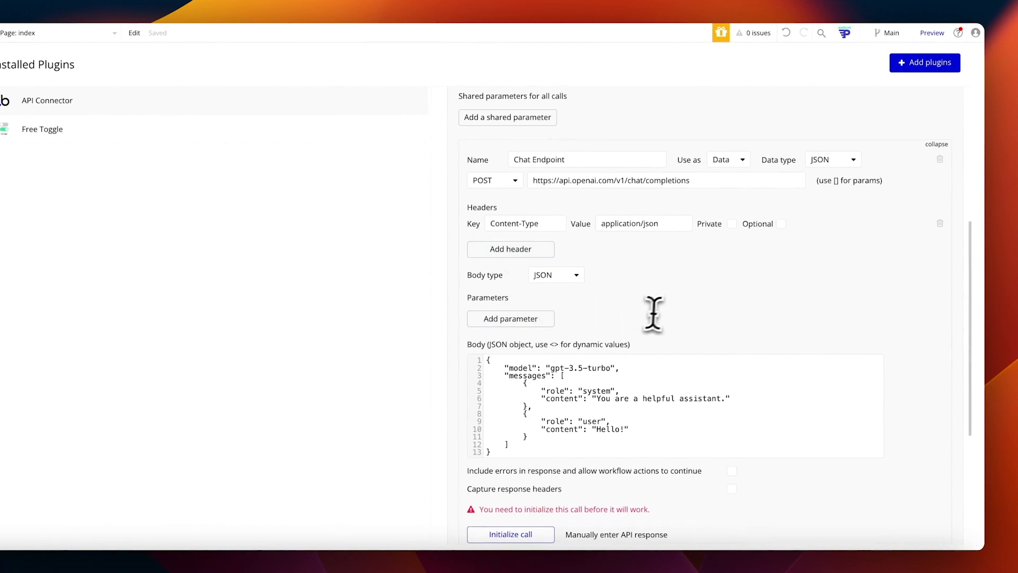
Step: Replace the Hello! user content in the JSON request body with a <usermessage> parameter
scroll(647, 313, down, 1)
click(581, 353)
scroll(655, 329, down, 1)
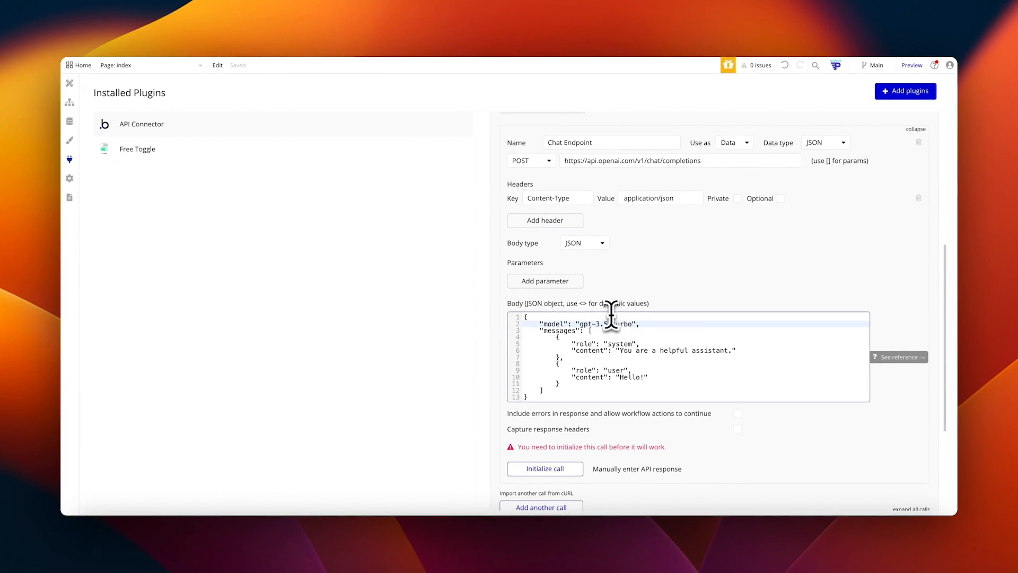
scroll(556, 325, down, 1)
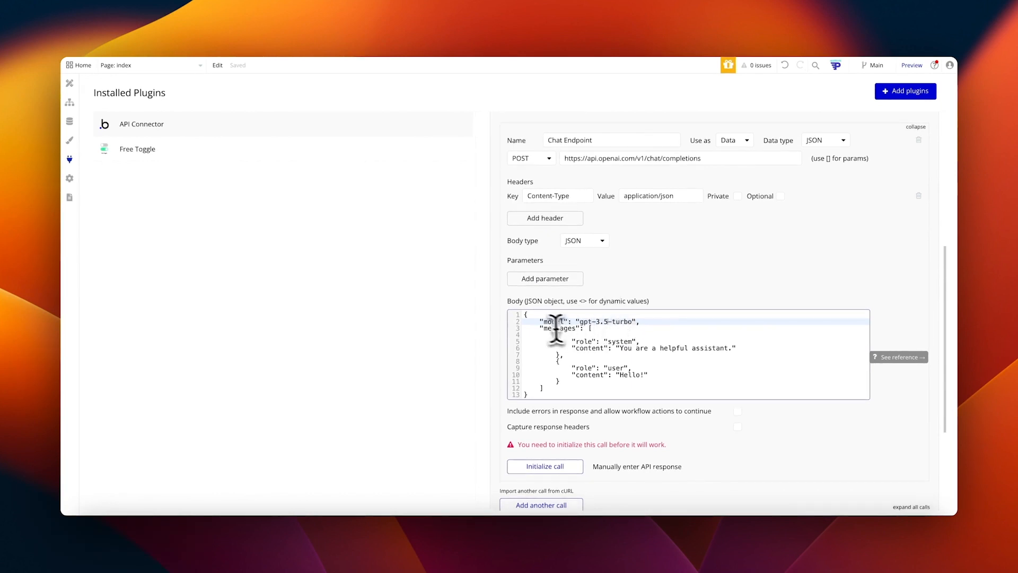
drag(621, 348, 730, 351)
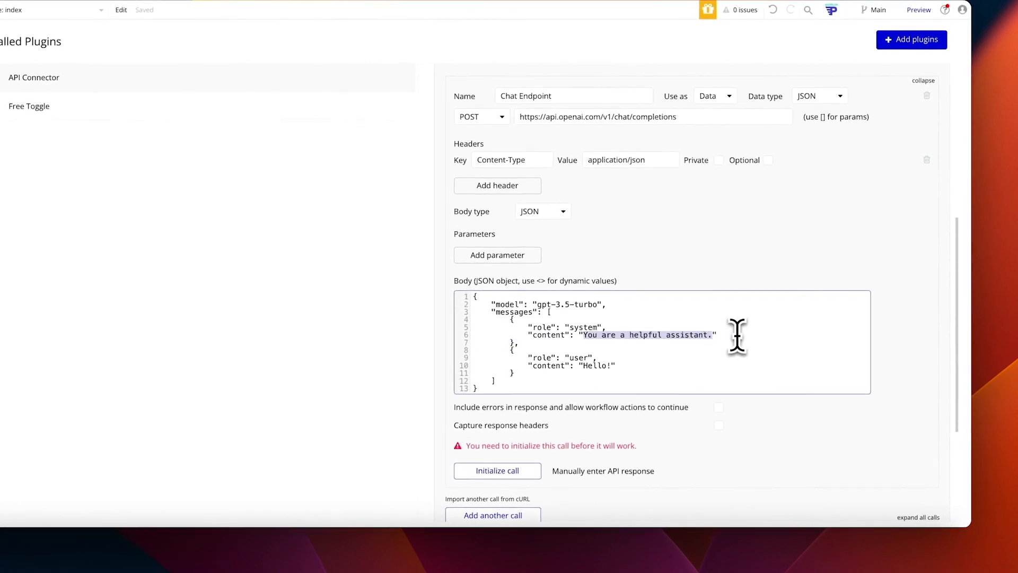
click(654, 350)
drag(585, 366, 597, 366)
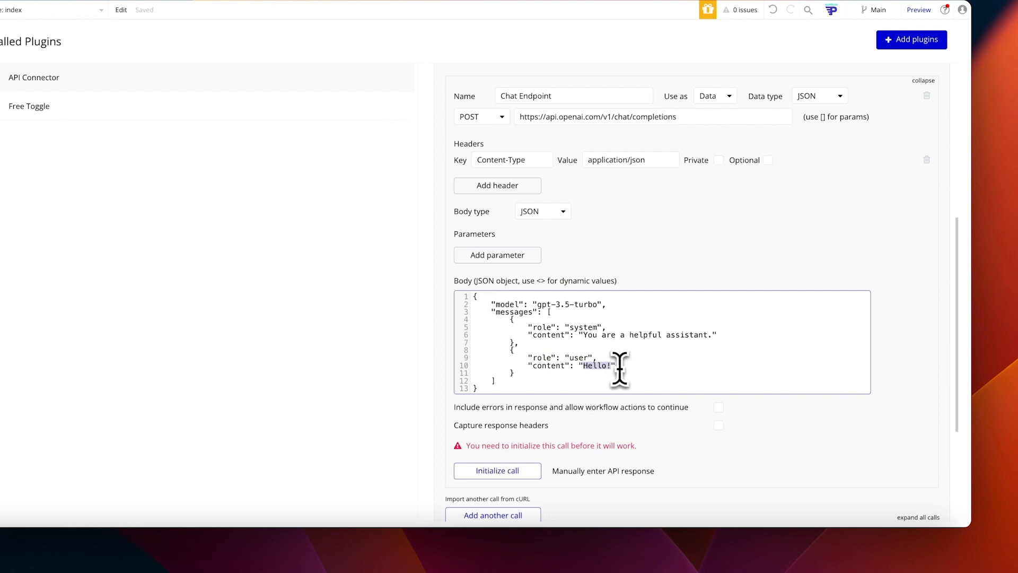
key(BackSpace)
text(<us)
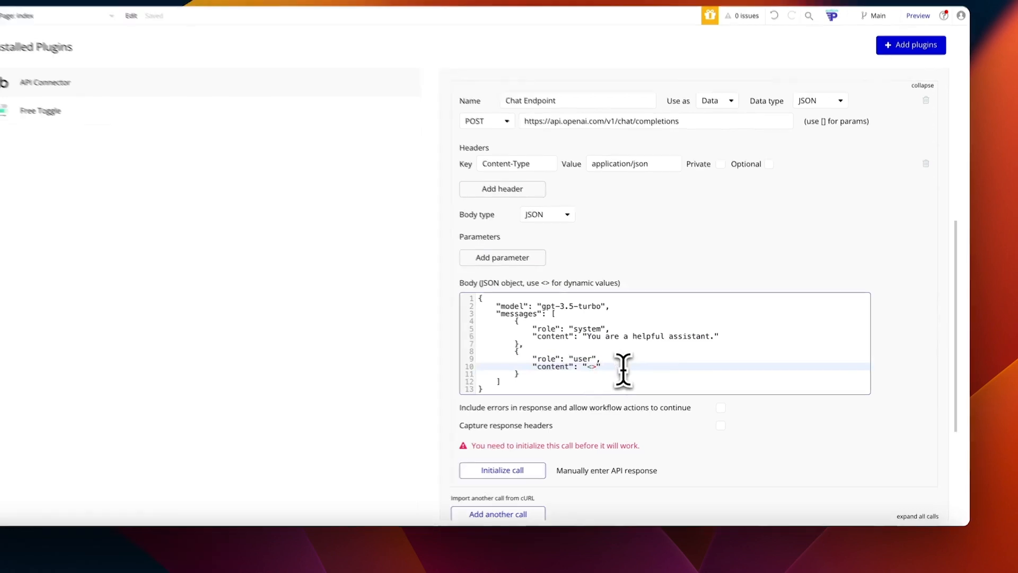
text(ermessage)
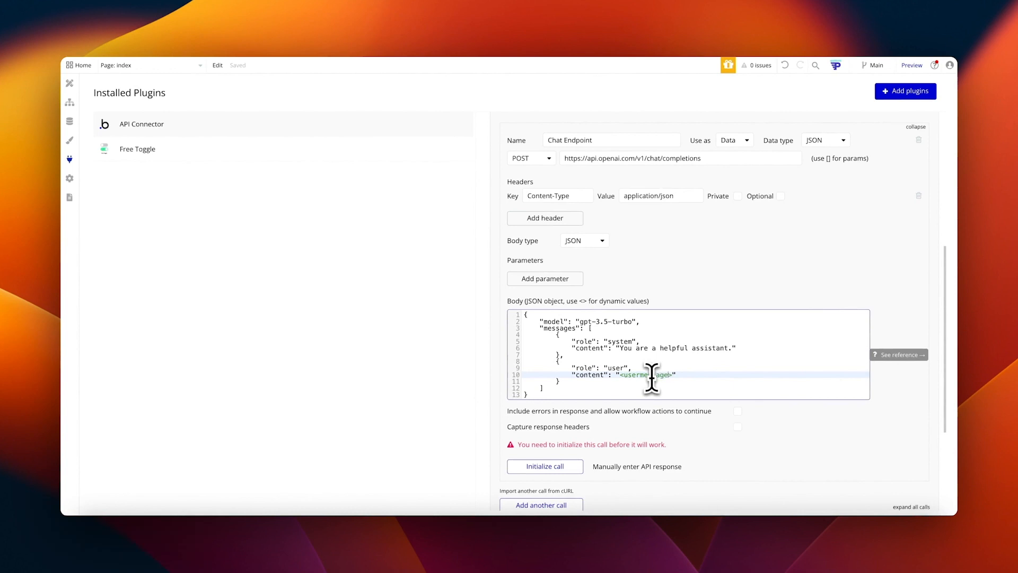
Step: Give the usermessage parameter the test value Hello! and make it not private
click(666, 412)
text(Hello!)
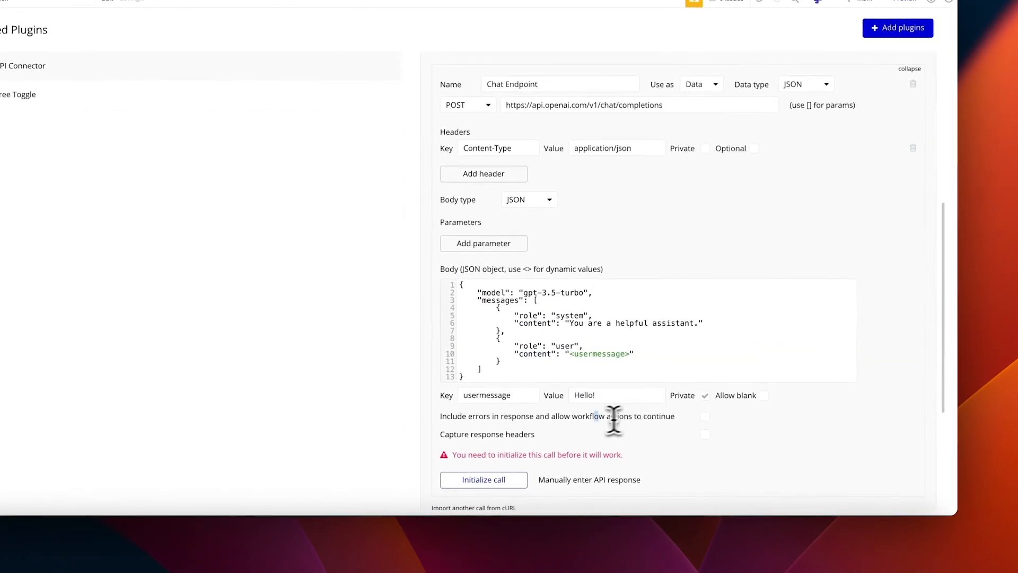
click(705, 395)
double_click(585, 395)
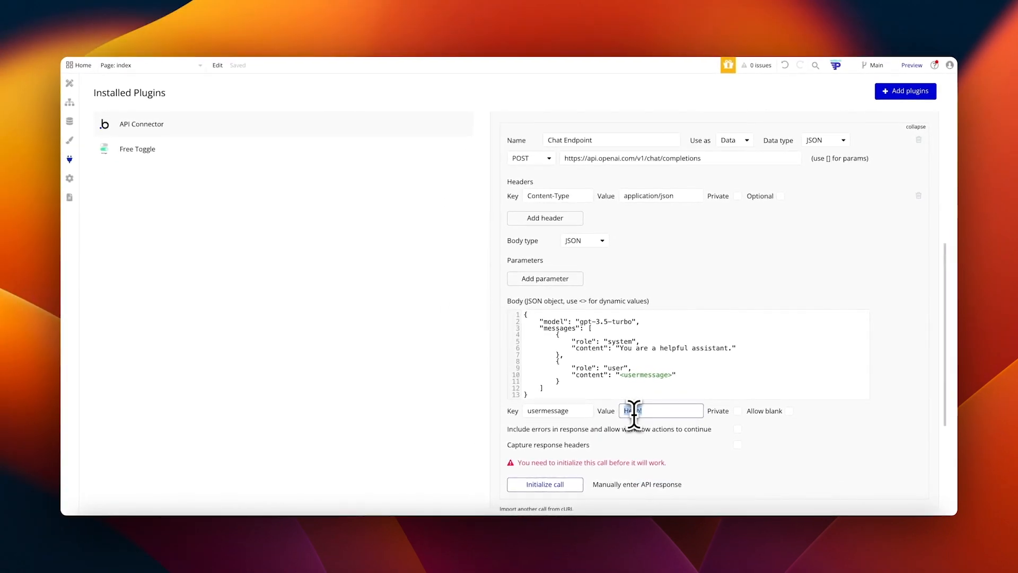
Step: Enable Include errors in response for the Chat Endpoint call
click(653, 428)
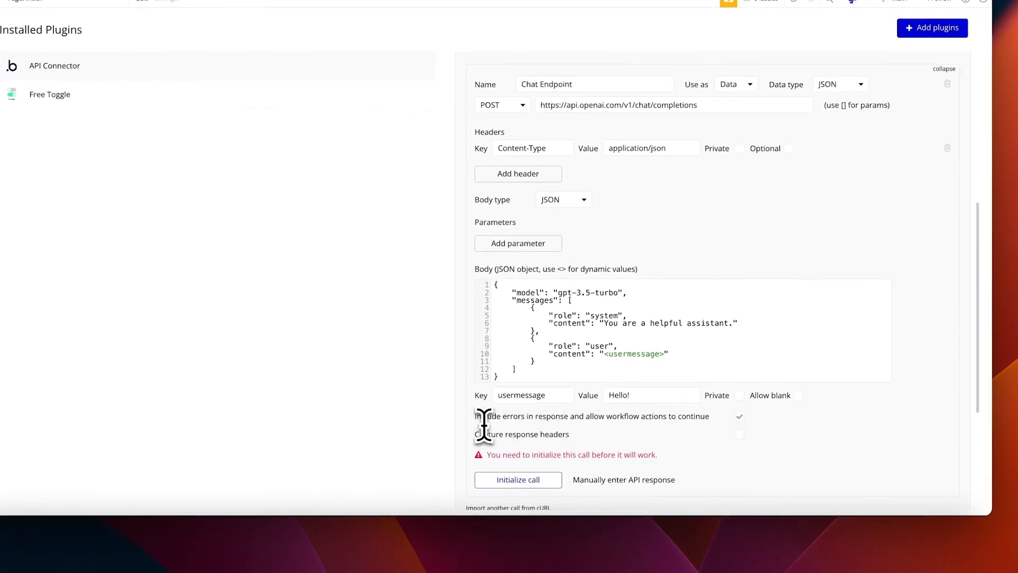
drag(472, 419, 643, 418)
click(647, 419)
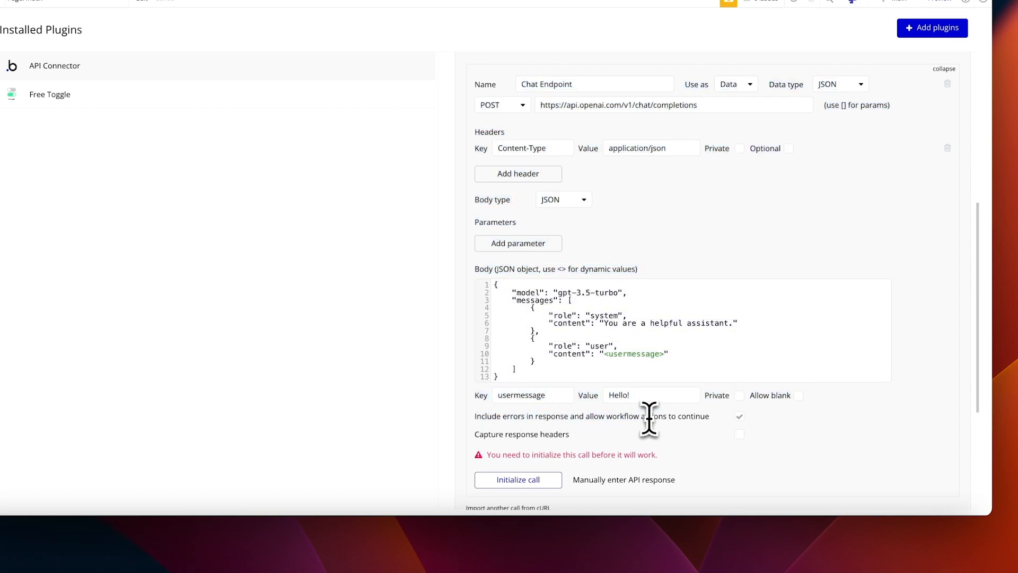
triple_click(649, 418)
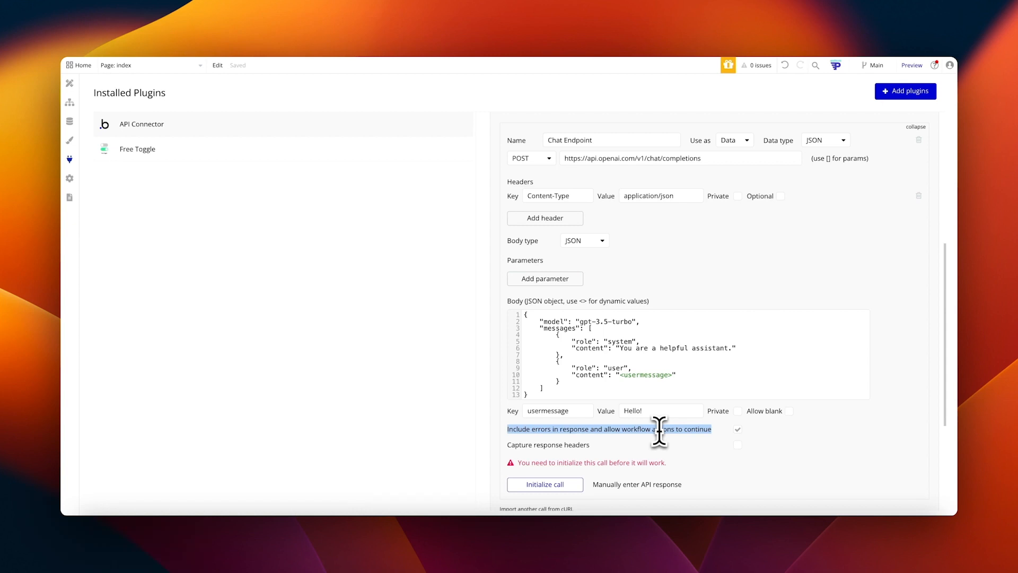
click(762, 428)
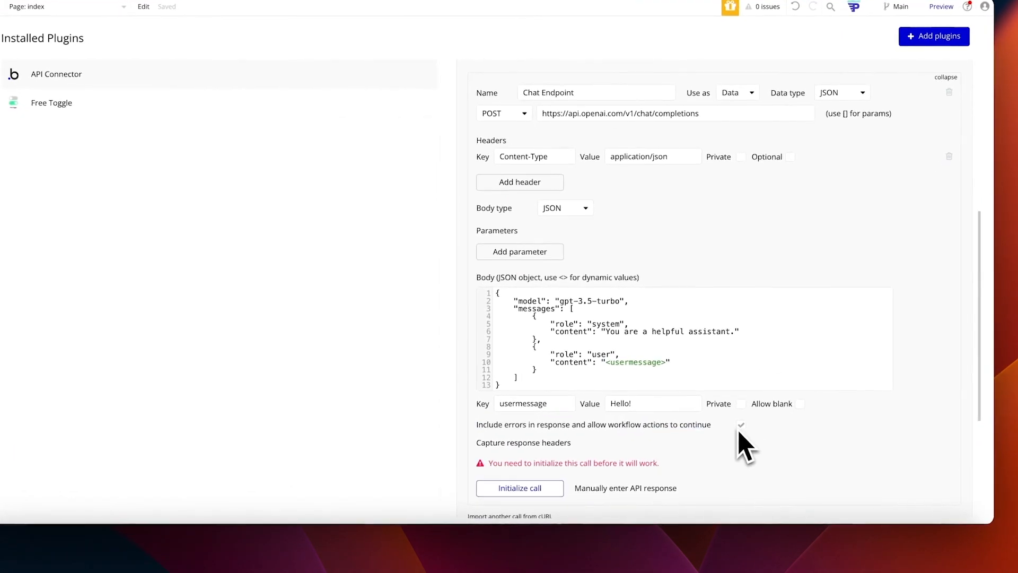
Step: Initialize the Chat Endpoint call, keeping the body id field typed as text
click(522, 486)
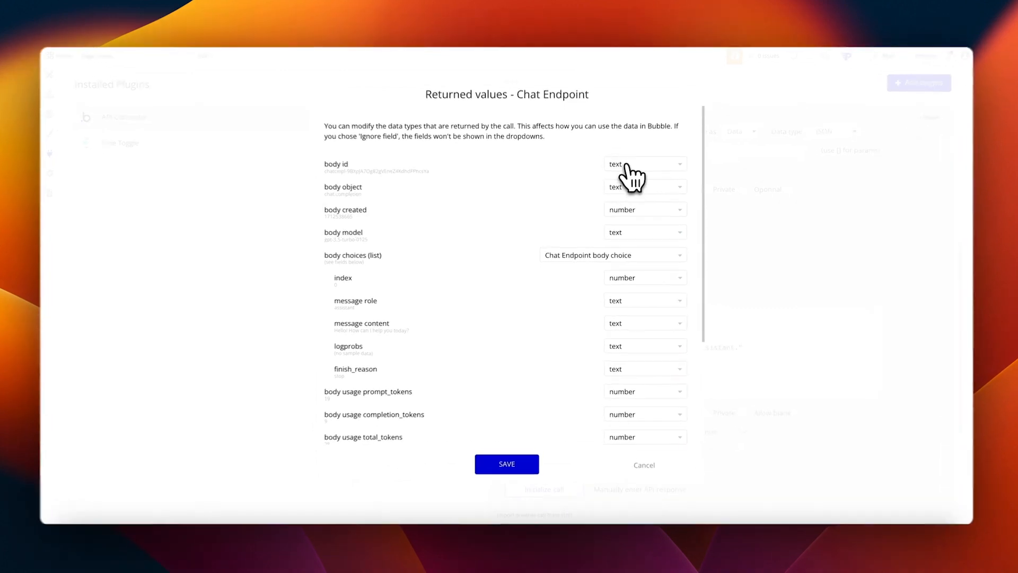
click(628, 166)
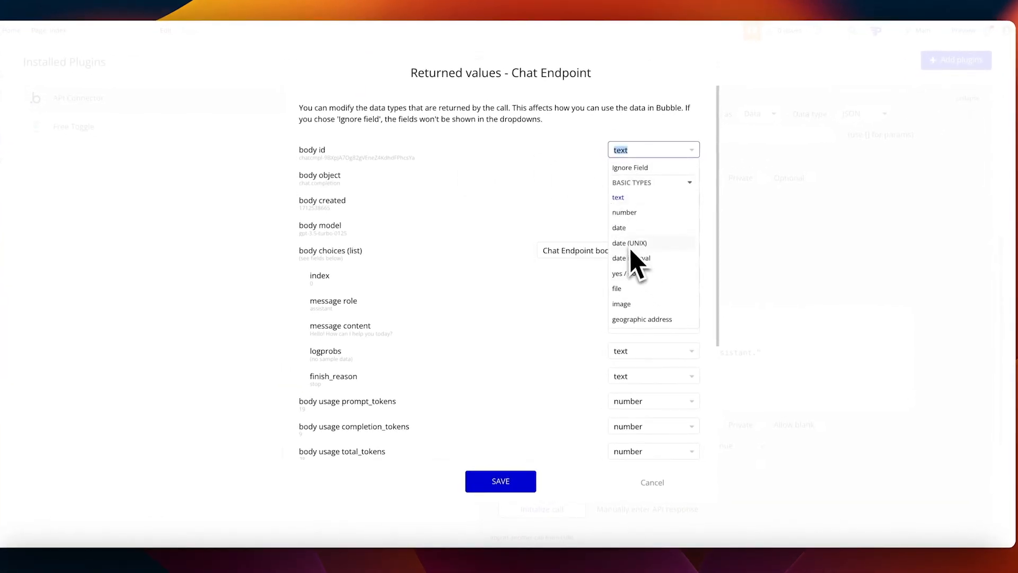
click(570, 196)
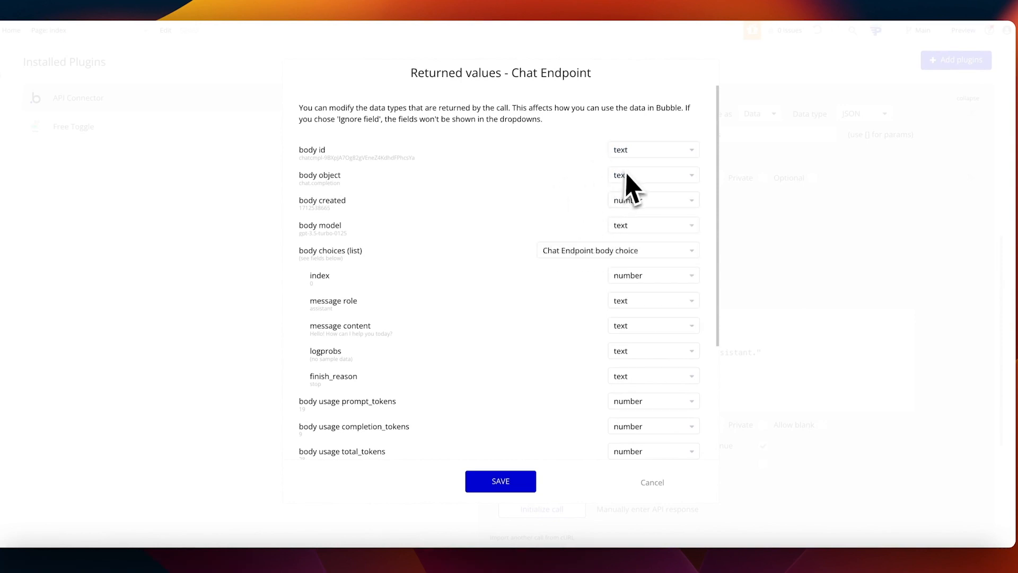
click(660, 154)
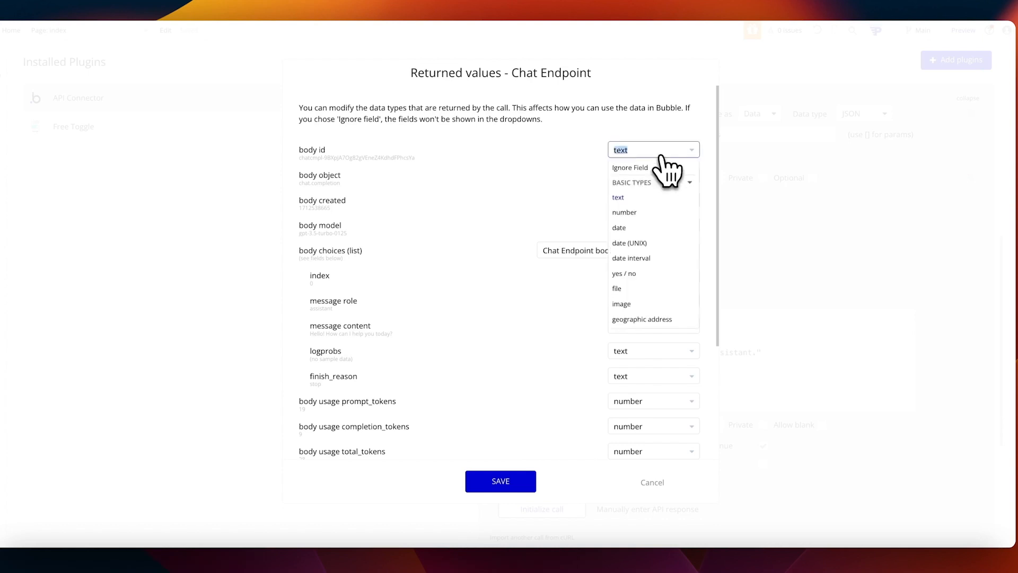
click(568, 215)
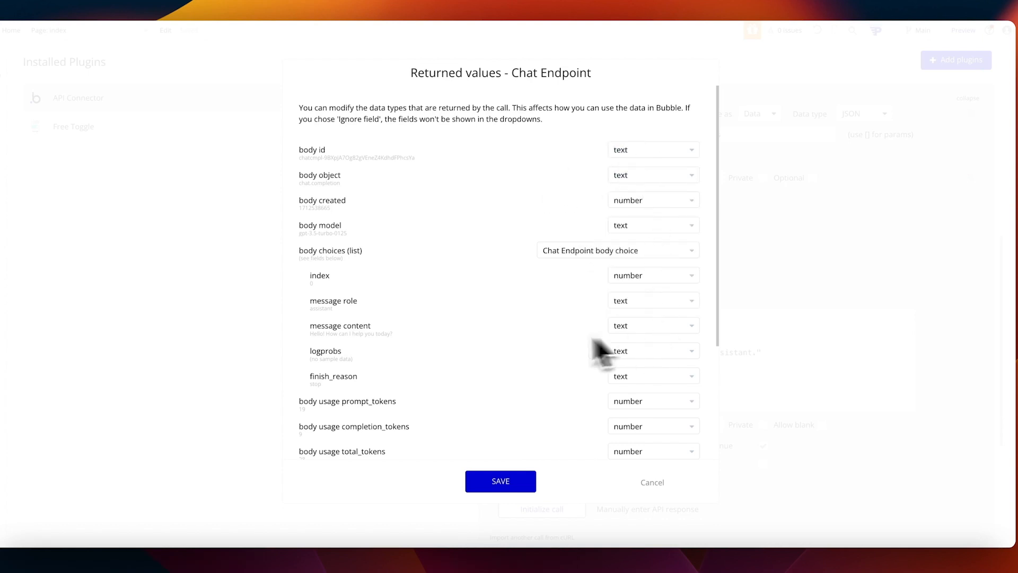
Step: Review the raw response data and save the returned value types
scroll(583, 344, down, 3)
click(321, 439)
scroll(432, 420, down, 5)
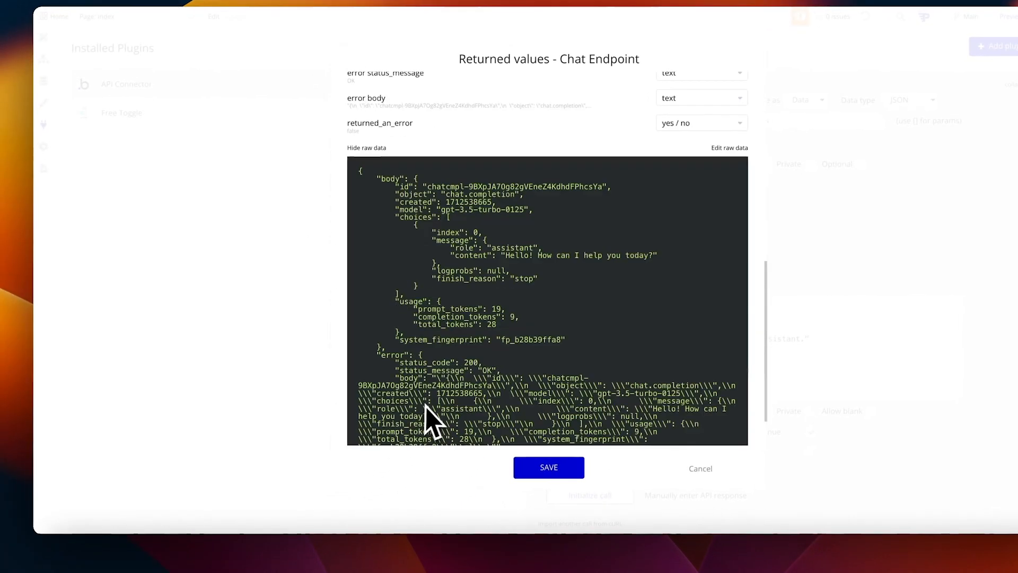
scroll(401, 265, down, 1)
drag(360, 164, 488, 450)
click(538, 471)
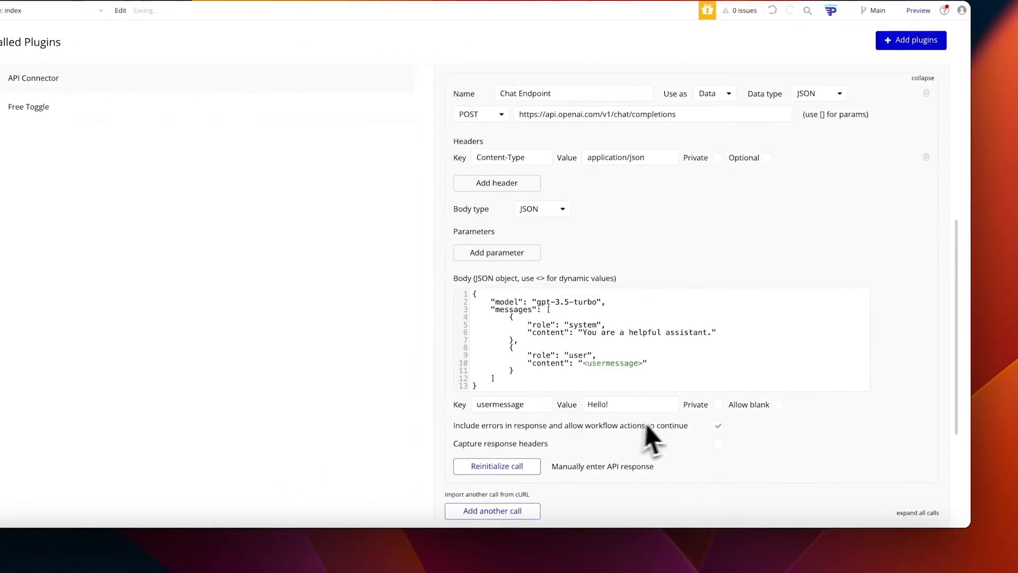
scroll(736, 377, up, 5)
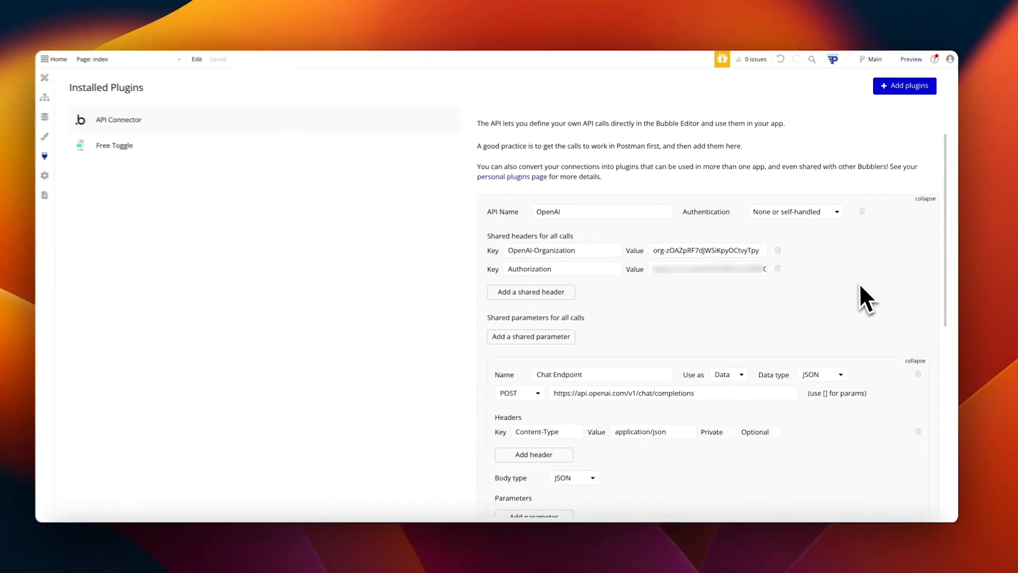
Step: Debug-run the Generate workflow step by step, checking the OpenAI call and displayed blog text
scroll(873, 296, down, 2)
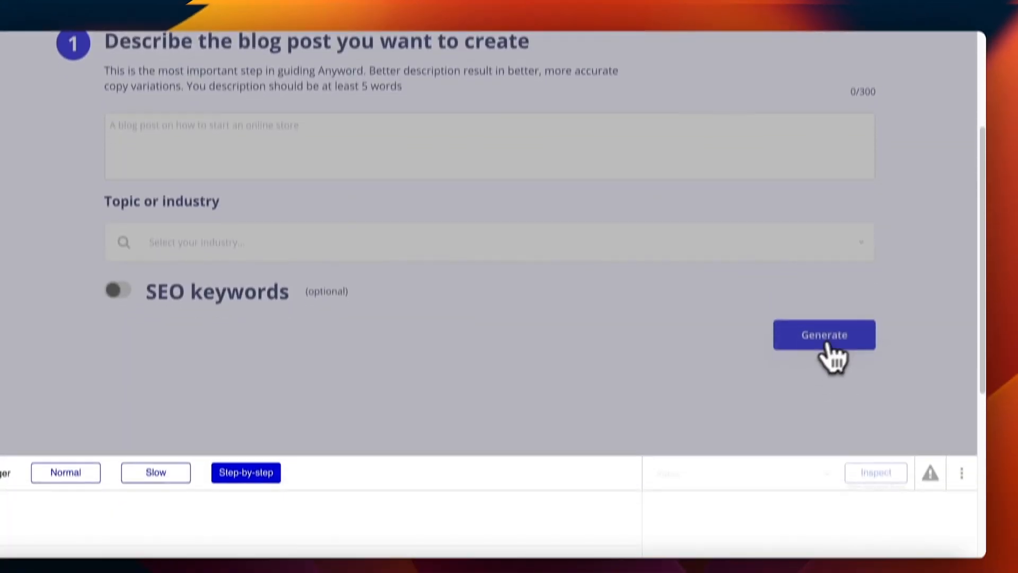
click(824, 337)
click(313, 342)
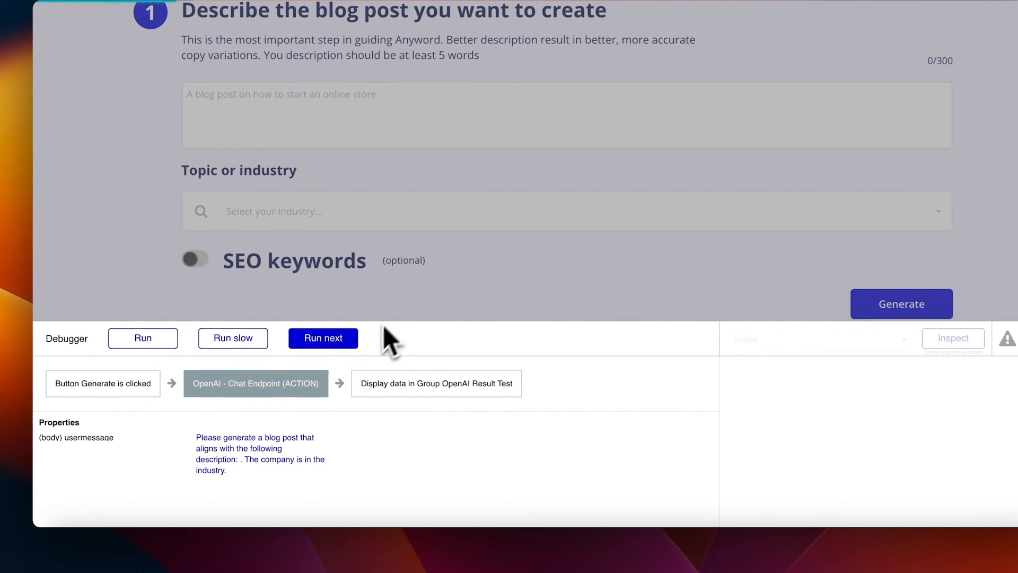
click(339, 339)
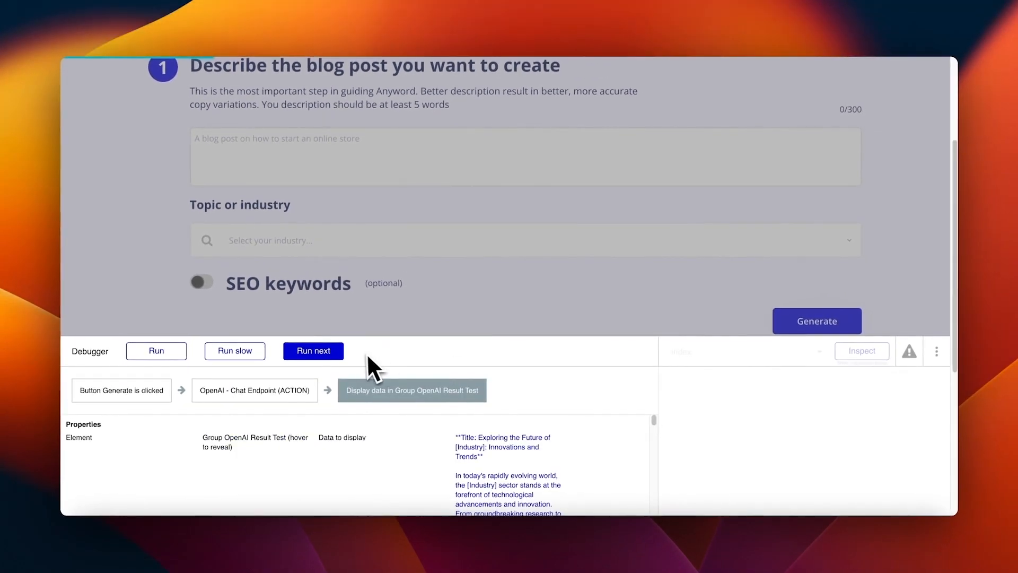
click(480, 456)
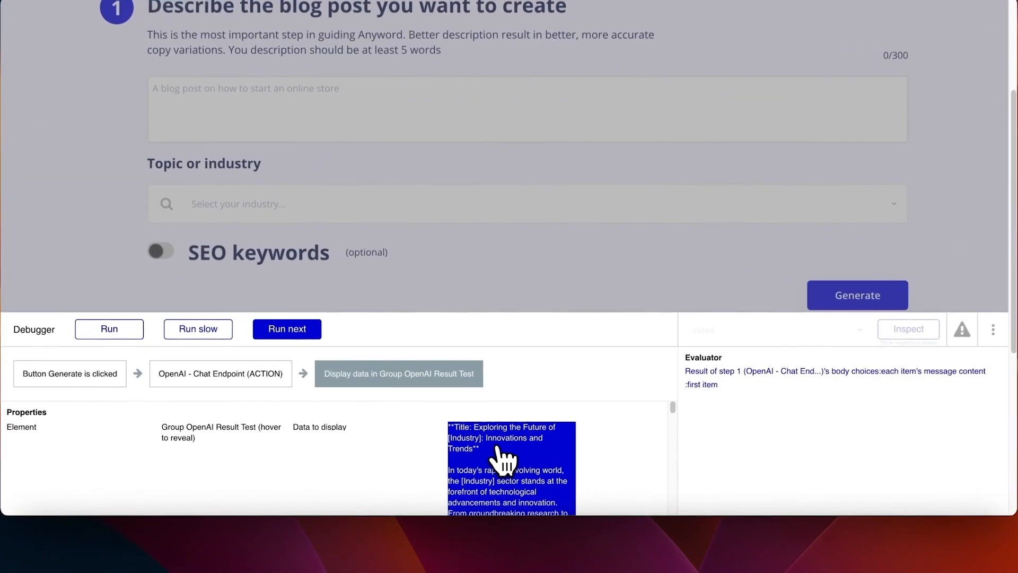
click(285, 326)
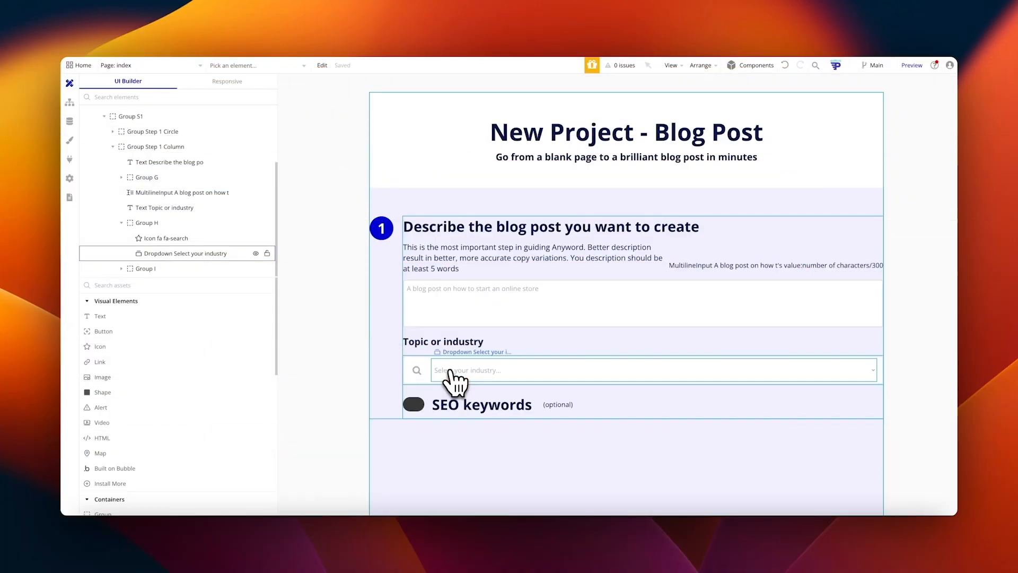
Step: Add a new button inside Group Step 1 Column below SEO keywords
click(130, 225)
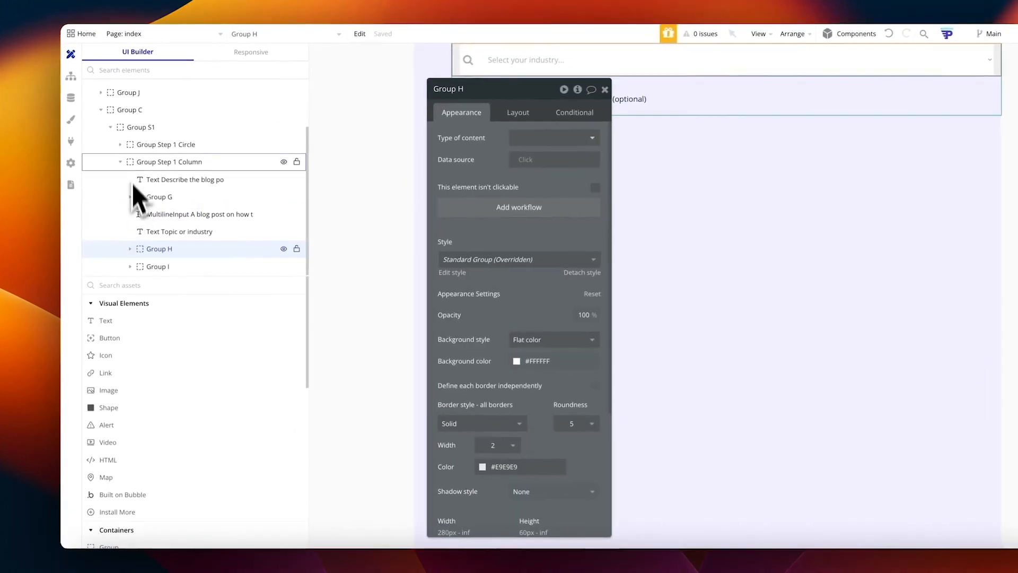
click(153, 164)
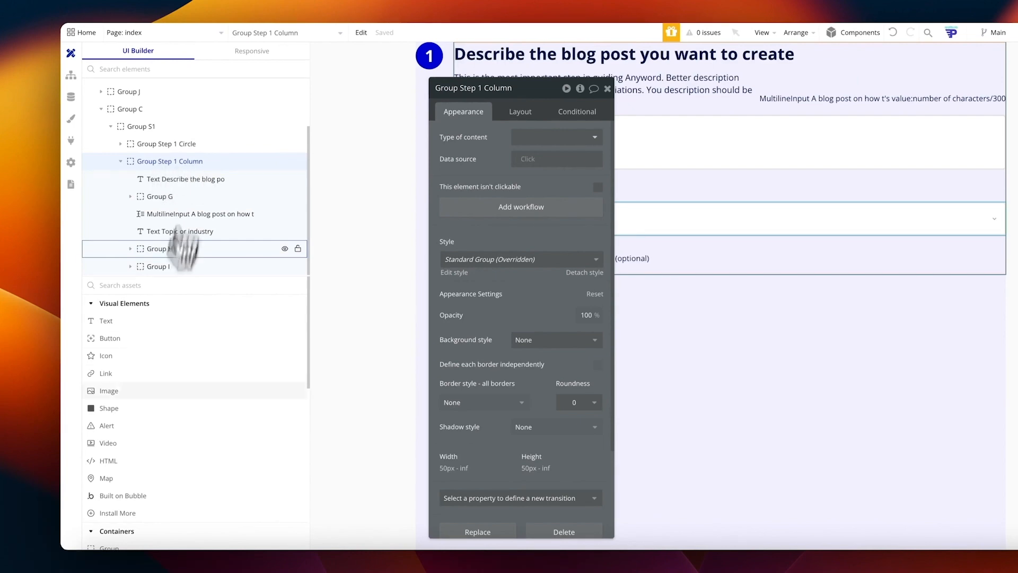
drag(109, 338, 174, 245)
drag(175, 174, 177, 170)
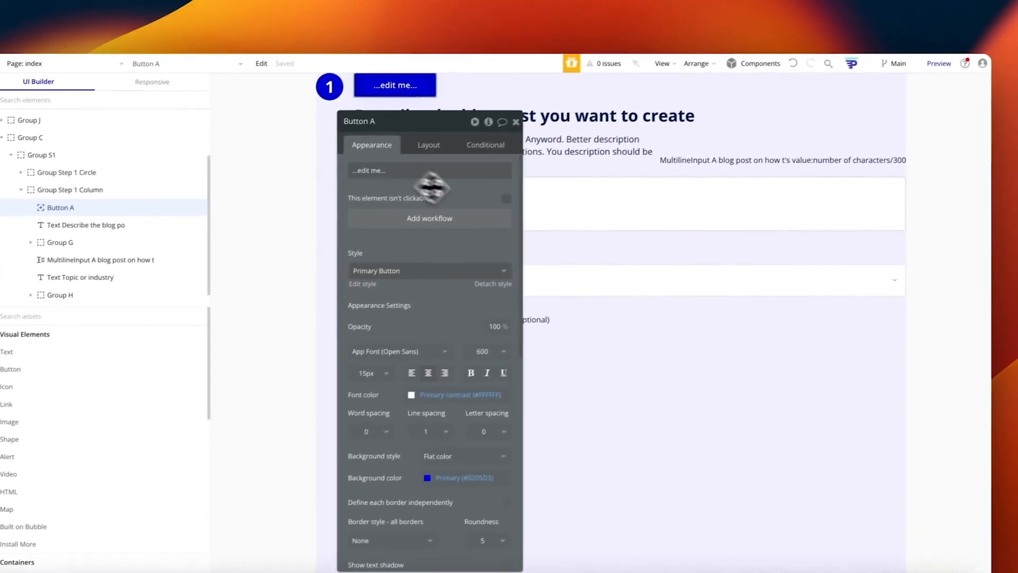
drag(432, 187, 852, 154)
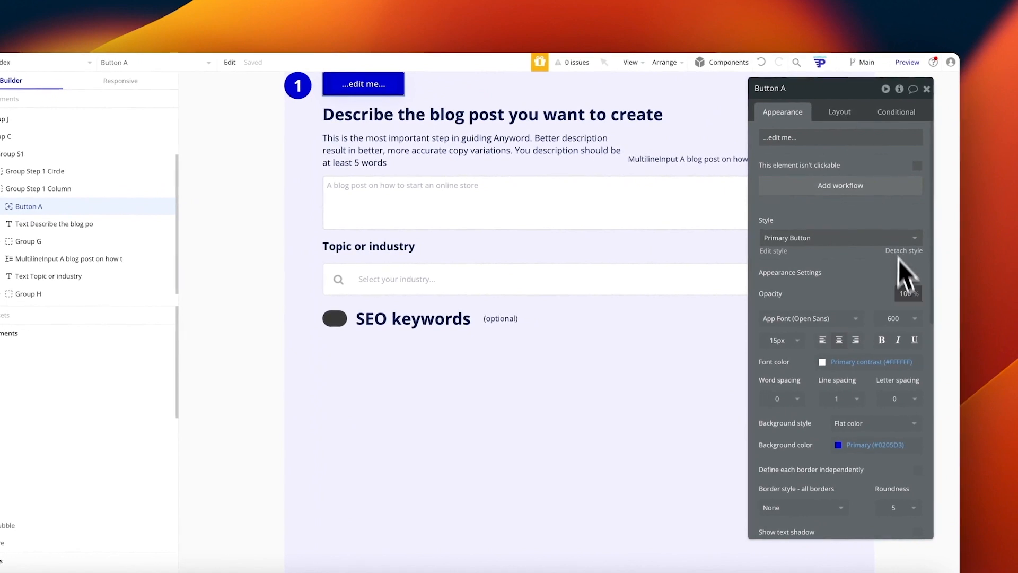
Step: Move the button to the end of the column and right-align it in its row
click(839, 111)
click(902, 220)
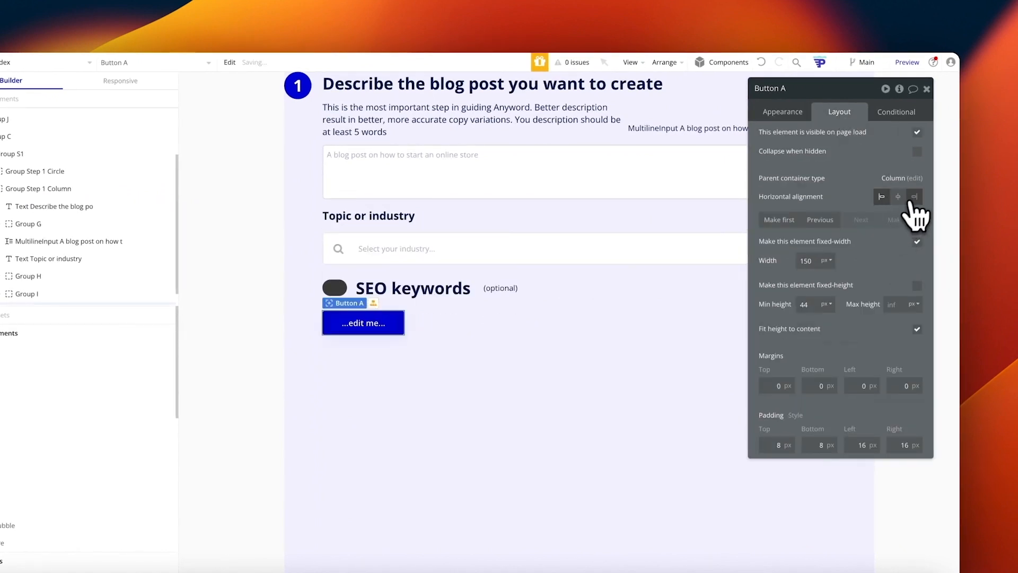
click(915, 196)
click(795, 118)
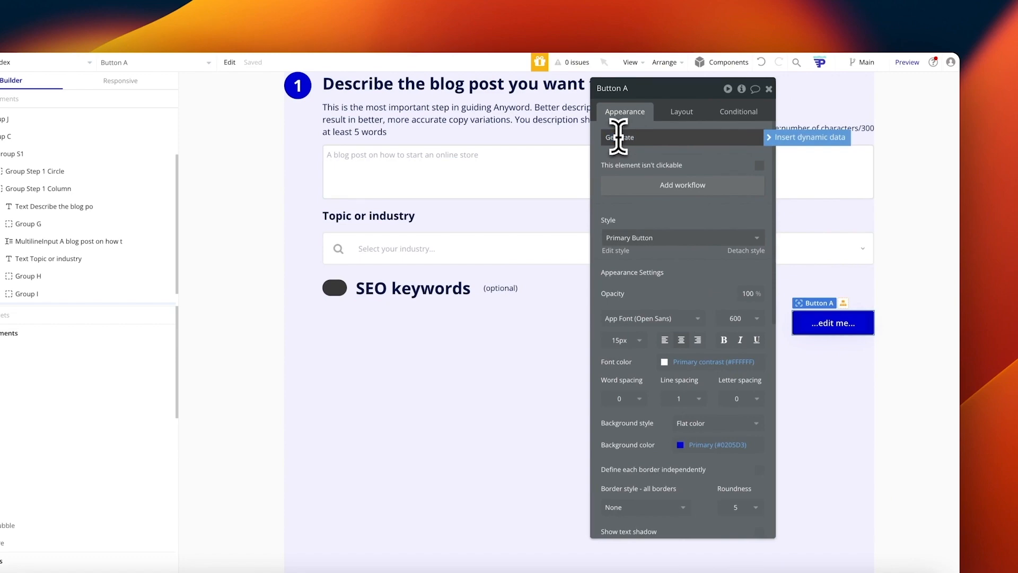
Step: Add a group below SEO keywords named Group OpenAI Result Test with content type text
key(Escape)
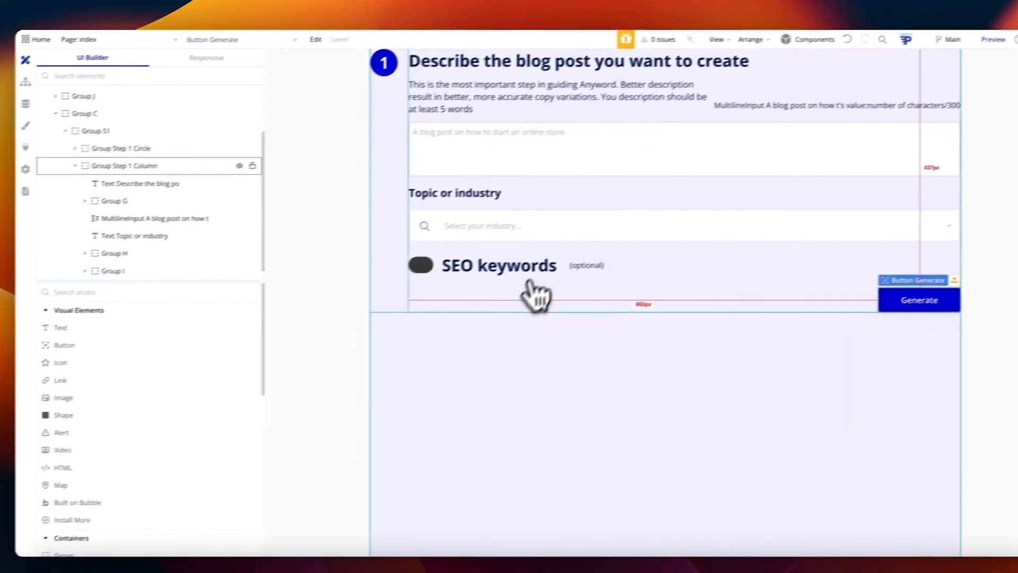
scroll(136, 393, down, 2)
drag(109, 500, 527, 332)
click(599, 70)
key(BackSpace)
text(OpenAI Result Test)
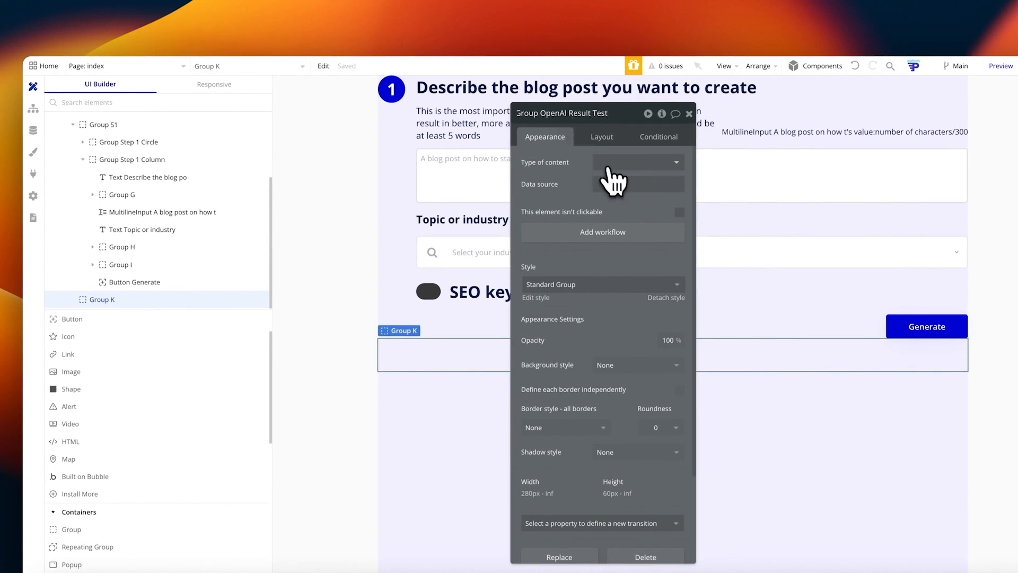
click(609, 165)
text(text)
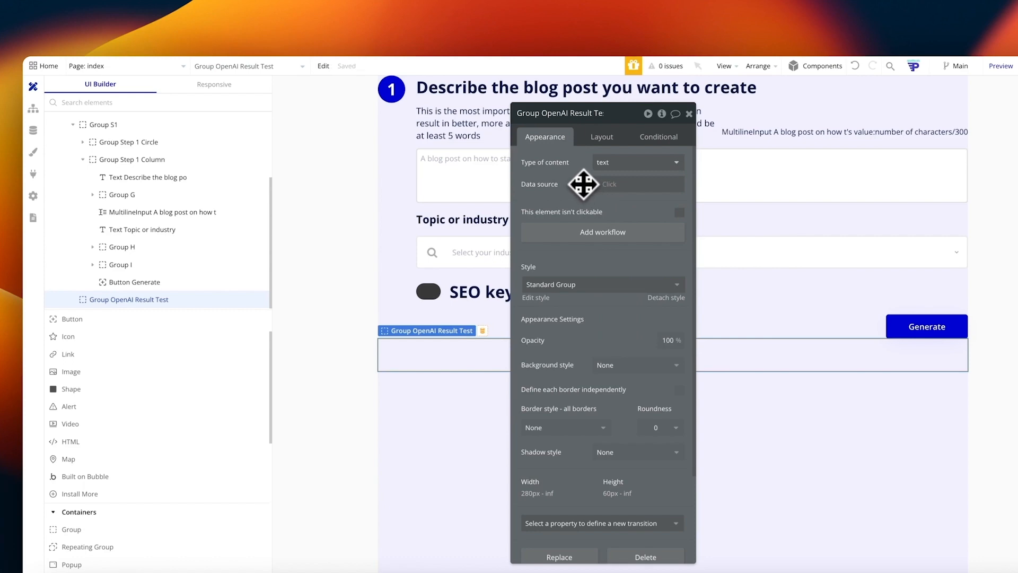
Step: Place a text element inside the group that displays Parent group's text
scroll(95, 451, down, 3)
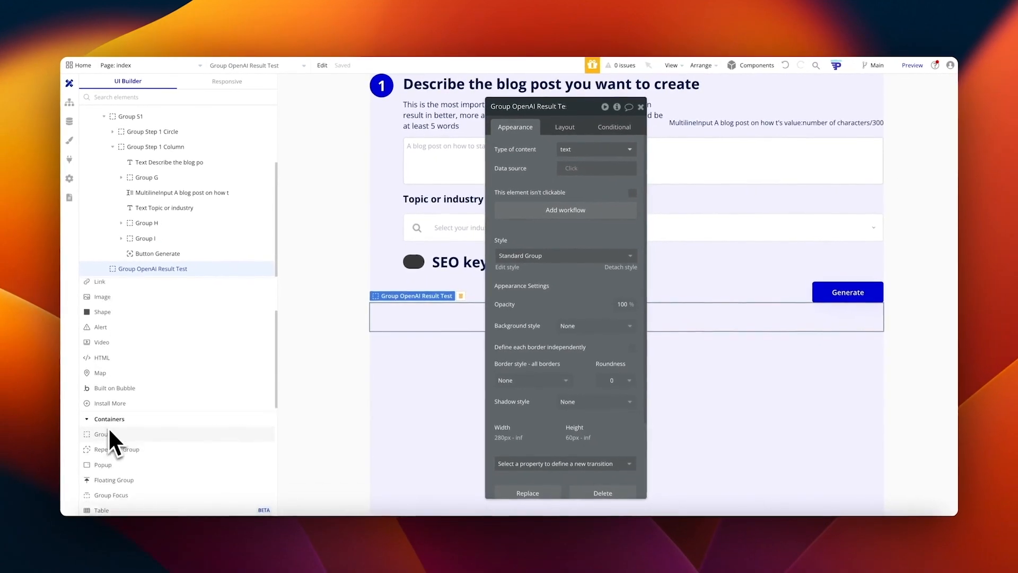
scroll(109, 468, up, 3)
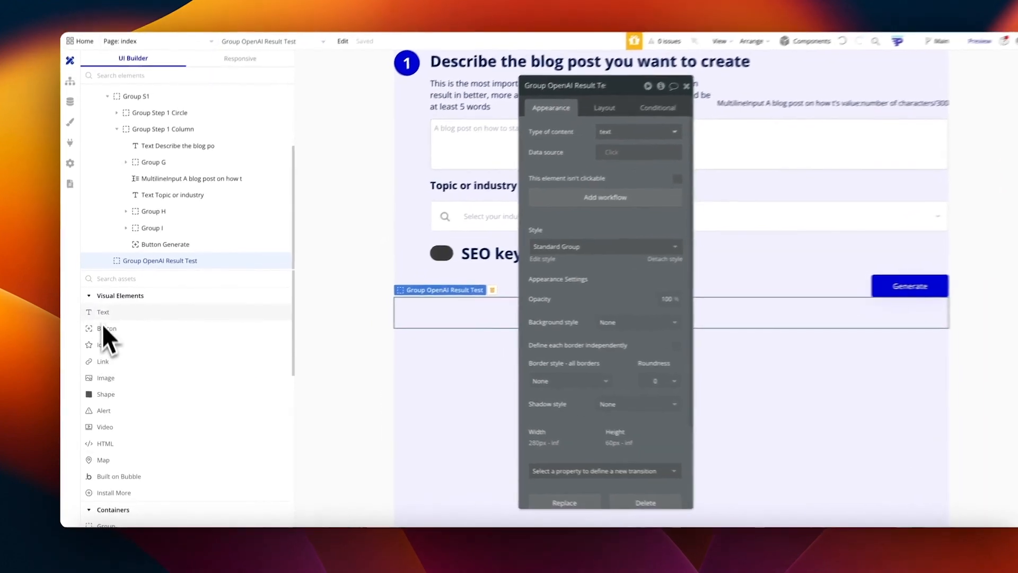
drag(101, 318, 511, 329)
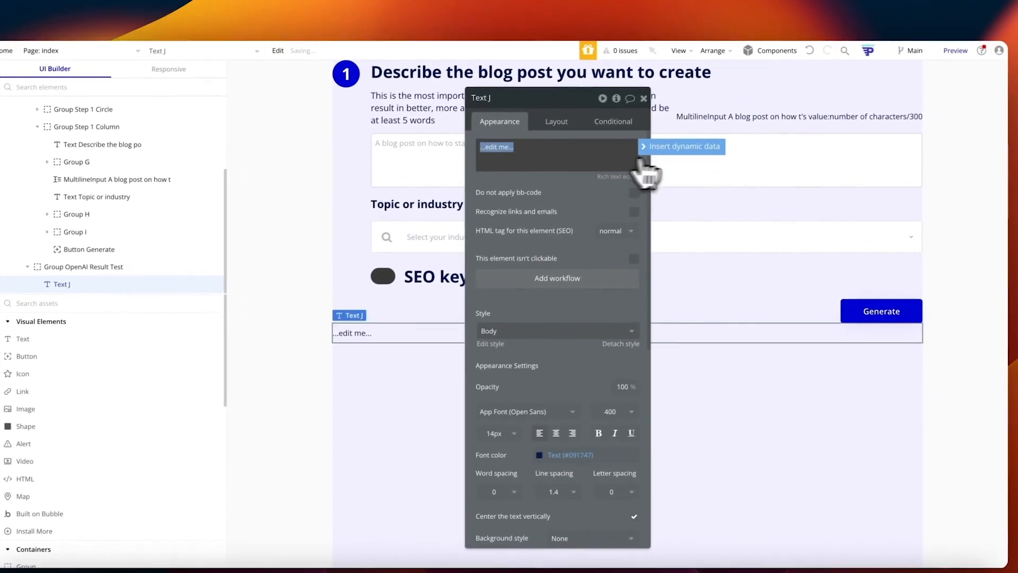
click(706, 135)
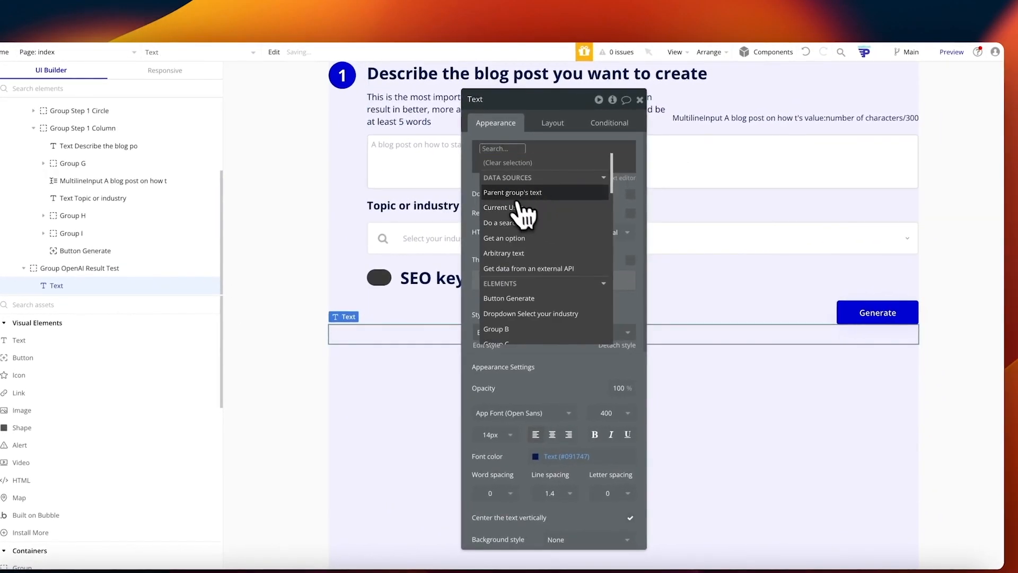
click(560, 179)
click(515, 190)
click(358, 351)
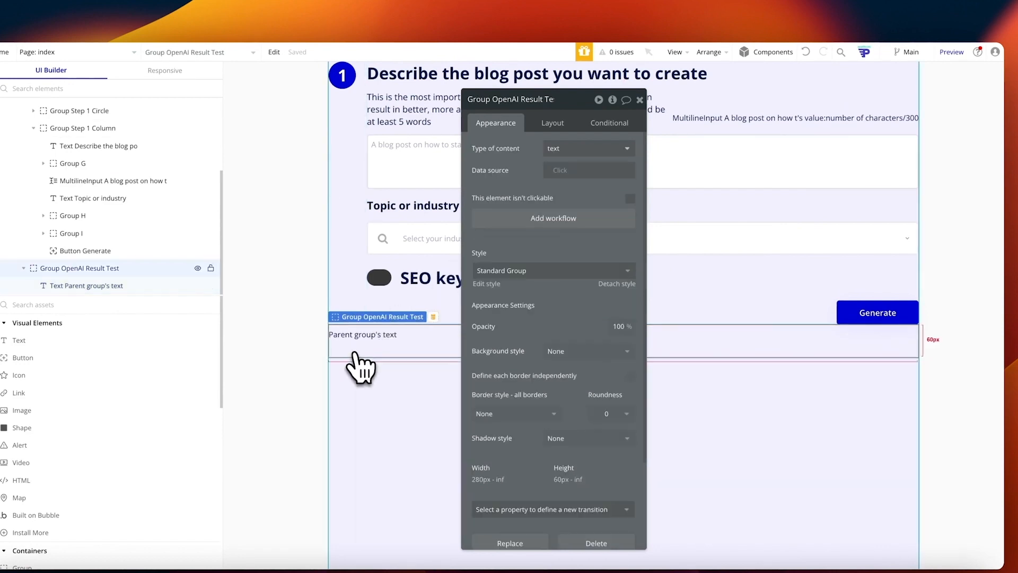
click(870, 313)
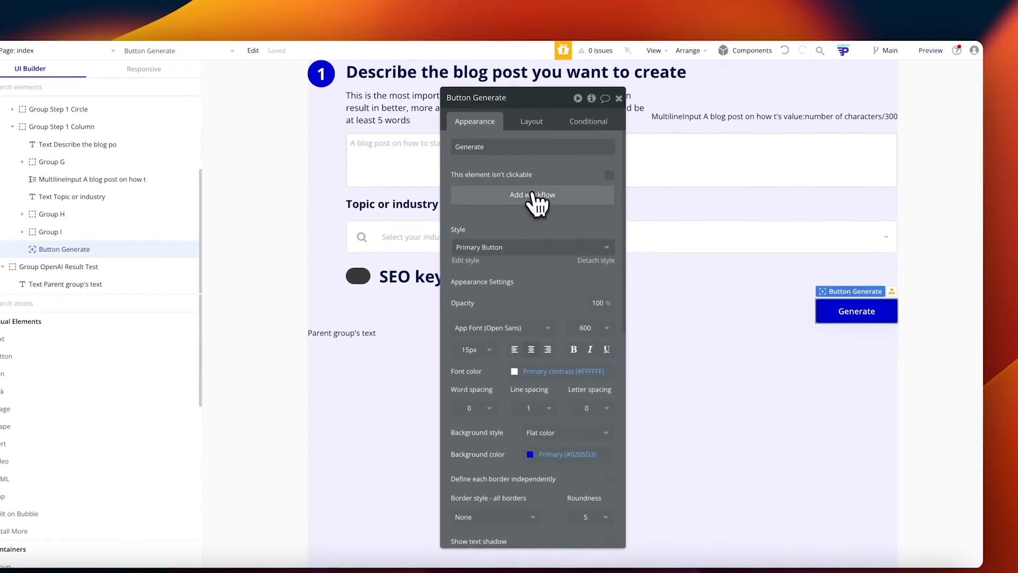
Step: Create the Generate button's click workflow with an OpenAI - Chat Endpoint action as step 1
click(549, 198)
click(52, 187)
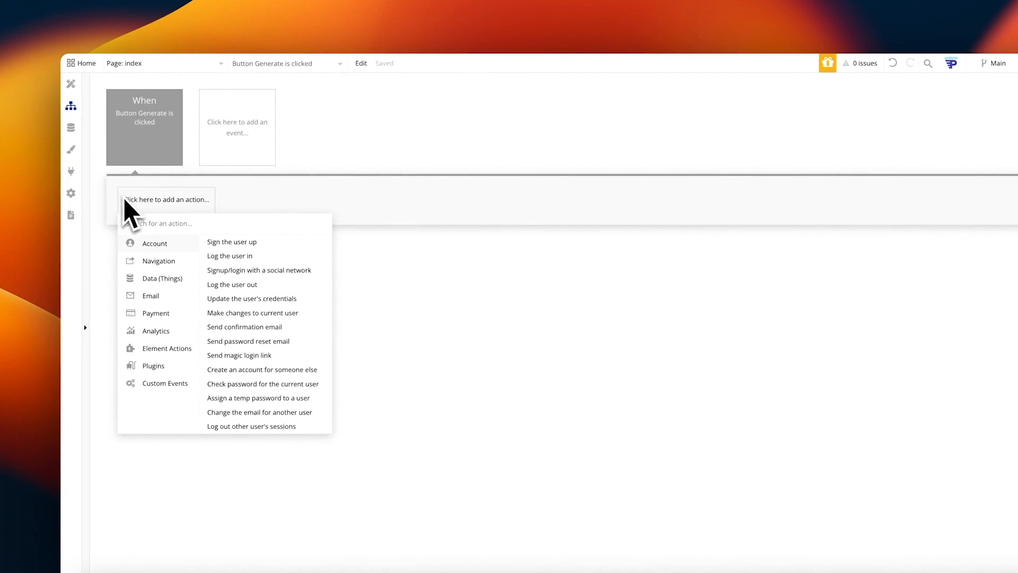
text(chat)
click(208, 242)
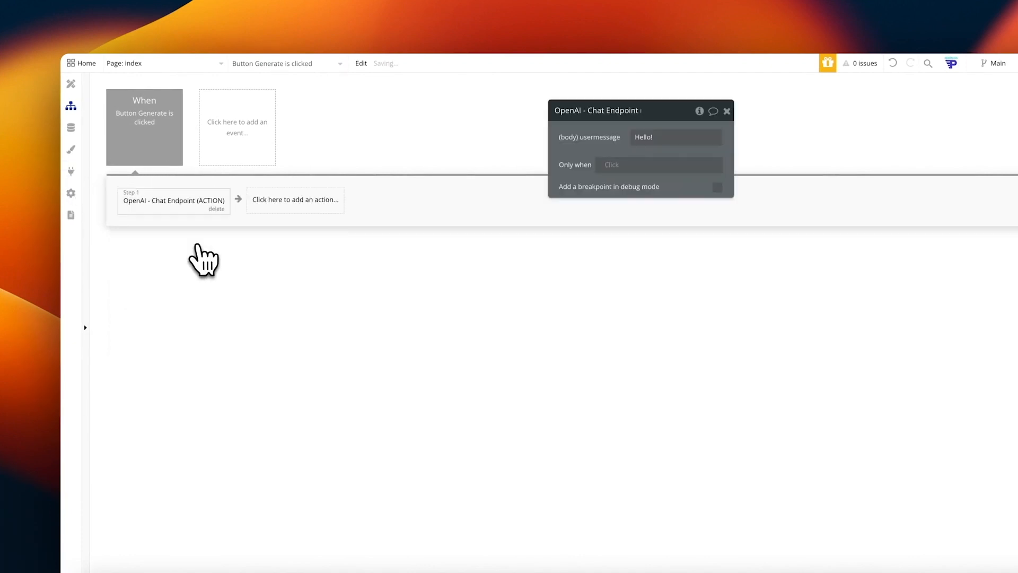
click(84, 177)
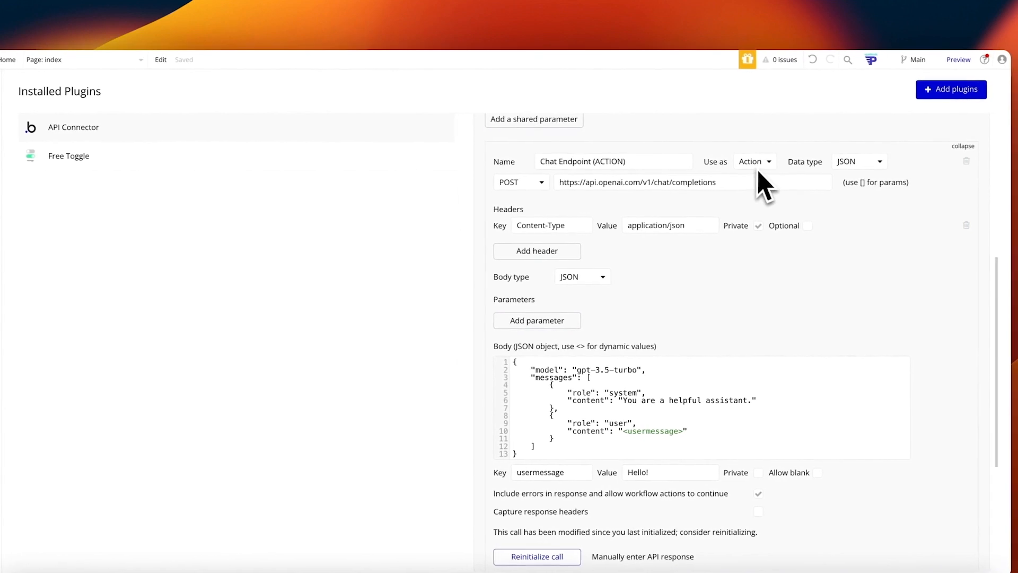
click(69, 108)
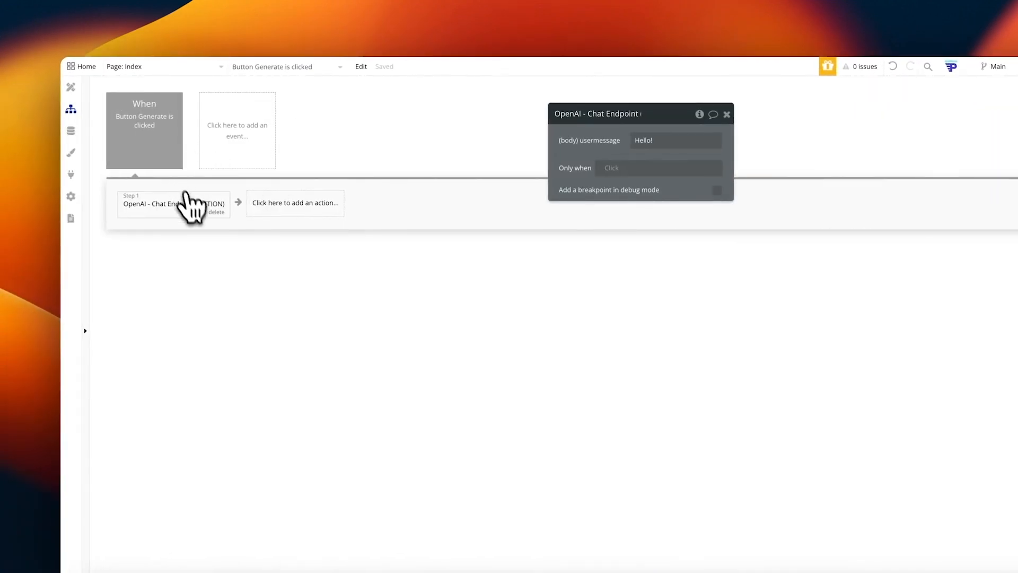
Step: Set usermessage to 'Please generate a blog post that aligns with the following description:' plus MultilineInput's value
triple_click(642, 141)
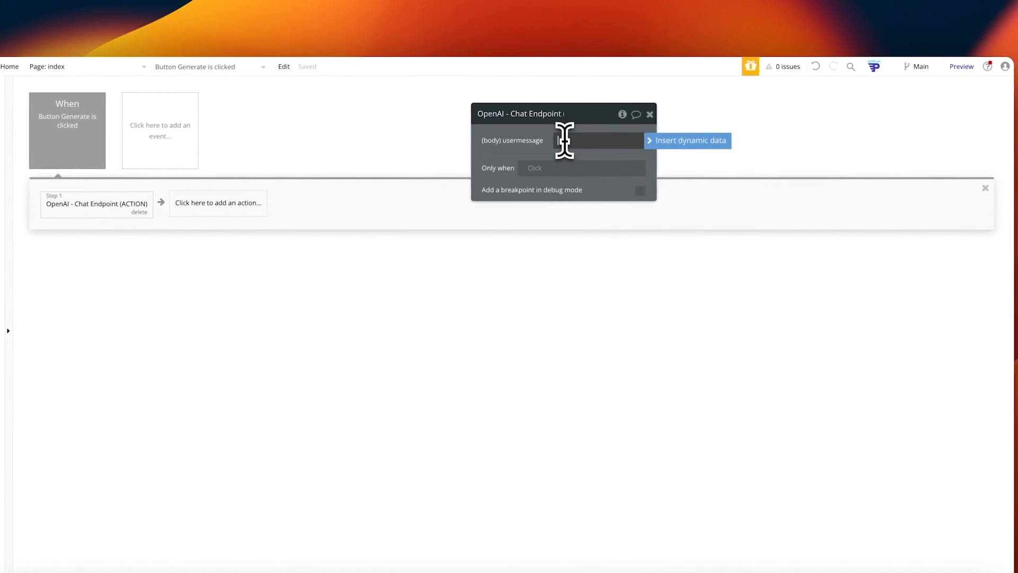
text(Please generate a b)
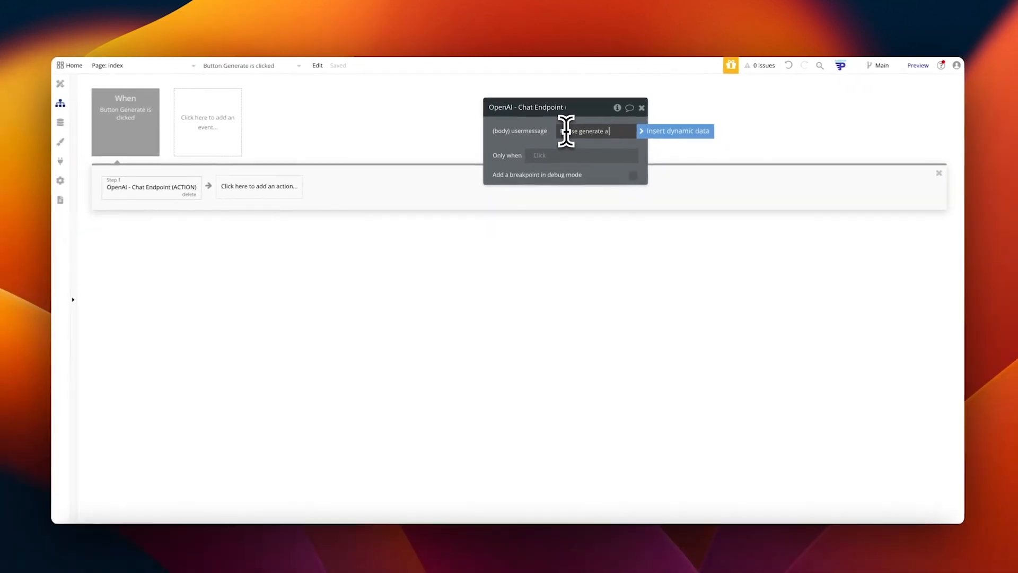
text(log post that aligns with the following description:)
click(648, 132)
text(mu)
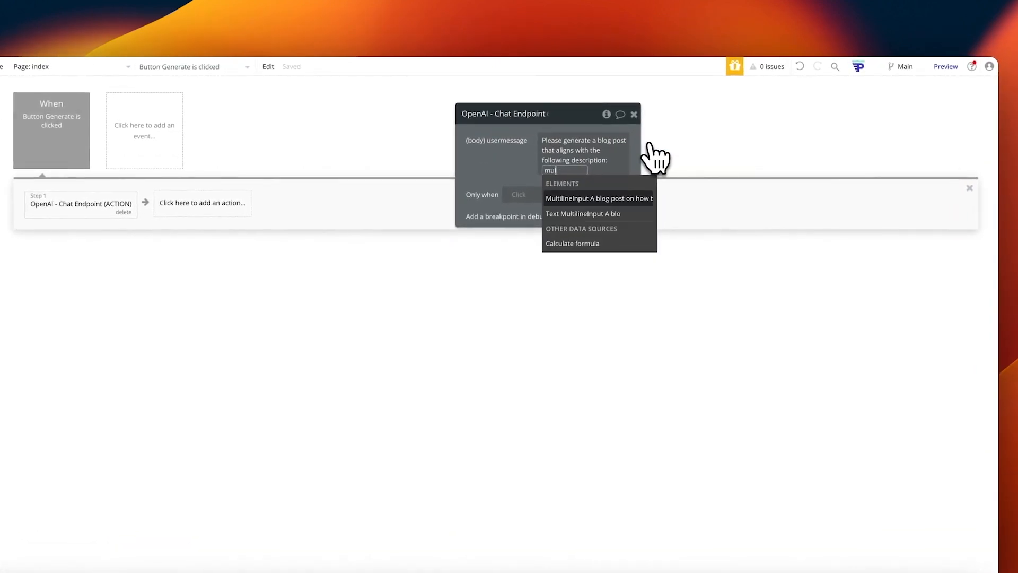
text(lt)
click(606, 199)
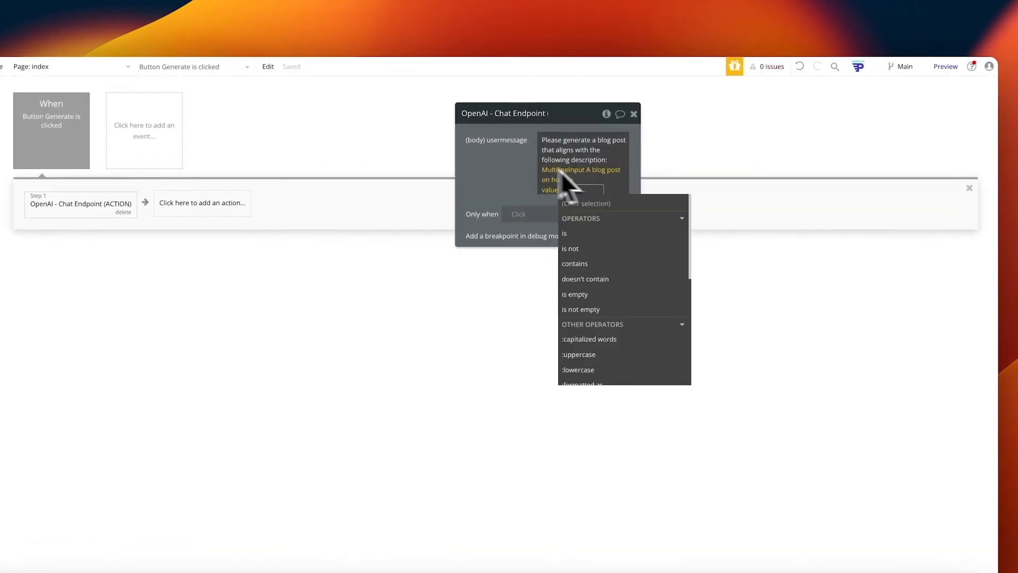
key(Return)
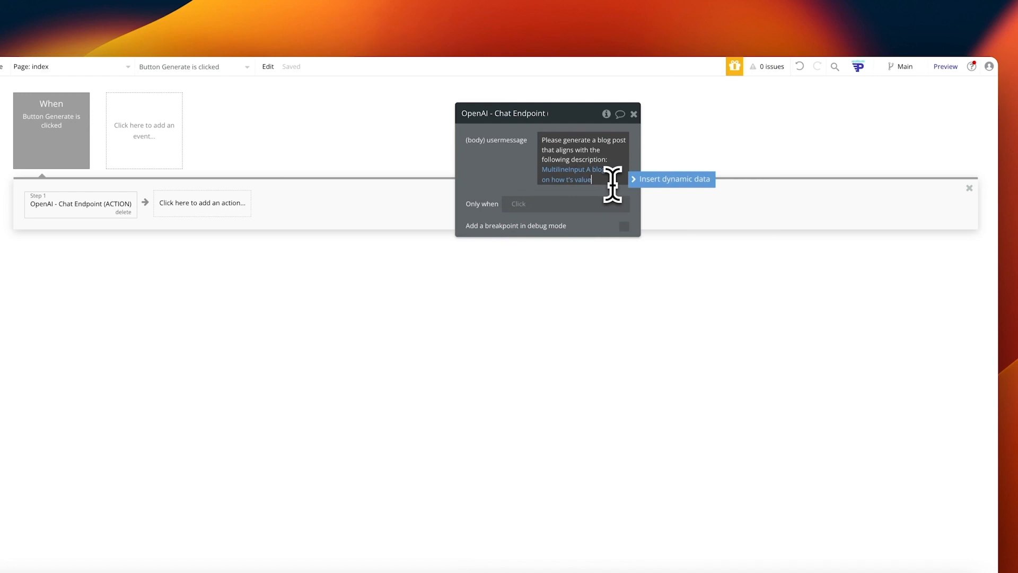
Step: Append '. The company is in the', Dropdown Select your industry's value, and 'industry.' to the message
text(. The company)
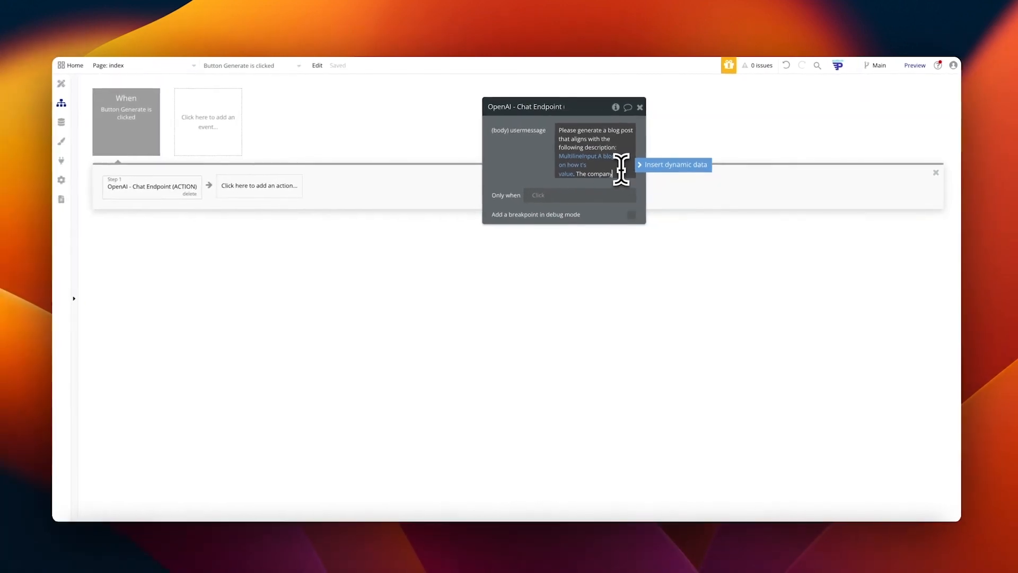
text( is in the)
click(674, 163)
text(dropd)
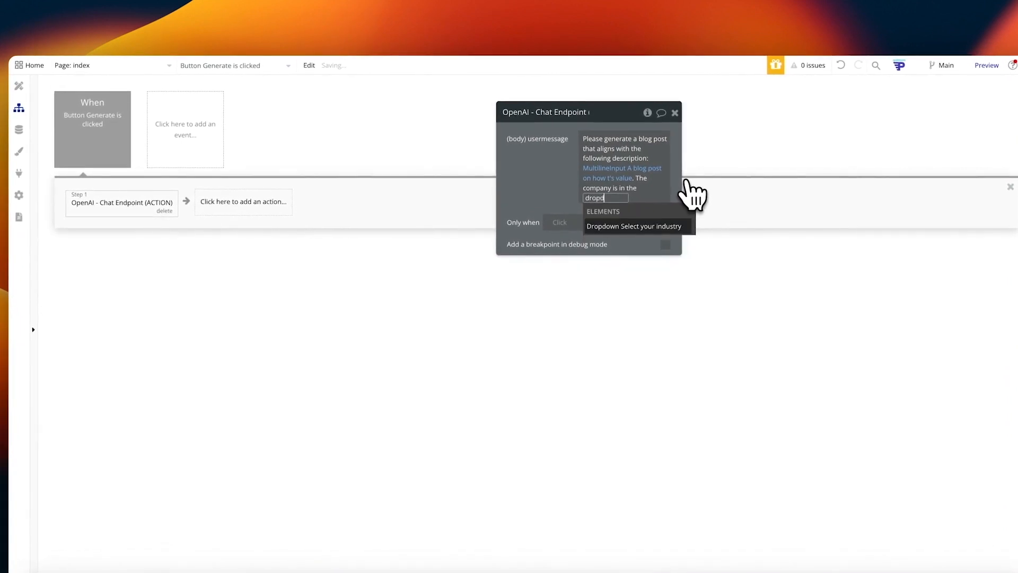
click(626, 227)
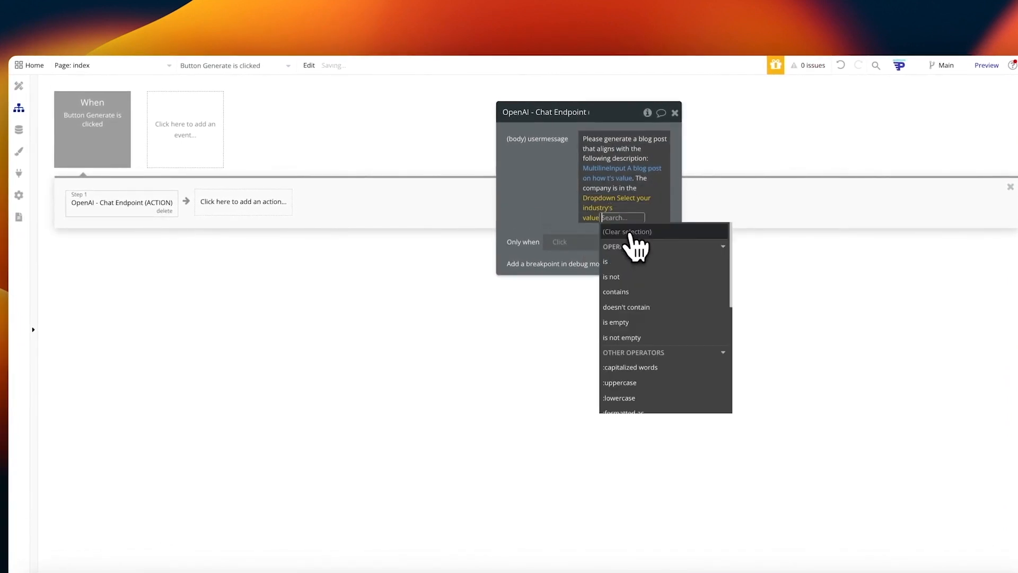
key(Return)
text(industry.)
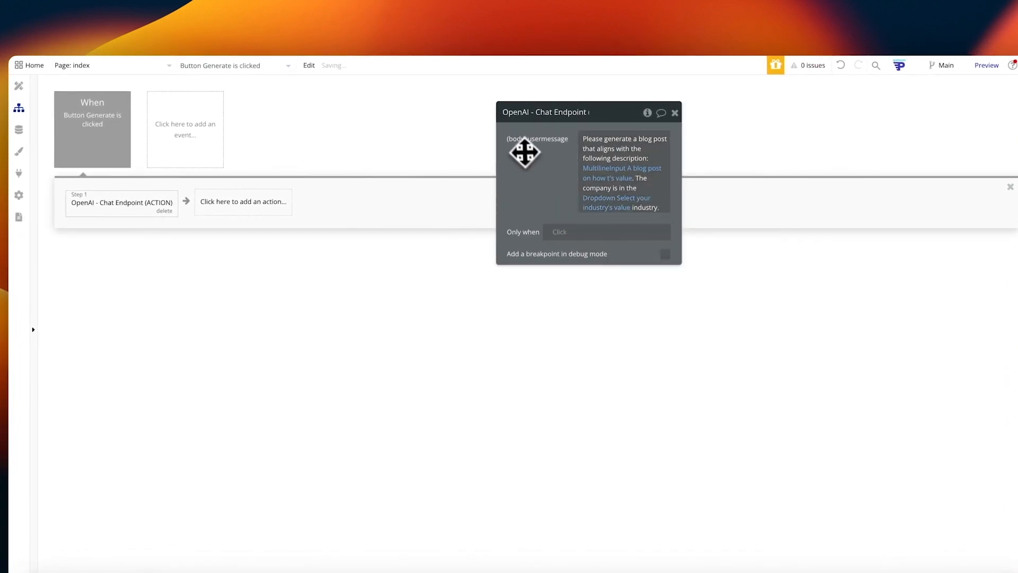
click(244, 201)
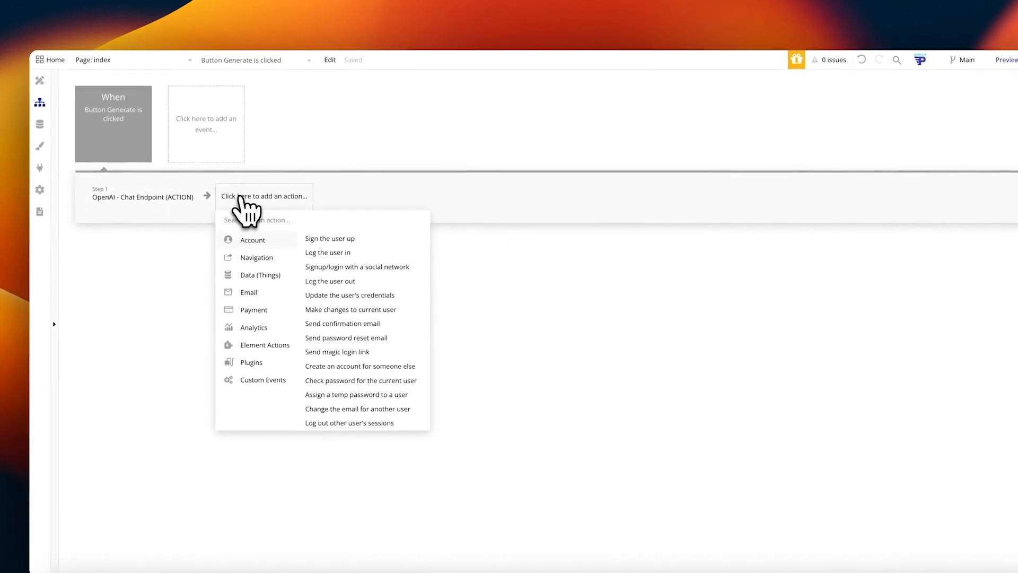
Step: Add a Display data in a group/popup action as step 2 of the Generate workflow
text(dis)
click(339, 241)
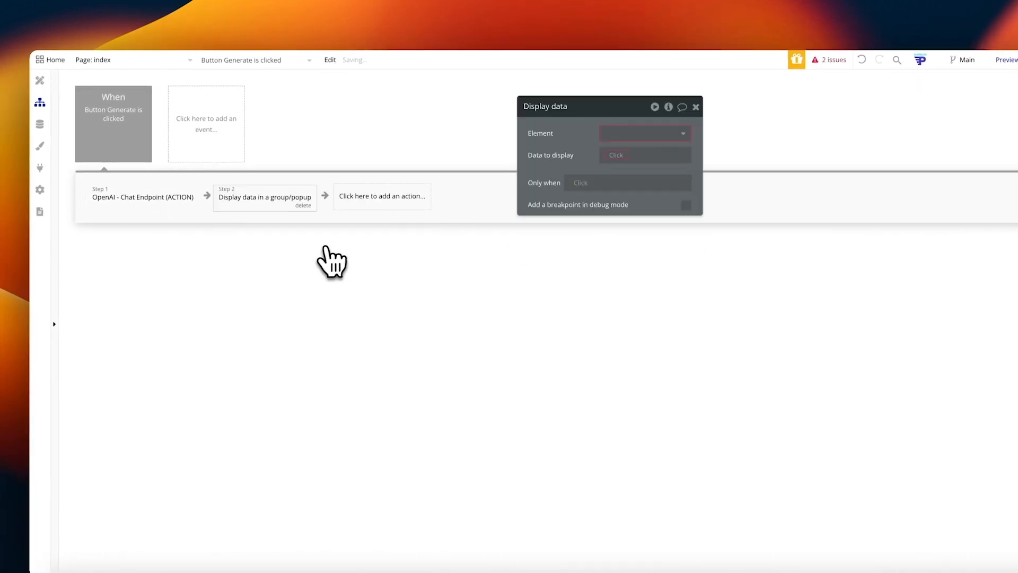
click(628, 137)
click(54, 84)
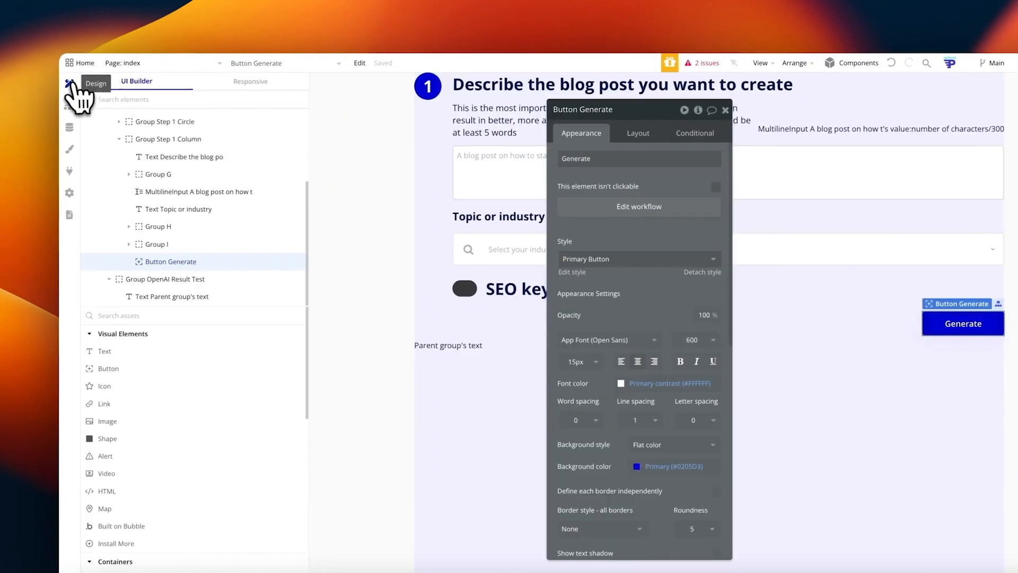
click(478, 366)
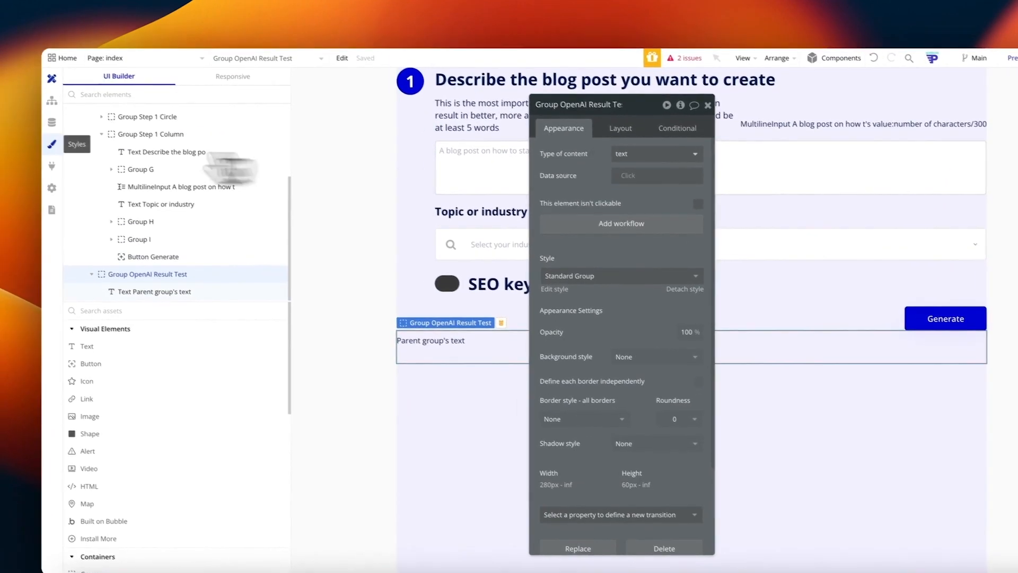
click(43, 97)
Step: Display step 1's result in Group OpenAI Result Test, then view the API Connector's Chat Endpoint settings
click(644, 136)
text(group open)
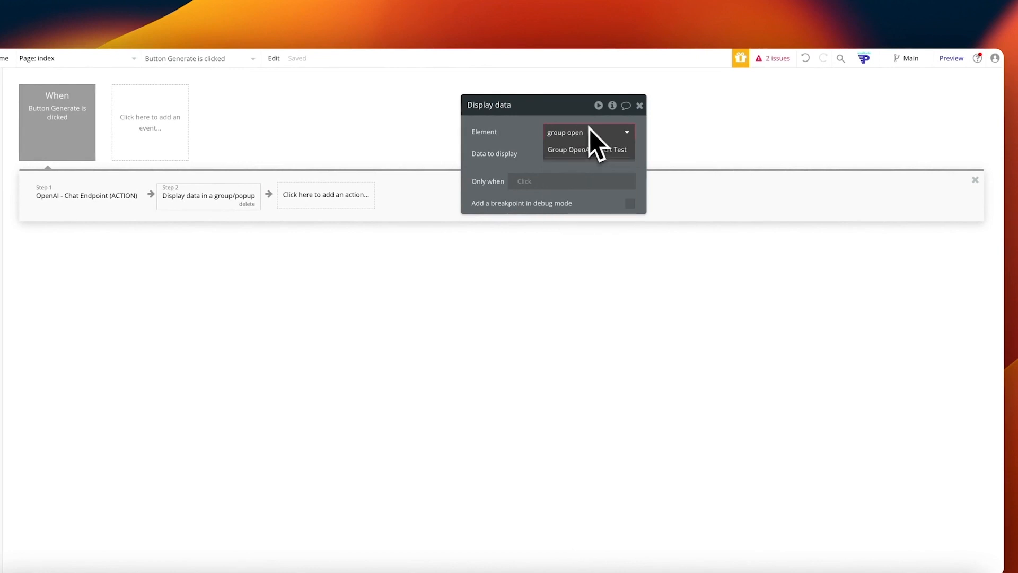
click(604, 150)
click(593, 197)
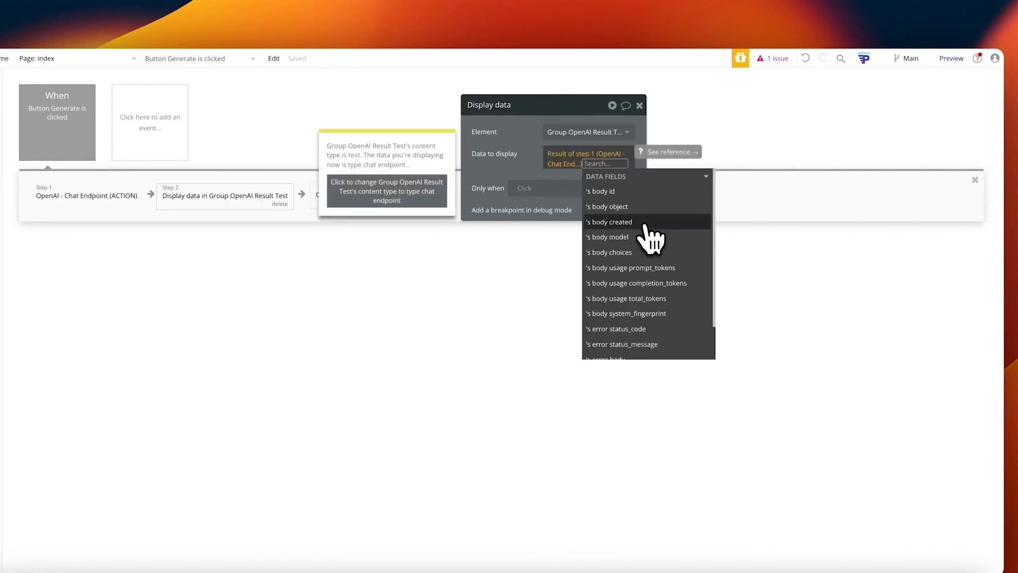
scroll(642, 245, down, 1)
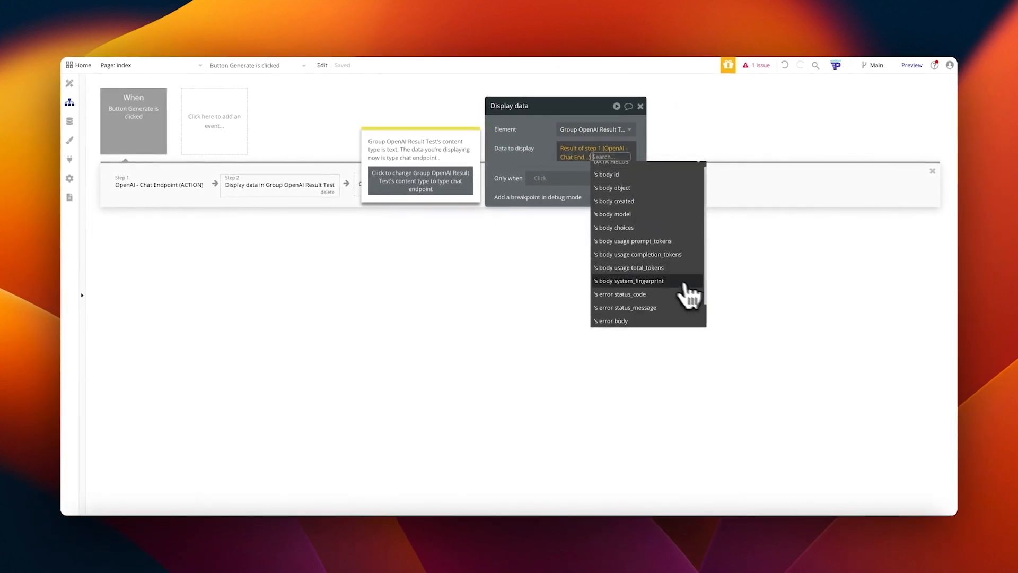
scroll(685, 285, down, 2)
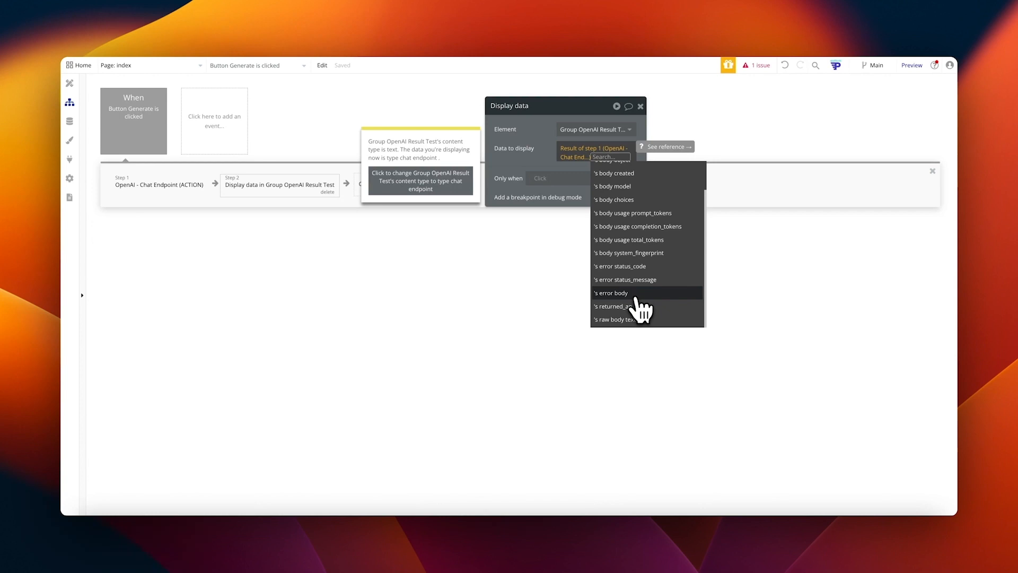
scroll(639, 297, up, 3)
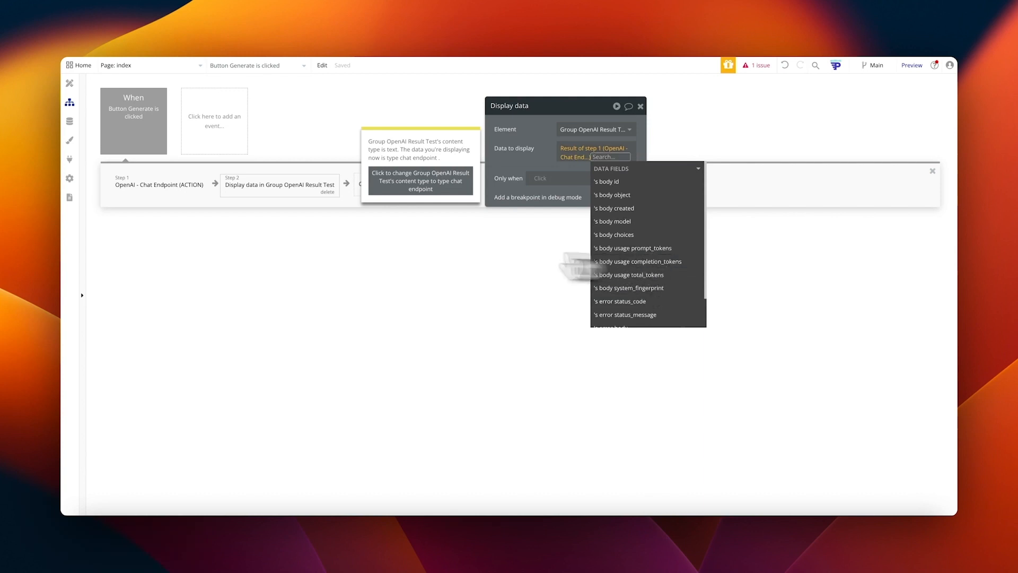
click(70, 159)
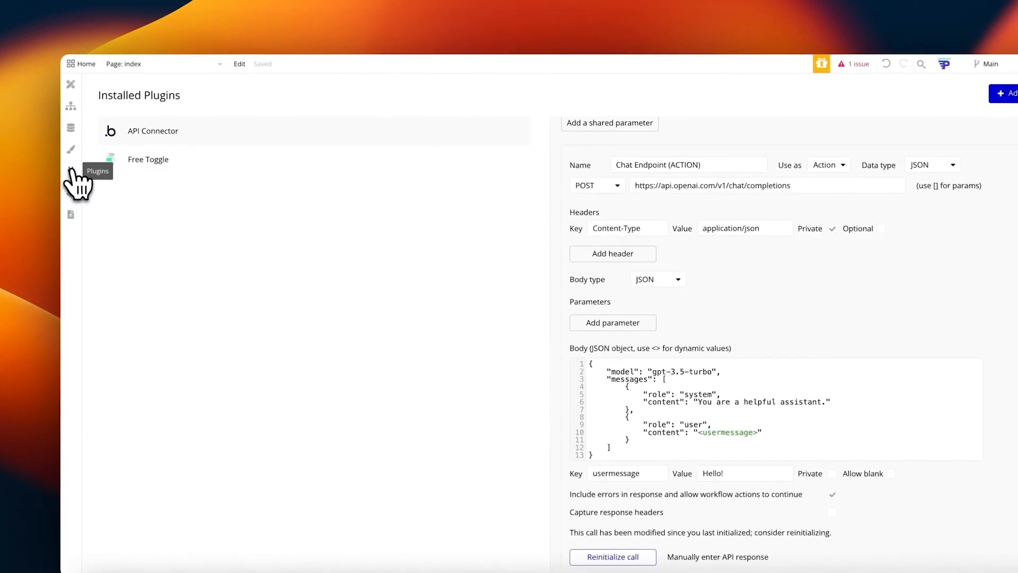
Step: Review the message content line in the Chat Endpoint's sample JSON response, then cancel back to workflows
scroll(678, 485, down, 3)
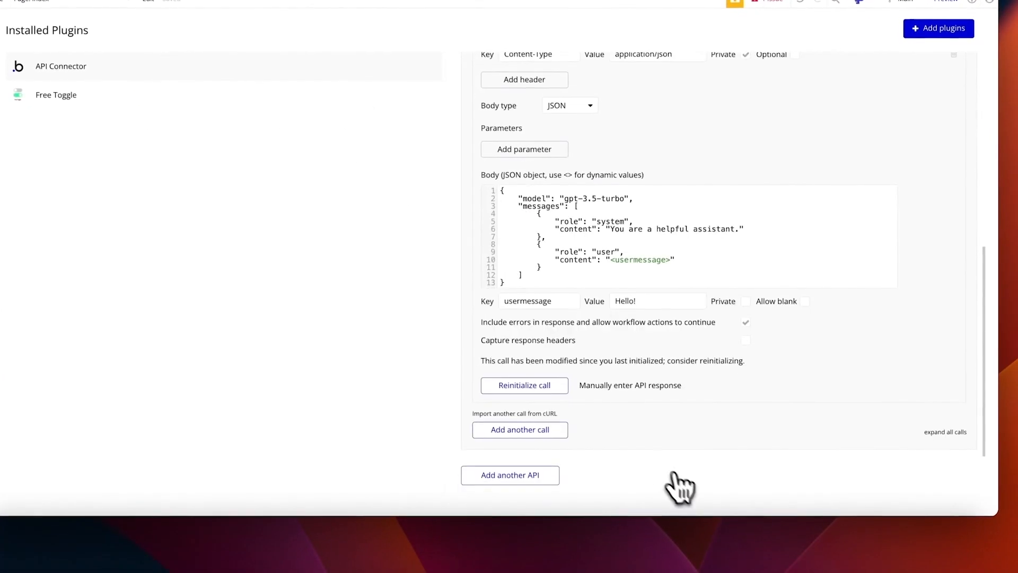
click(634, 387)
drag(371, 123, 474, 264)
click(441, 178)
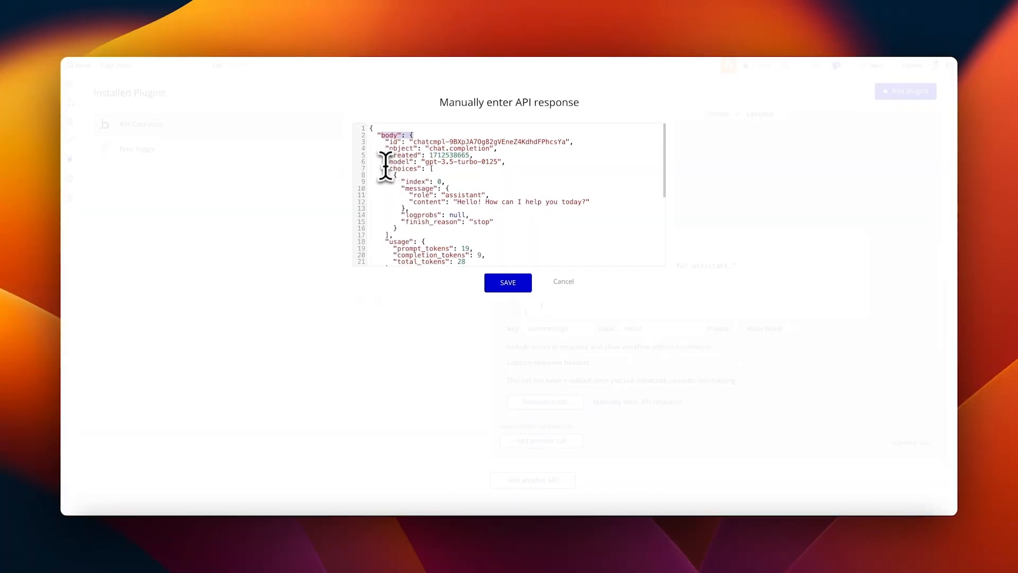
drag(405, 202, 461, 201)
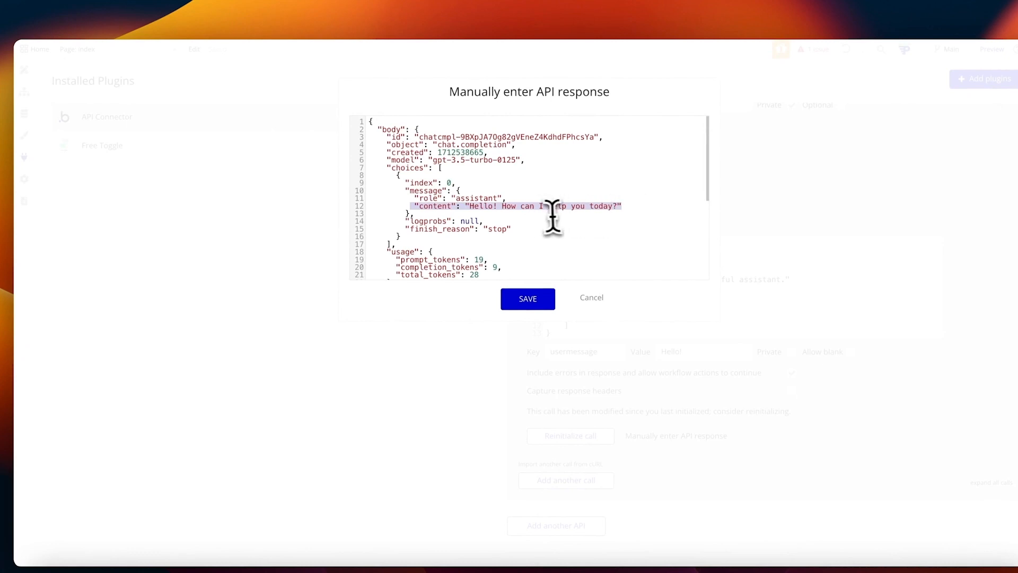
click(588, 301)
click(24, 92)
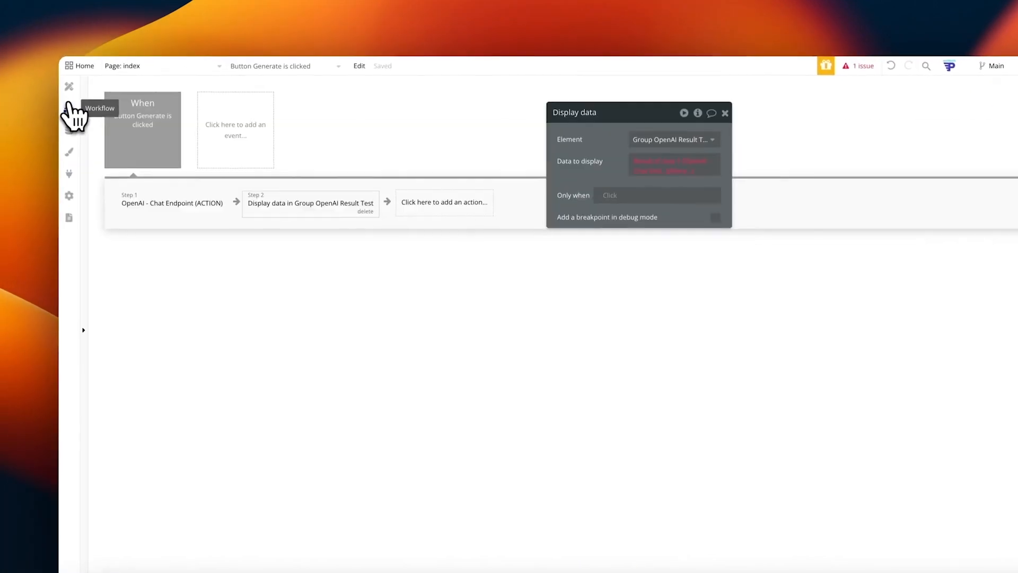
Step: Set step 2's data to Result of step 1's body choices:each item's message content:first item
click(676, 171)
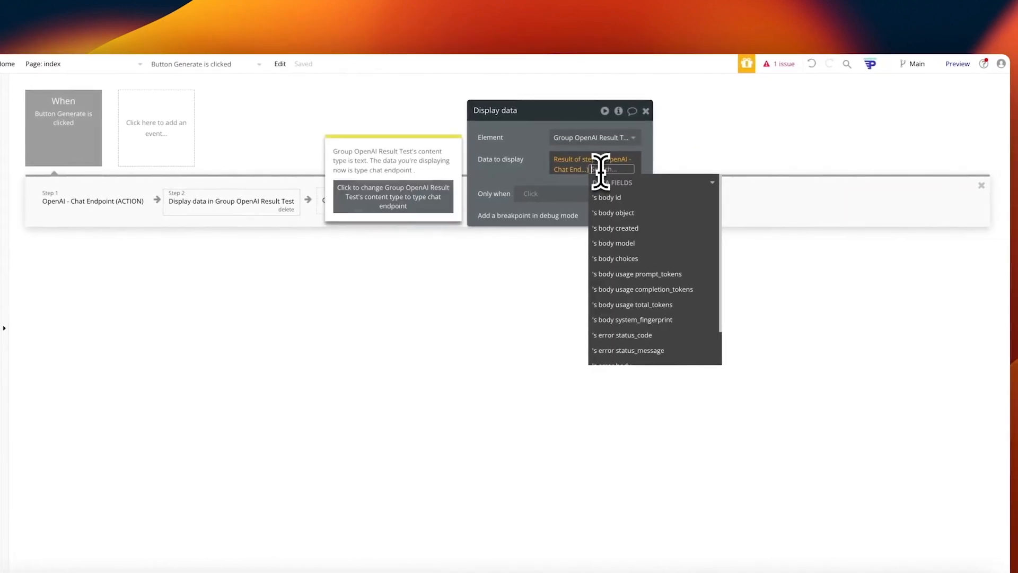
click(633, 214)
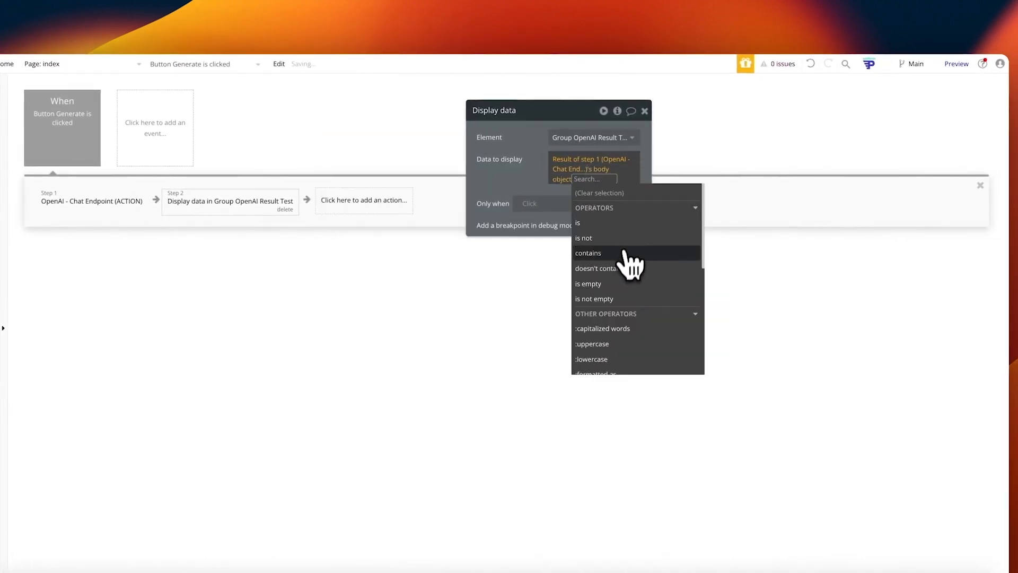
text(con)
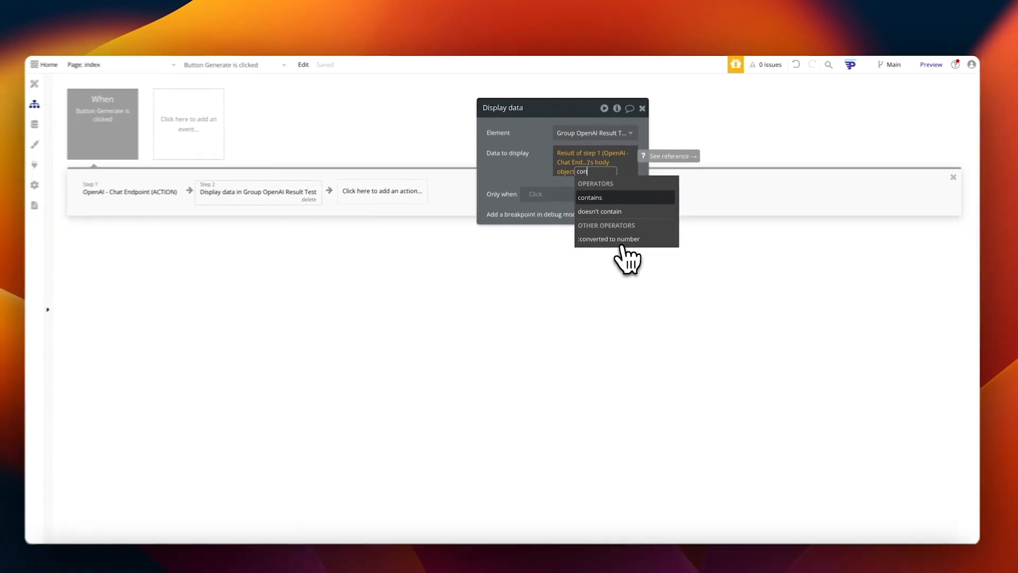
key(BackSpace)
key(BackSpace)
key(BackSpace)
key(BackSpace)
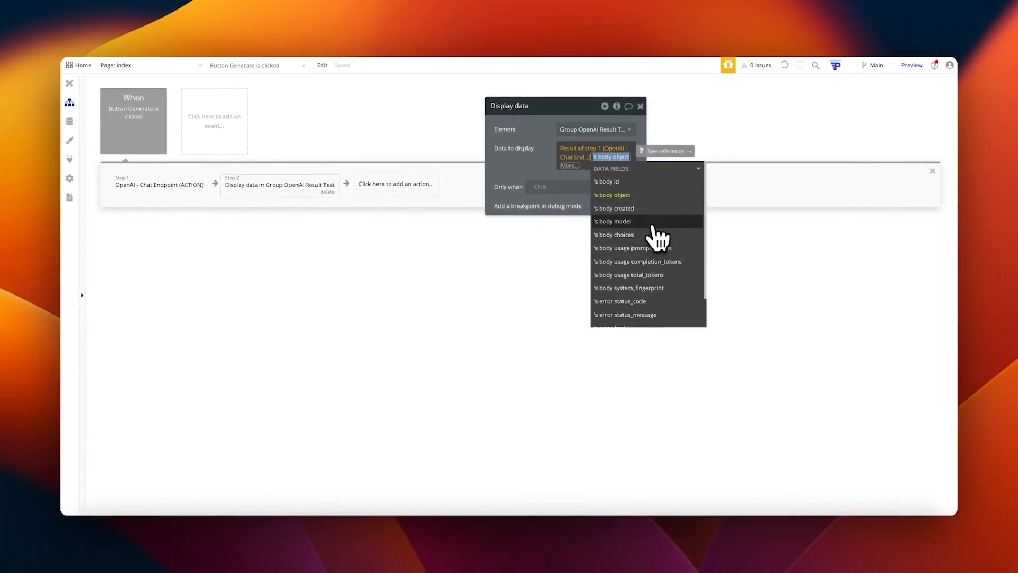
click(647, 236)
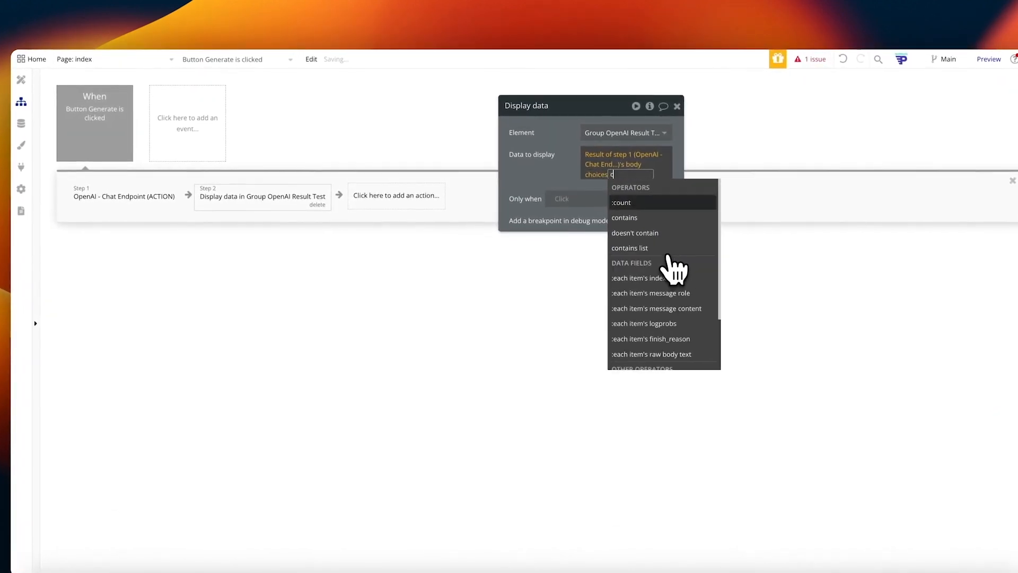
text(content)
click(669, 207)
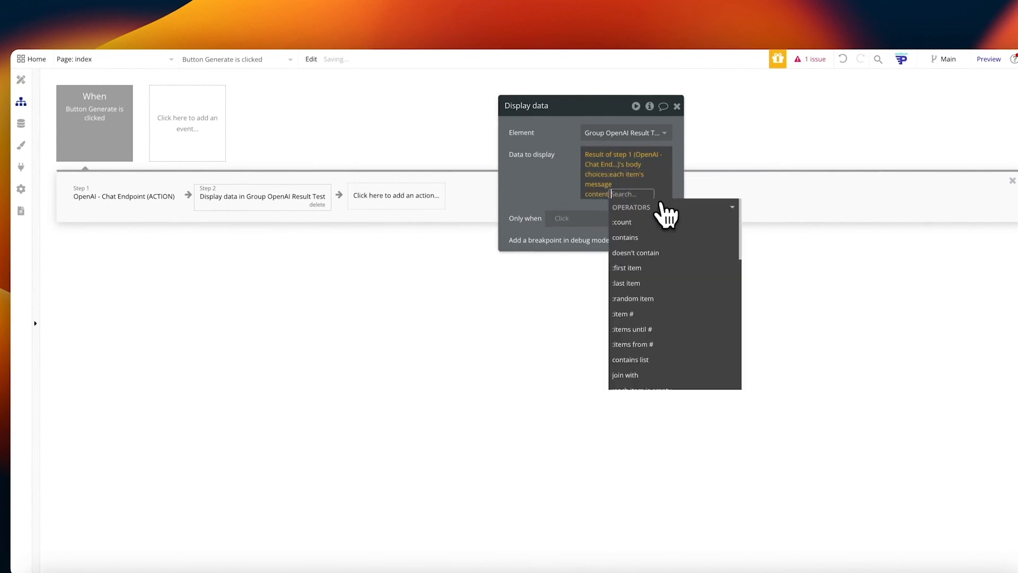
text(first)
click(647, 222)
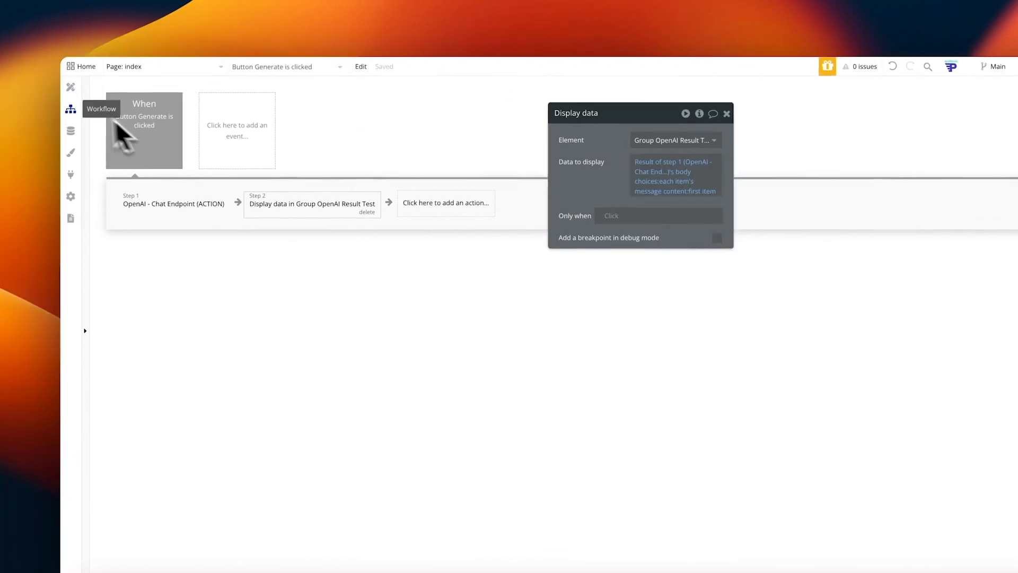
click(20, 80)
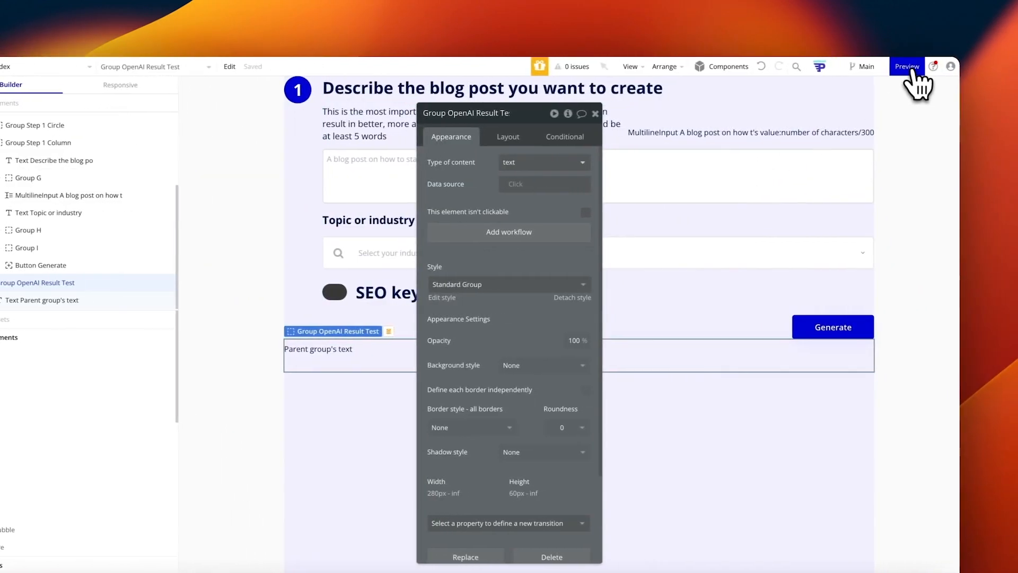
click(913, 72)
scroll(587, 201, down, 3)
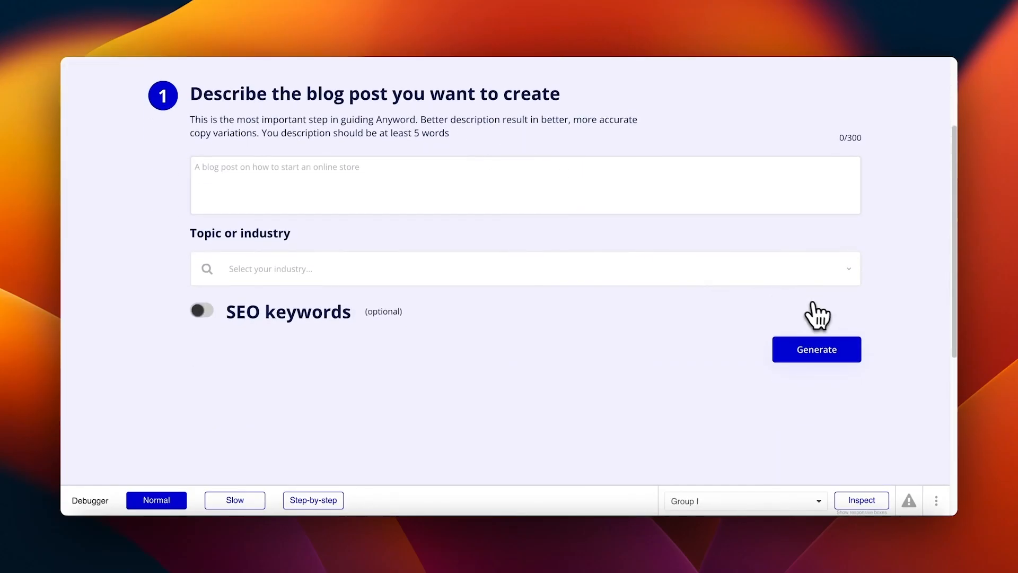
click(313, 500)
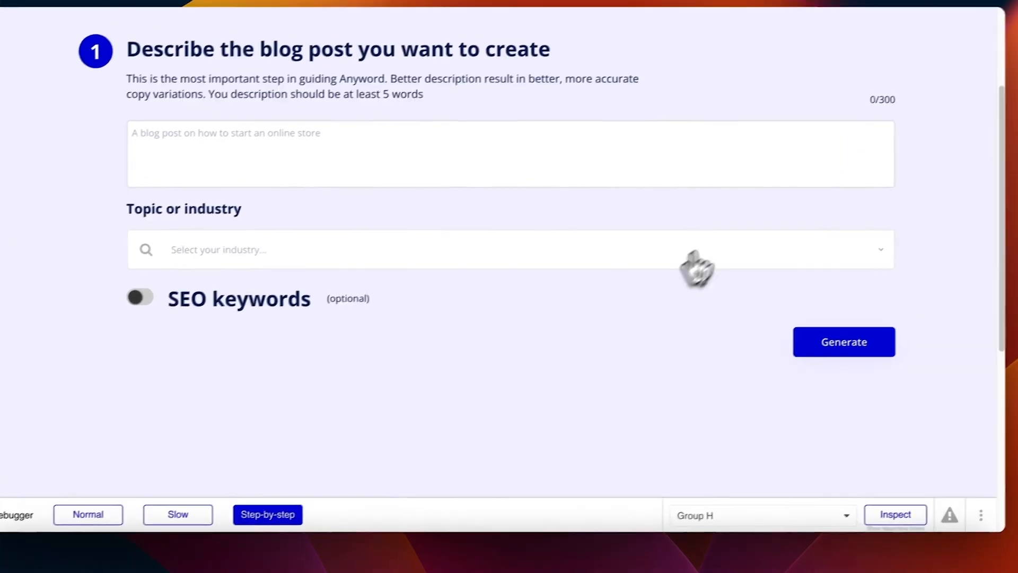
scroll(596, 197, down, 1)
scroll(587, 197, down, 1)
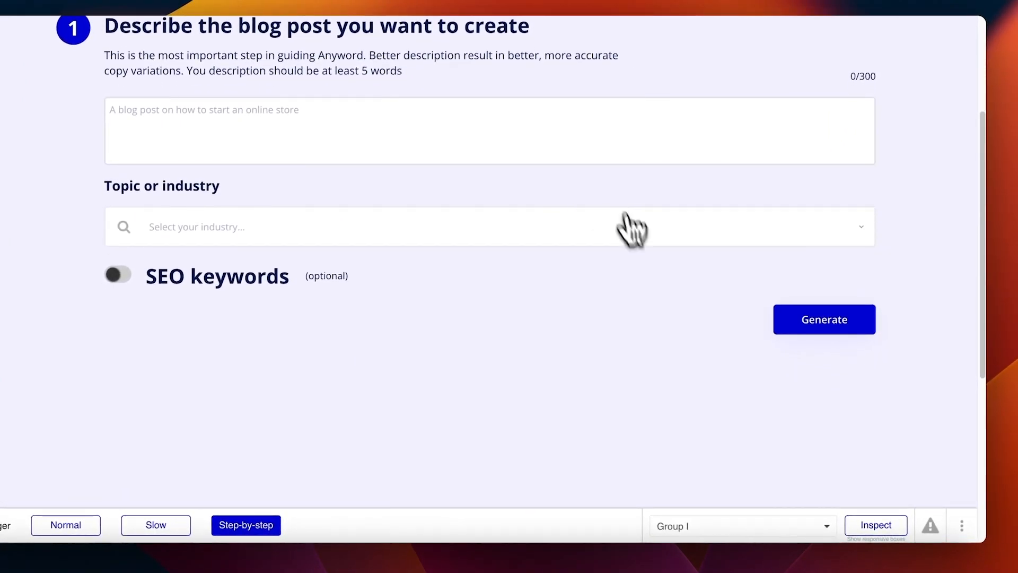
click(825, 323)
click(274, 359)
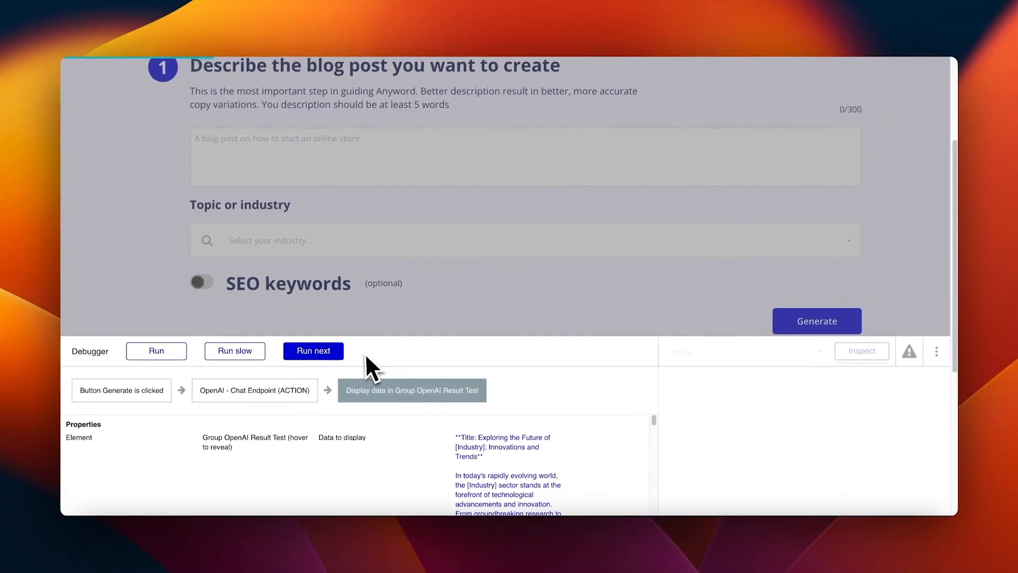
click(513, 461)
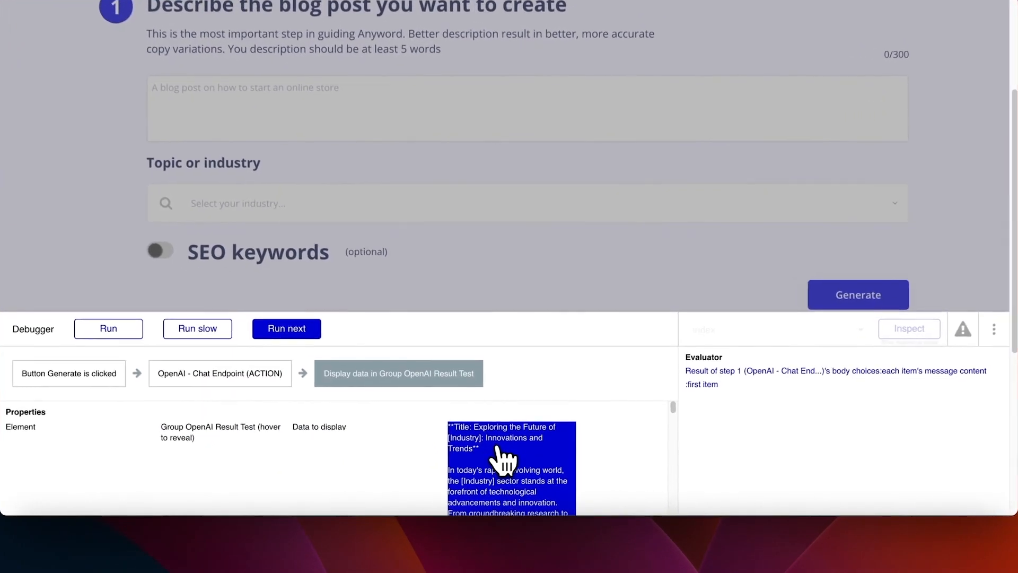
click(284, 326)
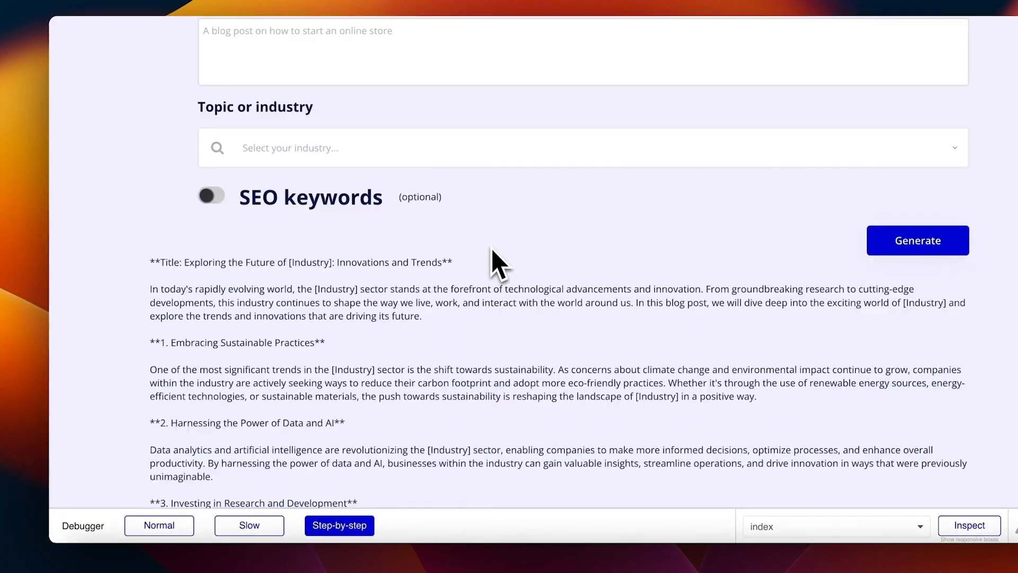
scroll(284, 285, down, 6)
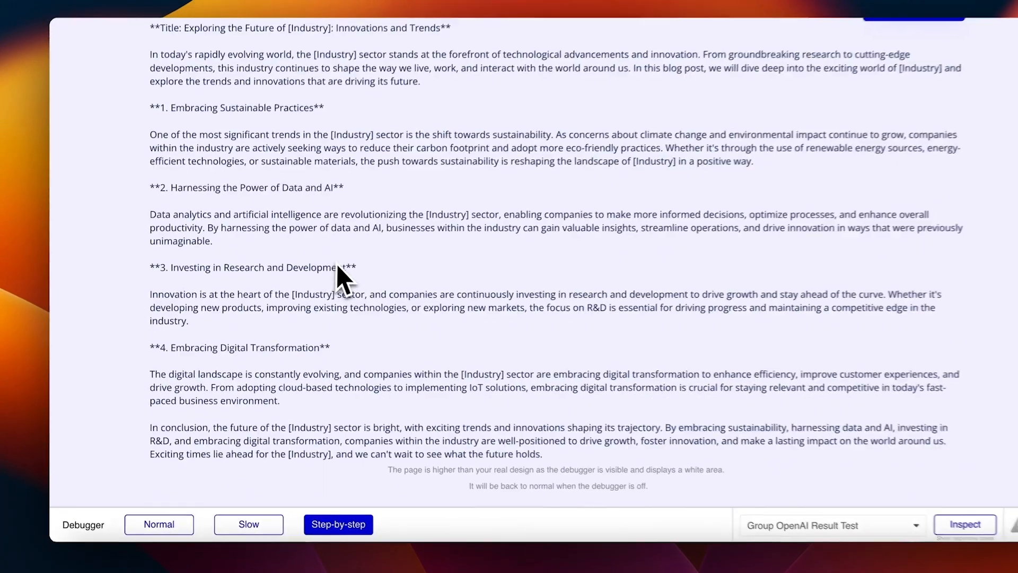
scroll(467, 239, up, 8)
scroll(474, 197, up, 1)
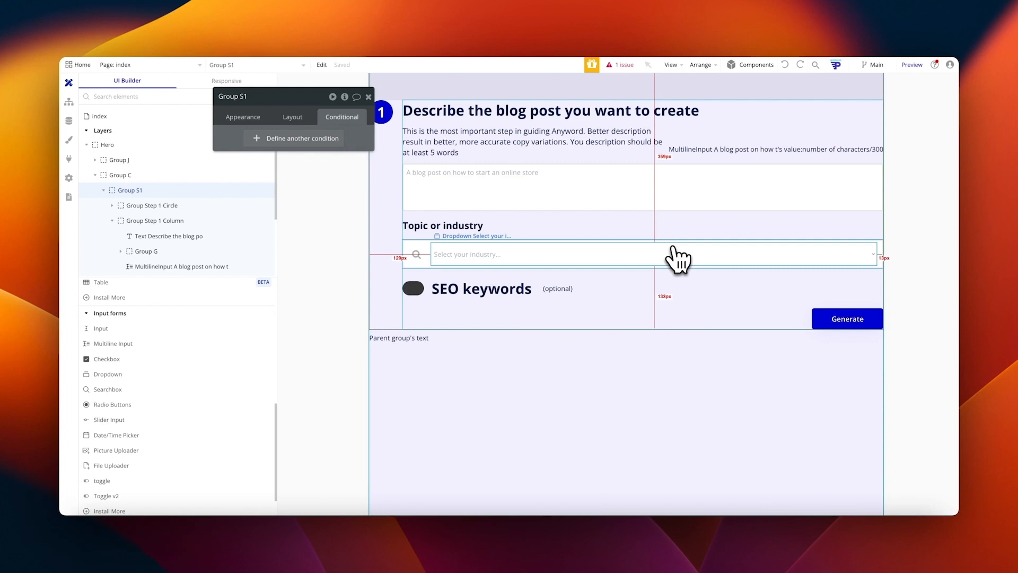
Step: Change Button Generate's label text to Next
click(840, 319)
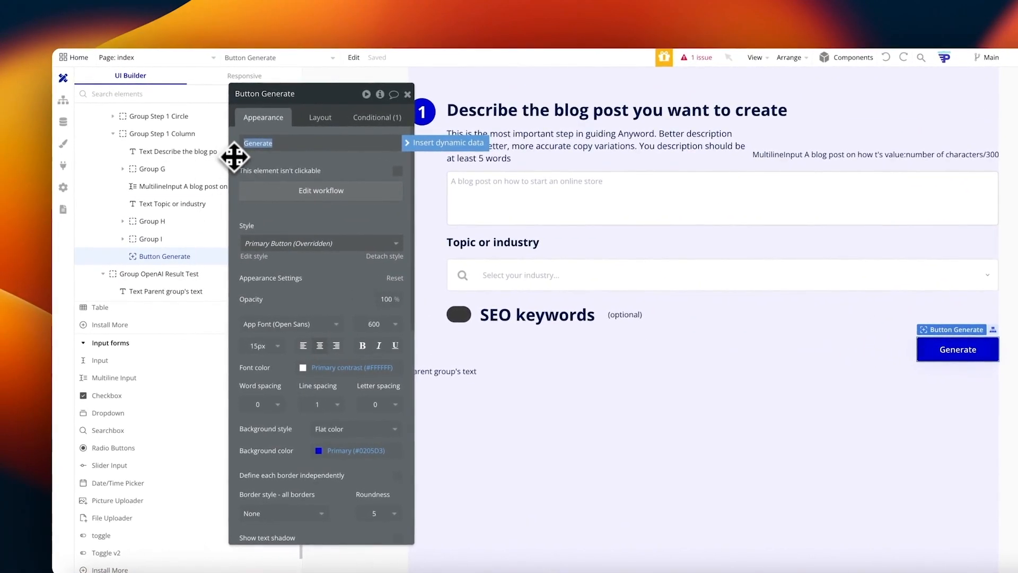
click(325, 163)
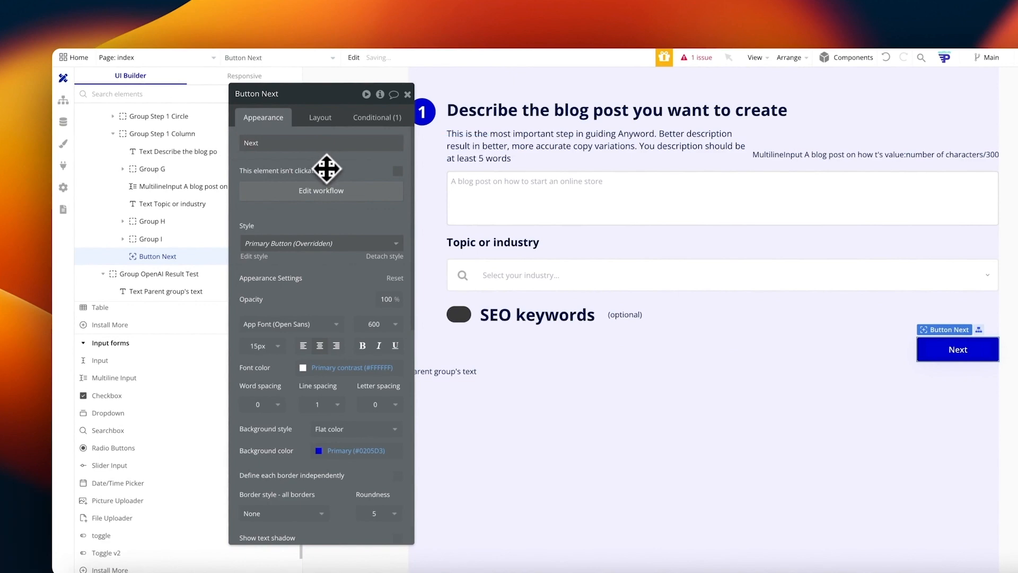
click(378, 121)
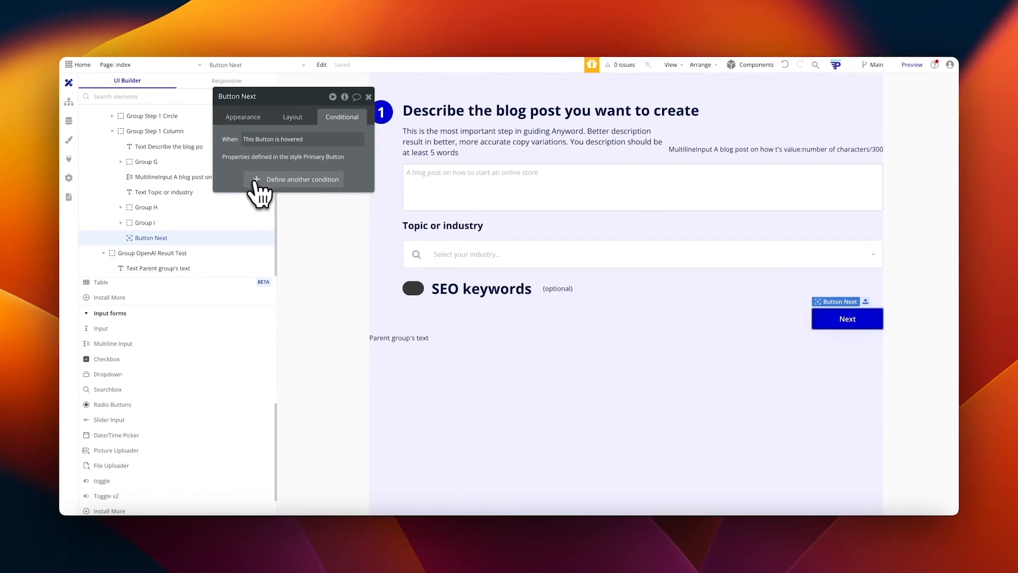
Step: Add a Next button condition: the MultilineInput's value is empty or the Dropdown's value is empty
click(256, 179)
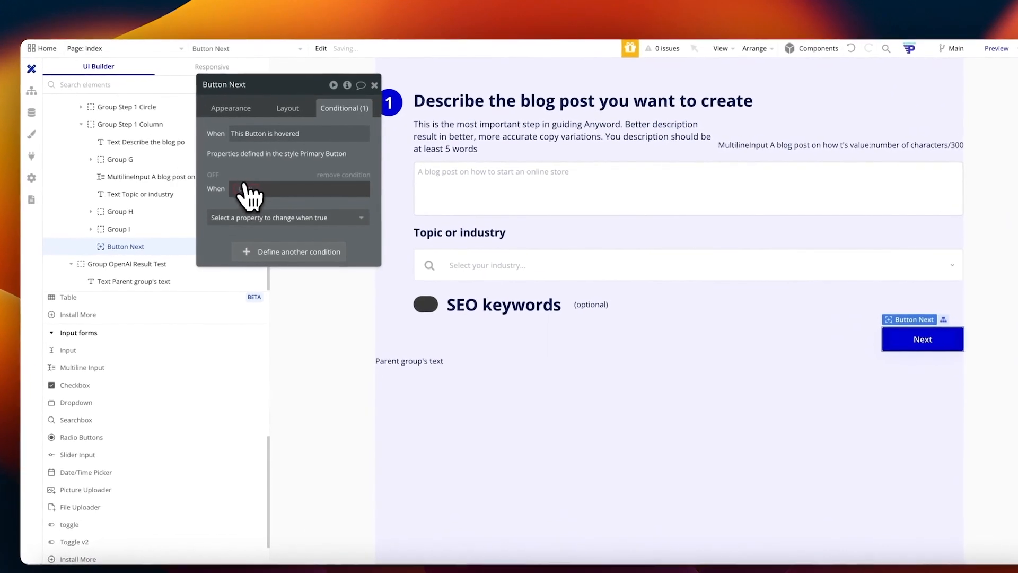
text(multi)
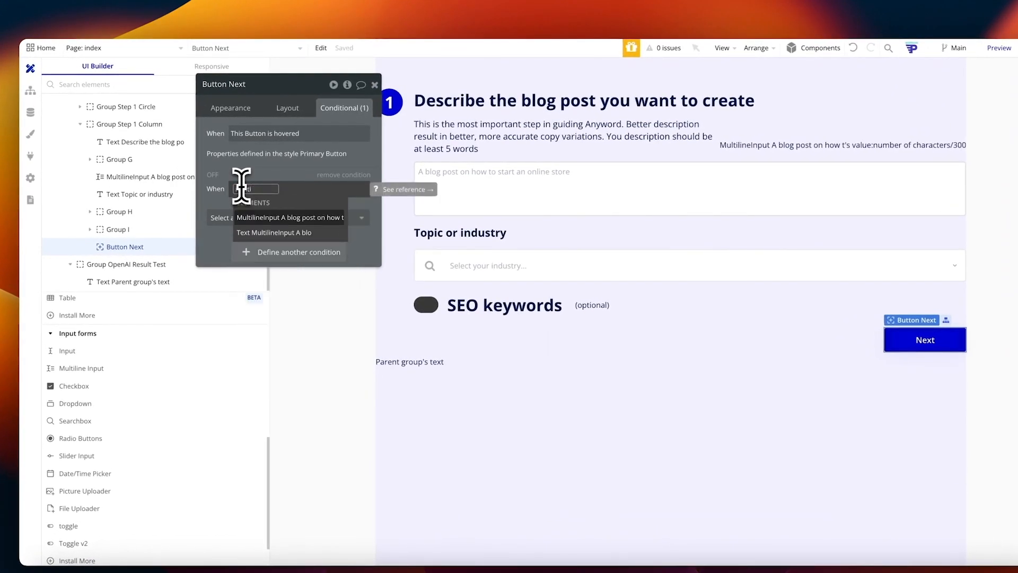
click(280, 218)
click(301, 235)
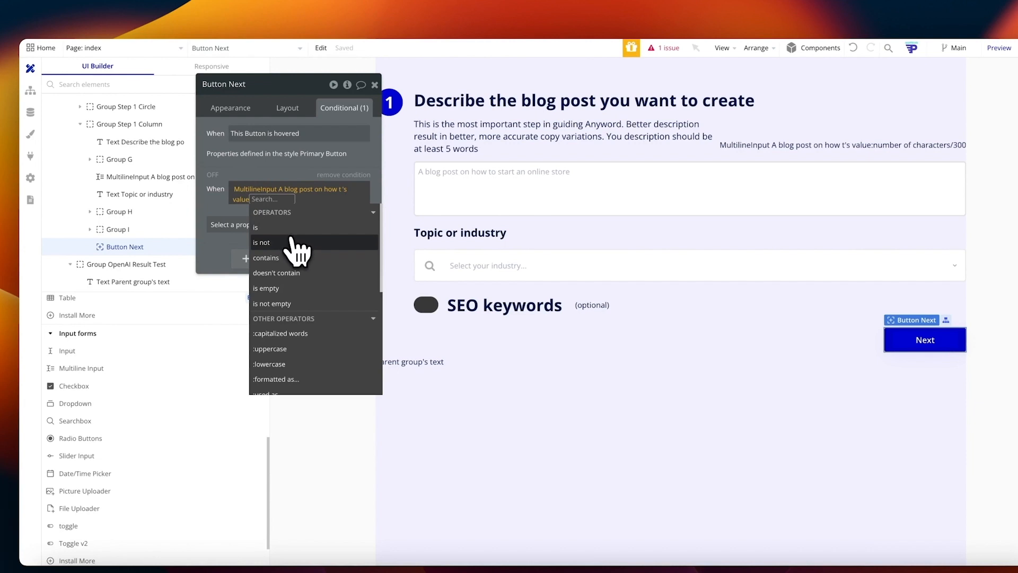
text(is em)
click(291, 237)
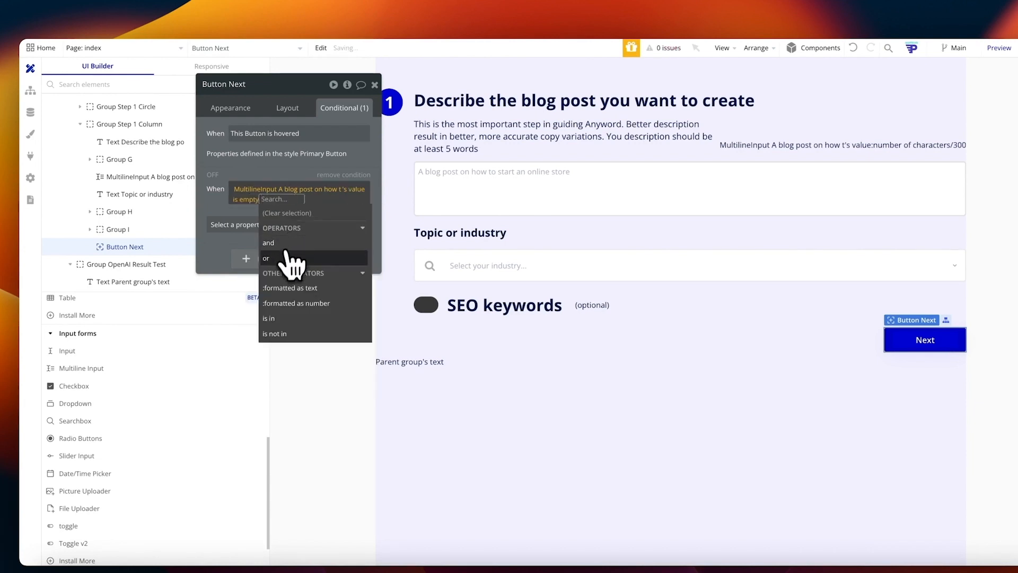
click(292, 259)
text(dropdown)
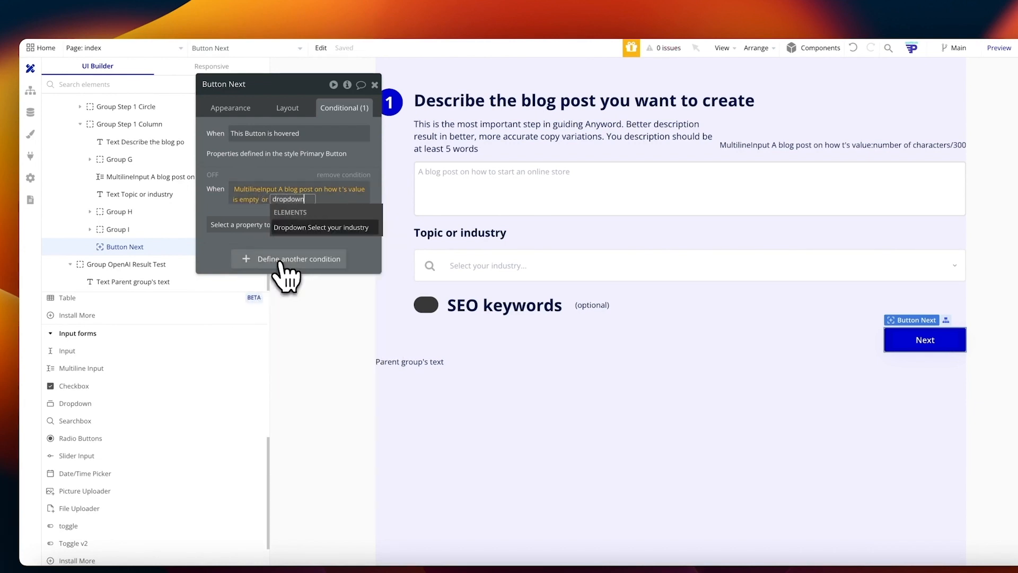
click(297, 229)
click(300, 236)
text(is e)
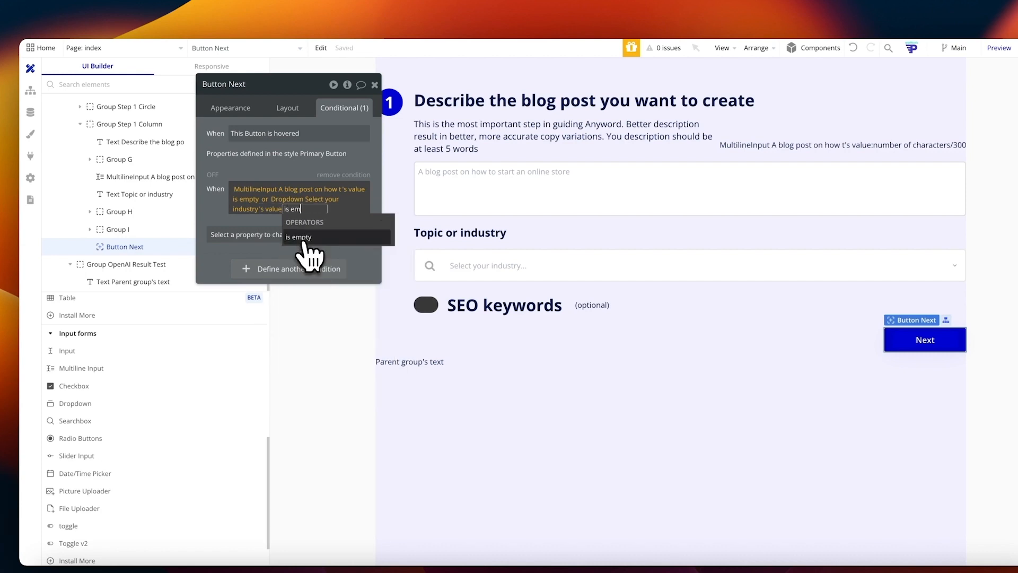
text(m)
click(301, 238)
Step: When the condition holds, make the button unclickable with background colour #AEAEAE
click(281, 237)
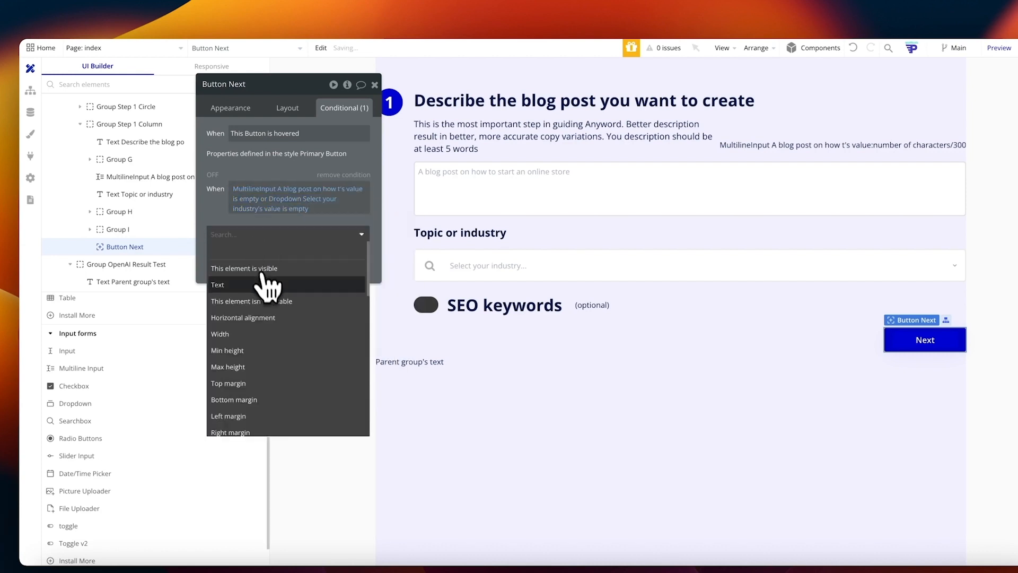
click(273, 301)
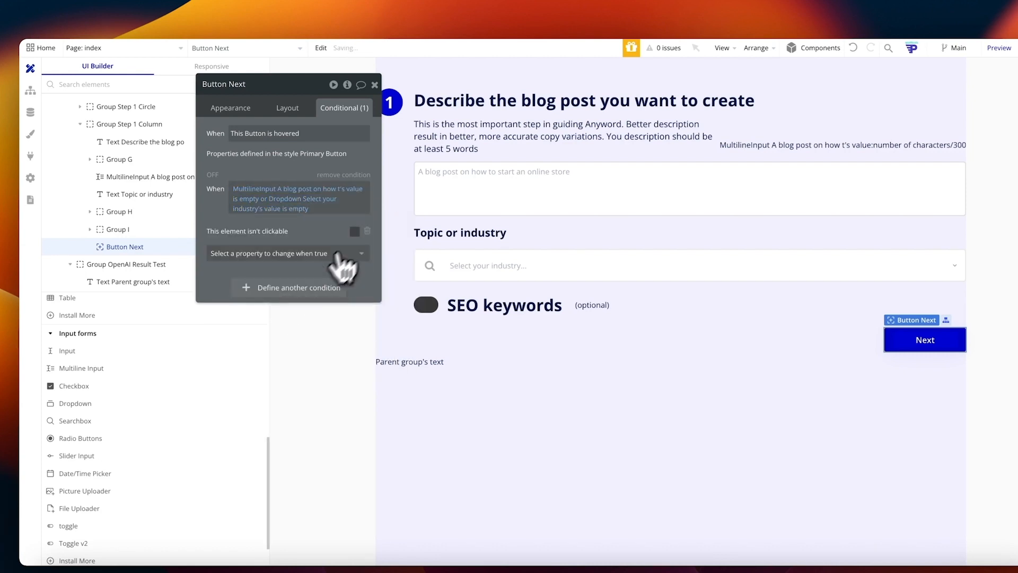
click(348, 254)
text(back)
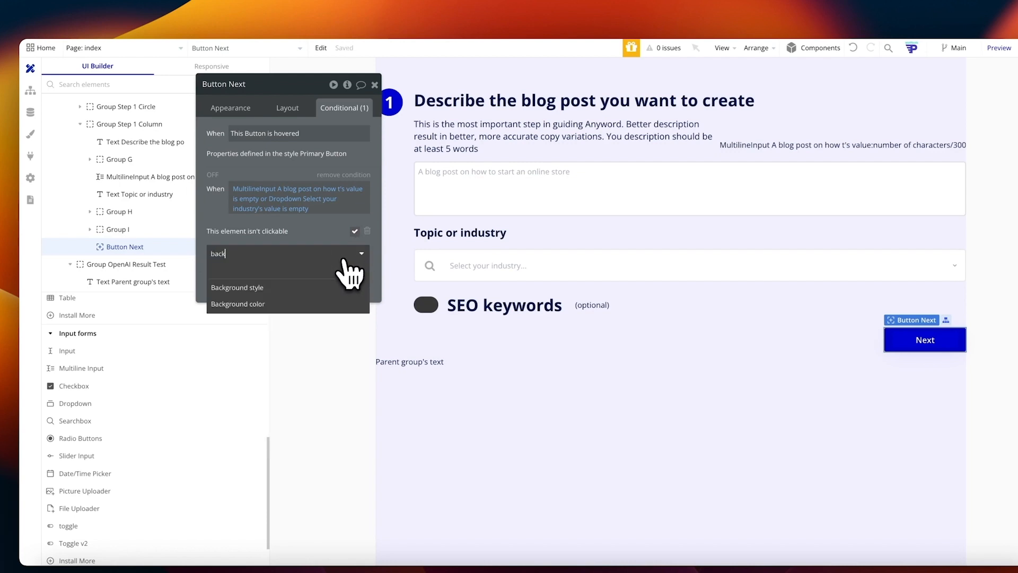
click(335, 289)
click(275, 230)
click(267, 266)
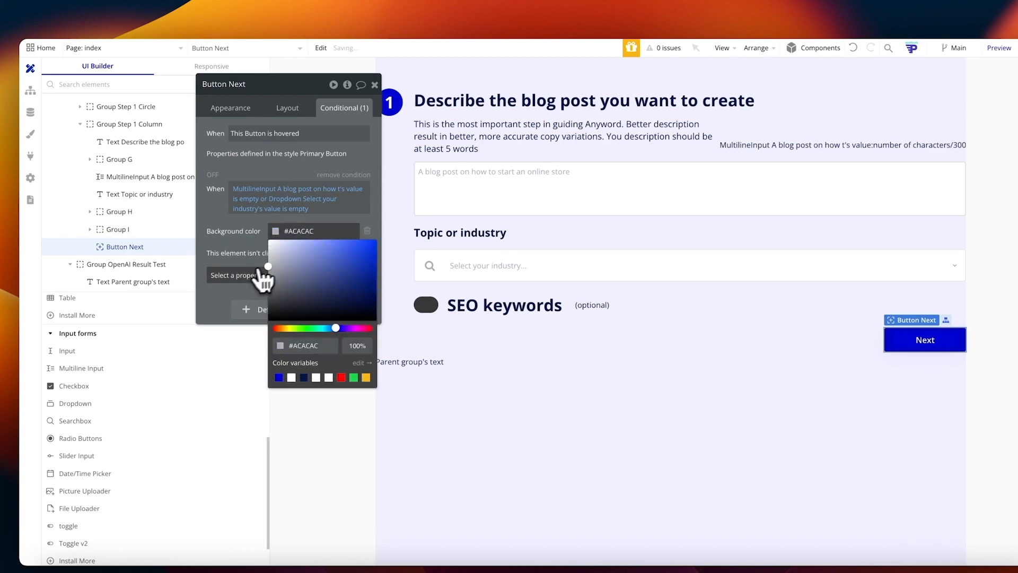
drag(258, 269, 255, 266)
click(230, 237)
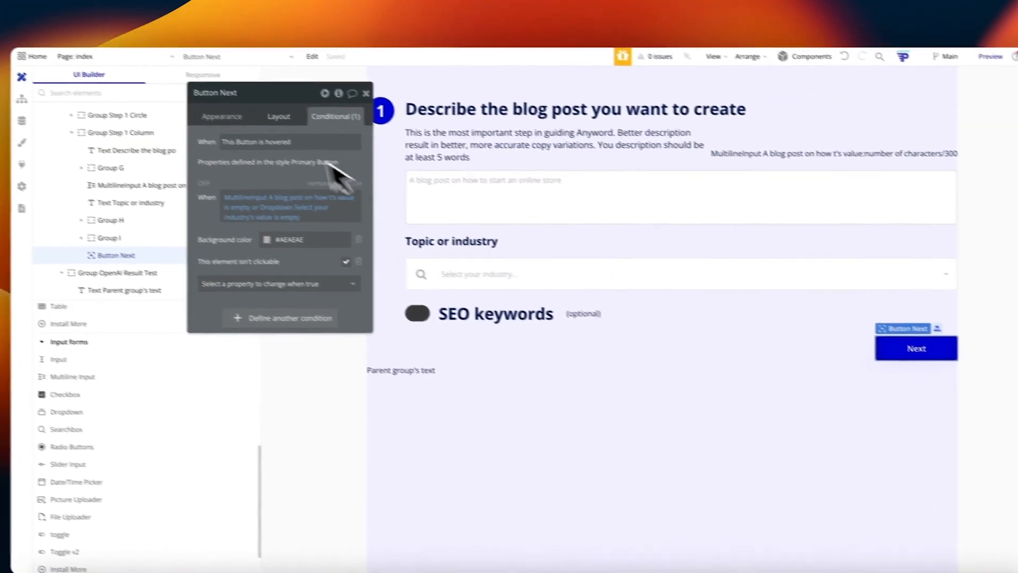
Step: Set the Next button's corner roundness to 20 in its Appearance settings
click(173, 100)
scroll(266, 236, down, 5)
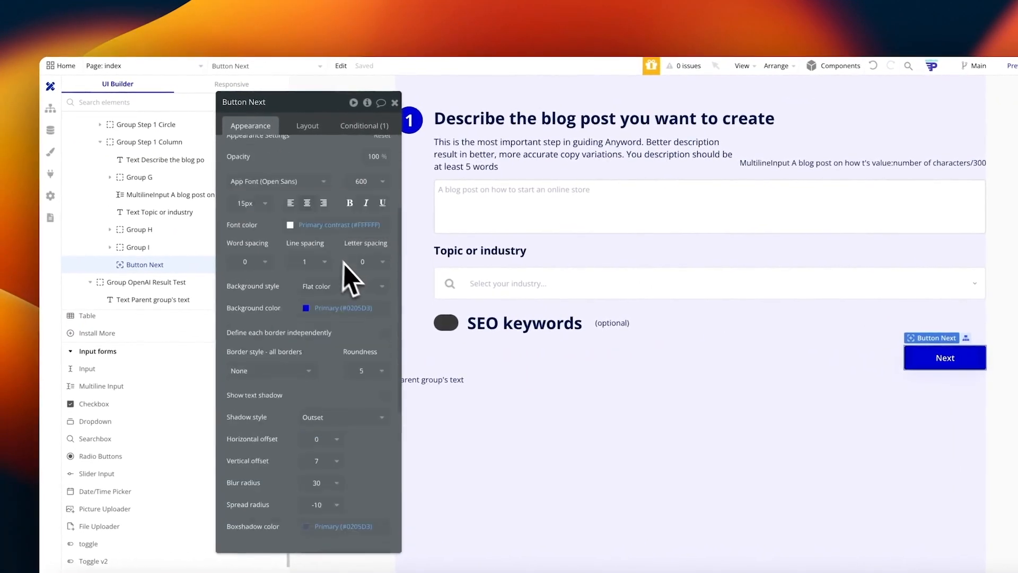
click(374, 316)
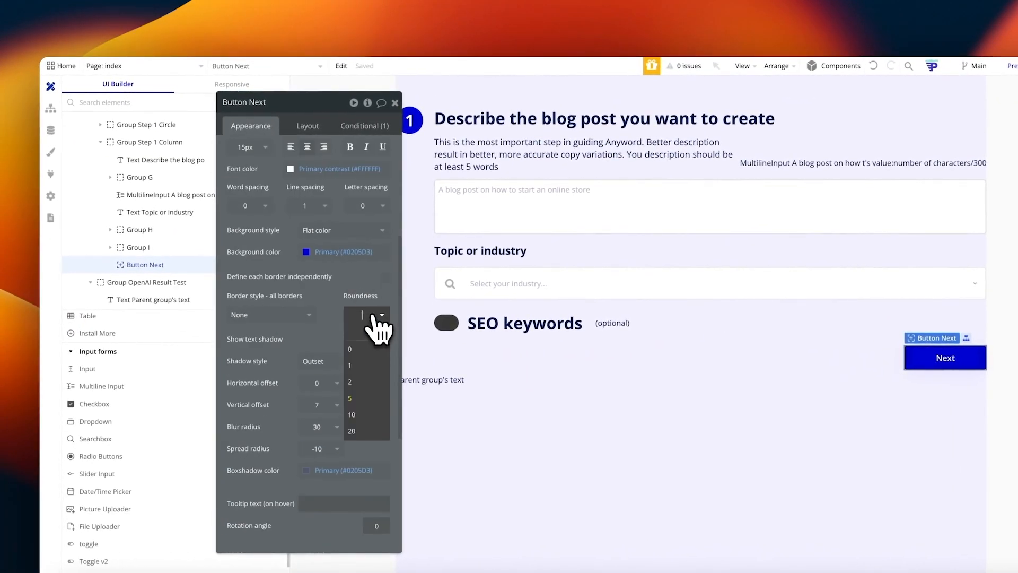
click(310, 316)
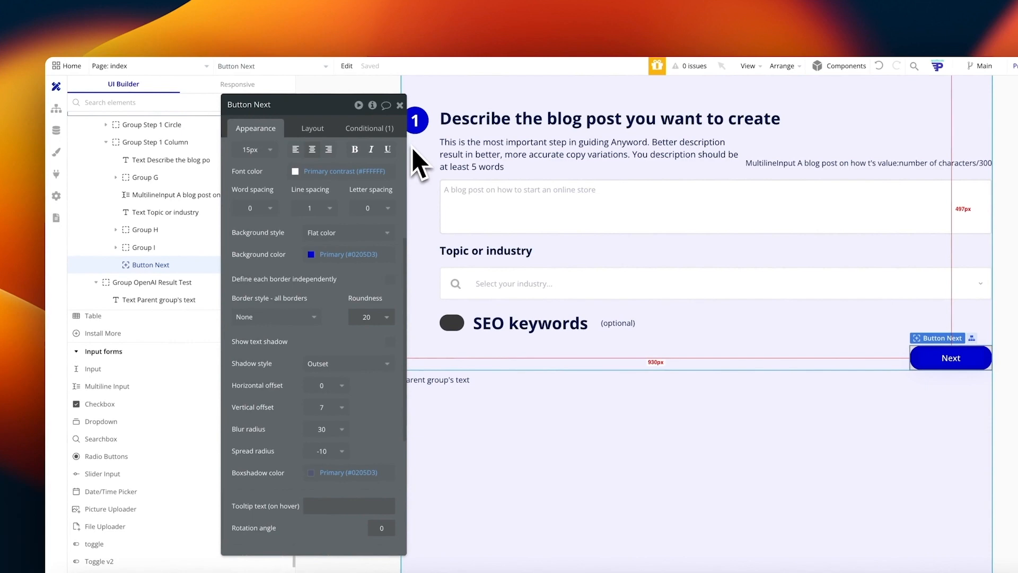
click(312, 128)
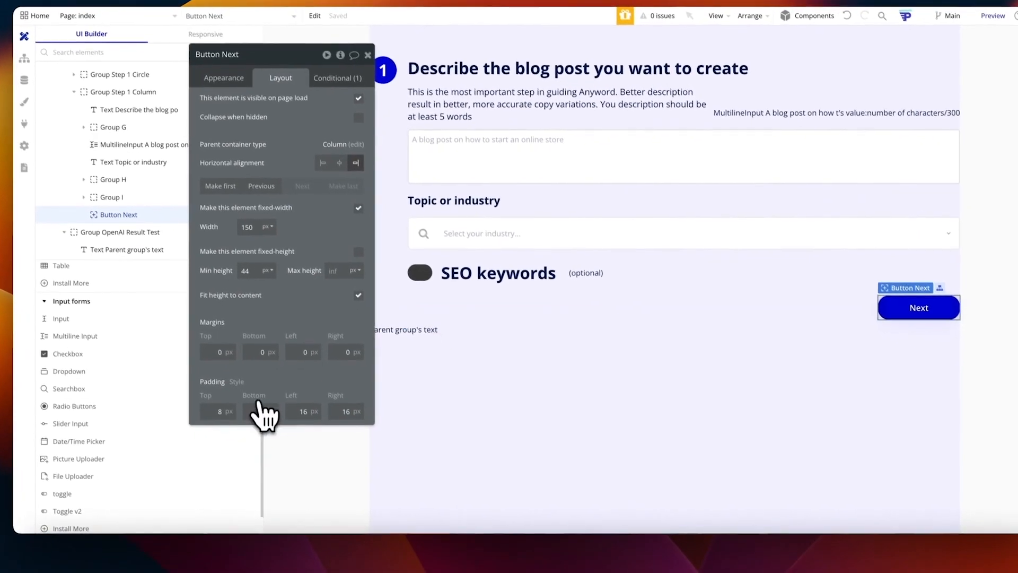
click(755, 309)
Step: Set Group S1's layout padding to 60
click(399, 230)
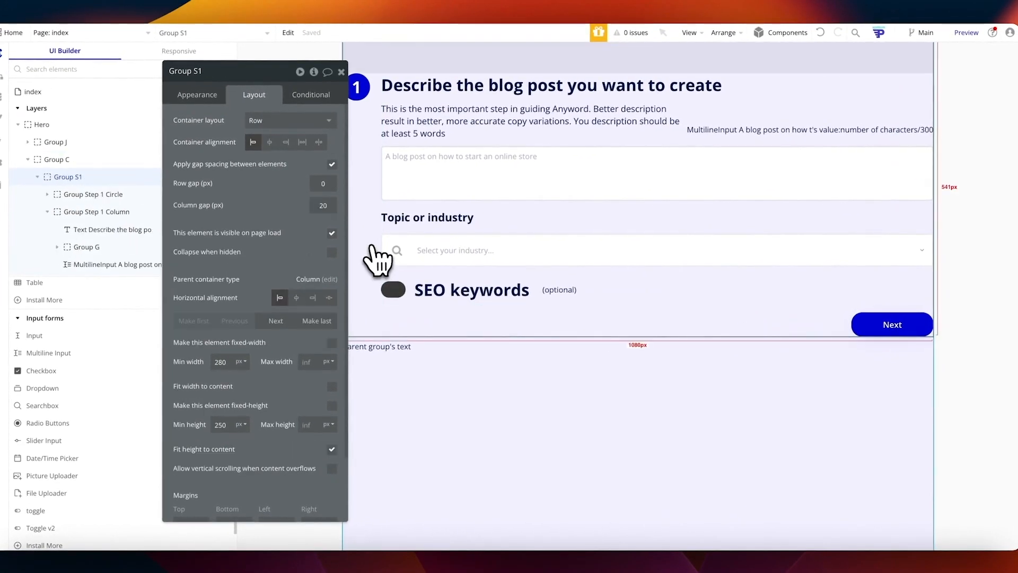
scroll(265, 403, down, 3)
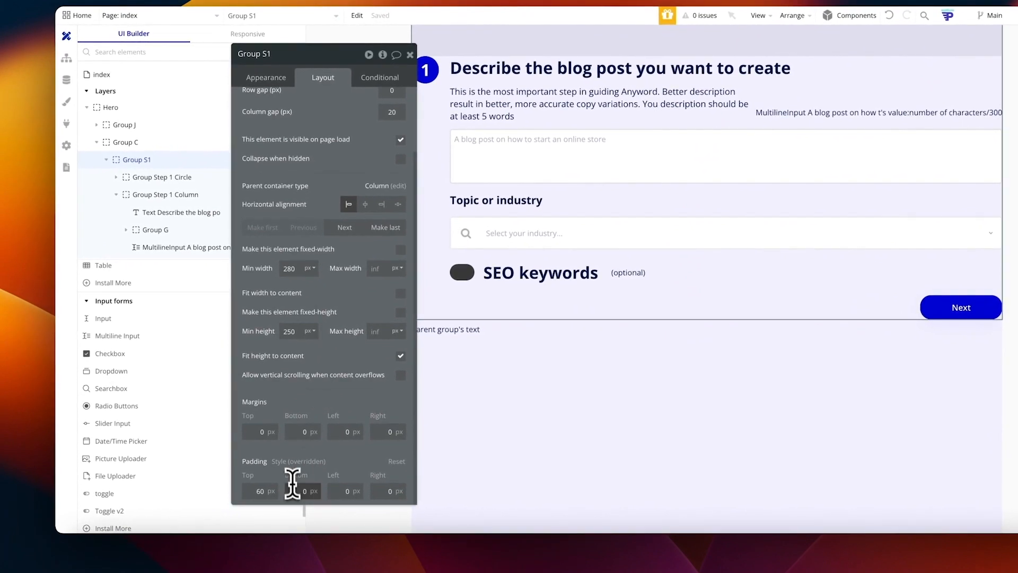
click(296, 491)
text(60)
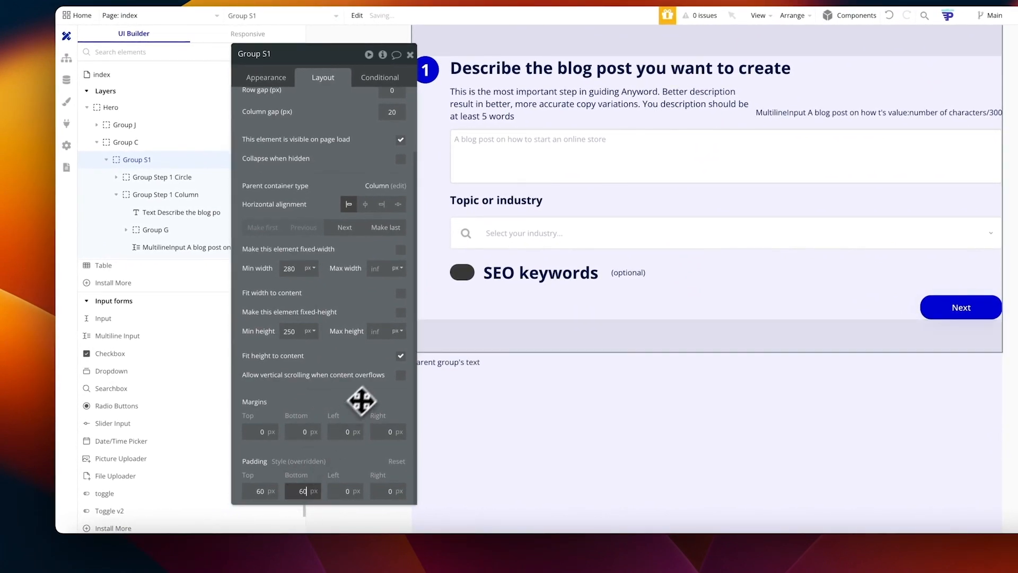
Step: Give Group S1 a per-side solid 1 px #B3B3B3 bottom border
click(271, 79)
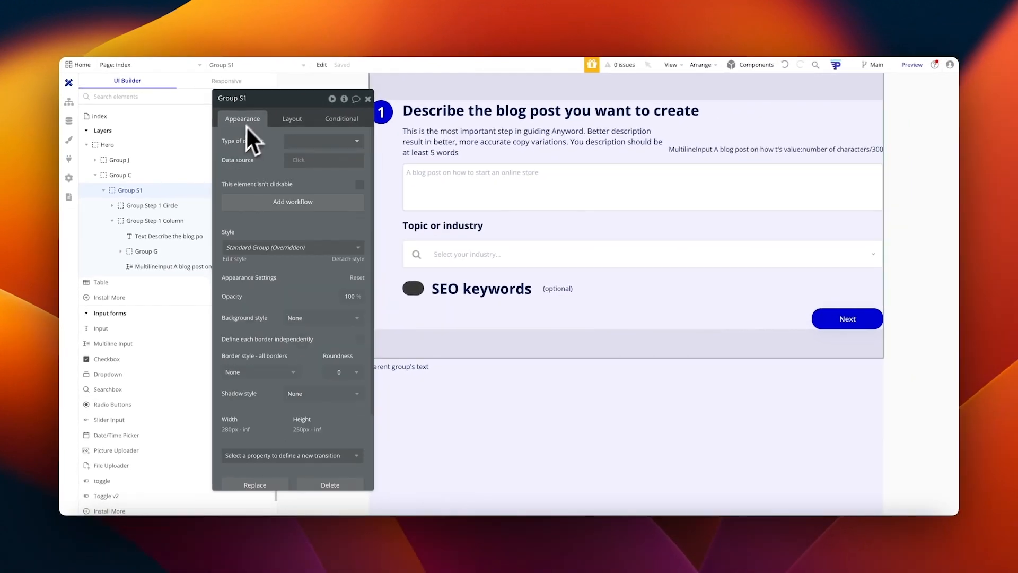
scroll(325, 265, down, 2)
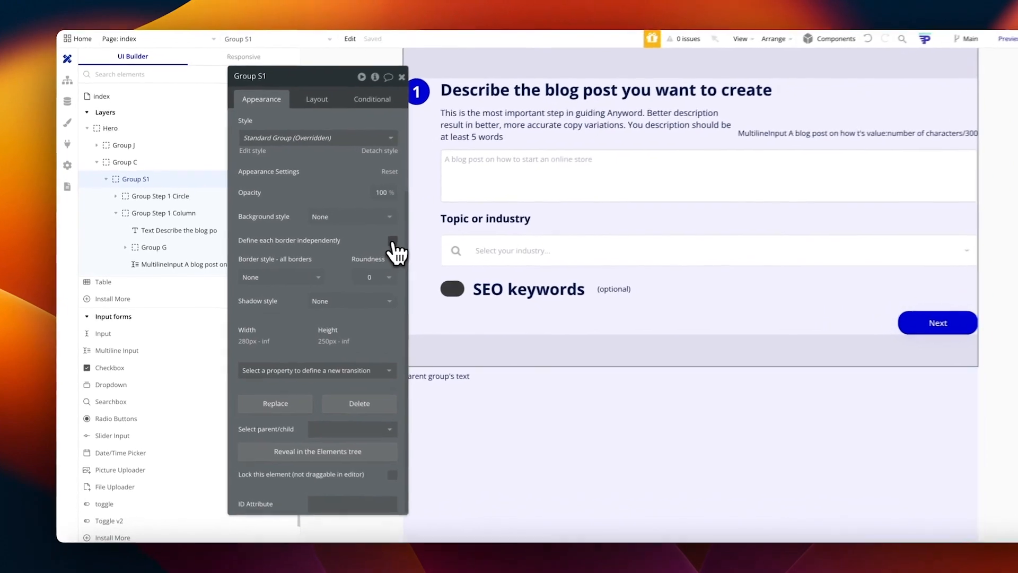
click(360, 245)
click(267, 348)
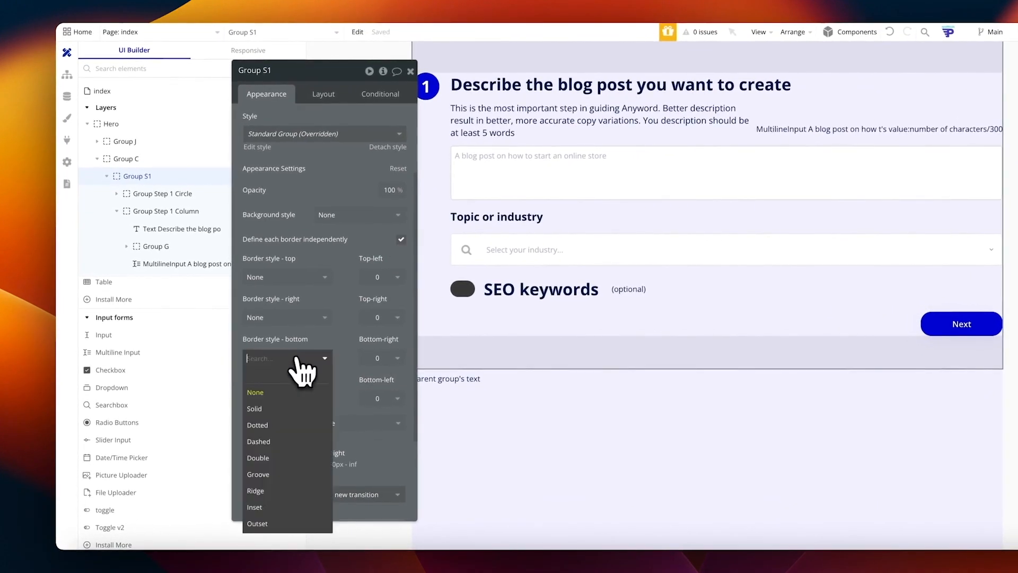
click(269, 408)
click(298, 405)
drag(295, 412, 270, 412)
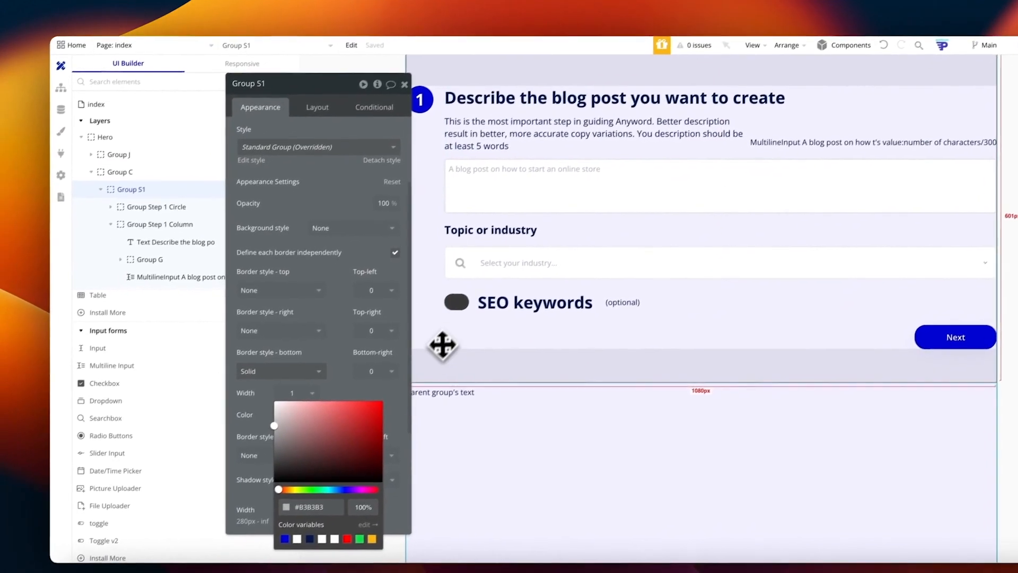
click(404, 364)
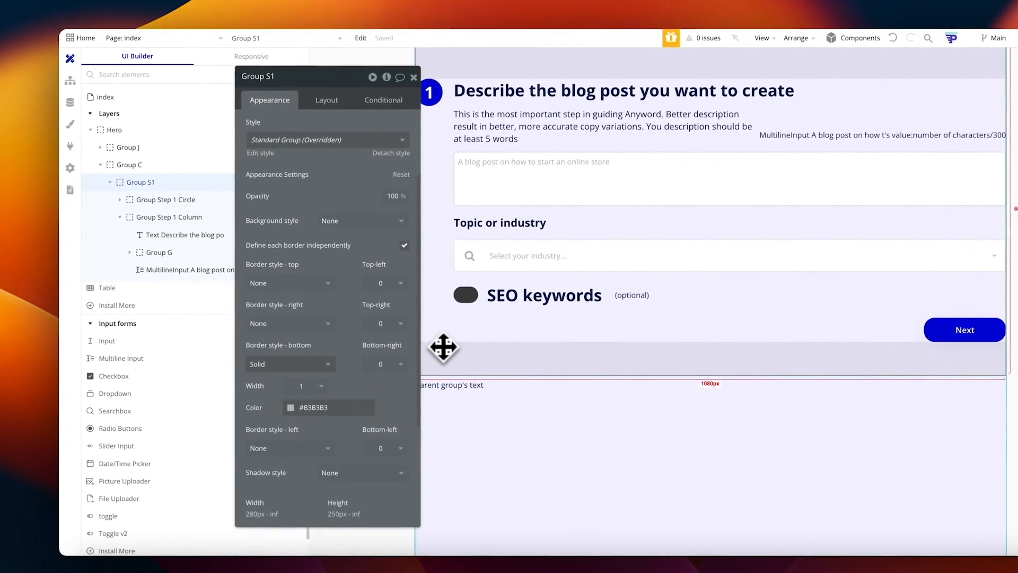
click(504, 405)
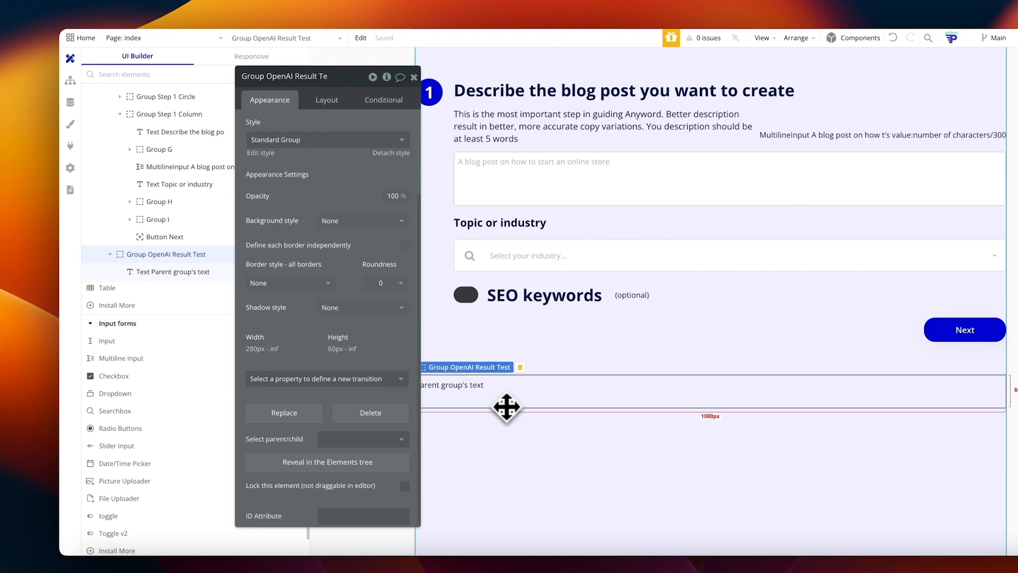
Step: Delete the OpenAI Result Test group and paste a copy of Group S1 into Group C
key(Delete)
click(491, 395)
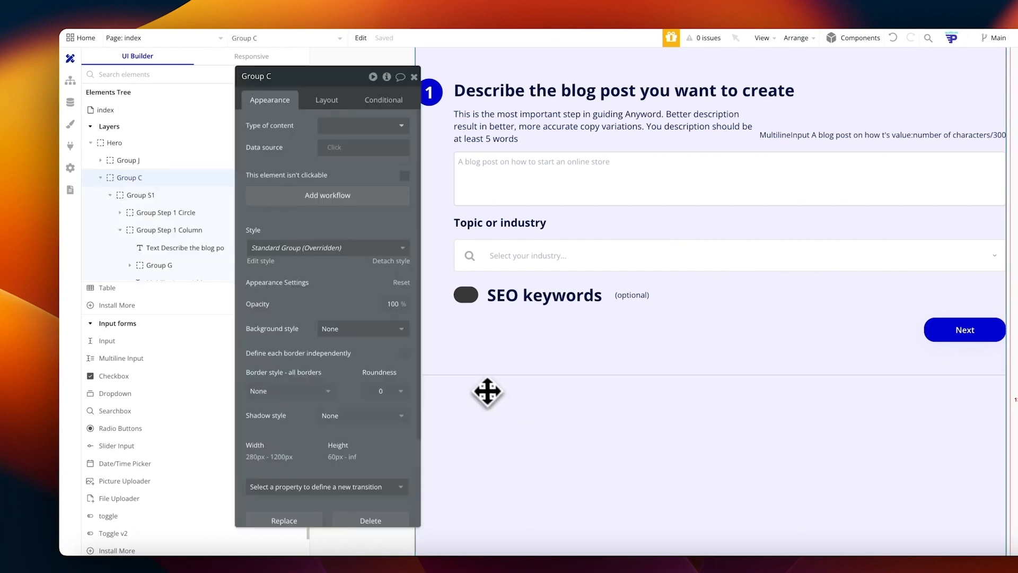
click(450, 141)
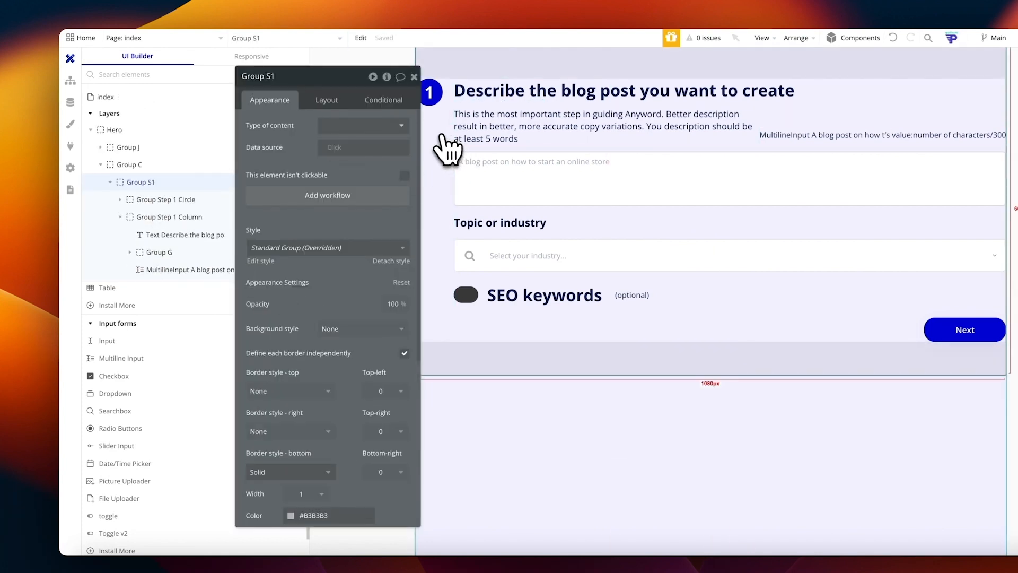
click(110, 194)
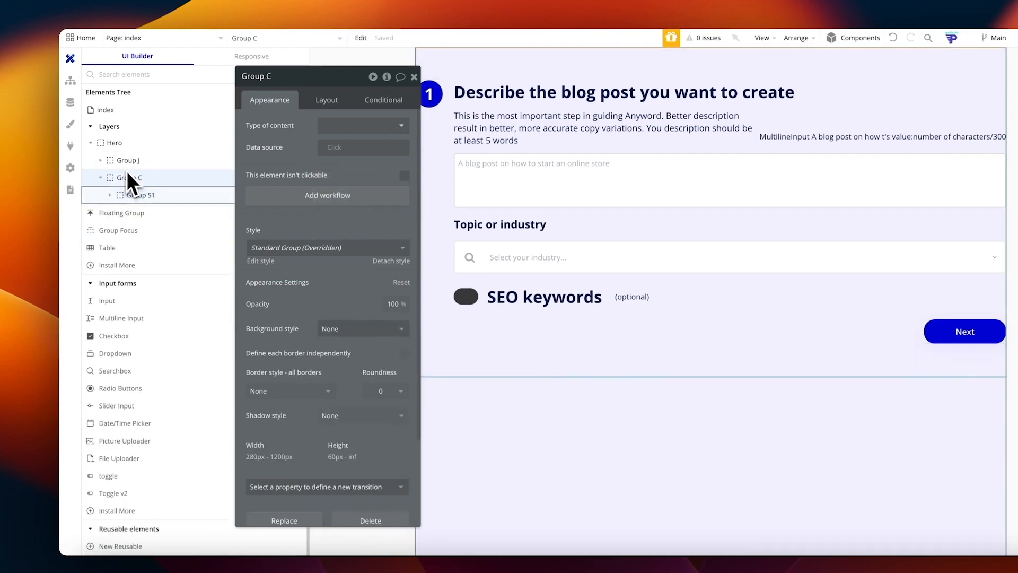
right_click(129, 178)
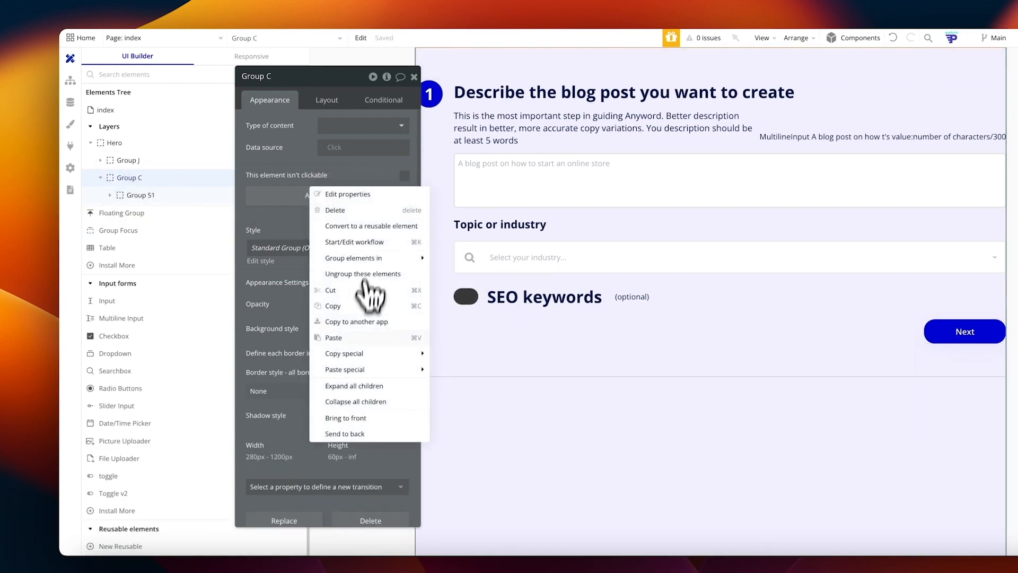
click(354, 337)
Step: Change the step number text in the copied group from 1 to 2
scroll(530, 398, down, 1)
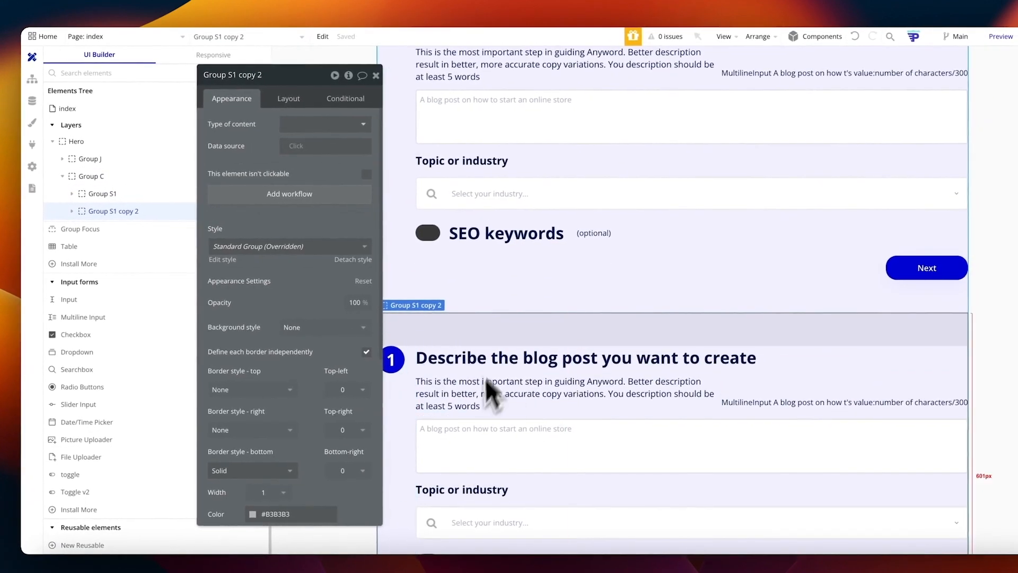
click(392, 360)
scroll(223, 129, down, 2)
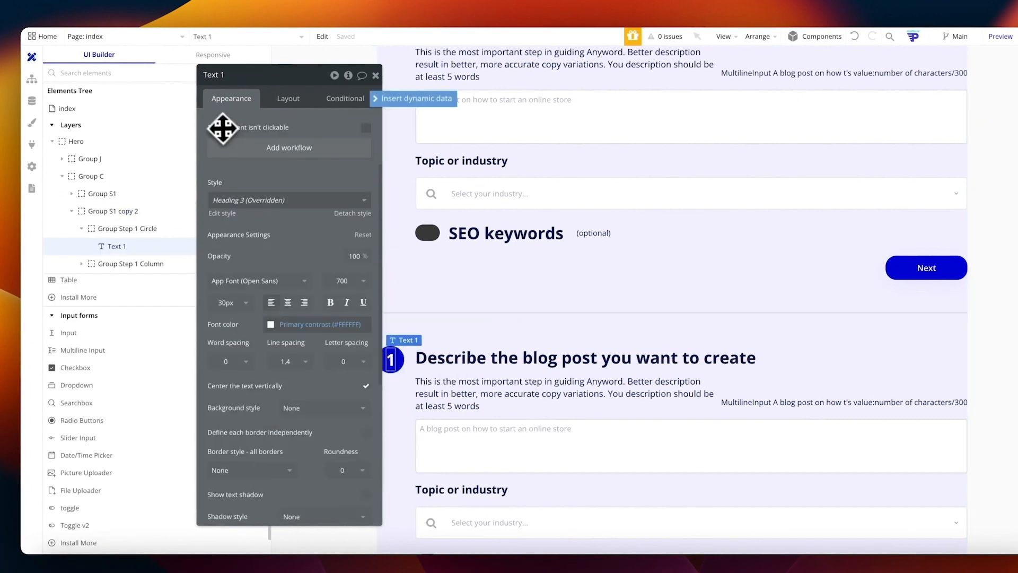
scroll(228, 138, up, 3)
key(BackSpace)
text(2)
click(309, 168)
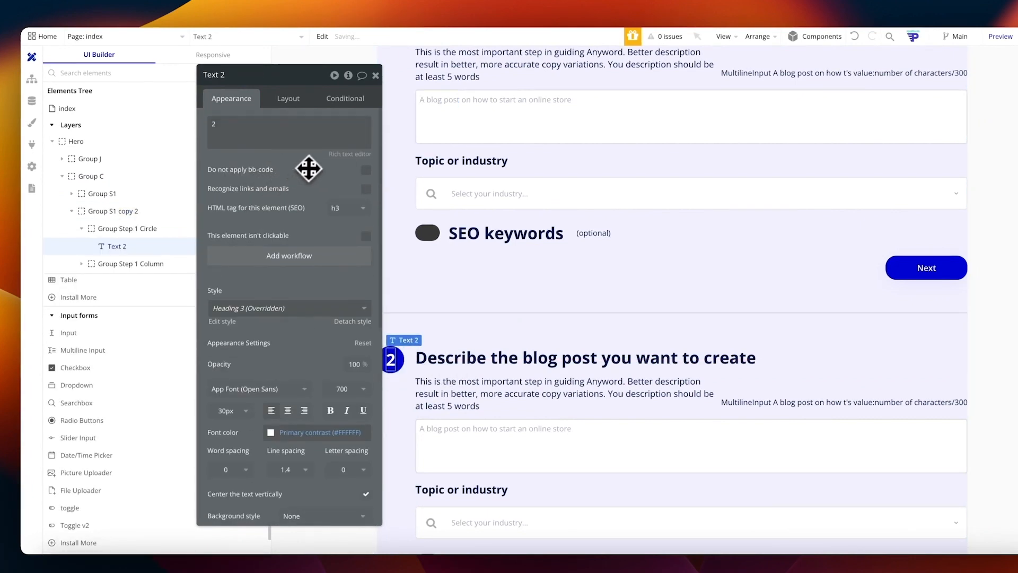
Step: Close the duplicated group's properties and select Hero in the Elements Tree
scroll(546, 321, down, 3)
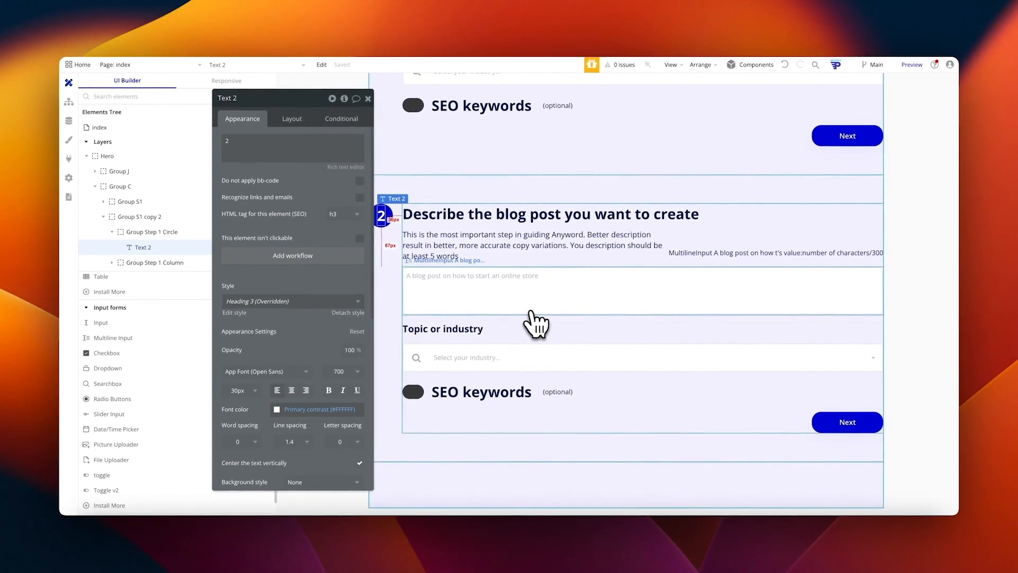
scroll(657, 221, up, 1)
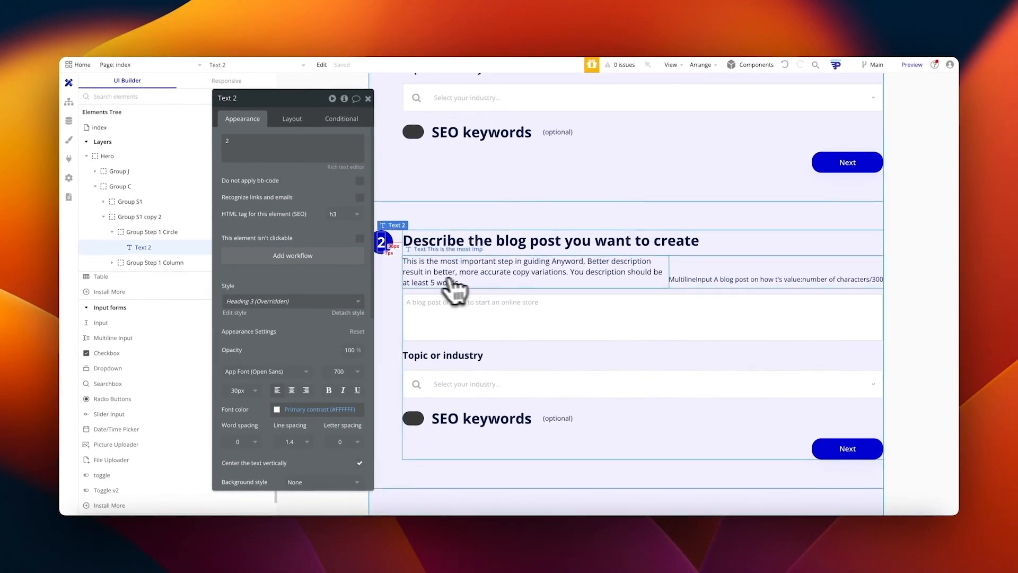
scroll(850, 204, up, 3)
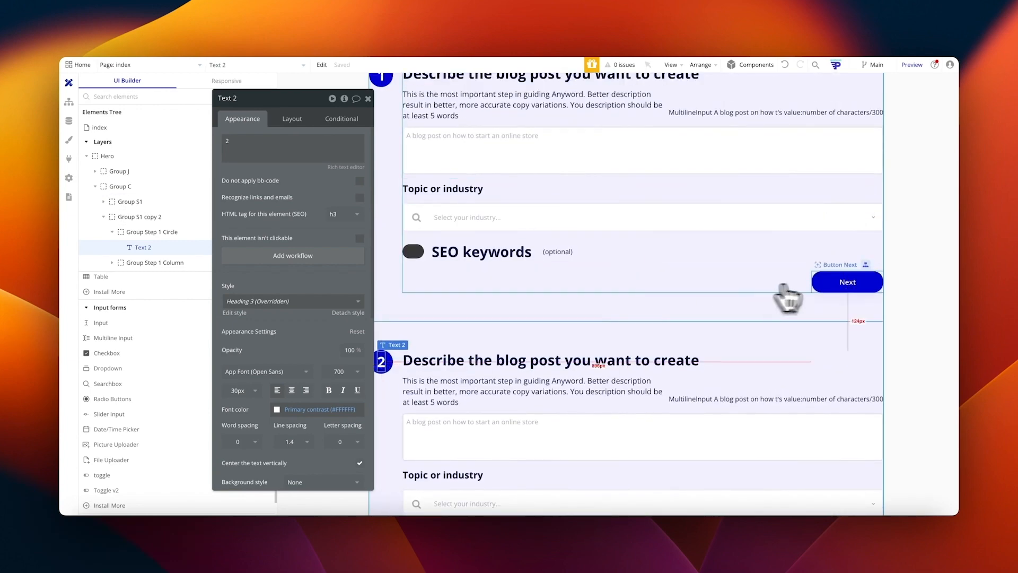
click(716, 329)
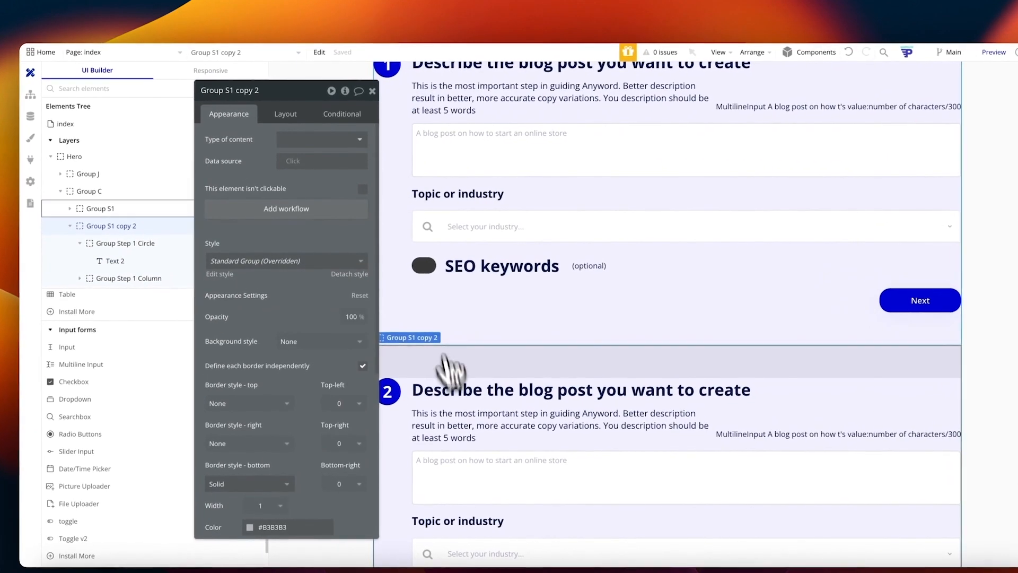
click(372, 91)
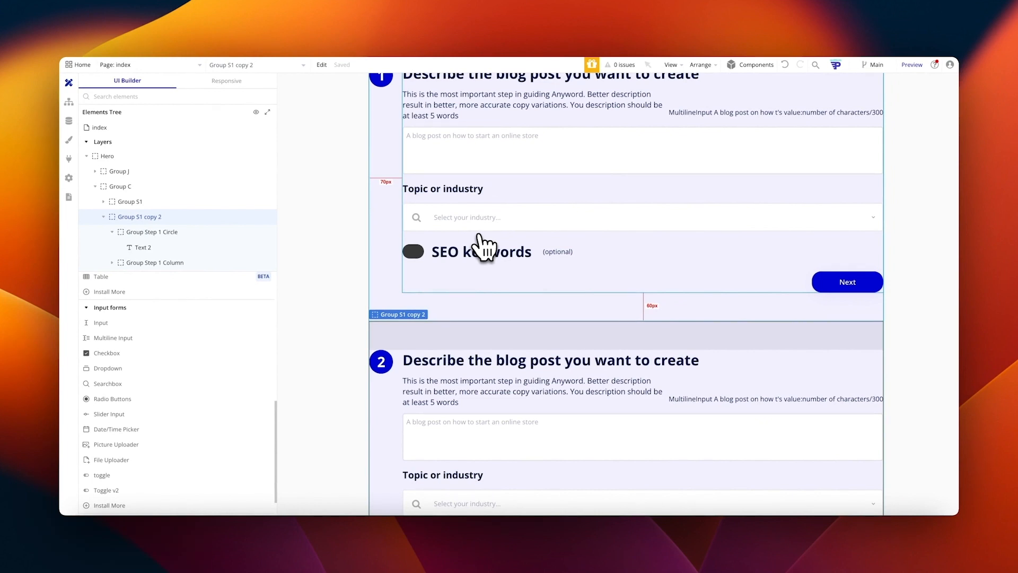
scroll(482, 246, up, 3)
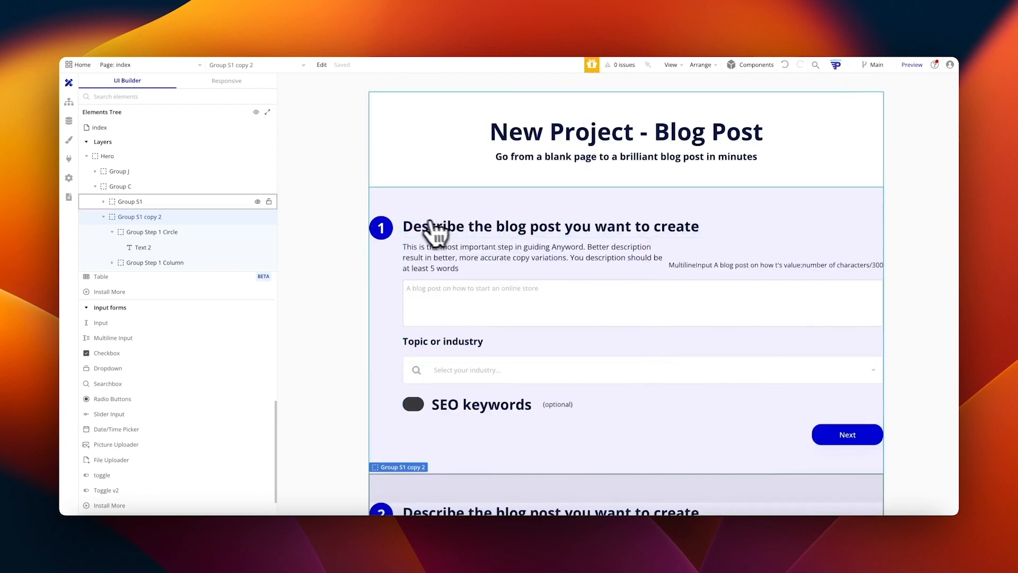
click(104, 157)
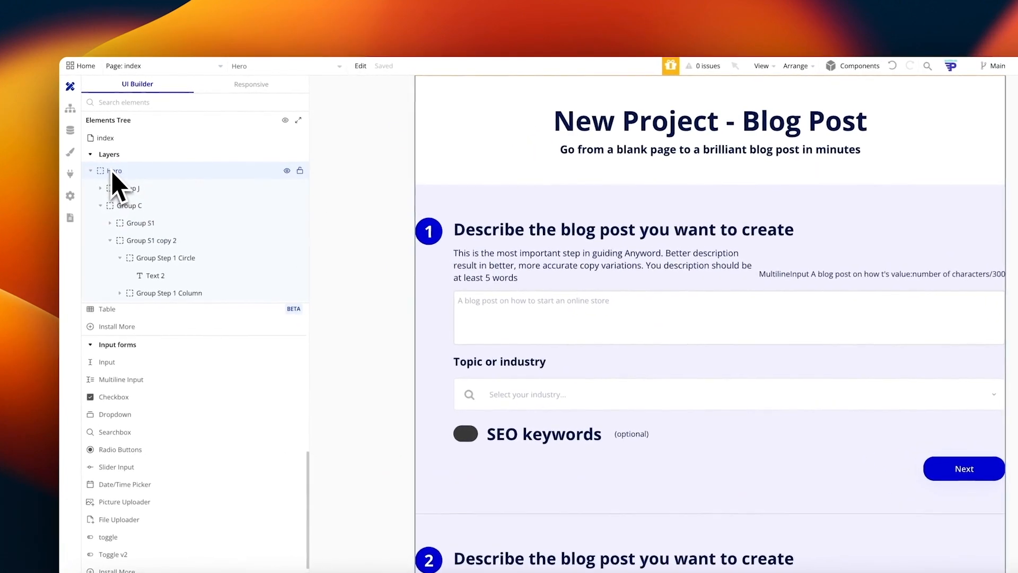
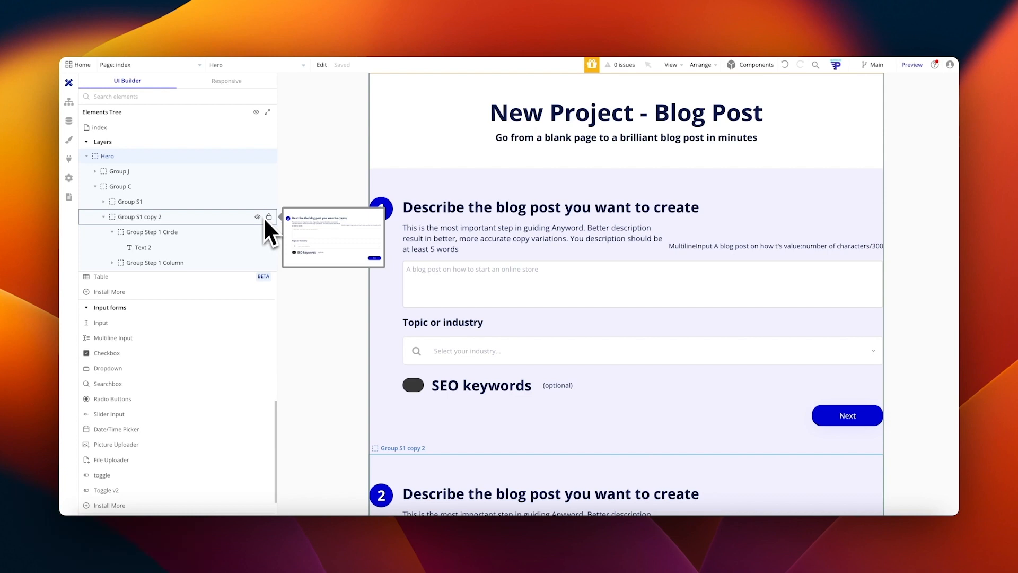
Step: Reposition the Group S1 copy on the page and open Hero's properties in the Element inspector
drag(263, 218, 485, 369)
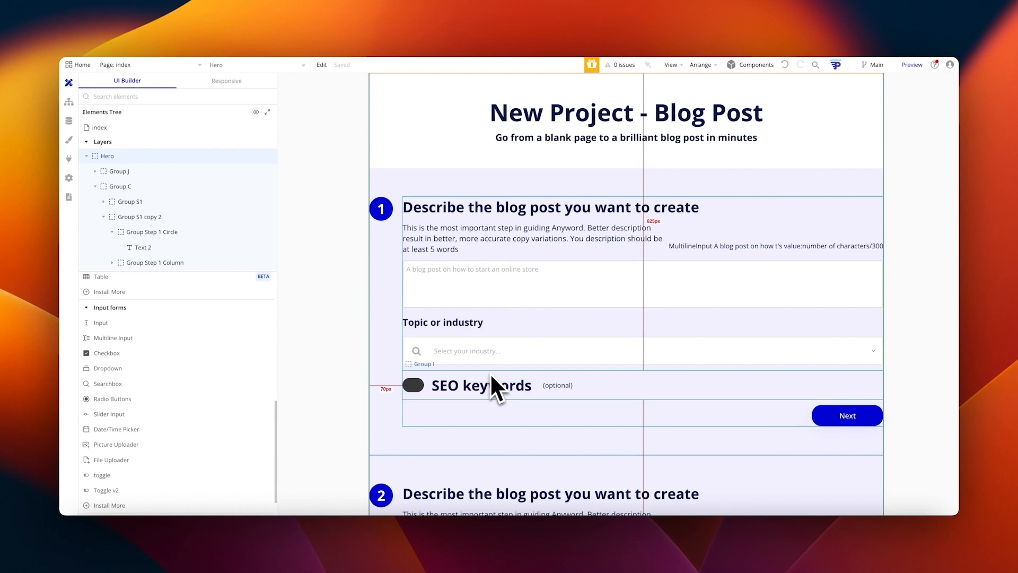
drag(490, 373, 490, 374)
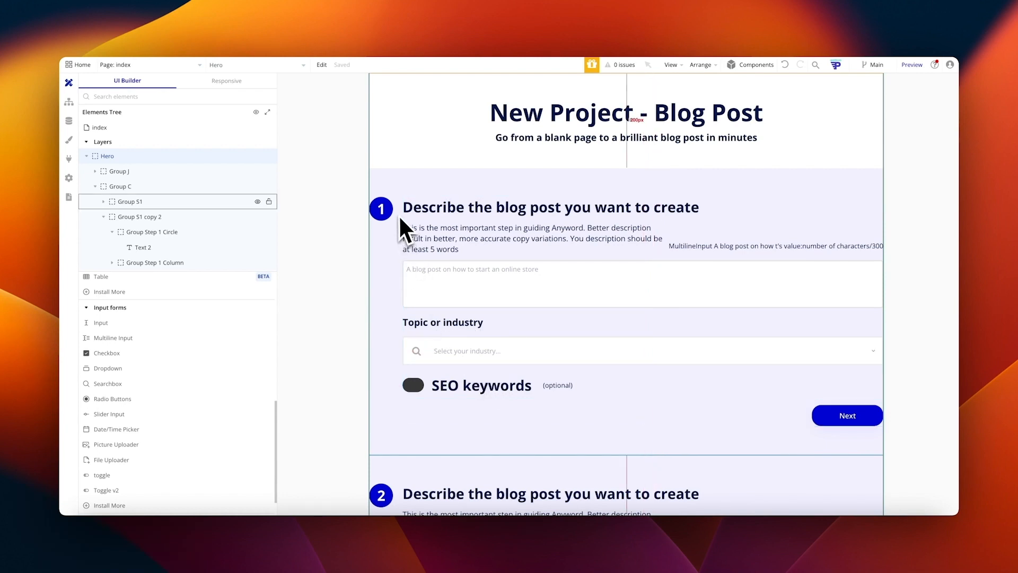
mouse_move(113, 158)
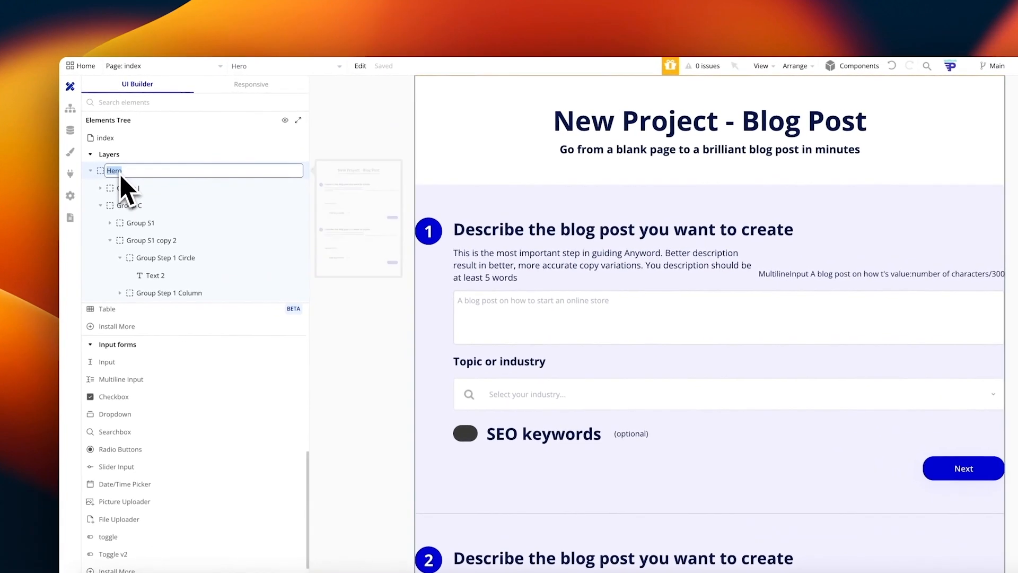
right_click(103, 172)
click(339, 188)
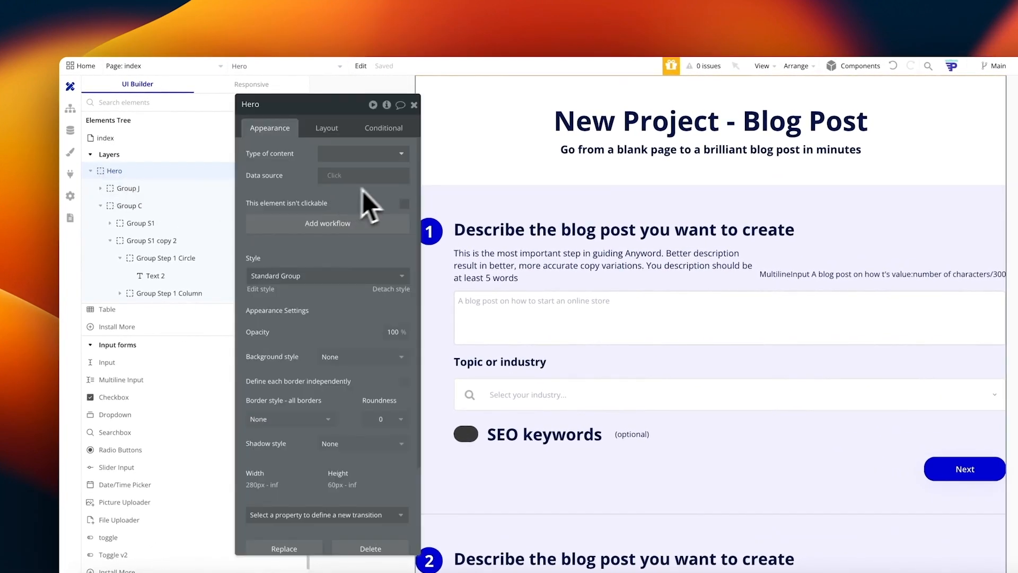
click(387, 105)
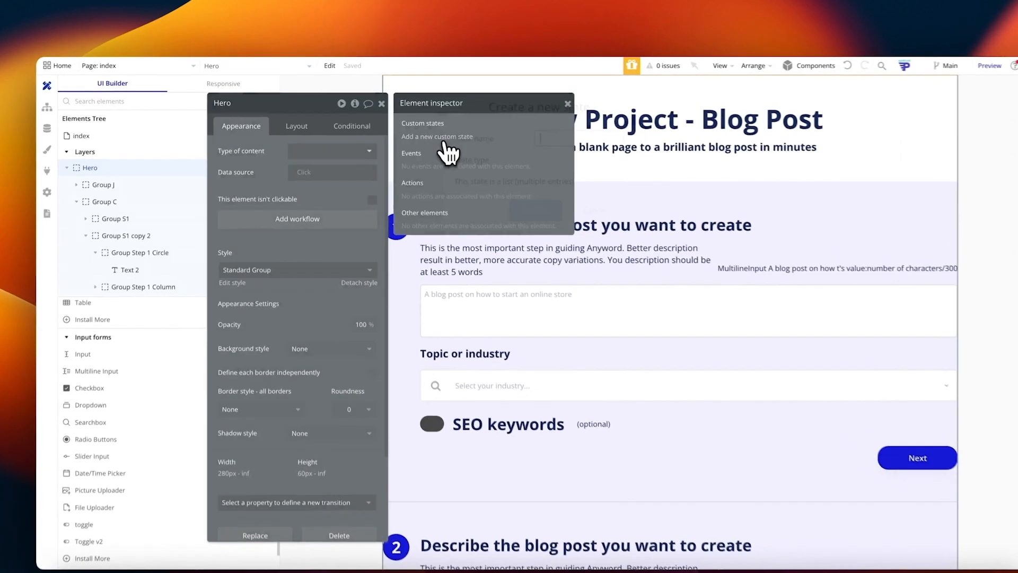
Step: Add a number custom state 'Step' to Hero with default value 1
click(425, 127)
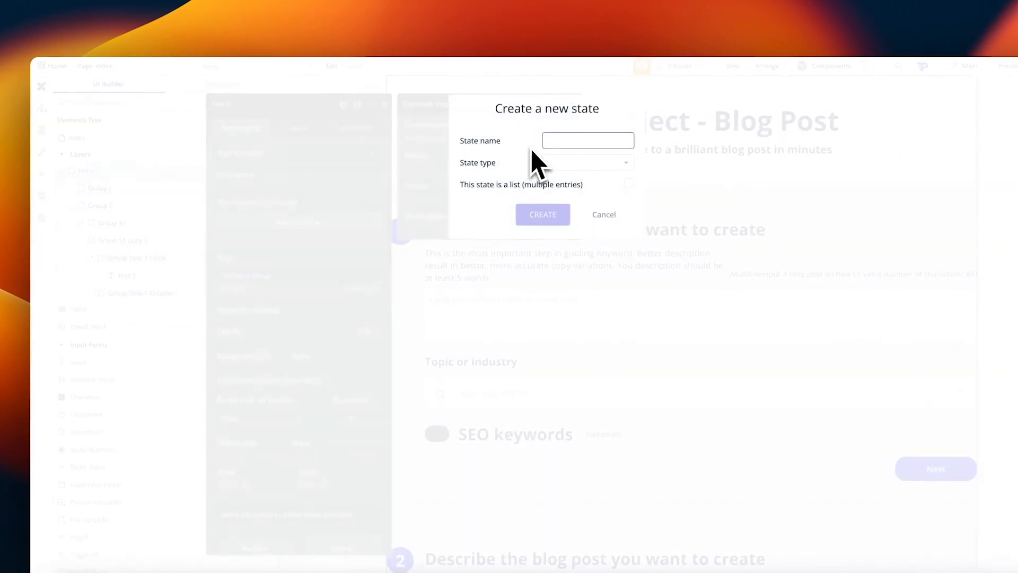
click(615, 163)
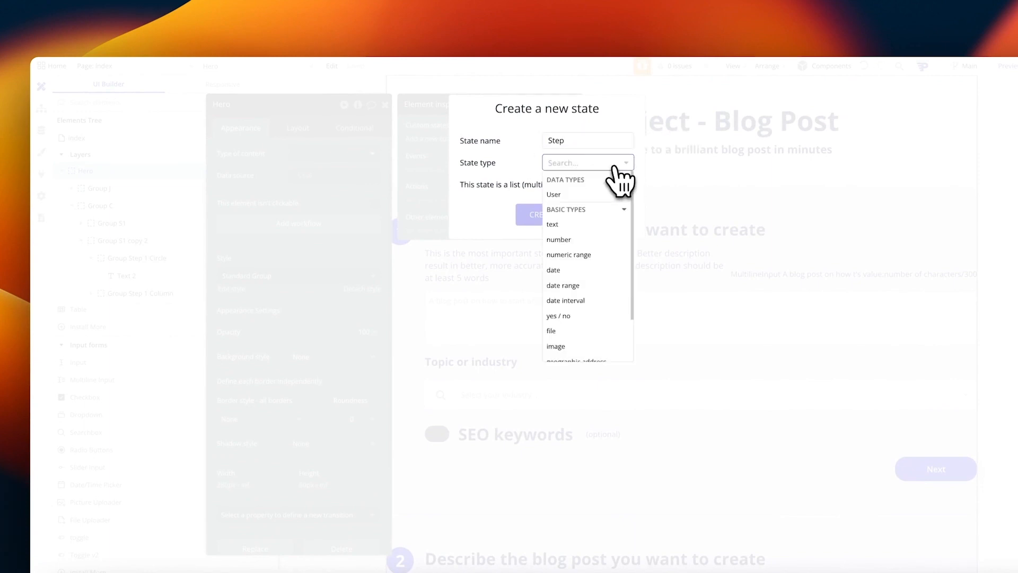
text(number)
click(607, 194)
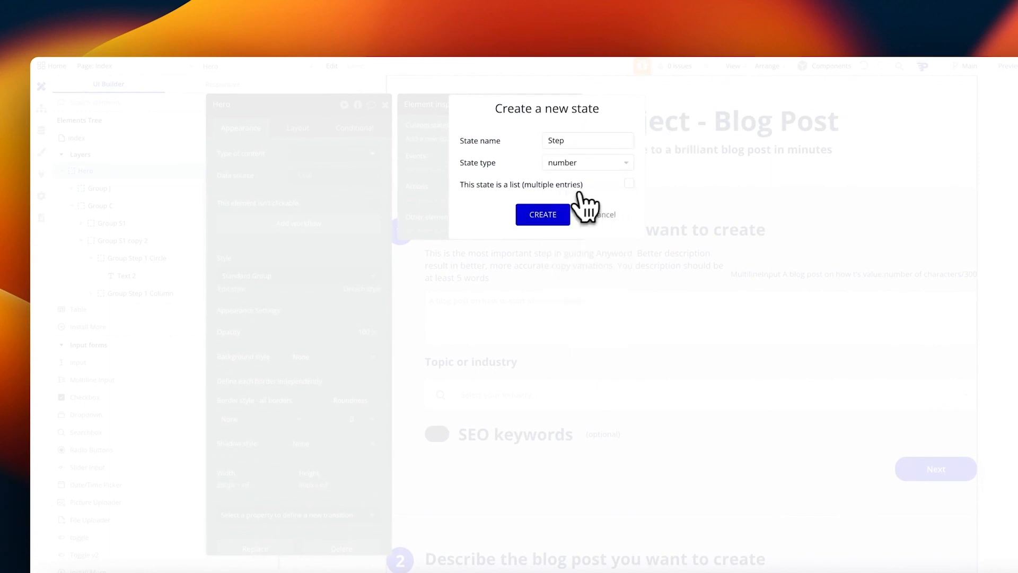
click(563, 213)
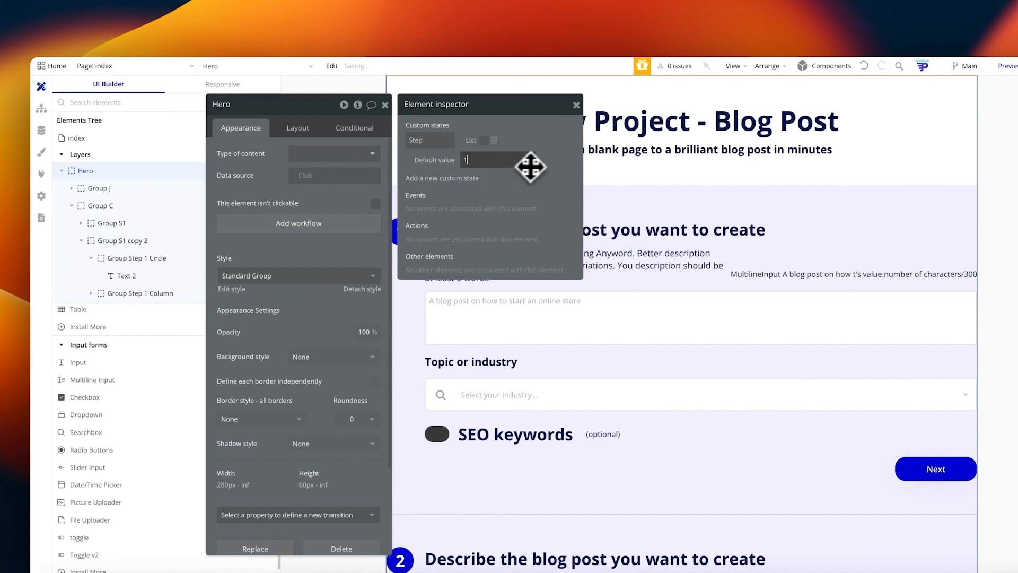
click(555, 169)
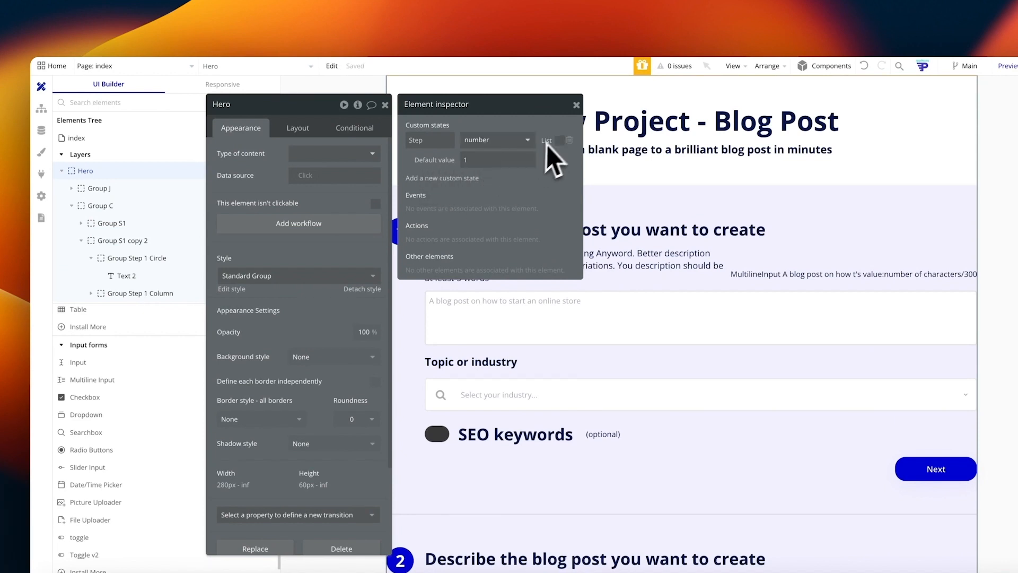
click(576, 104)
click(385, 104)
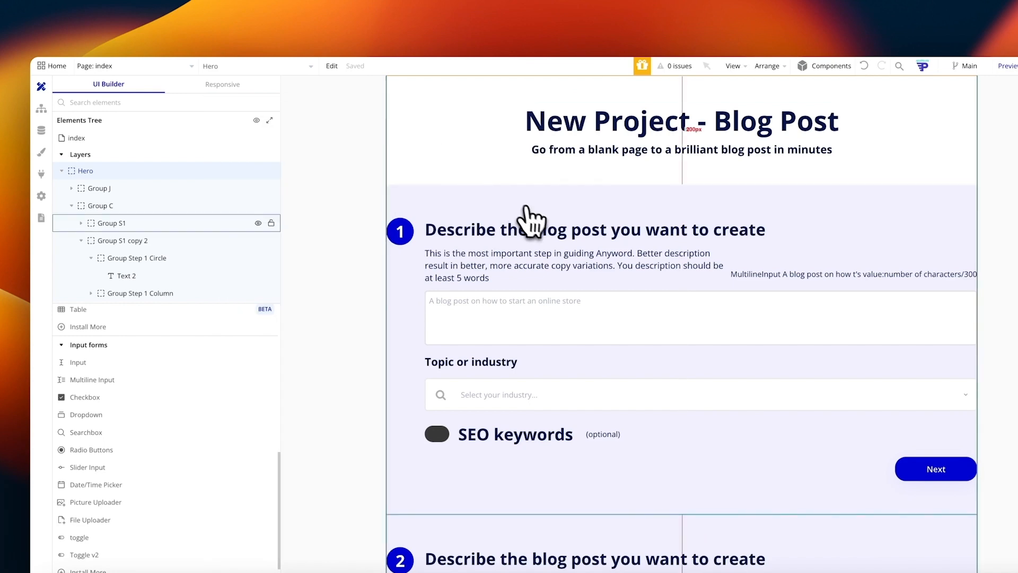
Step: Wrap Group Step 1 Column in a new column container named 'Step 1'
click(659, 253)
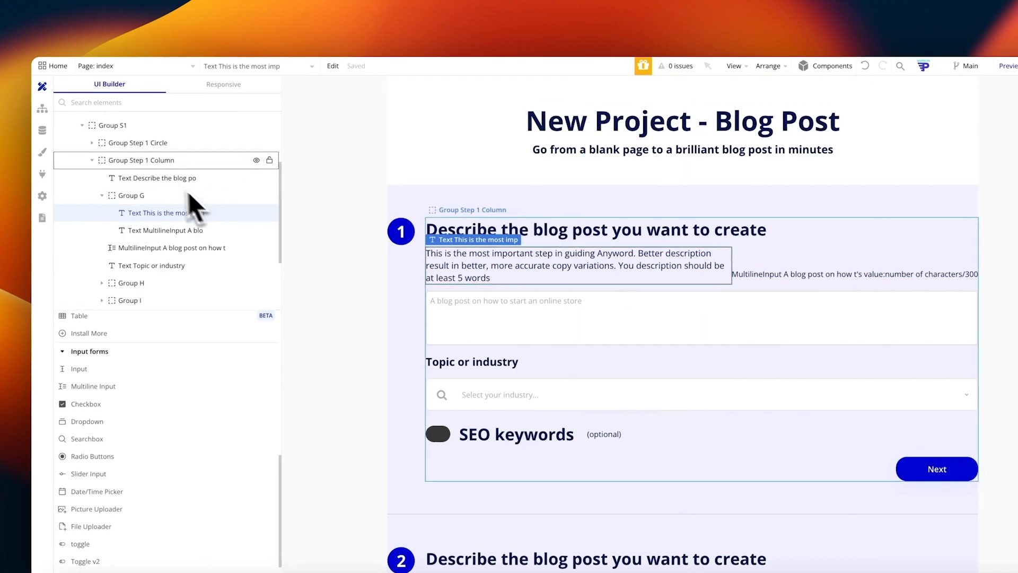
click(159, 161)
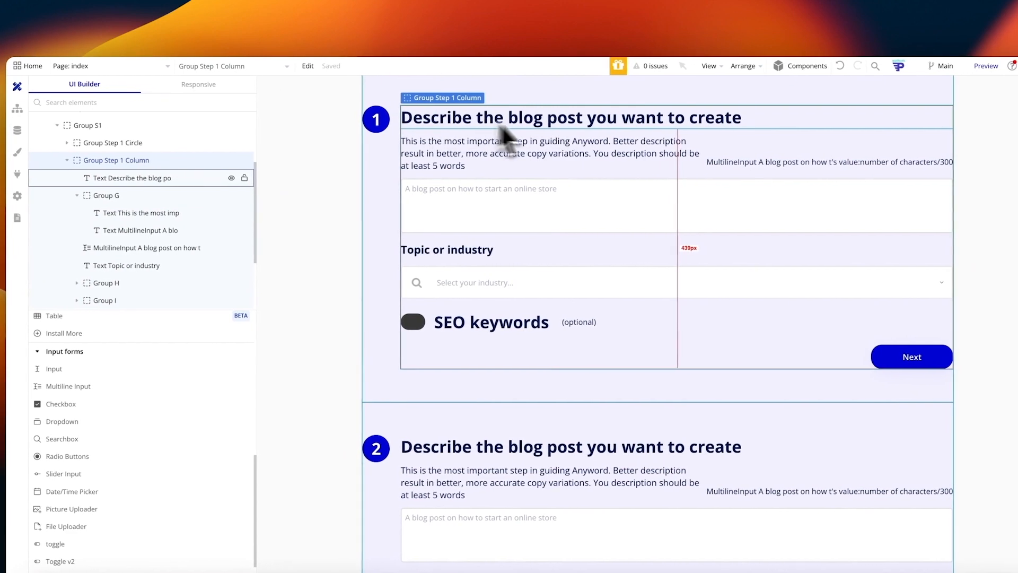
click(159, 178)
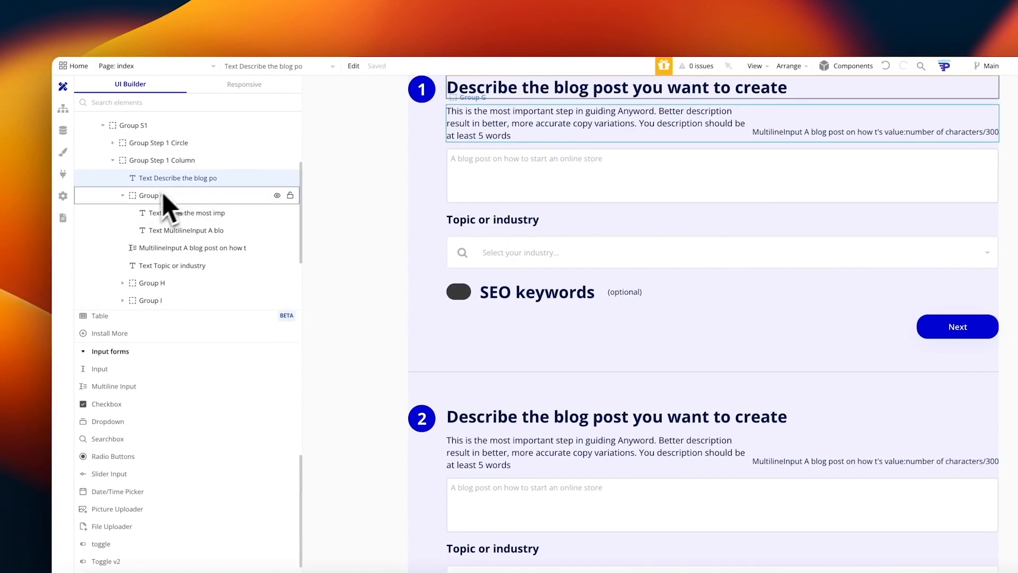
click(124, 195)
click(135, 162)
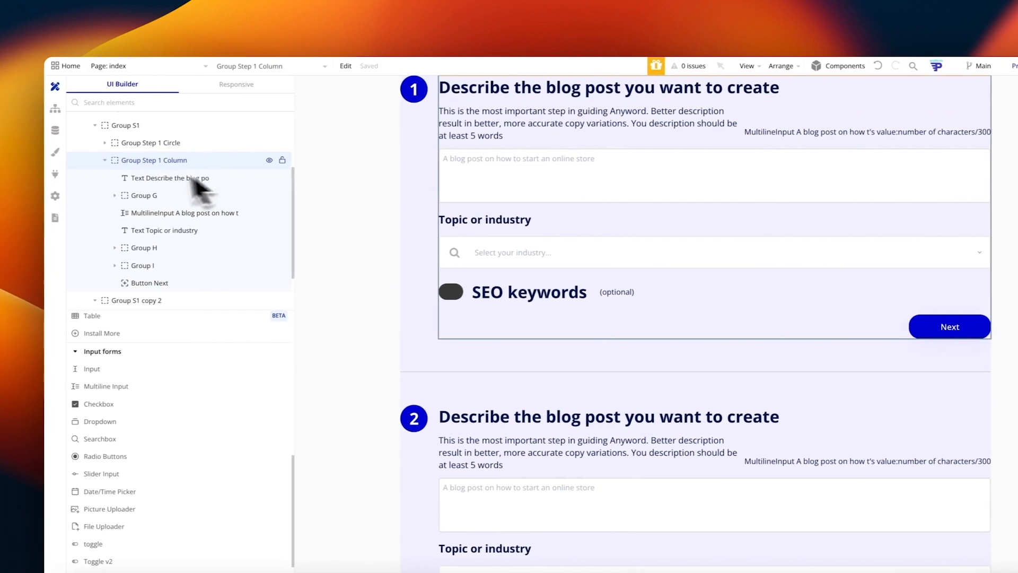
click(105, 160)
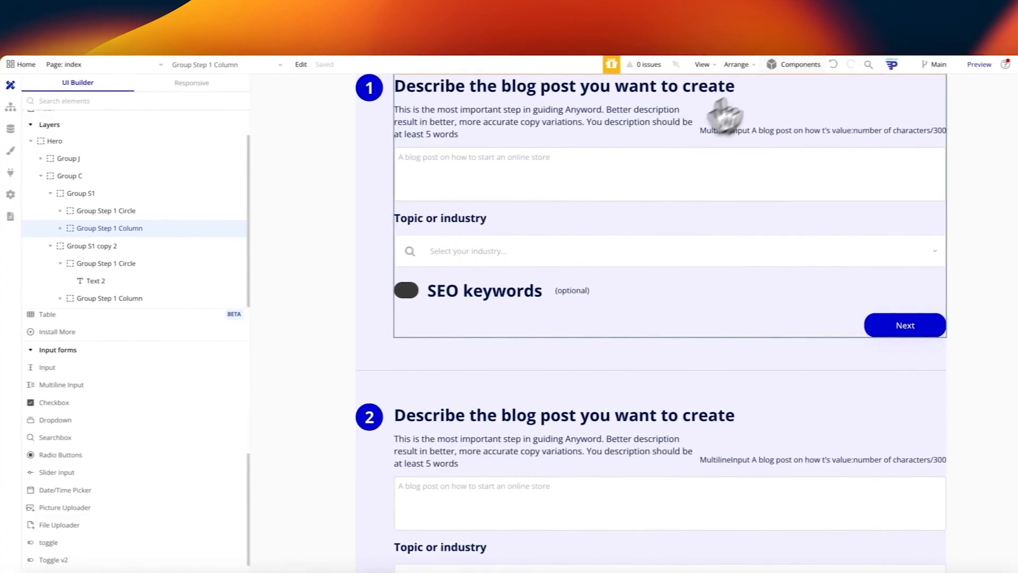
click(735, 67)
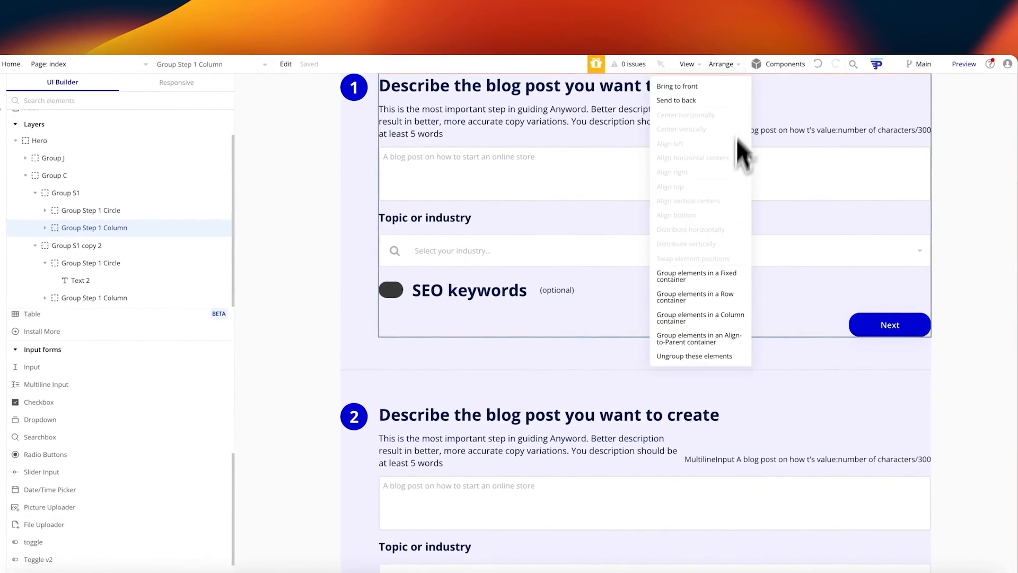
click(720, 320)
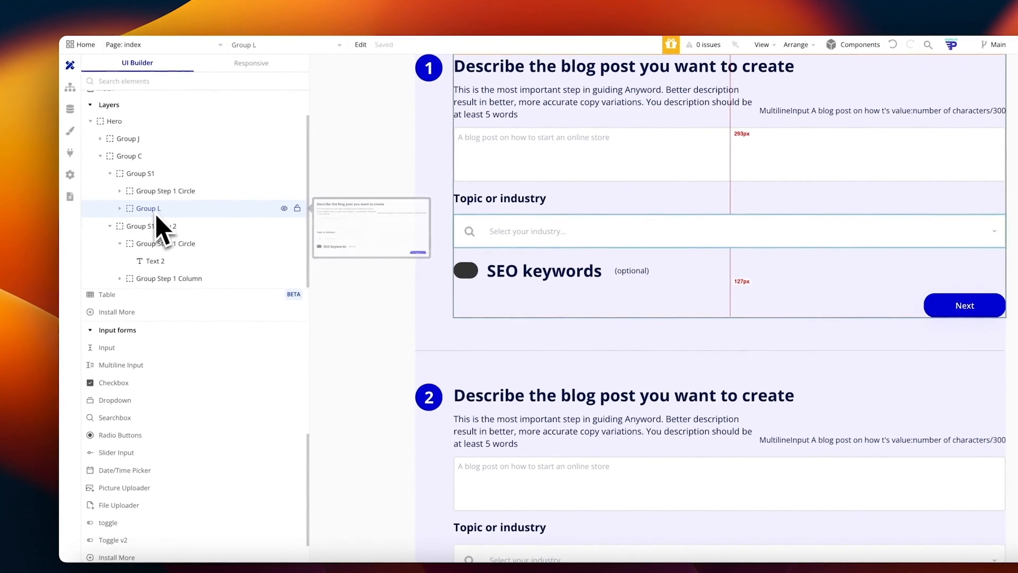
double_click(152, 213)
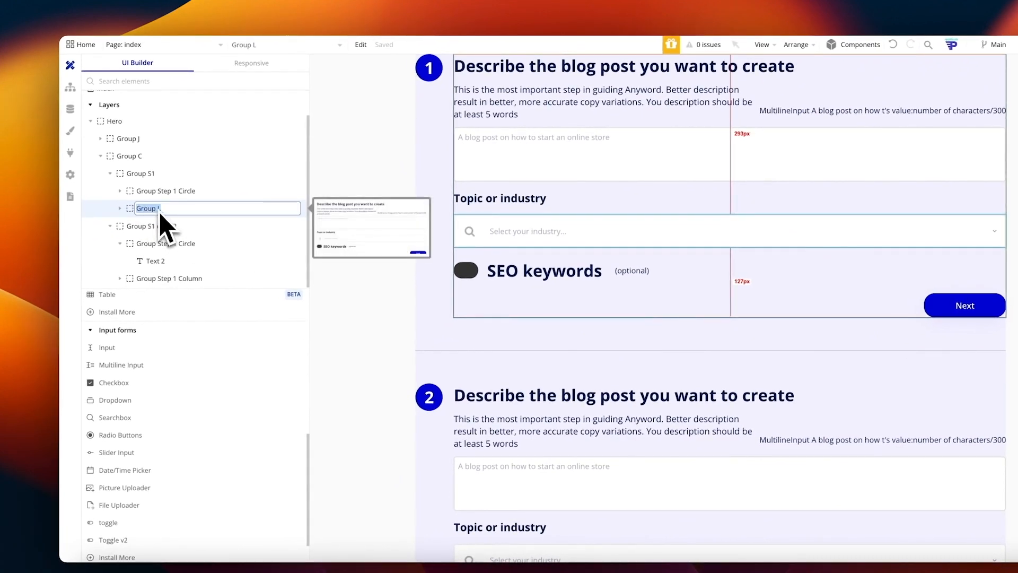
text(Step 1)
key(Return)
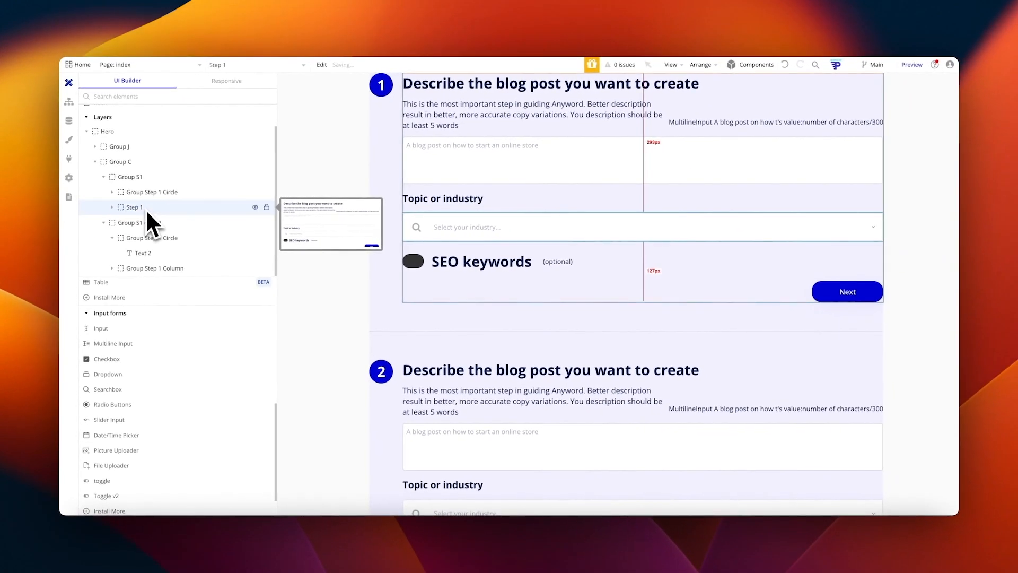
Step: Move the step 1 heading text into Step 1, directly above Group Step 1 Column
click(112, 207)
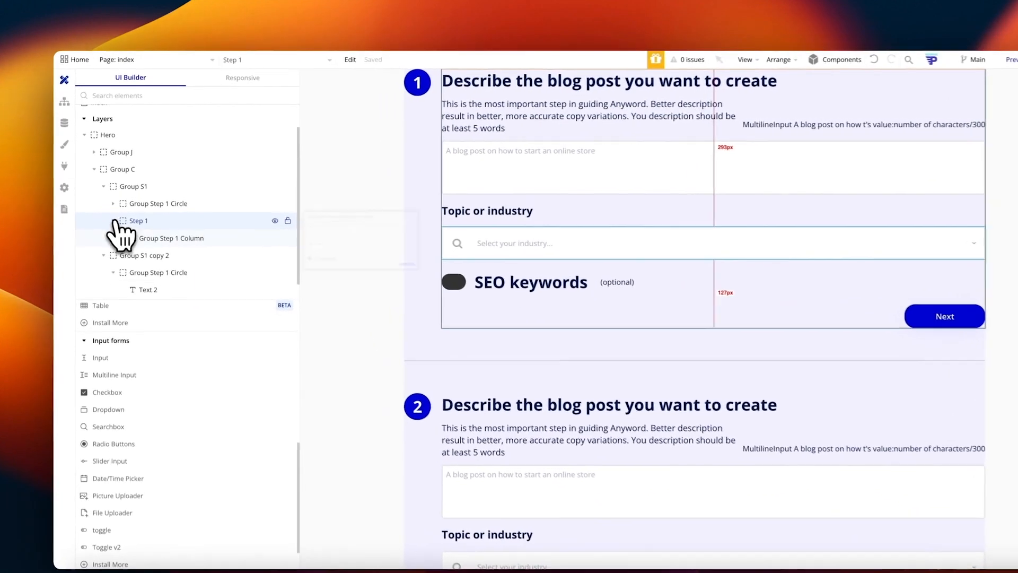
click(134, 225)
click(123, 239)
click(154, 258)
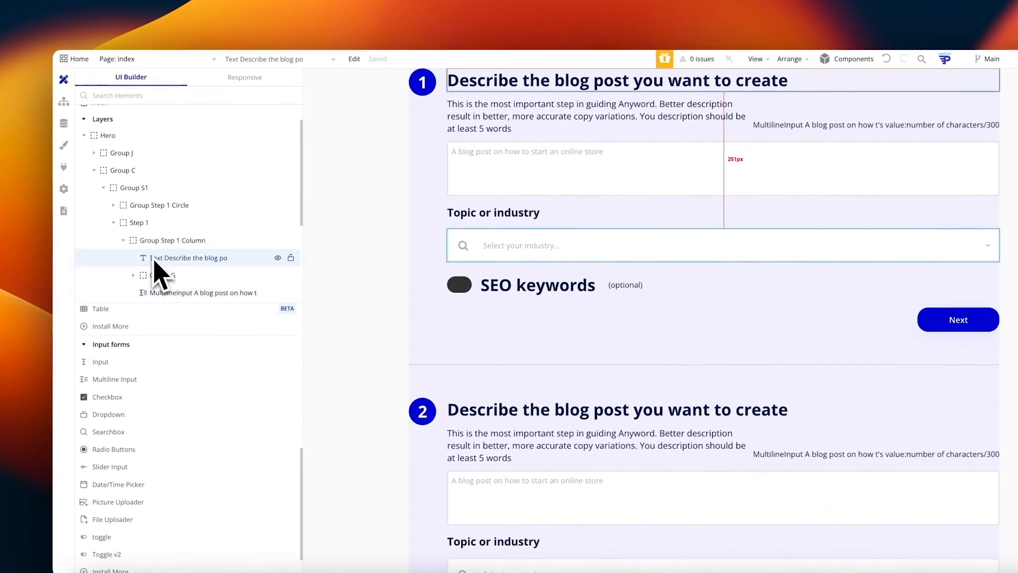
drag(157, 262, 151, 242)
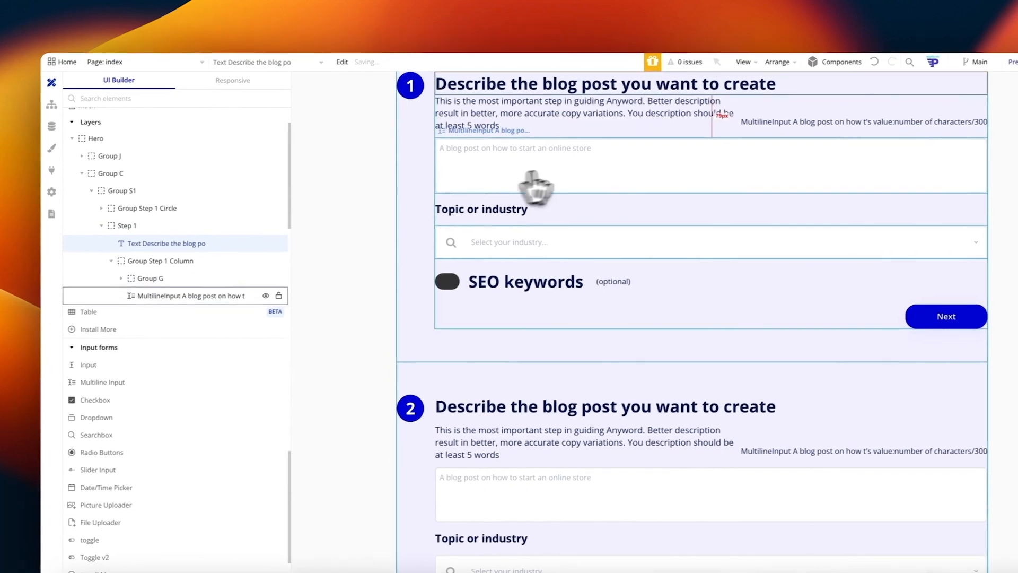
click(576, 164)
click(395, 141)
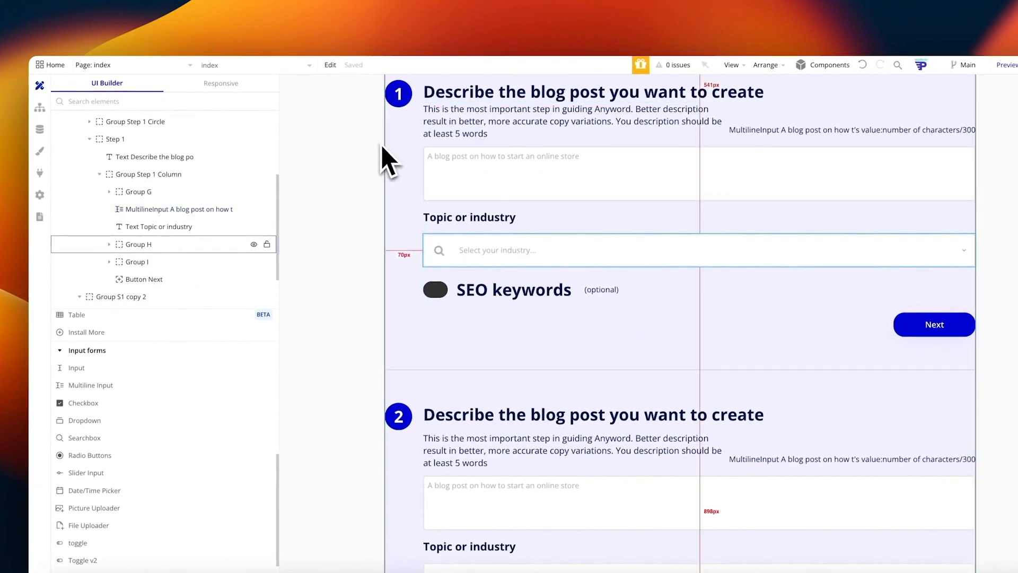
click(476, 100)
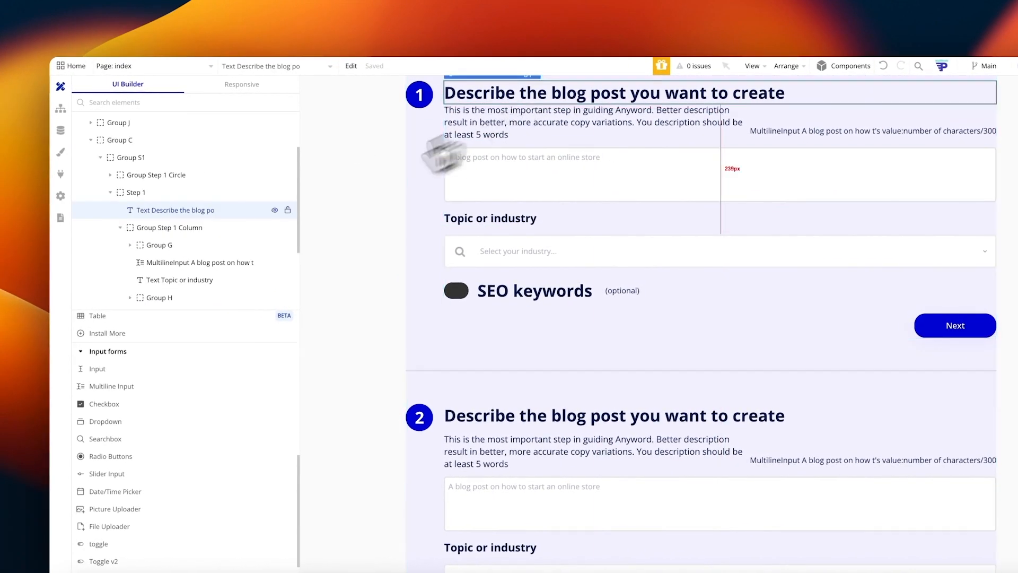
click(125, 229)
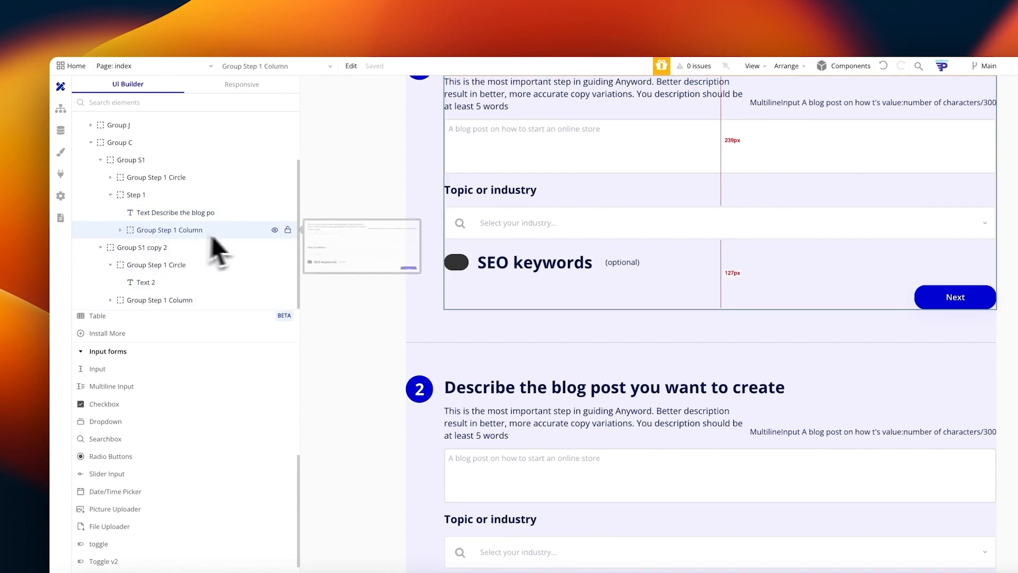
scroll(511, 234, up, 1)
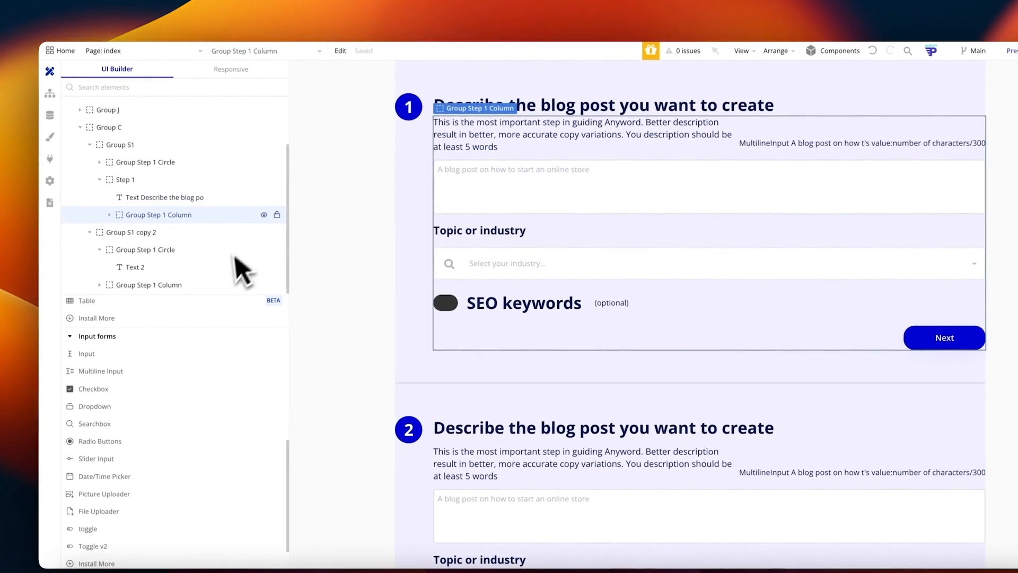
Step: Add a condition making Group Step 1 Column visible when Hero's Step is 1
right_click(229, 217)
click(318, 227)
click(366, 112)
click(316, 135)
click(272, 142)
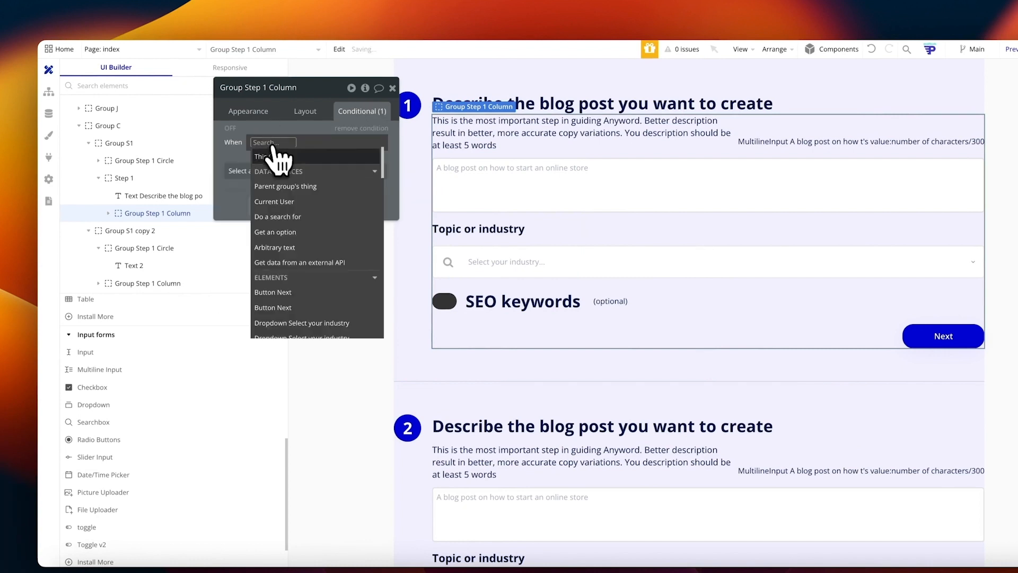
text(her)
click(276, 171)
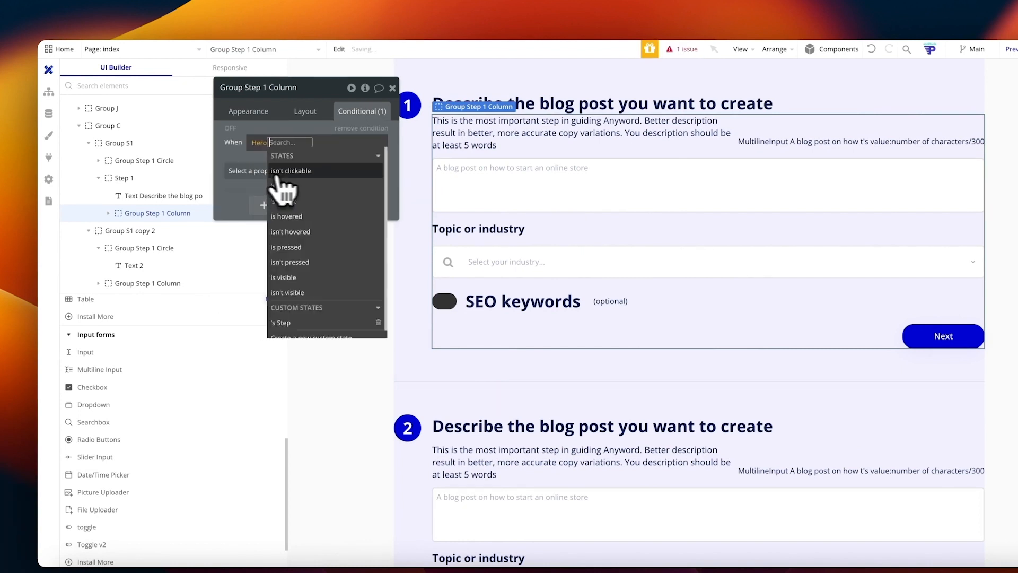
click(299, 183)
click(311, 185)
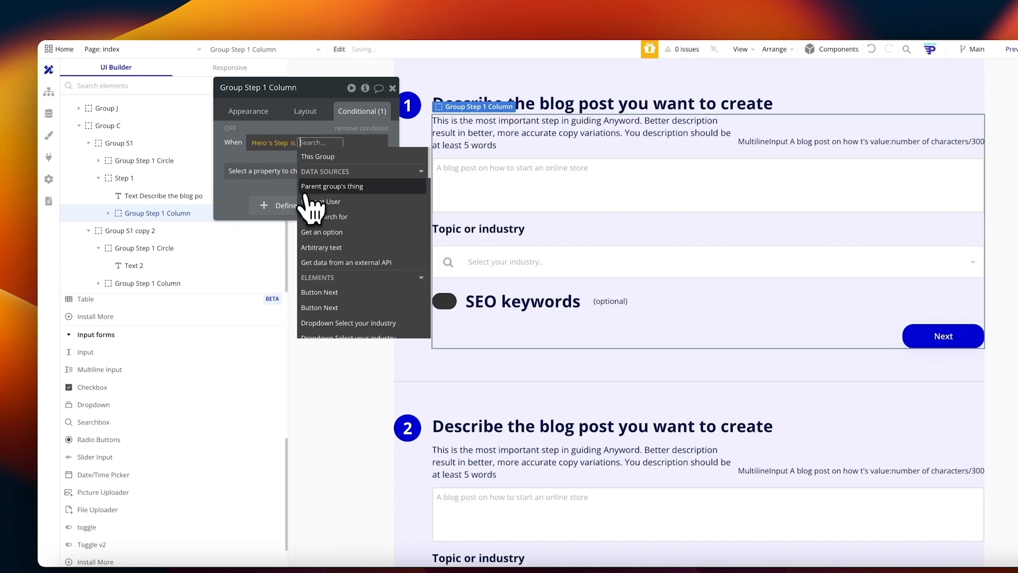
text(1)
key(Return)
click(286, 172)
click(288, 204)
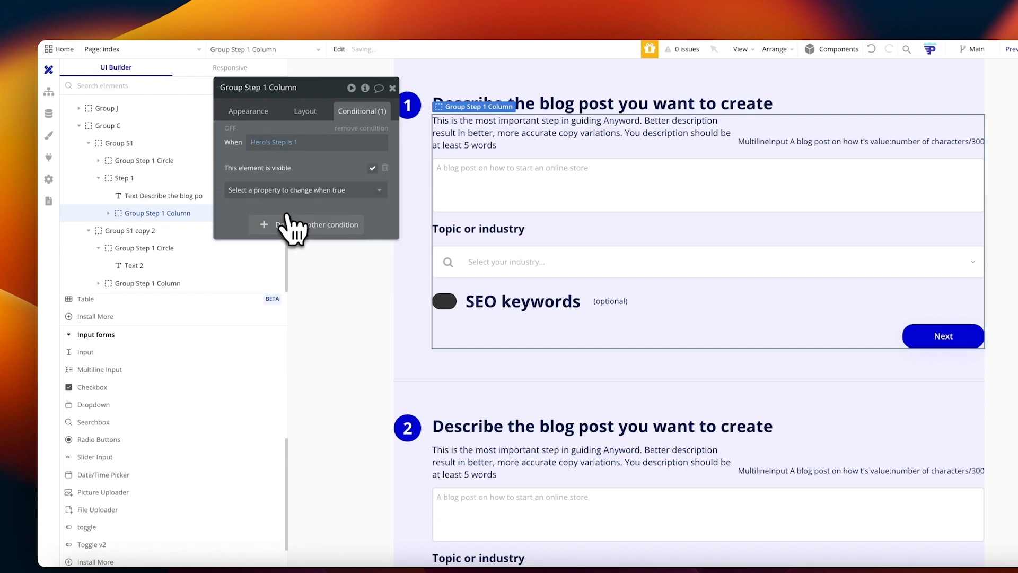
Step: Make the column hidden on page load, collapsing with a Slide Up/Down animation
click(304, 112)
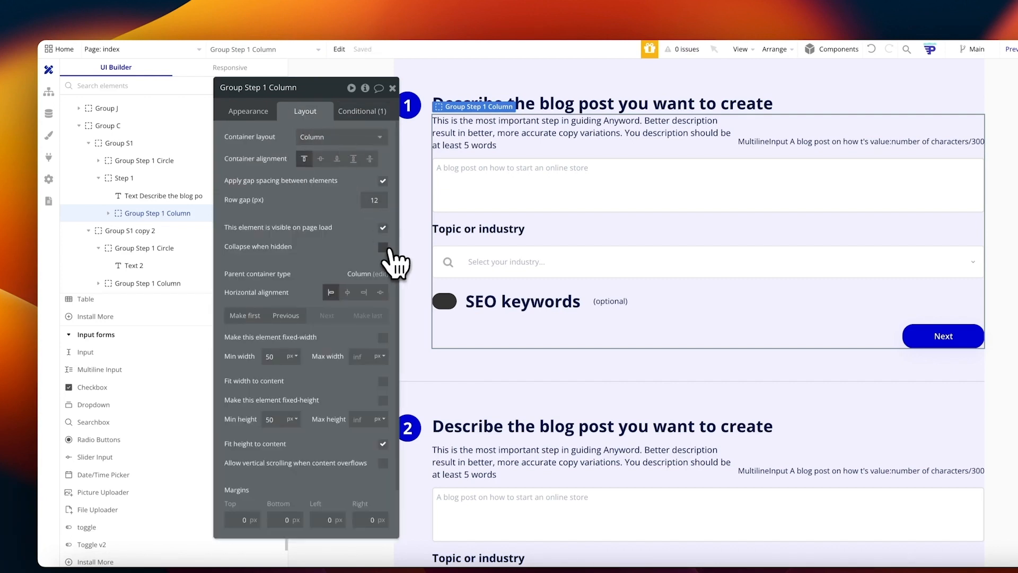
click(383, 247)
click(383, 228)
click(383, 291)
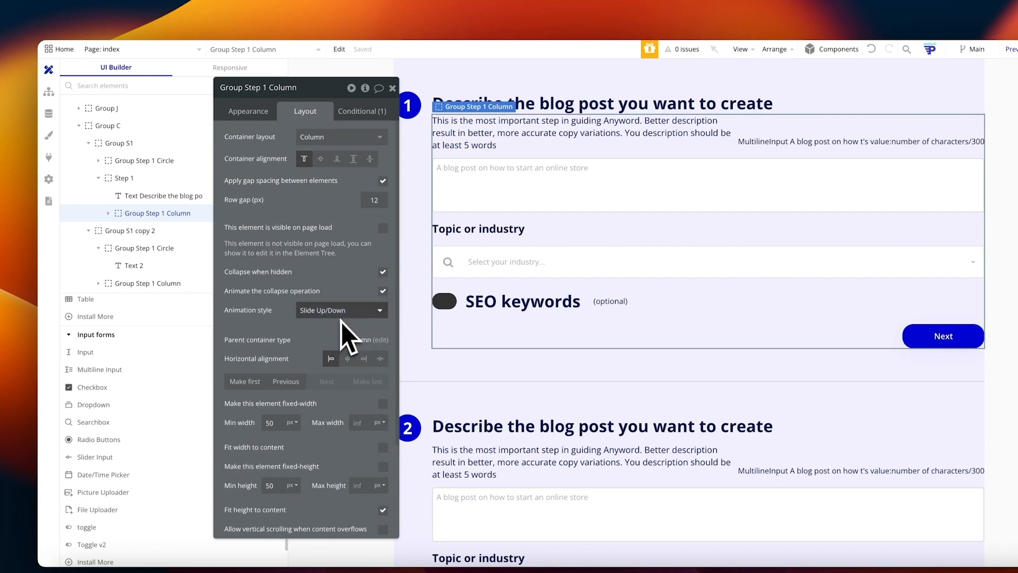
click(392, 89)
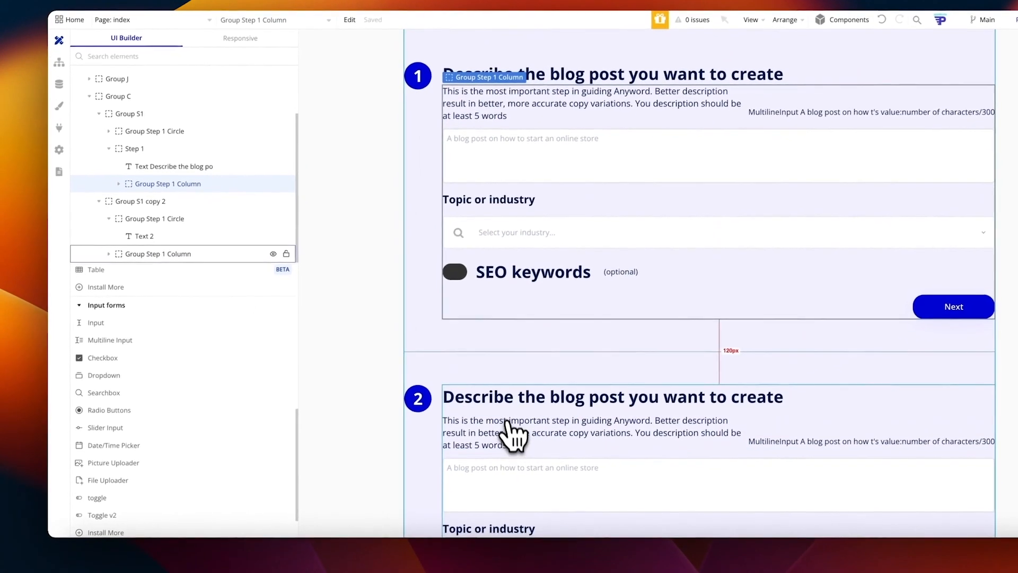
click(505, 436)
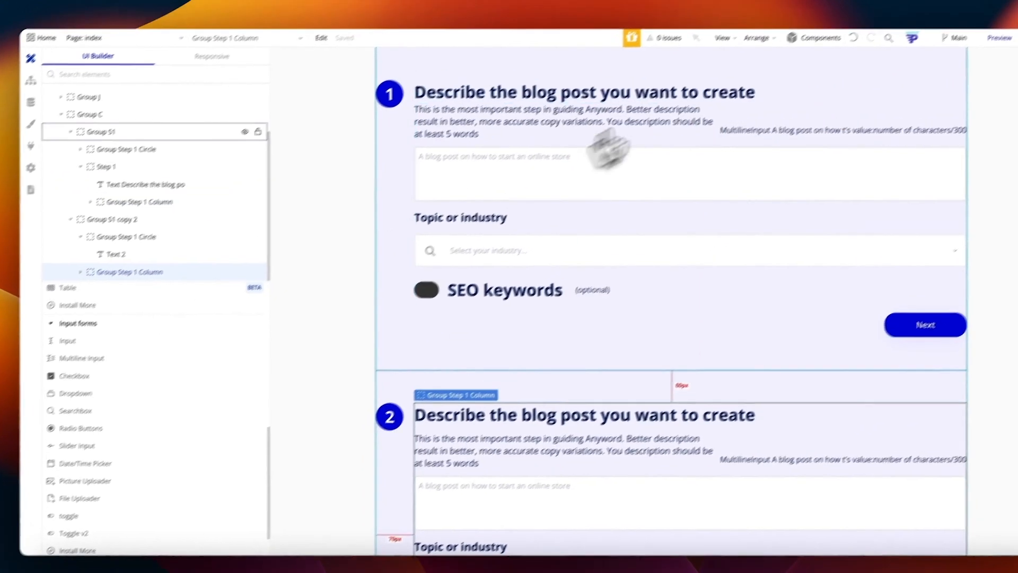
Step: Wrap the step 2 column in a new group renamed 'Group Step 2'
click(785, 18)
click(780, 271)
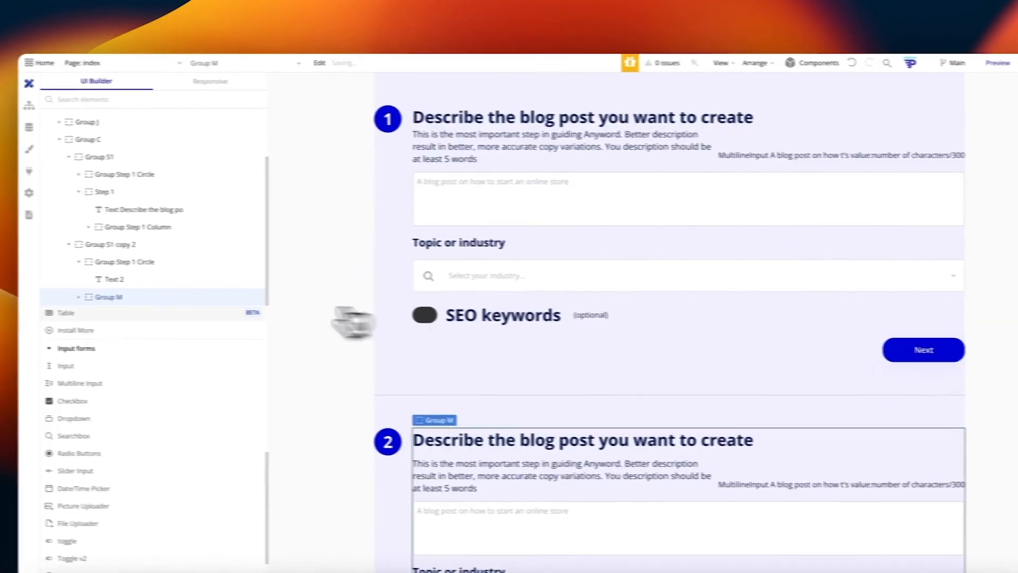
click(92, 294)
double_click(87, 293)
text(Group Step 2)
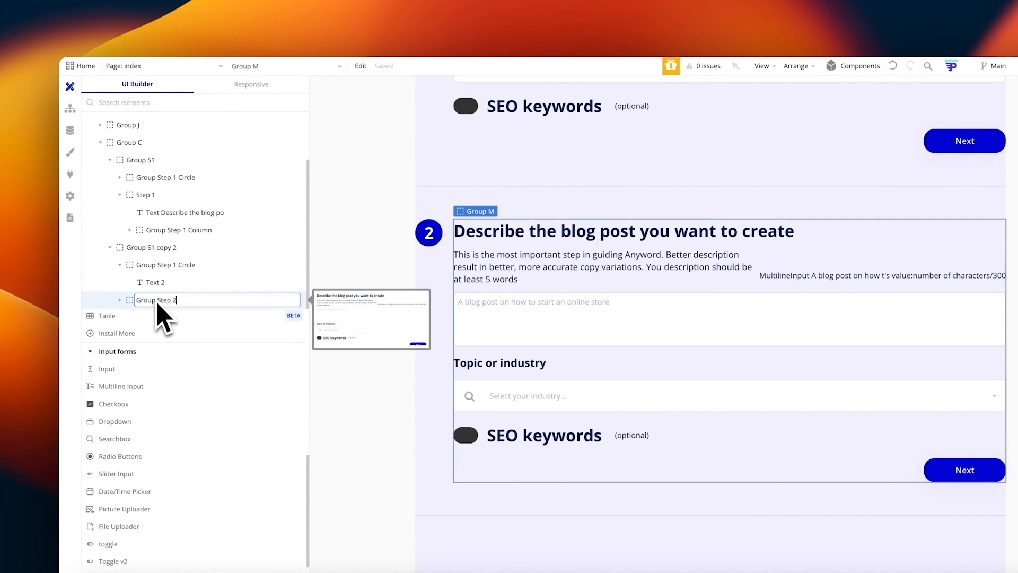
key(Return)
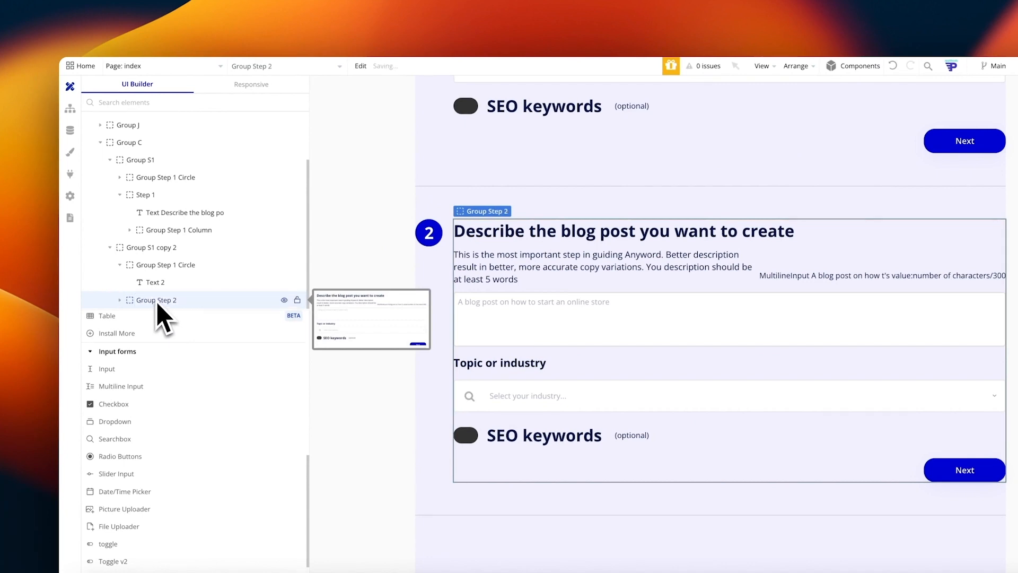
Step: Move the step 2 heading text into Group Step 2, above its column group
click(119, 299)
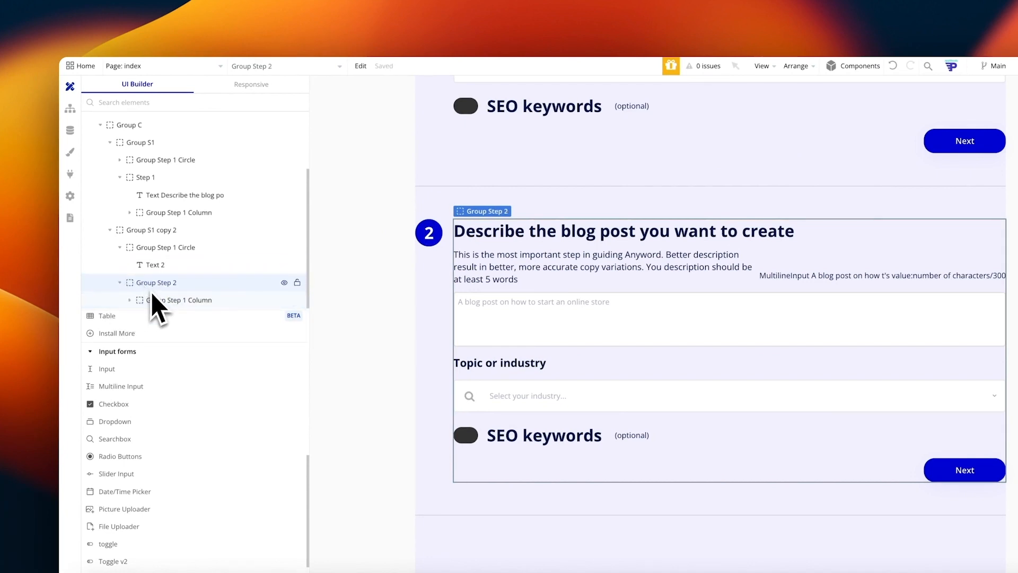
click(130, 301)
click(129, 300)
mouse_move(183, 290)
mouse_down()
mouse_move(192, 288)
mouse_move(184, 270)
mouse_up()
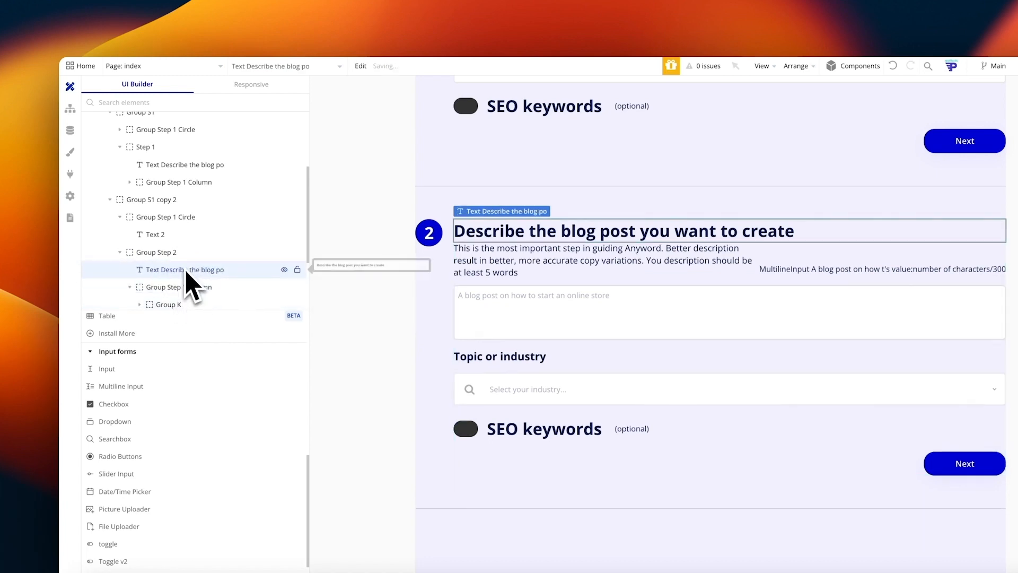
click(183, 288)
click(130, 286)
double_click(192, 300)
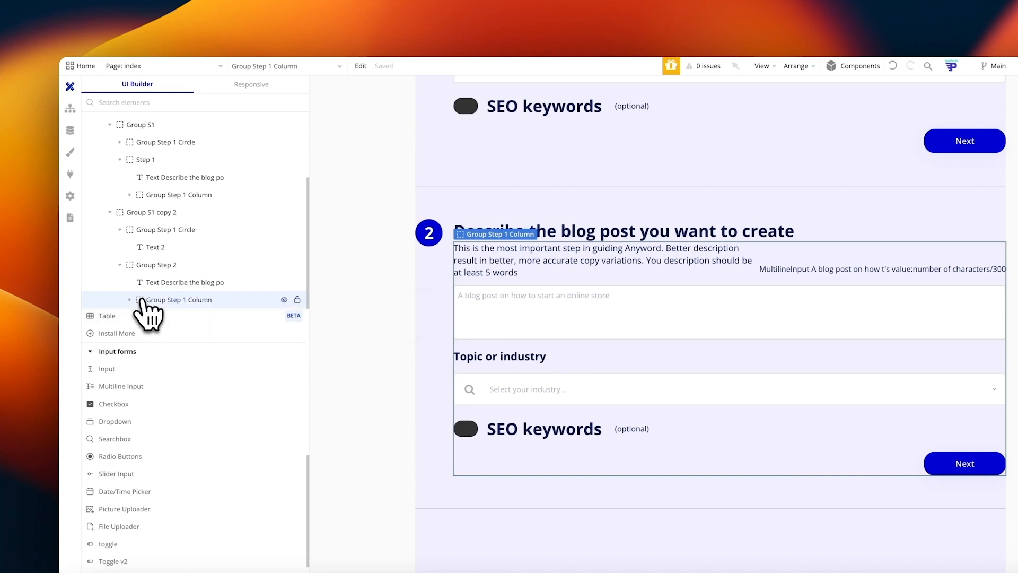
Step: Add a condition making step 2's column visible when Hero's Step is 2
right_click(175, 305)
click(340, 317)
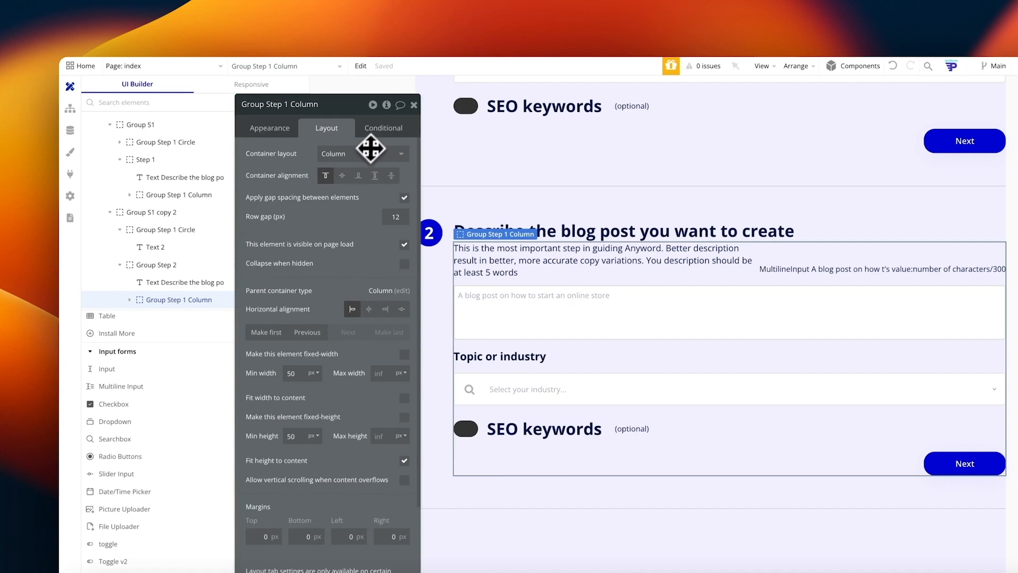
click(385, 129)
click(284, 159)
text(her)
click(288, 173)
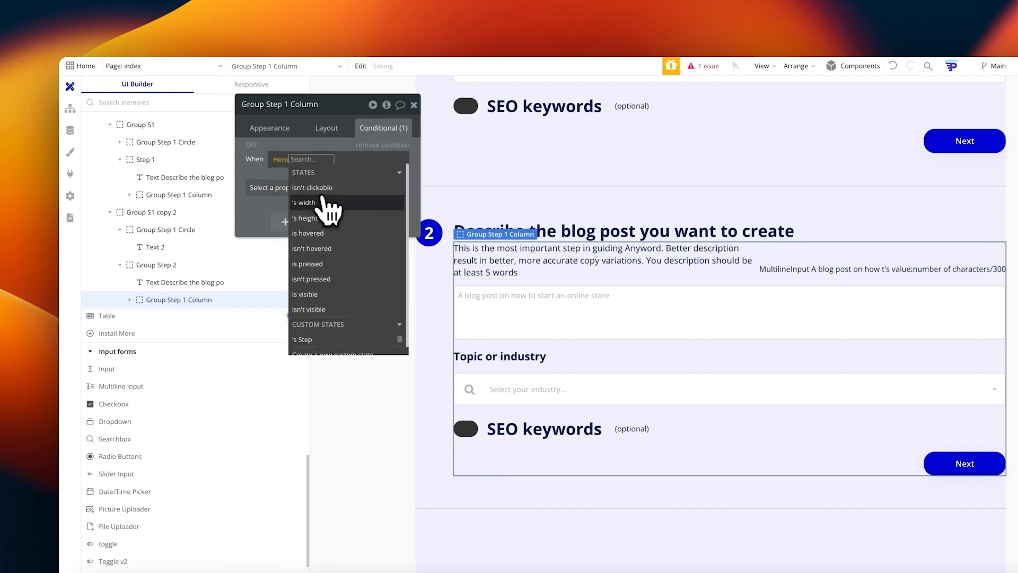
click(324, 318)
click(338, 205)
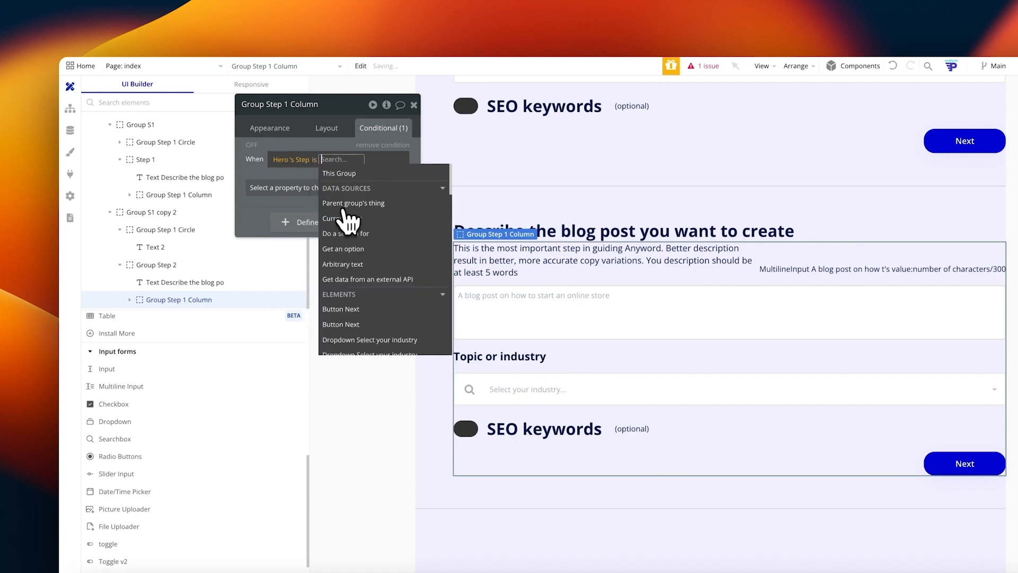
text(2)
click(300, 186)
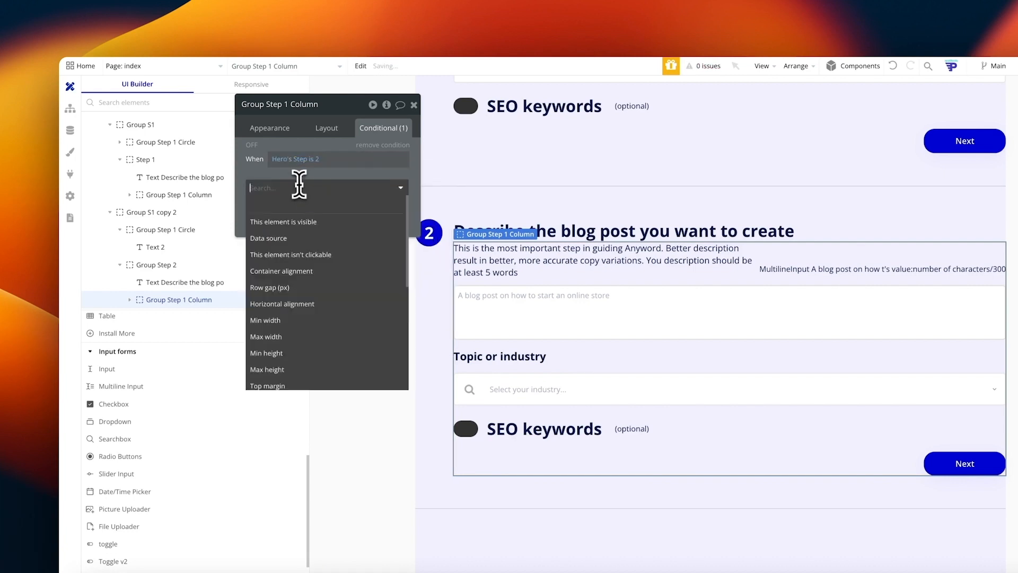
click(318, 237)
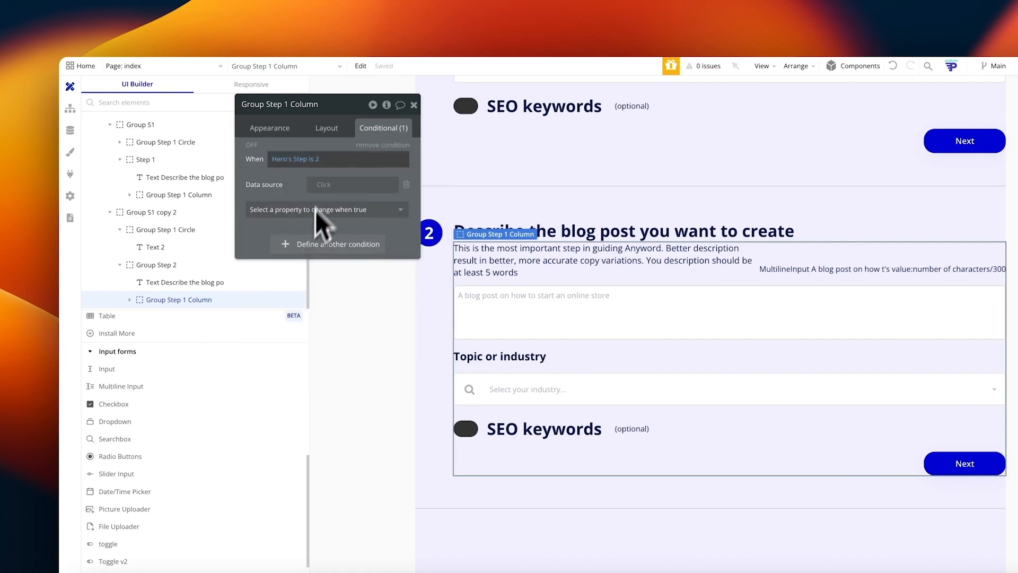
click(371, 188)
click(293, 237)
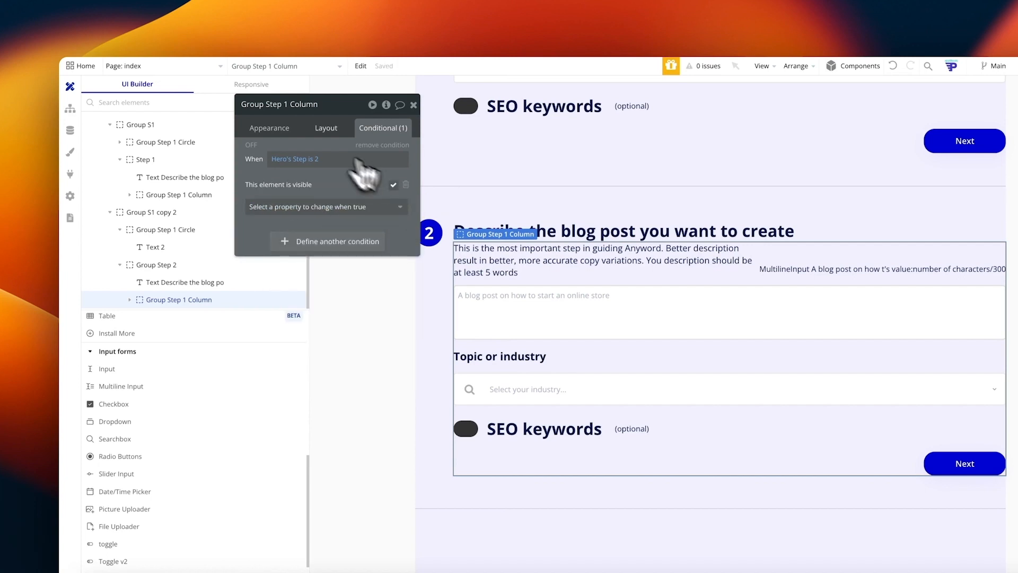
Step: Hide the step 2 column on page load with an animated collapse, and check the preview
click(325, 128)
click(403, 243)
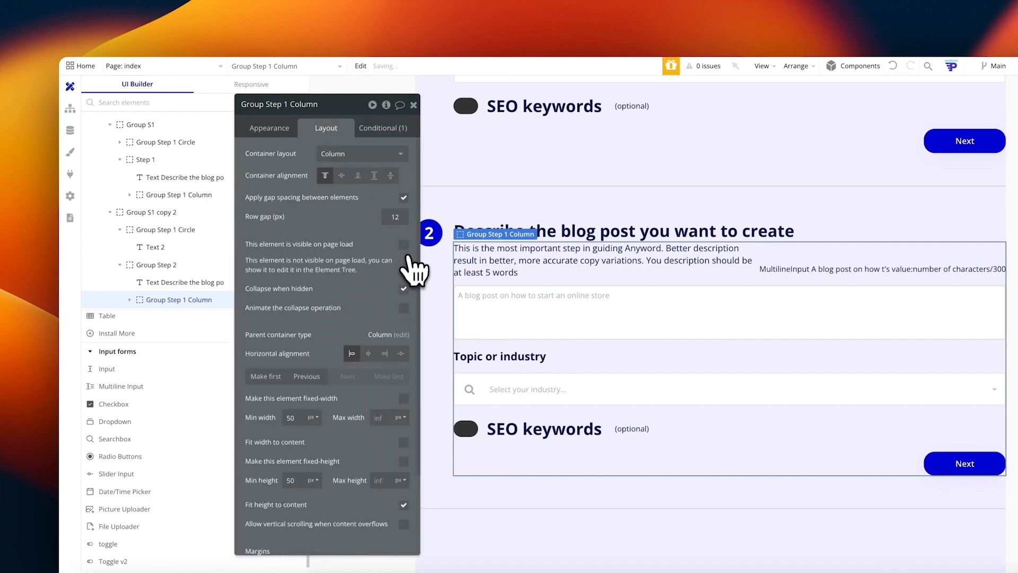
click(404, 308)
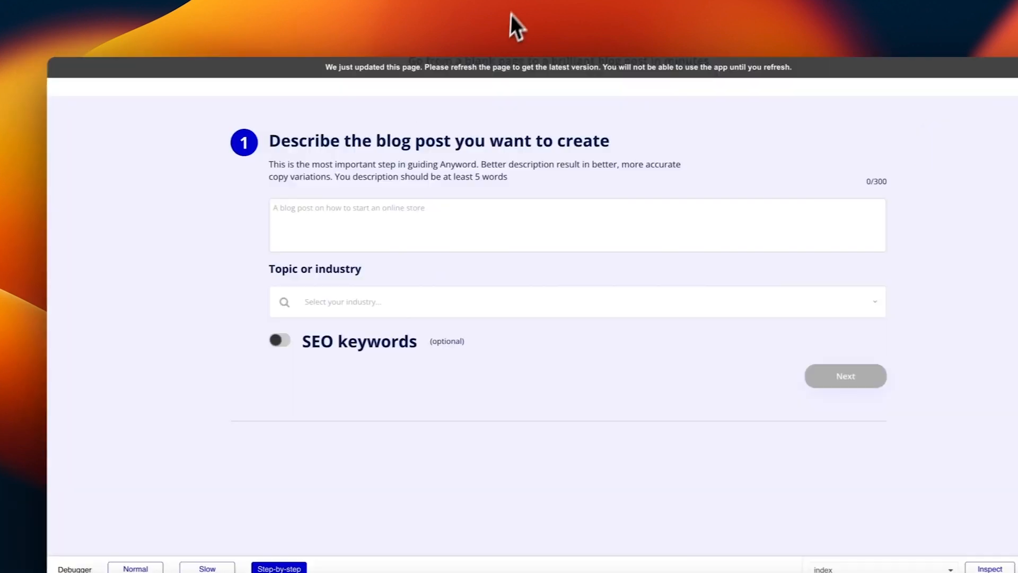
key(super+r)
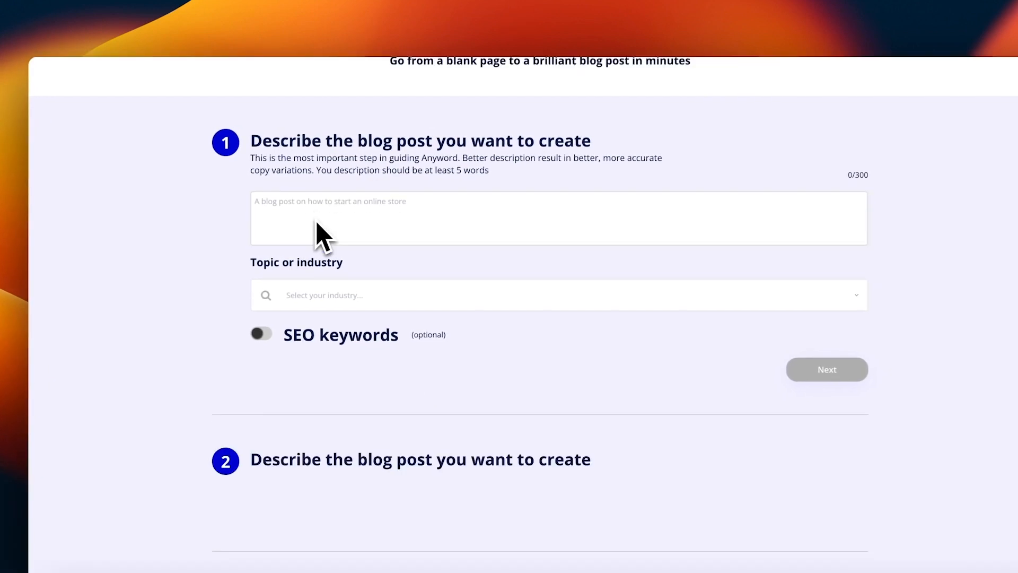
scroll(365, 239, down, 5)
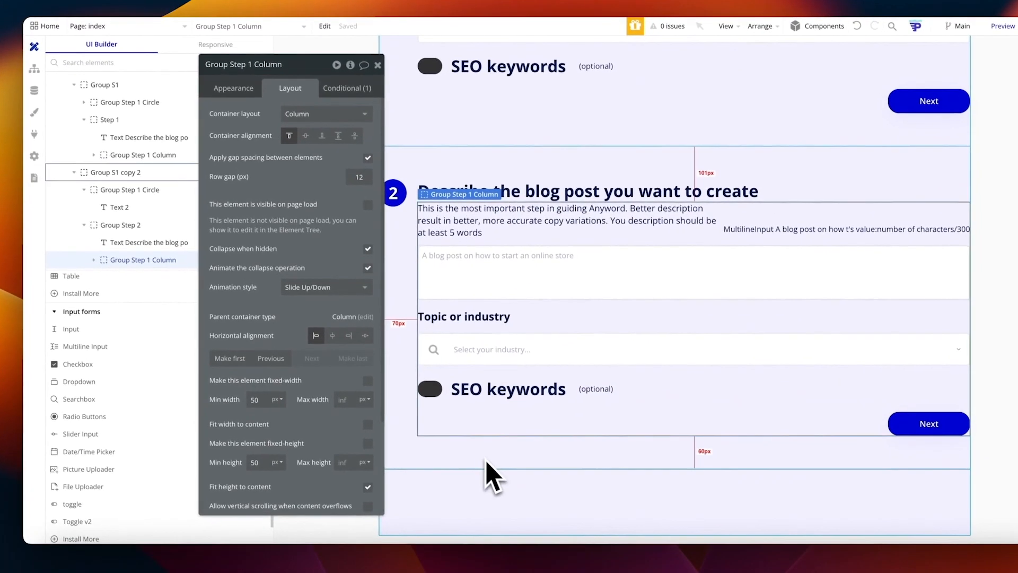
click(402, 298)
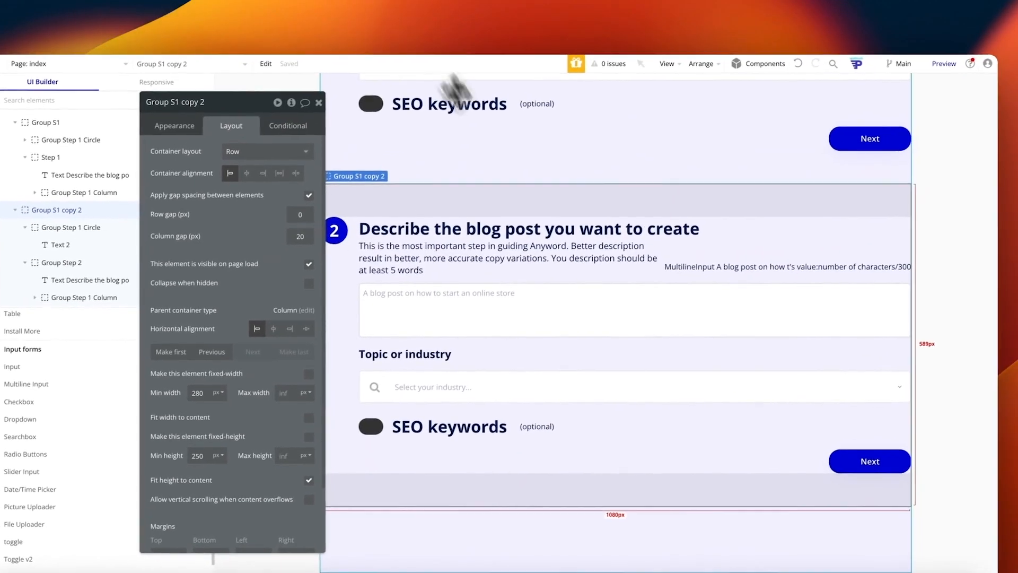
click(929, 100)
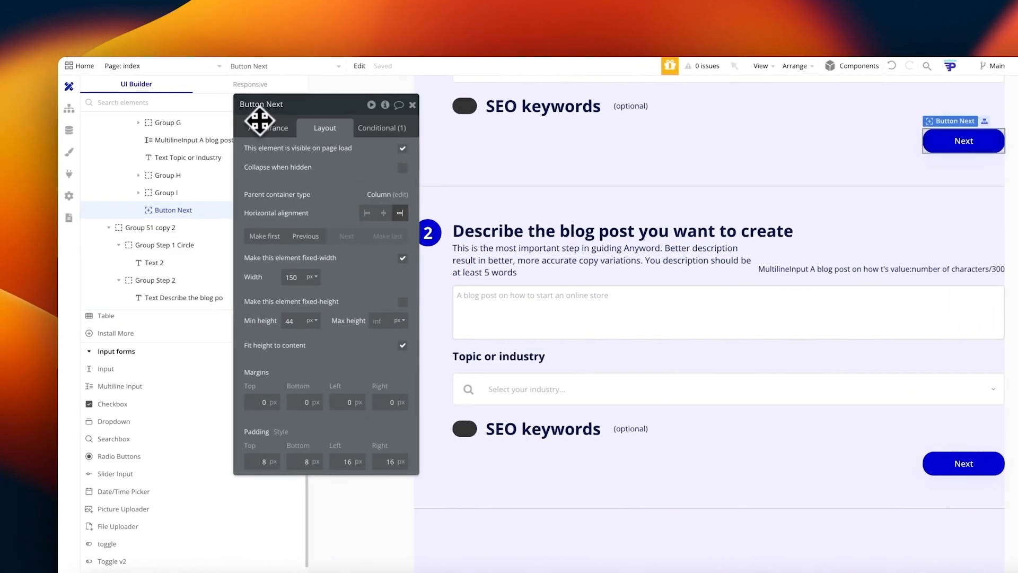
Step: Disable the existing Next-button workflow that calls OpenAI
click(161, 127)
click(218, 201)
click(193, 204)
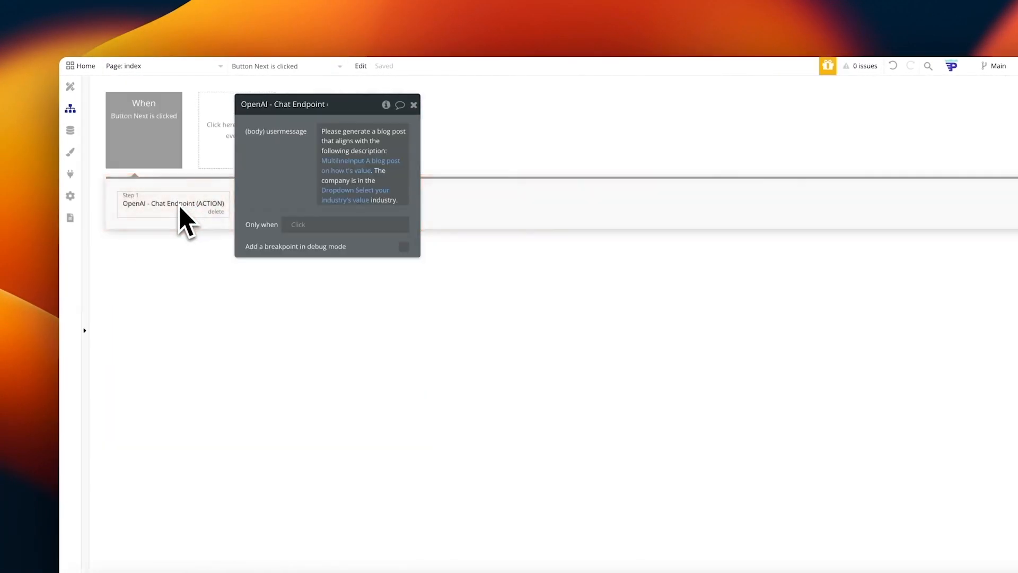
click(177, 156)
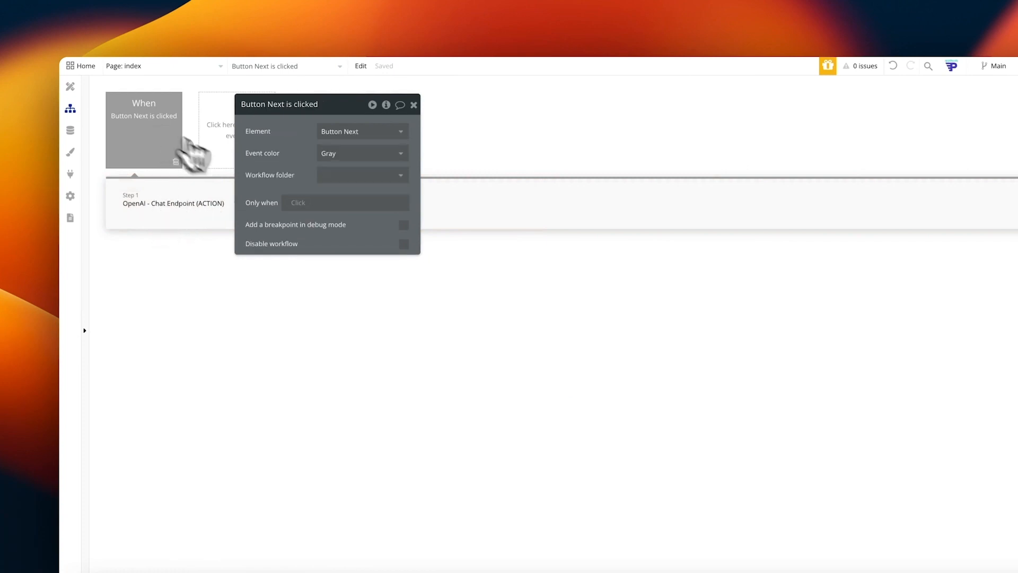
click(411, 245)
Step: Duplicate the Next-click workflow, re-enable the copy, and delete its OpenAI step
right_click(158, 153)
click(182, 200)
right_click(157, 153)
click(175, 216)
click(175, 207)
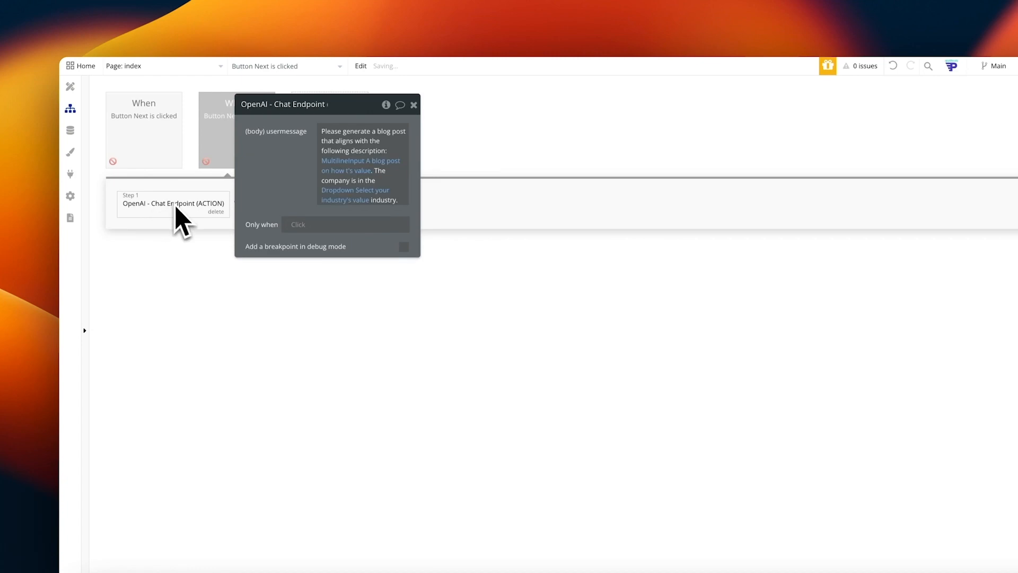
click(206, 132)
click(404, 244)
drag(285, 163, 425, 194)
click(208, 211)
Step: Add a Set state action to the copy setting Hero's Step to 2
click(165, 209)
text(set state)
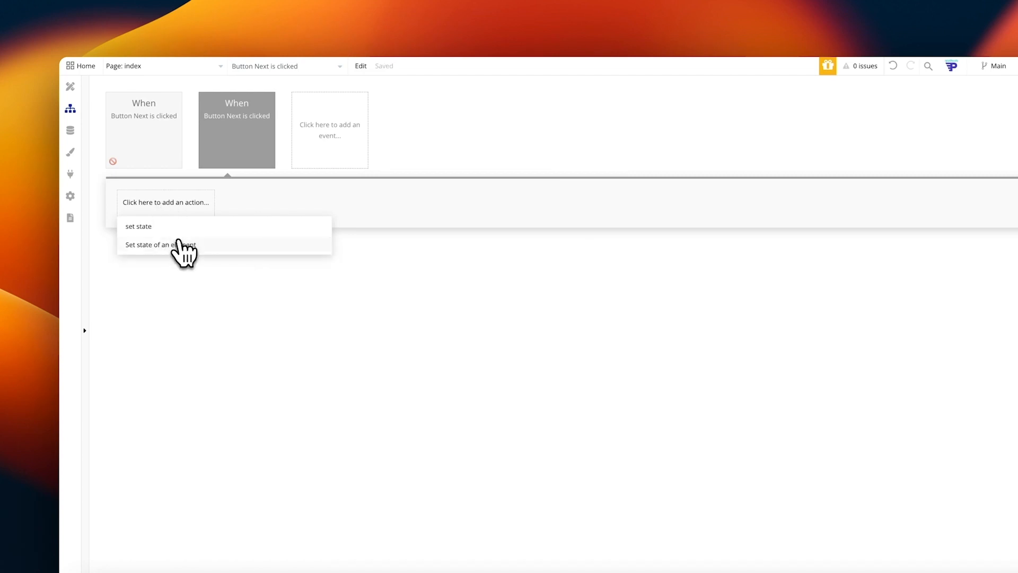
click(181, 244)
click(488, 164)
text(hero)
click(492, 180)
click(492, 186)
text(st)
click(485, 203)
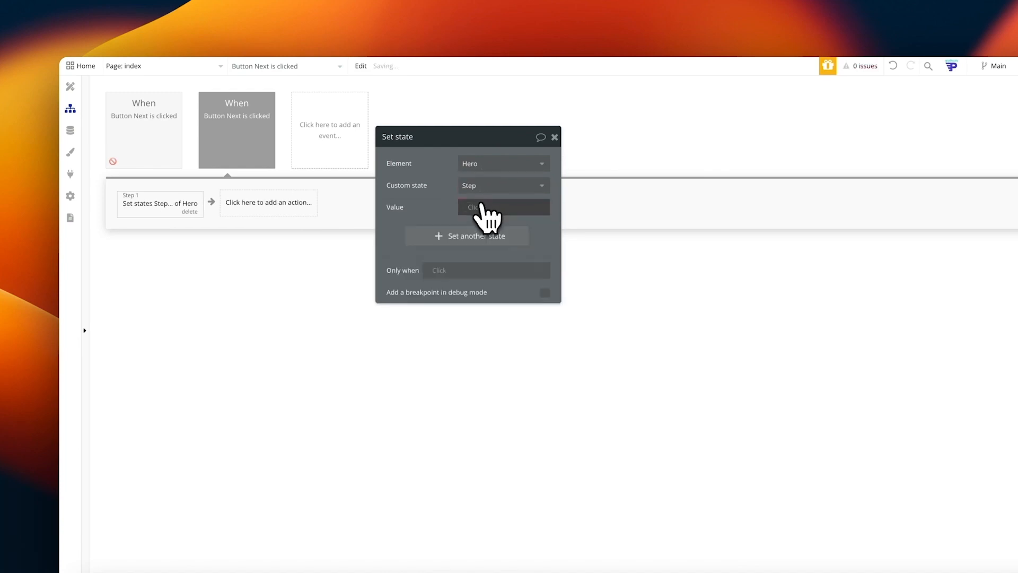
click(480, 208)
text(2)
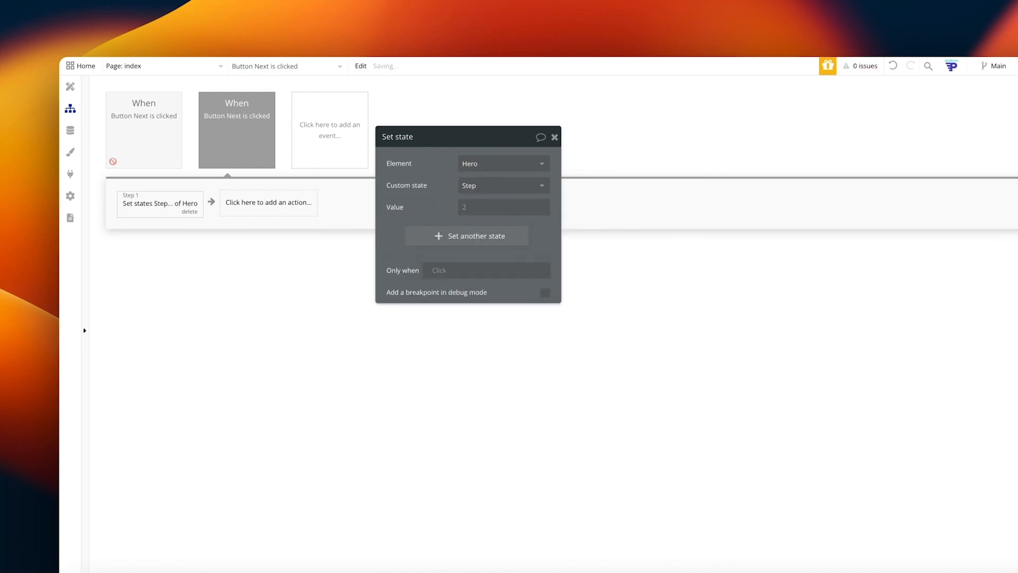
click(74, 96)
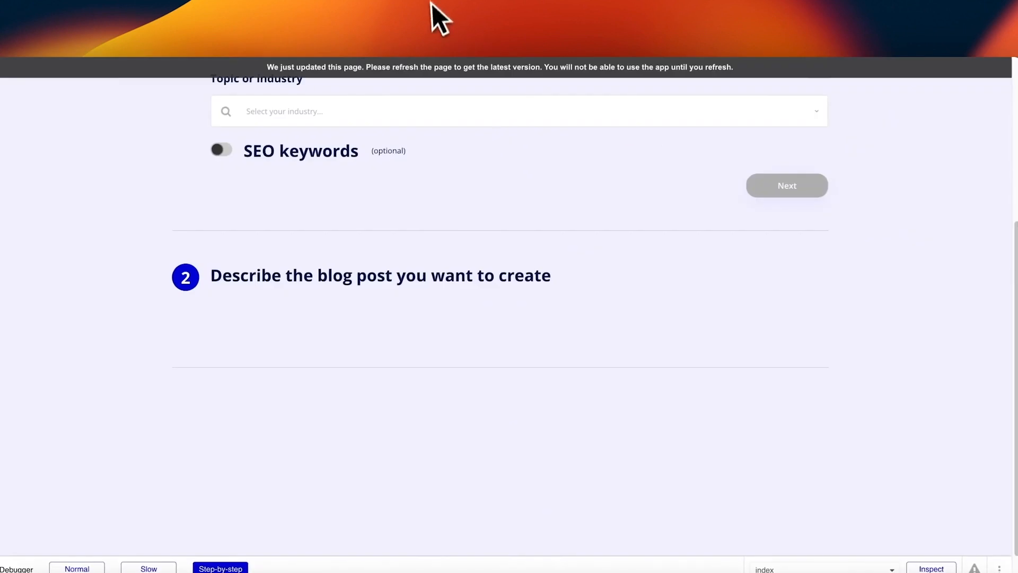
Step: Reload the preview and enter 'I am testing' as the blog description
key(super+r)
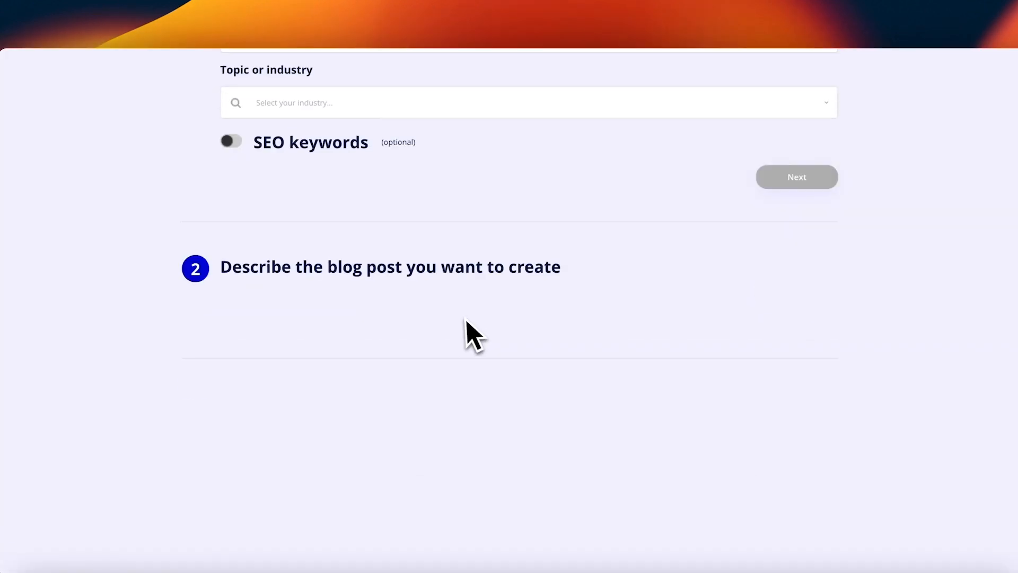
scroll(450, 305, up, 5)
click(441, 285)
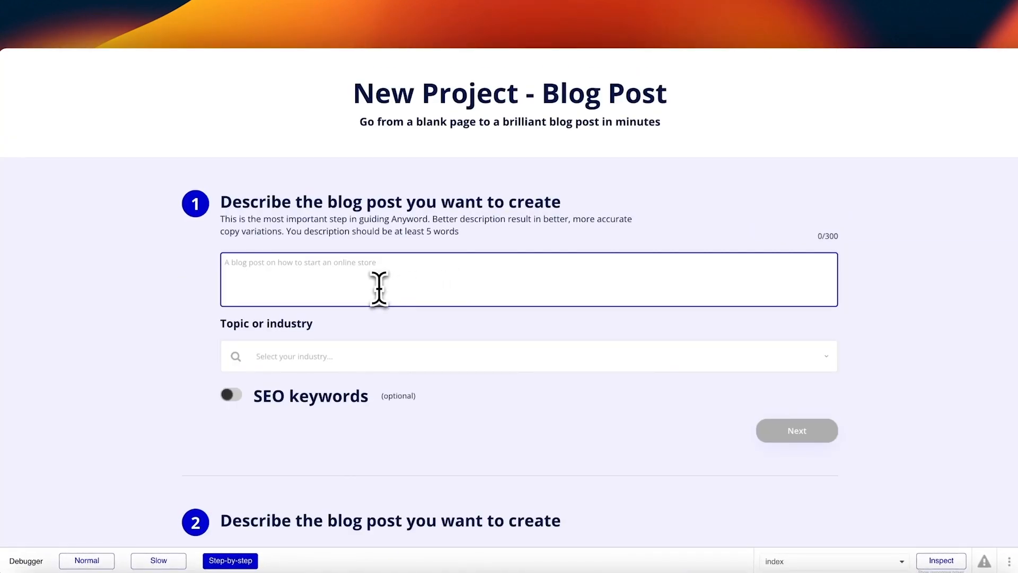
text(I am testing)
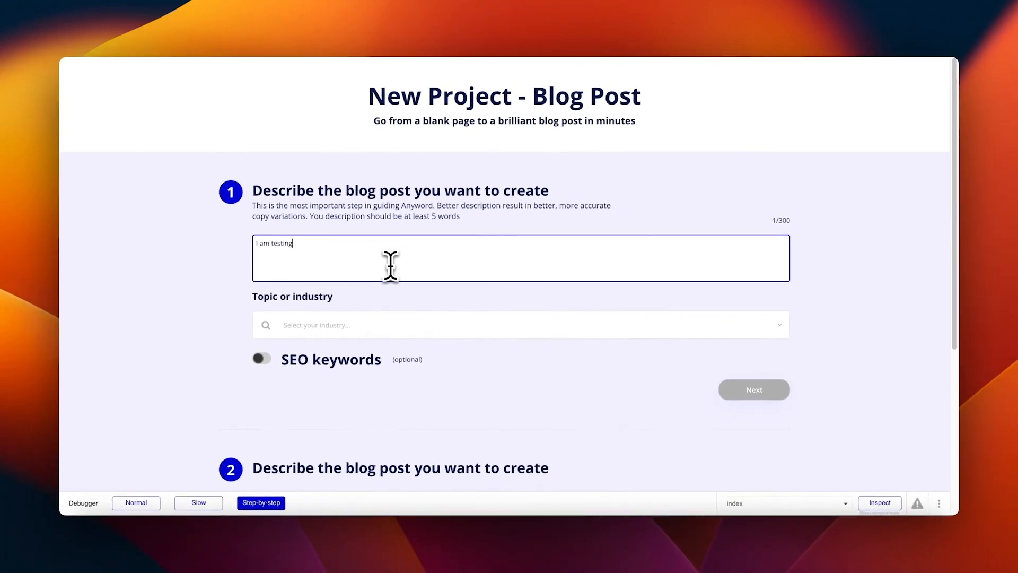
Step: Choose Technology as the topic, submit step 1, and run the workflow at normal speed
click(403, 325)
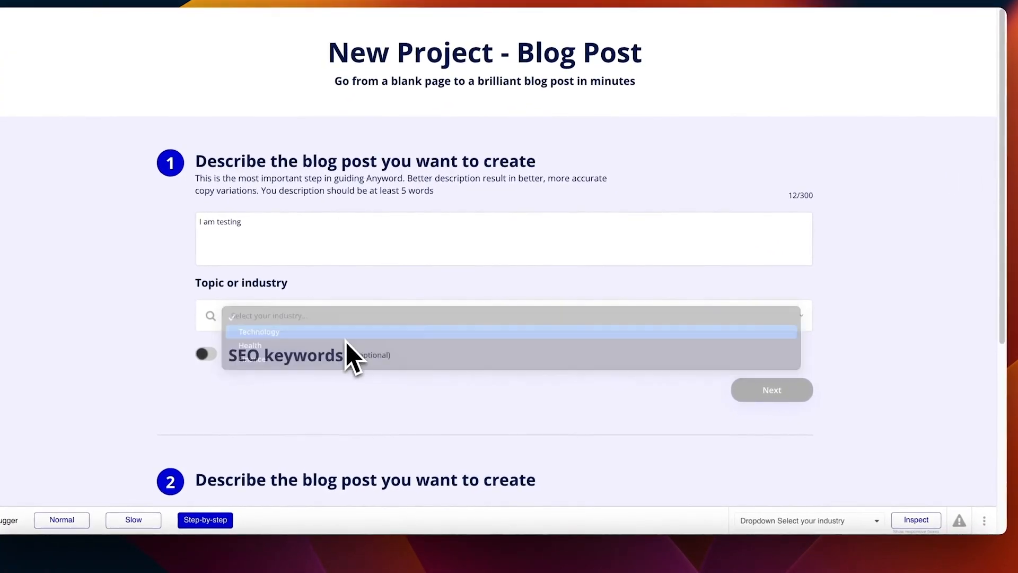
click(345, 333)
scroll(795, 403, down, 3)
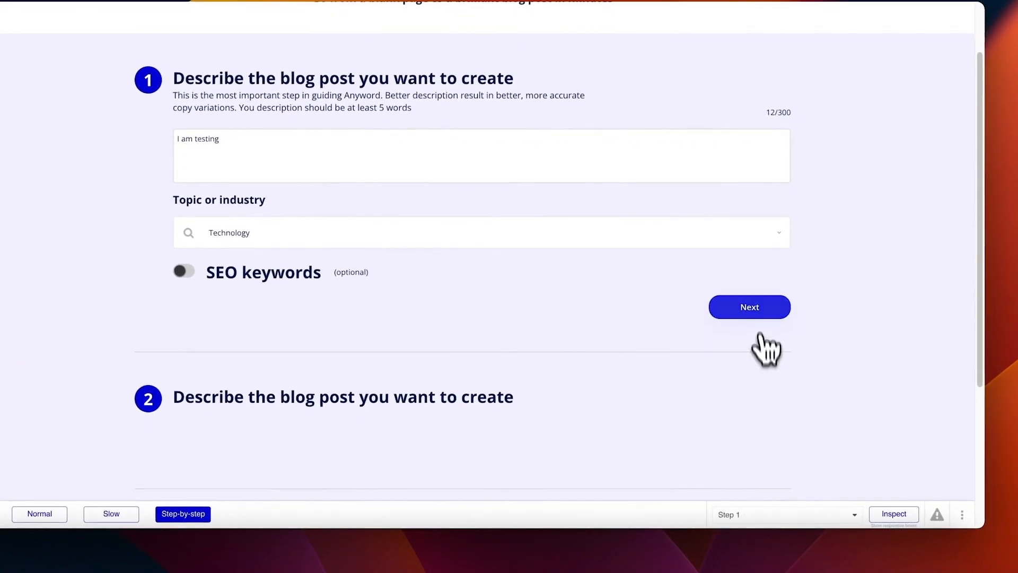
click(758, 313)
click(40, 383)
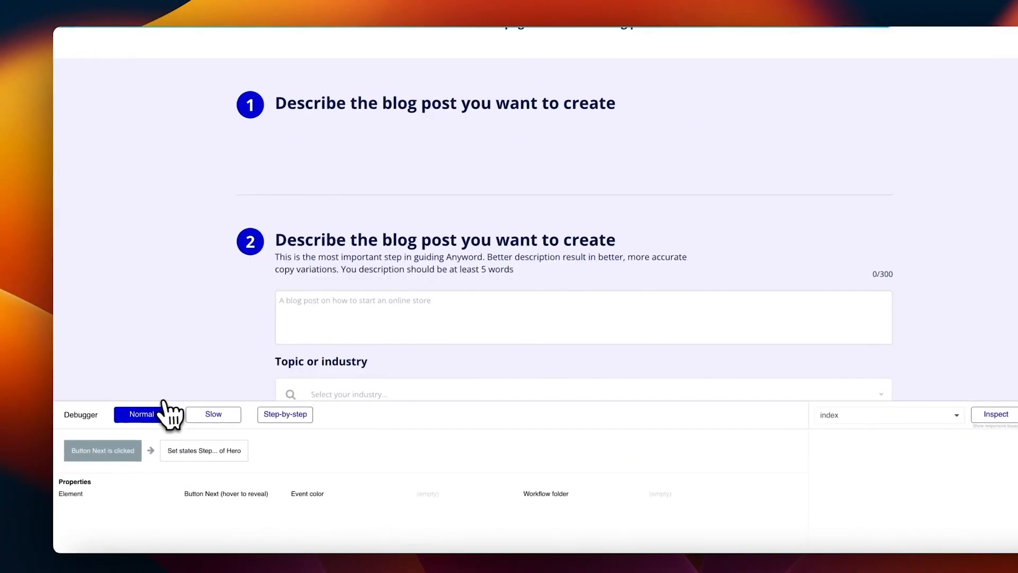
scroll(408, 326, down, 1)
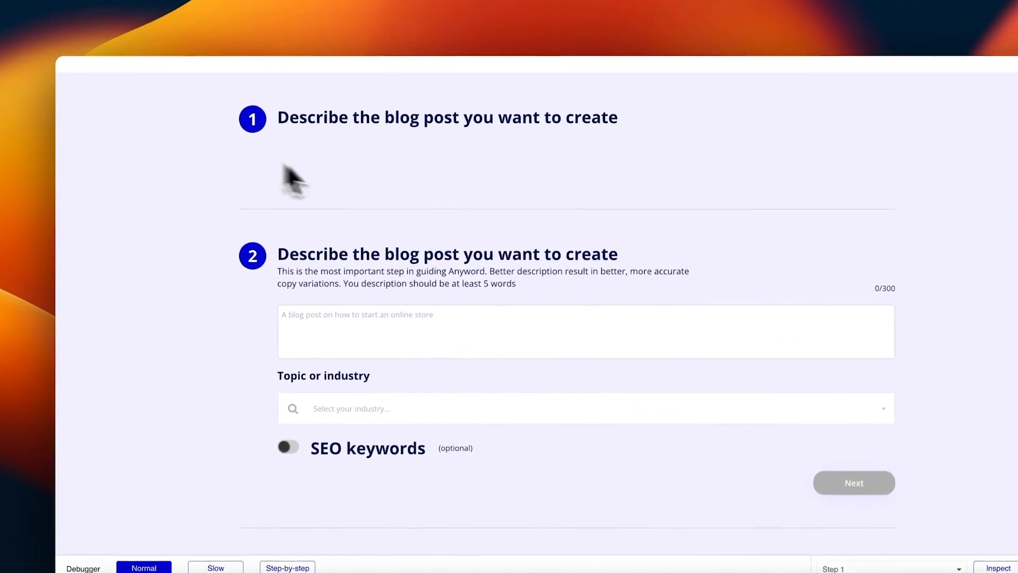
scroll(477, 344, down, 1)
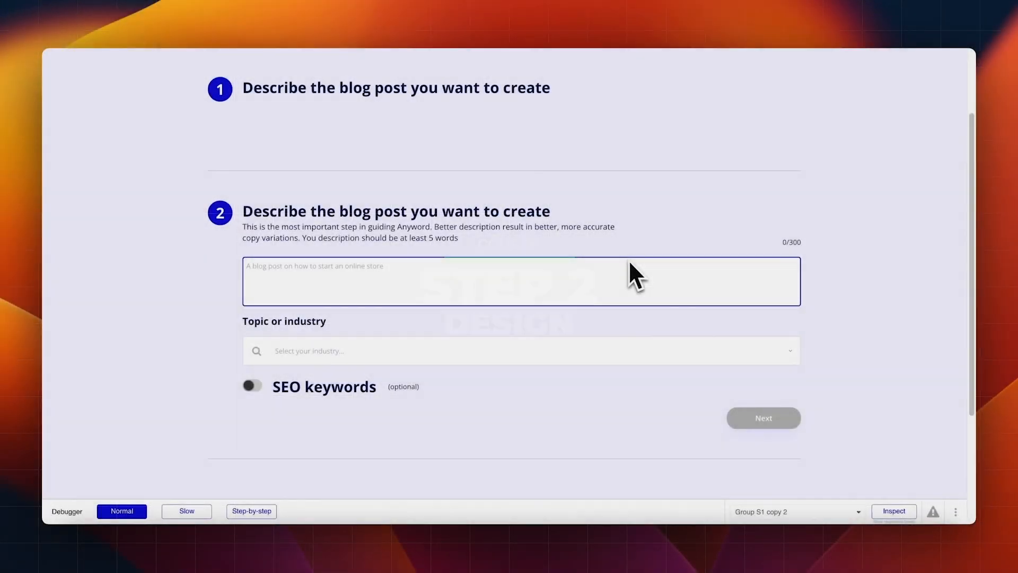
Step: Scroll back up and highlight the step 2 heading text in the preview
scroll(583, 233, up, 1)
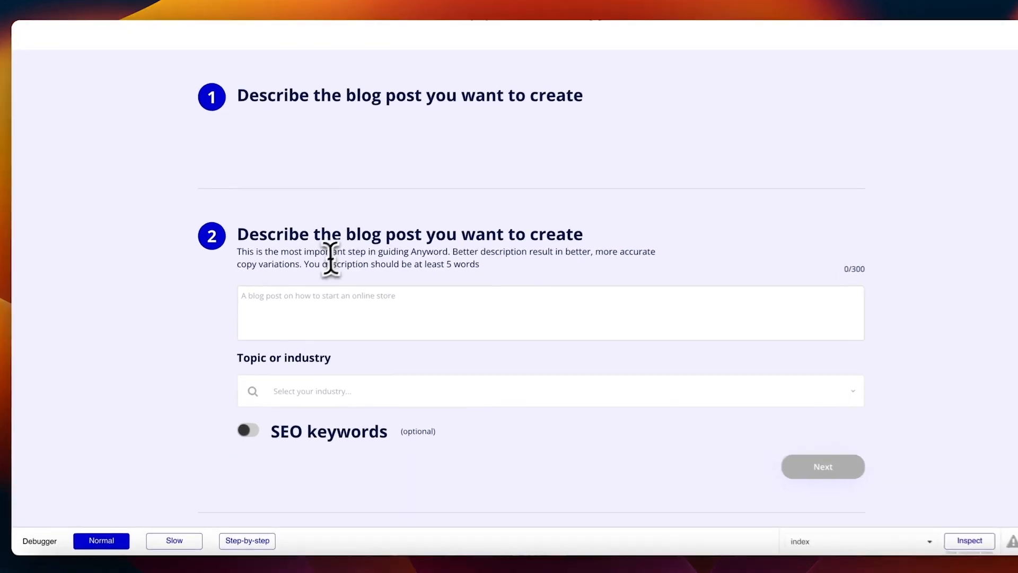
drag(237, 234, 517, 236)
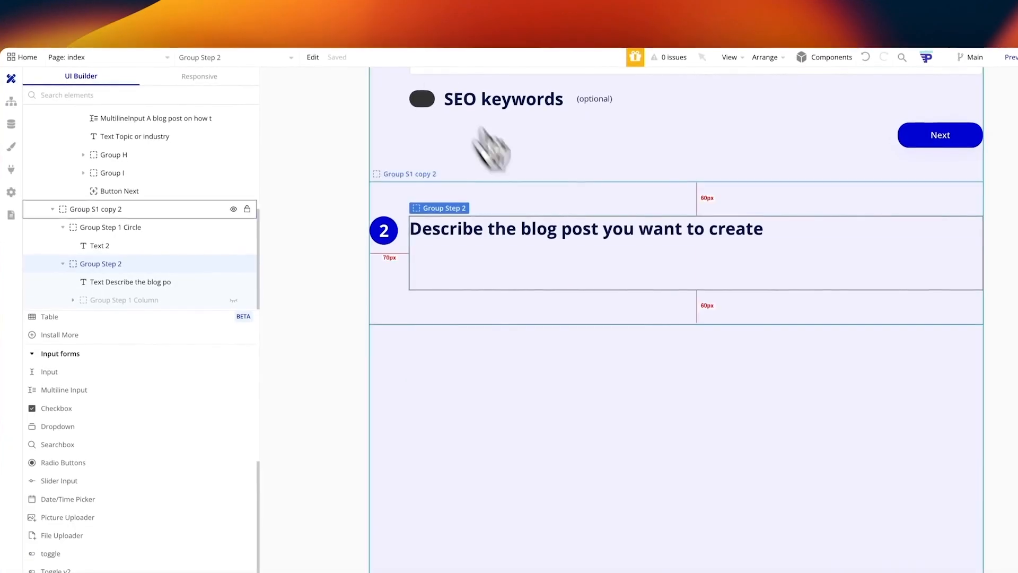
Step: Locate the collapsed step 1 group with the debugger's Inspect tool
scroll(520, 161, up, 5)
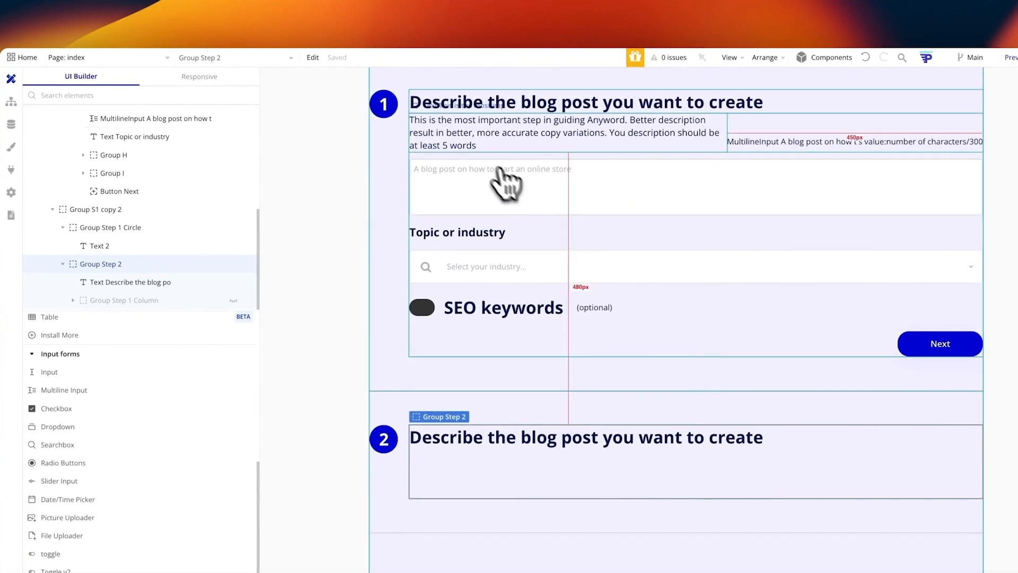
click(504, 167)
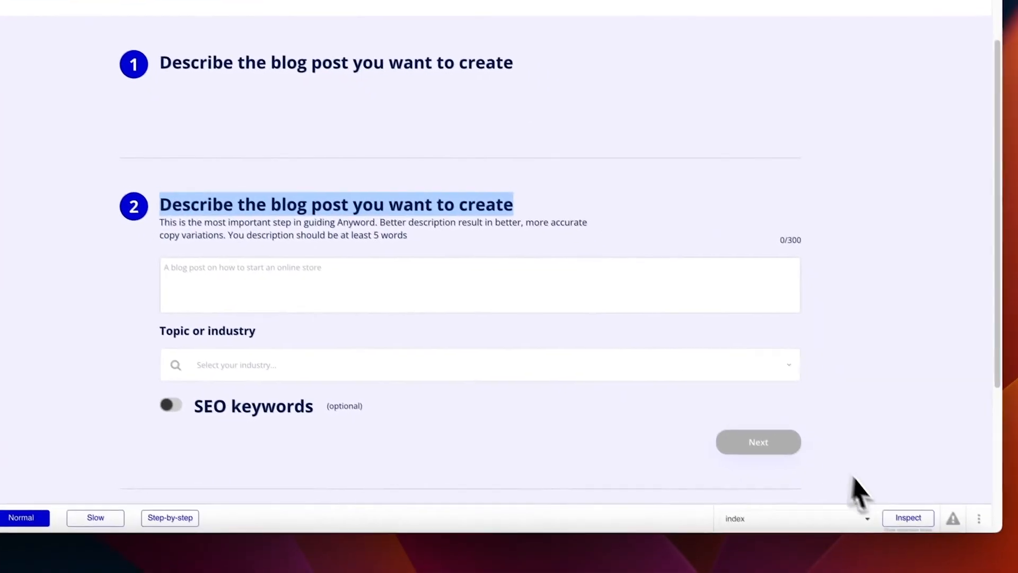
click(908, 517)
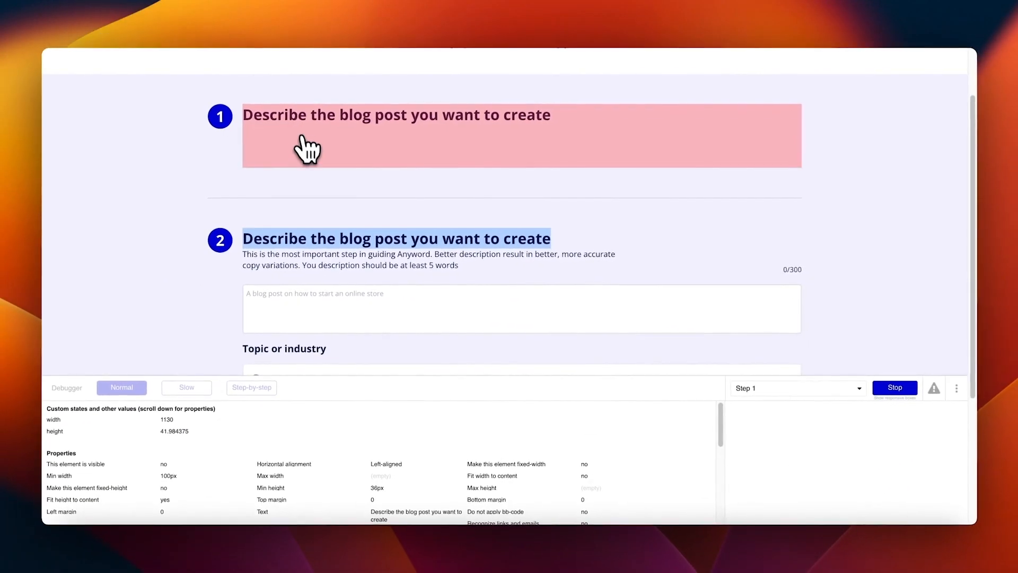
click(325, 150)
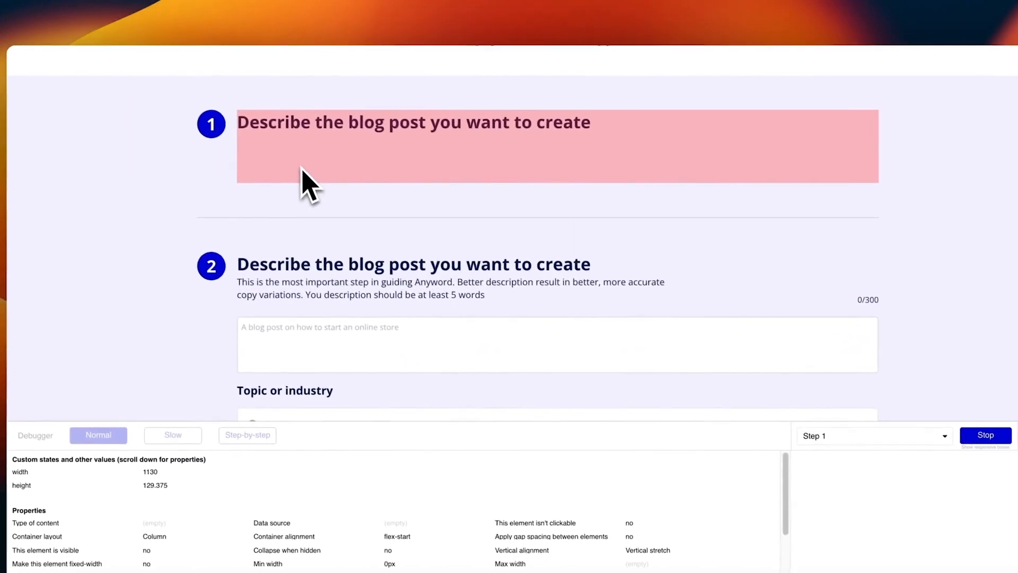
click(295, 4)
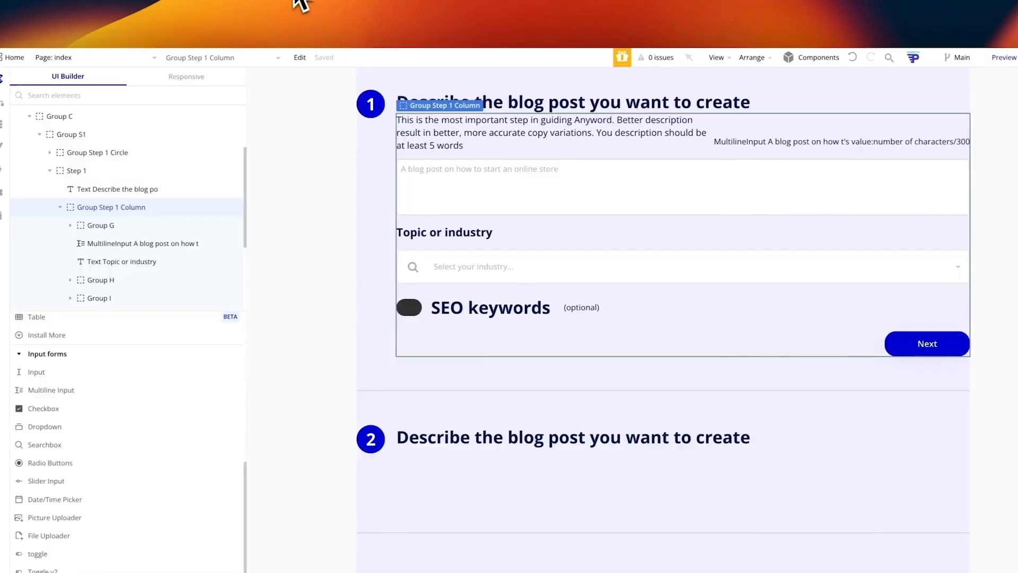
Step: Hide Group Step 1 Column in the editor using its Elements Tree eye icon
click(69, 203)
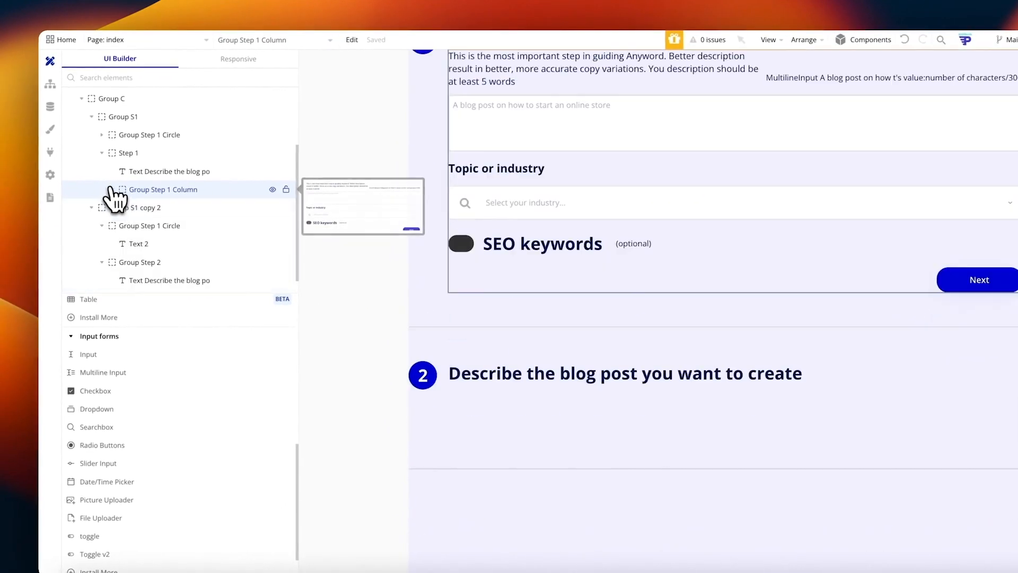
scroll(453, 199, up, 4)
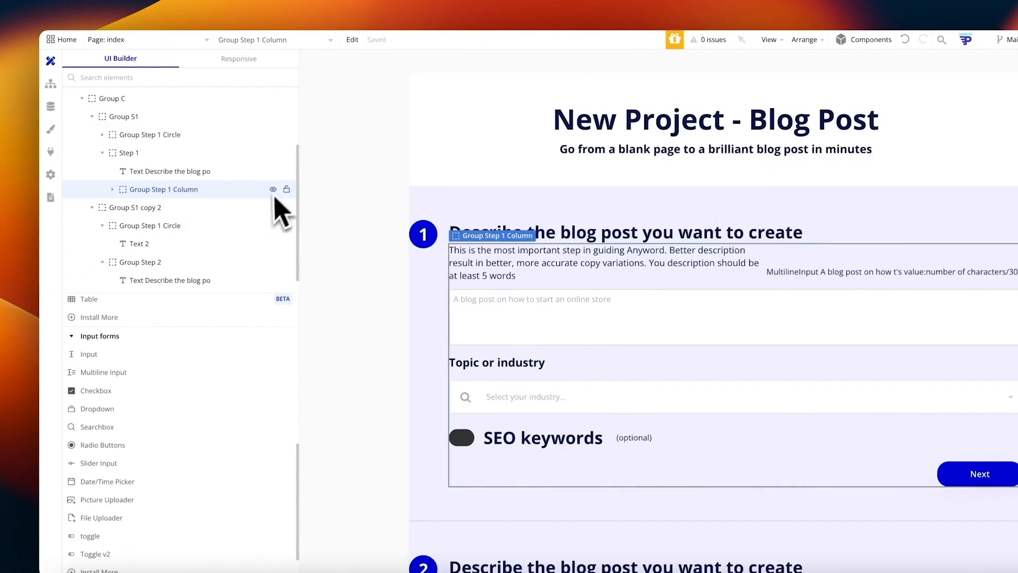
click(273, 190)
click(565, 290)
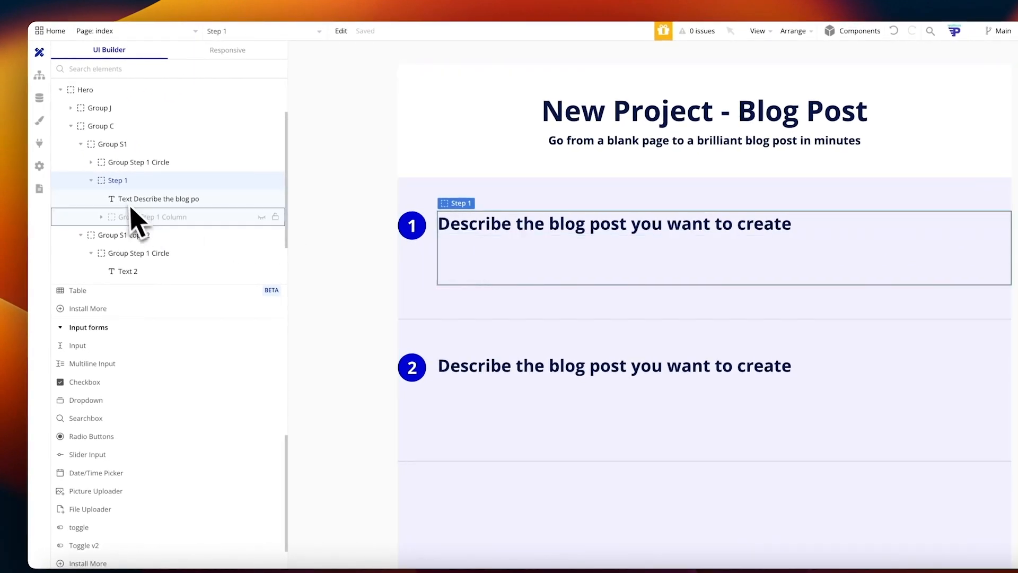
Step: Review the Step 1 group's layout properties for reference
right_click(156, 184)
click(325, 199)
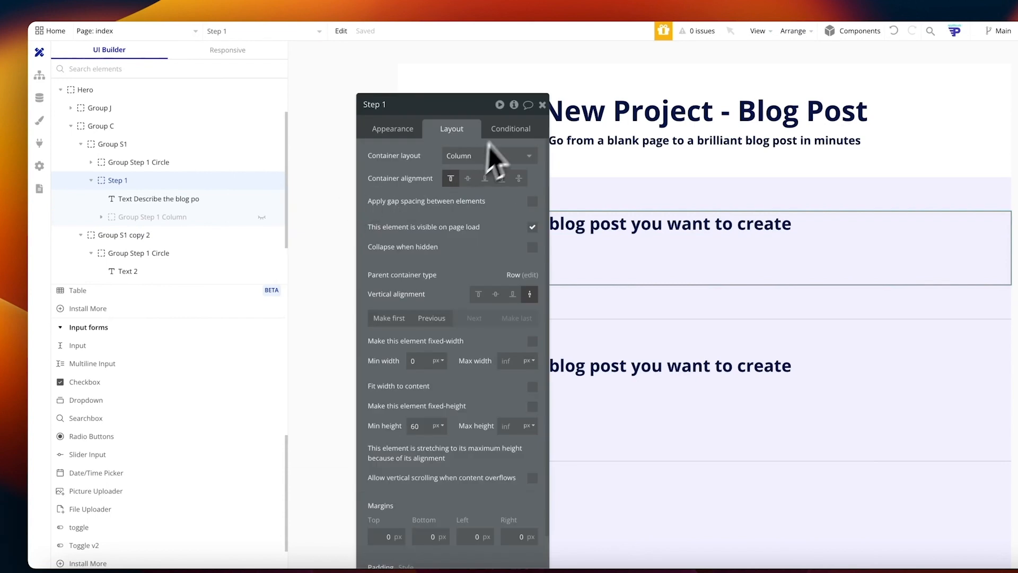
scroll(463, 305, down, 1)
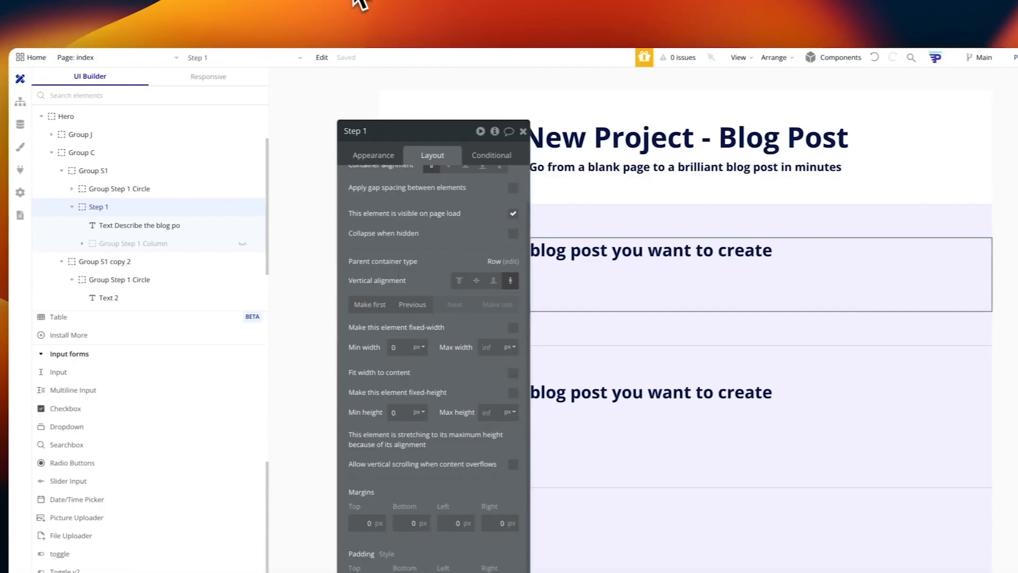
click(539, 91)
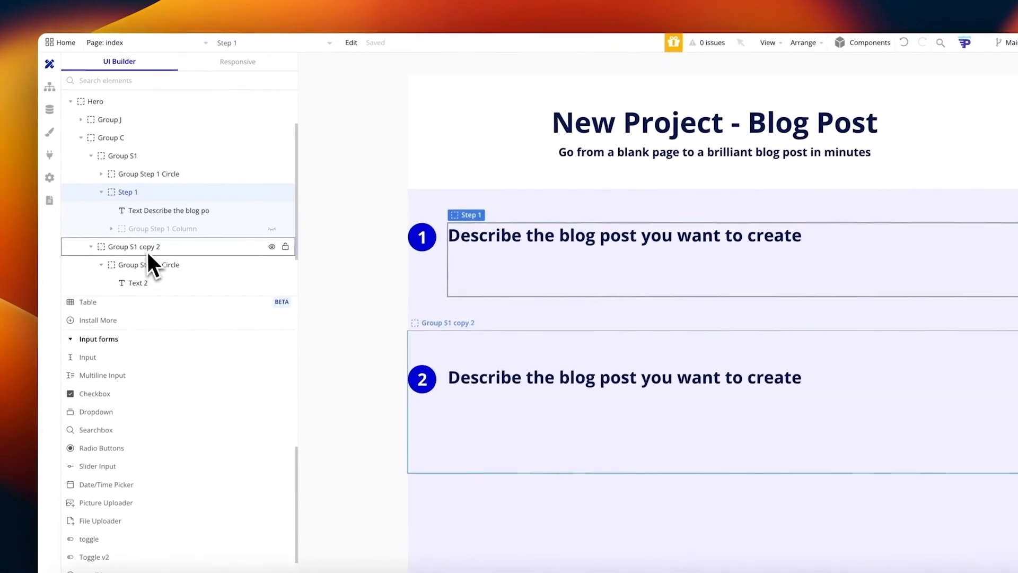
Step: Select Group Step 2 and try center, then top vertical alignment in its layout settings
click(132, 259)
click(136, 278)
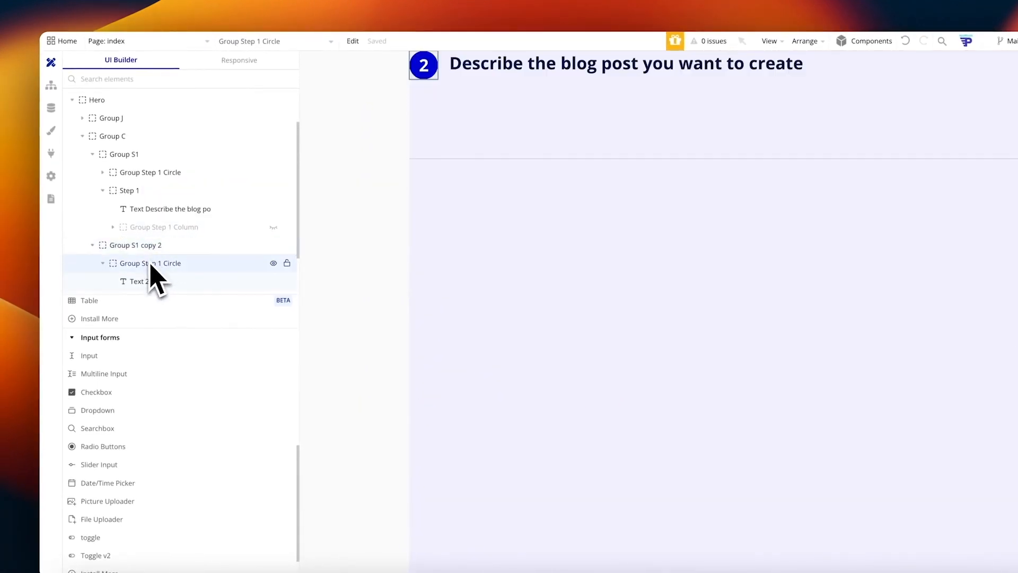
click(130, 282)
click(496, 96)
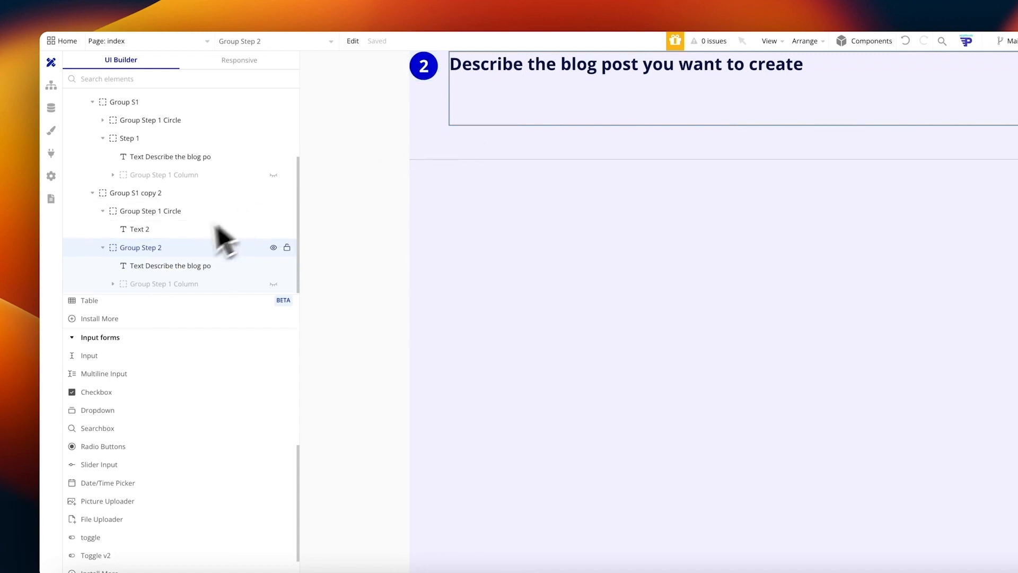
right_click(165, 250)
click(322, 266)
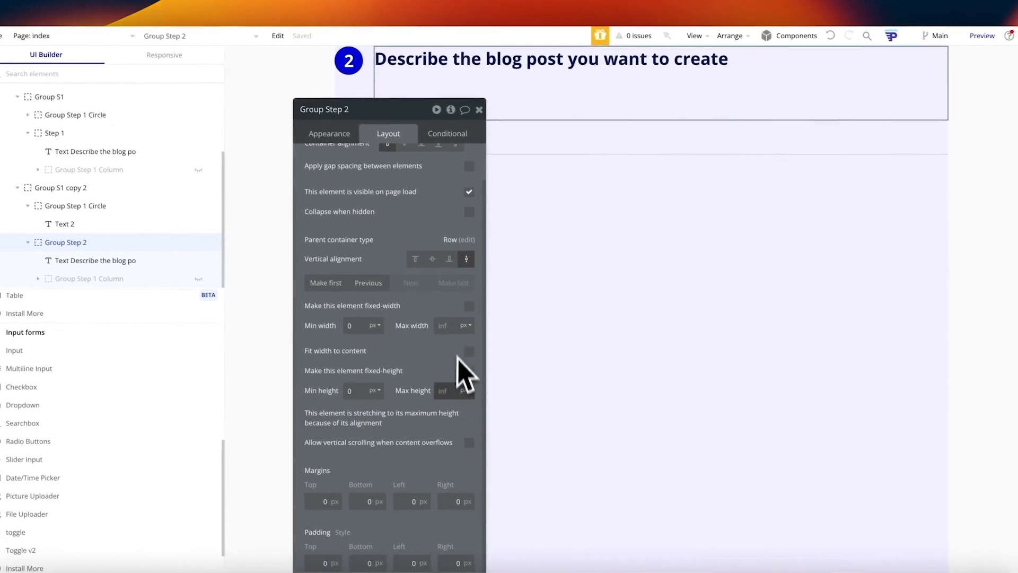
click(432, 259)
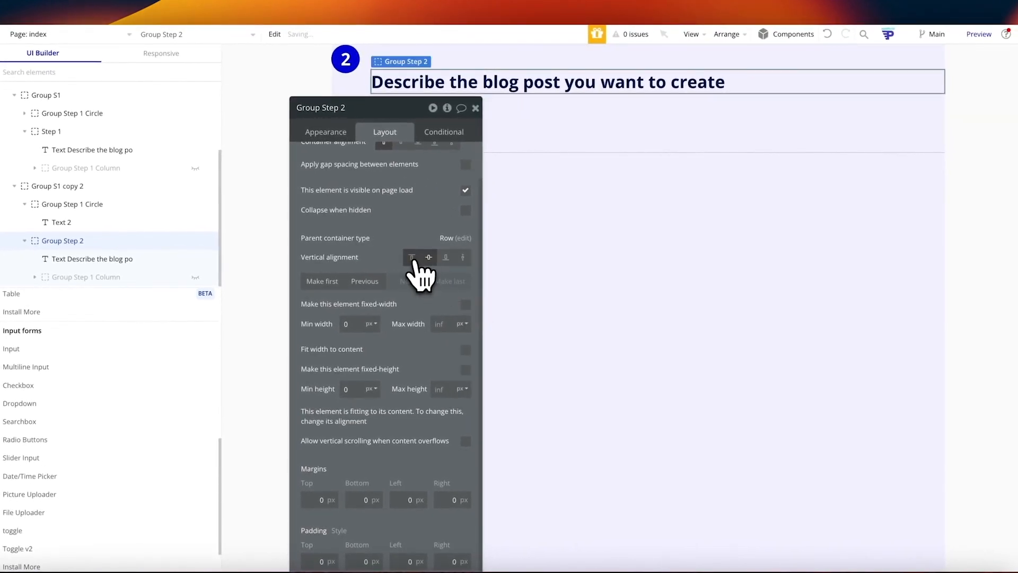
click(412, 258)
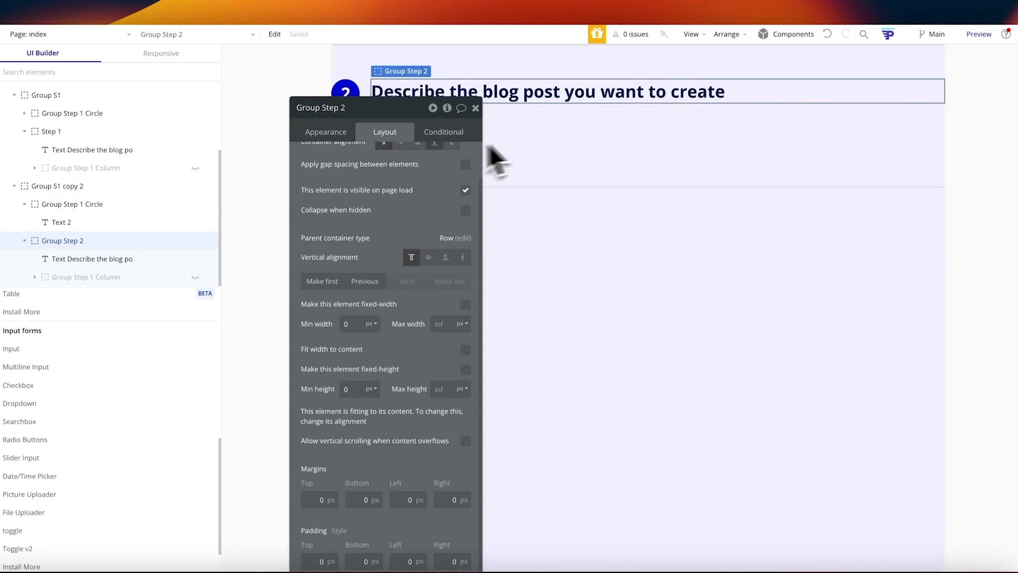
Step: Set the min height of Group S1 copy 2 and Group S1 to 0
click(496, 159)
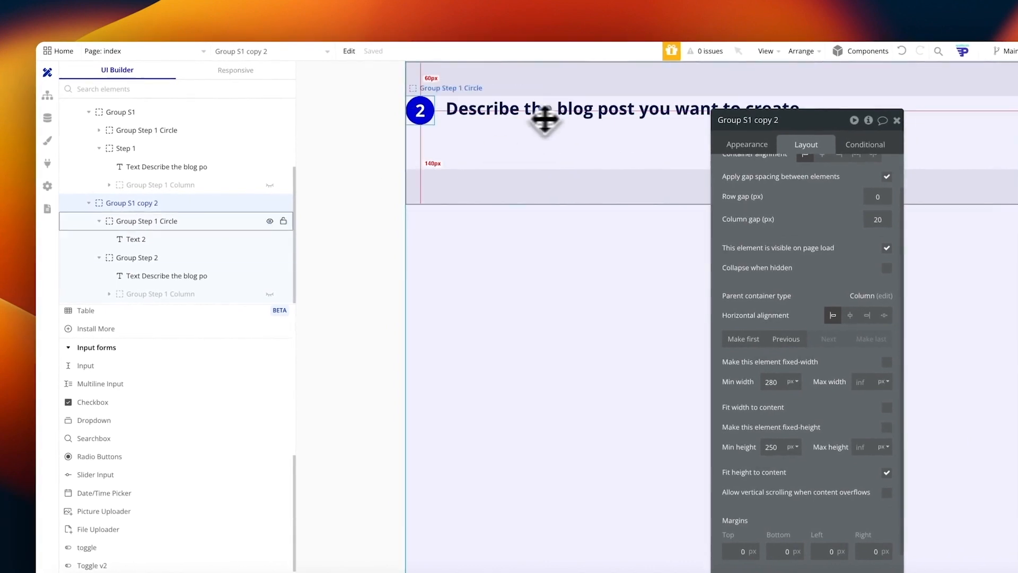
scroll(803, 285, up, 2)
scroll(804, 318, down, 3)
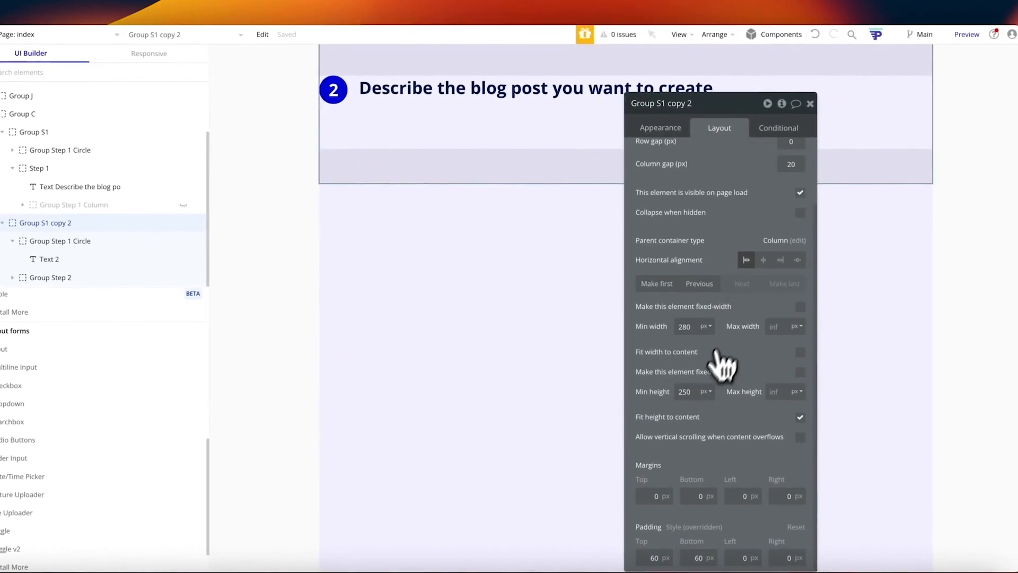
double_click(684, 393)
text(0)
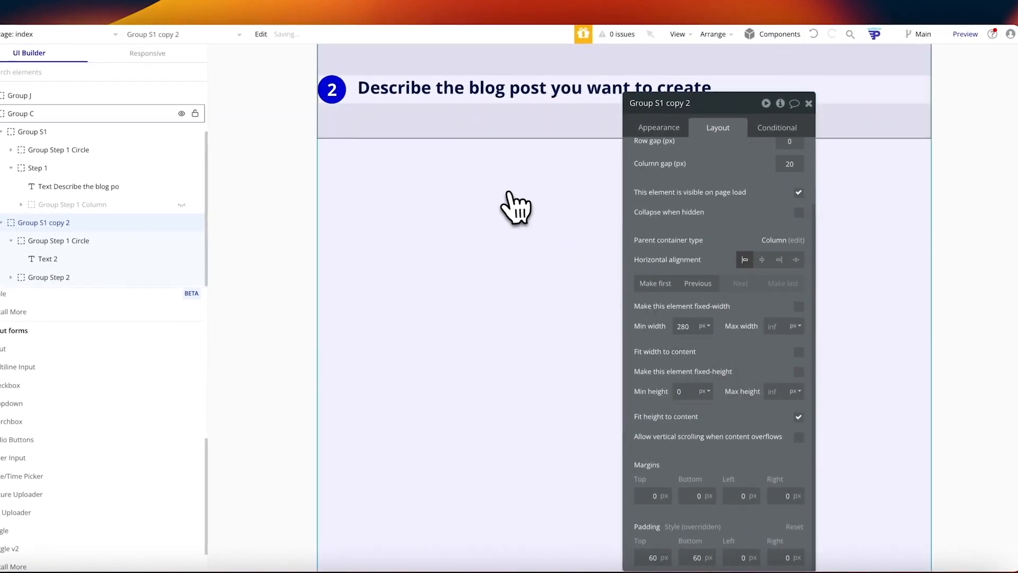
click(508, 192)
scroll(511, 204, up, 1)
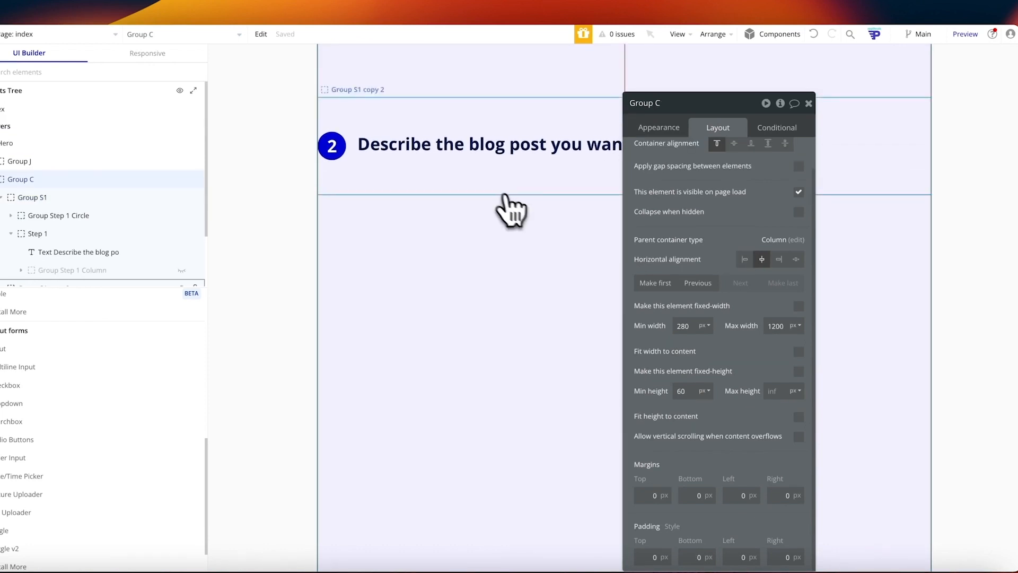
click(427, 105)
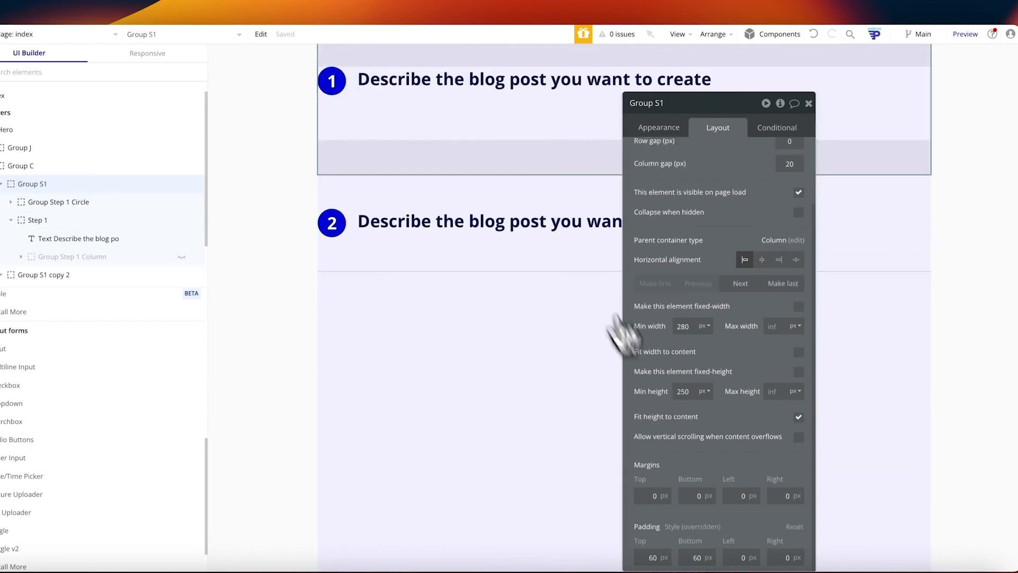
double_click(698, 389)
text(0)
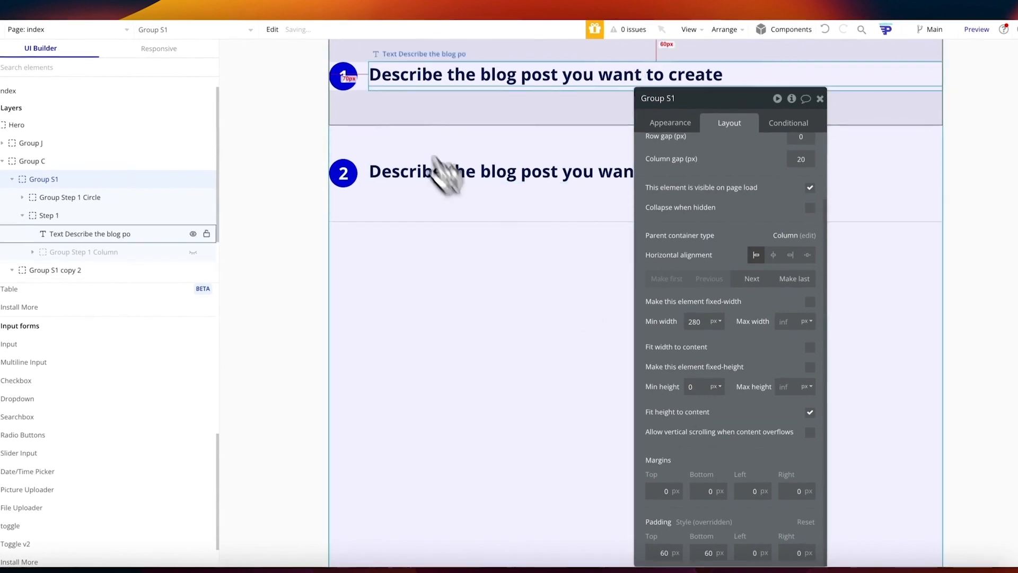
click(388, 86)
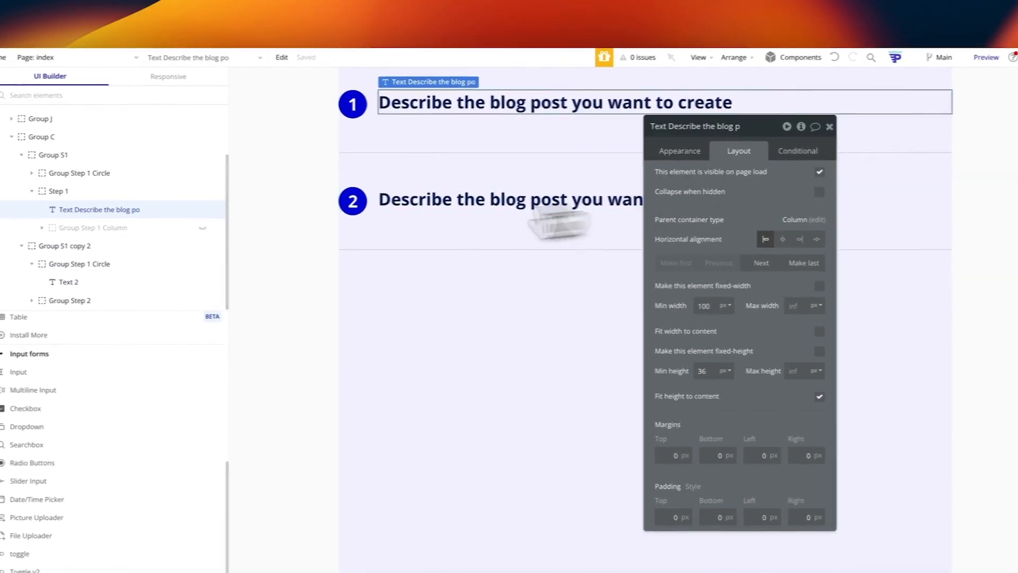
Step: Make Group Step 2 stretch vertically to full height and reload the preview
click(106, 192)
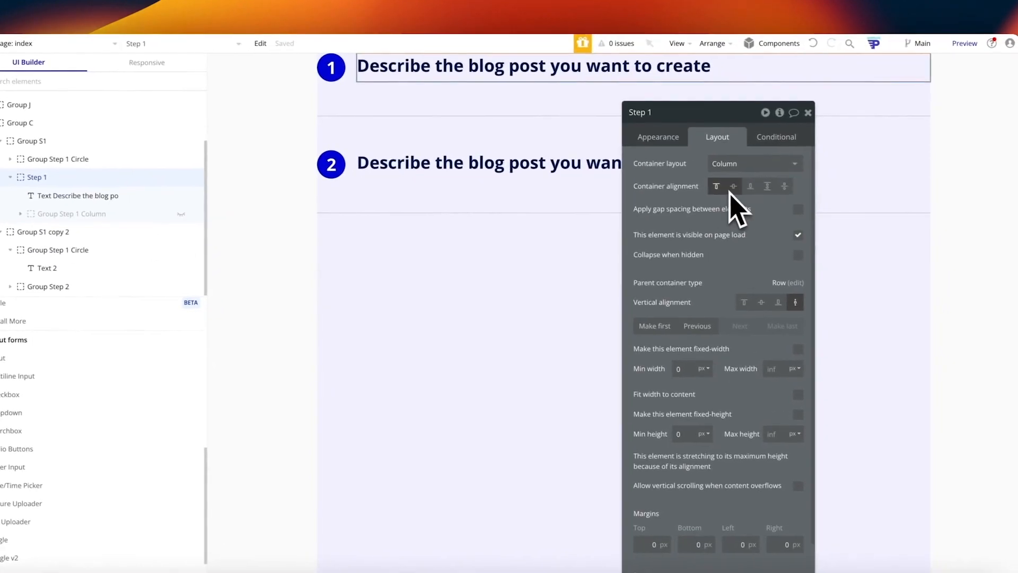
click(160, 221)
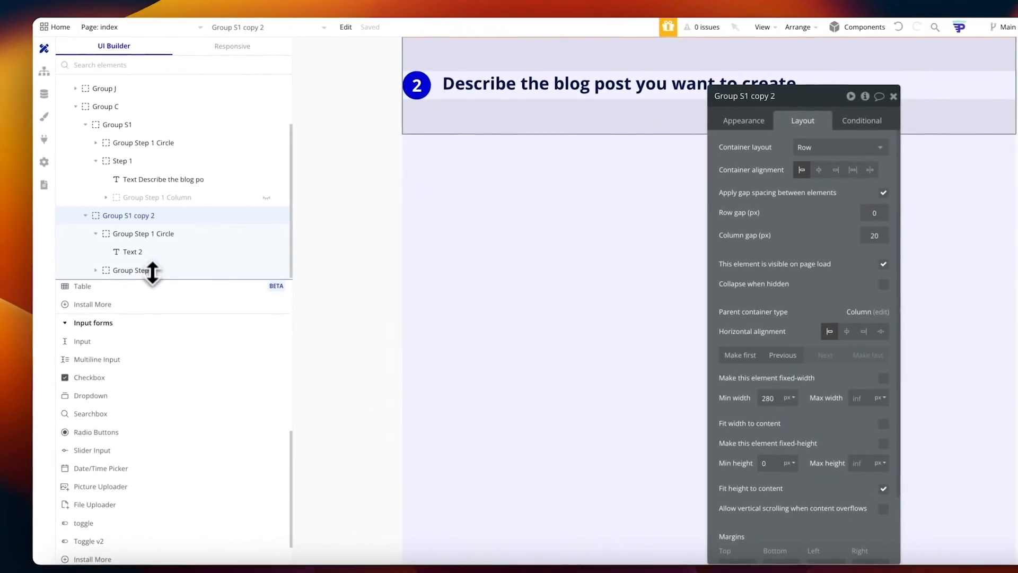
click(152, 270)
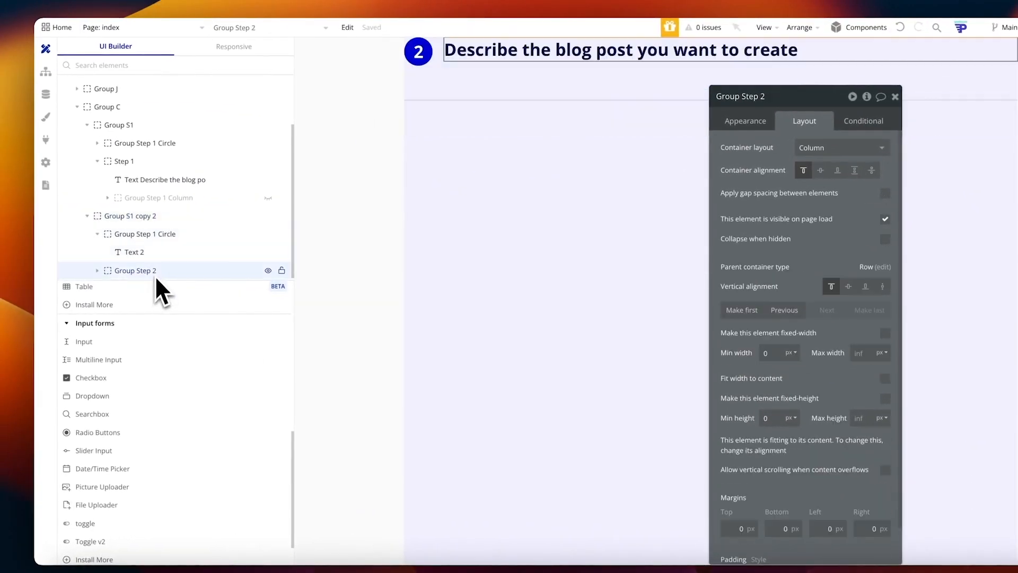
click(881, 286)
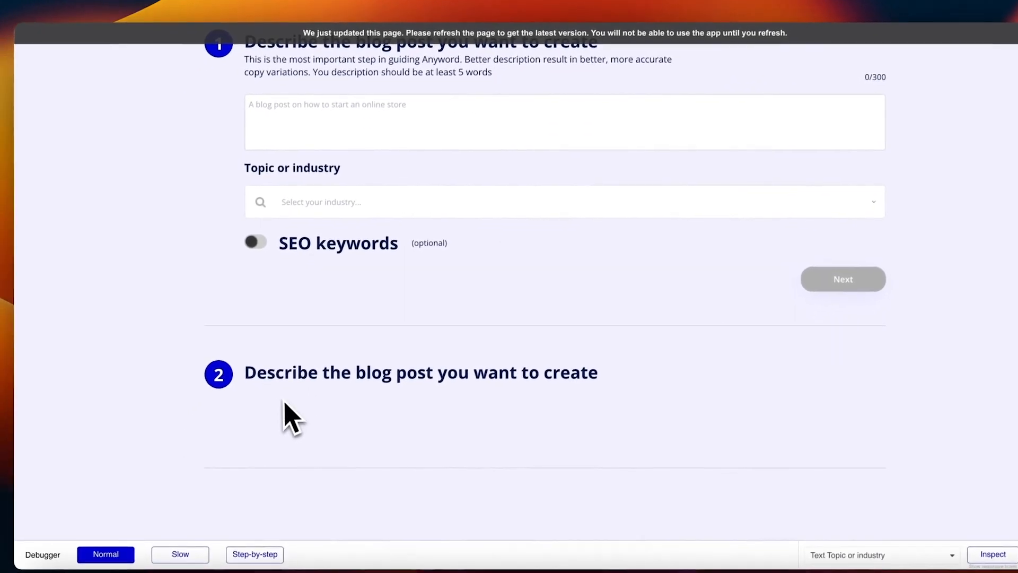
key(super+r)
scroll(339, 414, up, 2)
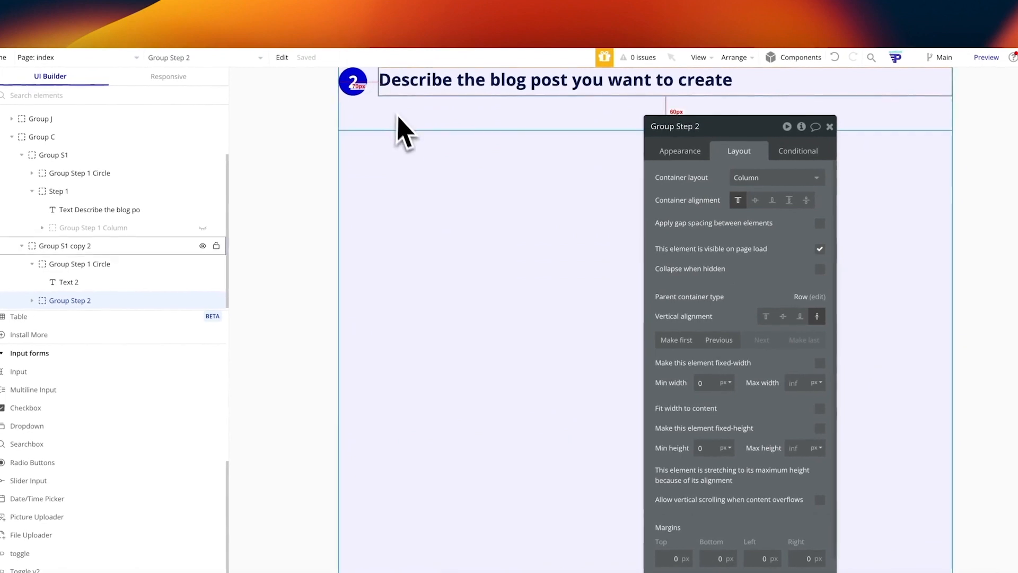
Step: Unhide step 2's form column and delete the copied description paragraph, counter and description box
click(438, 109)
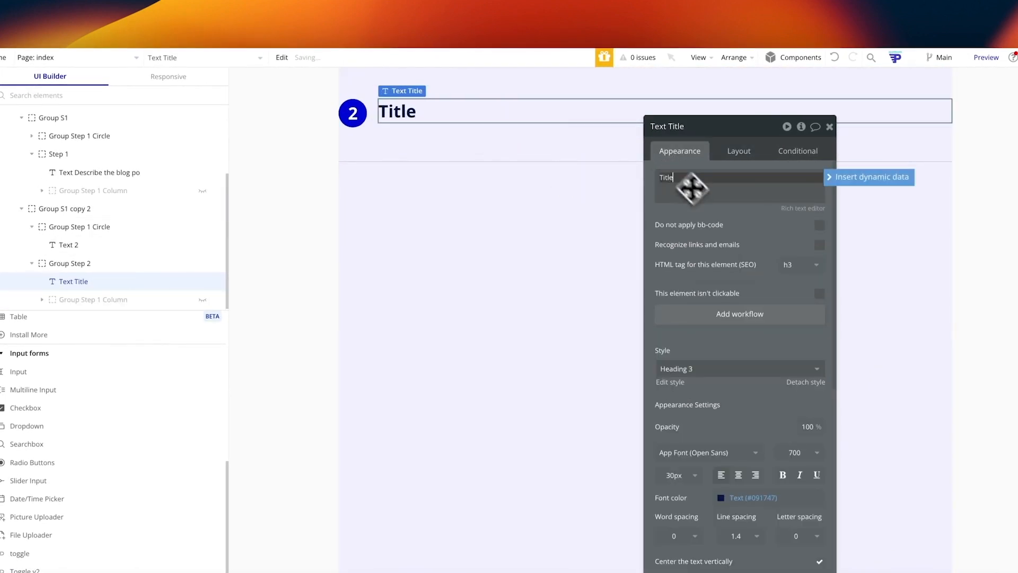
click(202, 300)
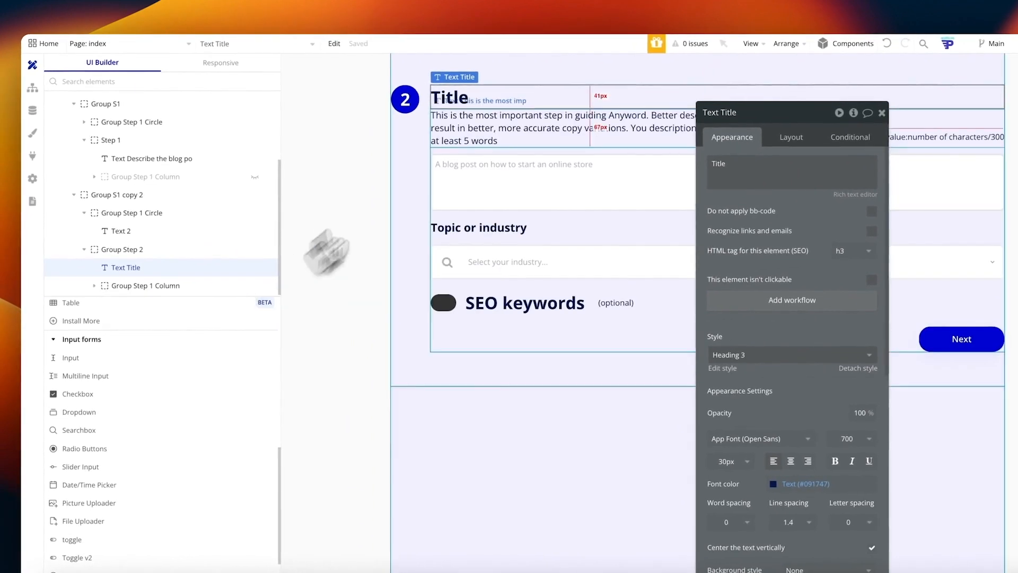
click(509, 130)
key(Delete)
click(504, 163)
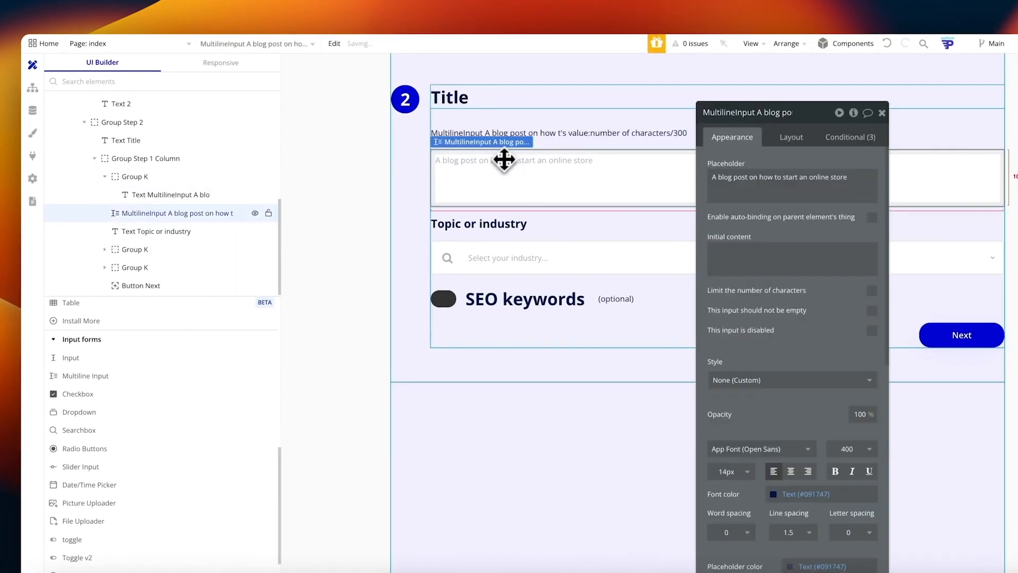
click(504, 138)
key(Delete)
click(511, 160)
key(Delete)
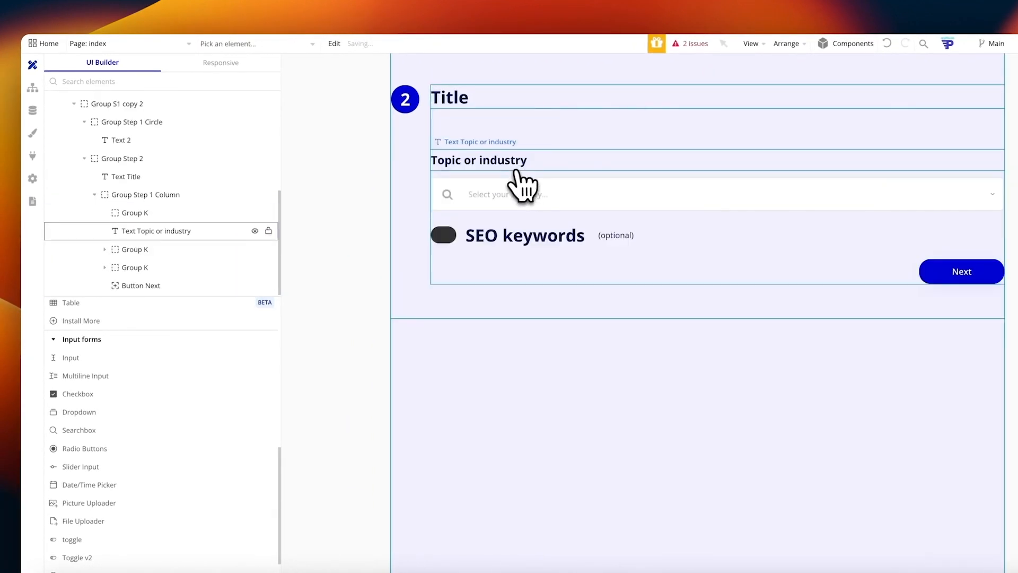
Step: Delete the Topic label, industry dropdown, SEO keywords row and leftover group, keeping Button Next
click(512, 165)
key(Delete)
click(487, 186)
key(Delete)
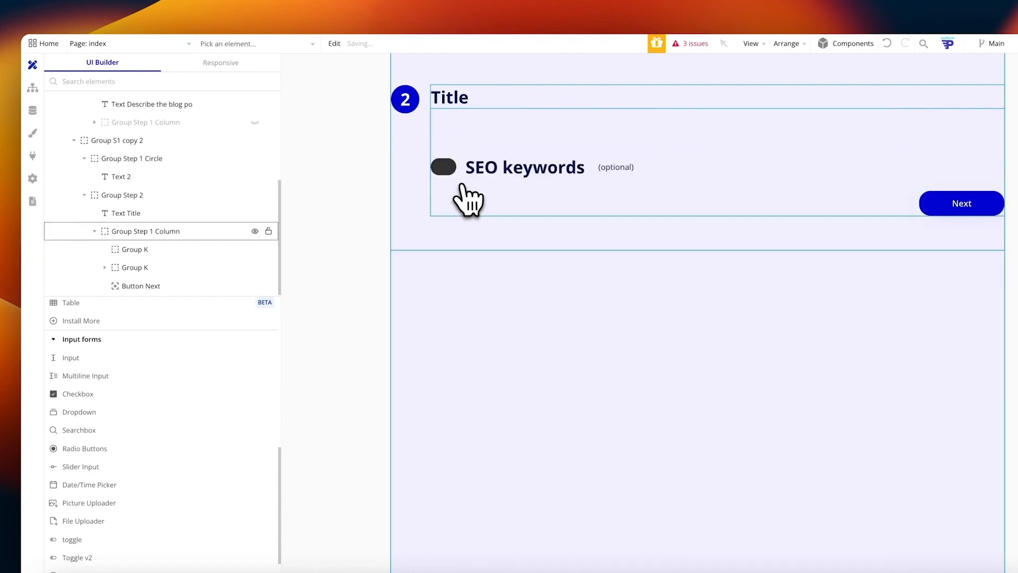
click(482, 182)
click(601, 181)
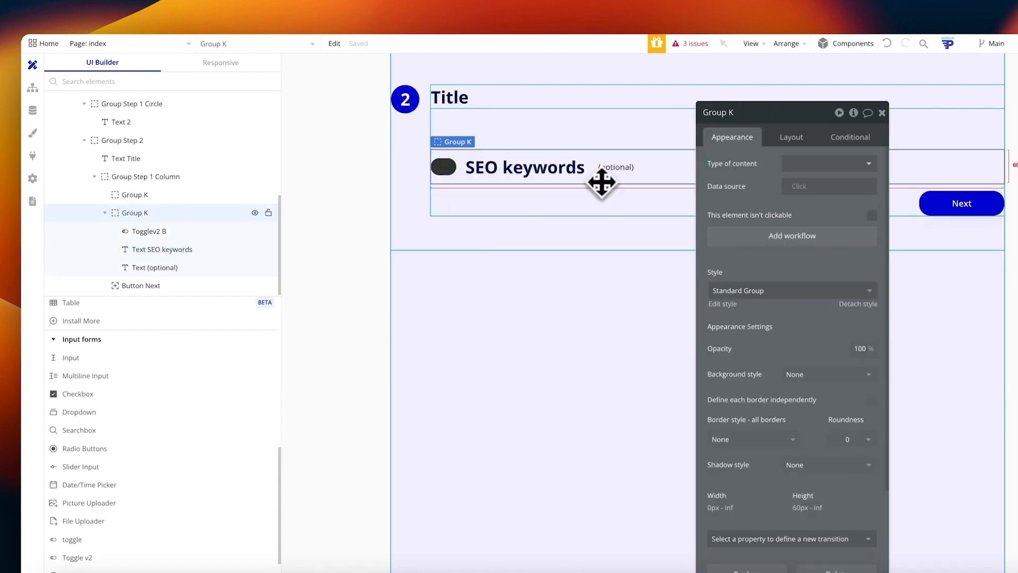
key(Delete)
click(502, 123)
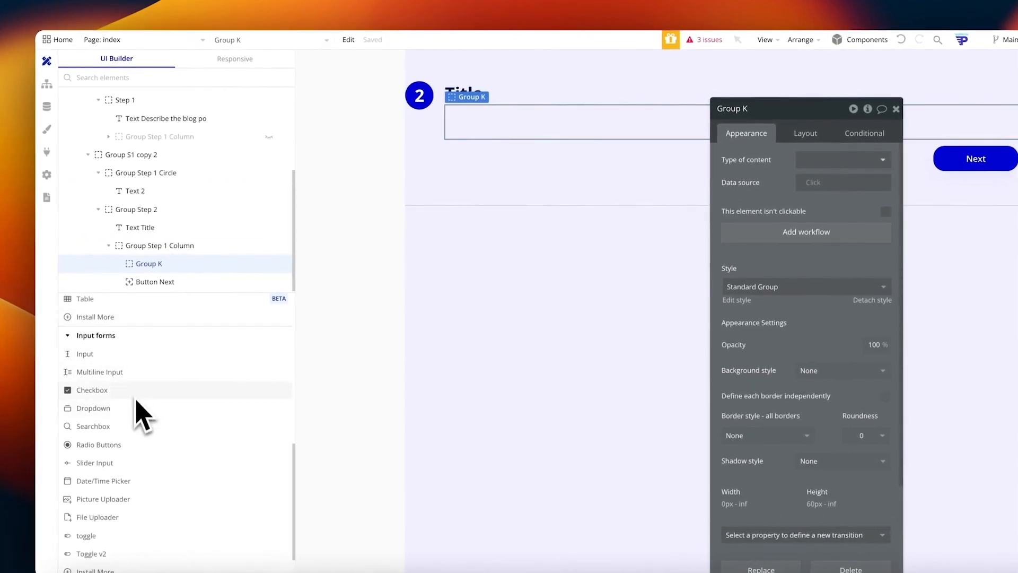
drag(111, 373, 534, 128)
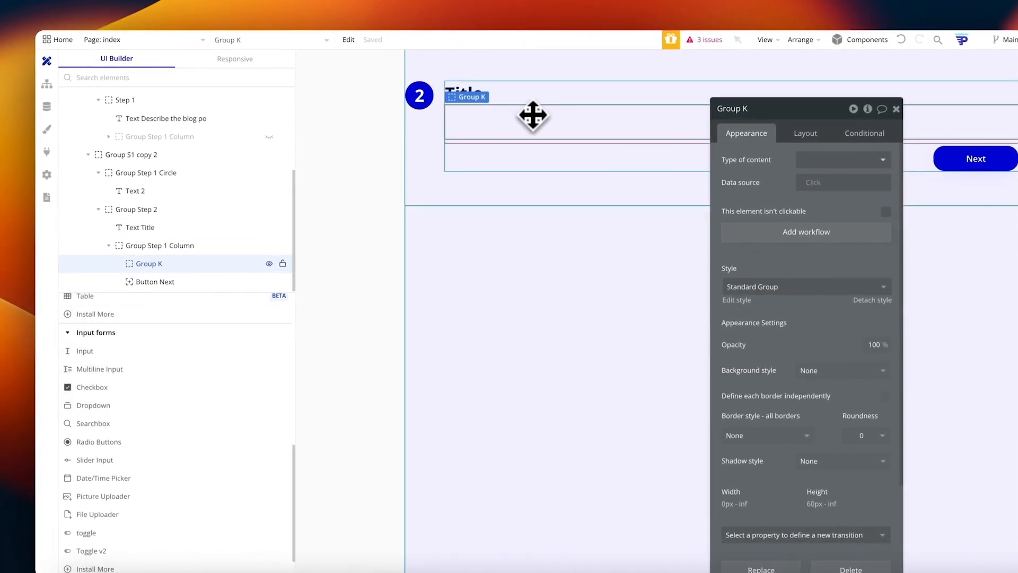
key(Delete)
click(202, 285)
scroll(142, 375, up, 1)
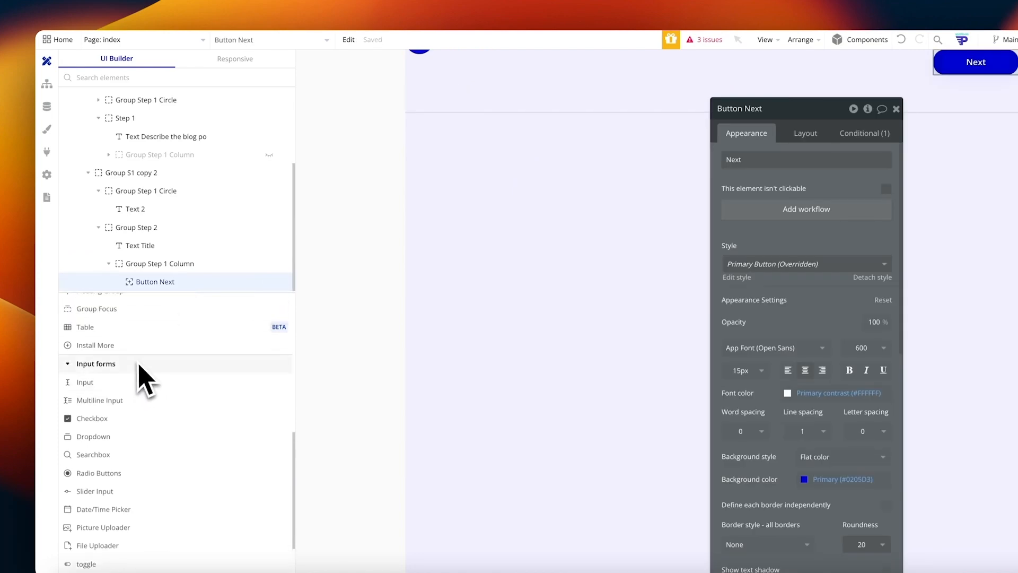
Step: Add a full-width text input to step 2 with a flat white background
drag(114, 382, 480, 79)
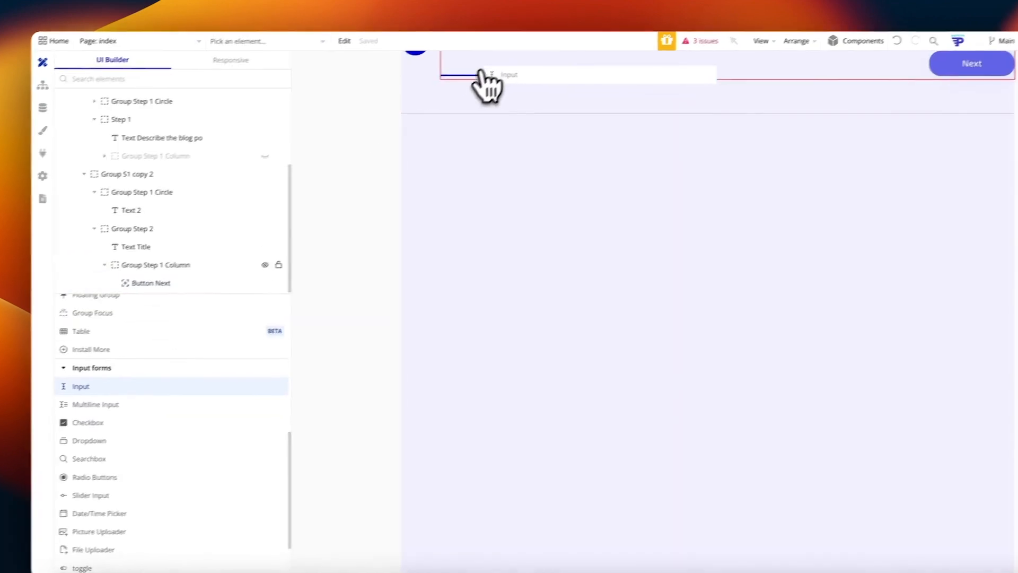
scroll(477, 137, up, 3)
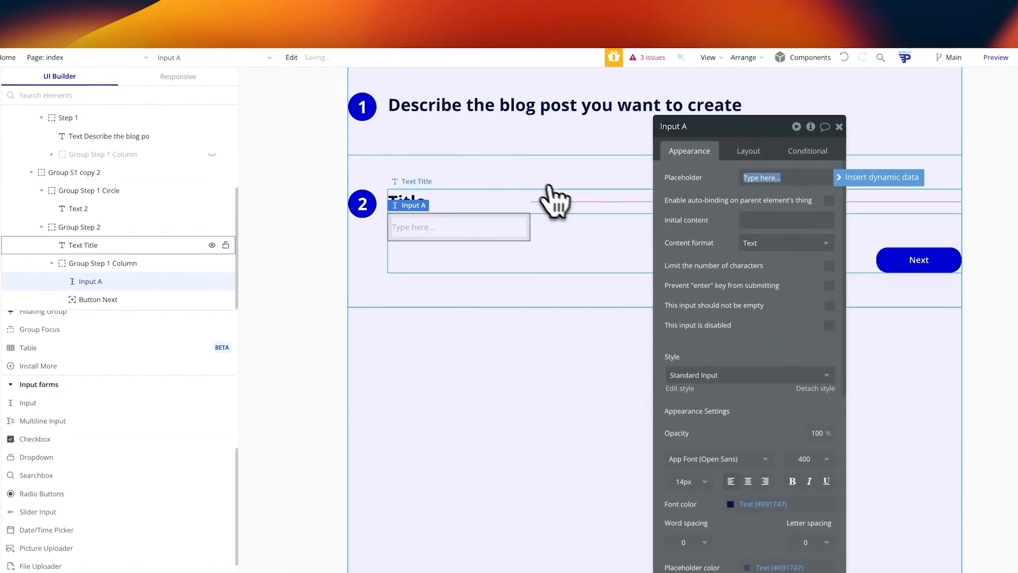
scroll(544, 255, up, 1)
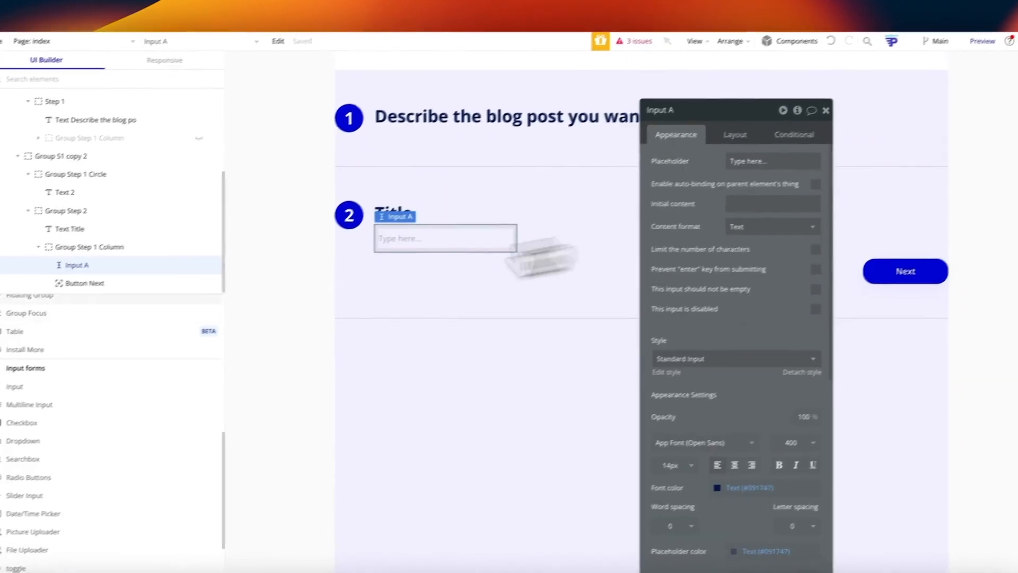
scroll(711, 305, down, 6)
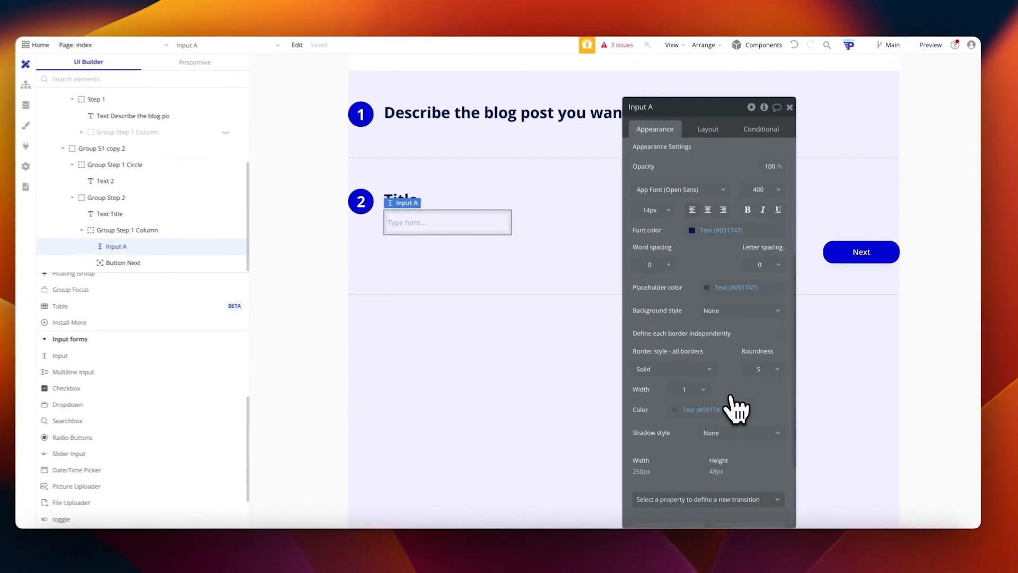
scroll(711, 352, up, 3)
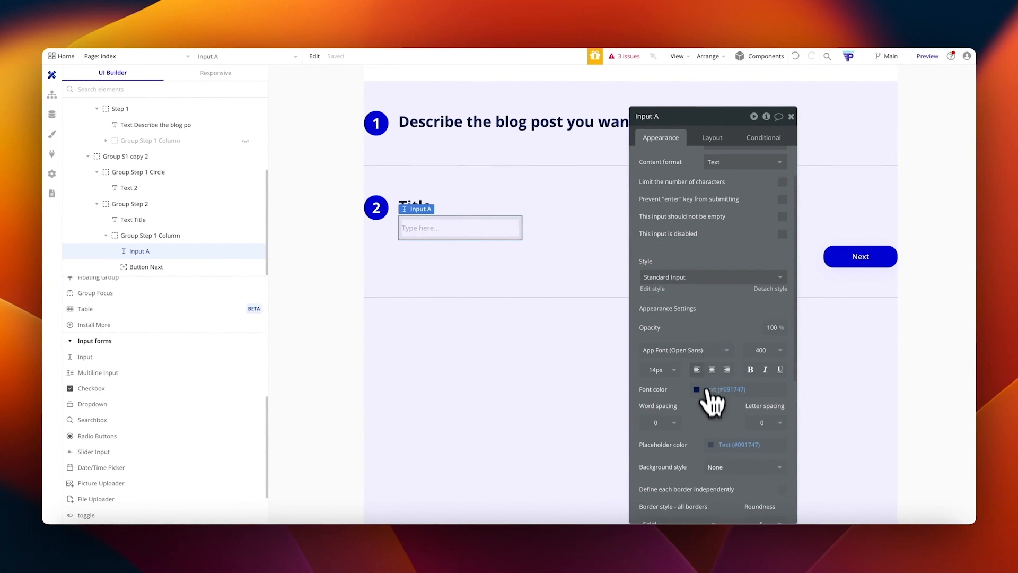
scroll(708, 392, down, 3)
click(731, 358)
click(727, 398)
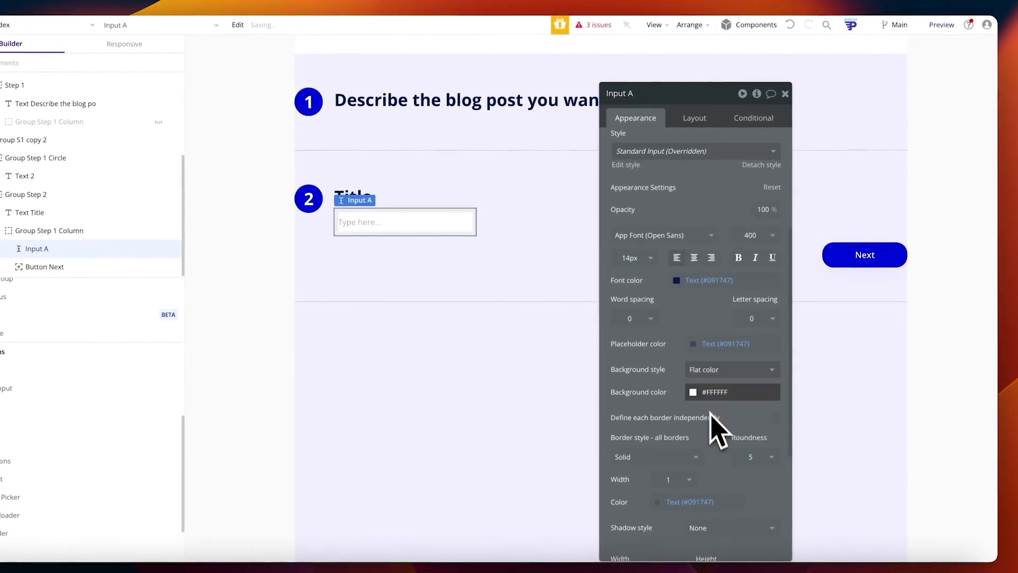
click(707, 118)
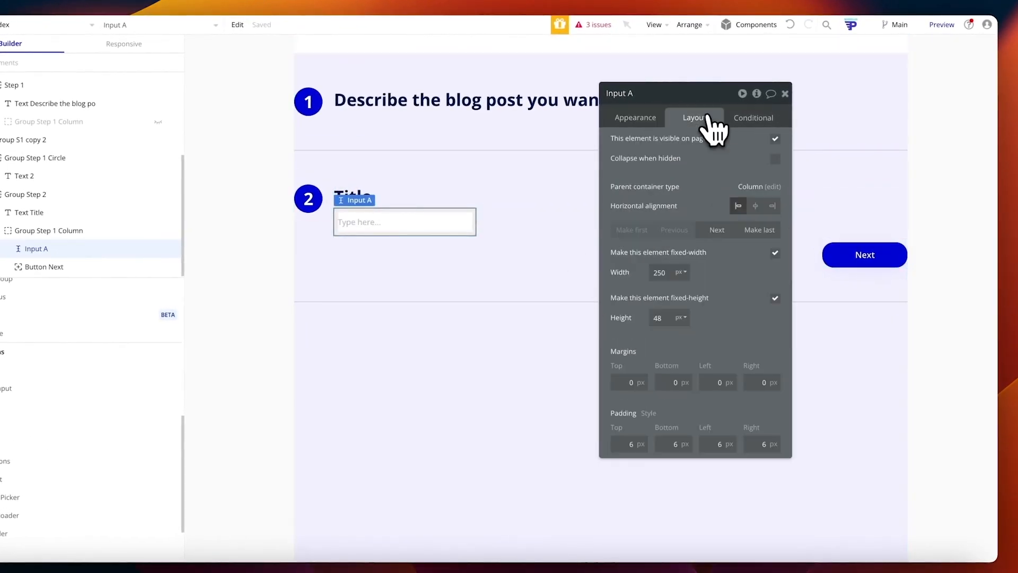
click(774, 253)
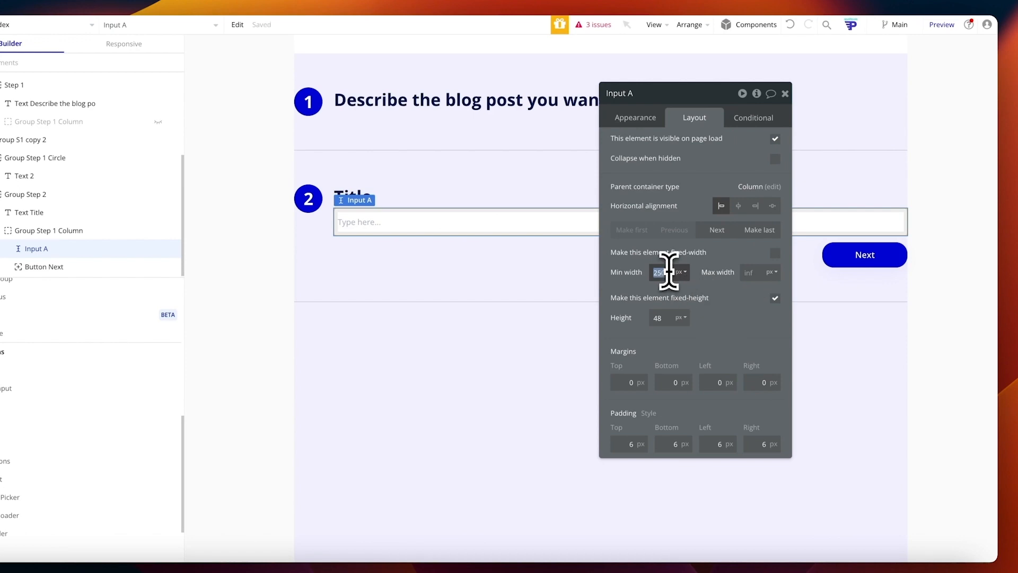
Step: Give the input a #C6C6C6 border colour and unhide the step 1 form
click(652, 119)
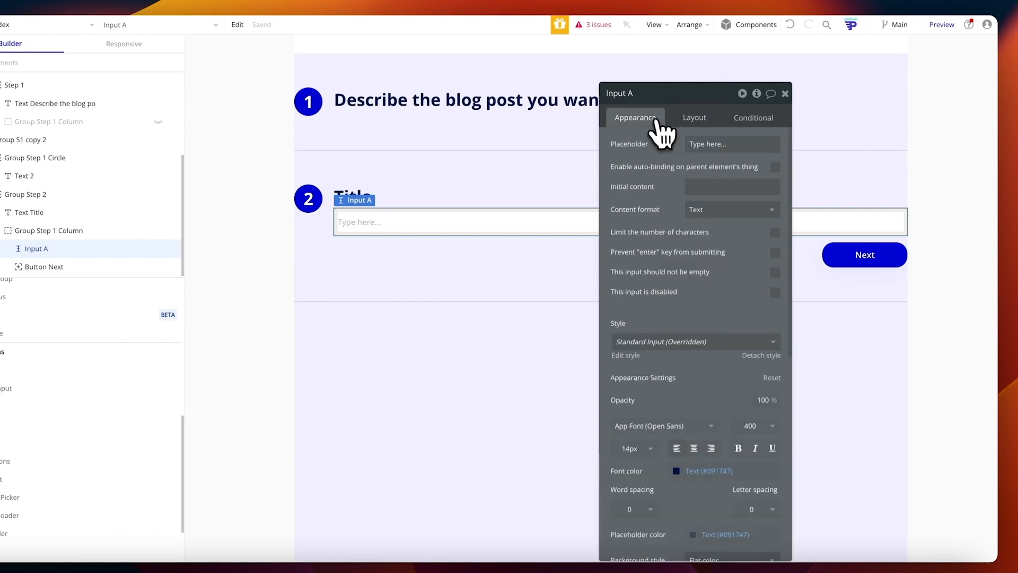
scroll(727, 297, down, 3)
scroll(720, 403, down, 5)
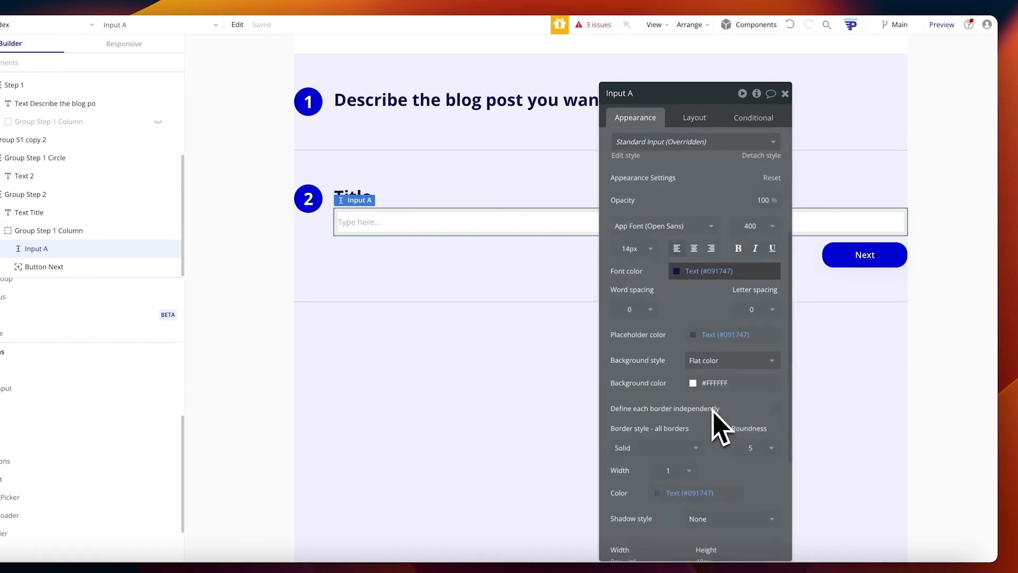
click(672, 372)
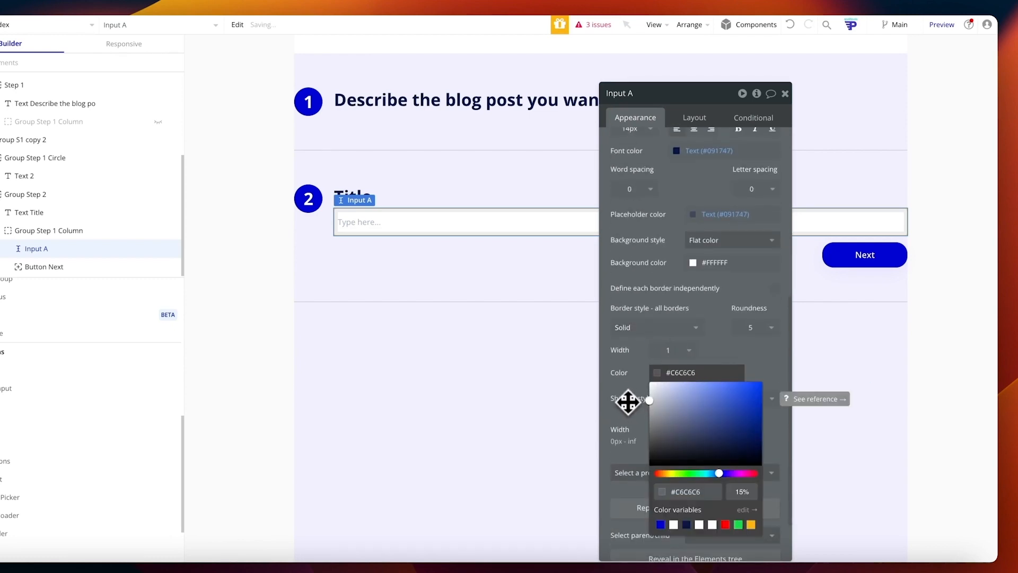
click(766, 321)
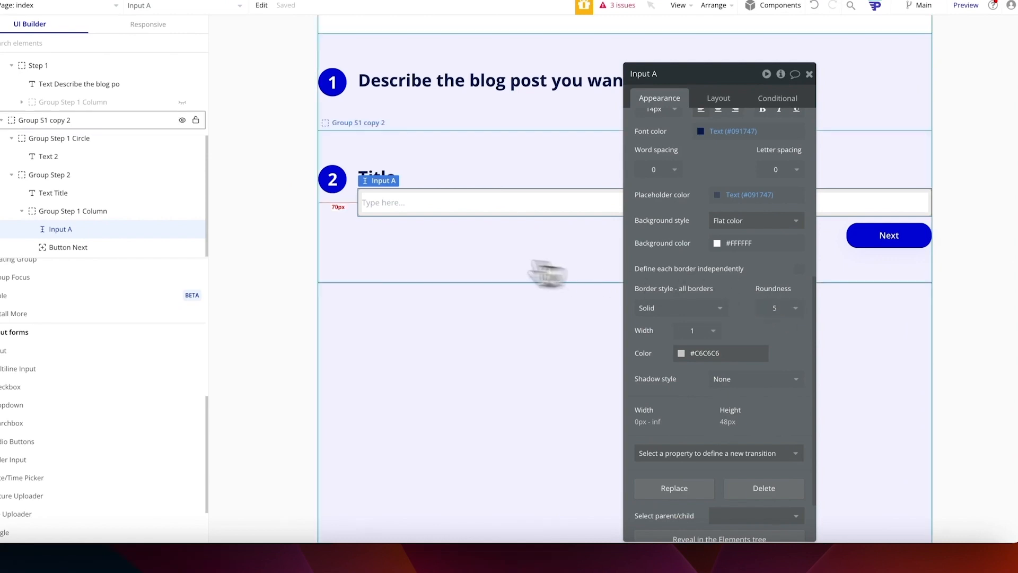
click(404, 272)
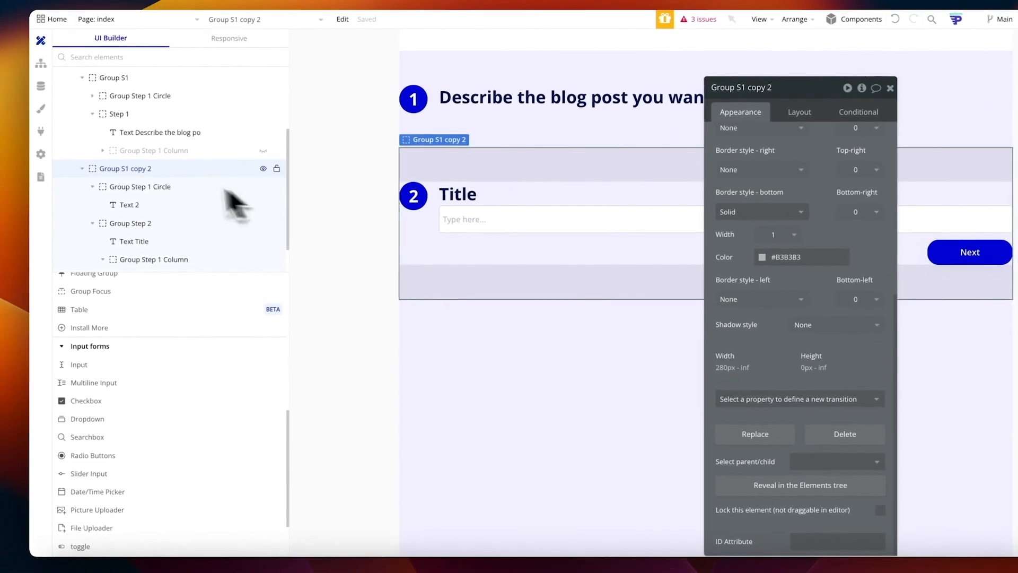
scroll(133, 172, up, 1)
click(265, 181)
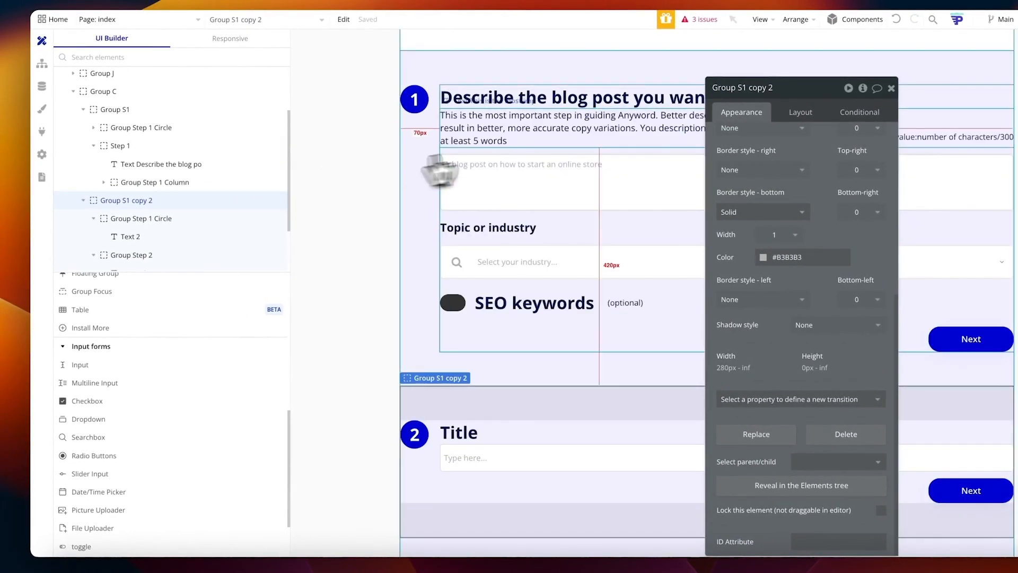
Step: Select the step 1 description, then step 2's form column and the Input Blog Title field
click(506, 142)
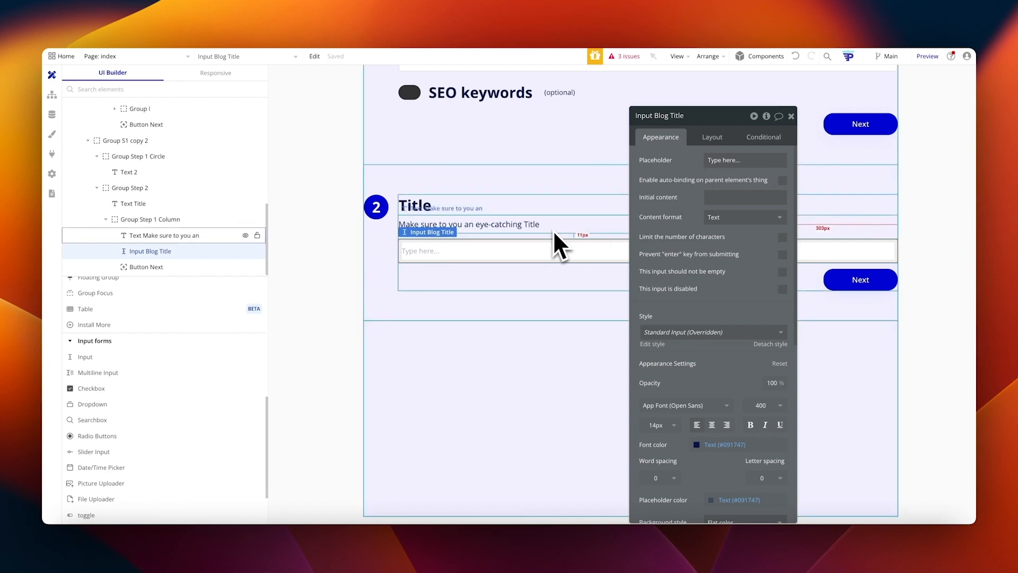
click(504, 270)
click(460, 247)
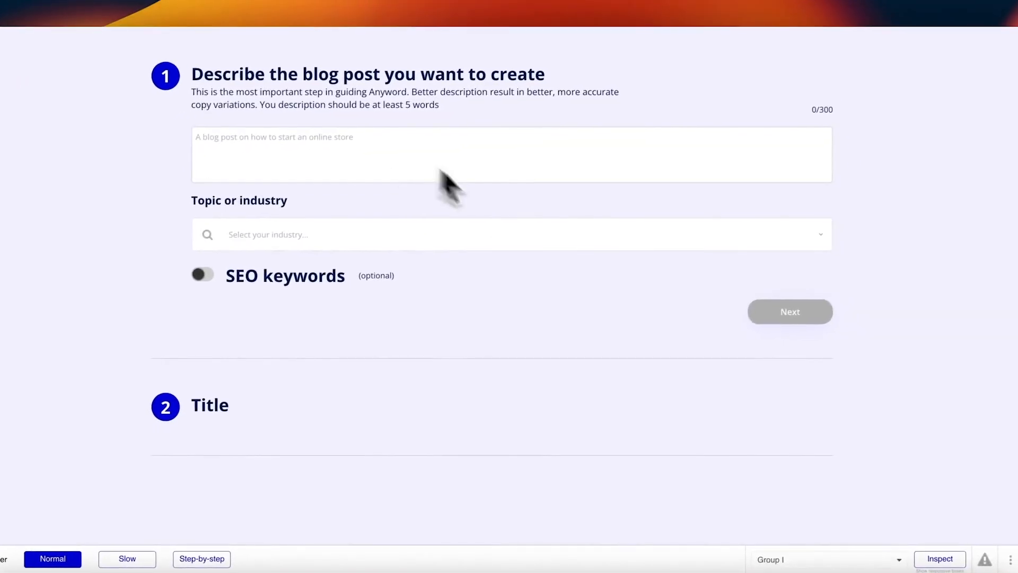
Step: In the preview, choose Technology, advance to Title, and enter 'This is a great' as the title
click(375, 177)
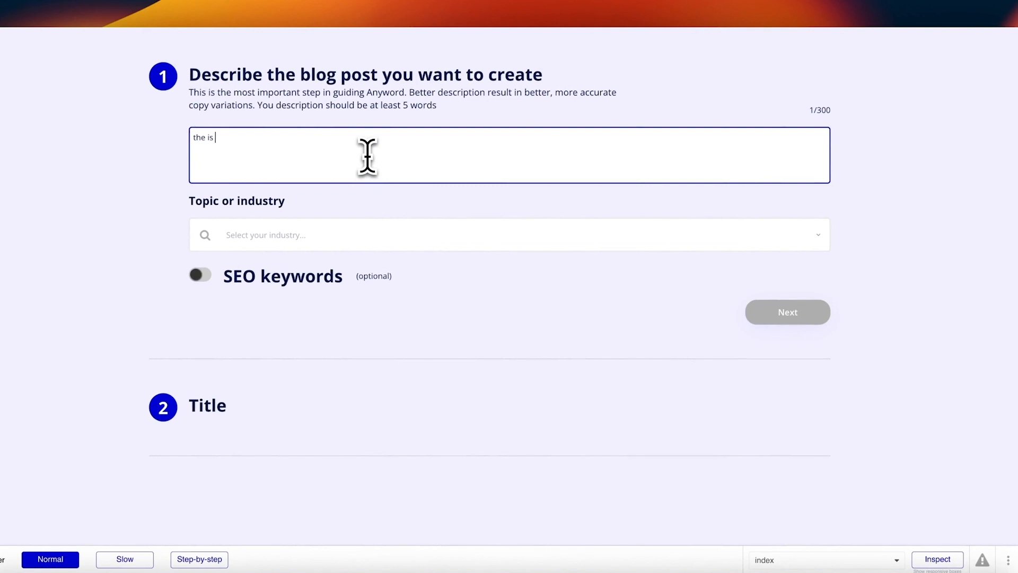
click(389, 235)
click(355, 250)
click(788, 312)
click(443, 216)
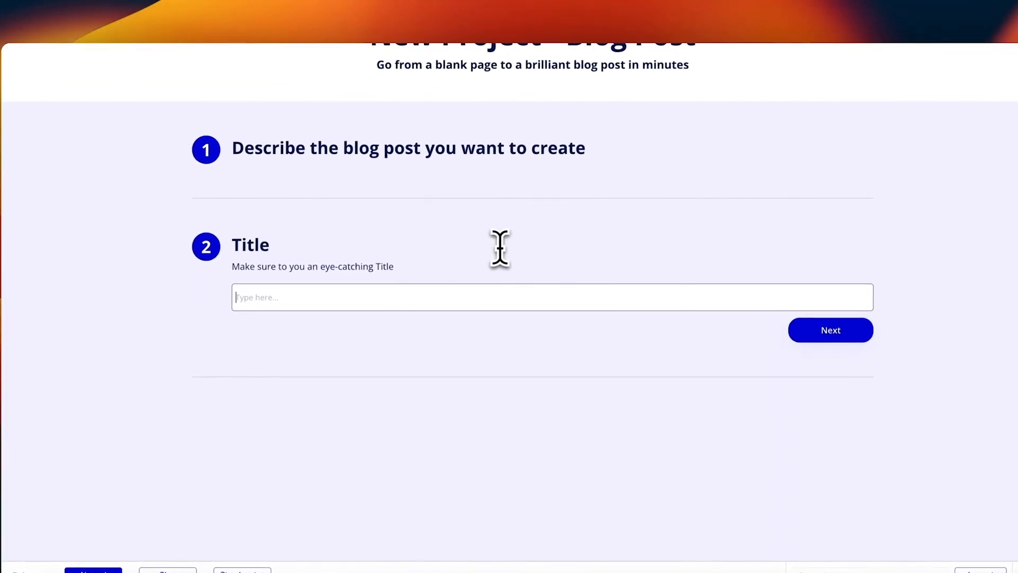
text(This is a great blog)
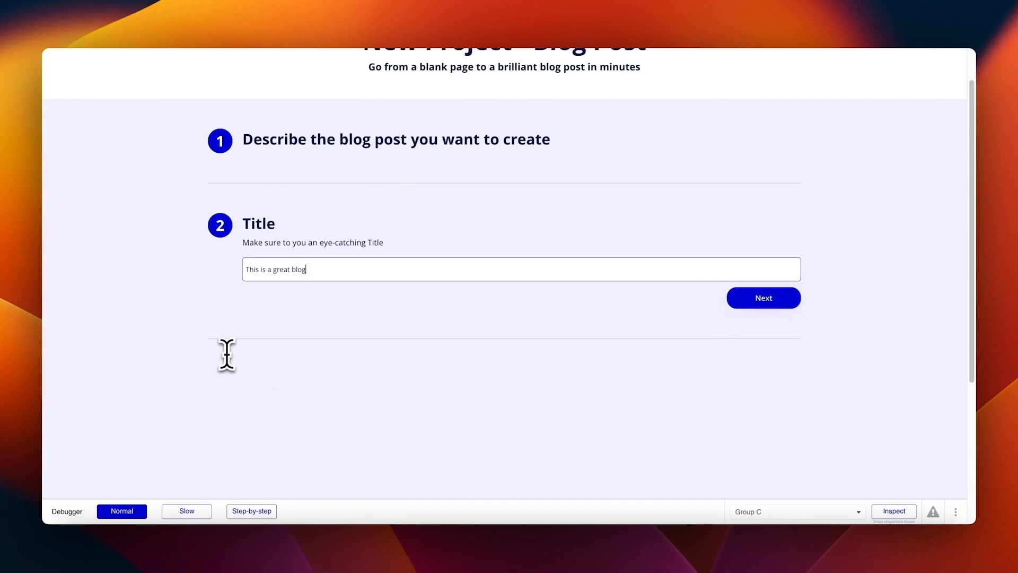
scroll(227, 353, down, 3)
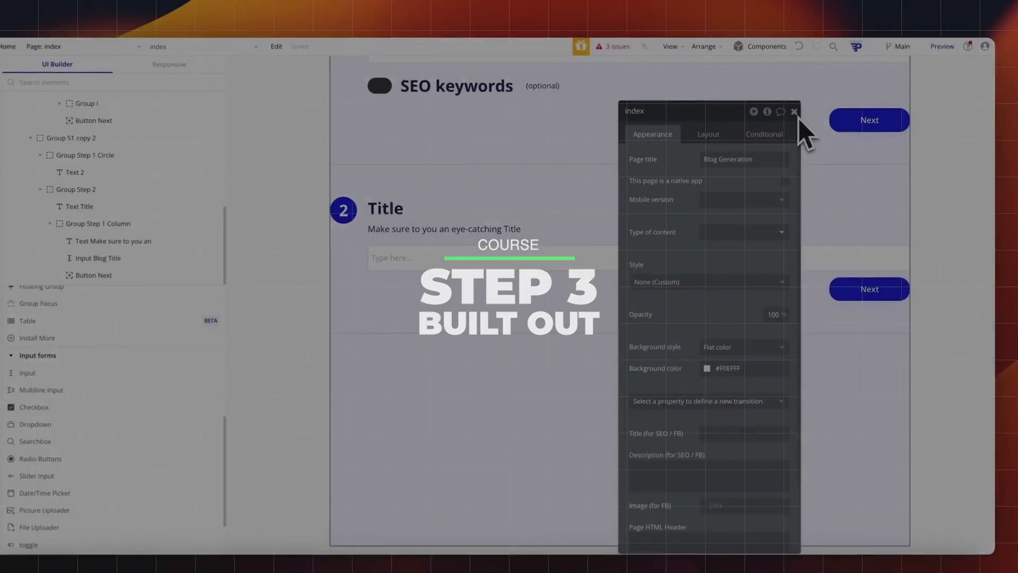
click(798, 119)
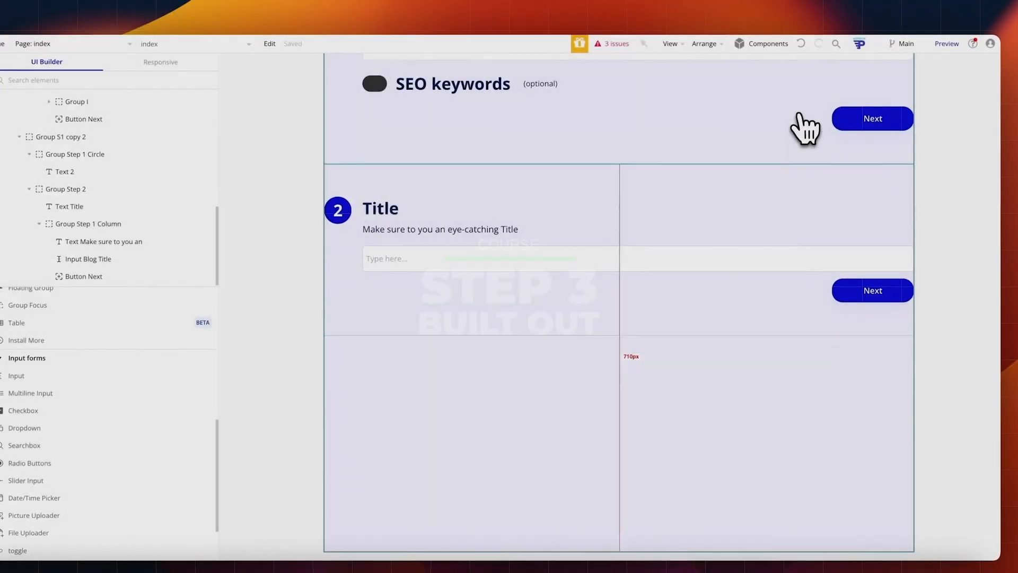
Step: From the issues list, set the Next button's condition to Input Blog Title's value is empty
click(672, 42)
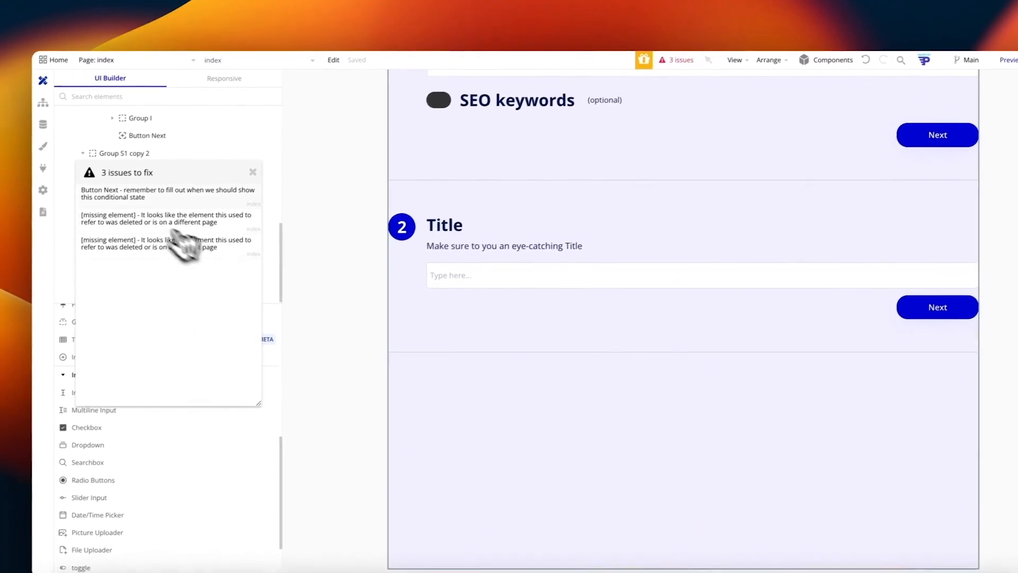
click(137, 183)
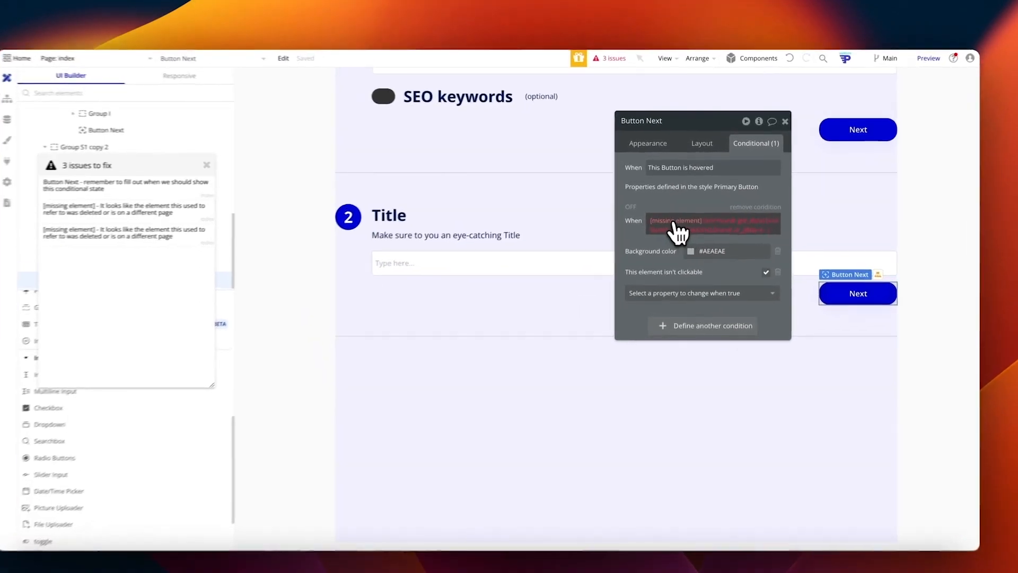
click(676, 215)
text(input)
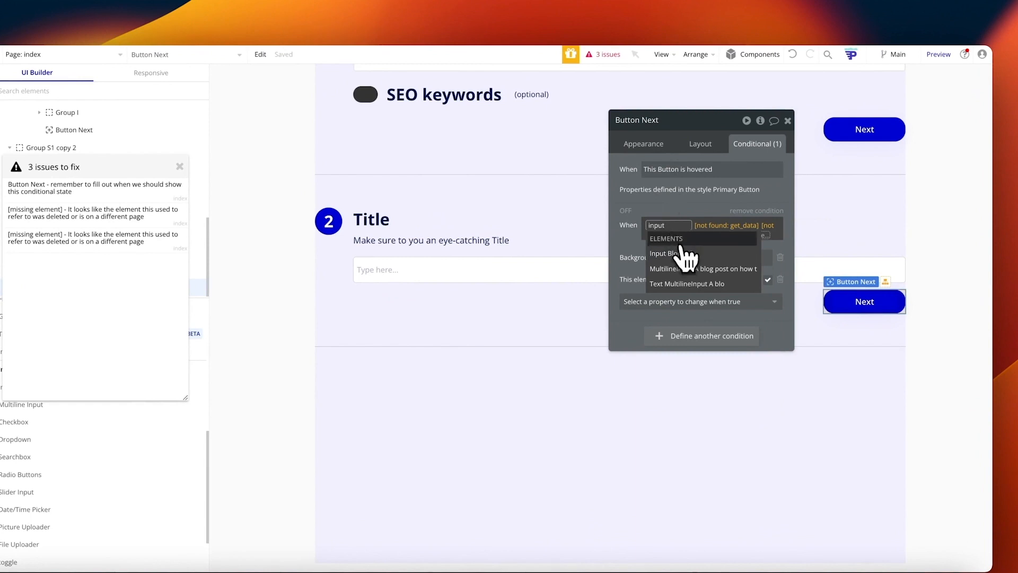
click(685, 254)
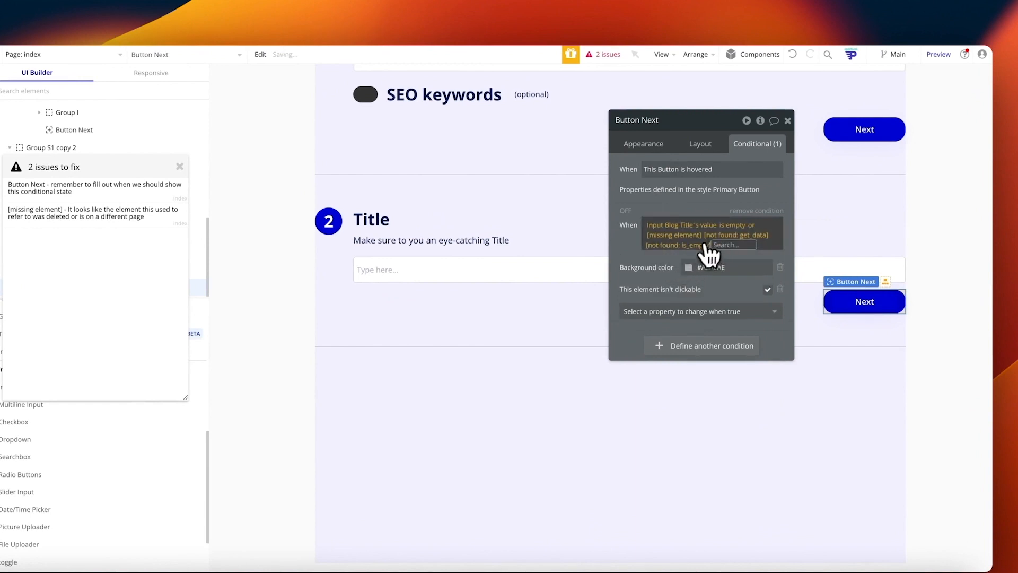
key(BackSpace)
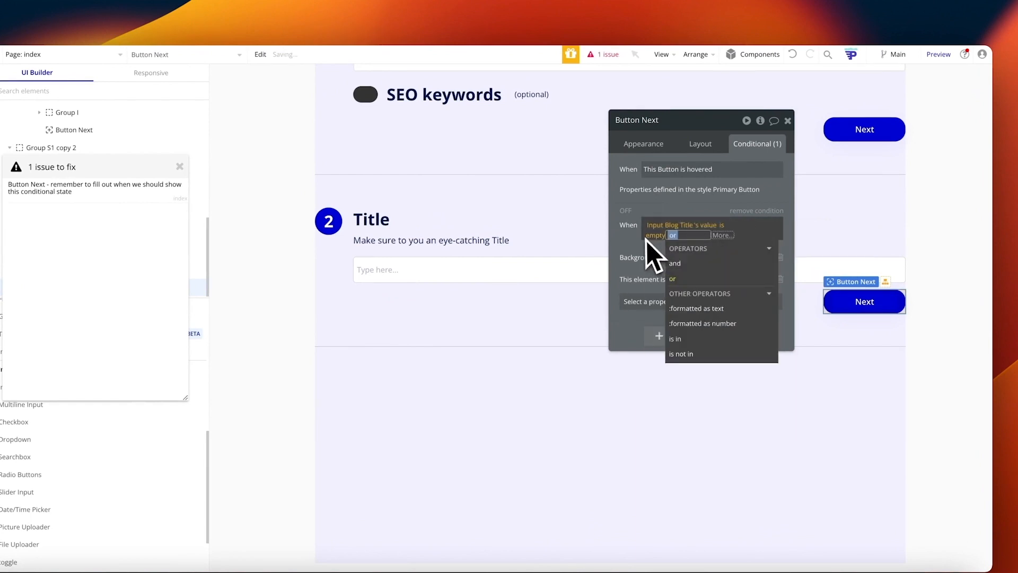
click(641, 235)
click(757, 225)
click(639, 238)
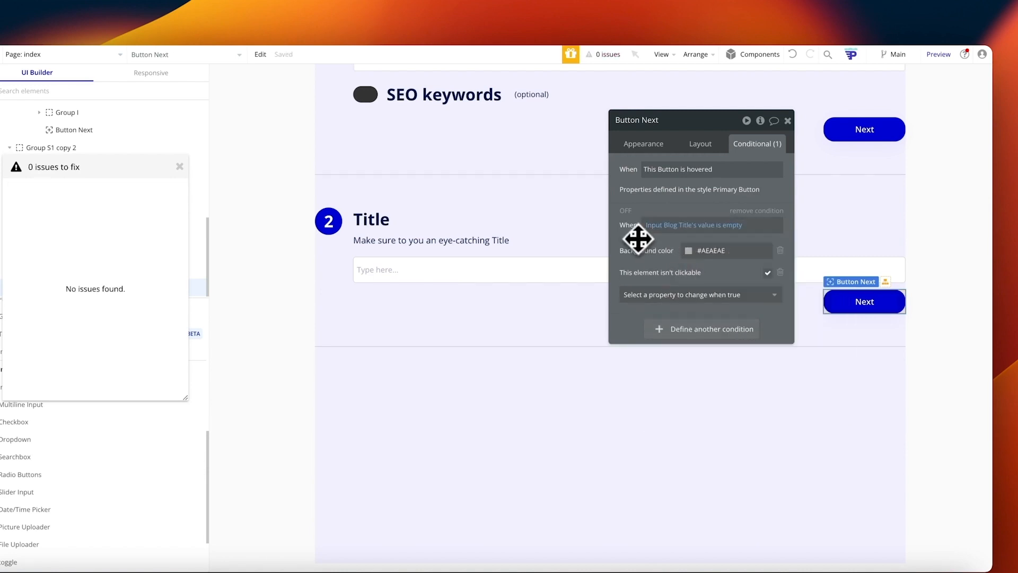
click(788, 121)
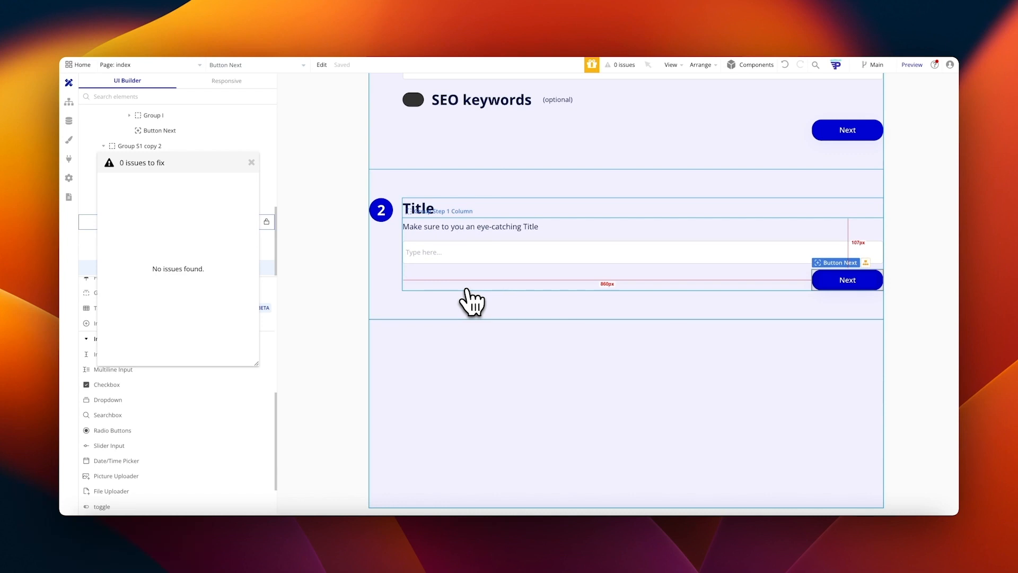
click(431, 306)
Step: Duplicate the Title step and change its number to 3 and heading to 'Blog'
key(ctrl+d)
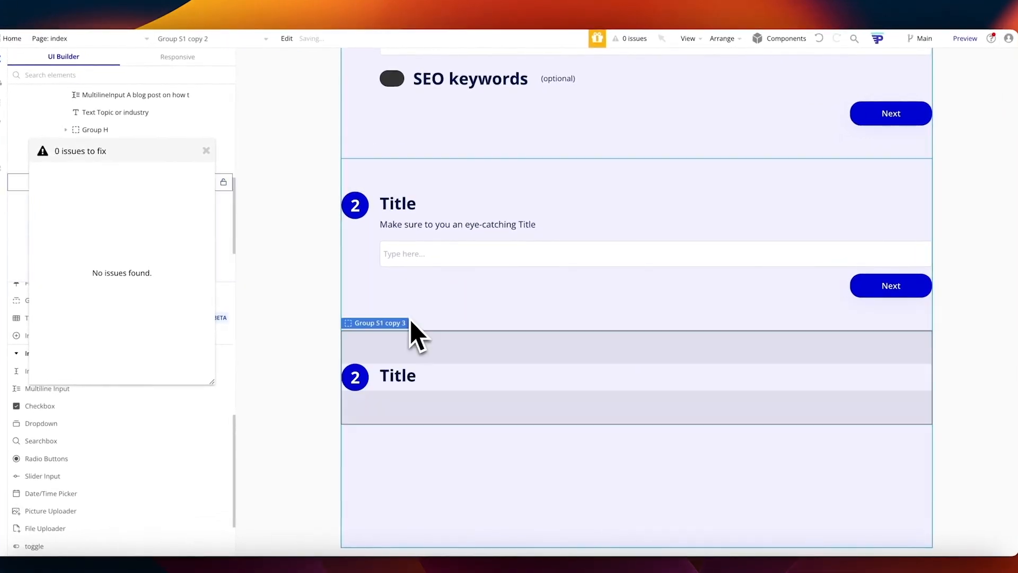
double_click(353, 376)
click(694, 155)
text(3)
click(404, 376)
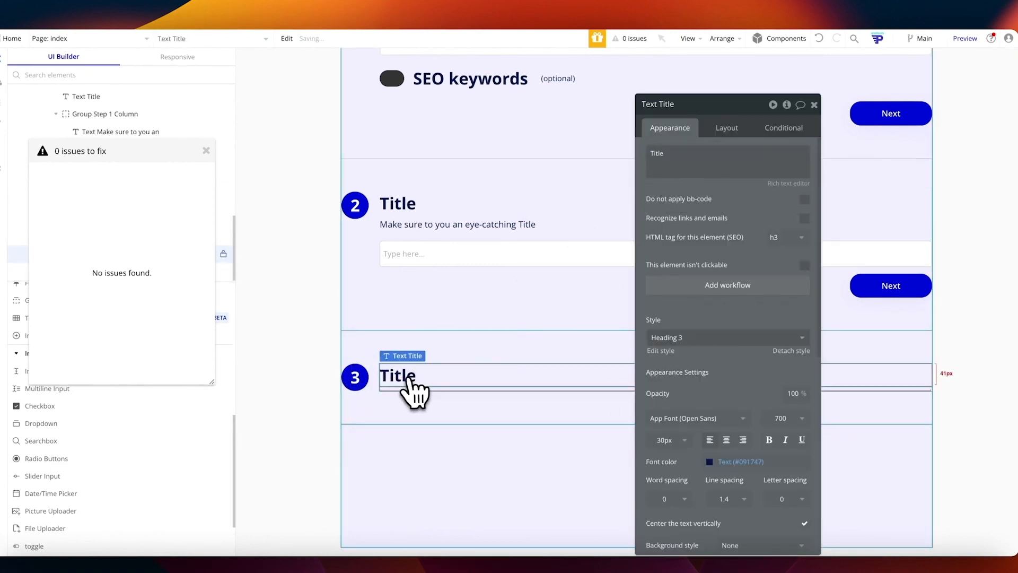
click(669, 155)
text(Blog)
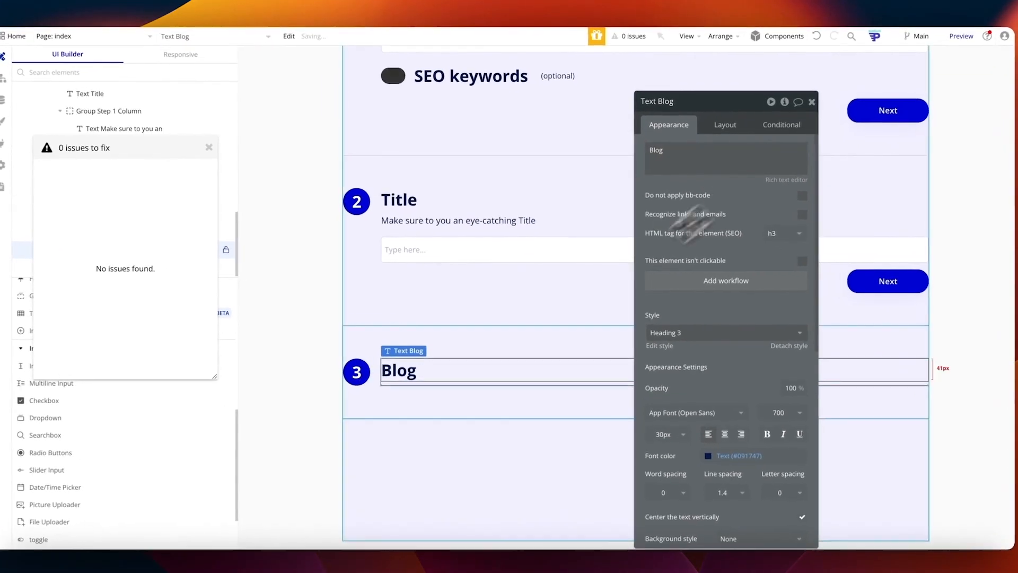
Step: Unhide step 3's column and delete its duplicated title input
click(266, 141)
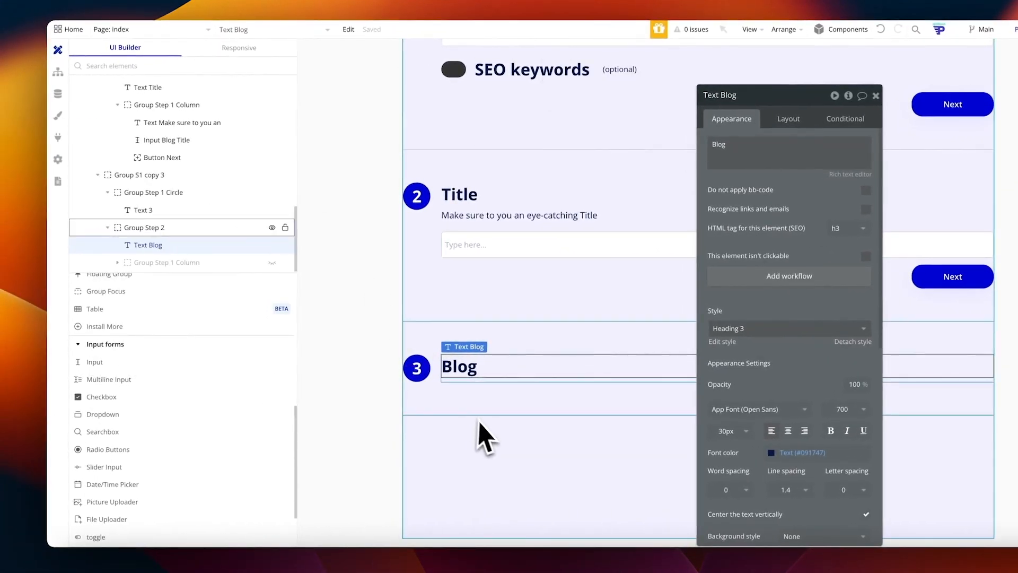
click(272, 262)
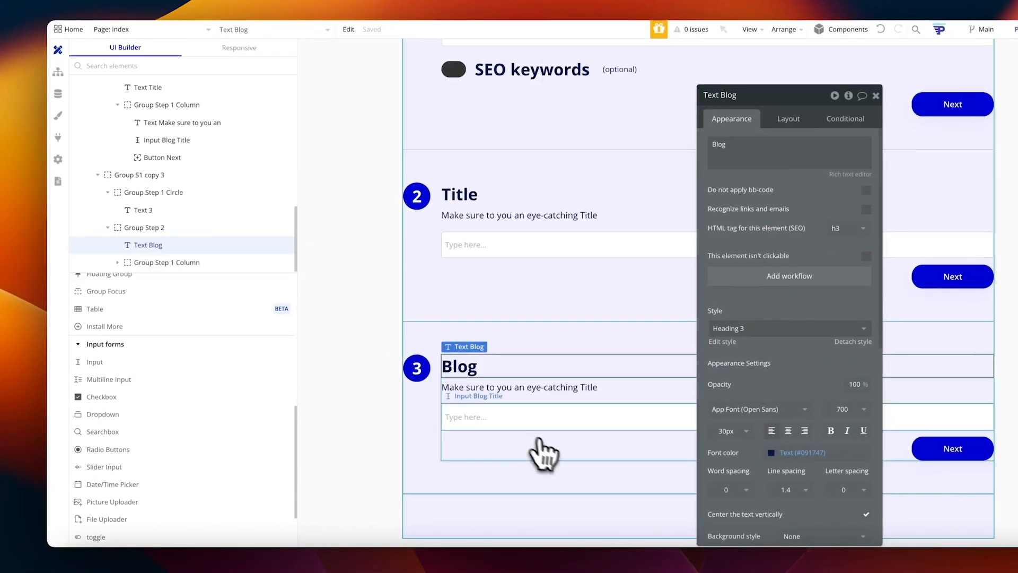
click(519, 411)
key(Delete)
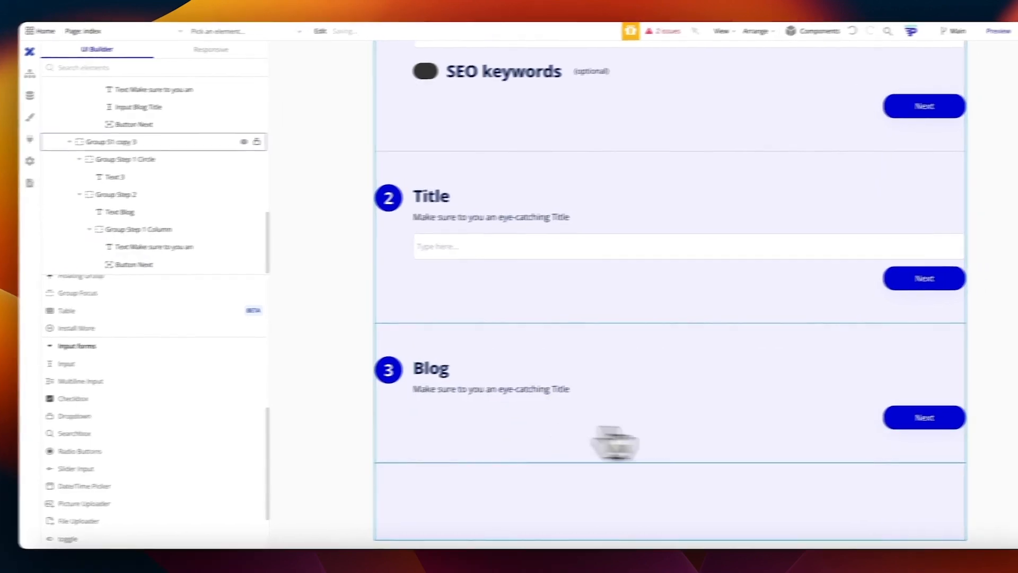
Step: Inspect step 3's subtitle text element, then select step 1's Next button
click(488, 392)
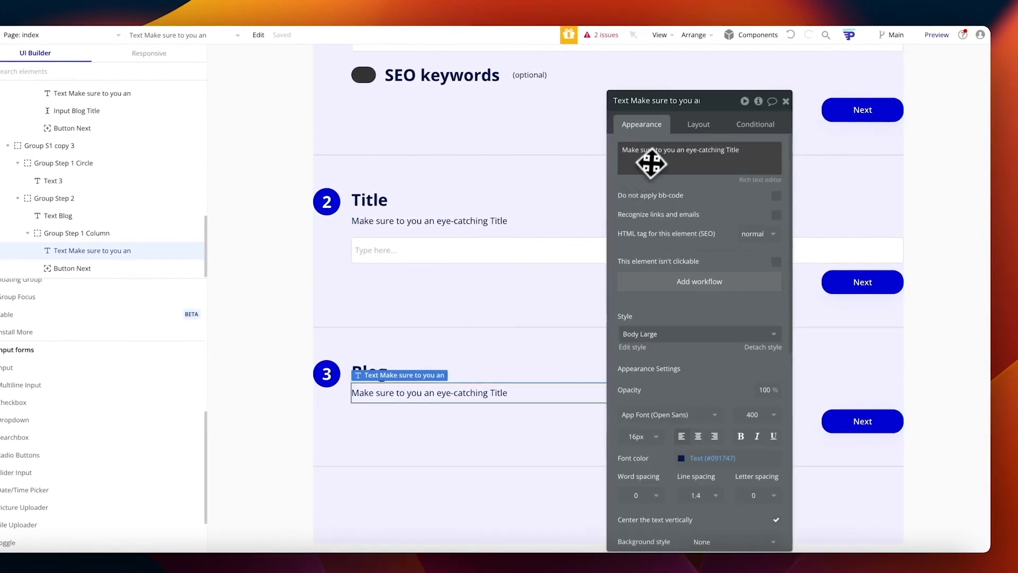
click(758, 102)
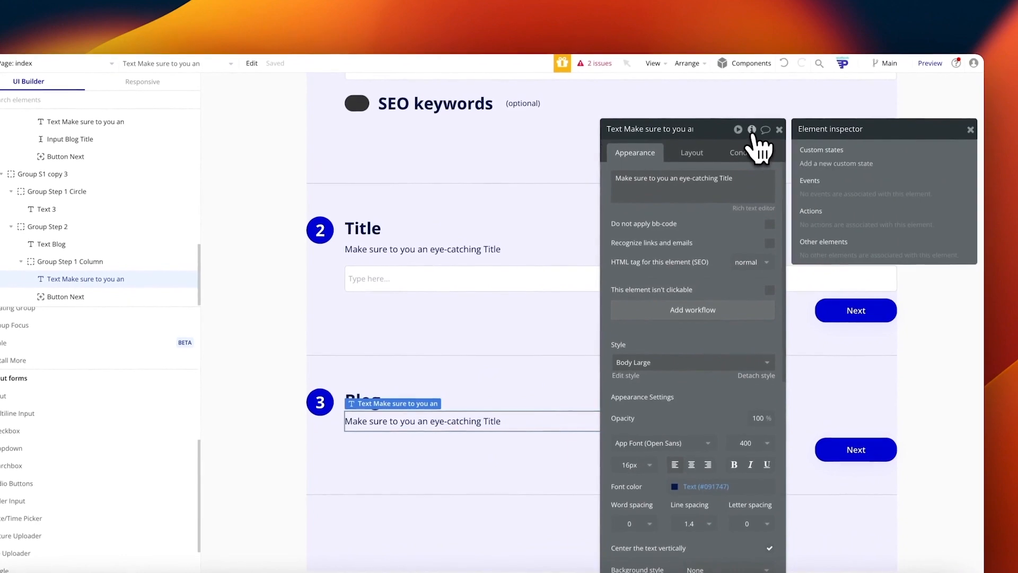
scroll(179, 238, up, 1)
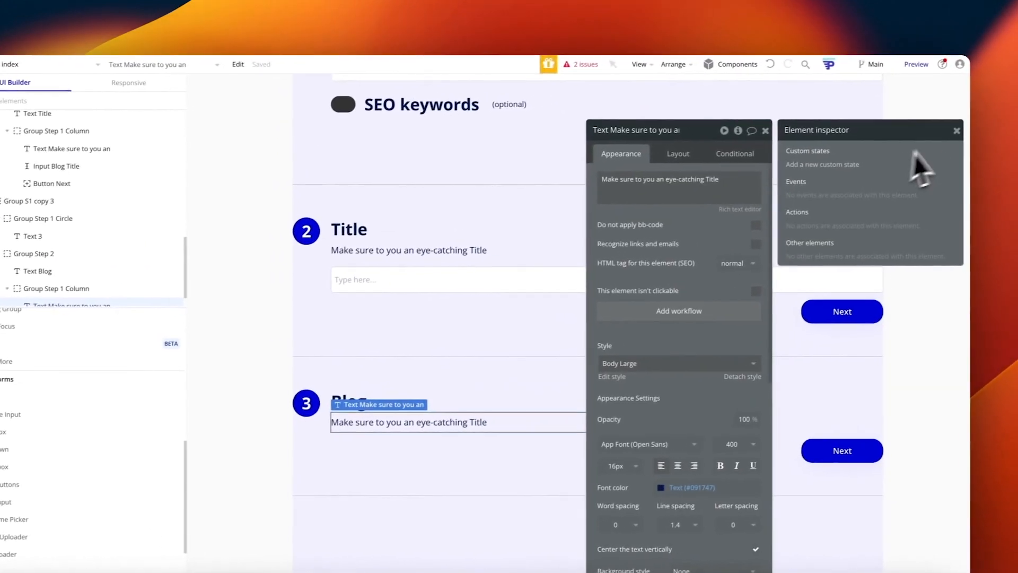
click(956, 131)
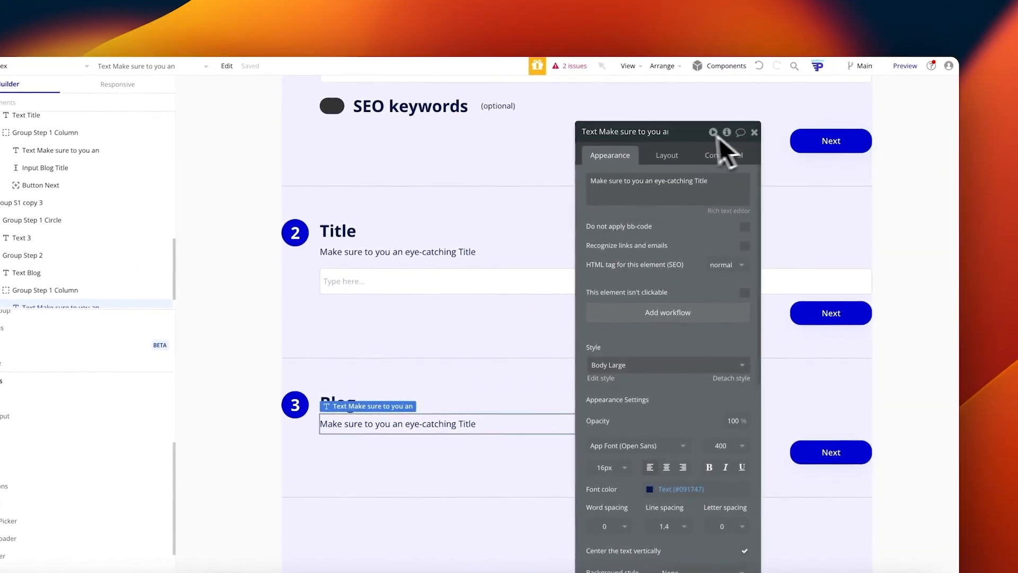
click(754, 133)
scroll(814, 166, up, 1)
click(813, 168)
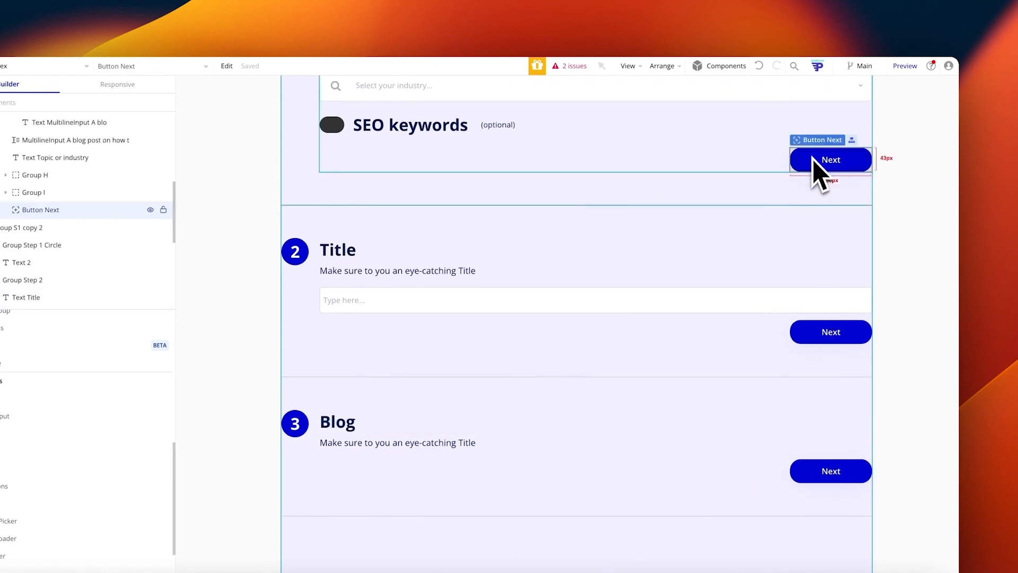
scroll(172, 209, up, 4)
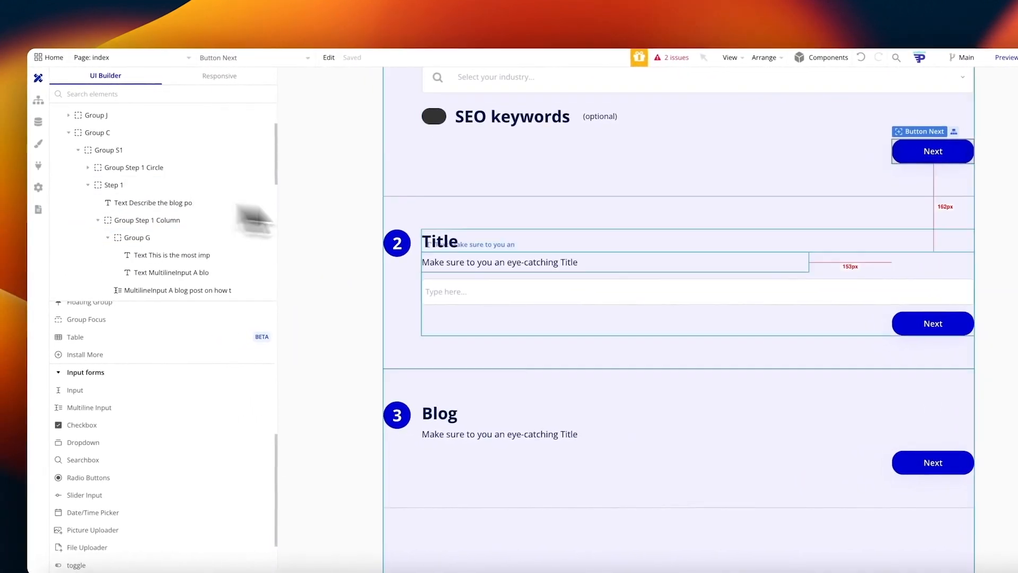
scroll(559, 216, up, 3)
scroll(581, 201, up, 5)
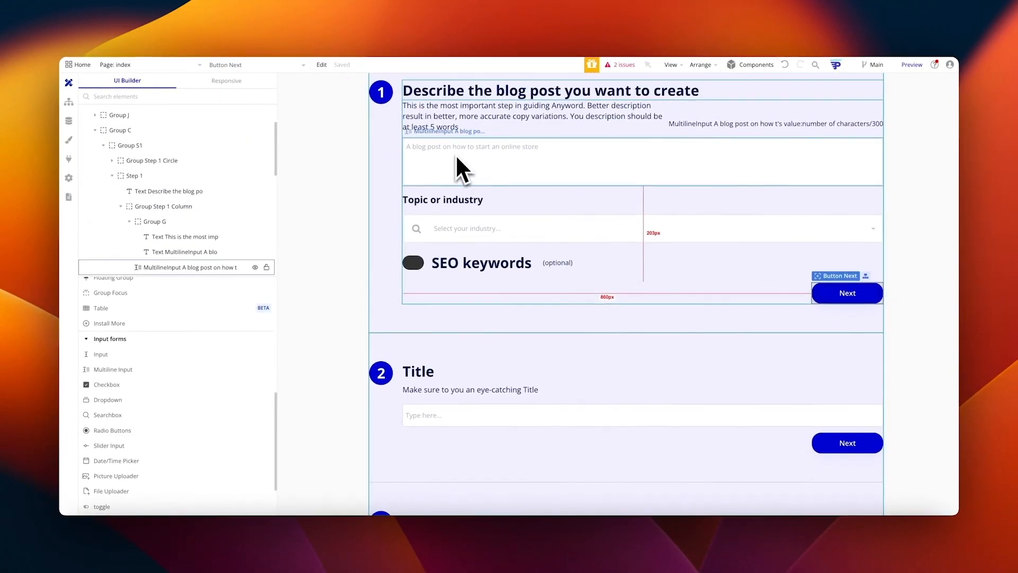
scroll(141, 136, up, 4)
Step: Add a text custom state 'OpenAI Blog Description' to the Hero group
click(137, 155)
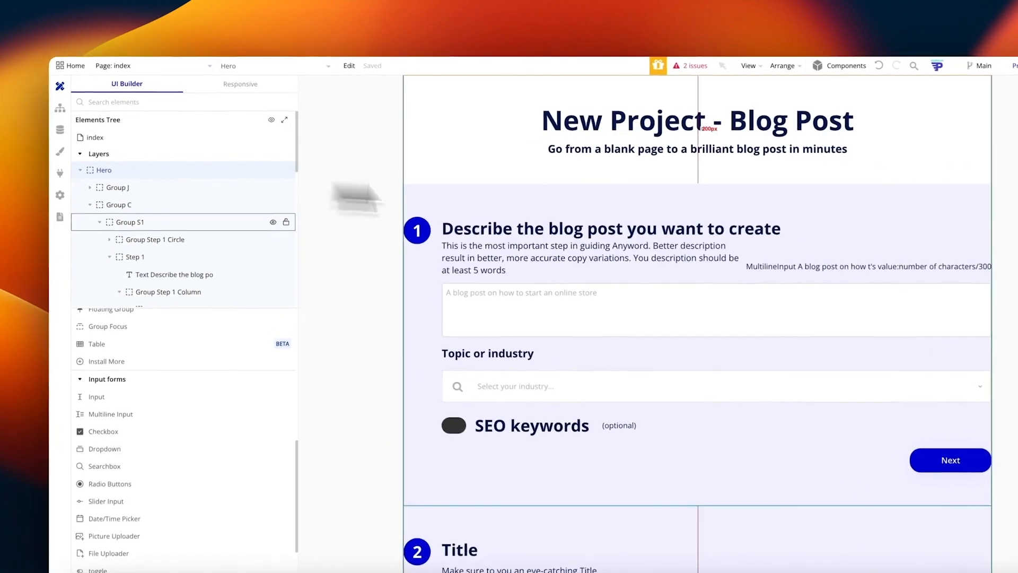
right_click(151, 173)
click(331, 188)
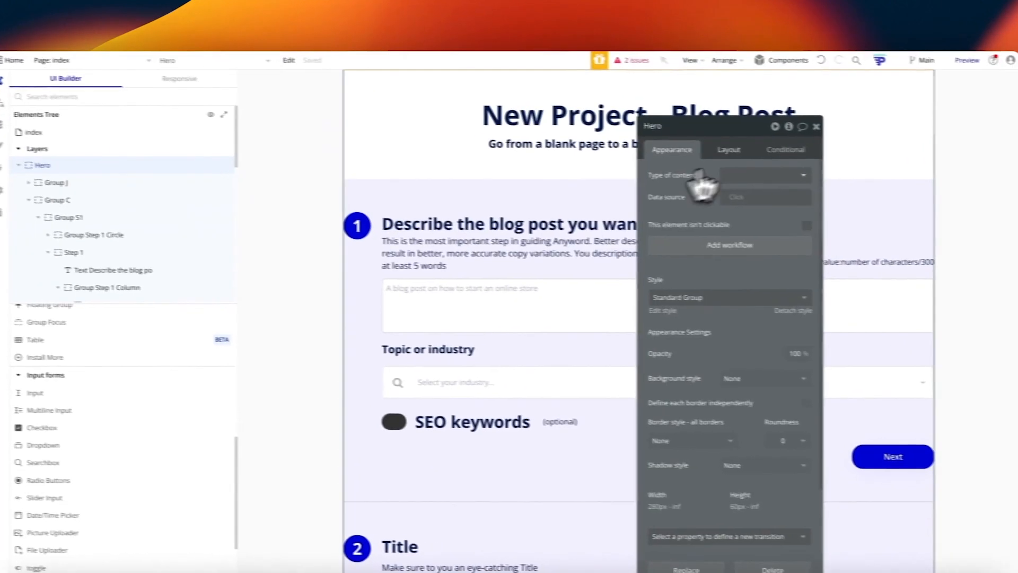
click(788, 126)
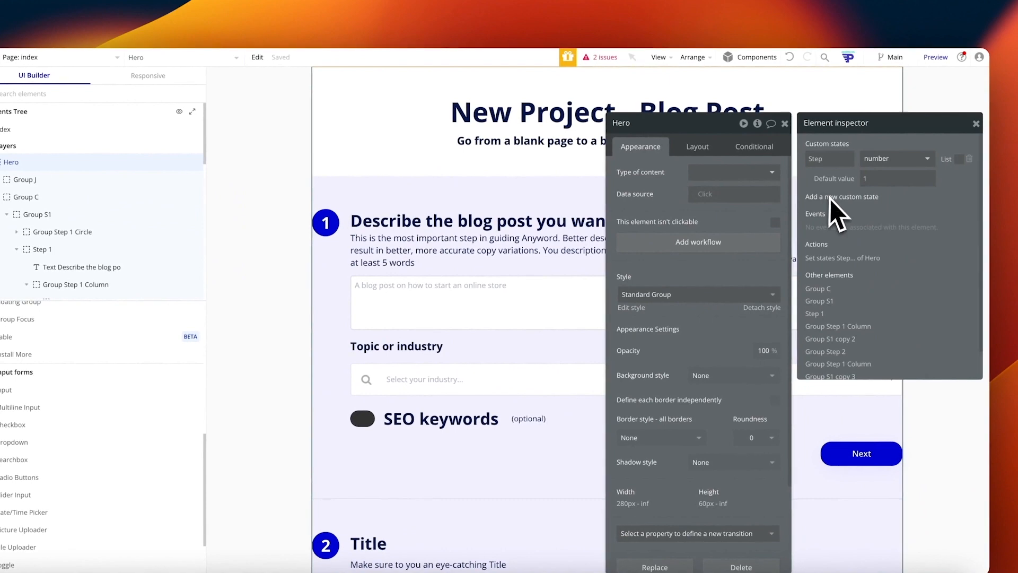
click(835, 197)
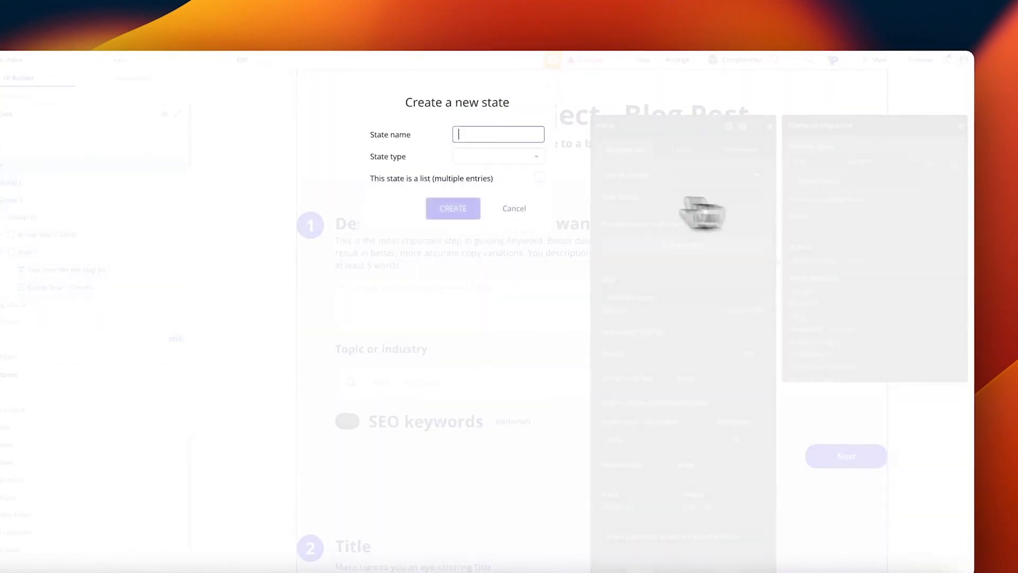
click(493, 134)
text(Open)
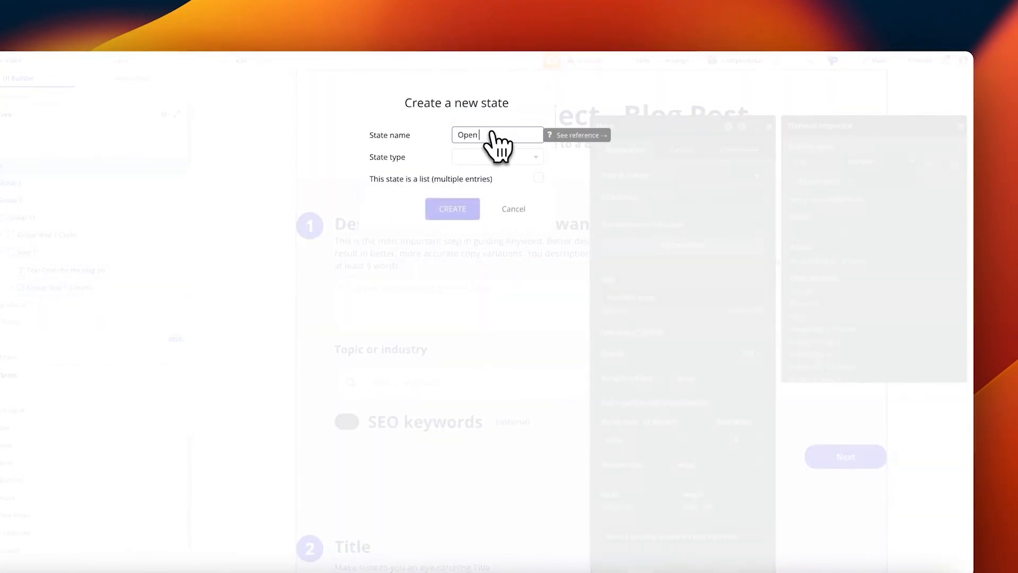
text(AI Blo)
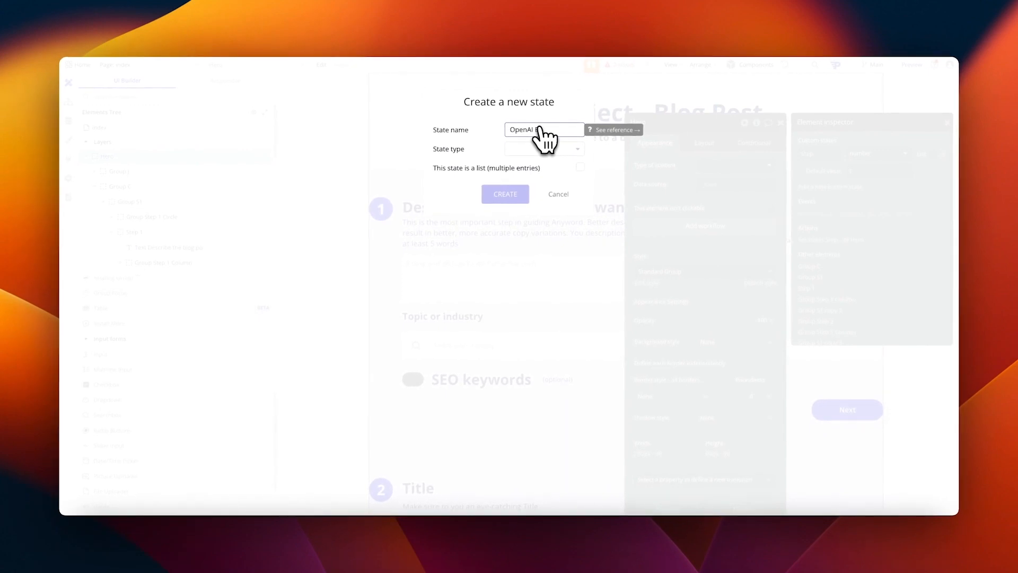
text(g Description)
click(541, 149)
text(text)
click(530, 170)
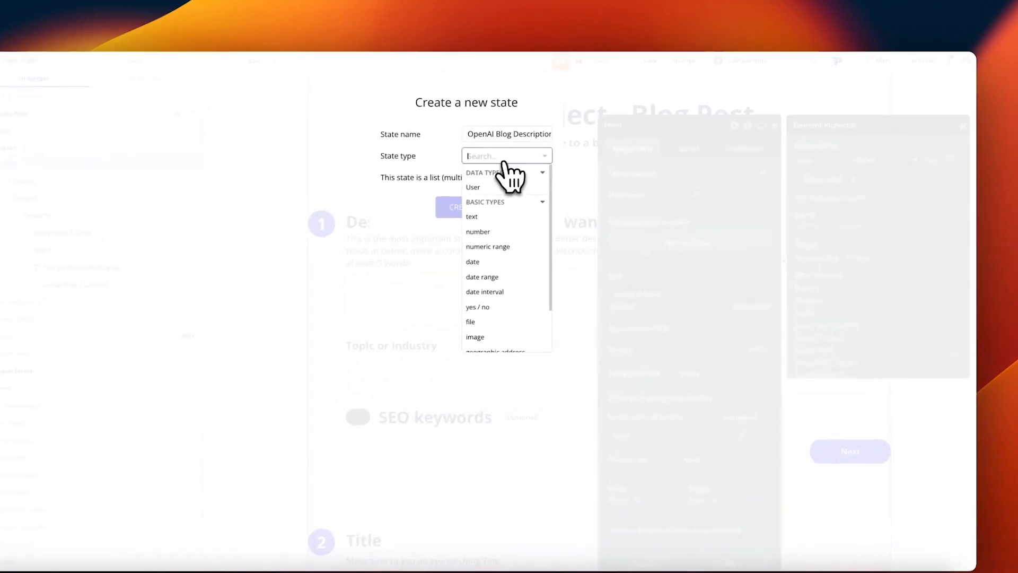
click(458, 209)
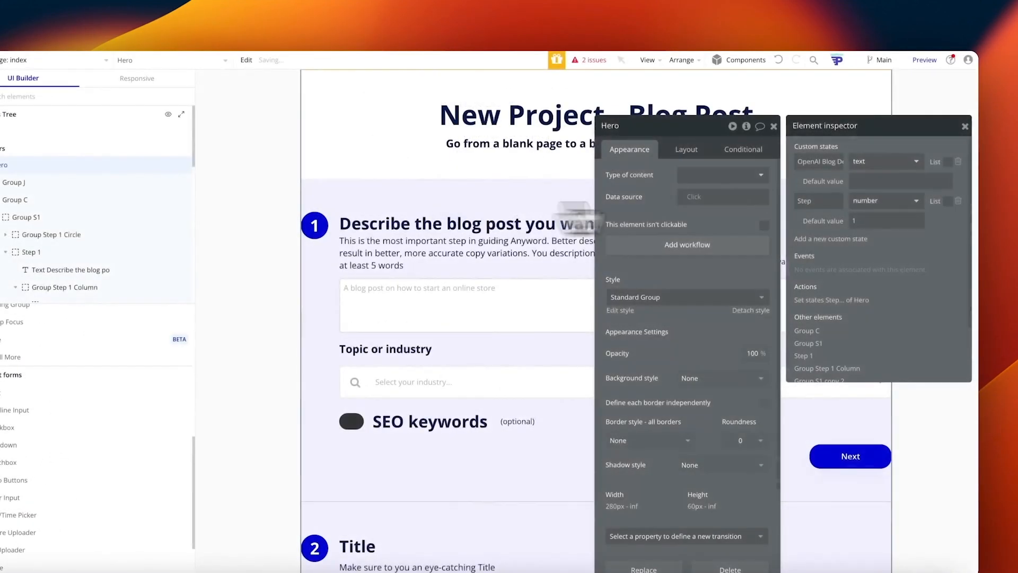
Step: Add text custom states OpenAI Industry, OpenAI Title and OpenAI Response to Hero
click(834, 241)
text(OpenAI Industry)
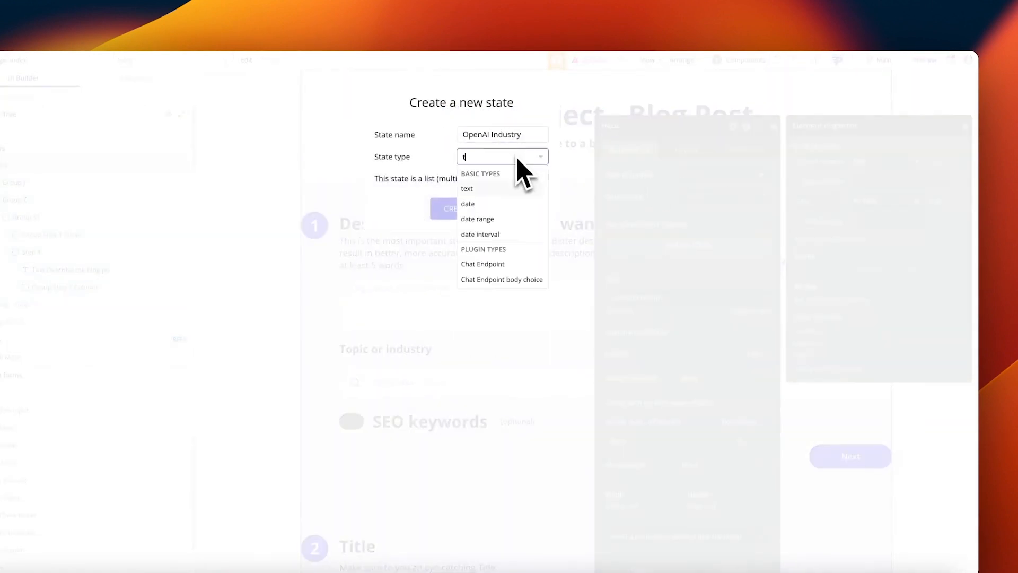
click(478, 209)
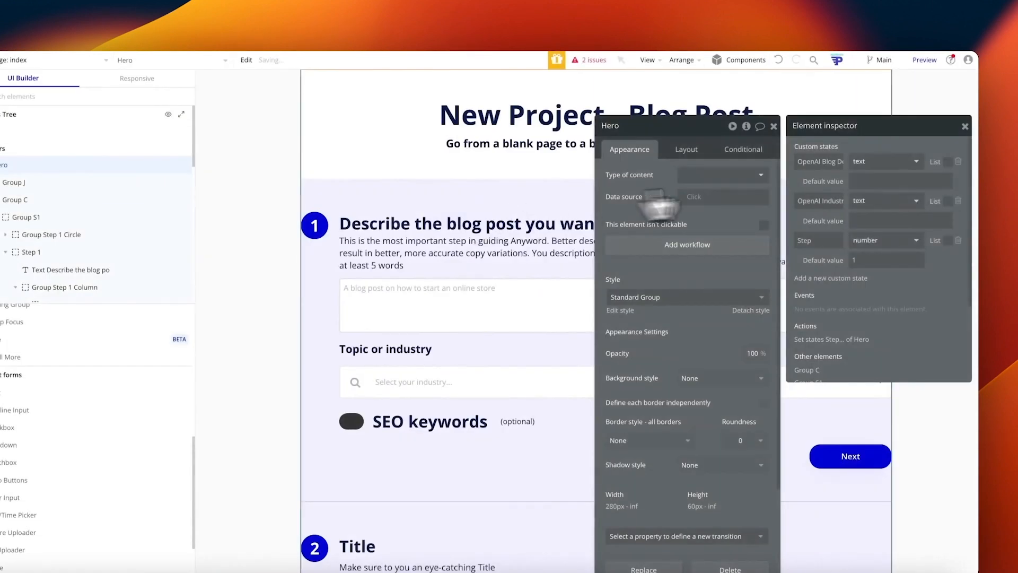
click(843, 278)
click(530, 157)
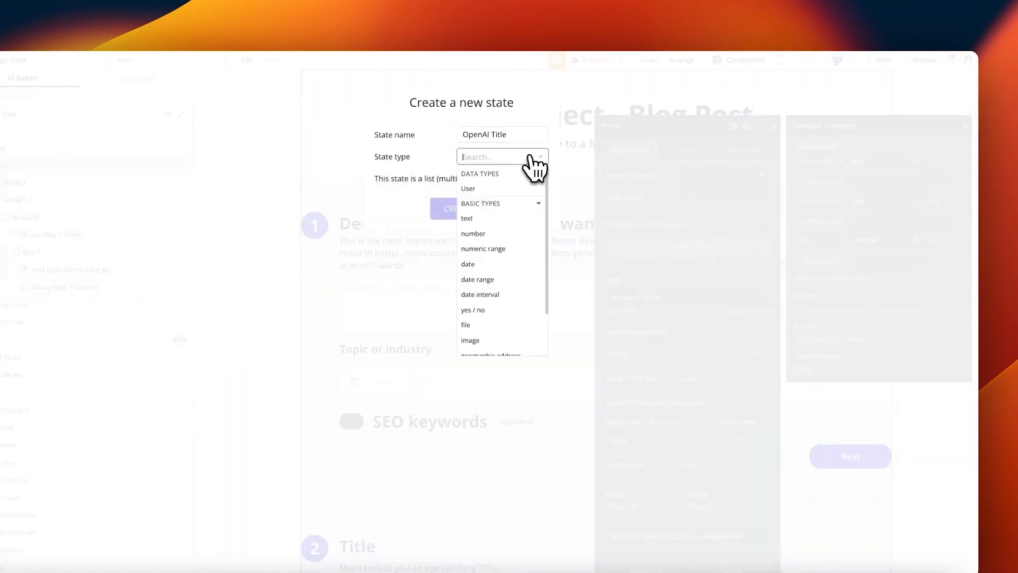
click(478, 210)
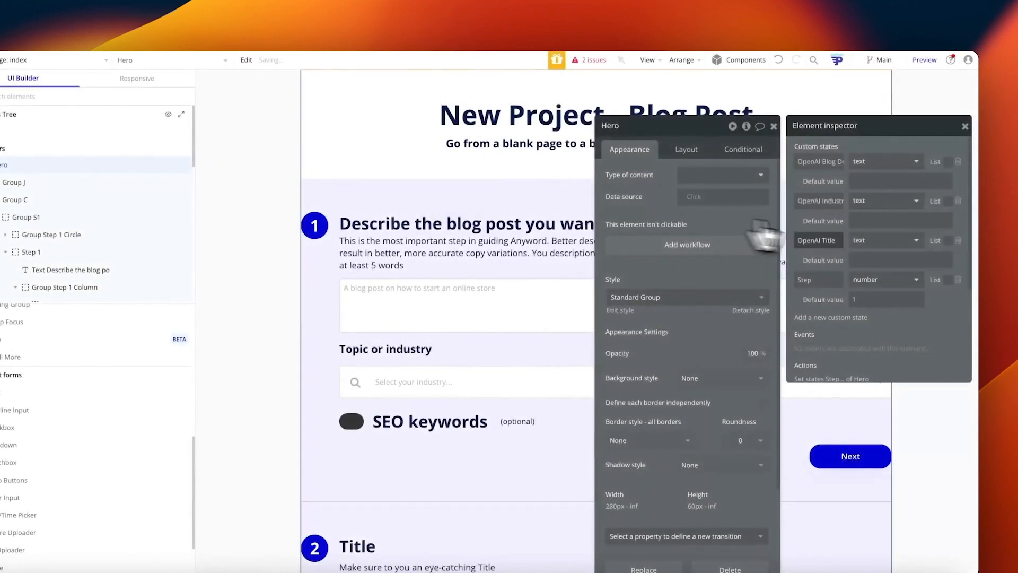
click(845, 317)
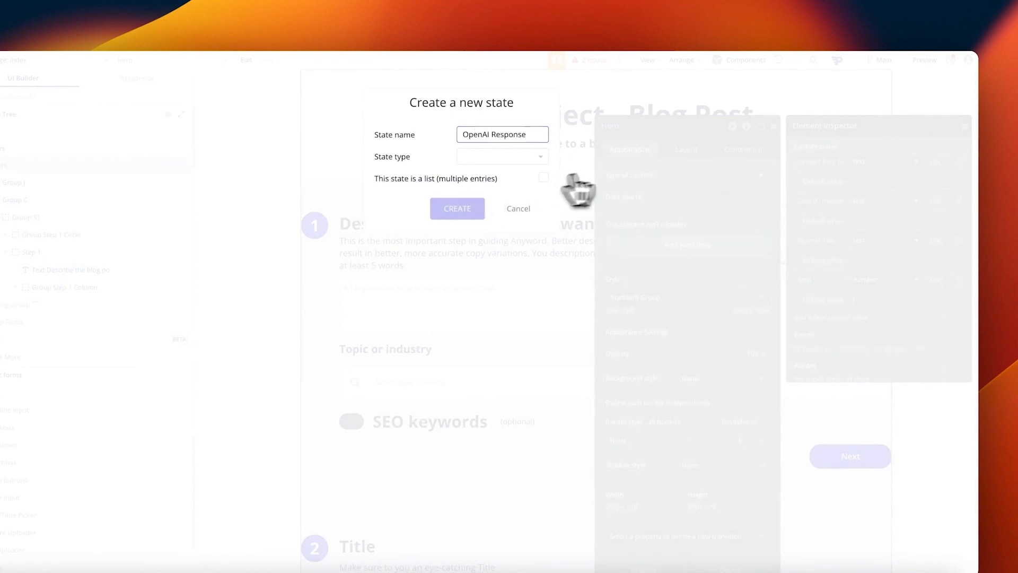
click(466, 156)
text(text)
click(477, 188)
click(464, 209)
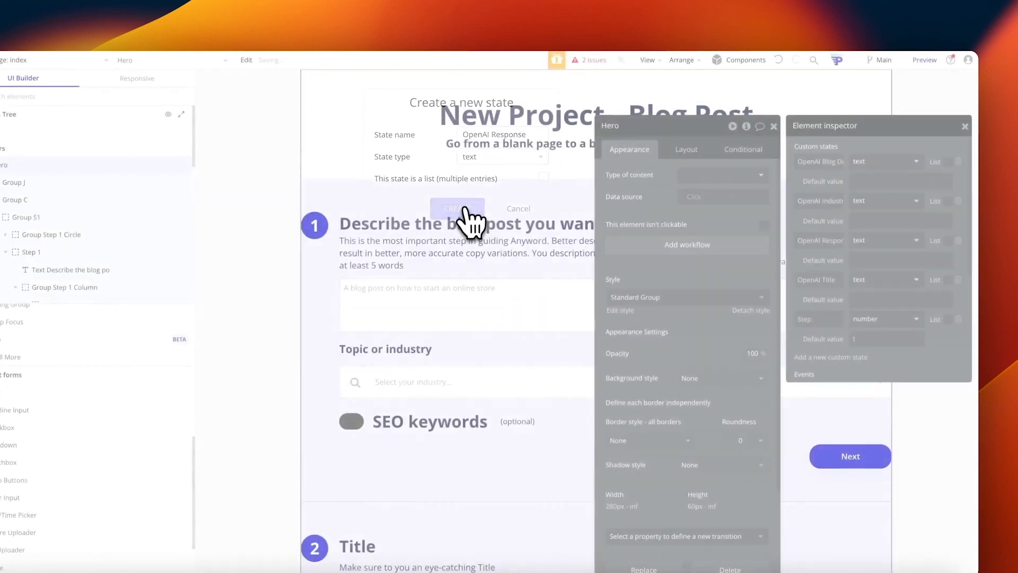
click(784, 134)
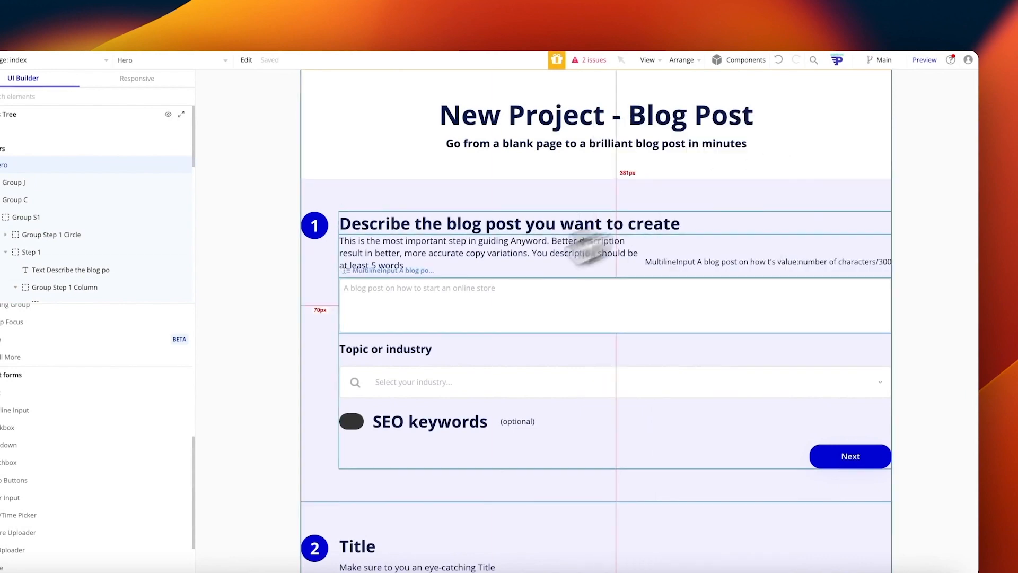
scroll(446, 302, down, 6)
Step: Replace the Blog section's placeholder text with the dynamic value Hero's OpenAI Response
click(387, 423)
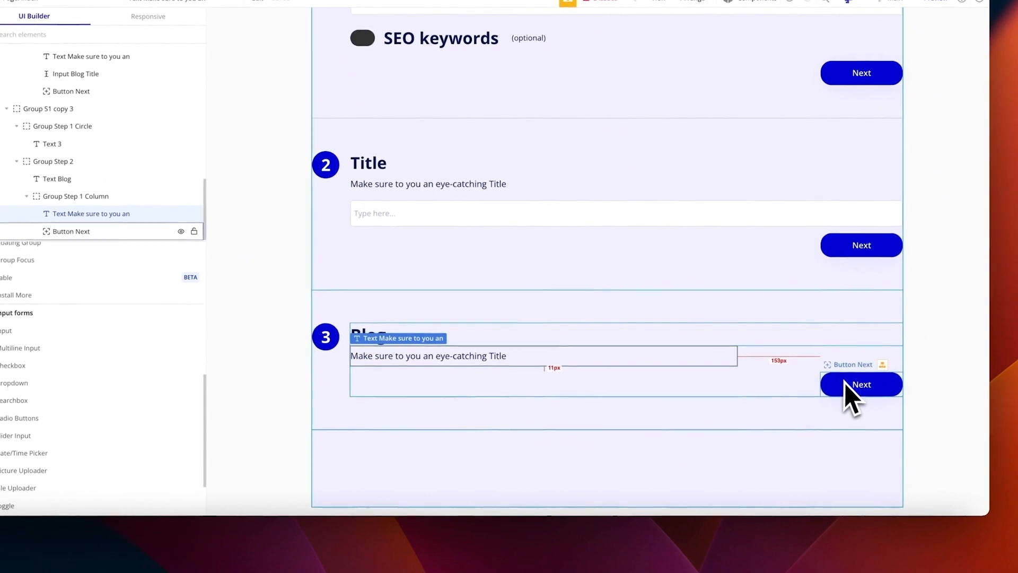
double_click(399, 359)
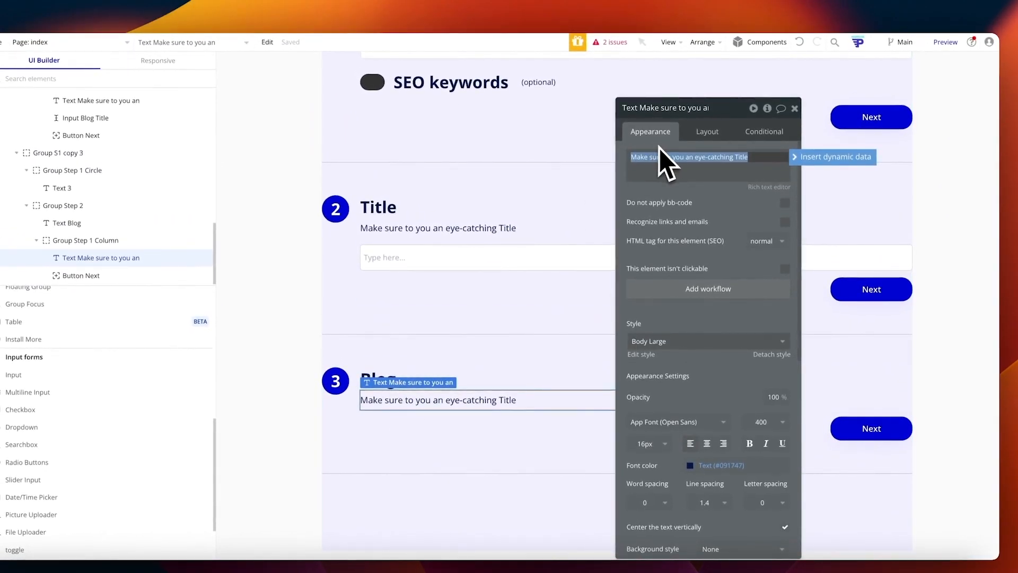
click(802, 158)
text(her)
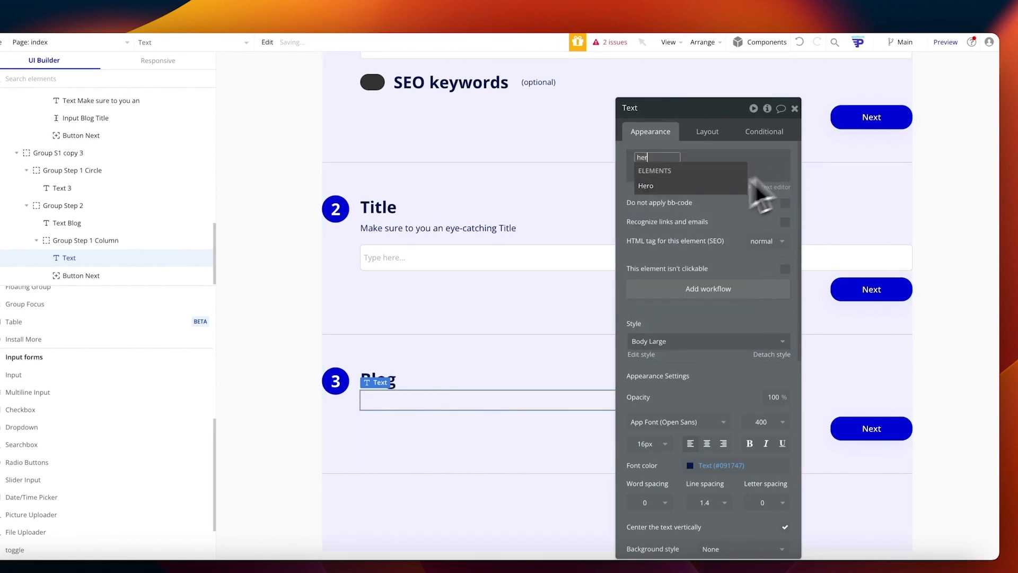
click(666, 186)
click(707, 262)
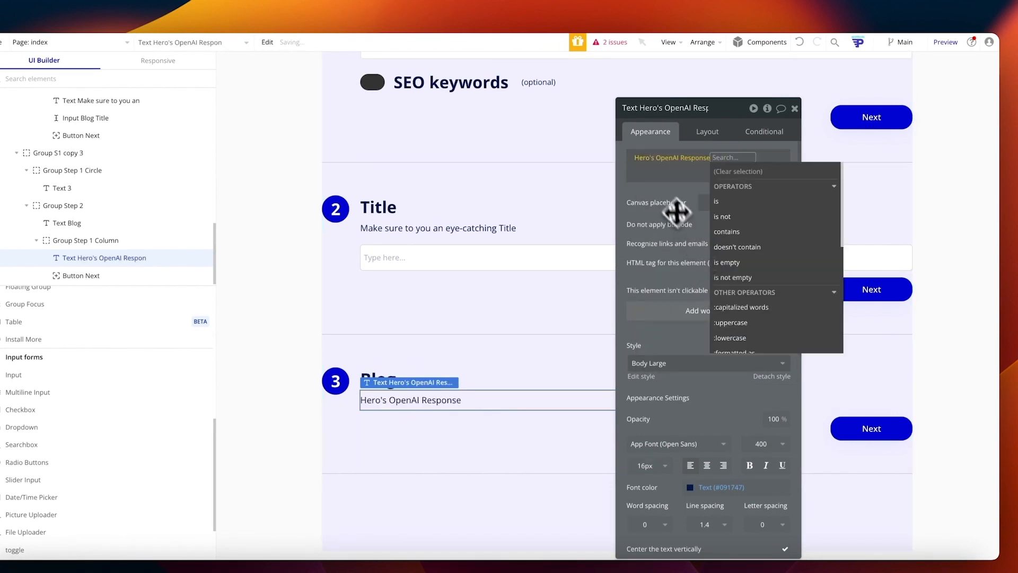
click(668, 190)
click(794, 108)
scroll(795, 129, up, 5)
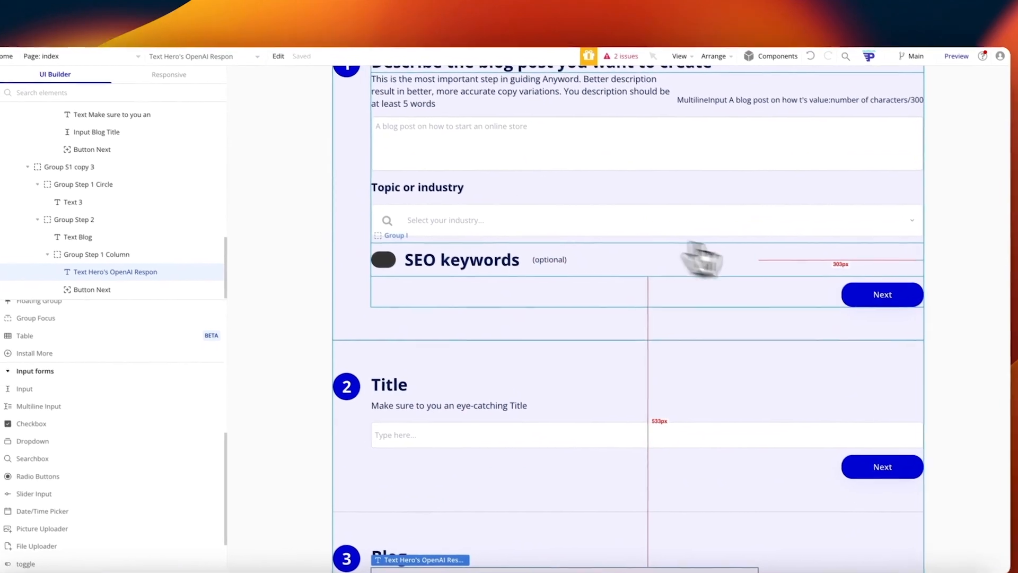
click(859, 295)
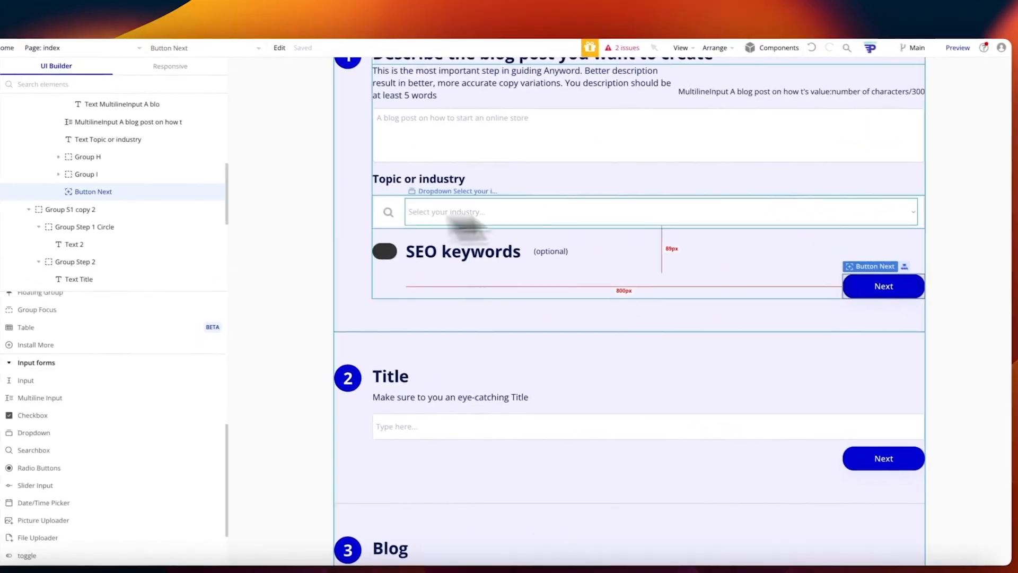
Step: Open the first Next button's click workflow and its Step 1 set-state action
right_click(828, 297)
click(835, 298)
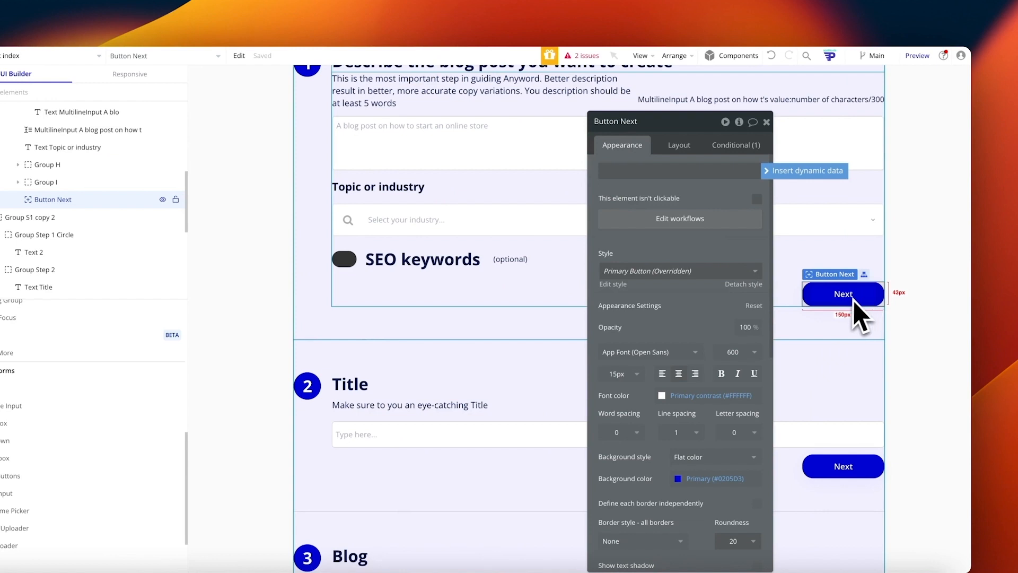
click(739, 123)
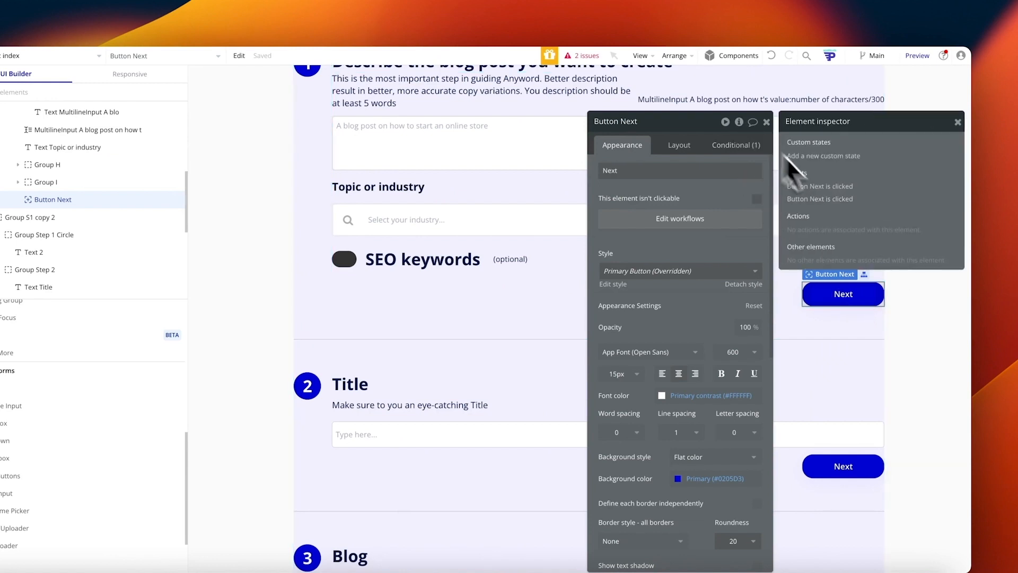
click(839, 186)
click(206, 118)
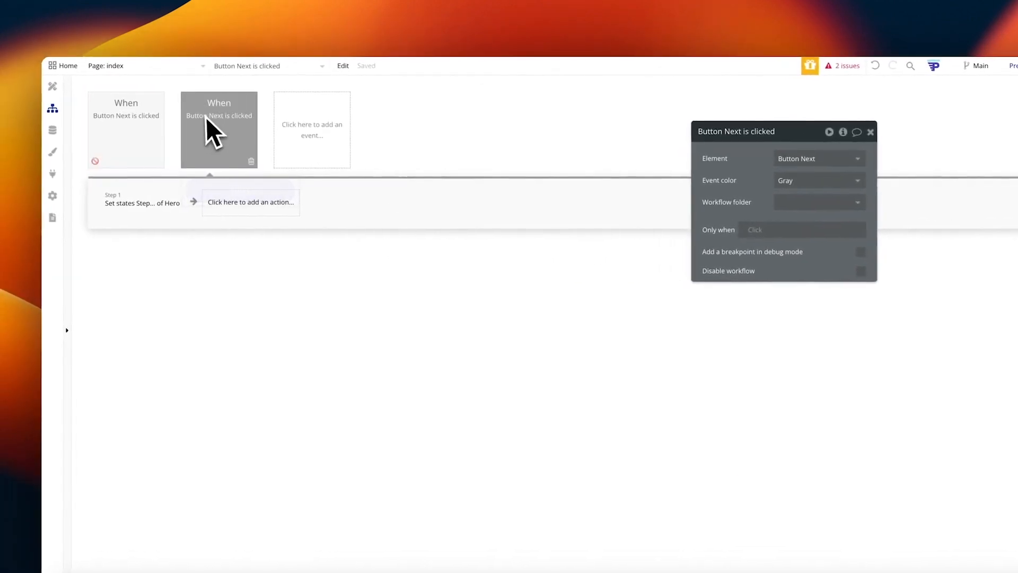
mouse_move(141, 201)
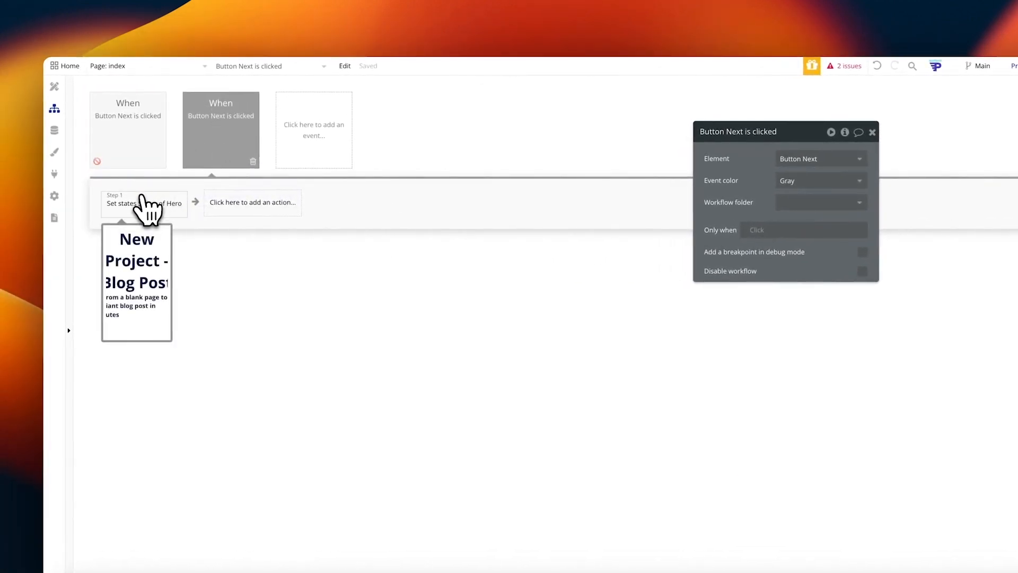
click(142, 201)
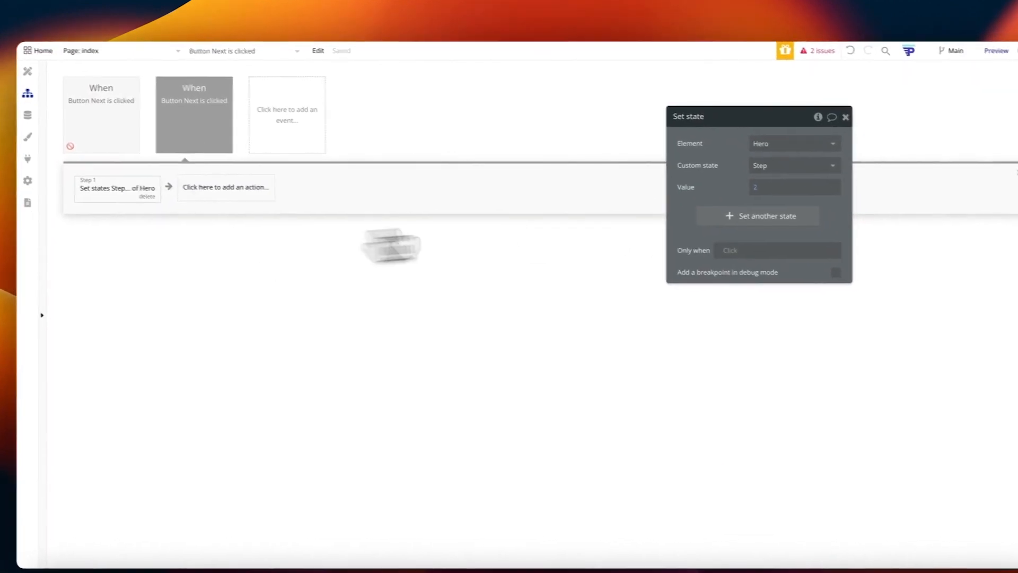
Step: Add a state setting OpenAI Blog Description to the description multiline input's value
click(690, 210)
click(748, 204)
click(747, 220)
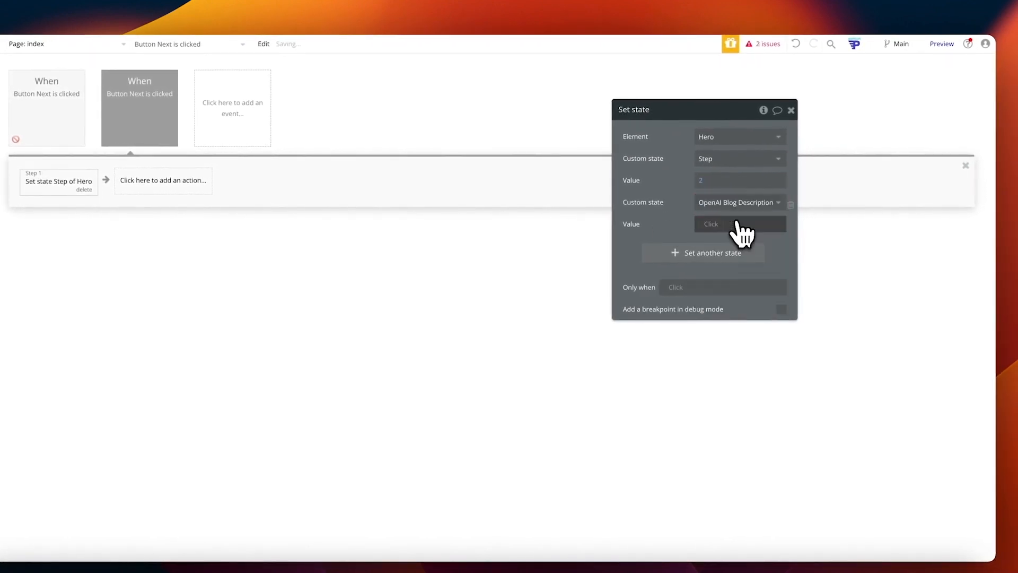
click(725, 227)
text(mu)
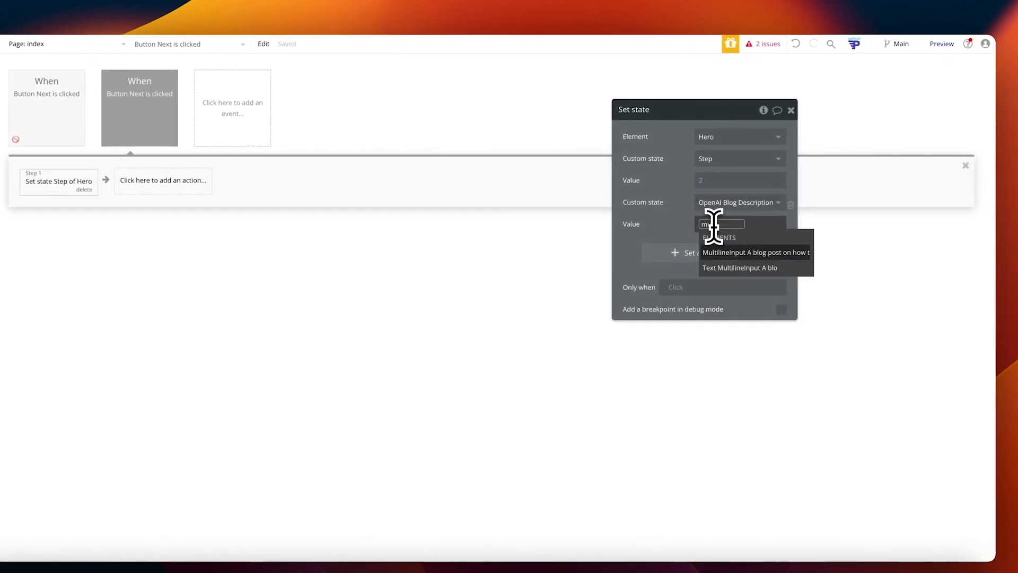
click(736, 253)
click(744, 256)
Step: Add a state setting OpenAI Industry to the industry dropdown's value, then return to Design
click(696, 259)
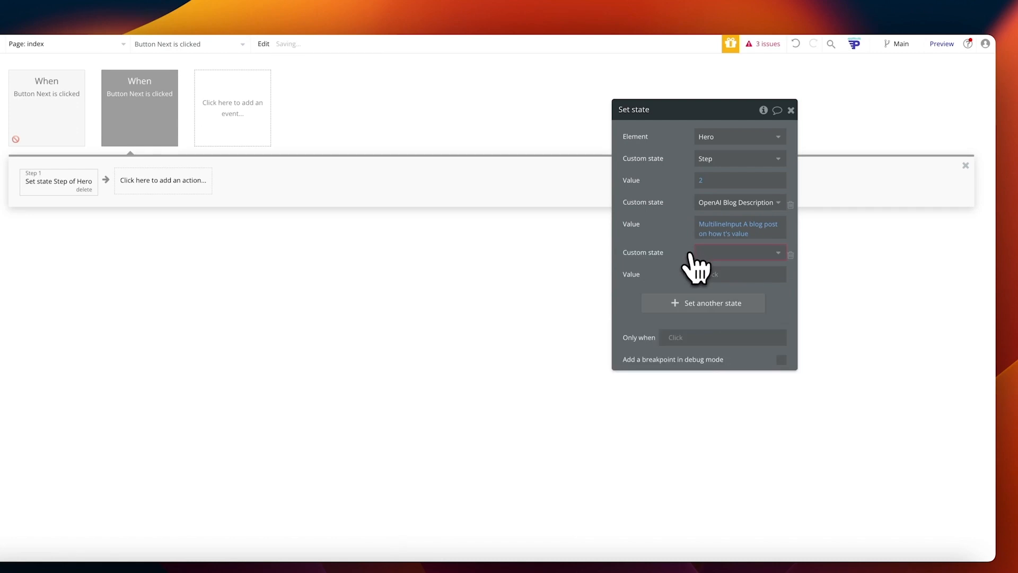
click(721, 253)
click(747, 287)
click(709, 273)
text(dropdow)
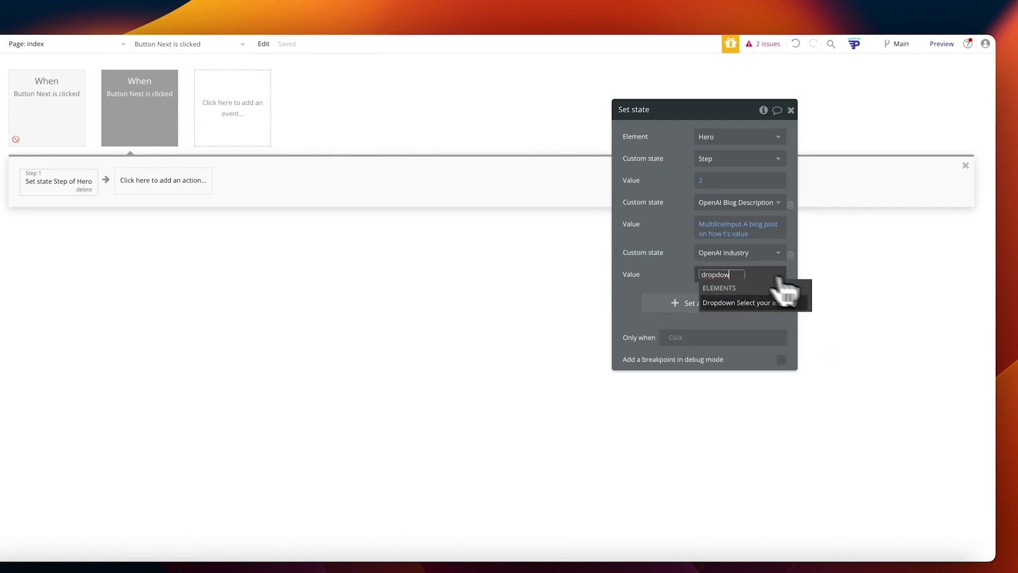
click(778, 302)
click(764, 313)
click(678, 251)
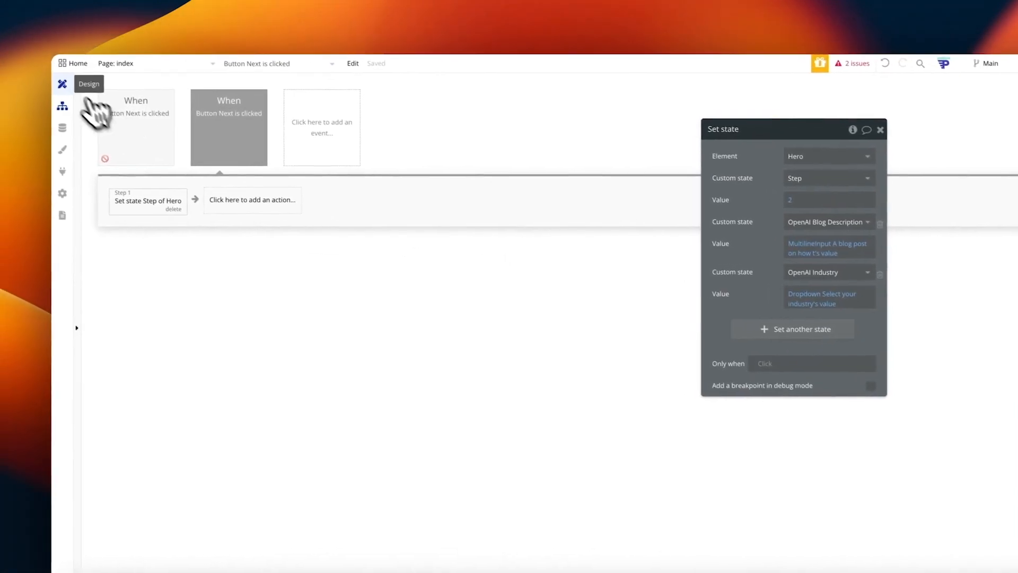
click(28, 75)
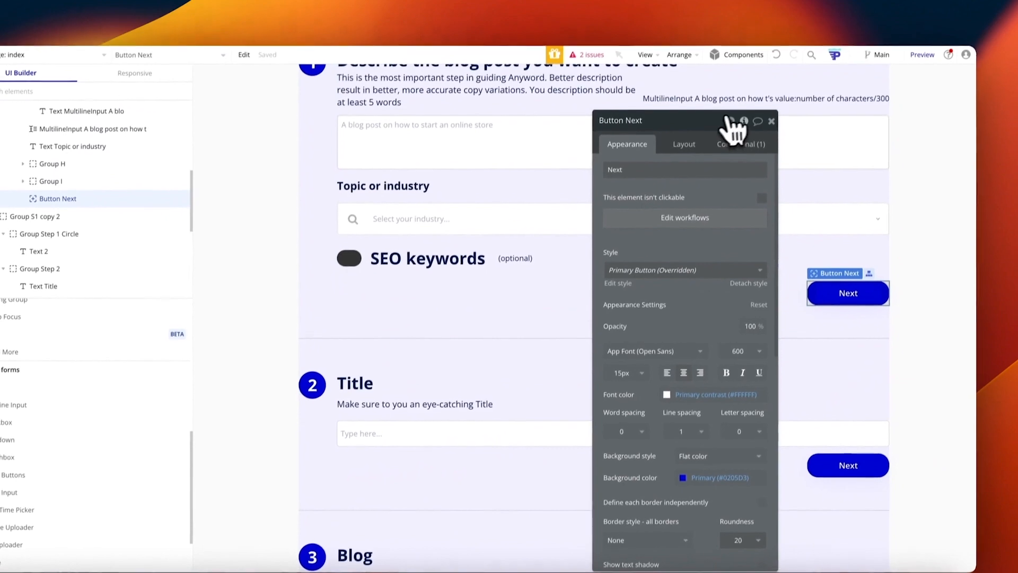
click(729, 118)
Step: Rename the two Next buttons to Button Next S1 and Button Next S2
click(848, 201)
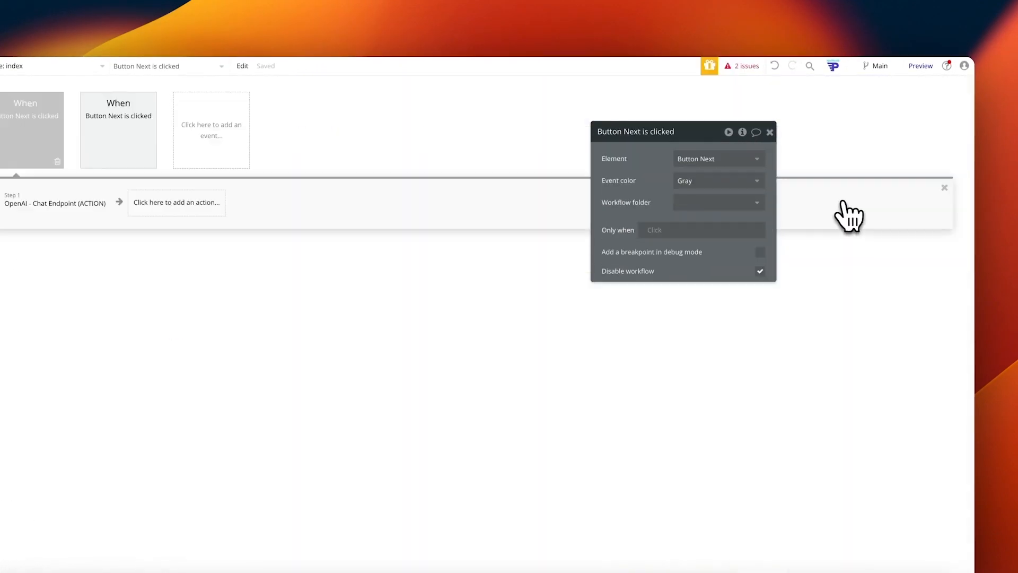
click(15, 86)
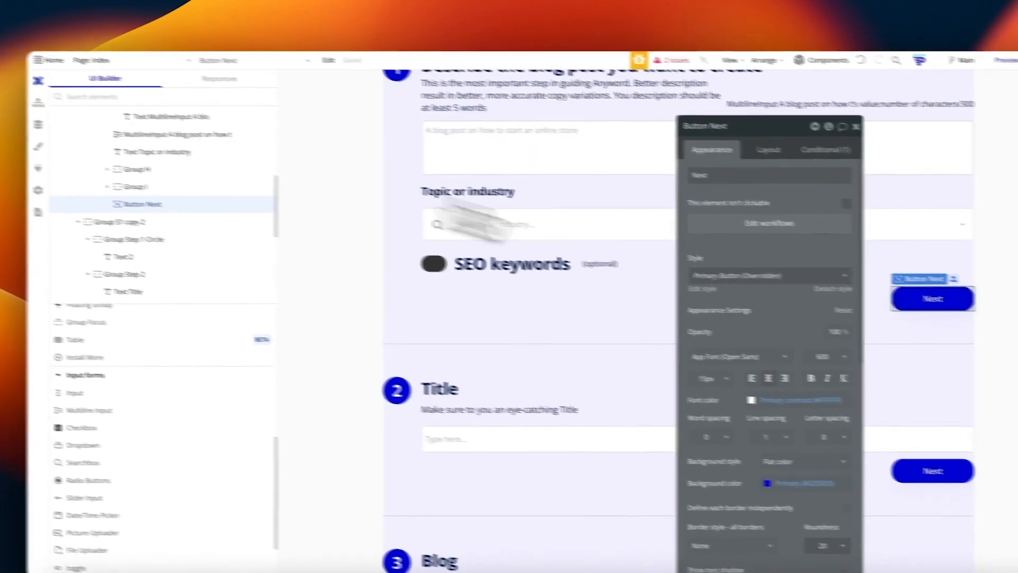
click(660, 112)
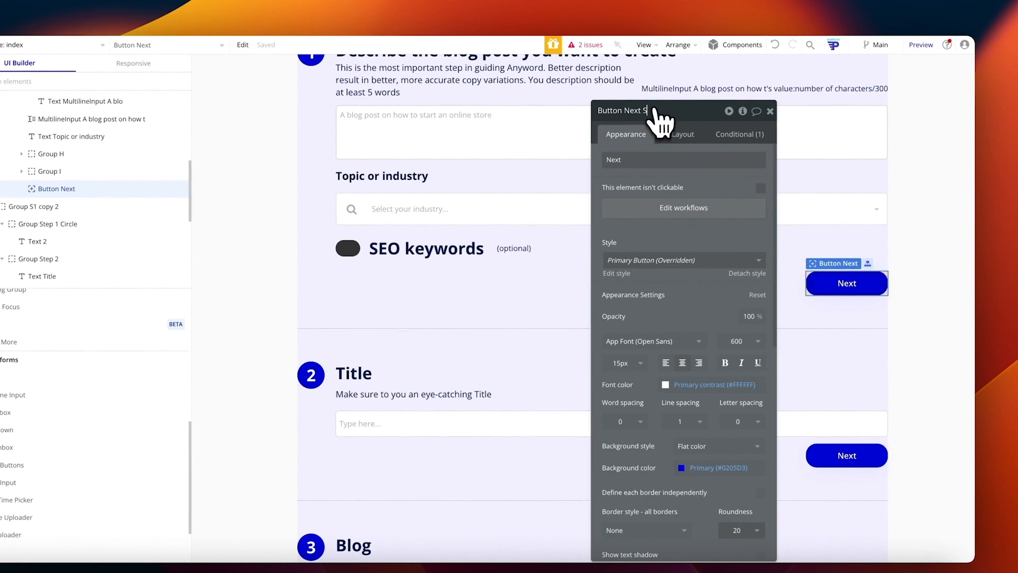
text(S1)
click(851, 456)
click(663, 116)
text(S2)
Step: Bring up the 'Button Next S1 is clicked' workflow
click(851, 296)
click(748, 124)
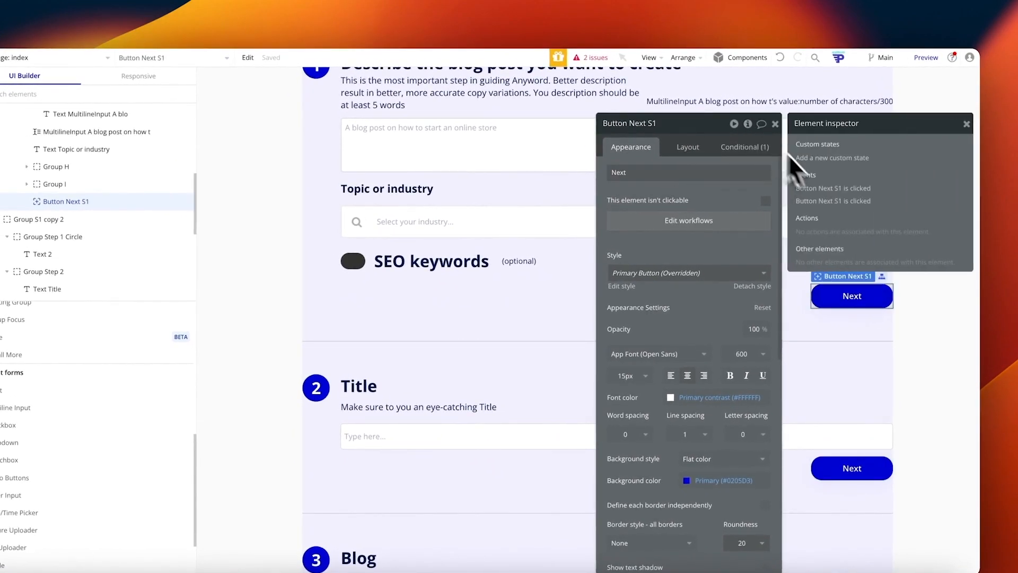
click(832, 192)
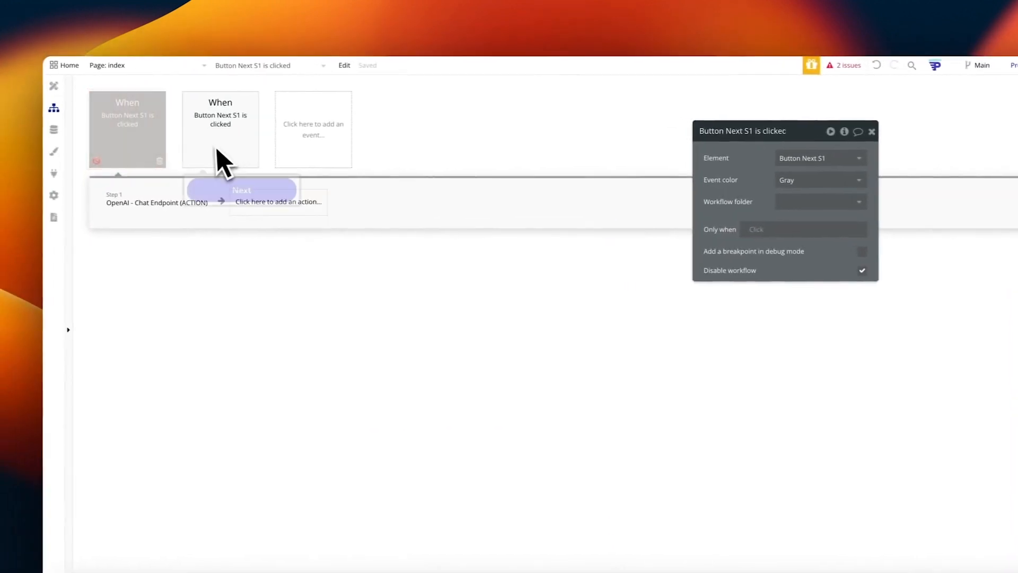
Step: Make this event fire when Button Next S2 is clicked
click(806, 159)
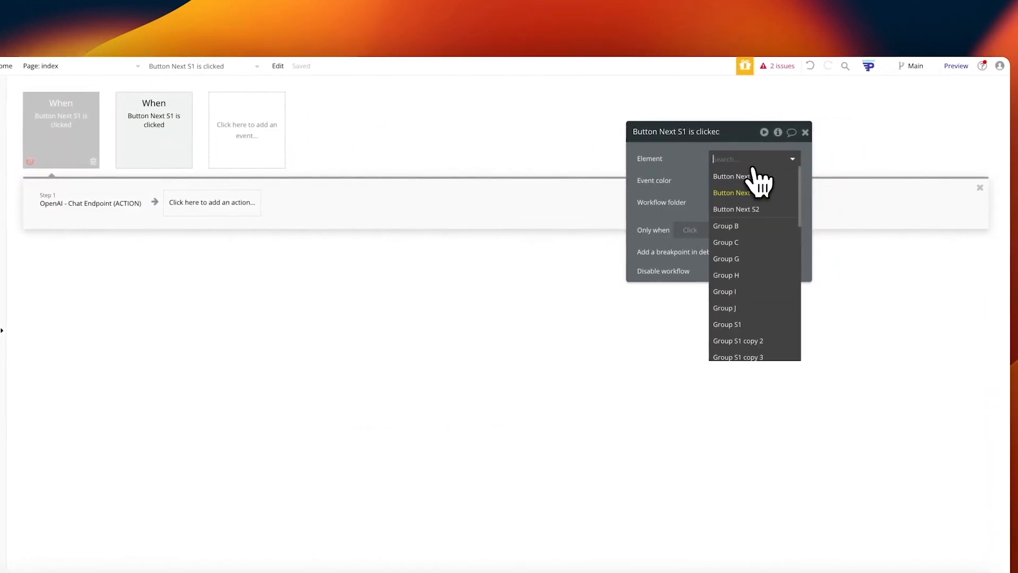
click(759, 194)
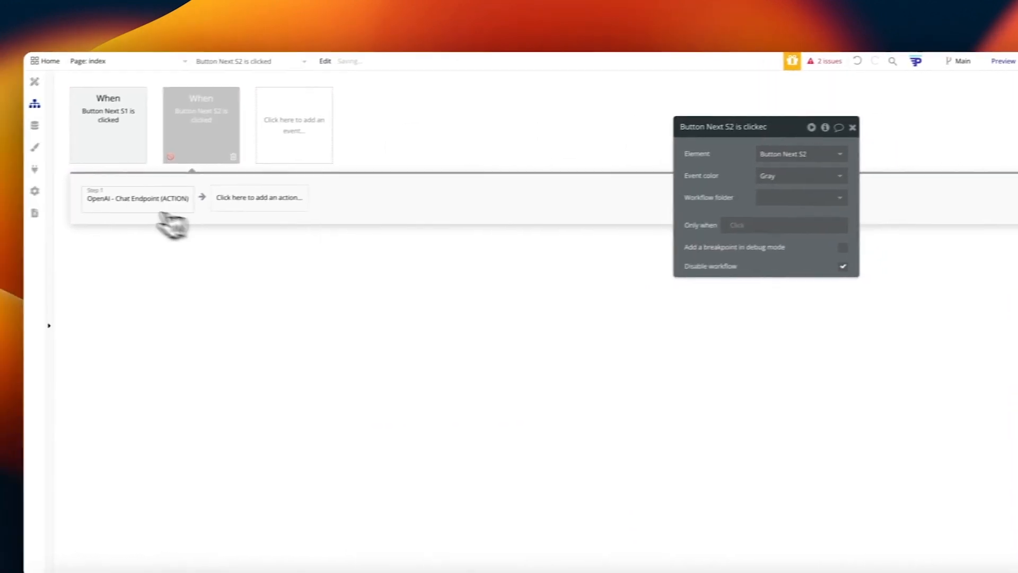
click(90, 203)
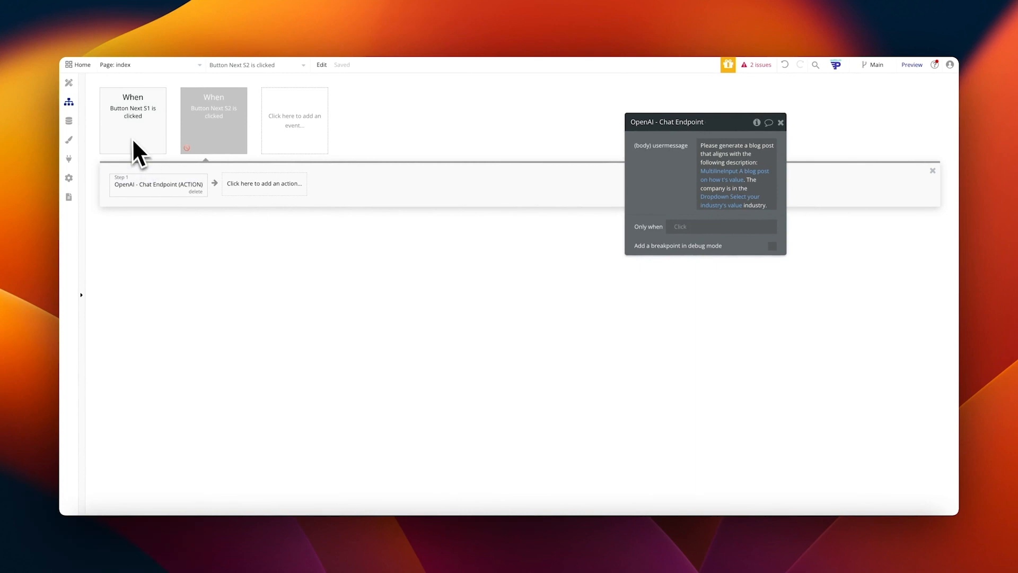
Step: Add a Set state action on Hero that sets Step to 3
click(252, 183)
text(set sta)
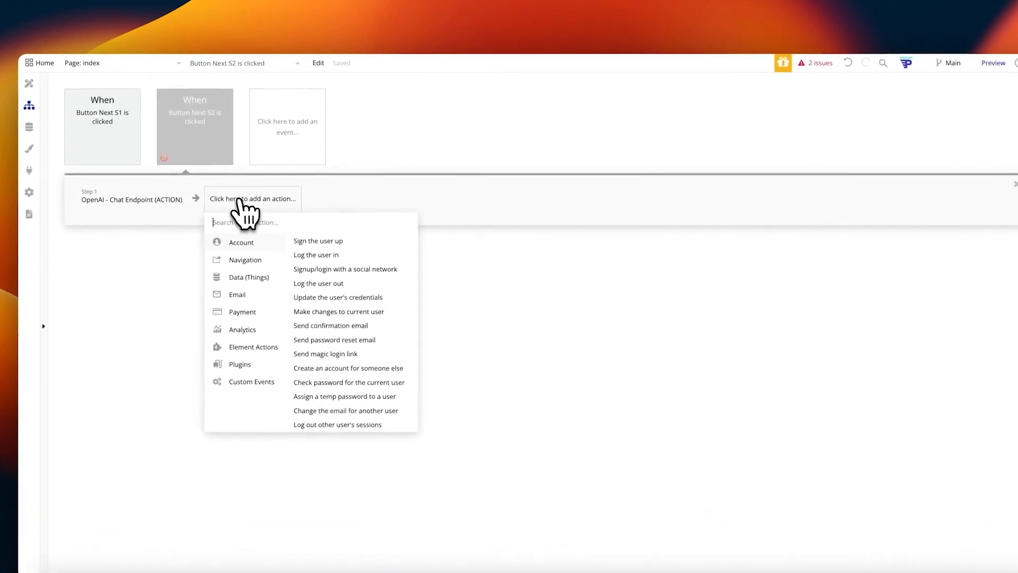
click(253, 242)
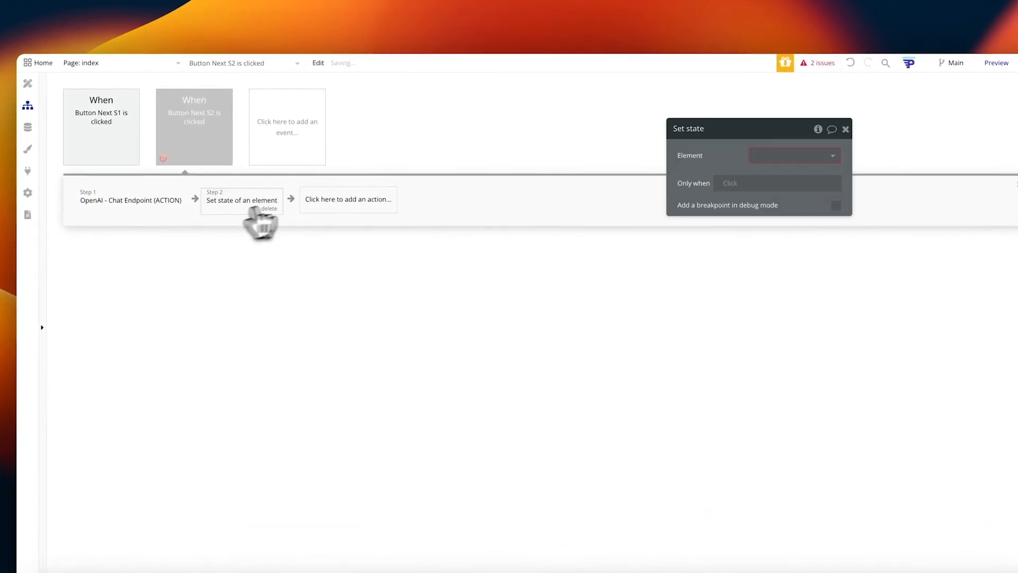
click(772, 156)
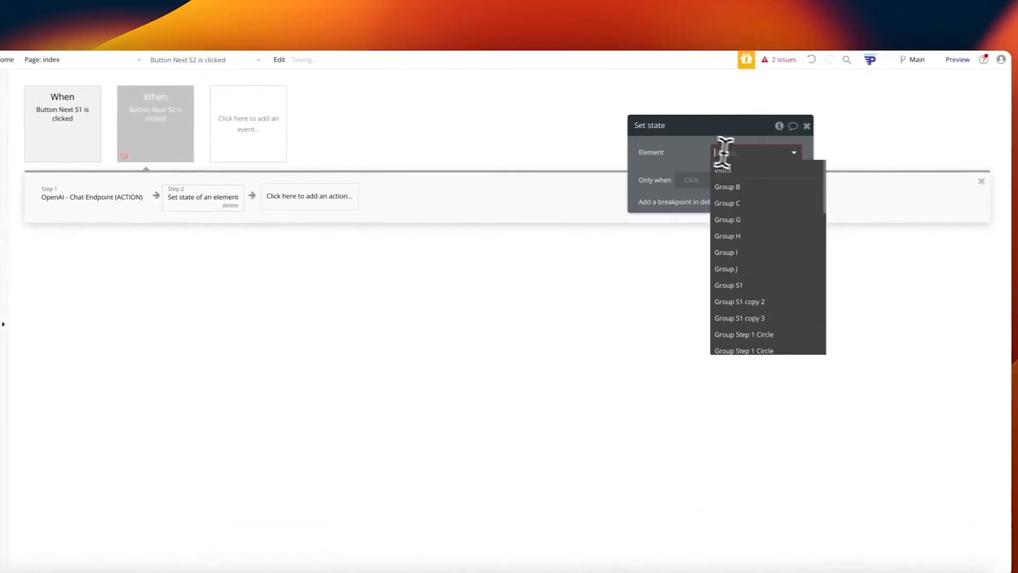
text(her)
click(755, 169)
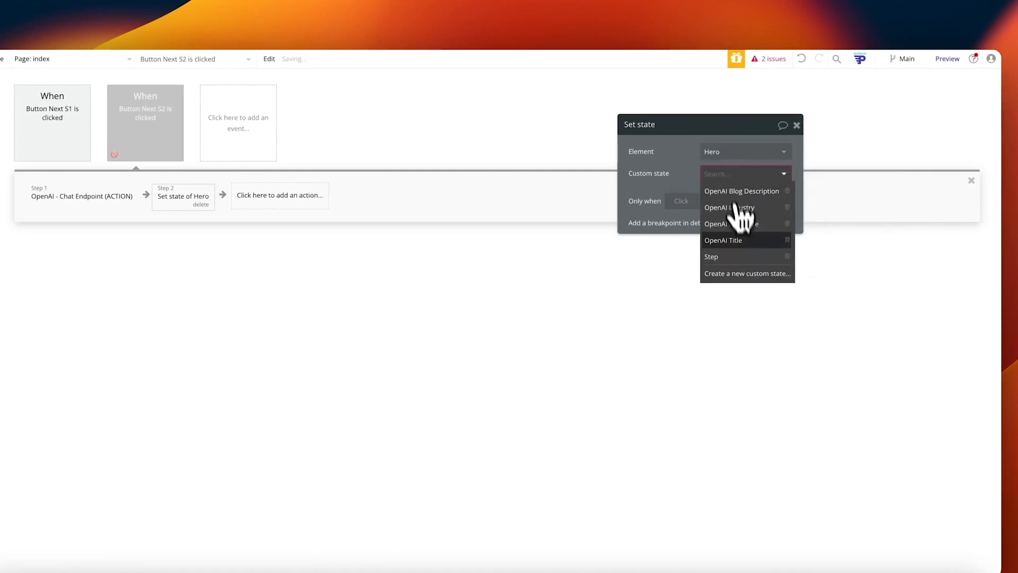
click(722, 256)
click(724, 196)
text(3)
click(698, 182)
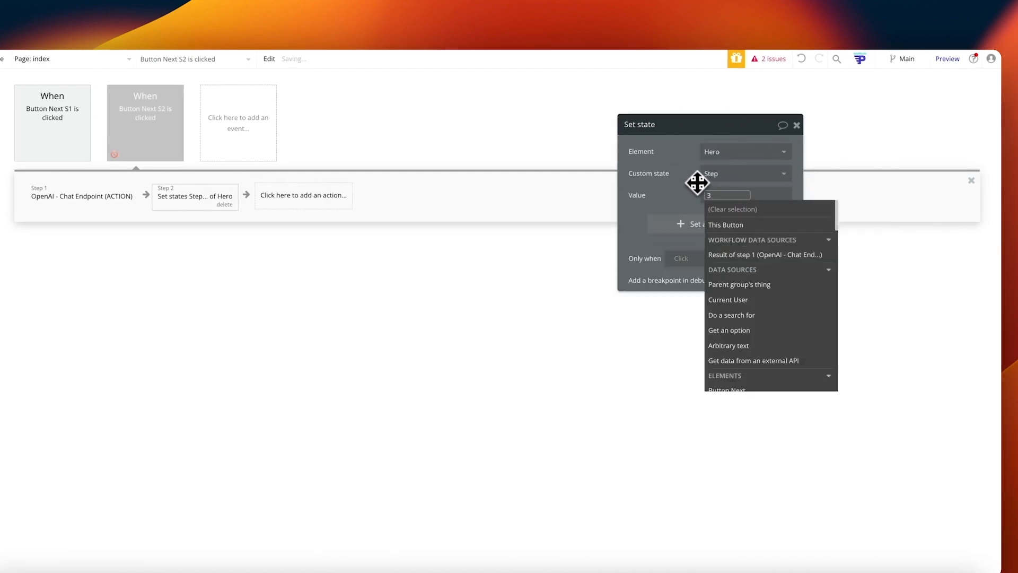
click(695, 225)
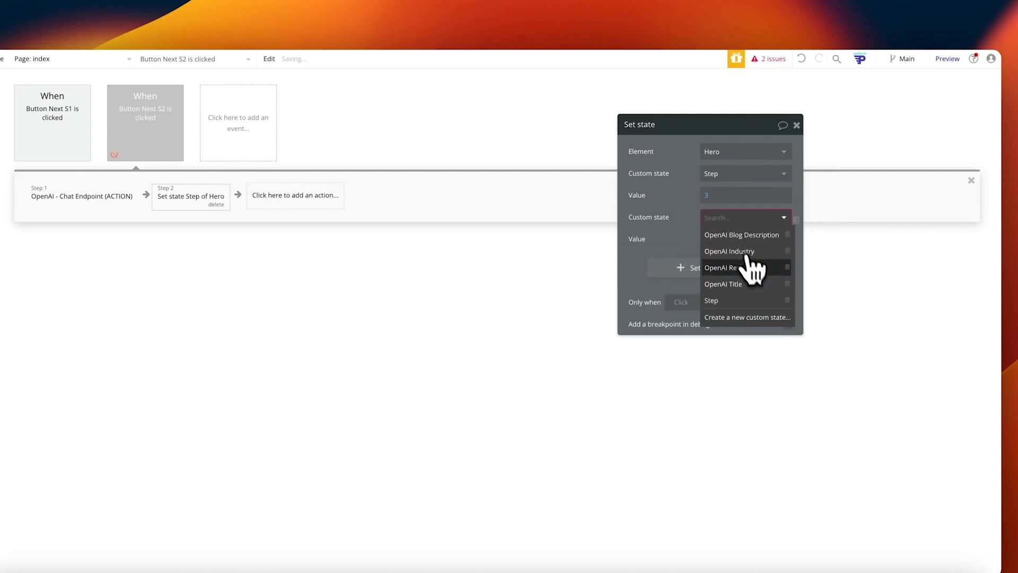
Step: Move the set-state step before the OpenAI call and set OpenAI Title to Input Blog Title's value
drag(212, 195, 68, 202)
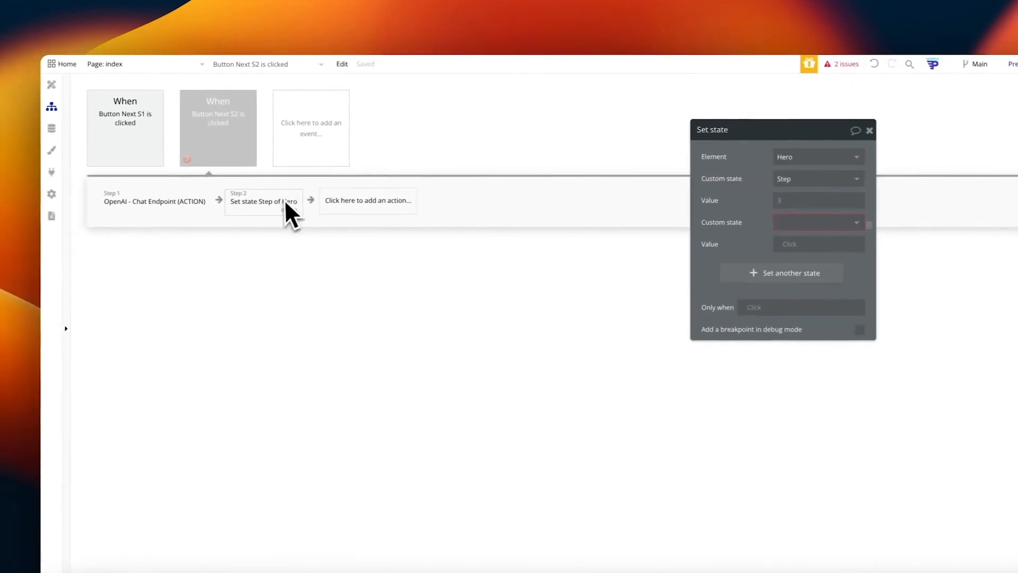
click(763, 216)
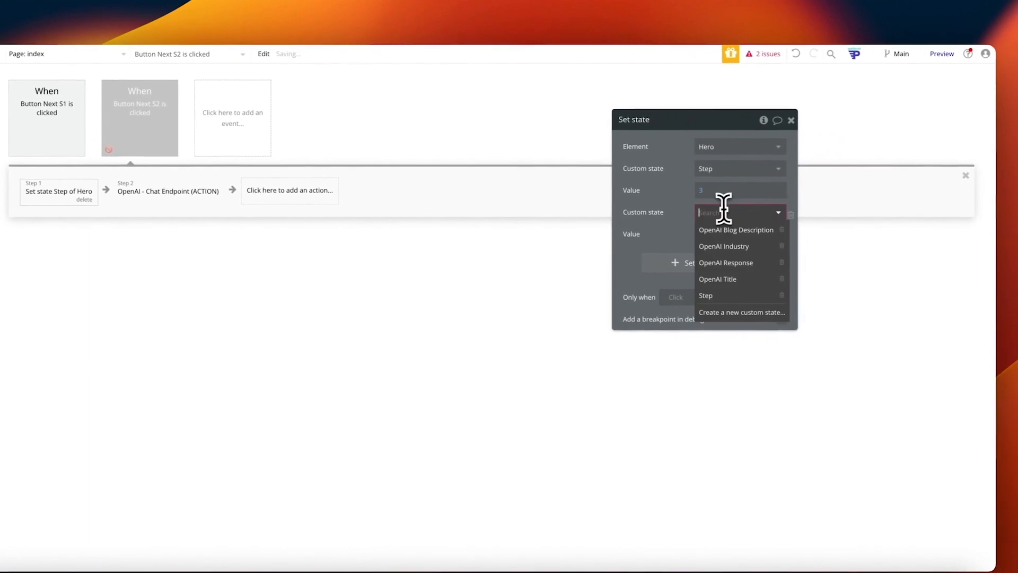
text(title)
click(713, 229)
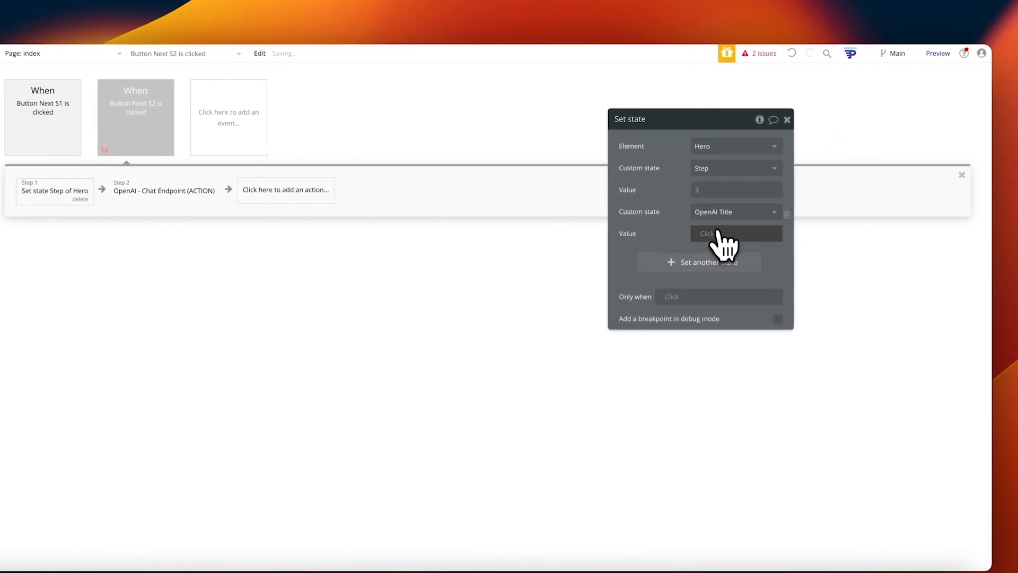
click(711, 234)
text(input)
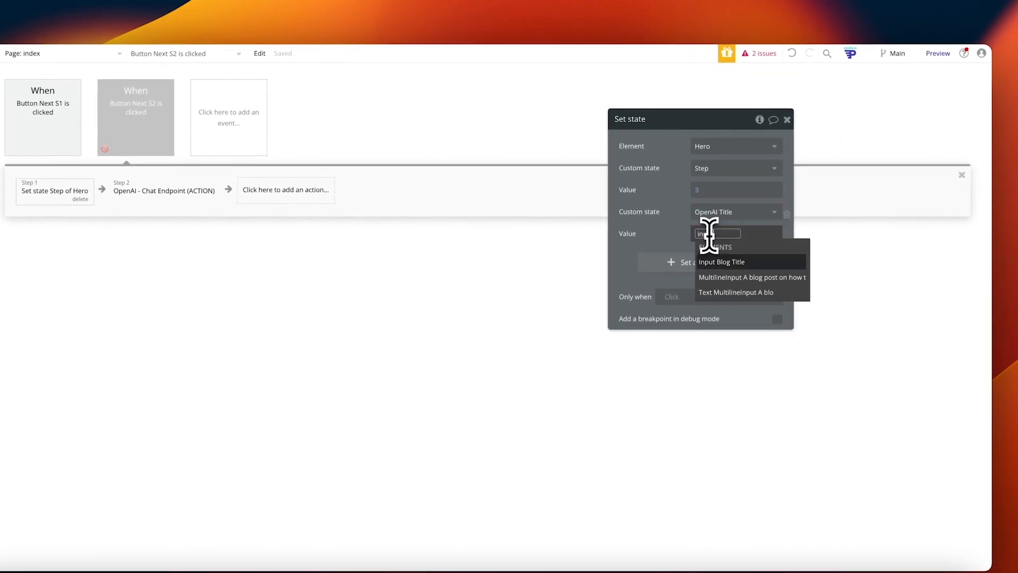
click(721, 262)
click(738, 271)
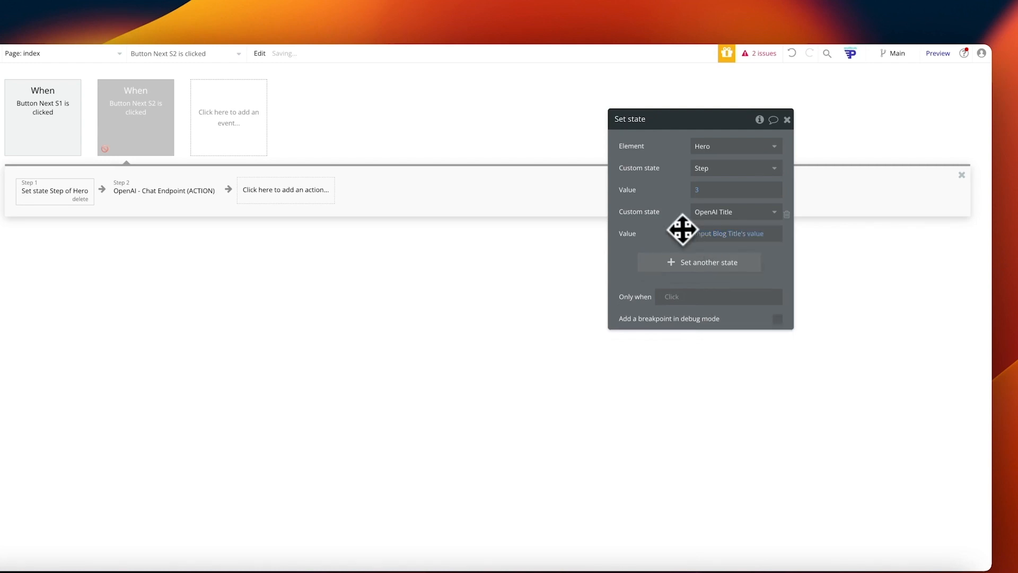
click(162, 192)
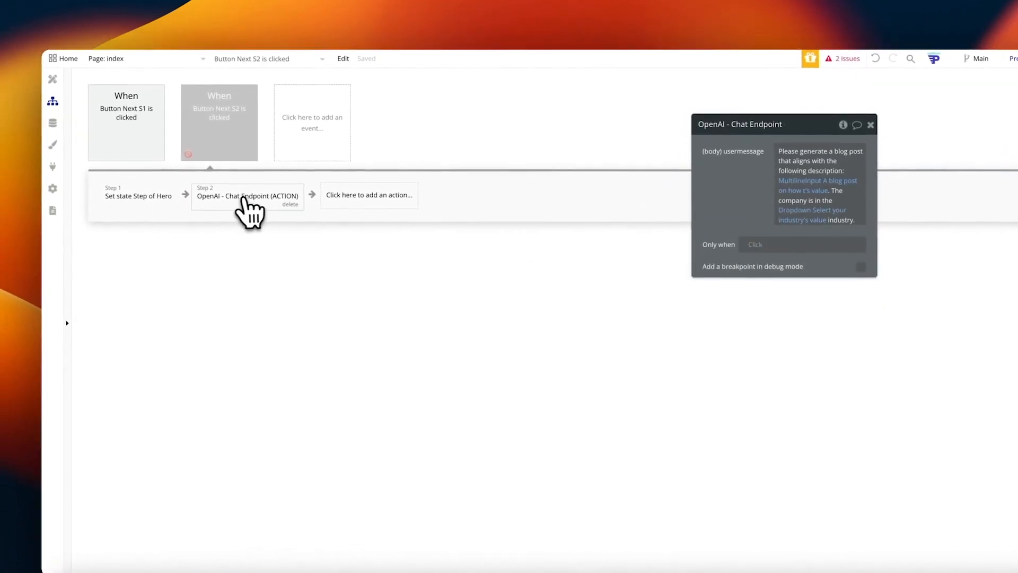
Step: Swap the prompt's description and industry references for Hero's OpenAI Blog Description and OpenAI Industry
click(798, 183)
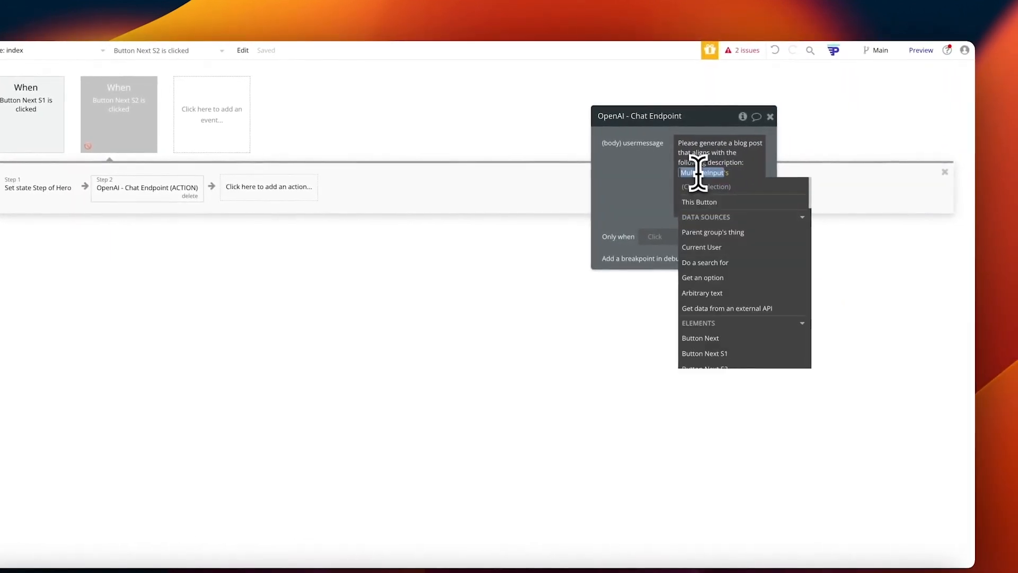
text(H)
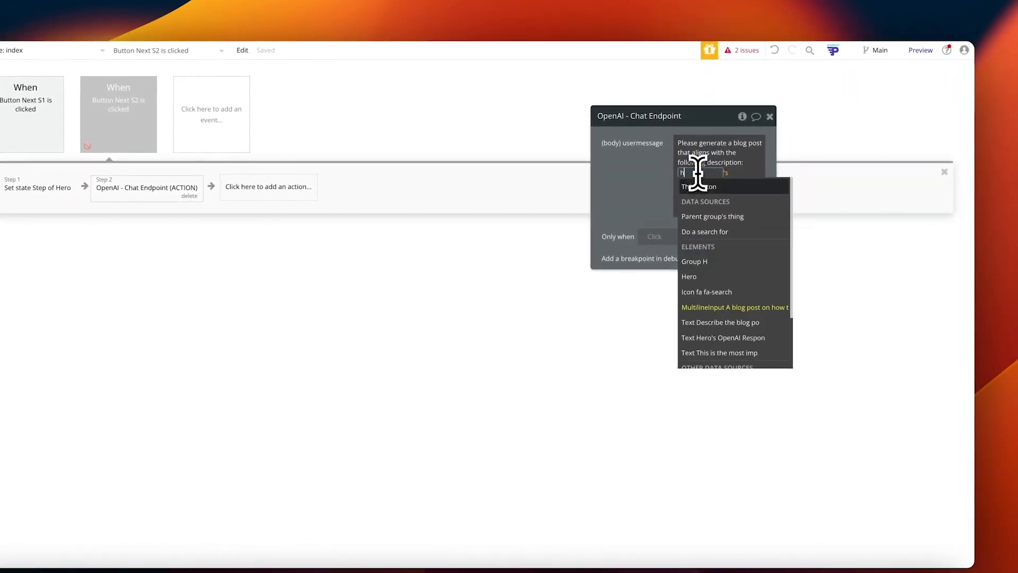
text(ero)
click(719, 210)
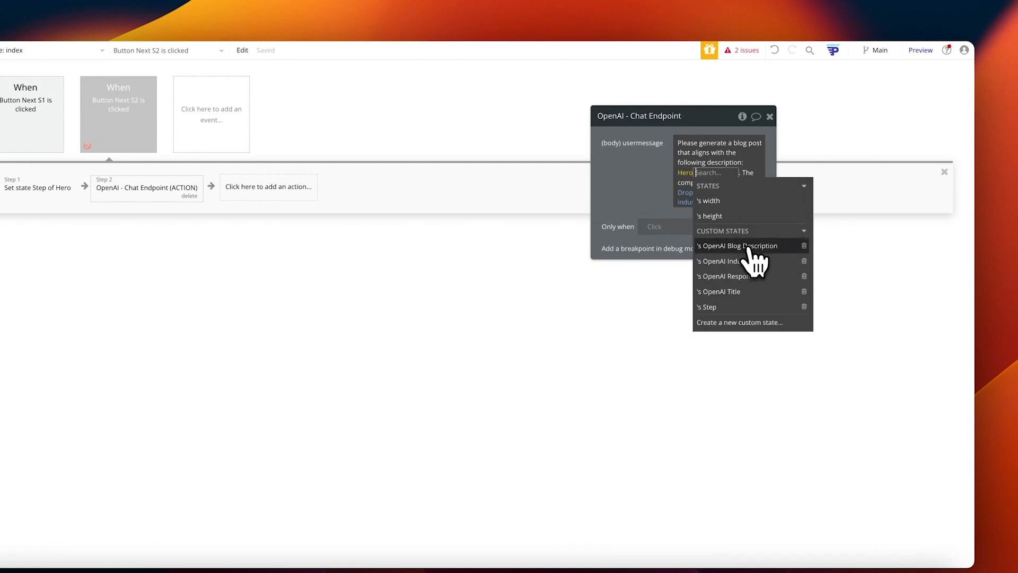
click(749, 246)
click(675, 259)
double_click(720, 210)
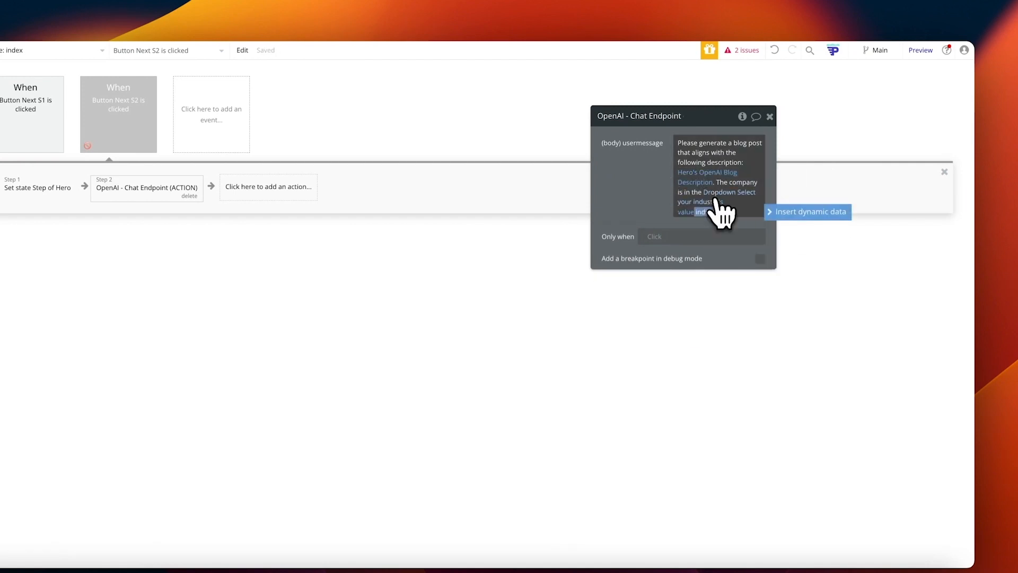
click(718, 193)
text(Hero)
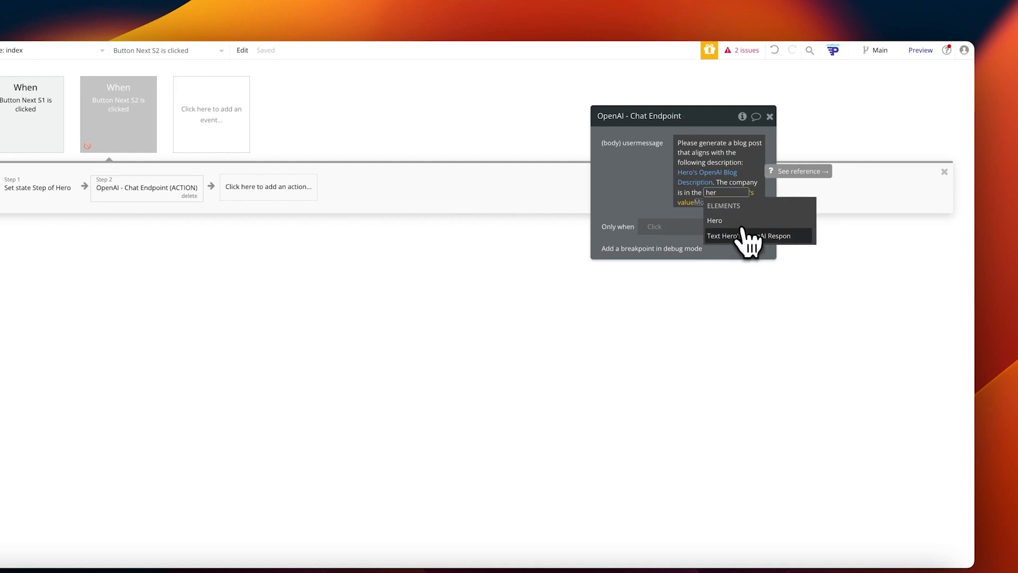
click(736, 224)
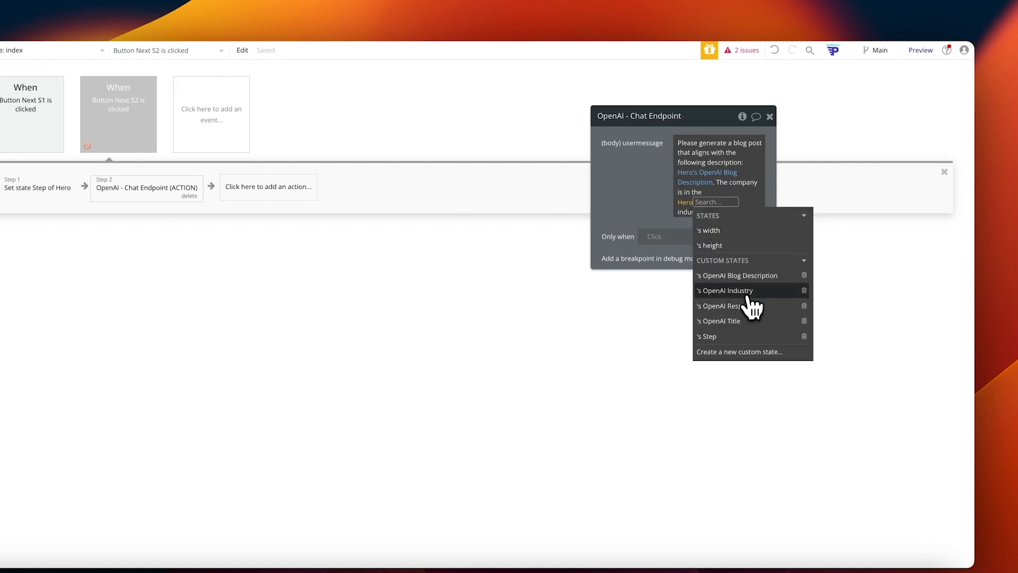
click(727, 291)
click(678, 212)
Step: Append 'The blog should have the title:' followed by Hero's OpenAI Title to the prompt
double_click(738, 202)
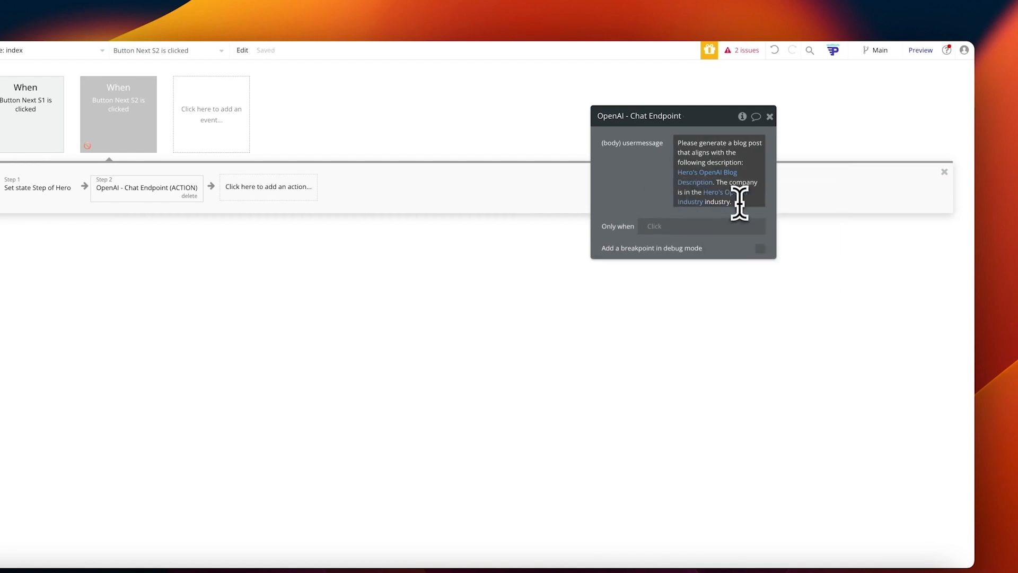
click(739, 203)
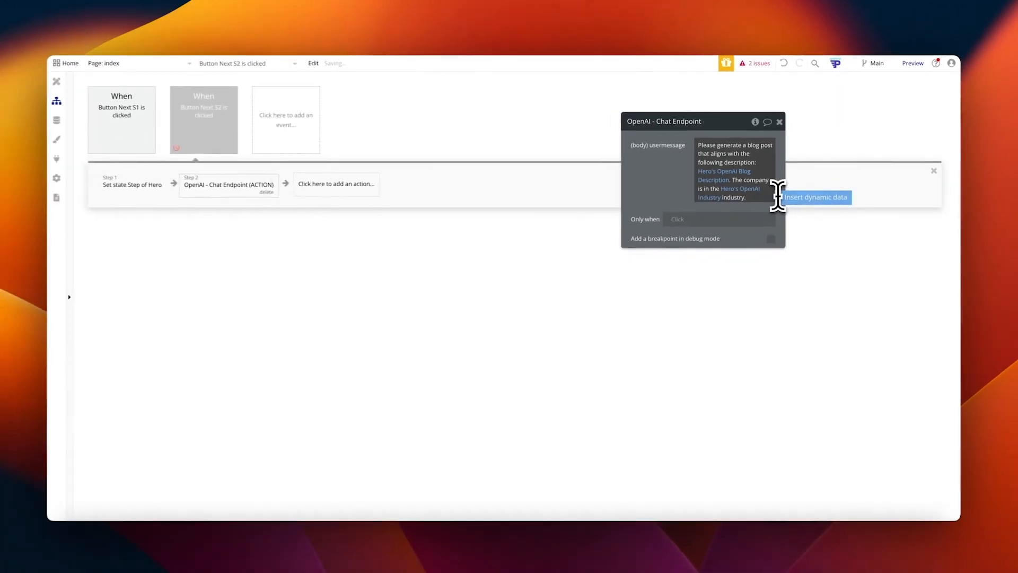
text(The blog should have the title:)
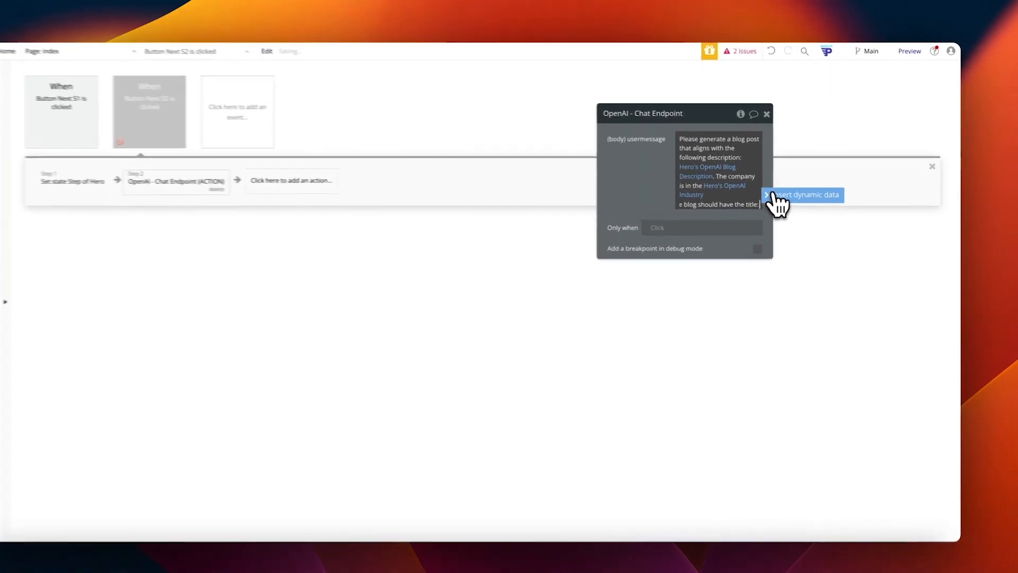
click(790, 204)
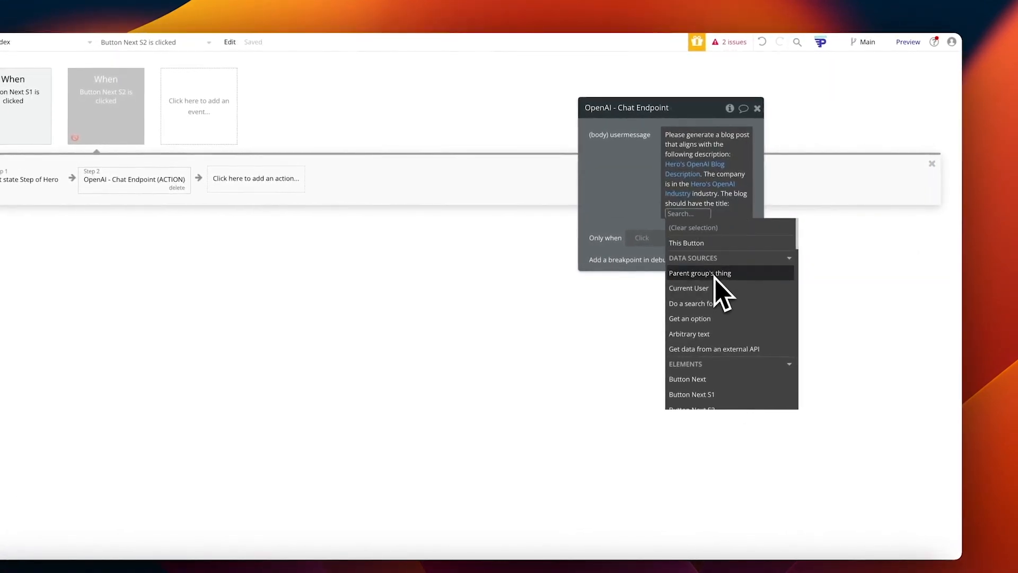
text(hero)
click(692, 242)
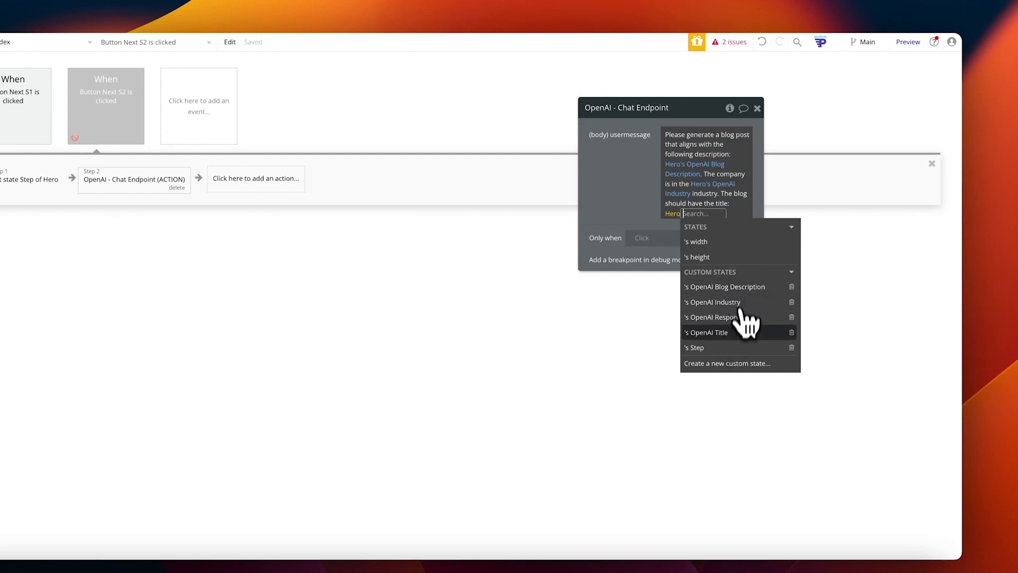
click(737, 332)
click(630, 209)
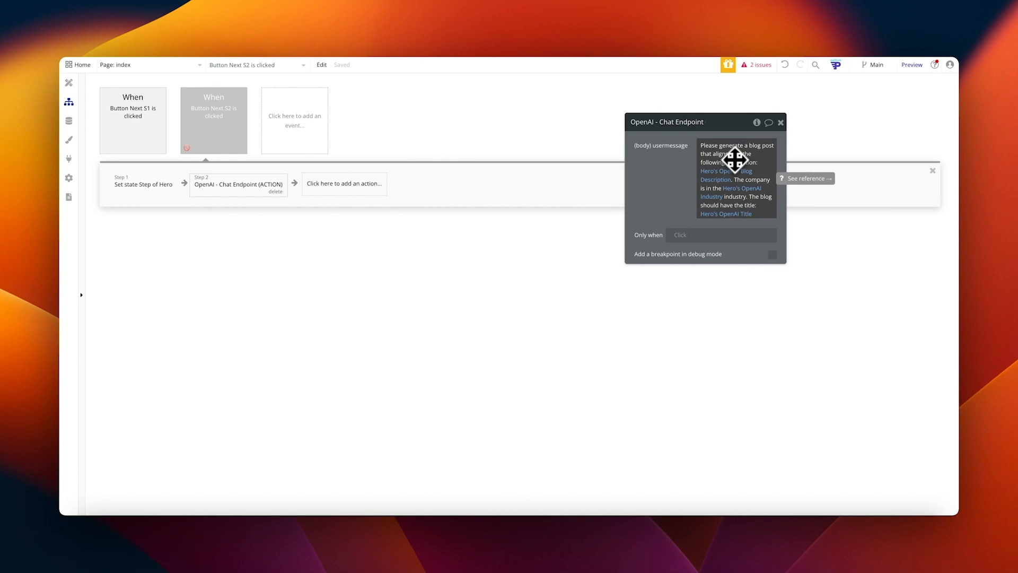
Step: Add a new Set state action as step 3 after the OpenAI call
click(361, 185)
text(set state)
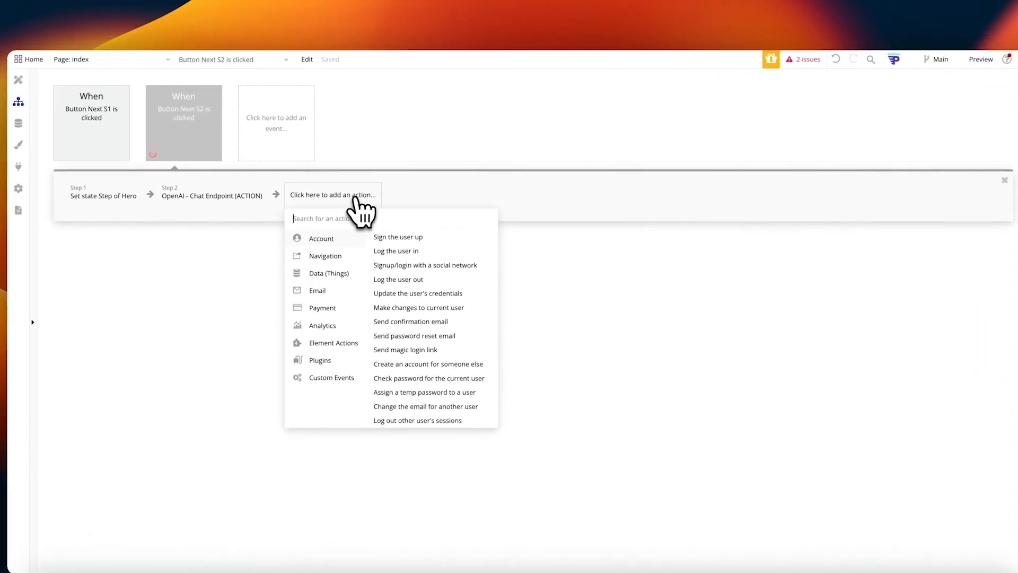
click(338, 238)
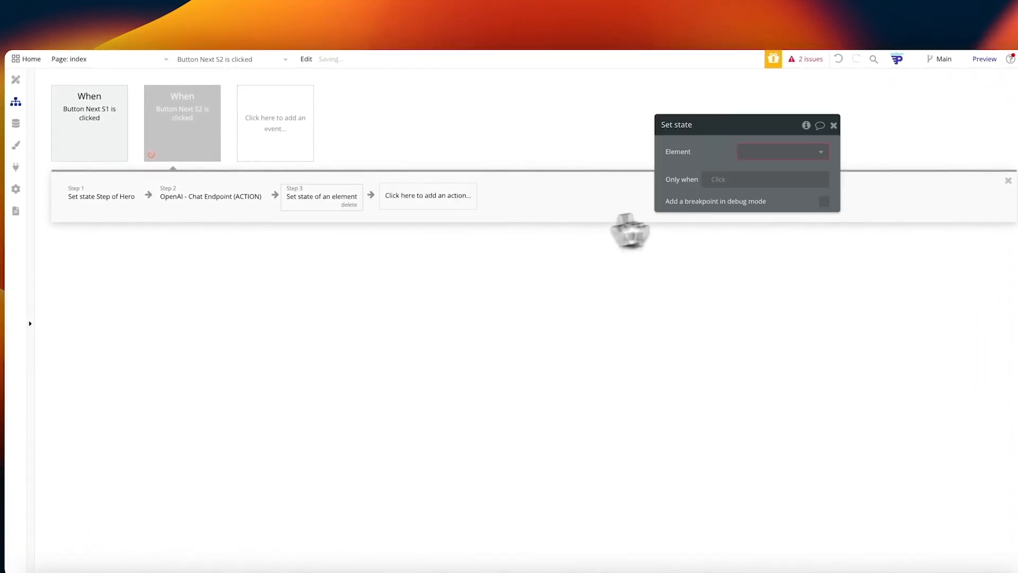
Step: Target Hero's OpenAI Response state in the new set-state action
click(788, 153)
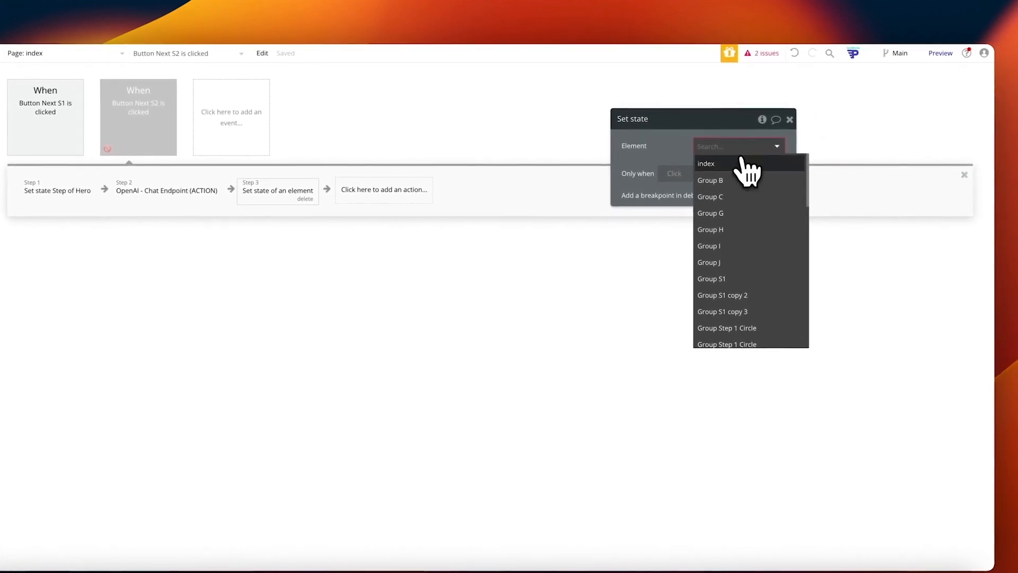
text(her)
click(732, 164)
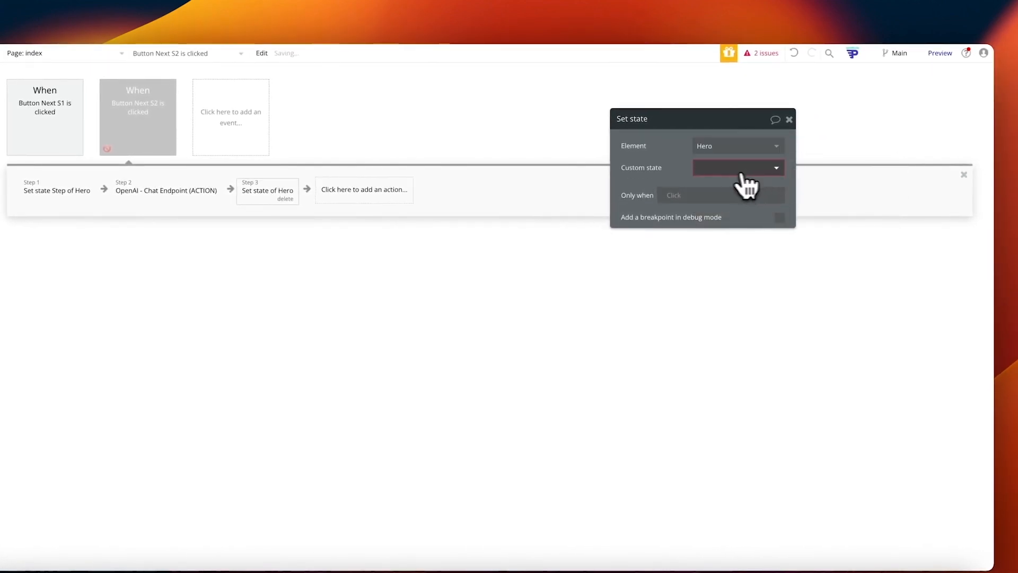
click(737, 169)
click(734, 204)
Step: Set its value to step 2's choices message content :first item, and re-enable the Button Next S2 workflow
click(710, 190)
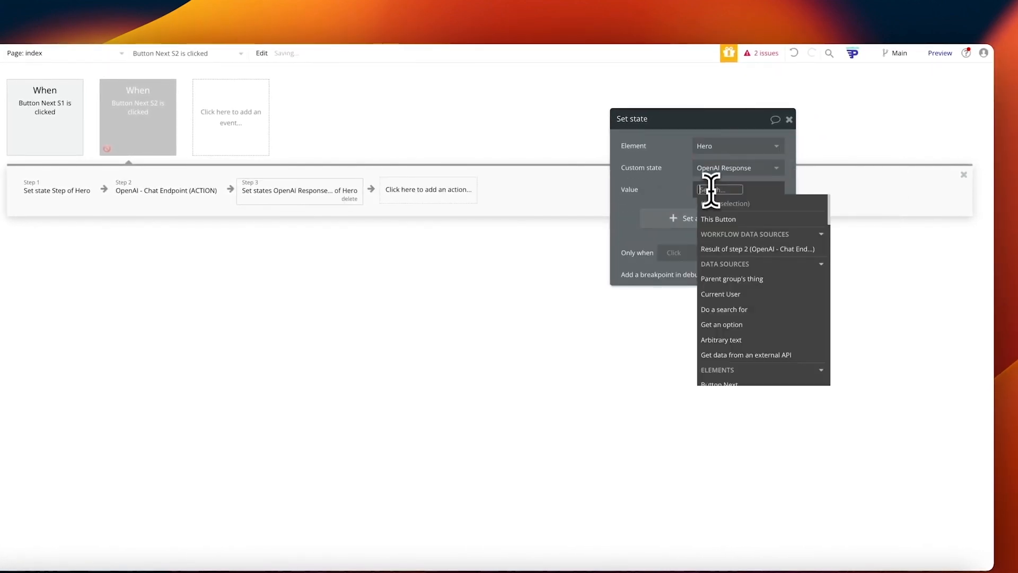
click(751, 247)
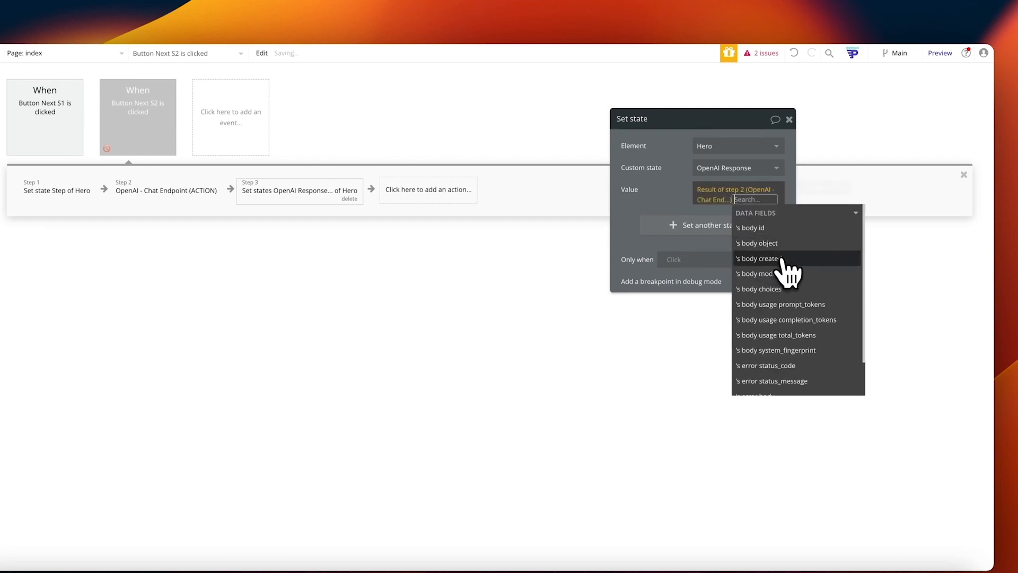
click(786, 289)
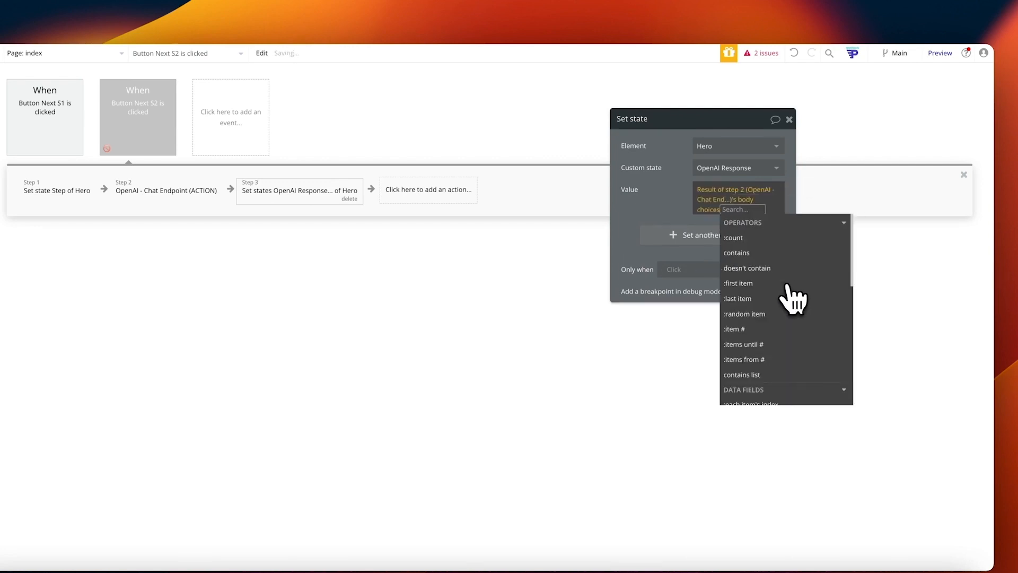
text(con)
click(796, 297)
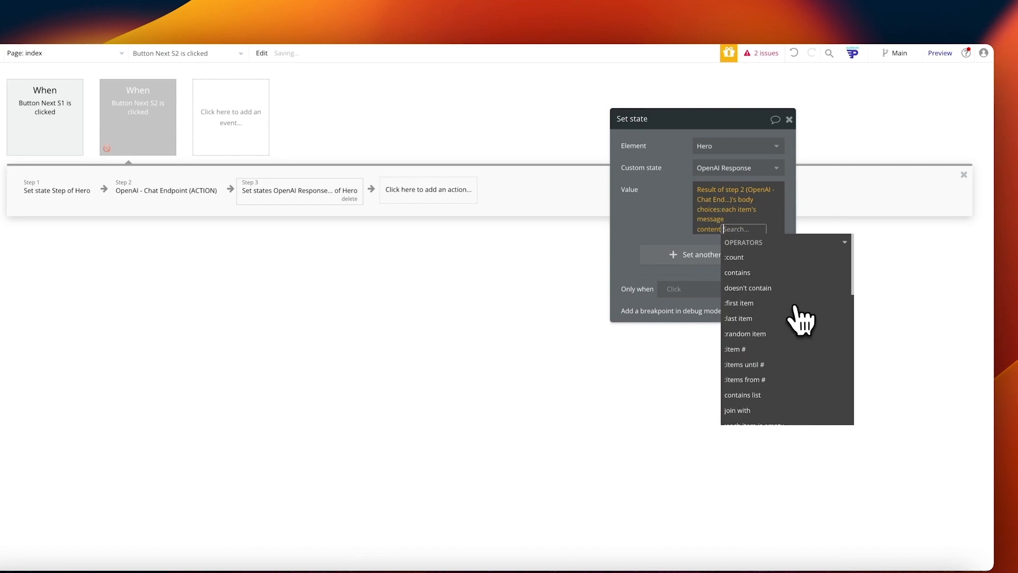
text(first)
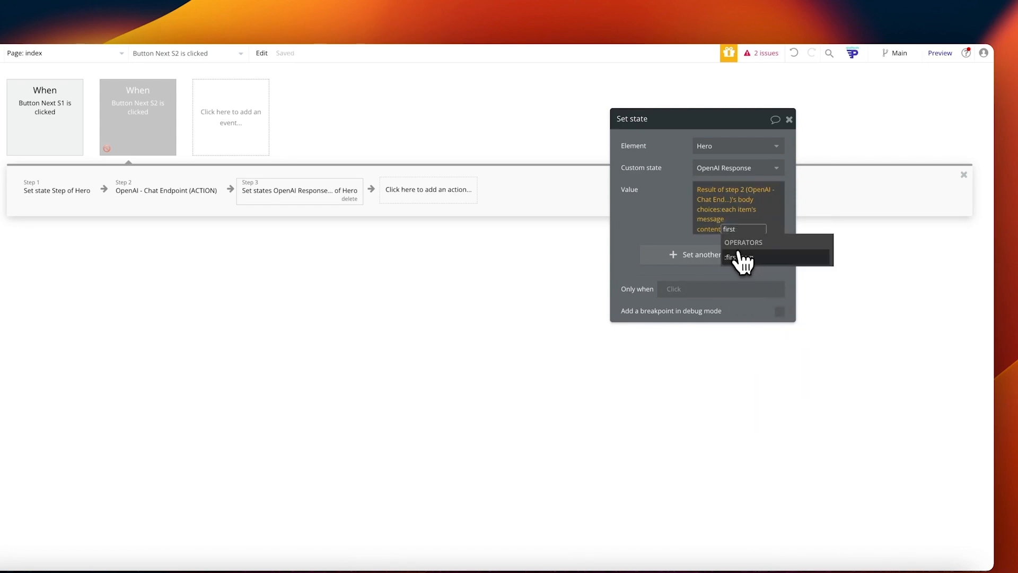
click(744, 258)
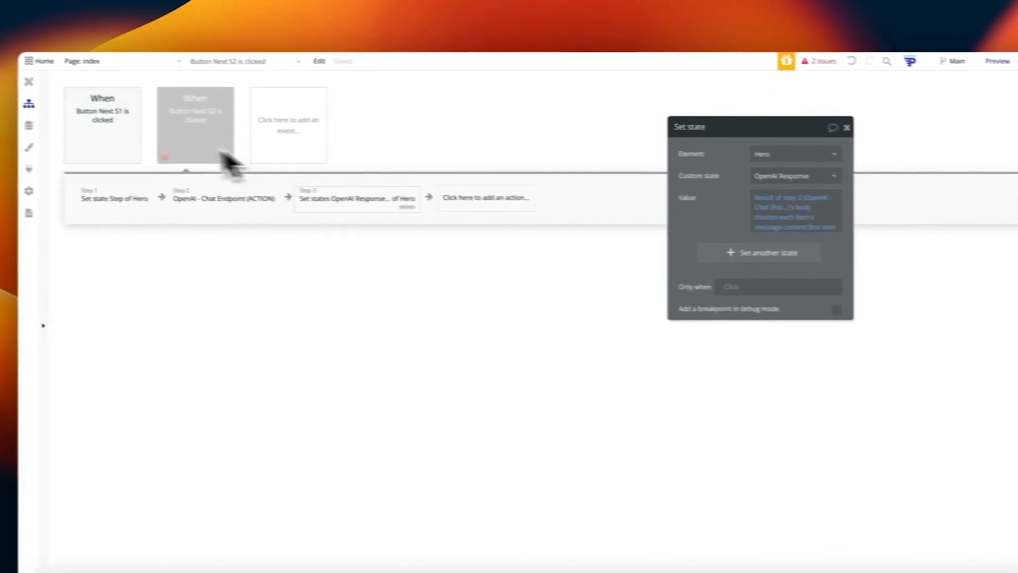
click(129, 133)
click(791, 255)
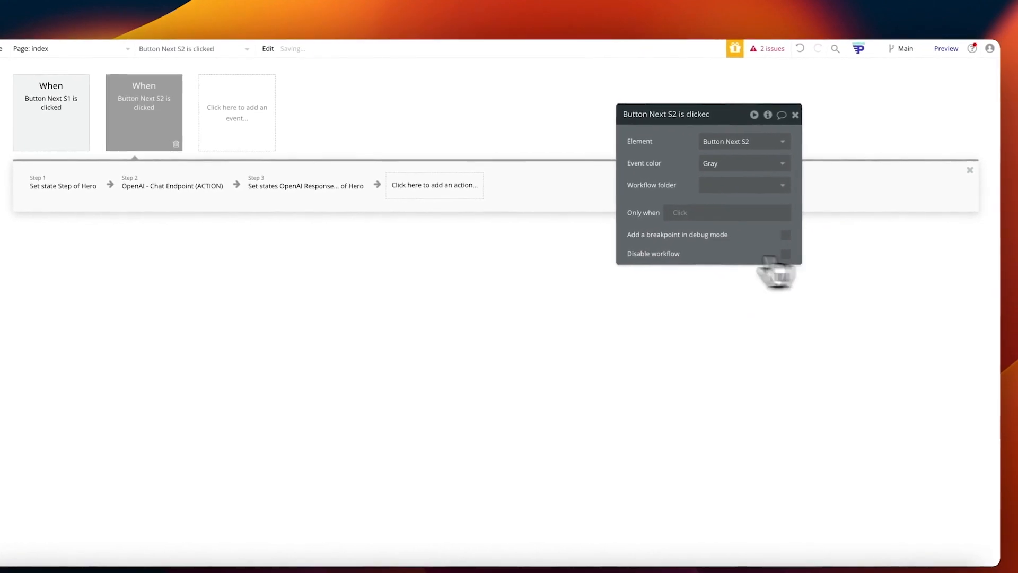
Step: Change the Blog column group's visibility condition to Hero's Step is 3
click(63, 113)
click(116, 117)
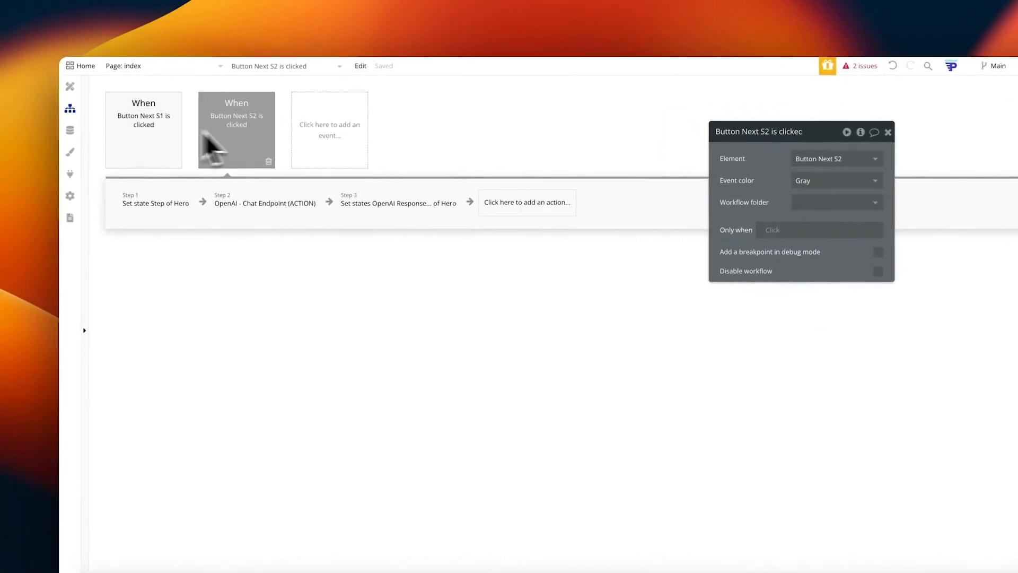
click(72, 87)
scroll(466, 422, down, 3)
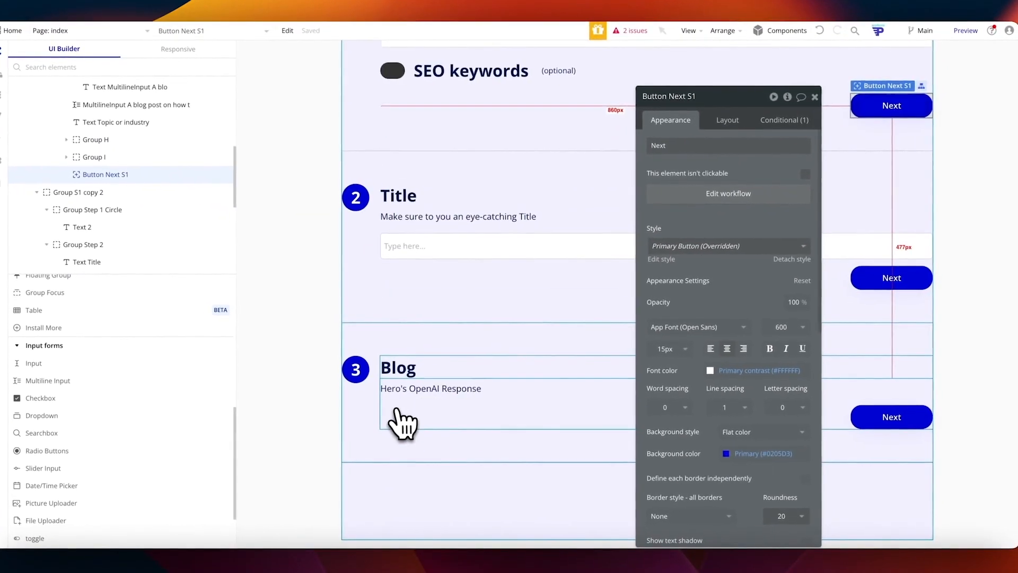
click(433, 417)
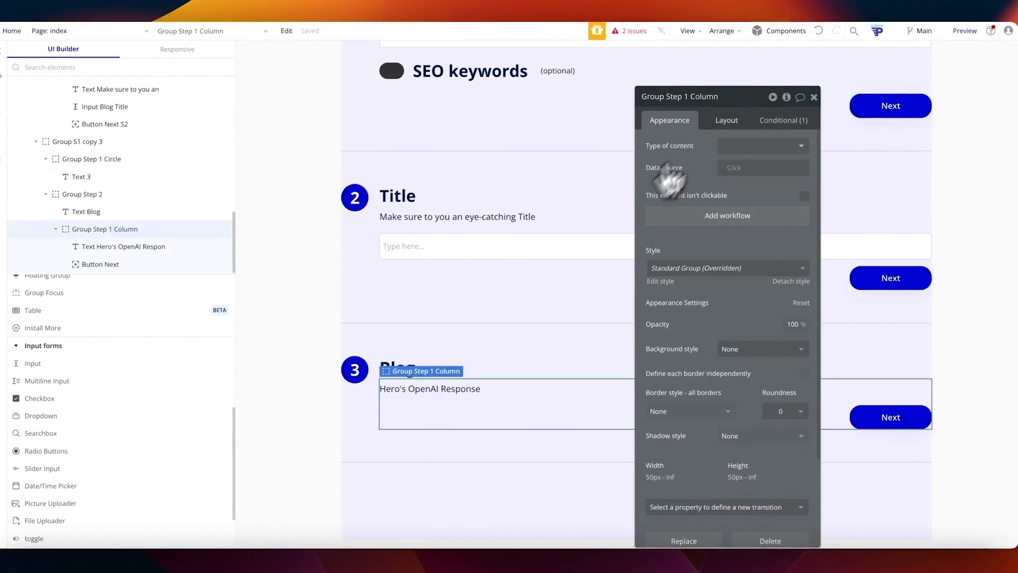
click(784, 120)
click(722, 151)
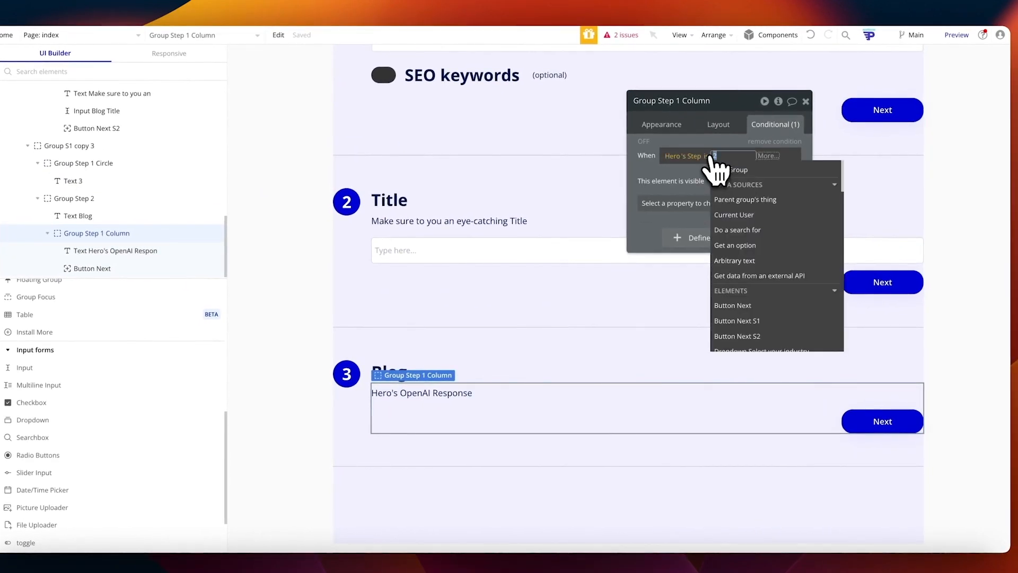
text(3)
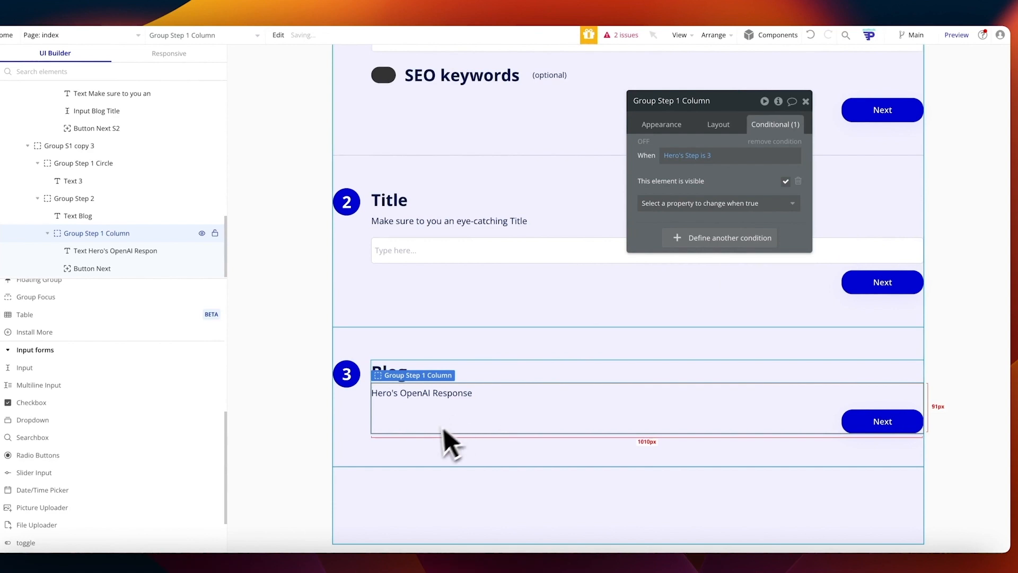
Step: Rename the group to Group Step 3 Column
click(674, 103)
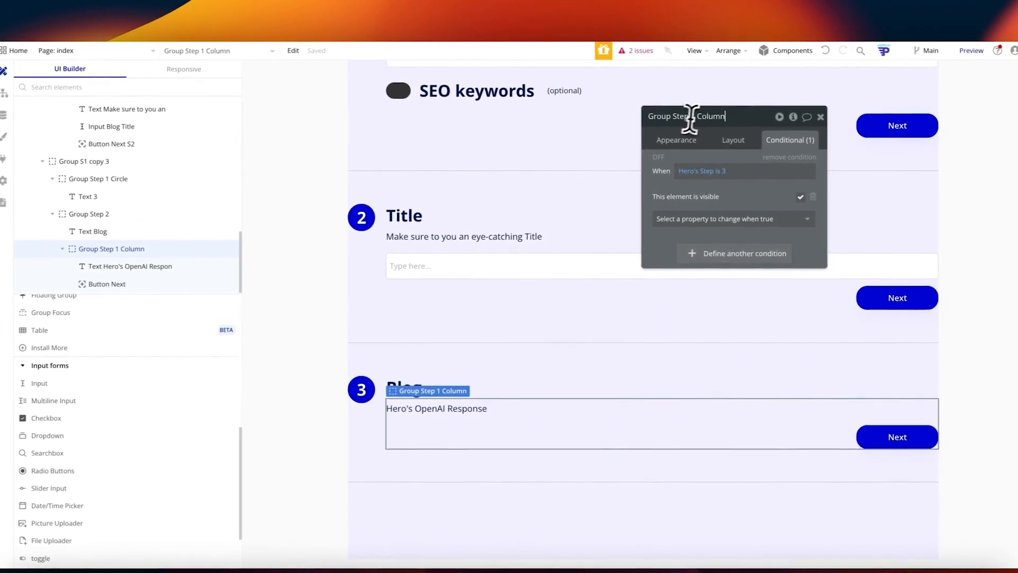
click(689, 116)
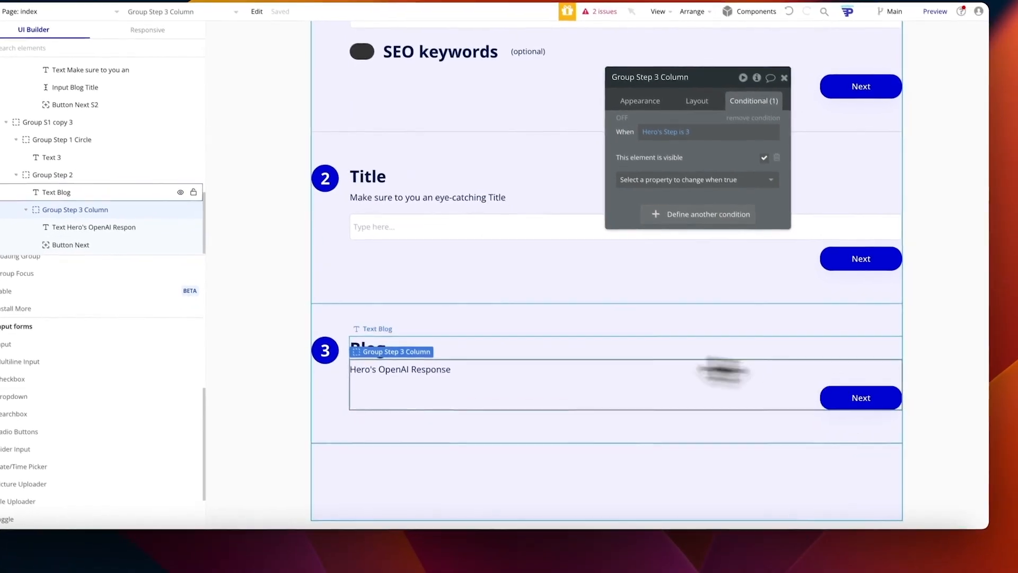
click(456, 409)
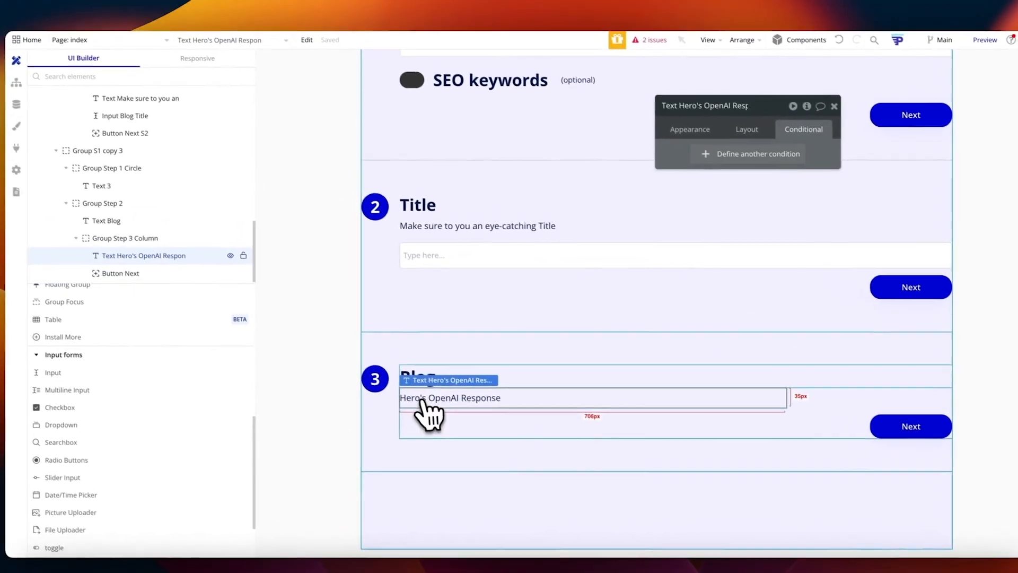
click(175, 249)
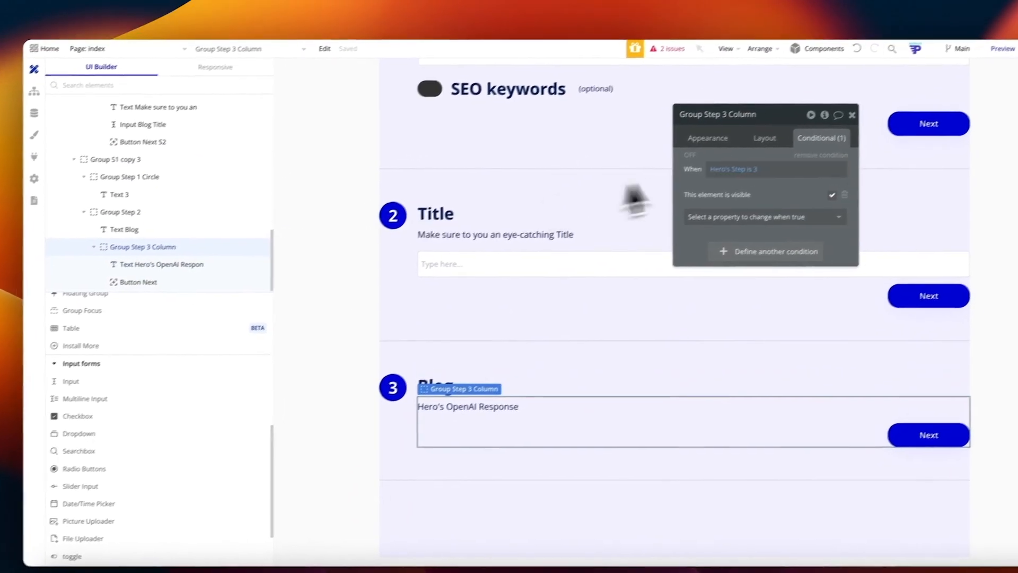
click(151, 213)
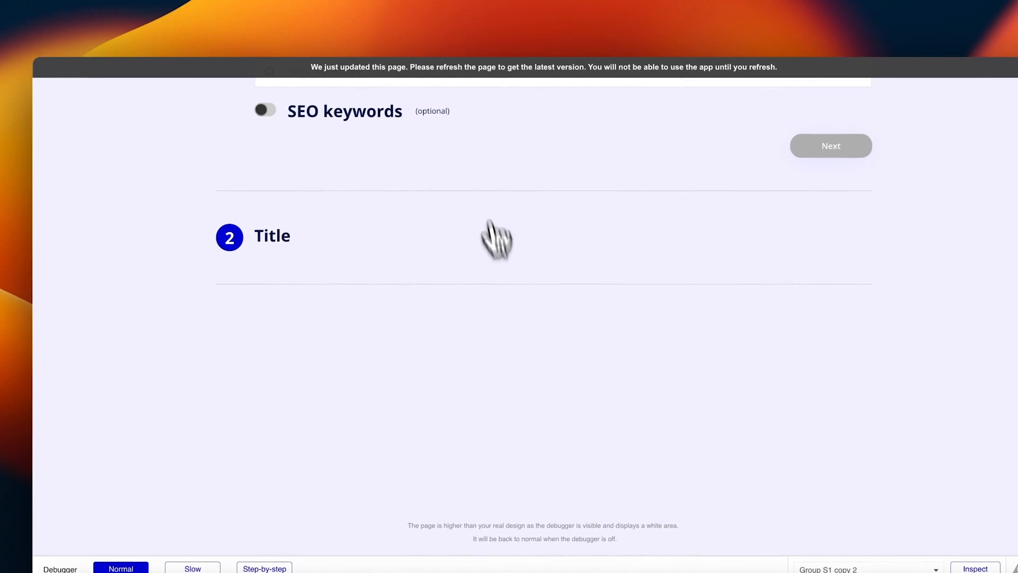
scroll(461, 268, down, 4)
scroll(466, 291, up, 5)
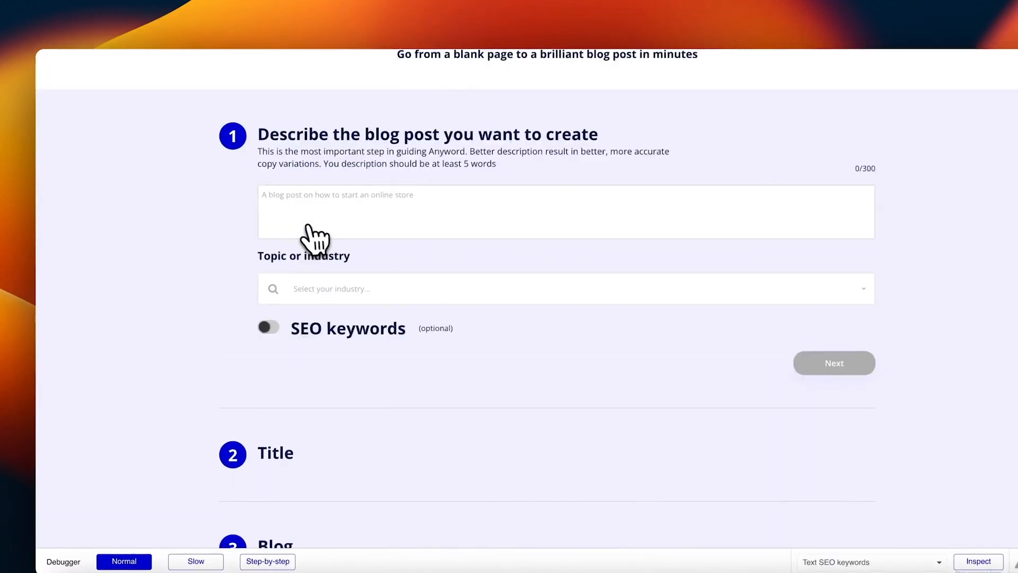
scroll(315, 238, up, 1)
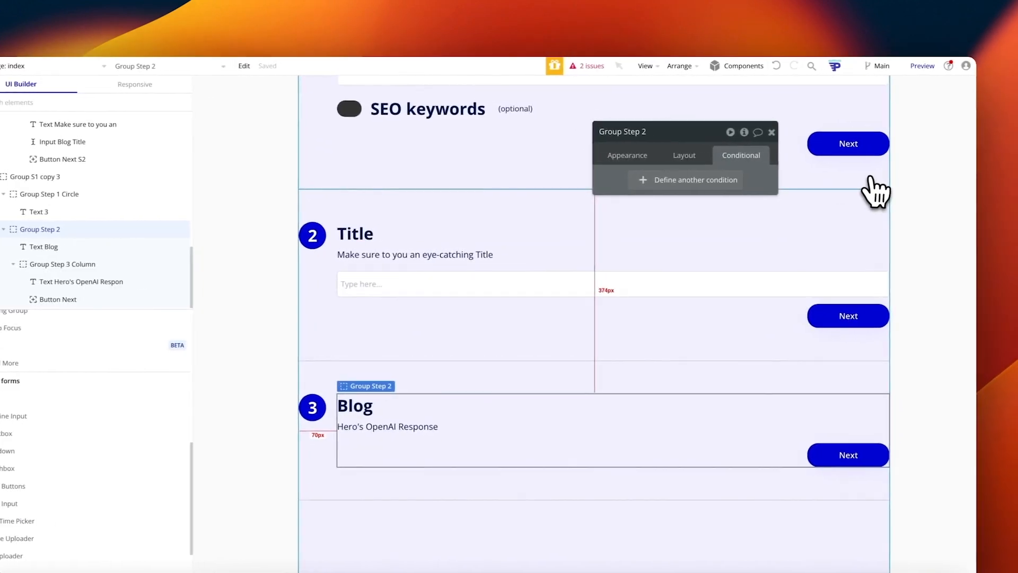
scroll(859, 191, up, 1)
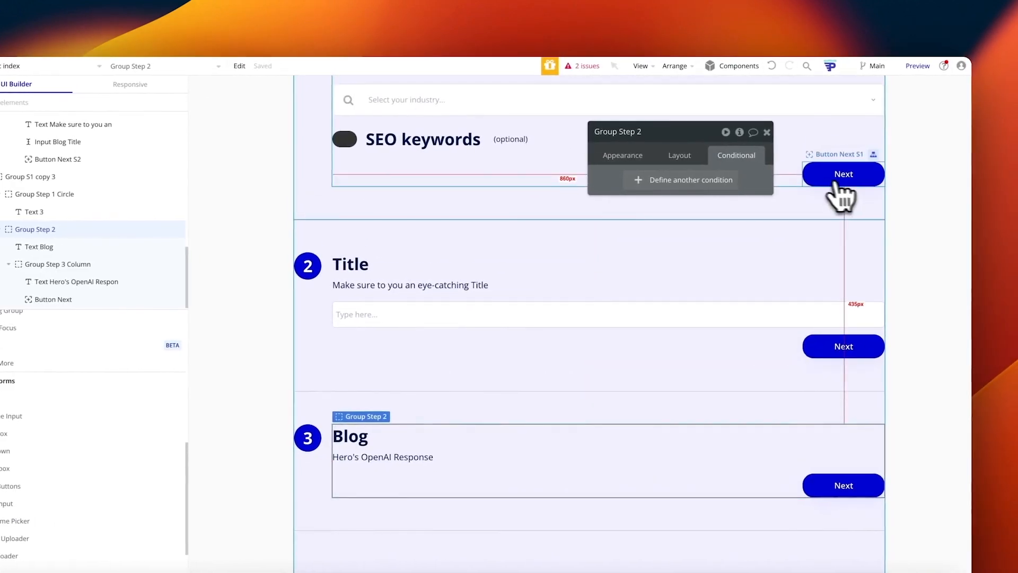
click(846, 178)
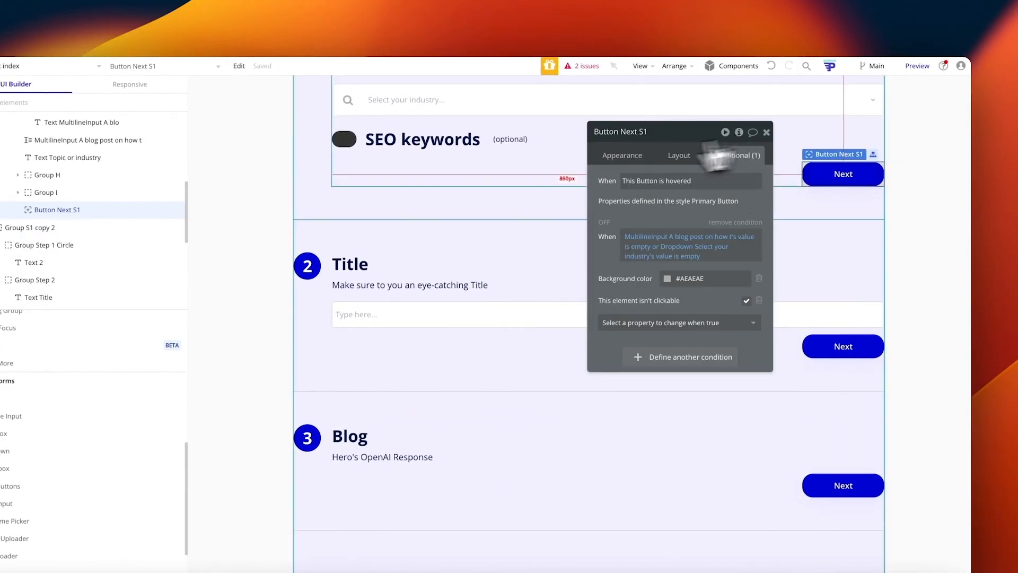
scroll(109, 192, up, 5)
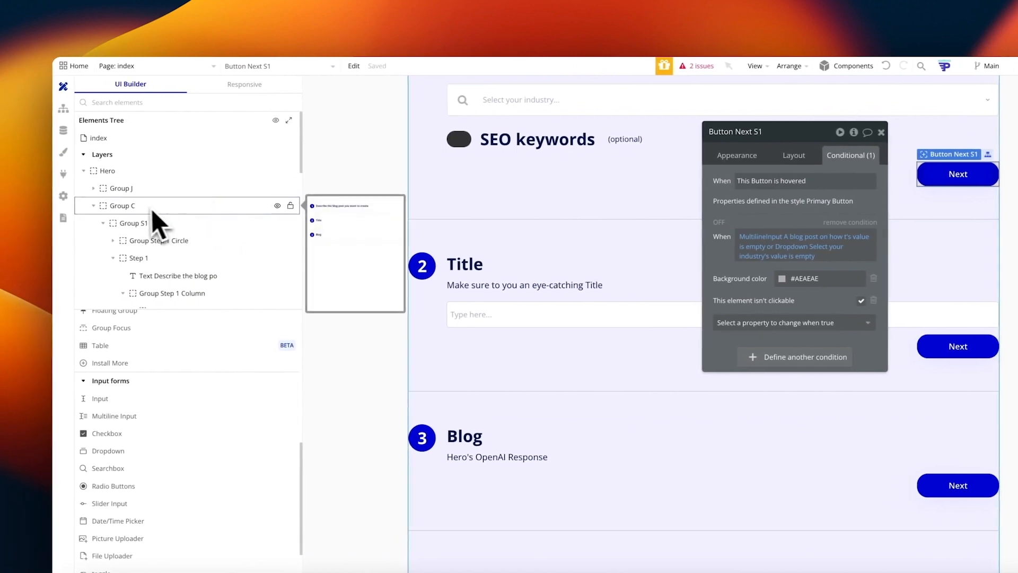
click(119, 172)
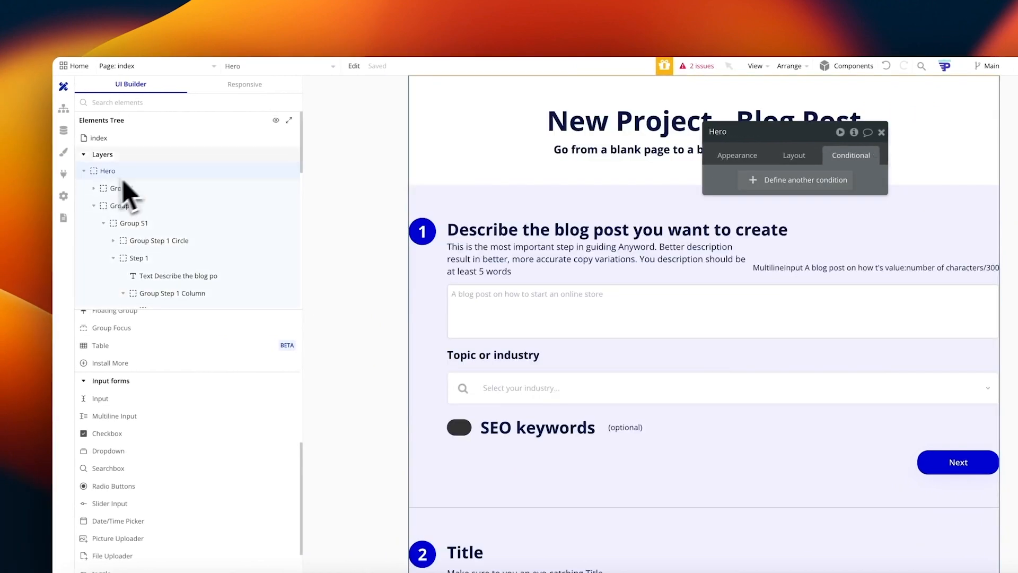
Step: Create a Hero custom state called SEO Keywords with type yes / no
click(854, 132)
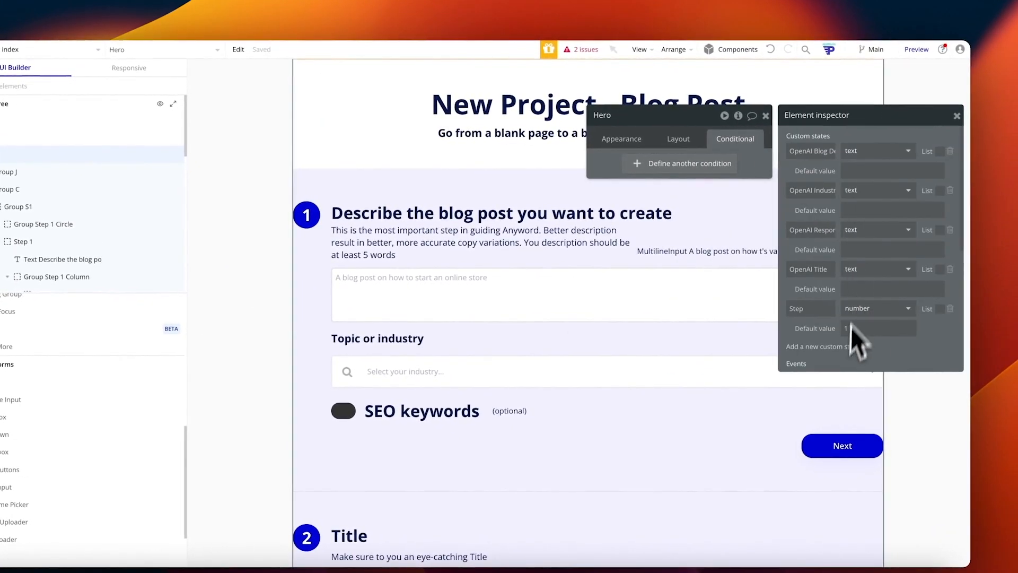
click(834, 346)
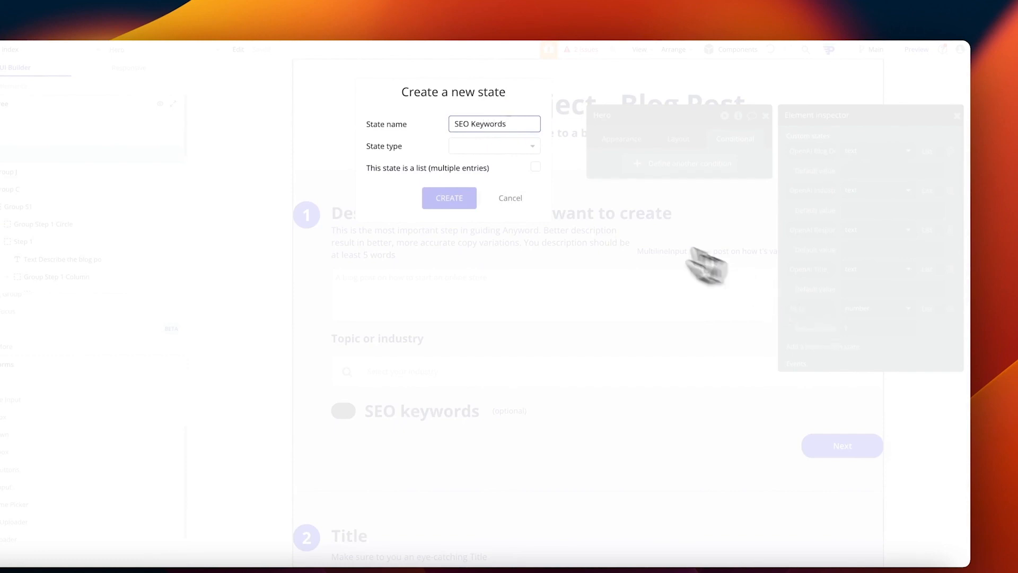
click(512, 146)
text(uyes)
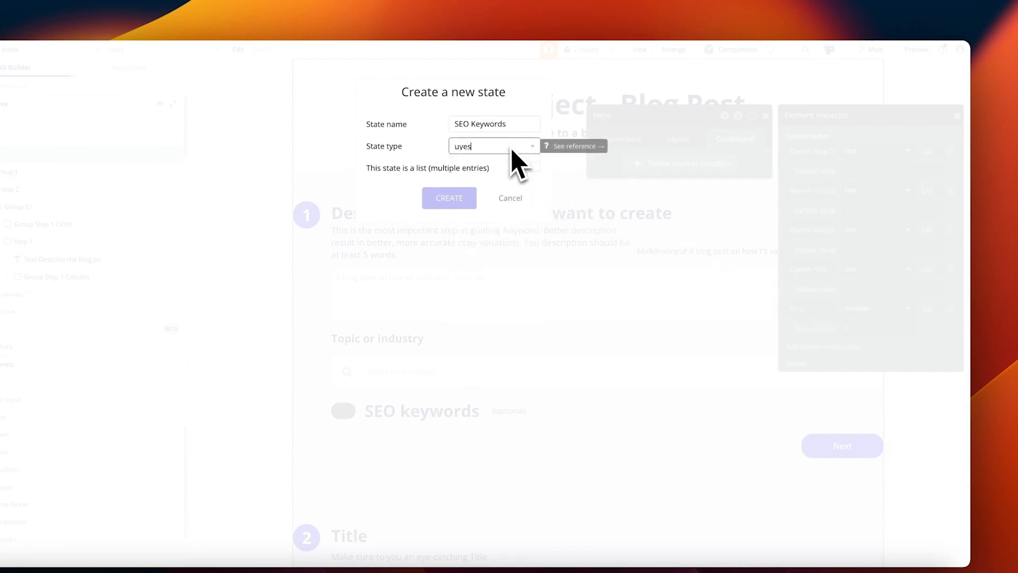
key(Return)
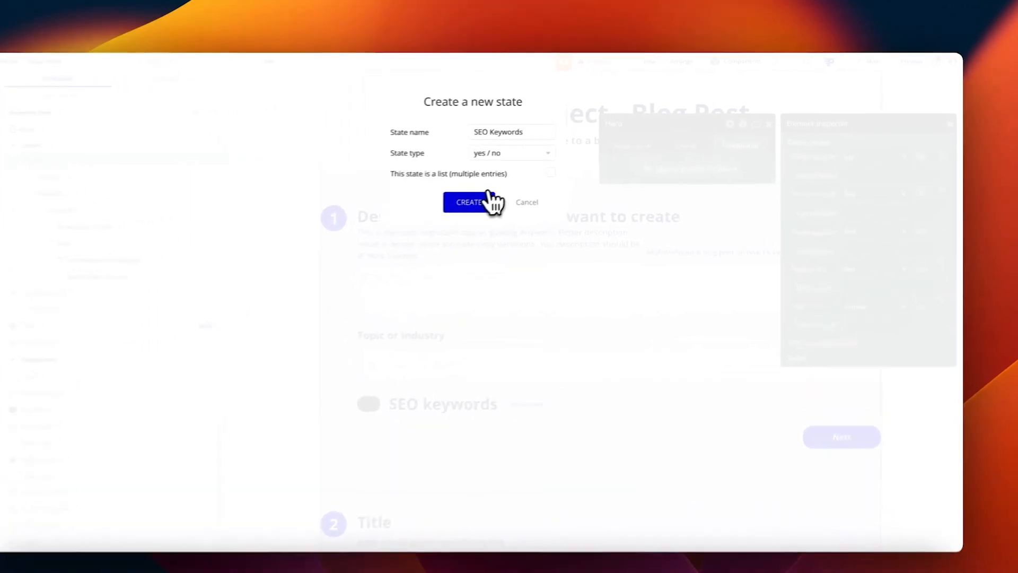
click(527, 190)
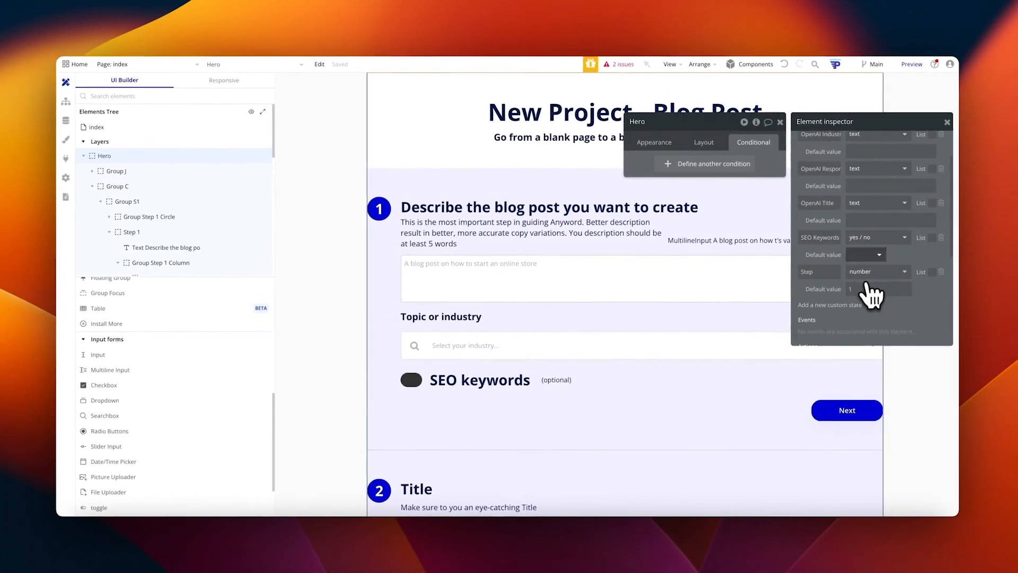
scroll(870, 257, up, 3)
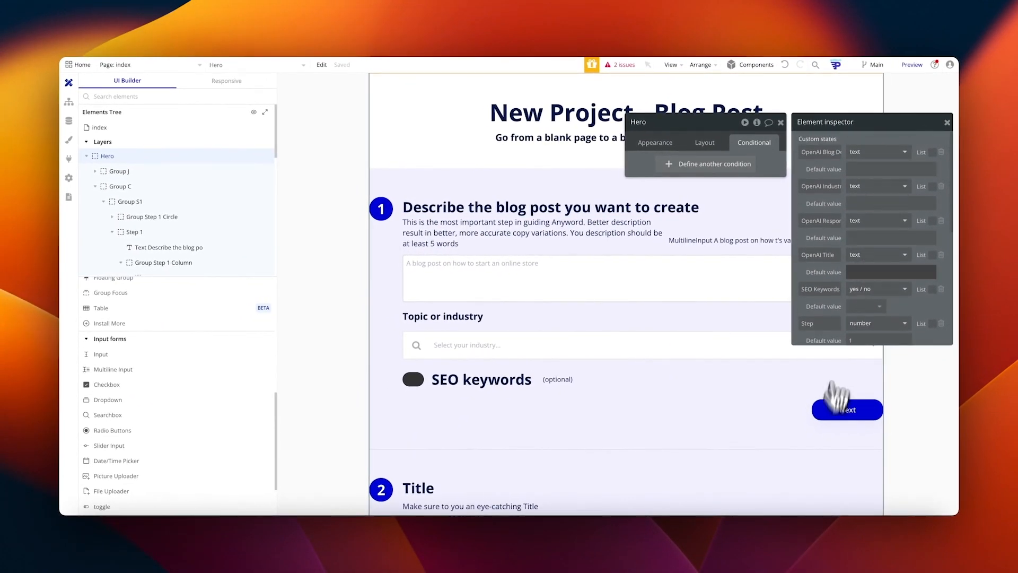
scroll(859, 289, down, 2)
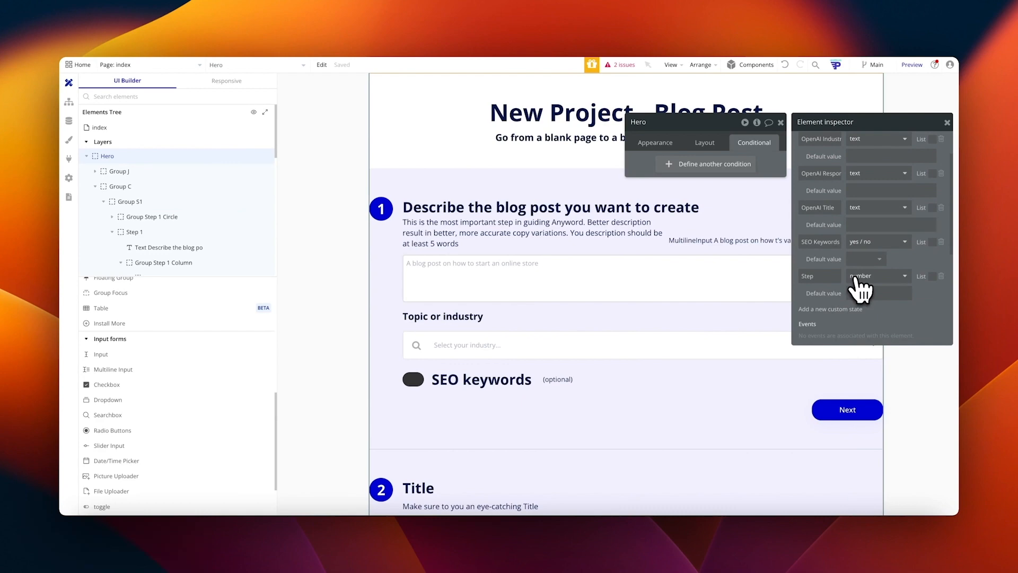
click(849, 410)
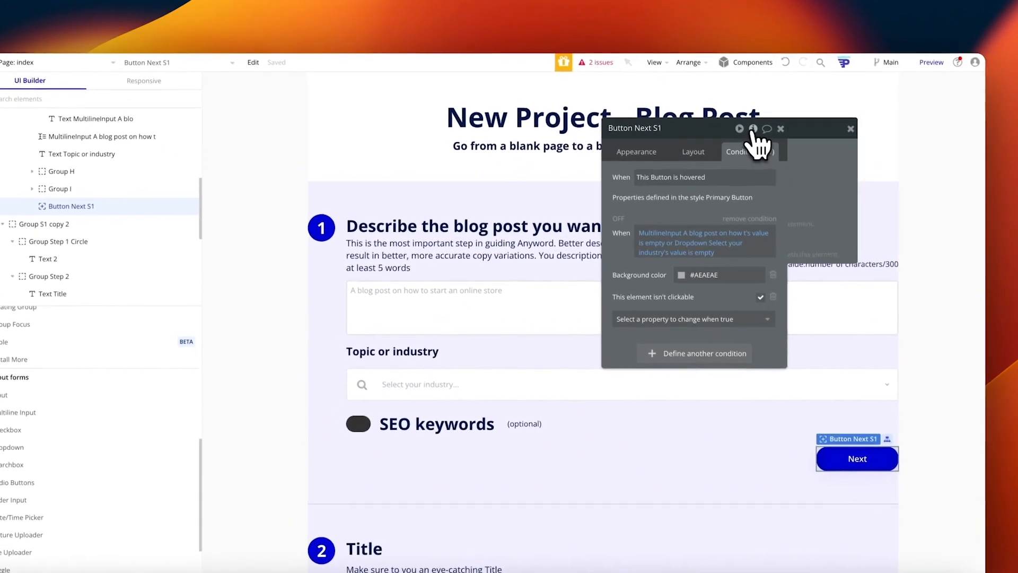
Step: In Button Next S1's Set state action, set SEO Keywords to Togglev2 A's checked value
click(753, 129)
click(808, 185)
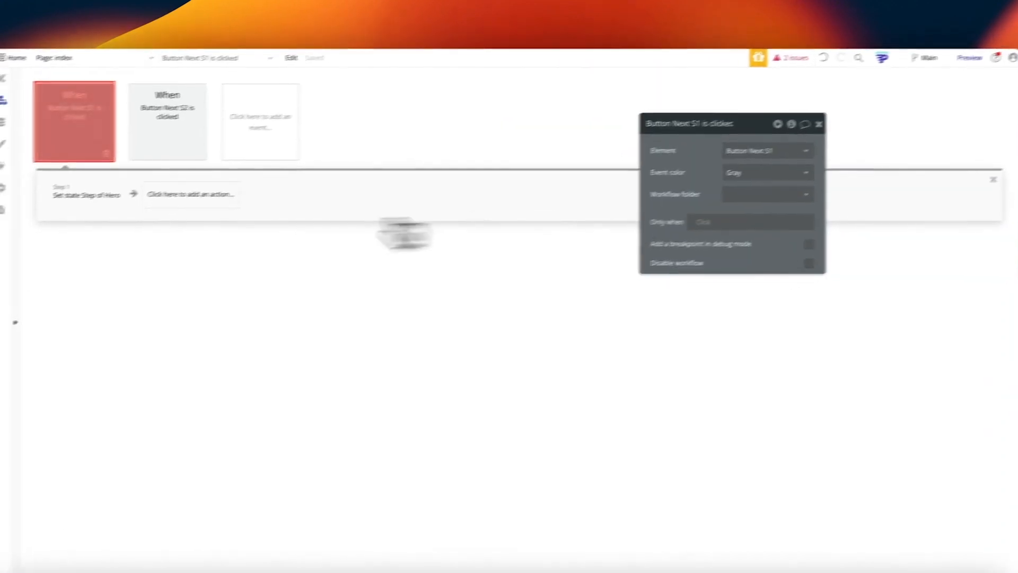
click(126, 196)
click(774, 312)
click(821, 376)
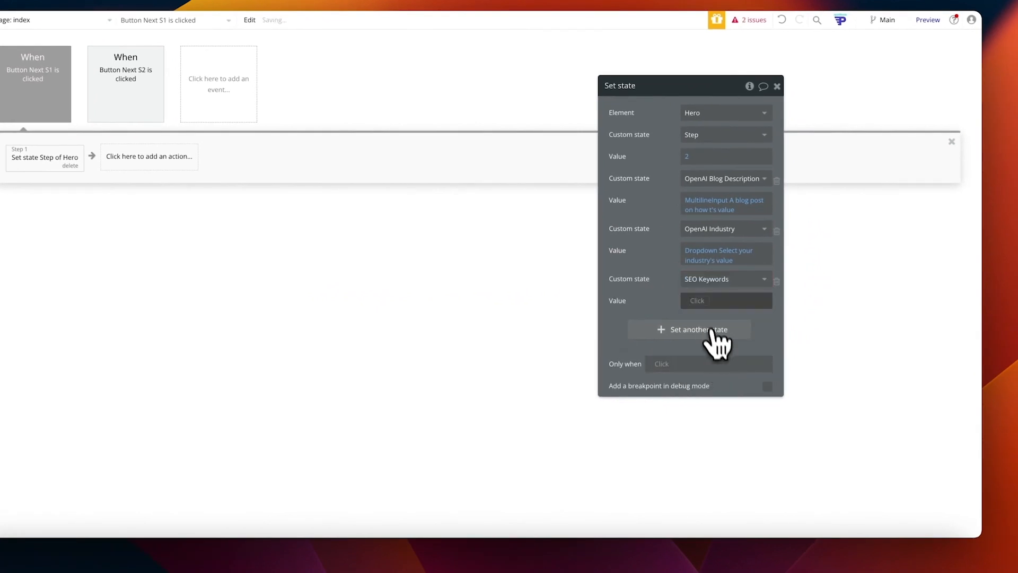
click(800, 326)
text(tot)
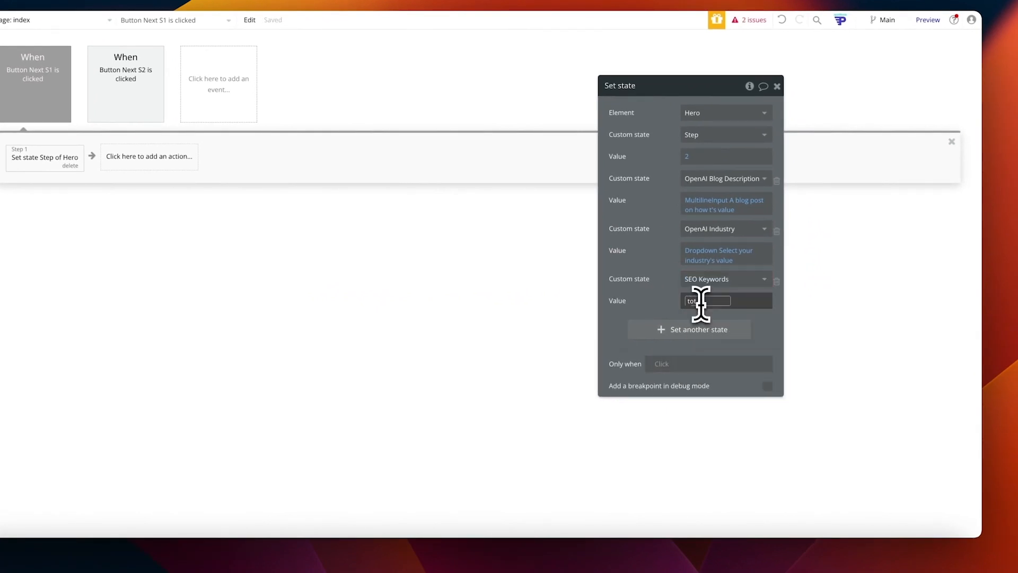
key(BackSpace)
text(g)
click(718, 330)
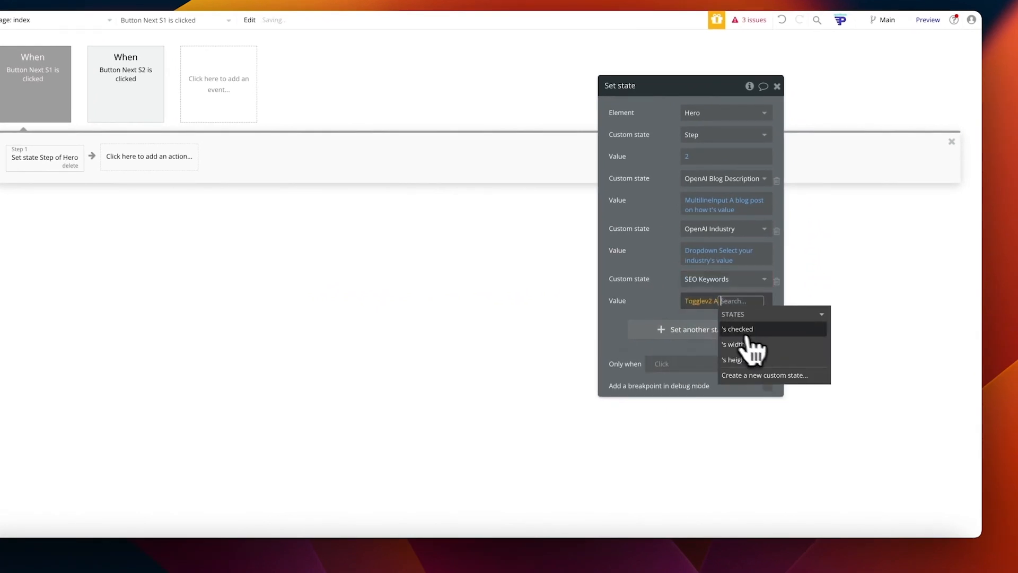
click(763, 340)
click(665, 302)
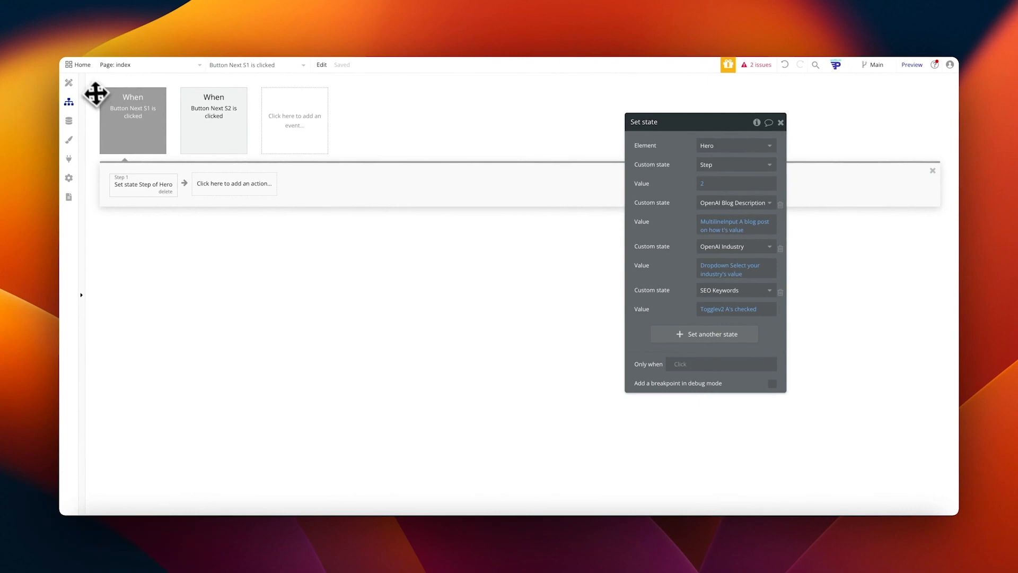
Step: In the OpenAI chat action's settings, add a period after the prompt's title
click(197, 146)
click(232, 188)
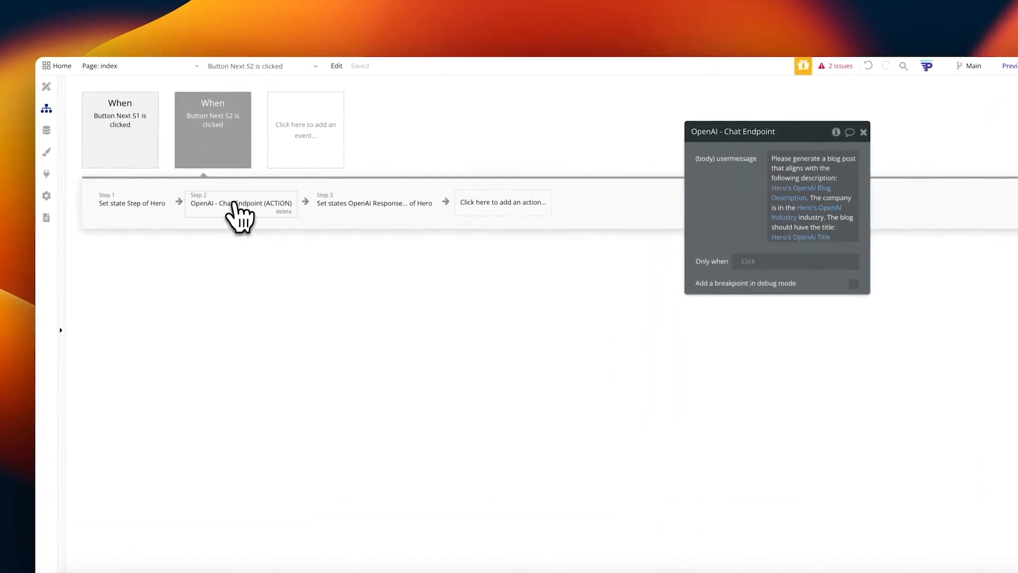
click(788, 229)
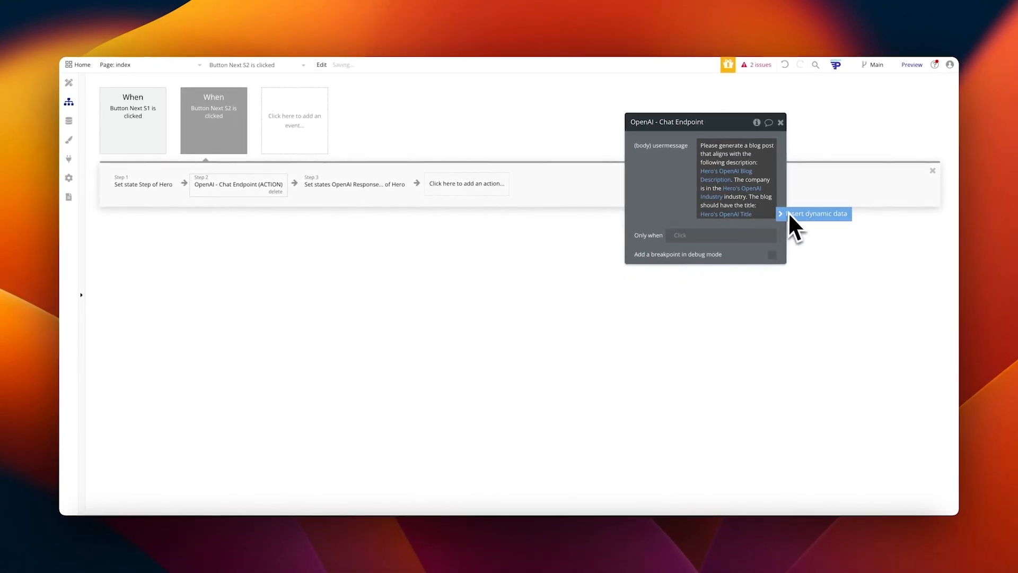
text(.)
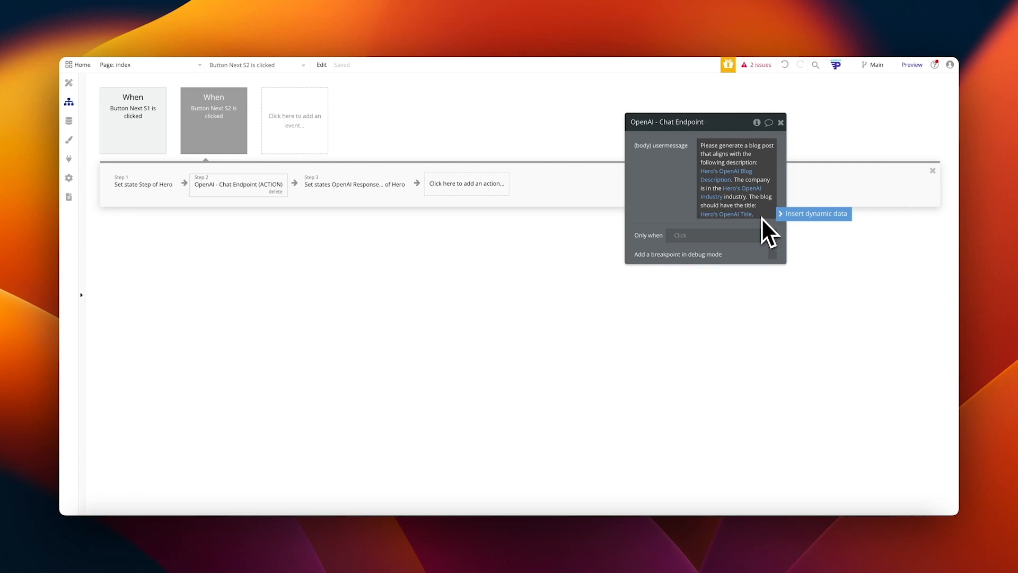
Step: Append Hero's SEO Keywords to the prompt as dynamic data, formatted as text
click(795, 214)
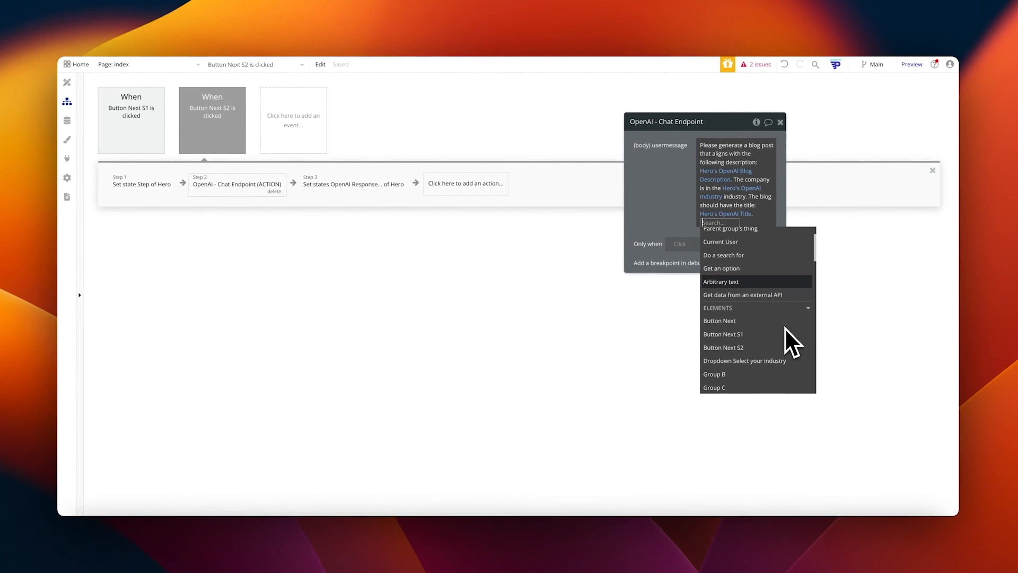
text(hero)
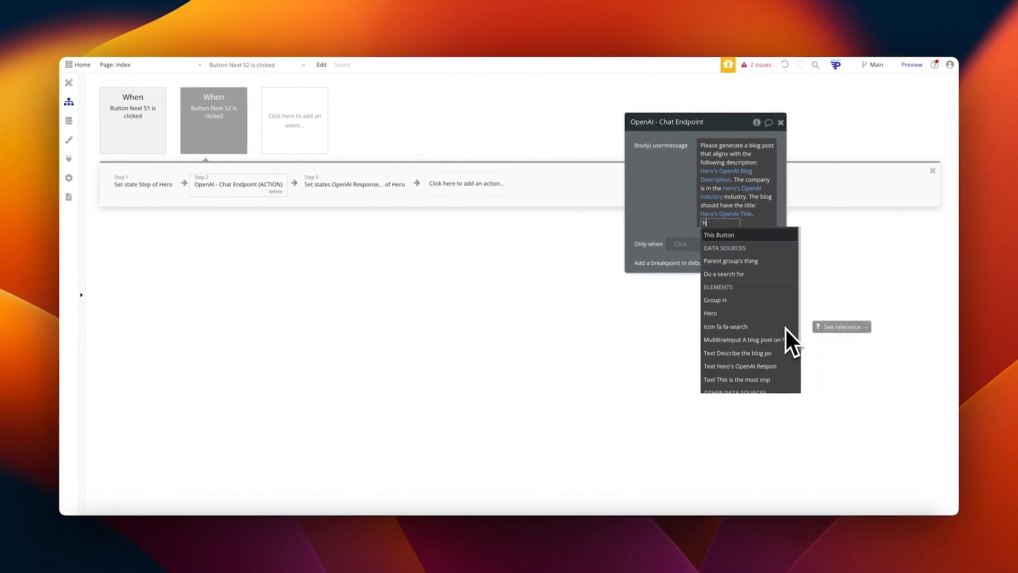
click(731, 247)
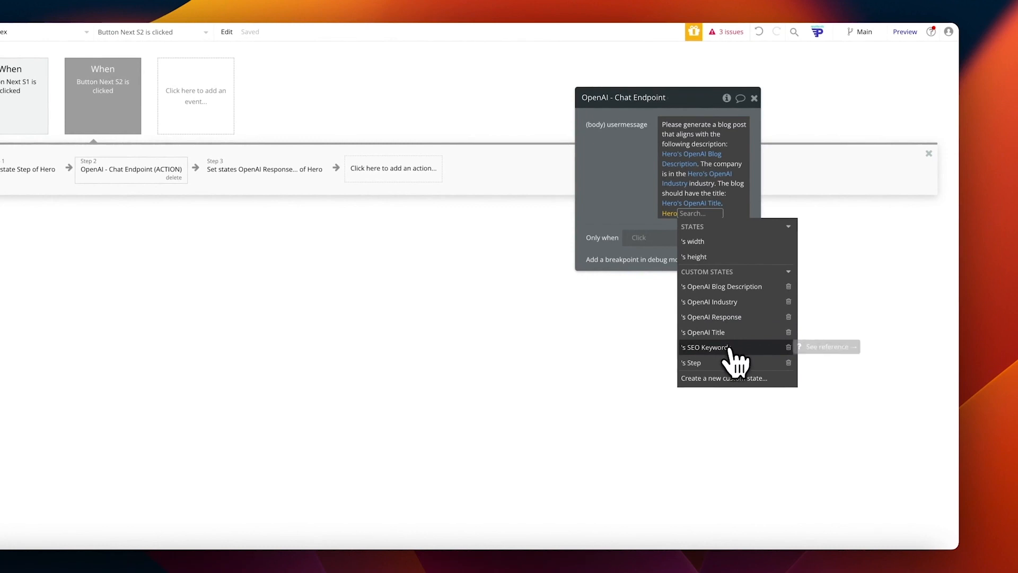
click(710, 348)
text(form)
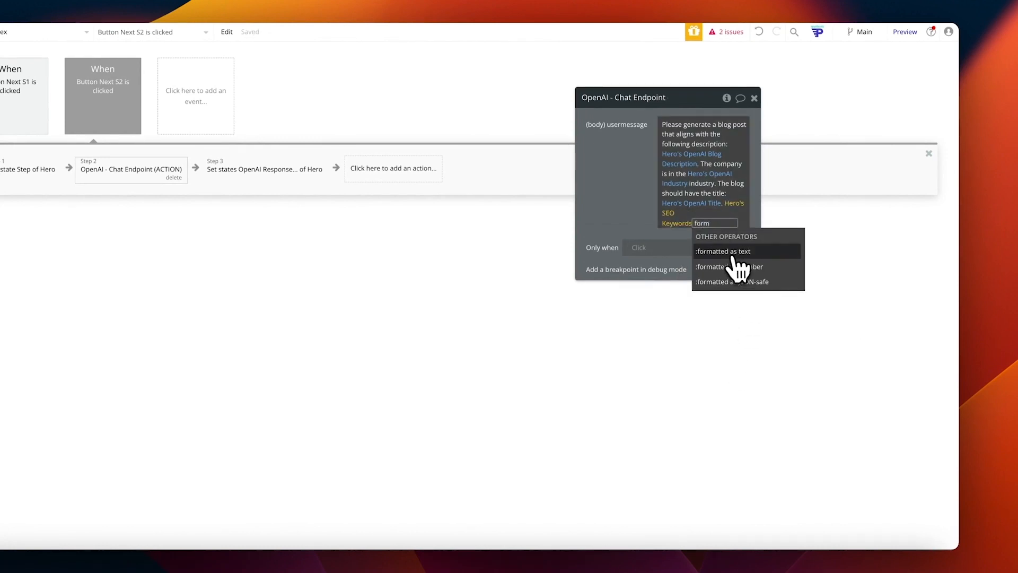
click(730, 251)
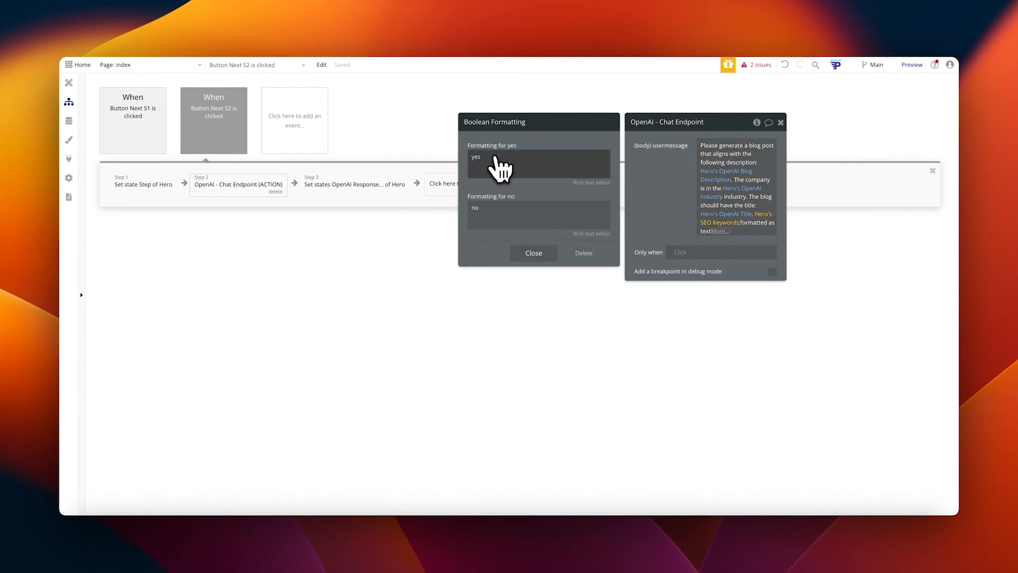
Step: Adjust the boolean formatting: keep the 'yes' text and leave 'no' empty
click(476, 159)
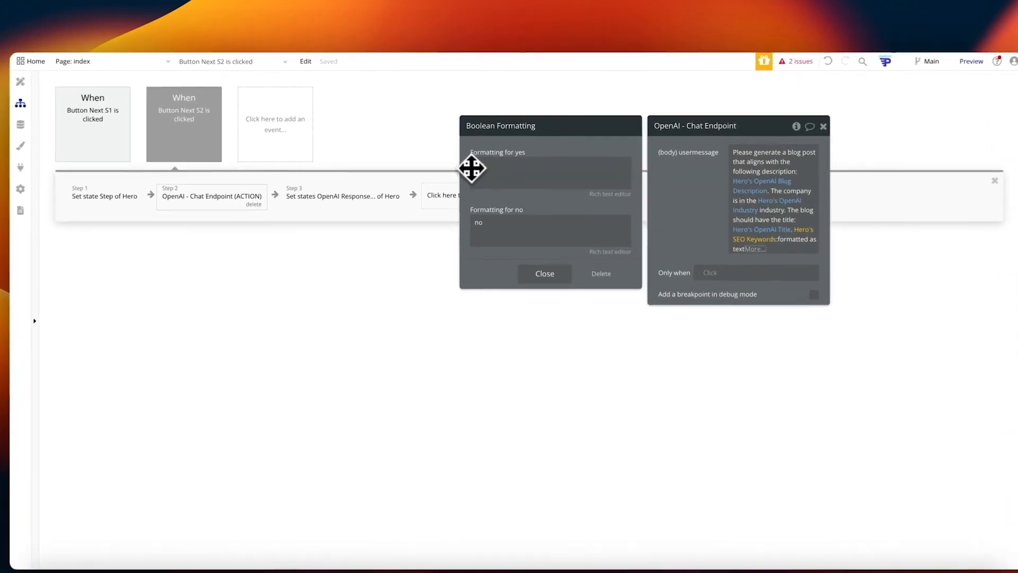
double_click(481, 168)
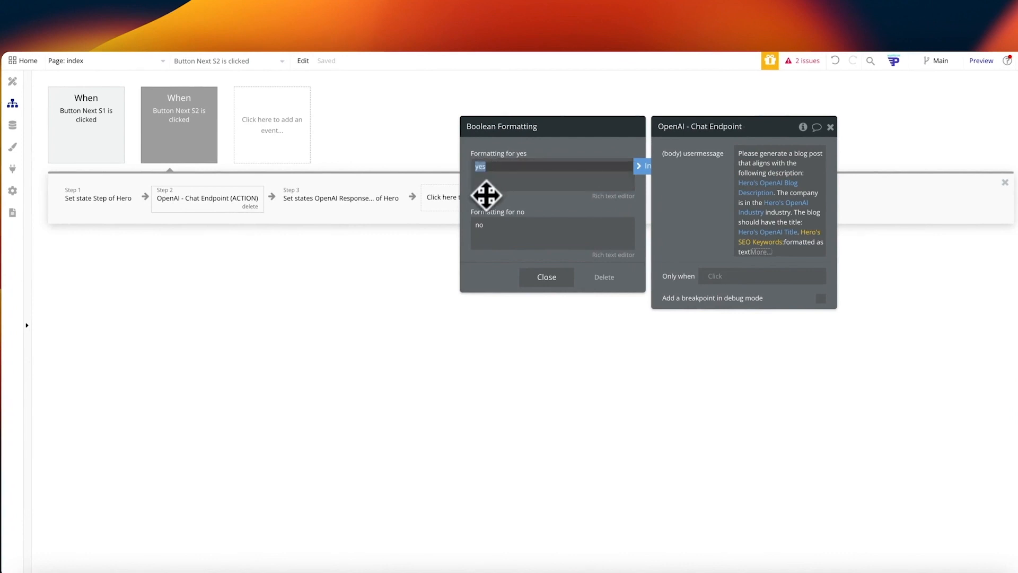
click(494, 204)
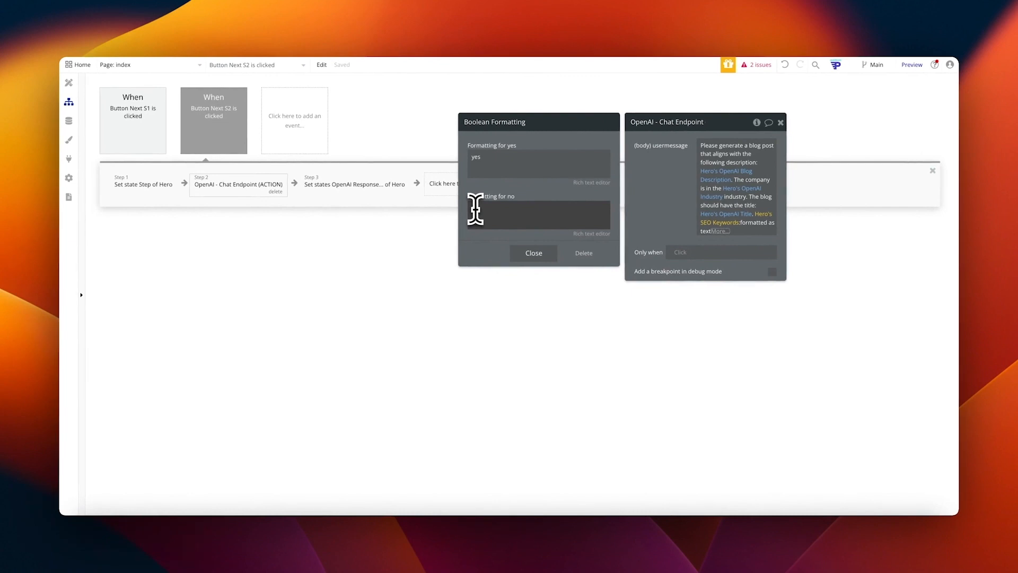
click(475, 209)
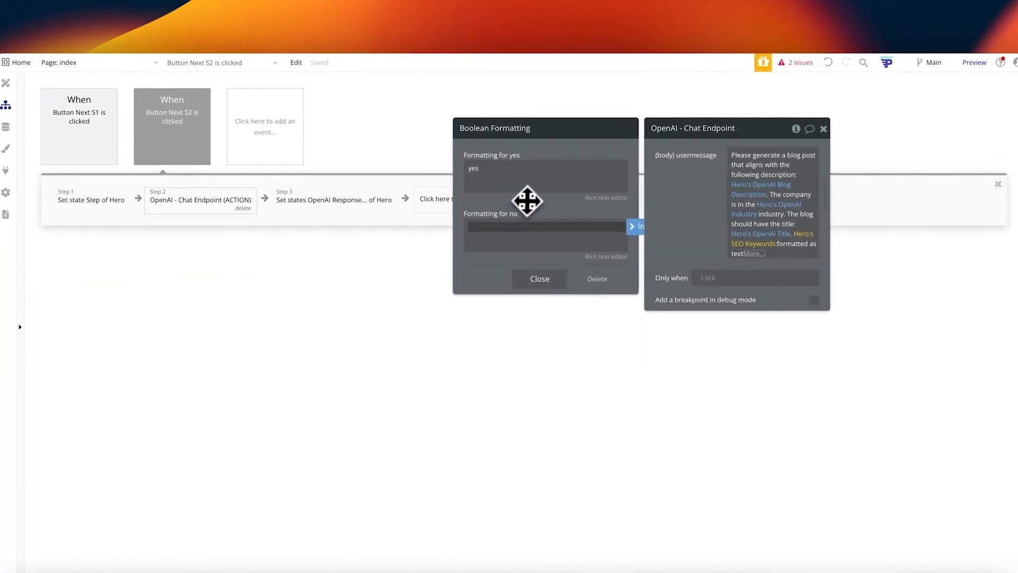
click(528, 201)
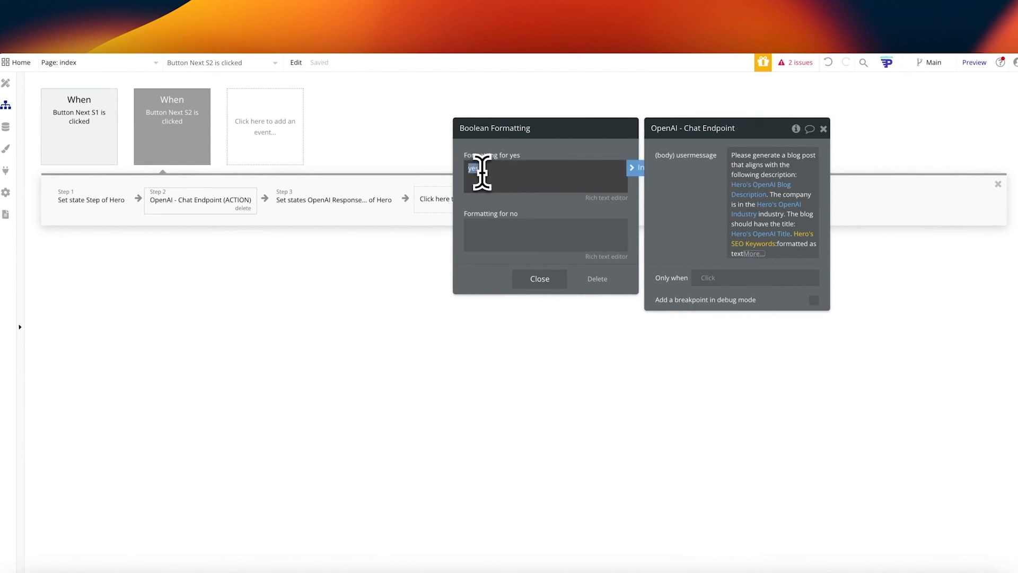
click(687, 222)
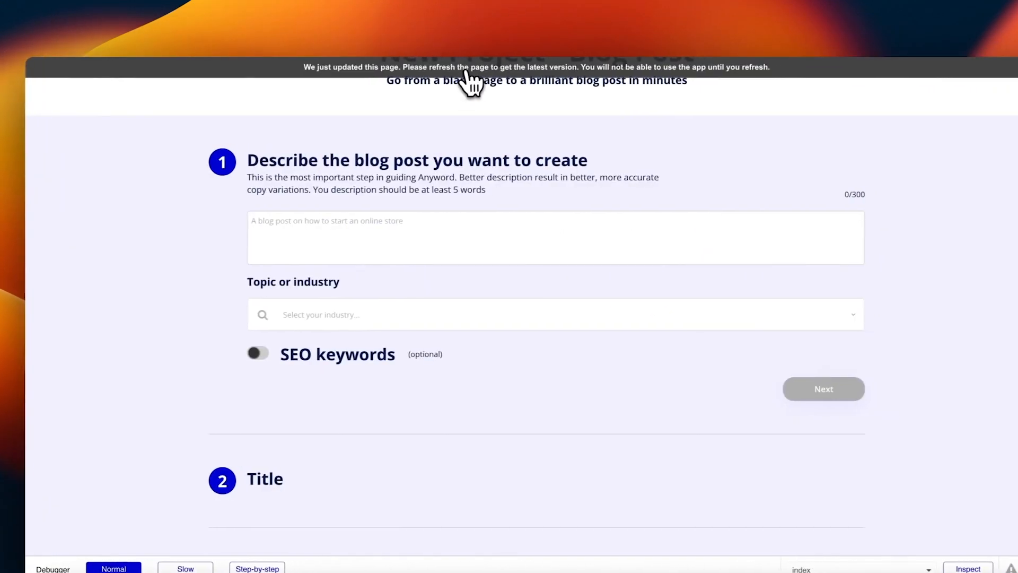
Step: Enter the description 'Please generate a blog on healthy eating. Talk about vegetable' and choose the Health topic
click(450, 216)
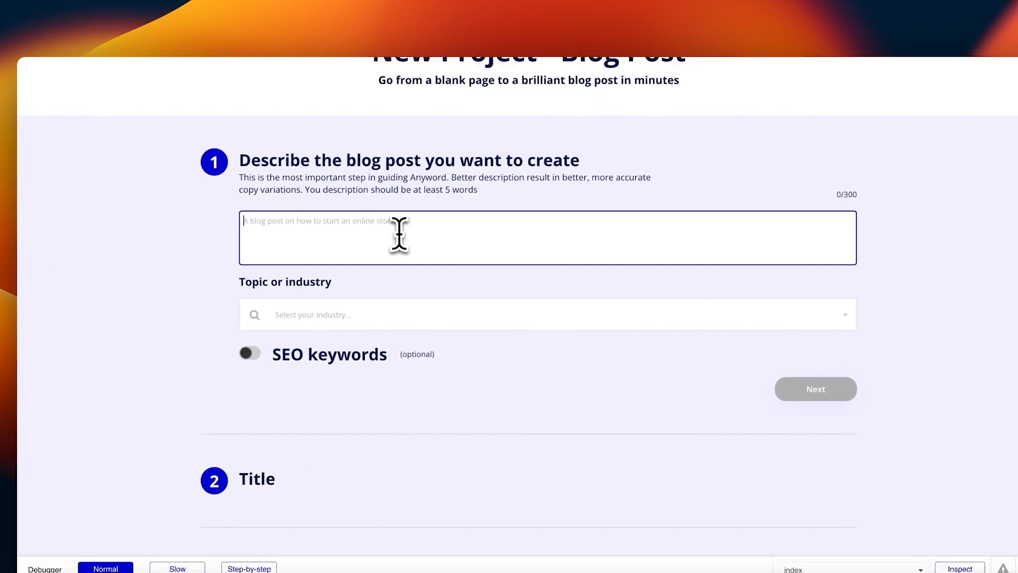
text(Please generate a blog on gardening)
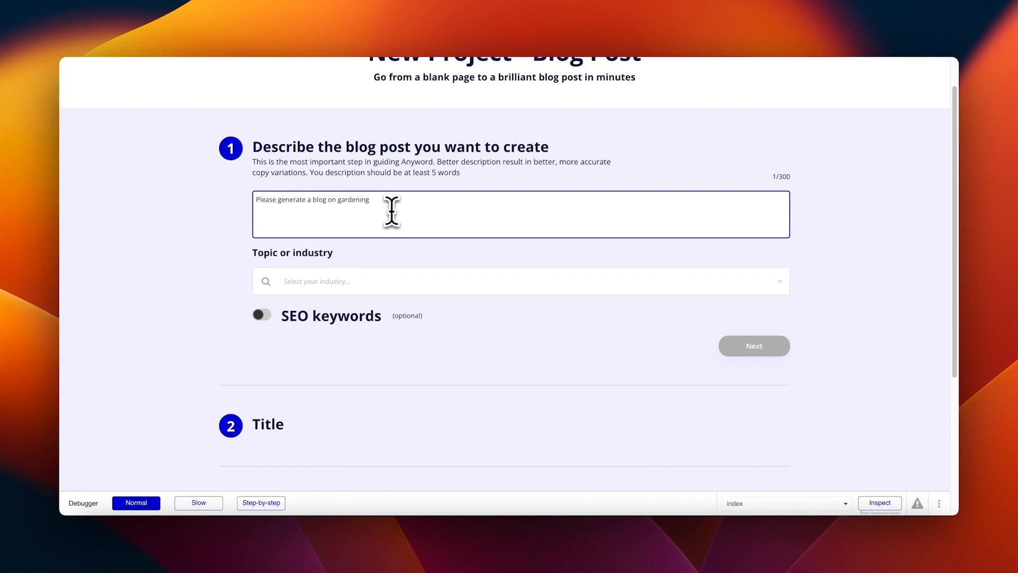
click(367, 280)
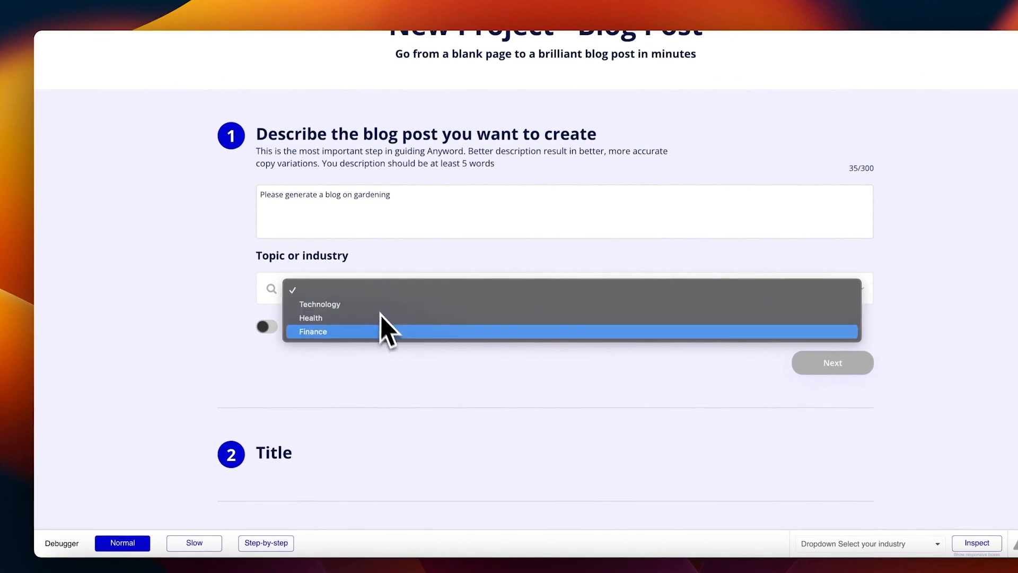
click(380, 319)
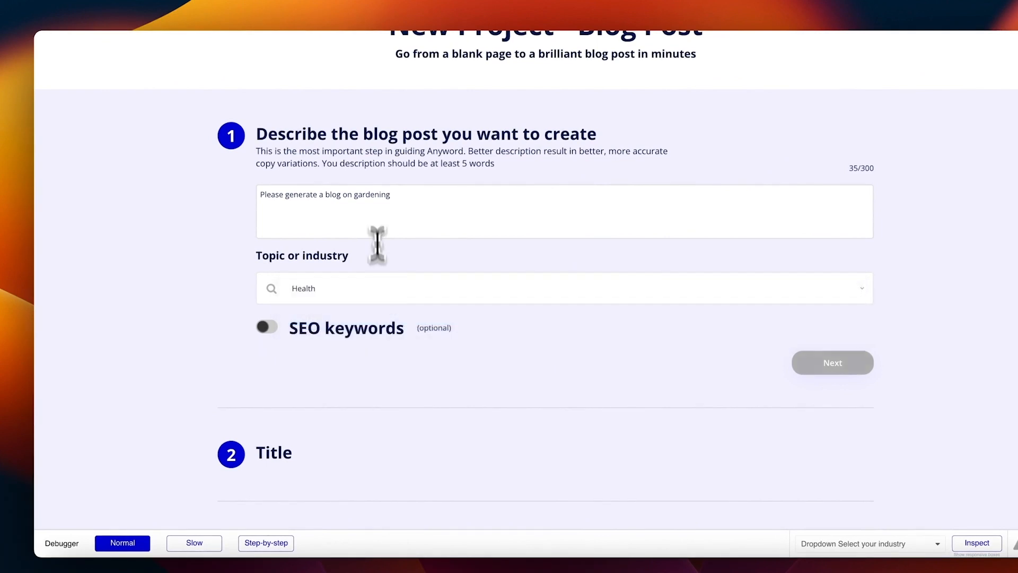
triple_click(375, 198)
text(Please generate a blog on healthy eating. Talk about vegetables)
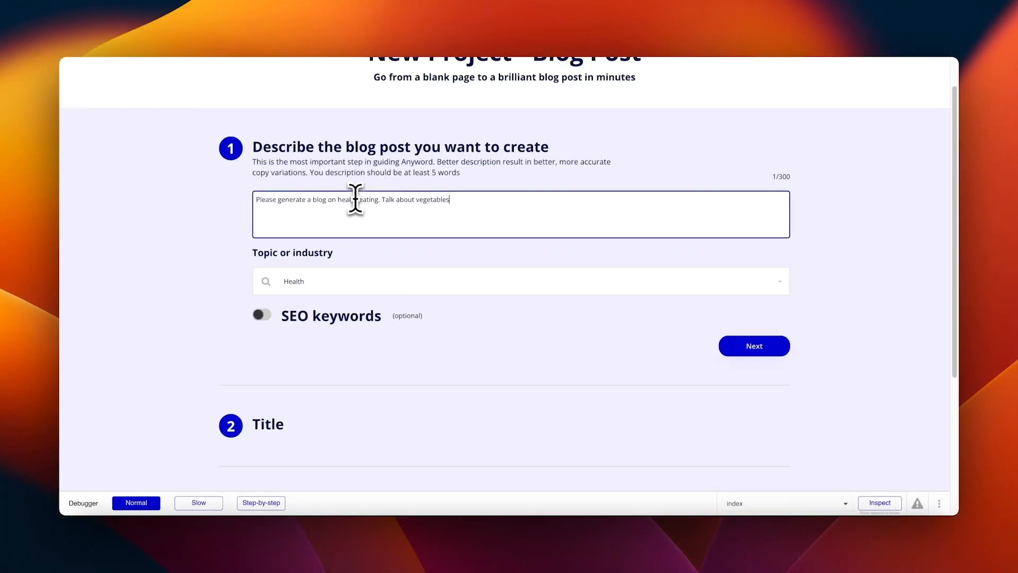
click(554, 354)
Step: Enable SEO keywords, submit the pasted title, and review the generated five-vegetable blog post
click(261, 316)
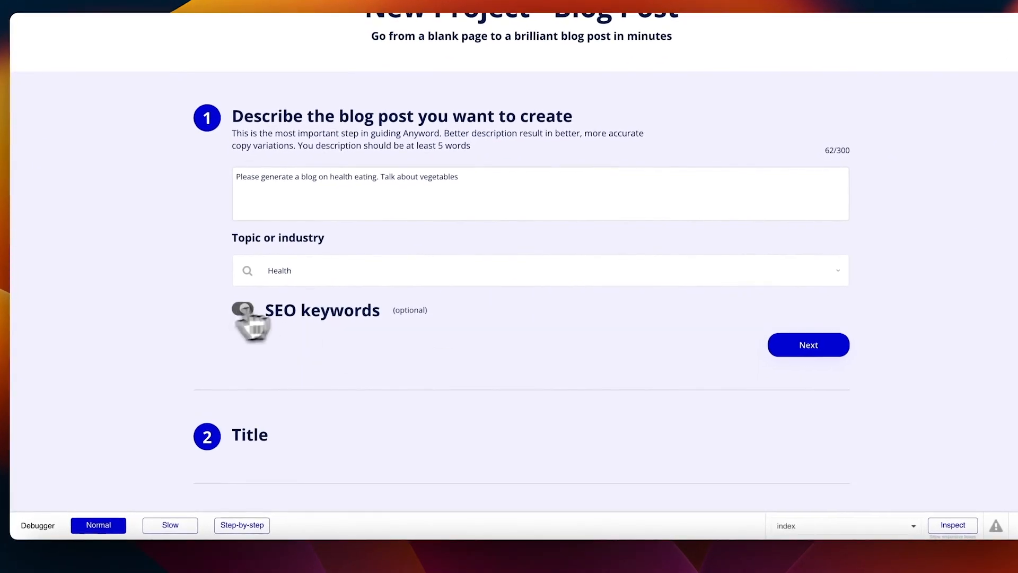
click(809, 344)
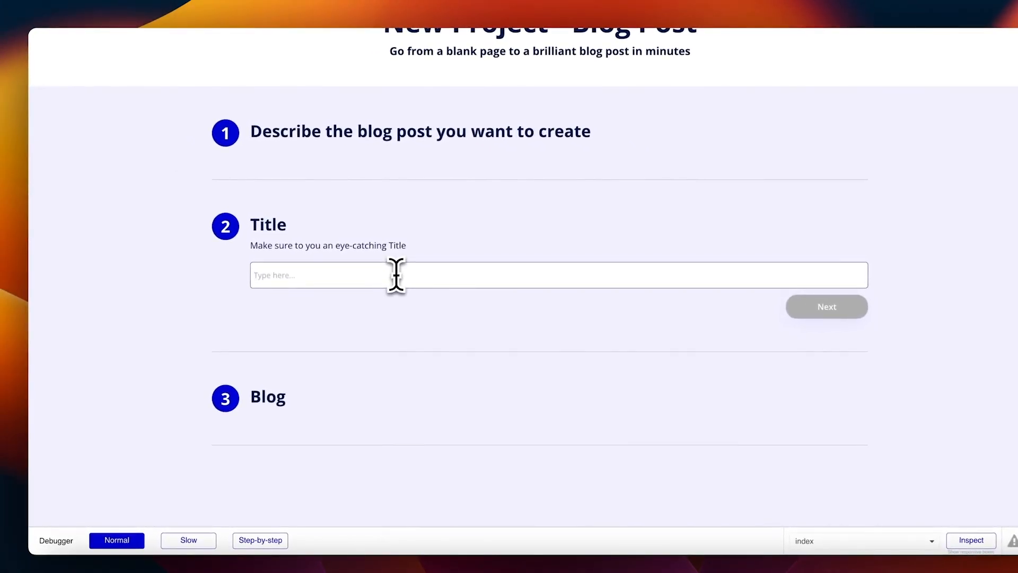
text(Top 5 Vegetables you don't know about that are great for your health)
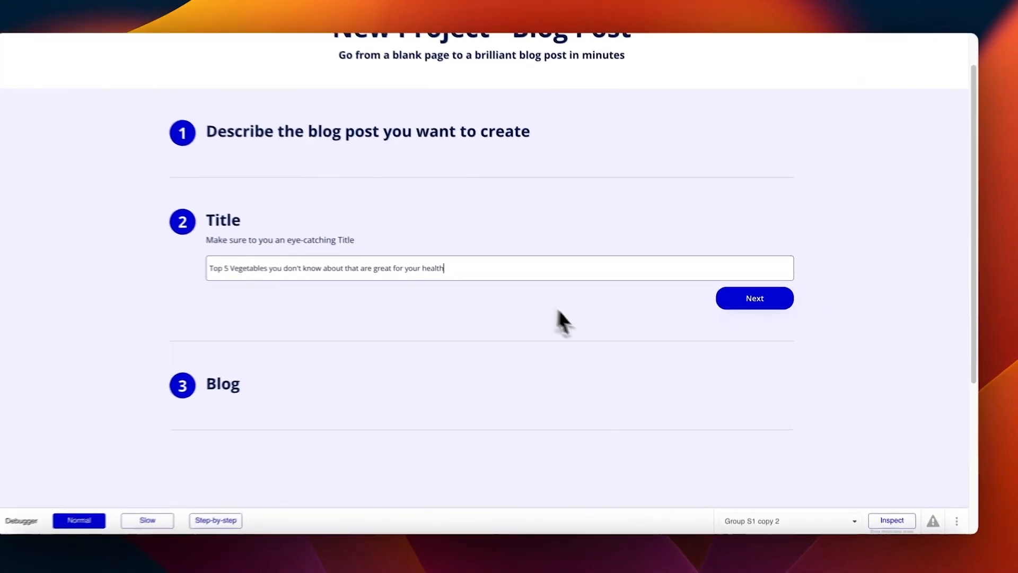
click(761, 306)
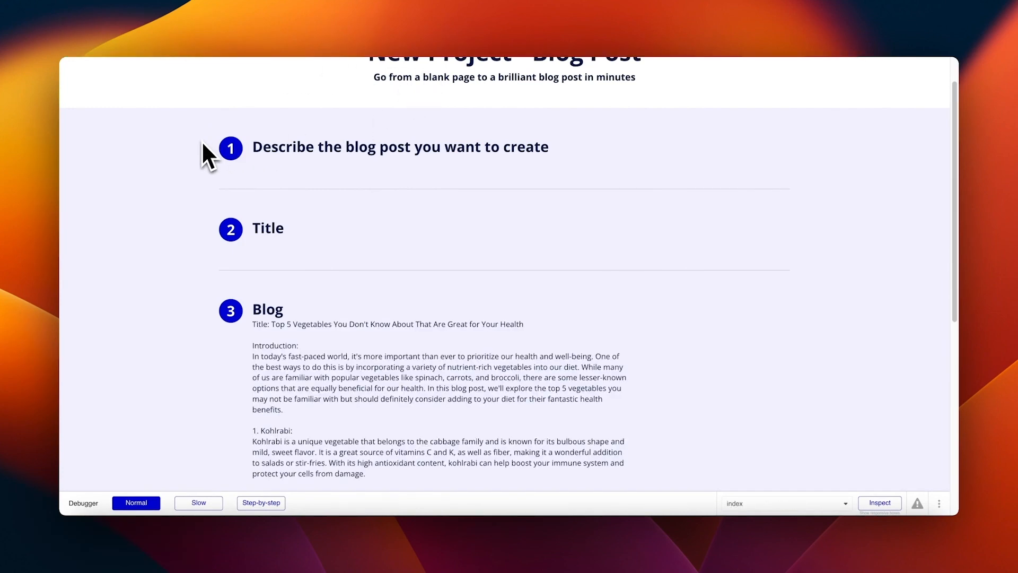
scroll(412, 300, down, 7)
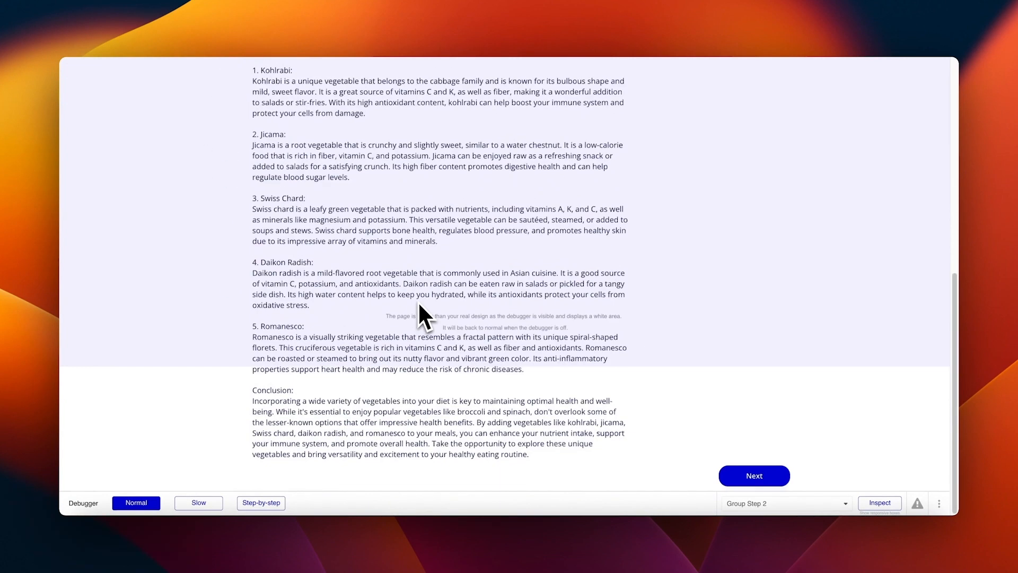
scroll(419, 303, up, 8)
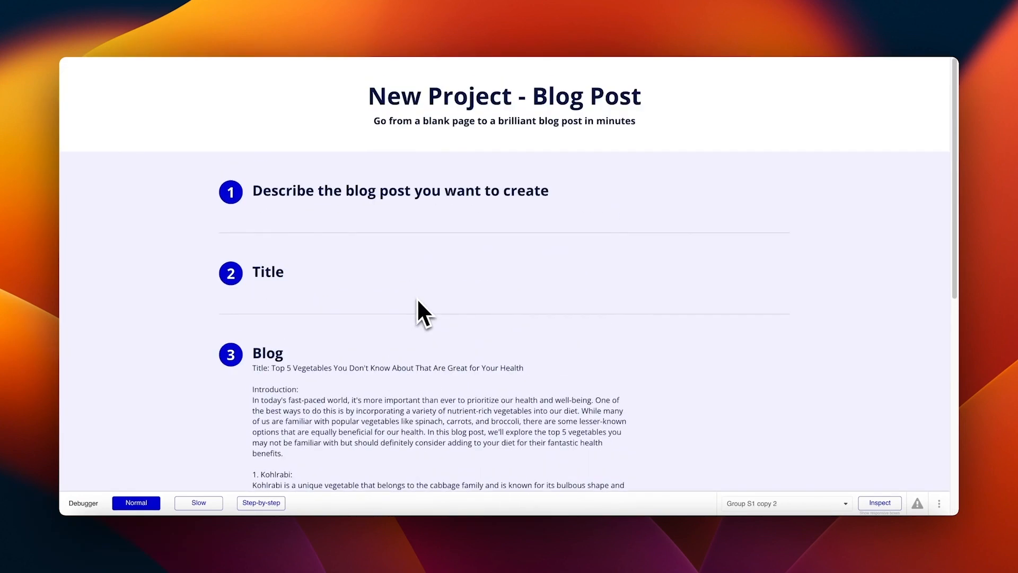
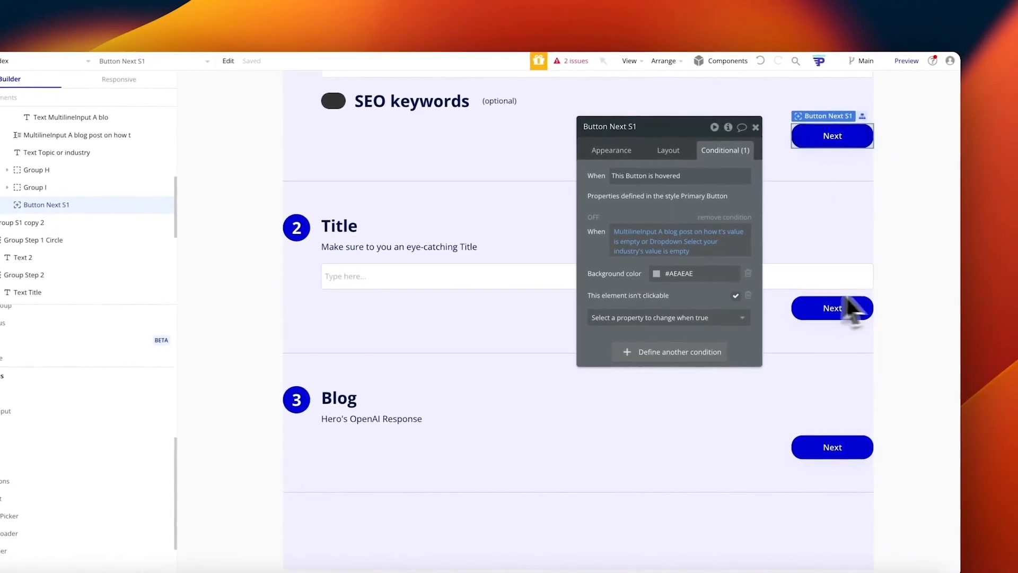
Step: Add a new 320px popup, Popup A, to the index page with a Column container layout
click(755, 126)
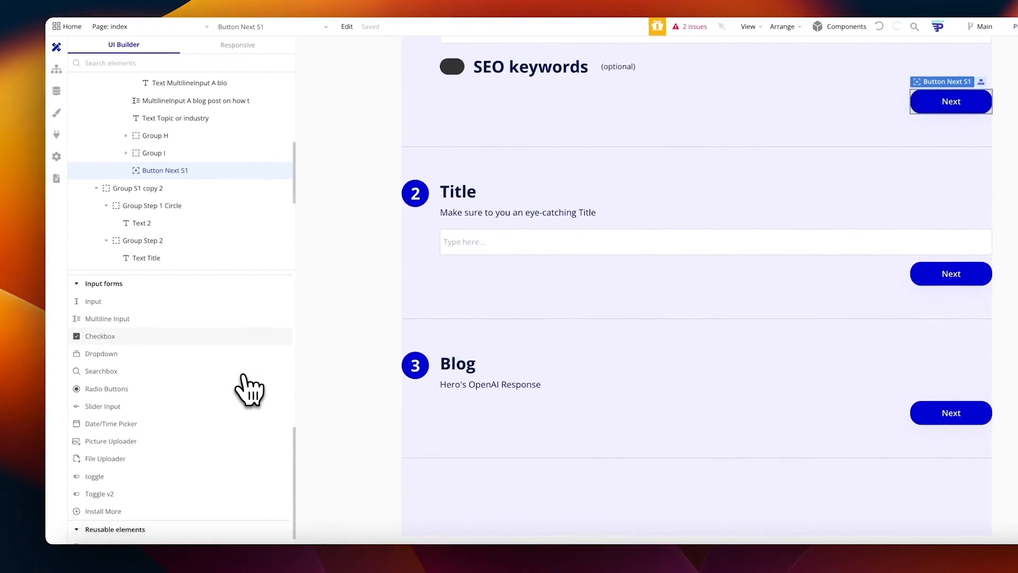
scroll(164, 333, up, 10)
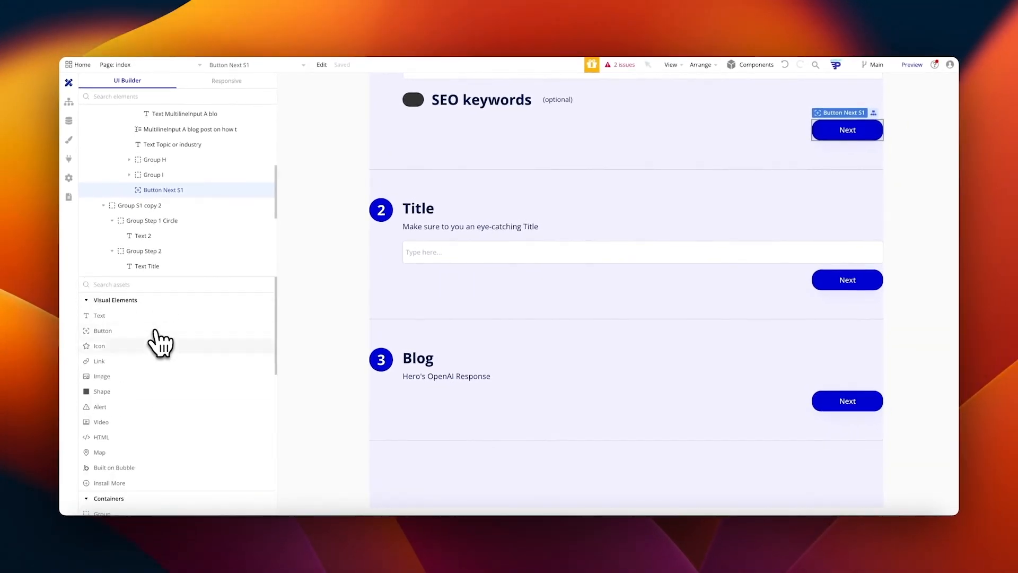
scroll(153, 361, down, 10)
scroll(142, 371, up, 4)
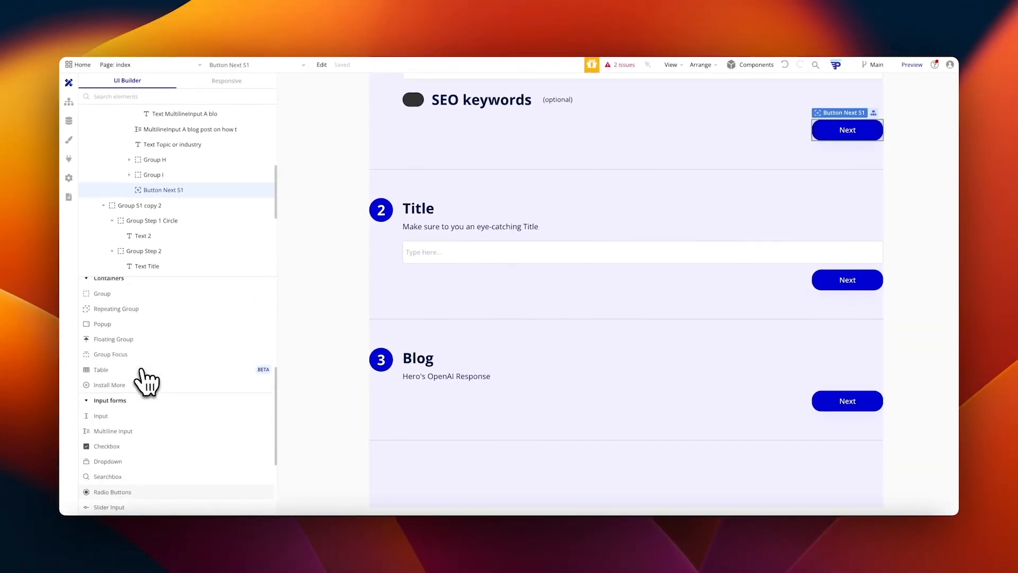
drag(102, 350, 575, 218)
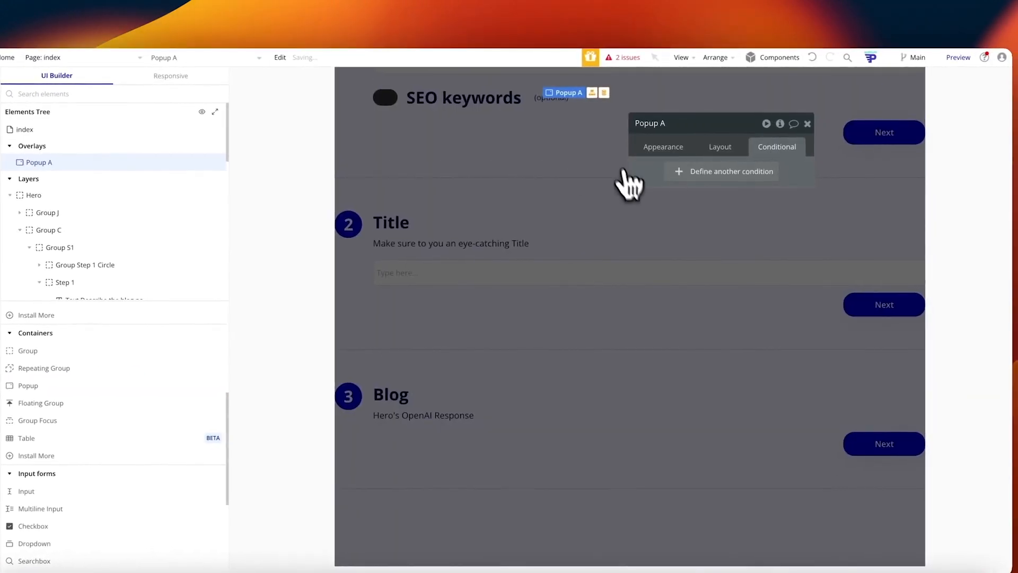
click(671, 148)
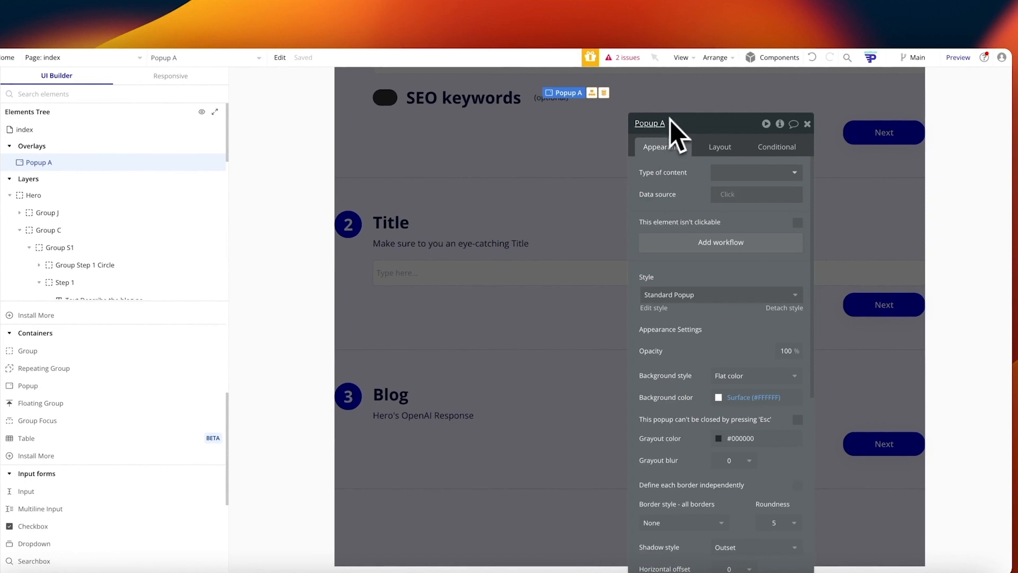
click(720, 148)
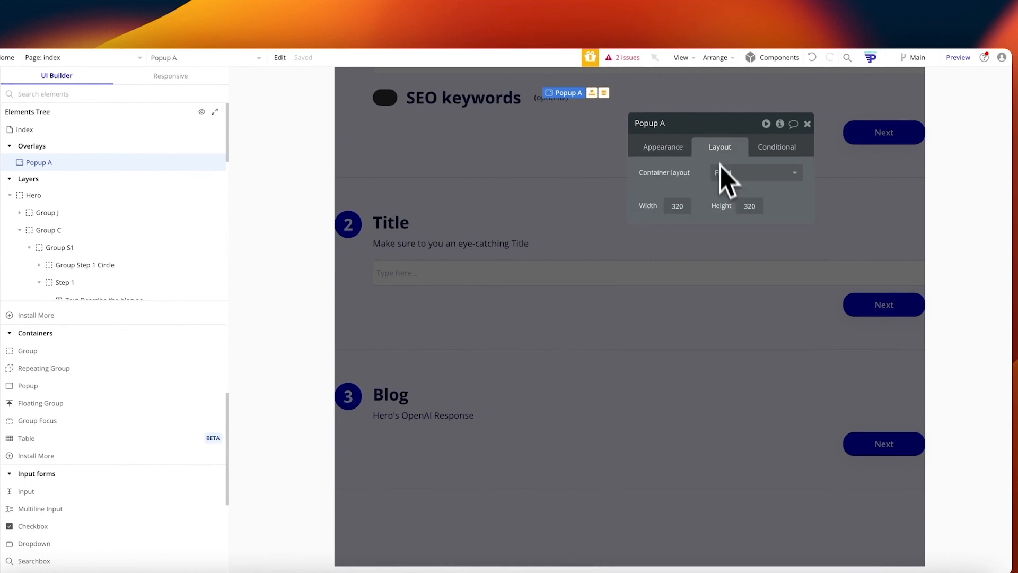
click(749, 174)
click(749, 255)
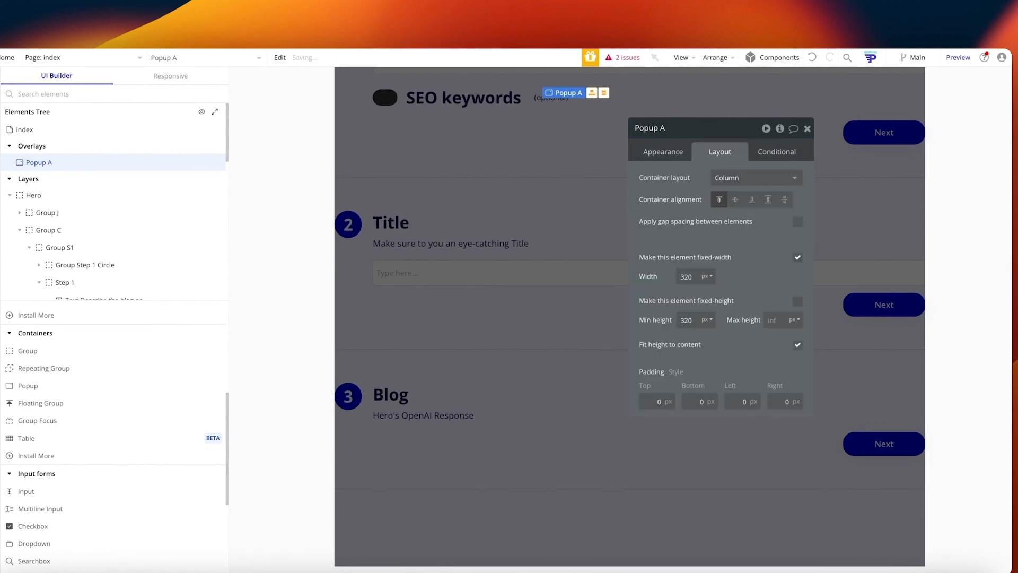
click(675, 158)
scroll(544, 187, up, 6)
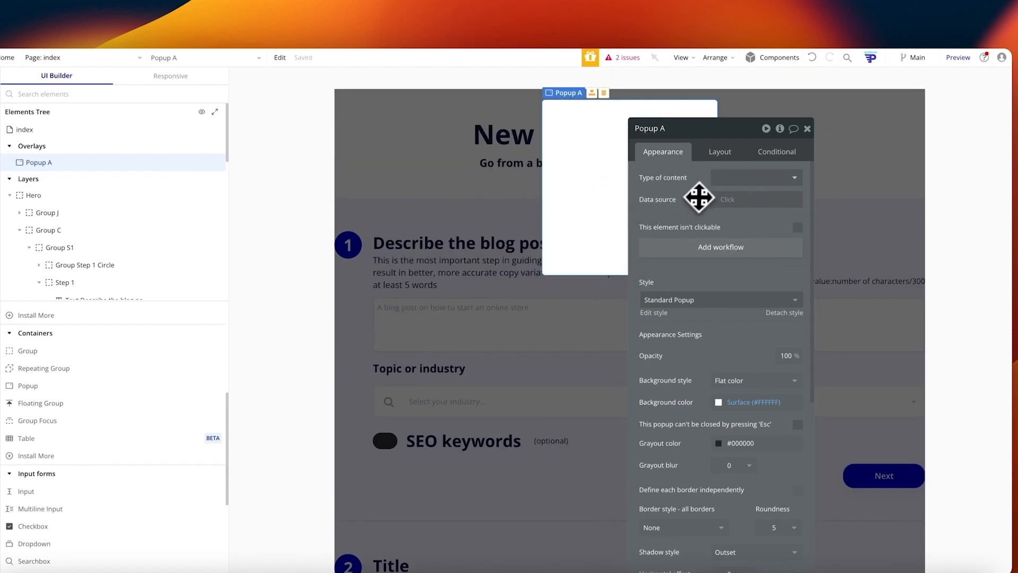
Step: Rename the popup to Popup Loading
drag(700, 194, 378, 173)
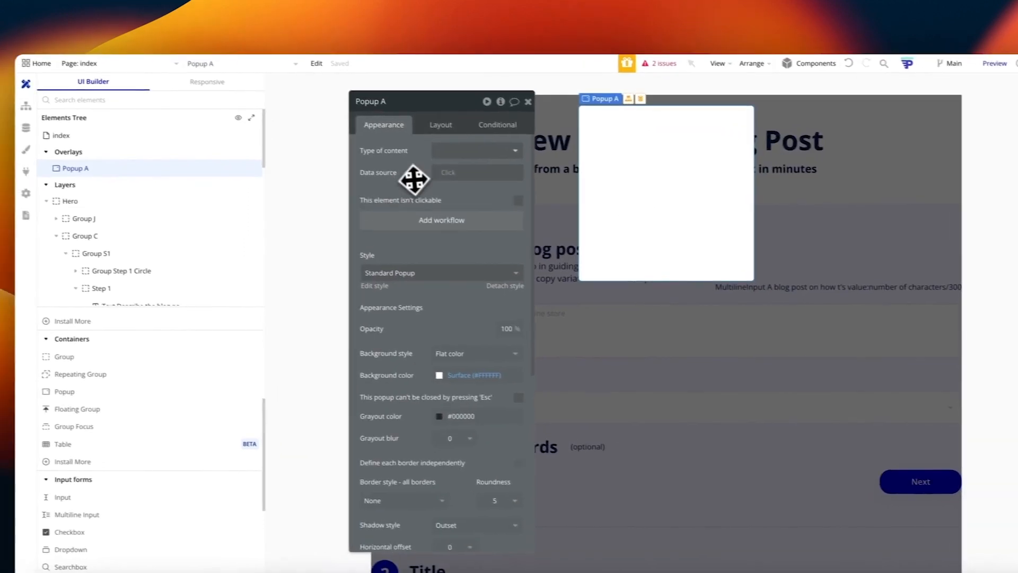
click(411, 106)
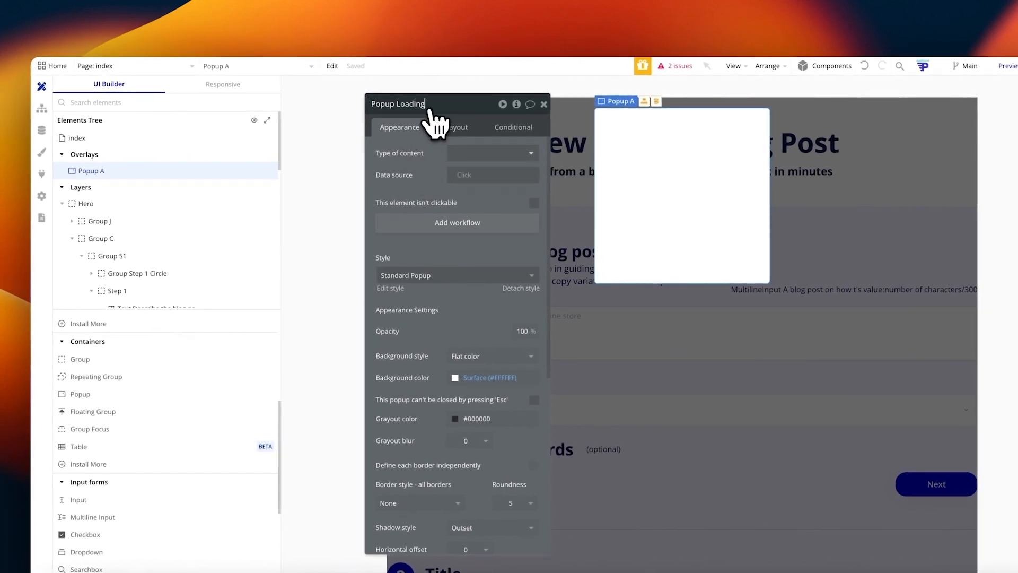
key(Return)
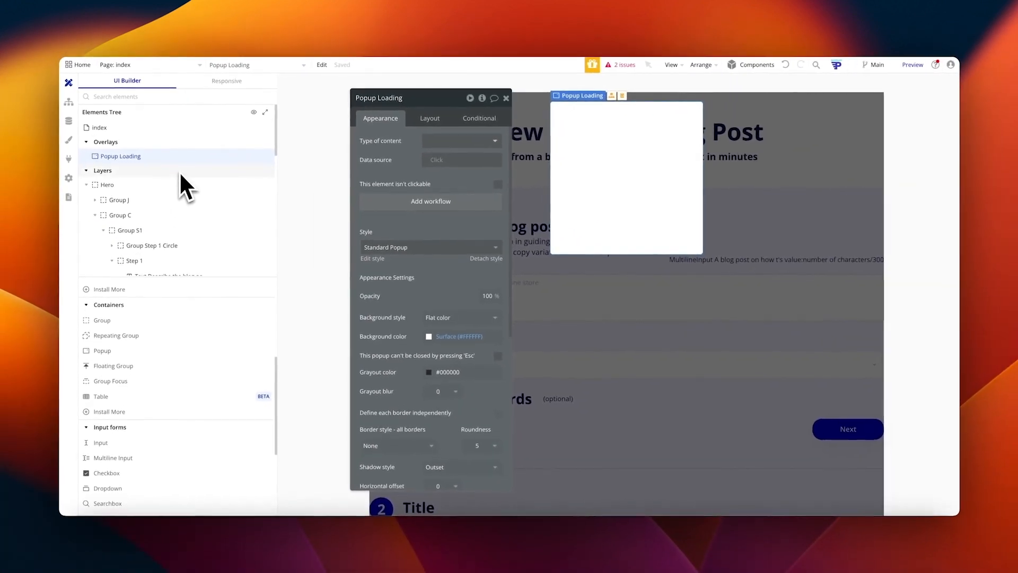
Step: Add a text-type custom state named Heading to the popup
mouse_move(144, 154)
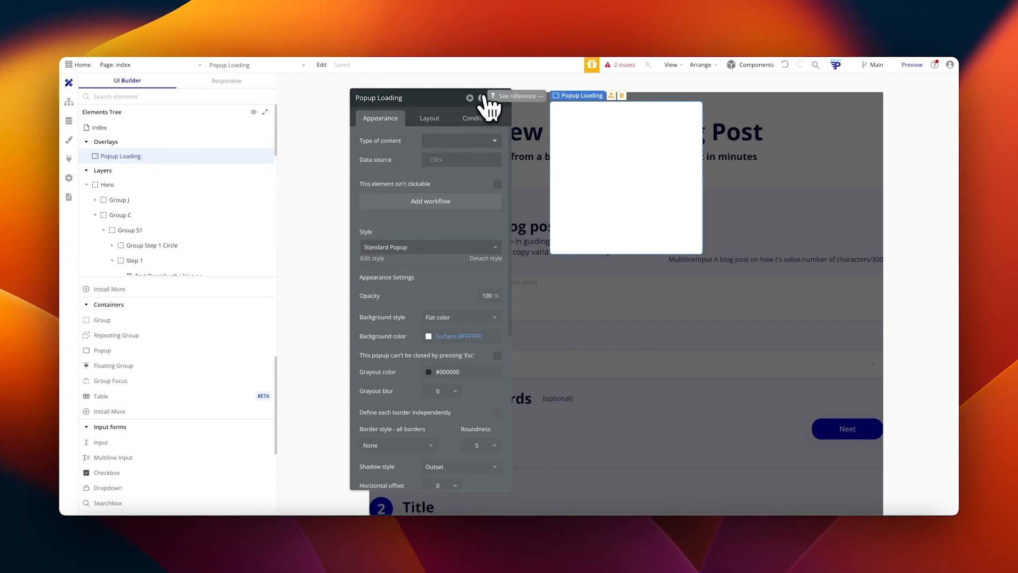
click(481, 98)
click(566, 131)
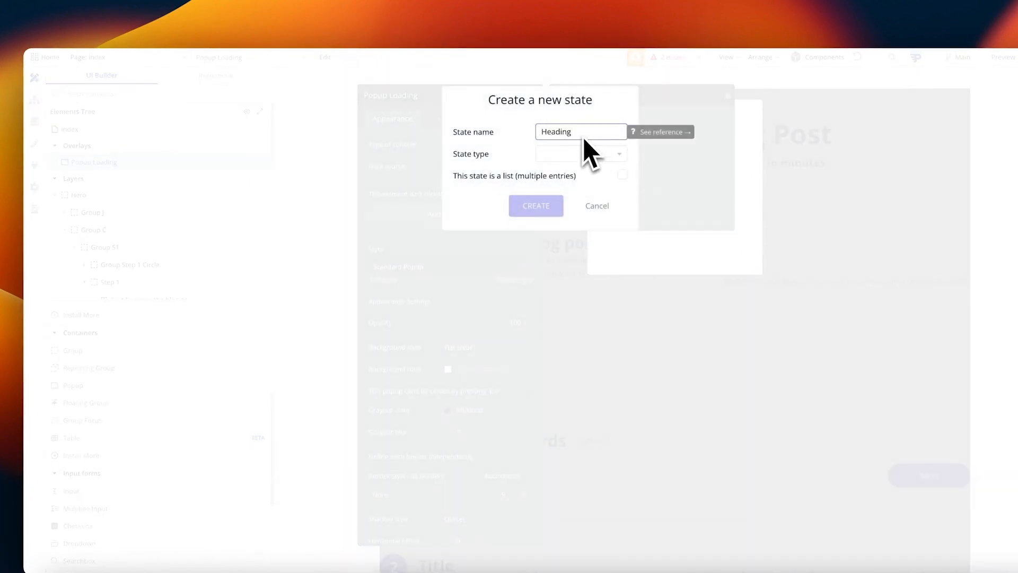
click(604, 154)
text(te)
click(589, 183)
click(541, 212)
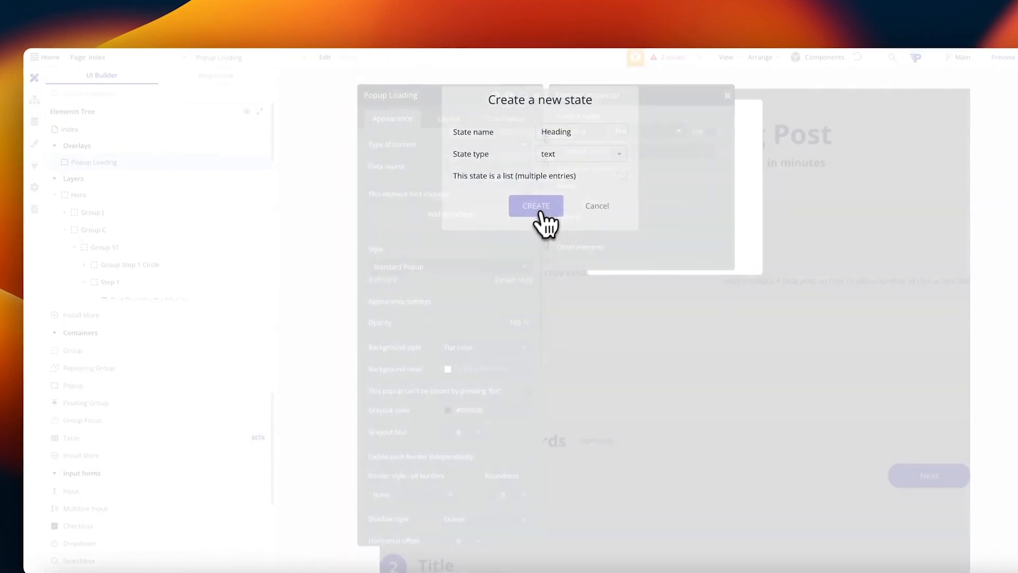
Step: Add a second text-type custom state named Message
click(594, 170)
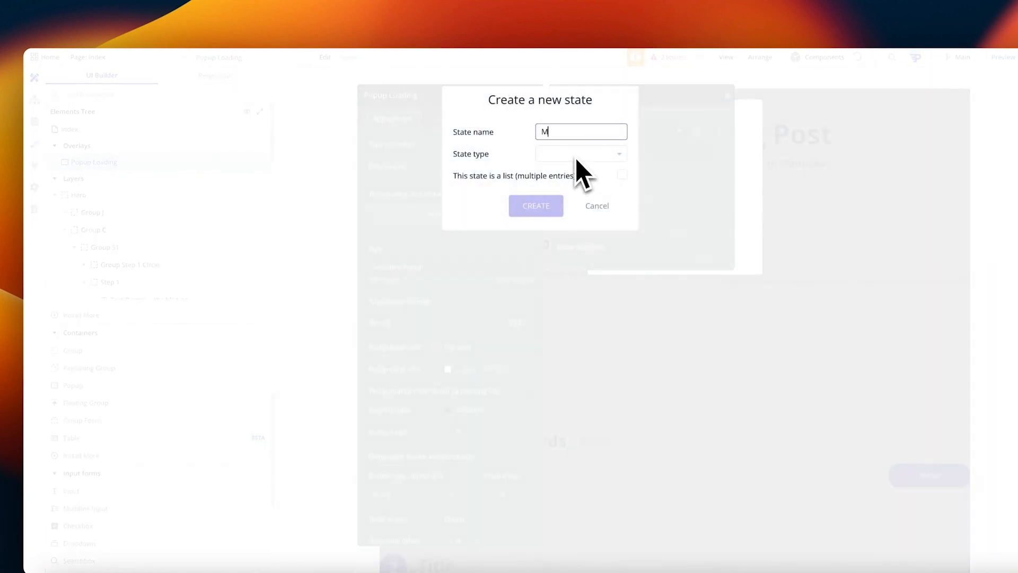
click(615, 154)
text(text)
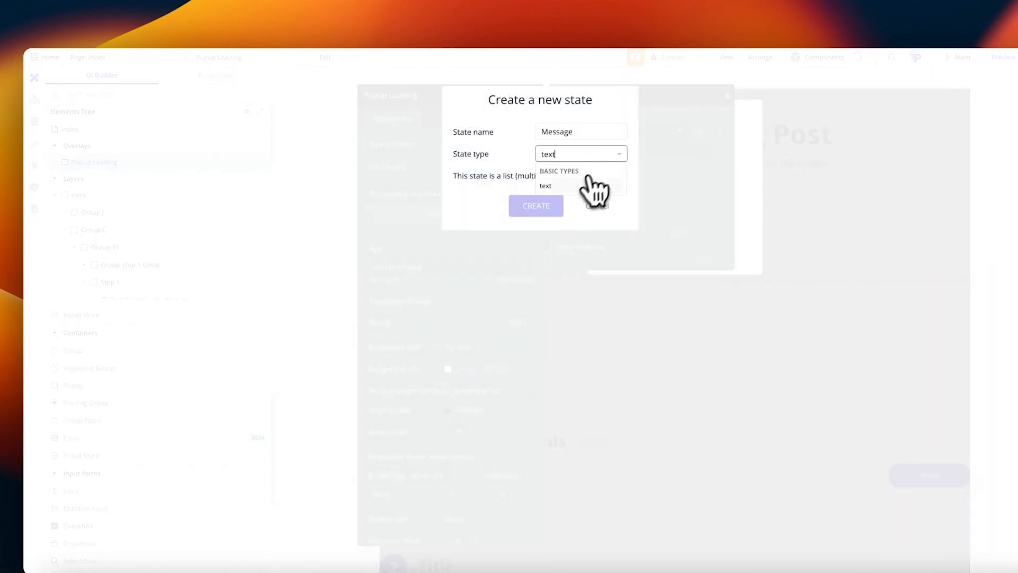
click(591, 184)
click(554, 206)
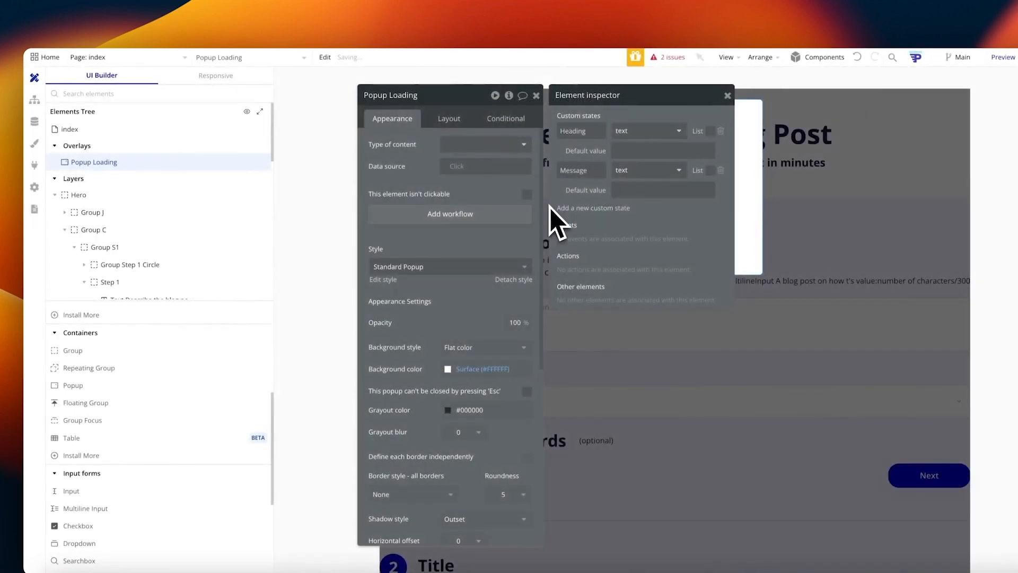
click(536, 96)
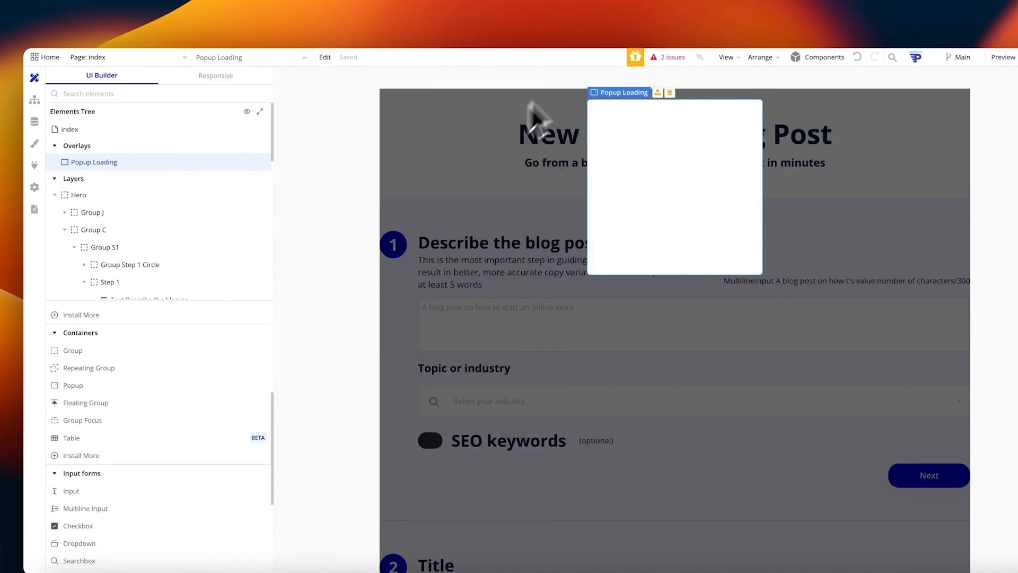
Step: Add a text element to Popup Loading and give the popup 24px bottom, left and right padding
scroll(154, 472, up, 5)
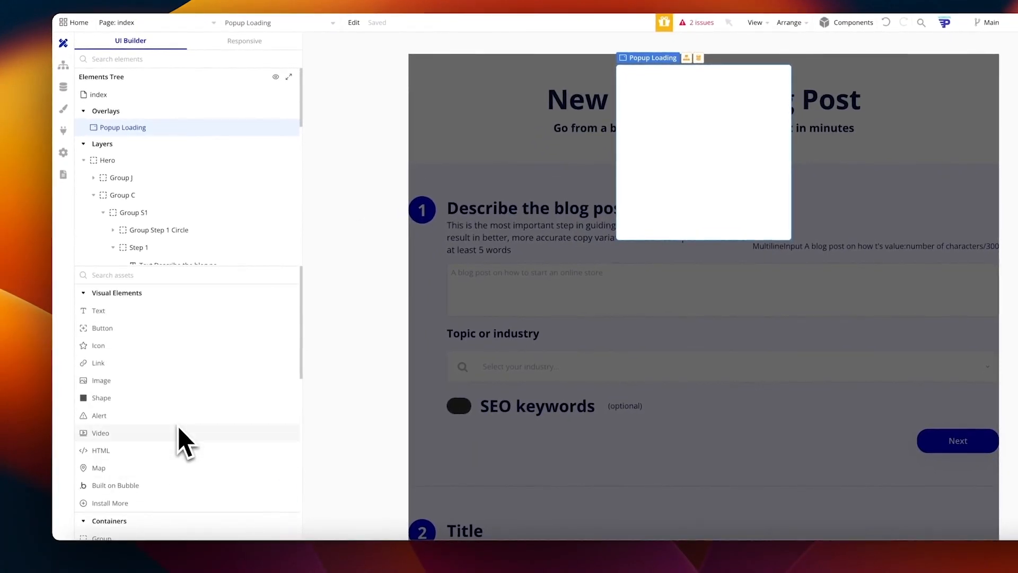
drag(98, 310, 673, 133)
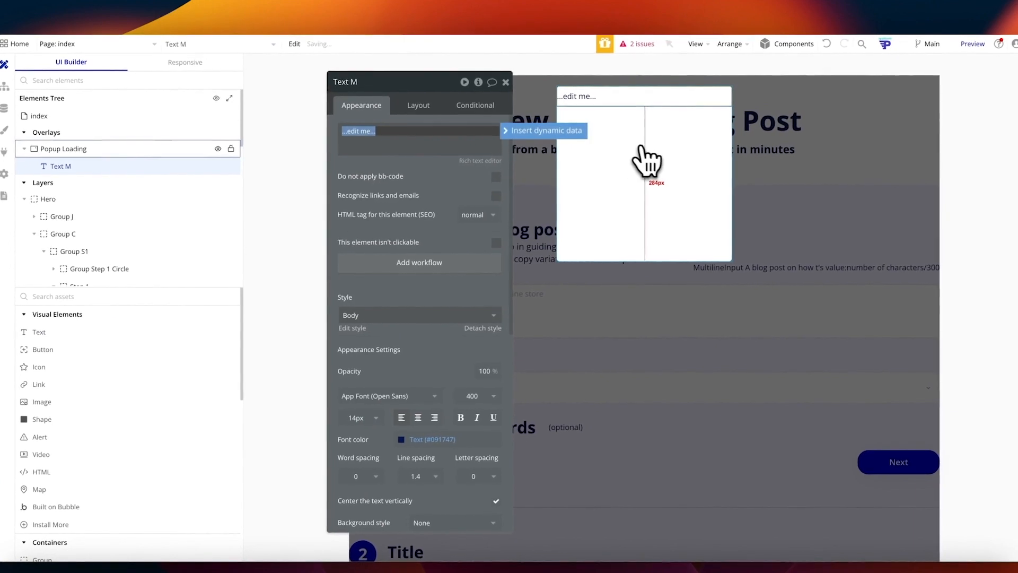
click(652, 151)
click(422, 105)
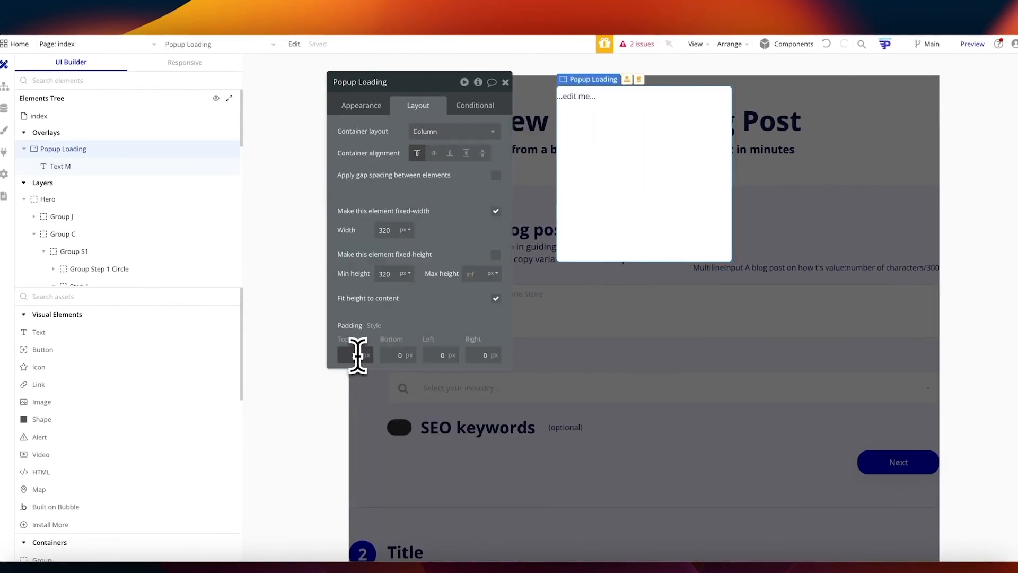
click(392, 354)
text(24)
click(443, 355)
text(24)
click(477, 355)
text(2)
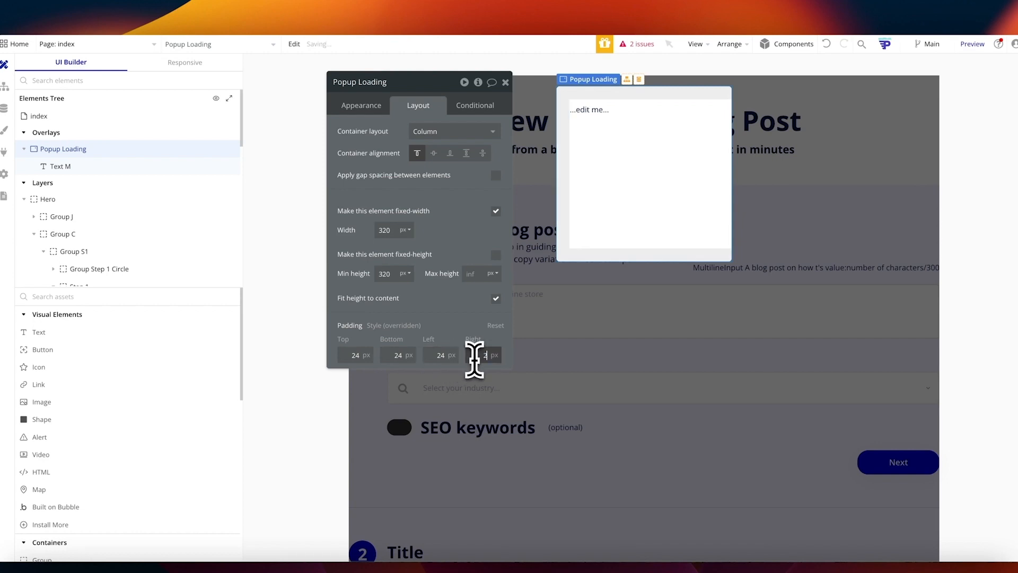
text(4)
click(613, 177)
Step: Style the popup's text as Heading 3
click(375, 106)
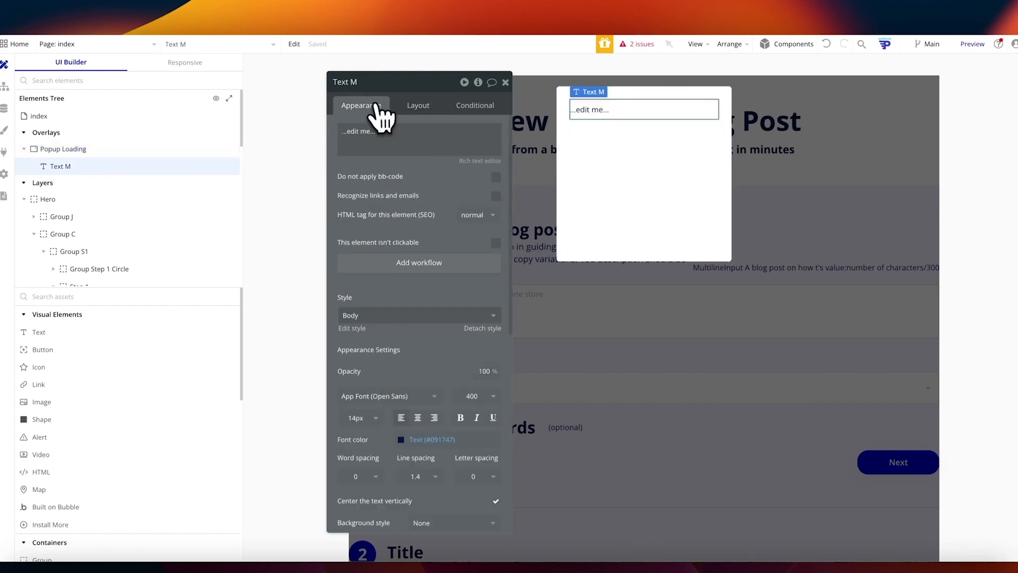
click(402, 314)
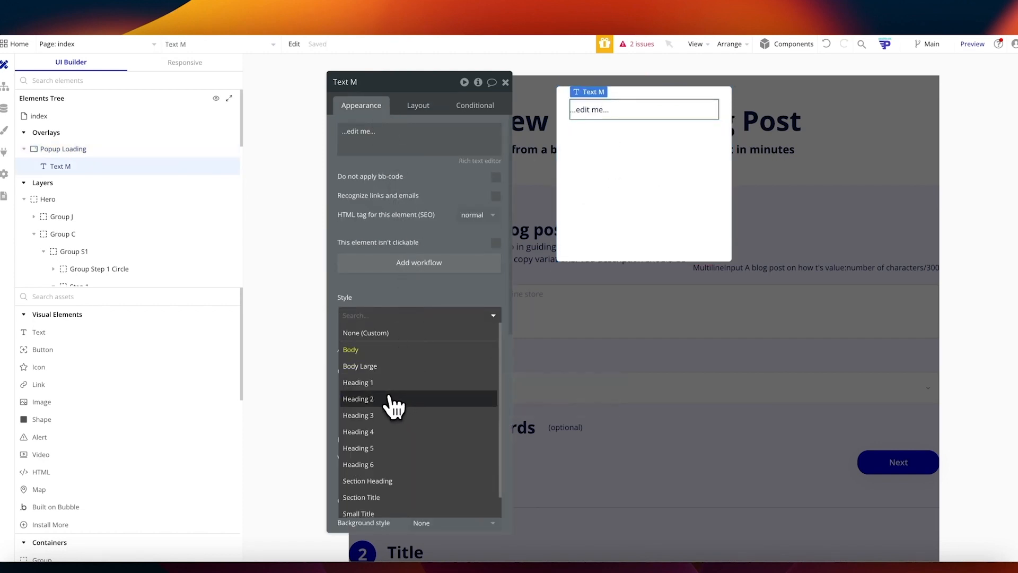
click(391, 399)
click(399, 316)
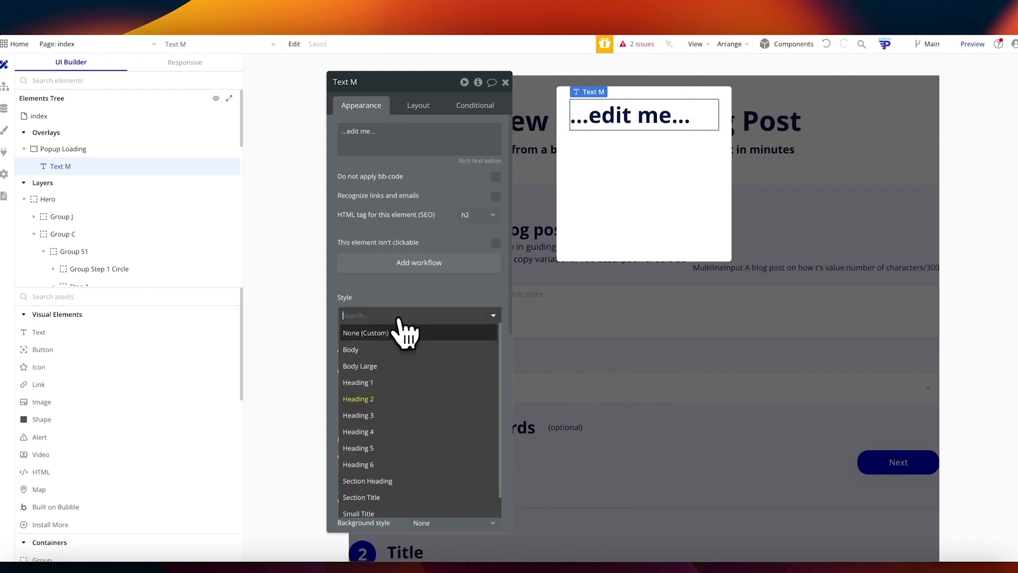
click(376, 414)
Step: Make the text display Popup Loading's Heading state
triple_click(391, 133)
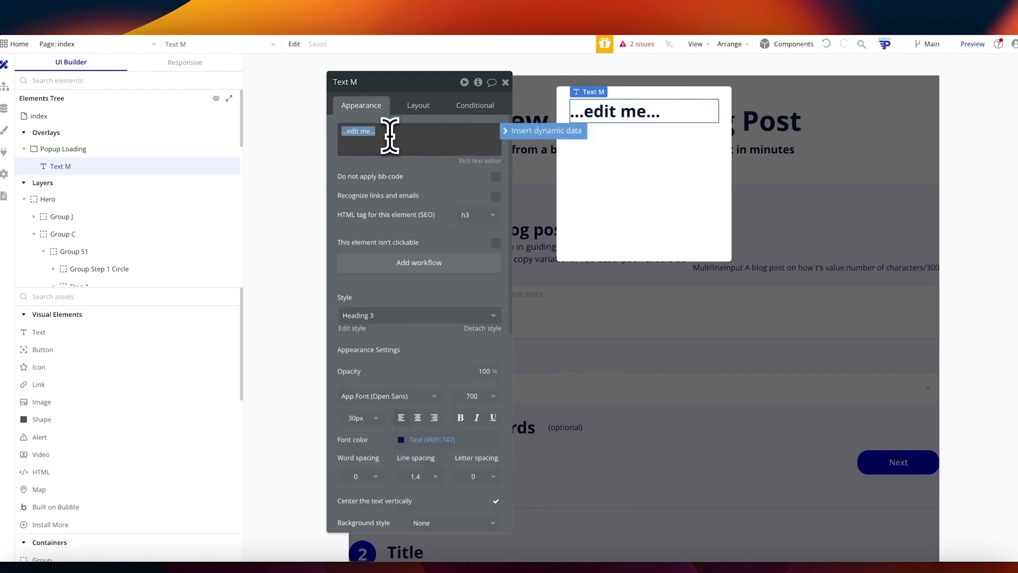
click(514, 133)
text(hero)
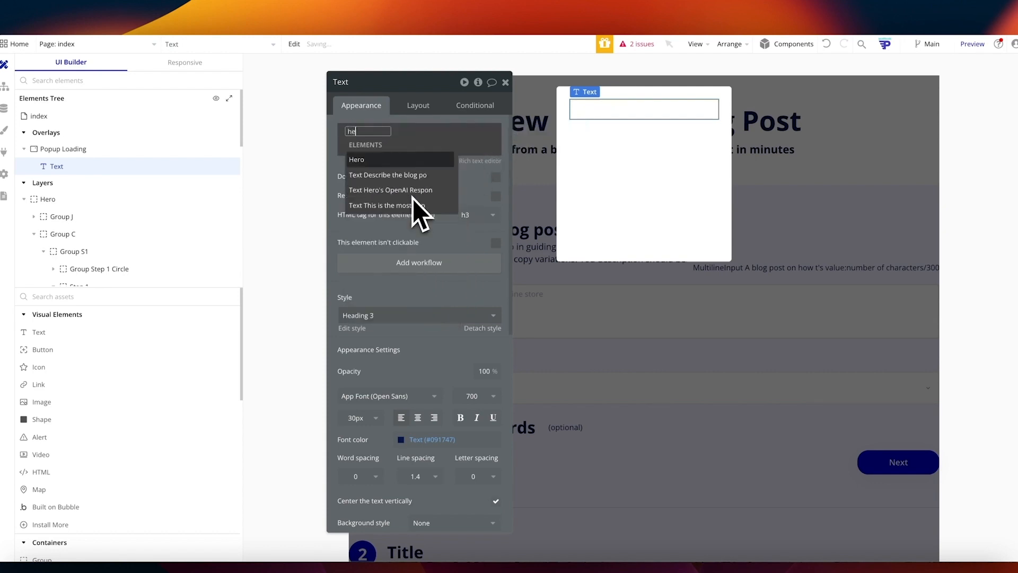
click(412, 198)
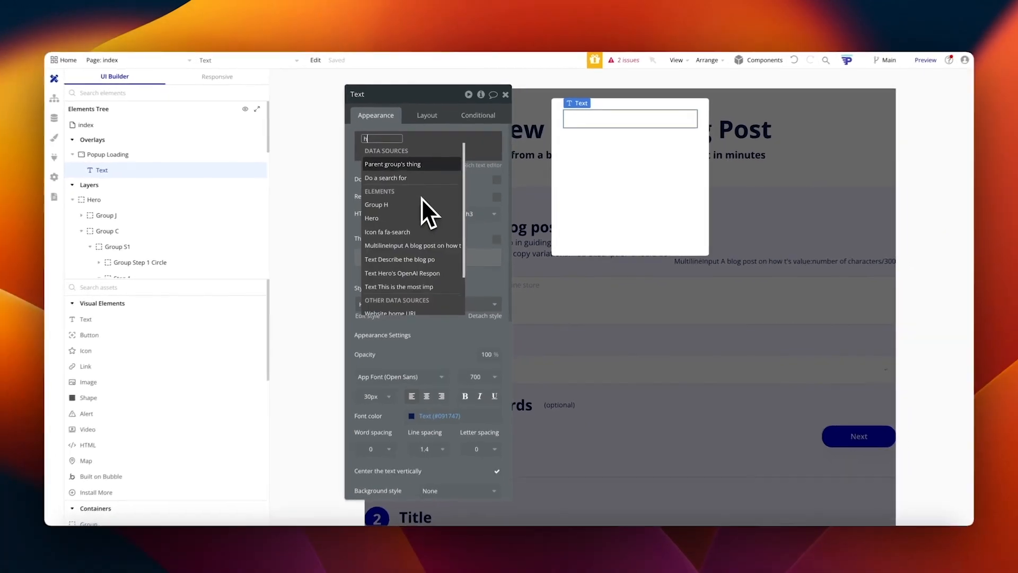
key(BackSpace)
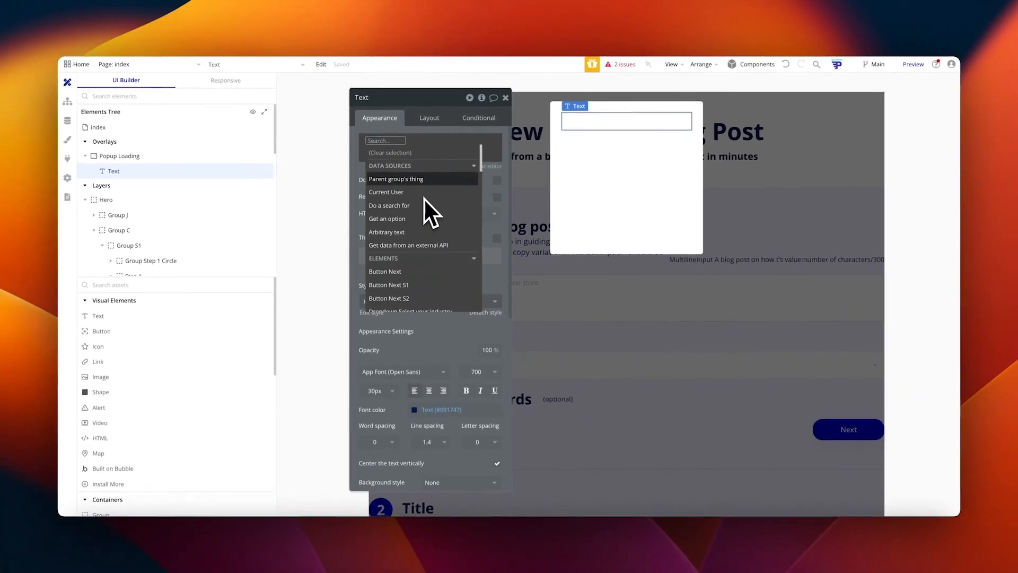
text(popup)
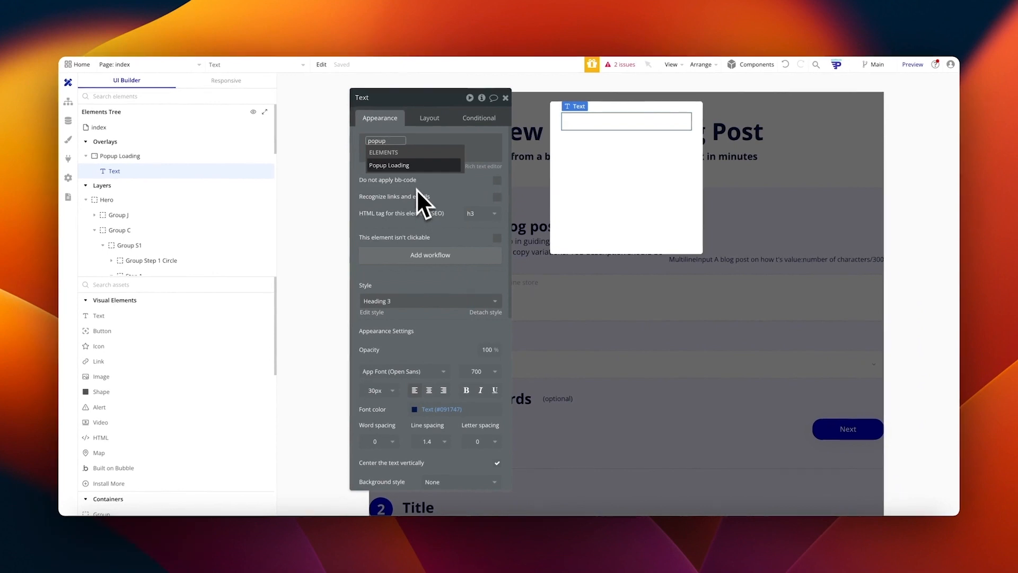
click(403, 165)
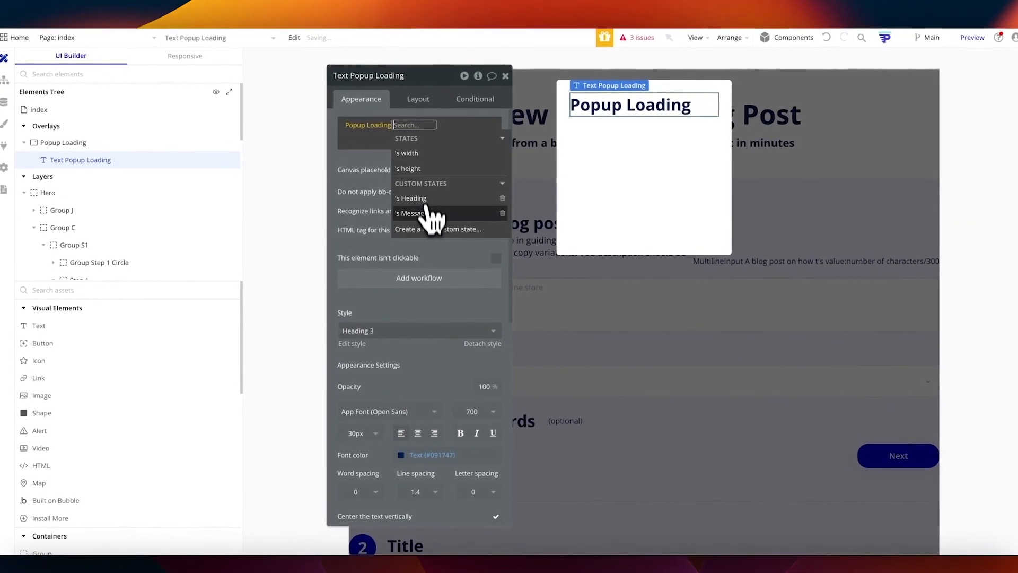
click(422, 199)
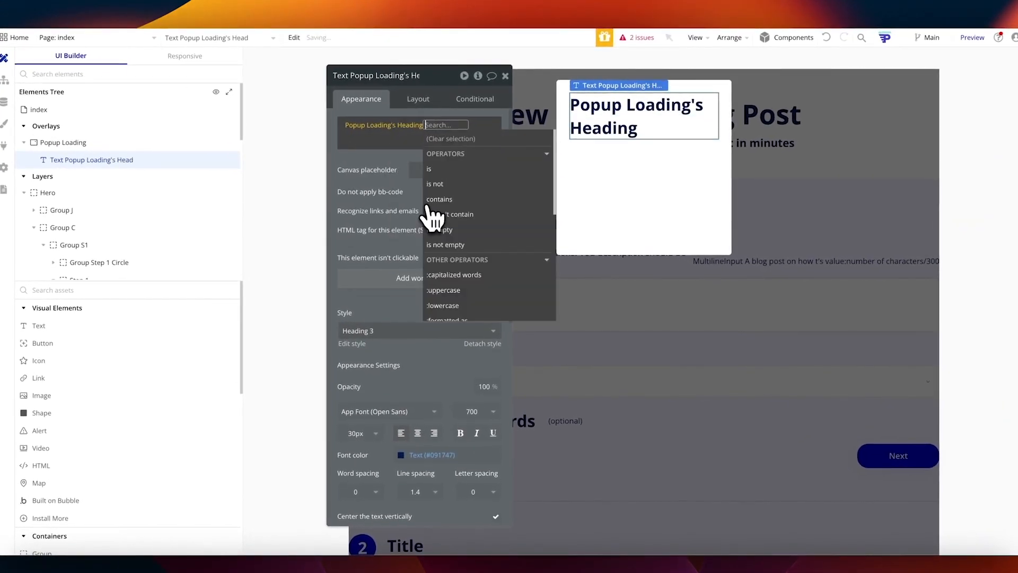
click(389, 177)
Step: Give the heading a Loading... placeholder, centre-align it, and duplicate it
click(430, 166)
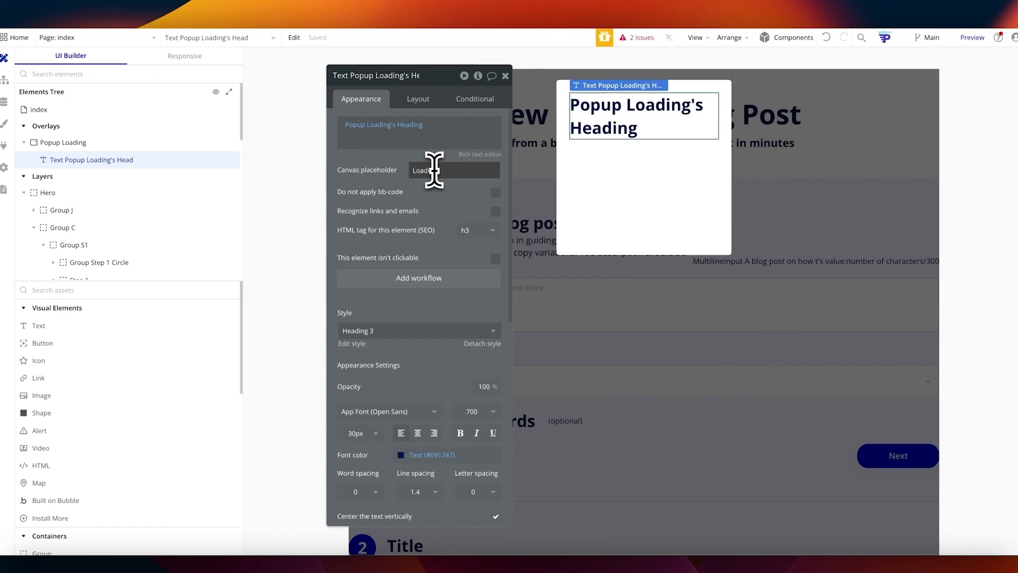
click(417, 433)
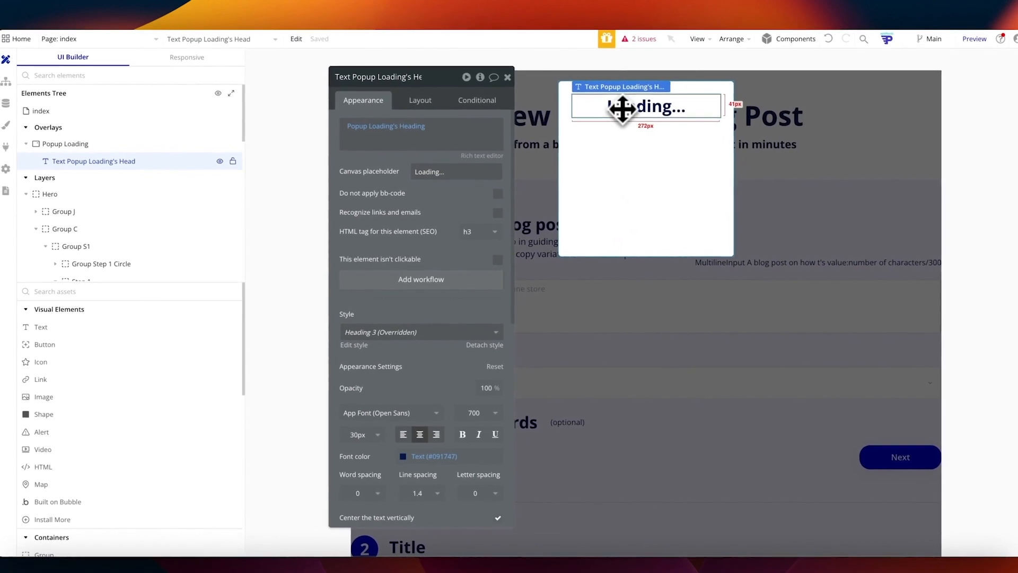
key(super+d)
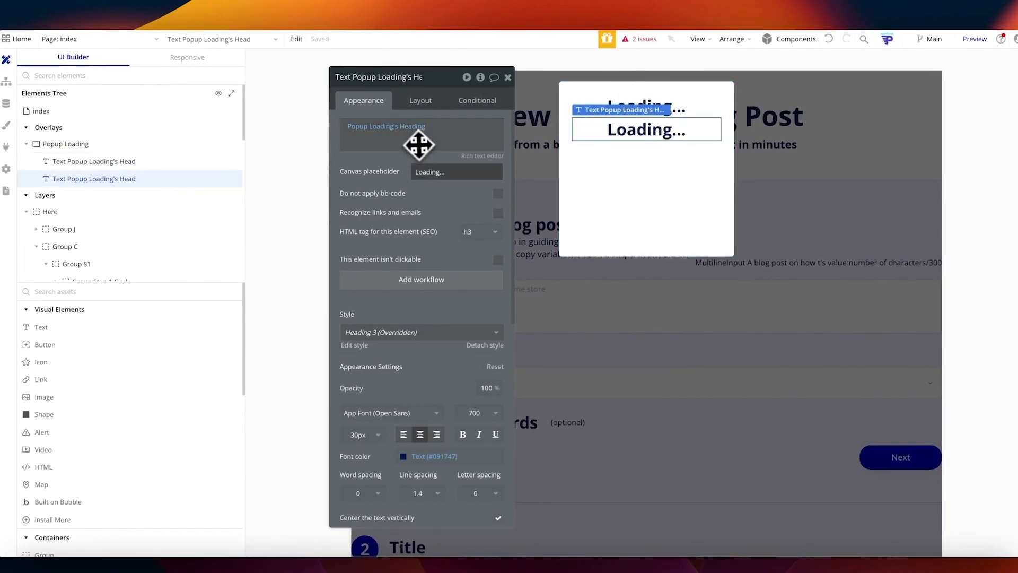
Step: Set the copied text's style to Body, after trying Heading 6 and Section Heading
click(408, 334)
click(379, 482)
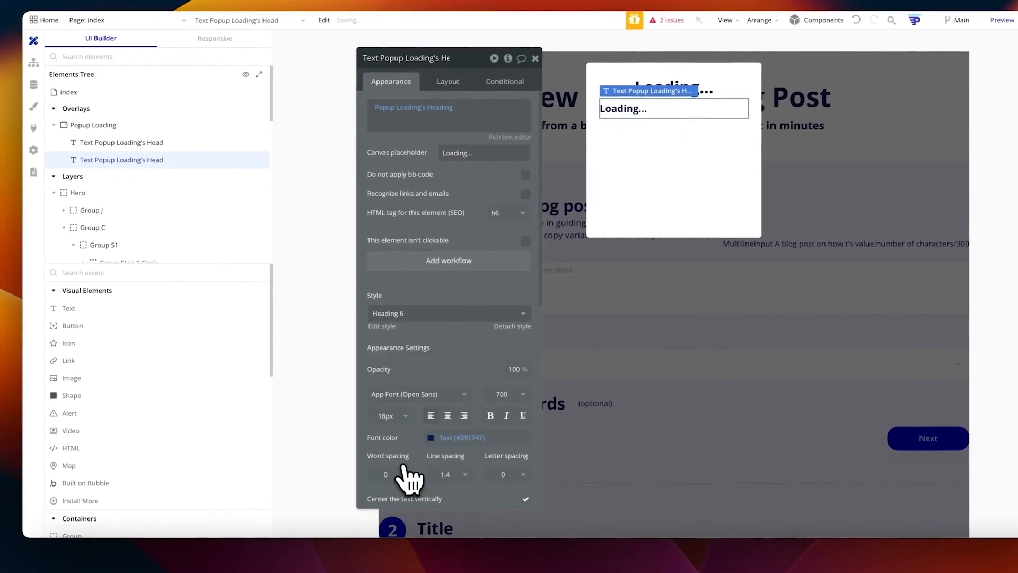
click(427, 313)
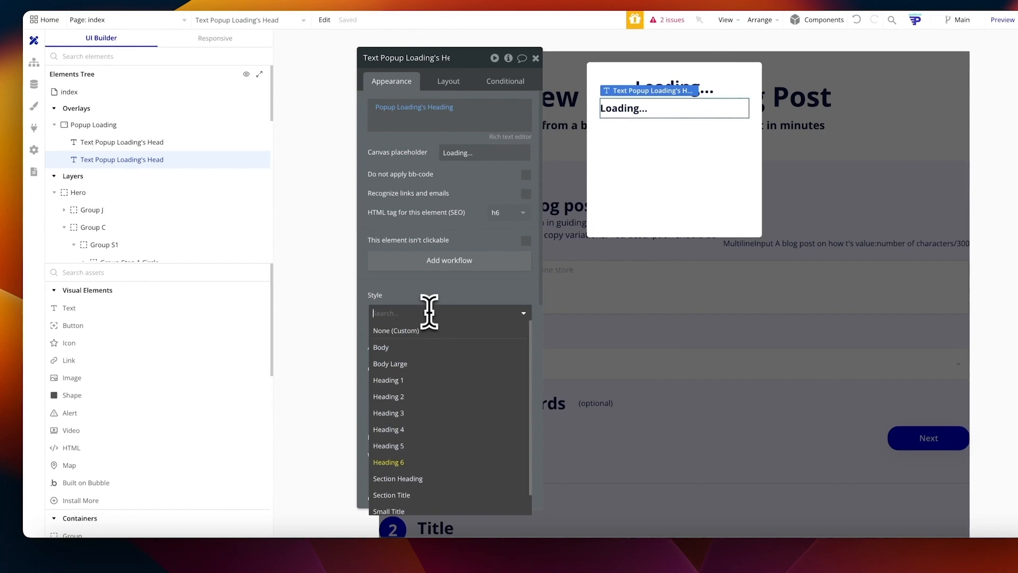
click(419, 480)
click(425, 313)
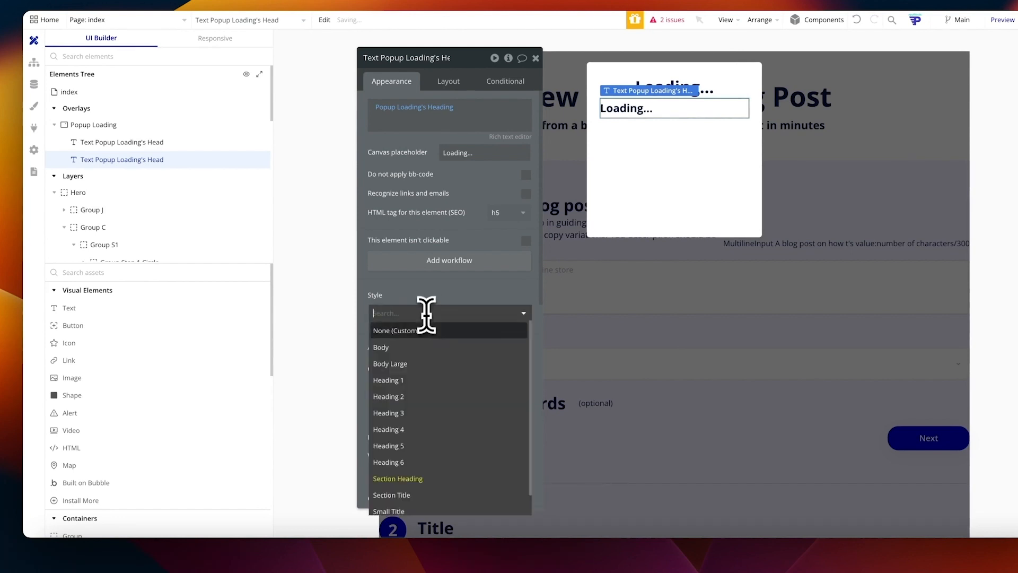
click(422, 352)
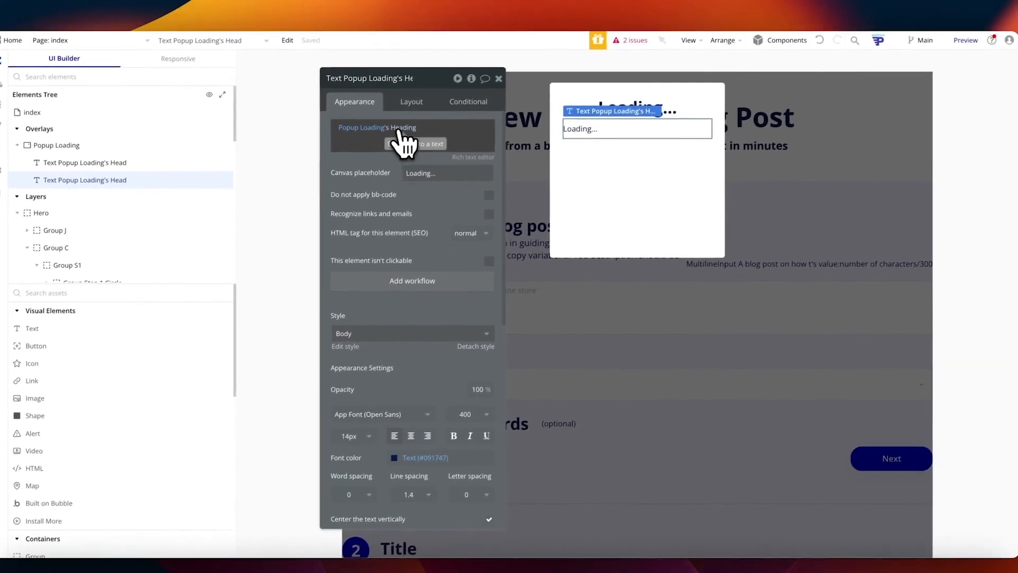
Step: Bind the text to Popup Loading's Message and centre it horizontally
click(399, 132)
click(420, 234)
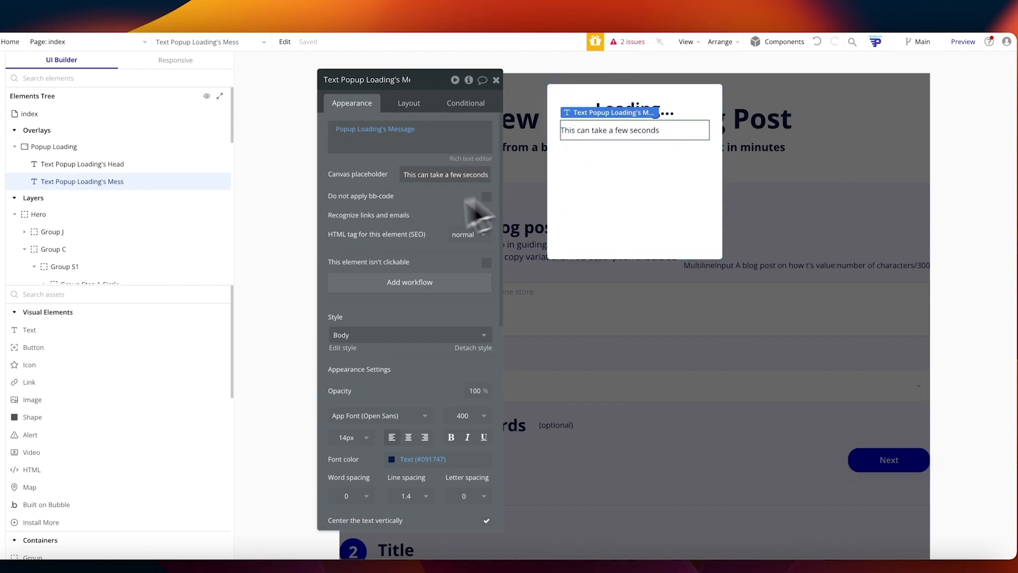
click(410, 105)
click(451, 187)
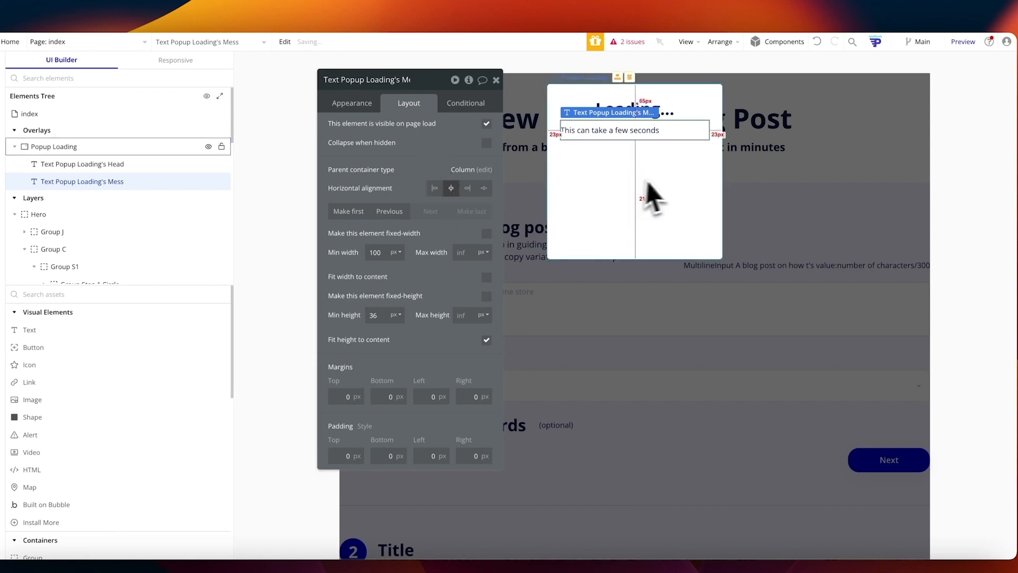
click(608, 200)
click(619, 137)
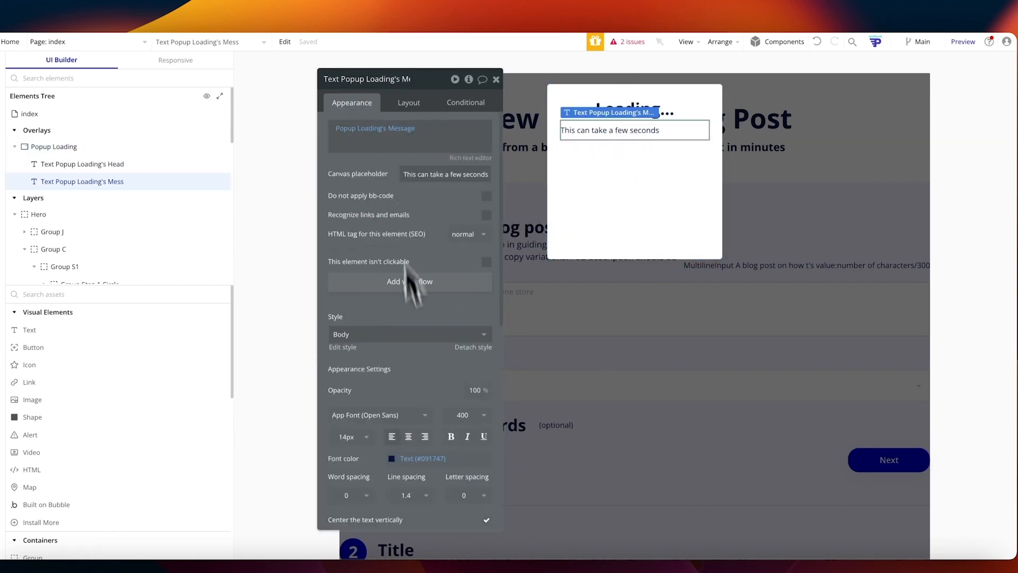
click(669, 184)
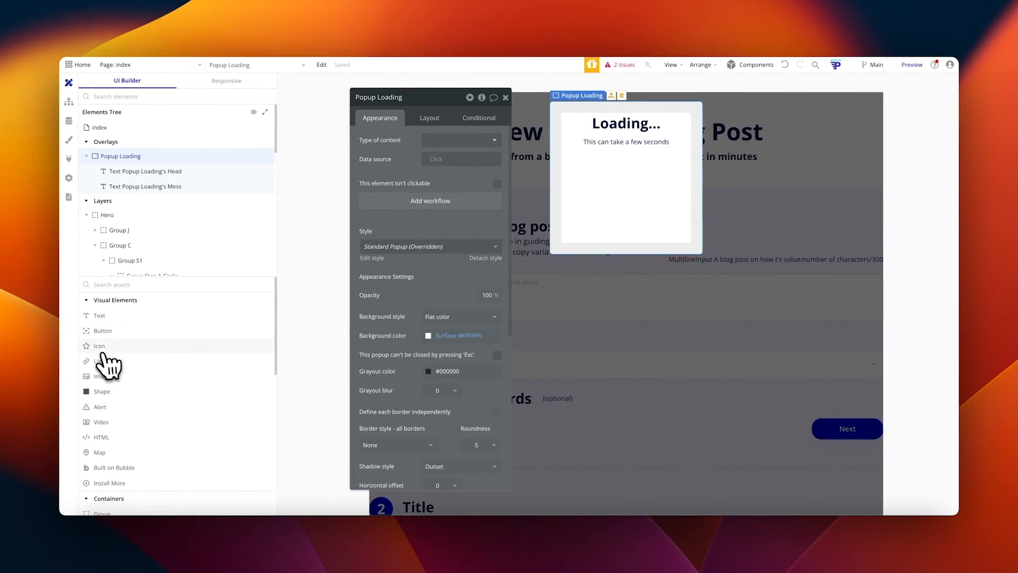
Step: Install the LottieFiles plugin from the plugin catalogue
click(70, 159)
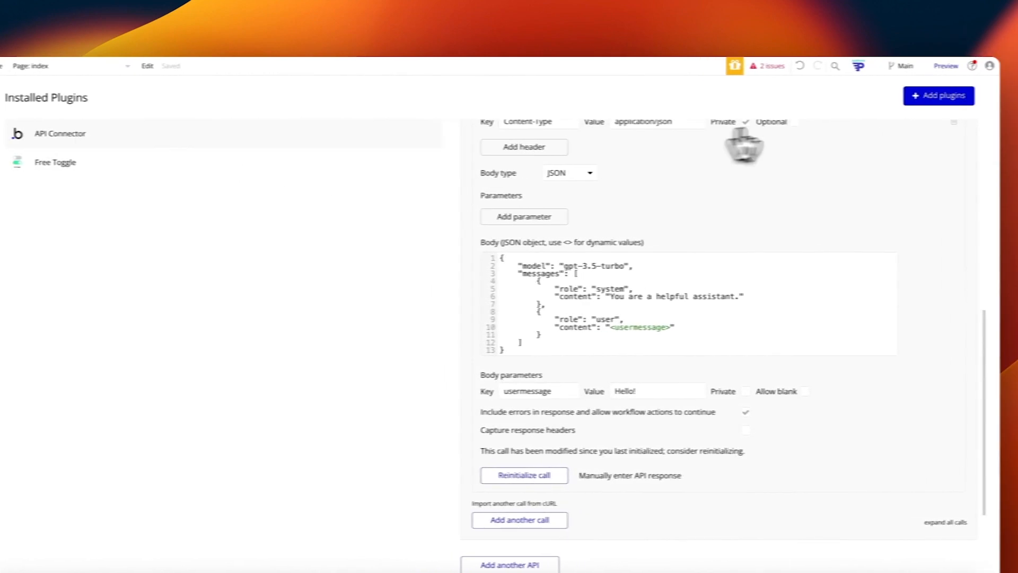
click(944, 96)
text(lott)
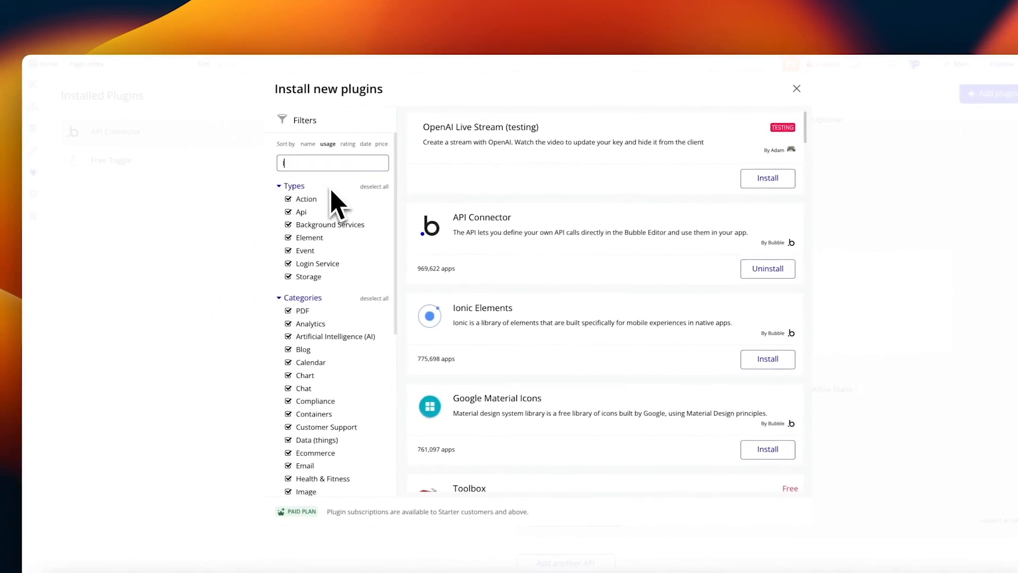
text(ie)
text(file)
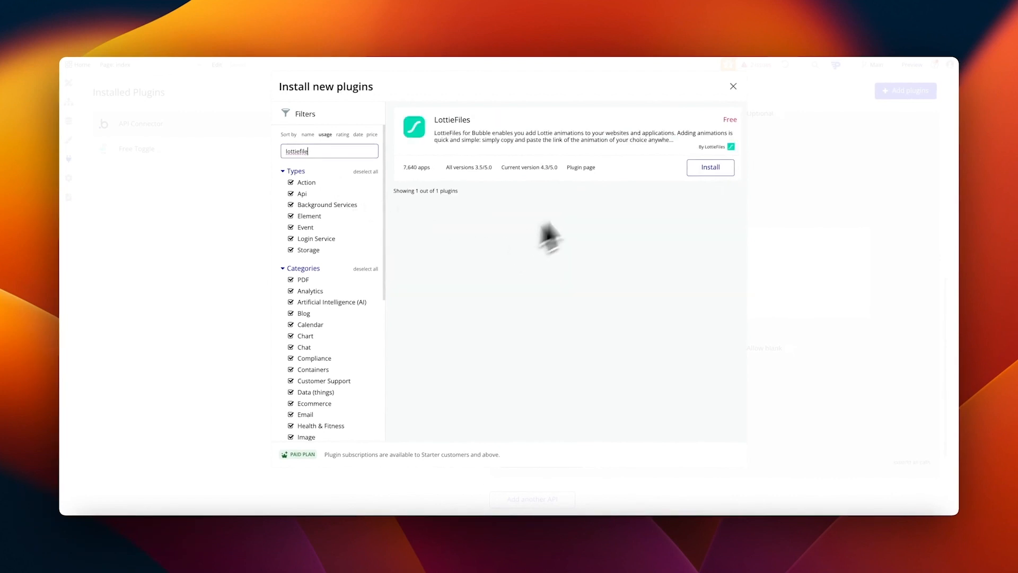
click(710, 167)
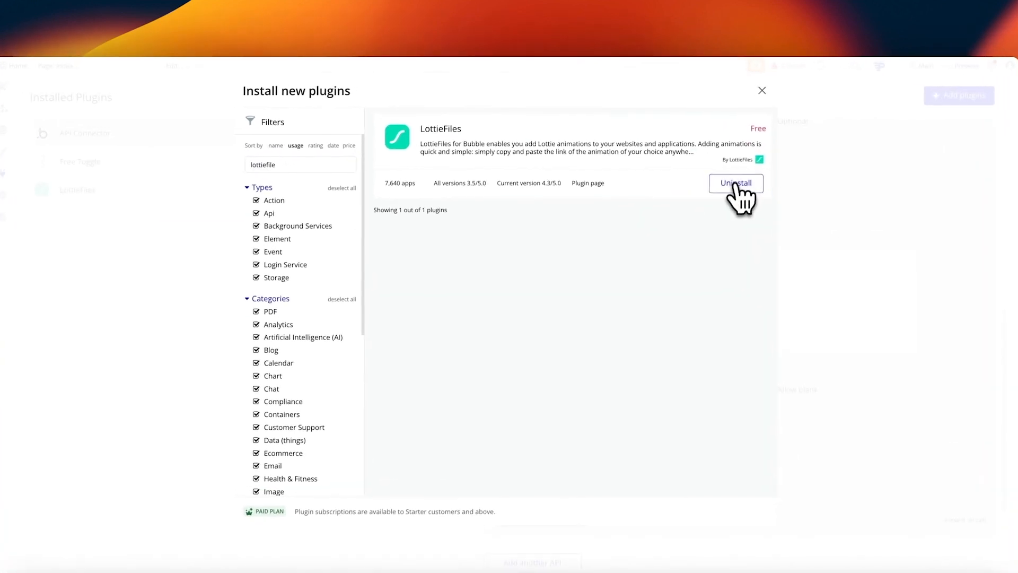
Step: In a new browser tab, search LottieFiles for loading animations
click(556, 1)
text(lot)
key(Return)
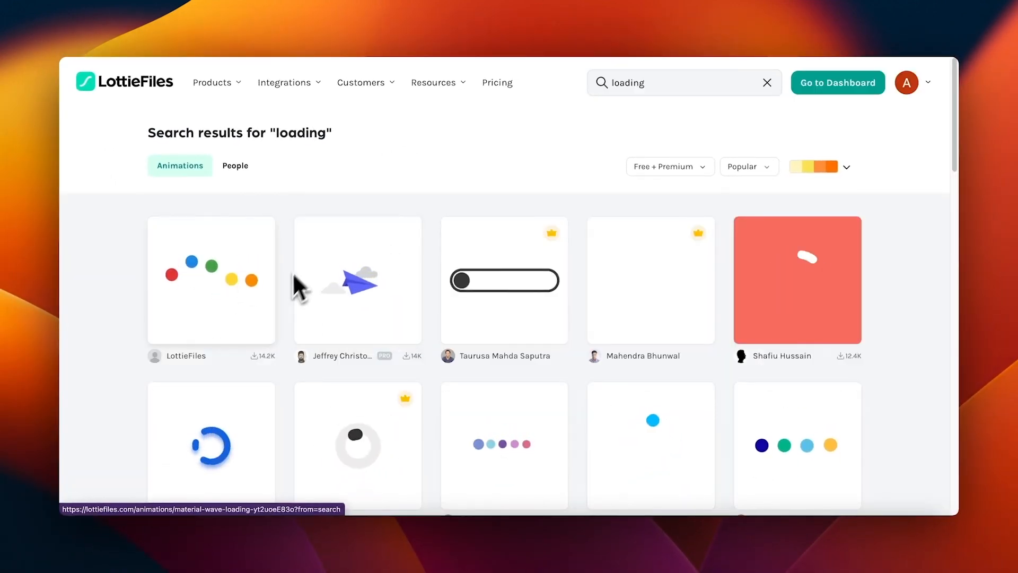
Step: Browse the loading animation results and go to the LottieFiles dashboard
scroll(652, 366, down, 2)
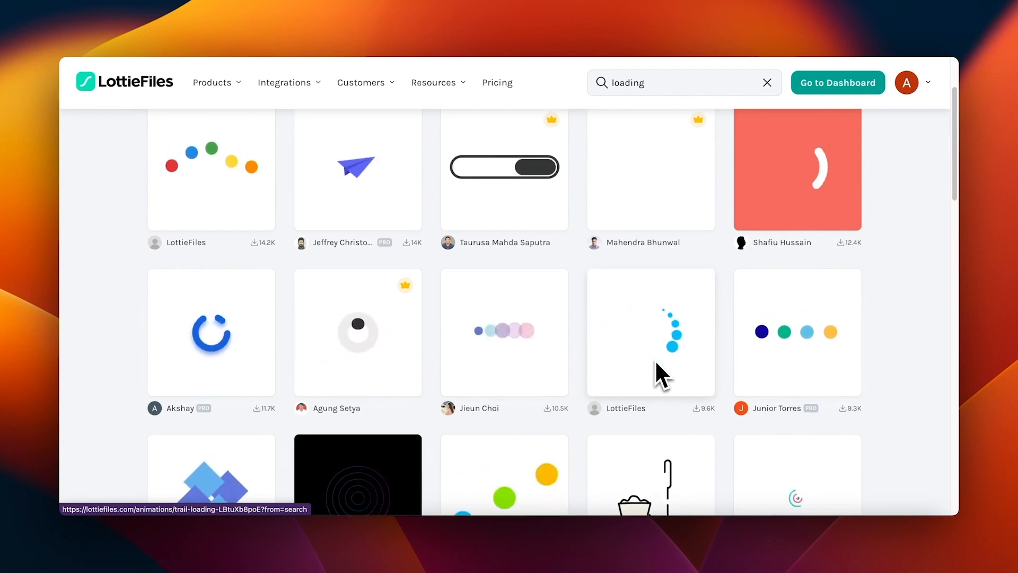
scroll(654, 359, up, 2)
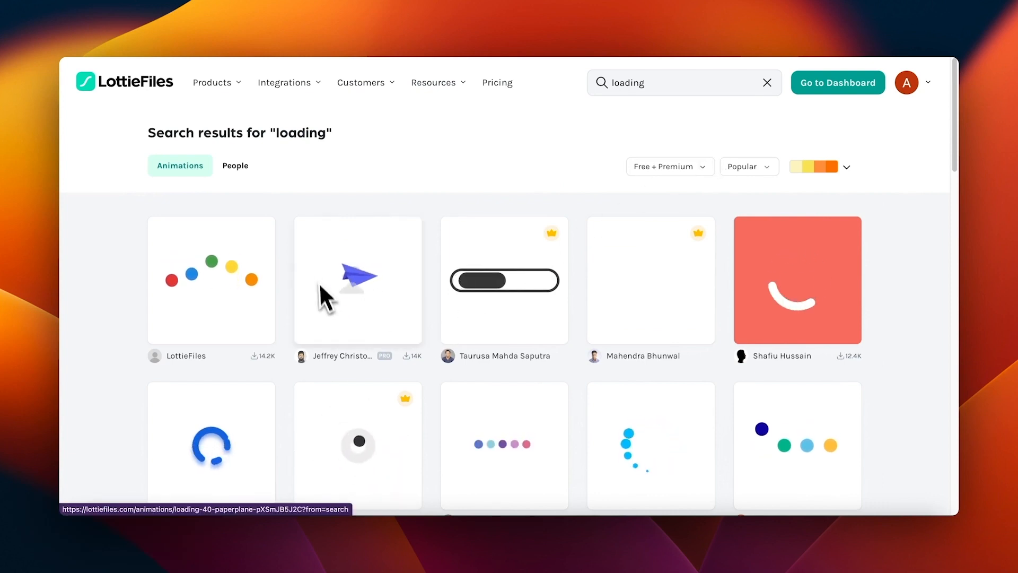
click(847, 85)
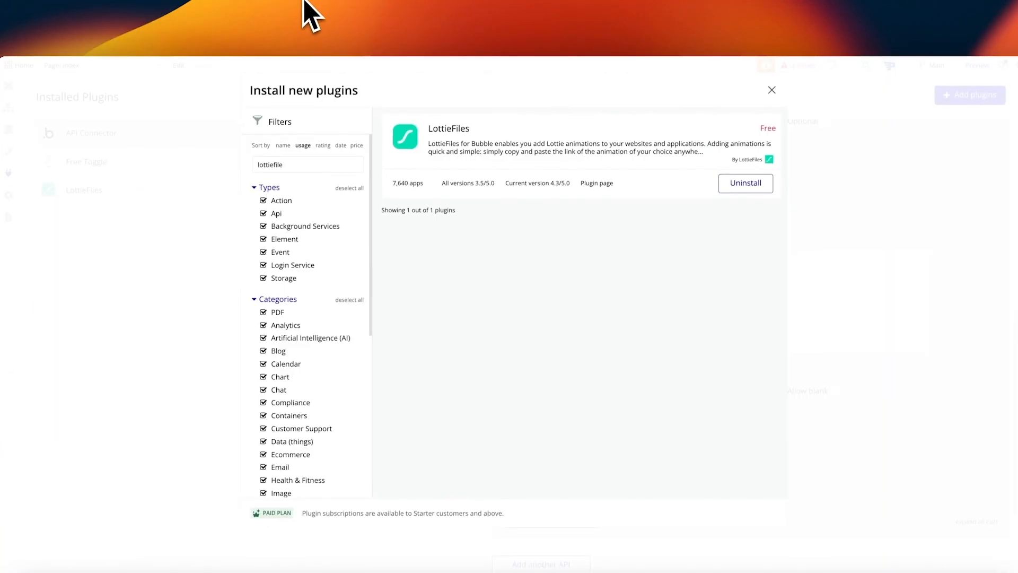
Step: Place a 100×100 LottieFiles A element in Popup Loading below the message, with a 40px top margin
click(771, 89)
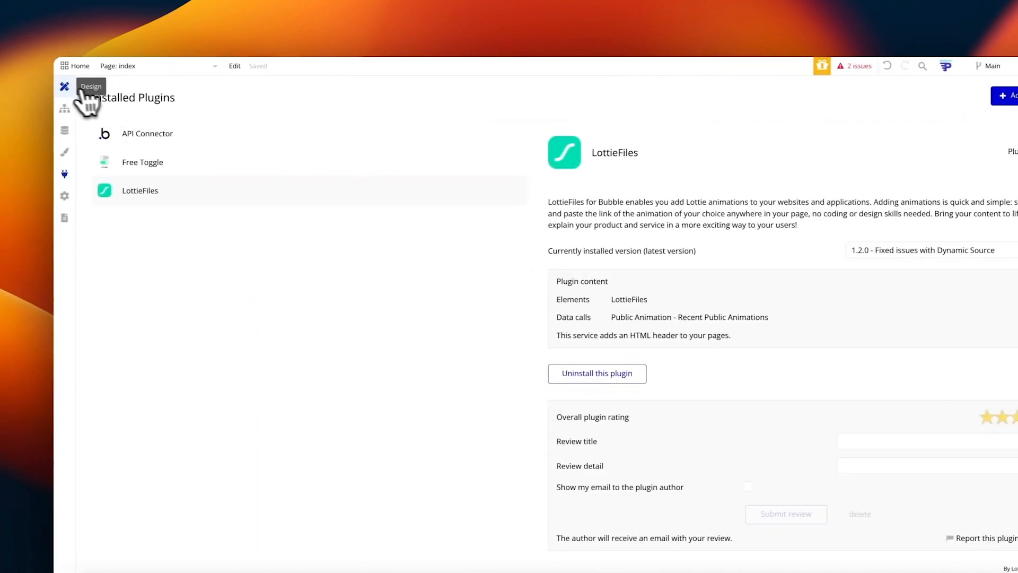
click(85, 91)
scroll(146, 319, down, 5)
scroll(133, 325, up, 5)
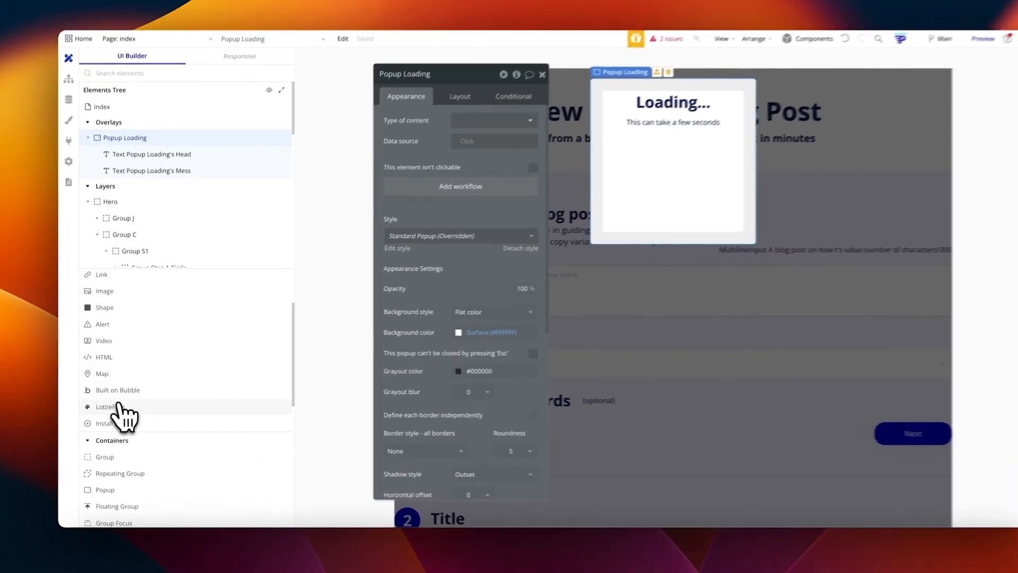
drag(112, 405, 610, 201)
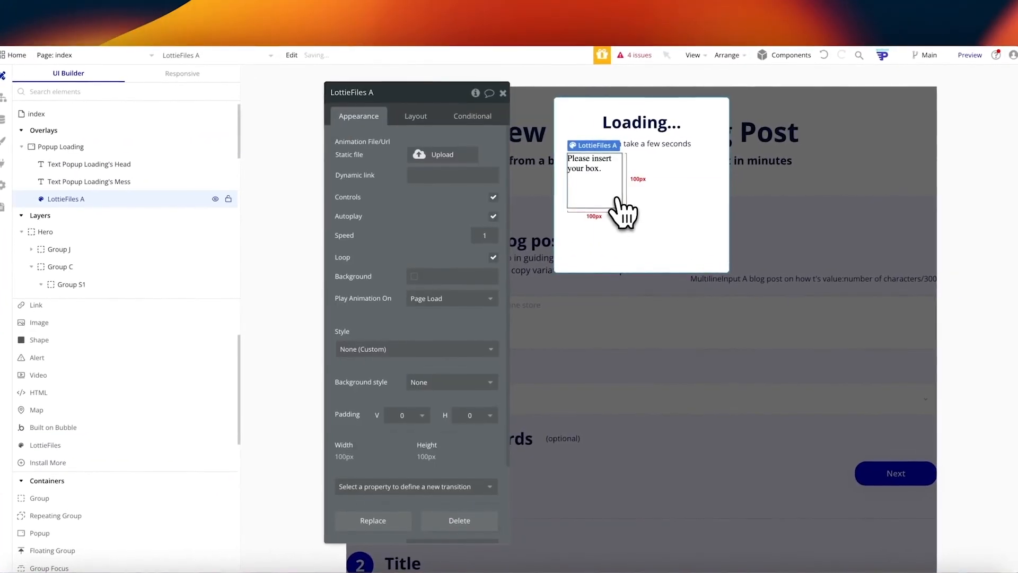
click(414, 117)
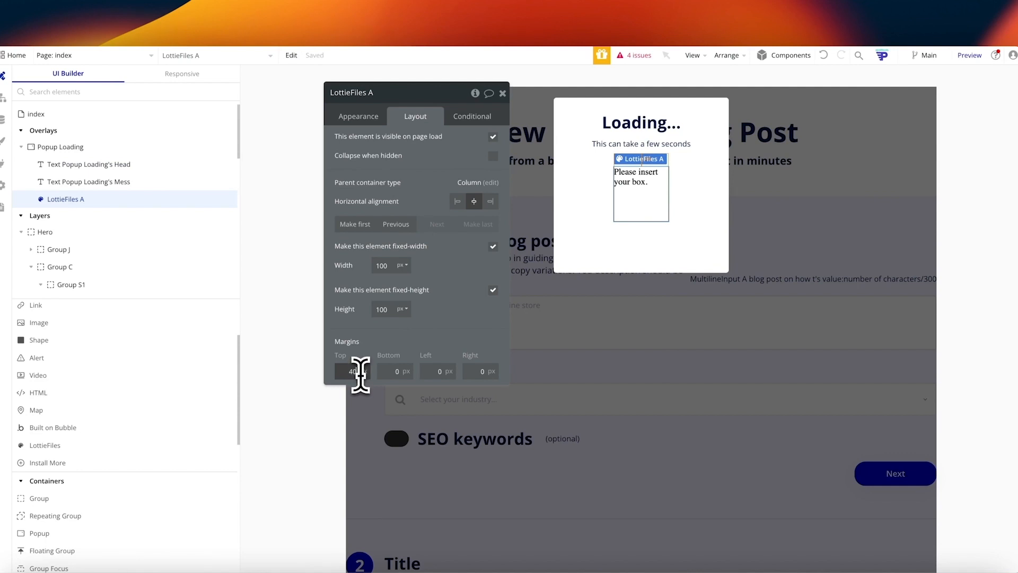
click(348, 116)
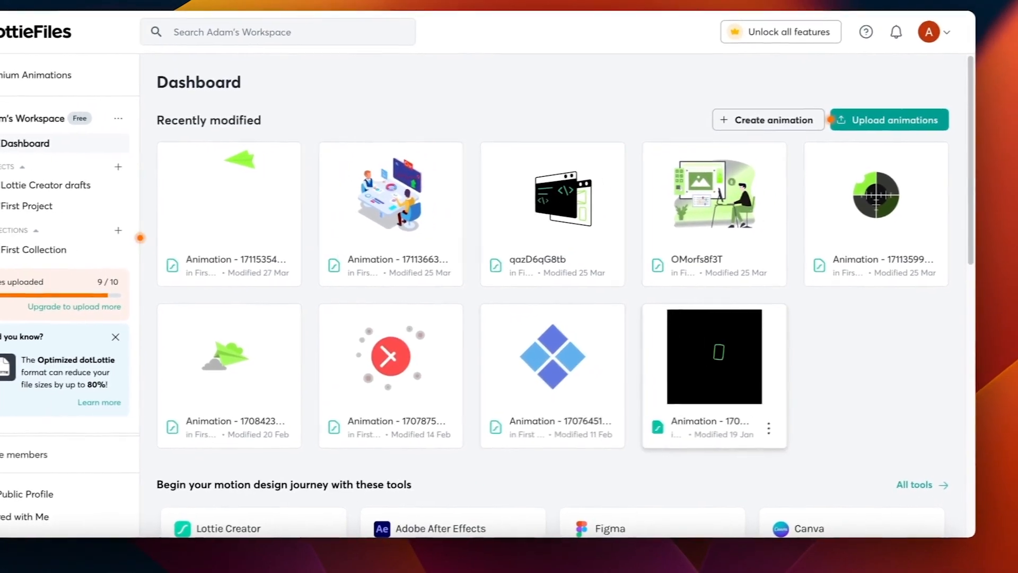
Step: Open the blue diamond animation and copy its Lottie JSON asset link
click(563, 406)
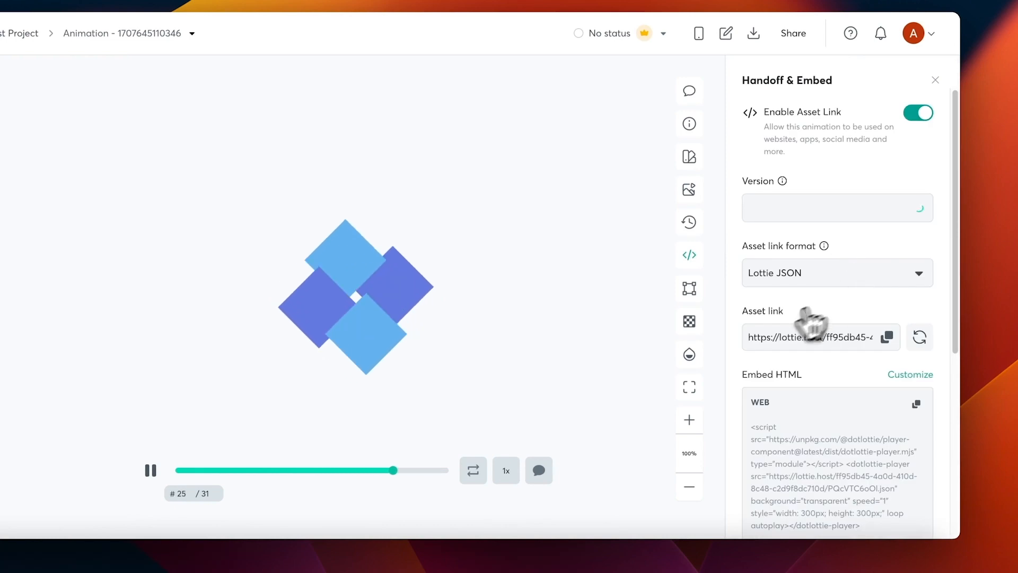
scroll(836, 280, down, 1)
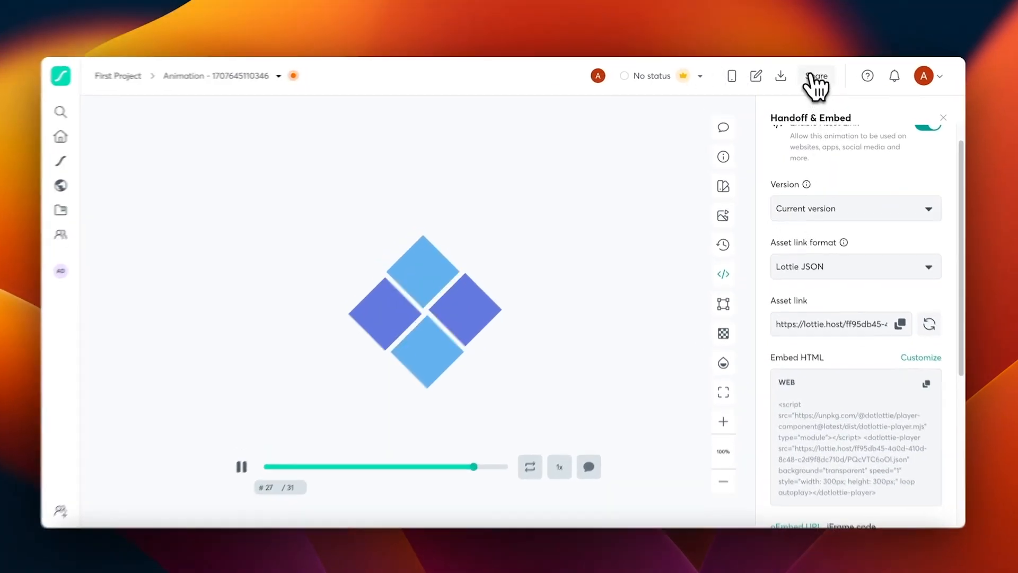
click(814, 78)
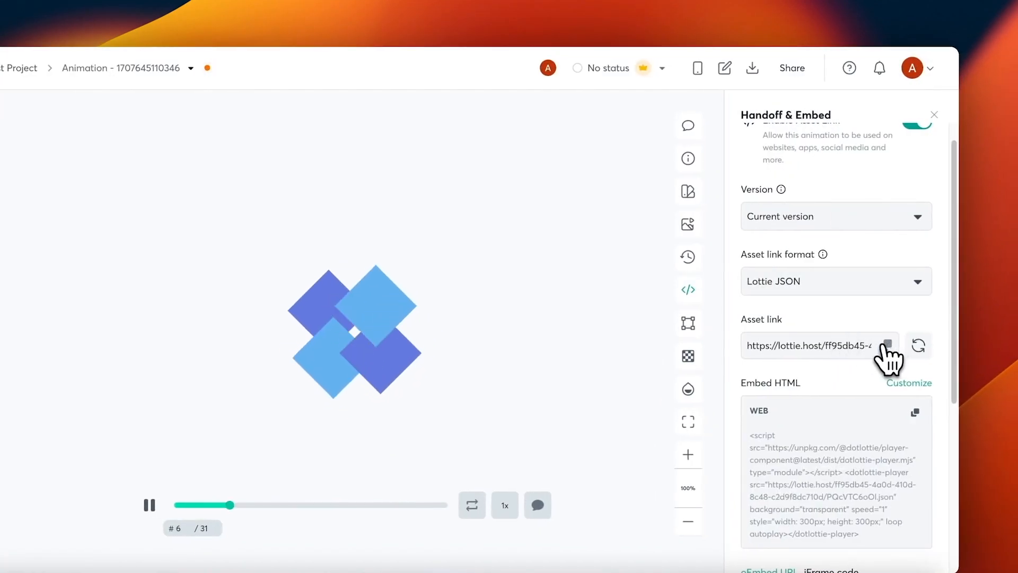
click(898, 346)
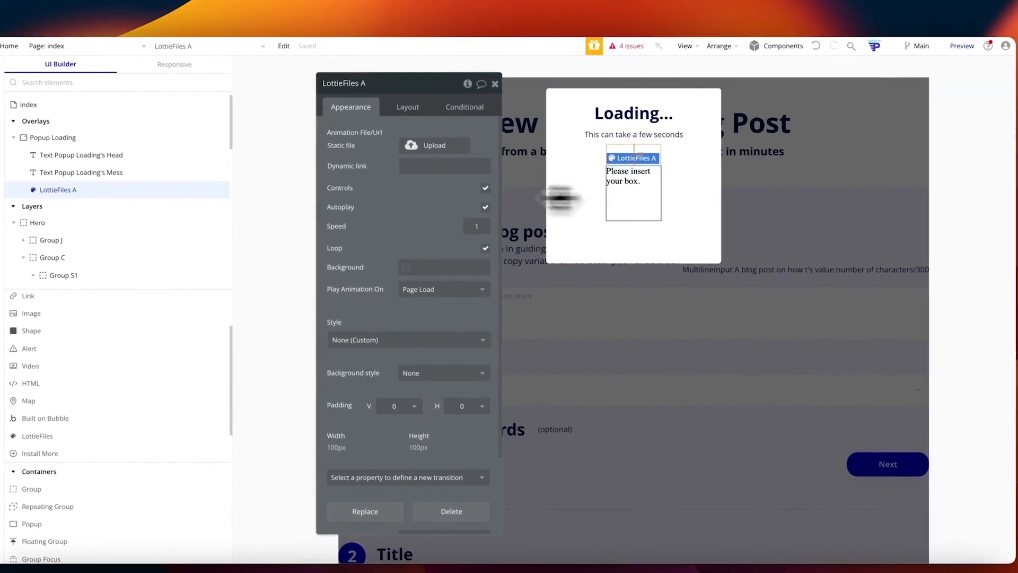
Step: Paste the Lottie JSON link into LottieFiles A's dynamic link, hide controls, and close the popup
click(398, 168)
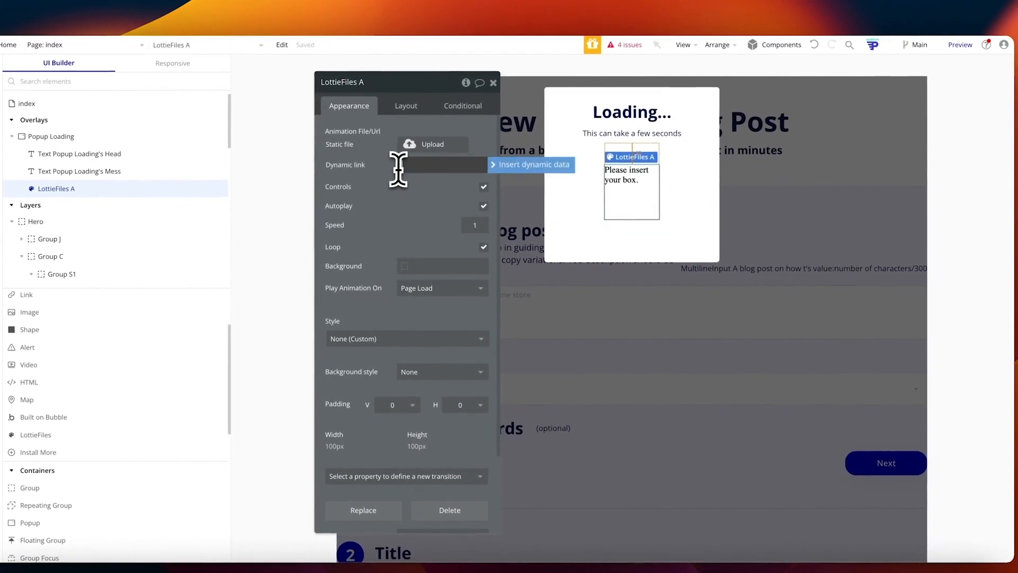
click(406, 187)
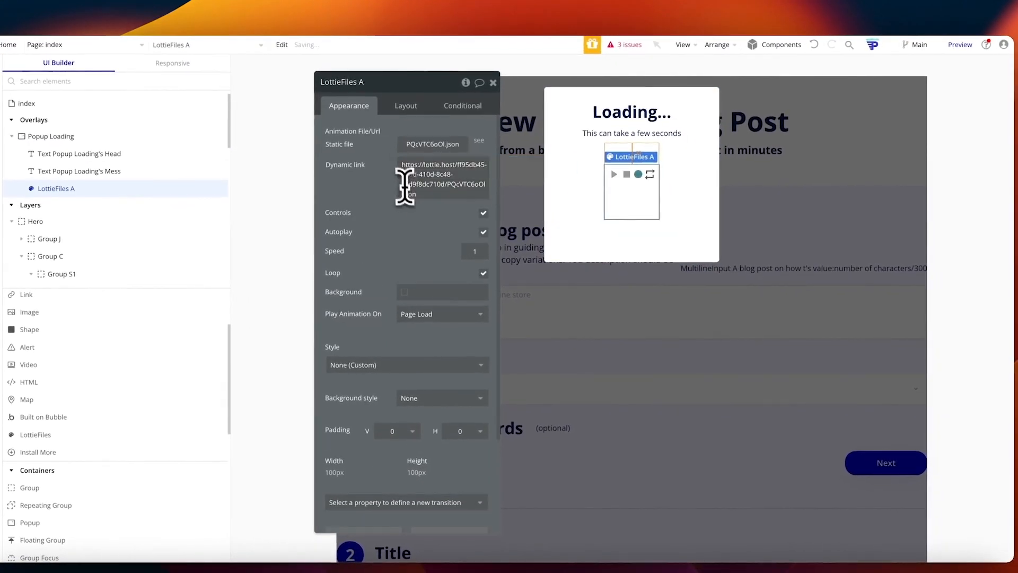
click(483, 231)
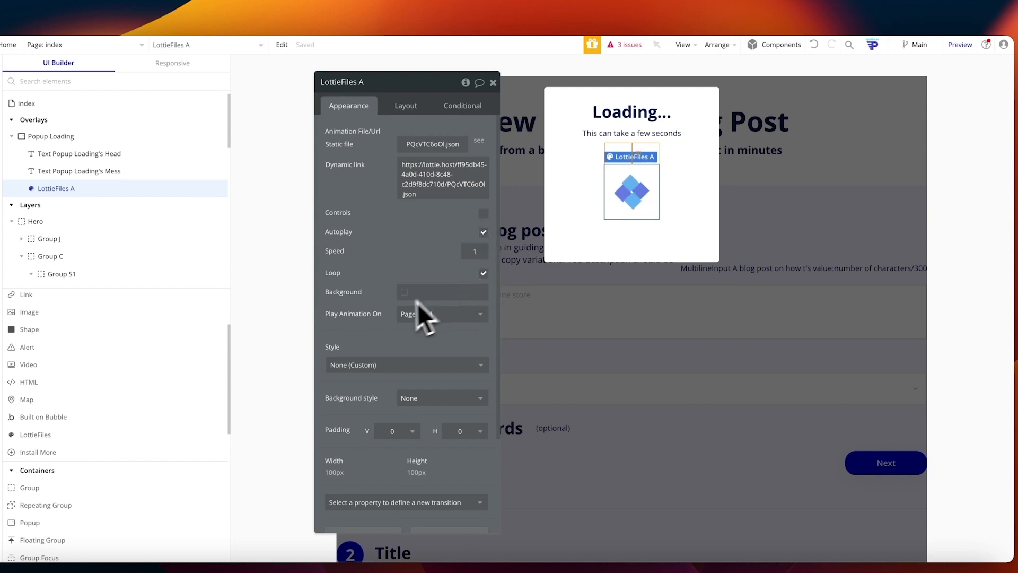
click(704, 209)
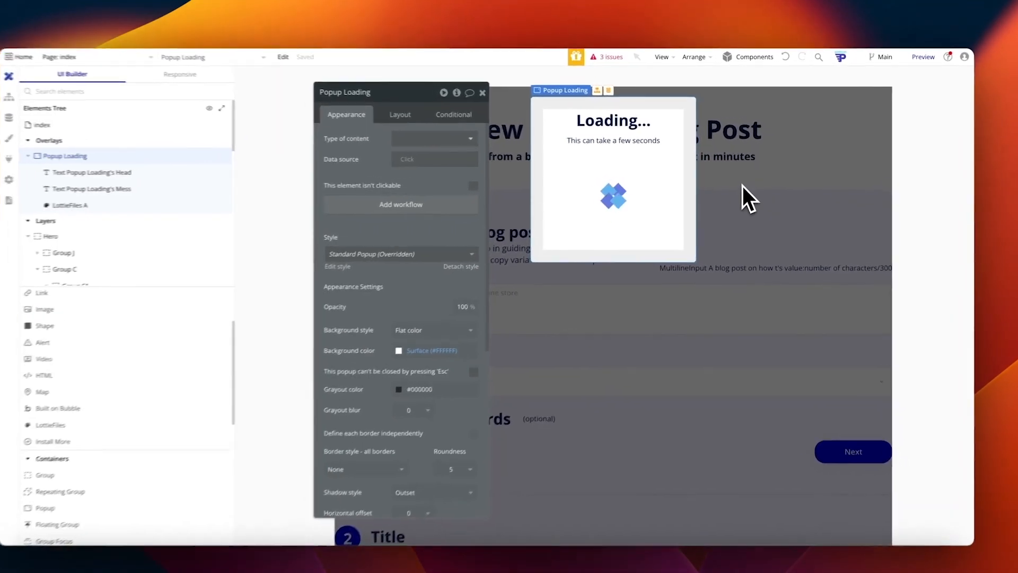
click(742, 187)
scroll(711, 273, down, 5)
click(482, 92)
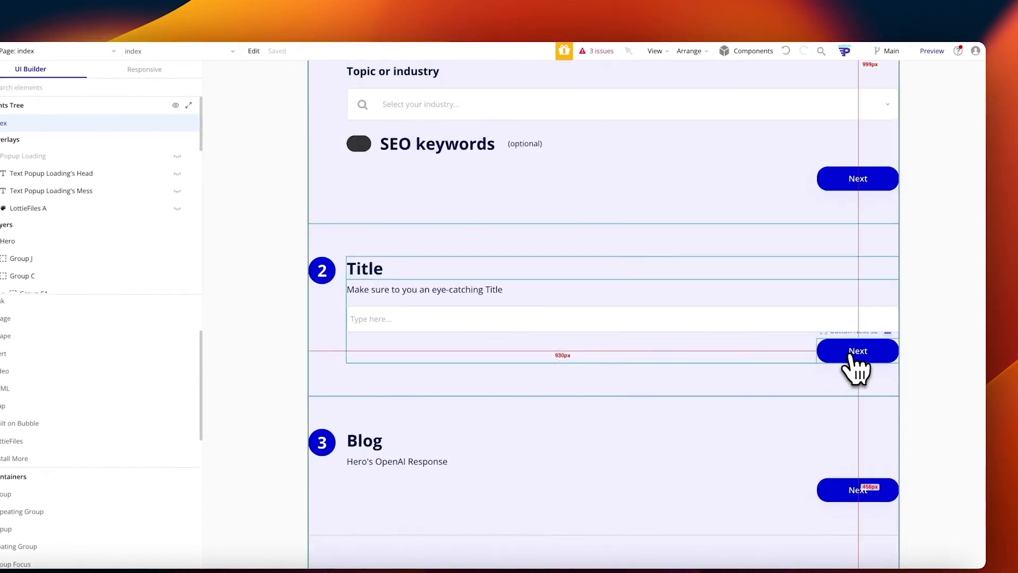
Step: Make Show Popup Loading the first action in the Title step Next button's workflow
scroll(851, 356, down, 1)
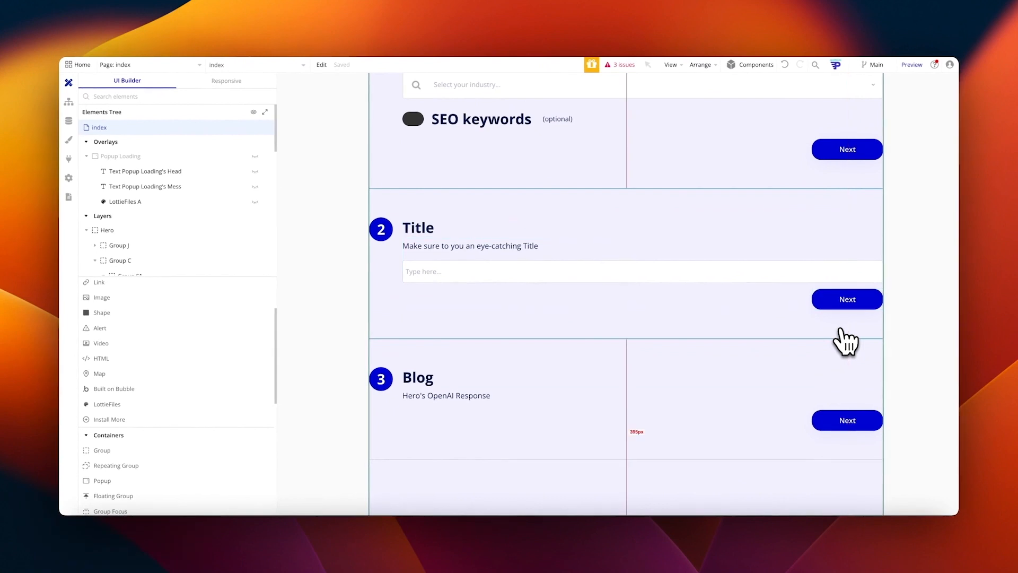
double_click(843, 303)
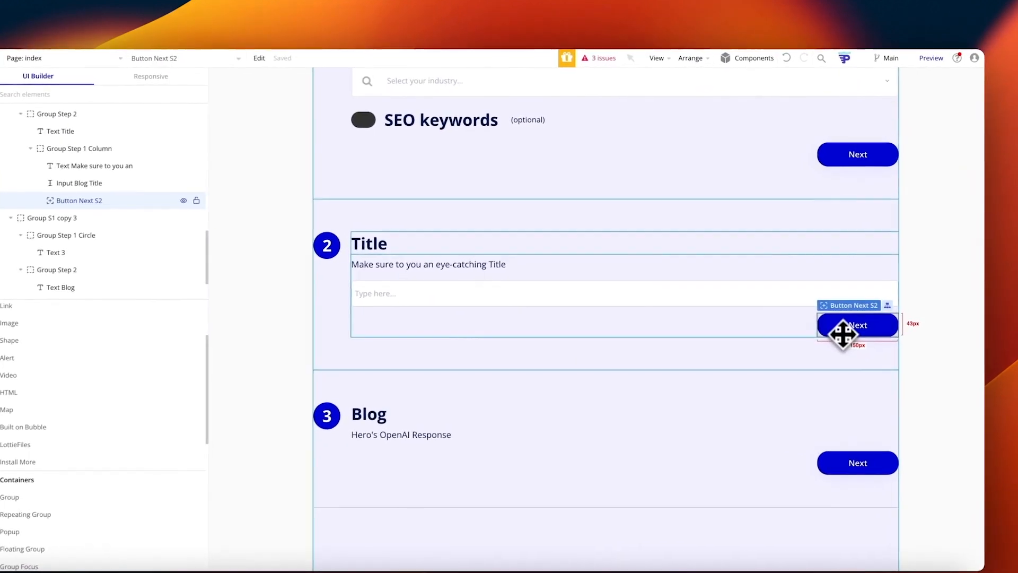
click(440, 96)
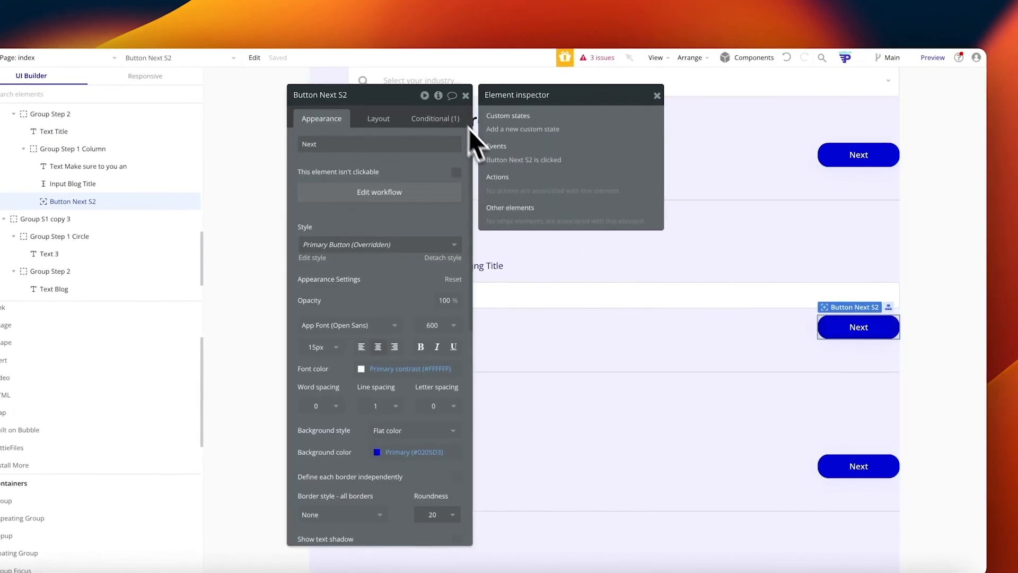
click(522, 160)
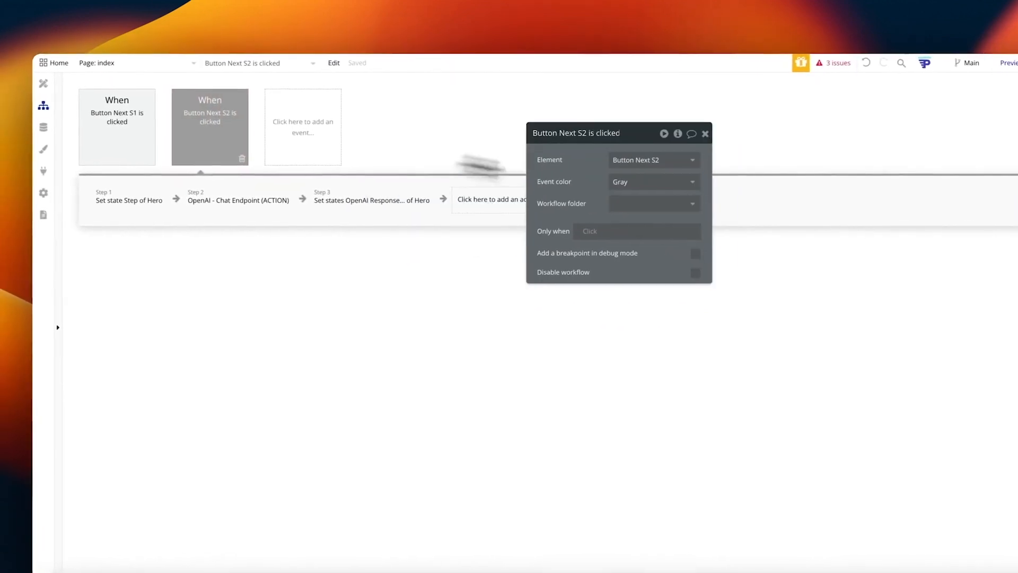
click(468, 215)
text(show)
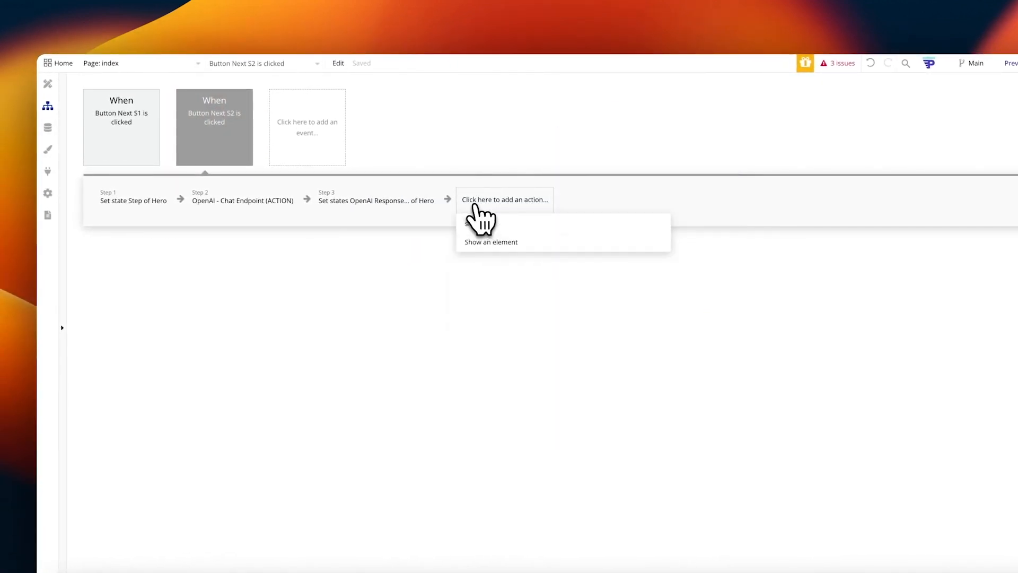
click(509, 241)
drag(485, 203, 128, 204)
click(671, 169)
text(pop)
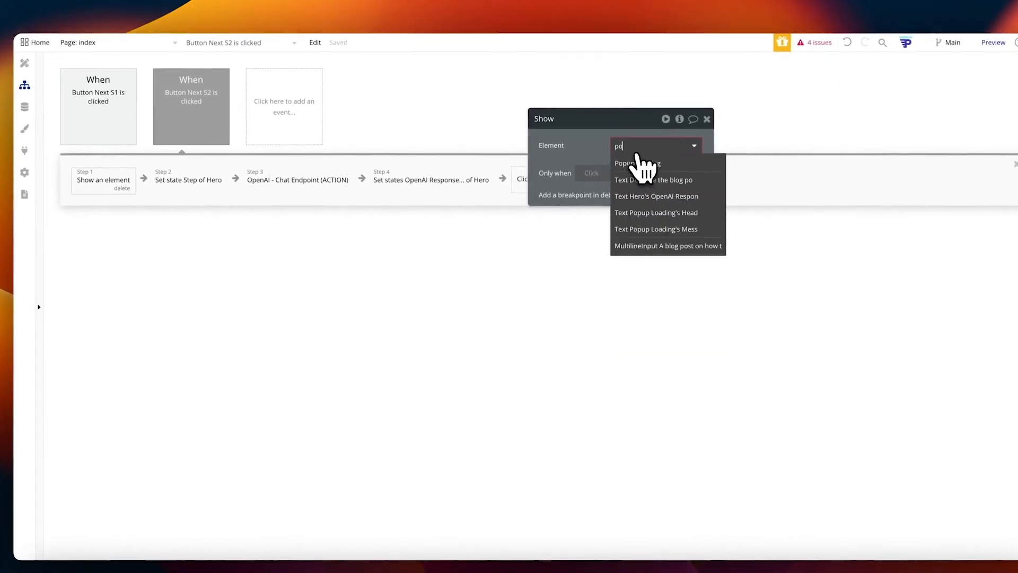
click(641, 162)
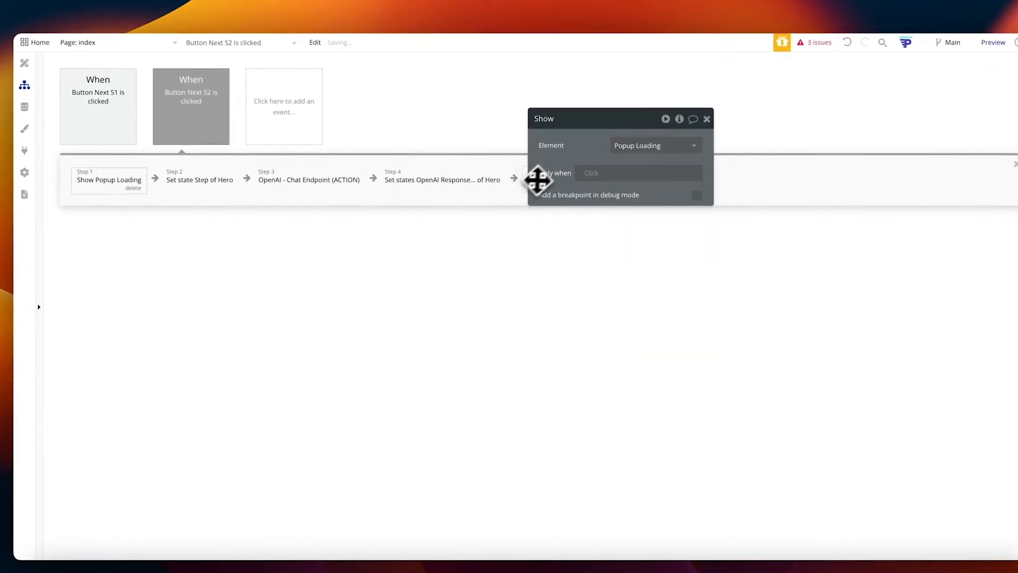
drag(532, 182, 644, 381)
Step: Add a step-2 Set state action on Popup Loading setting Heading to 'Loading'
click(556, 181)
text(set state)
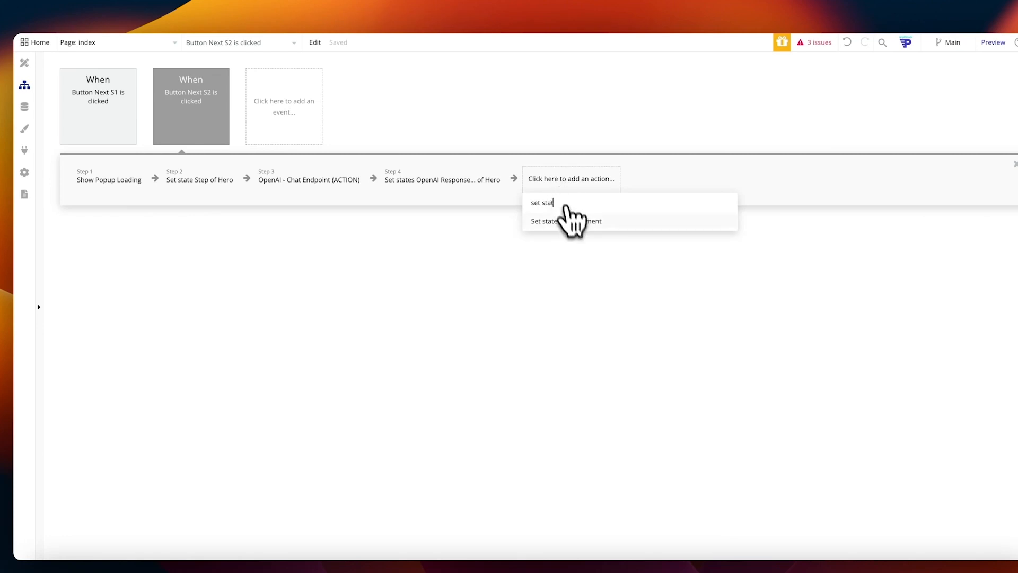
click(564, 219)
drag(418, 201, 207, 188)
click(724, 353)
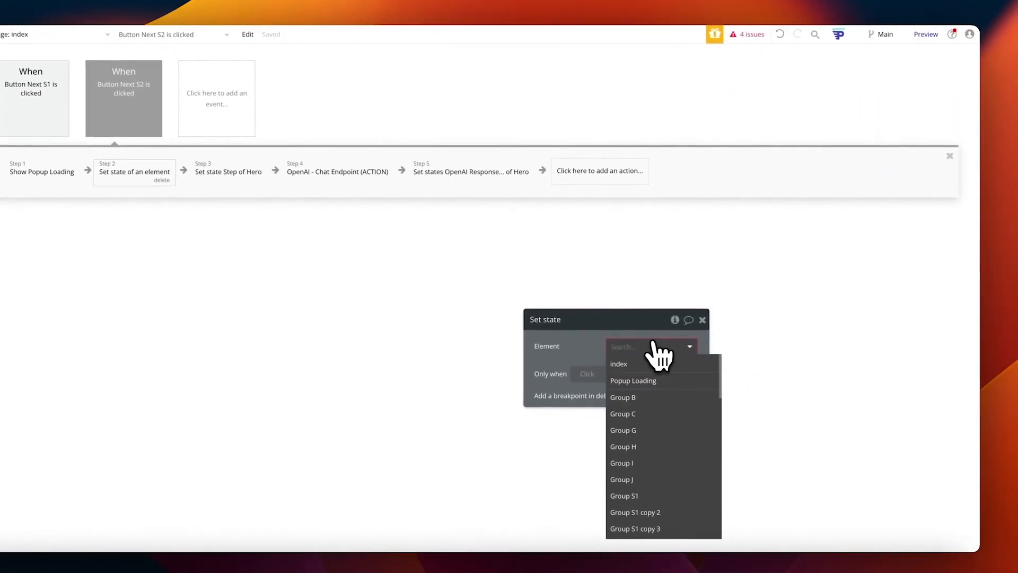
text(pop)
click(653, 363)
drag(582, 346, 595, 200)
click(655, 227)
click(651, 249)
click(639, 247)
text(Loading)
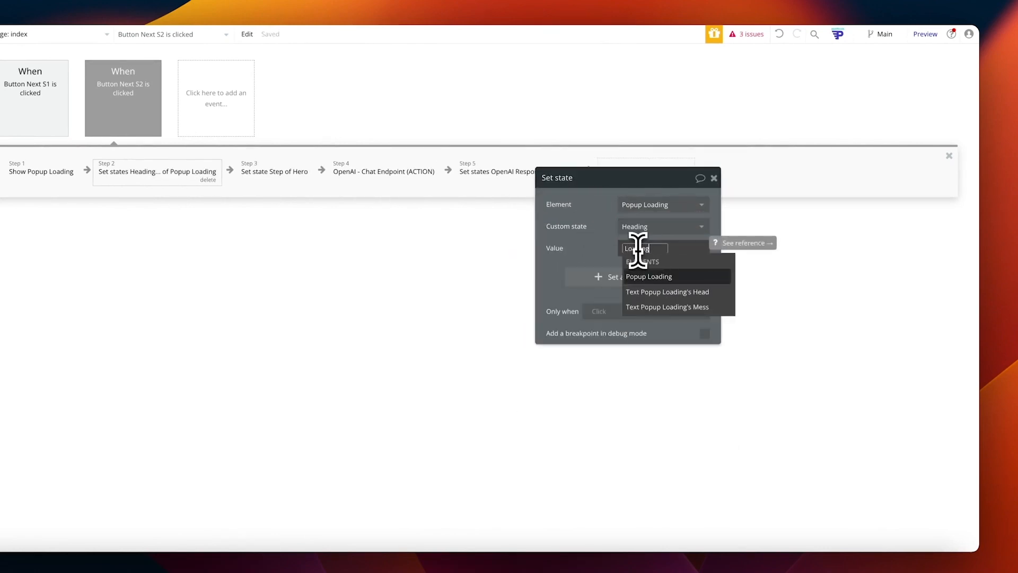
click(605, 234)
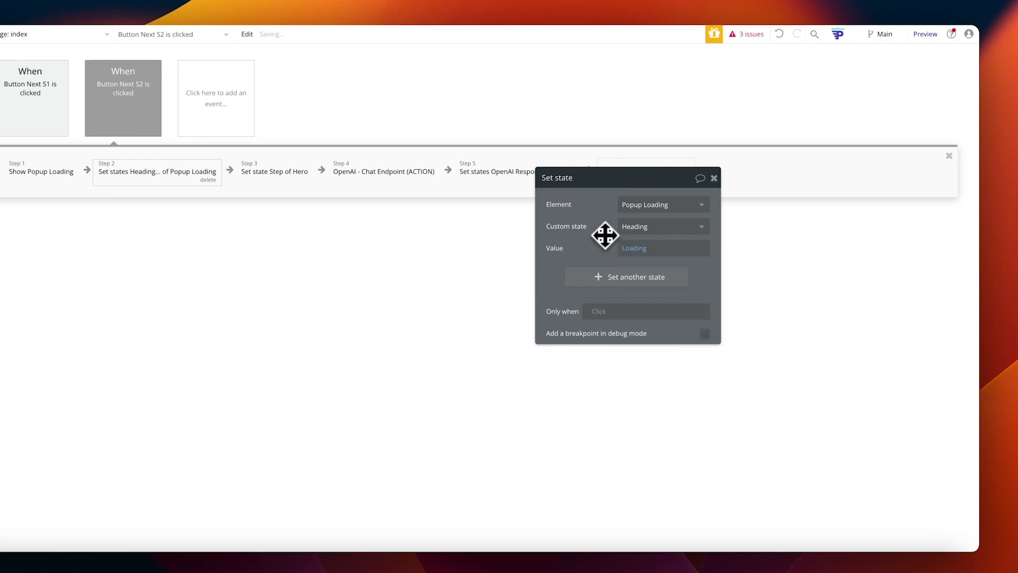
Step: Also set the Message state to 'This can take a few seconds...'
click(626, 275)
click(644, 269)
click(651, 302)
click(636, 292)
text(This can)
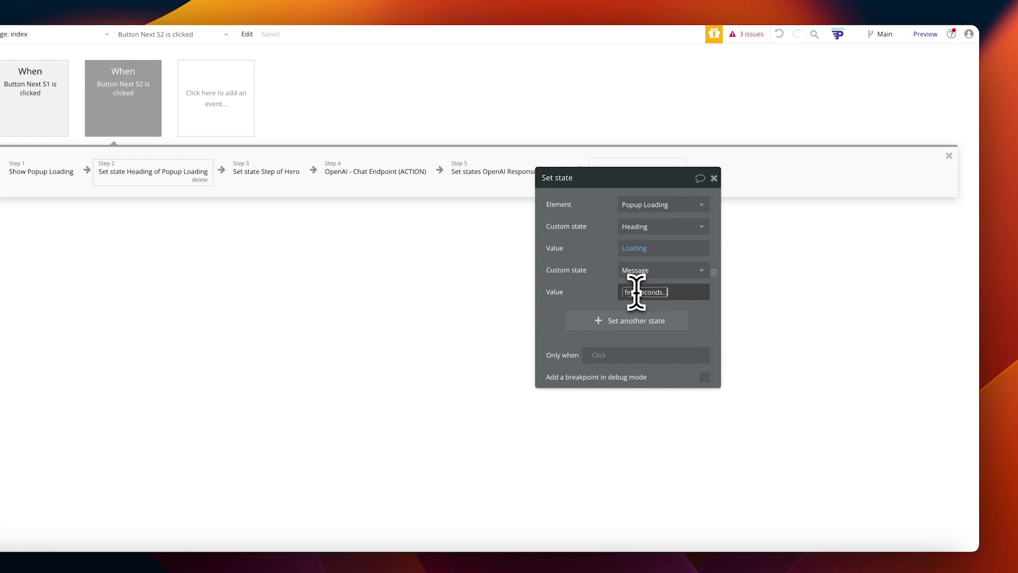
text( take a few seconds...)
click(612, 288)
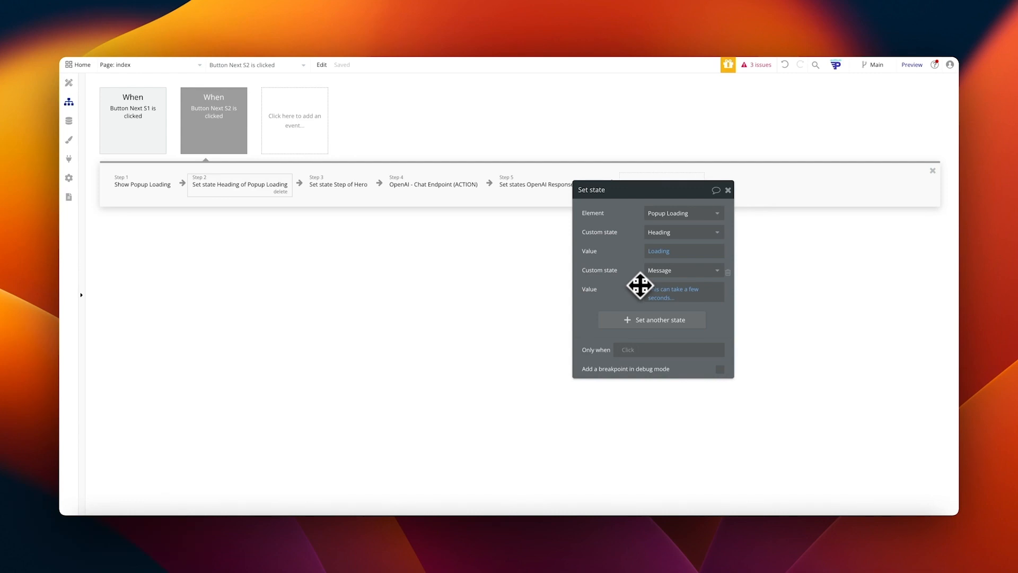
drag(640, 285, 406, 319)
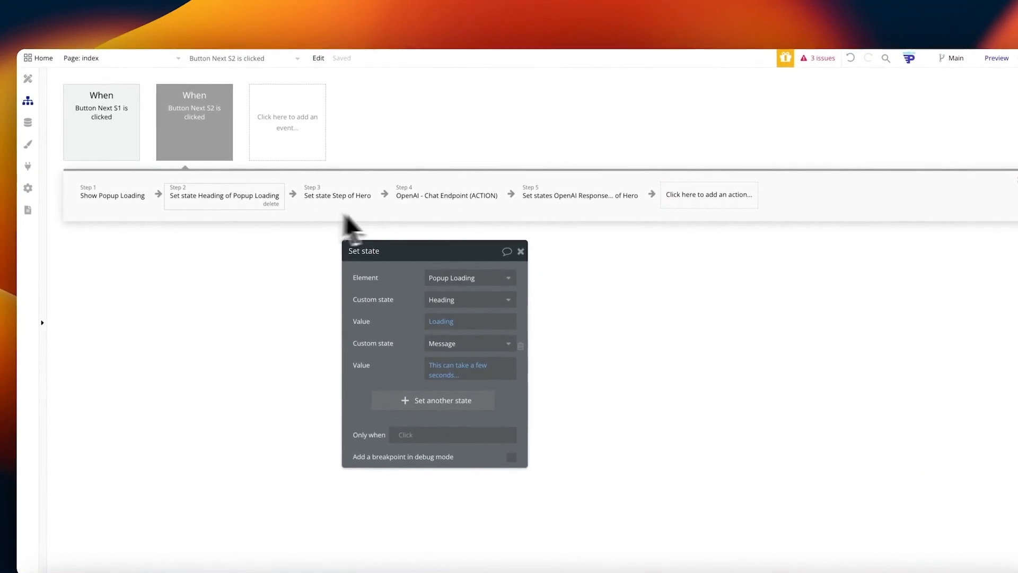
Step: Add a Hide Popup Loading action as the workflow's final step 6
click(719, 193)
text(hide)
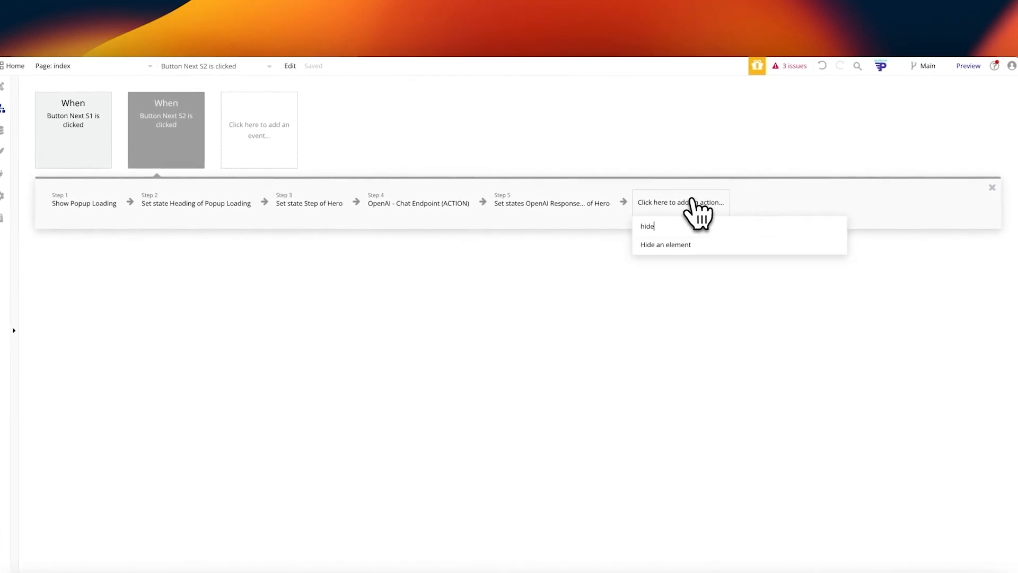
click(669, 245)
click(418, 286)
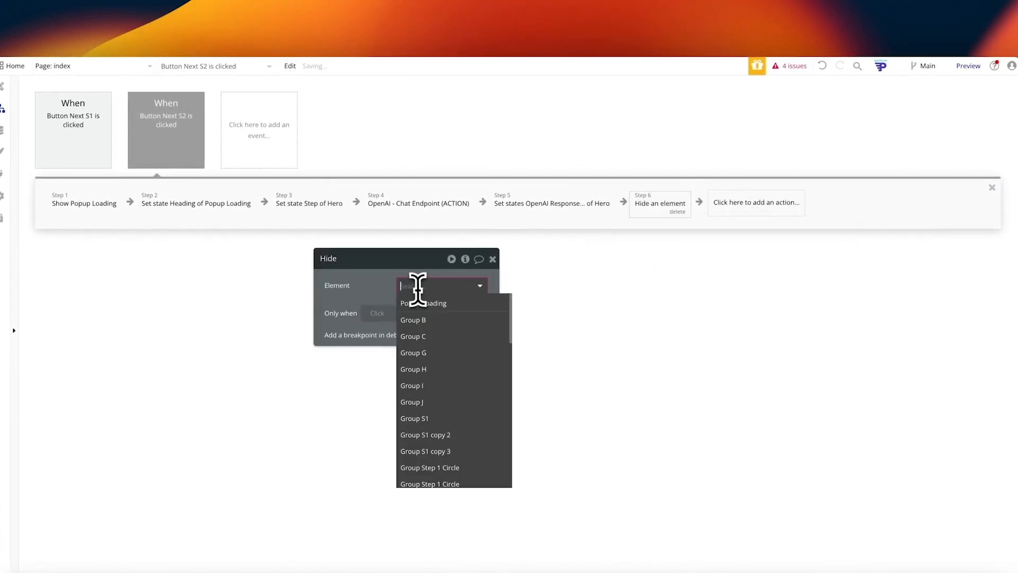
text(op)
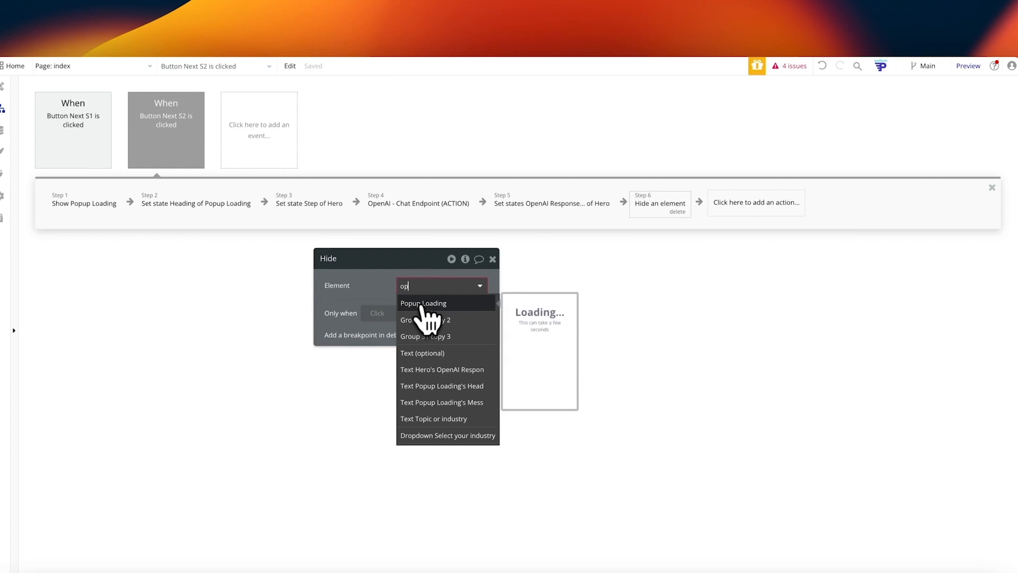
click(425, 303)
click(493, 259)
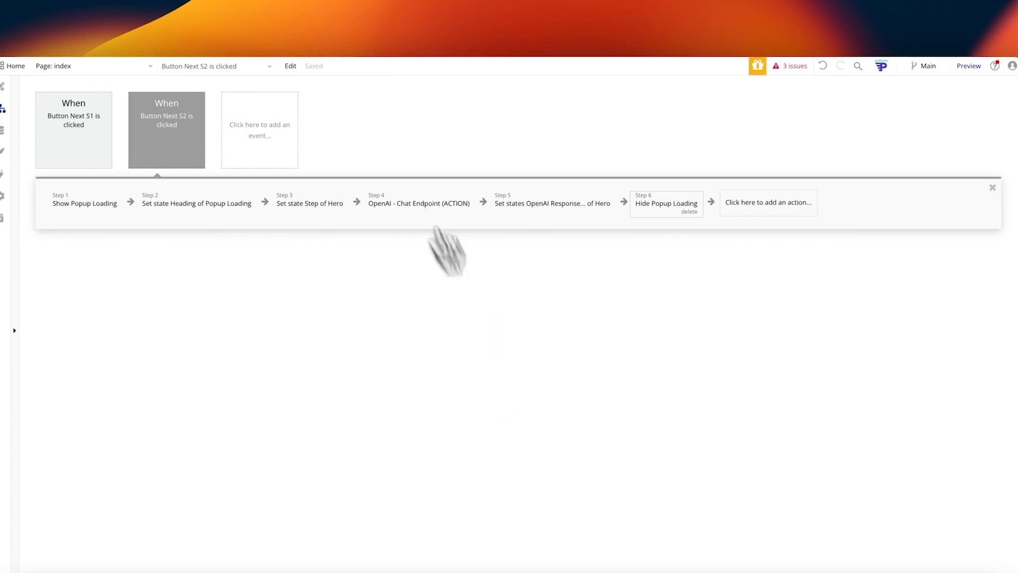
click(455, 1)
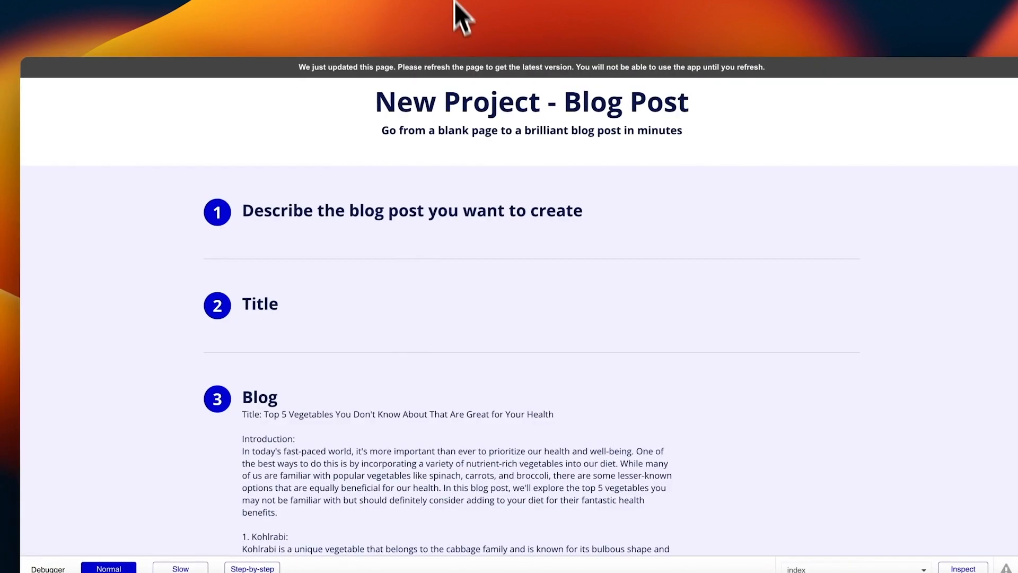
Step: In the refreshed preview, describe 'This is a blog about pokemon', choose Technology and enable SEO keywords
click(443, 77)
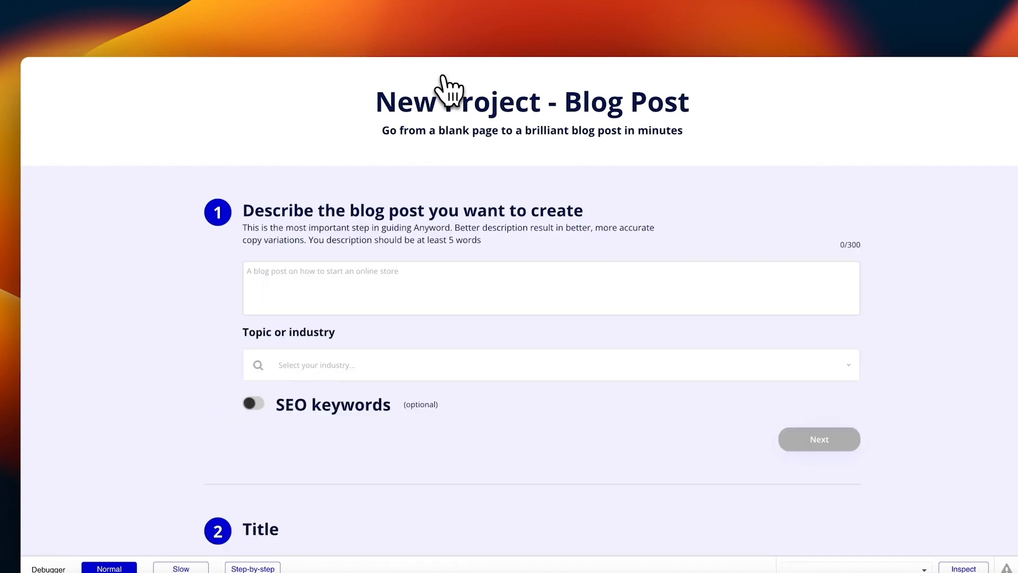
click(387, 288)
text(This is a blog about pokemon)
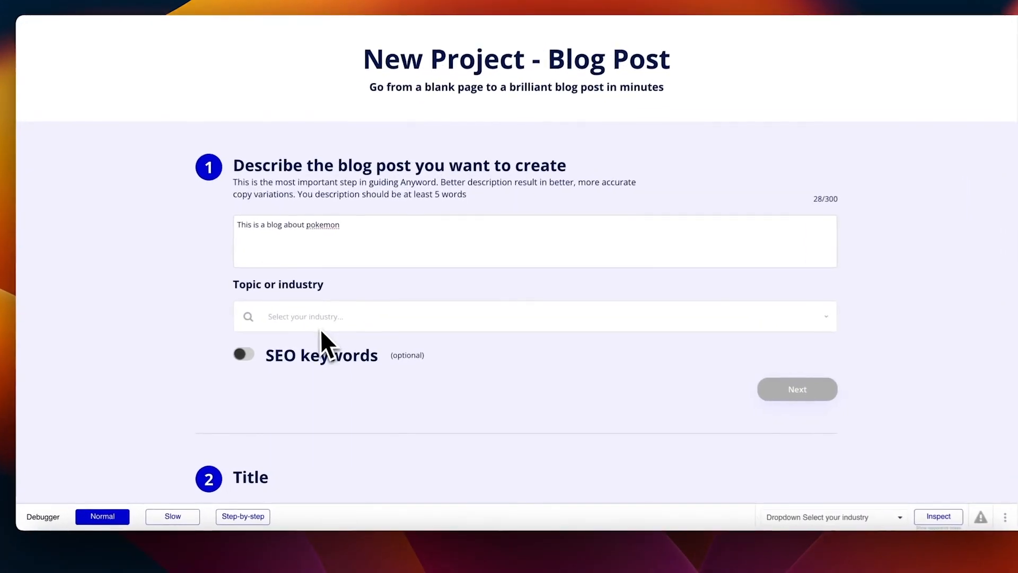
click(331, 333)
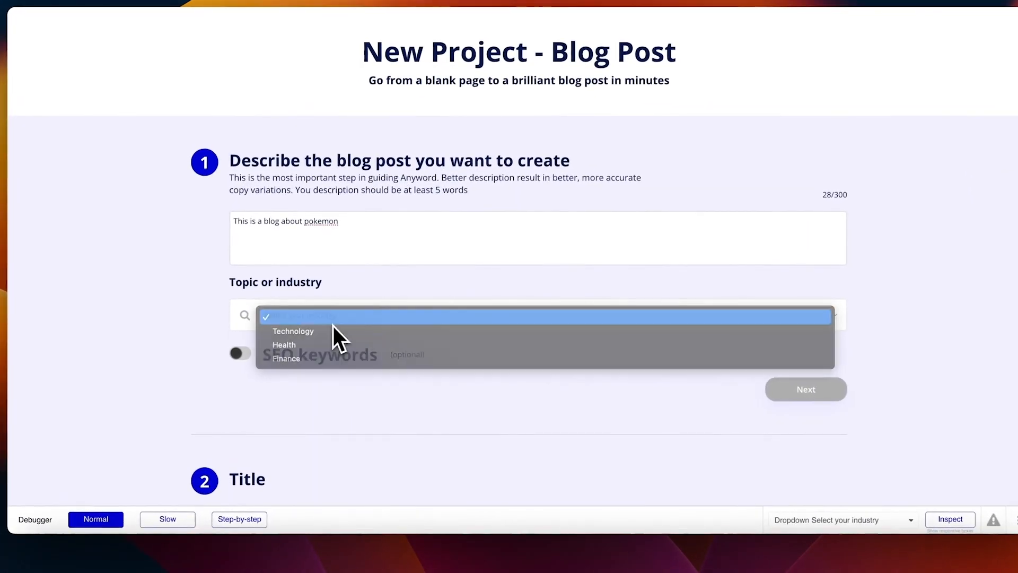
click(332, 325)
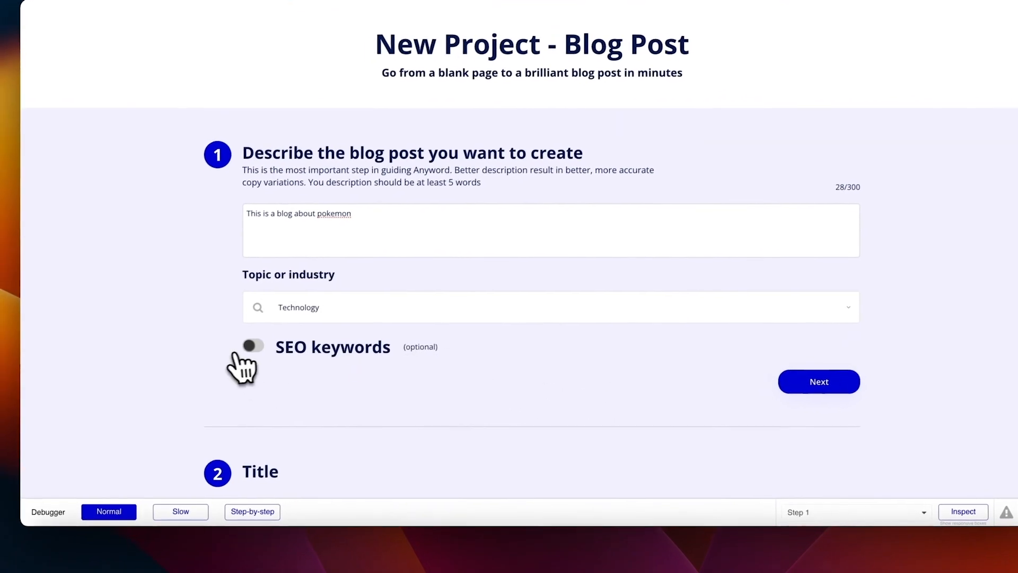
click(239, 353)
click(816, 380)
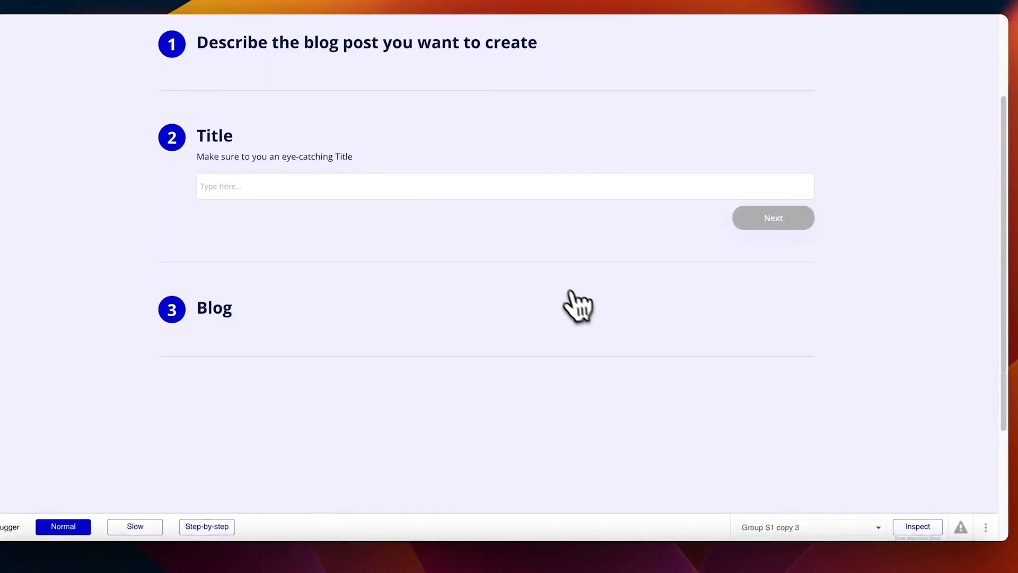
Step: Title the blog 'Top 10 Pokemon to train', generate the post and scroll through it
click(348, 205)
text(Top 10 Pokemon to train)
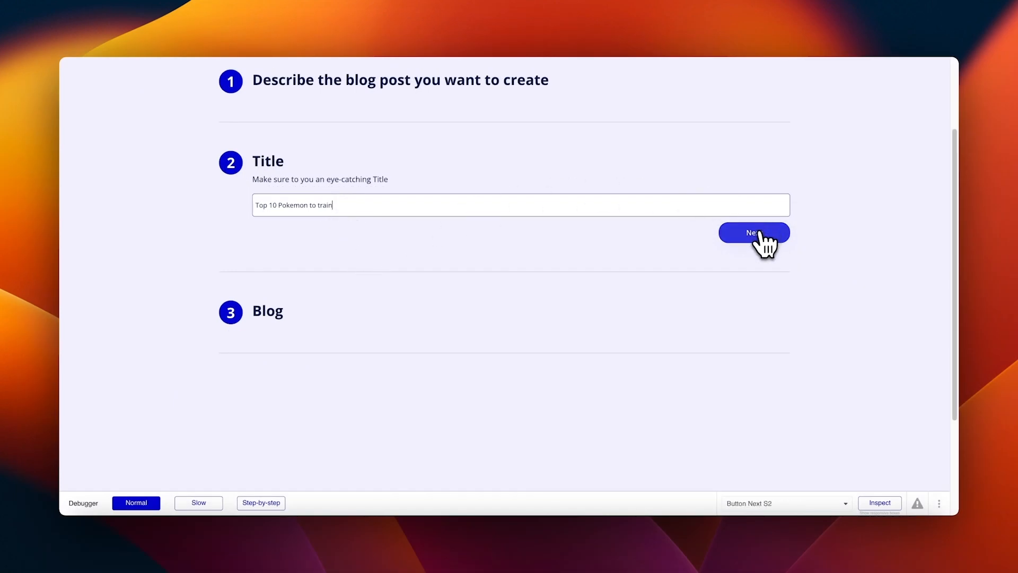
click(760, 233)
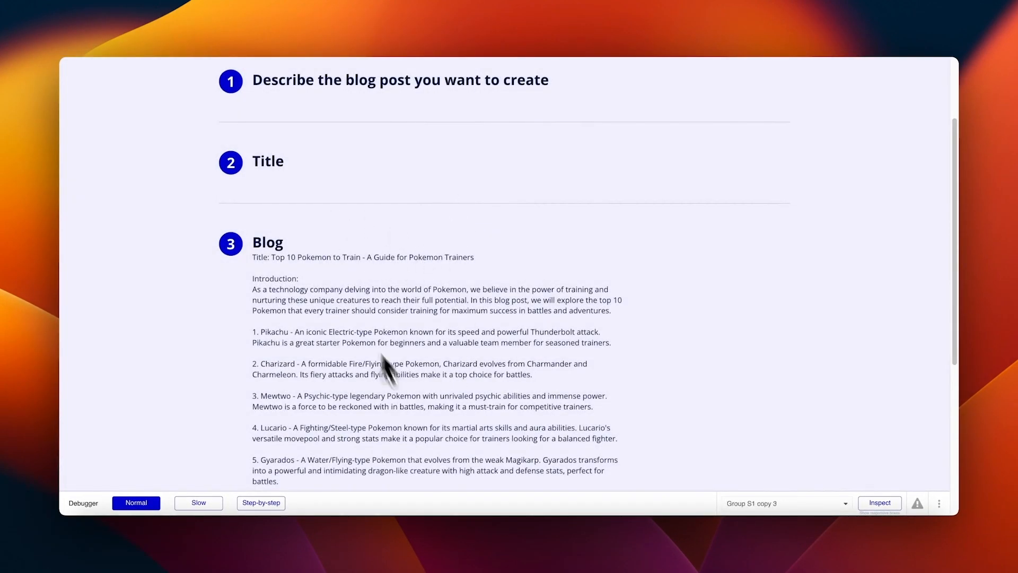
scroll(464, 297, down, 10)
scroll(461, 295, up, 12)
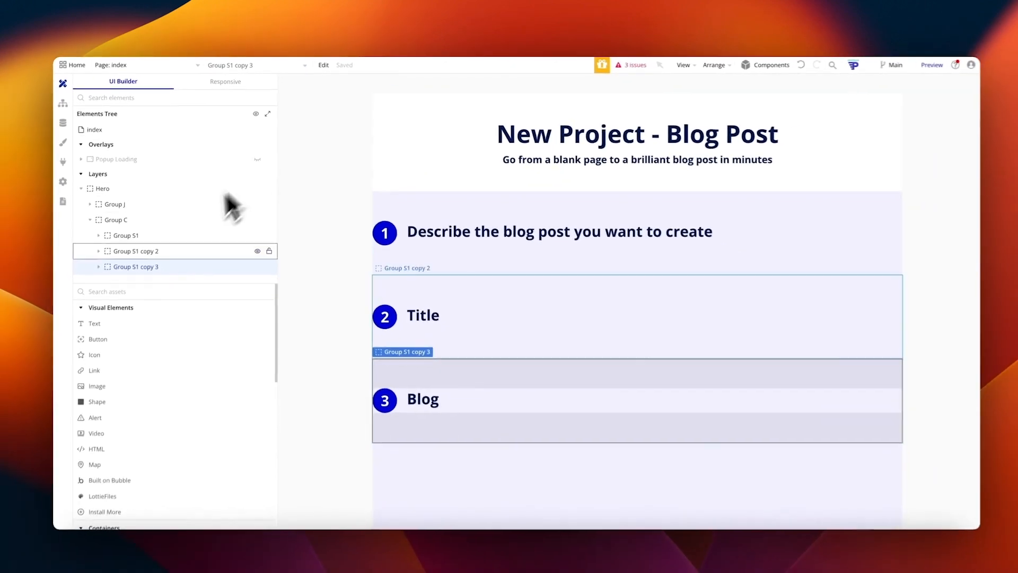
Step: Expand Group S1 copy 3 and Group Step 2, then unhide Group Step 3 Column on the canvas
click(109, 267)
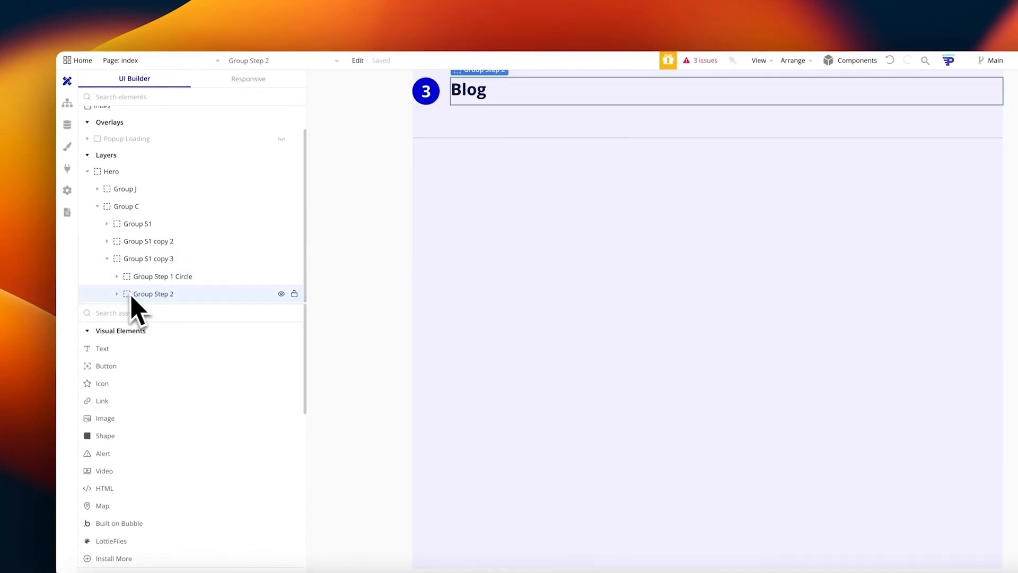
click(137, 294)
drag(136, 297, 153, 288)
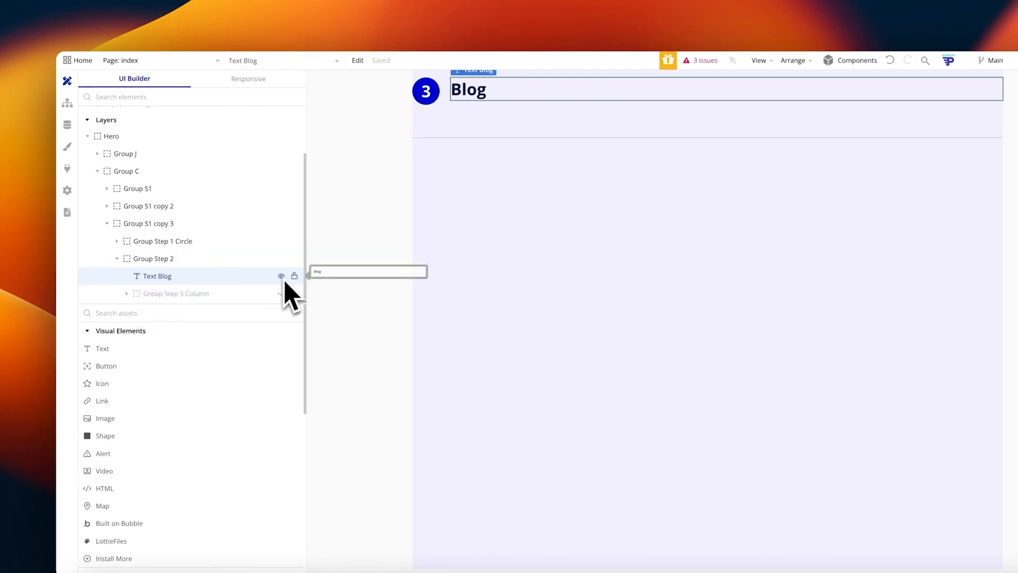
click(216, 293)
click(281, 293)
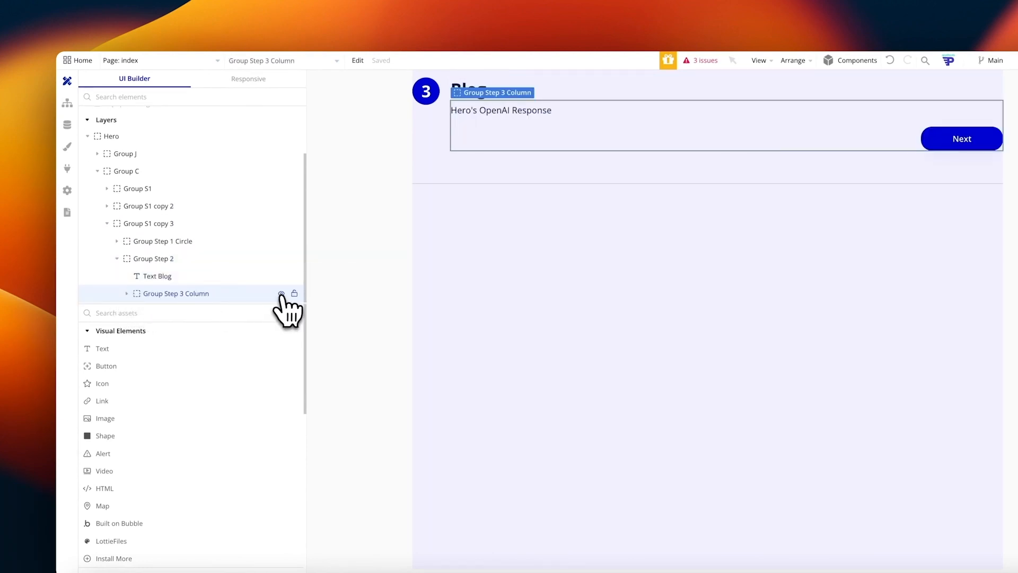
click(528, 111)
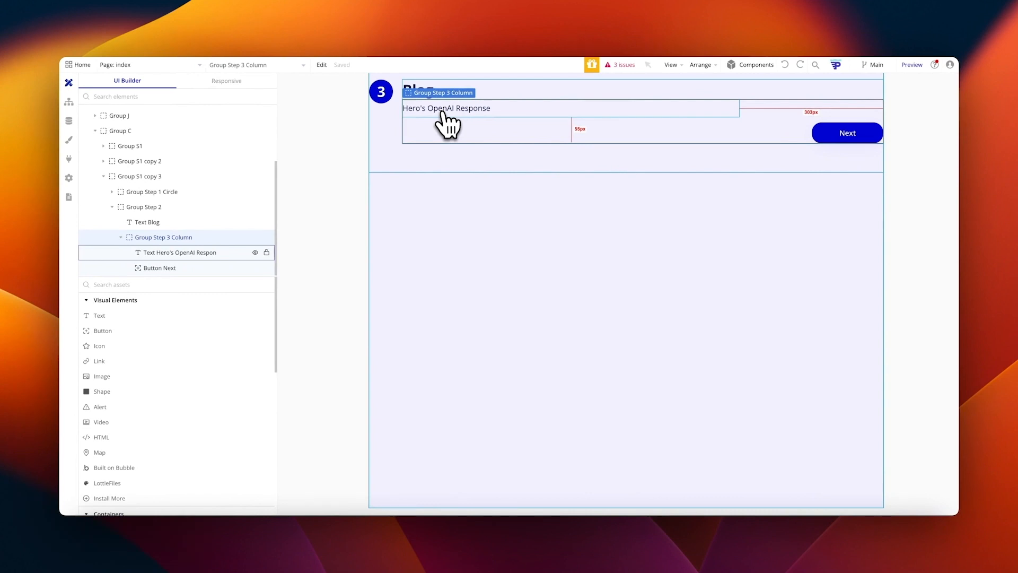
click(69, 158)
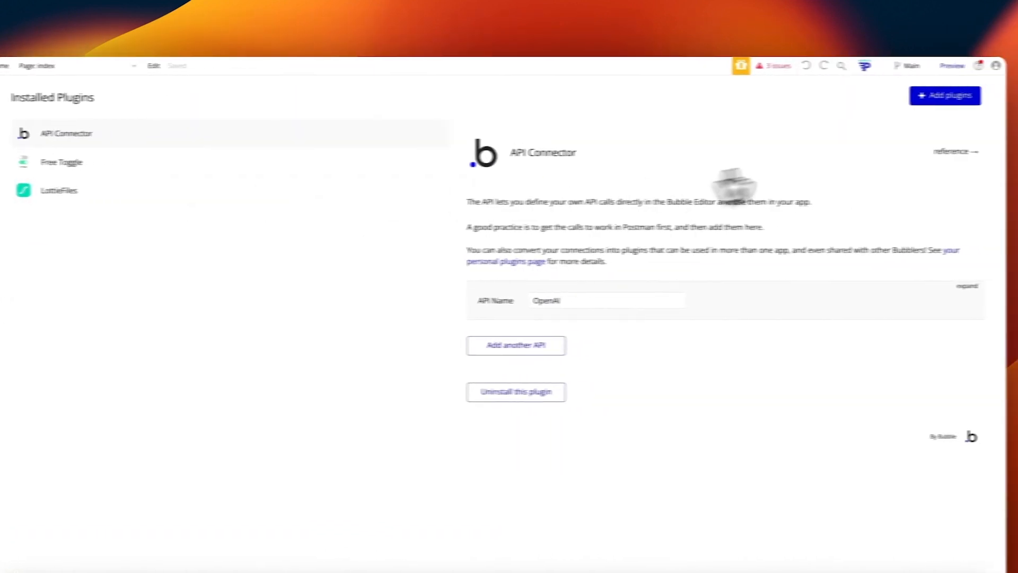
Step: Search the plugin store for 'rich text editor' and install Bubble's Rich Text Editor plugin
click(1002, 96)
click(328, 165)
text(rich text ed)
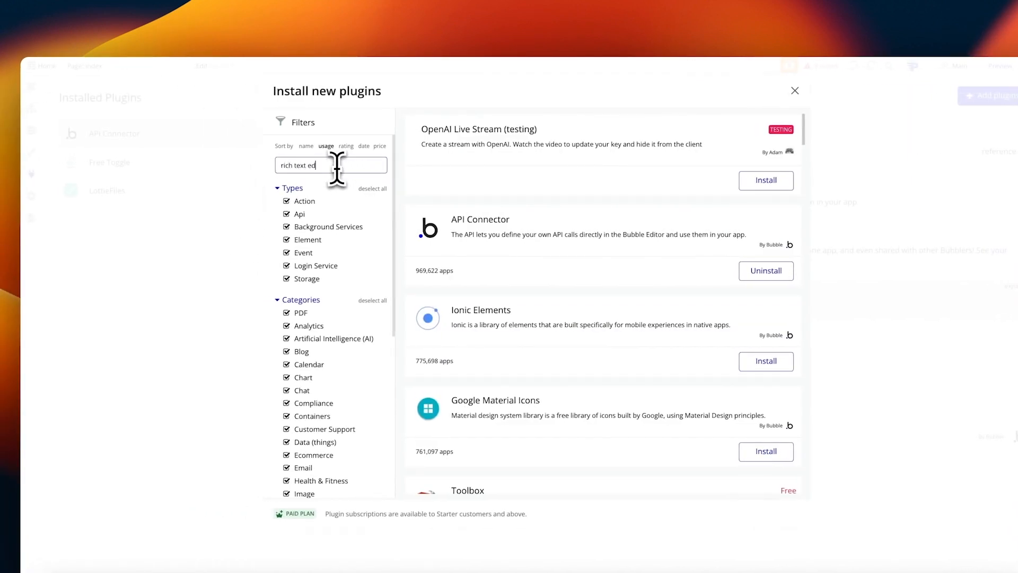
text(itor)
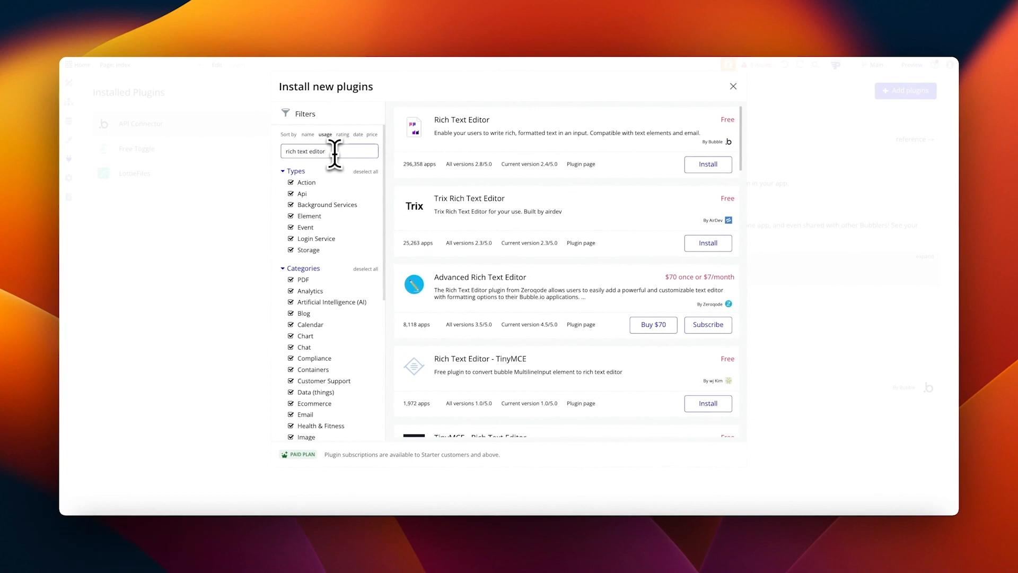
scroll(334, 154, down, 3)
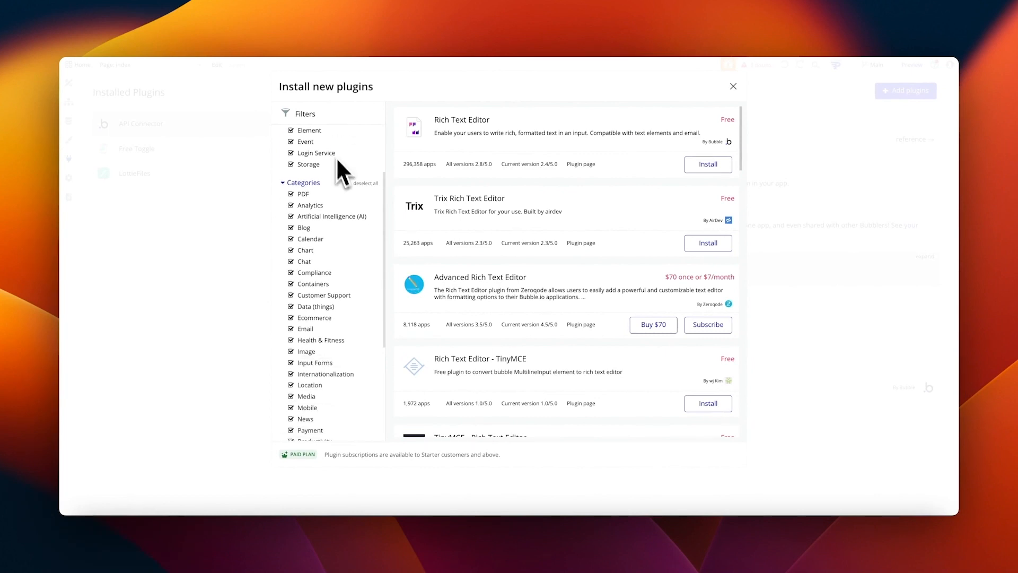
scroll(551, 221, down, 5)
scroll(577, 224, down, 1)
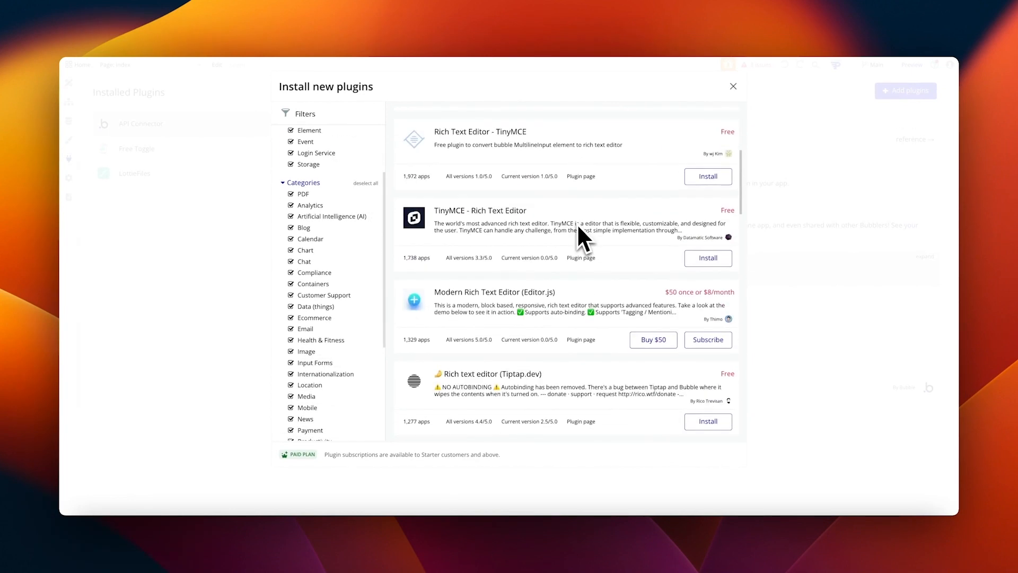
scroll(578, 227, up, 5)
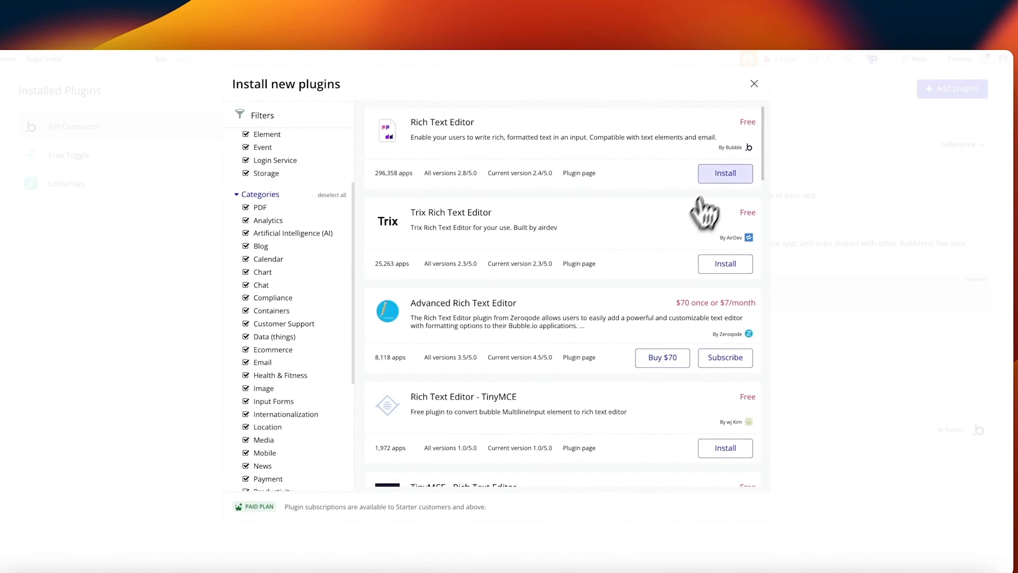
click(722, 173)
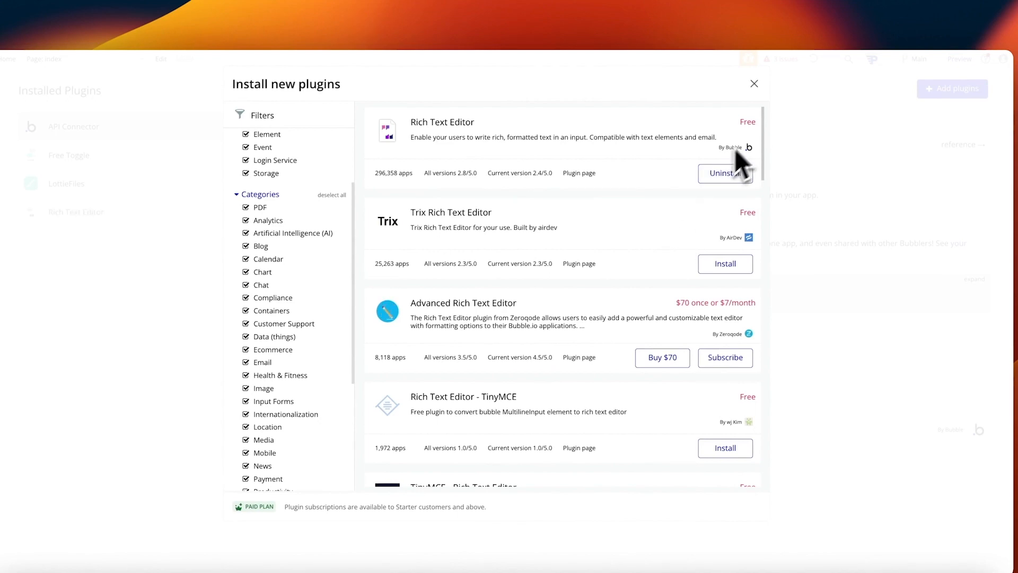
click(754, 84)
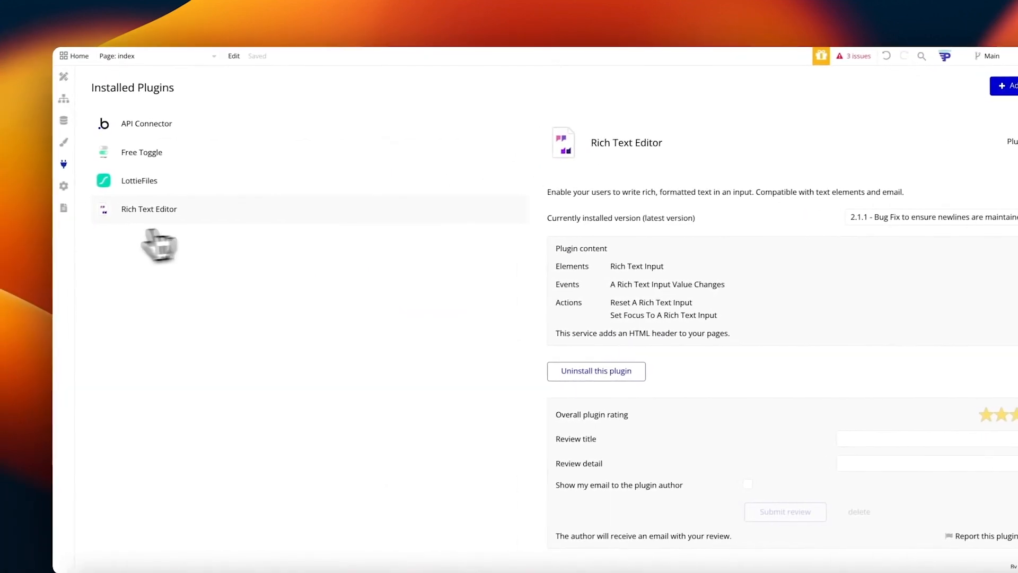
Step: Drop a Rich Text Input into Group Step 3 Column and uncheck 'Make this element fixed-width'
click(61, 78)
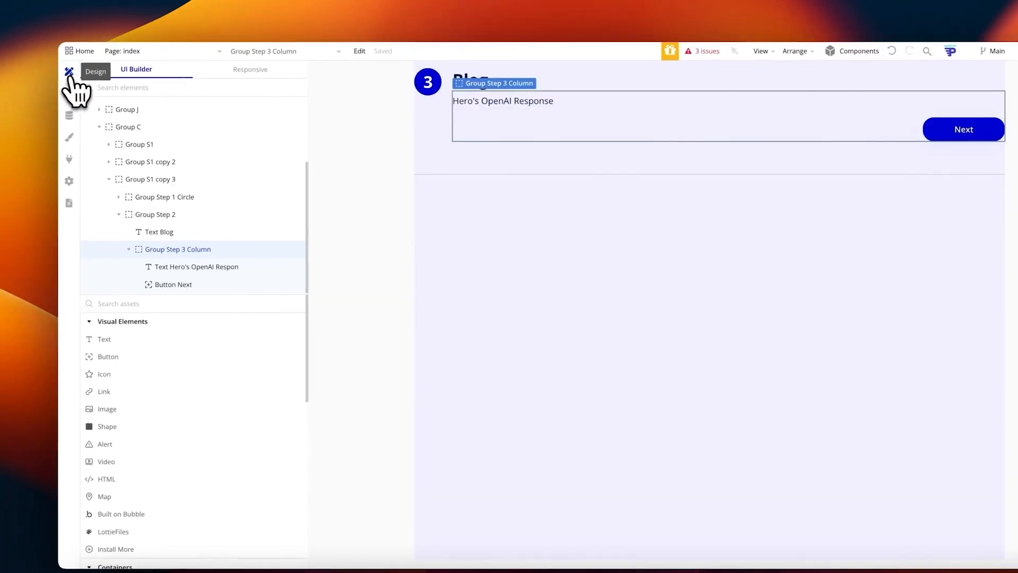
scroll(228, 390, down, 2)
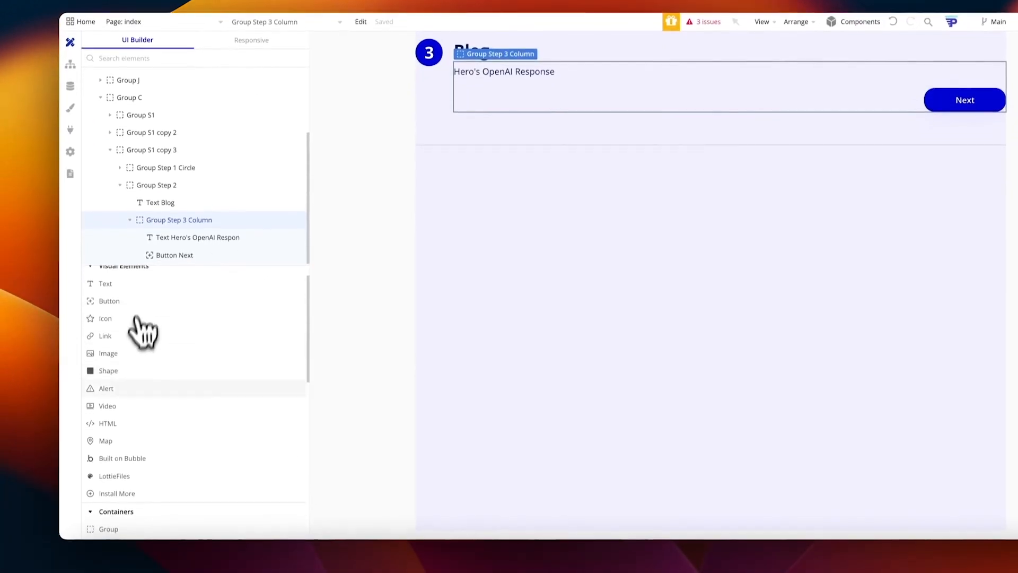
scroll(131, 347, up, 2)
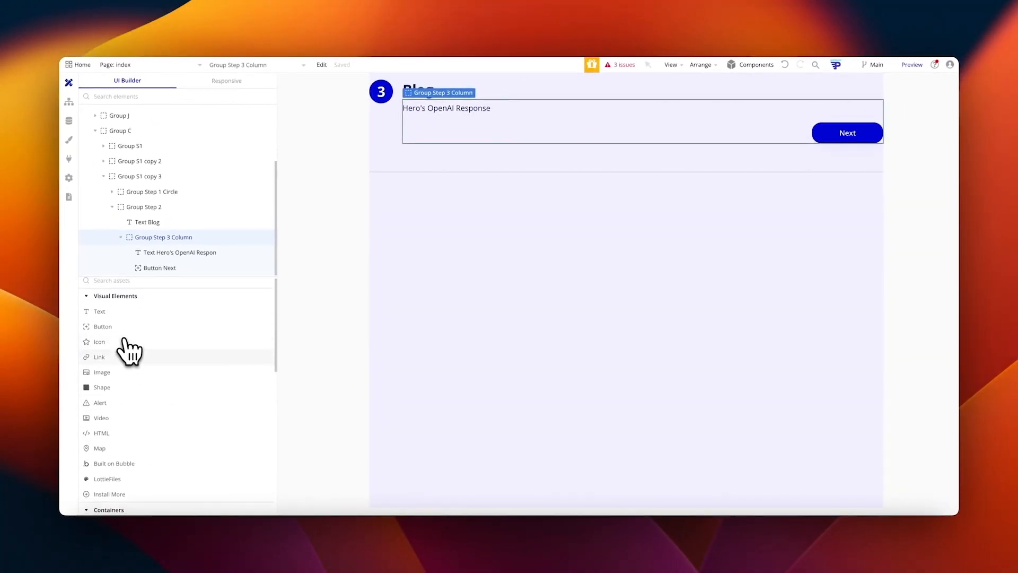
scroll(126, 350, down, 10)
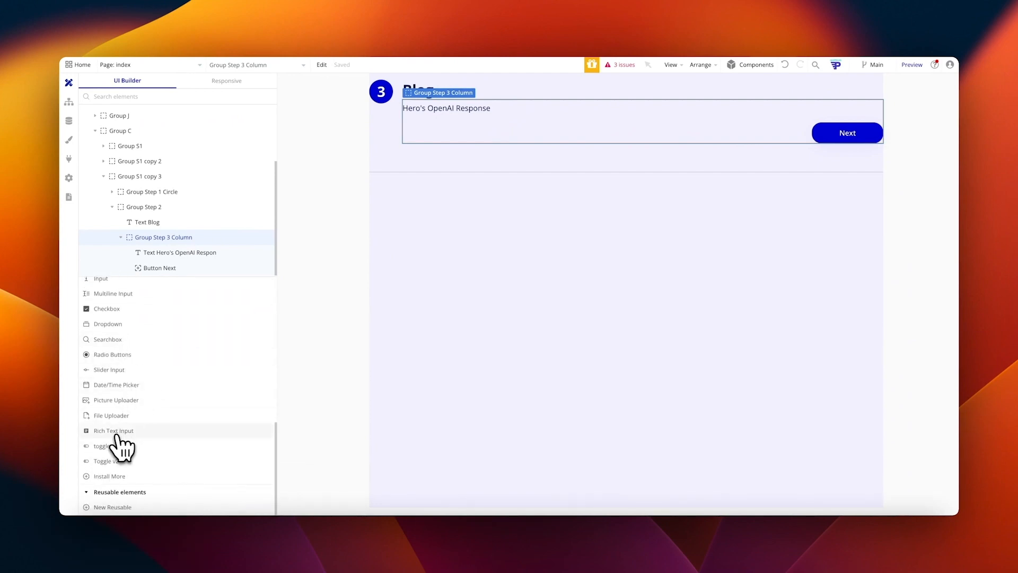
drag(116, 437, 432, 131)
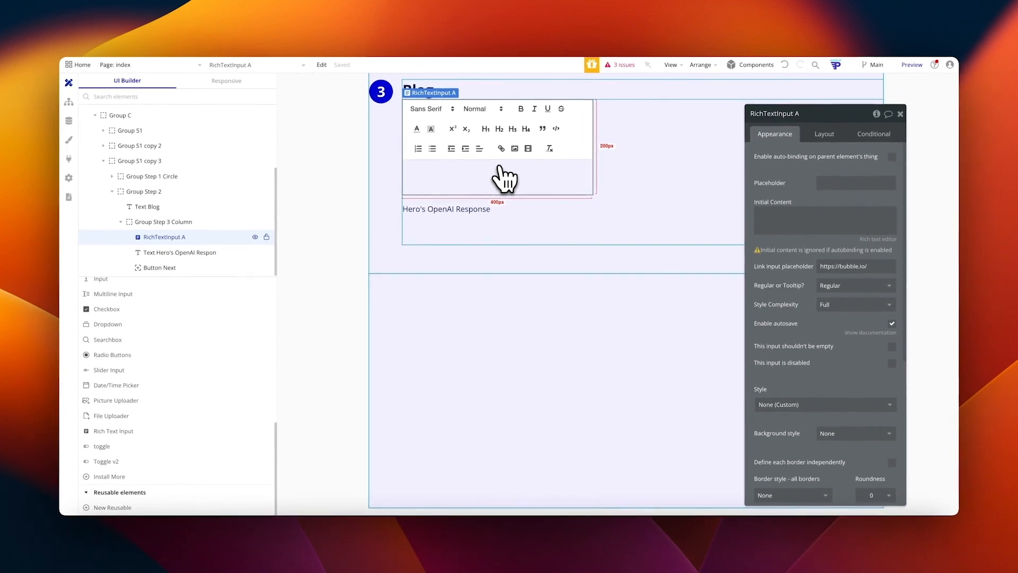
click(826, 135)
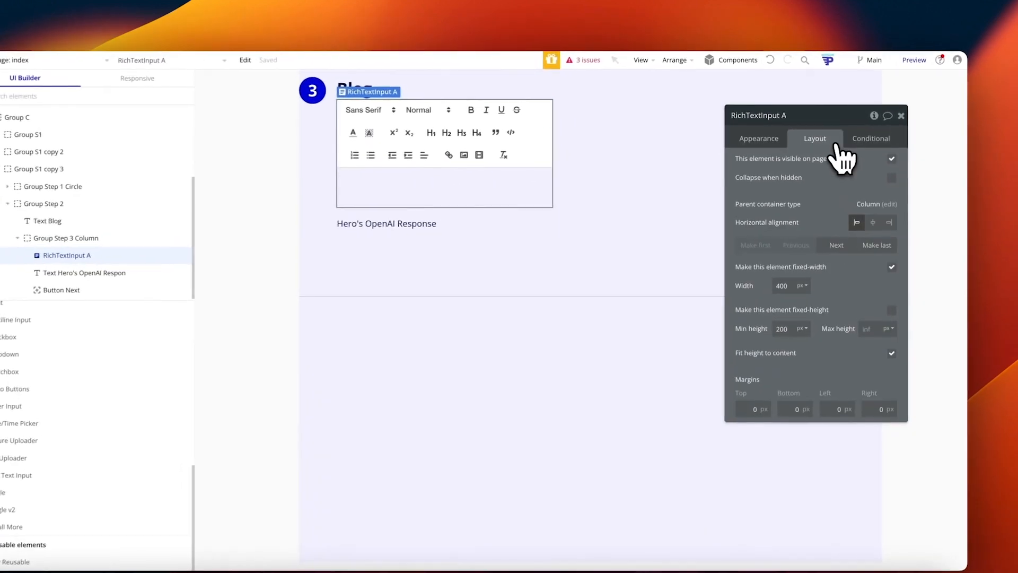
click(892, 267)
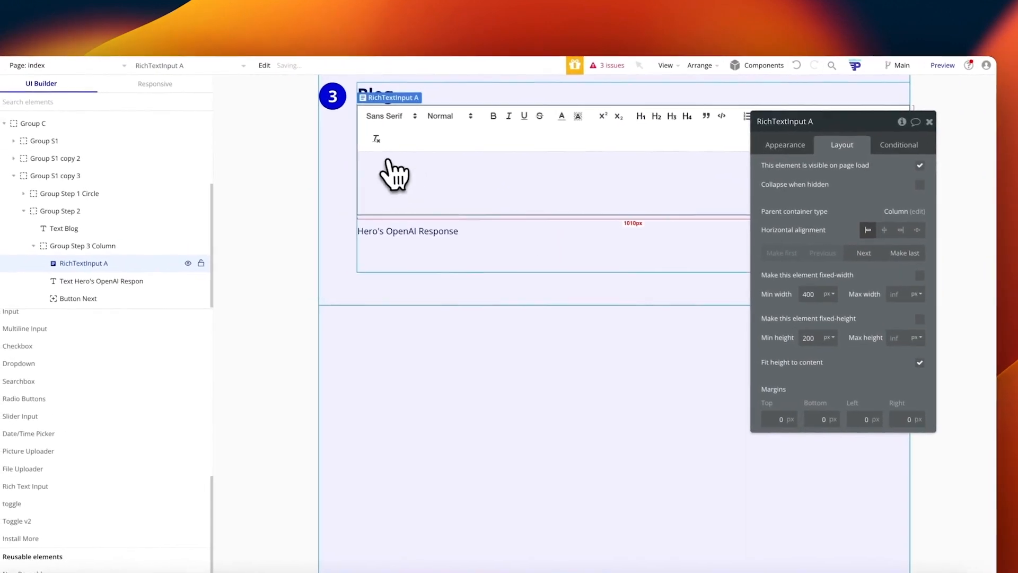
click(422, 242)
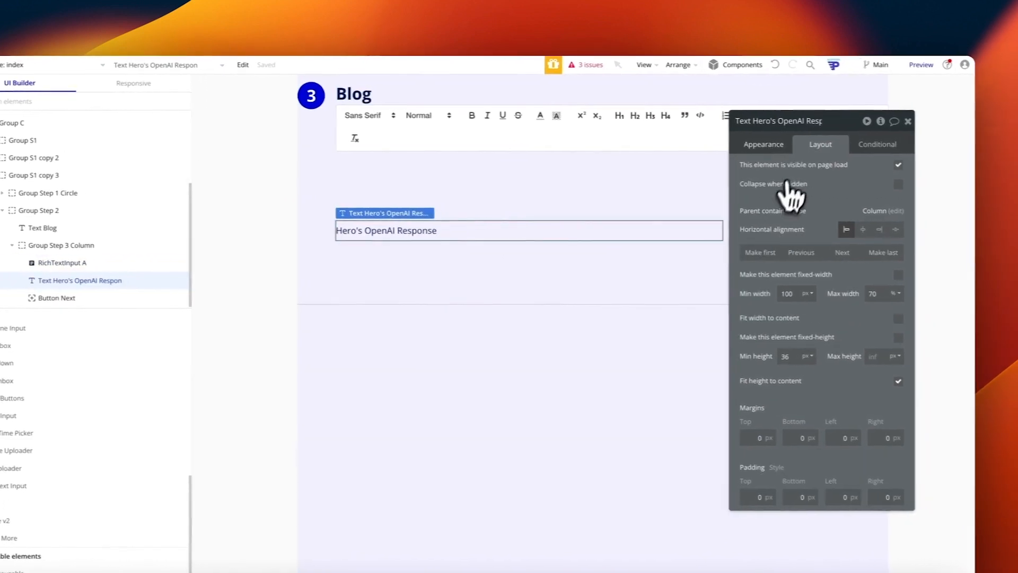
Step: Set RichTextInput A's initial content to Hero's OpenAI Response and delete the old response text
click(763, 144)
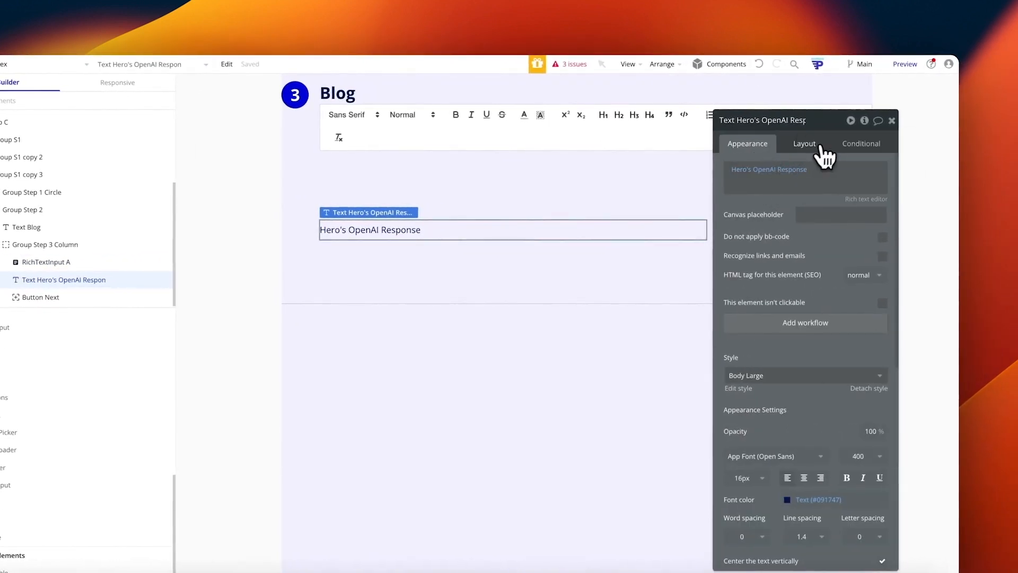
click(590, 149)
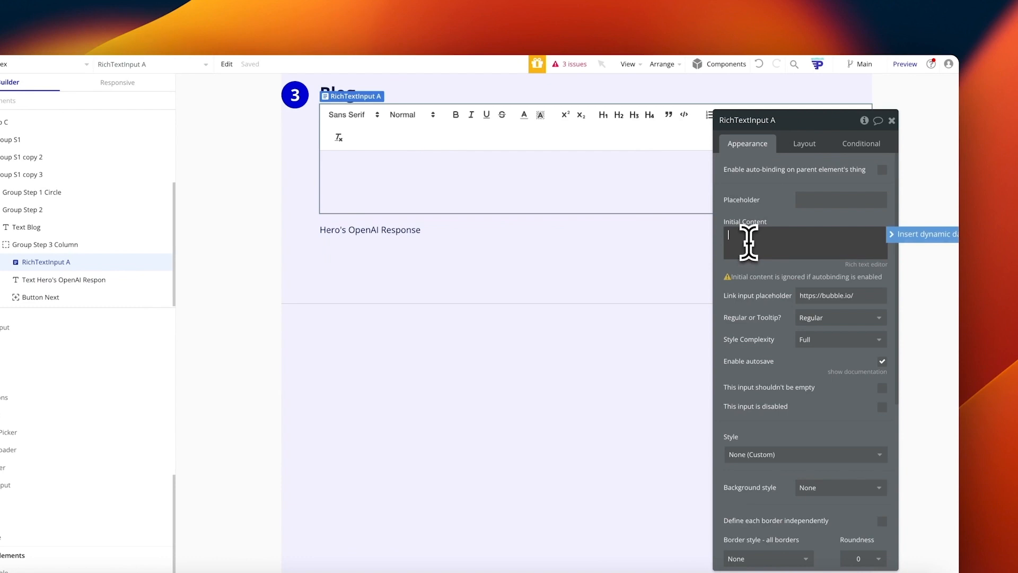
click(885, 239)
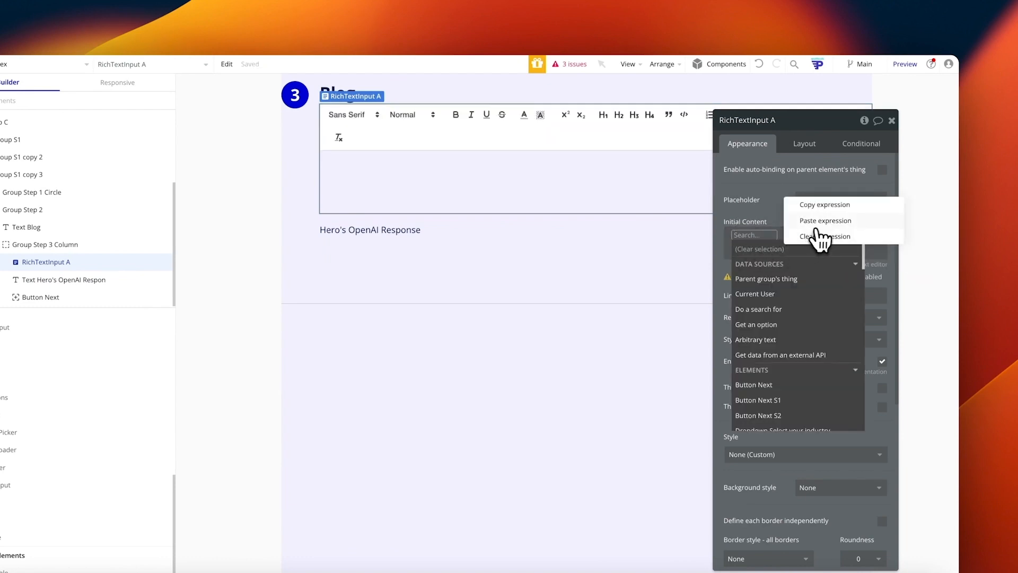
click(820, 220)
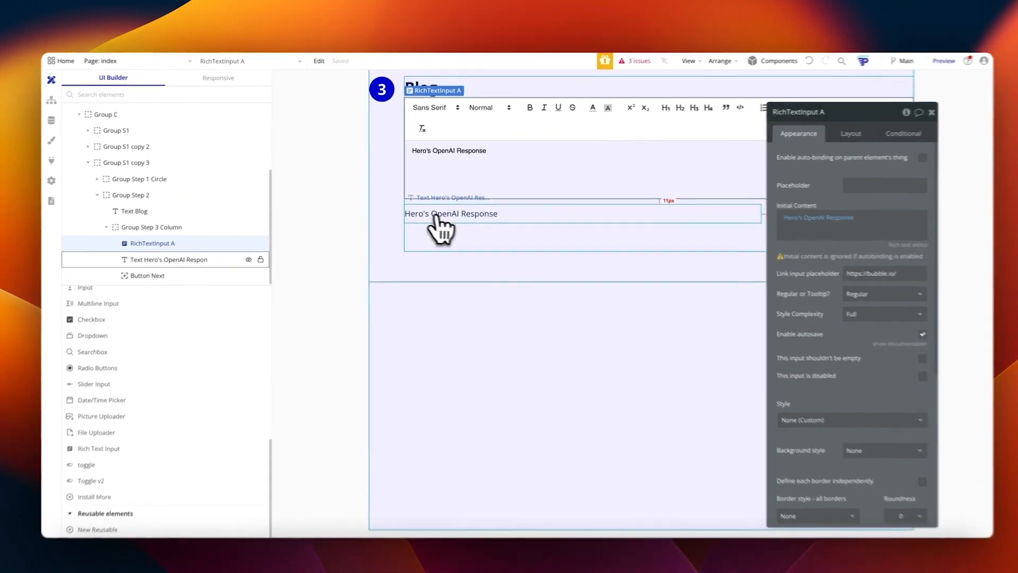
click(446, 210)
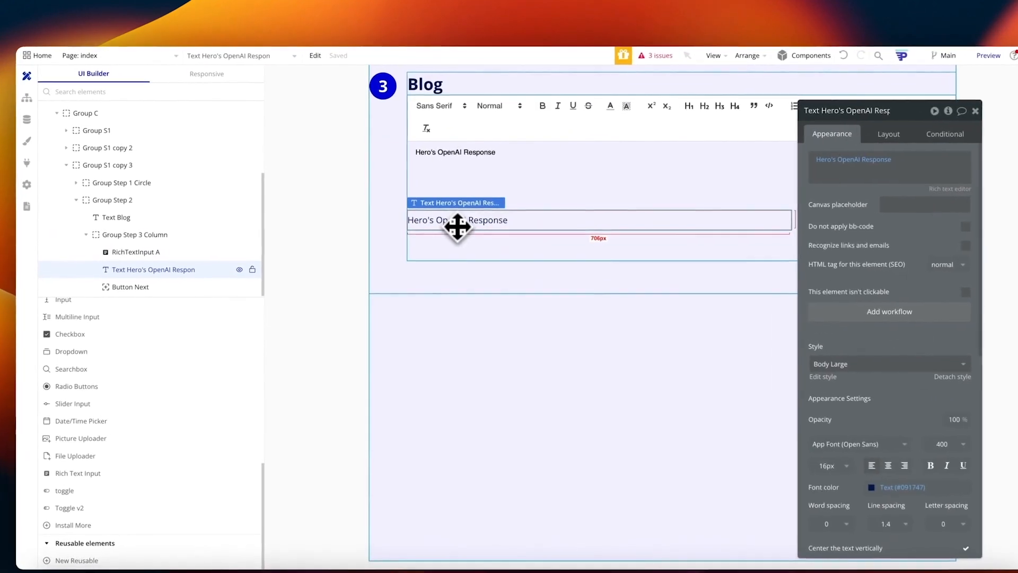
key(Delete)
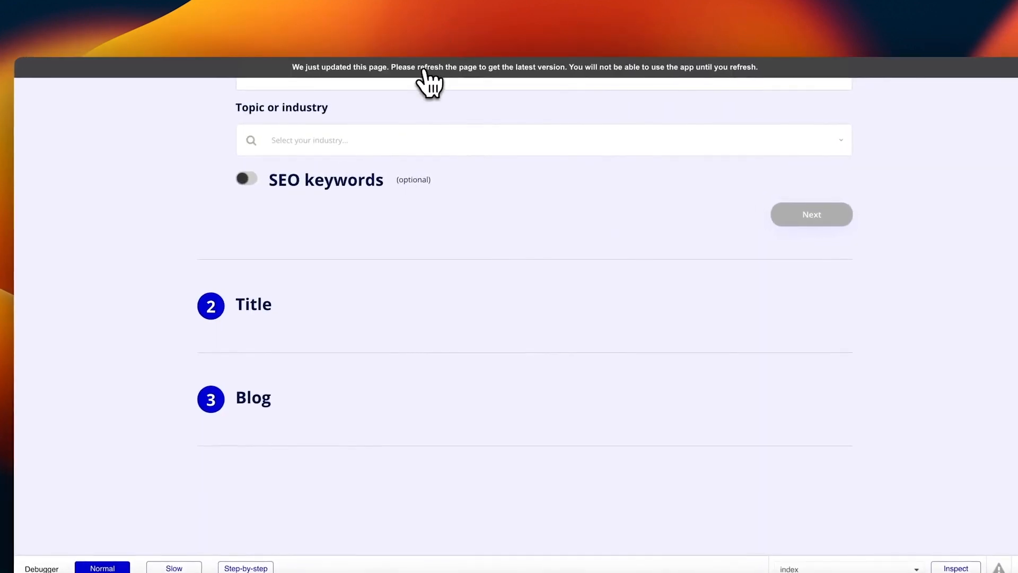
Step: Describe the blog as one about different types of apples, with Health as the industry
scroll(496, 265, up, 5)
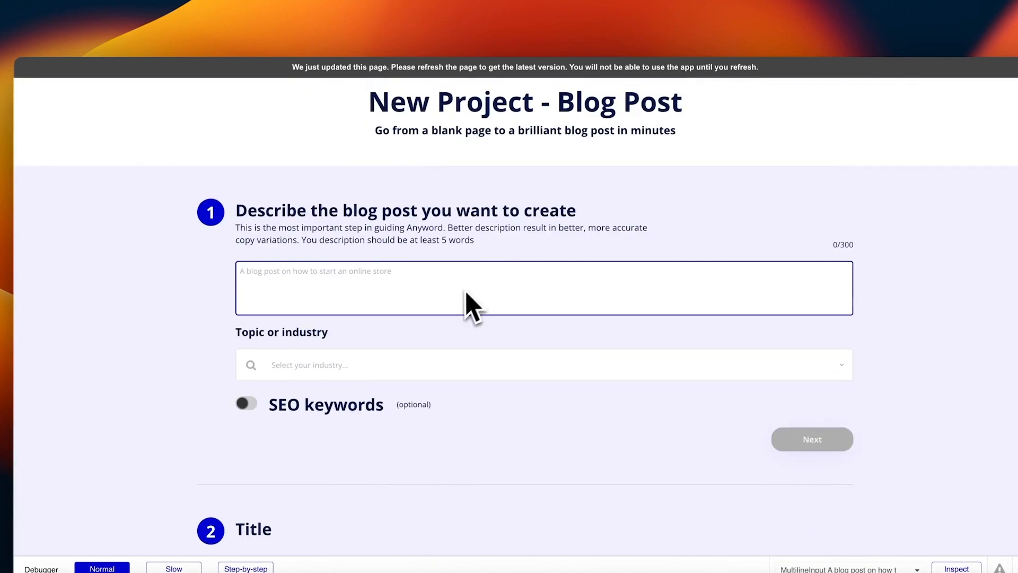
scroll(461, 307, down, 1)
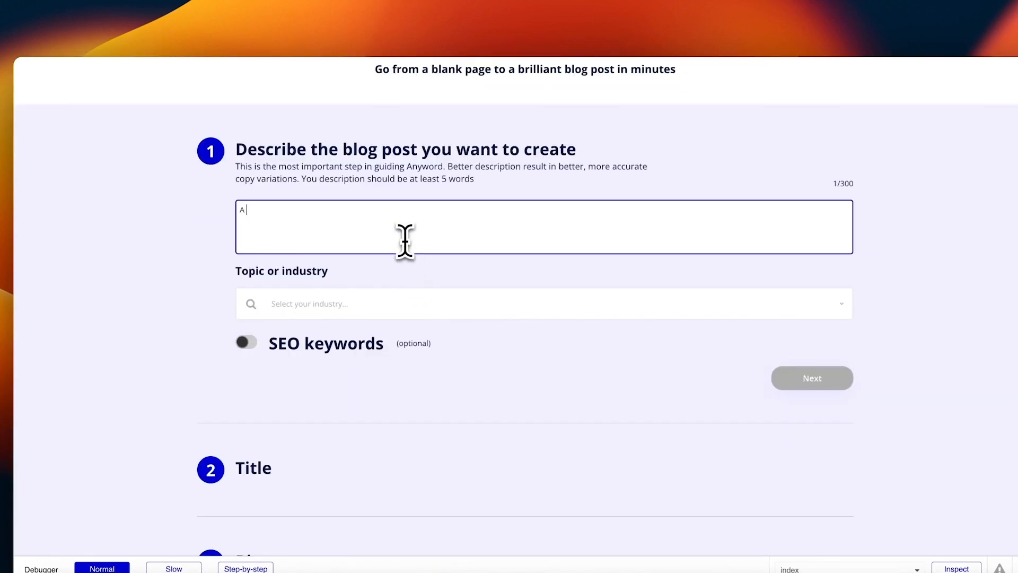
text(rite a blog about different types of apples)
click(360, 304)
click(335, 333)
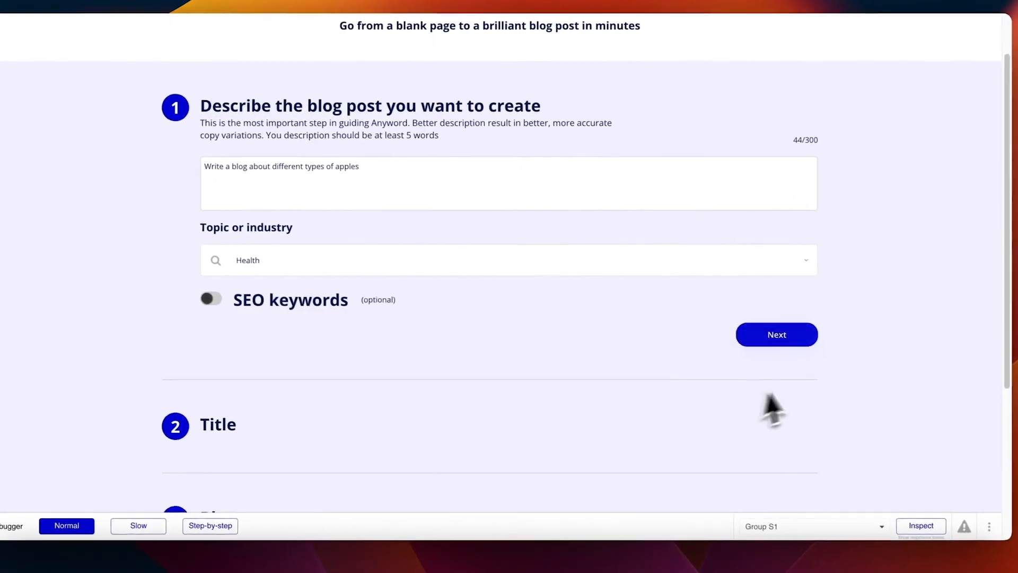
click(775, 335)
Step: Title it 'The apple types you didnt know about' and generate the blog post
click(368, 250)
text(The)
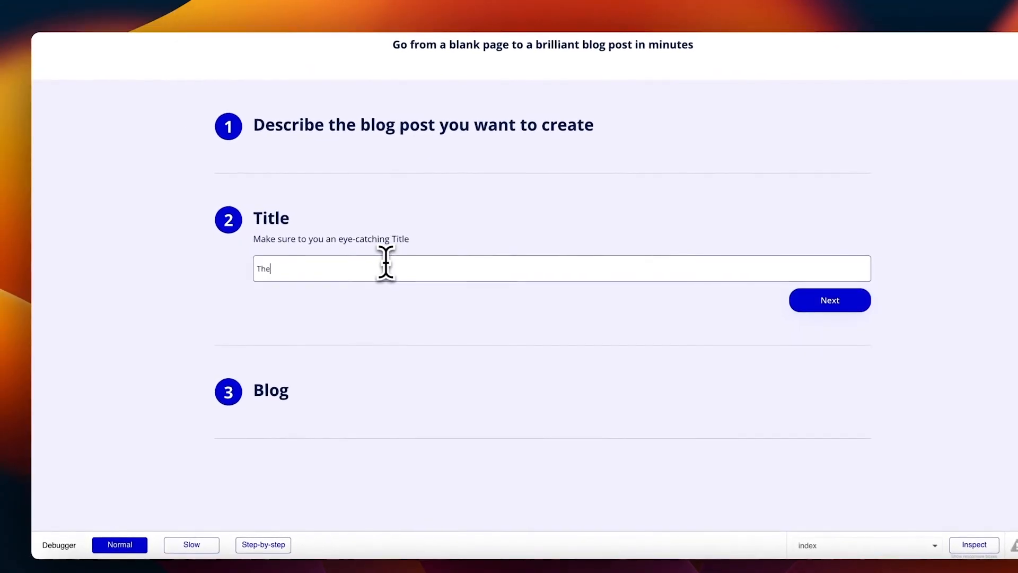
text( apple types you didnt know about)
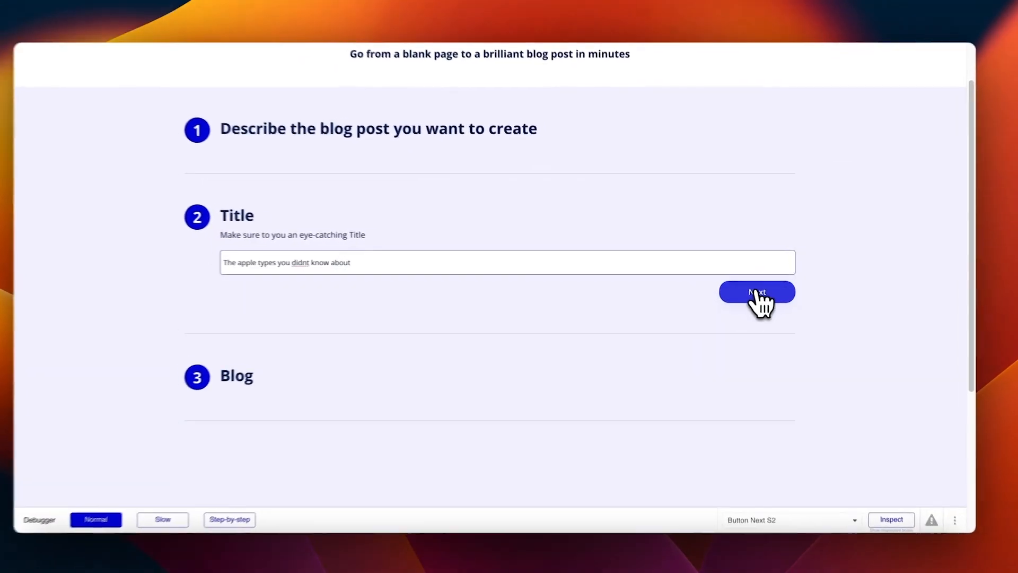
click(759, 295)
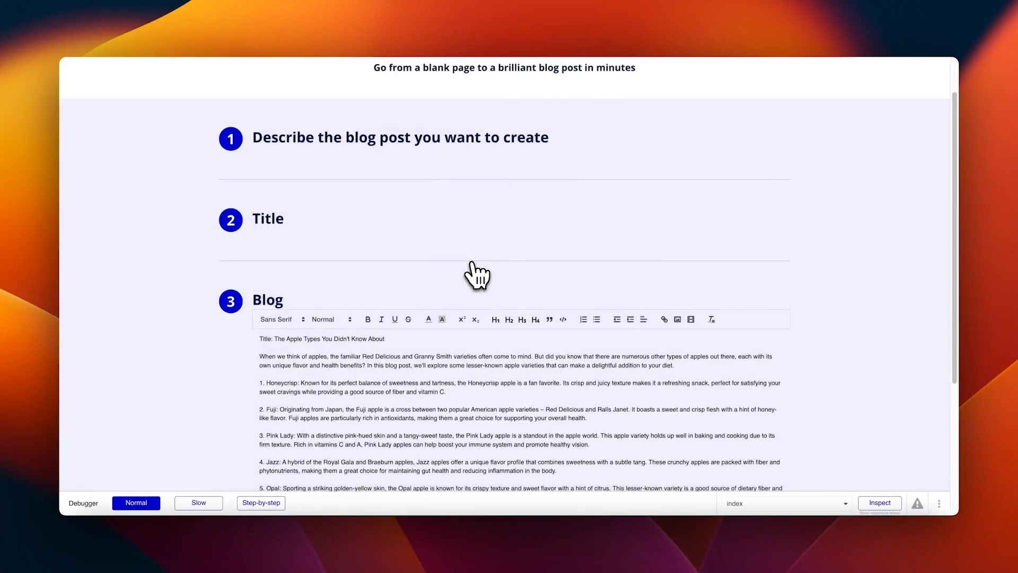
scroll(477, 276, down, 4)
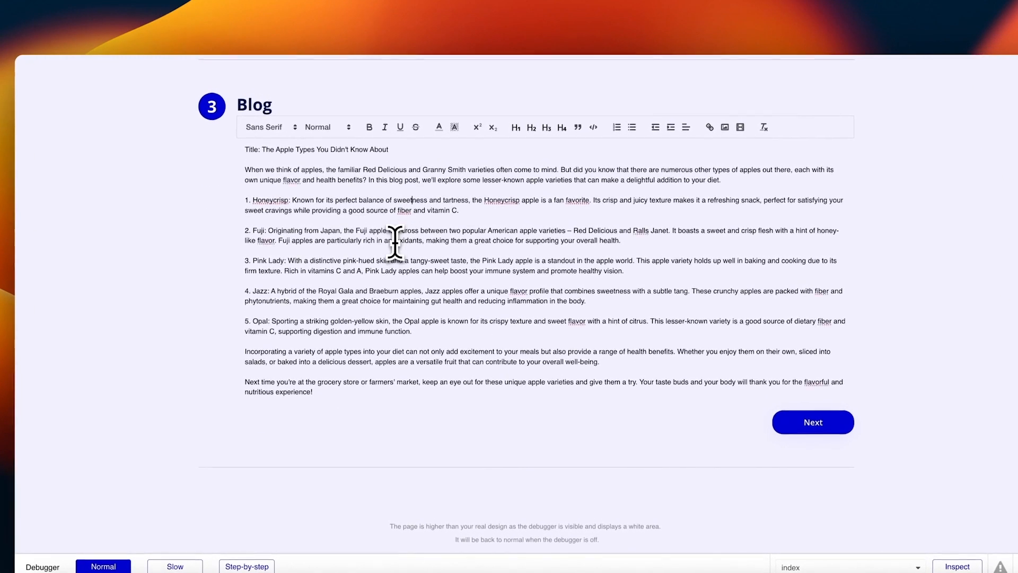
Step: Make the generated blog's title line bold and Large size in the rich text editor
drag(436, 171, 228, 186)
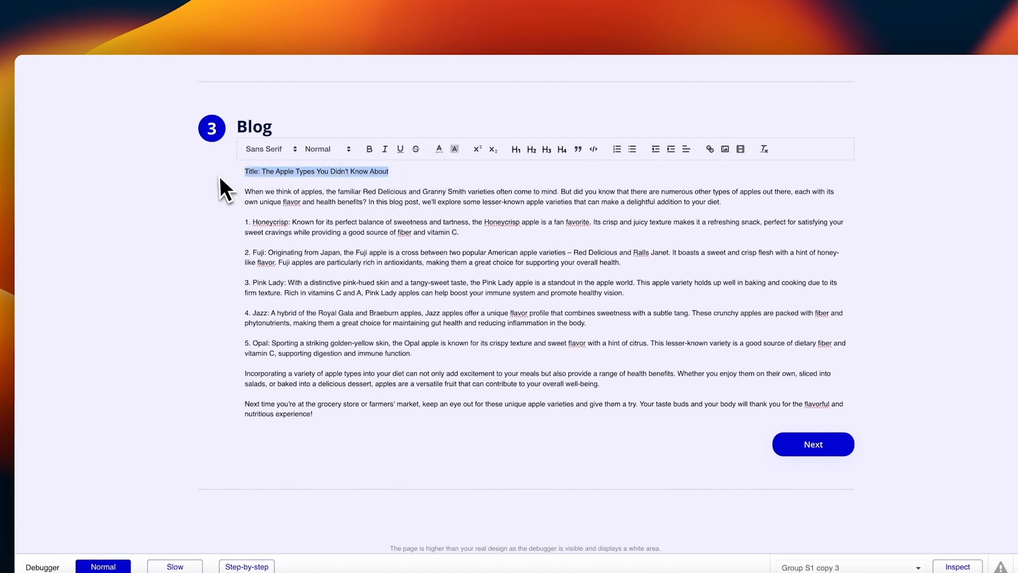
click(370, 150)
click(337, 149)
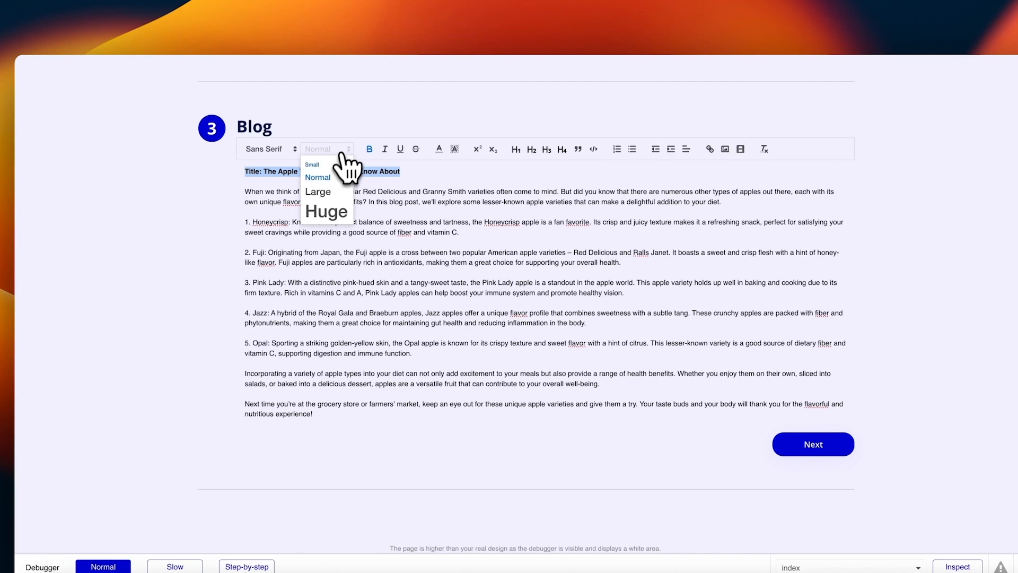
click(325, 191)
click(509, 174)
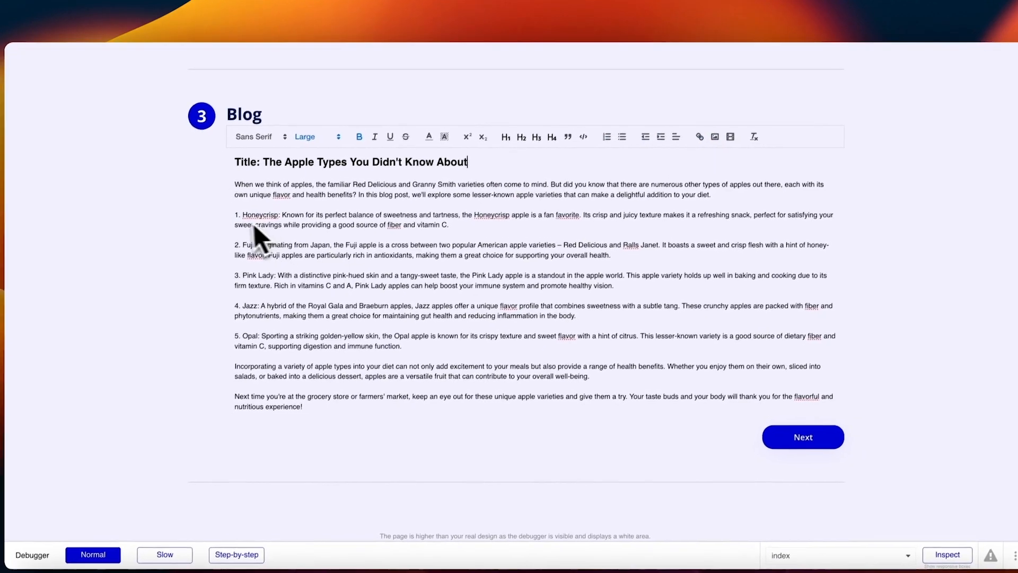
Step: Turn the five numbered apple paragraphs into a bulleted list and review the post
drag(242, 206, 442, 334)
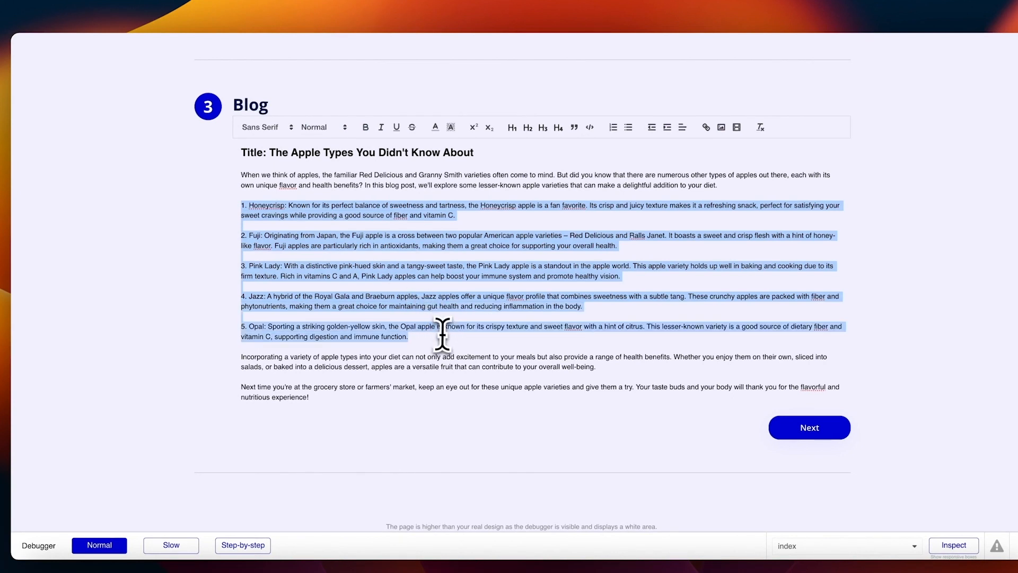
click(629, 128)
click(434, 302)
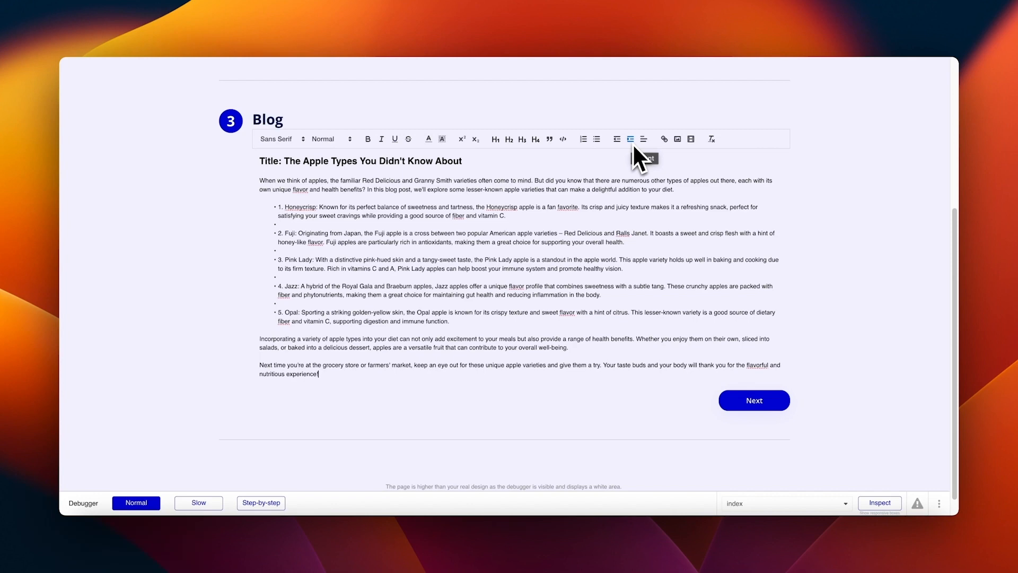
scroll(633, 148, up, 5)
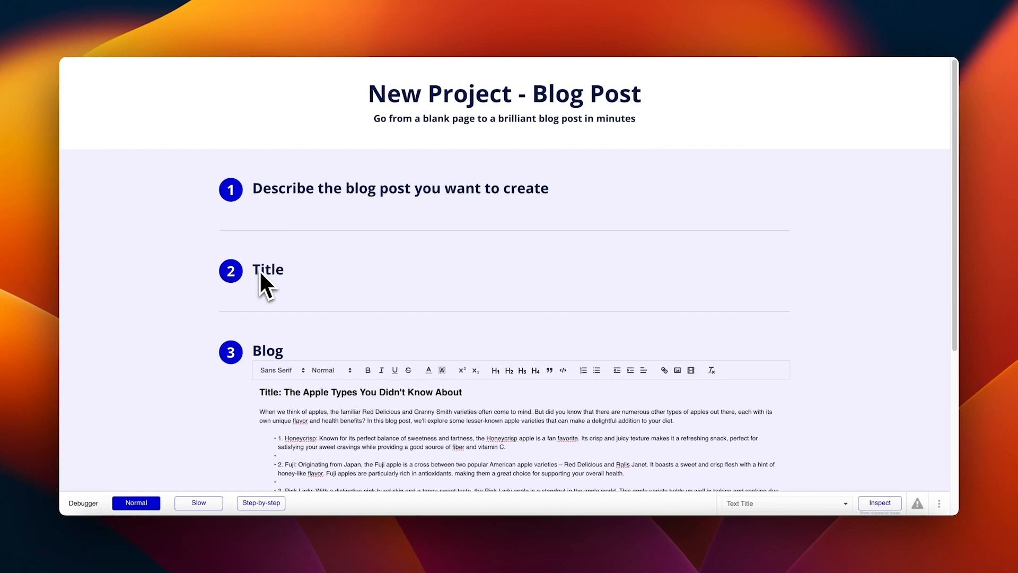
scroll(329, 322, down, 5)
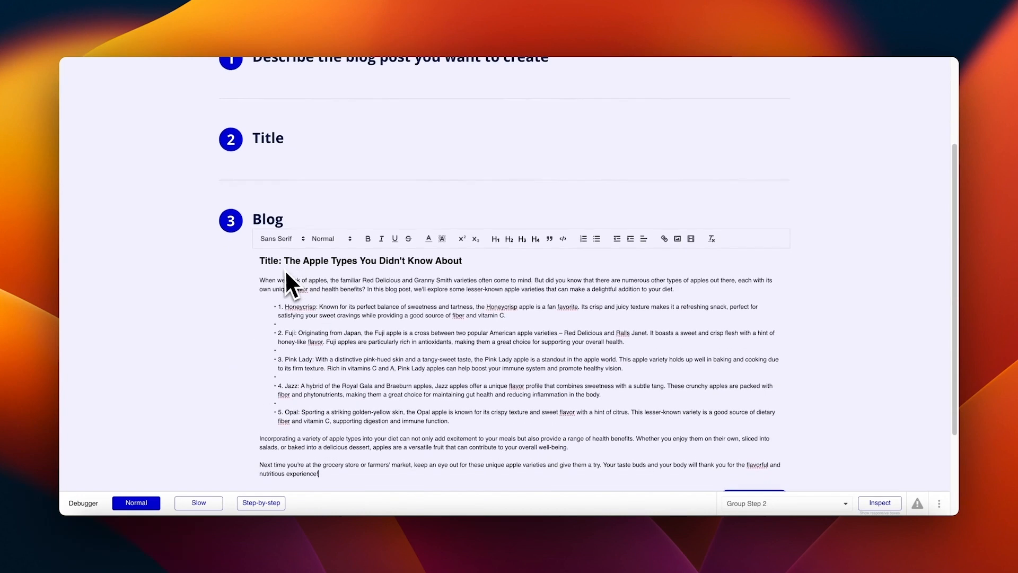
scroll(313, 267, down, 4)
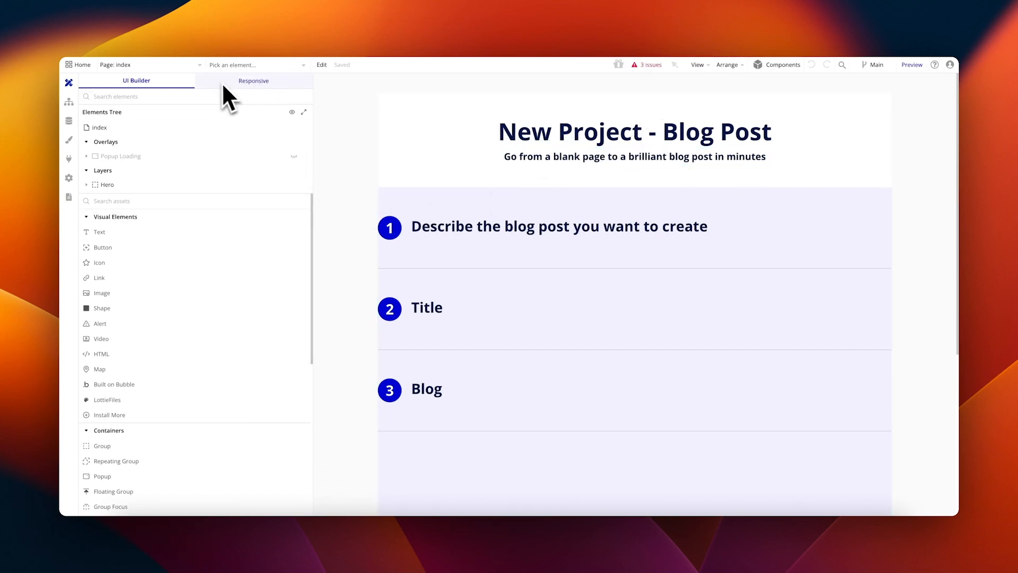
Step: From the issues list, reveal the hidden Button Next on the canvas and view its conditions
scroll(648, 246, down, 5)
scroll(664, 254, up, 5)
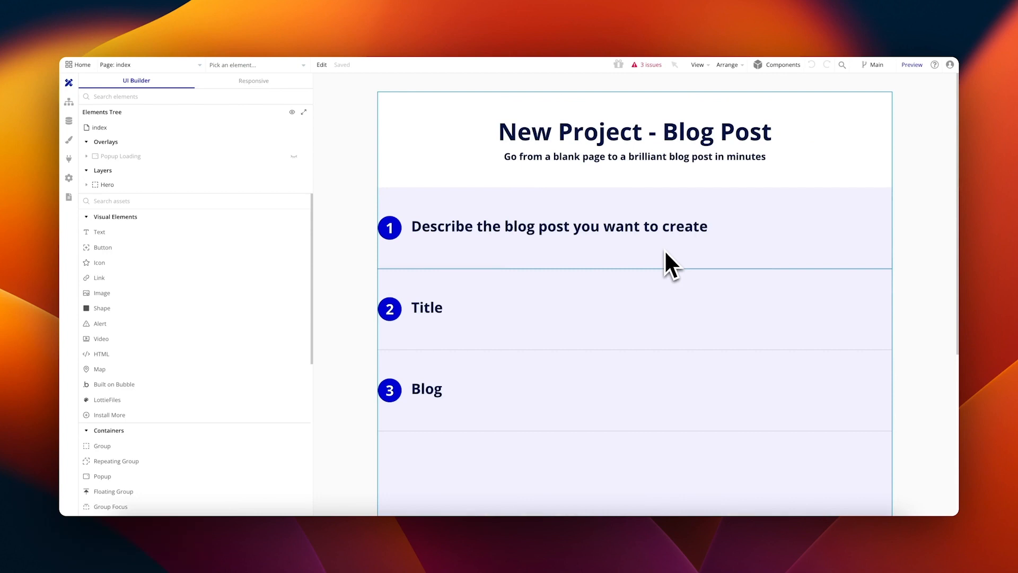
click(646, 65)
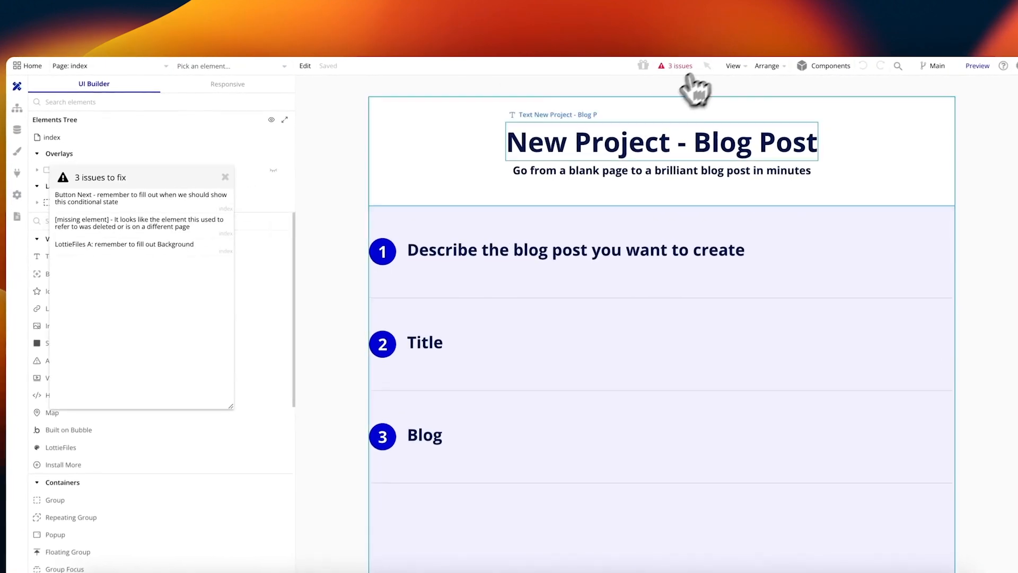
click(199, 195)
scroll(504, 216, down, 3)
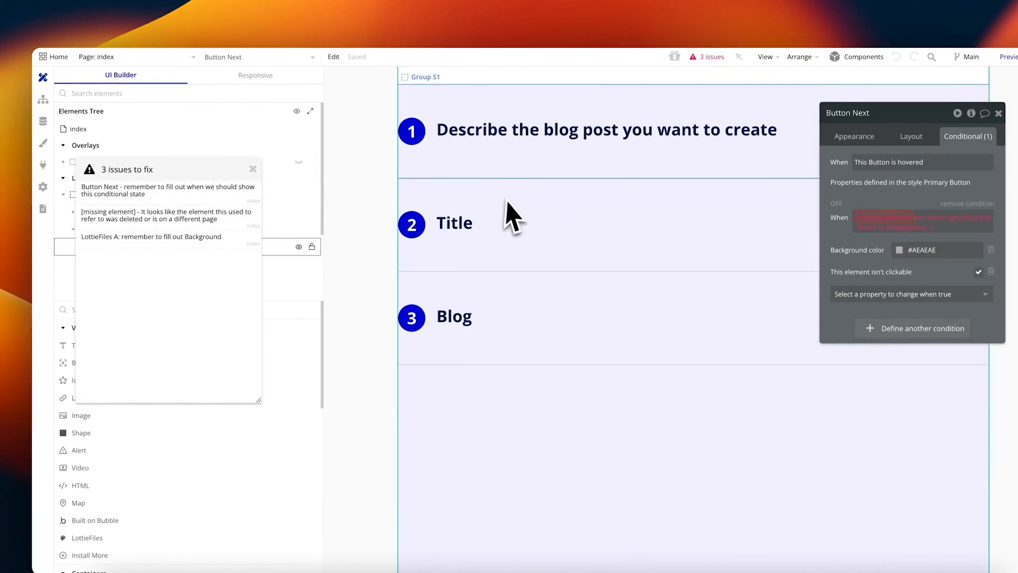
drag(859, 212, 338, 180)
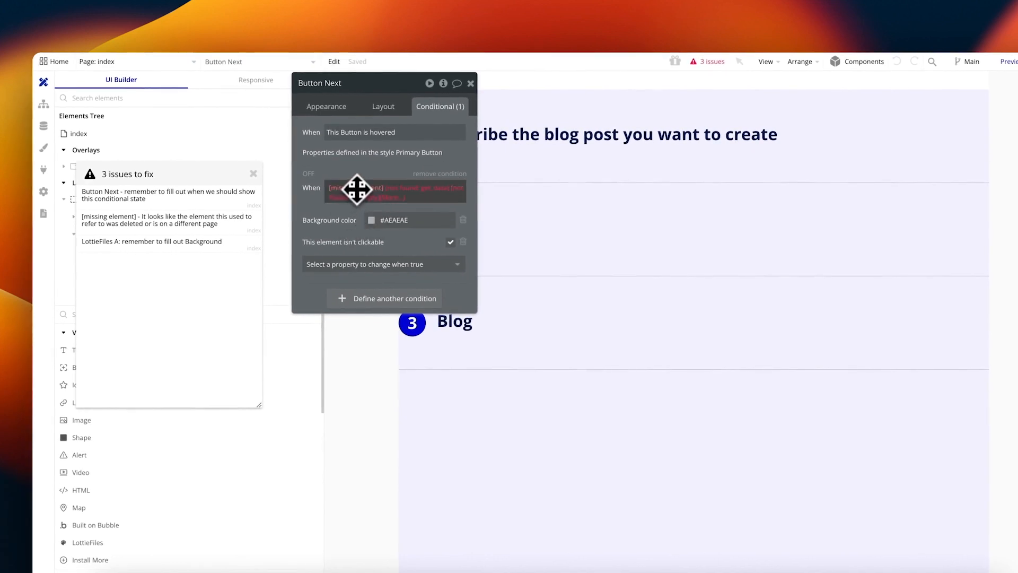
click(326, 107)
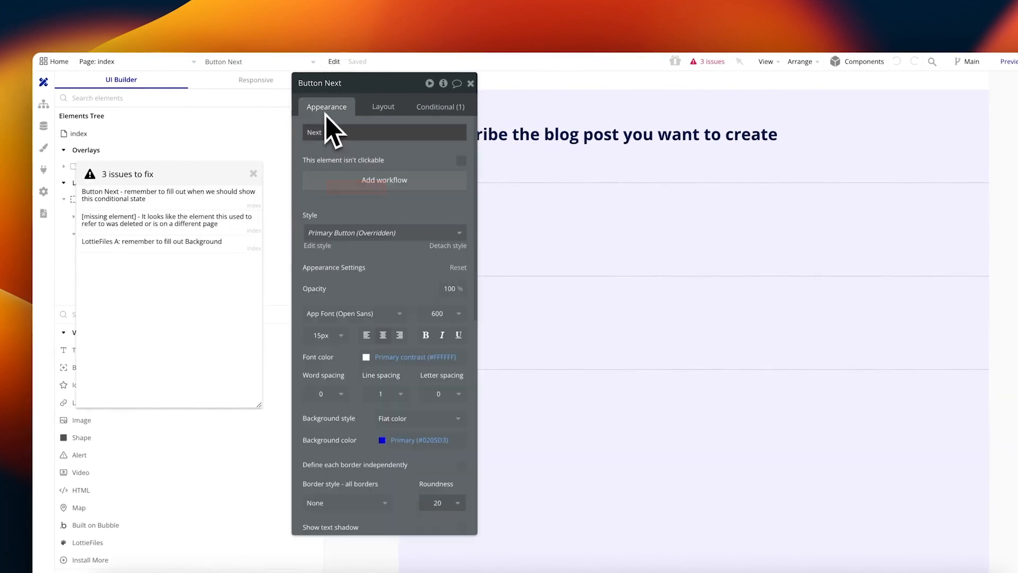
scroll(383, 265, down, 10)
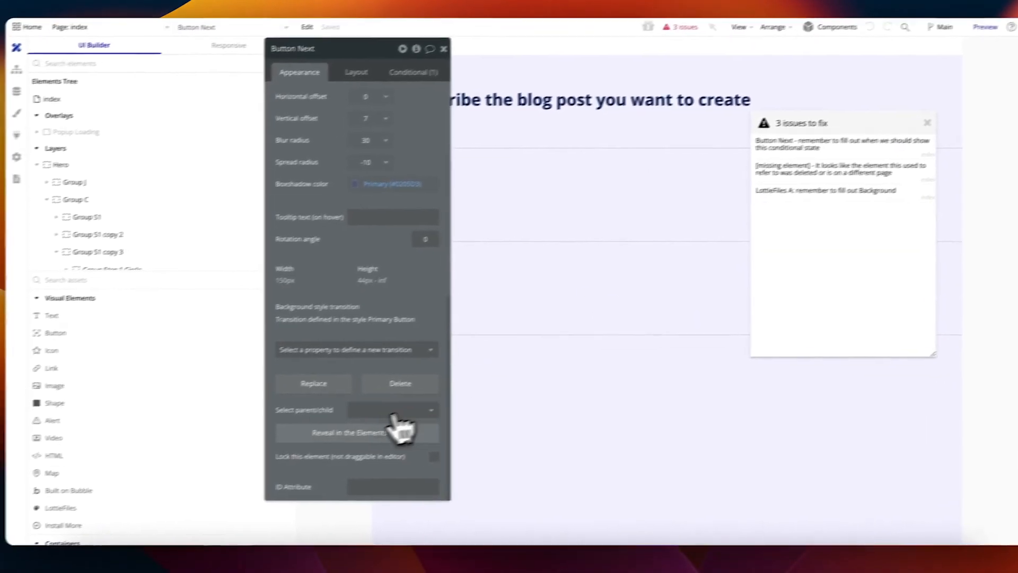
click(384, 468)
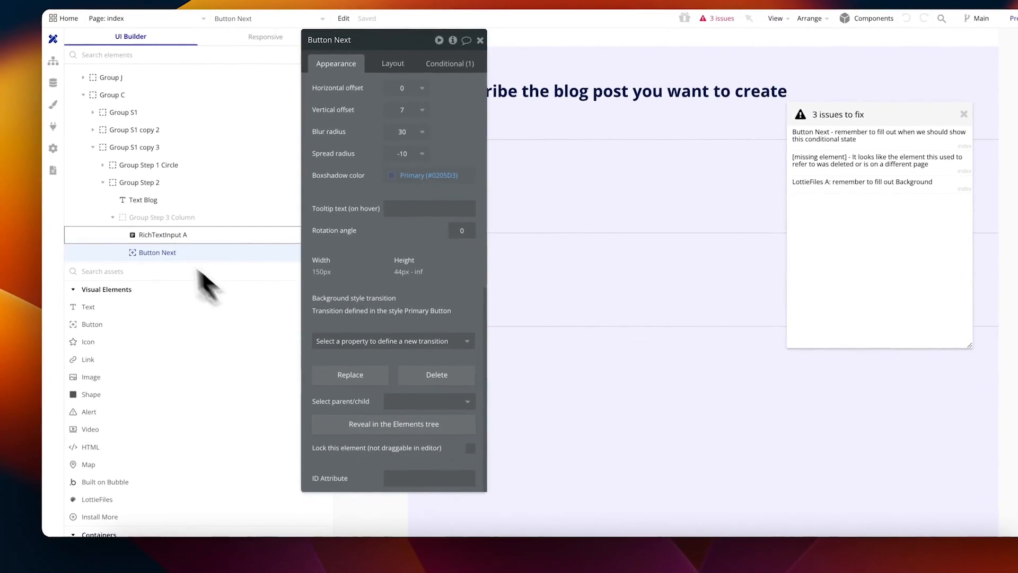
drag(312, 230, 371, 238)
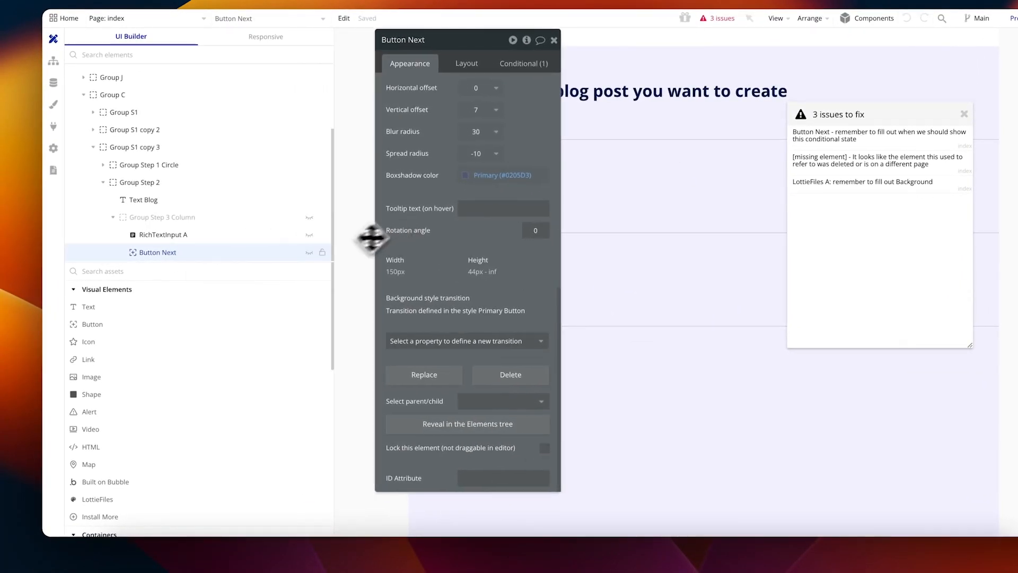
click(309, 252)
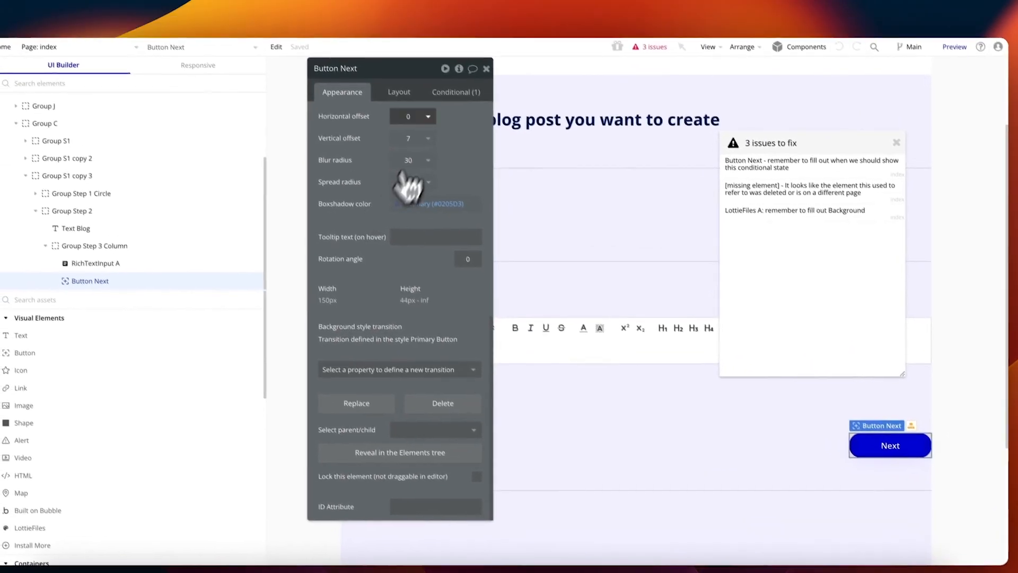
click(424, 57)
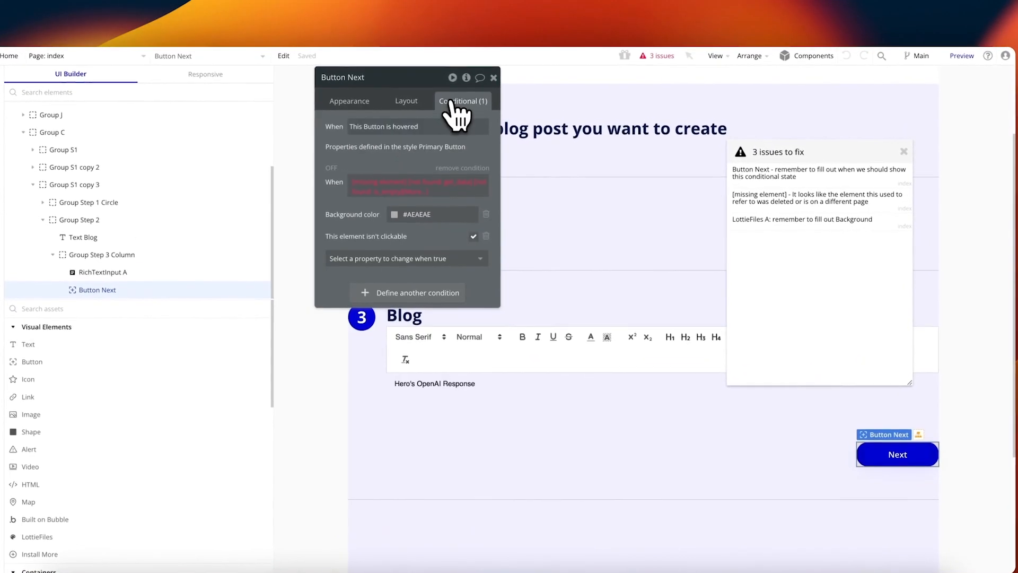
Step: Change Button Next's broken condition to RichTextInput A's value is empty
click(394, 182)
text(rich)
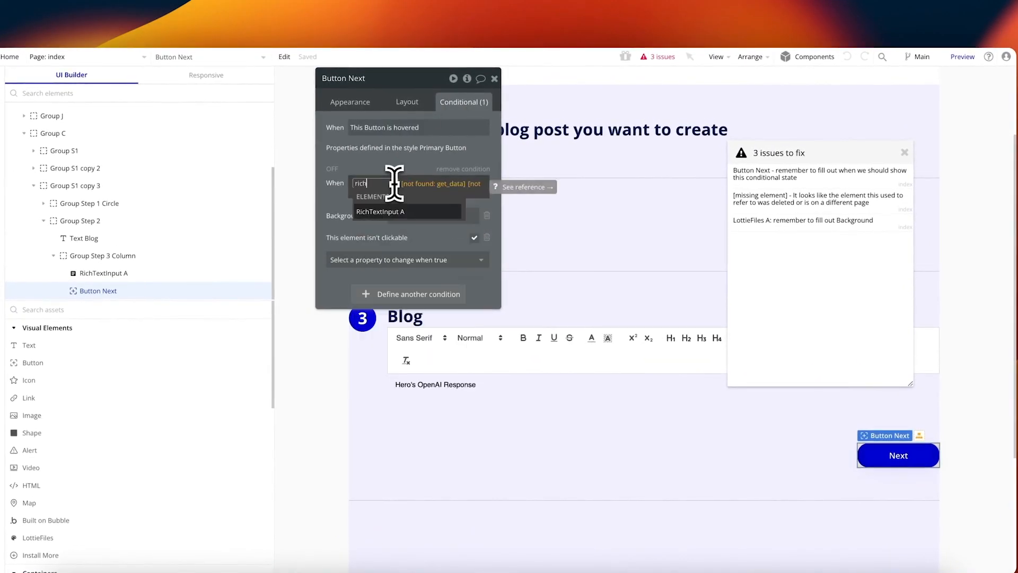
click(389, 211)
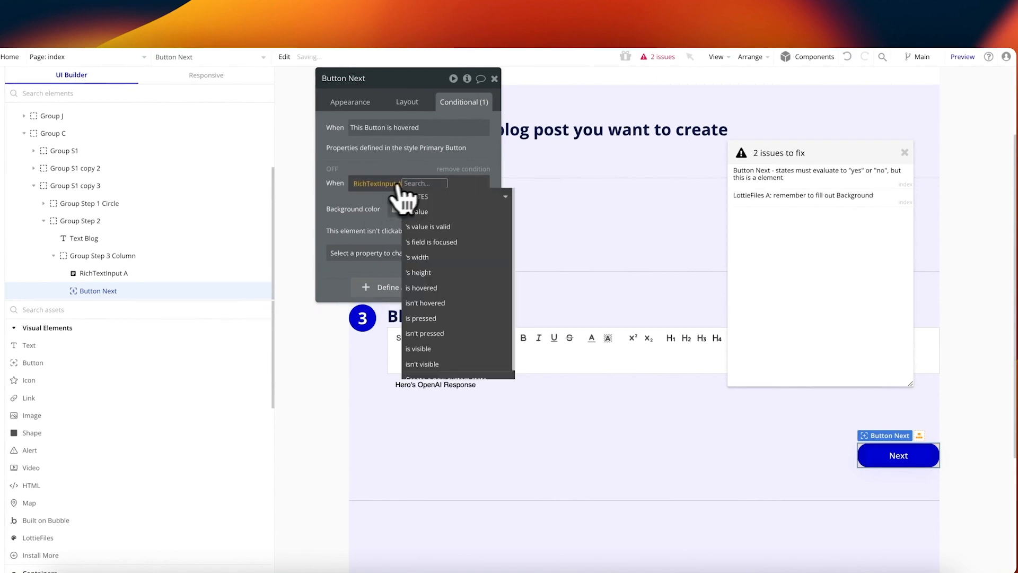
click(432, 212)
text(is em)
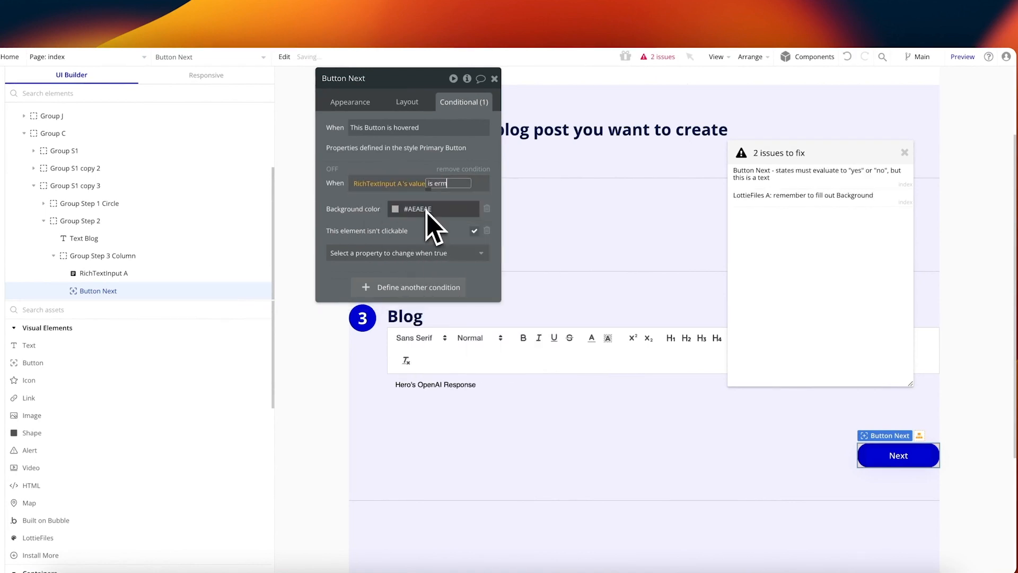
key(BackSpace)
key(BackSpace)
text(m)
click(427, 212)
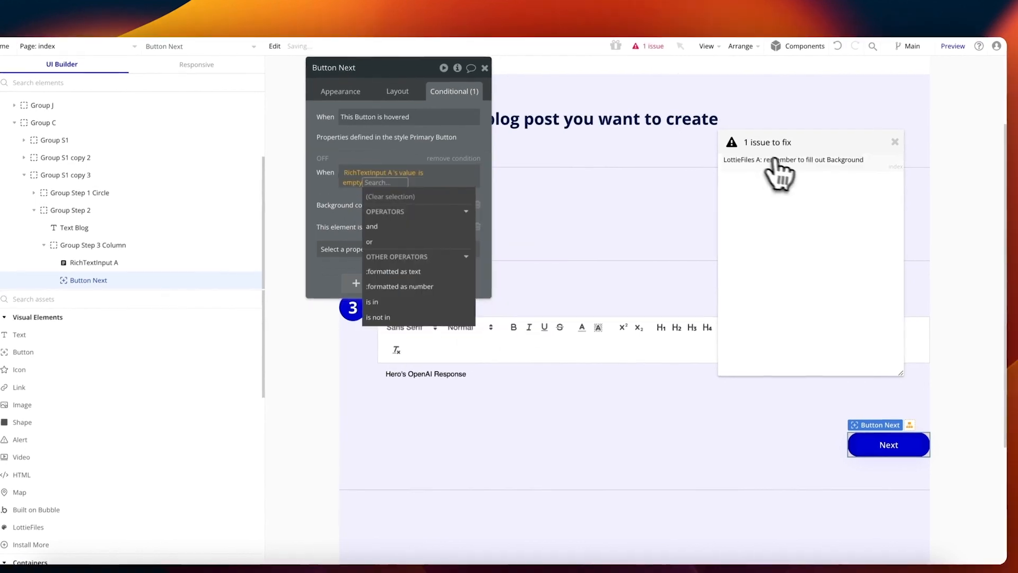
Step: Give LottieFiles A a #000000 background colour, clearing the last issue
click(795, 170)
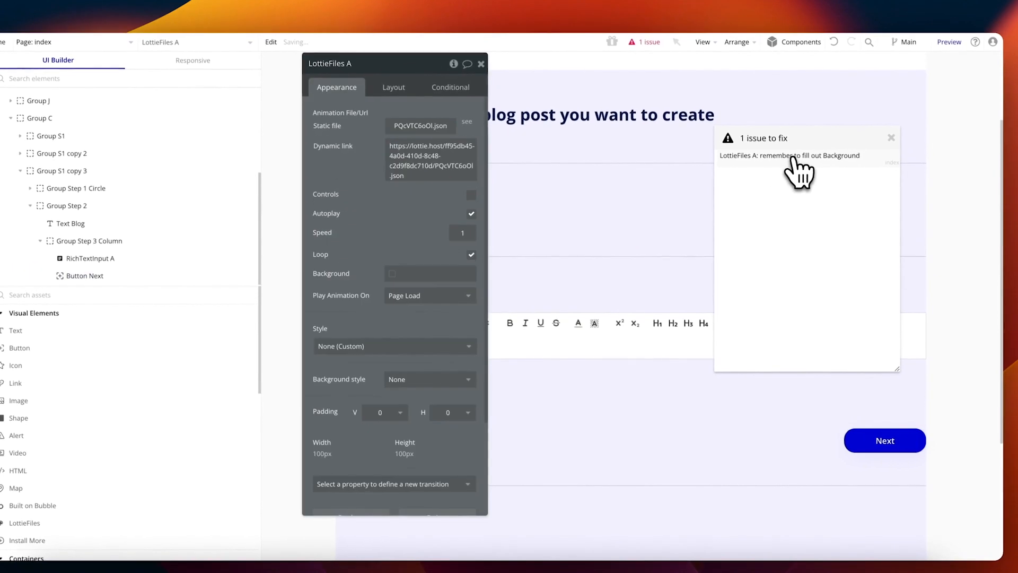
click(392, 273)
click(394, 356)
click(471, 387)
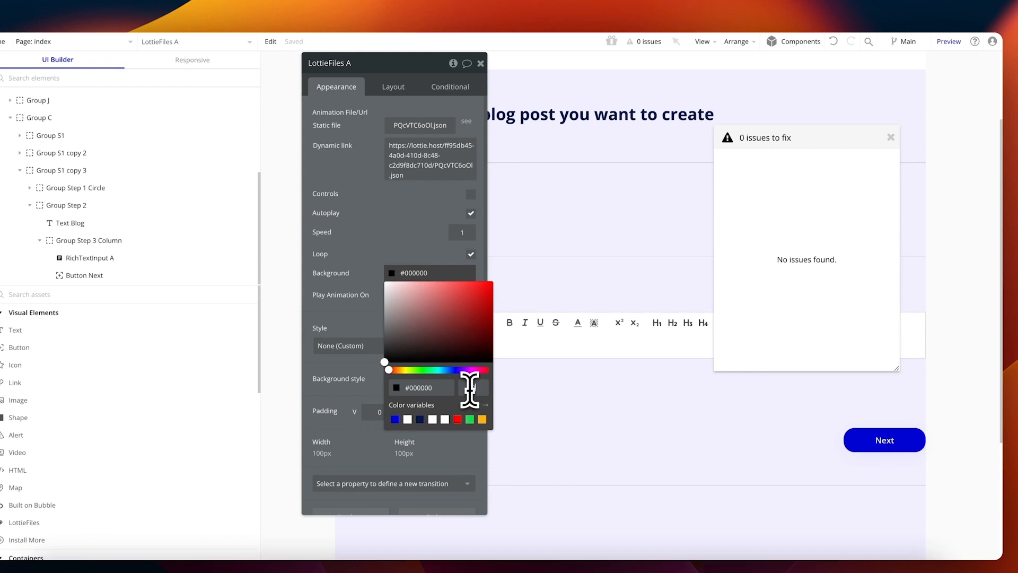
click(382, 286)
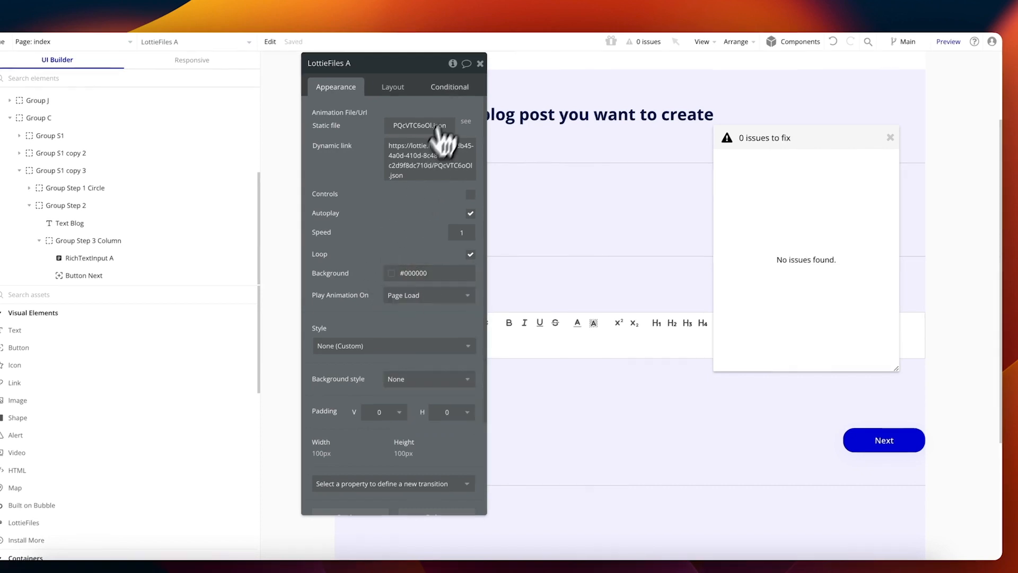
click(480, 63)
click(890, 138)
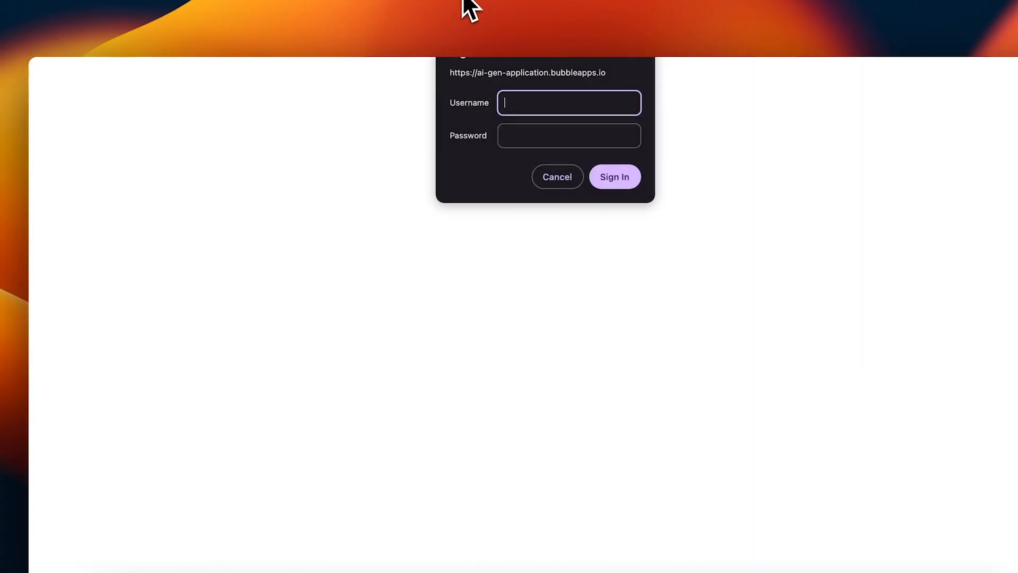
Step: Sign in to the app preview with the test username and password
text(123)
key(Tab)
text(123)
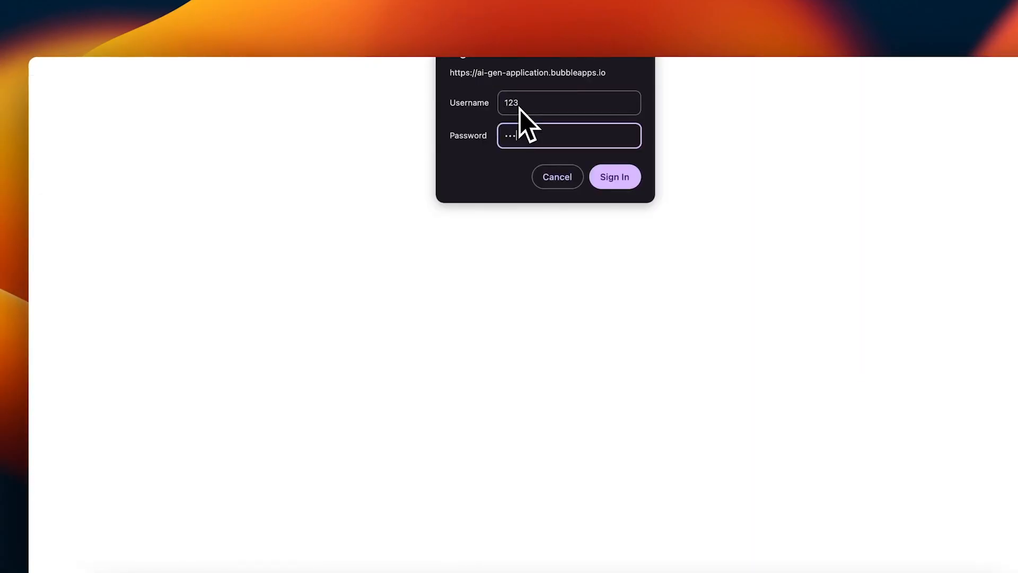
key(Return)
scroll(586, 278, down, 5)
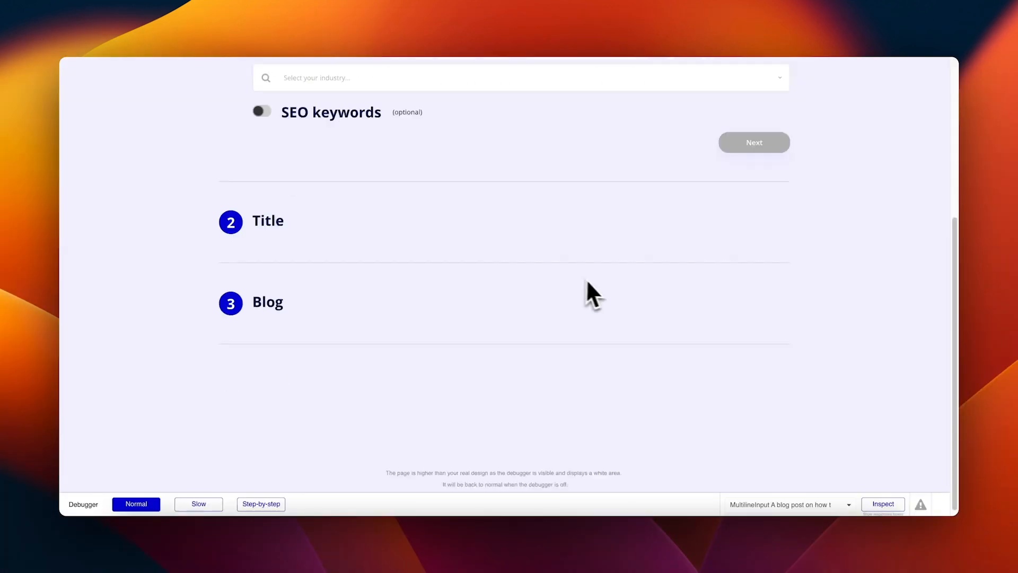
scroll(597, 286, up, 5)
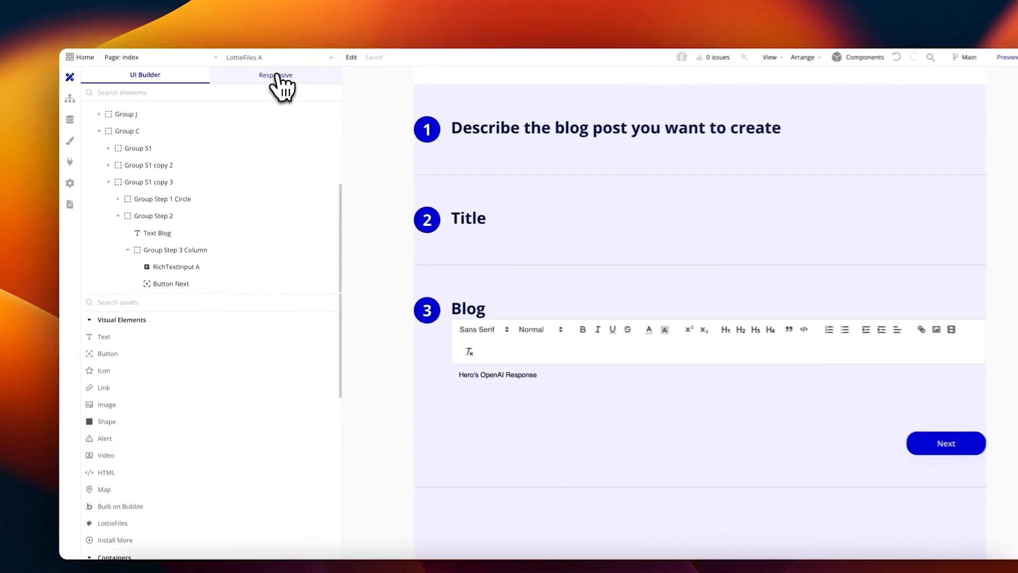
Step: View the page in the Responsive tab at the 320 px Mobile breakpoint
click(260, 81)
scroll(553, 221, up, 3)
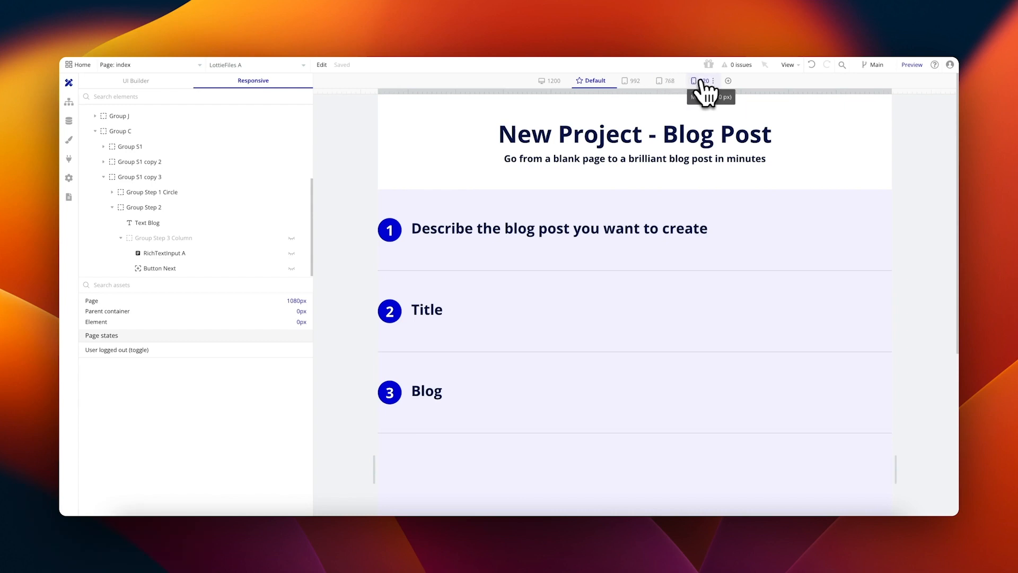
click(712, 81)
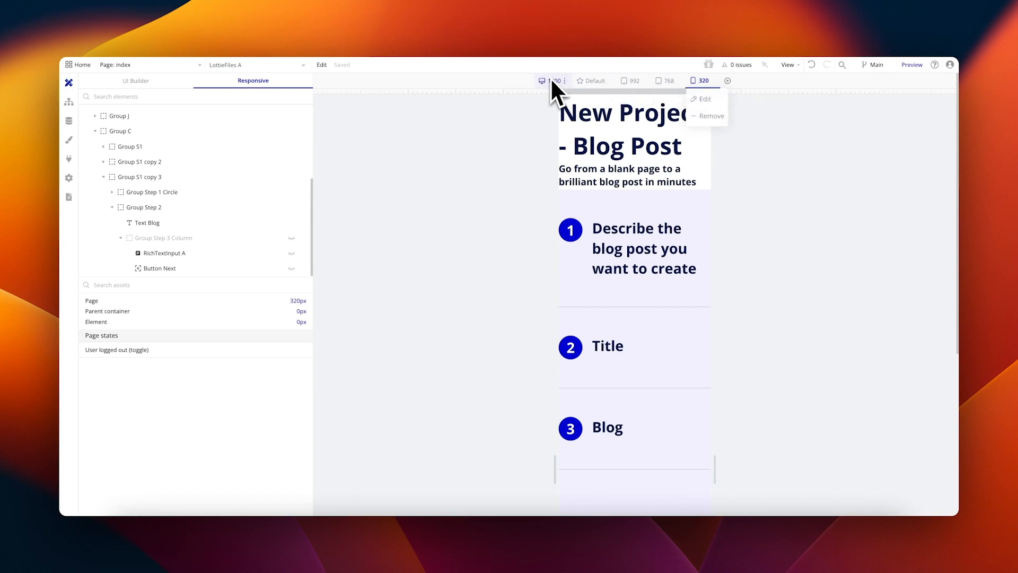
click(727, 81)
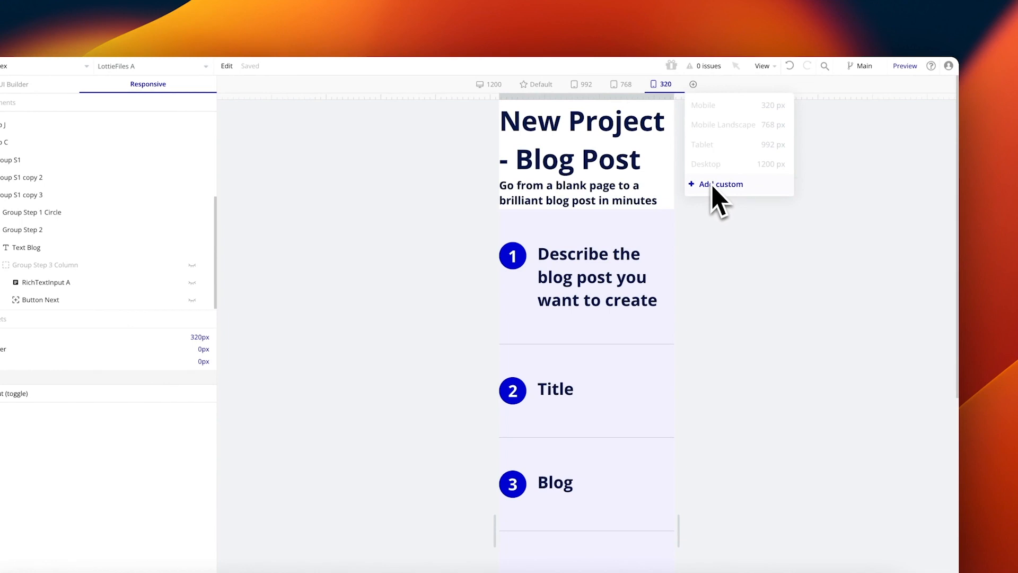
click(734, 235)
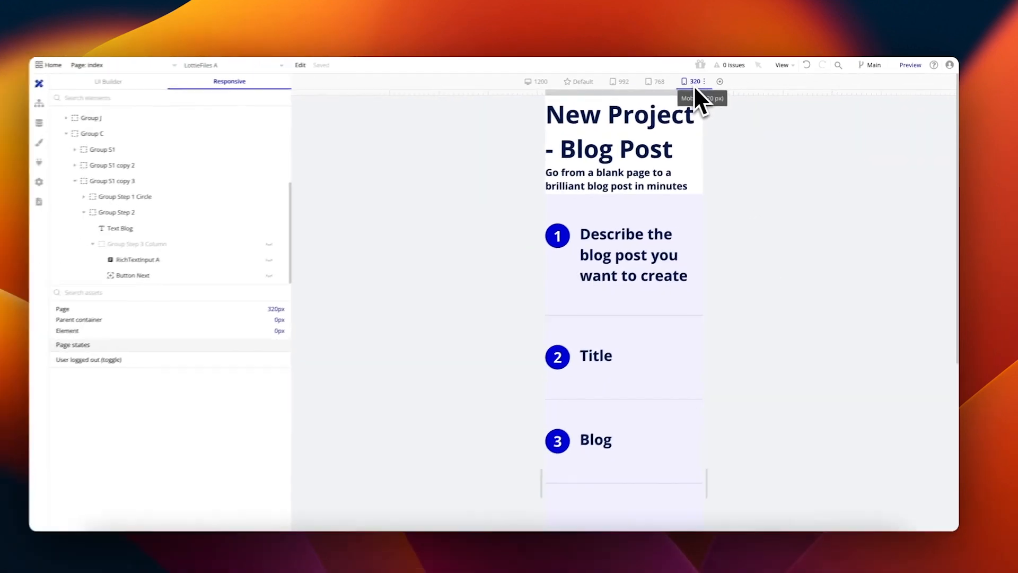
scroll(690, 202, down, 5)
scroll(679, 218, up, 4)
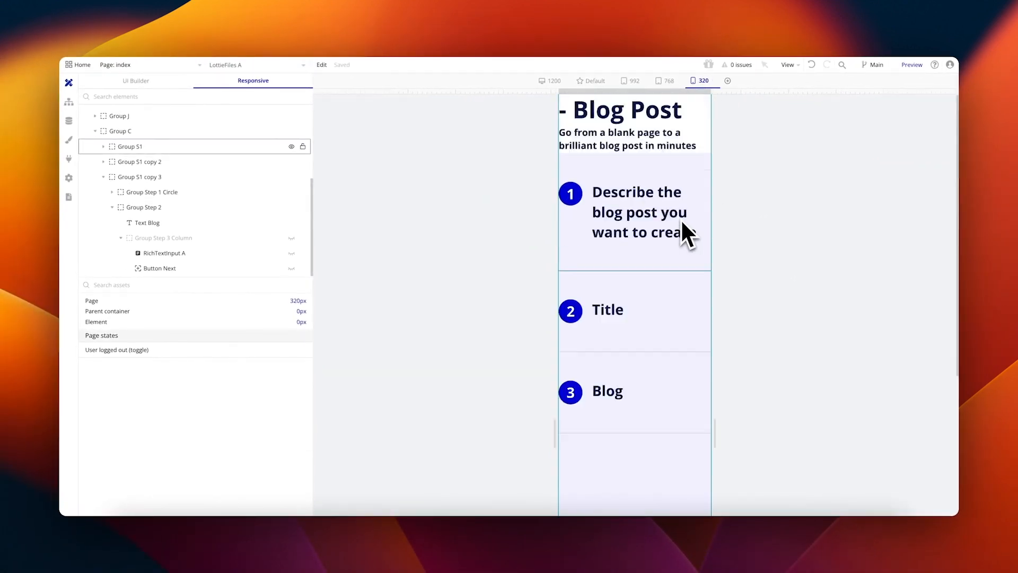
scroll(684, 228, up, 2)
scroll(622, 340, down, 5)
scroll(622, 337, up, 5)
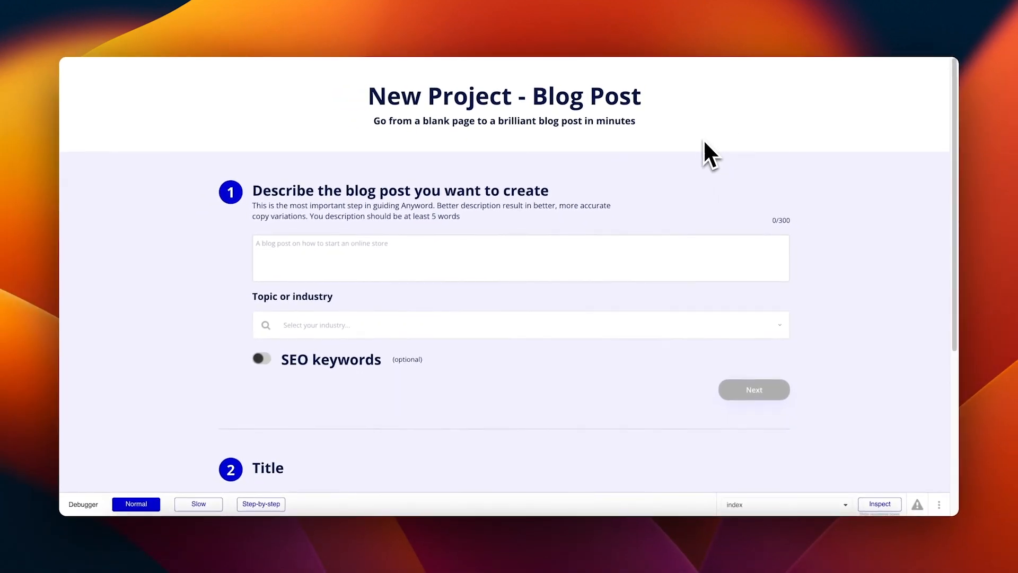
Step: Open Chrome DevTools and view the reloaded blog page in the mobile device toolbar
key(super+alt+i)
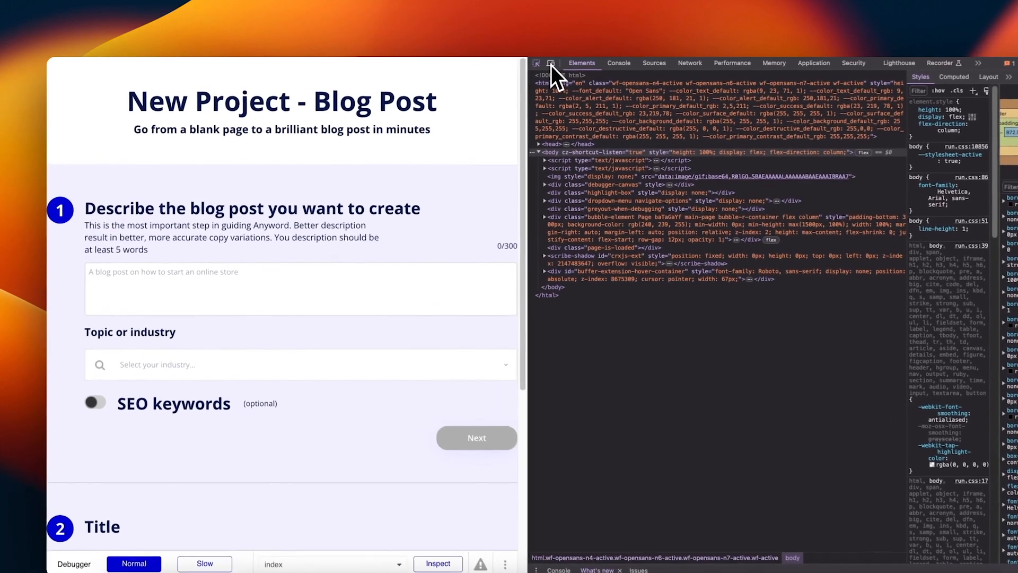
click(504, 64)
click(541, 63)
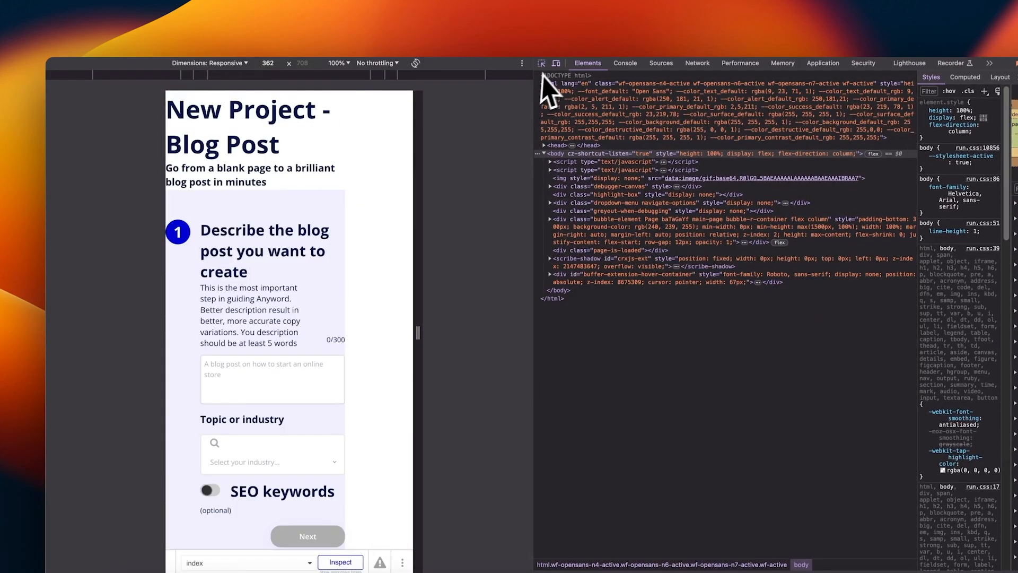
click(556, 63)
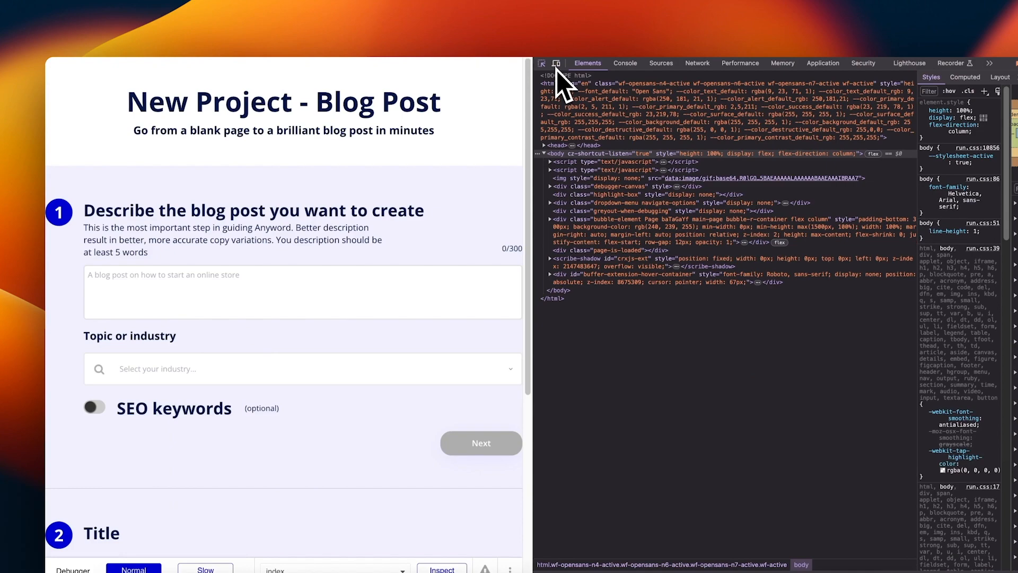
click(556, 67)
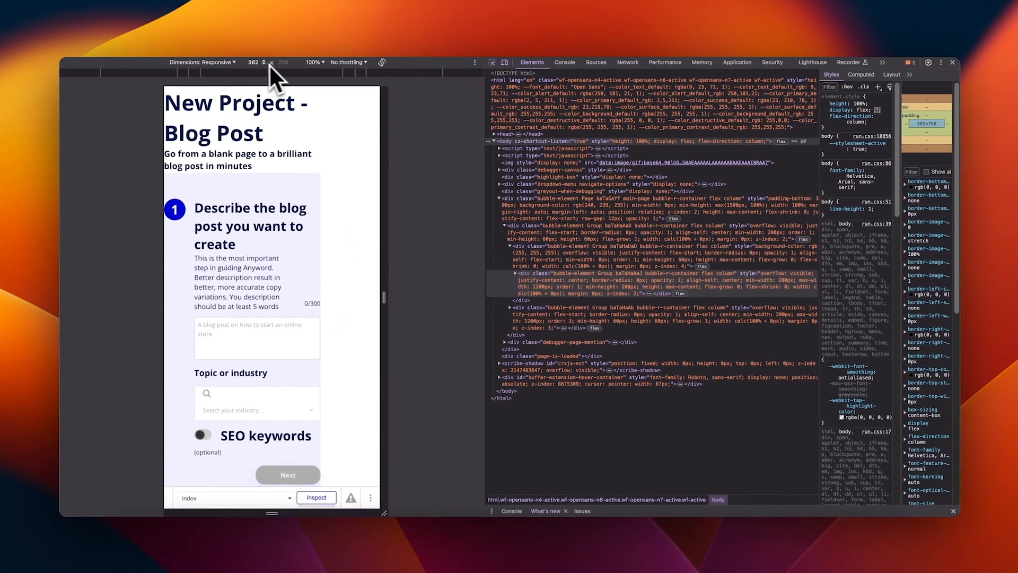
scroll(348, 151, down, 1)
scroll(357, 160, up, 1)
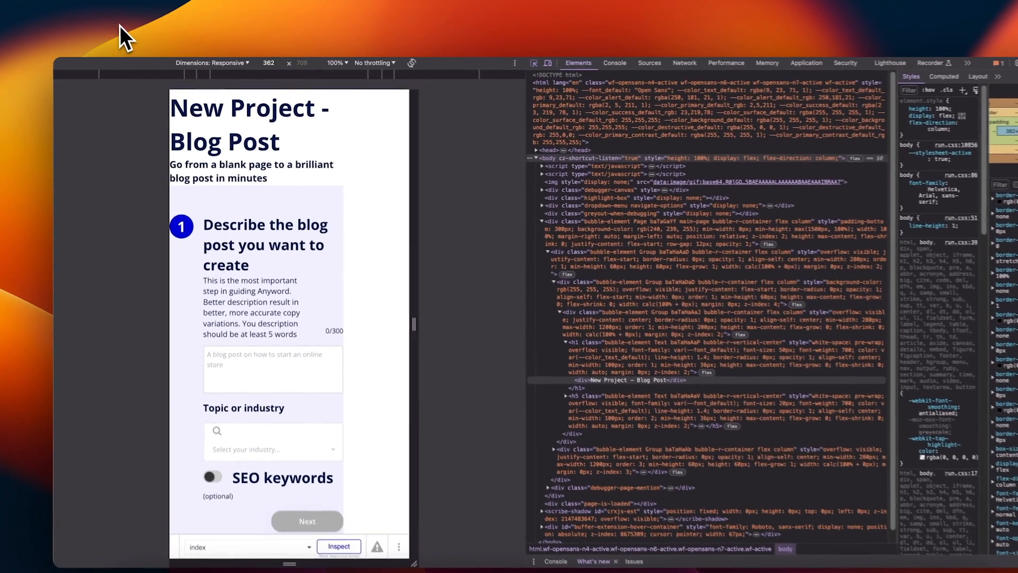
click(116, 28)
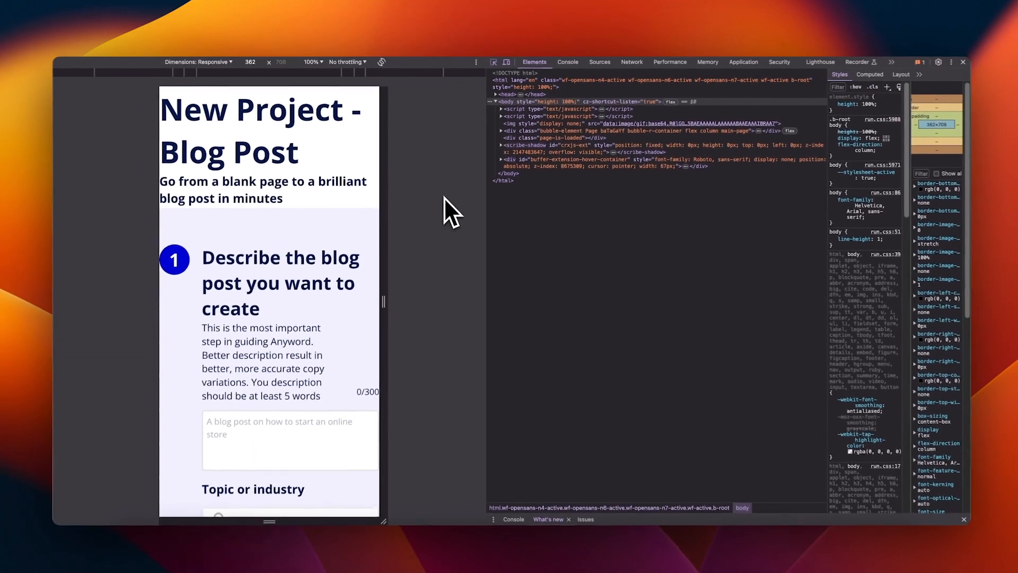
scroll(366, 220, down, 5)
scroll(344, 221, up, 5)
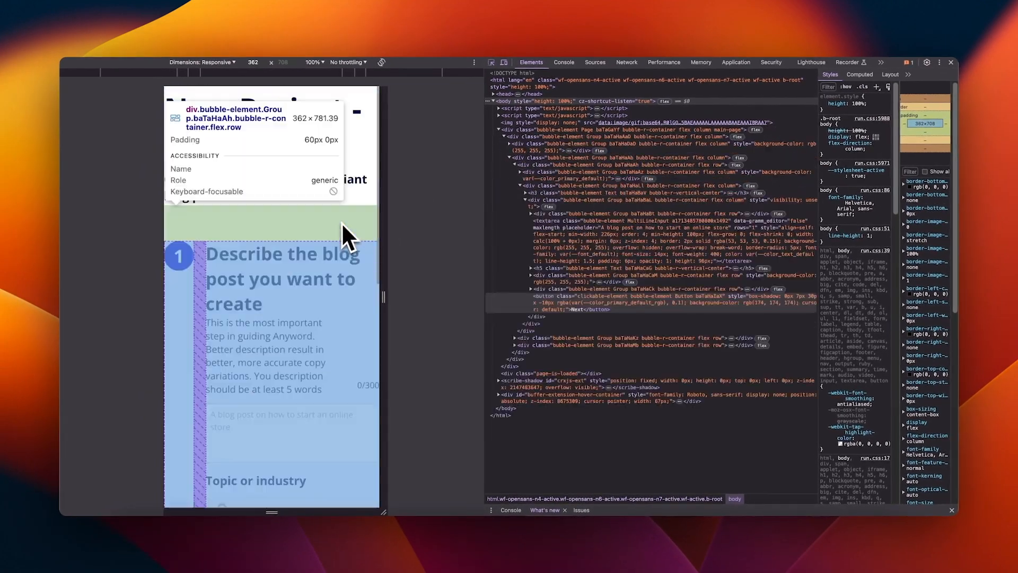
Step: Inspect the New Project - Blog Post title and narrow the preview viewport
click(291, 118)
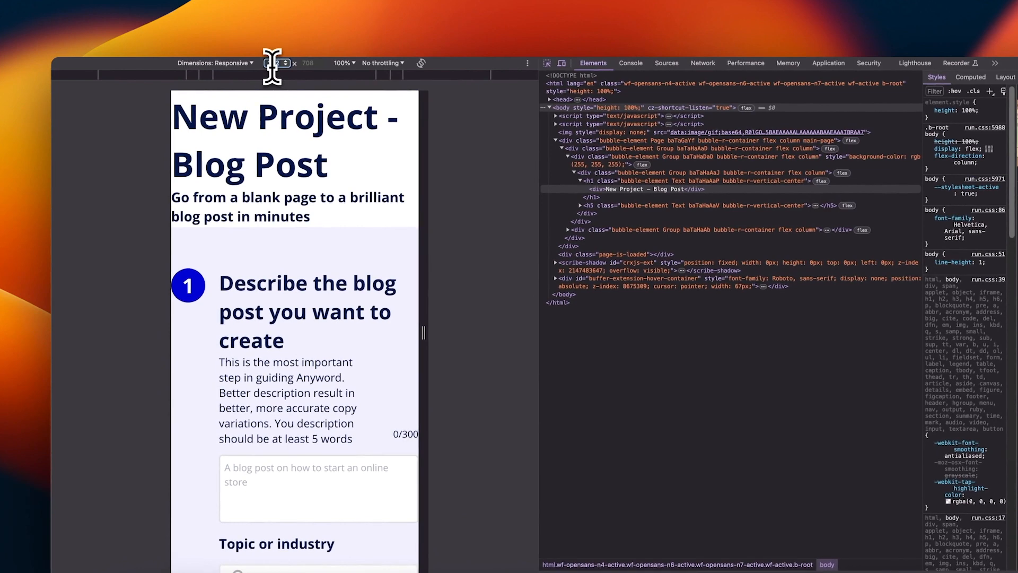
key(XF86AudioMute)
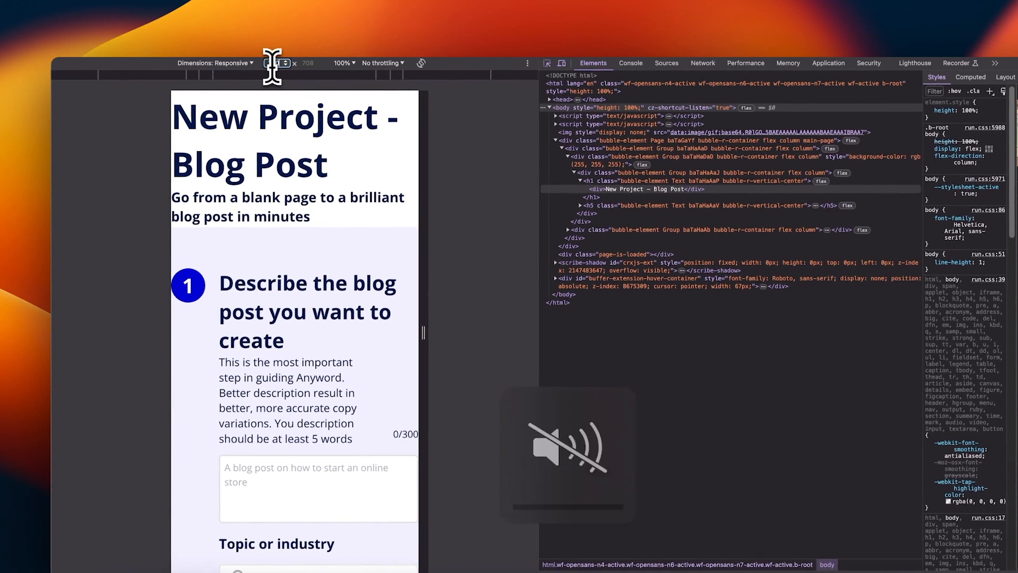
key(Return)
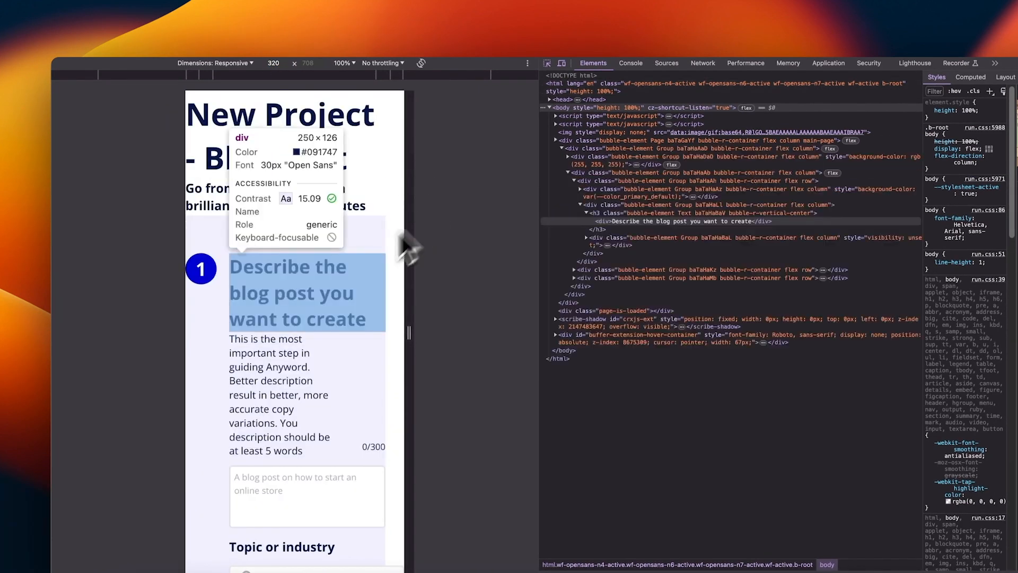
scroll(409, 264, down, 10)
mouse_move(408, 264)
mouse_down()
mouse_move(491, 265)
mouse_move(336, 265)
mouse_move(398, 265)
mouse_up()
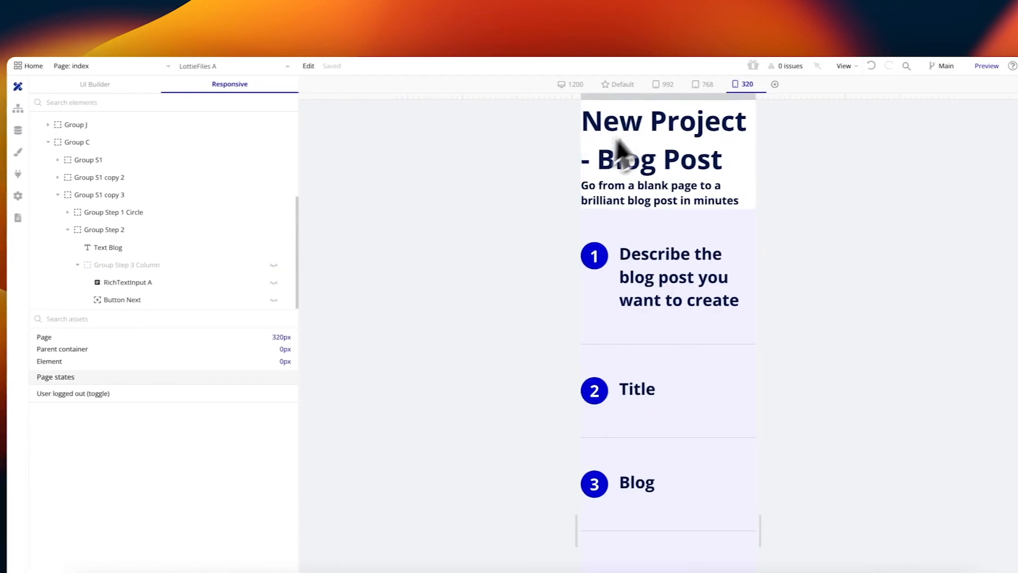
scroll(142, 198, up, 1)
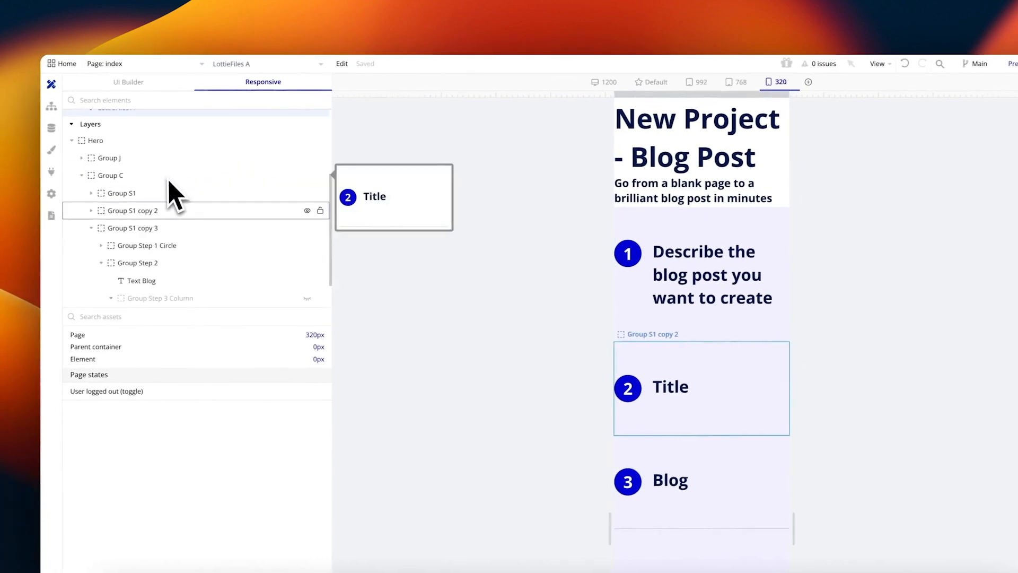
scroll(168, 183, up, 1)
Step: With the viewport at 320 px, define another condition on the Hero group
click(146, 171)
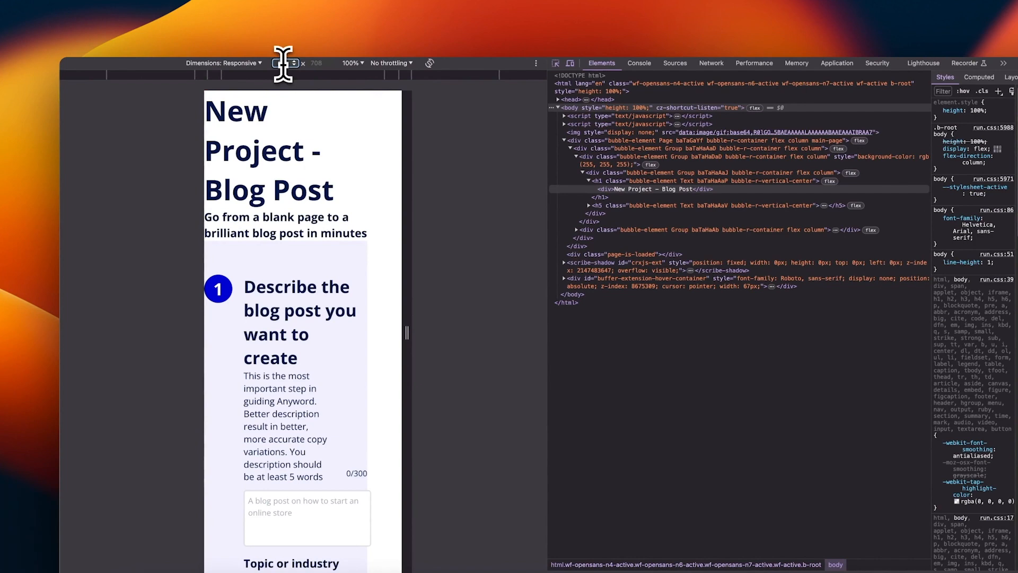
key(Return)
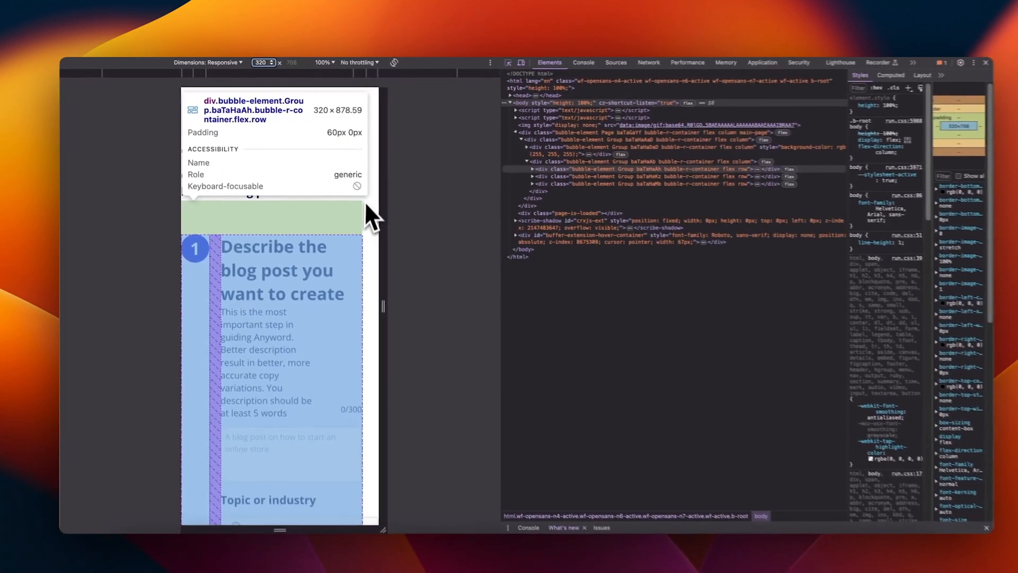
scroll(354, 260, down, 7)
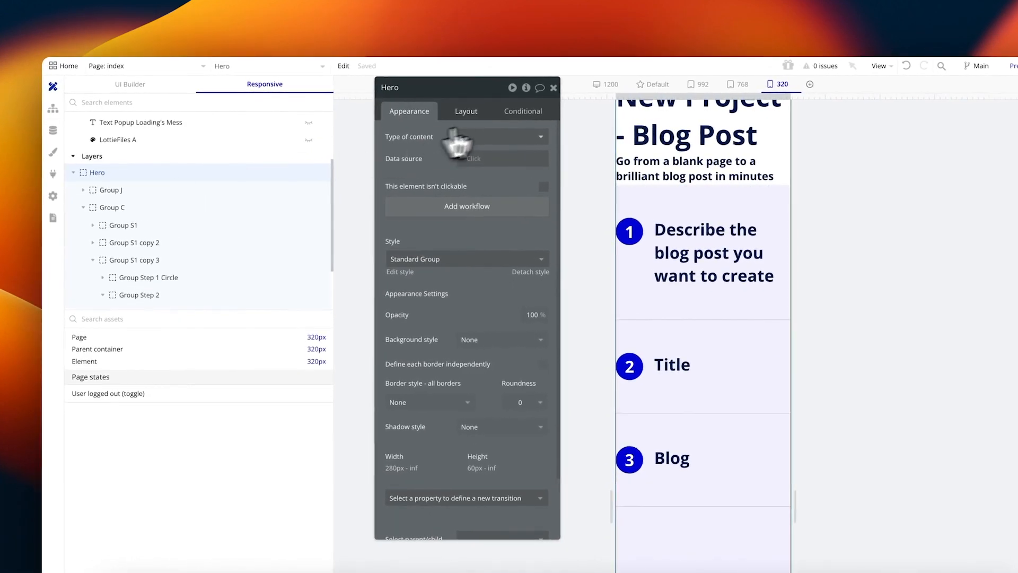
click(468, 112)
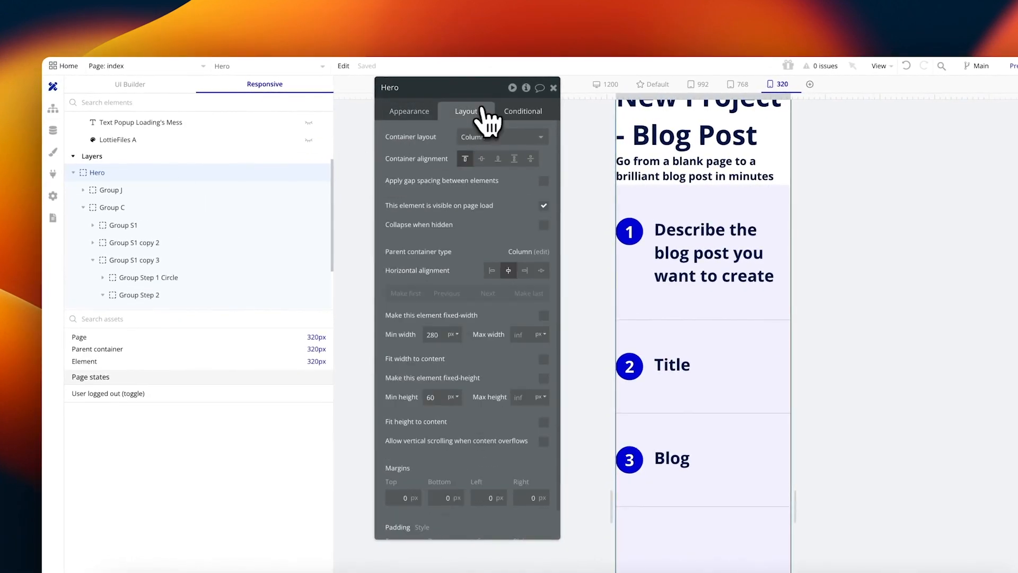
click(523, 113)
click(480, 134)
click(419, 142)
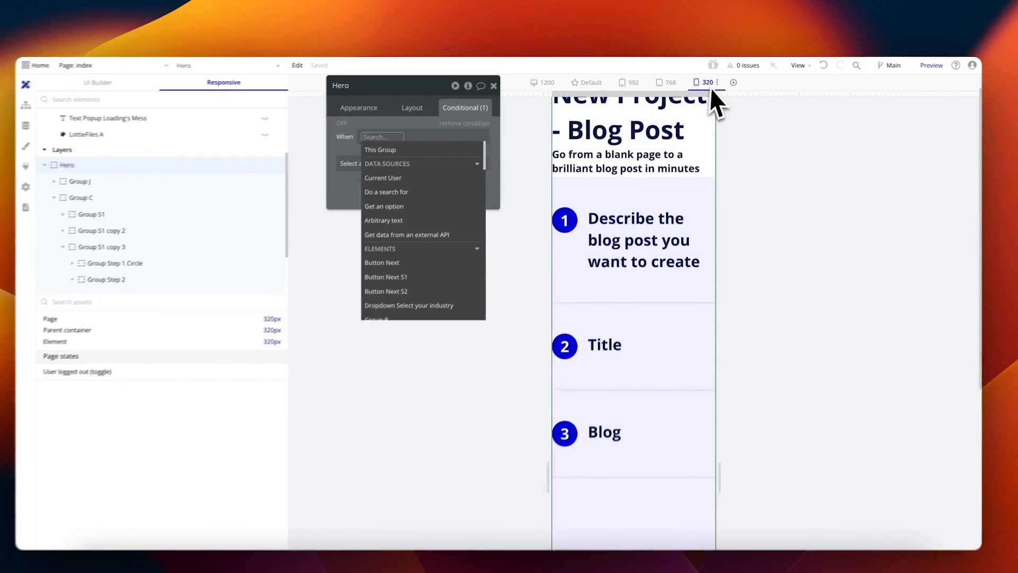
Step: Set the Hero group's condition to Current page width ≥ Mobile (320 px)
text(mobile)
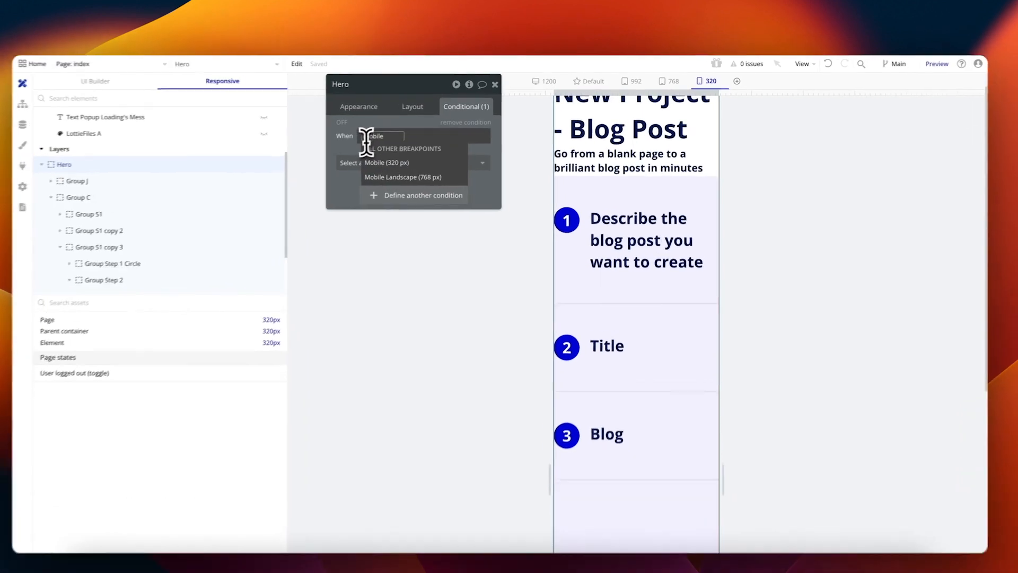
text(current)
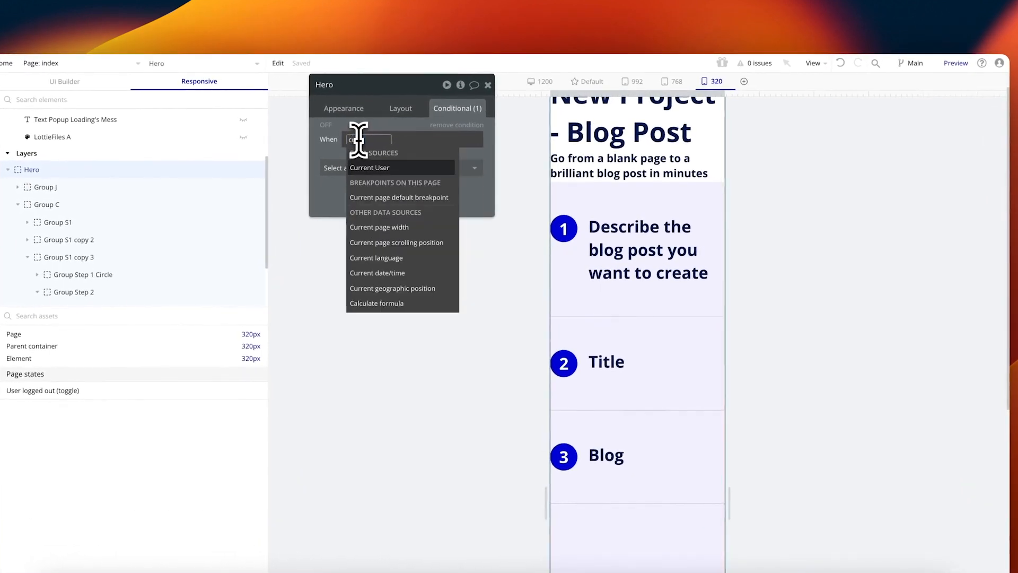
click(404, 227)
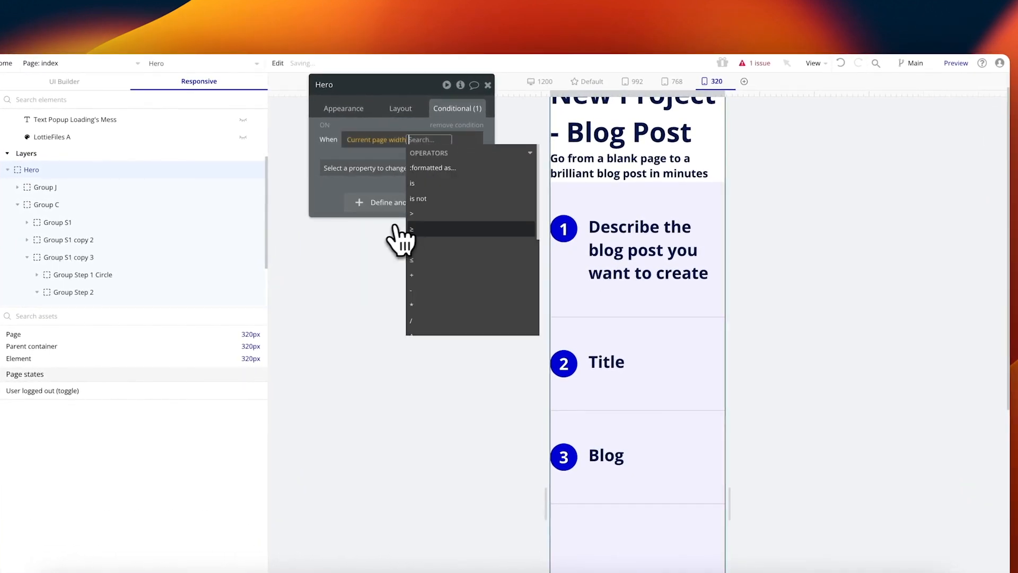
click(424, 229)
text(mobile)
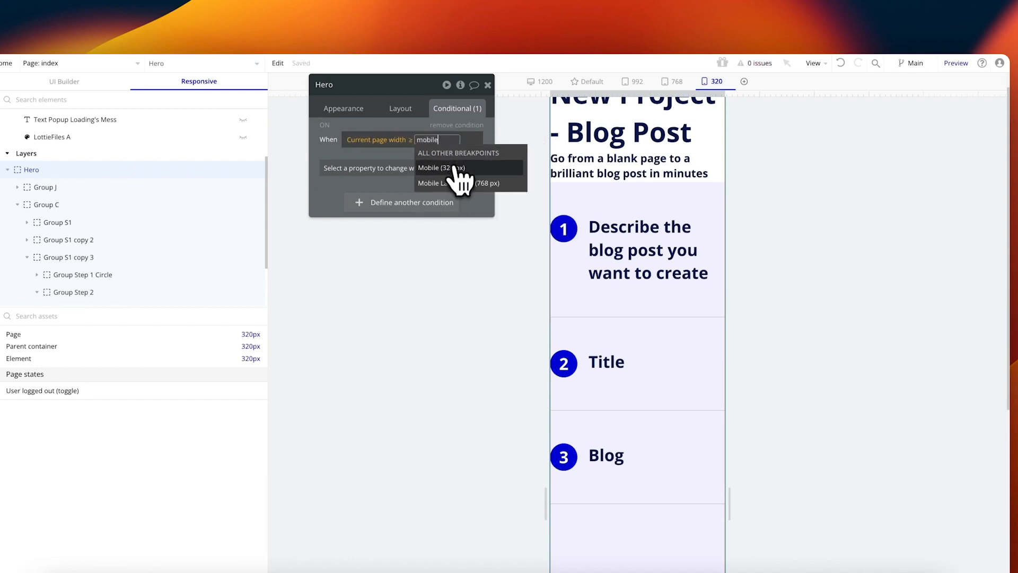
click(455, 168)
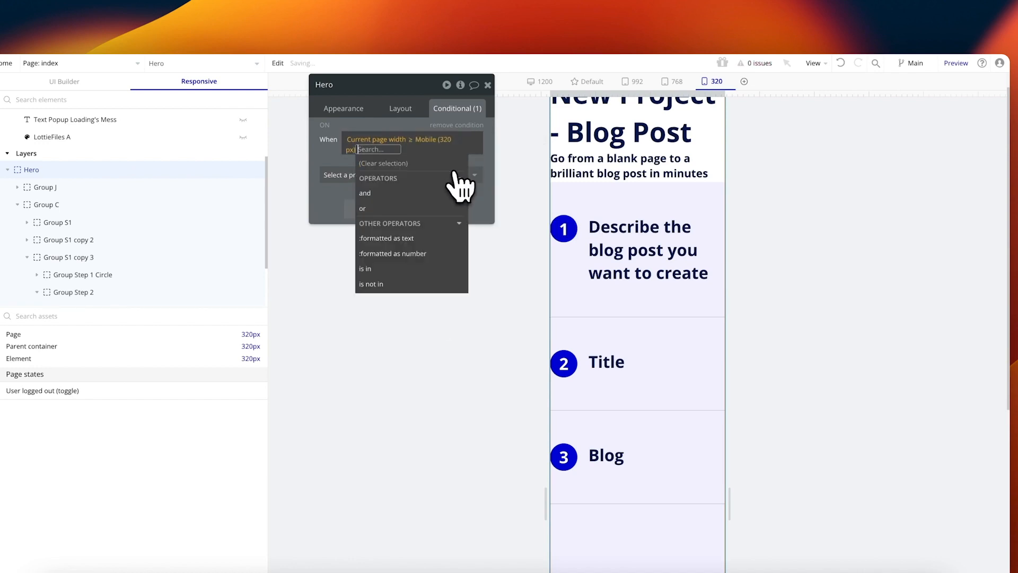
click(443, 188)
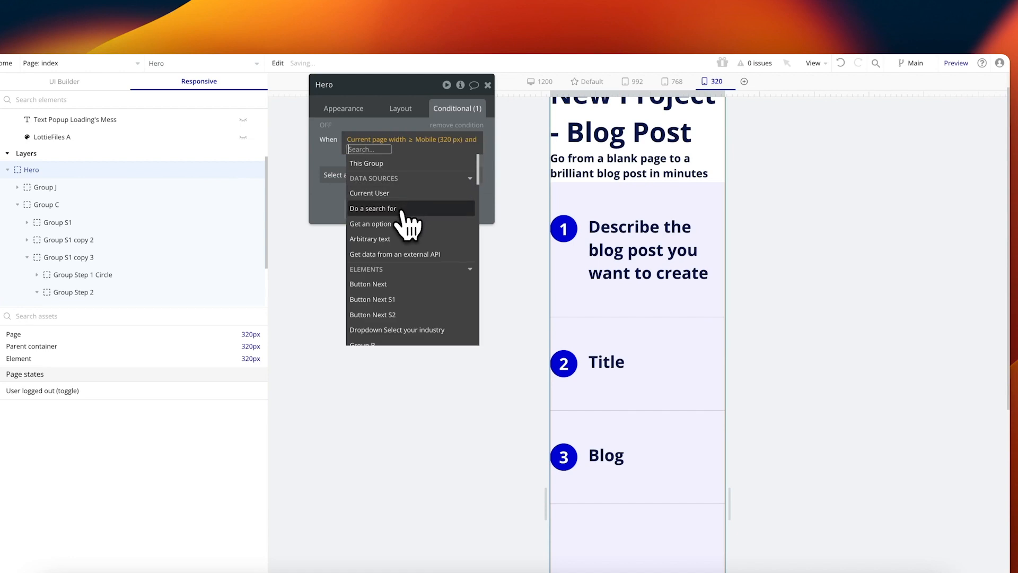
key(BackSpace)
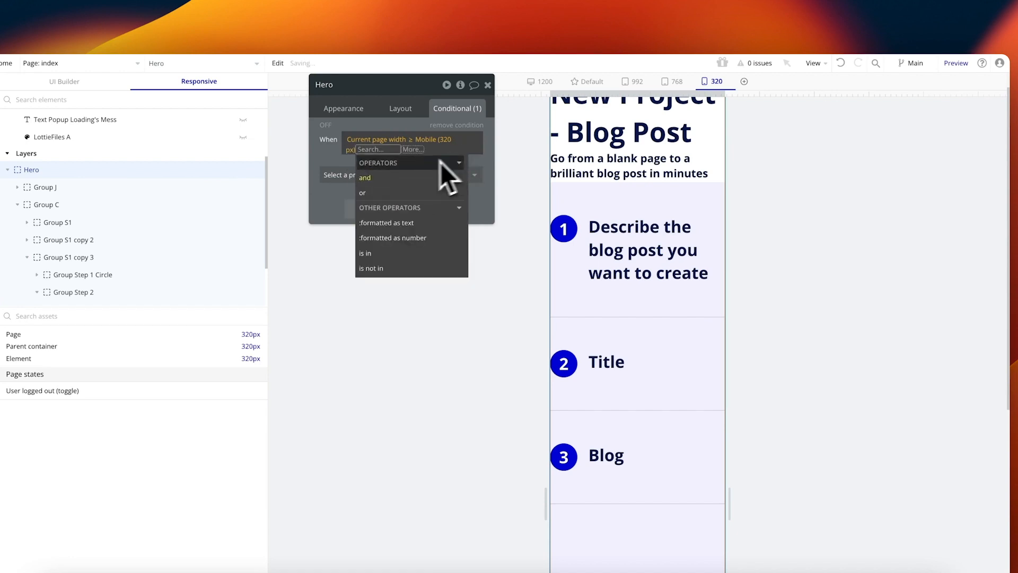
click(332, 157)
Step: Make the condition set left padding 8 and right padding 8
click(351, 169)
text(padd)
click(350, 235)
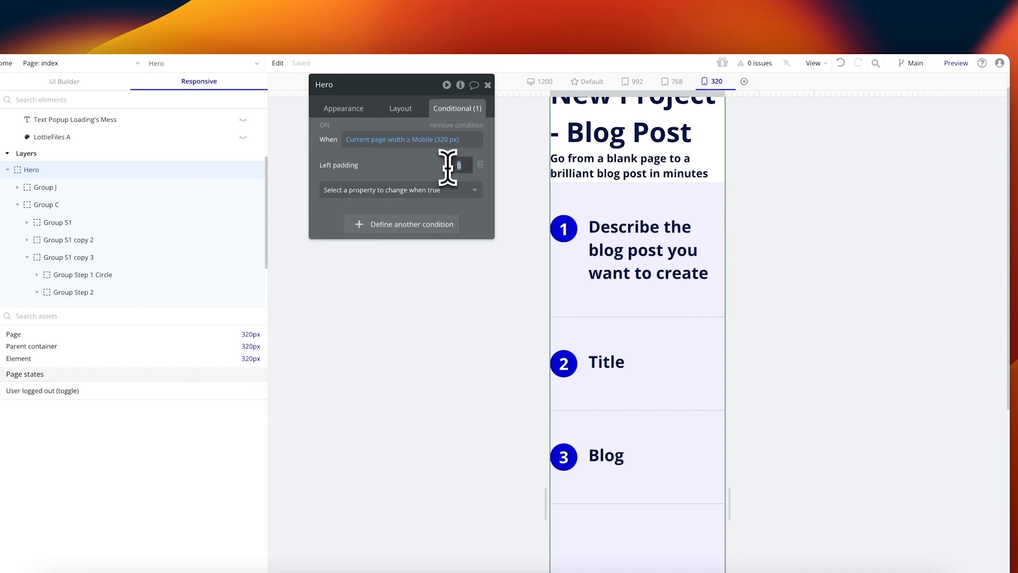
text(8)
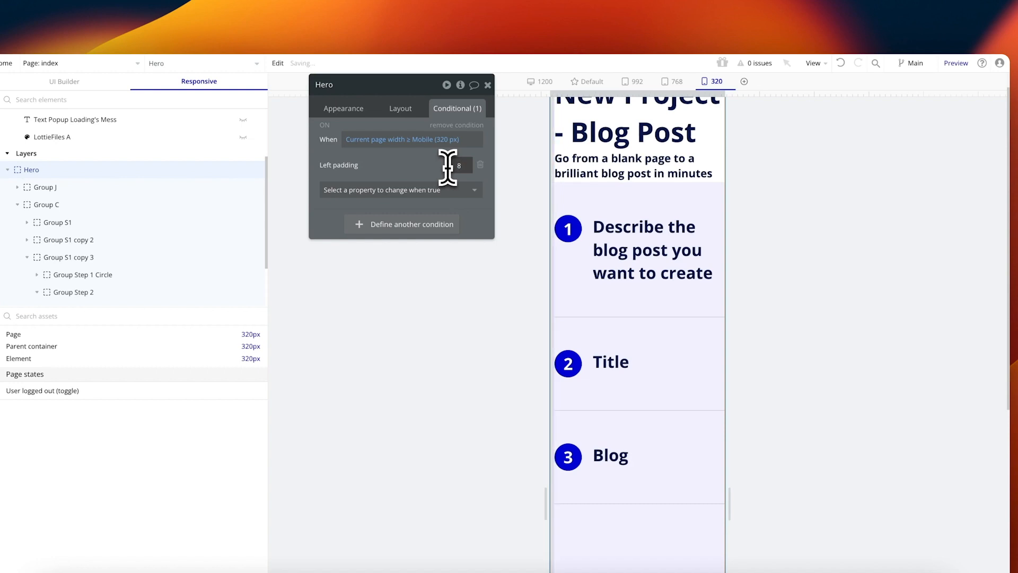
click(435, 189)
text(right)
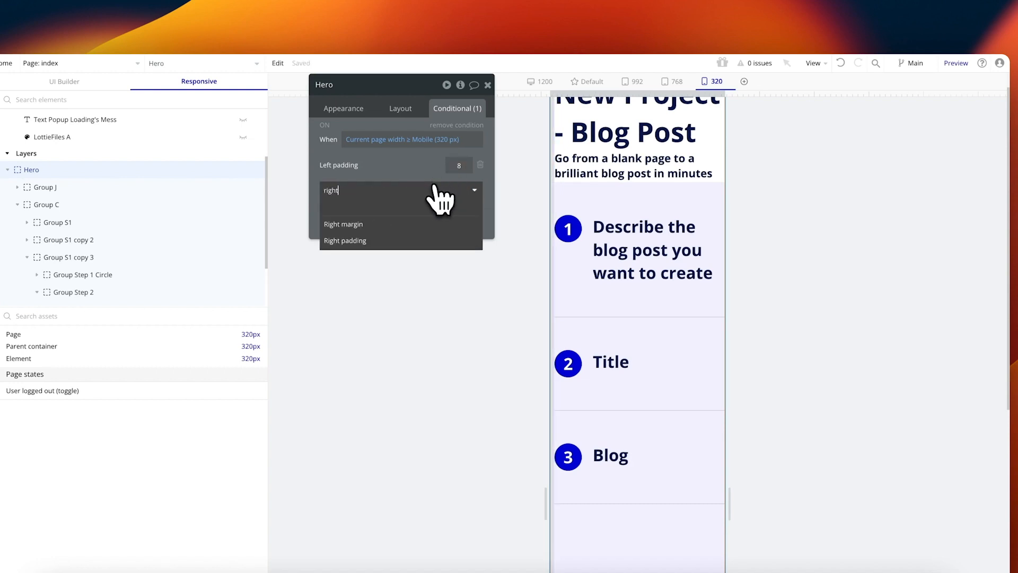
click(345, 240)
text(8)
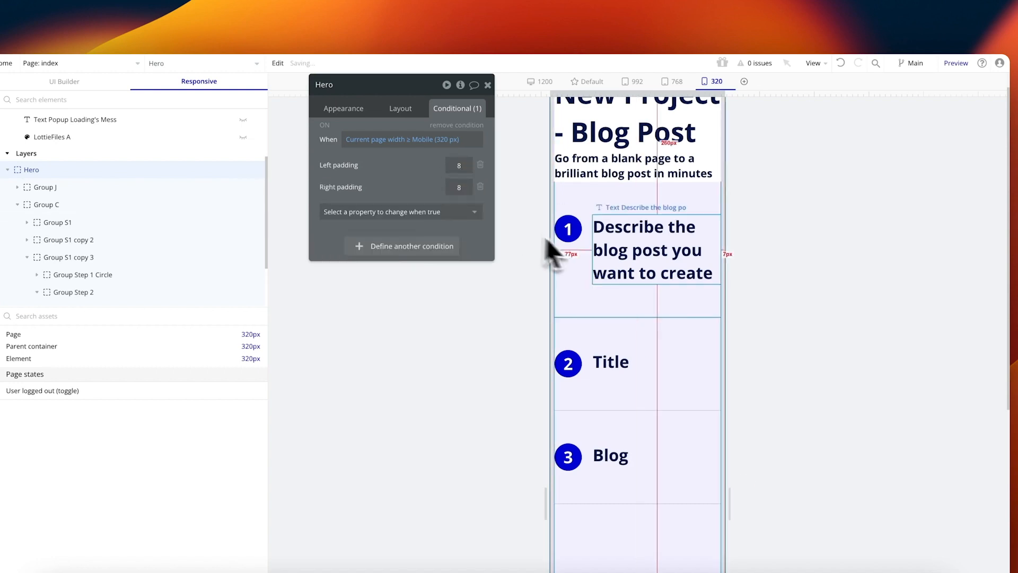
scroll(663, 190, up, 2)
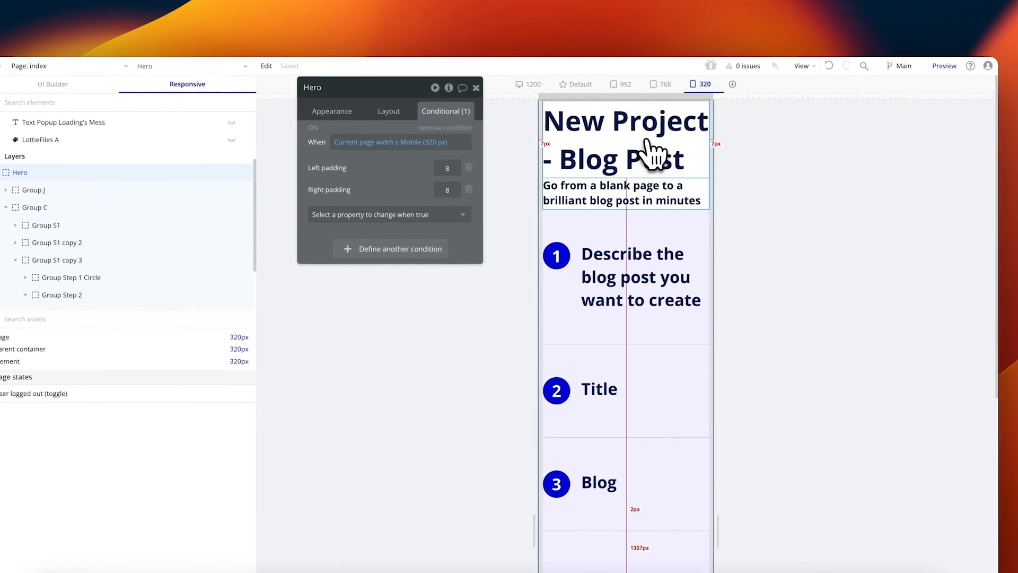
Step: Copy the Hero group's mobile page-width condition
click(654, 153)
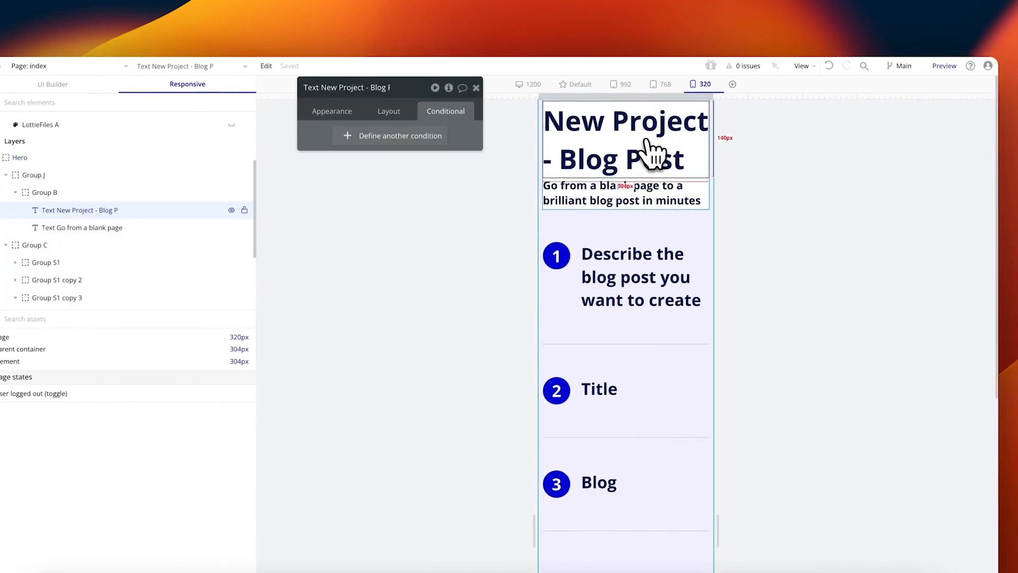
click(701, 241)
click(69, 193)
scroll(113, 252, up, 5)
click(111, 254)
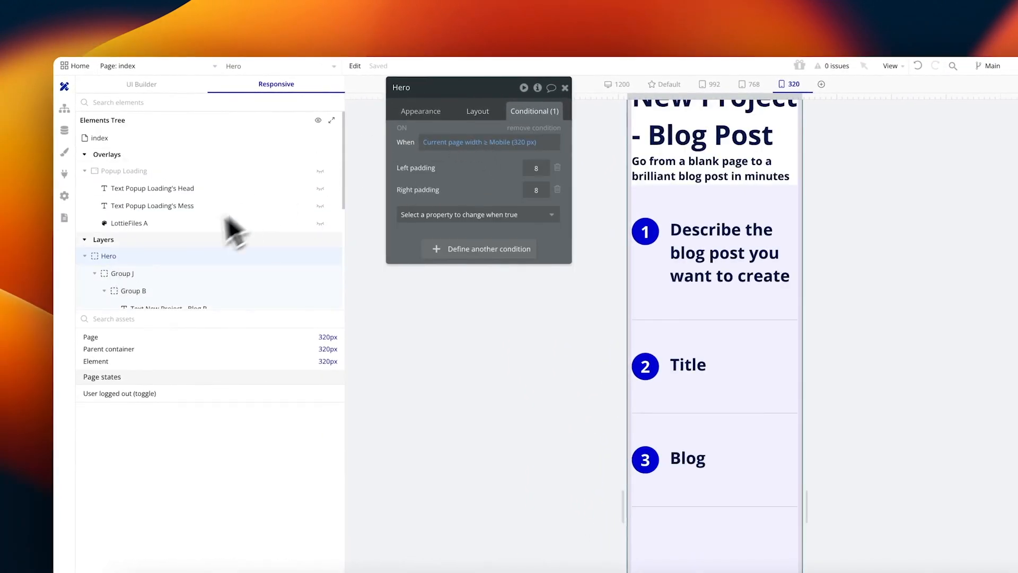
right_click(488, 162)
click(554, 134)
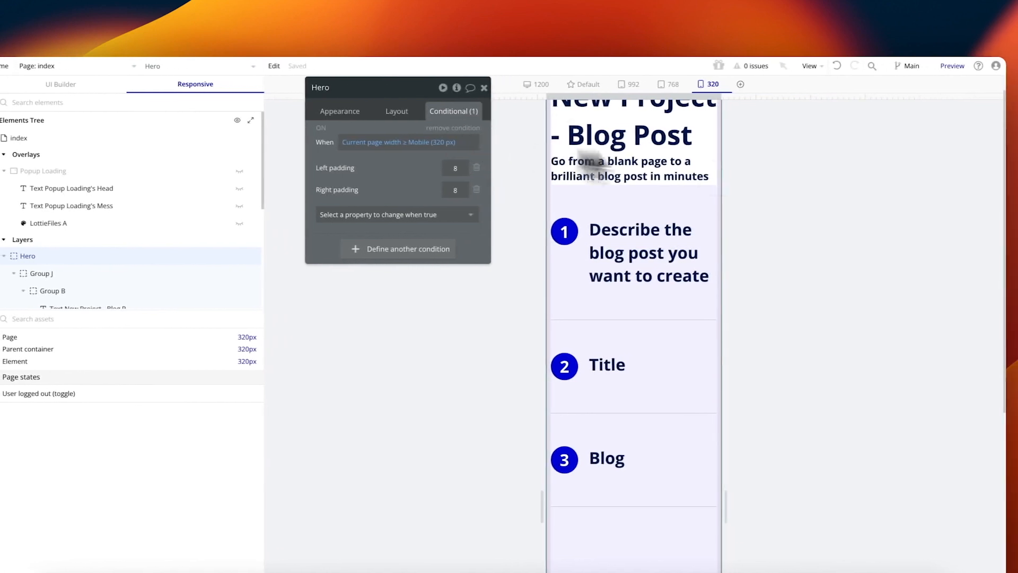
Step: Open the title's Heading 1 style and add a new condition to it
click(728, 141)
click(335, 111)
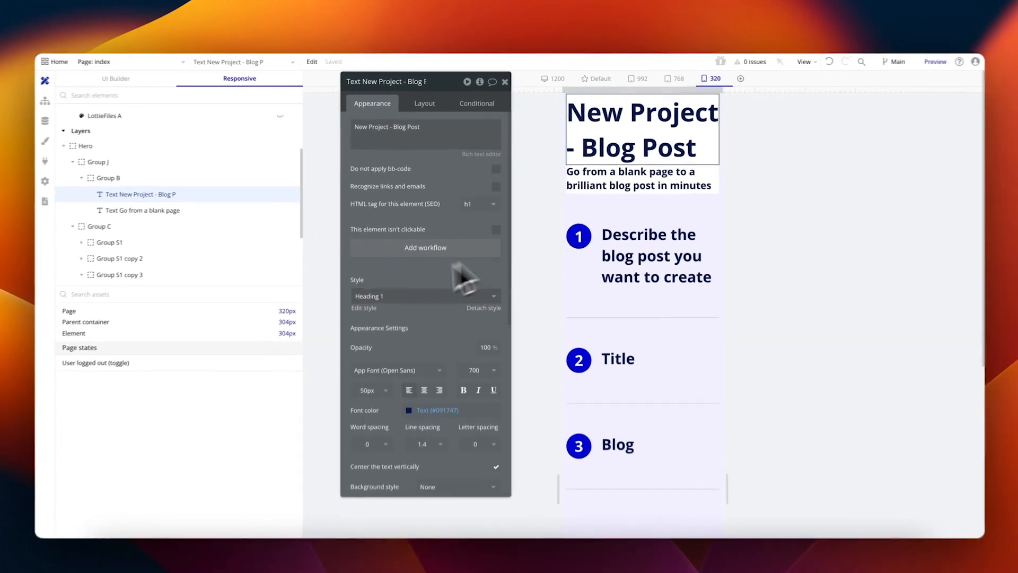
click(377, 305)
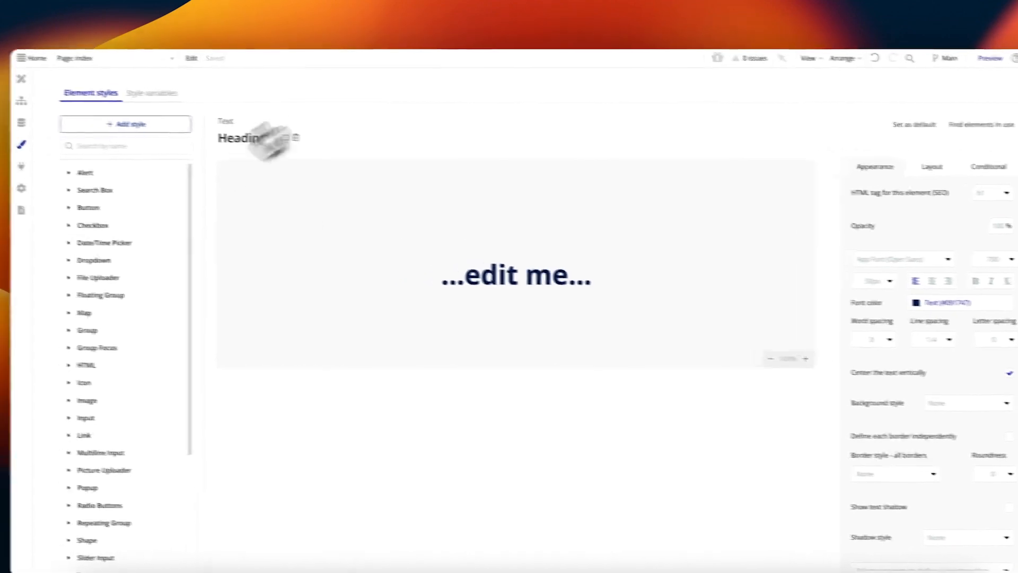
click(991, 167)
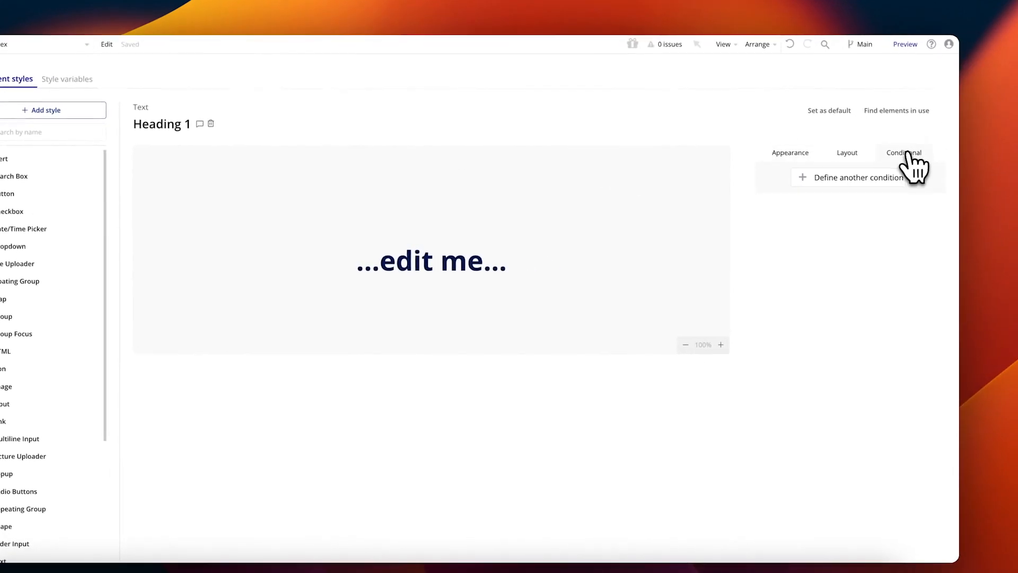
click(825, 178)
click(803, 184)
click(866, 175)
click(559, 96)
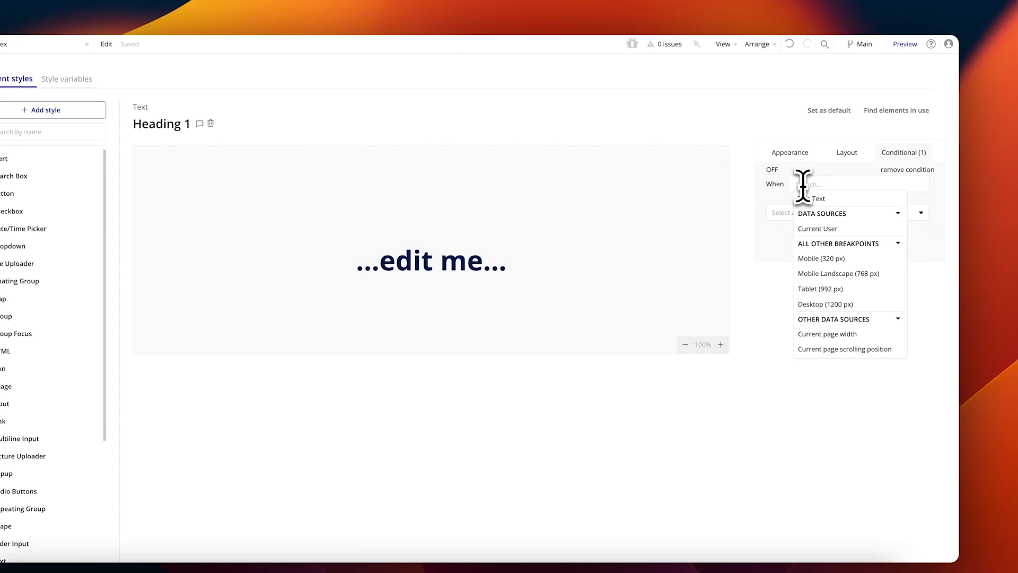
Step: Make the Heading 1 condition Current page width ≥ Mobile (320 px), setting font size 36
text(current)
click(843, 243)
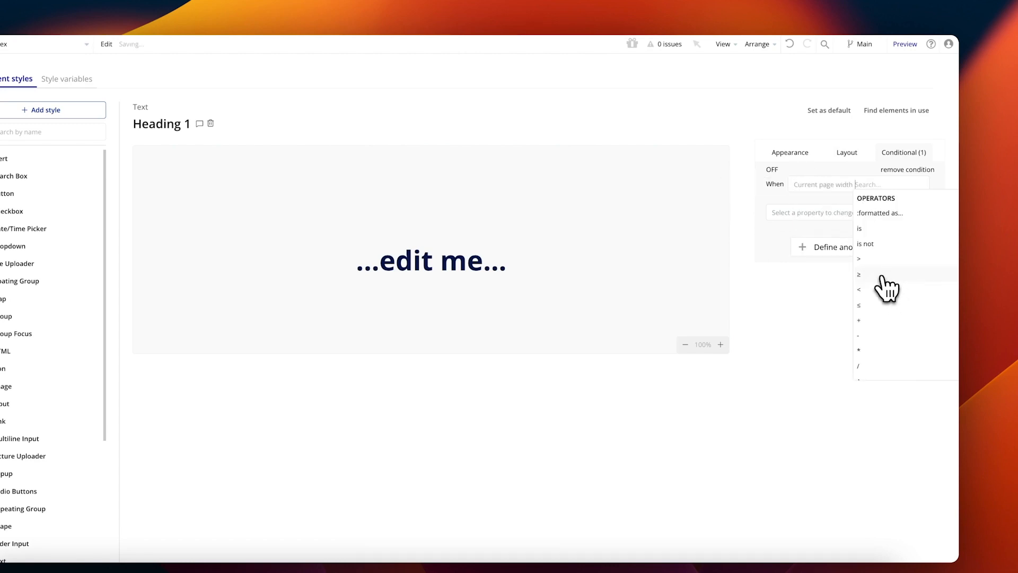
click(885, 259)
text(font)
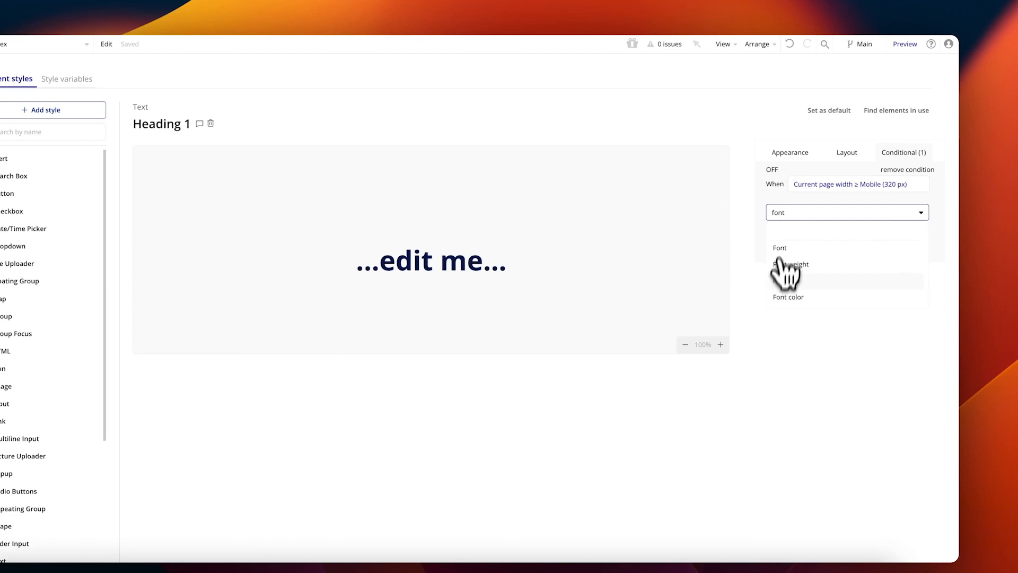
click(782, 279)
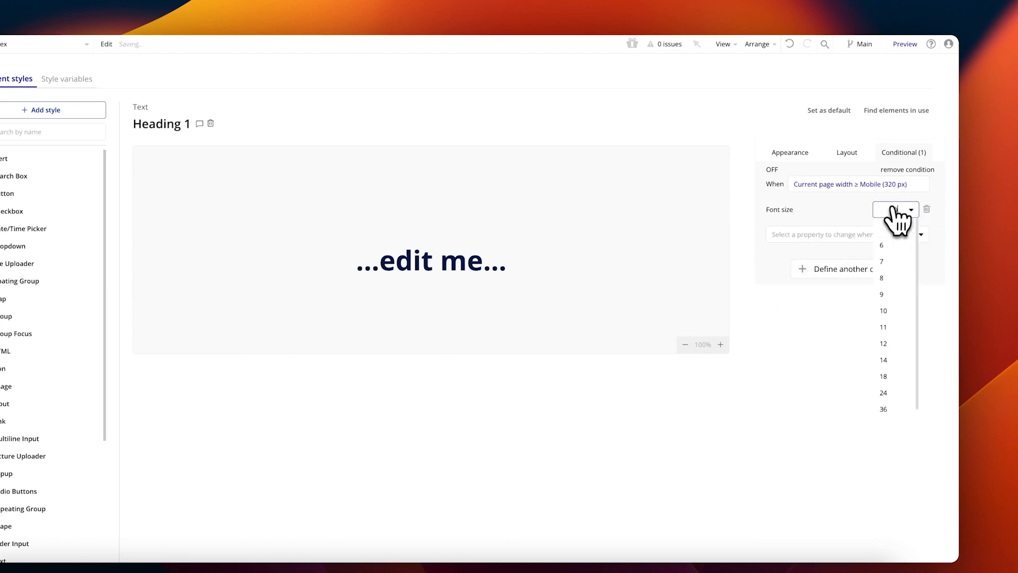
click(891, 407)
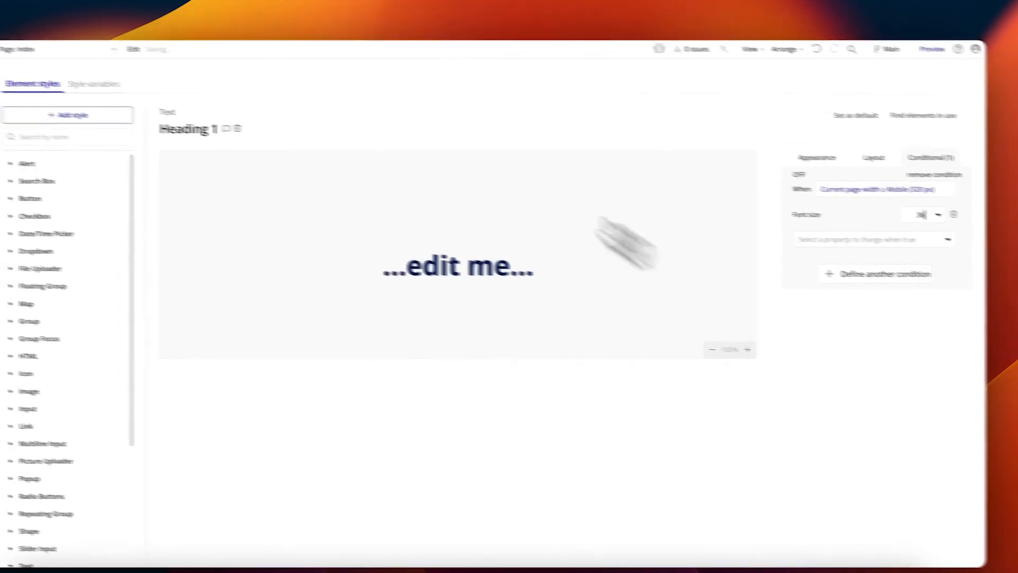
Step: Return to the page builder and pick the update banner element in the page markup
click(63, 87)
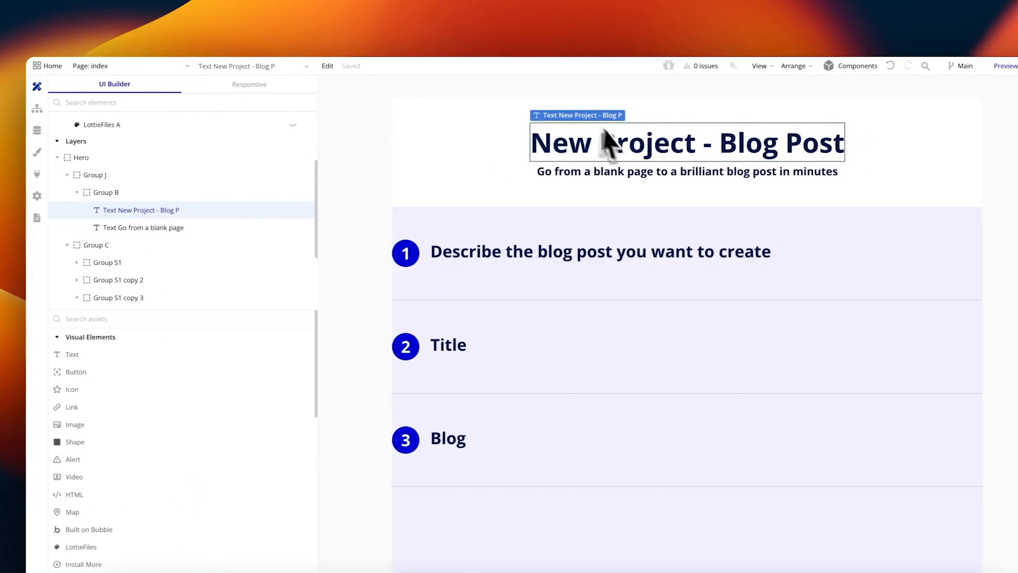
click(70, 152)
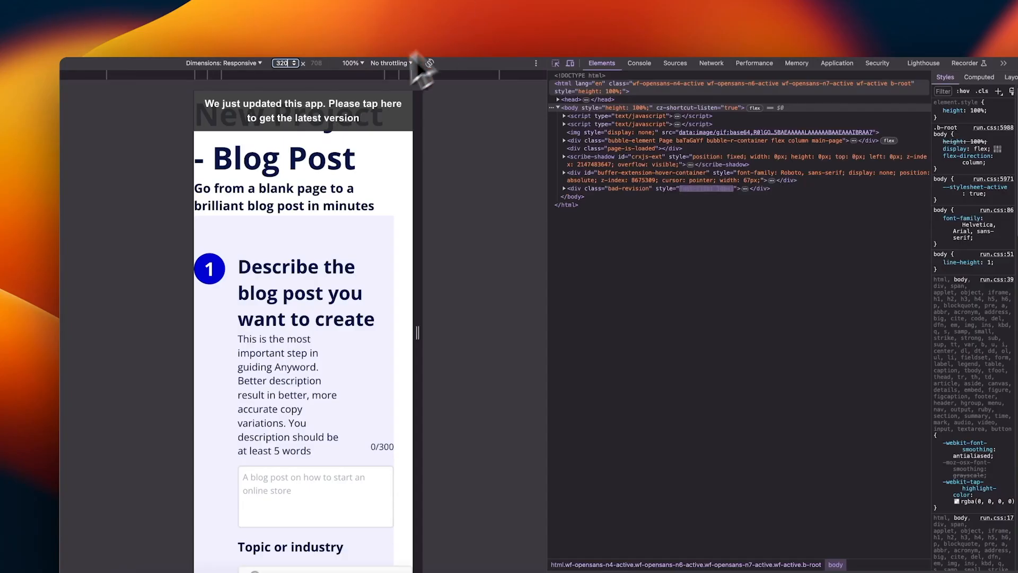
click(342, 110)
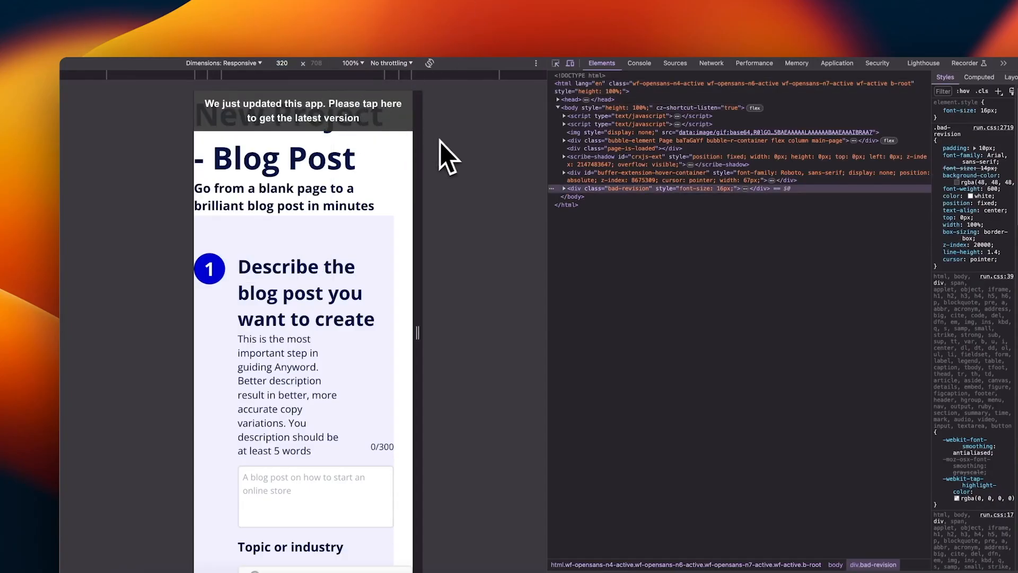
Step: Delete the update banner from the preview and add Text alignment to Heading 1's mobile condition
key(Delete)
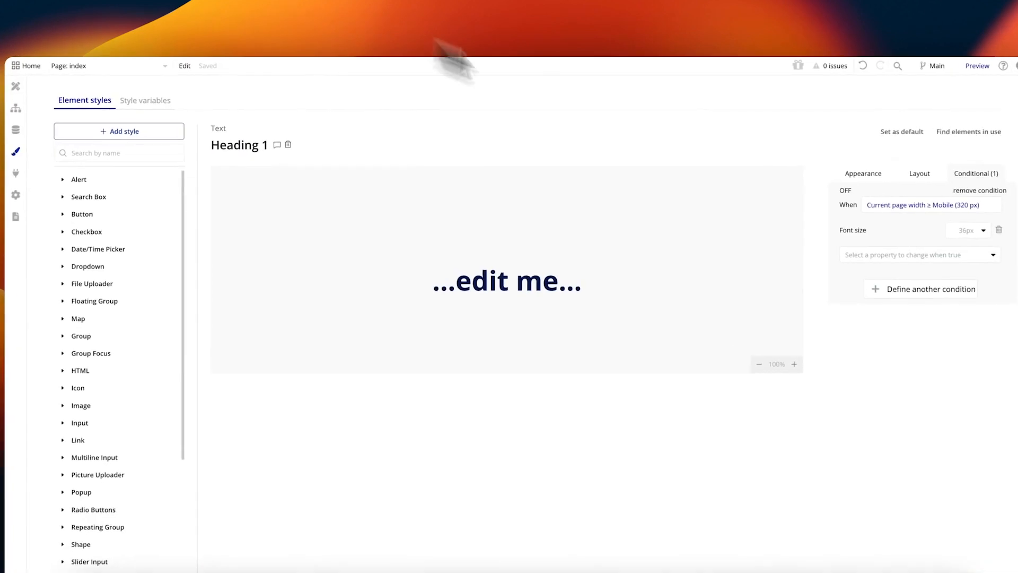
click(817, 256)
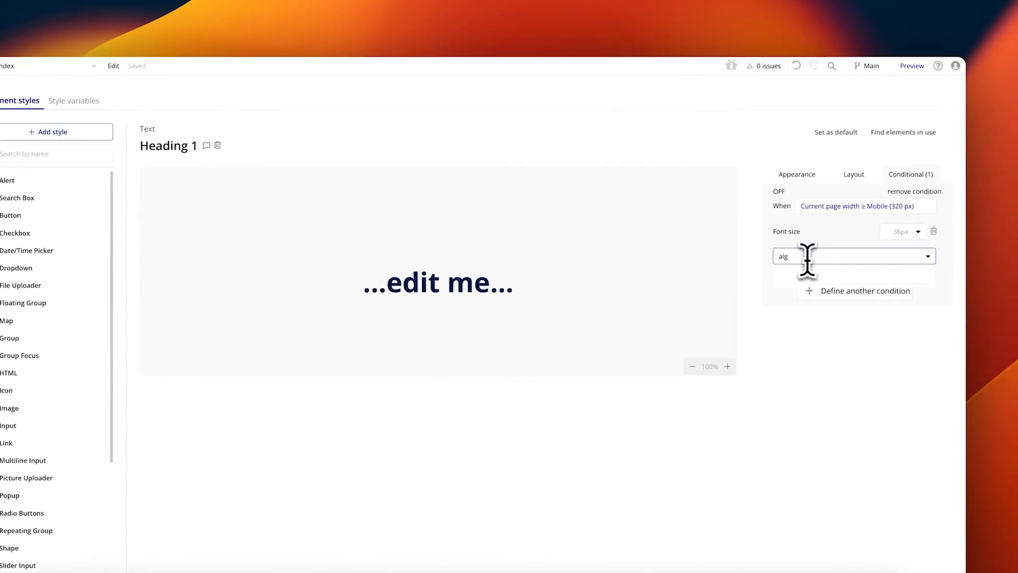
click(827, 291)
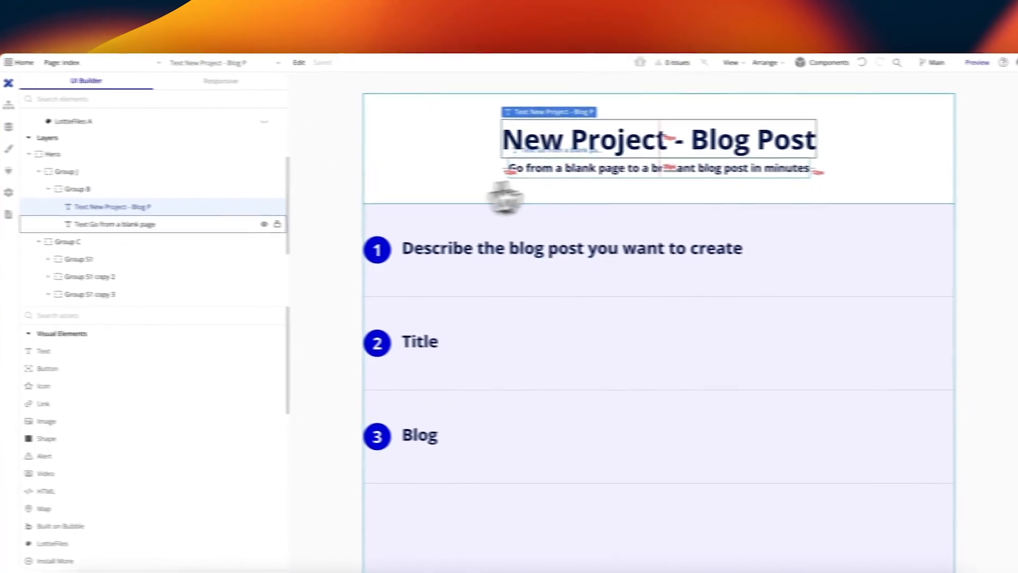
Step: Paste the copied mobile condition into the subtitle's Heading 5 style
double_click(504, 192)
click(816, 412)
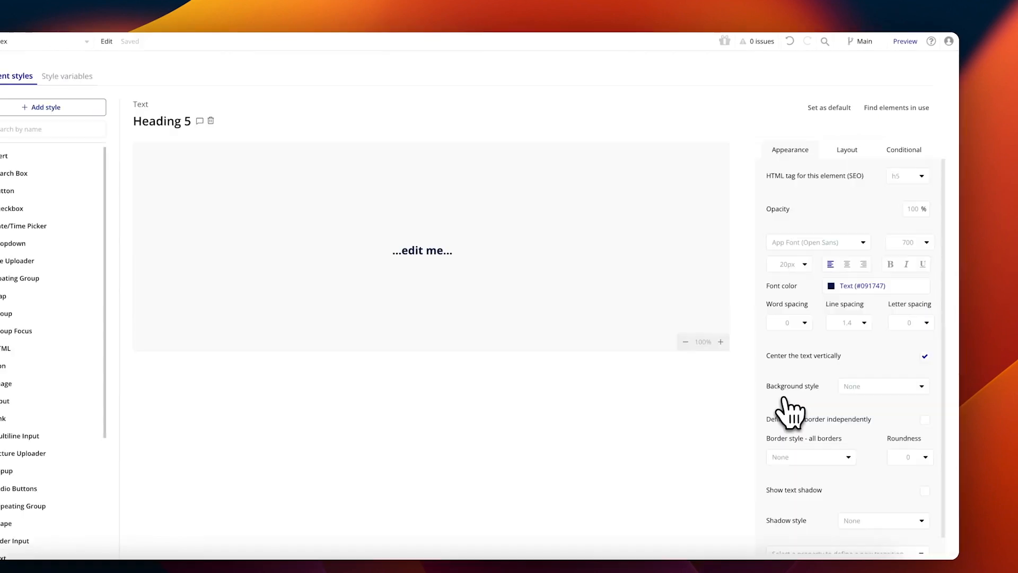
click(901, 151)
right_click(919, 170)
click(787, 161)
right_click(836, 182)
click(886, 153)
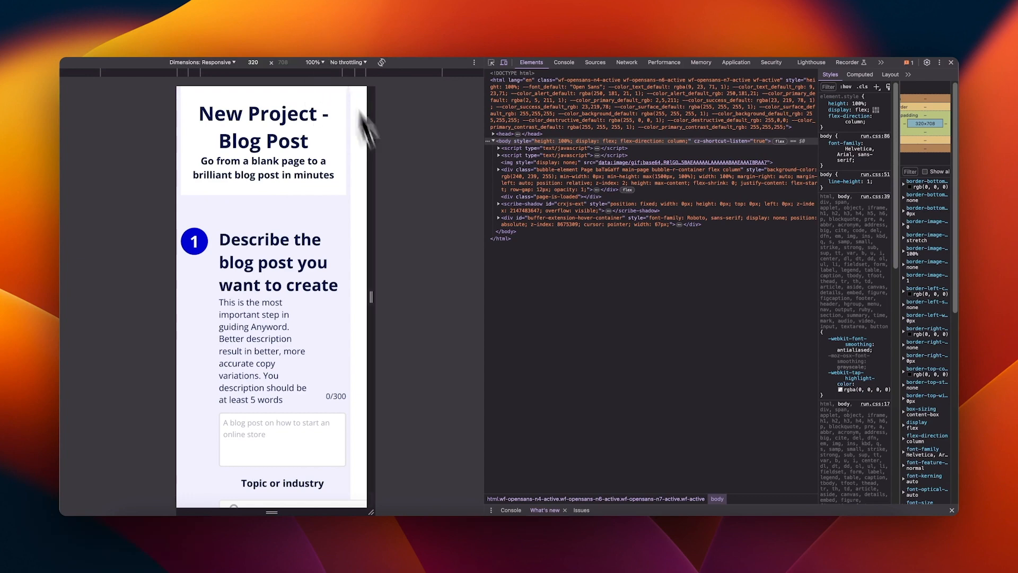
scroll(343, 311, down, 1)
scroll(343, 312, down, 7)
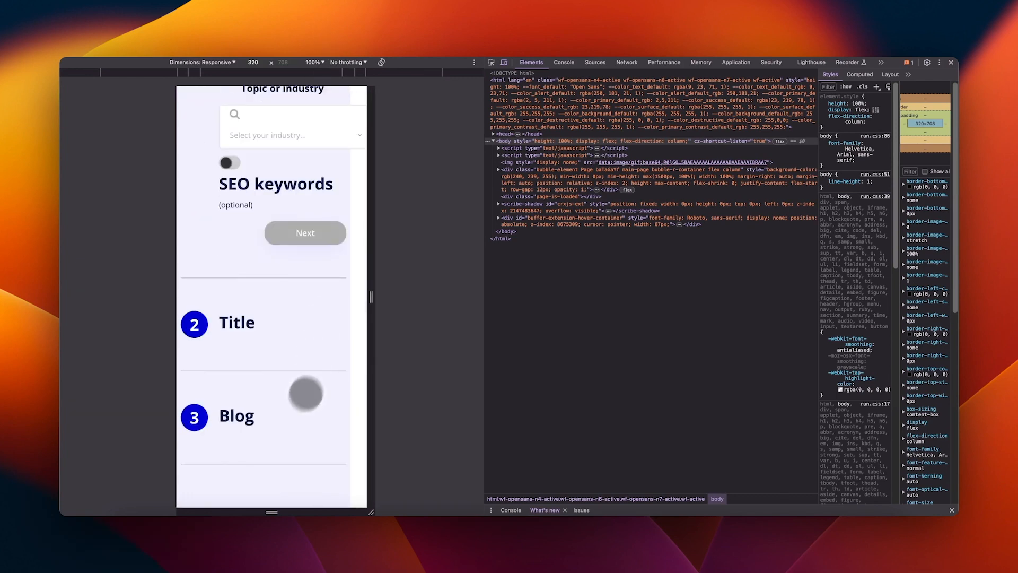
scroll(304, 207, up, 10)
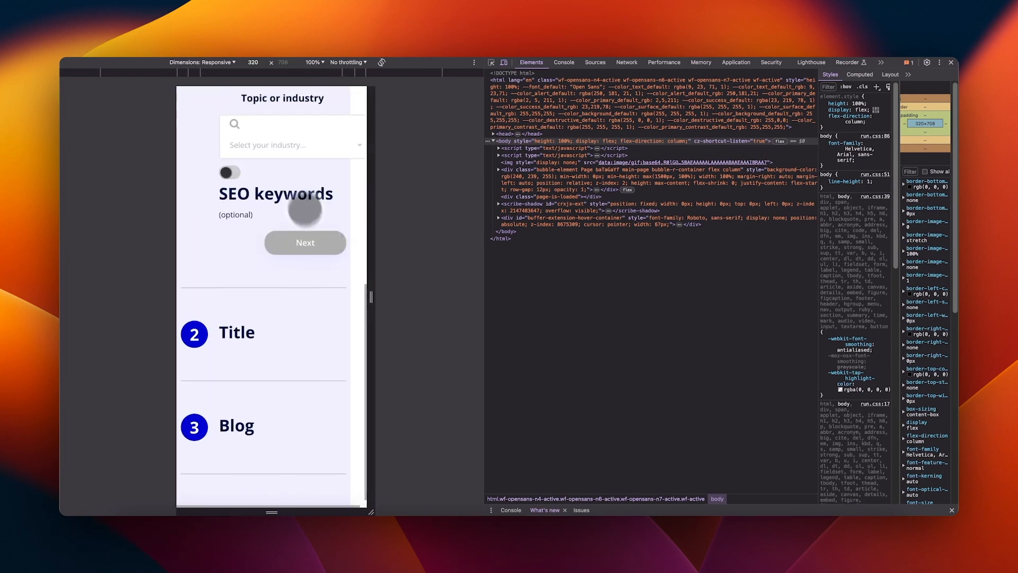
scroll(331, 295, down, 8)
scroll(302, 175, up, 4)
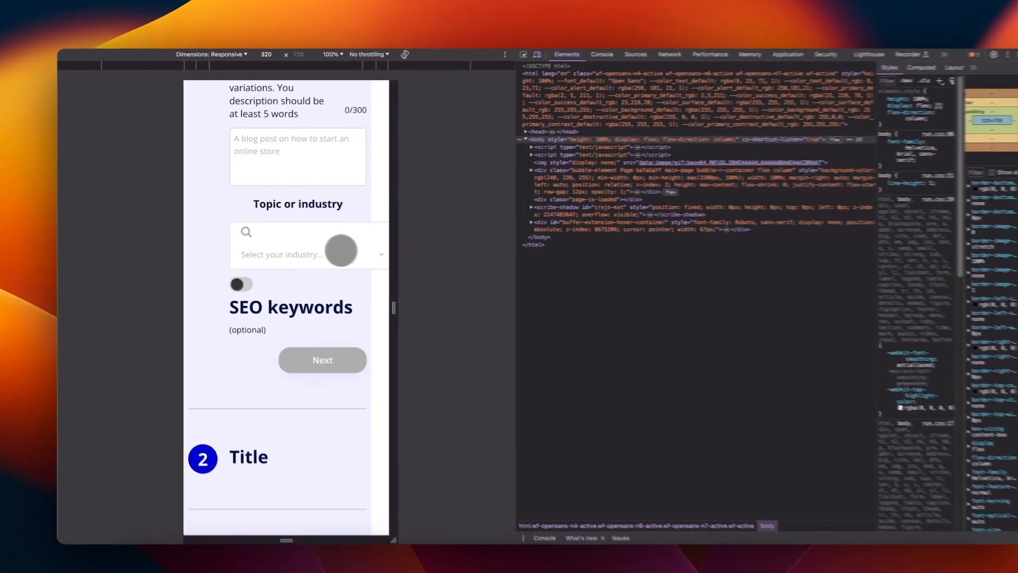
click(341, 250)
click(351, 207)
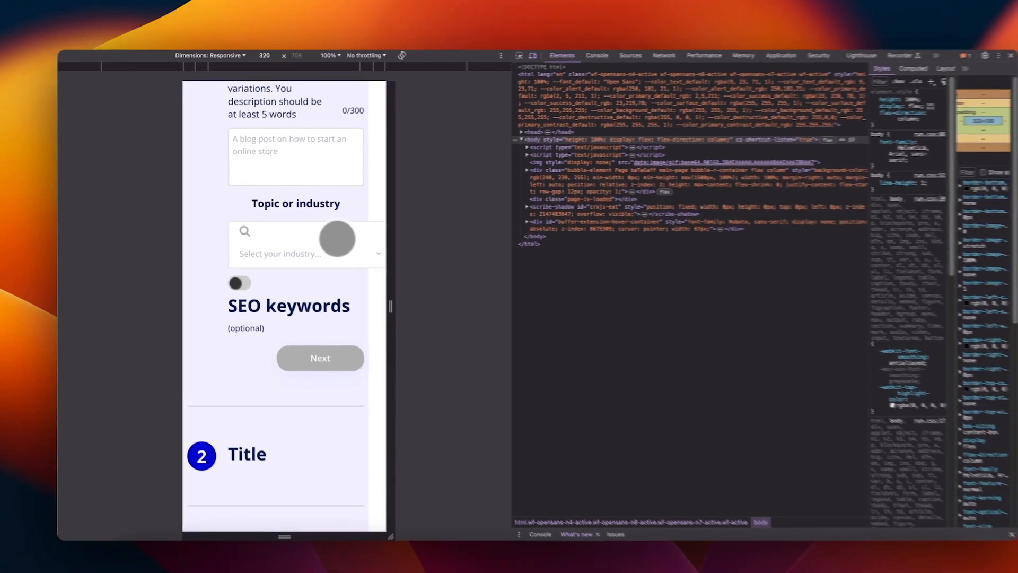
scroll(318, 247, up, 3)
scroll(287, 236, up, 3)
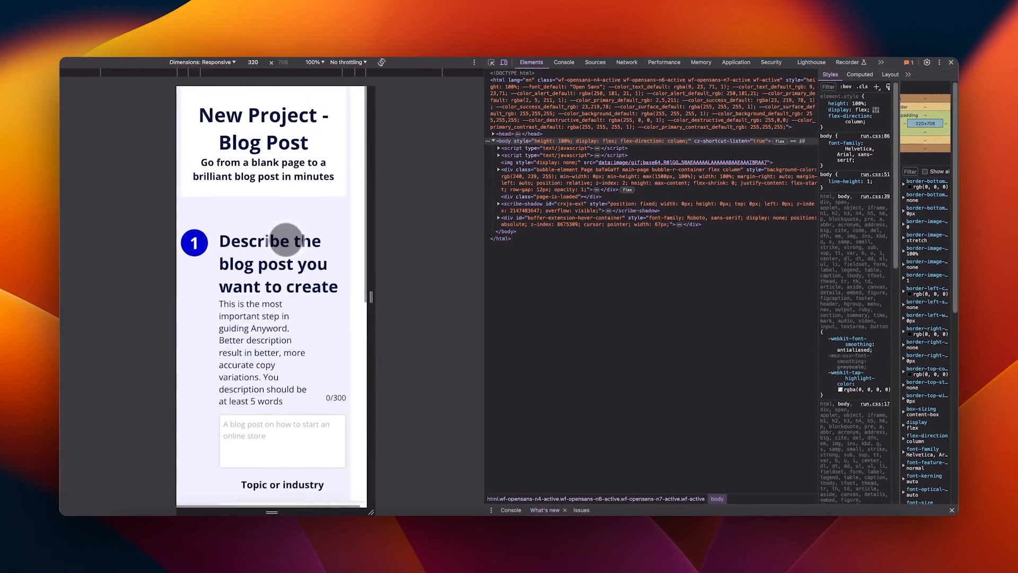
scroll(280, 241, down, 4)
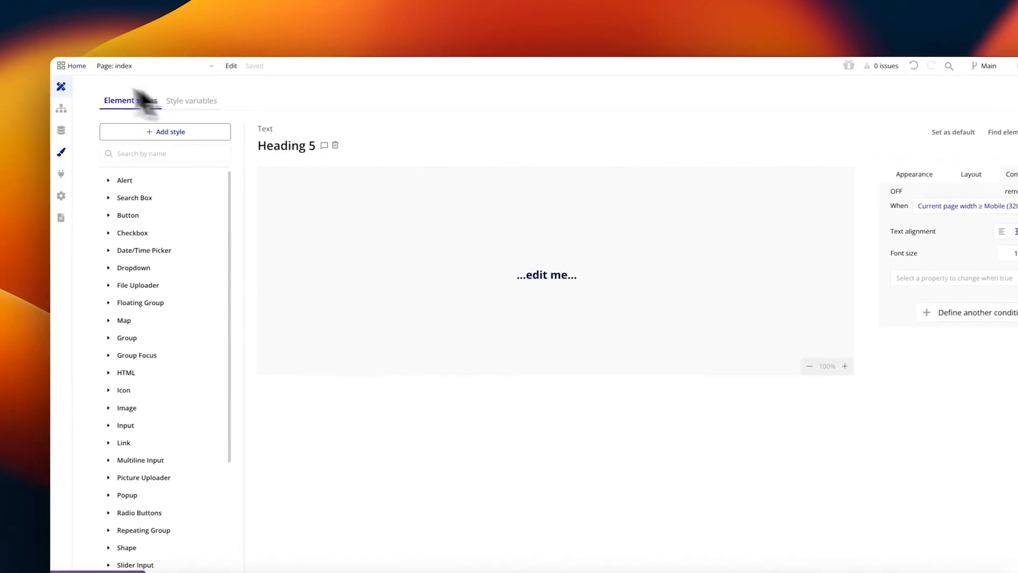
Step: Expand Group S1 and unhide Group Step 1 Column on the canvas
click(72, 84)
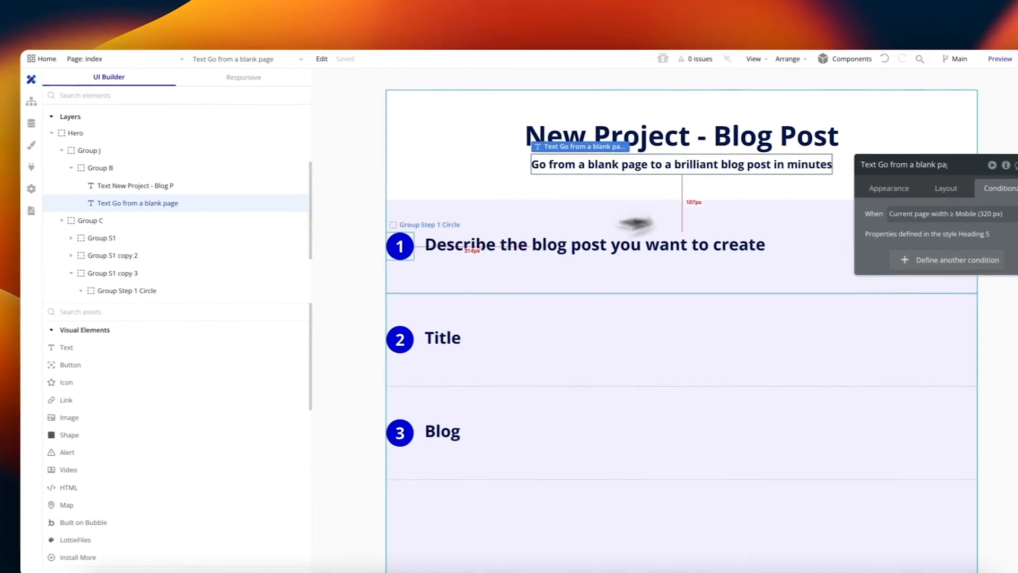
click(488, 292)
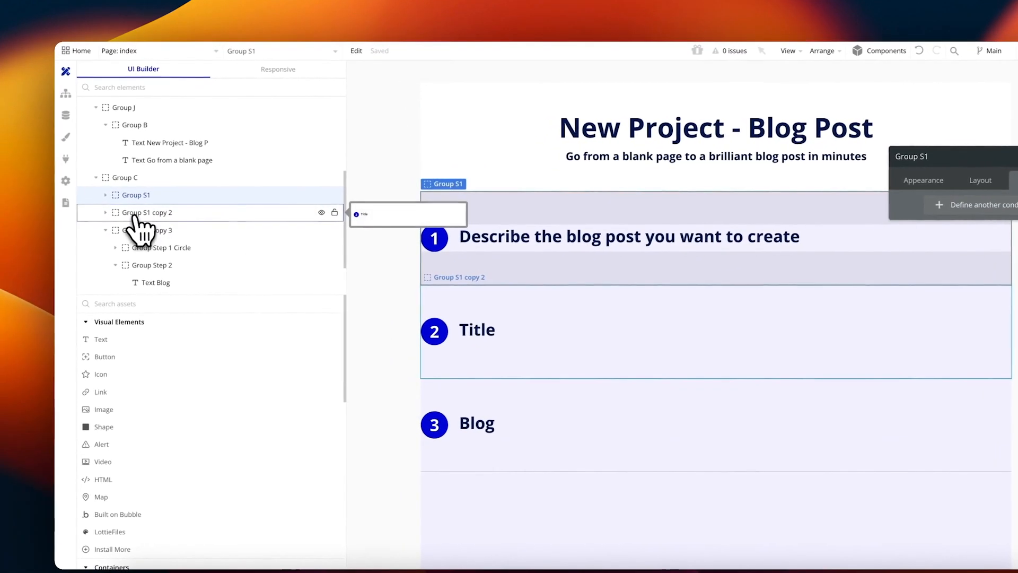
click(97, 195)
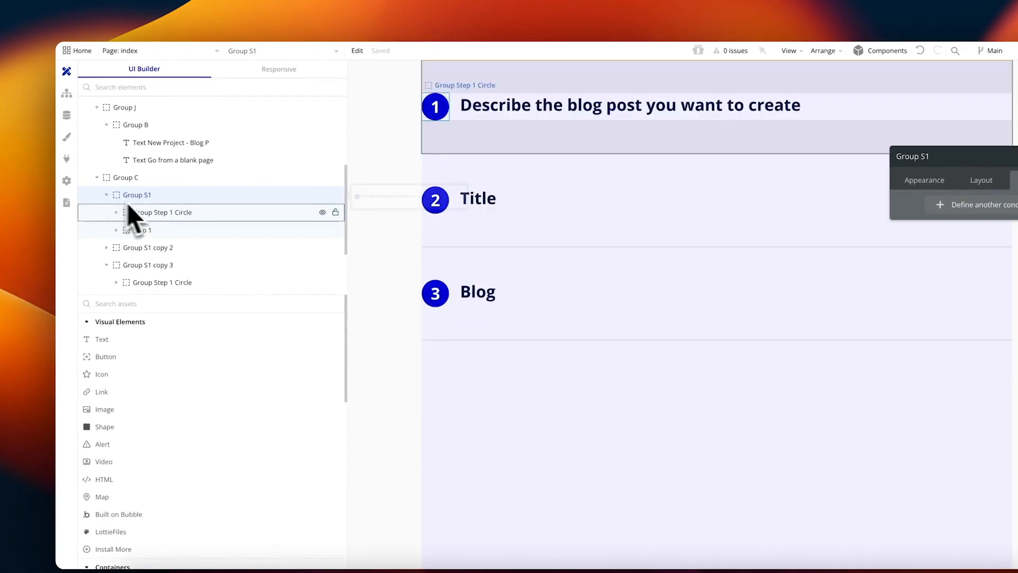
click(176, 230)
click(321, 229)
click(322, 230)
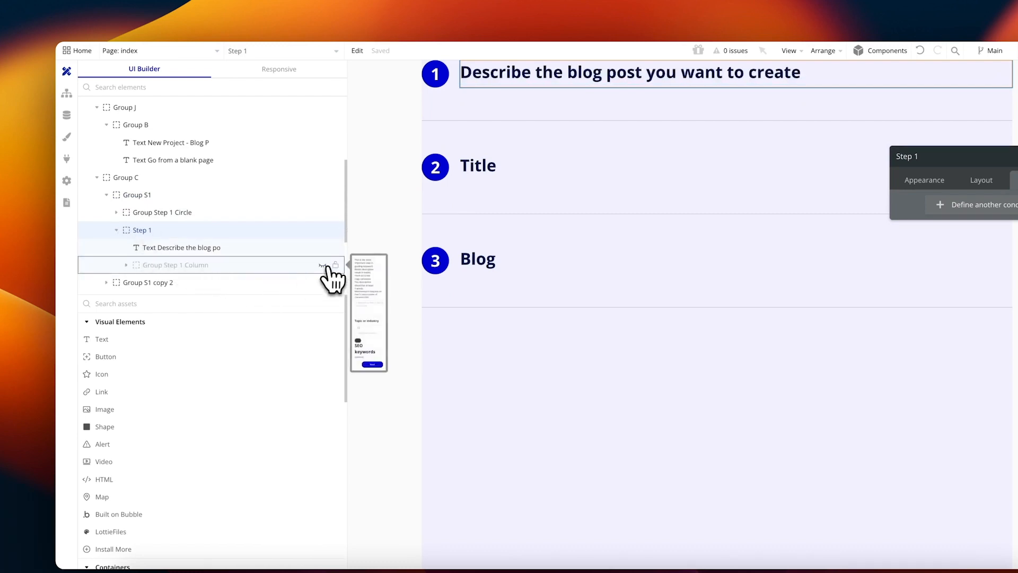
click(324, 265)
Step: Check Group H's layout, then select the industry dropdown's 250 min width for editing
click(390, 239)
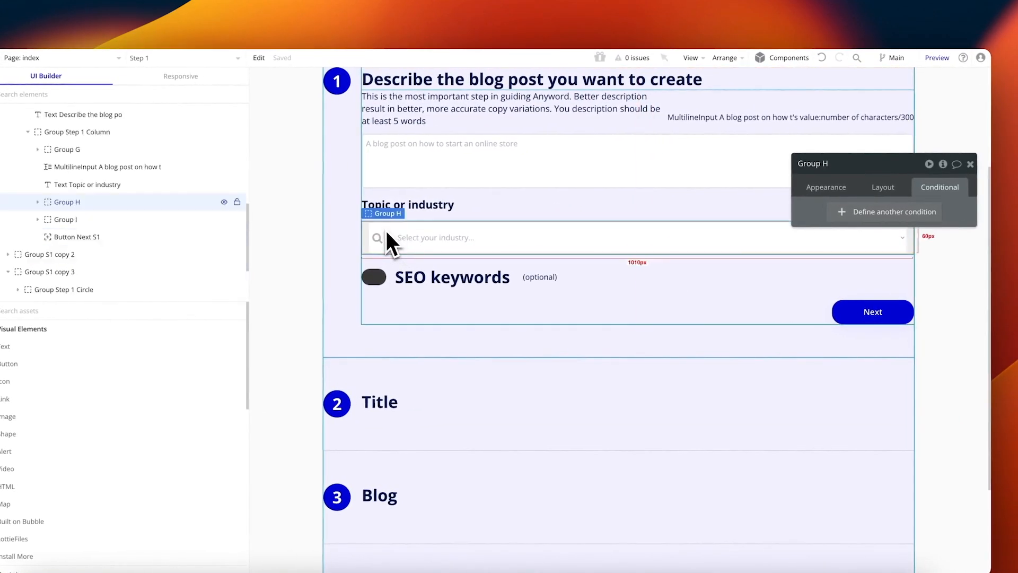
click(827, 187)
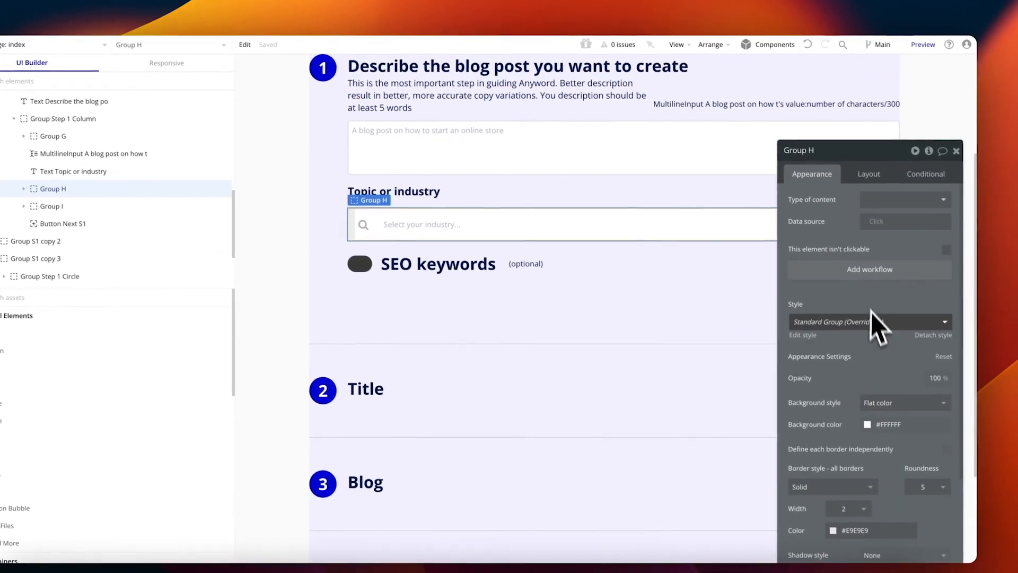
click(869, 175)
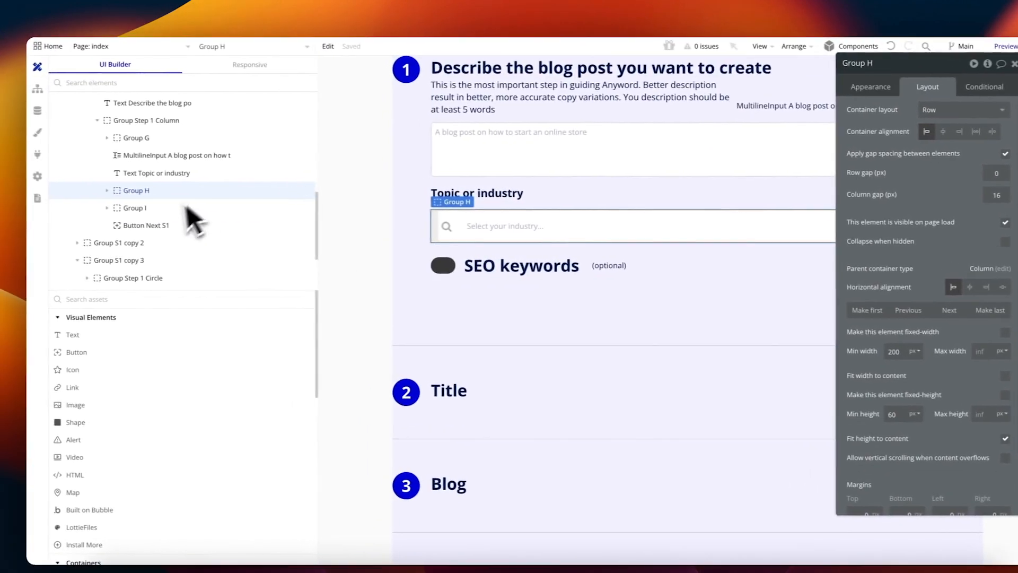
click(406, 223)
double_click(907, 237)
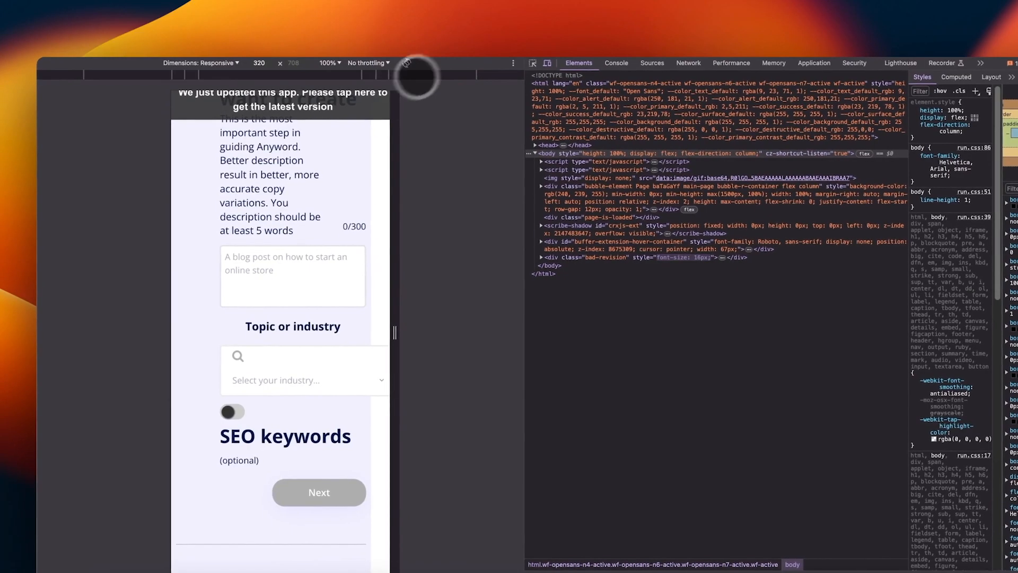
Step: Reload the 320 px preview and scroll through the squeezed Step 1 section
click(364, 96)
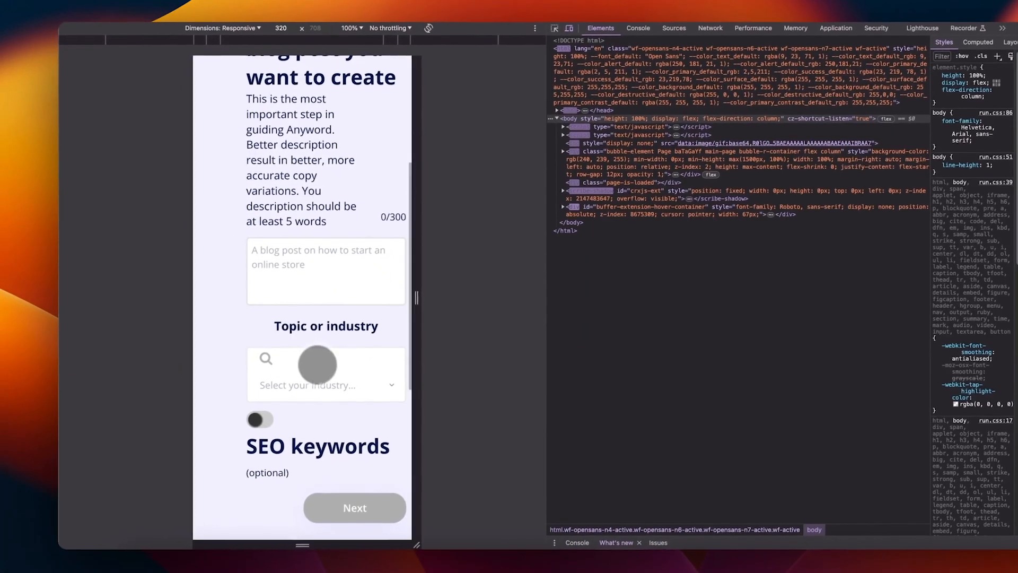
scroll(317, 209, up, 4)
scroll(319, 210, down, 4)
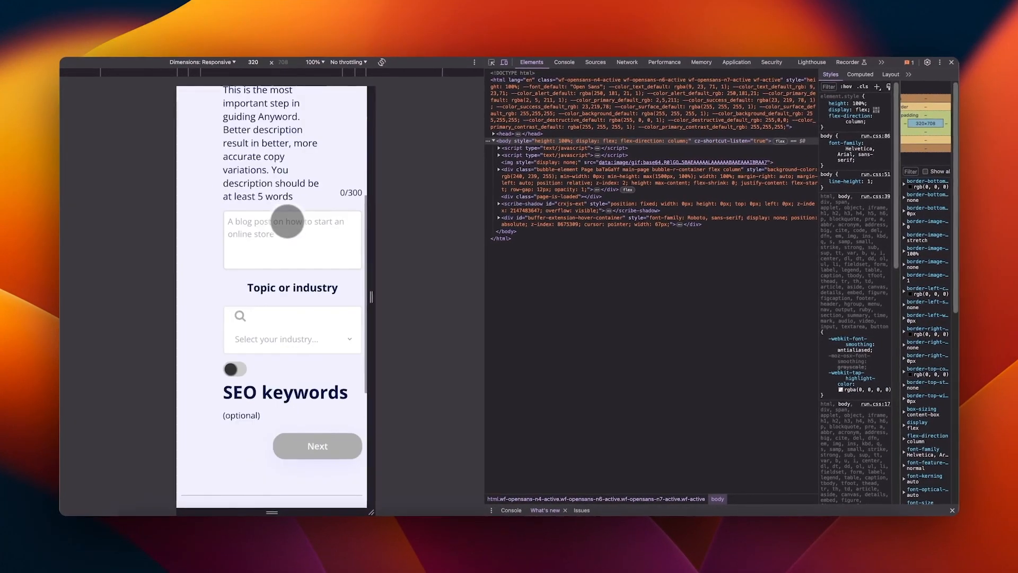
scroll(286, 221, down, 5)
scroll(316, 200, up, 5)
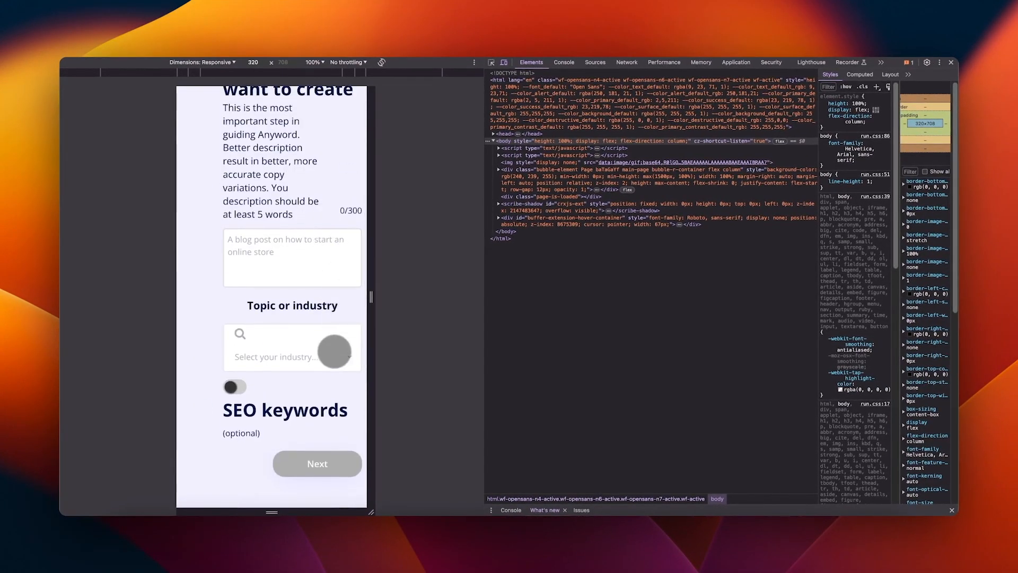
scroll(333, 204, up, 5)
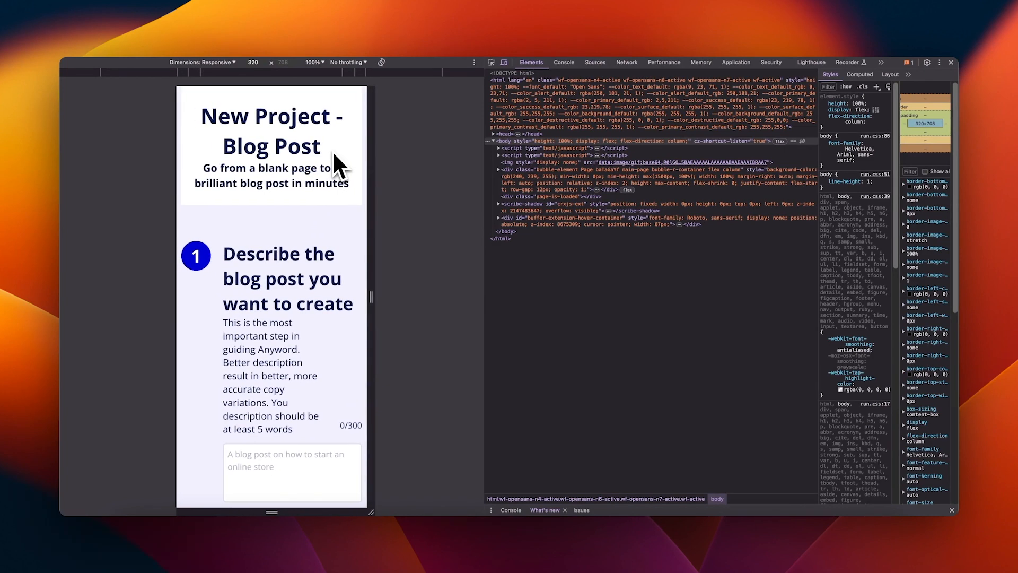
scroll(333, 151, down, 5)
scroll(358, 386, down, 5)
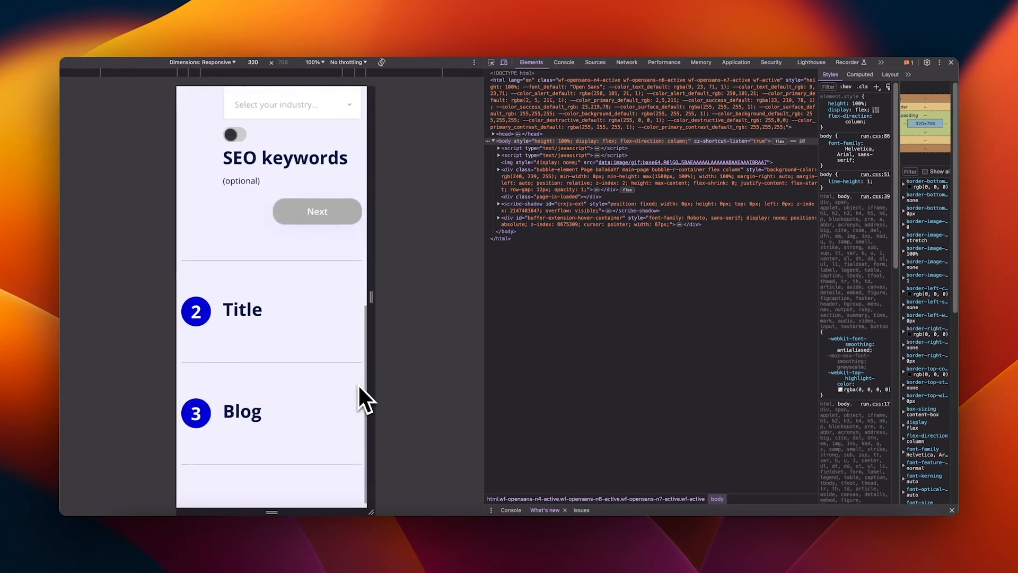
scroll(359, 386, up, 10)
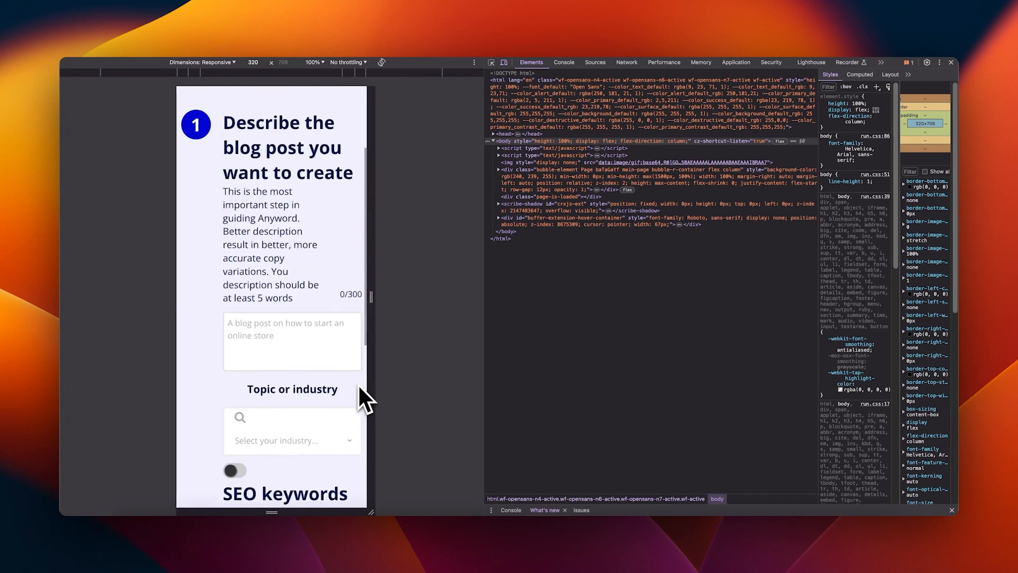
scroll(358, 384, down, 1)
scroll(353, 379, up, 1)
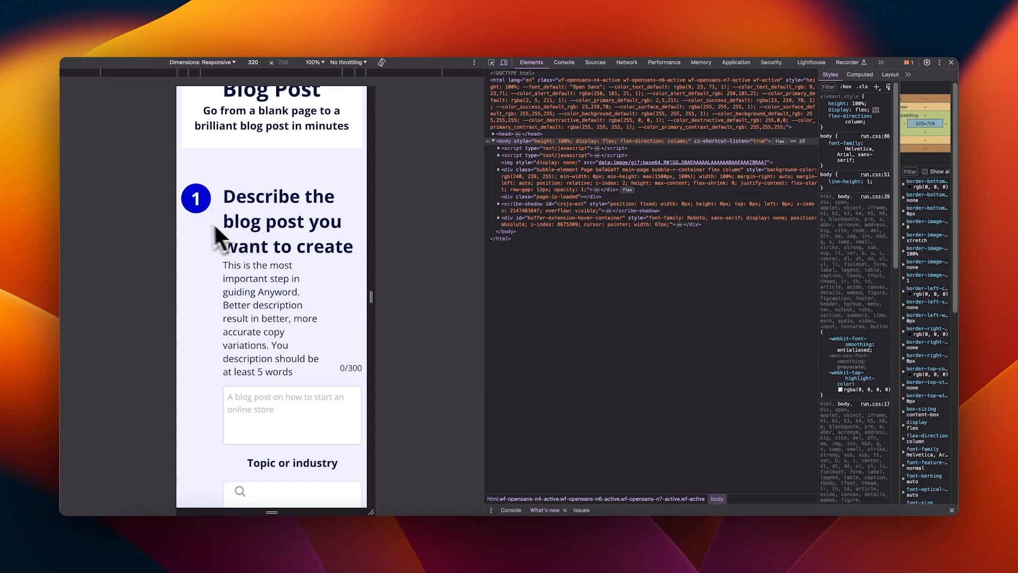
scroll(281, 172, down, 1)
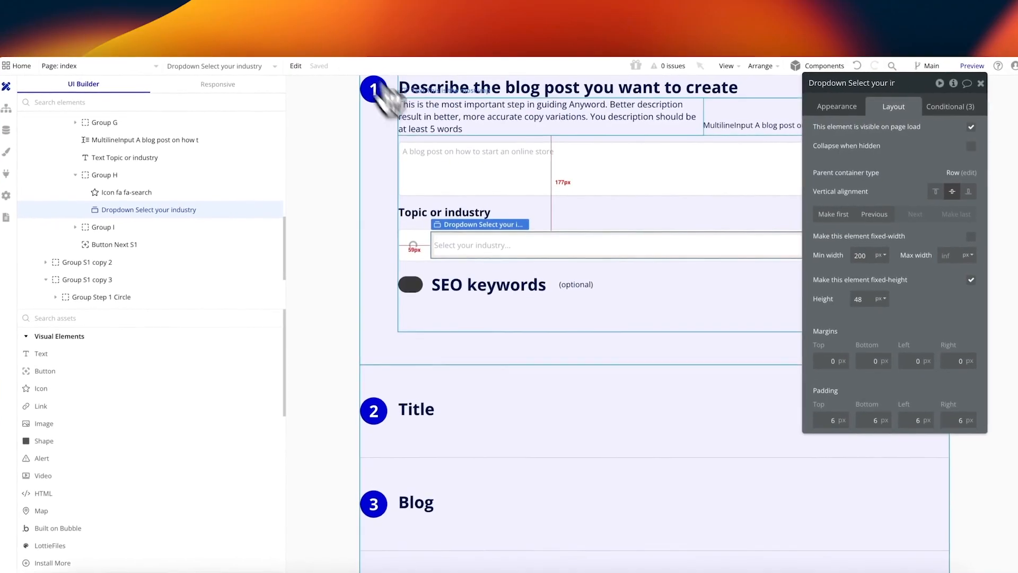
click(400, 141)
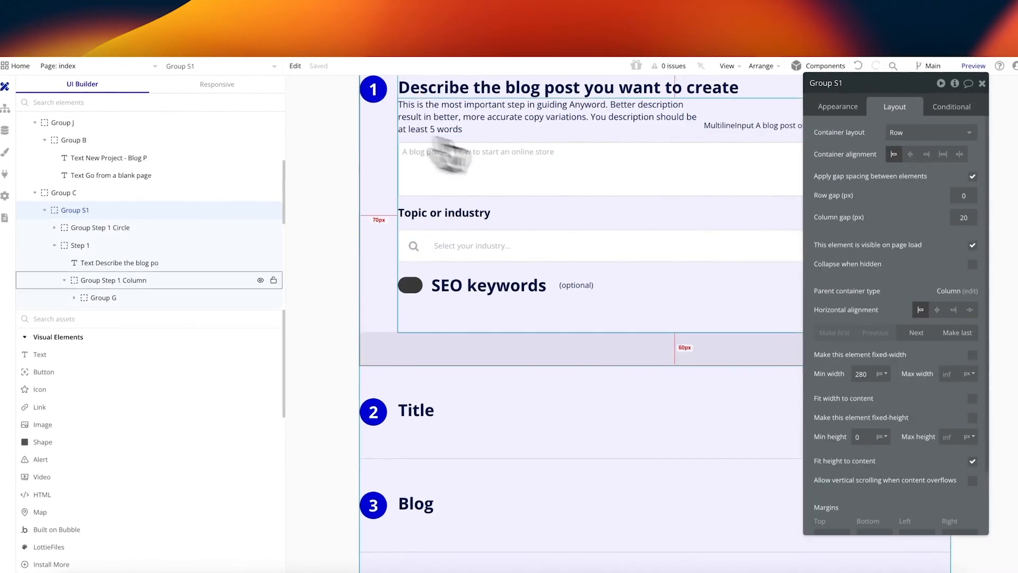
Step: Add a Group S1 condition: Current page width ≥ Mobile (320 px)
click(956, 107)
click(875, 129)
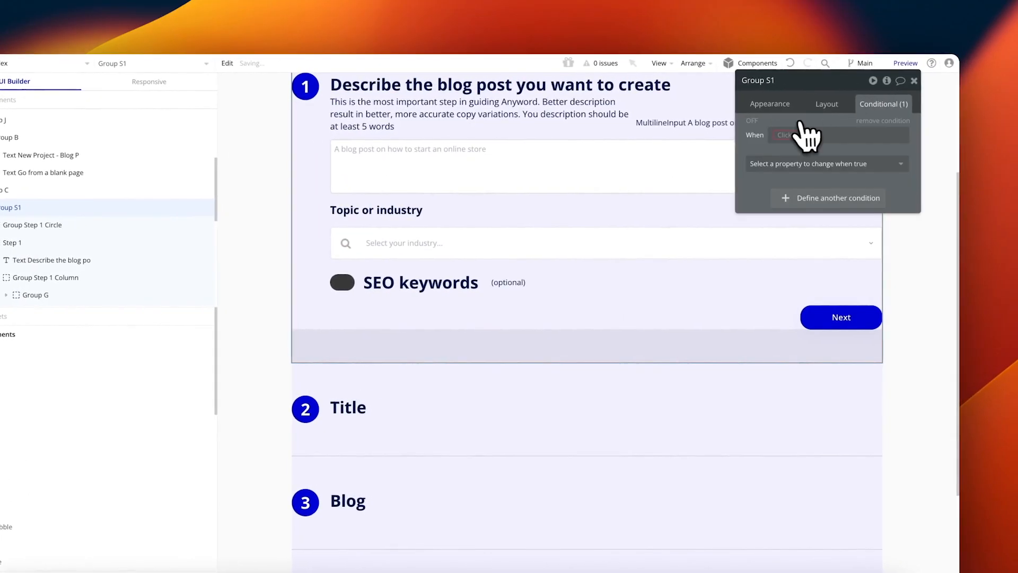
click(792, 135)
text(curr)
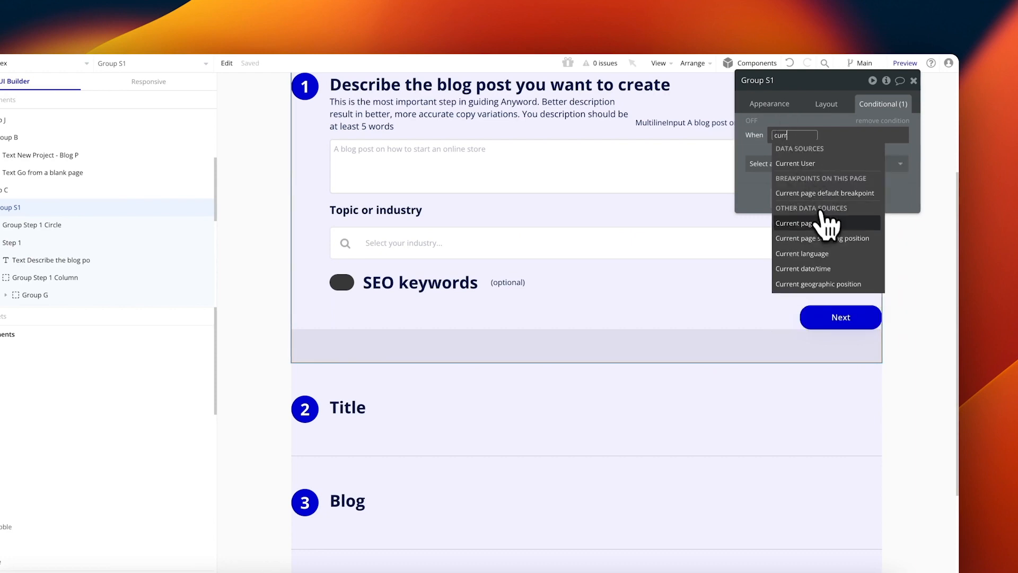
click(822, 226)
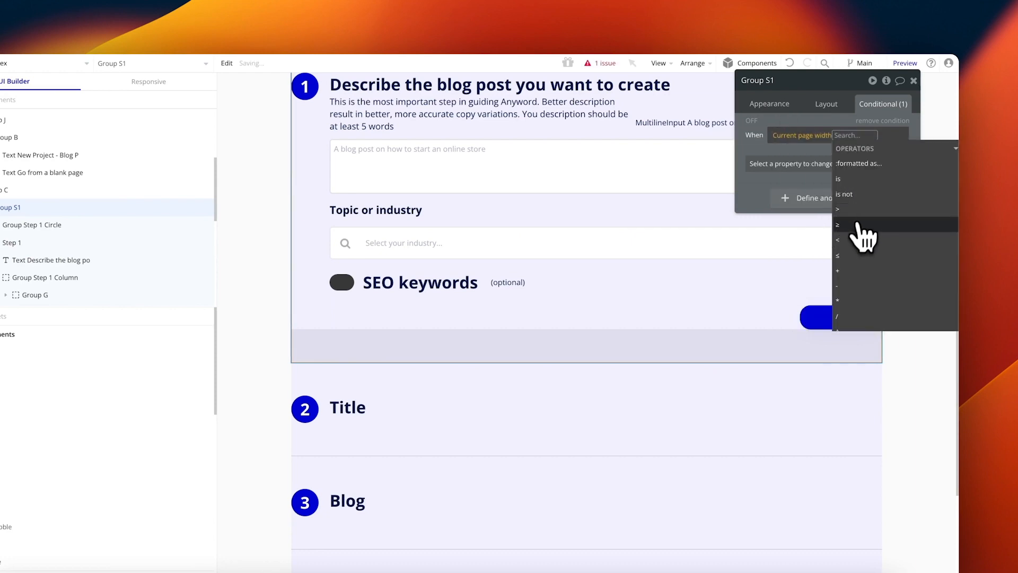
click(850, 225)
text(mobil)
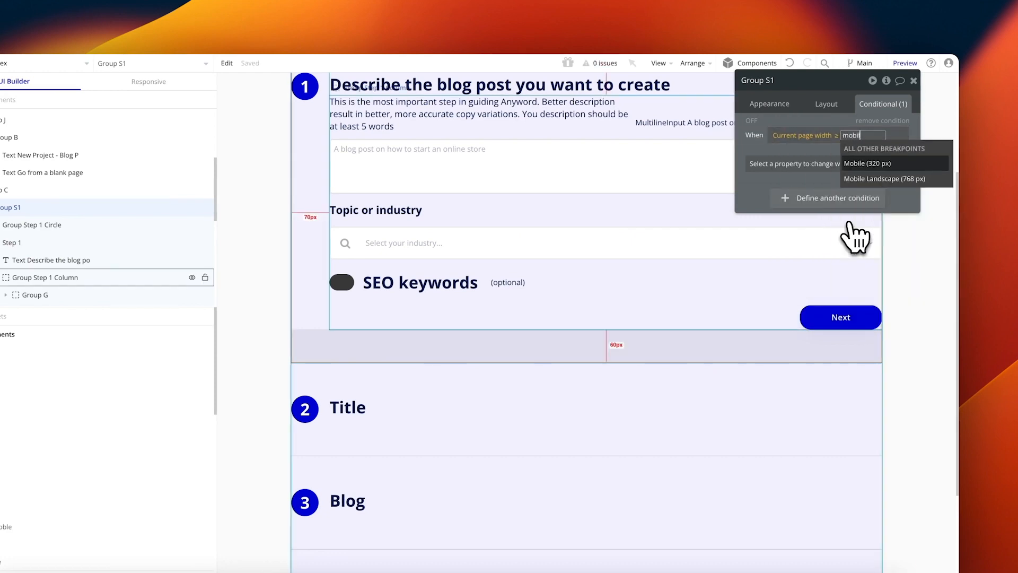
click(896, 165)
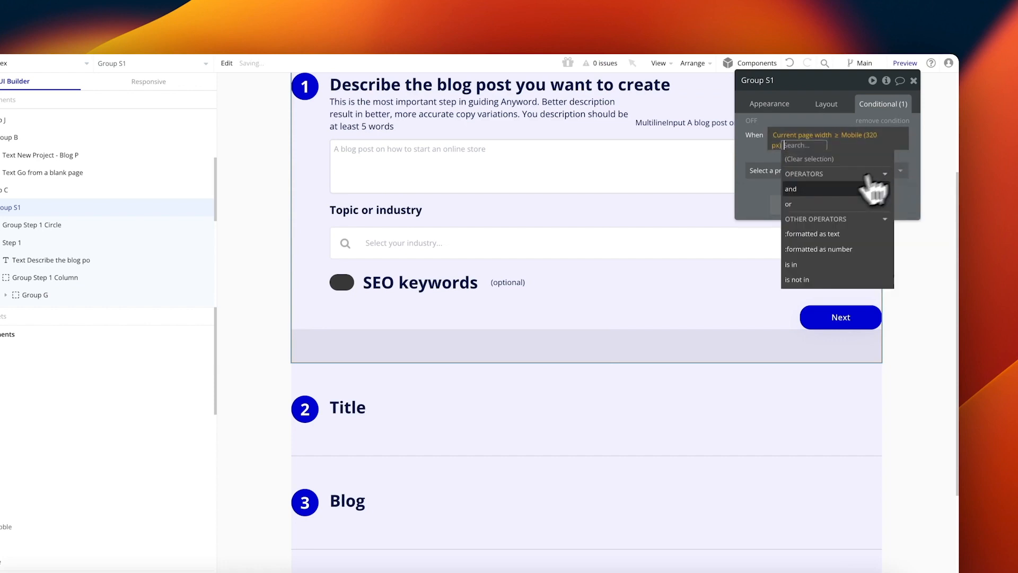
Step: Extend it with page width < Mobile Landscape (768 px) and change Container alignment
click(826, 192)
text(current)
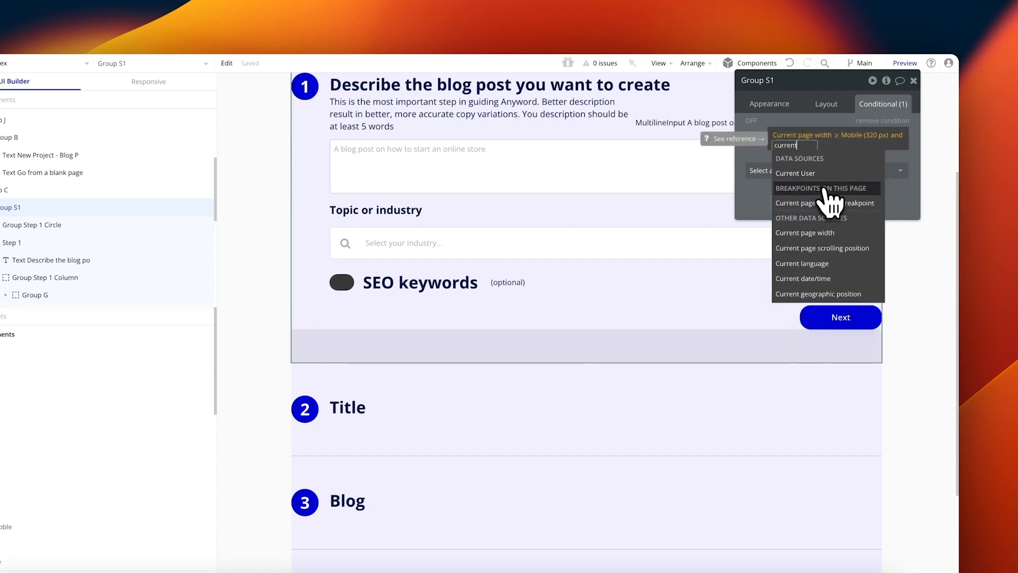
click(848, 234)
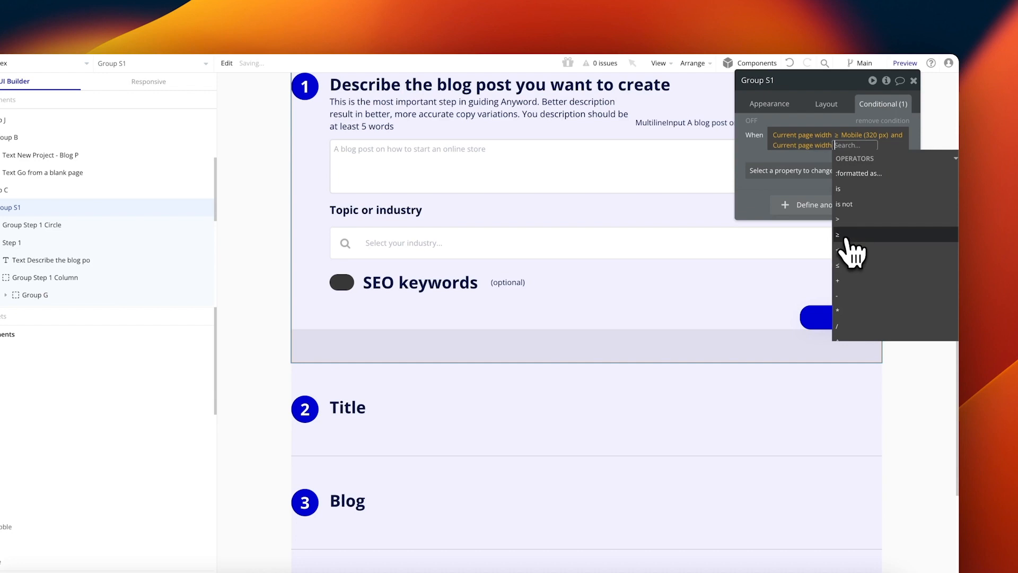
click(864, 250)
text(mobile)
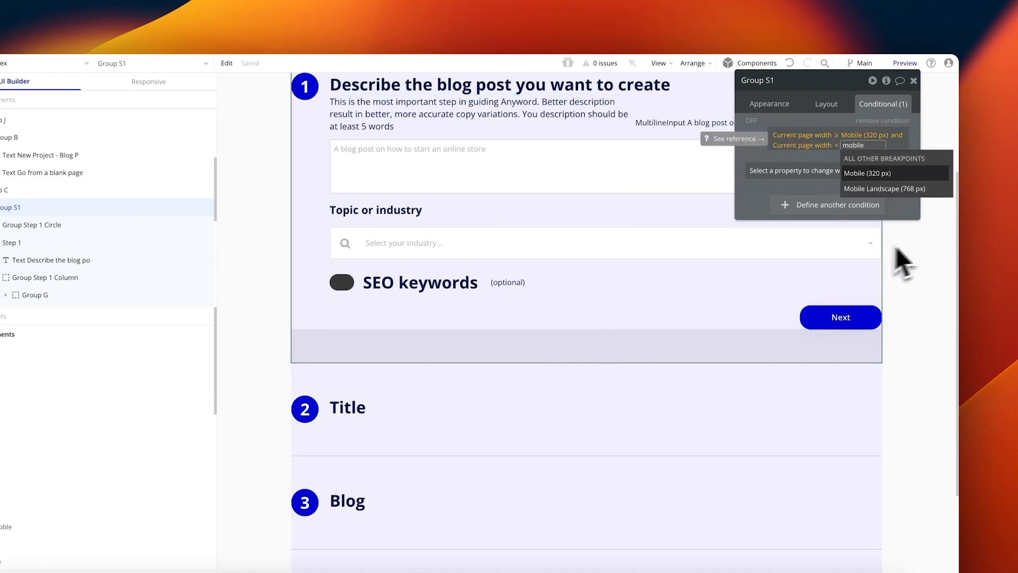
click(884, 188)
click(773, 181)
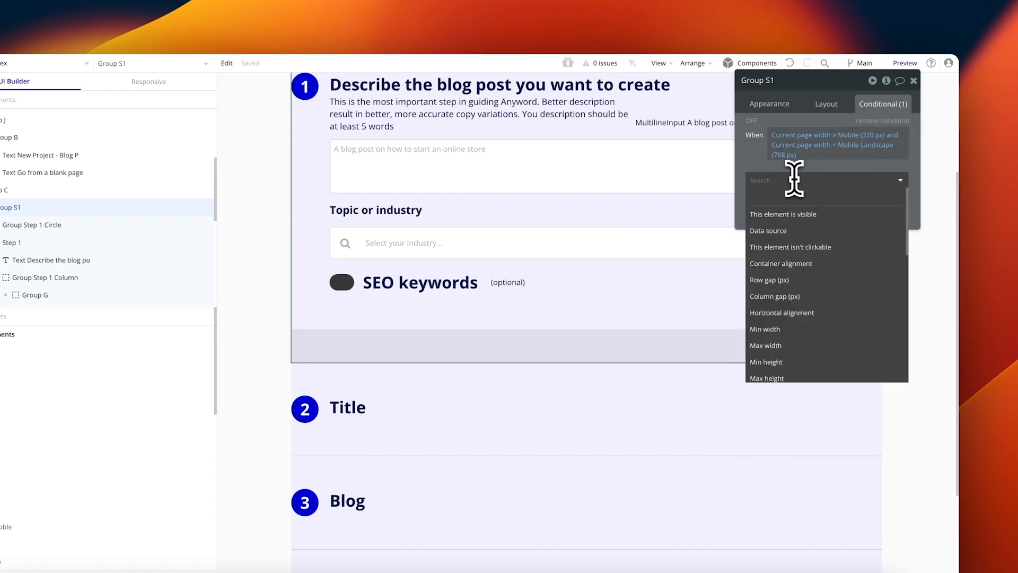
text(cont)
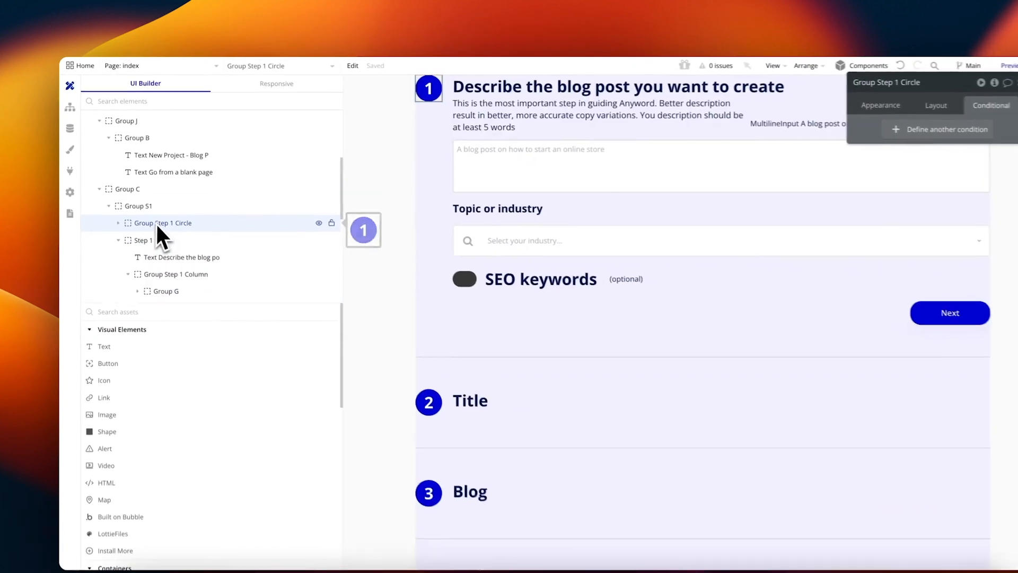
click(154, 209)
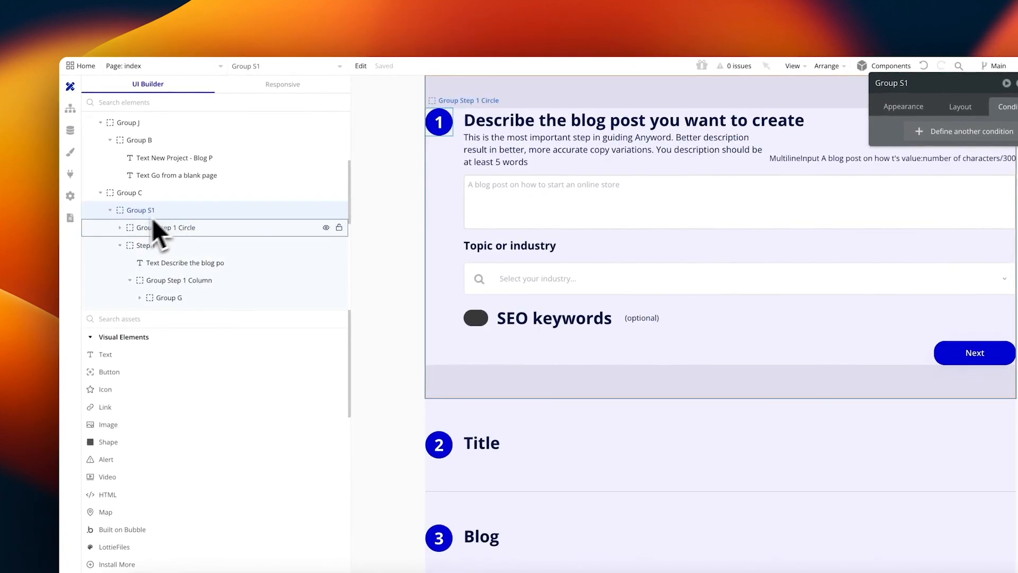
Step: Wrap the Step 1 circle group in a column container that fits width to content
click(110, 211)
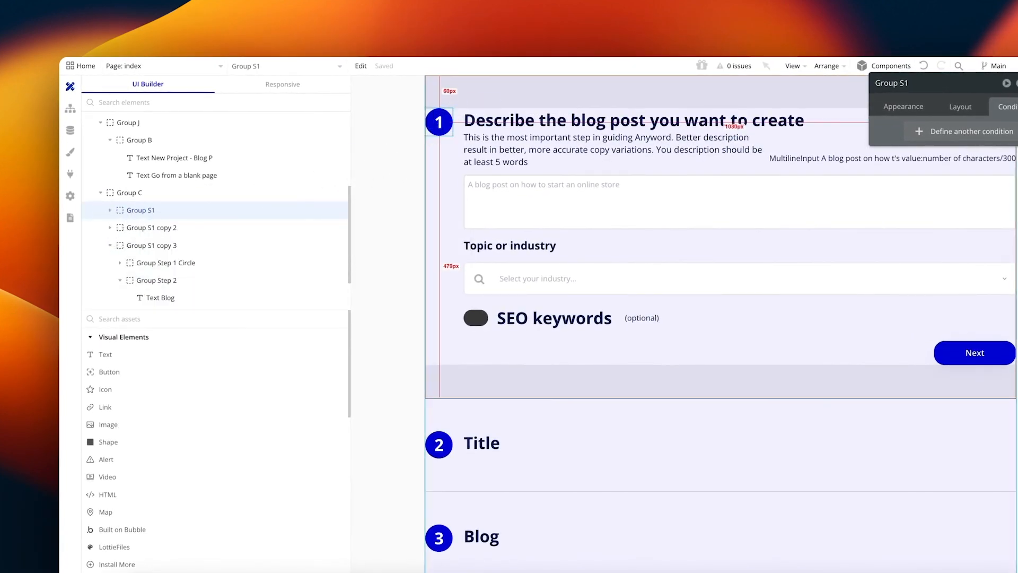
click(450, 136)
click(825, 65)
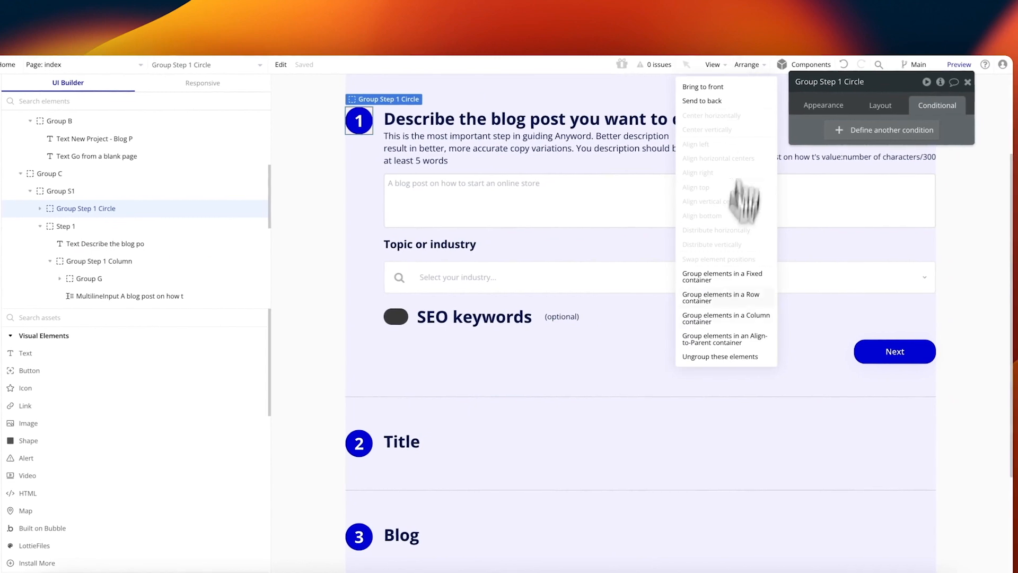
click(725, 318)
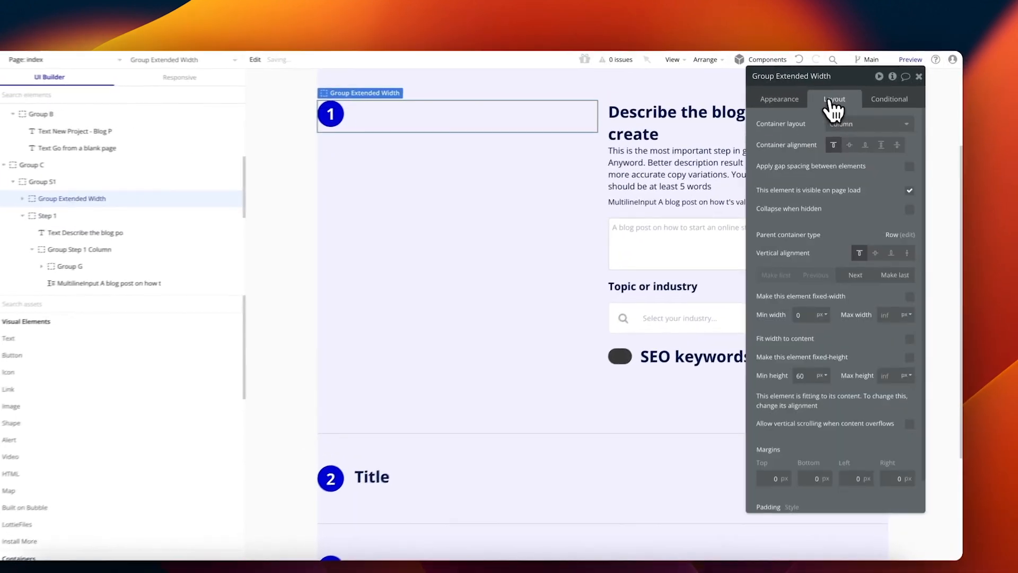
click(909, 339)
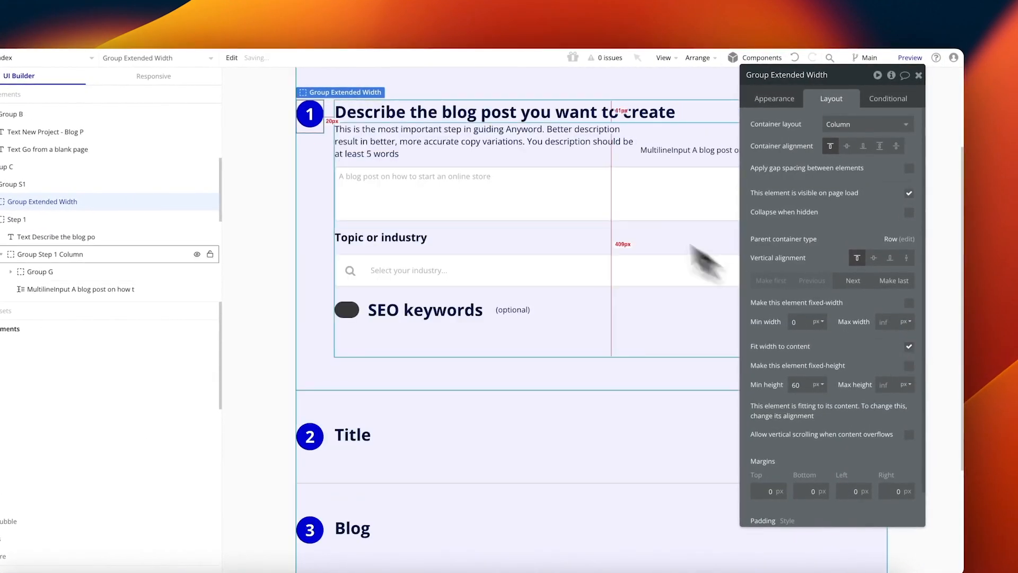
click(888, 98)
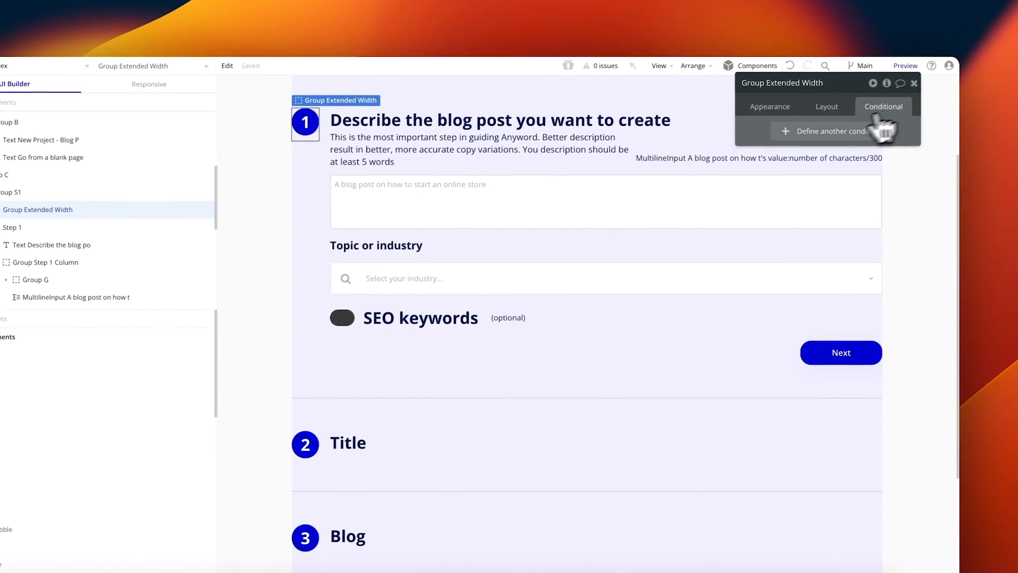
Step: Paste the mobile page-width condition into Group Extended Width and add Min width 100 %
right_click(815, 129)
click(868, 122)
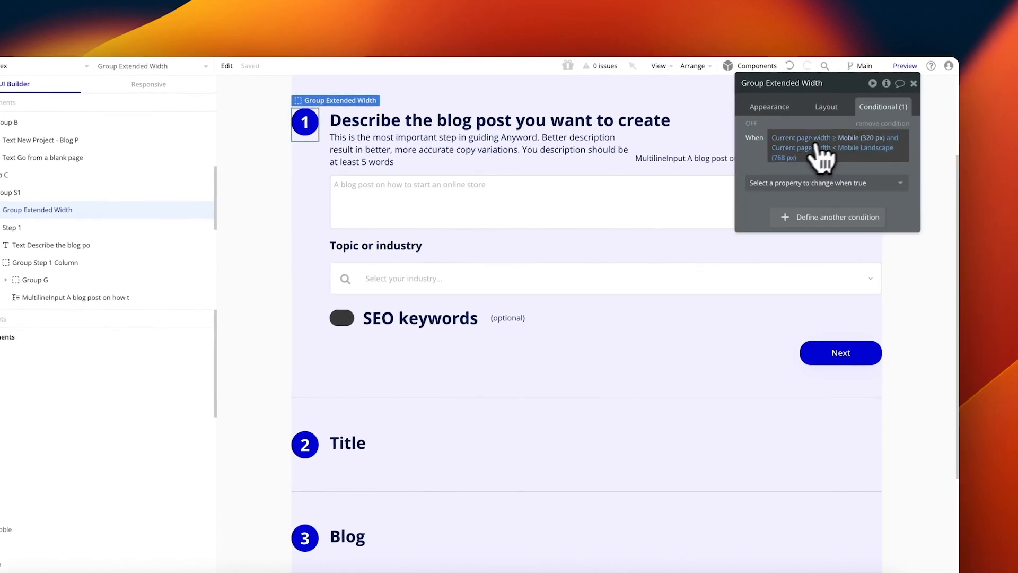
click(815, 183)
text(min)
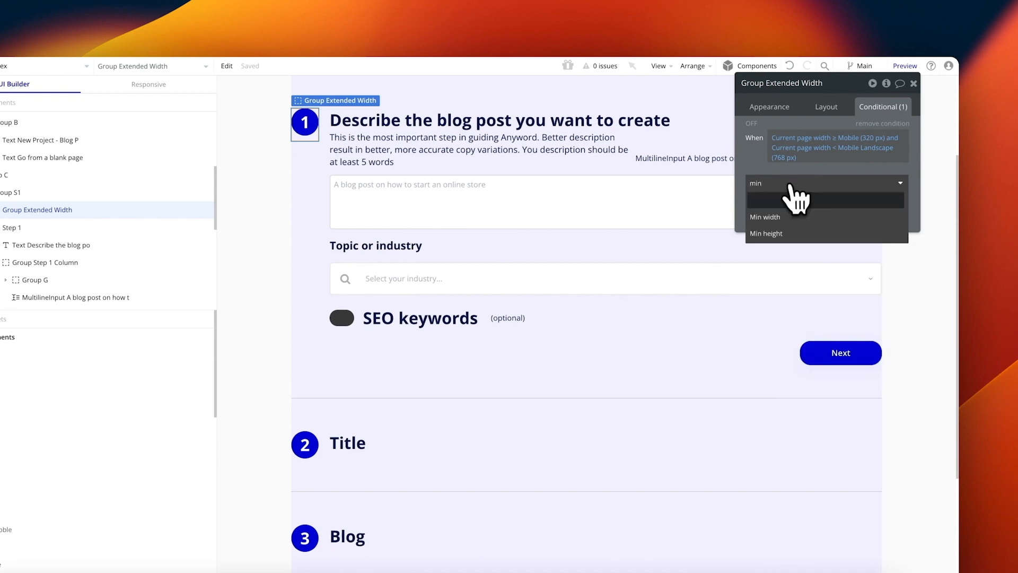
click(784, 234)
click(906, 180)
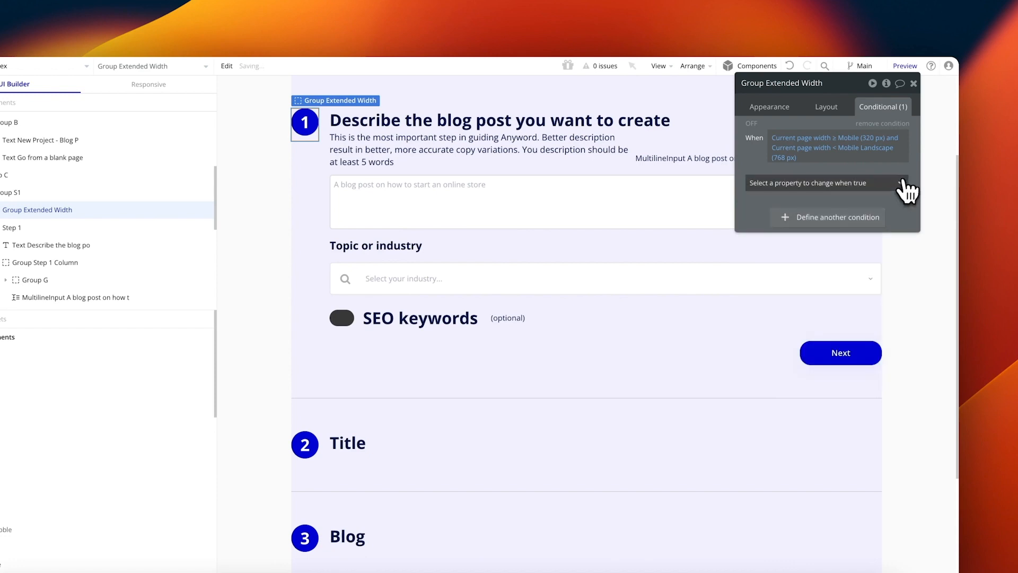
click(875, 185)
text(min)
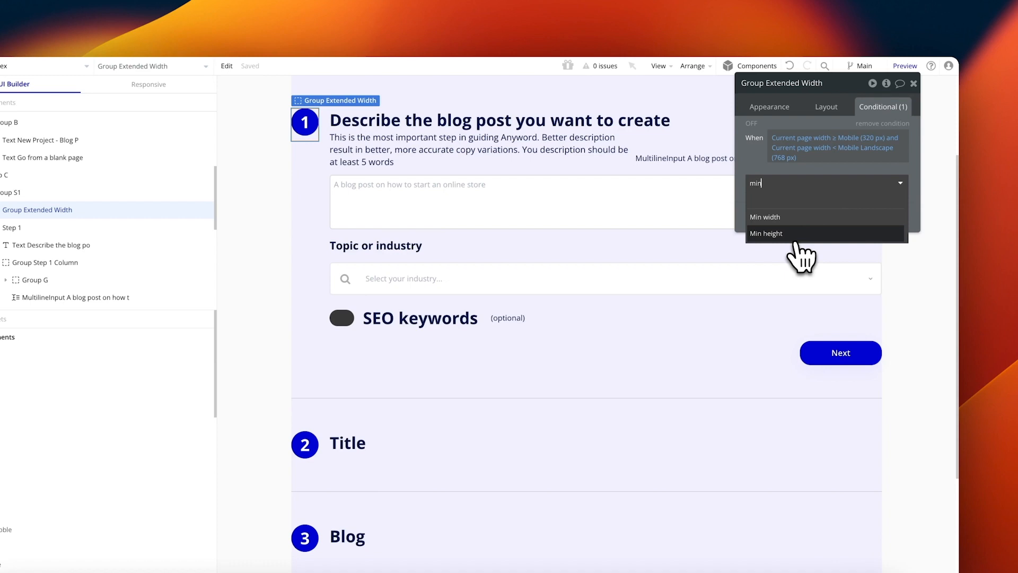
click(823, 218)
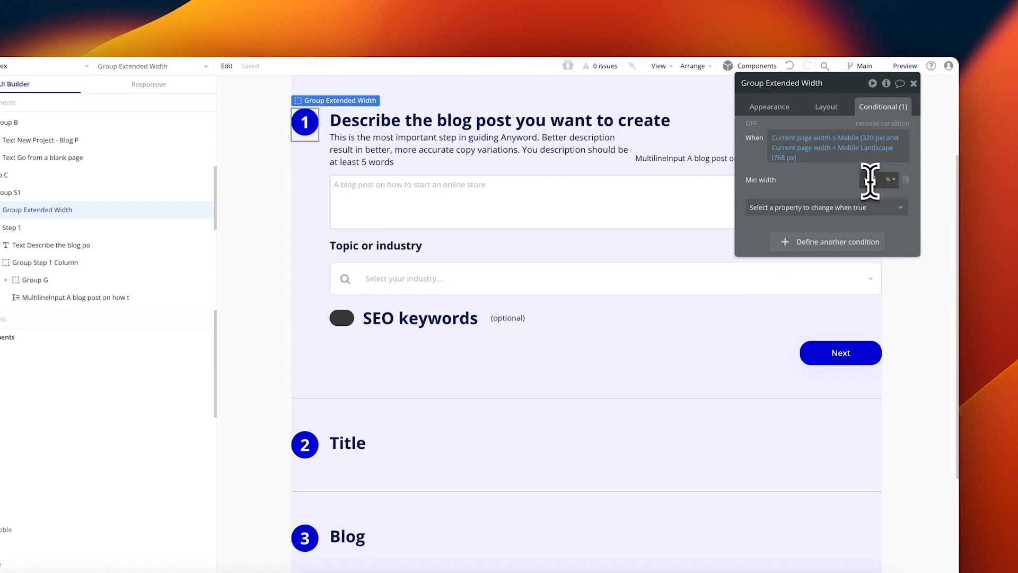
Step: Add centred Vertical alignment and centred Container alignment to the condition
click(823, 208)
text(ho)
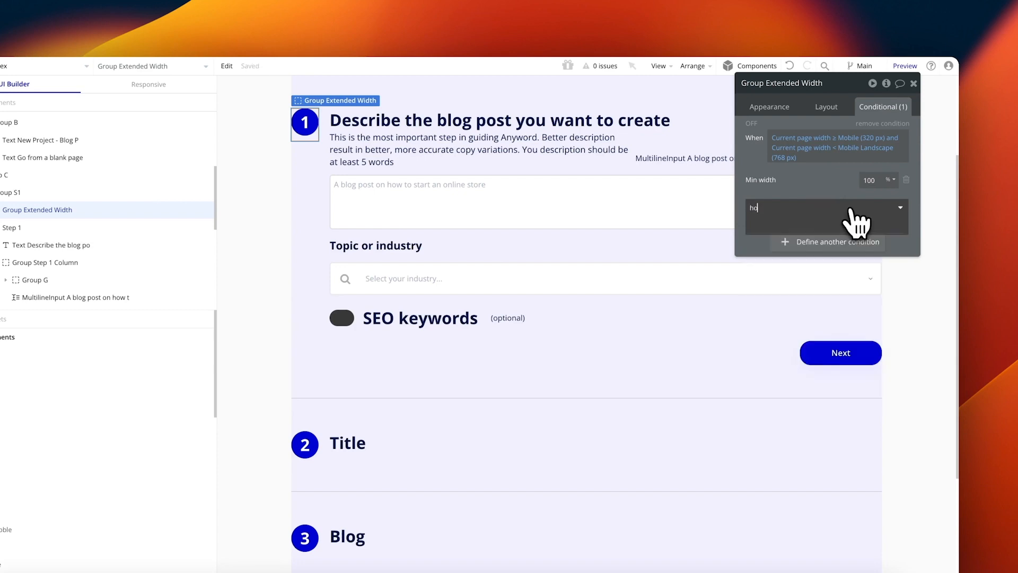
key(BackSpace)
key(BackSpace)
text(al)
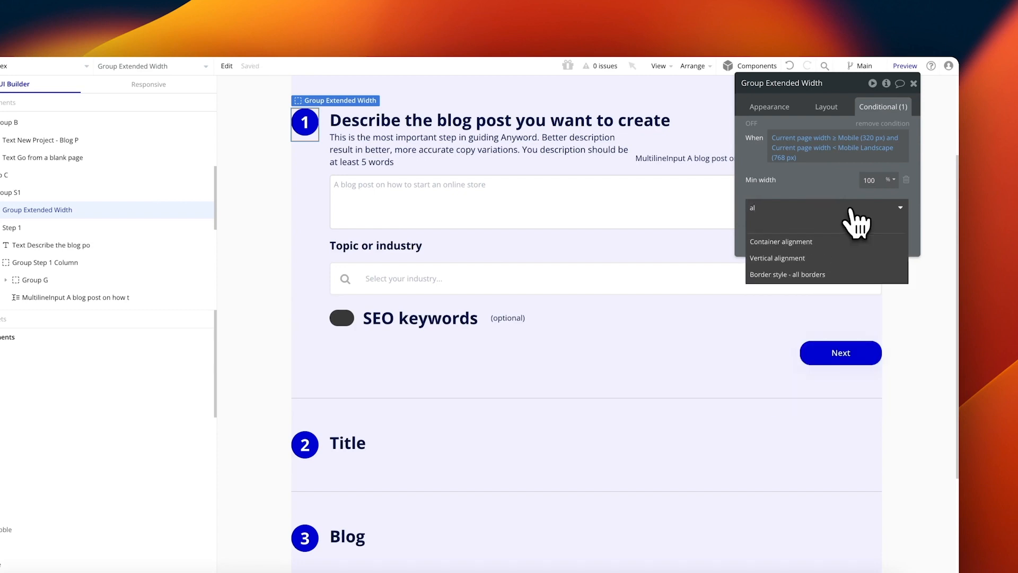
click(853, 253)
click(819, 230)
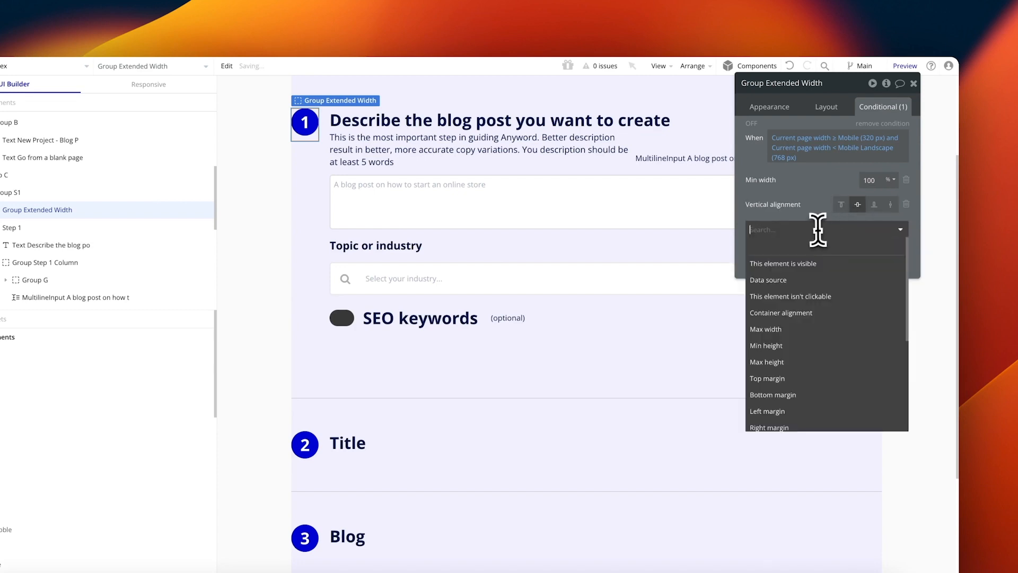
text(al)
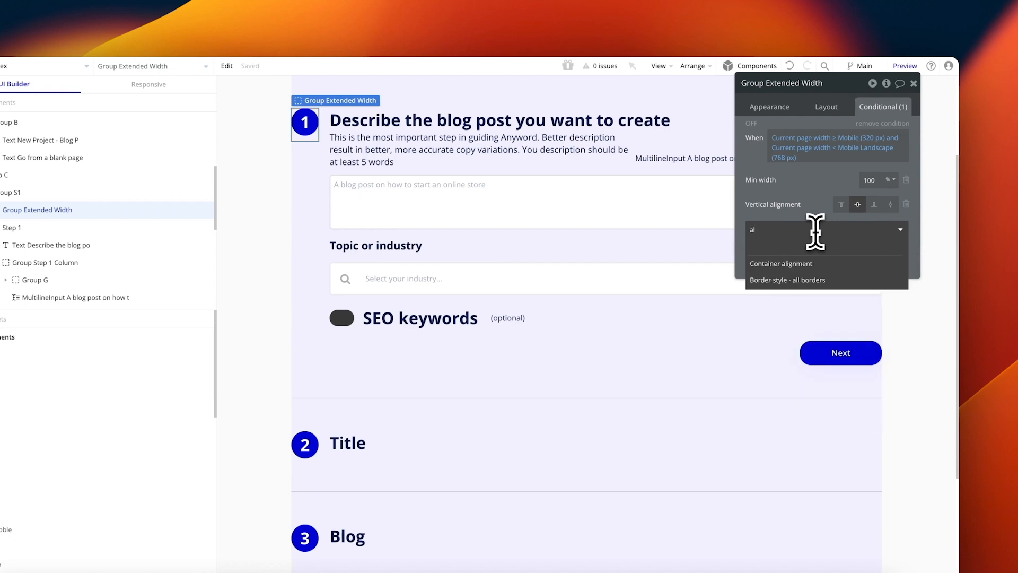
click(832, 262)
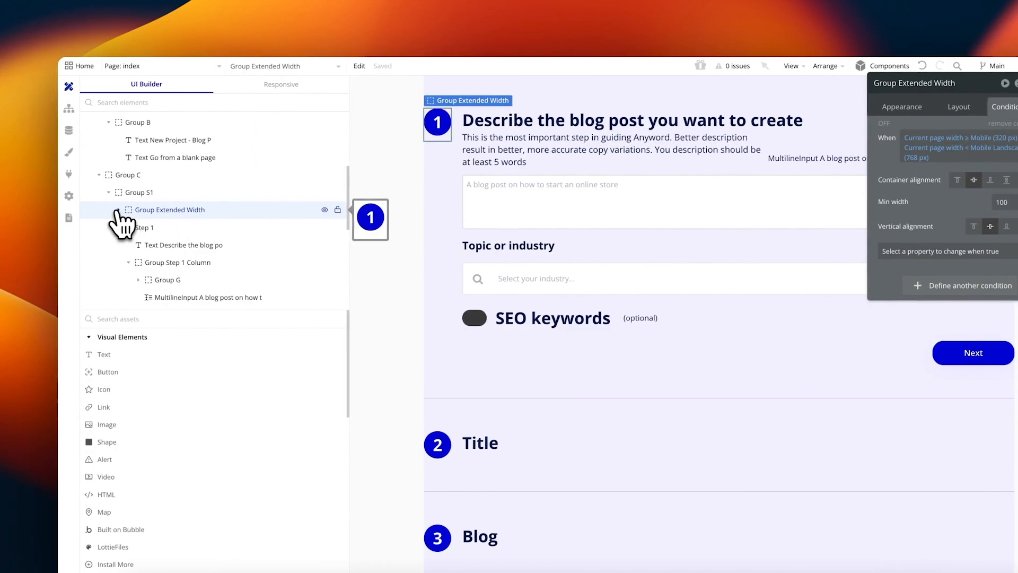
click(119, 210)
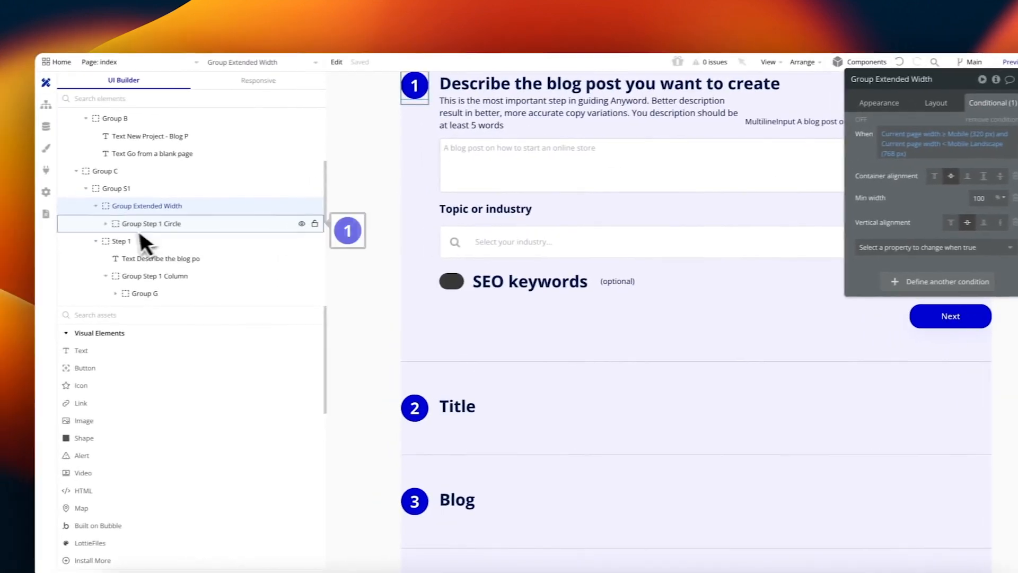
Step: Paste the 320–768 px condition onto Group Step 1 Circle with centred horizontal alignment
click(144, 229)
right_click(798, 138)
click(852, 123)
click(799, 181)
text(al)
click(806, 233)
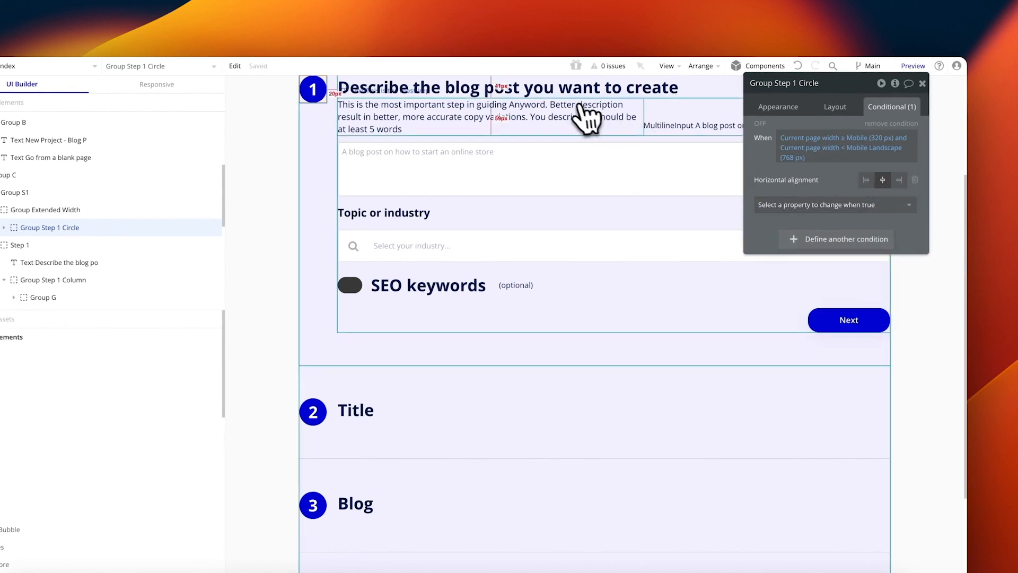
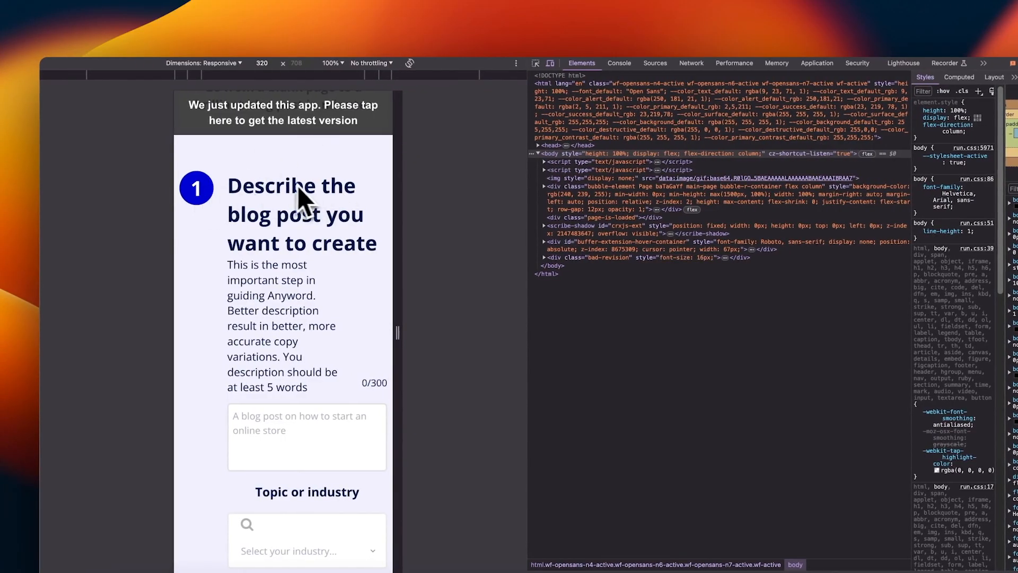
Step: Reload the mobile preview to the latest version and scroll to check the centred step 1 circle
click(287, 111)
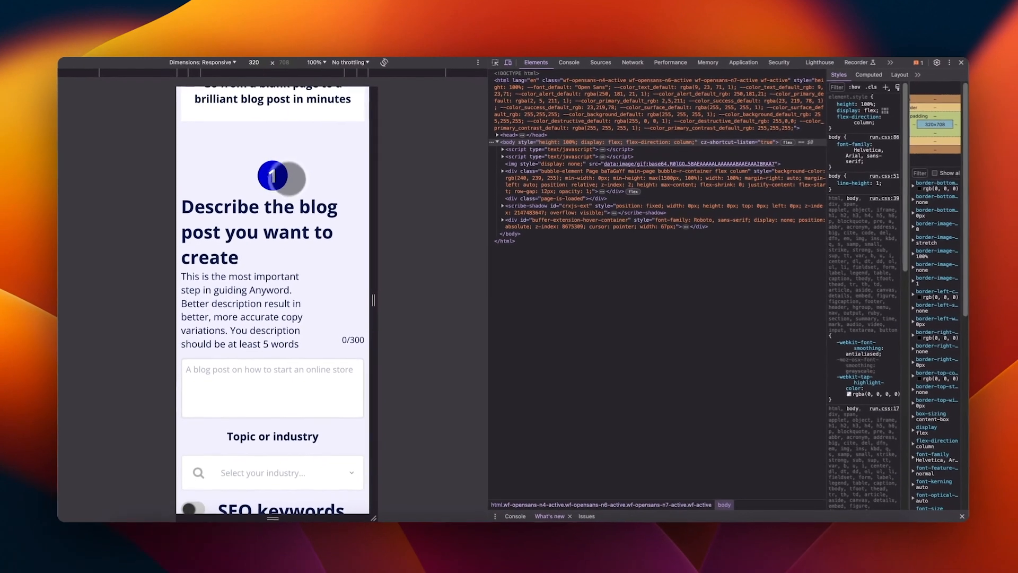
scroll(284, 191, down, 2)
drag(271, 154, 267, 168)
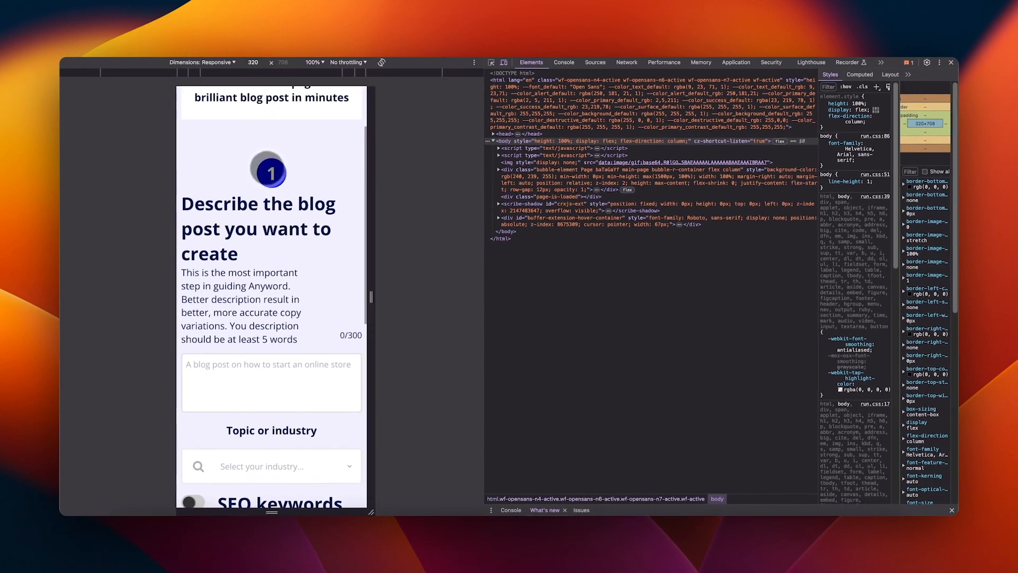
scroll(268, 281, down, 6)
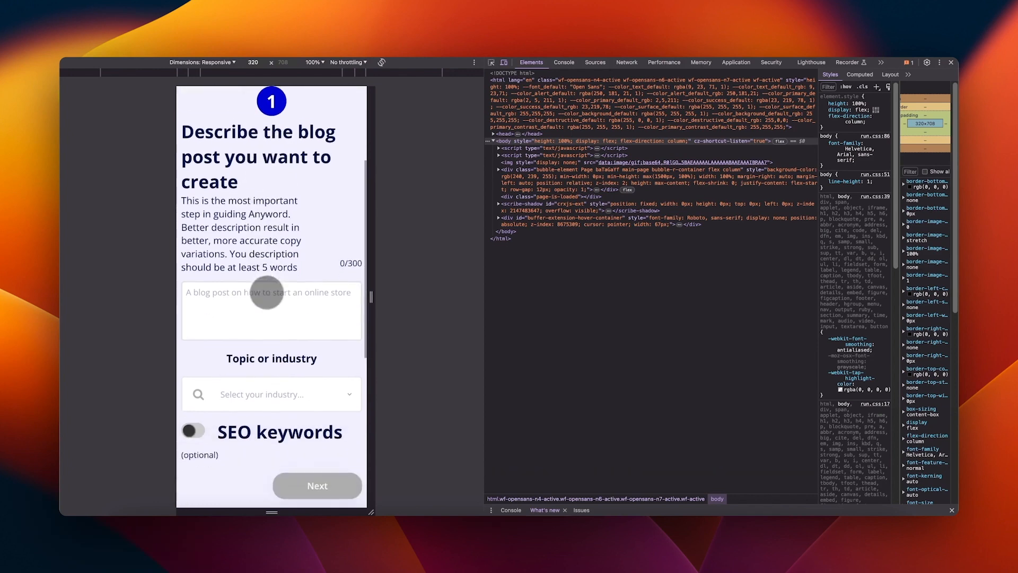
scroll(257, 250, up, 4)
scroll(253, 241, up, 1)
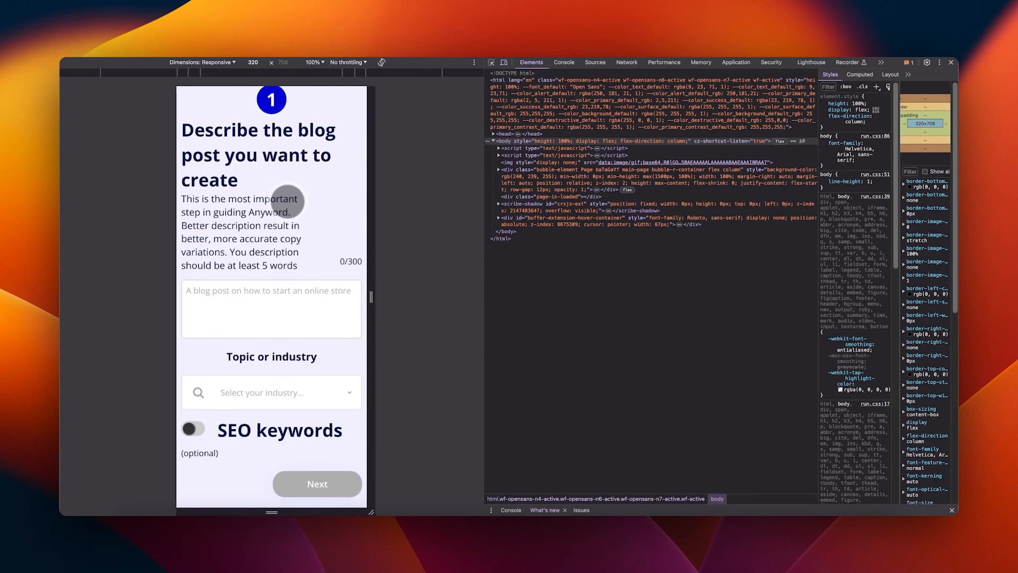
scroll(276, 137, up, 5)
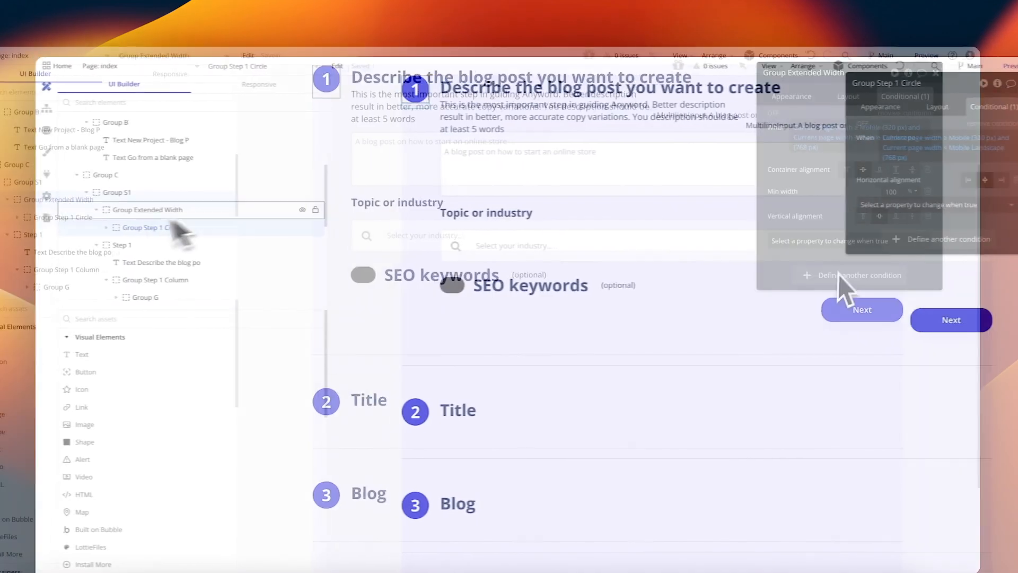
Step: Add a Bottom margin of 60 to Group Extended Width's mobile page-width condition
click(811, 234)
text(bottom)
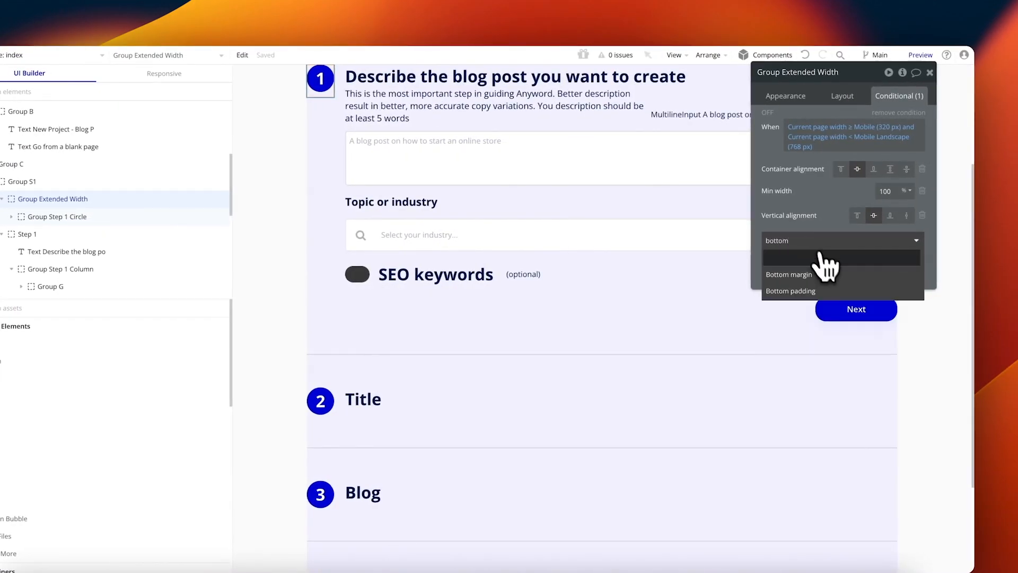
click(819, 273)
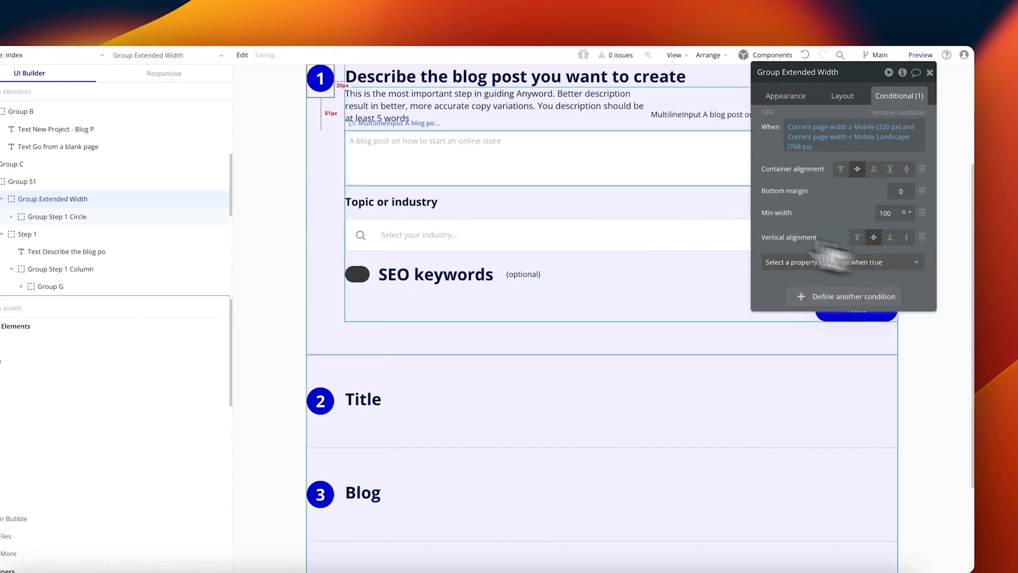
Step: Review Group S1's layout and Group Extended Width's conditions, then reload the preview
click(437, 128)
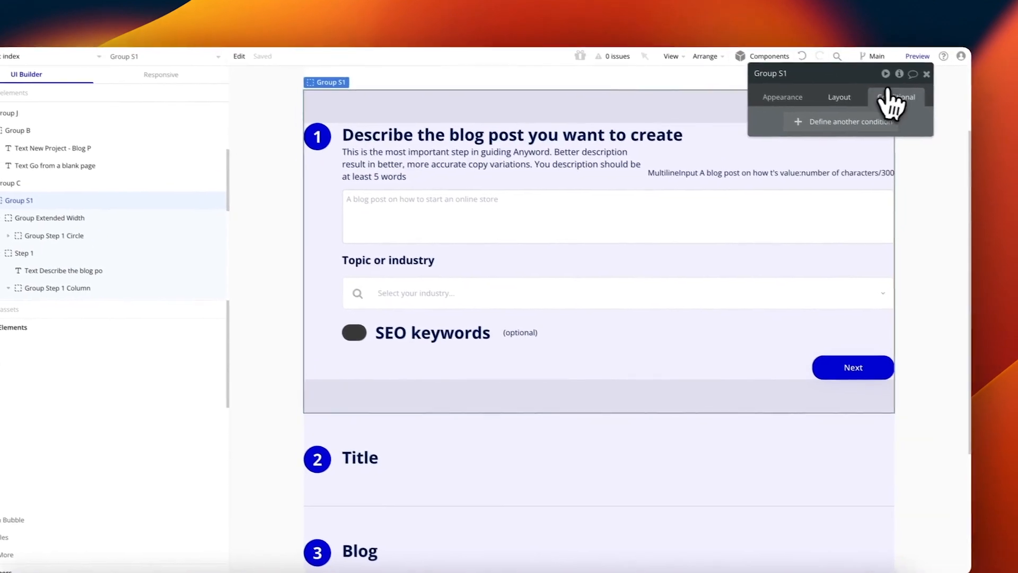
click(859, 105)
scroll(888, 262, down, 3)
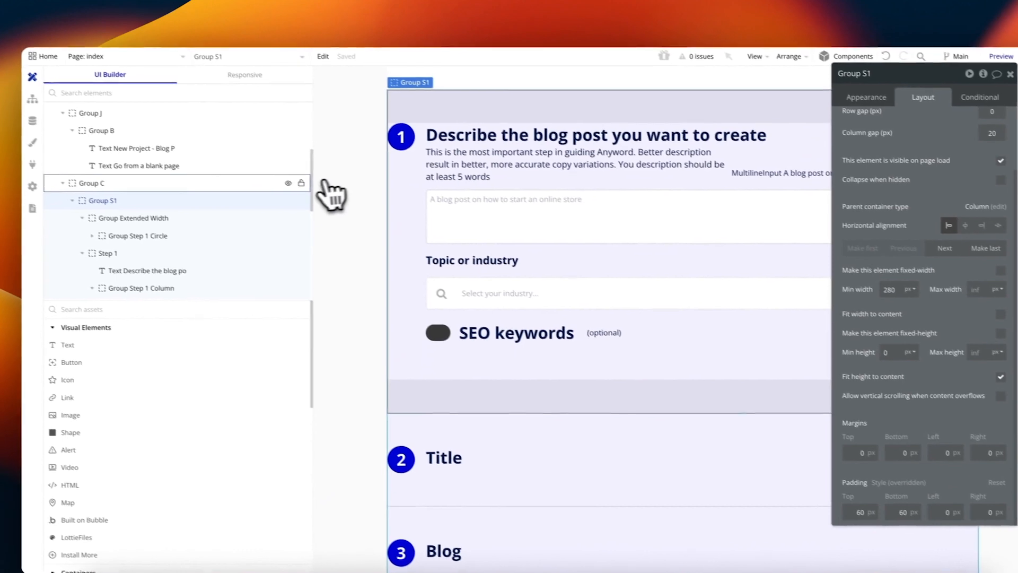
click(85, 213)
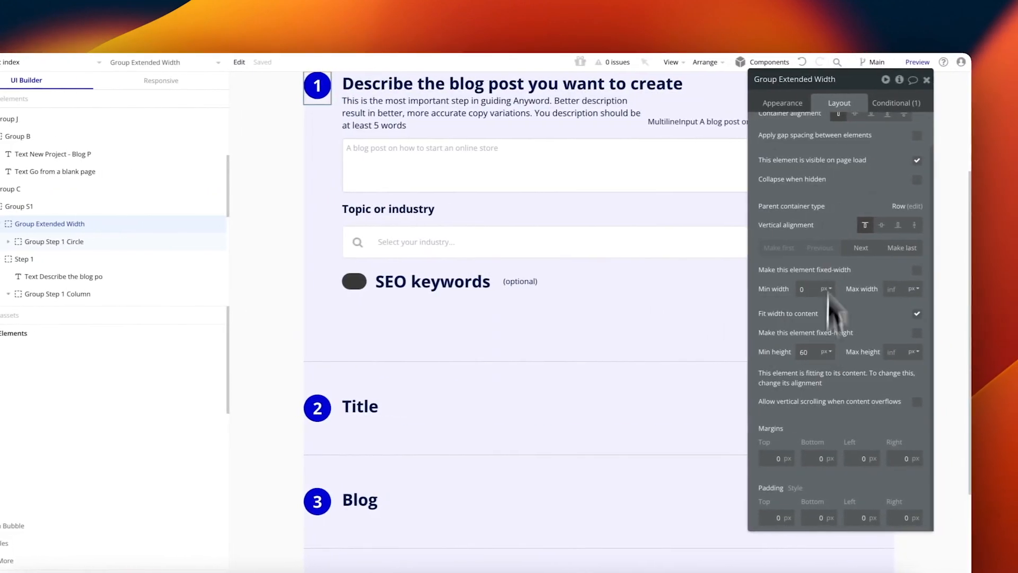
click(989, 102)
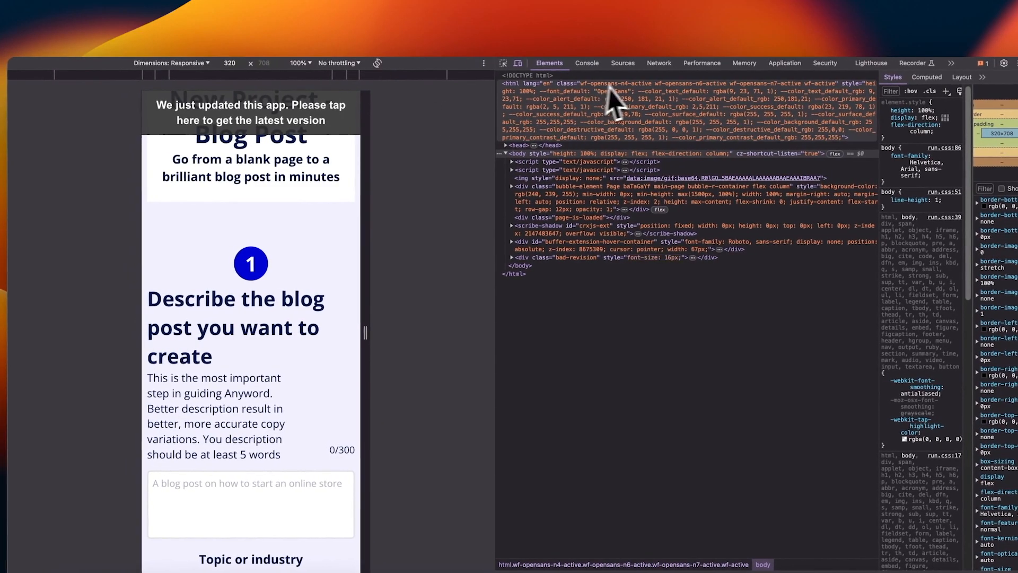
key(super+r)
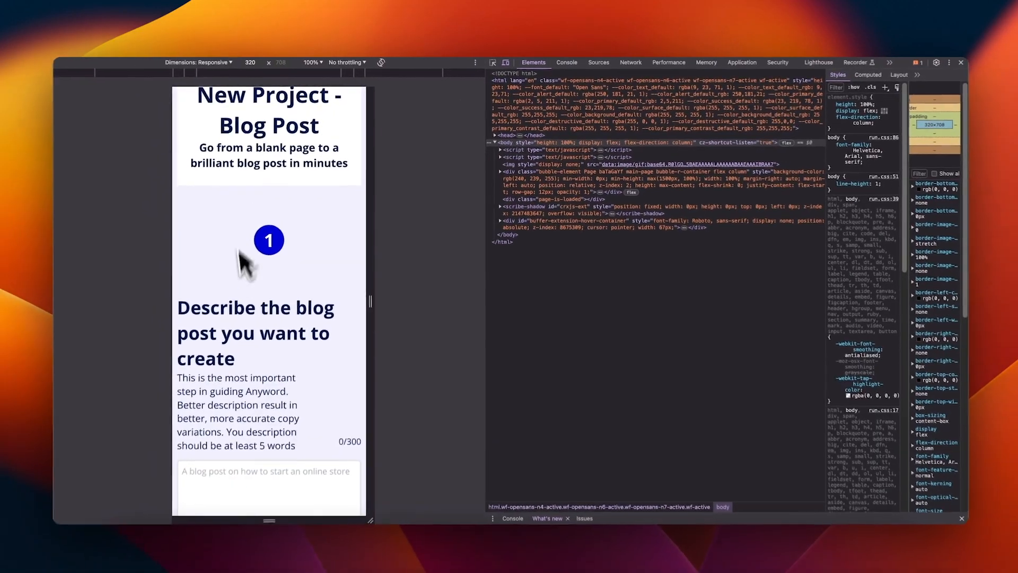
scroll(246, 297, down, 5)
scroll(264, 228, down, 2)
scroll(274, 217, up, 5)
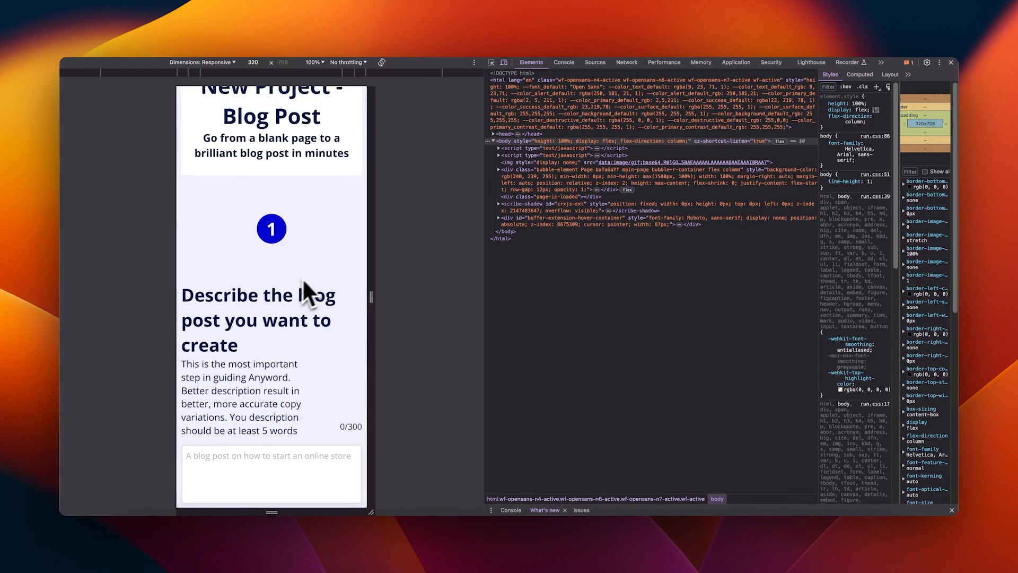
scroll(303, 280, up, 1)
drag(371, 162, 391, 174)
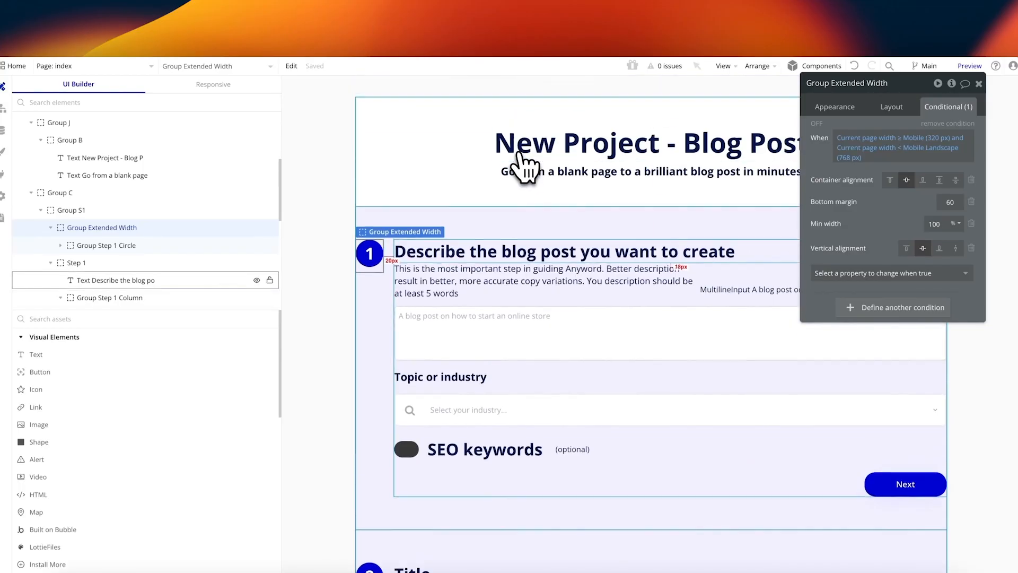
Step: Inspect the mobile page-width condition on the page heading's Heading 1 style
click(653, 149)
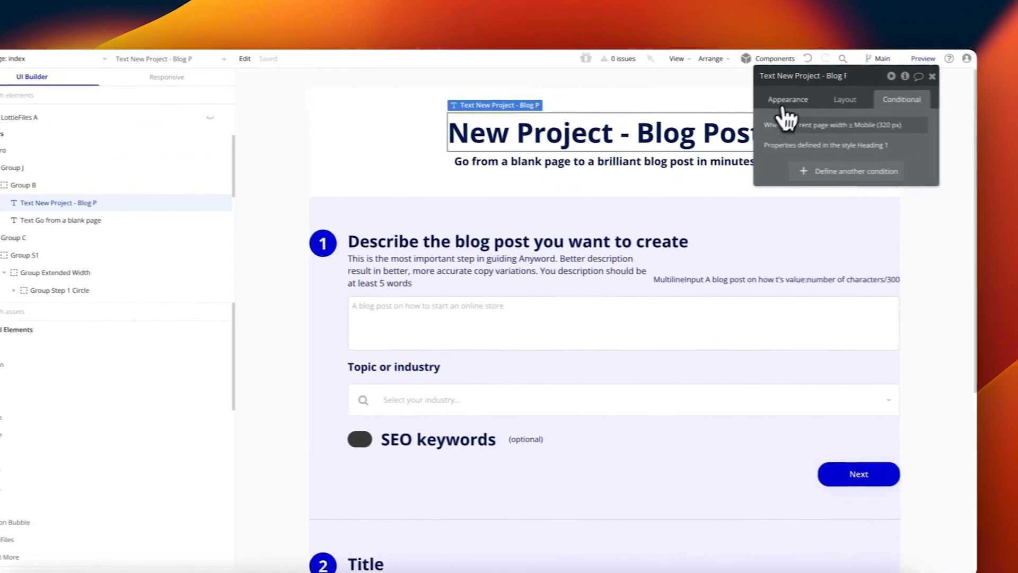
click(788, 100)
click(777, 333)
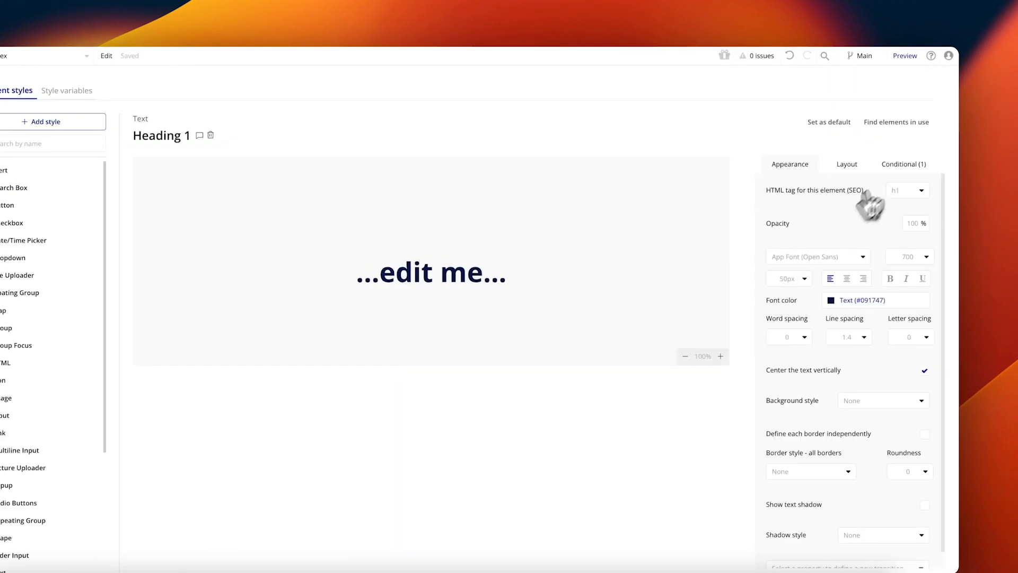
click(903, 164)
click(881, 197)
key(Escape)
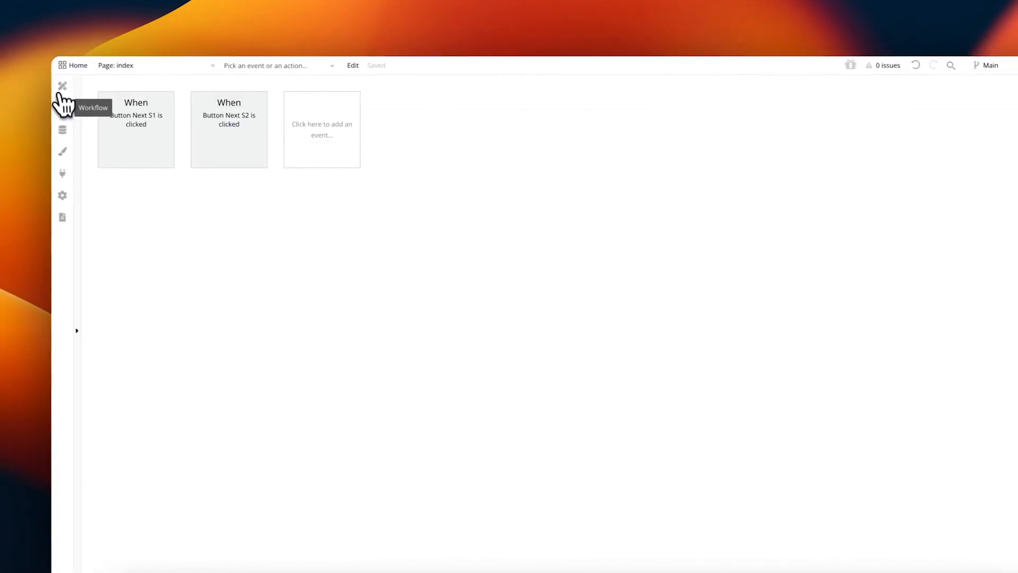
click(60, 90)
Step: Paste the mobile page-width expression into a condition on the subtitle's Heading 5 style
click(762, 168)
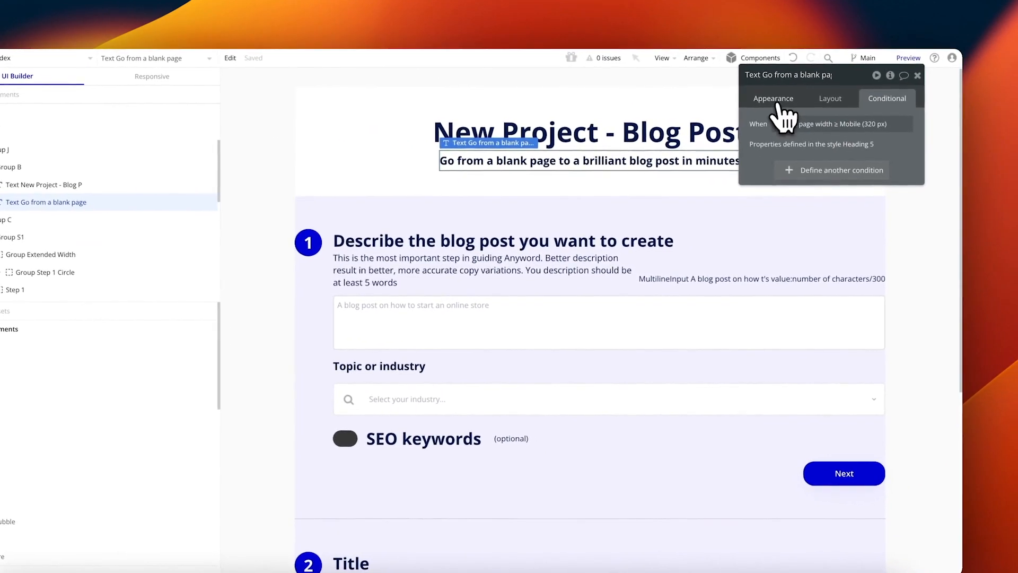
click(774, 98)
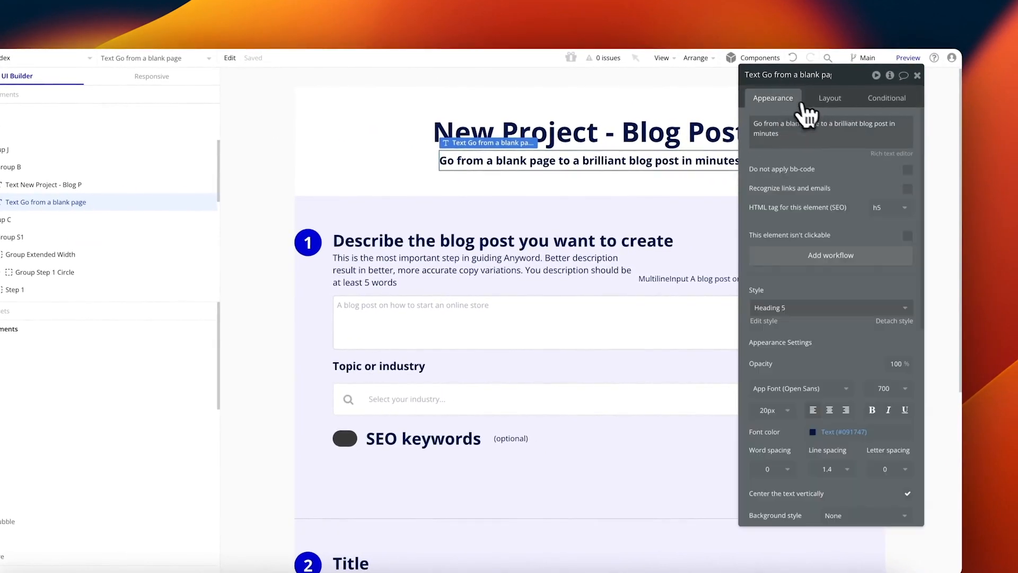
click(773, 321)
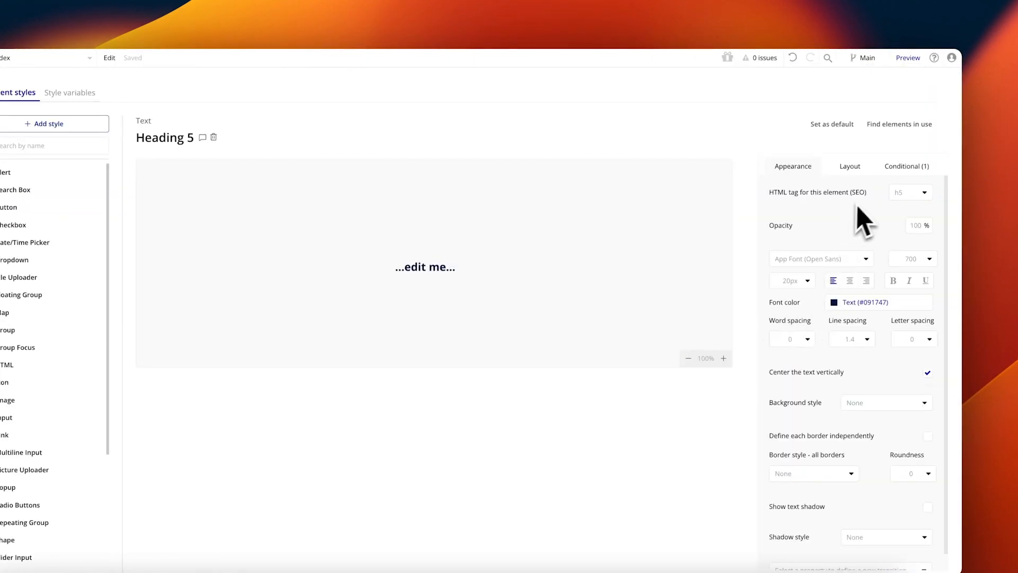
click(904, 166)
click(904, 179)
click(59, 86)
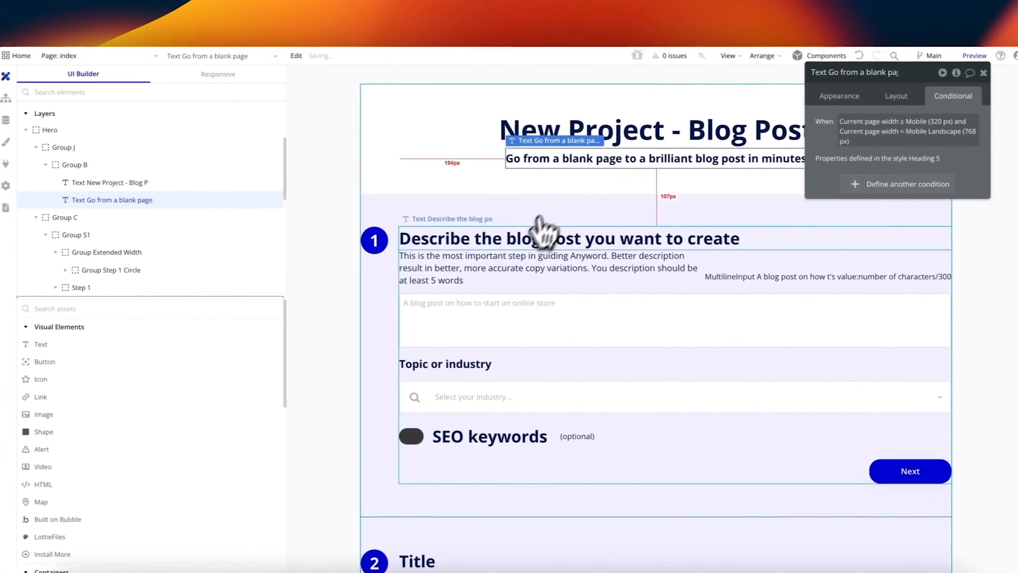
click(493, 258)
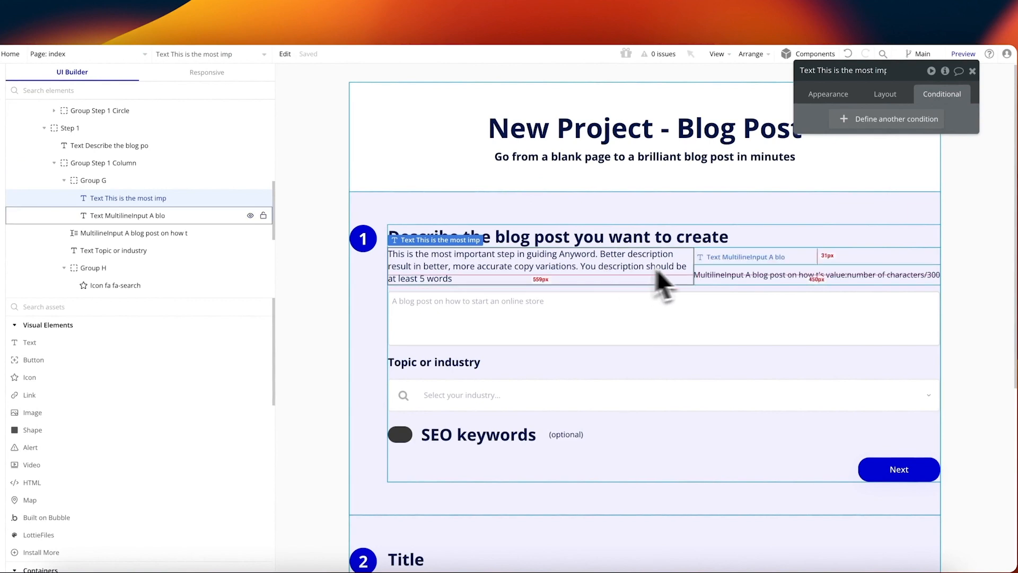
Step: Give the step 1 description text a mobile page-width condition with Min width 100 %
click(145, 181)
click(143, 195)
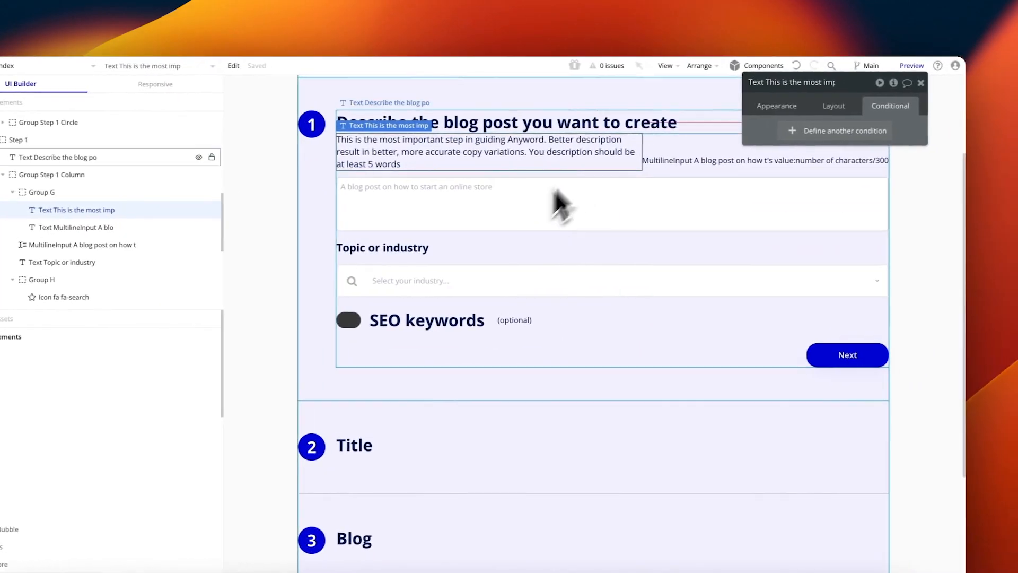
click(940, 127)
right_click(786, 137)
click(846, 126)
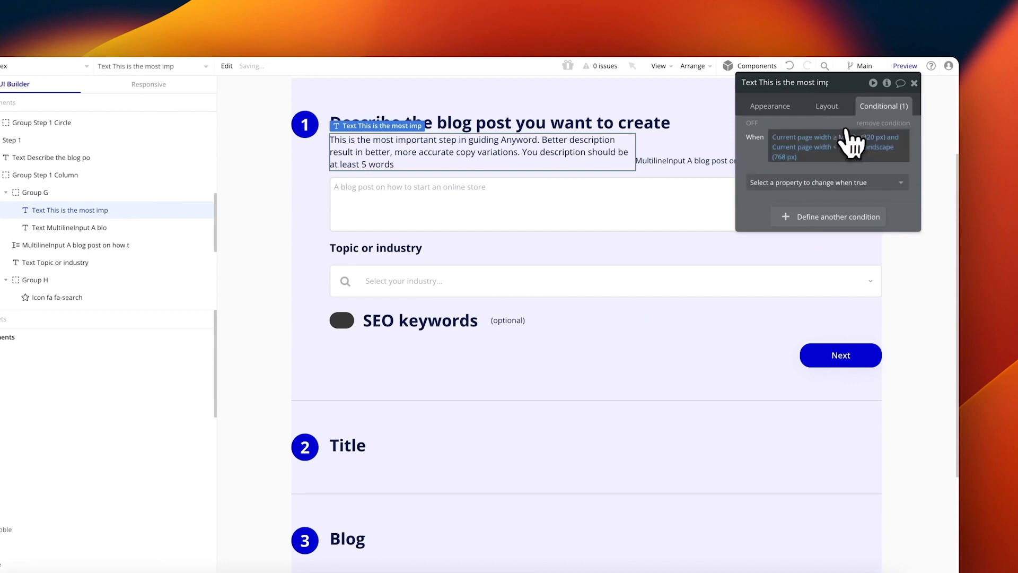
click(805, 180)
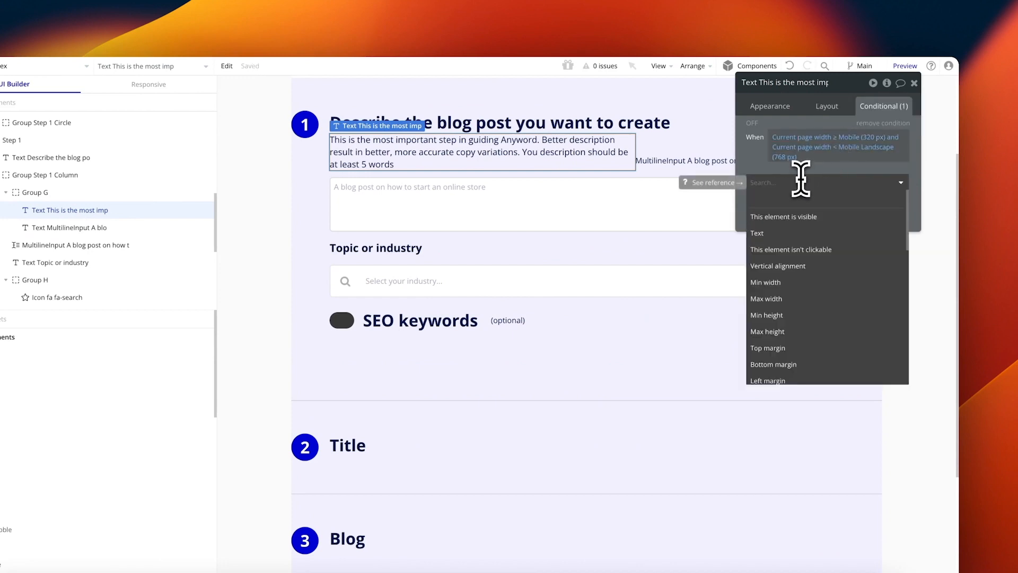
text(min)
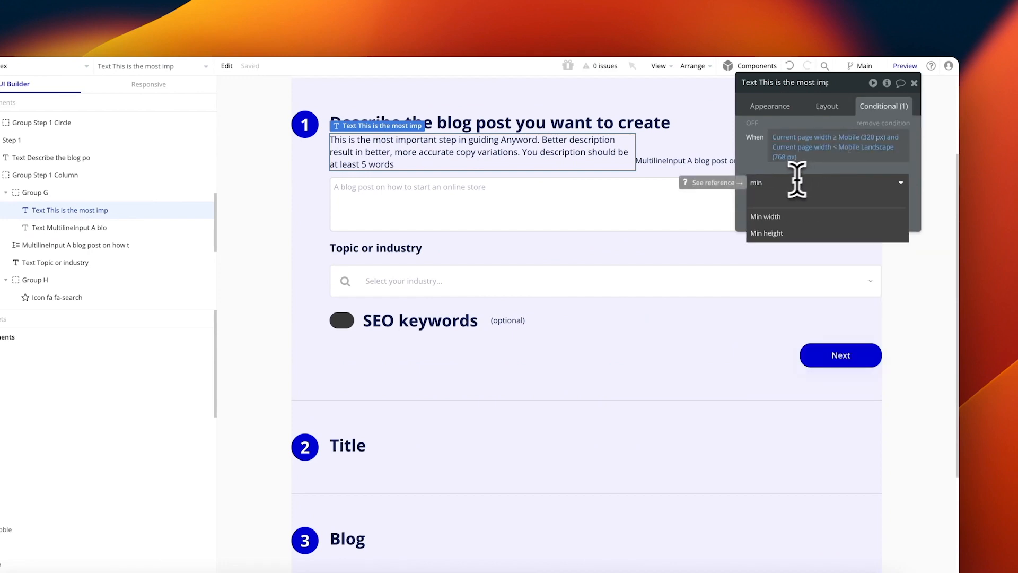
click(801, 216)
click(890, 213)
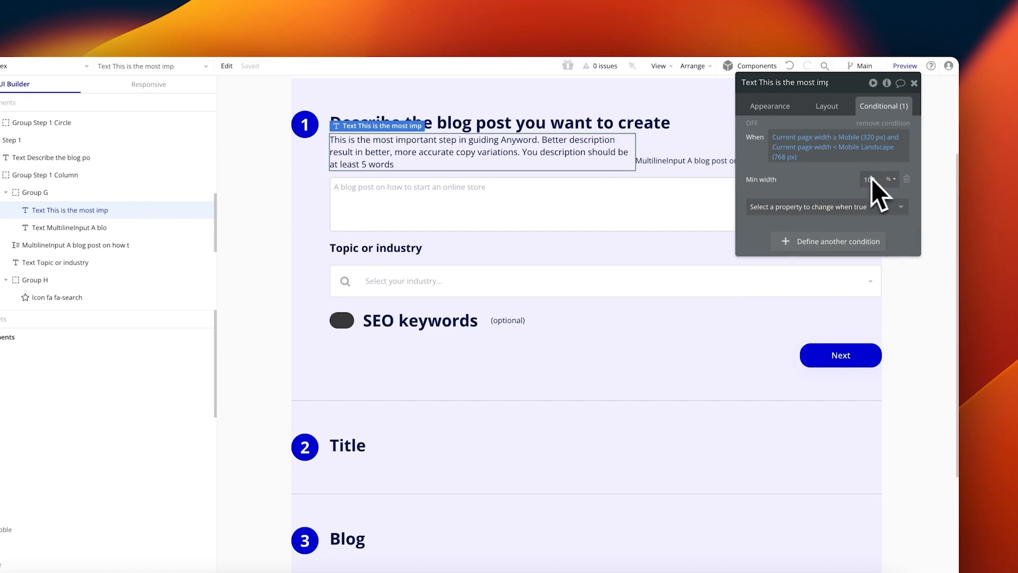
Step: Add centred text alignment and a bottom margin of 12 to that condition
click(833, 207)
text(text)
click(843, 257)
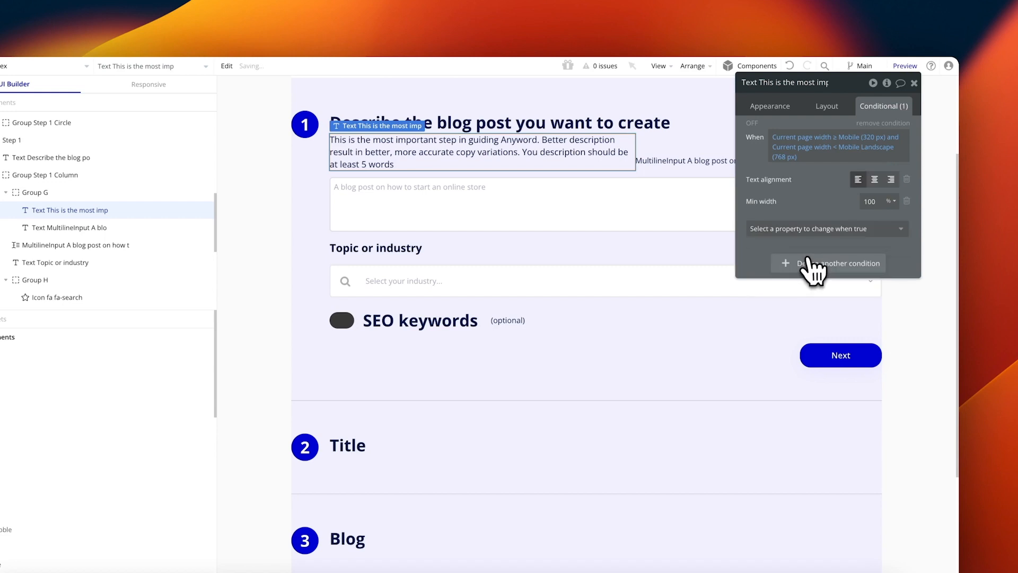
click(836, 229)
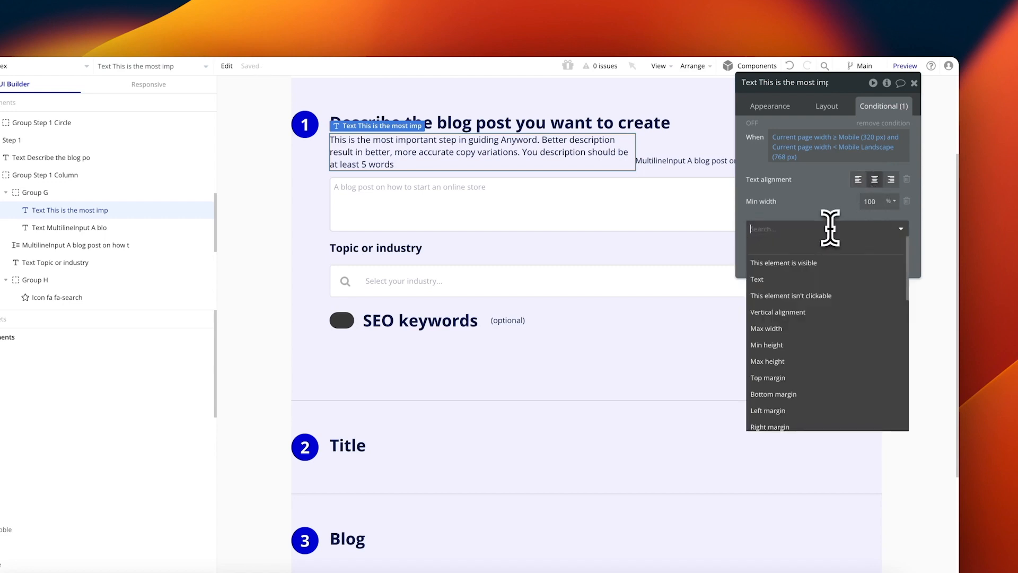
click(833, 207)
click(854, 230)
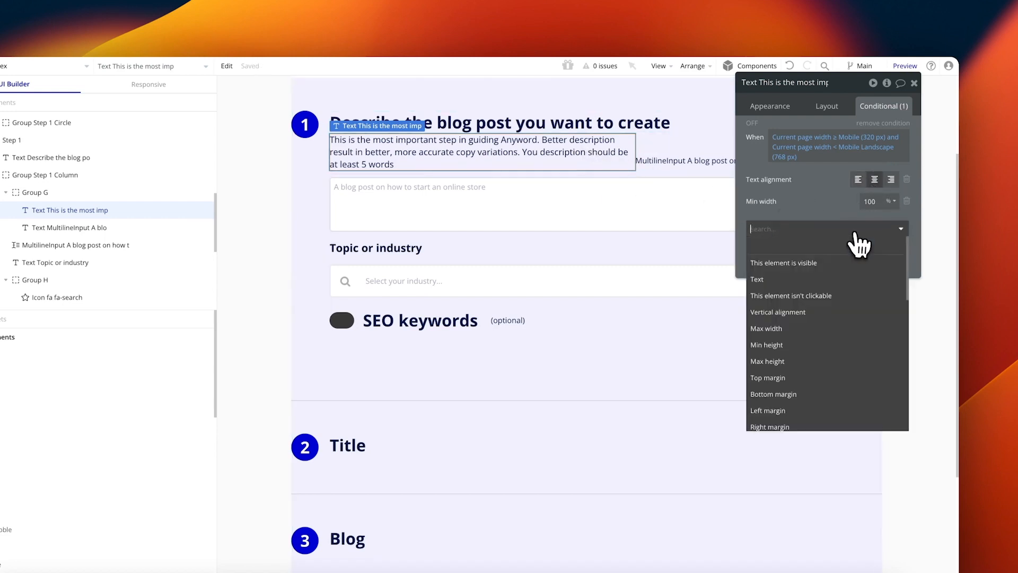
text(bottom)
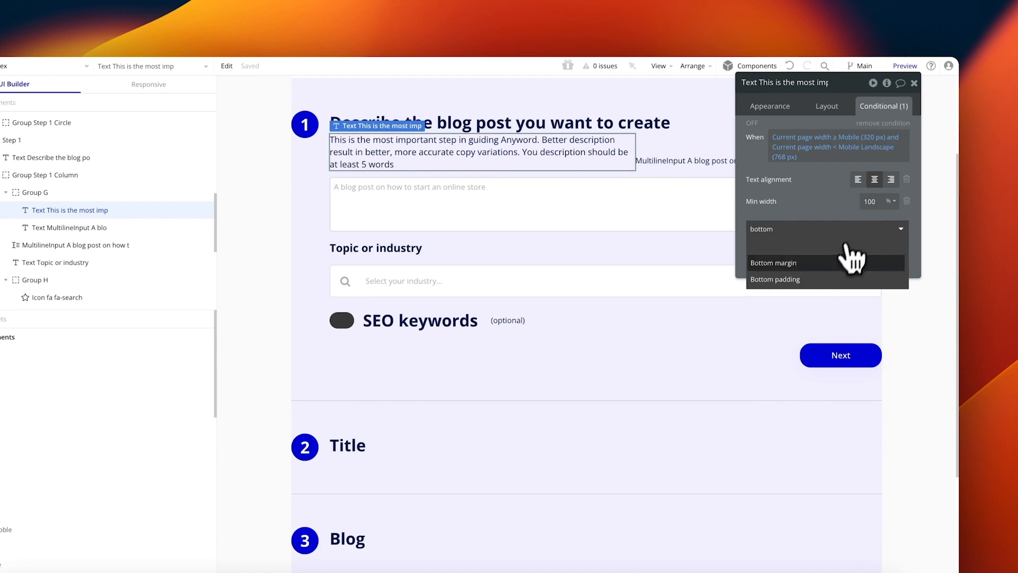
click(806, 265)
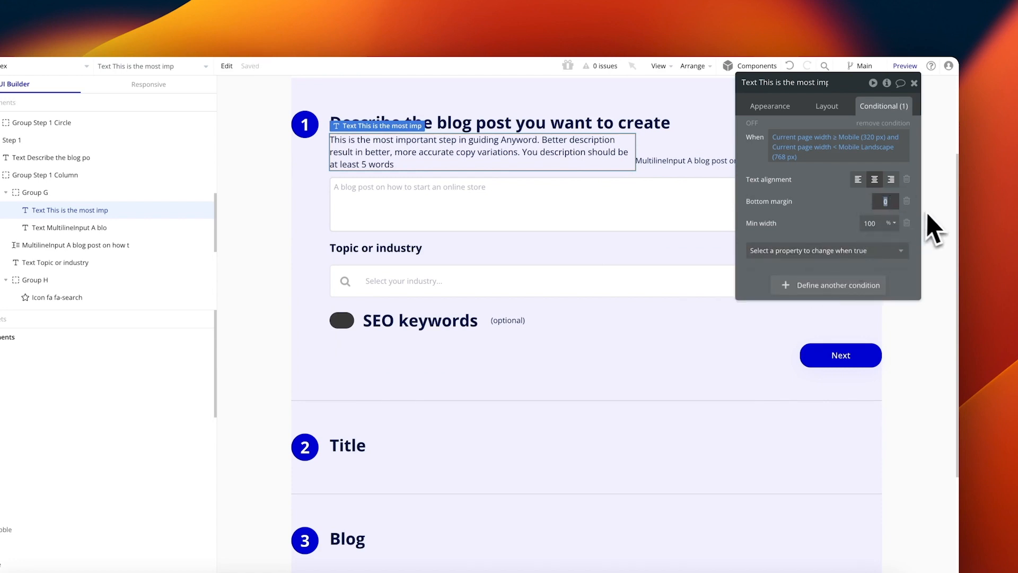
text(12)
Step: Copy the condition and paste it onto the character-count label
right_click(840, 148)
click(708, 162)
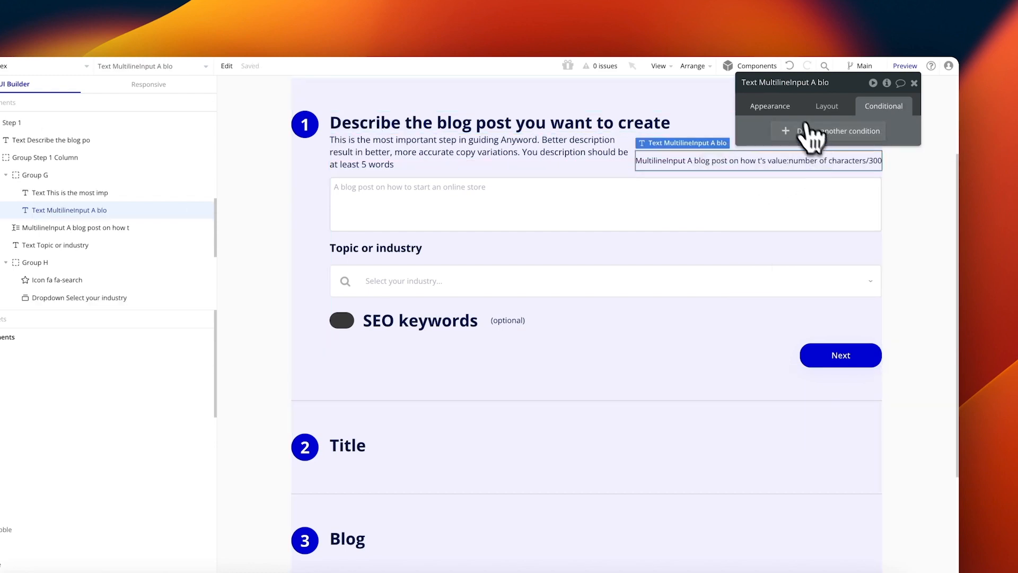
click(791, 109)
click(876, 108)
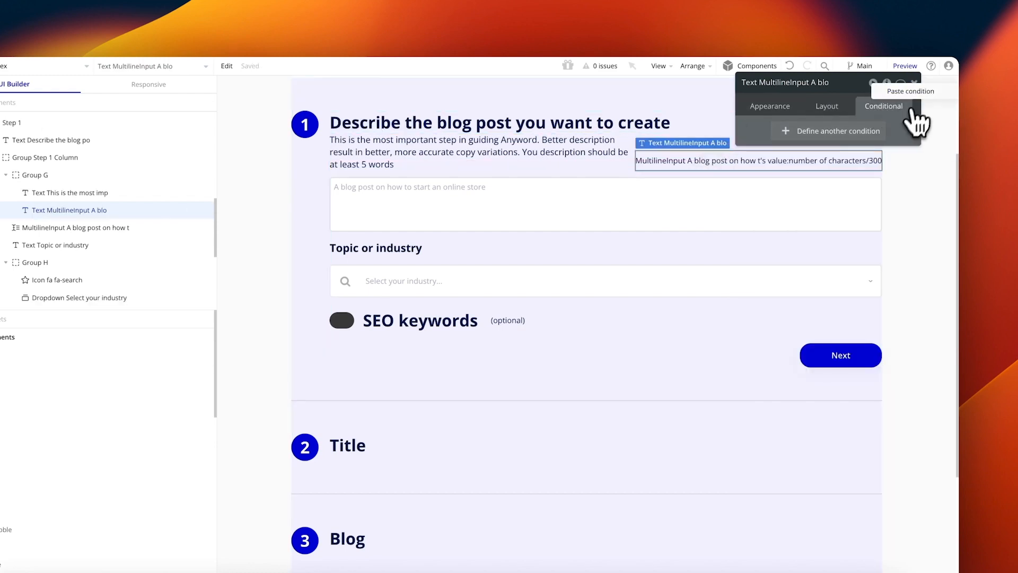
click(911, 91)
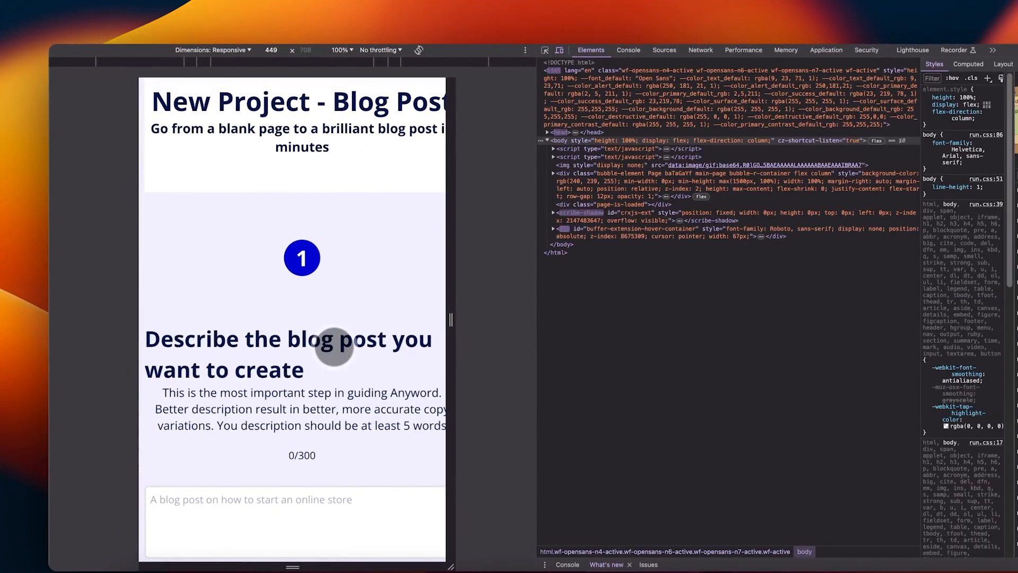
Step: Add a pasted page-width condition to the step 1 heading with centred text and bottom margin 12
scroll(334, 347, down, 2)
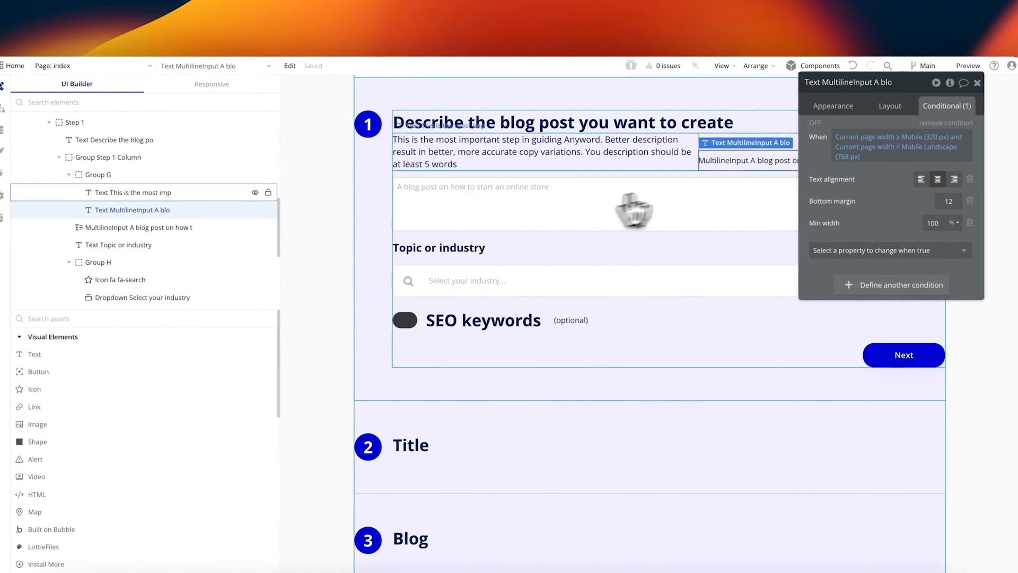
click(455, 124)
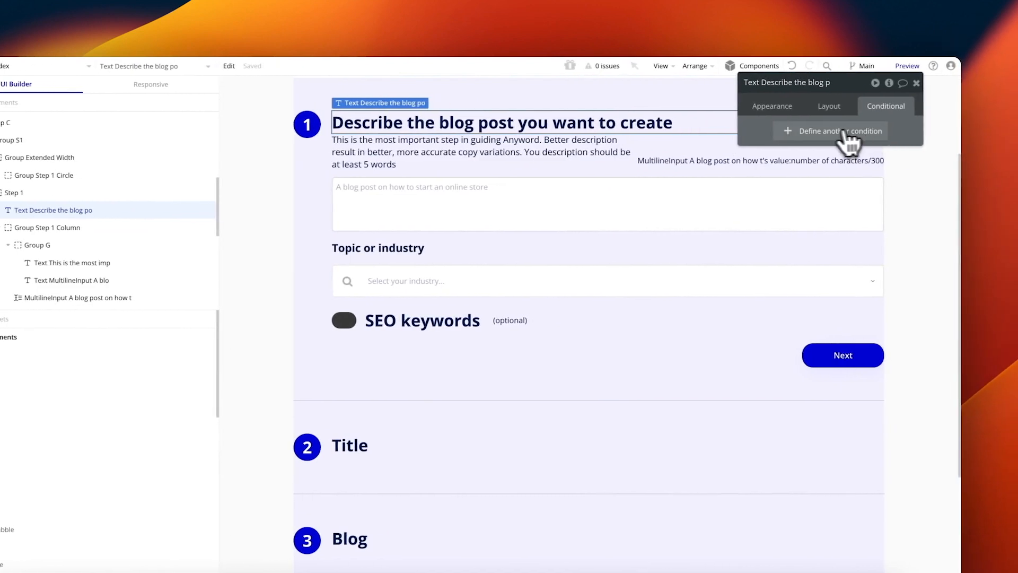
click(867, 132)
right_click(841, 137)
click(844, 136)
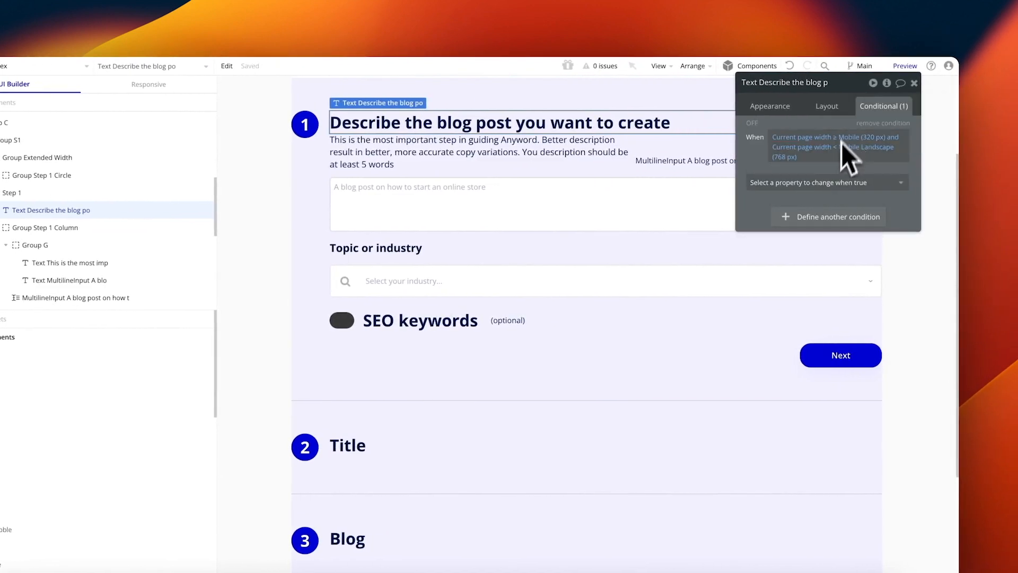
click(833, 183)
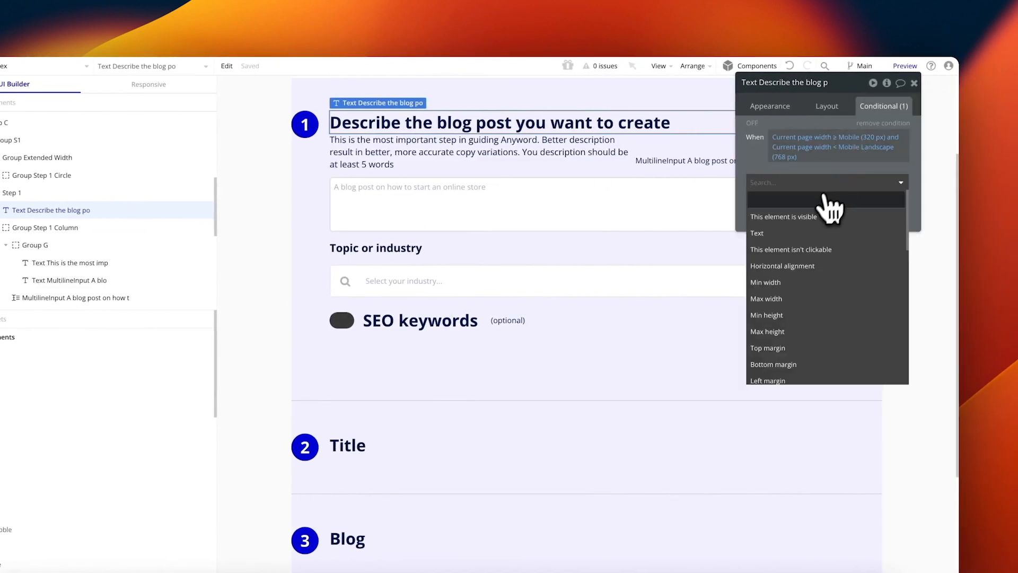
text(text)
click(827, 232)
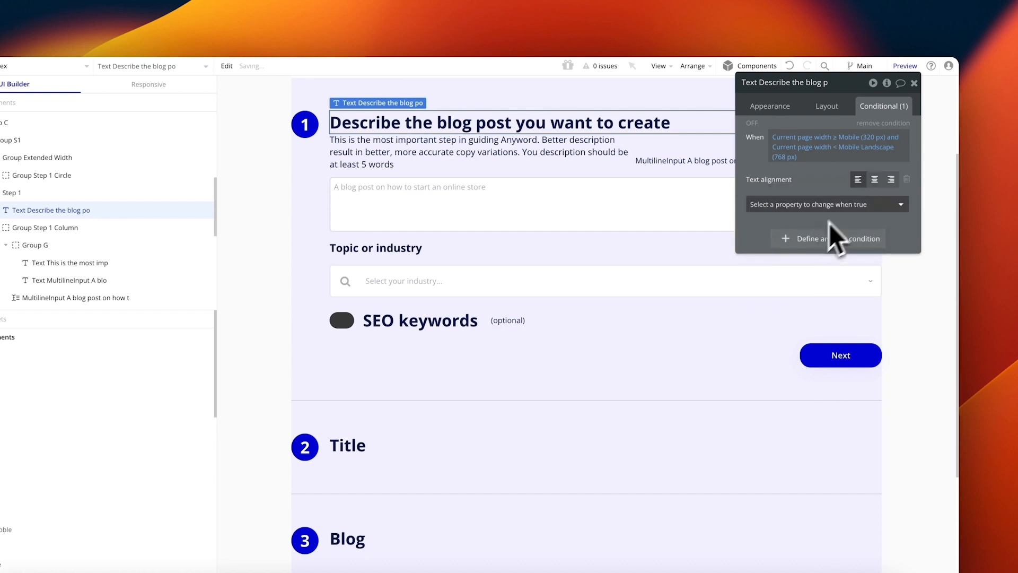
click(870, 204)
text(bottom)
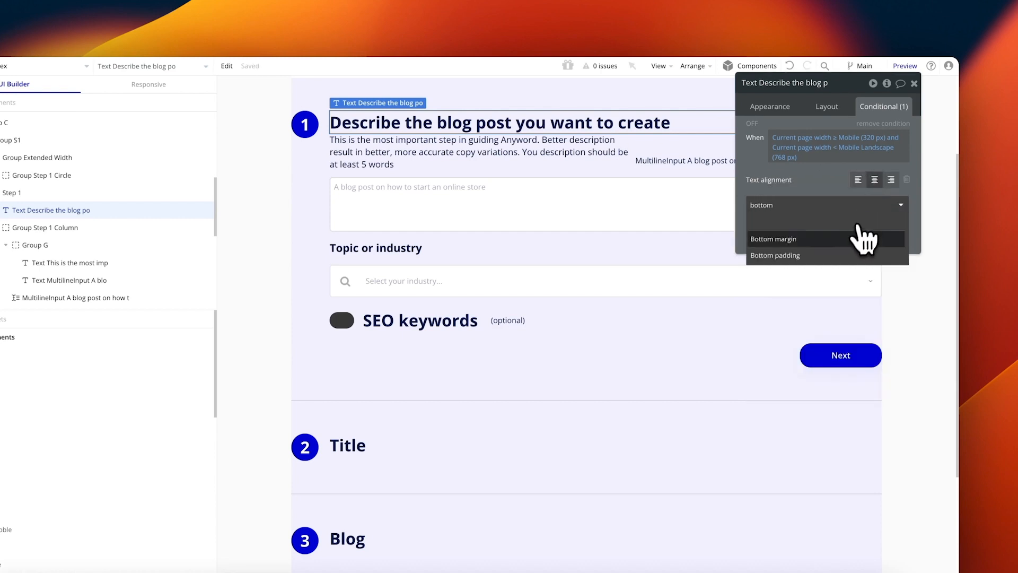
click(863, 239)
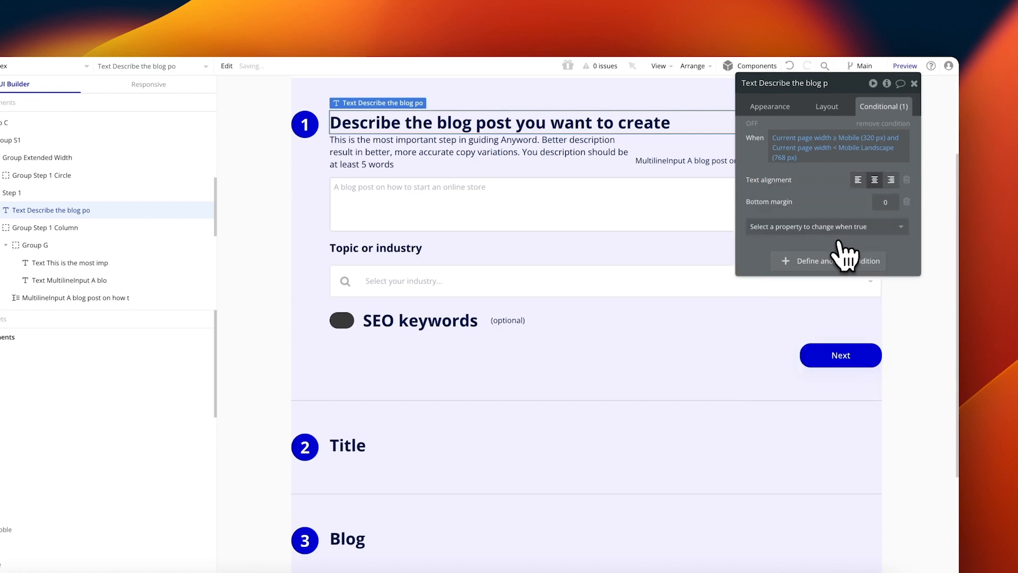
click(617, 161)
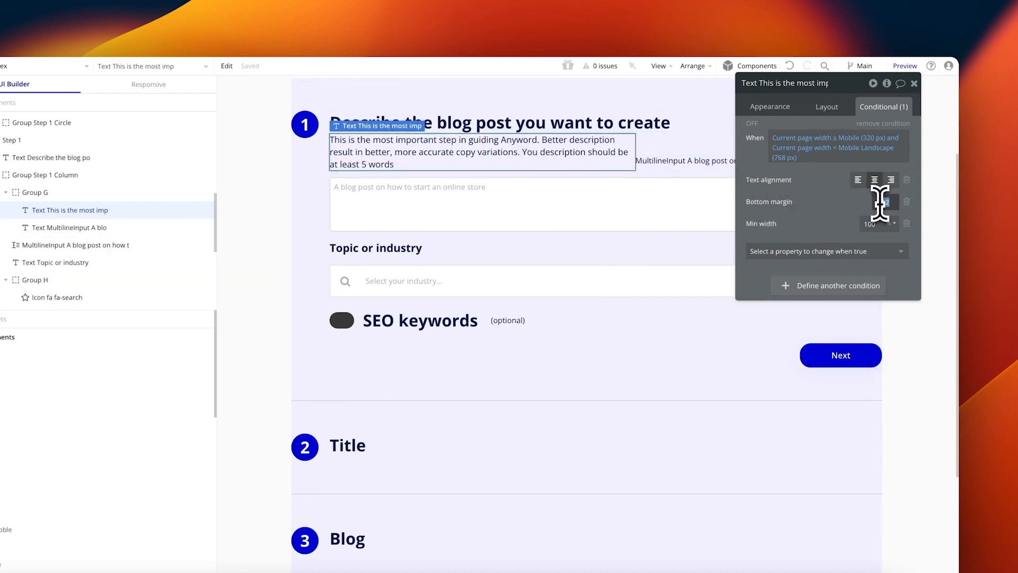
click(706, 162)
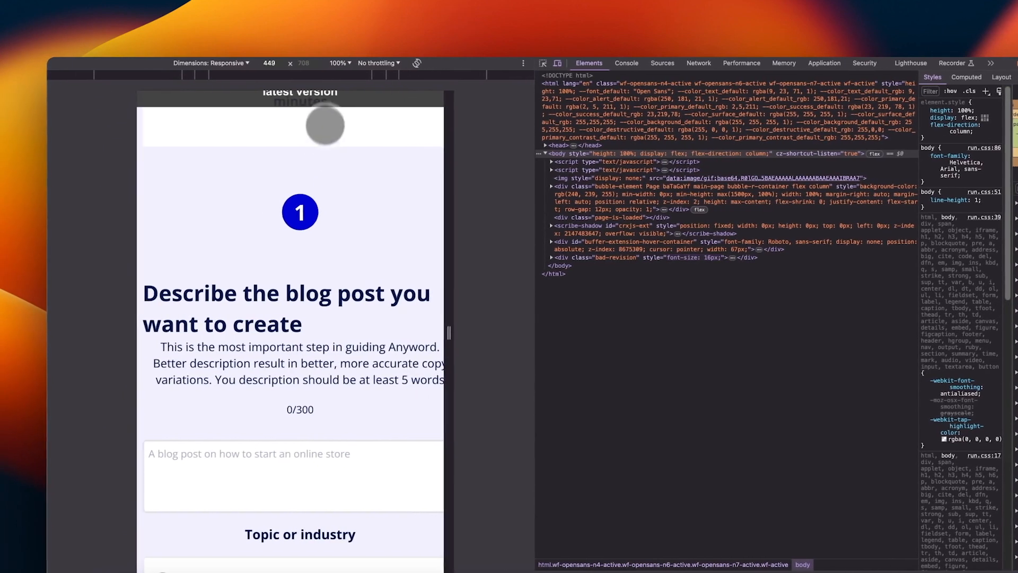
Step: Reload the preview to the latest version and adjust the emulated phone viewport
scroll(335, 129, up, 1)
click(353, 132)
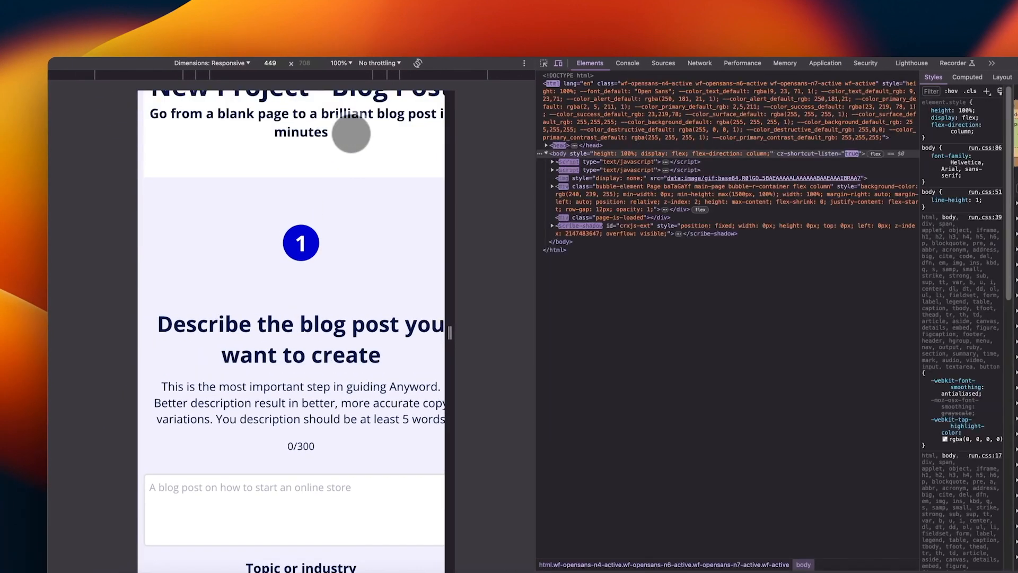
scroll(344, 250, down, 1)
mouse_move(451, 255)
mouse_down()
mouse_move(459, 245)
mouse_move(564, 245)
mouse_move(445, 263)
mouse_move(452, 250)
mouse_up()
scroll(364, 249, up, 3)
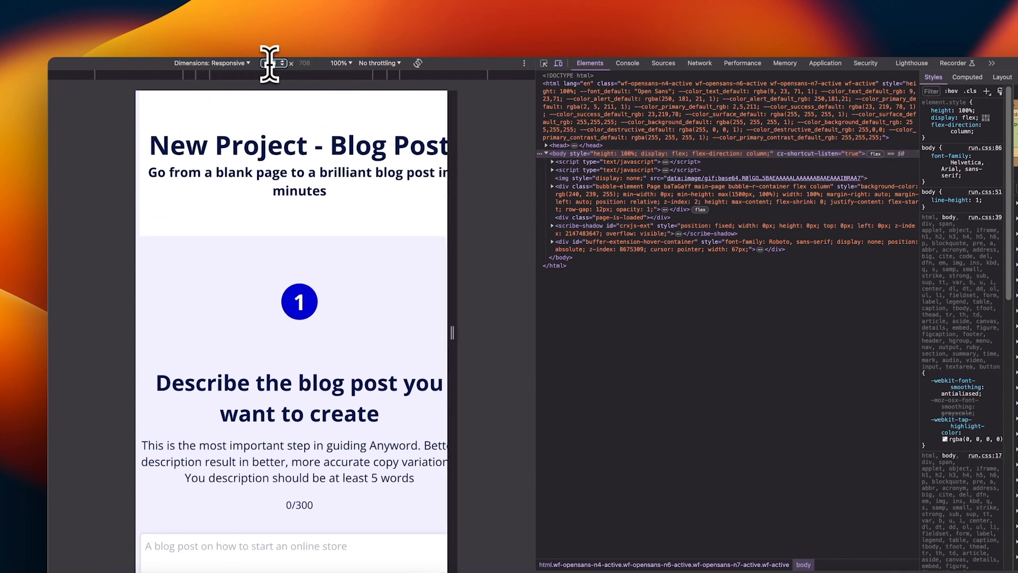
Step: Set the responsive width to 320 px, reload the page and scroll through it
text(320)
key(Return)
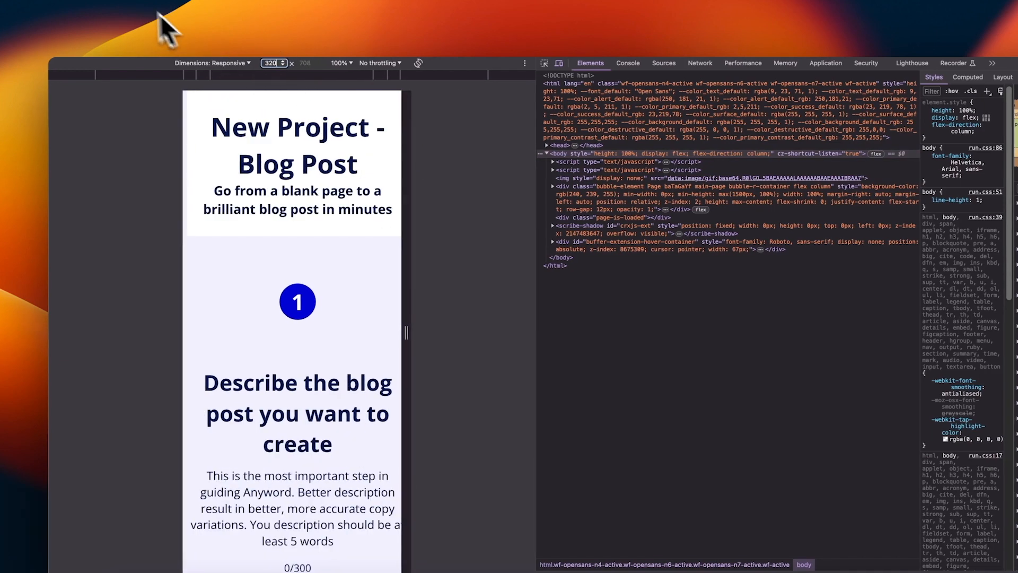
click(112, 19)
scroll(359, 287, down, 1)
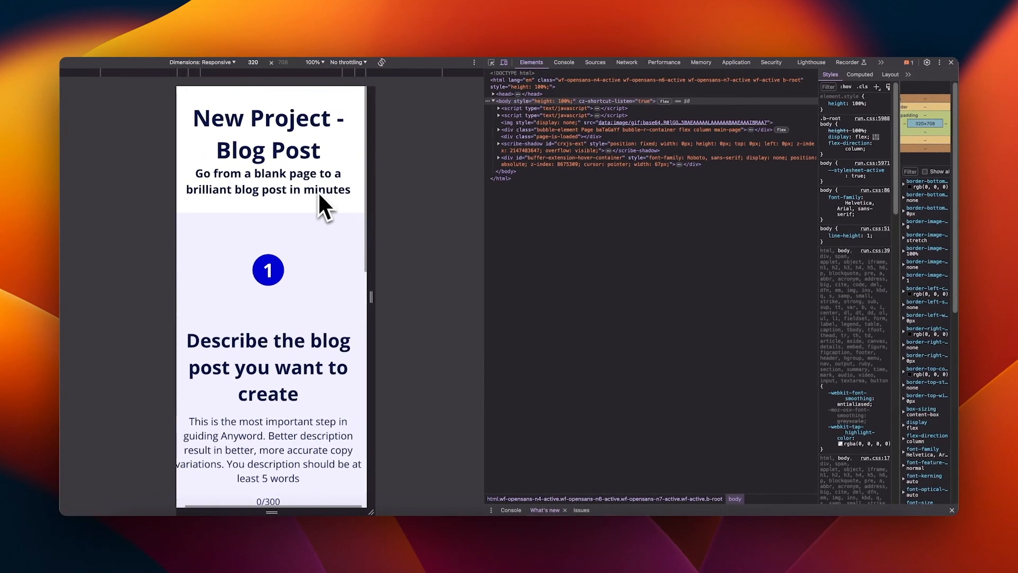
scroll(317, 191, down, 10)
scroll(317, 191, up, 8)
scroll(317, 191, down, 5)
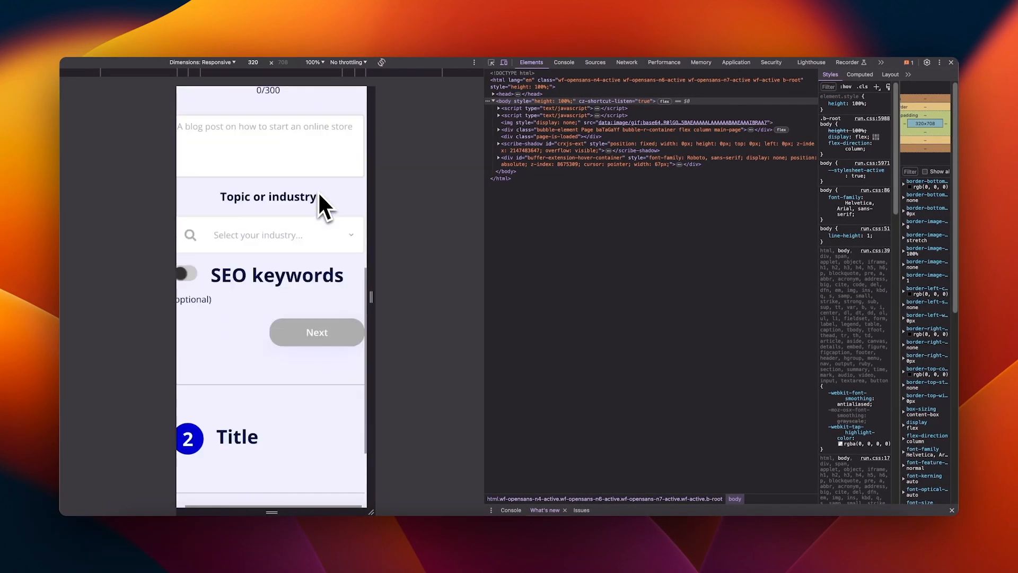
Step: Check the Layout min widths of the description input, step 1 texts, Group S1, Title and Blog groups
scroll(320, 231, up, 5)
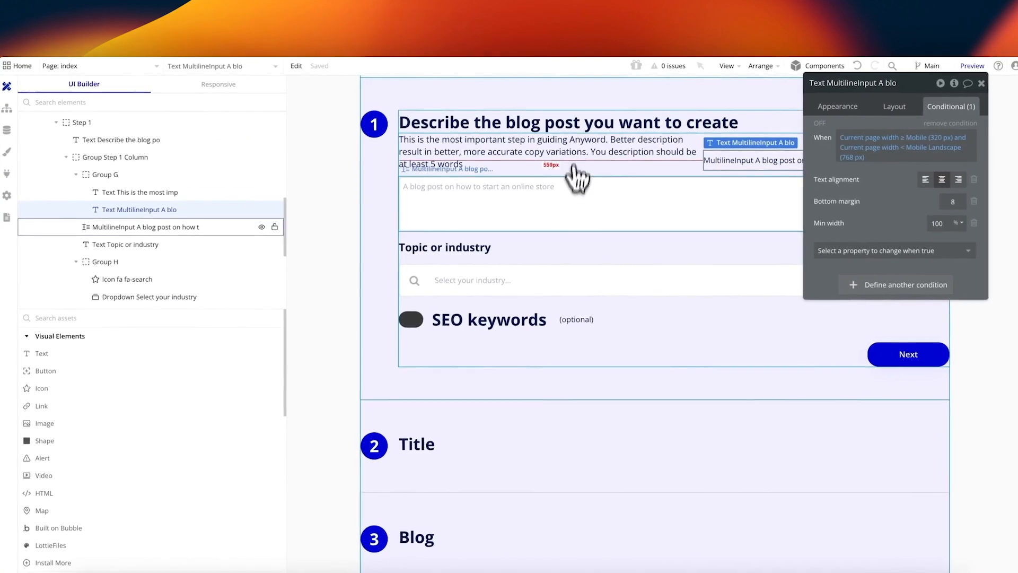
click(573, 171)
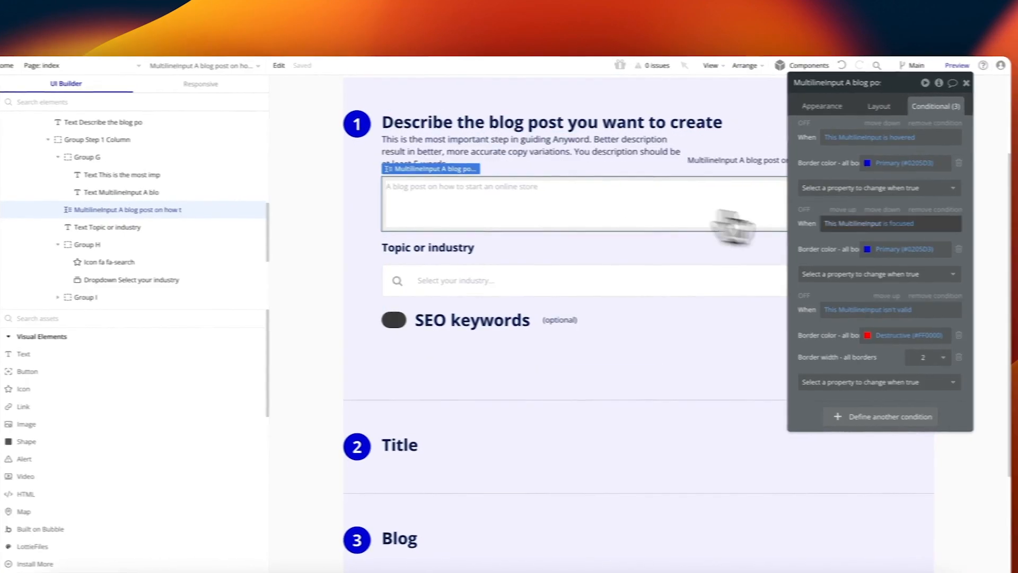
click(892, 108)
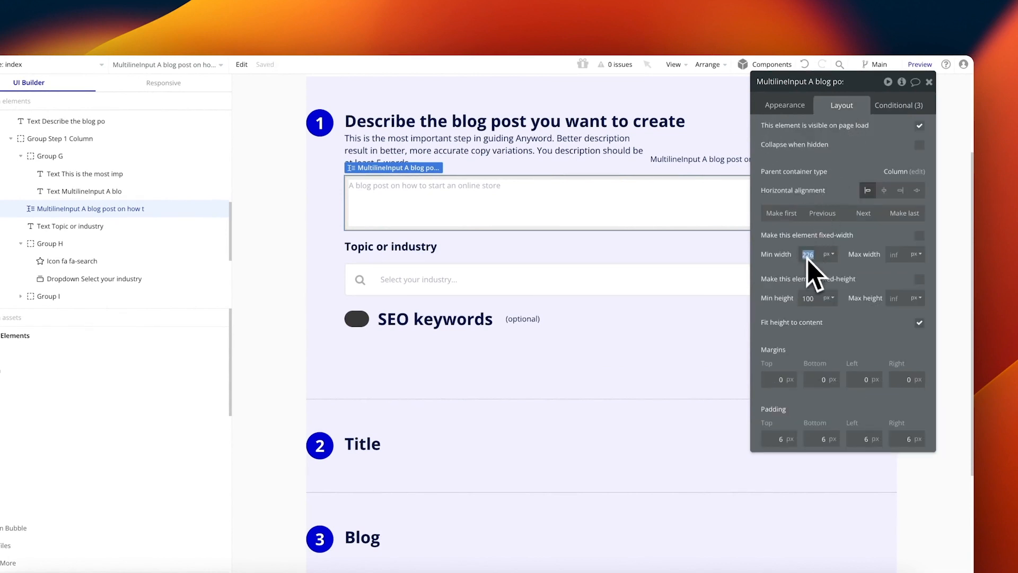
click(379, 284)
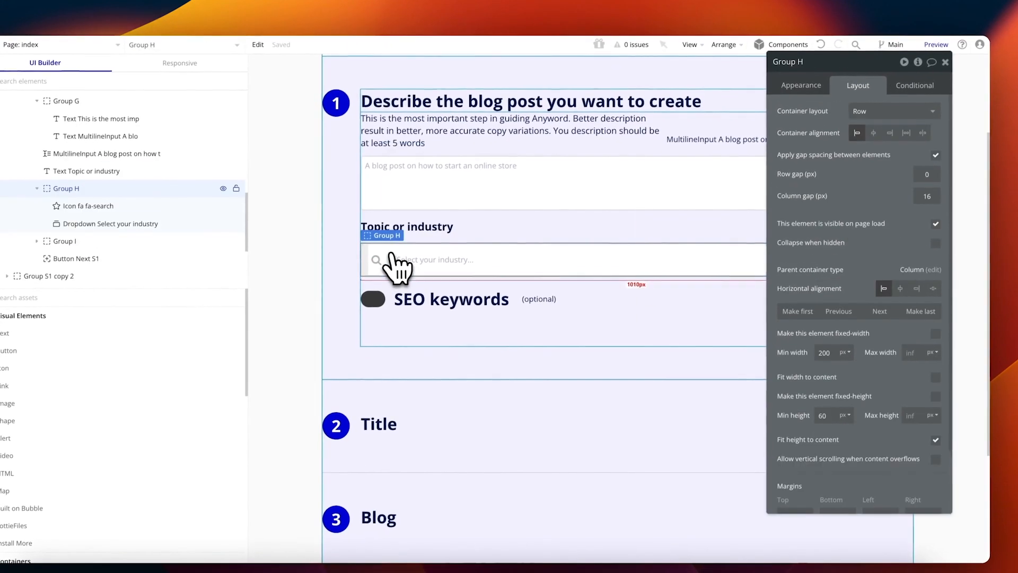
click(440, 121)
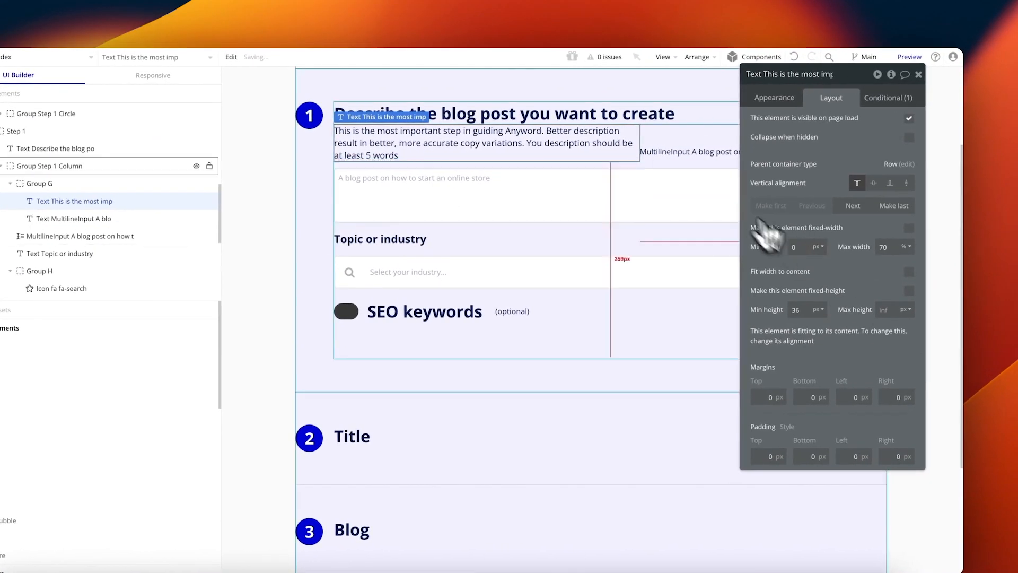
click(665, 115)
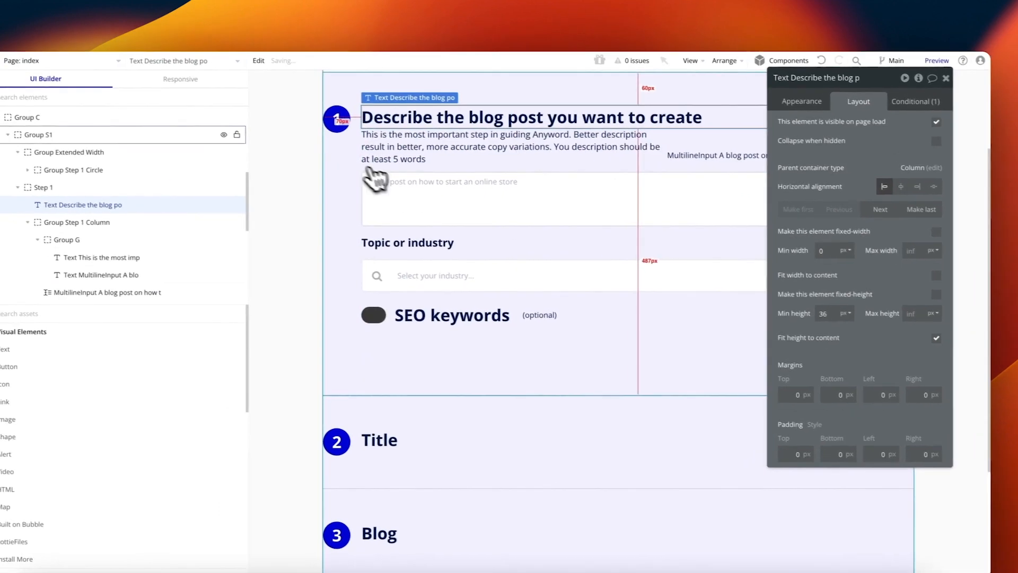
click(328, 173)
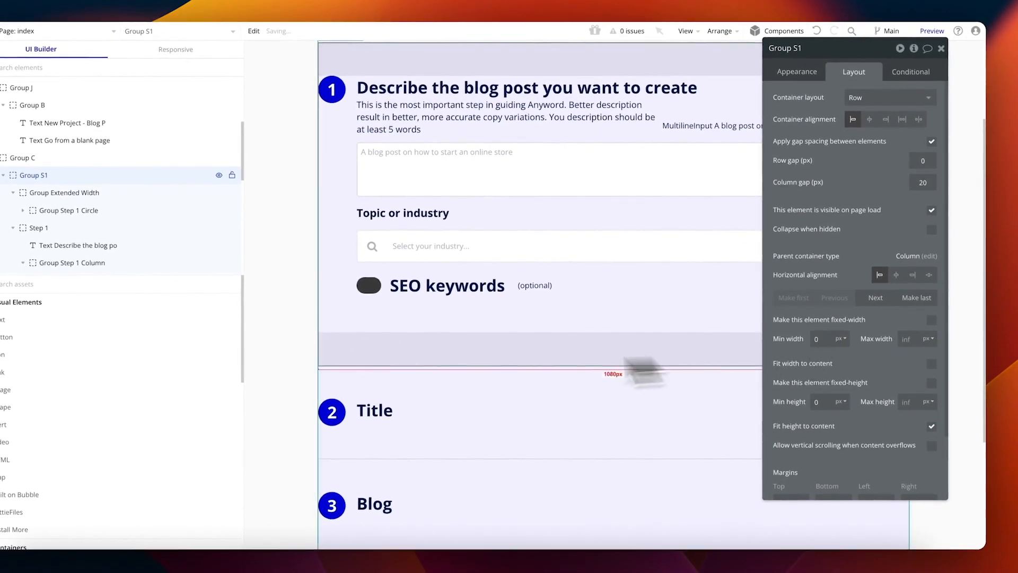
scroll(416, 370, down, 4)
click(375, 261)
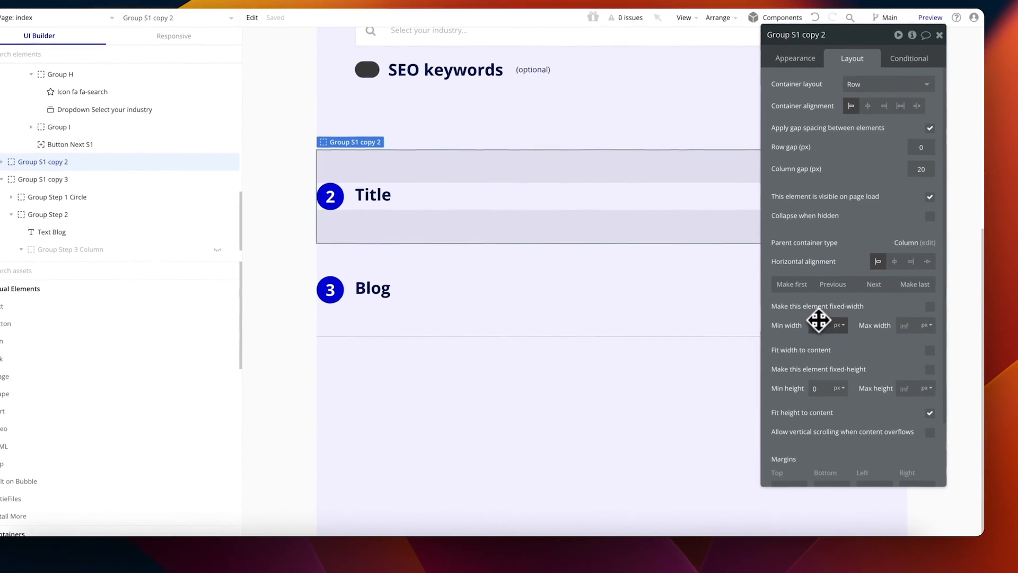
click(405, 325)
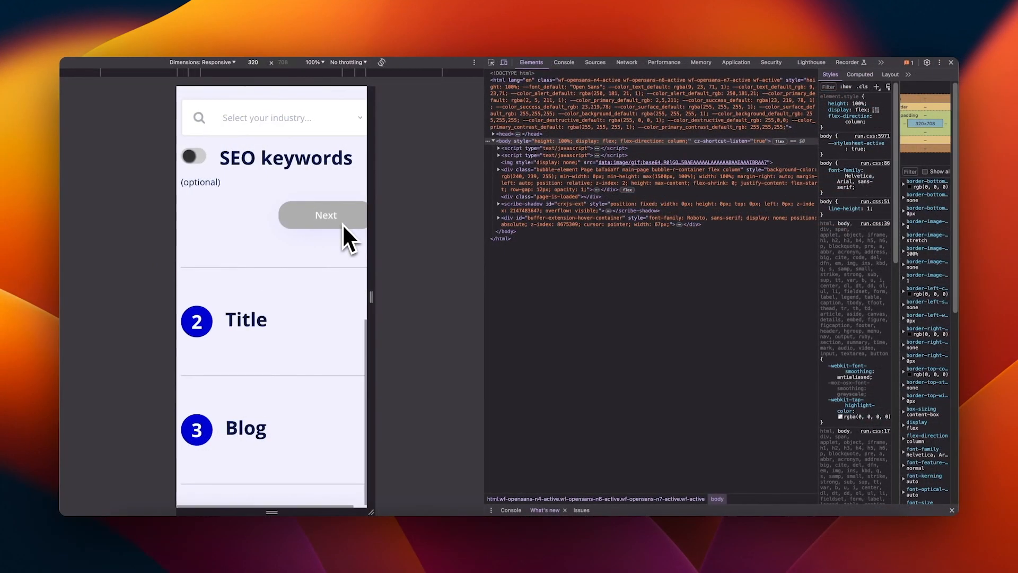
Step: Change Group B's (Hero > Group J) minimum width from 280 to 0
scroll(342, 224, right, 1)
scroll(342, 224, left, 1)
scroll(342, 223, up, 9)
scroll(342, 224, down, 9)
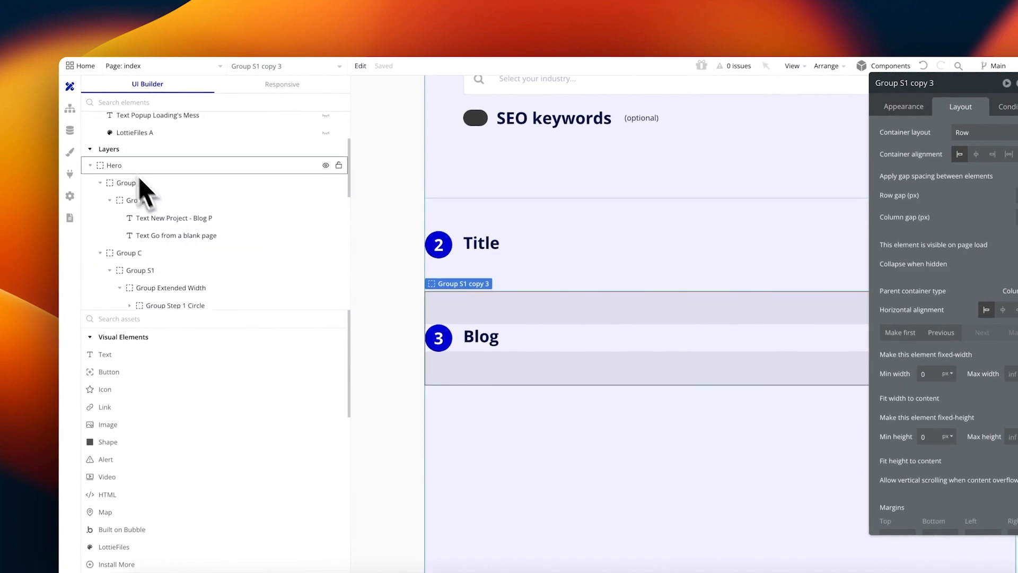
click(139, 167)
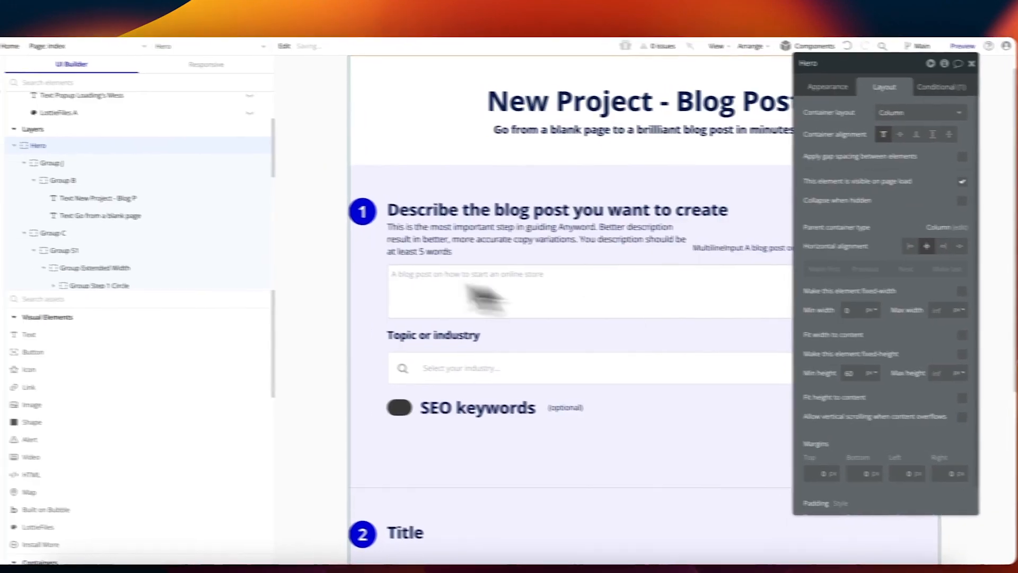
click(159, 161)
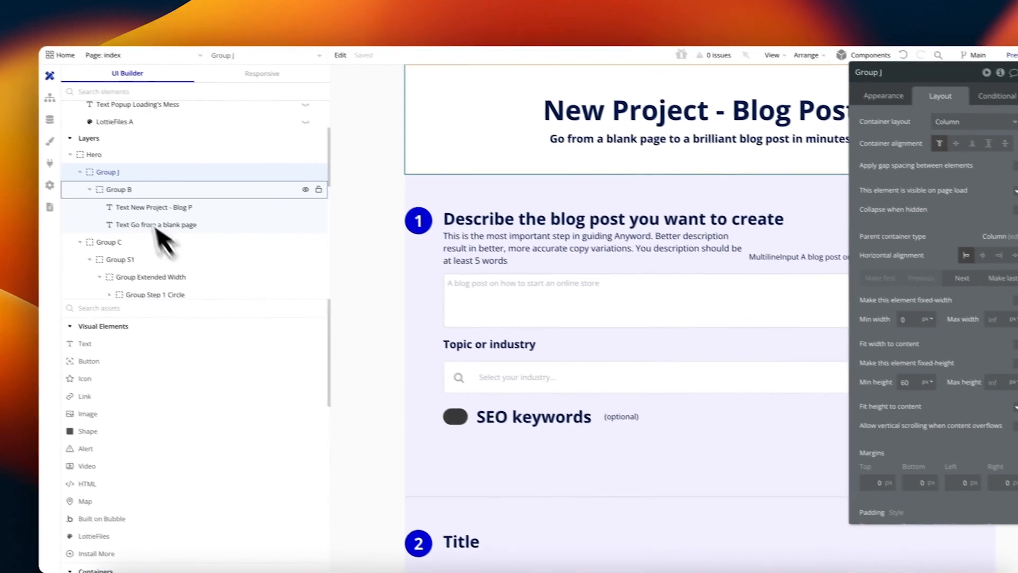
click(29, 155)
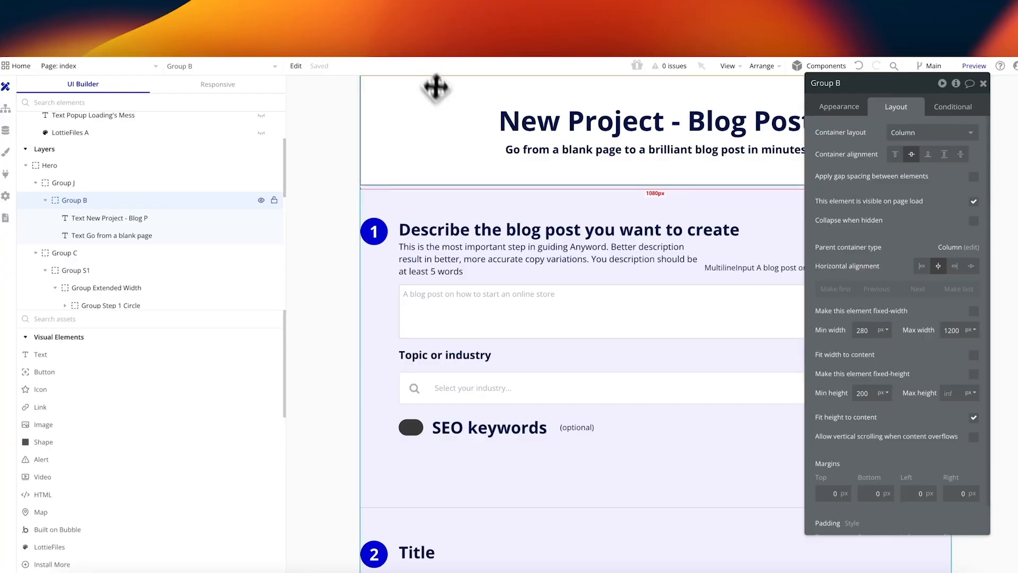
double_click(868, 331)
text(0)
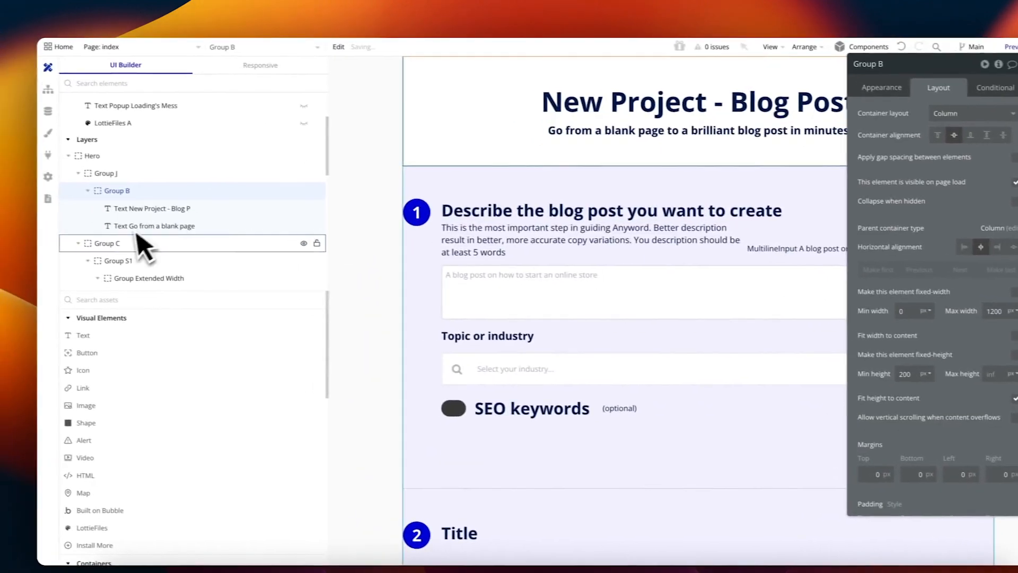
Step: Select Group C and expand the Group Extended Width layer
click(29, 233)
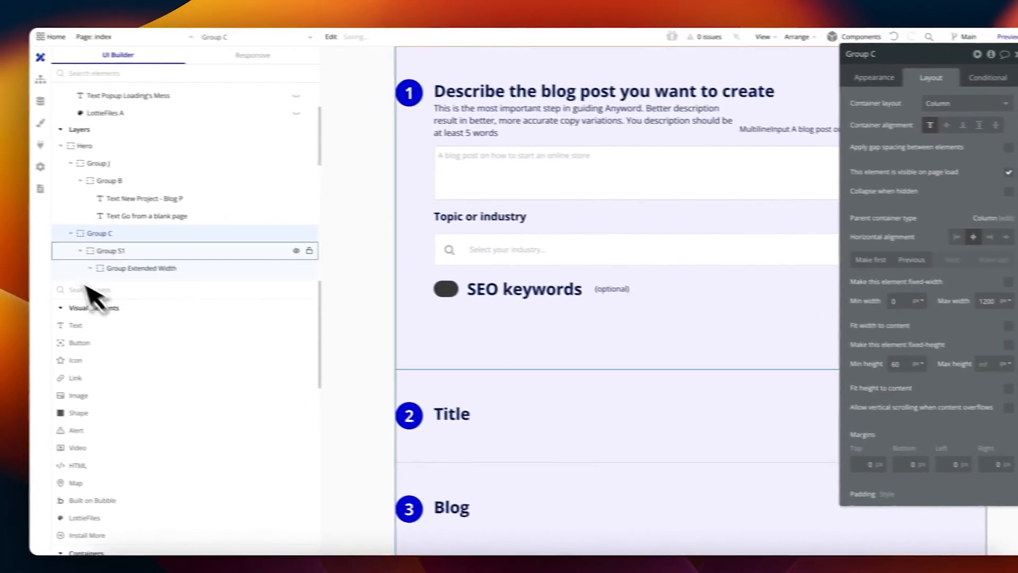
click(6, 259)
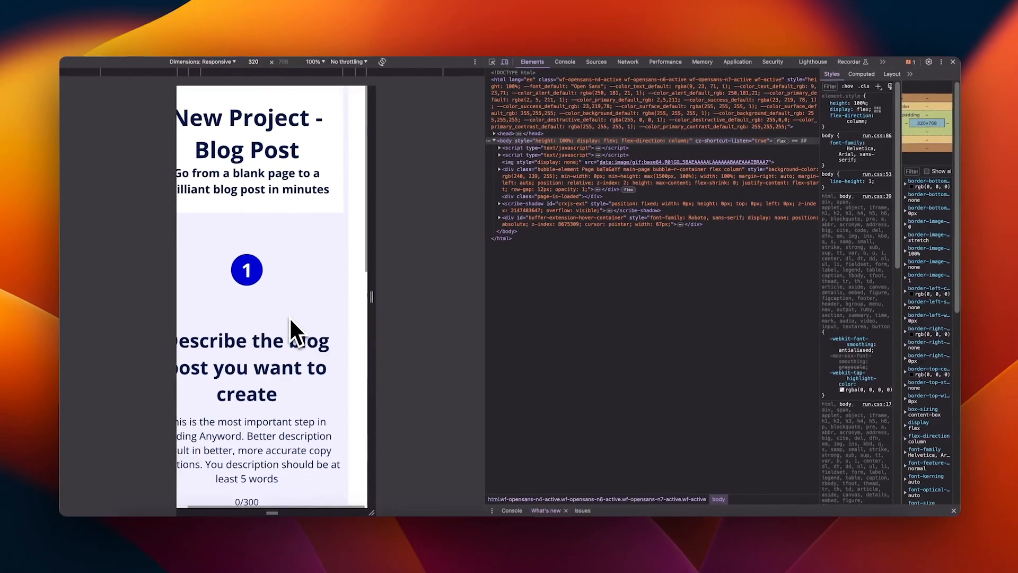
scroll(288, 316, down, 10)
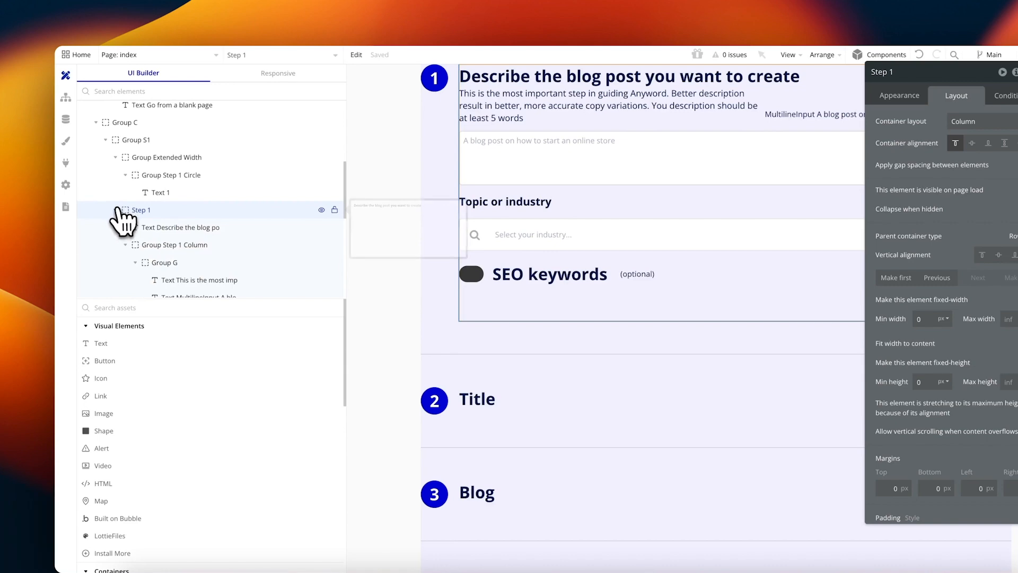
Step: Inspect the step 1 Next button, Title group and steps container, then select the index page
scroll(128, 206, down, 5)
click(170, 184)
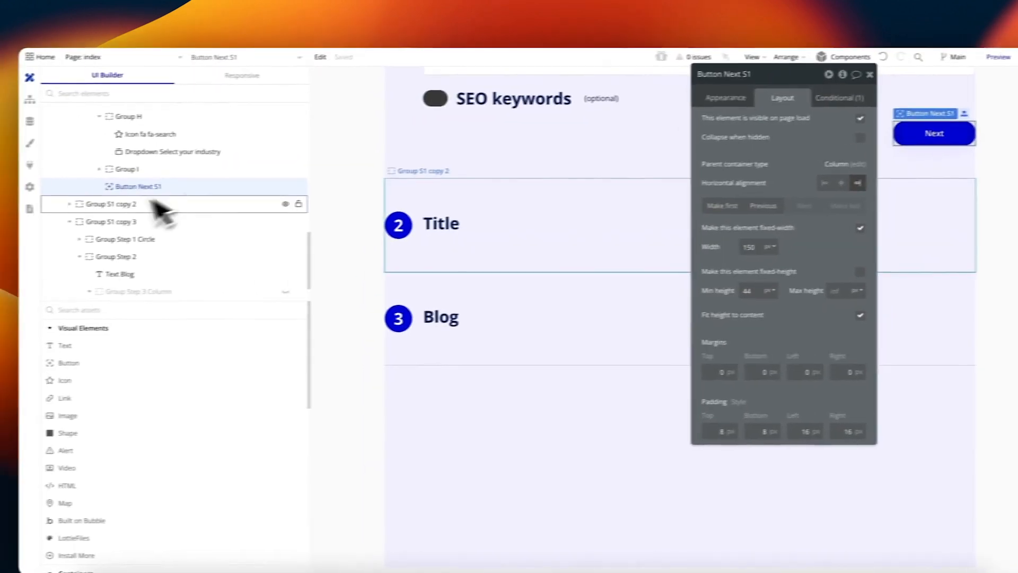
click(112, 208)
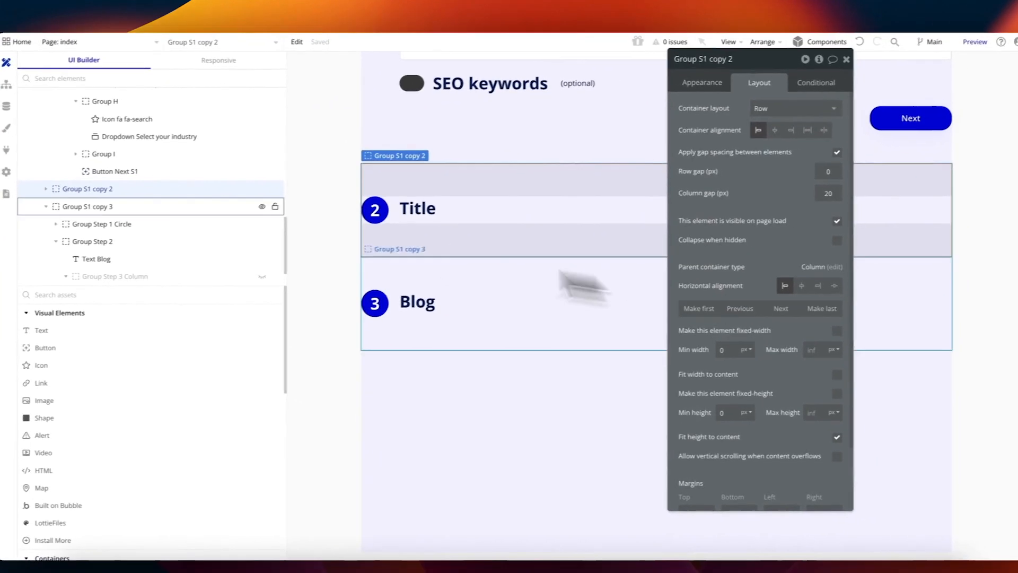
click(432, 422)
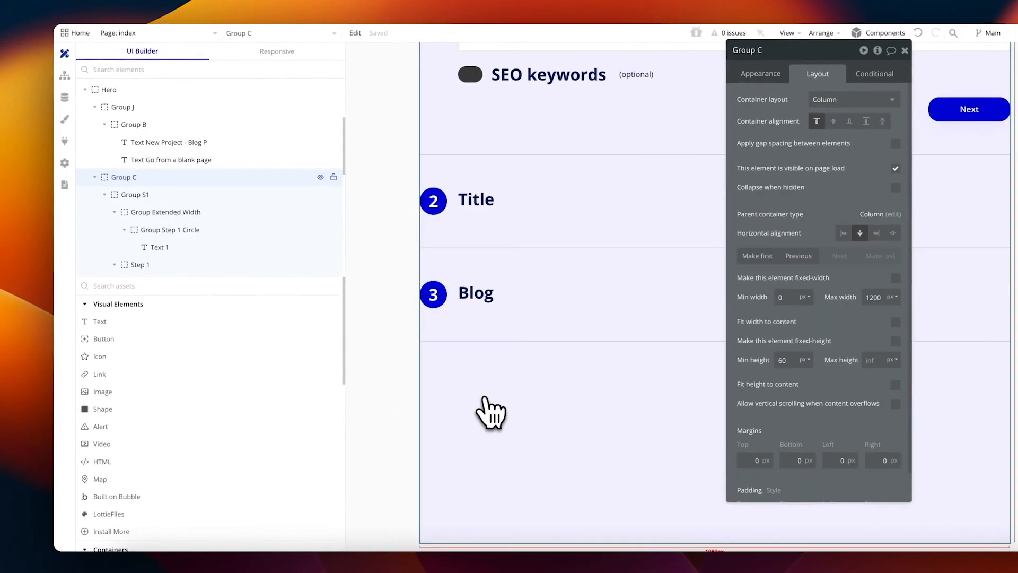
scroll(429, 244, up, 6)
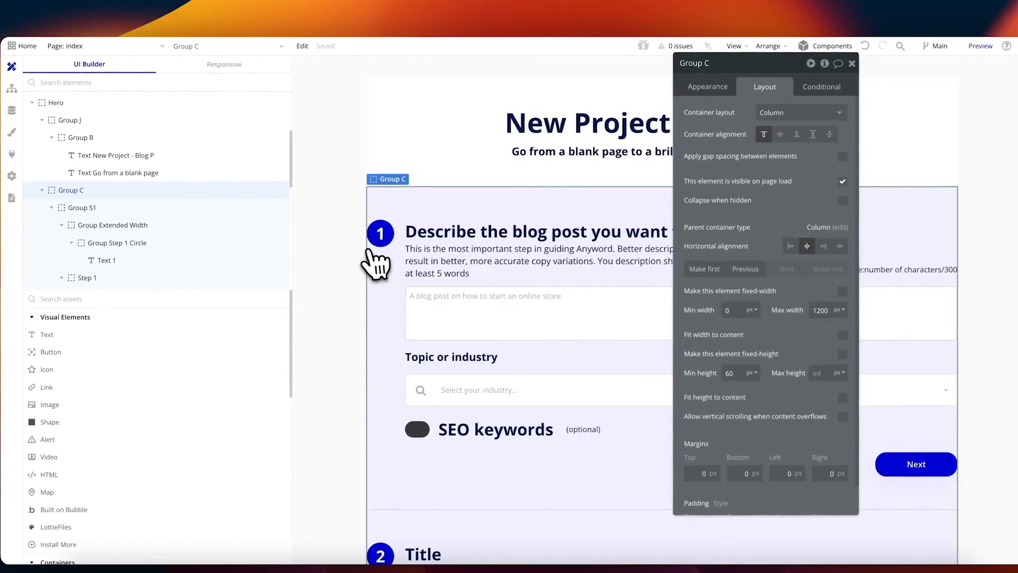
click(327, 151)
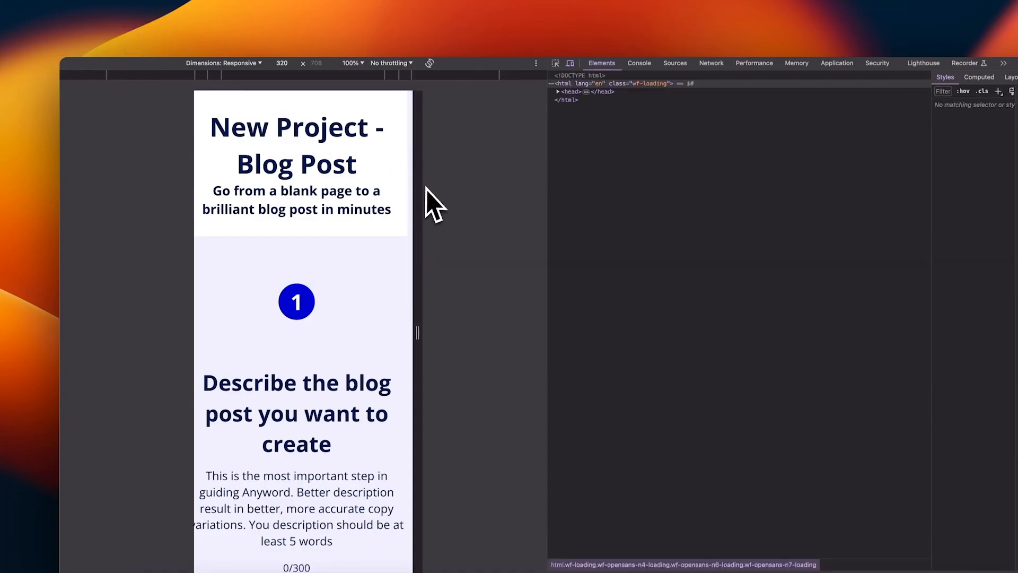
Step: Scroll through the 320 px mobile preview to check the Title and Blog steps' layout
scroll(408, 260, down, 9)
scroll(395, 264, up, 9)
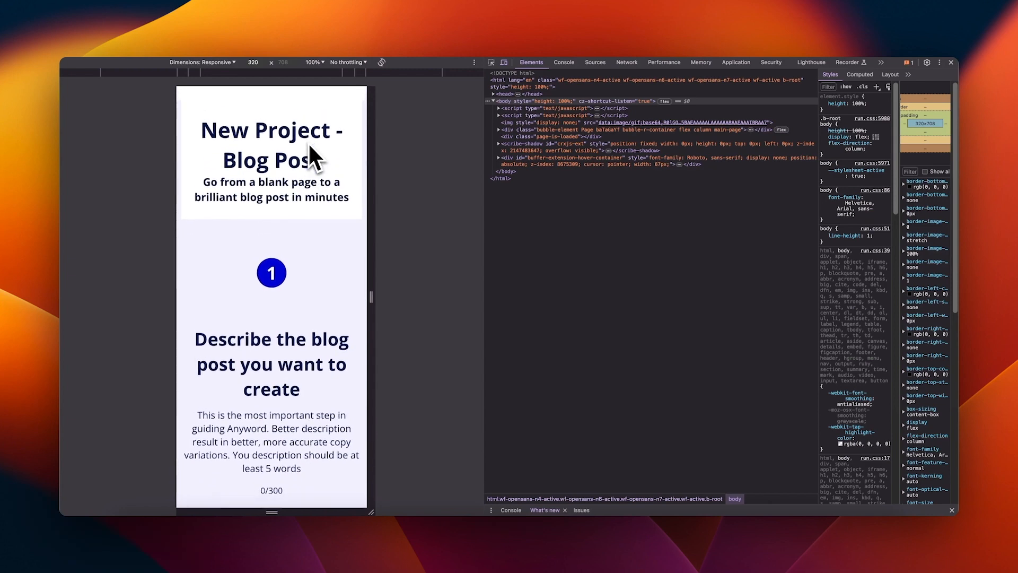
scroll(310, 147, down, 3)
scroll(310, 154, down, 3)
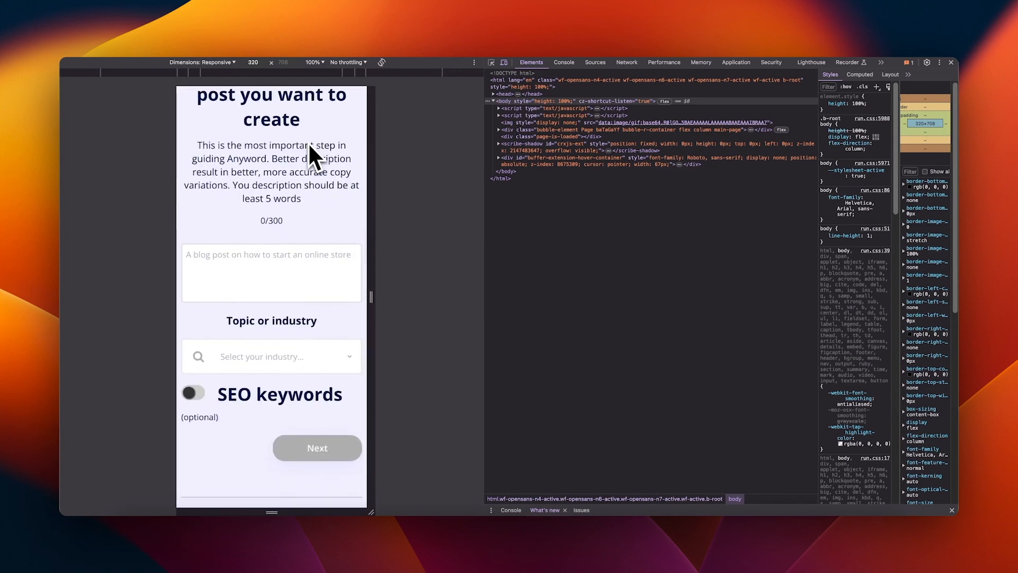
scroll(310, 153, up, 3)
scroll(297, 154, up, 4)
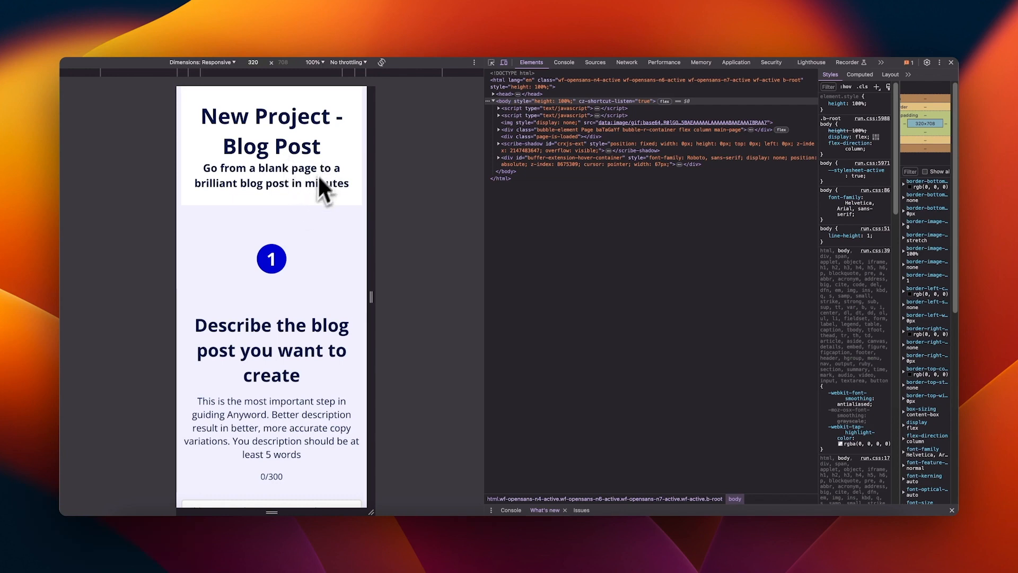
scroll(318, 175, down, 2)
scroll(308, 194, down, 3)
scroll(247, 292, down, 1)
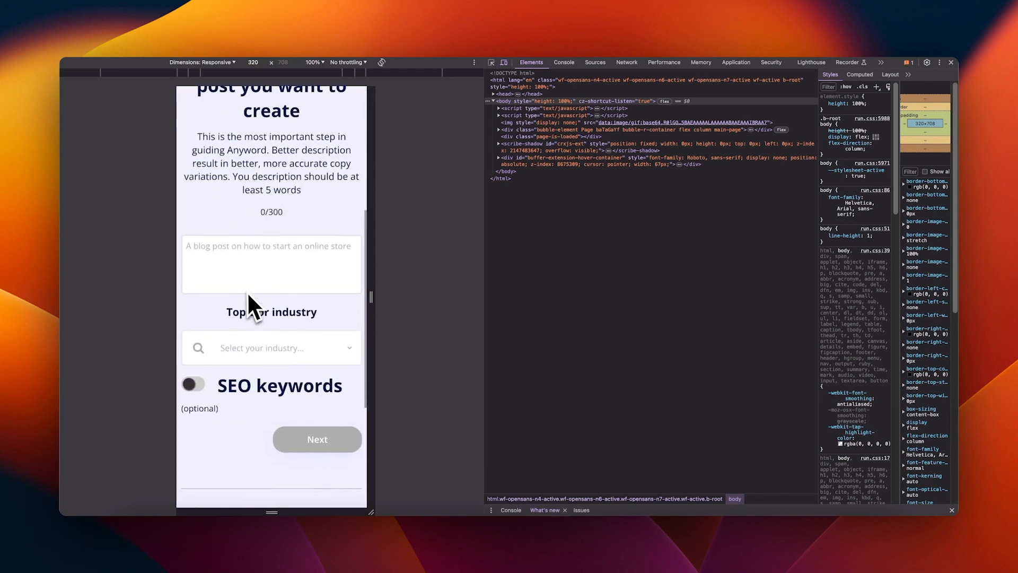
scroll(247, 291, down, 4)
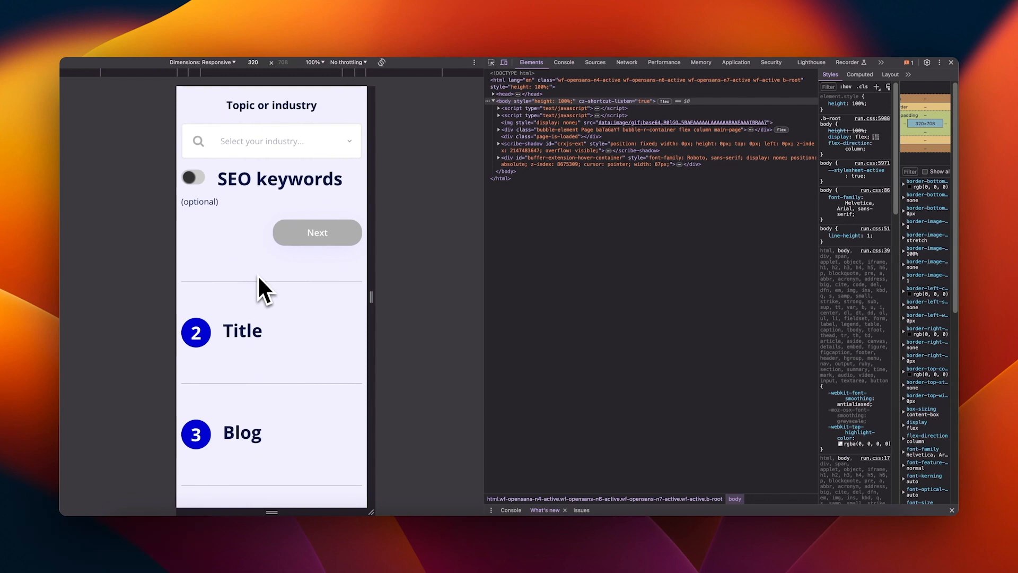
scroll(287, 167, up, 6)
scroll(260, 223, down, 6)
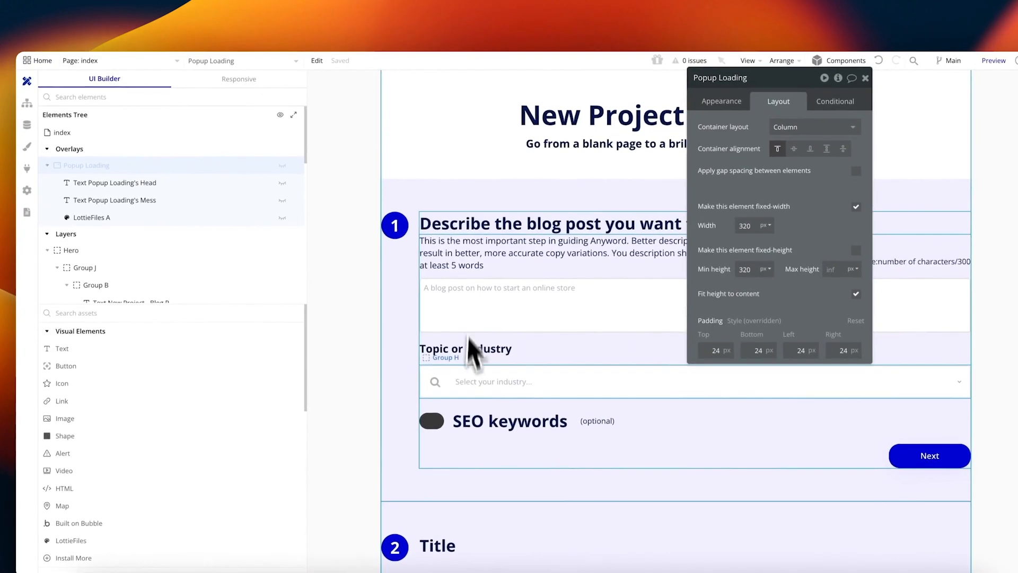
scroll(461, 350, down, 5)
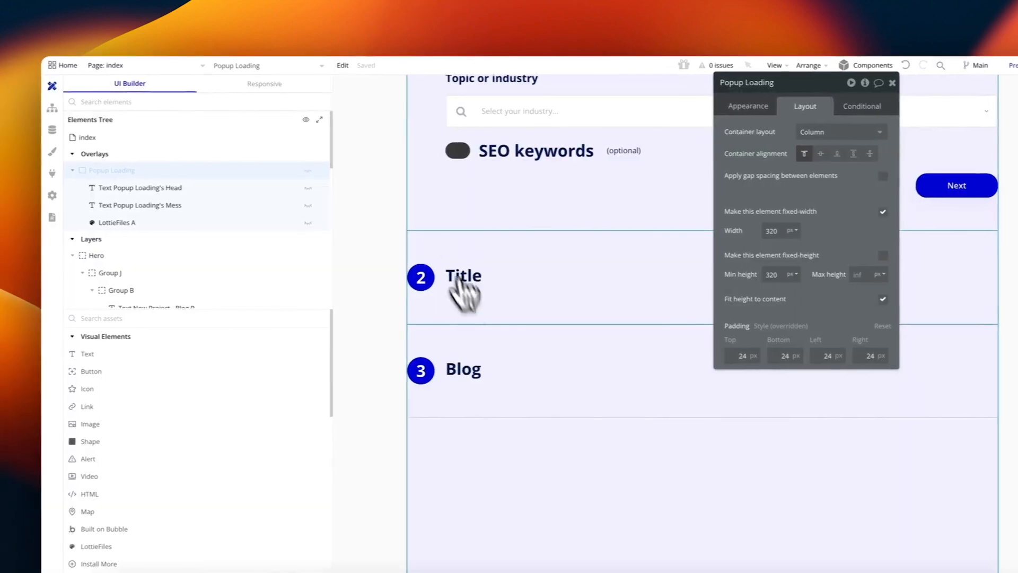
Step: Expand the Title step's group and its Title text group in the Elements Tree
click(485, 302)
click(109, 210)
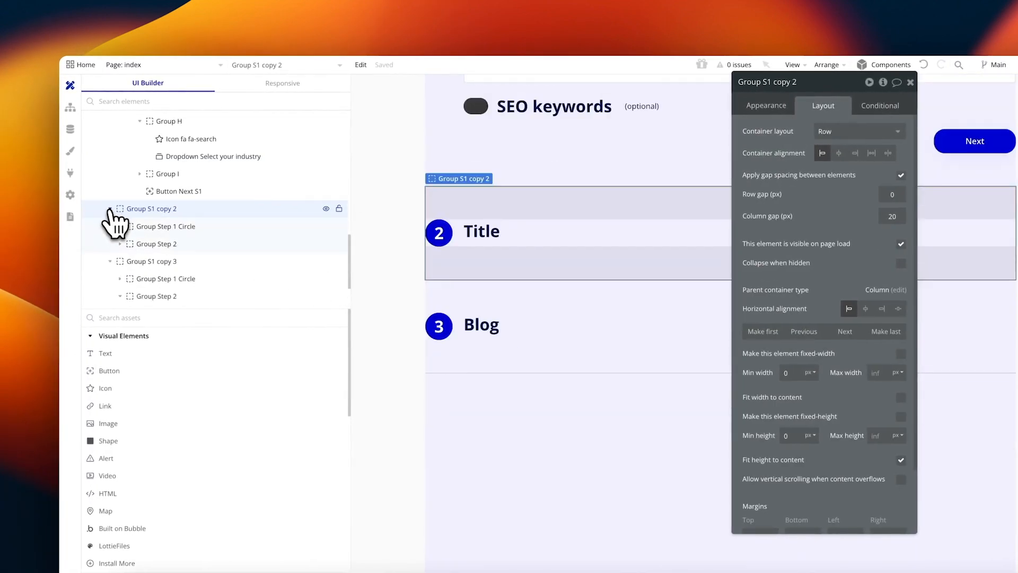
click(133, 245)
scroll(238, 266, down, 1)
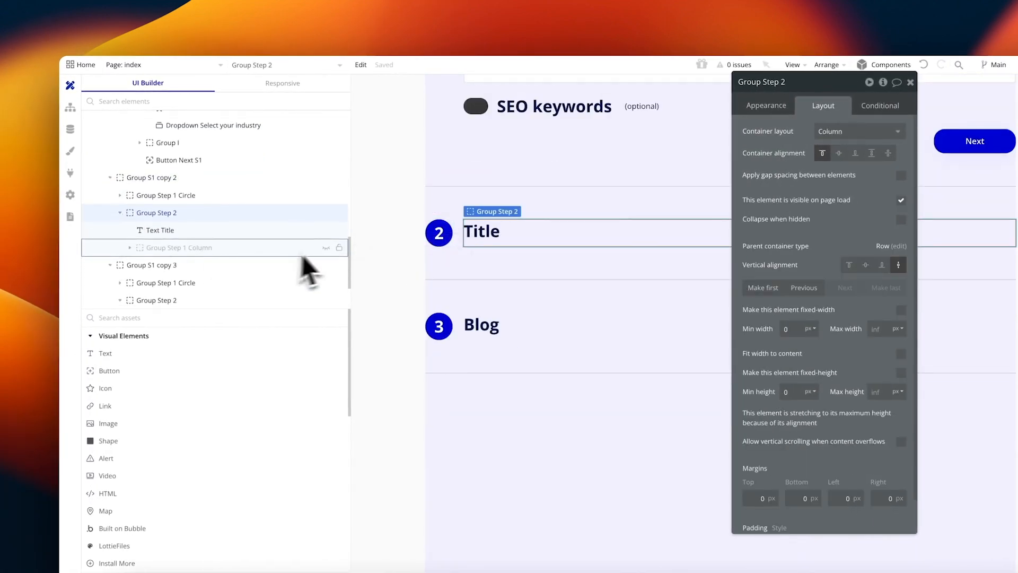
scroll(305, 239, up, 3)
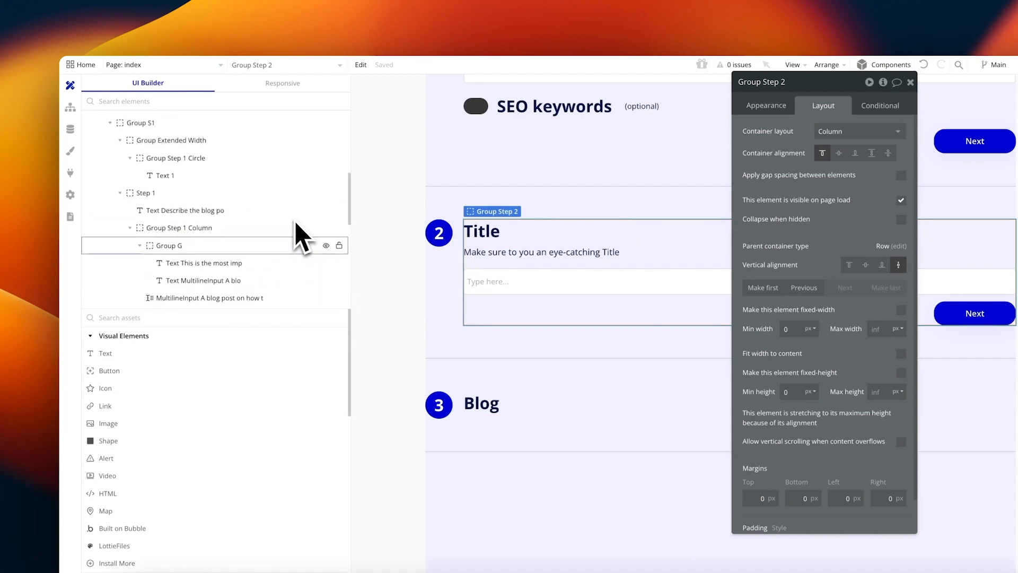
Step: Hide Group S1 so the step 1 group disappears from the canvas
click(110, 147)
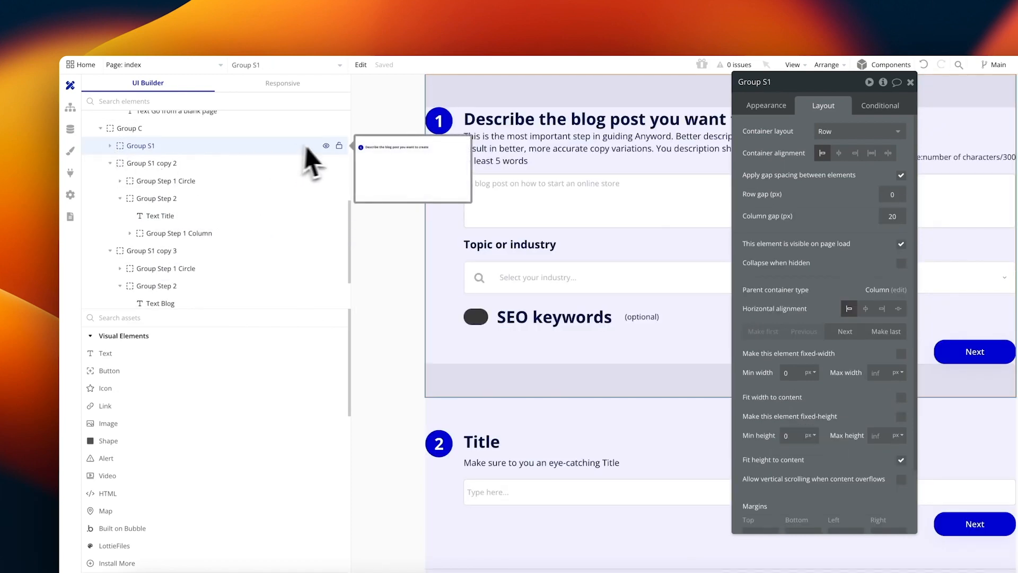
click(326, 146)
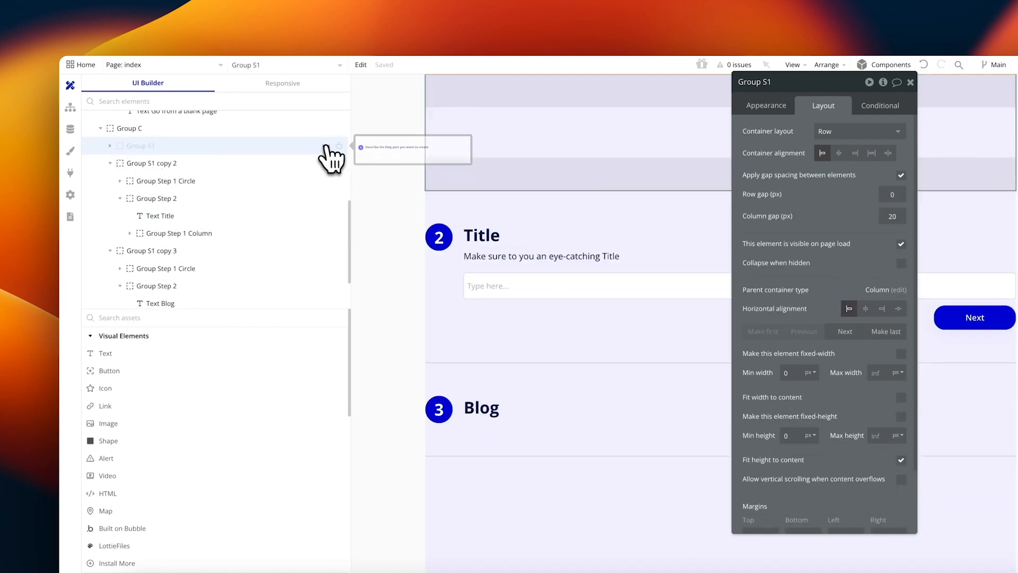
click(261, 88)
Step: Toggle the Title step's input column visibility and select the step 2 circle's group
click(327, 234)
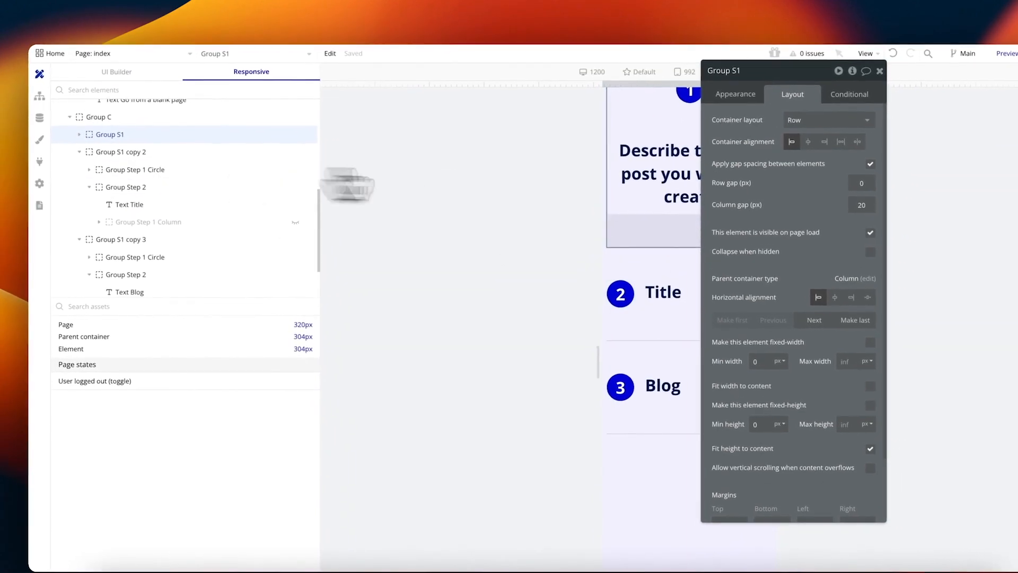
click(644, 285)
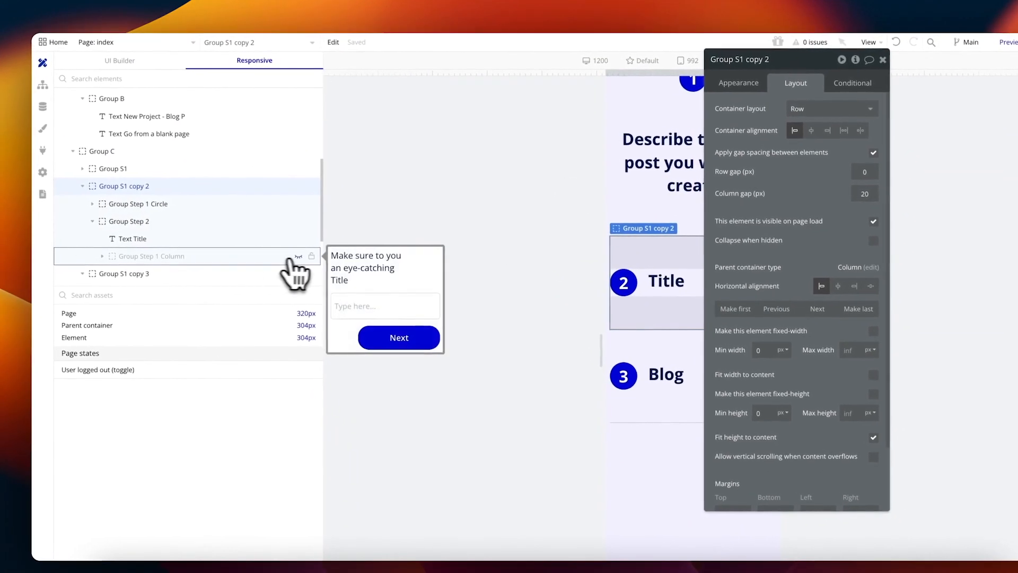
click(299, 256)
drag(777, 198, 445, 178)
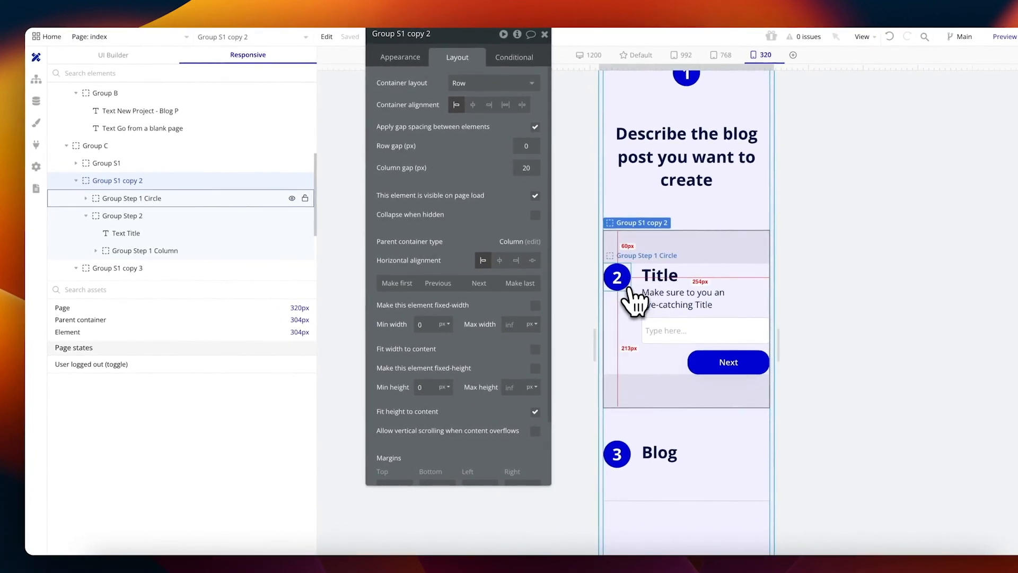
click(628, 288)
click(139, 164)
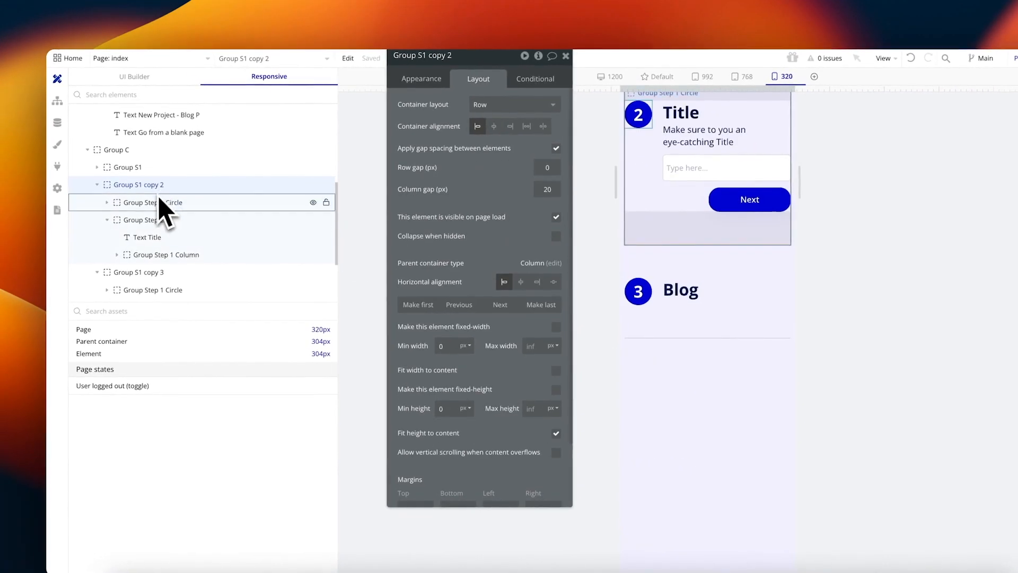
click(166, 205)
scroll(716, 174, up, 3)
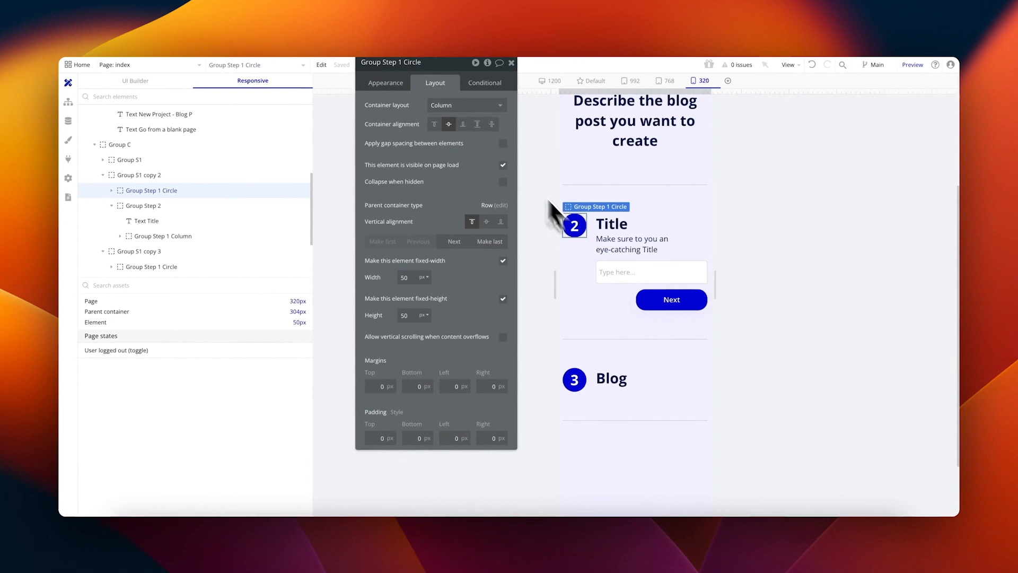
scroll(636, 197, up, 3)
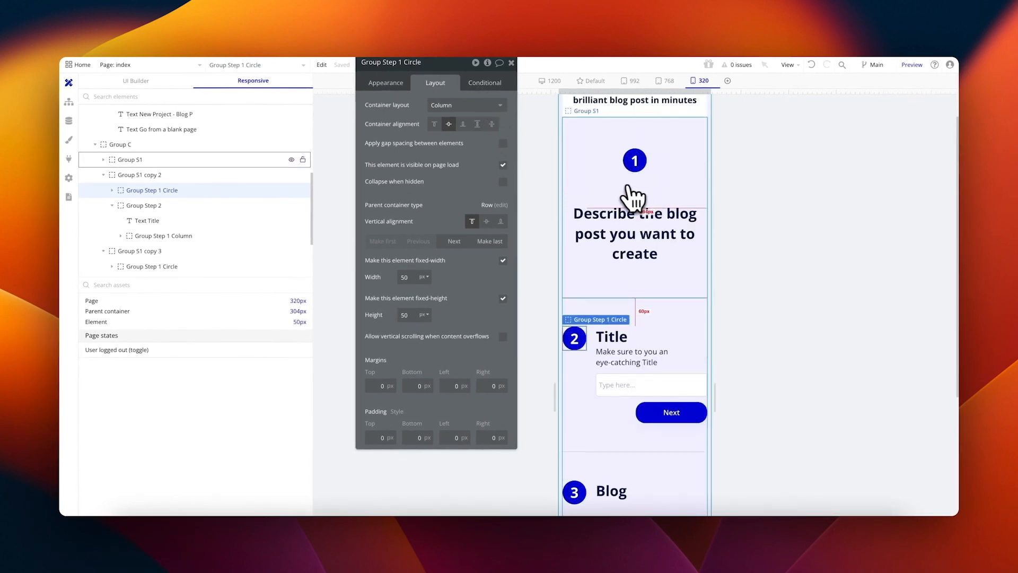
Step: Inspect the step 1 circle group's mobile-width condition, then select the step 2 circle
click(647, 173)
click(476, 85)
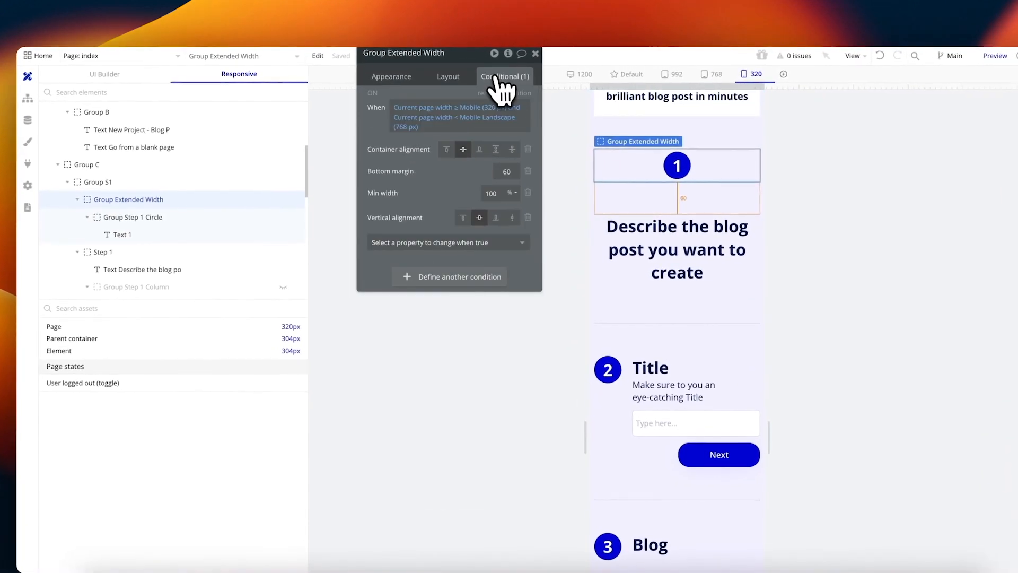
click(618, 366)
click(84, 203)
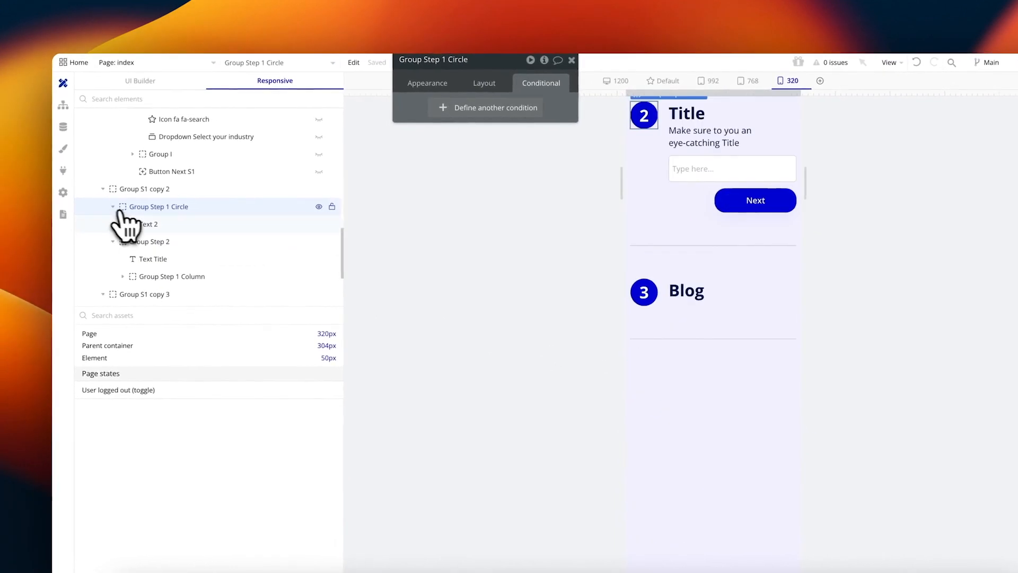
click(160, 194)
scroll(642, 170, up, 1)
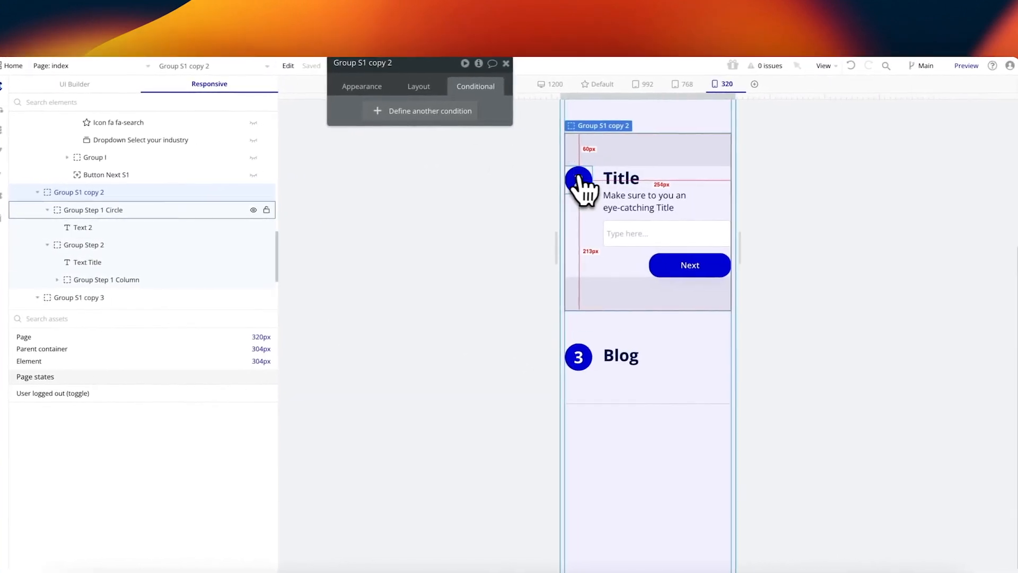
click(653, 176)
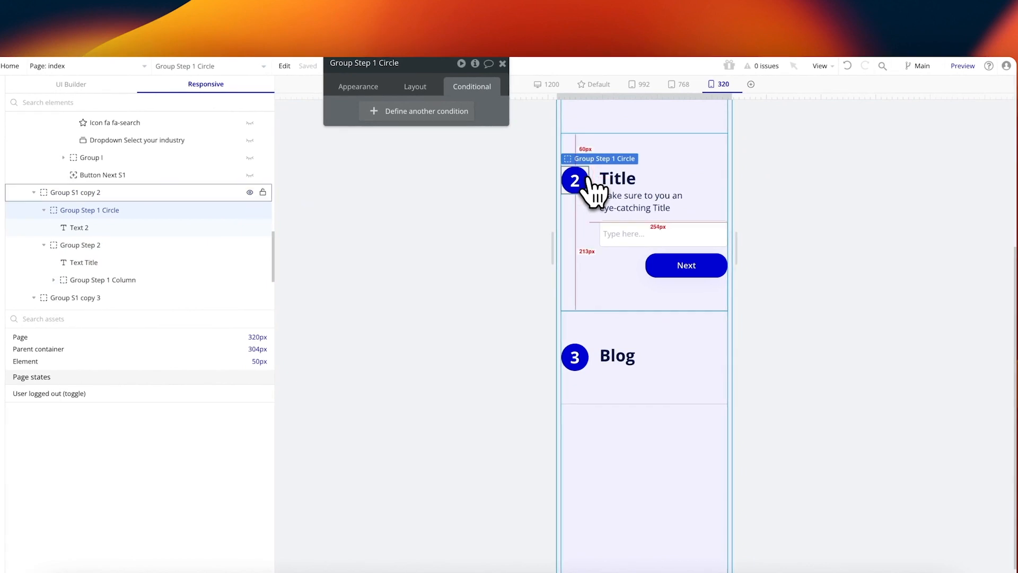
drag(430, 162, 408, 194)
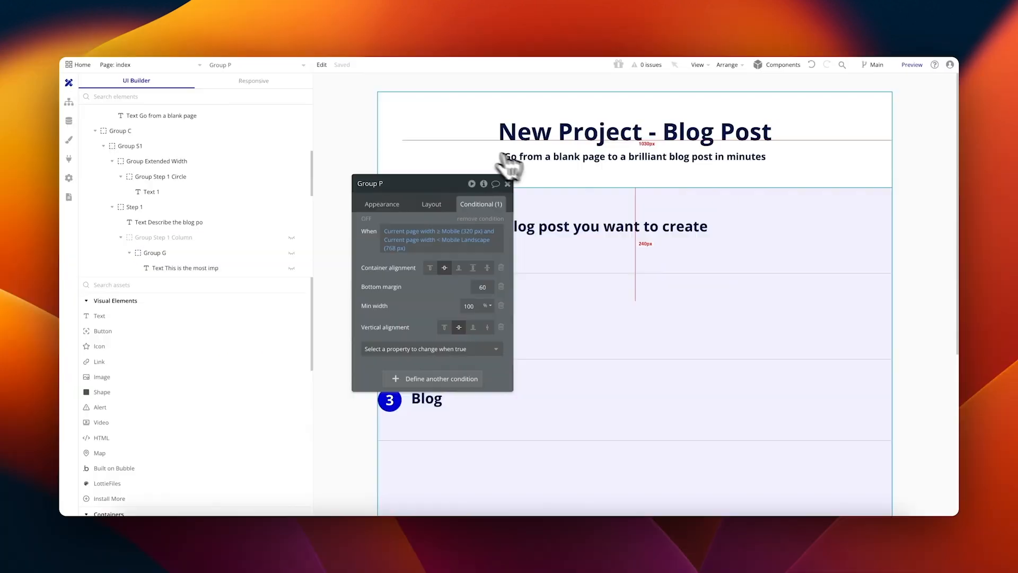
scroll(504, 166, down, 4)
scroll(511, 143, up, 4)
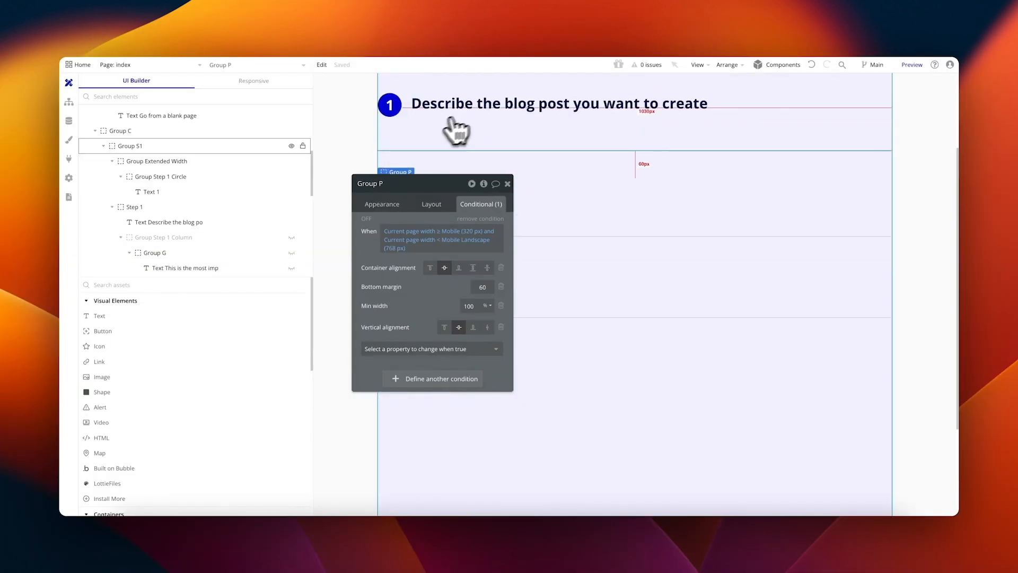
Step: Copy step 1 circle's mobile alignment condition and paste it onto circles 2 and 3
click(397, 111)
right_click(437, 255)
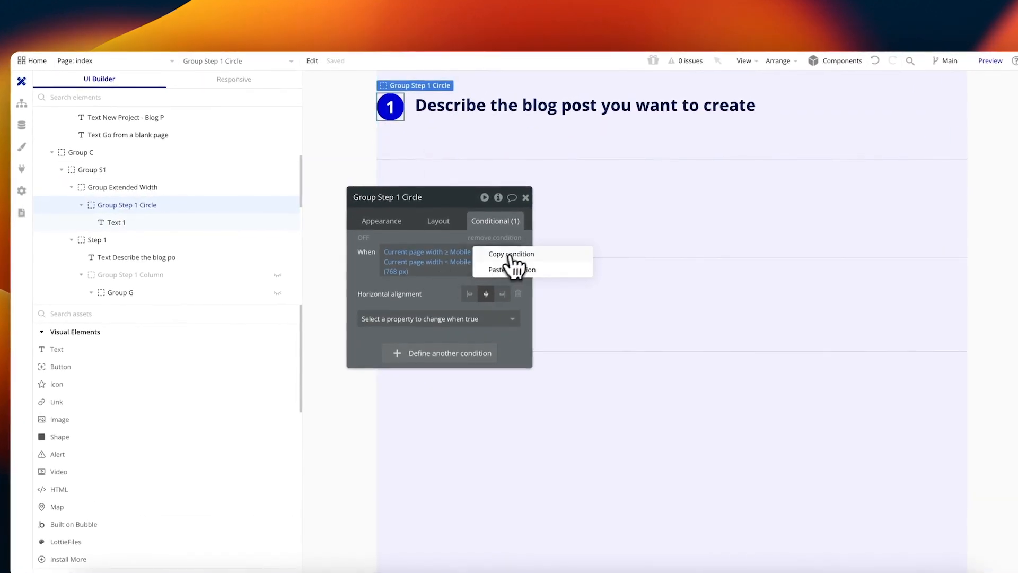
scroll(490, 143, down, 3)
click(397, 111)
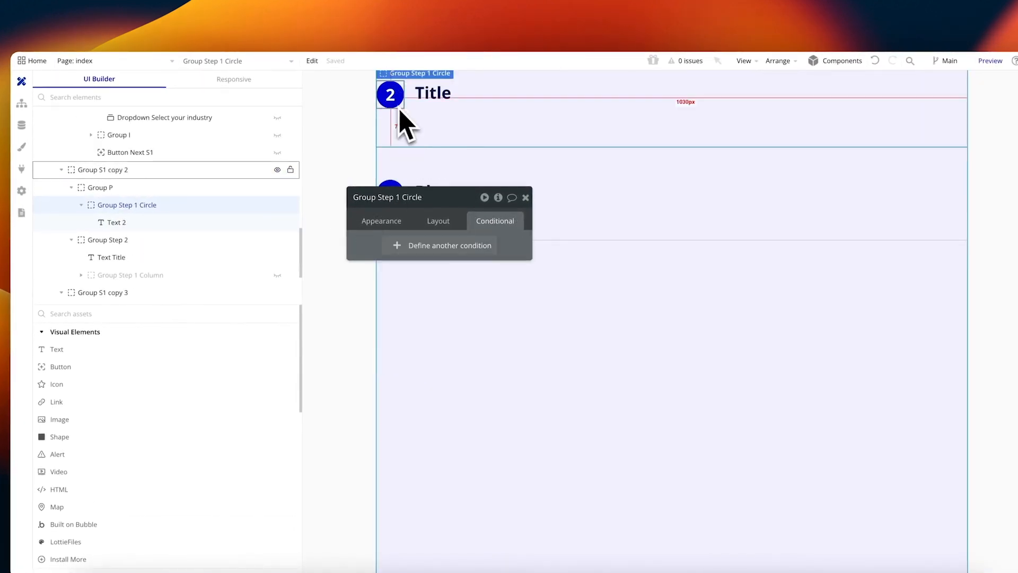
click(564, 212)
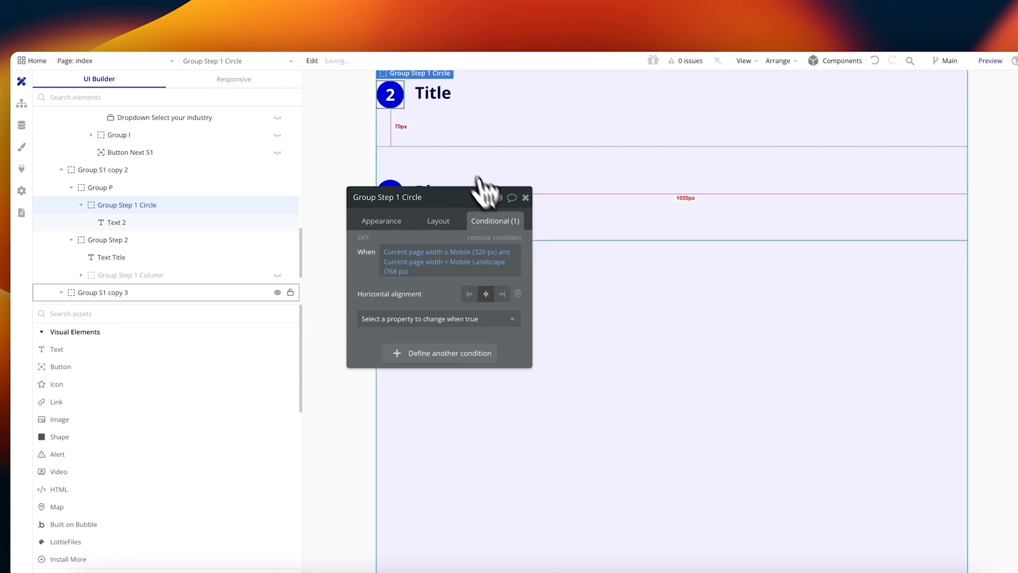
click(402, 152)
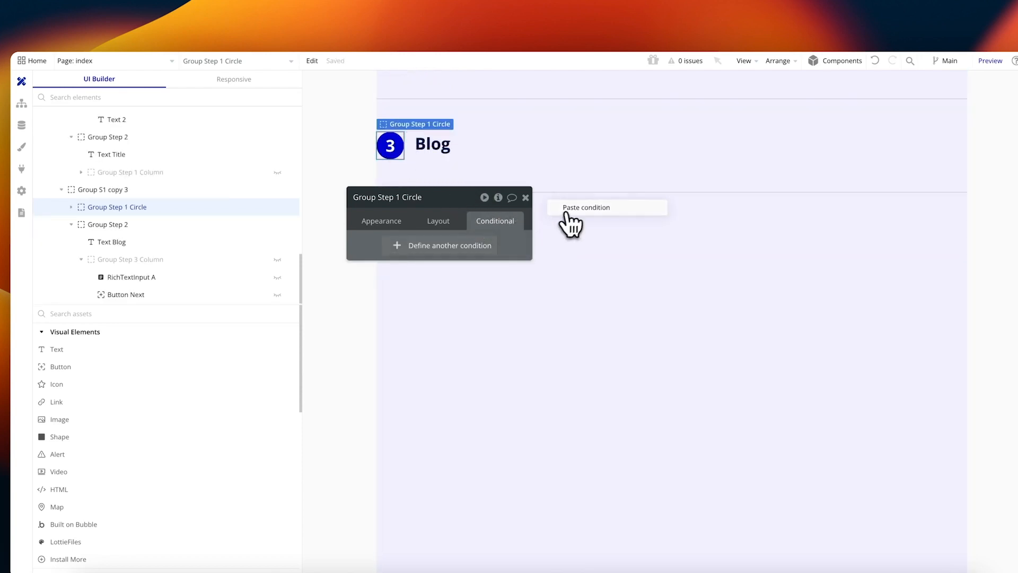
click(564, 207)
scroll(483, 169, up, 1)
Step: Wrap the step 3 circle in Group Q, fit it to content, and paste the condition
click(402, 127)
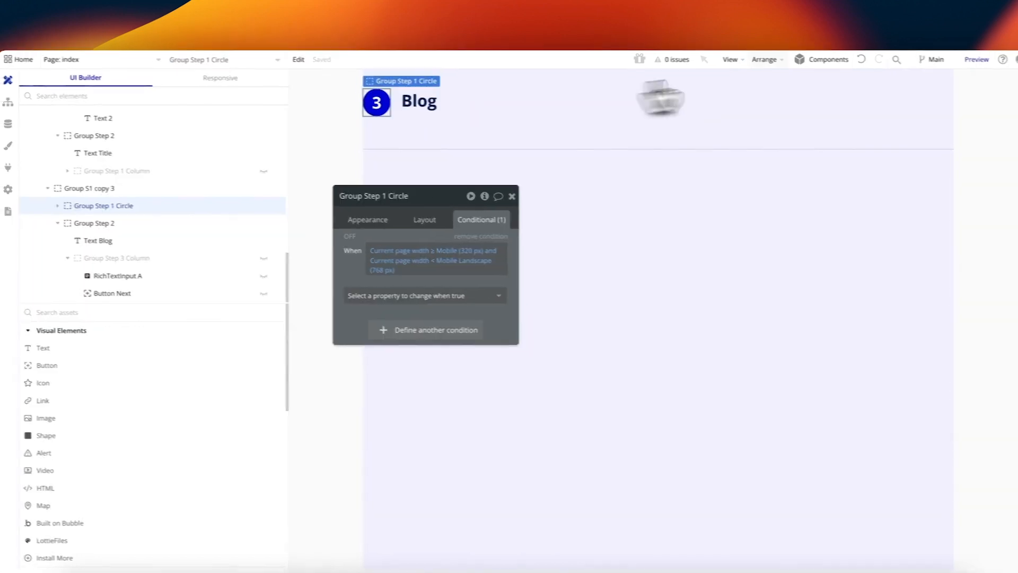
click(778, 60)
click(793, 318)
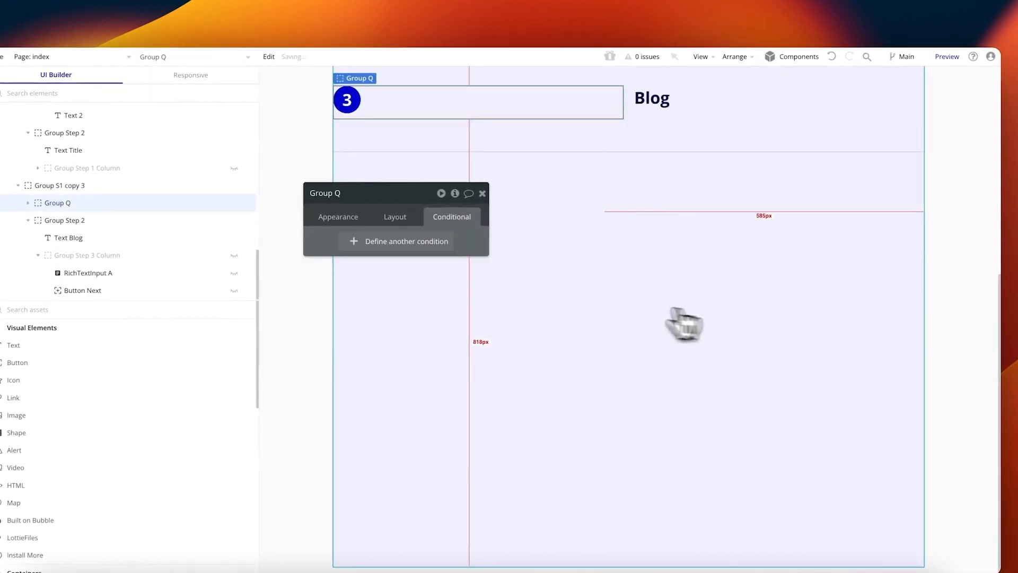
click(395, 216)
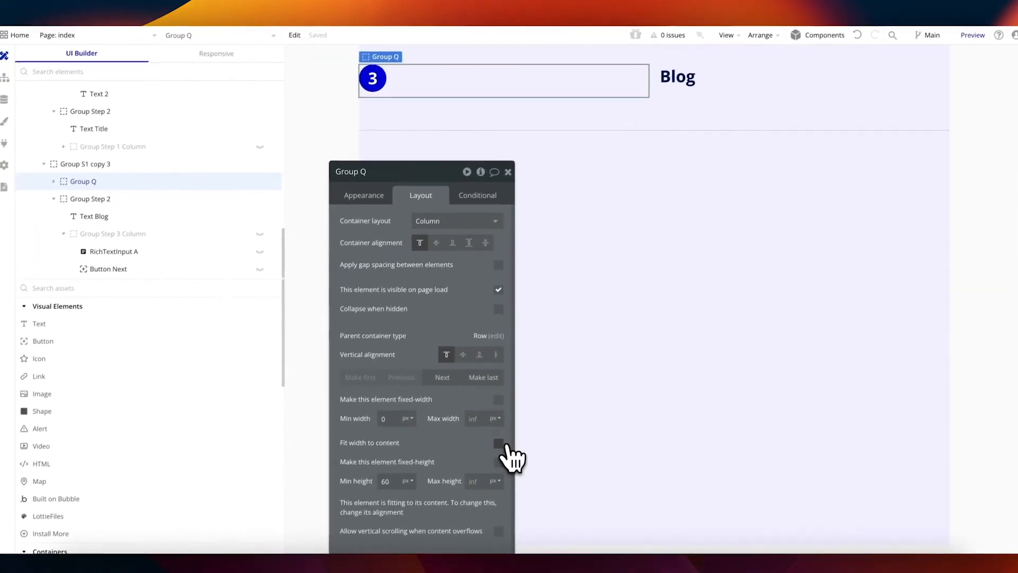
click(473, 464)
click(477, 204)
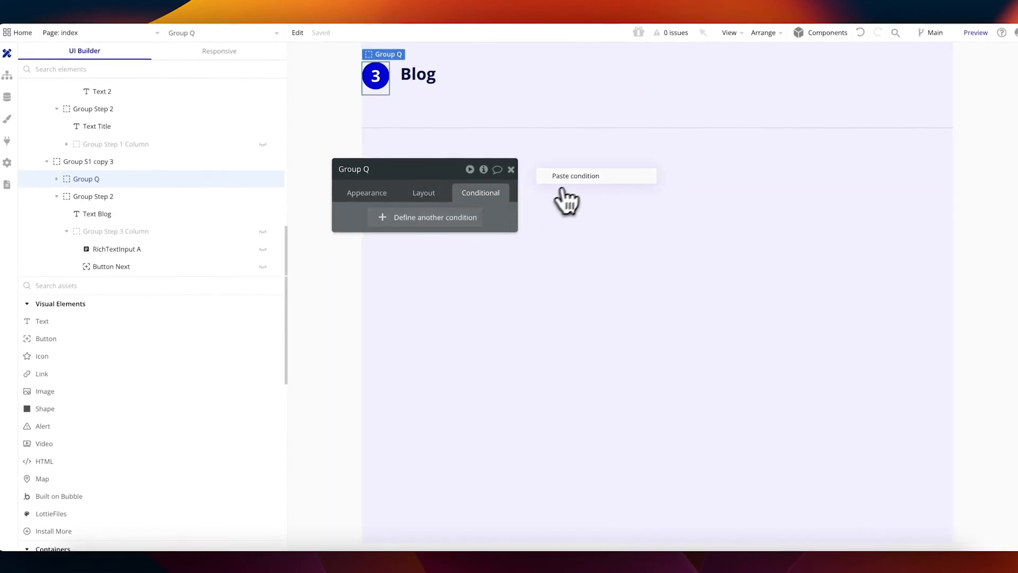
click(558, 180)
click(451, 206)
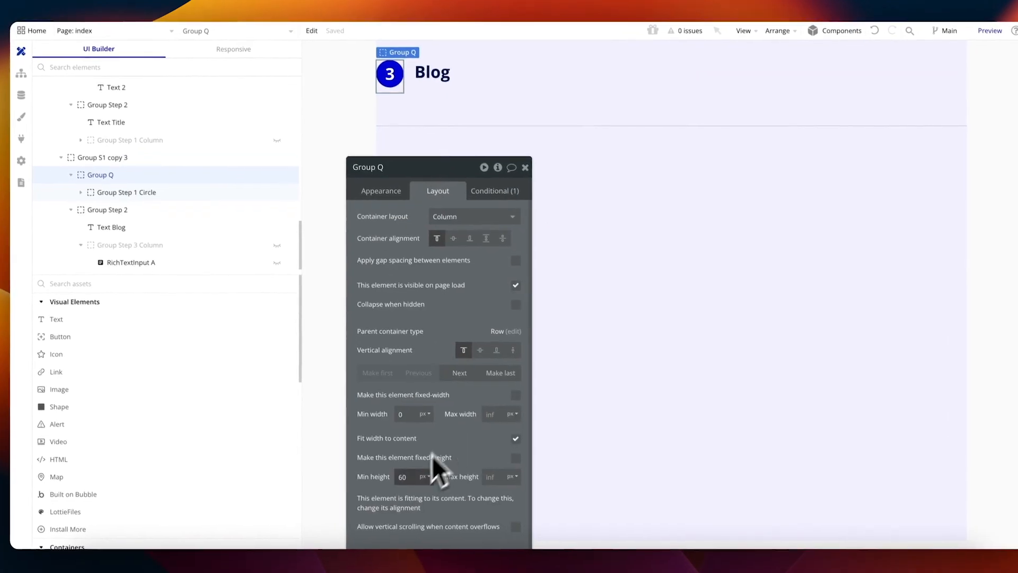
Step: Set Group Q's minimum height to 0
scroll(523, 177, up, 3)
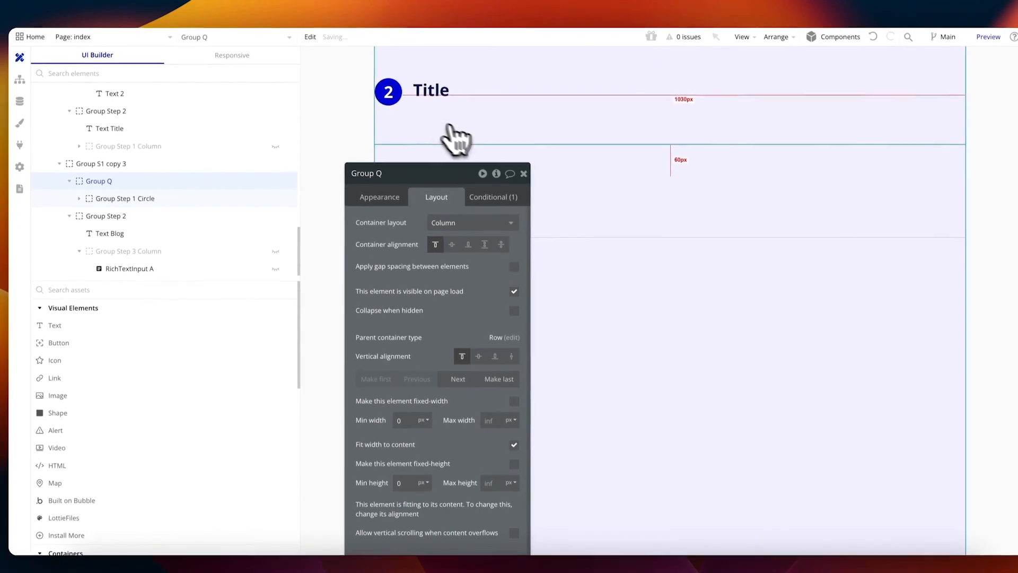
double_click(403, 484)
text(0)
scroll(553, 180, up, 5)
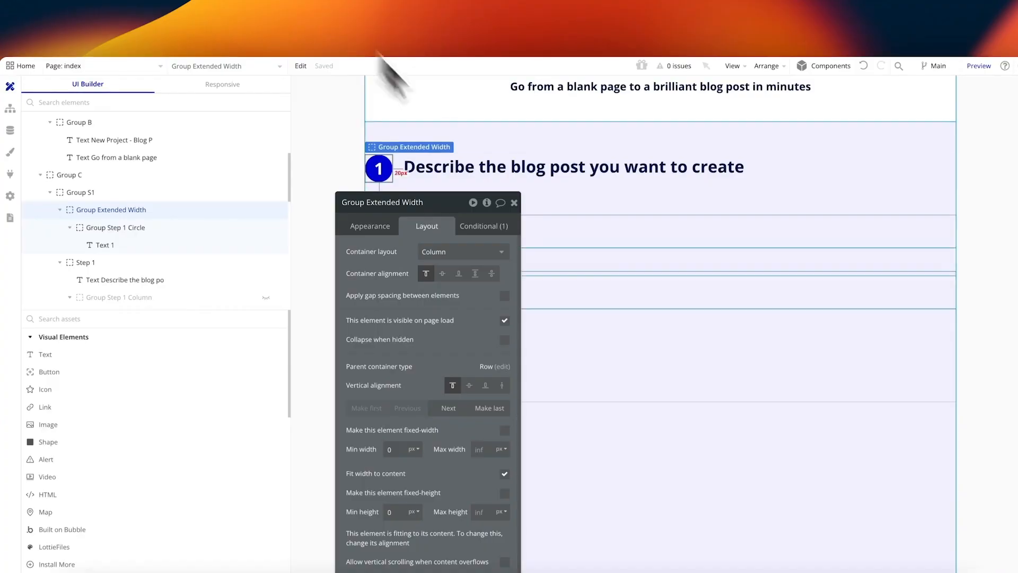
scroll(657, 243, down, 5)
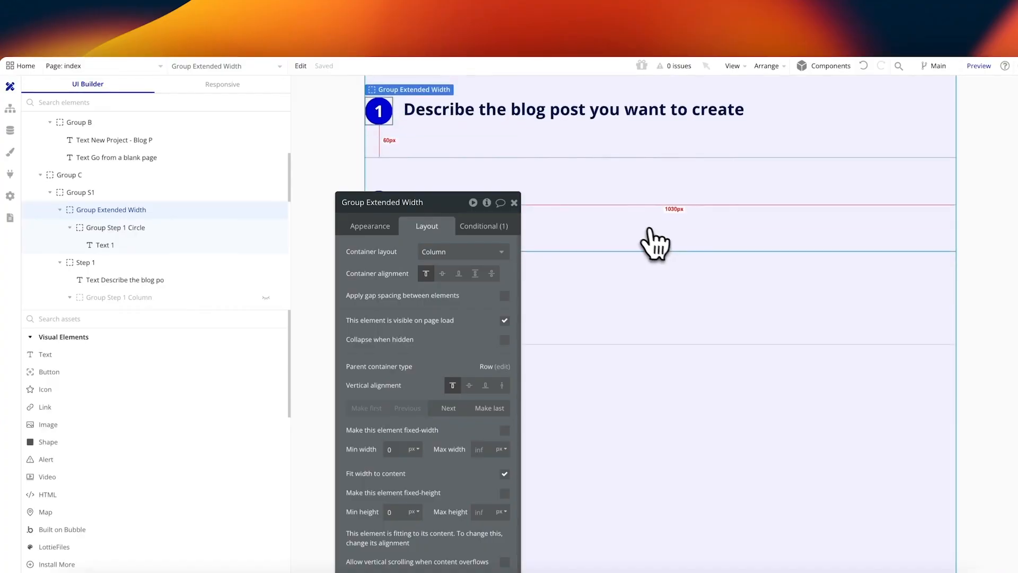
Step: Inspect the Title heading's Heading 3 style and its conditional settings
click(457, 100)
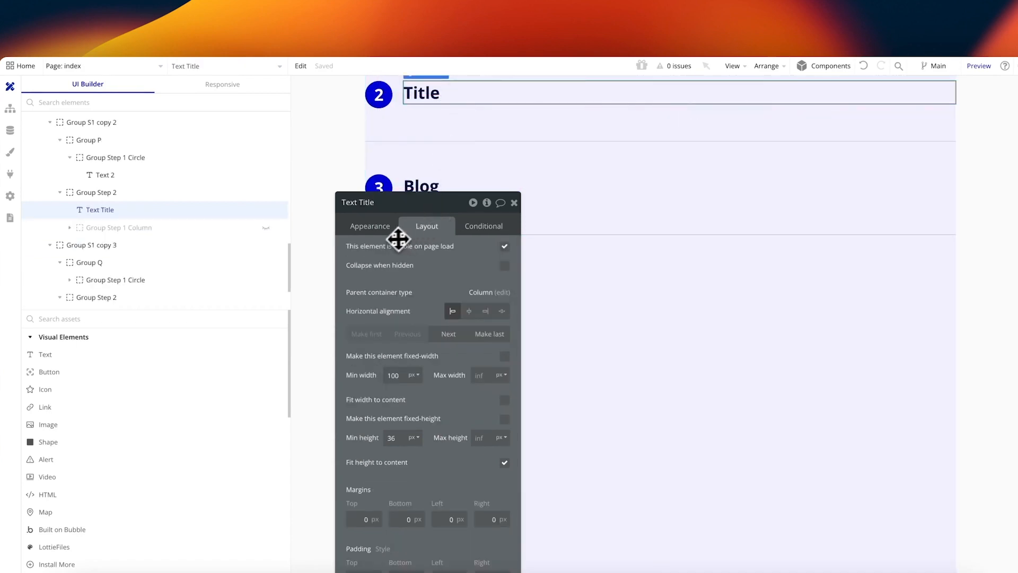
click(387, 229)
click(366, 448)
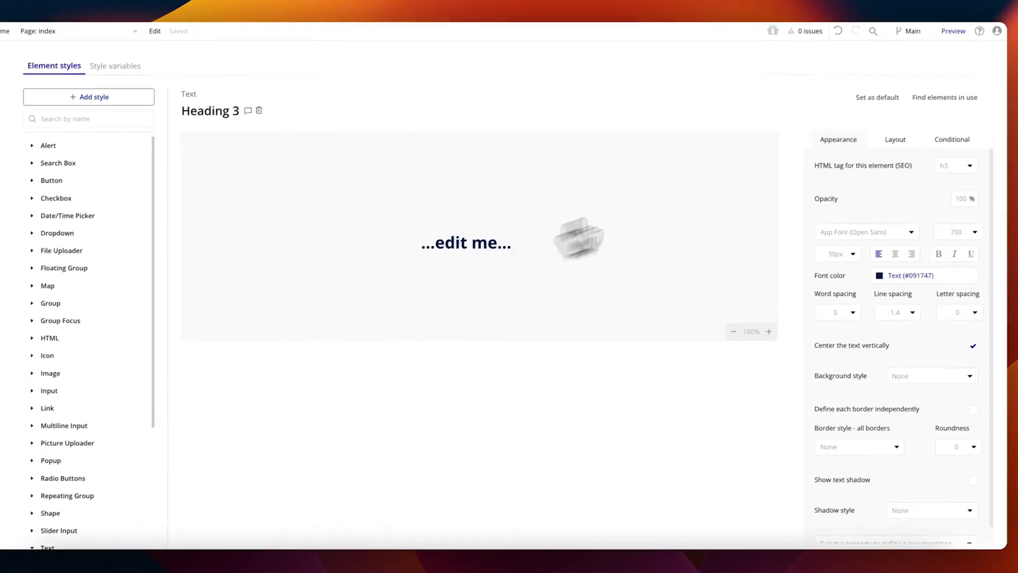
click(953, 140)
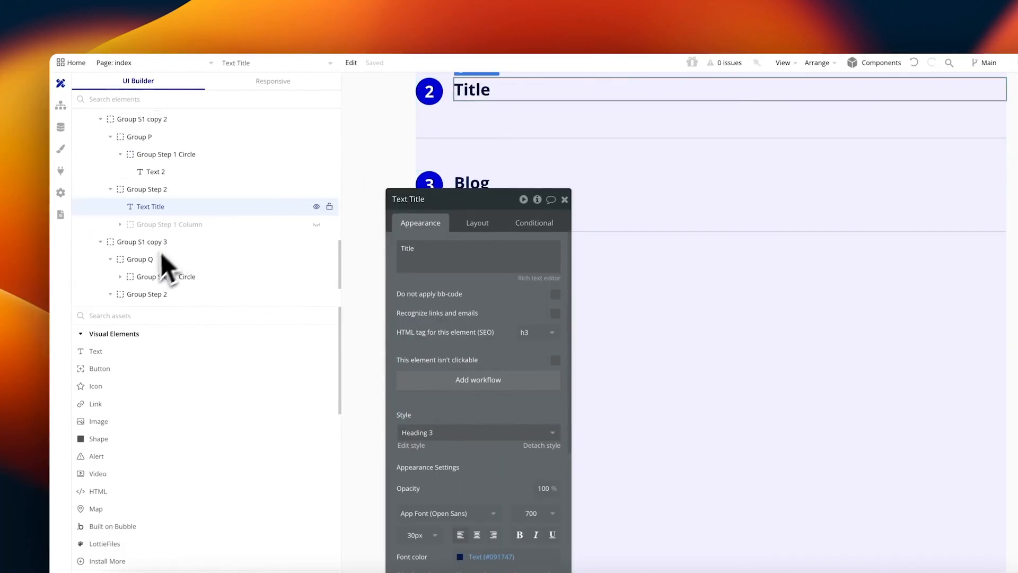
Step: Unhide step 2's title column and review the blog title input's layout settings
right_click(480, 128)
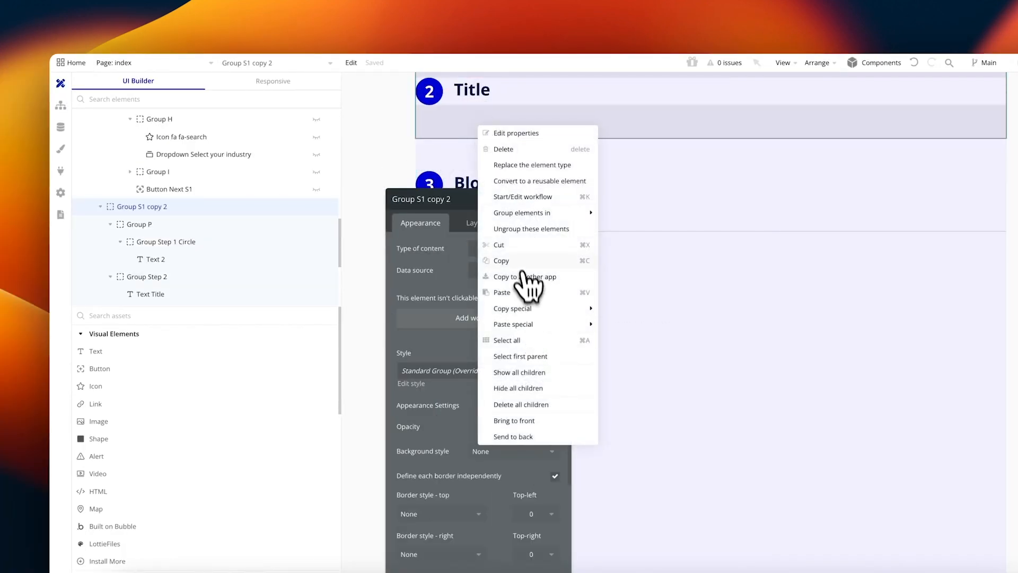
click(513, 138)
scroll(152, 249, down, 1)
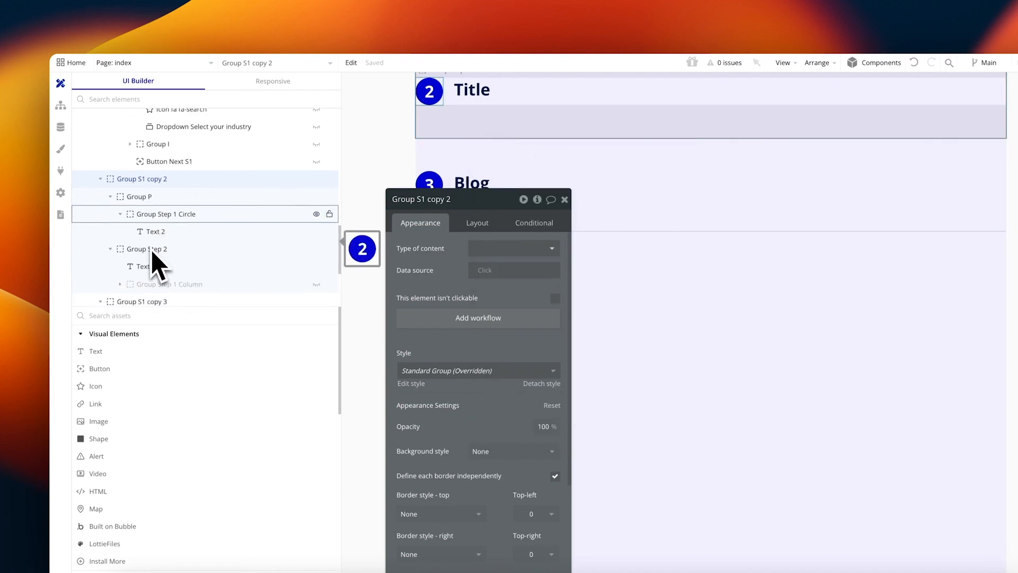
click(316, 261)
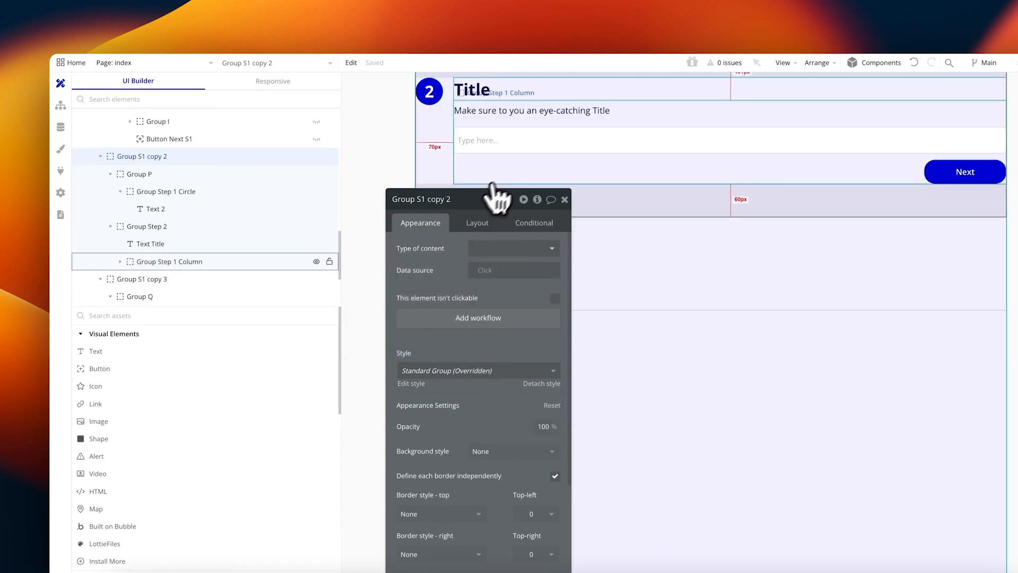
click(517, 167)
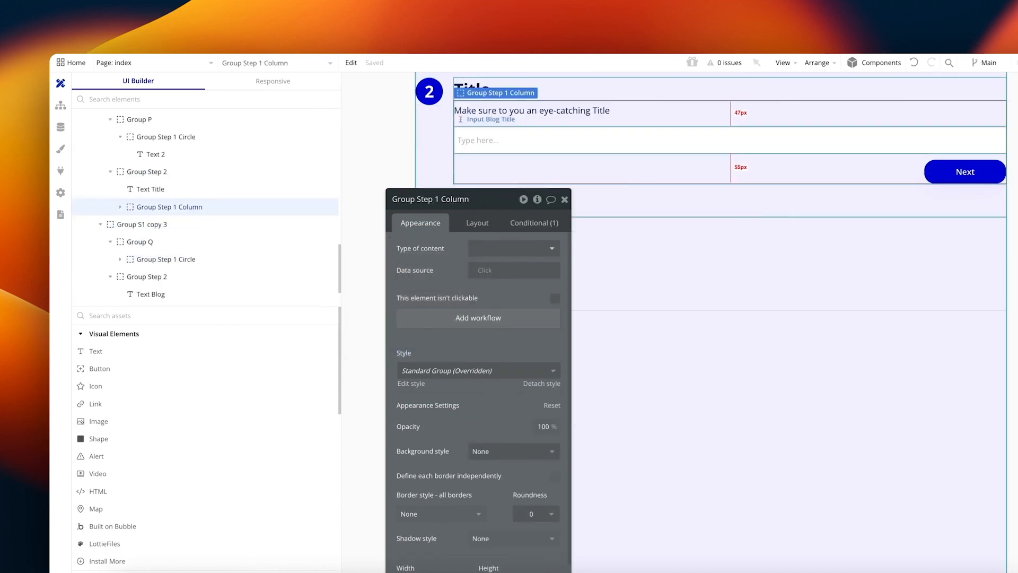
click(507, 141)
click(477, 223)
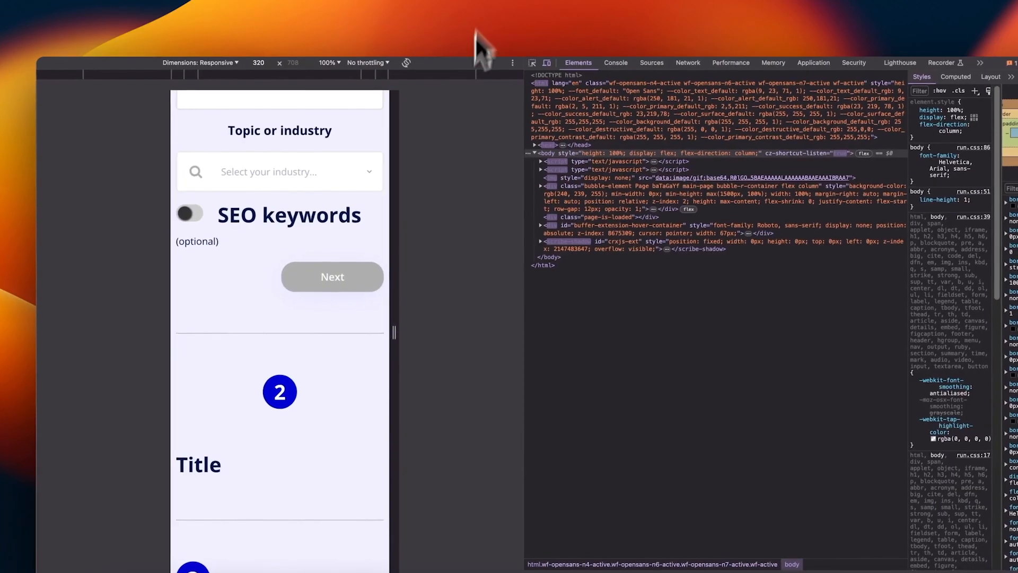
scroll(355, 209, up, 8)
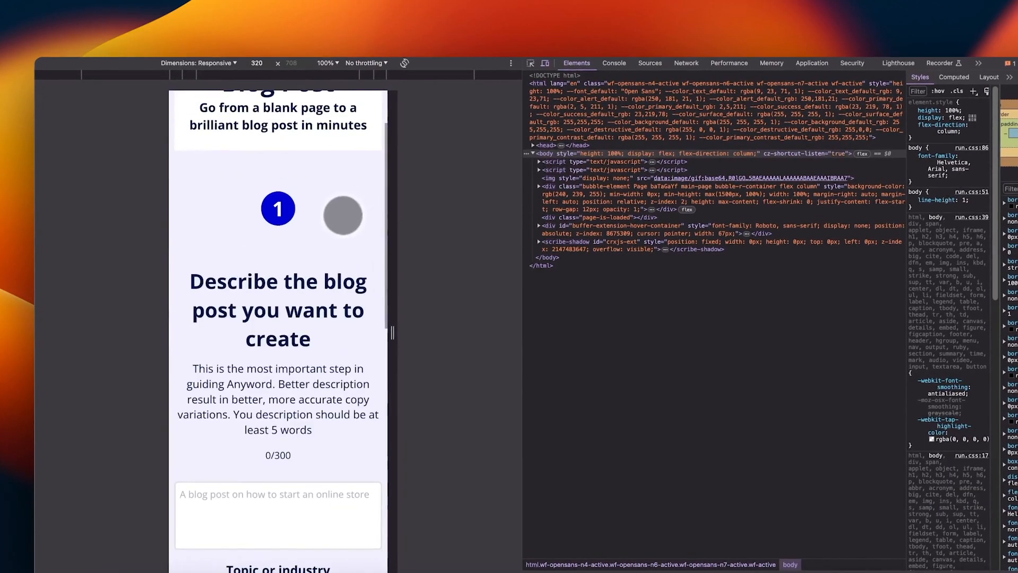
Step: Describe the blog as 'A blog on how to build a youtube channel' with Finance industry
scroll(345, 213, down, 2)
click(287, 405)
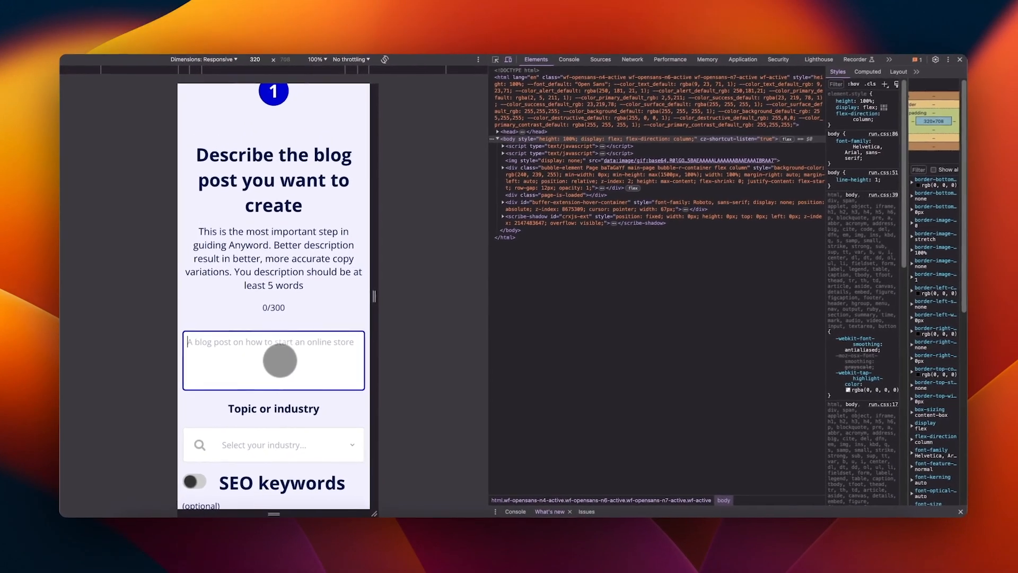
text(A bnlo)
key(BackSpace)
key(BackSpace)
key(BackSpace)
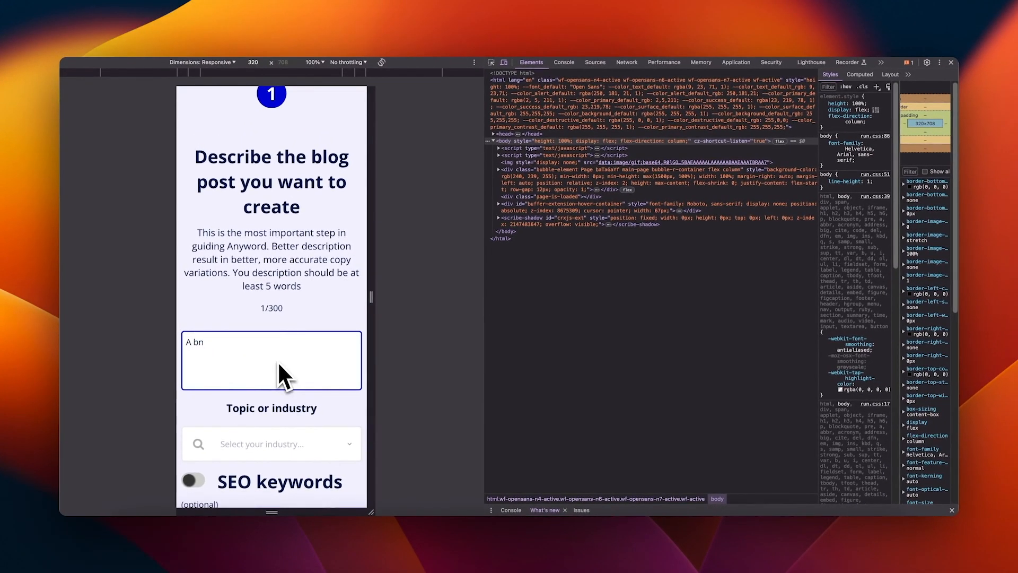
text(log on how to build a youtube channel)
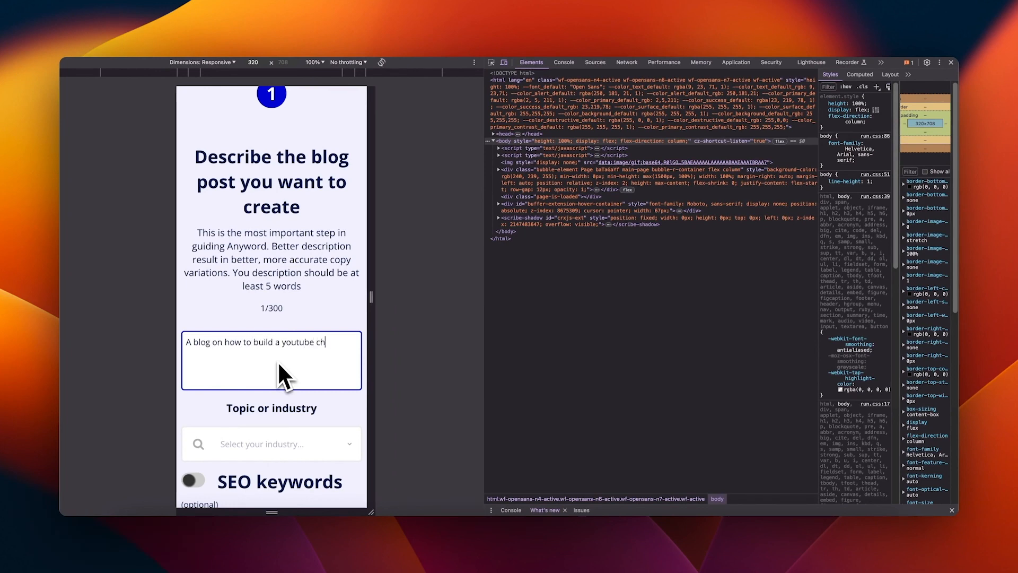
scroll(318, 392, down, 3)
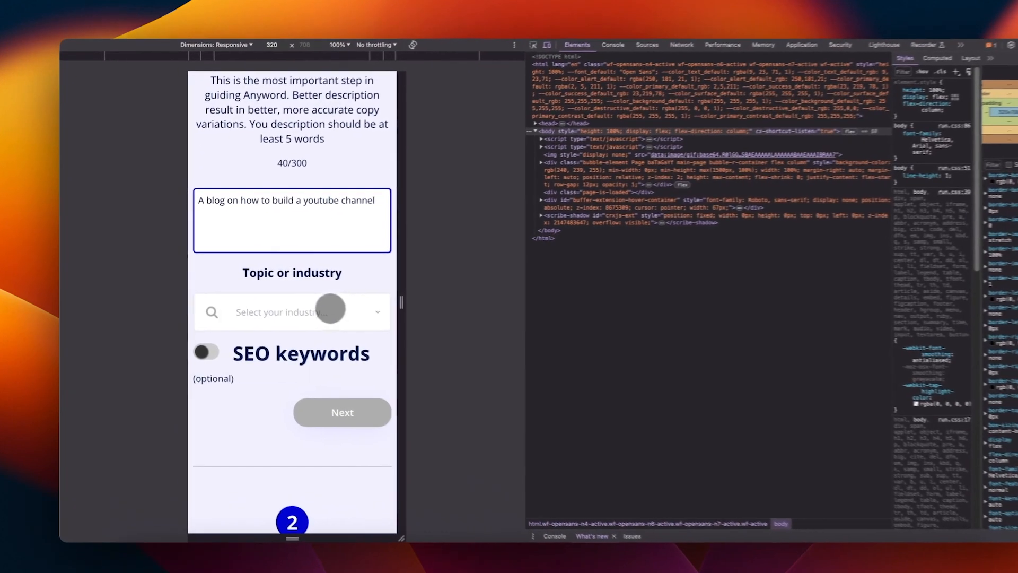
click(300, 309)
click(297, 362)
Step: Complete the blog title with 'to Build a' and submit it with Next
scroll(352, 345, down, 7)
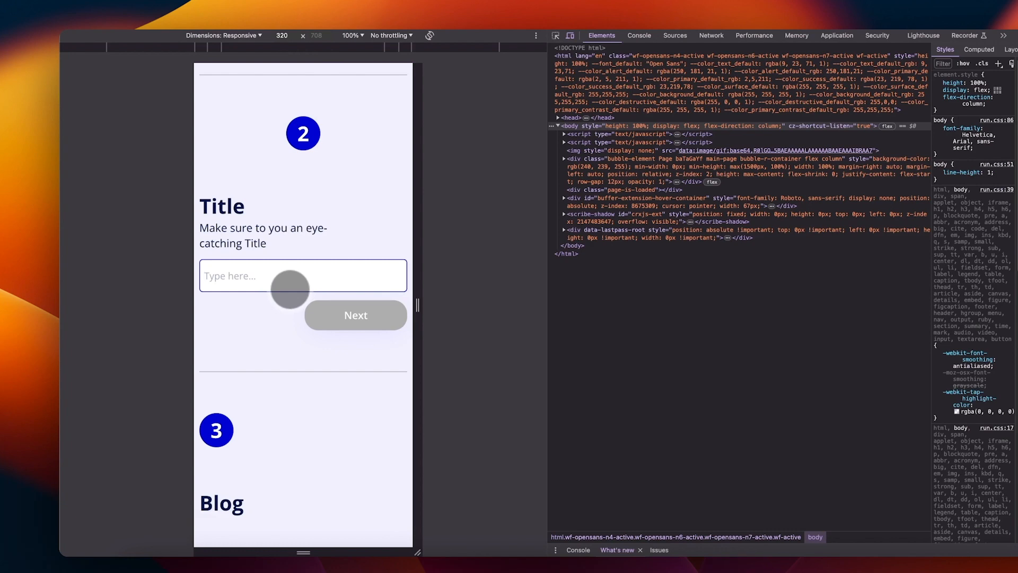
text(to Build a youtube channel)
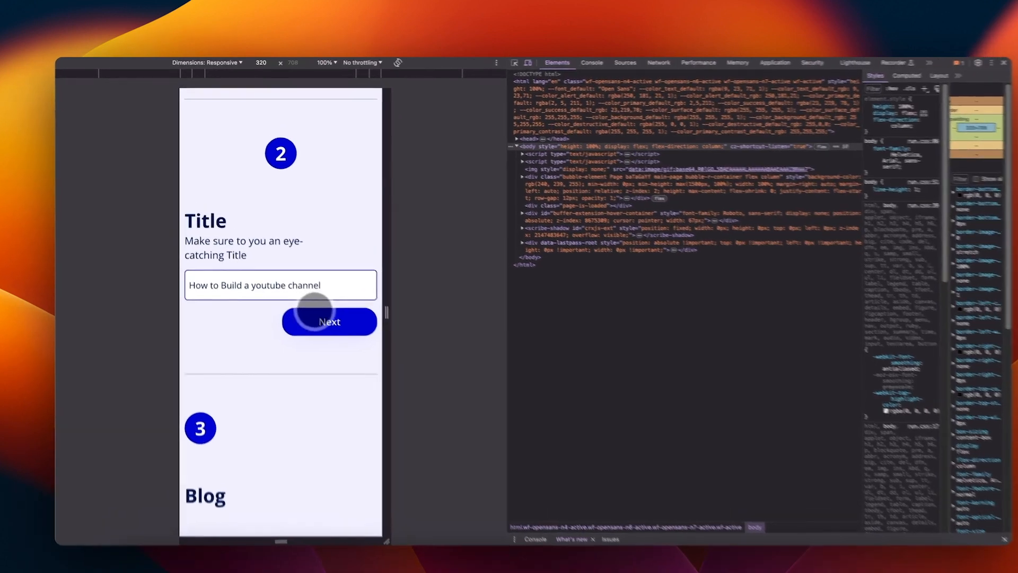
click(303, 306)
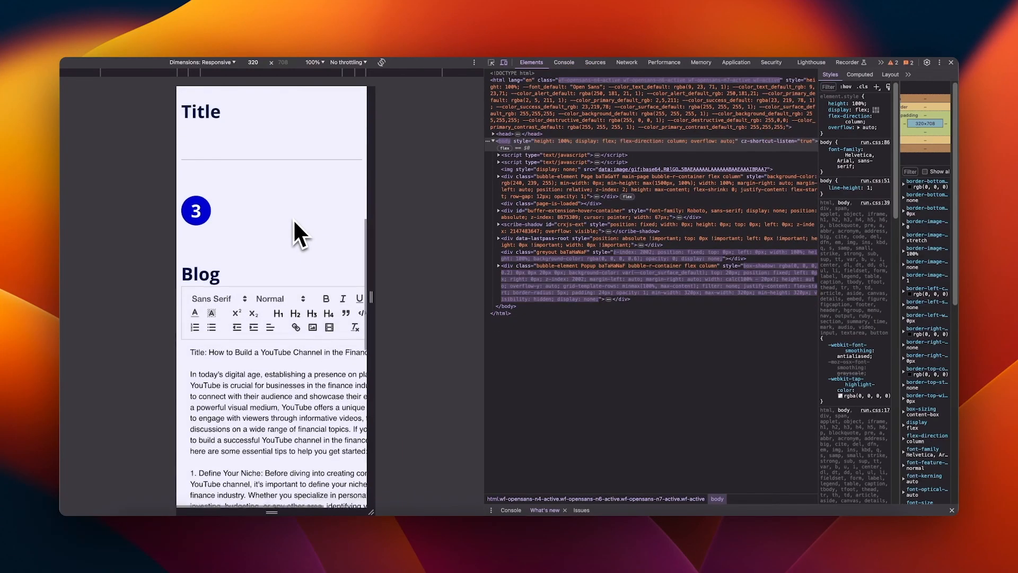
scroll(292, 219, down, 5)
scroll(294, 217, down, 5)
scroll(294, 215, right, 2)
scroll(295, 215, up, 4)
scroll(296, 216, up, 10)
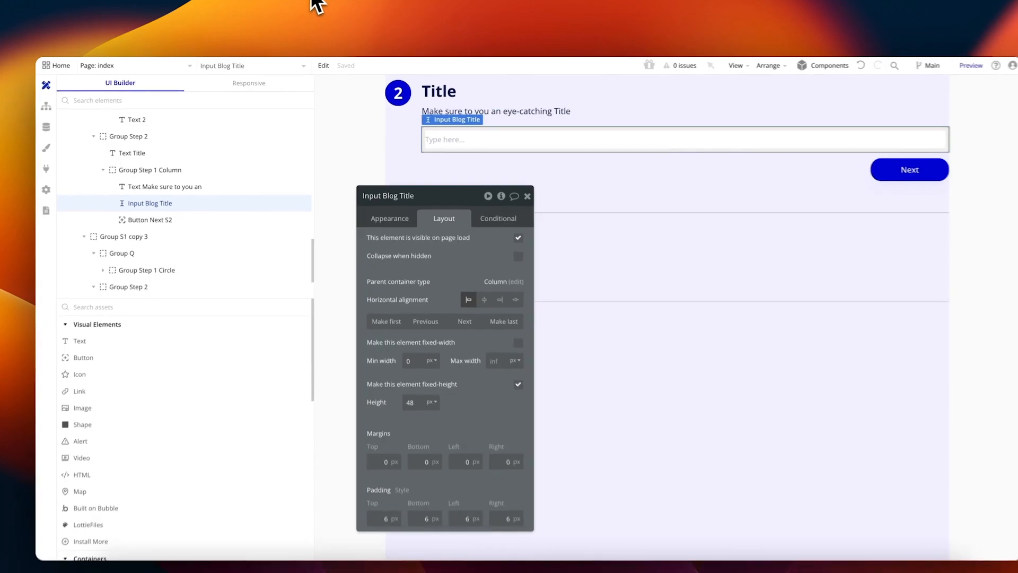
Step: Let the Popup Loading element's width vary, then close the popup
click(237, 65)
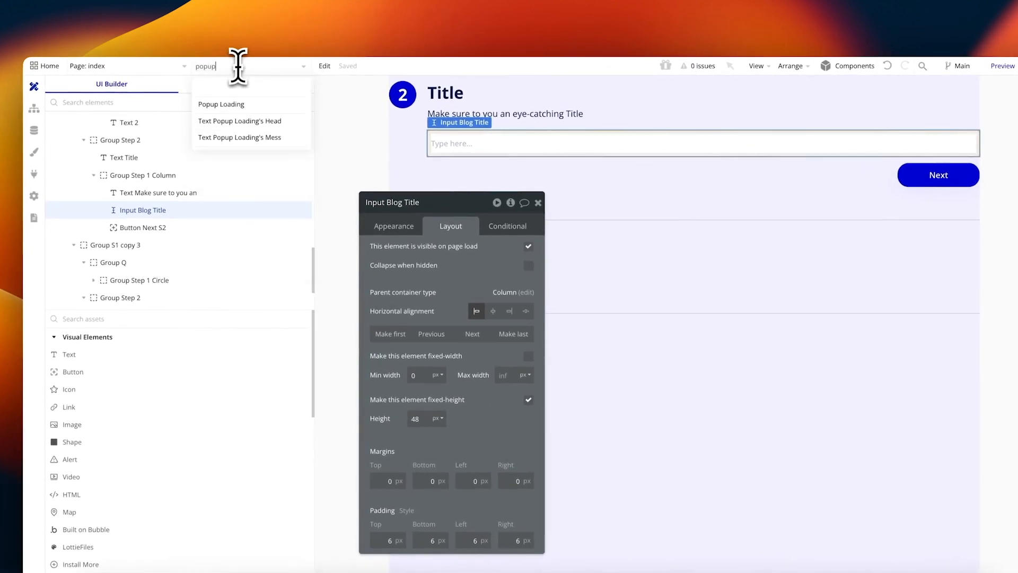
click(228, 104)
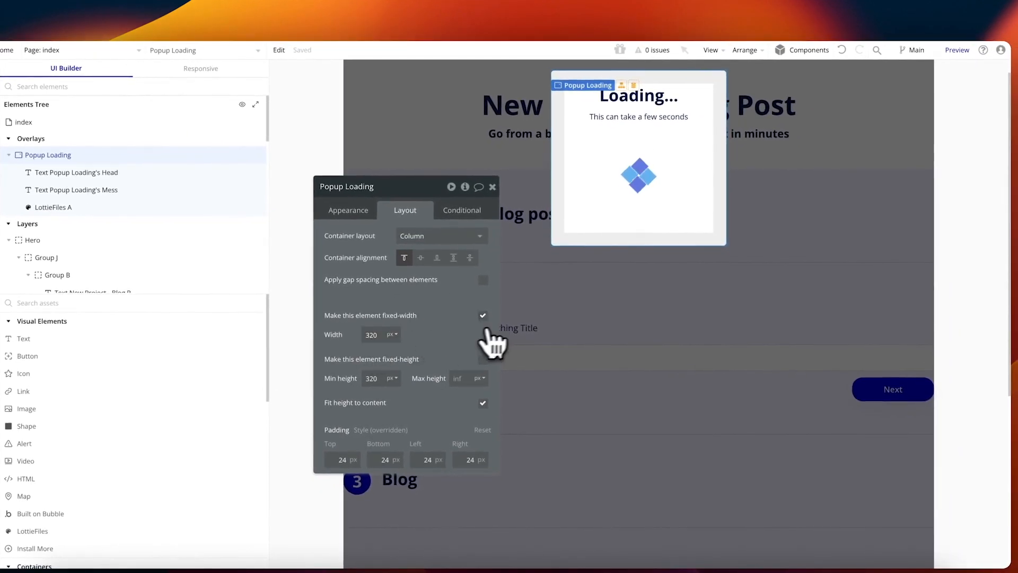
click(483, 316)
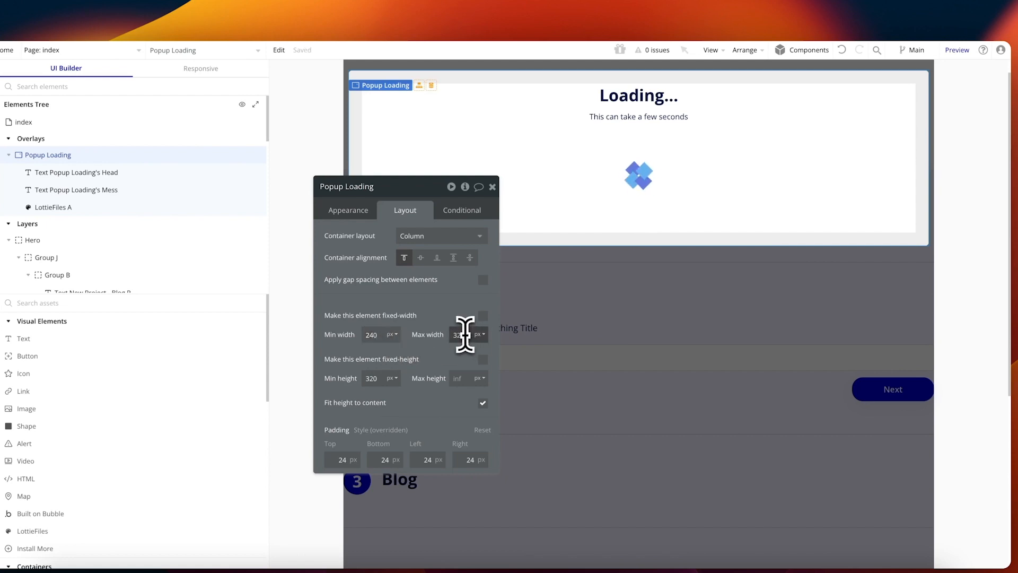
click(772, 259)
scroll(763, 268, down, 2)
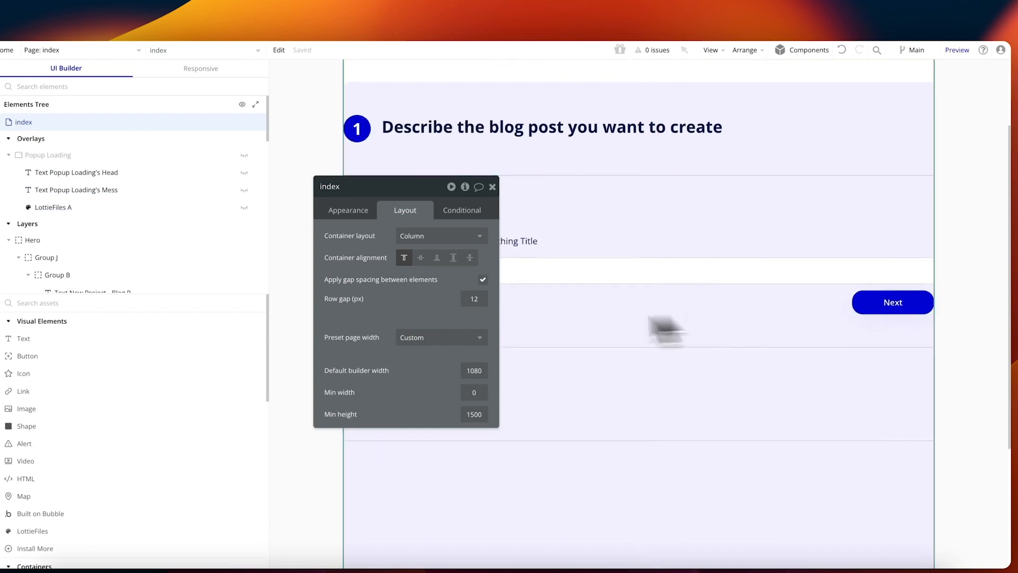
scroll(636, 281, down, 2)
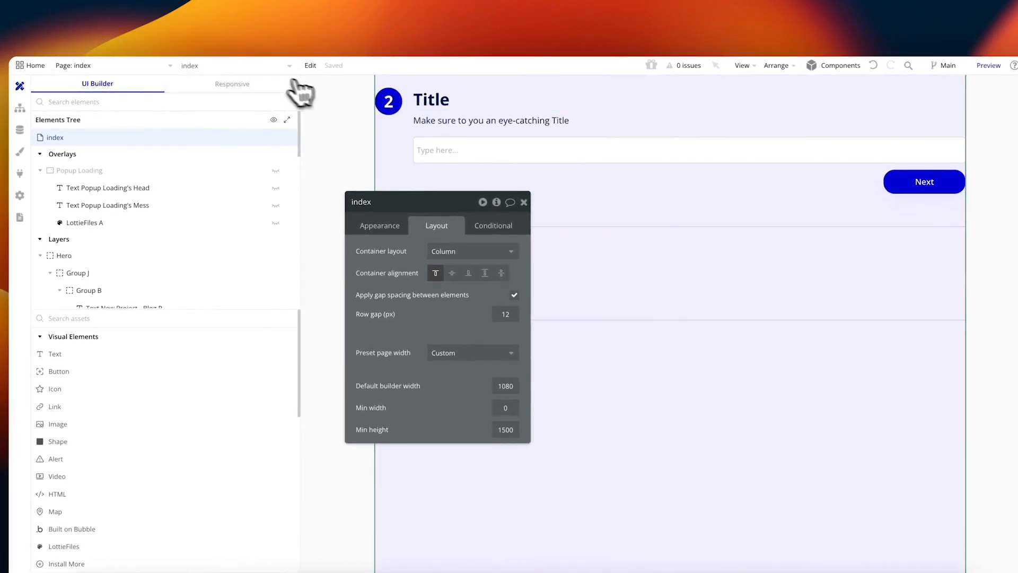
Step: Give RichTextInput A a 200 px minimum width and select Group Step 3 Column
click(277, 67)
text(rich)
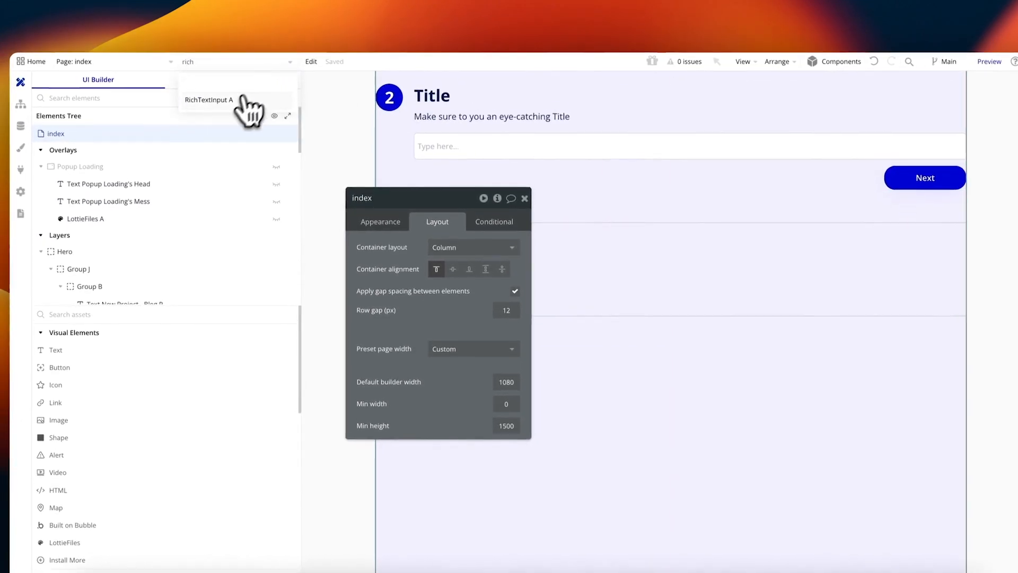
click(253, 104)
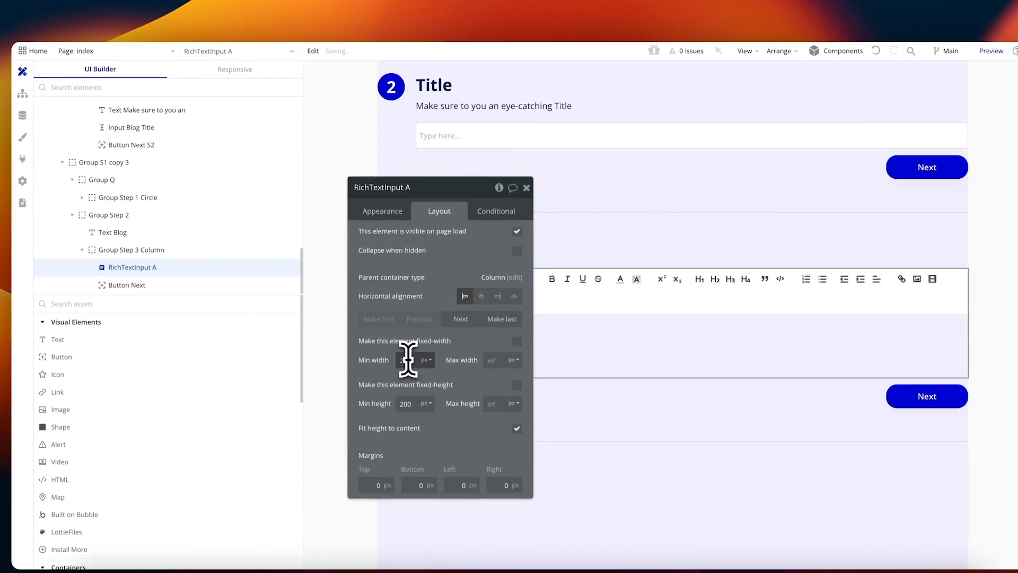
click(408, 360)
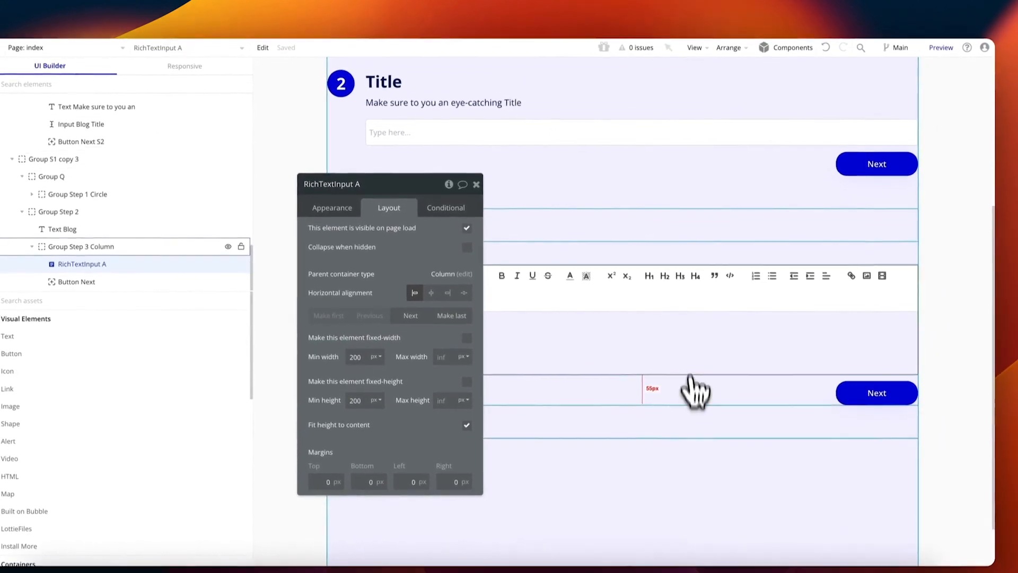
click(682, 403)
click(625, 371)
click(718, 363)
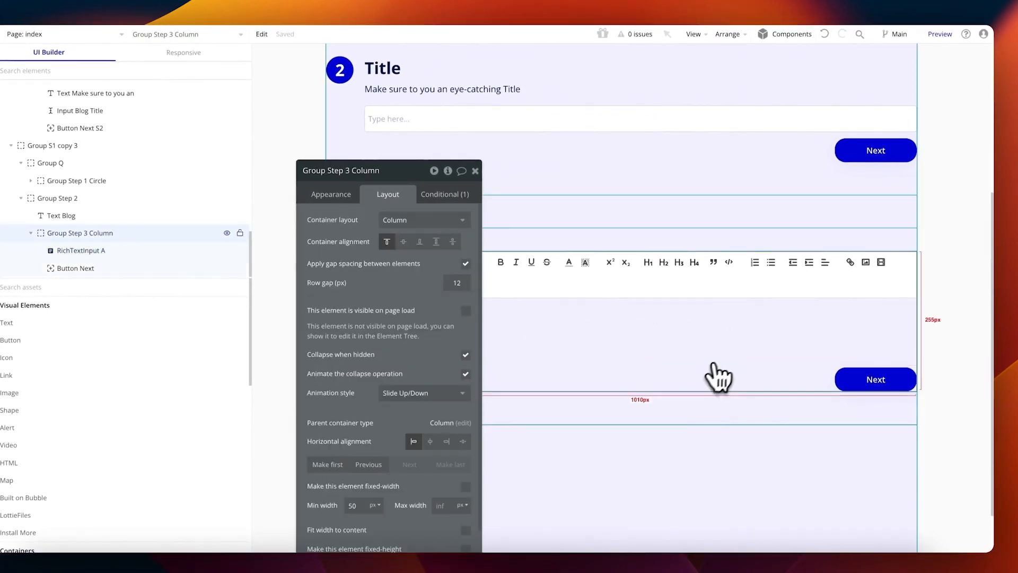
Step: Add centre horizontal alignment to the step 3 circle's mobile page-width condition
scroll(462, 440, down, 3)
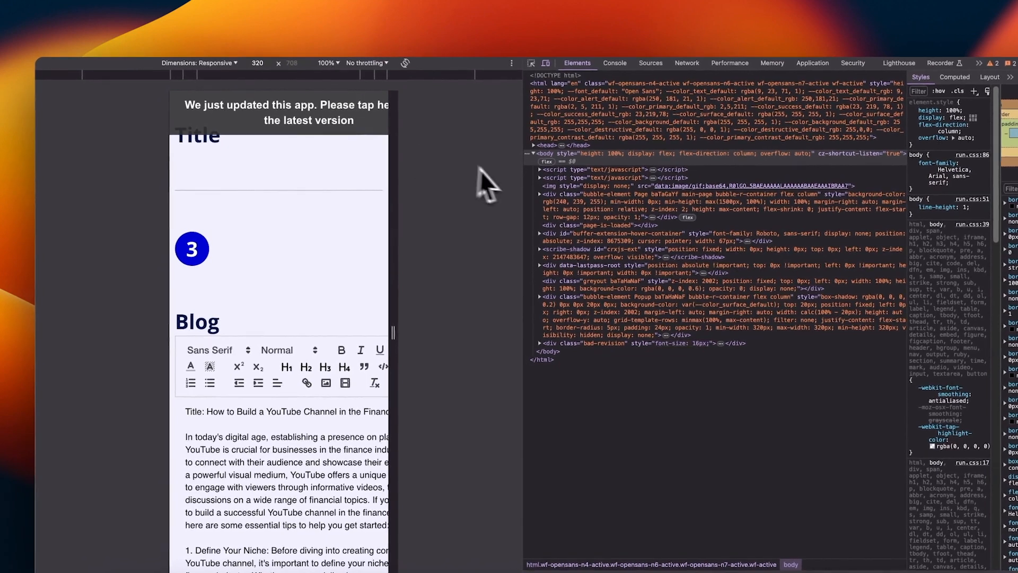
scroll(332, 201, up, 7)
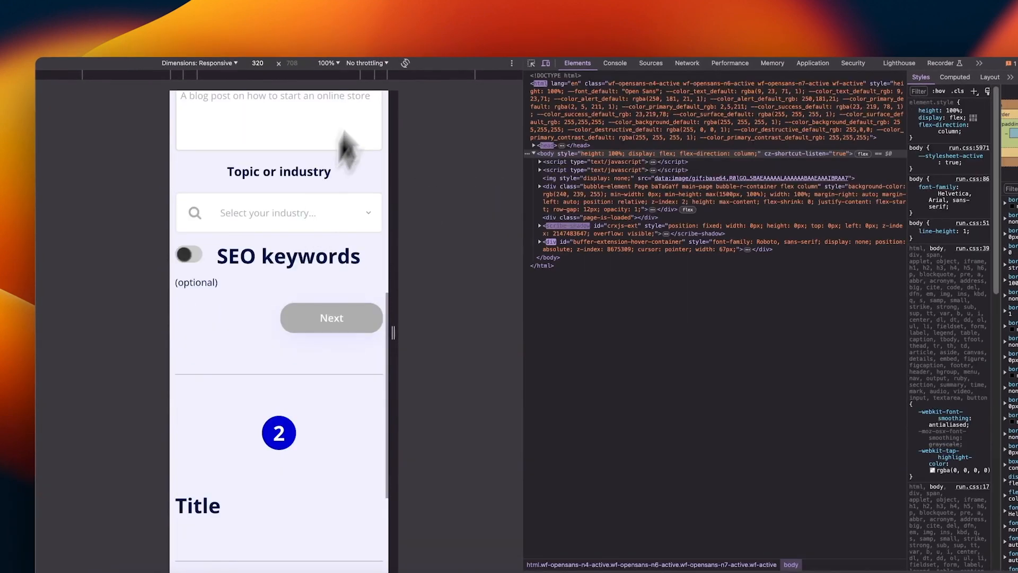
scroll(287, 228, down, 4)
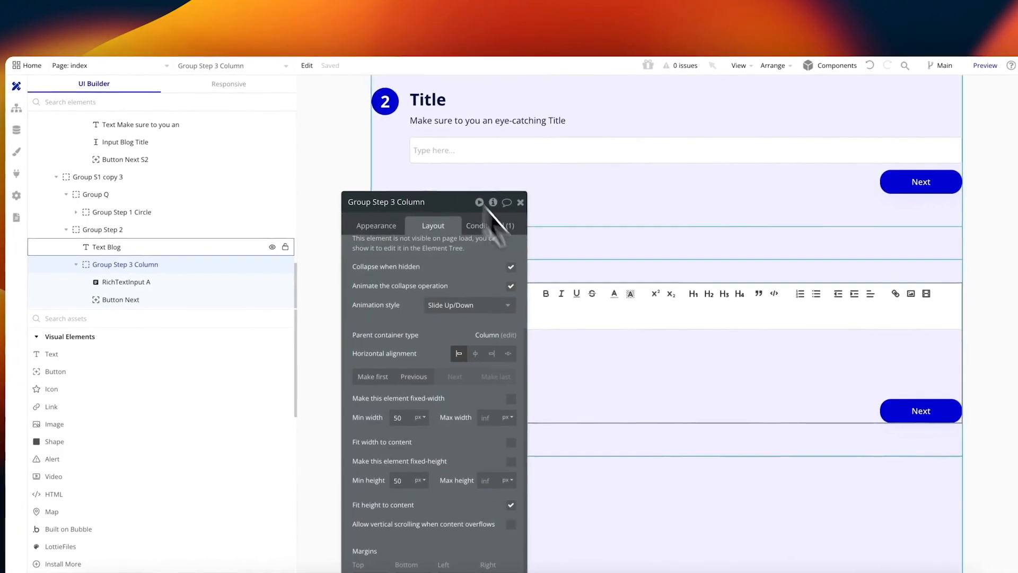
drag(447, 197, 588, 157)
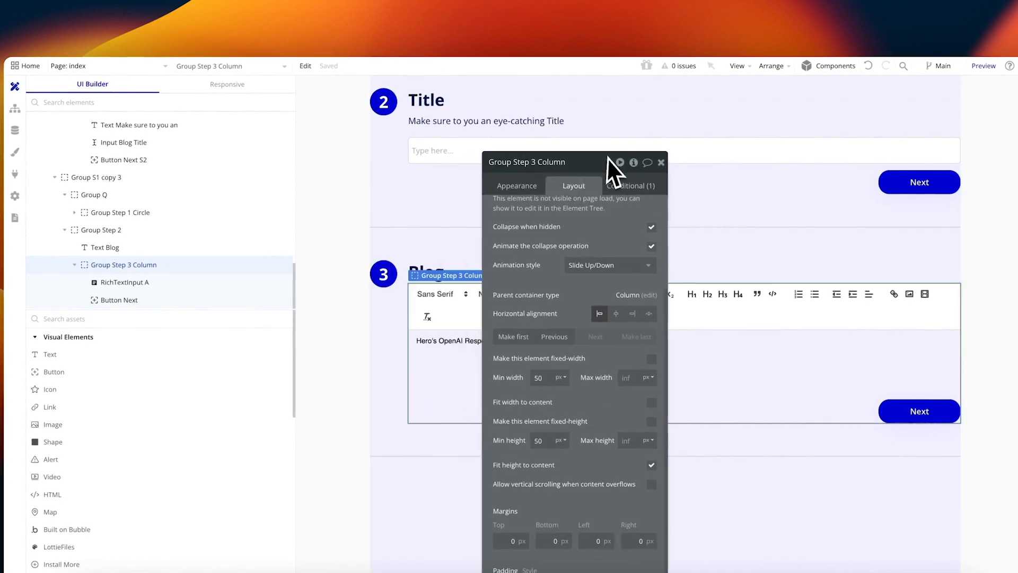
click(402, 279)
click(614, 190)
click(587, 261)
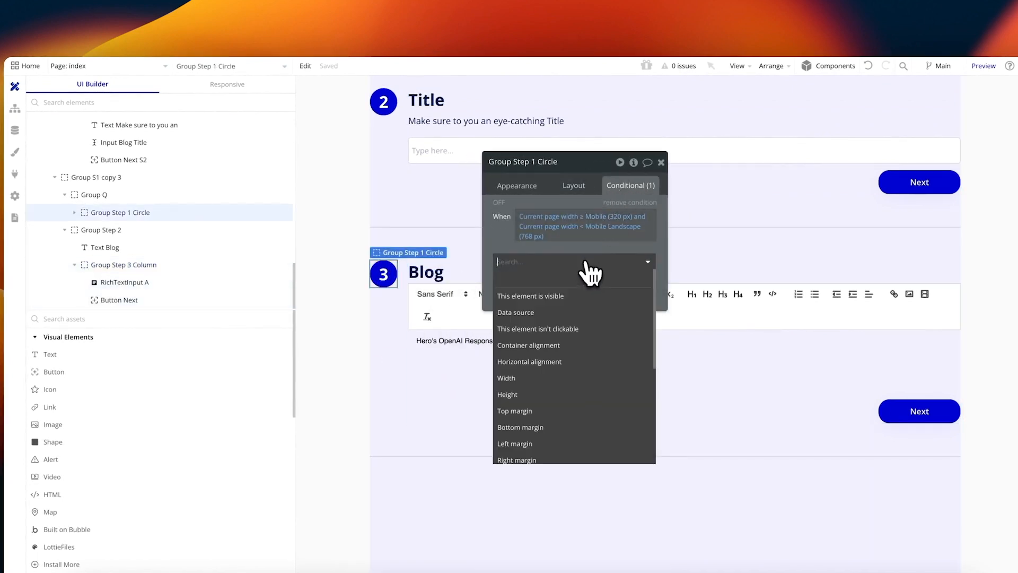
text(al)
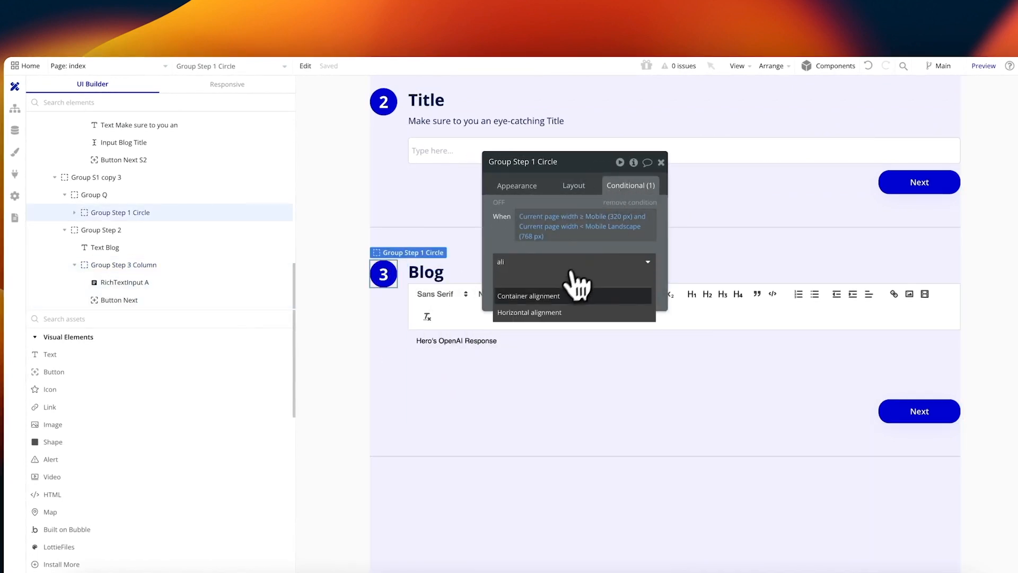
text(i)
click(567, 312)
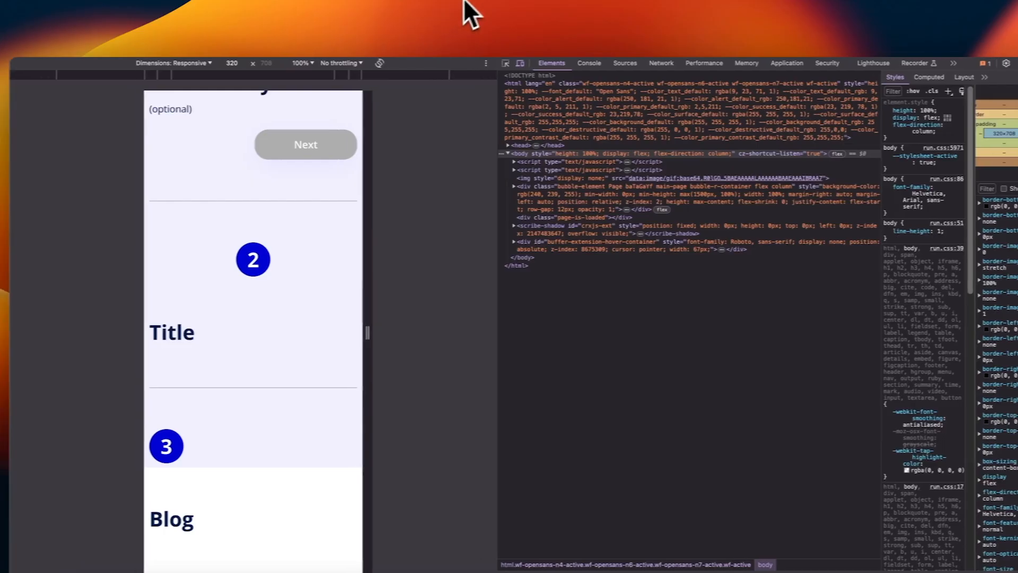
scroll(291, 132, up, 3)
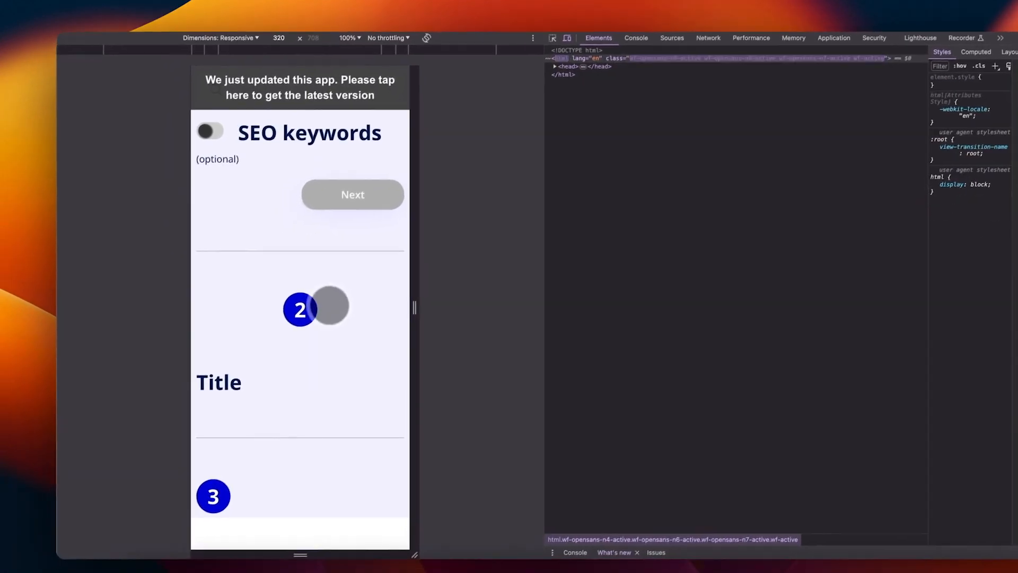
scroll(273, 334, down, 2)
scroll(281, 392, up, 10)
scroll(286, 371, down, 10)
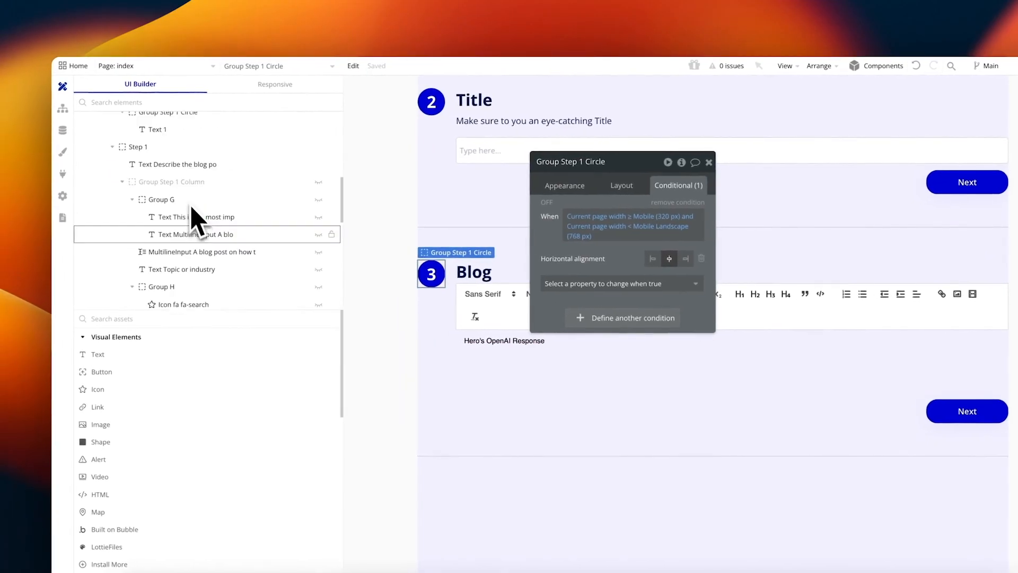
scroll(175, 186, up, 5)
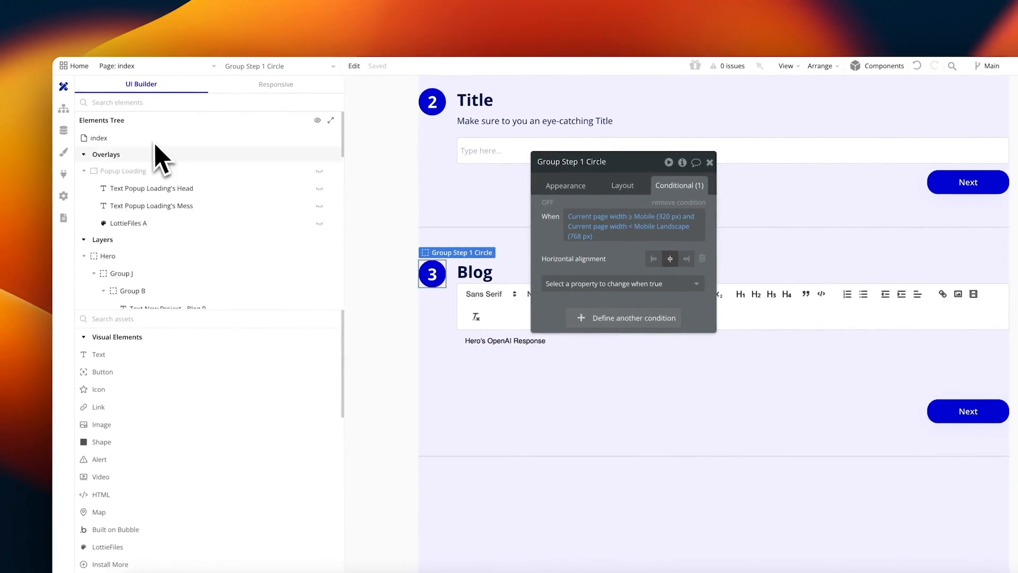
Step: Change the index page's F0EFFF background style to None, then show Hero's layout settings
click(122, 139)
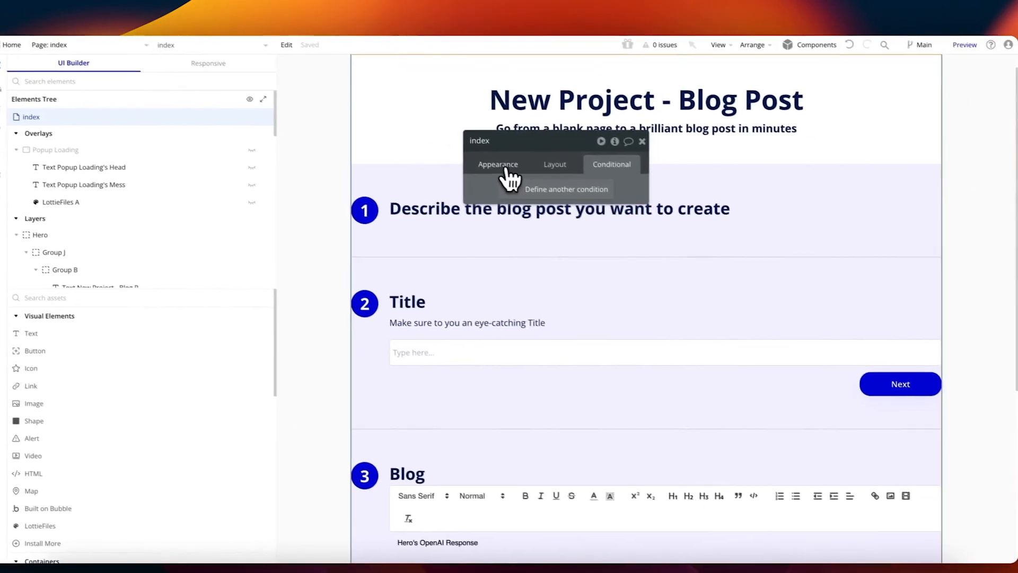
click(565, 185)
click(543, 161)
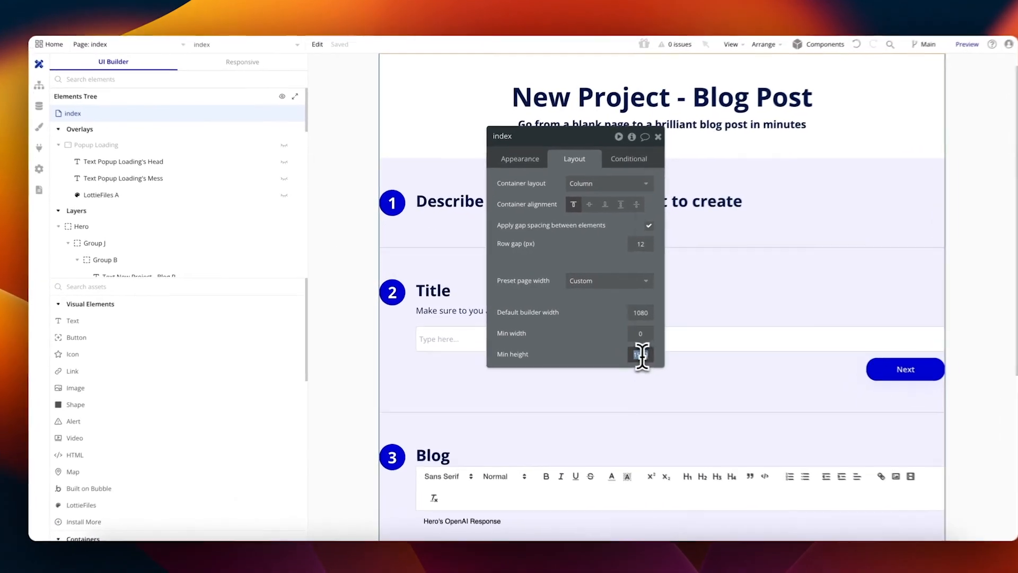
right_click(609, 346)
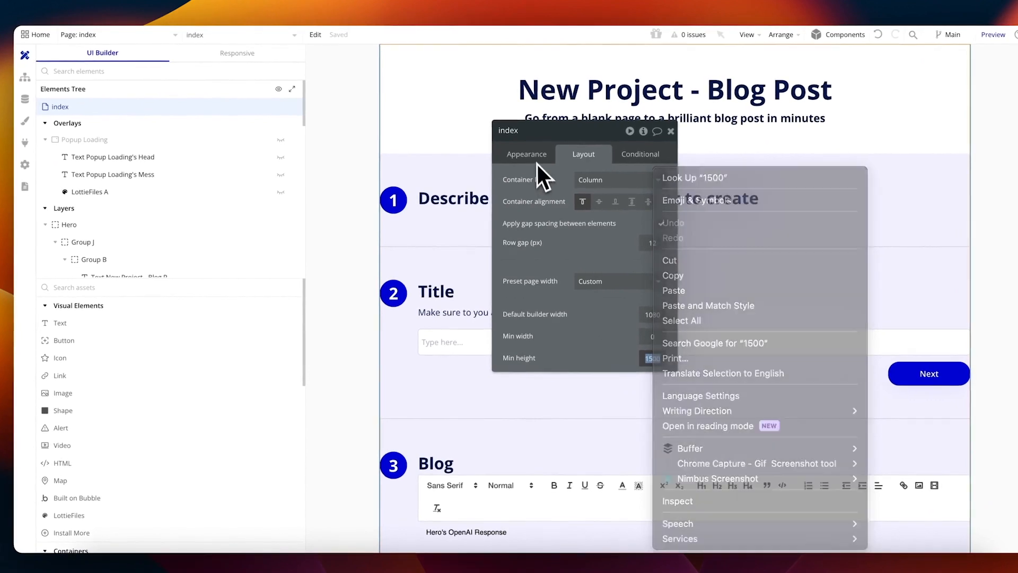
click(510, 170)
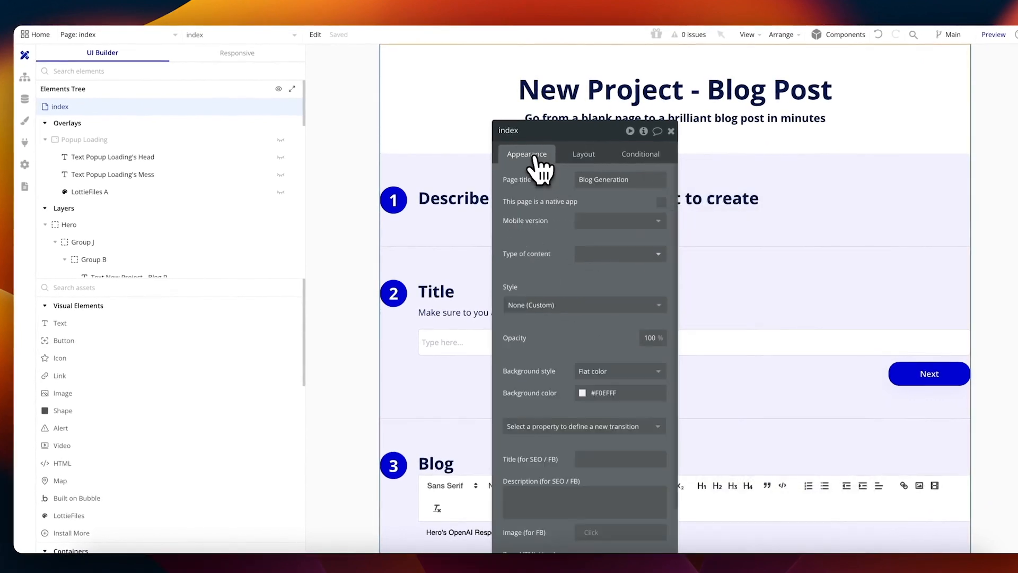
double_click(605, 393)
key(super+c)
click(605, 370)
click(594, 384)
click(109, 229)
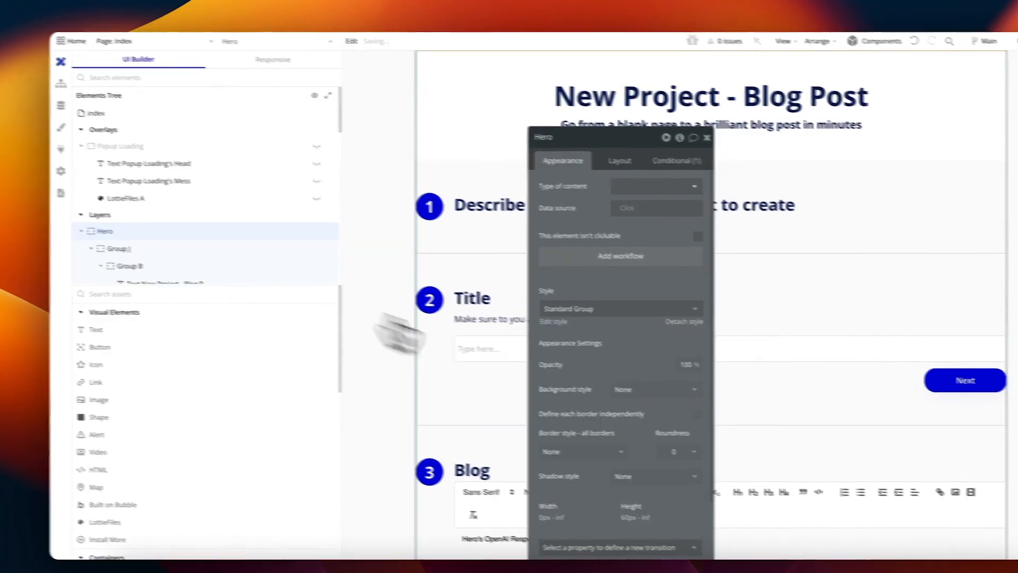
click(542, 149)
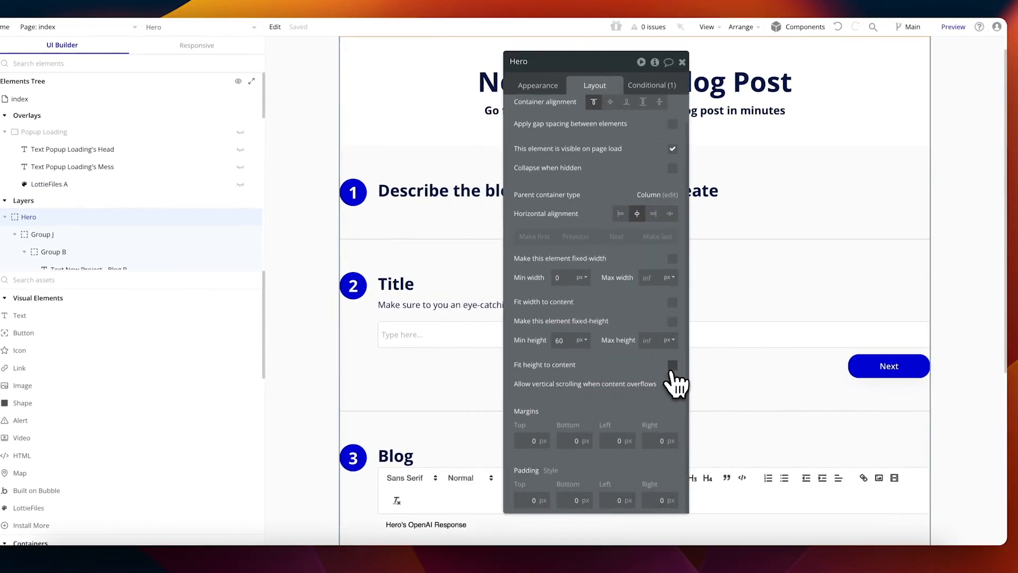
Step: Give the Hero group a flat #F0EFFF background colour and reload the preview
click(547, 88)
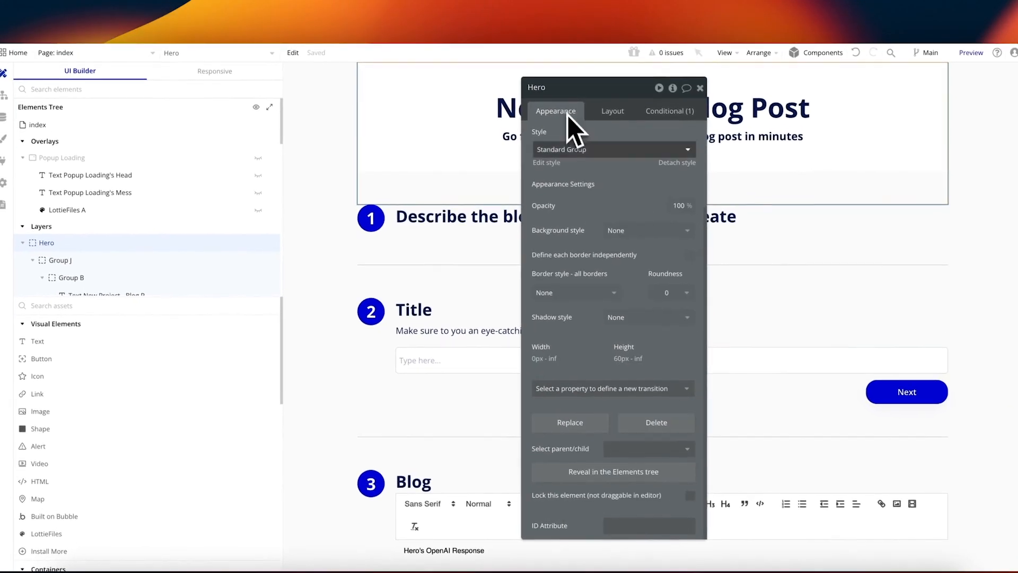
click(628, 340)
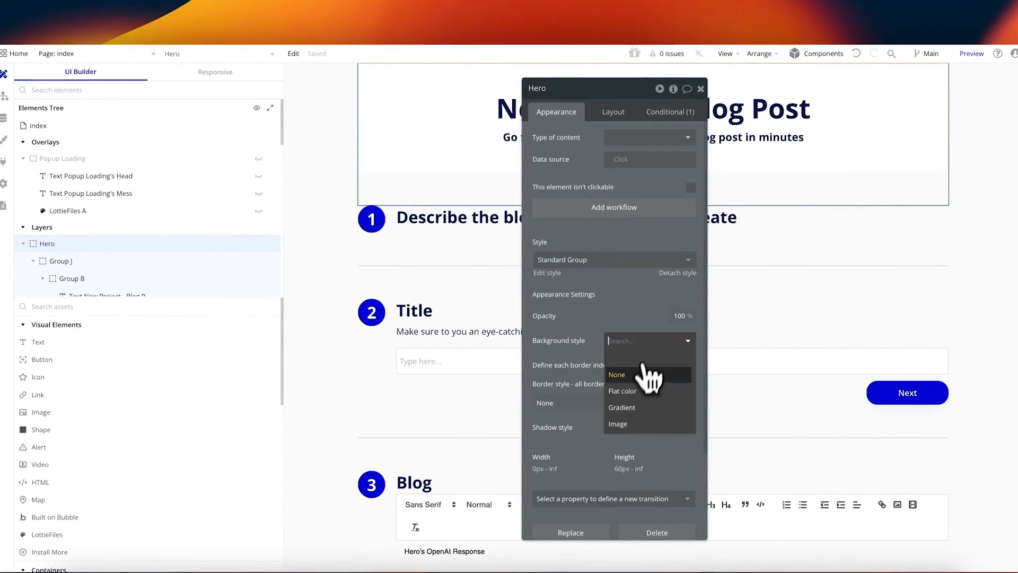
click(636, 389)
click(631, 363)
key(super+v)
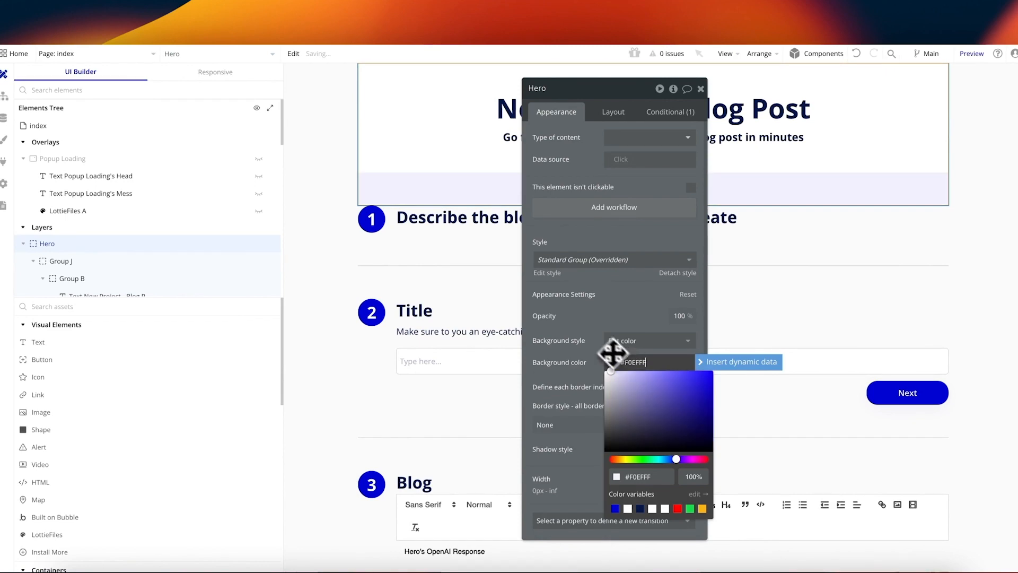
click(597, 330)
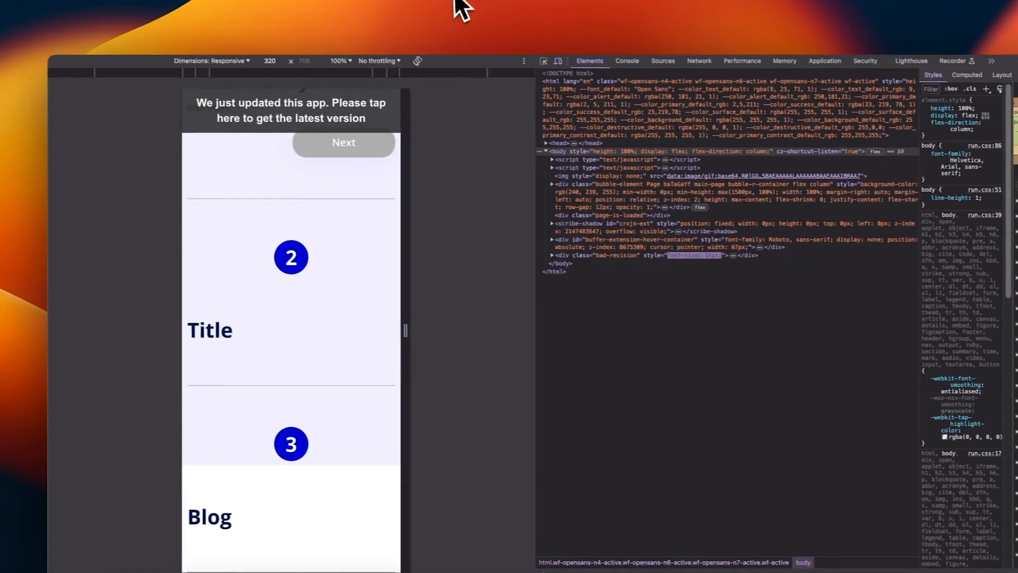
click(389, 103)
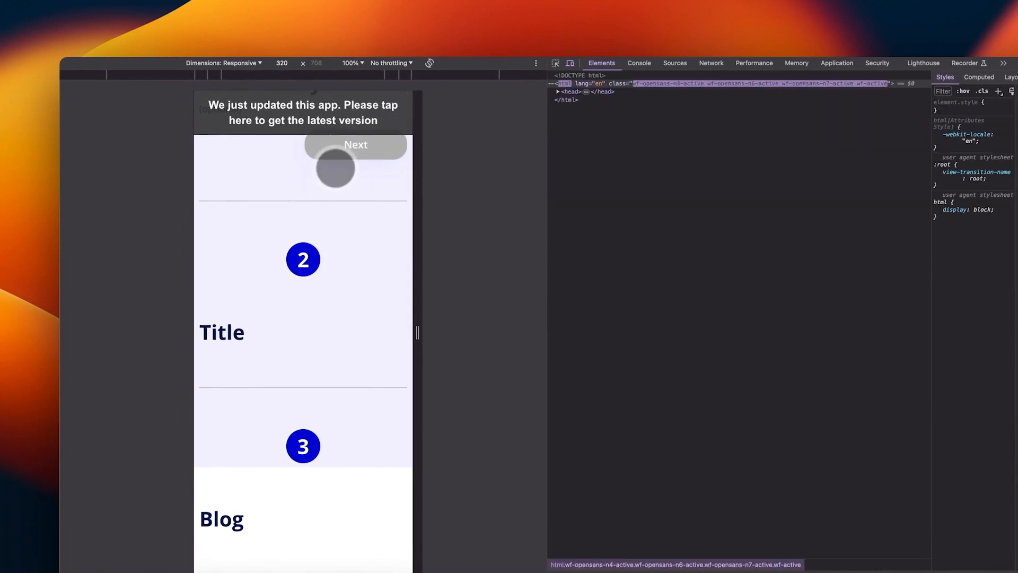
scroll(336, 172, up, 8)
scroll(335, 173, up, 2)
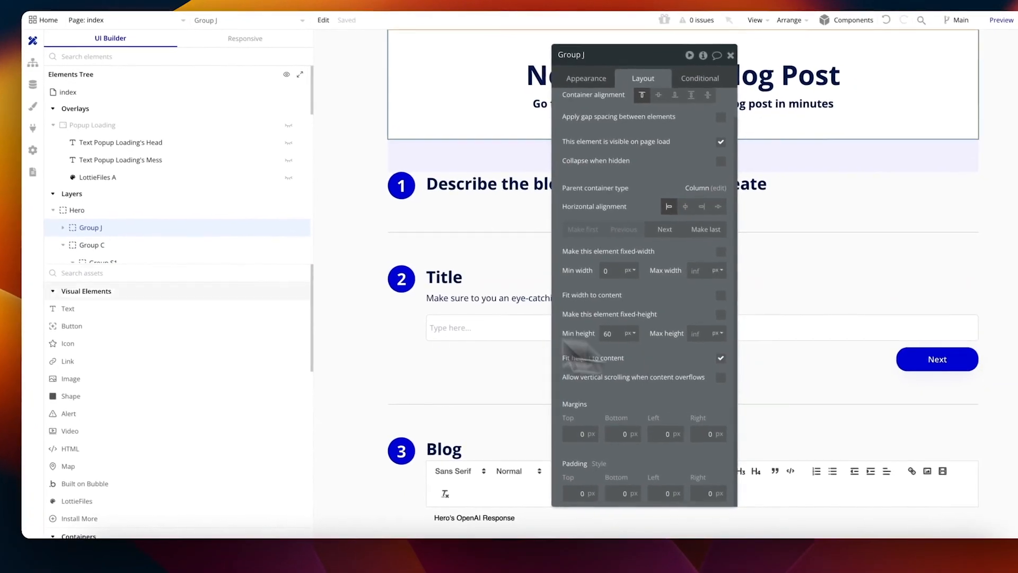
Step: Make Group C fit its height to content
click(108, 253)
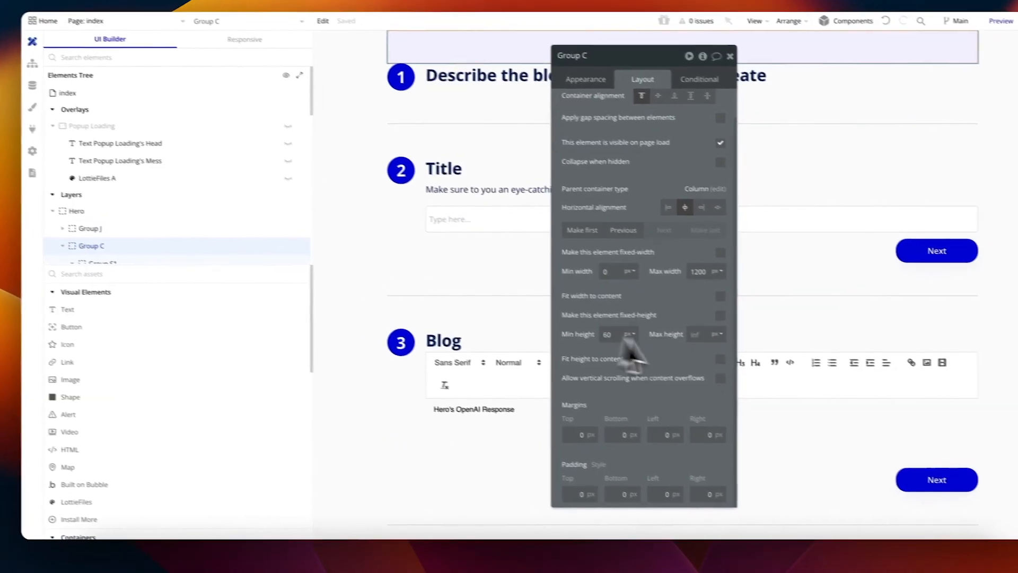
click(756, 368)
click(88, 278)
scroll(482, 295, down, 5)
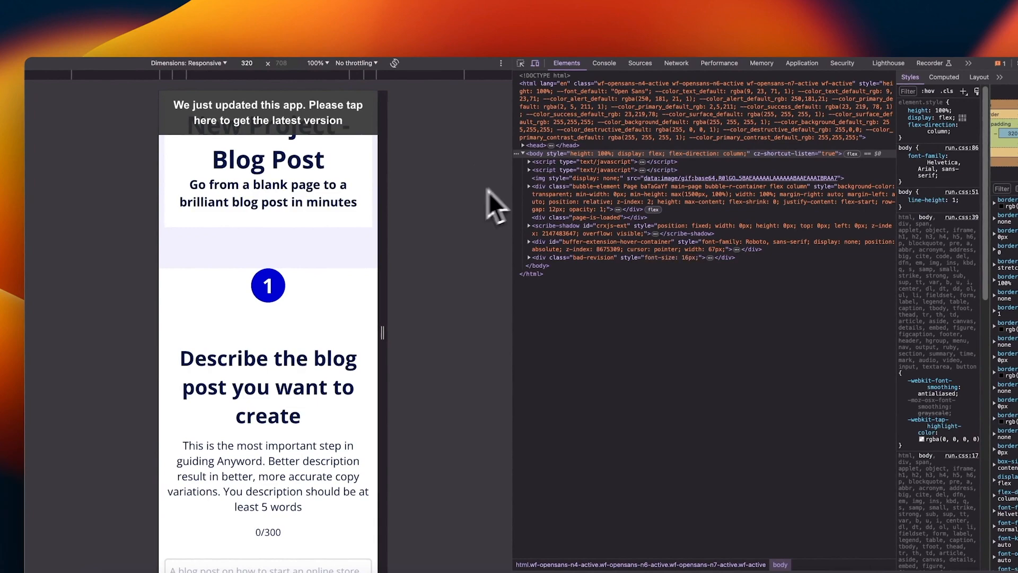
scroll(362, 247, down, 4)
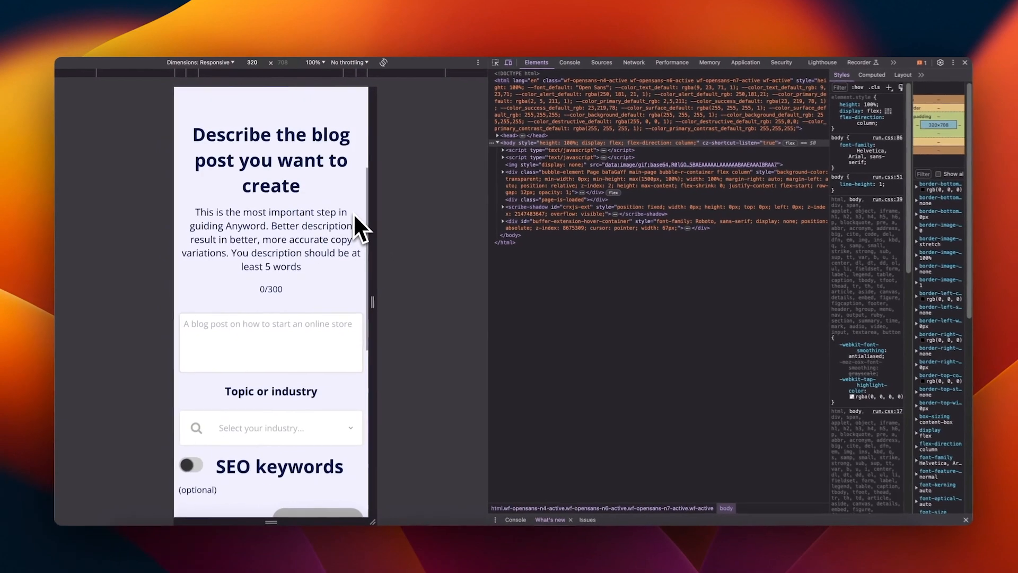
scroll(353, 213, down, 6)
scroll(325, 189, up, 10)
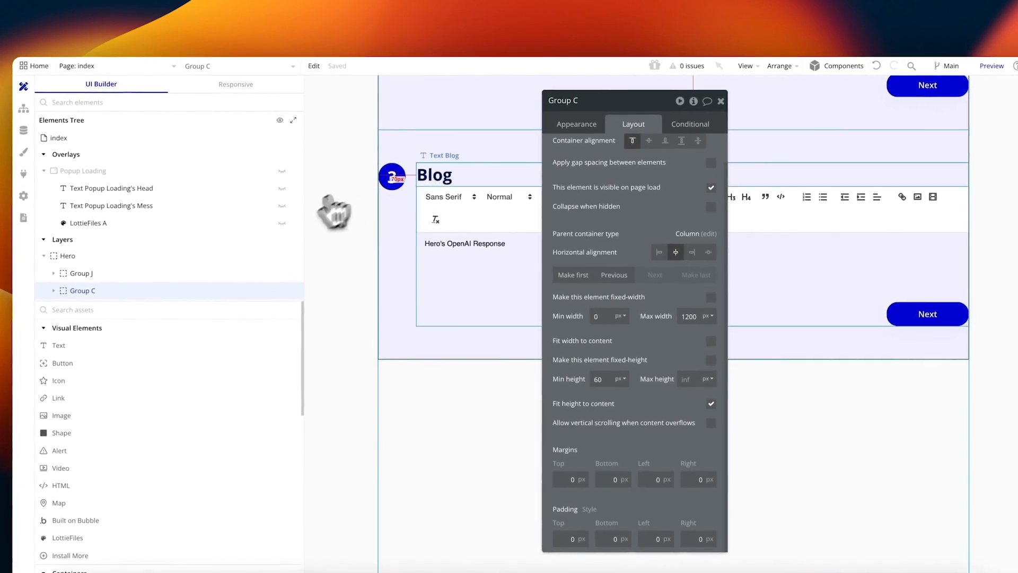
Step: Copy the mobile-width condition from 'Text Describe the blog post' and paste it onto Text Blog
click(443, 175)
click(681, 116)
click(624, 115)
click(681, 116)
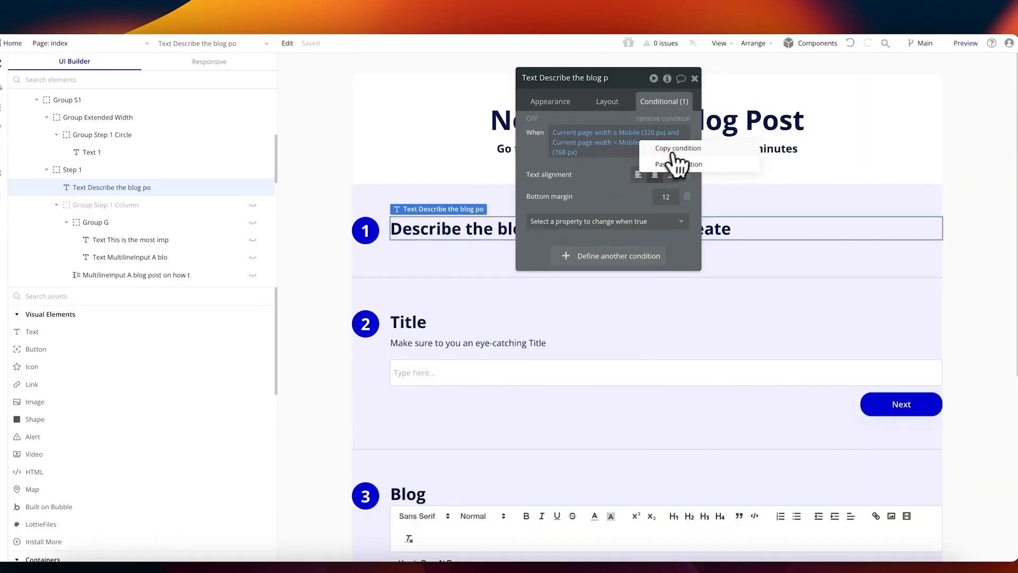
click(677, 148)
scroll(539, 356, down, 2)
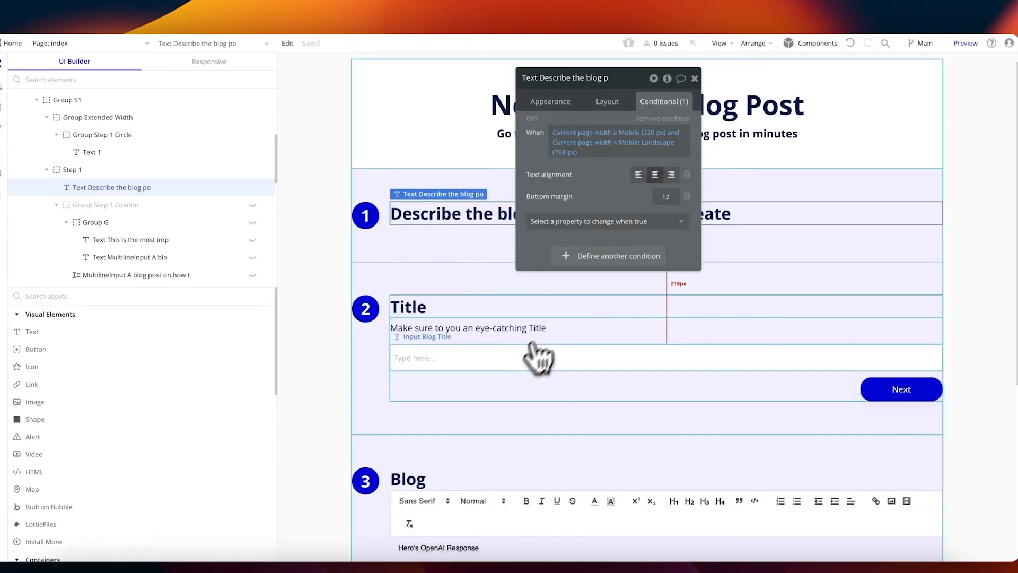
click(447, 267)
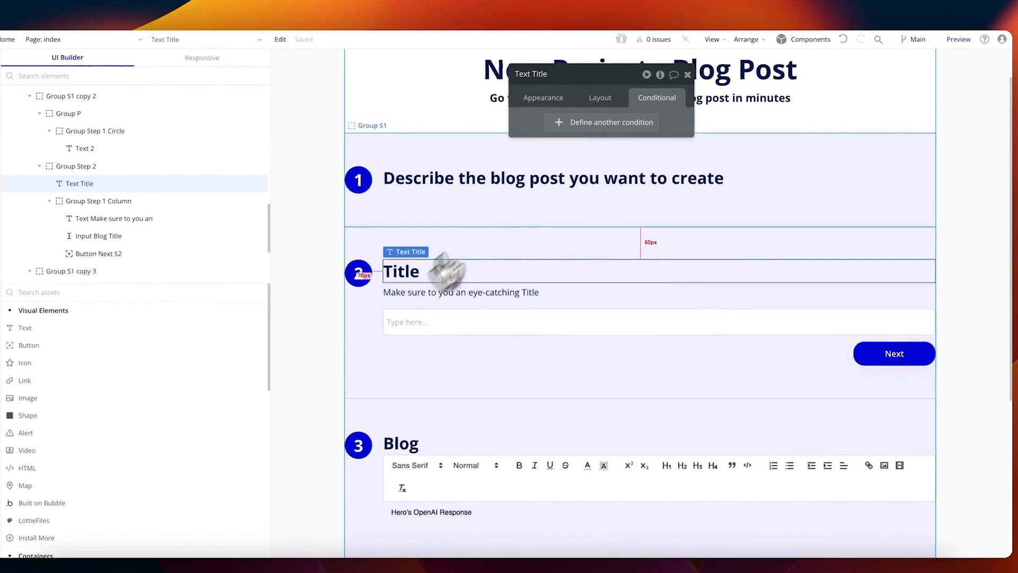
click(655, 122)
scroll(477, 350, down, 2)
click(419, 385)
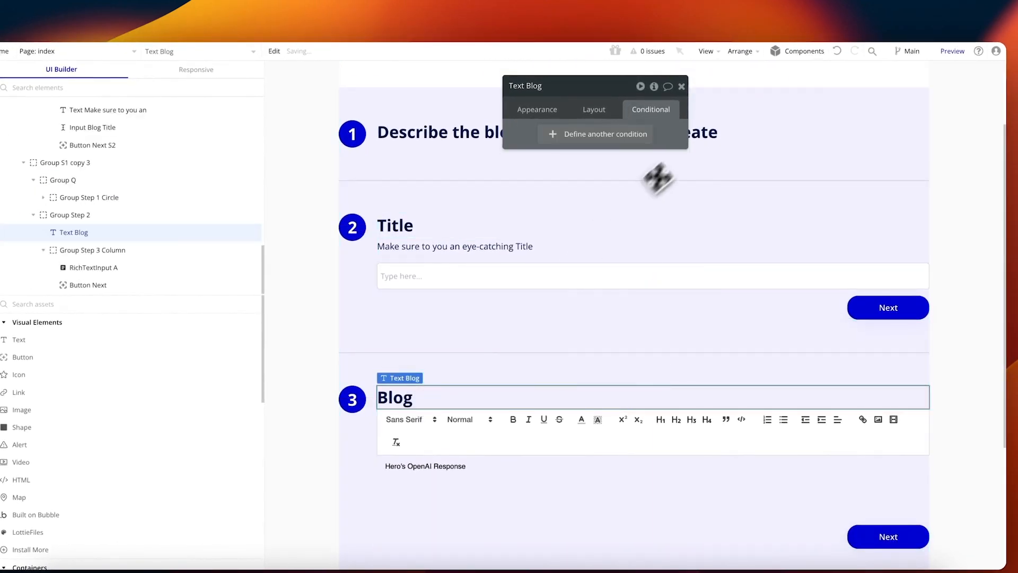
click(748, 95)
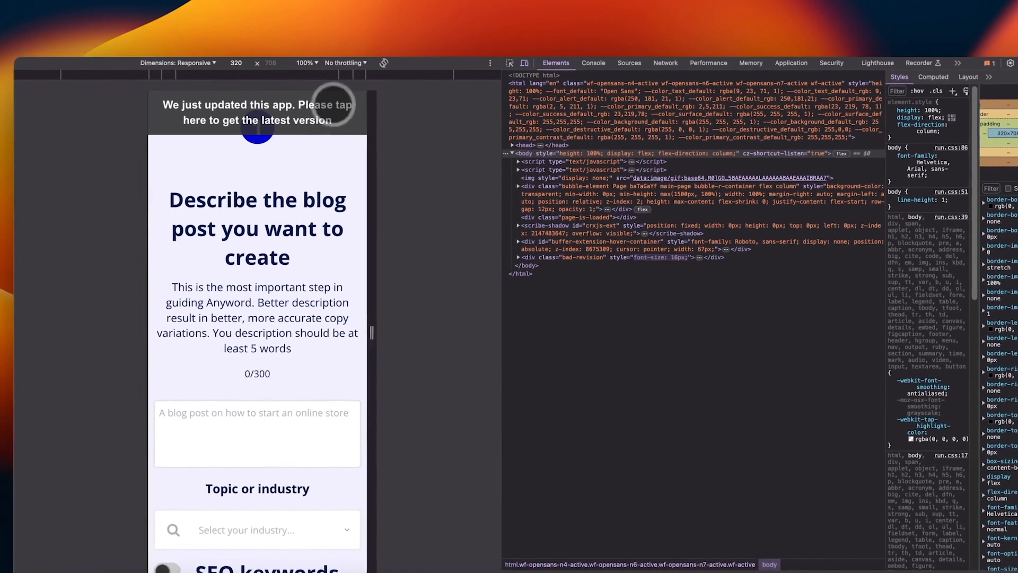
Step: Enter 'How to start a youtube channel' as the blog description and choose the Finance industry
scroll(355, 298, down, 3)
scroll(355, 298, down, 5)
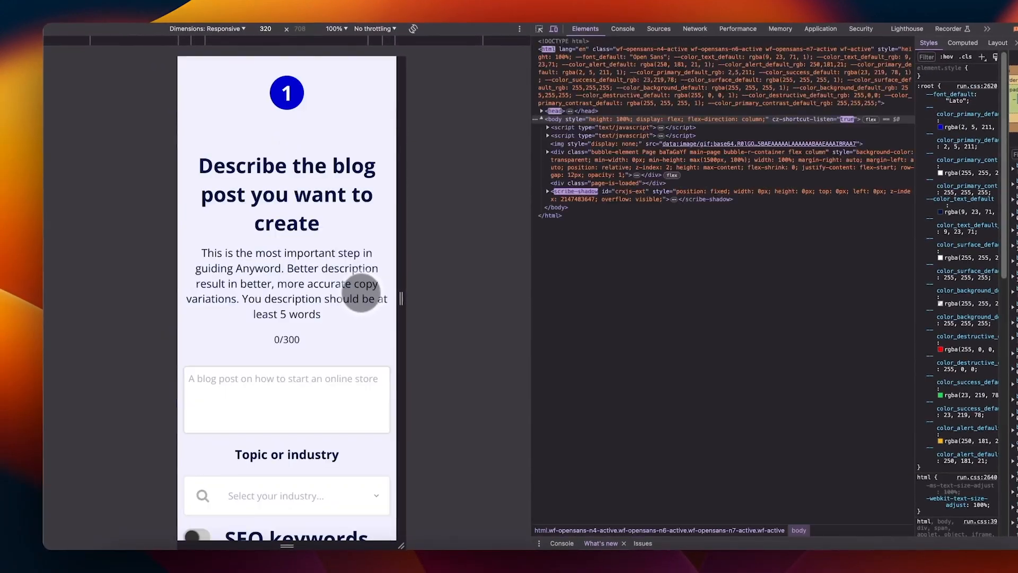
scroll(356, 292, down, 10)
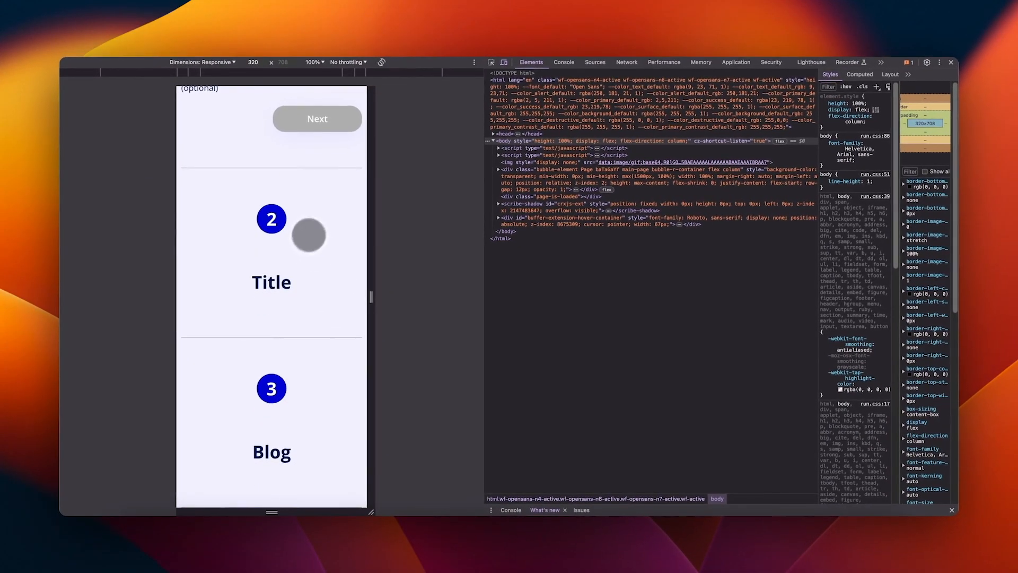
scroll(301, 237, up, 10)
scroll(293, 204, down, 3)
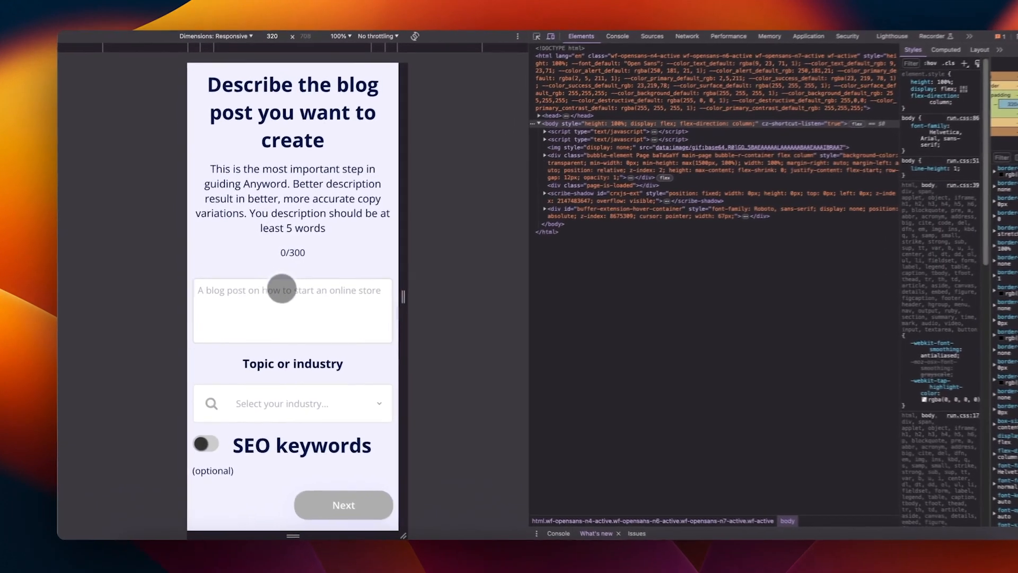
click(283, 290)
text(How to start a youtube c)
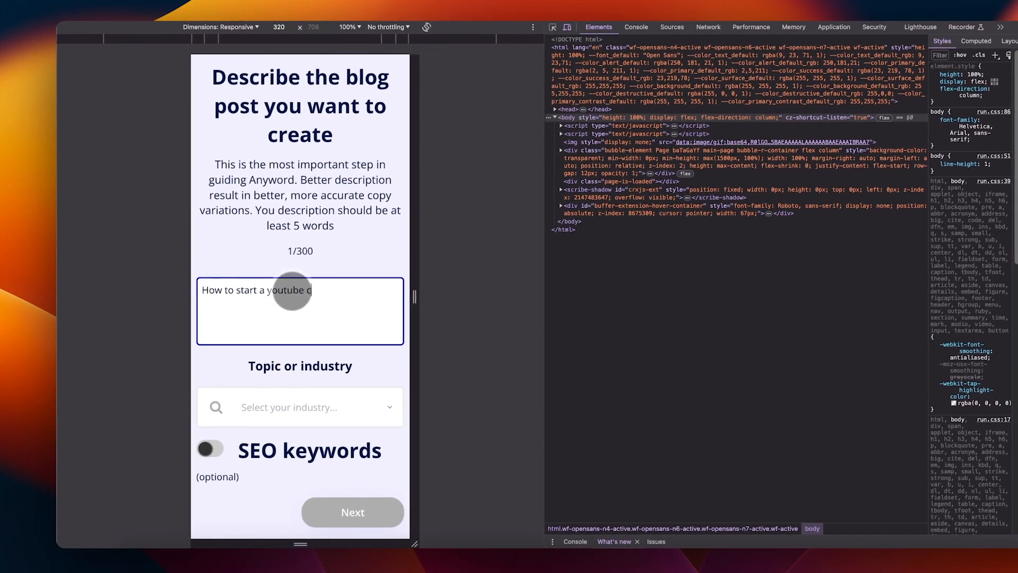
text(hannel)
click(307, 403)
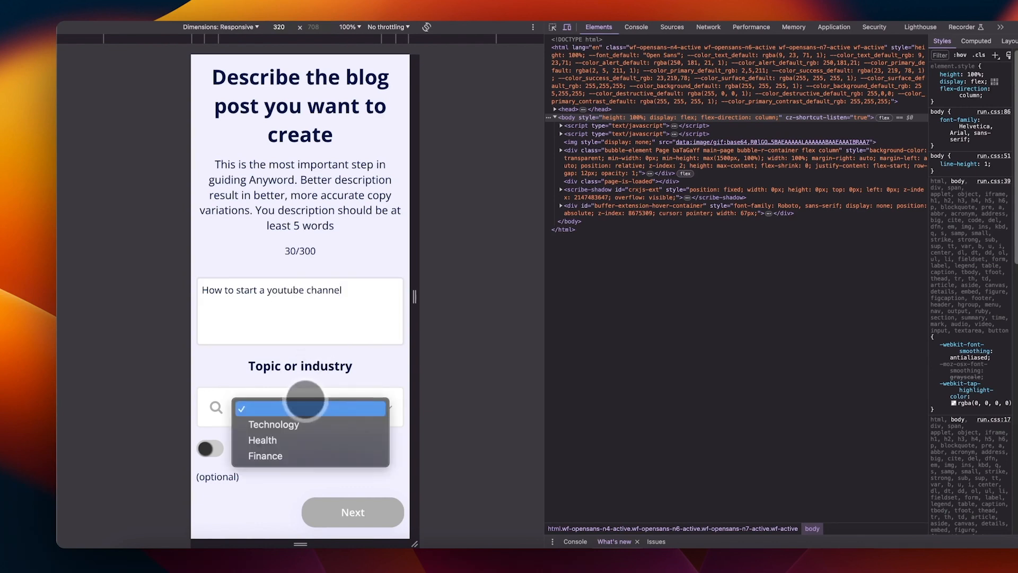
click(295, 427)
Step: Advance through the Title step to generate the finance blog post
scroll(329, 368, down, 8)
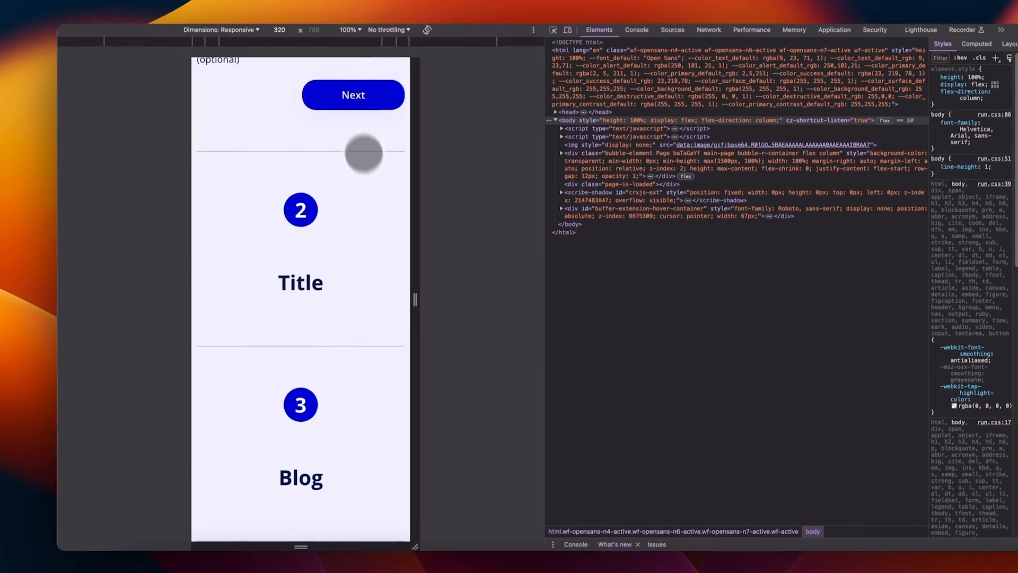
click(354, 96)
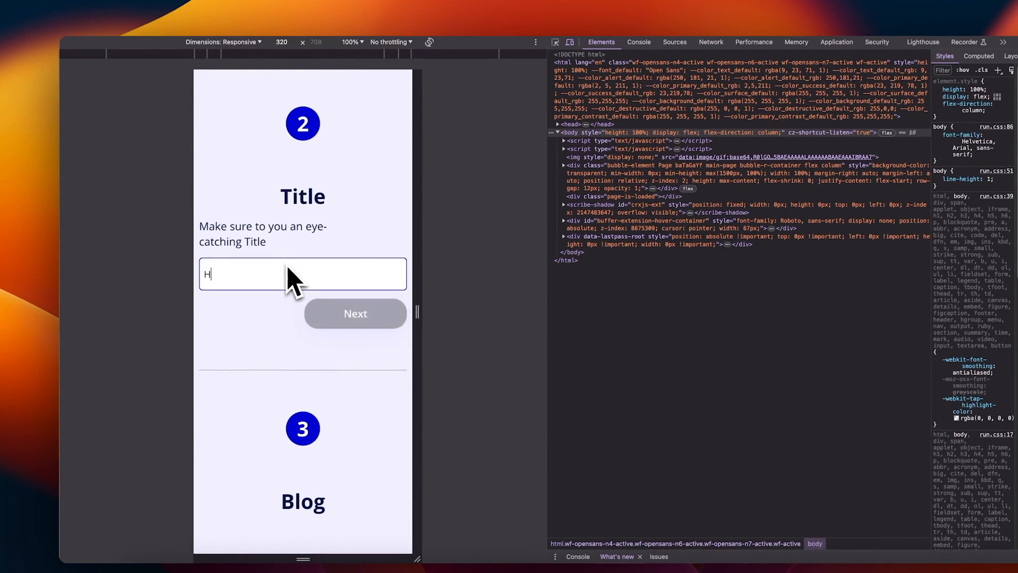
click(354, 313)
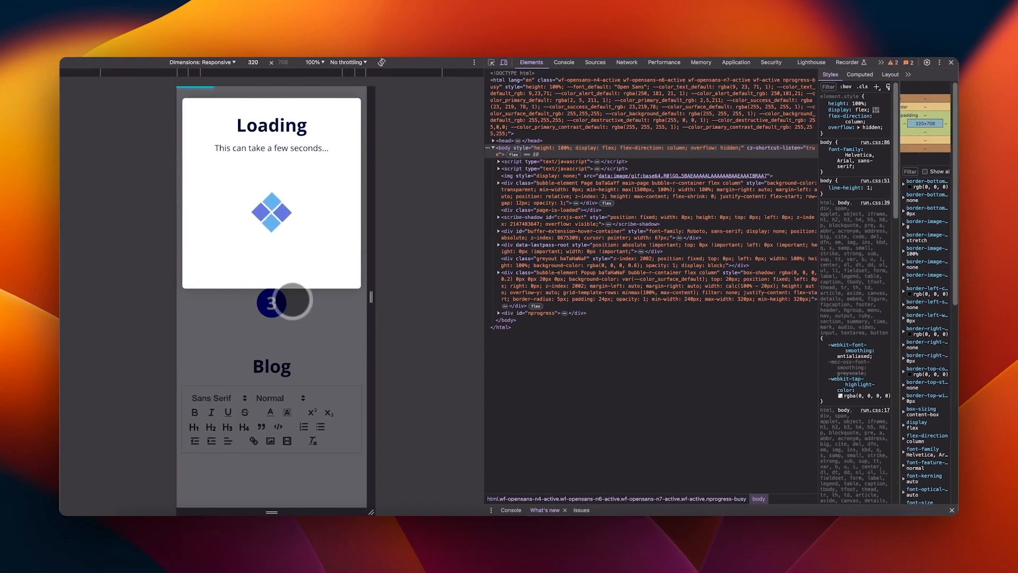
scroll(290, 306, down, 10)
scroll(289, 308, down, 7)
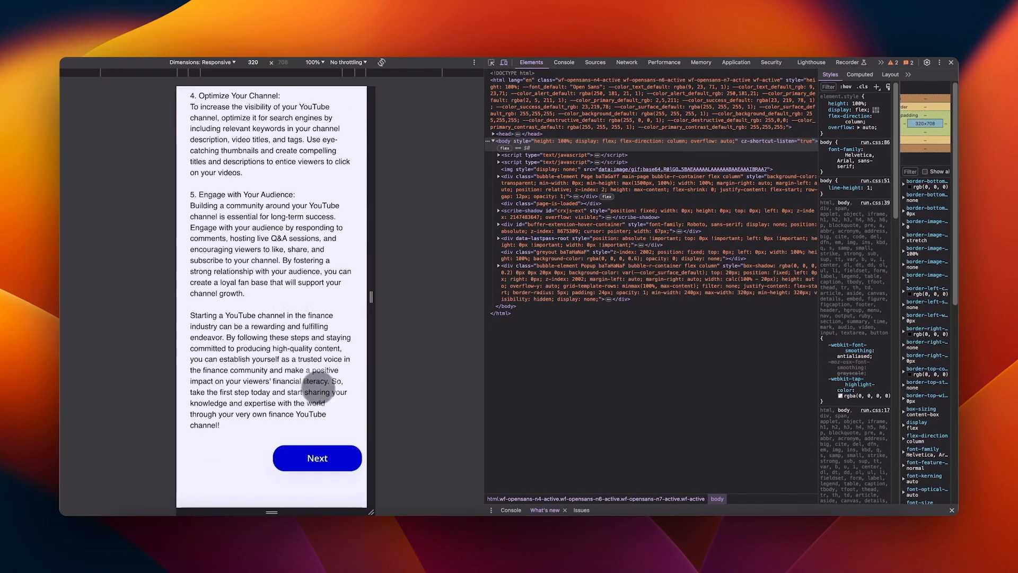
scroll(318, 390, up, 15)
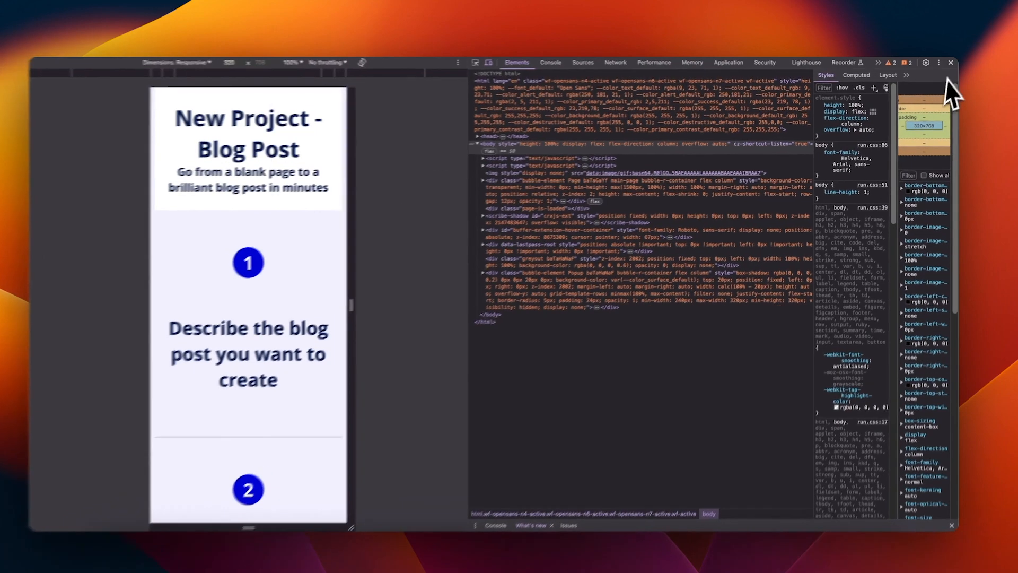
Step: Close DevTools to view the page at full width
click(951, 63)
scroll(469, 200, down, 5)
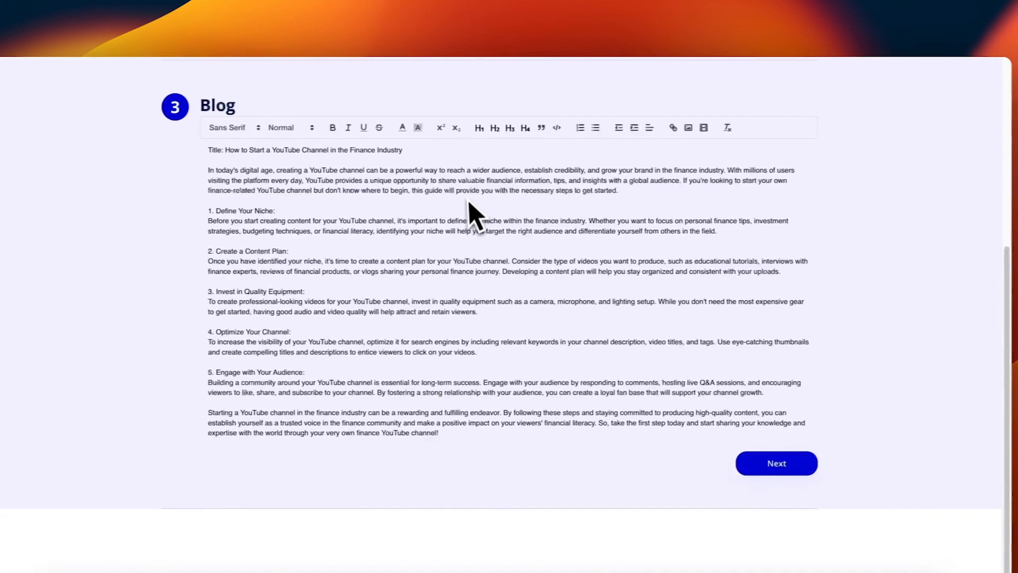
scroll(487, 215, up, 5)
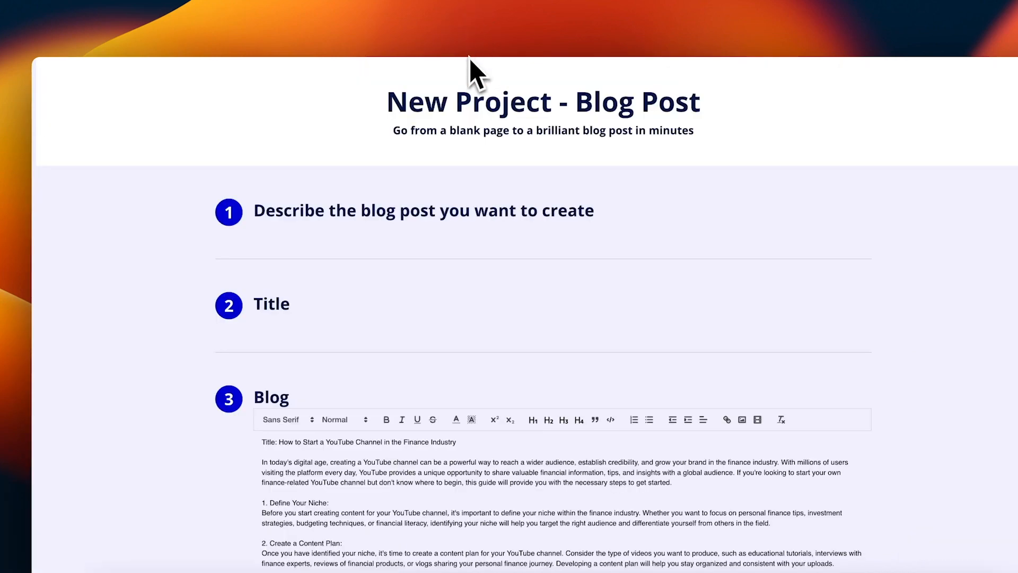
Step: Reopen DevTools' responsive view and widen the preview viewport to 617 px
key(super+alt+i)
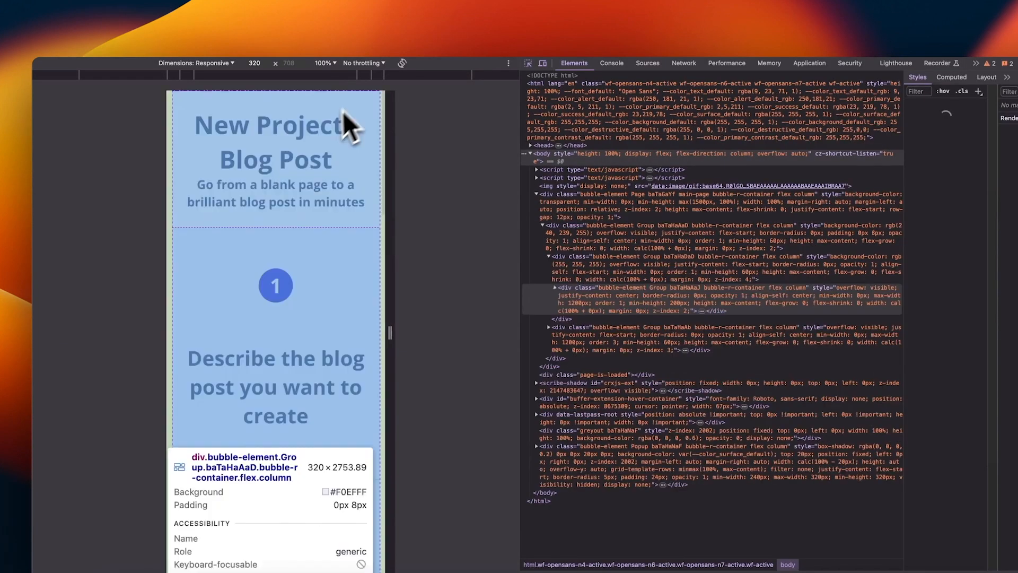
drag(387, 111, 435, 149)
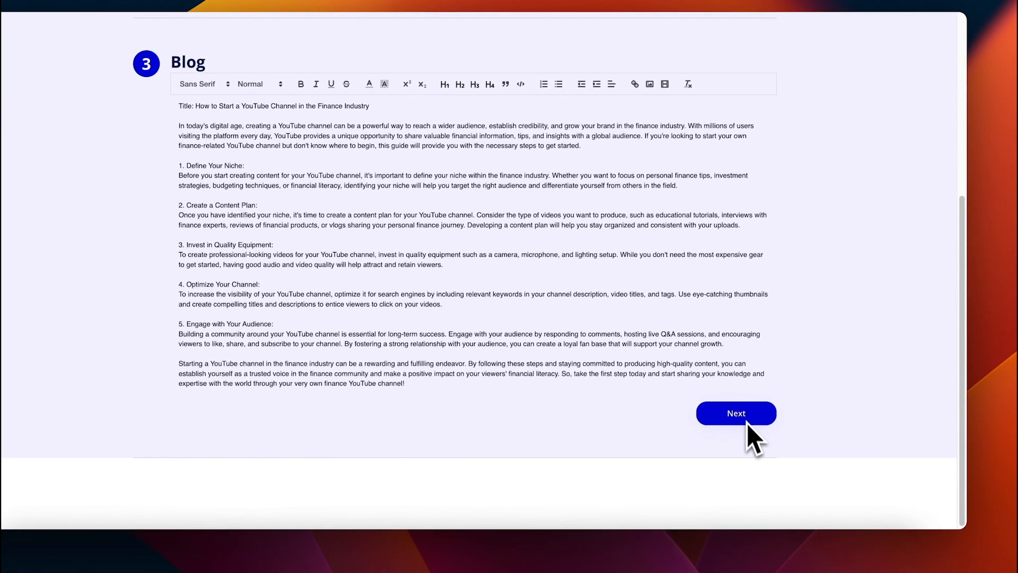
scroll(744, 405, up, 1)
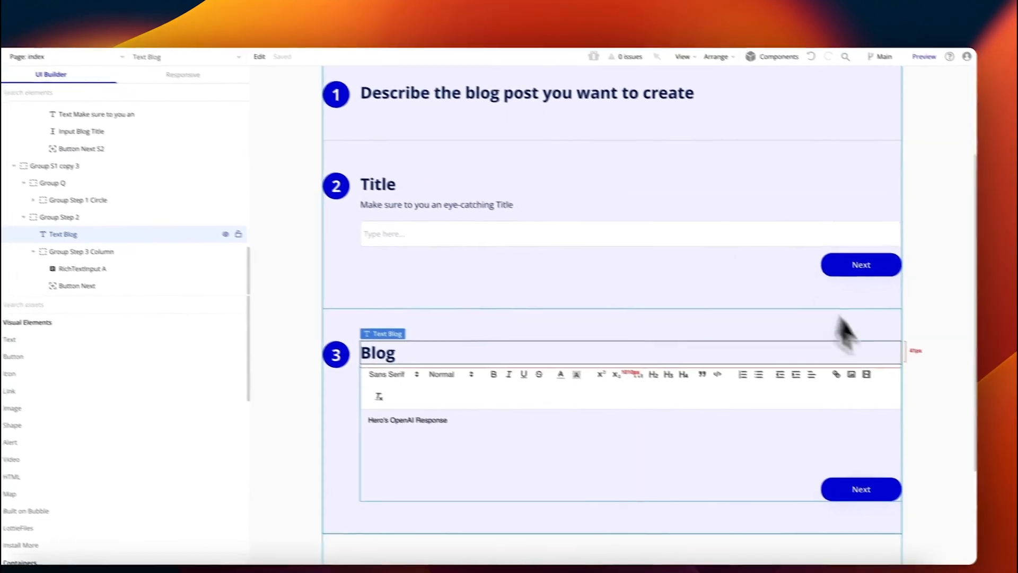
Step: Create a Blogs data type and add a Blog Content field of type text
click(939, 319)
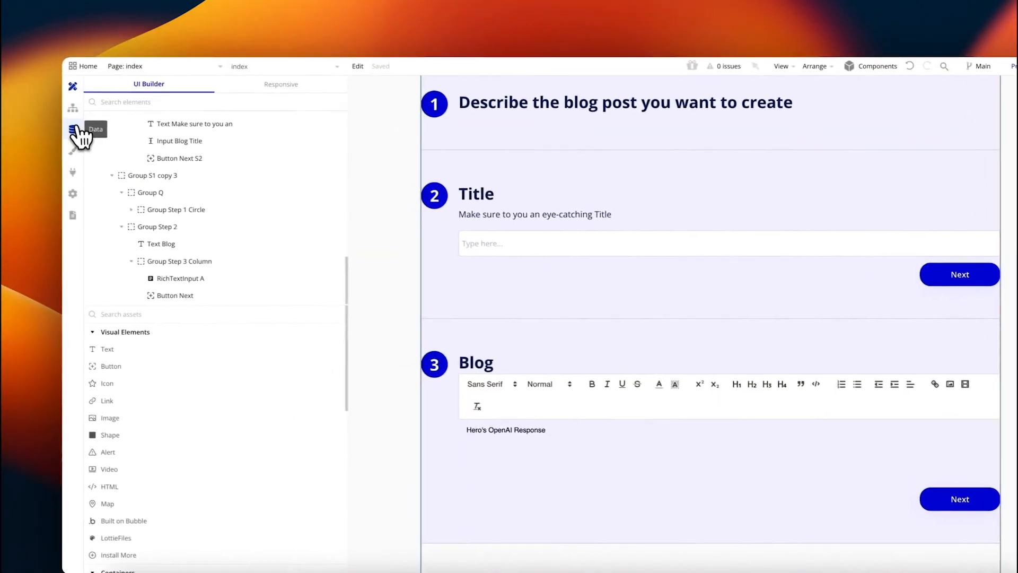
click(76, 130)
click(265, 108)
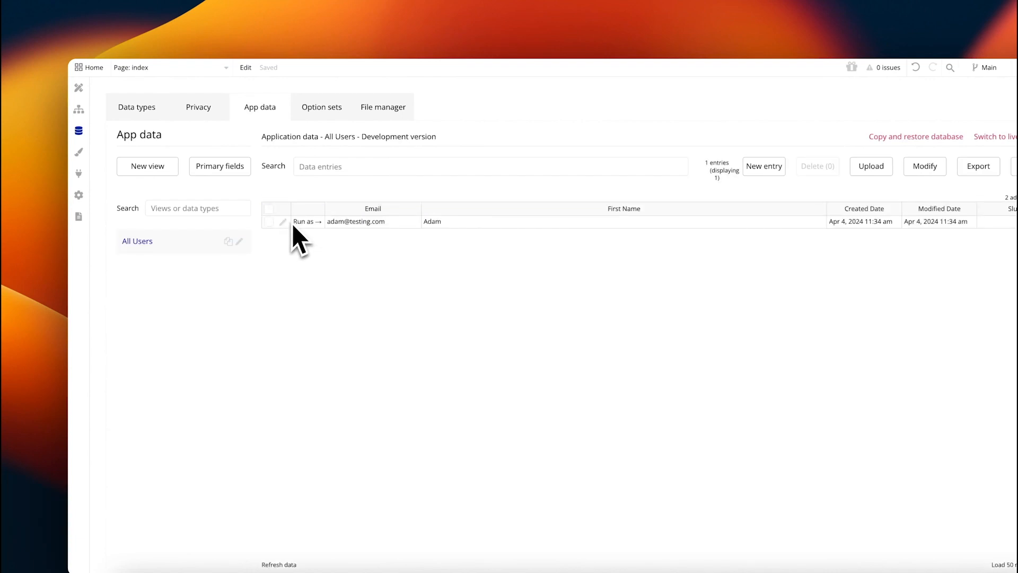
click(130, 110)
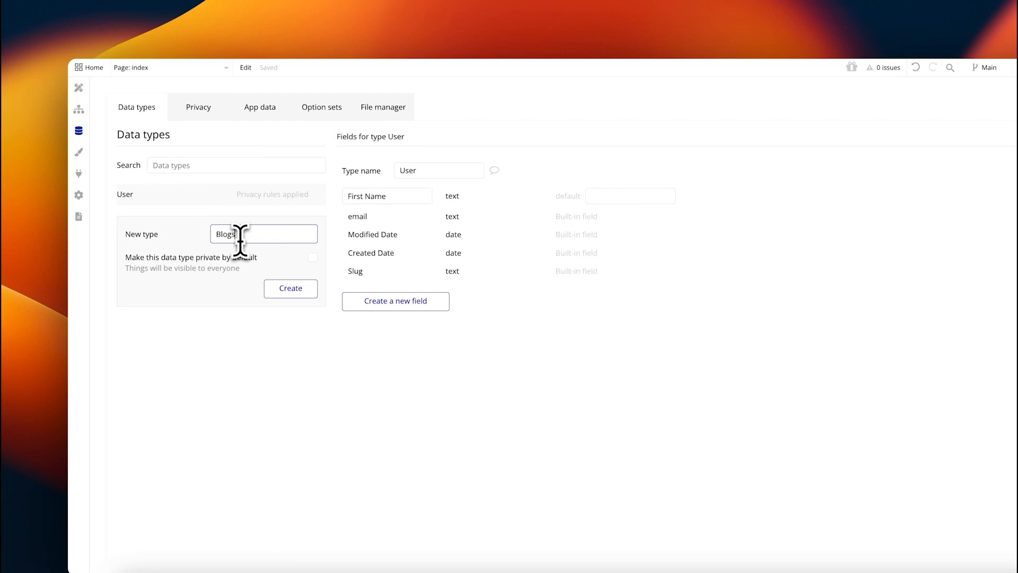
click(289, 289)
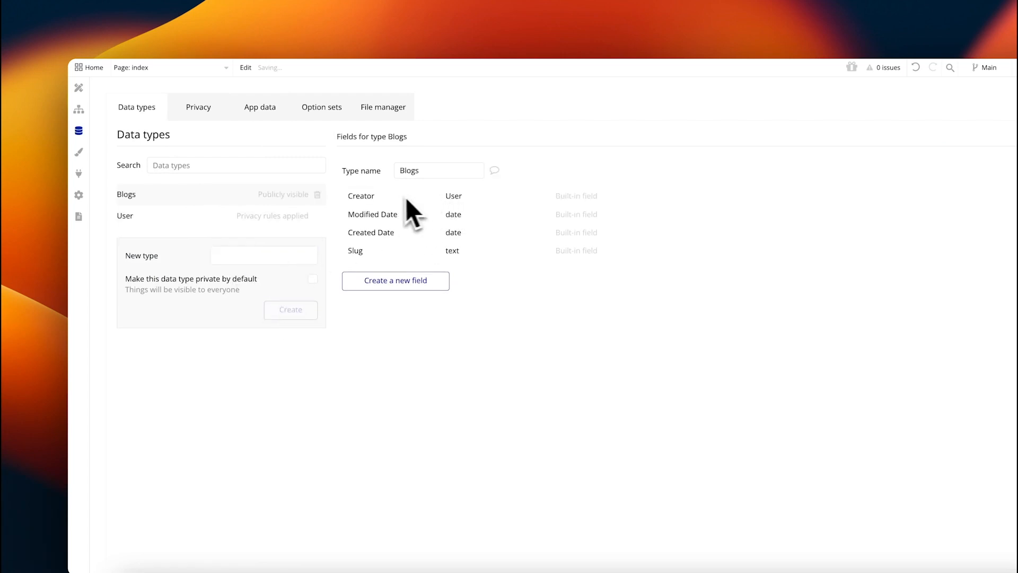
click(386, 280)
text(B)
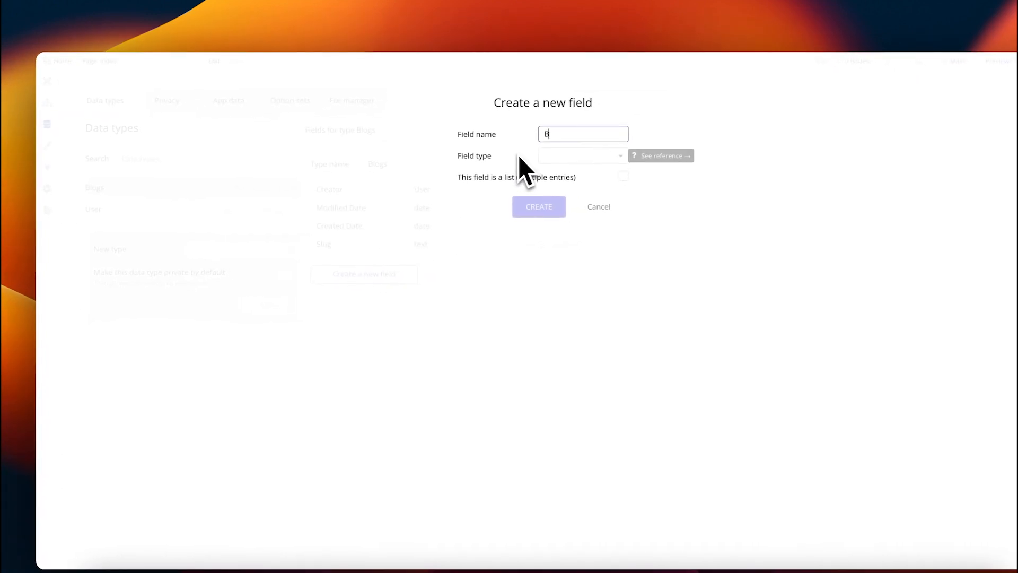
text(log Content)
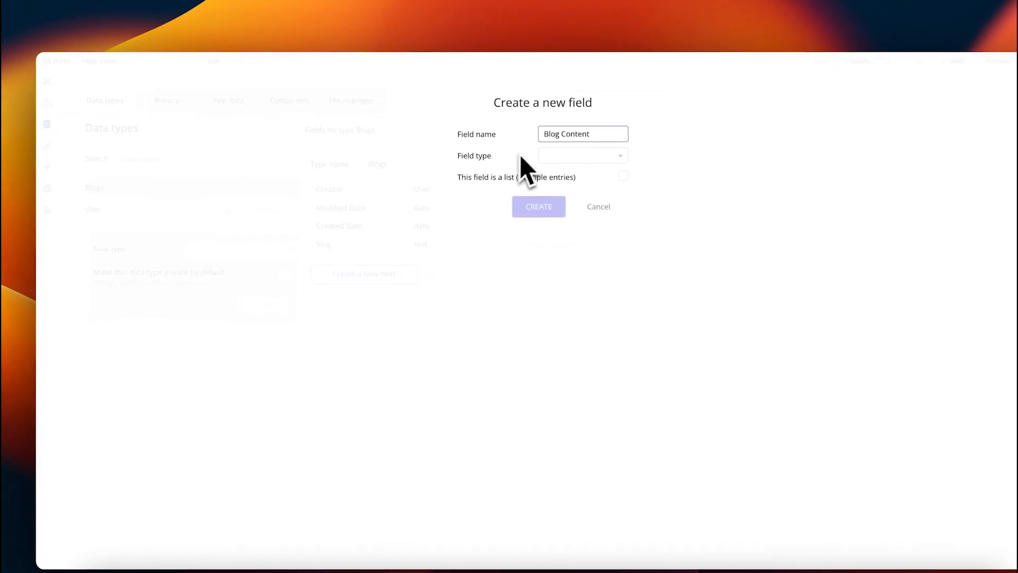
click(594, 156)
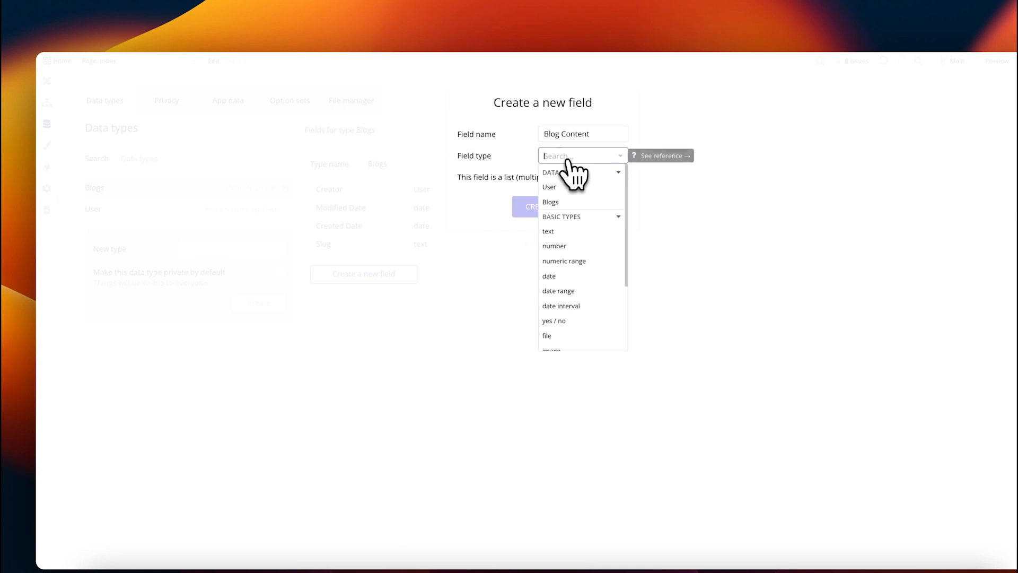
text(text)
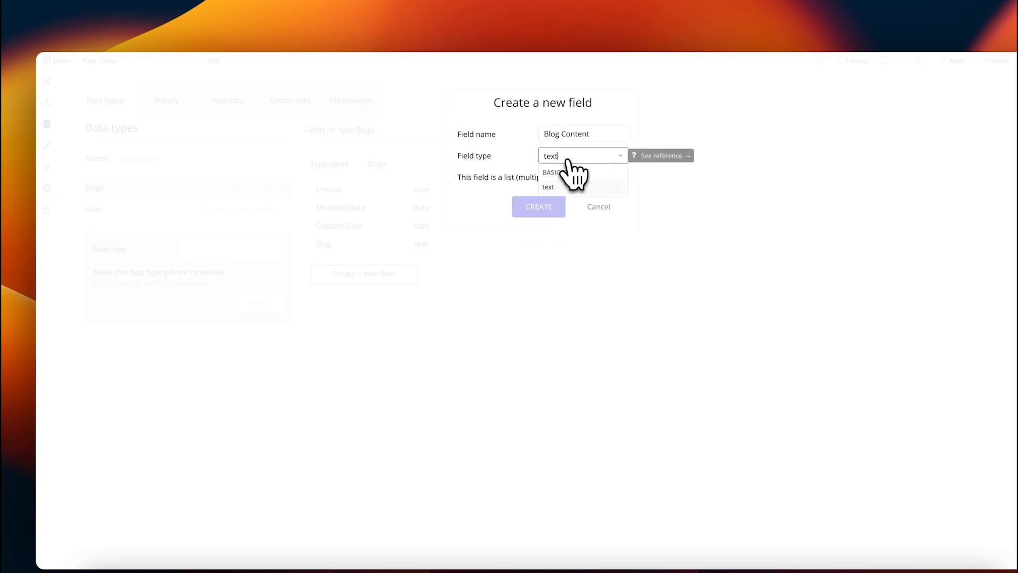
click(568, 187)
click(538, 207)
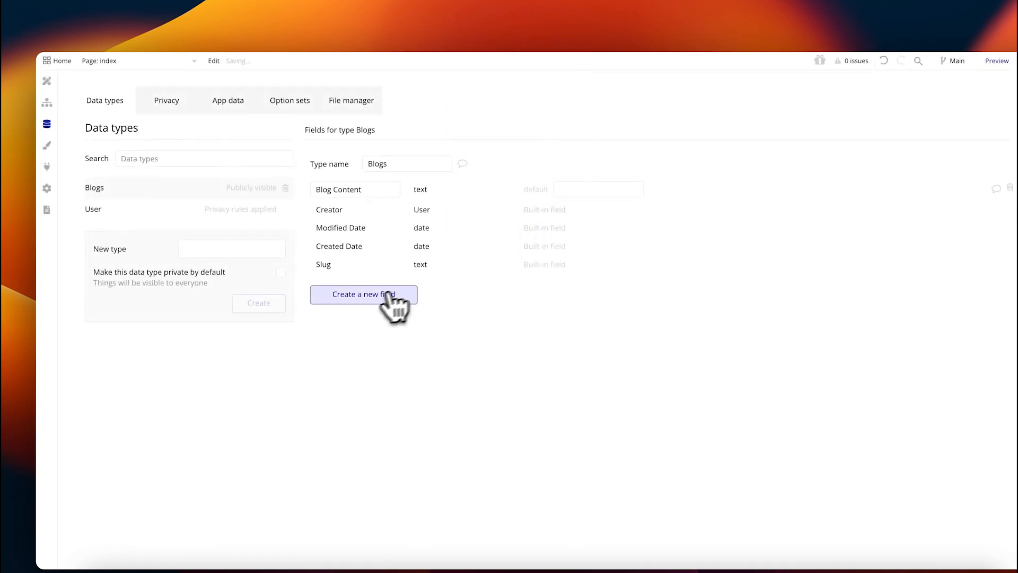
Step: Add a Title field of type text to the Blogs data type
click(366, 295)
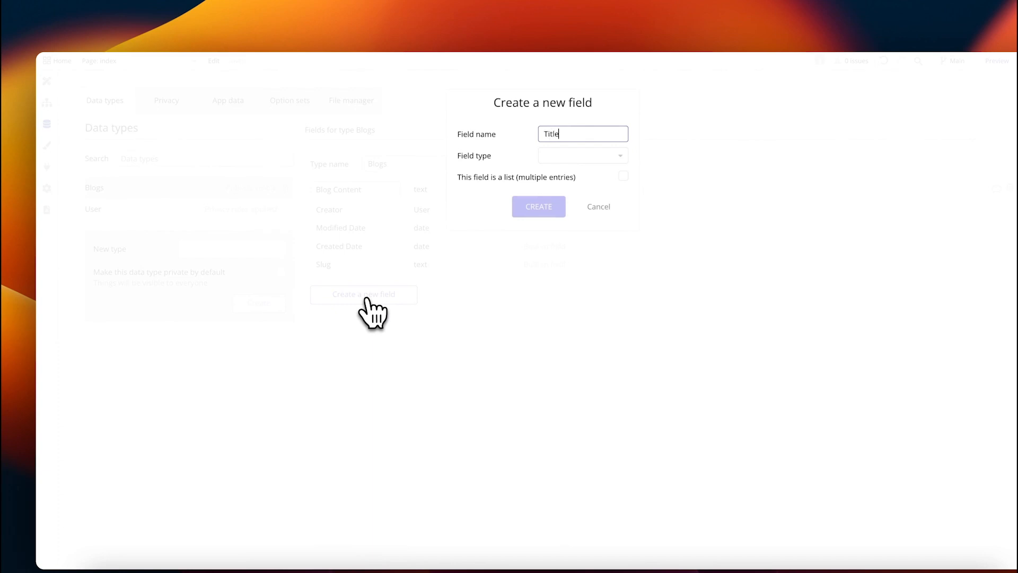
click(597, 158)
text(te)
key(Return)
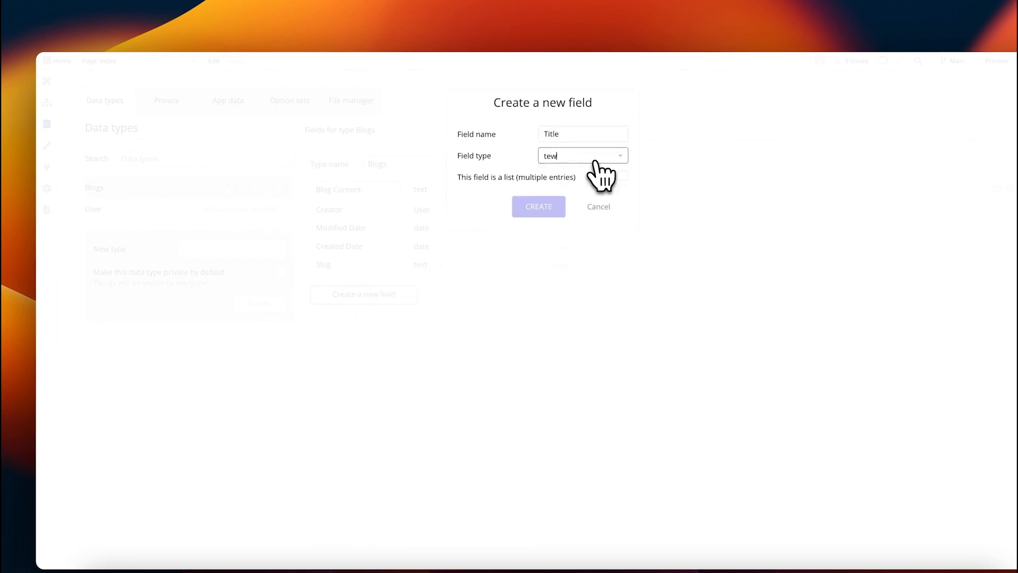
key(BackSpace)
text(xt)
click(602, 197)
click(552, 212)
click(47, 102)
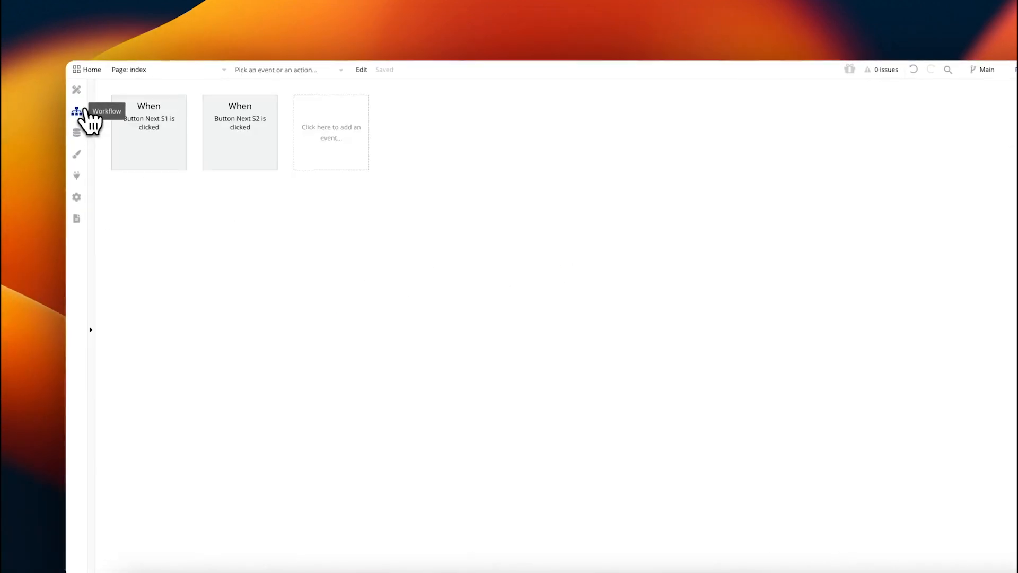
Step: Add a Button Next click workflow with a 'Create a new Blogs' action
click(47, 81)
double_click(938, 504)
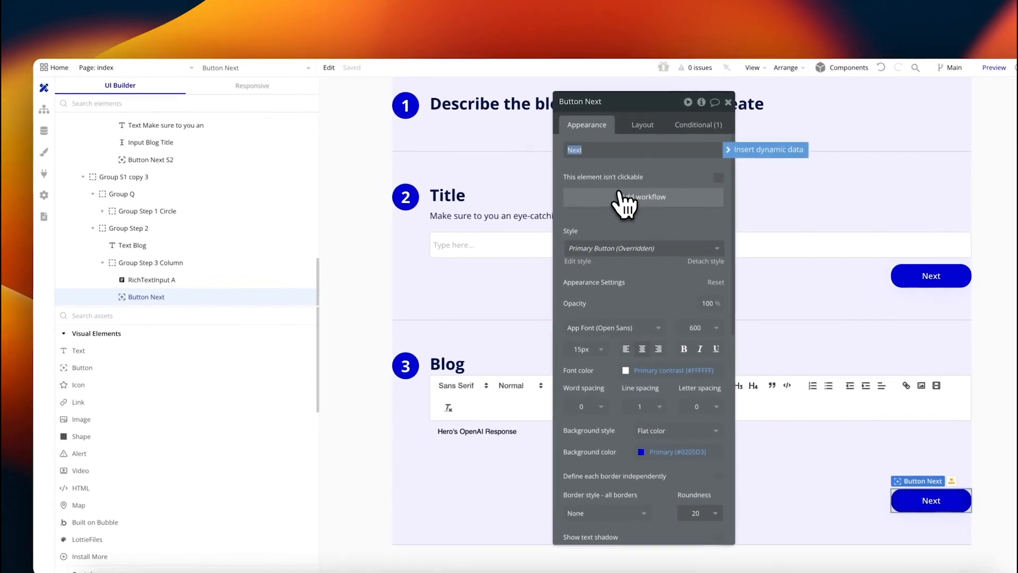
click(580, 158)
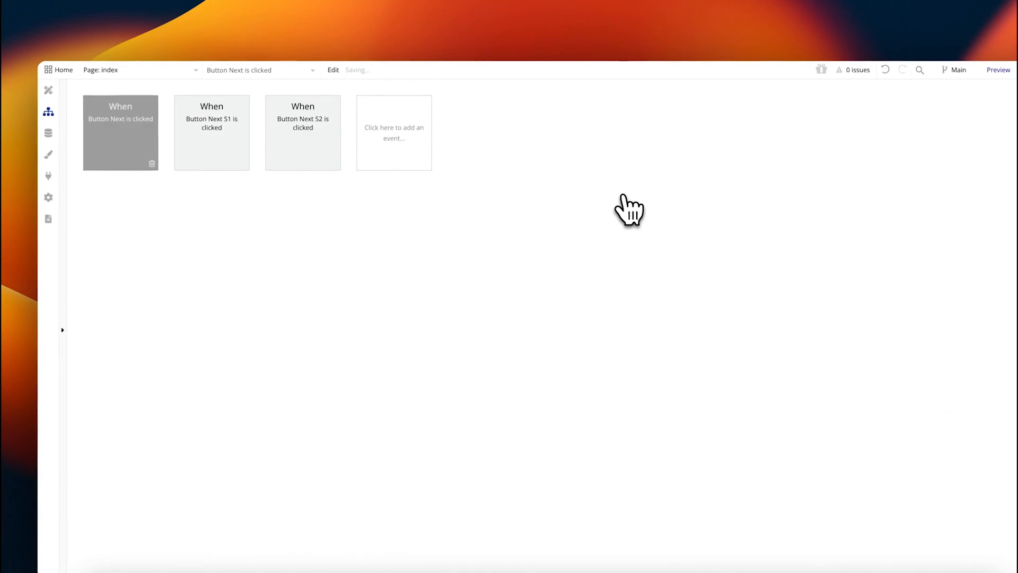
click(147, 204)
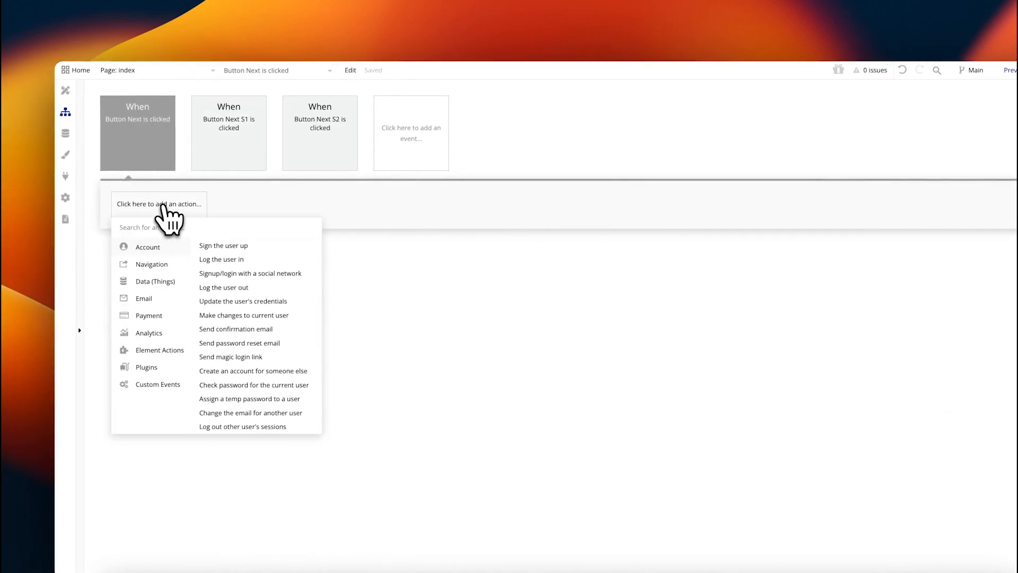
text(create)
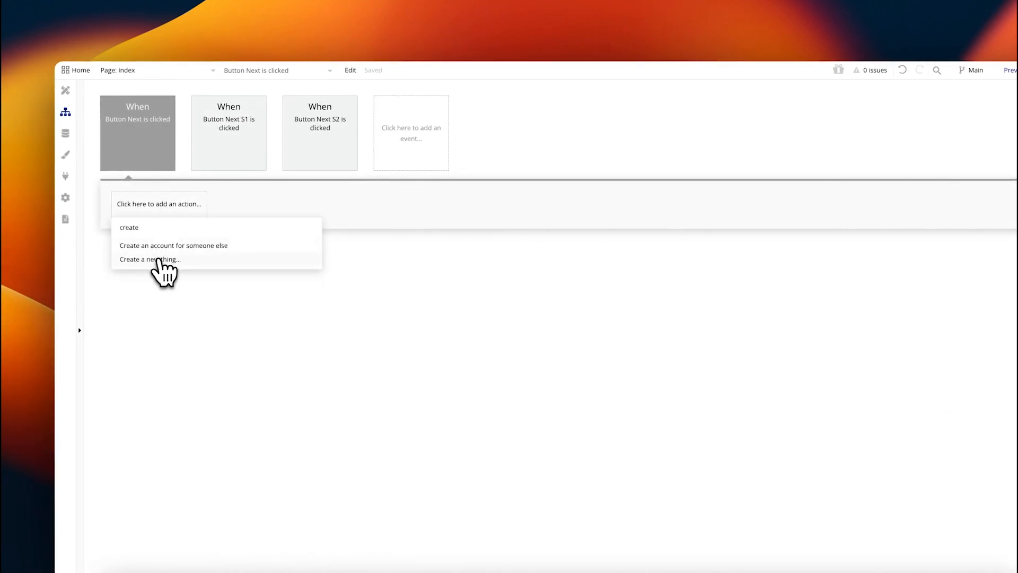
click(160, 259)
click(680, 132)
text(blog)
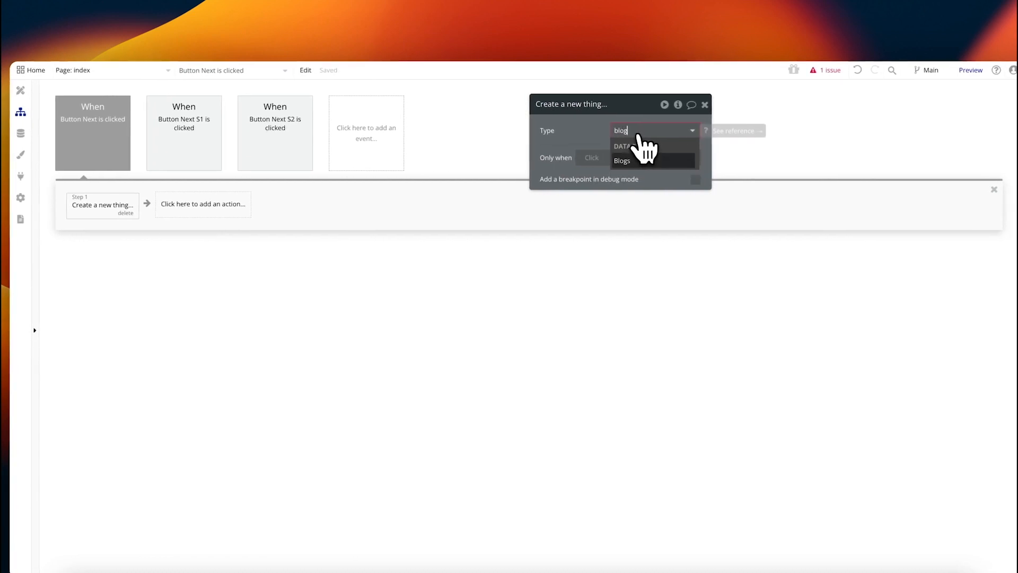
click(656, 160)
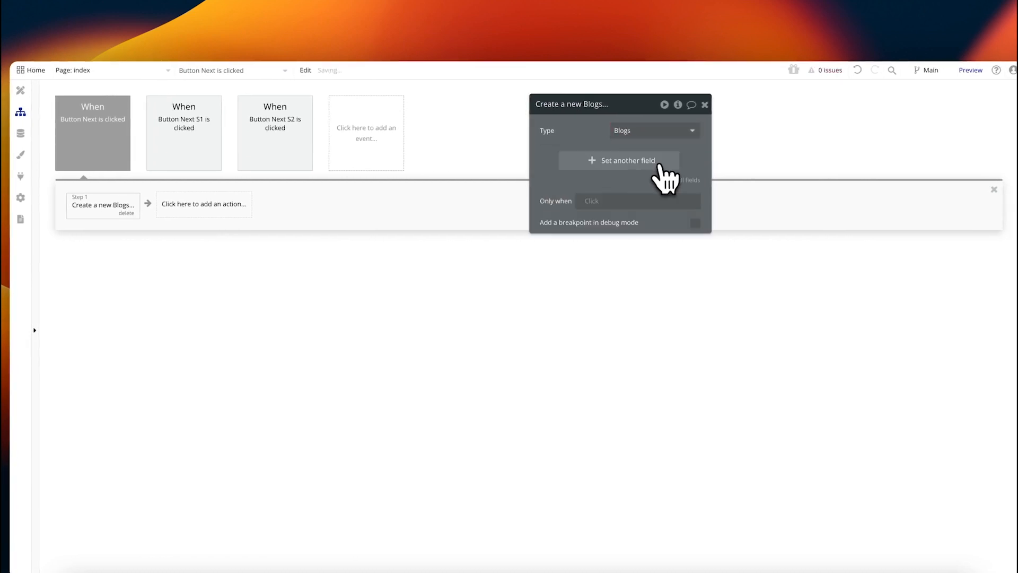
Step: Set Blog Content to RichTextInput A's value and add Title as another field
click(607, 162)
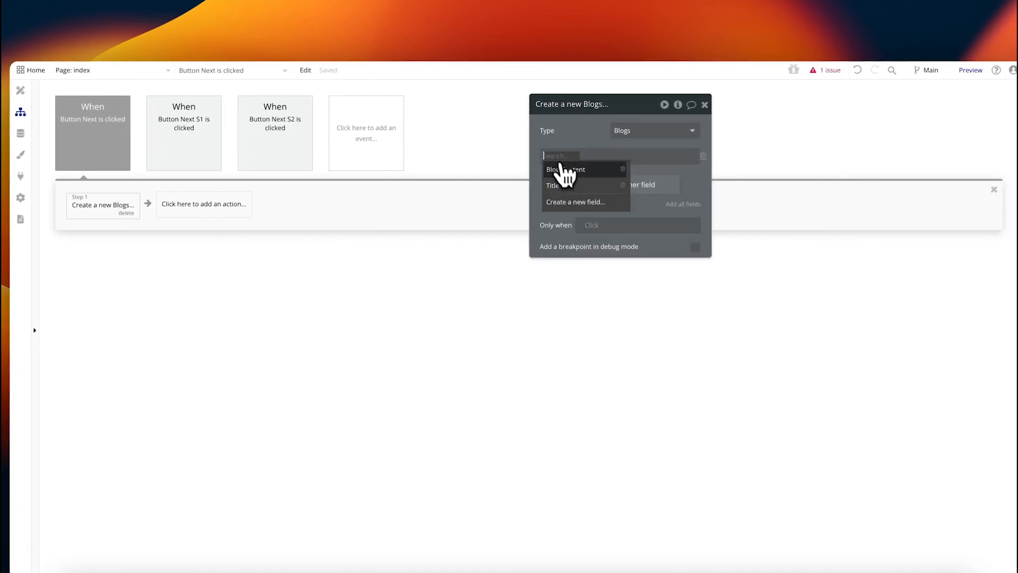
click(564, 169)
click(603, 156)
text(rich)
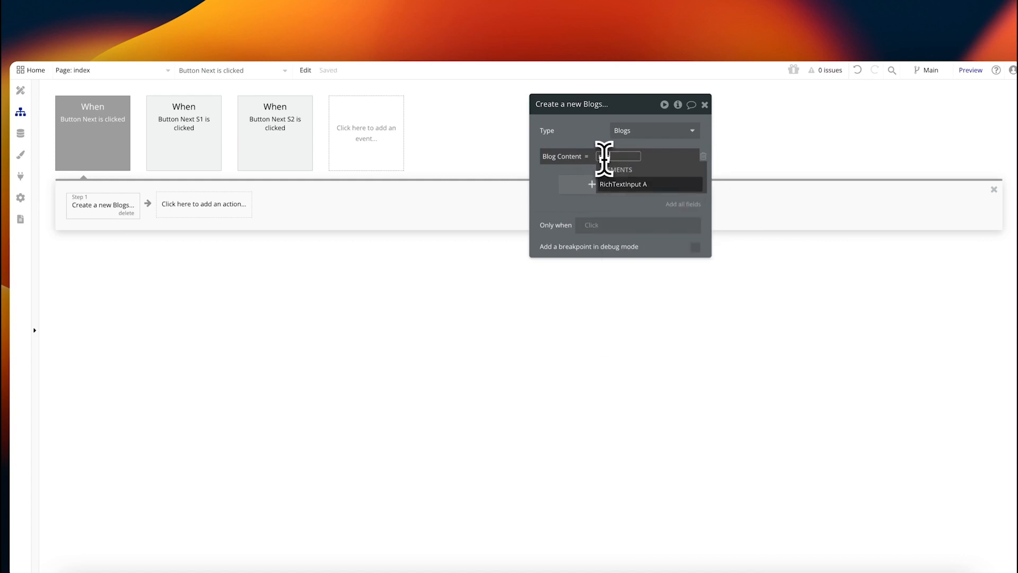
click(618, 185)
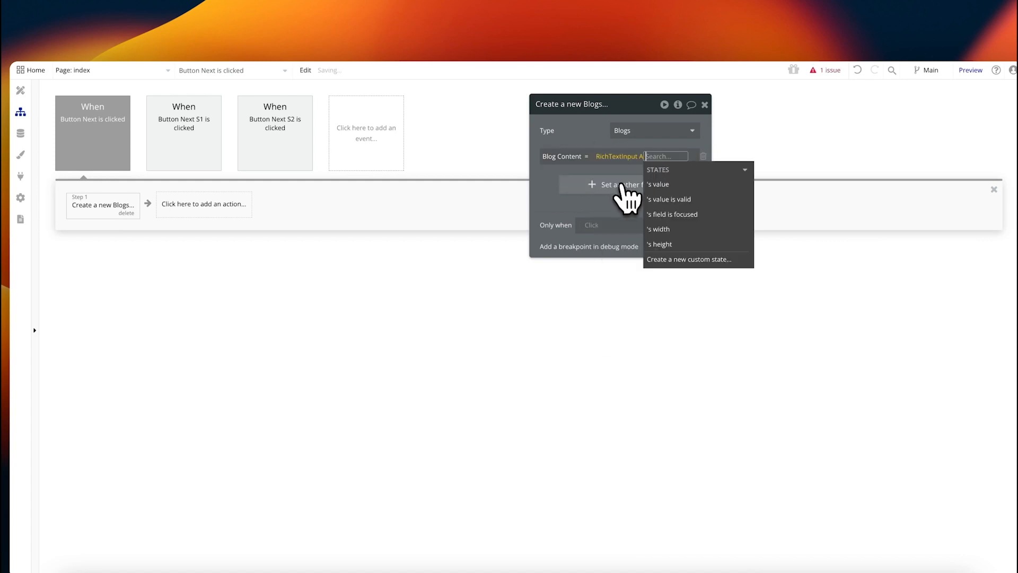
click(657, 191)
click(541, 188)
click(586, 191)
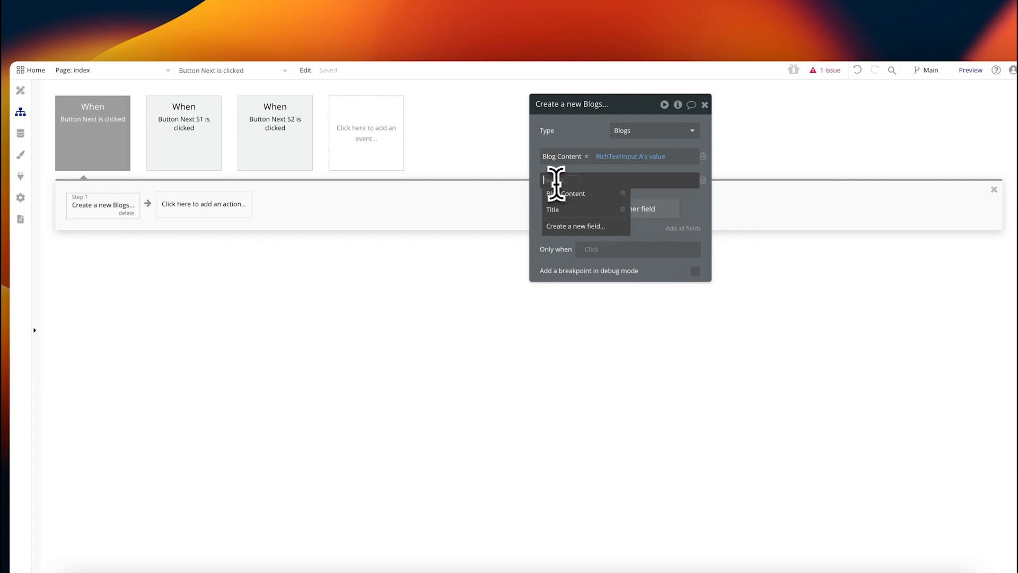
click(559, 210)
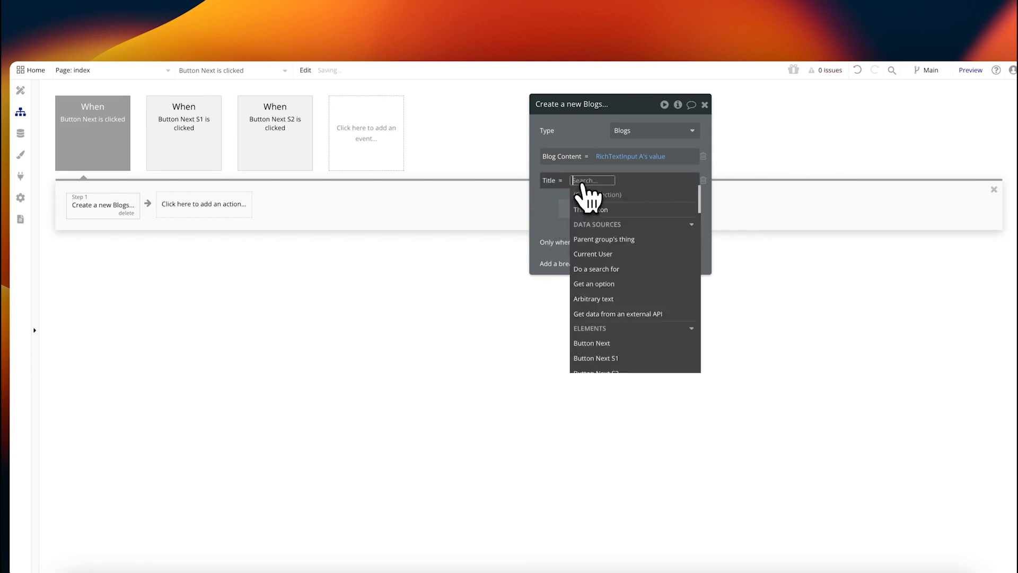
Step: Check the custom states stored on the Hero group
click(20, 90)
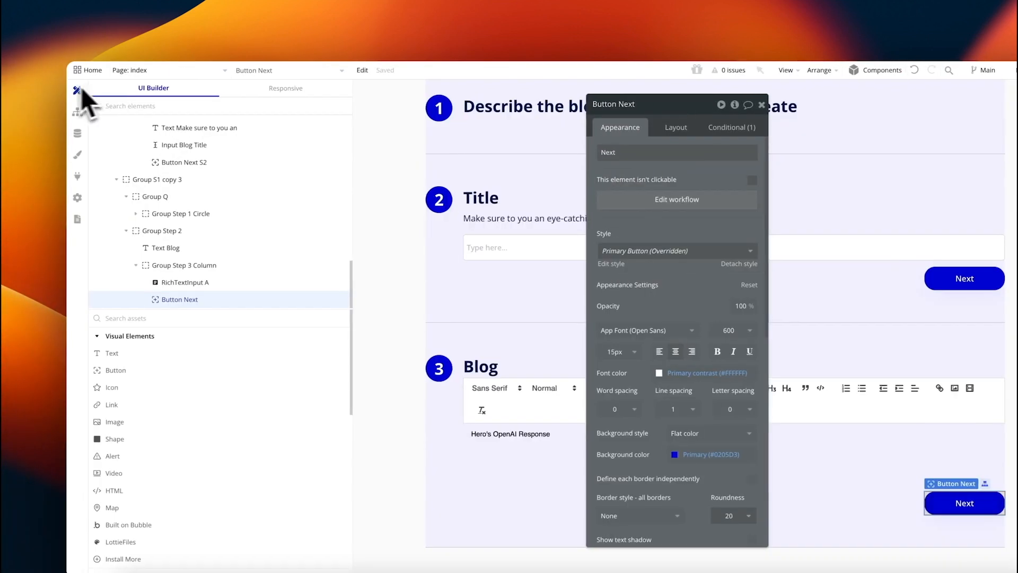
scroll(154, 143, up, 10)
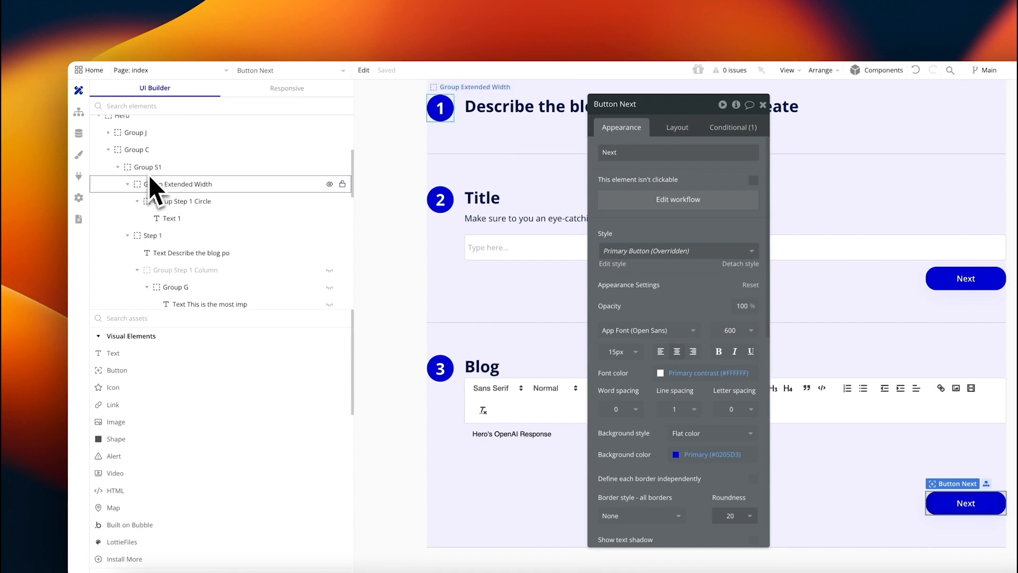
click(123, 141)
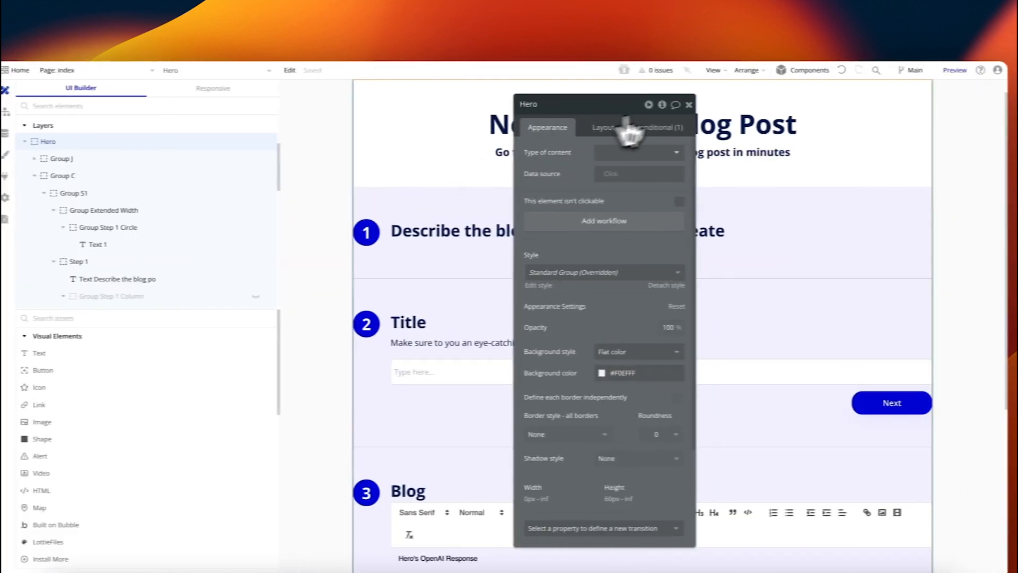
click(653, 105)
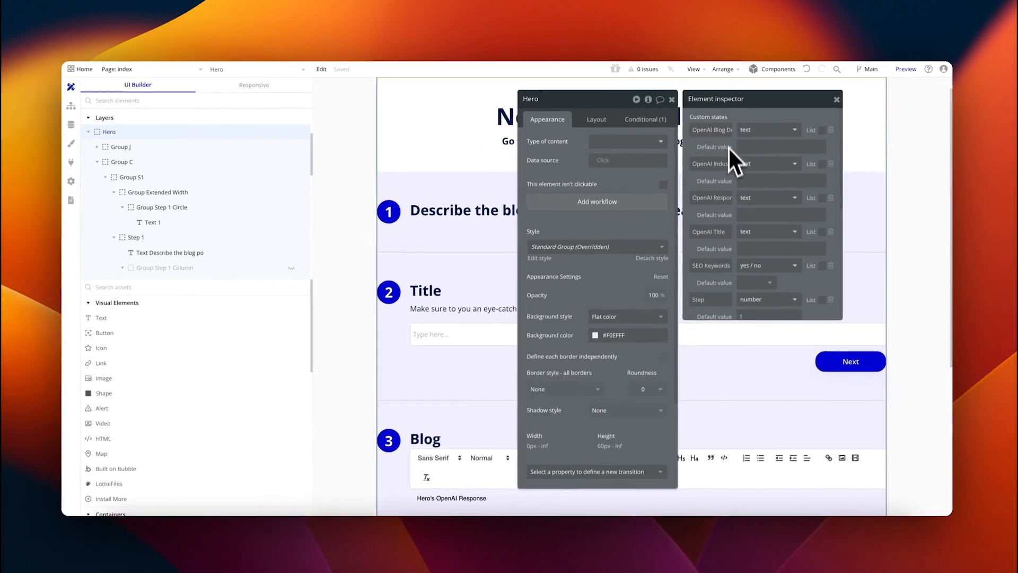
scroll(517, 256, down, 5)
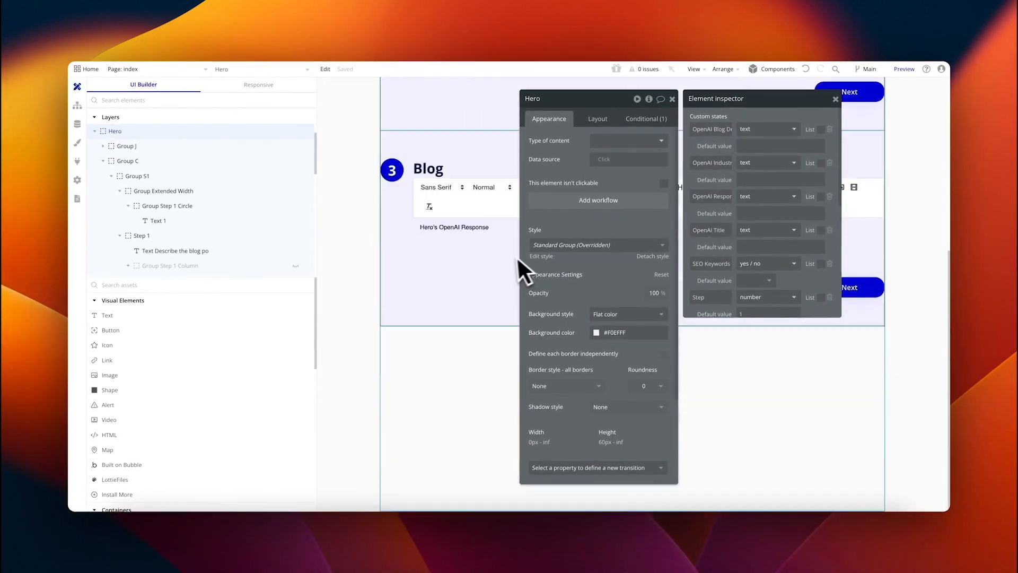
Step: Set the new blog's Title to Hero's OpenAI Title
click(849, 280)
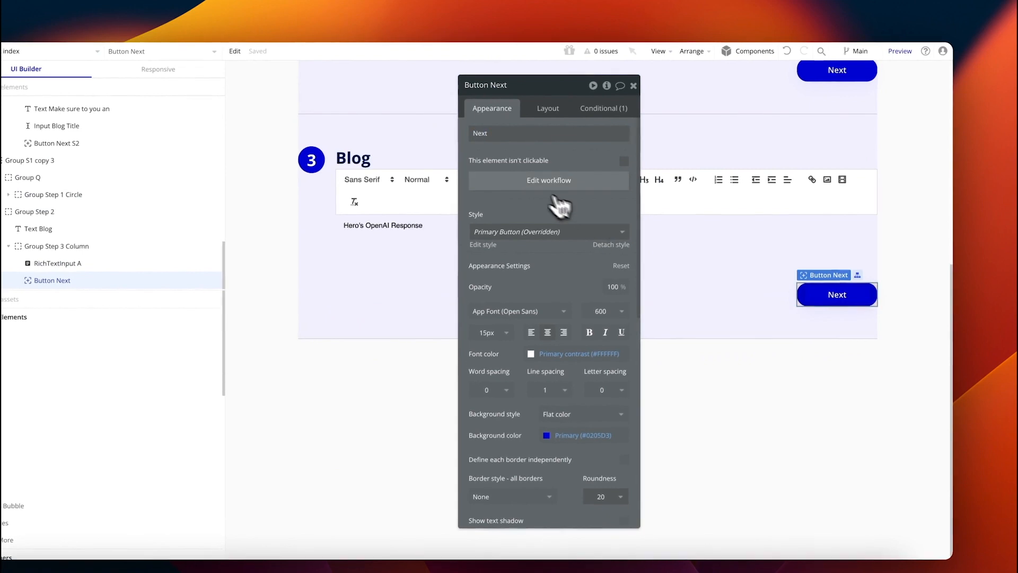
click(560, 181)
click(602, 179)
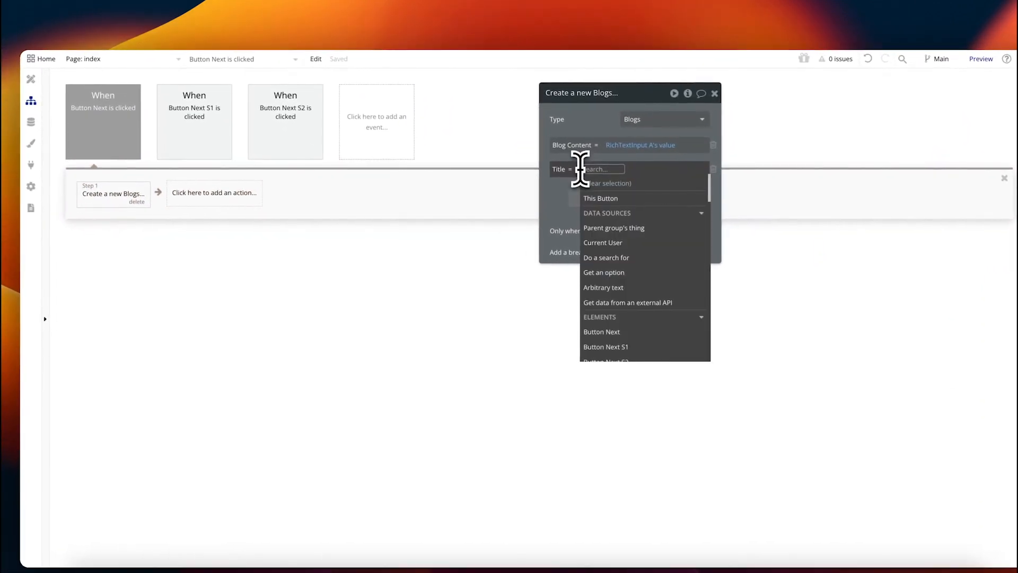
text(Hero)
click(601, 196)
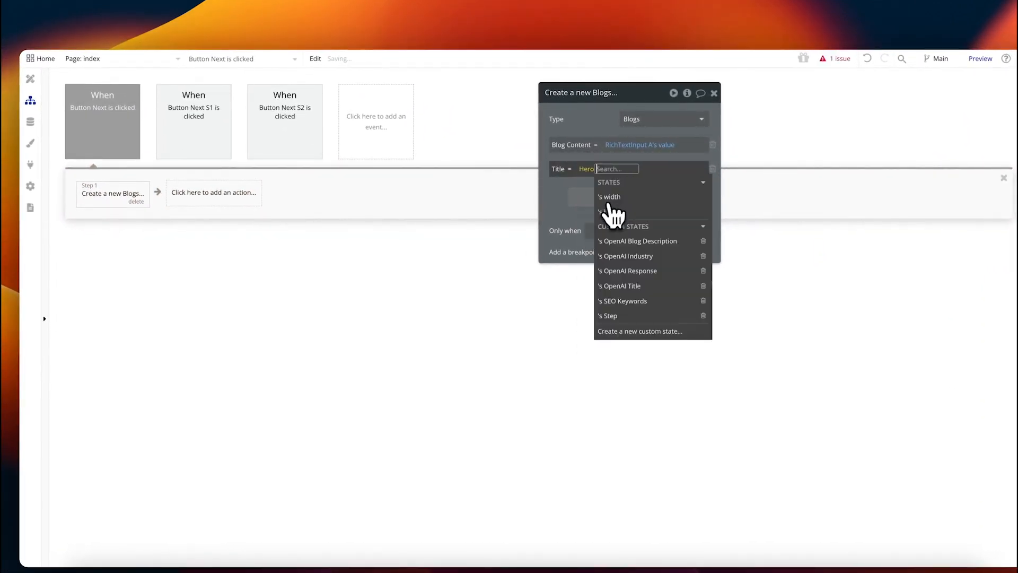
click(653, 288)
click(563, 197)
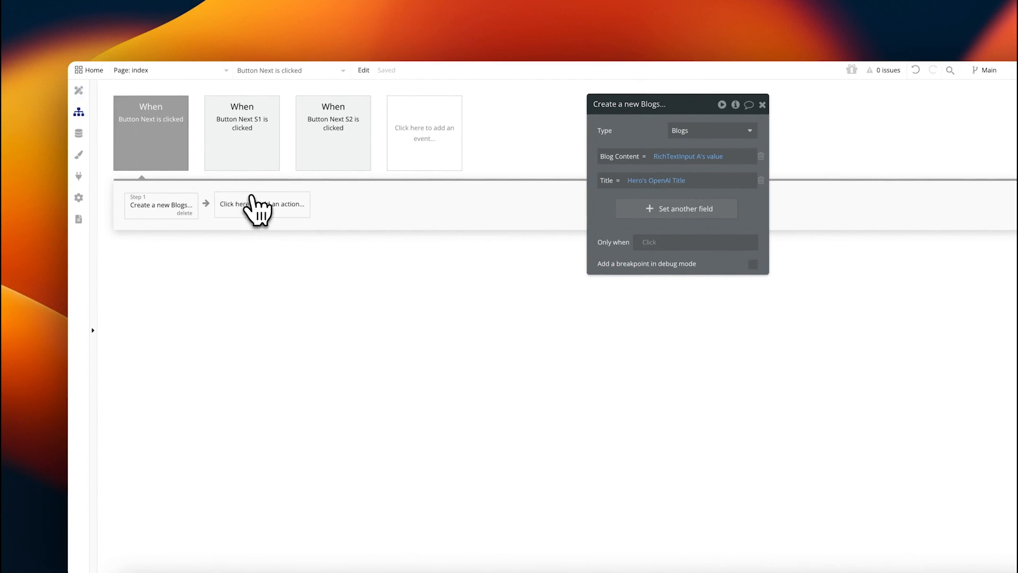
Step: Begin a 'show' action, then find and copy the Popup Loading element
click(249, 207)
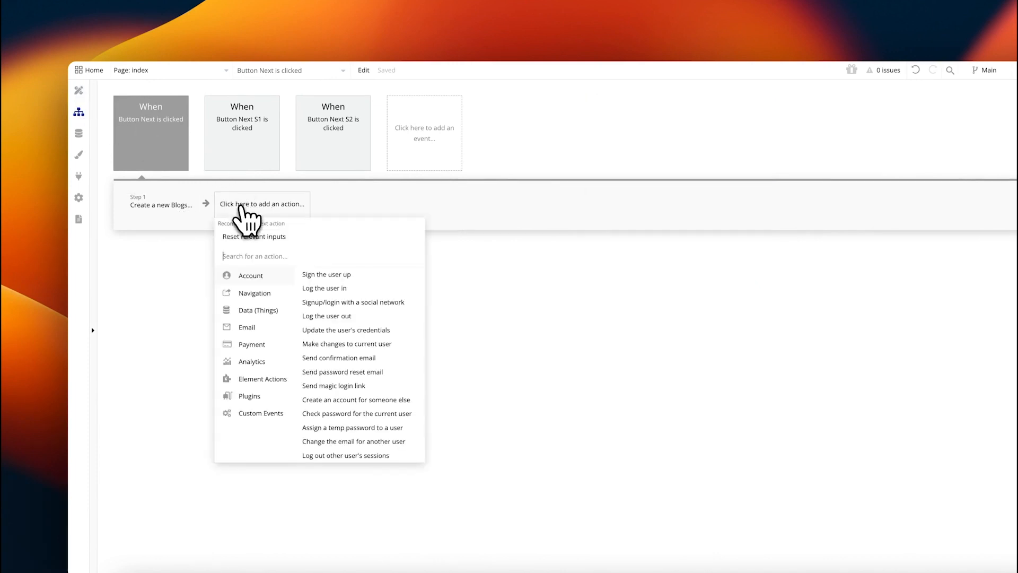
text(show)
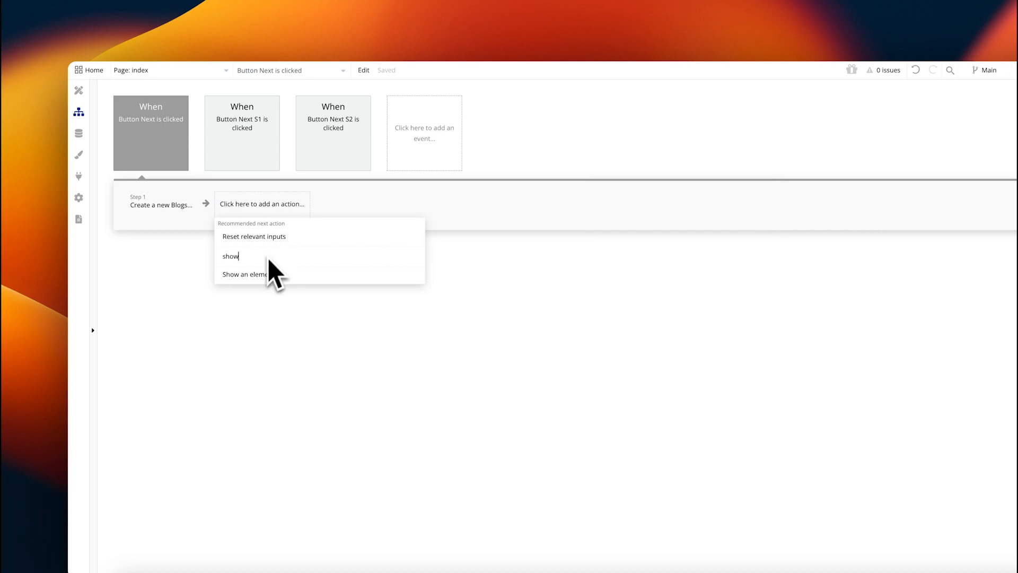
click(78, 90)
click(273, 70)
text(popup)
click(267, 107)
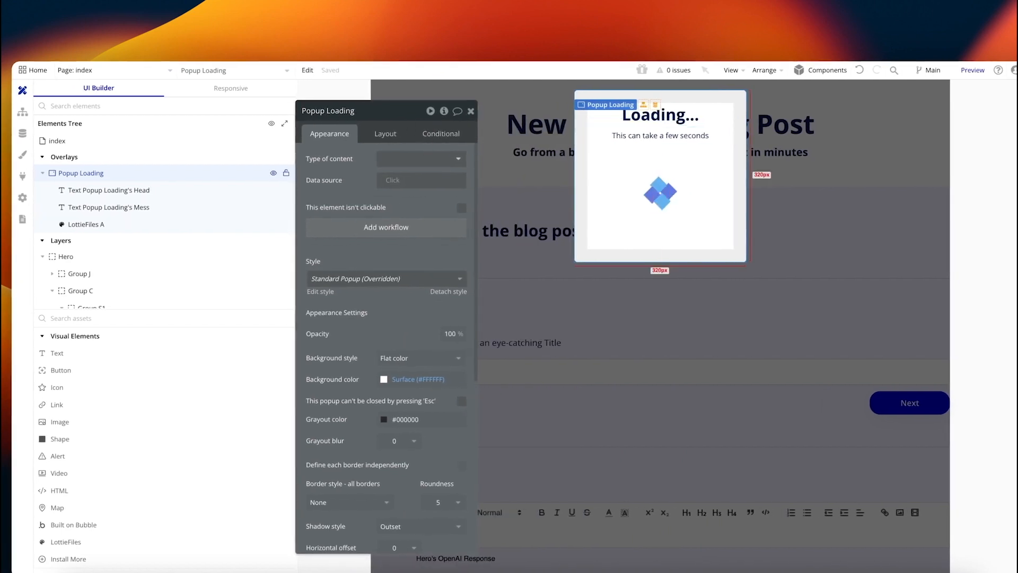
right_click(583, 122)
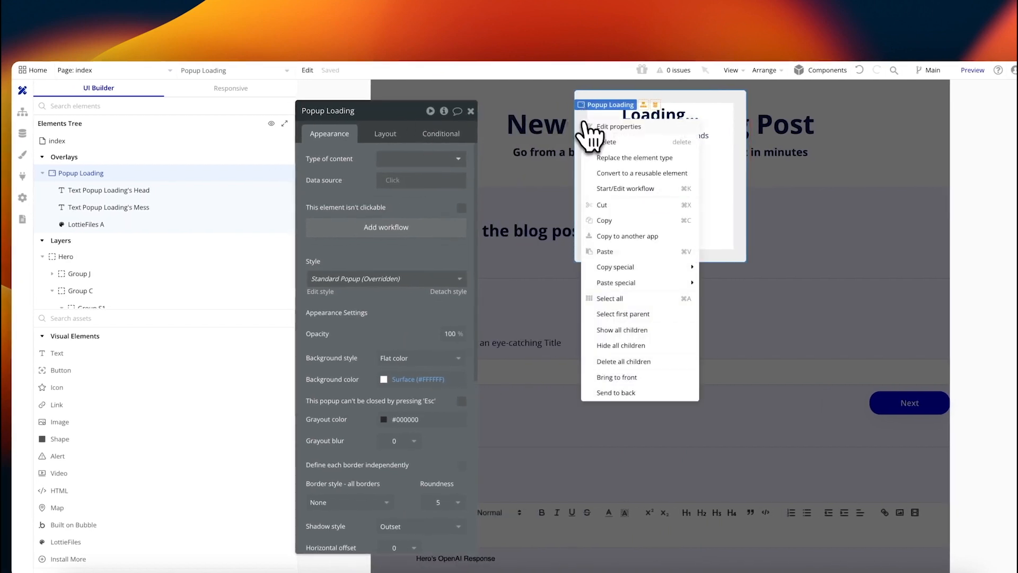
click(608, 231)
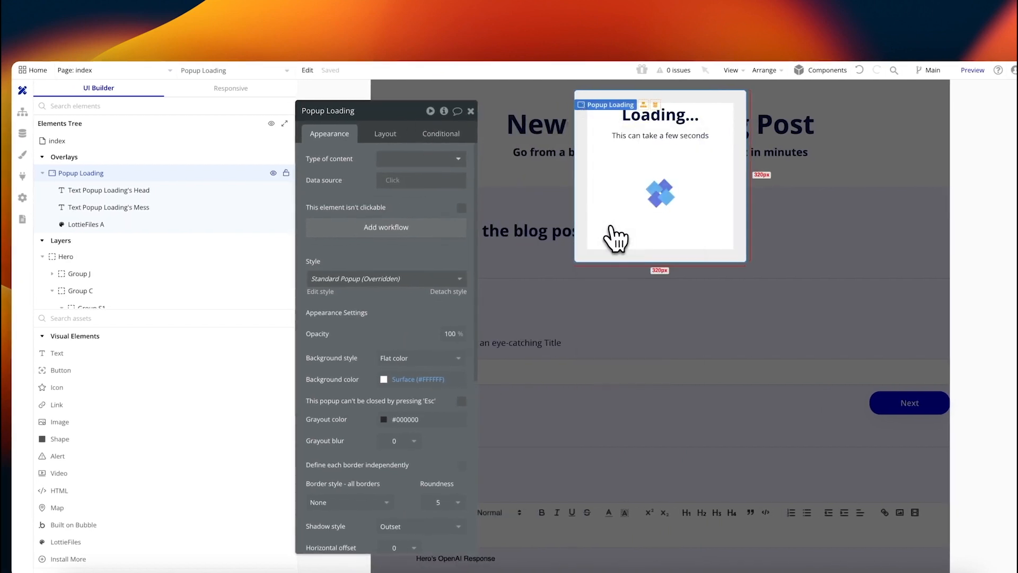
Step: Paste the popup as 'Popup preview blog', delete its animation, and add a button
click(512, 119)
click(307, 71)
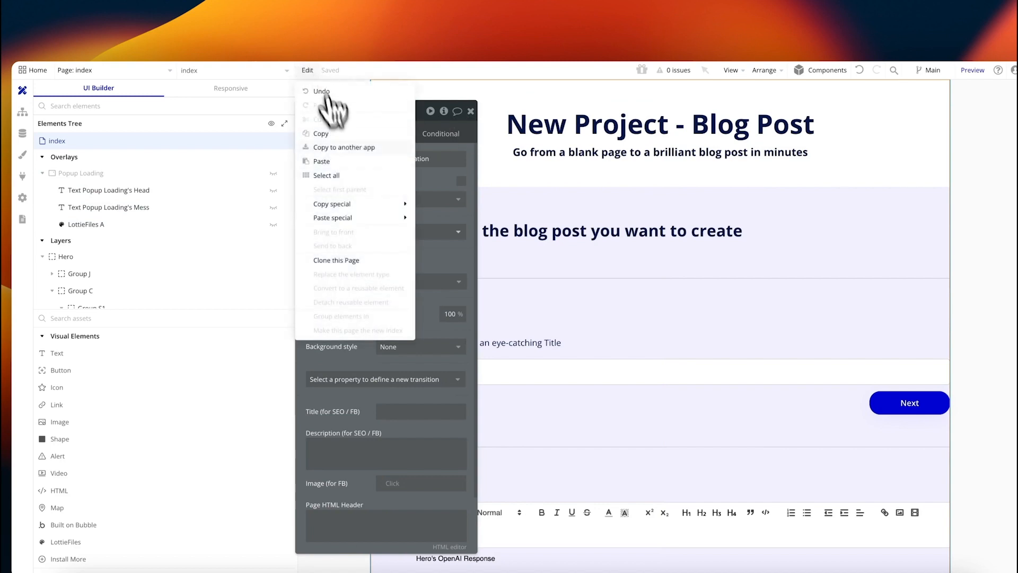
click(337, 165)
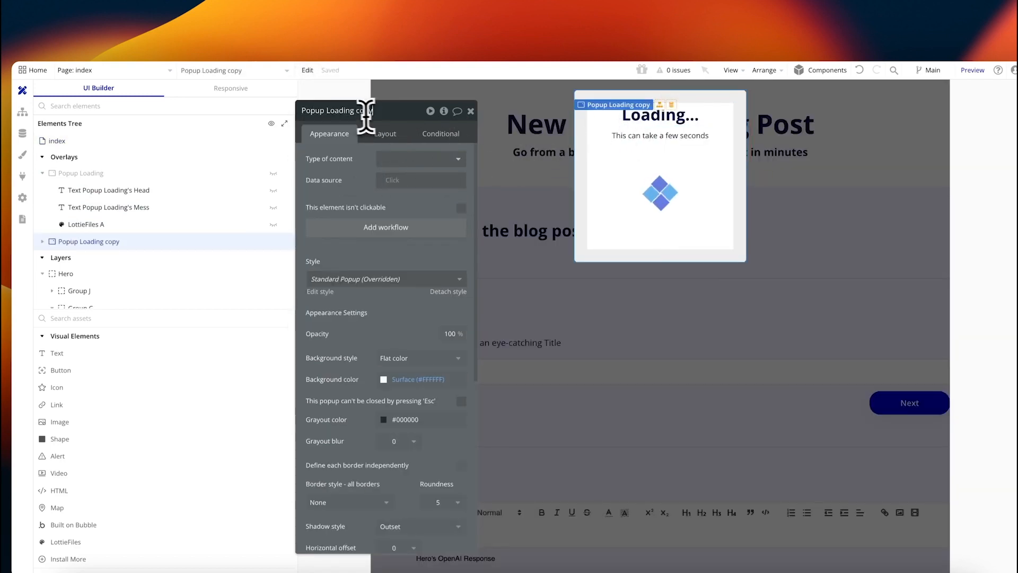
text(preview blog)
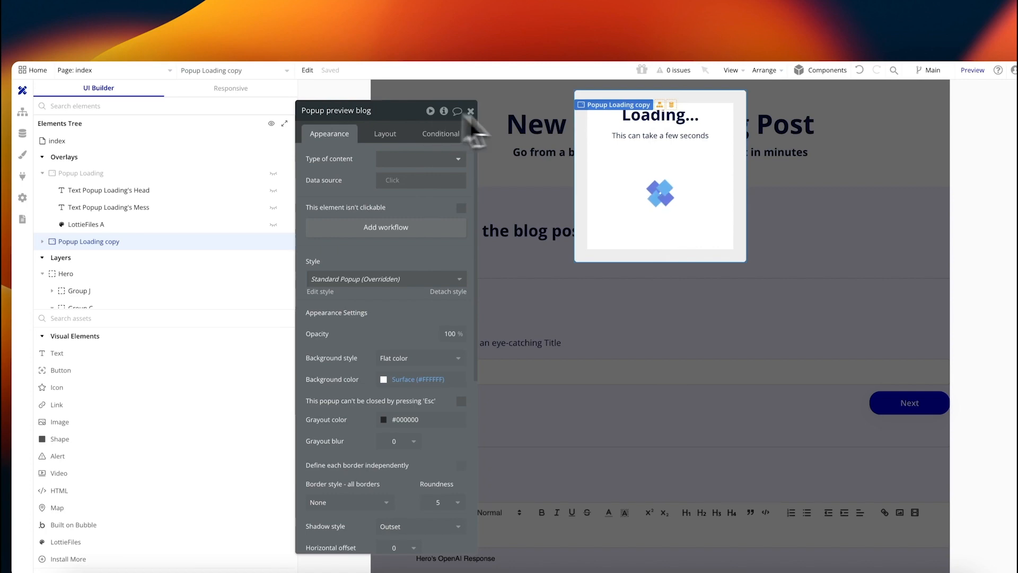
click(631, 127)
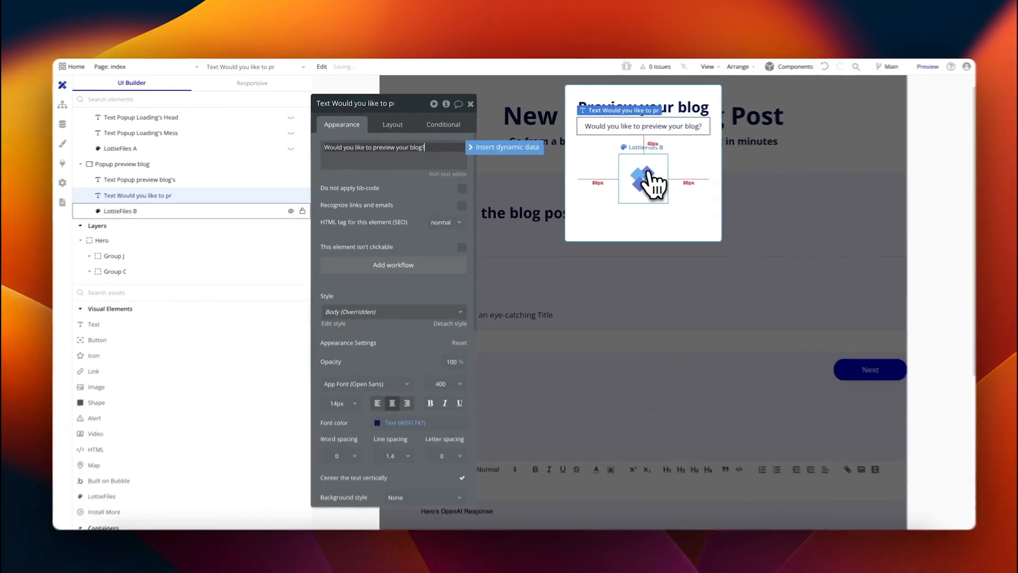
click(639, 177)
key(Delete)
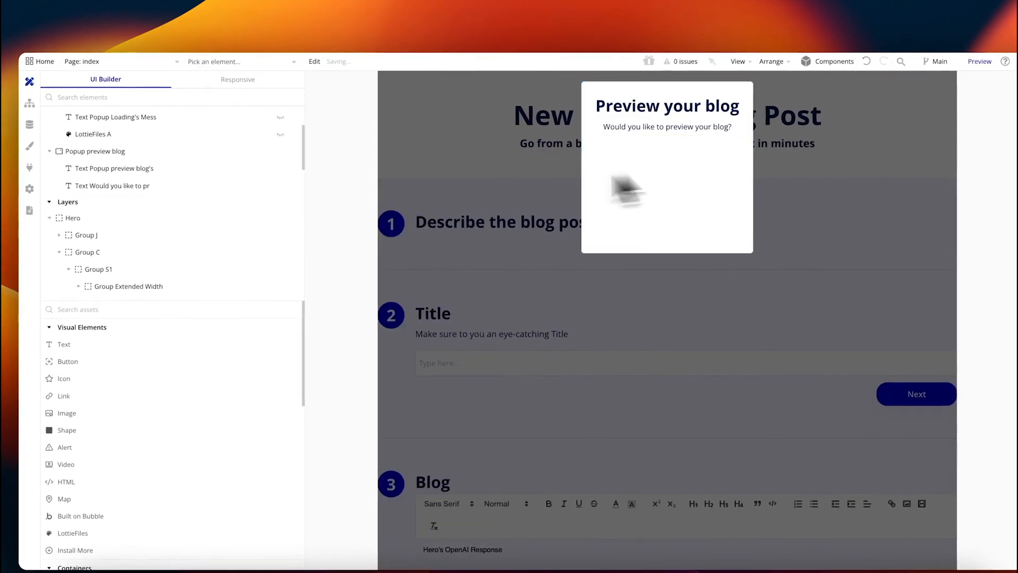
drag(109, 368, 624, 212)
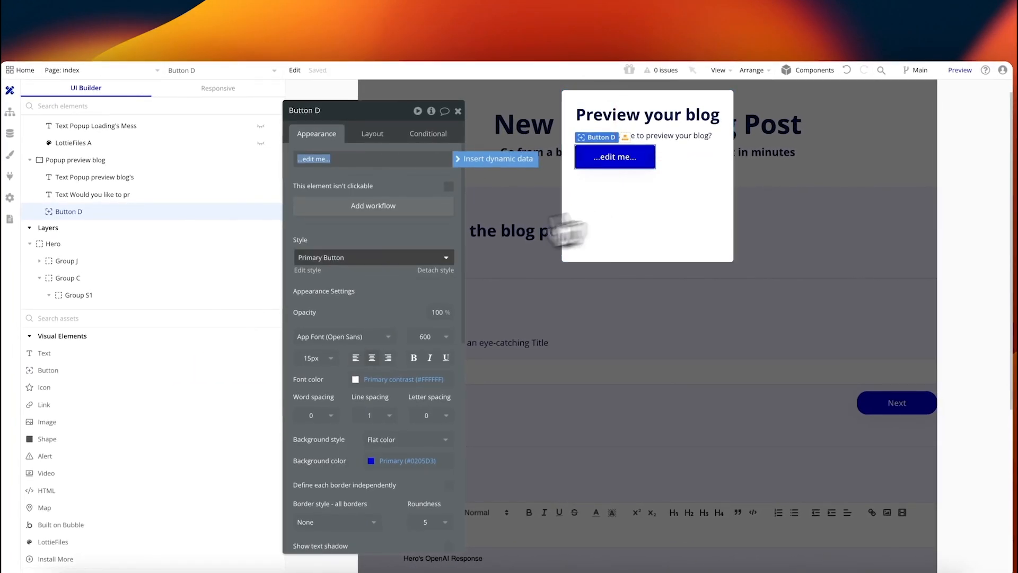
Step: Wrap Button D in a row group and drop a second button beside it
click(366, 132)
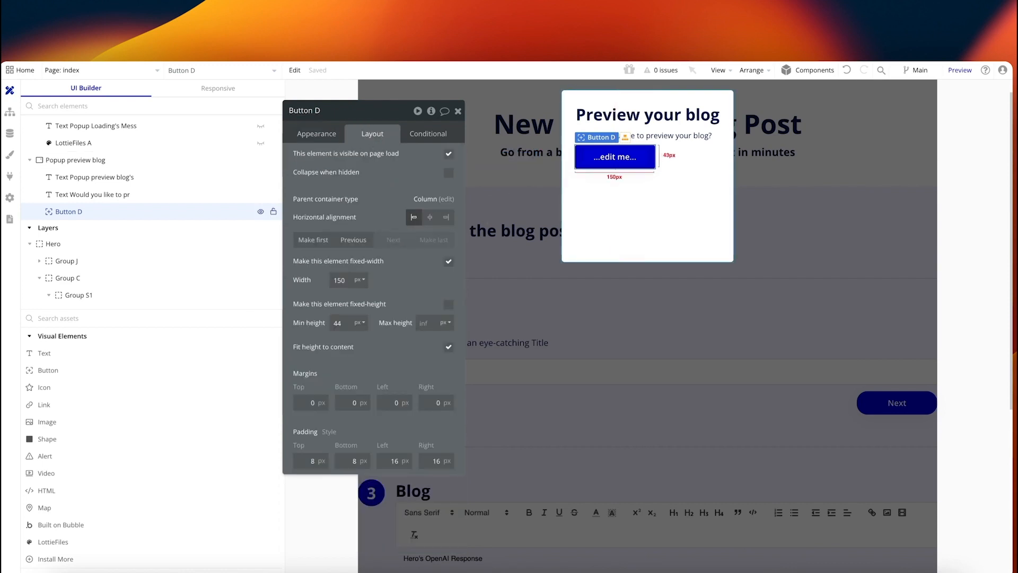
click(752, 70)
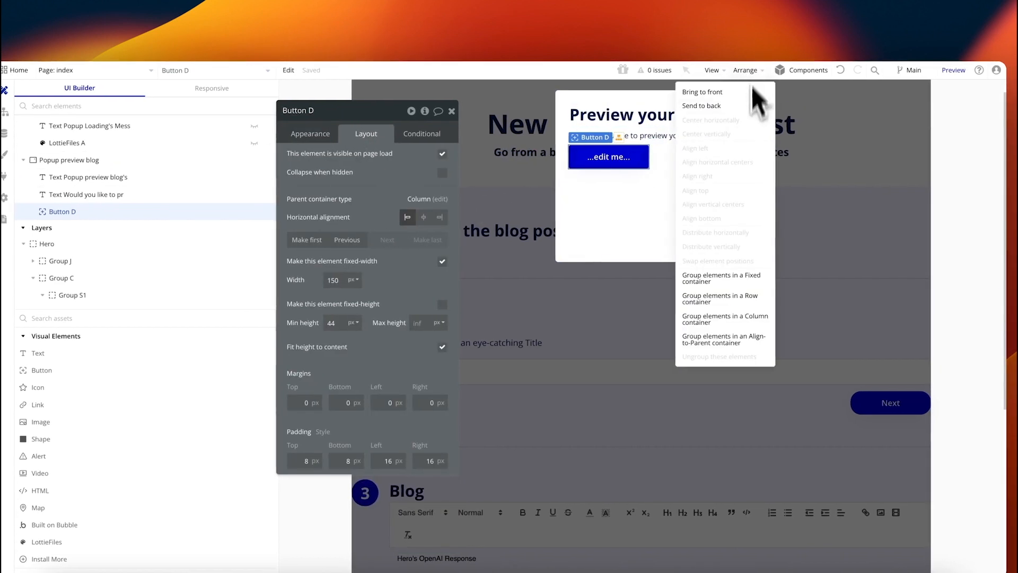
click(732, 302)
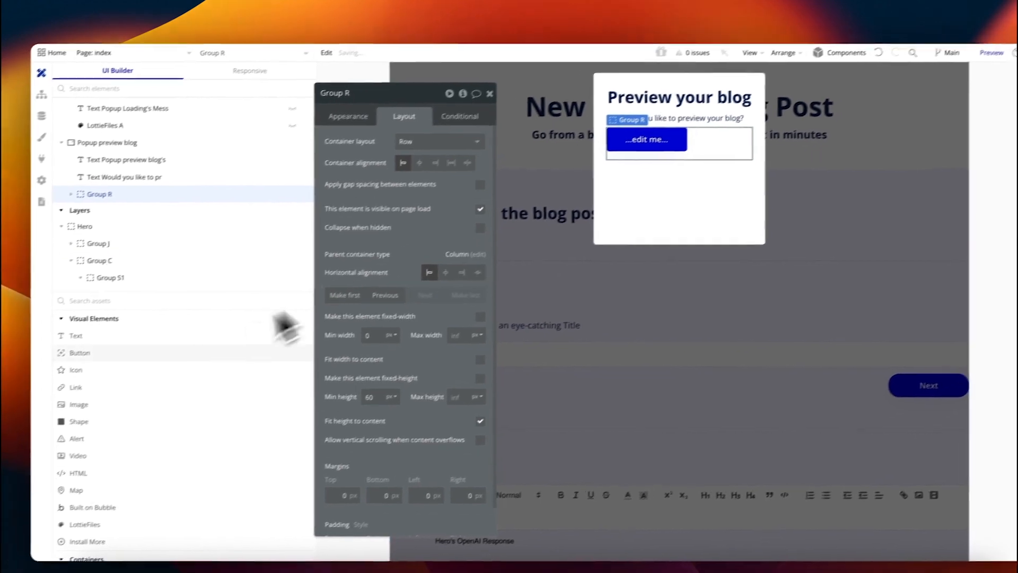
click(41, 370)
drag(593, 186, 724, 152)
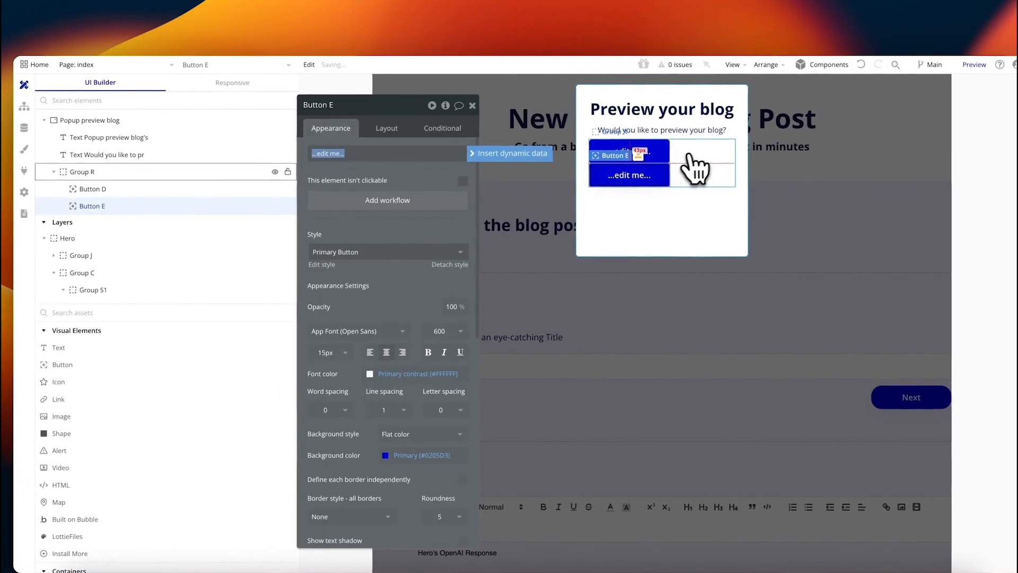
click(712, 176)
click(616, 154)
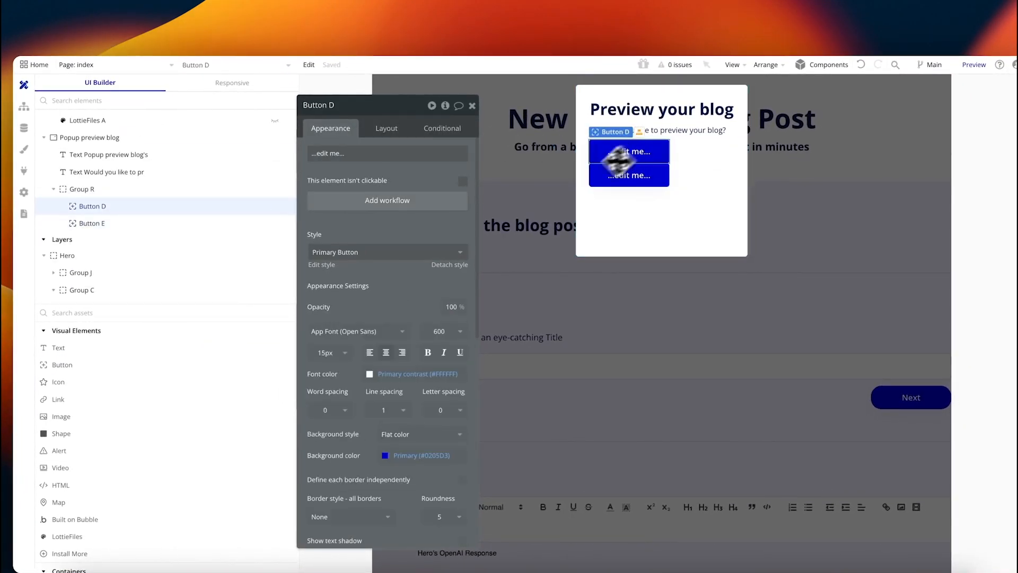
Step: Make Buttons D (min width 0) and E non-fixed-width and apply gap spacing in Group R
click(386, 130)
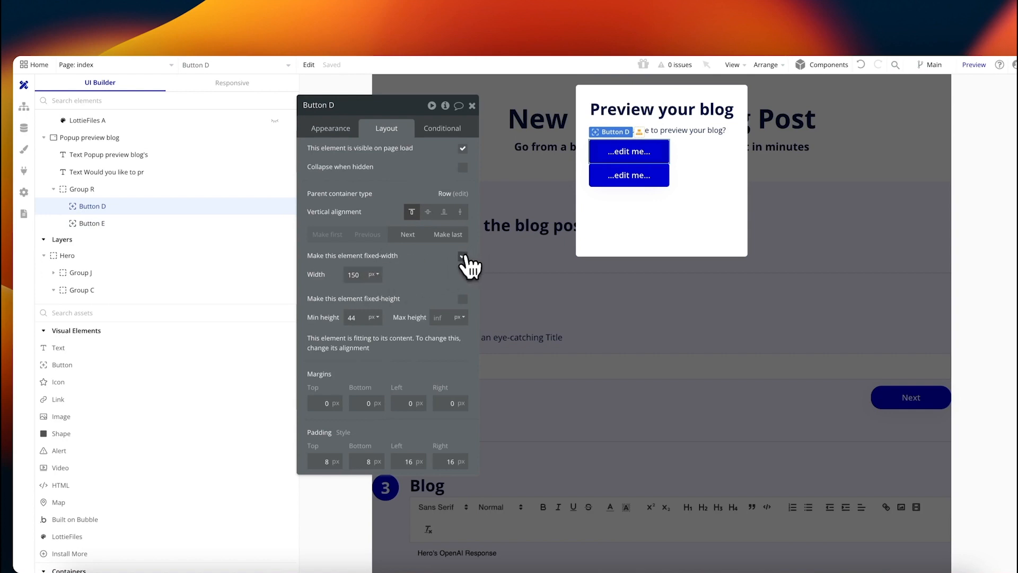
click(463, 257)
click(354, 275)
text(0)
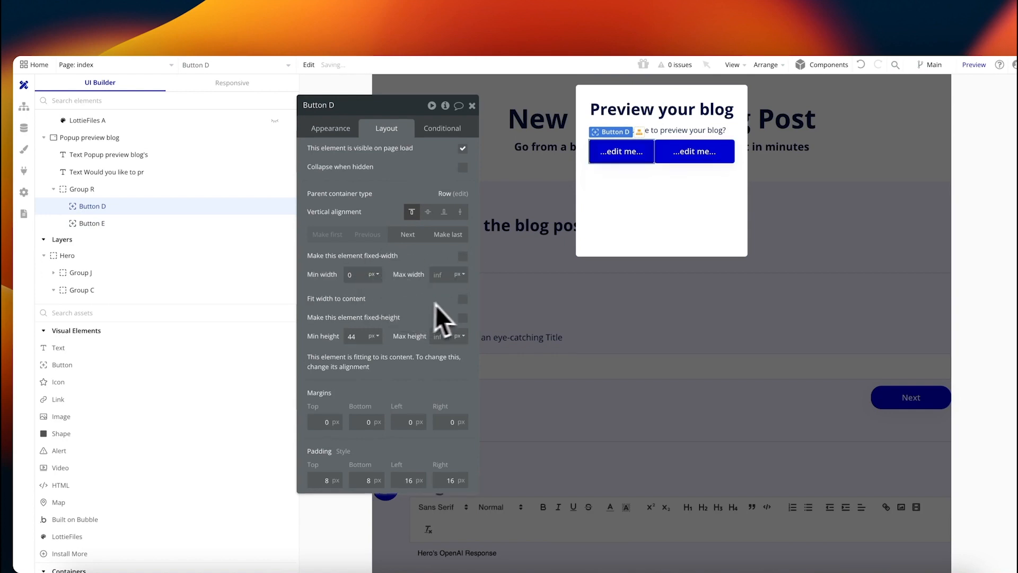
click(689, 152)
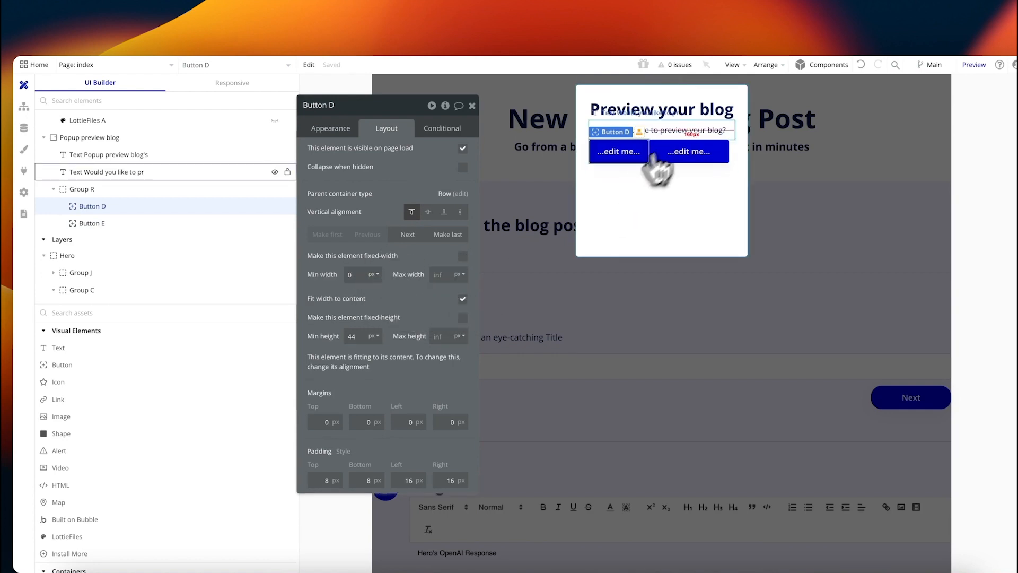
click(462, 257)
click(101, 173)
click(501, 198)
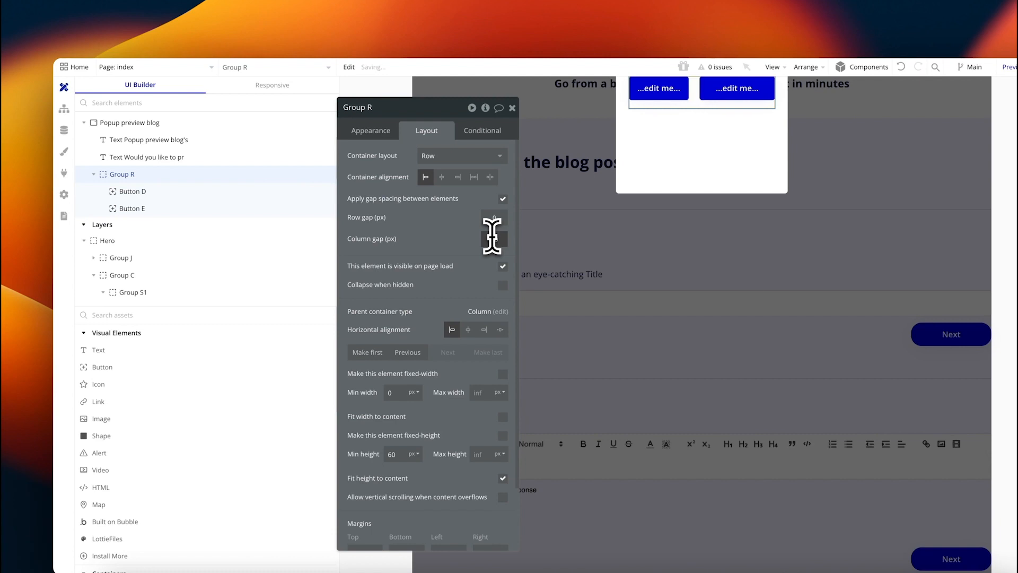
scroll(790, 112, up, 1)
Step: Label the popup's buttons Yes and No
click(723, 88)
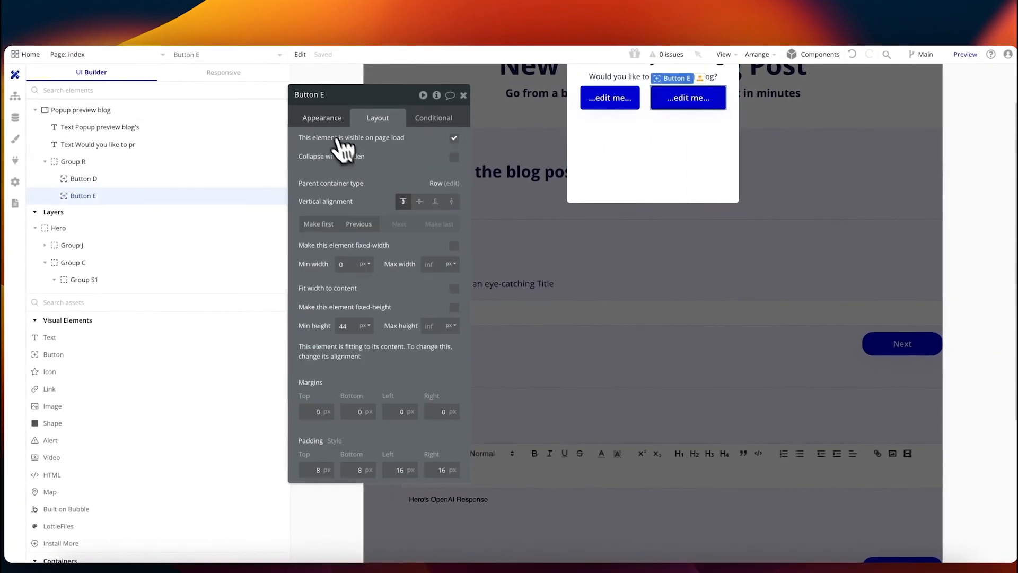
click(331, 119)
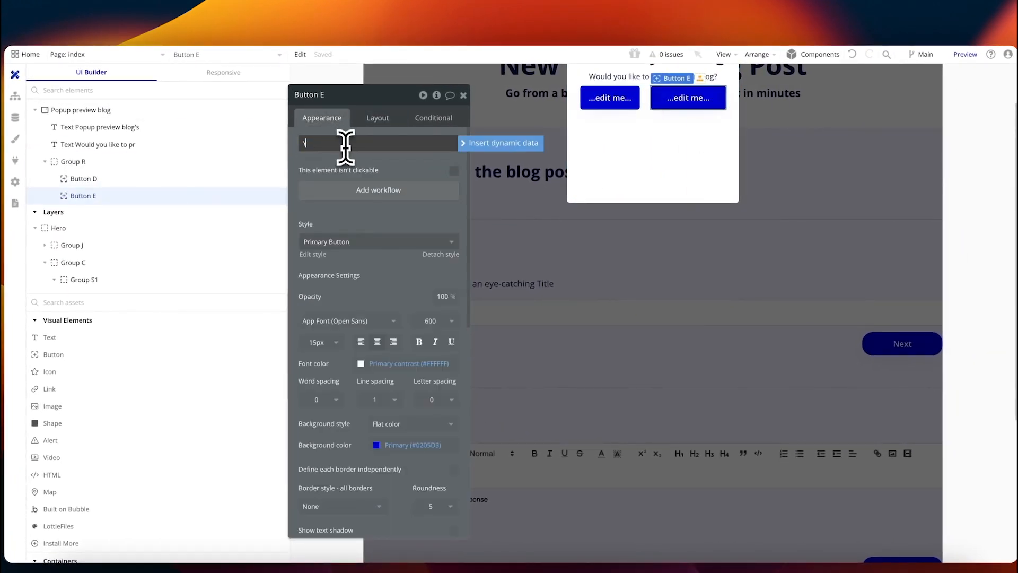
click(607, 99)
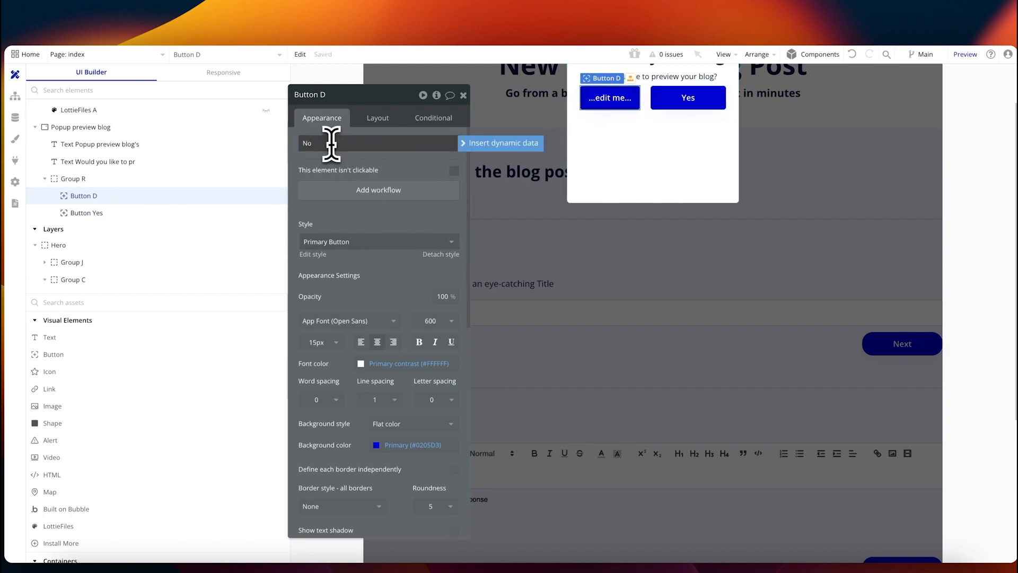
click(657, 148)
click(657, 97)
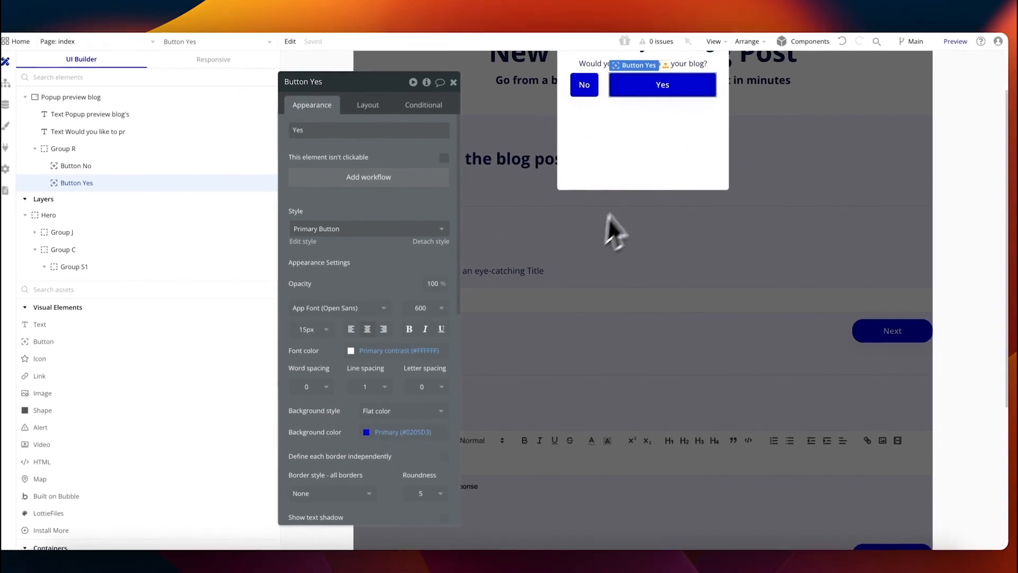
click(695, 116)
click(676, 88)
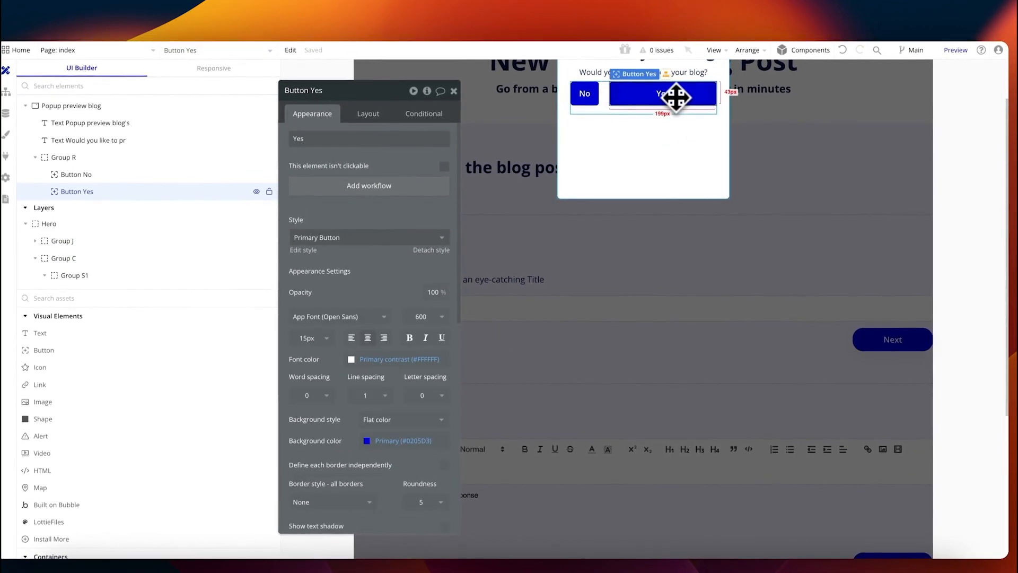
Step: Change the No button's background colour to grey
click(593, 95)
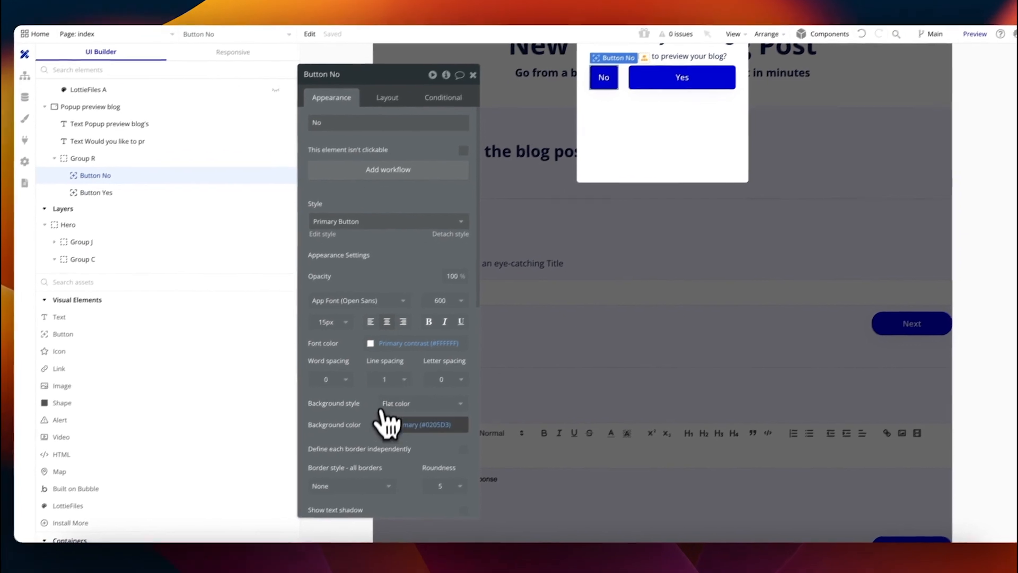
click(403, 440)
drag(400, 419, 378, 413)
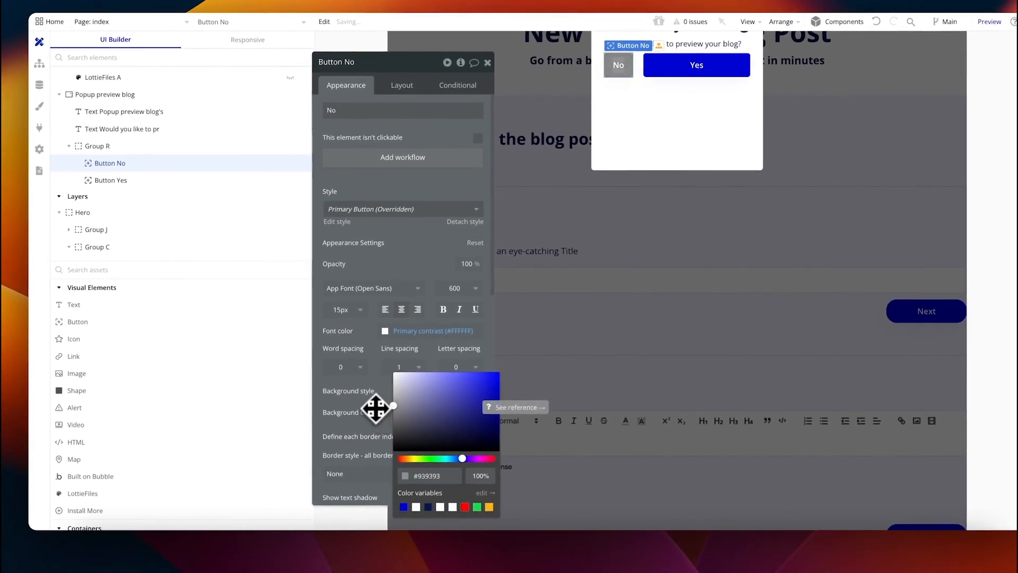
click(637, 73)
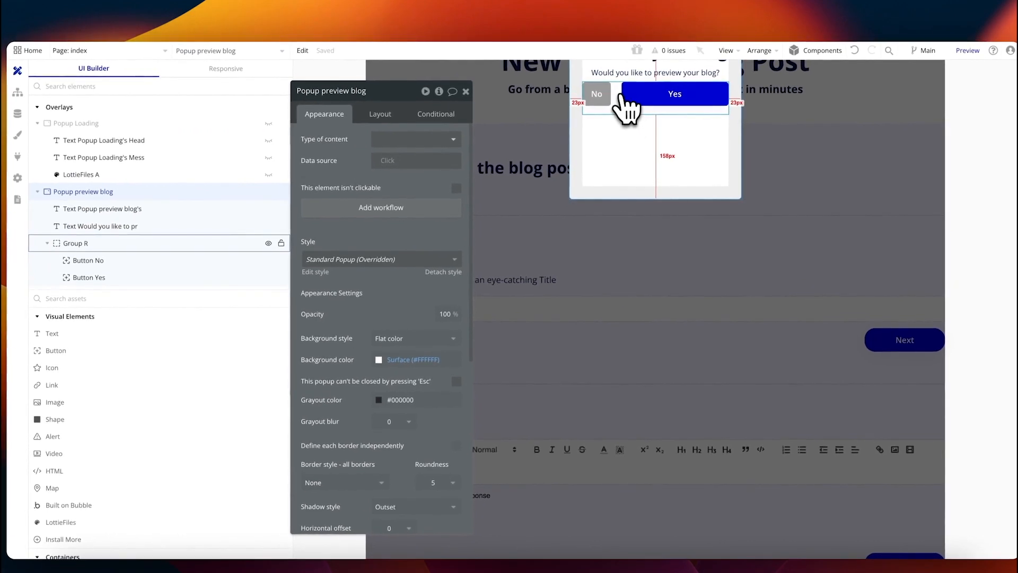
click(380, 114)
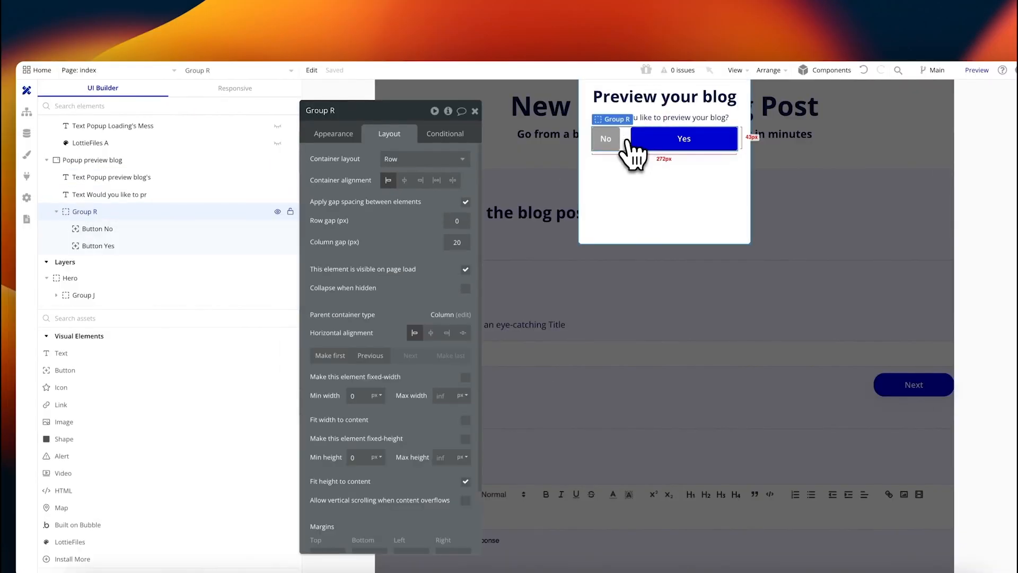
Step: Group the popup's title and question texts into one container
click(182, 161)
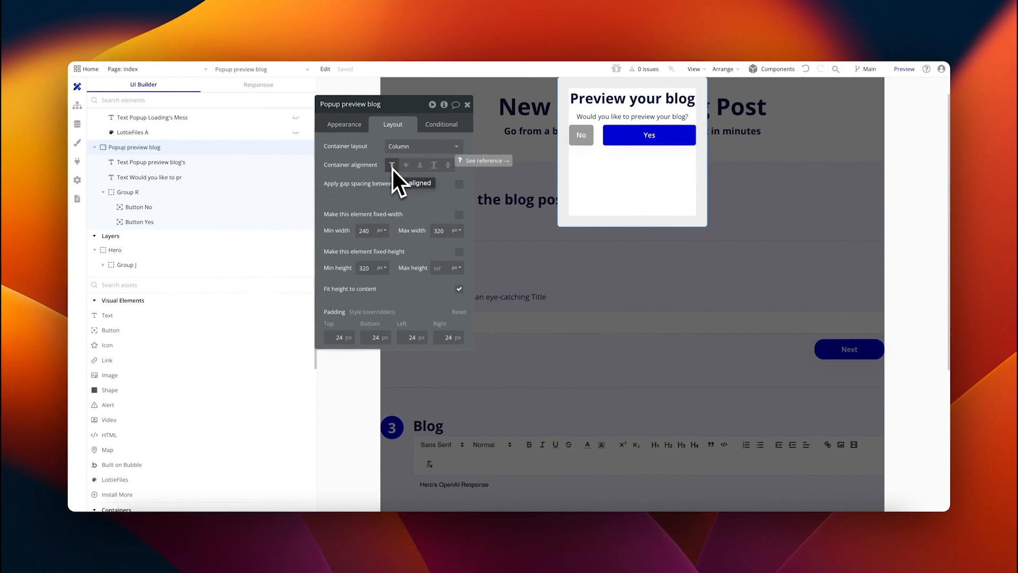
click(148, 162)
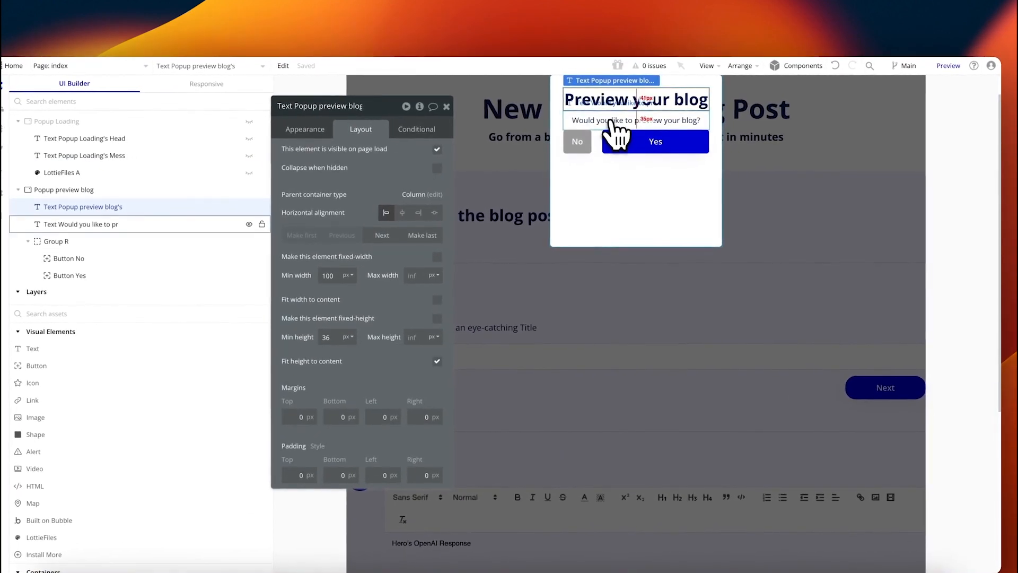
shift+click(611, 119)
click(740, 66)
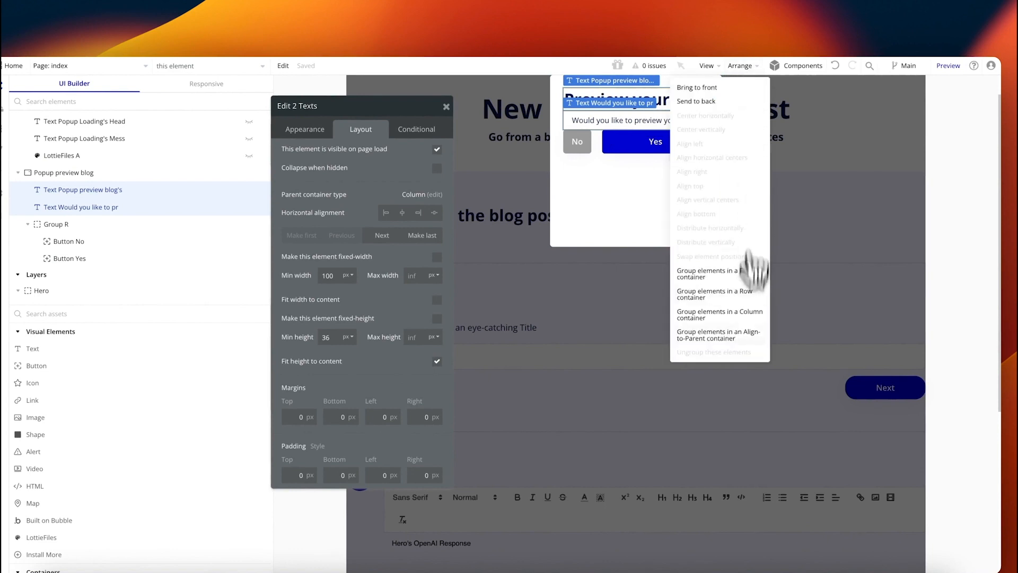
click(740, 319)
Step: Set the popup's container alignment to space-between so the No/Yes buttons sit at the bottom
click(86, 207)
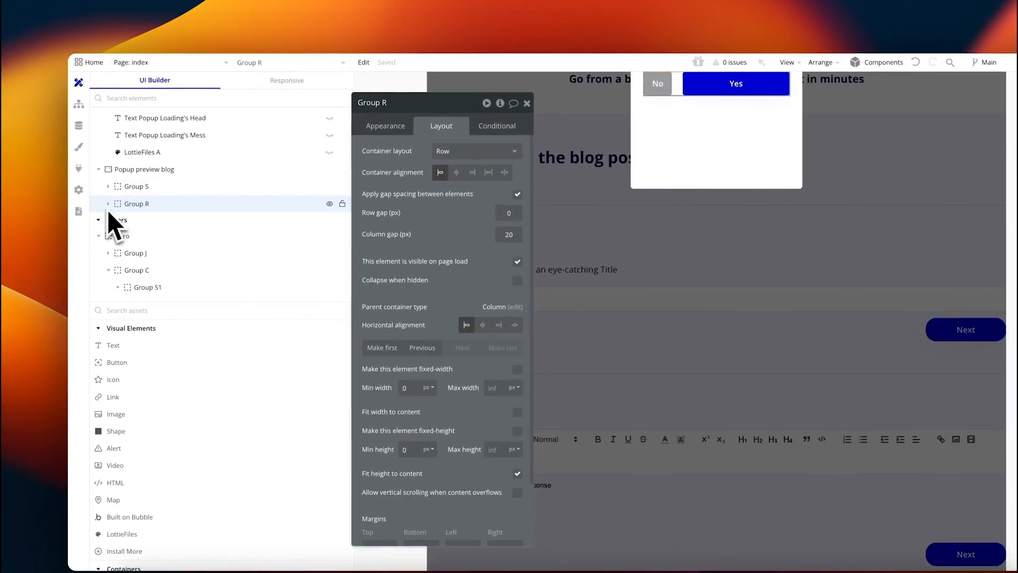
click(141, 169)
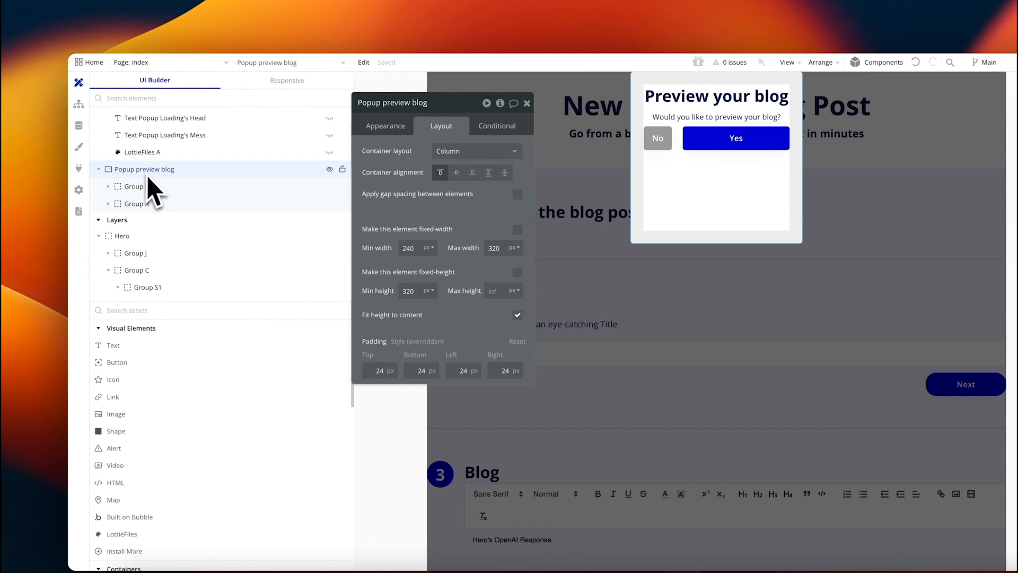
click(505, 173)
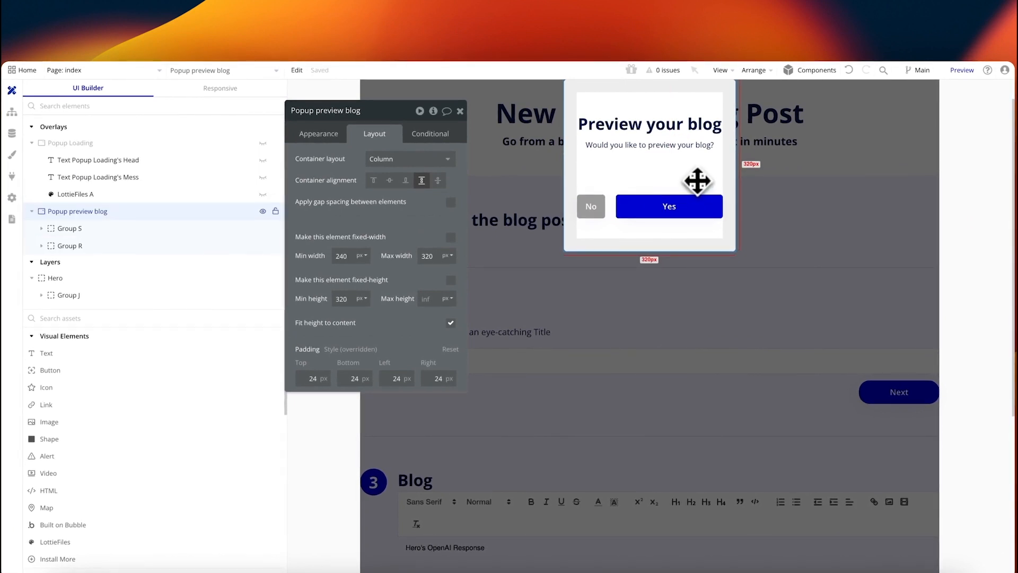
click(442, 185)
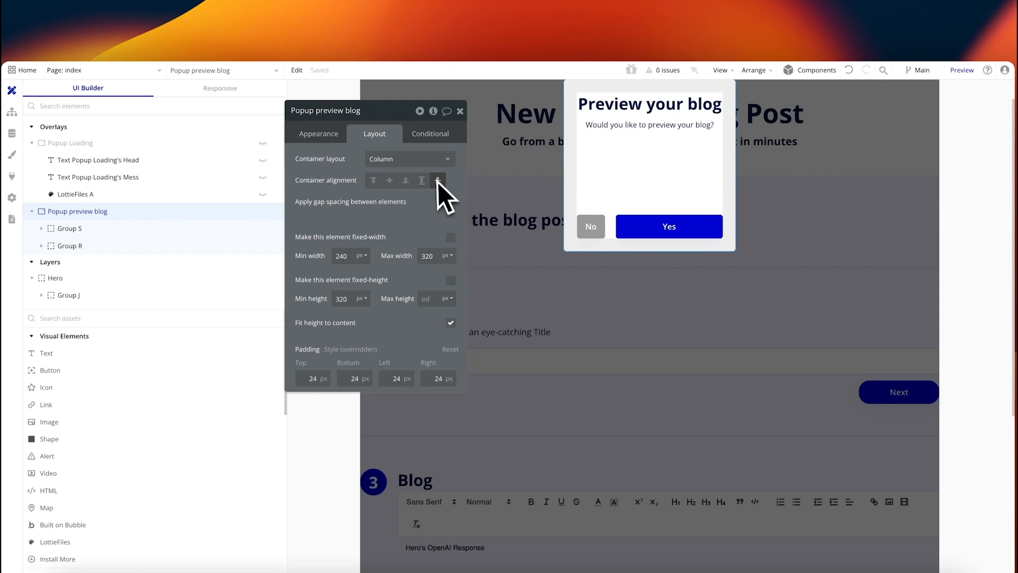
click(670, 245)
click(333, 139)
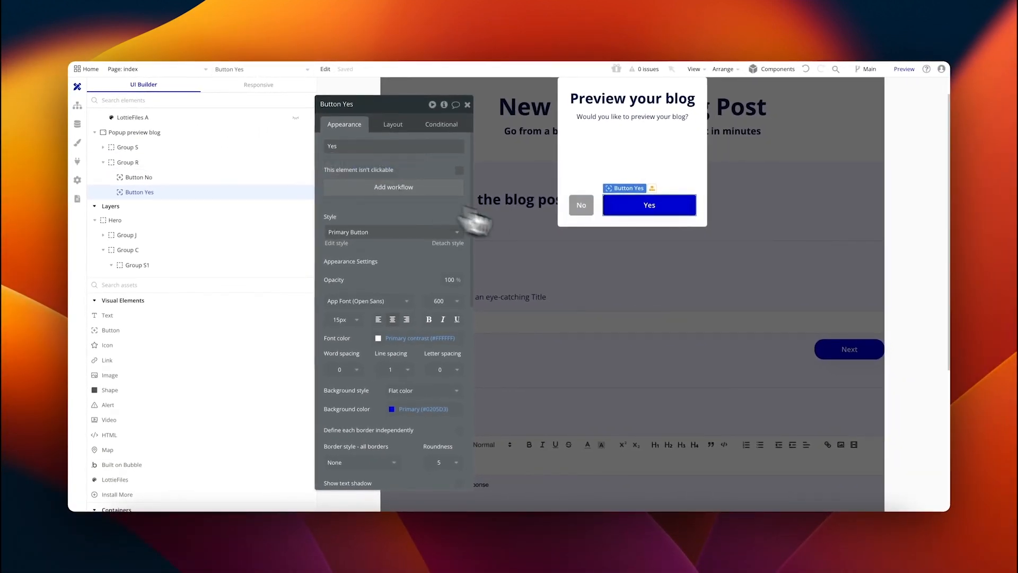
click(581, 207)
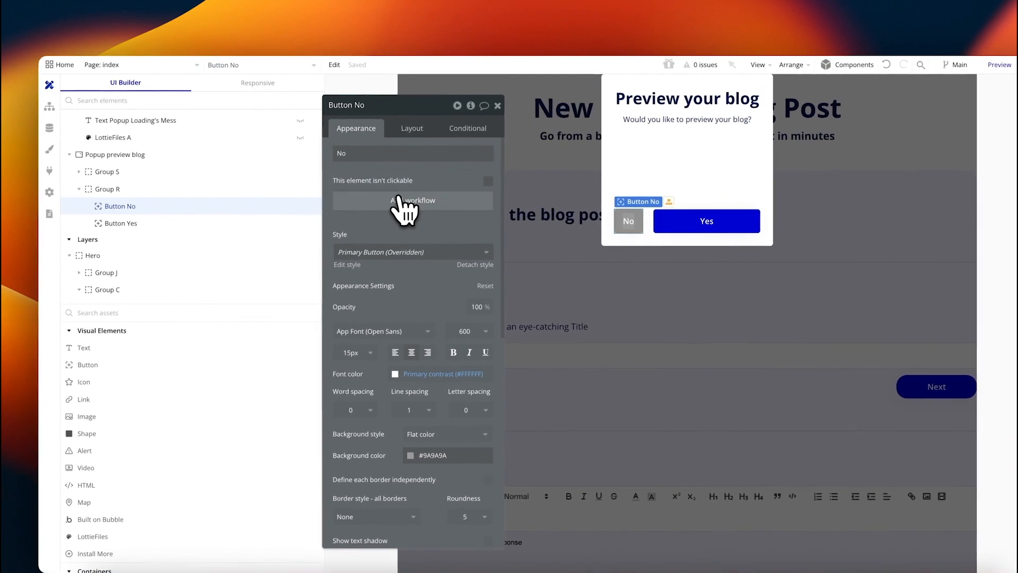
Step: Add a Button No click workflow with a Hide element action targeting Popup preview blog
click(409, 200)
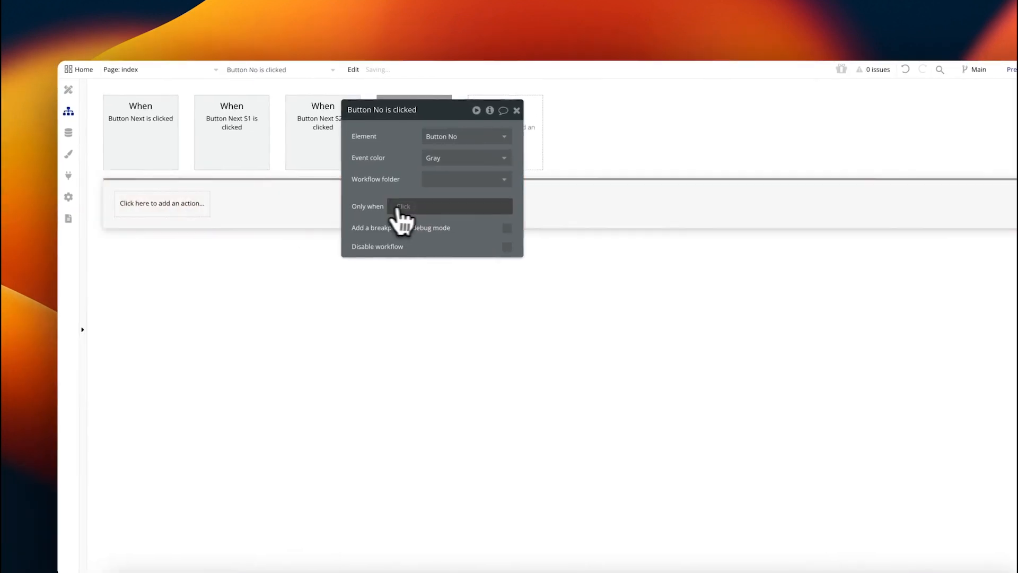
click(398, 207)
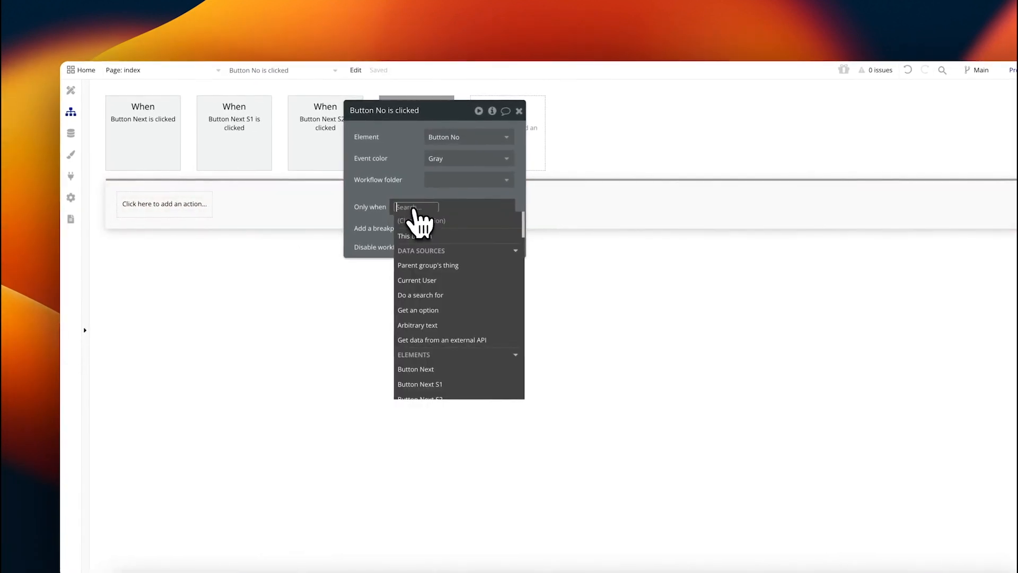
text(hid)
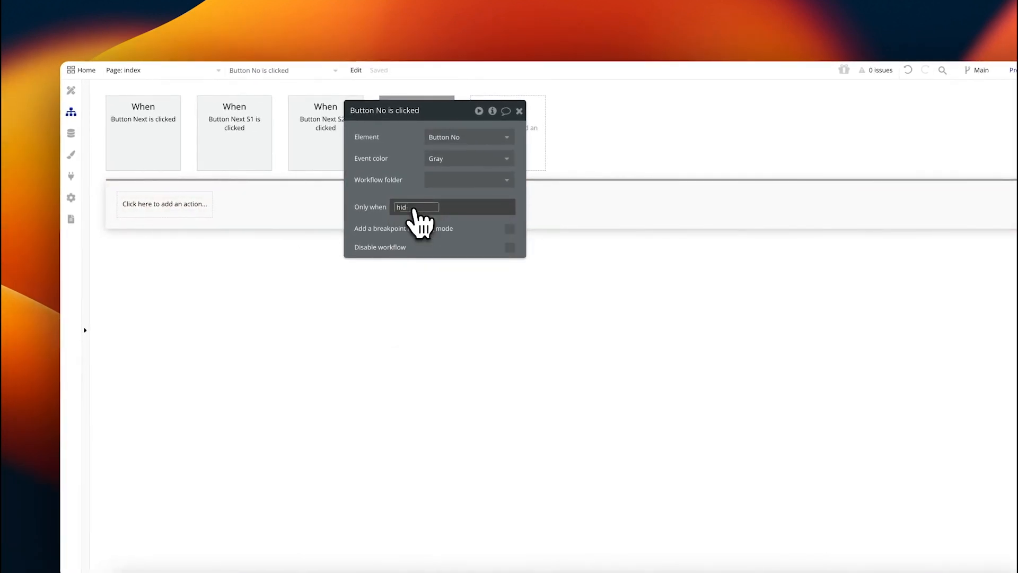
key(BackSpace)
key(BackSpace)
key(BackSpace)
key(Escape)
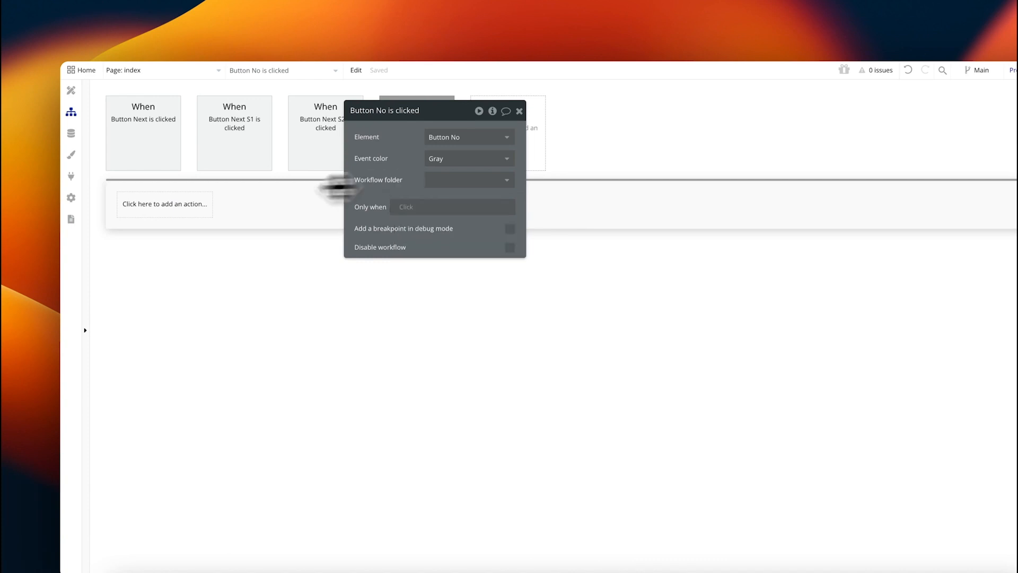
click(192, 203)
text(hi)
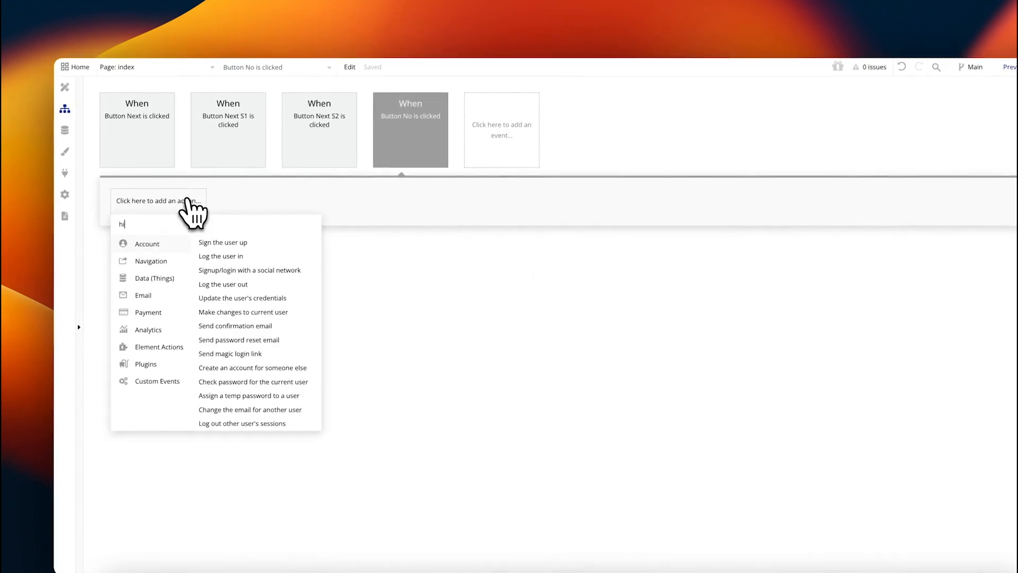
text(de)
click(145, 238)
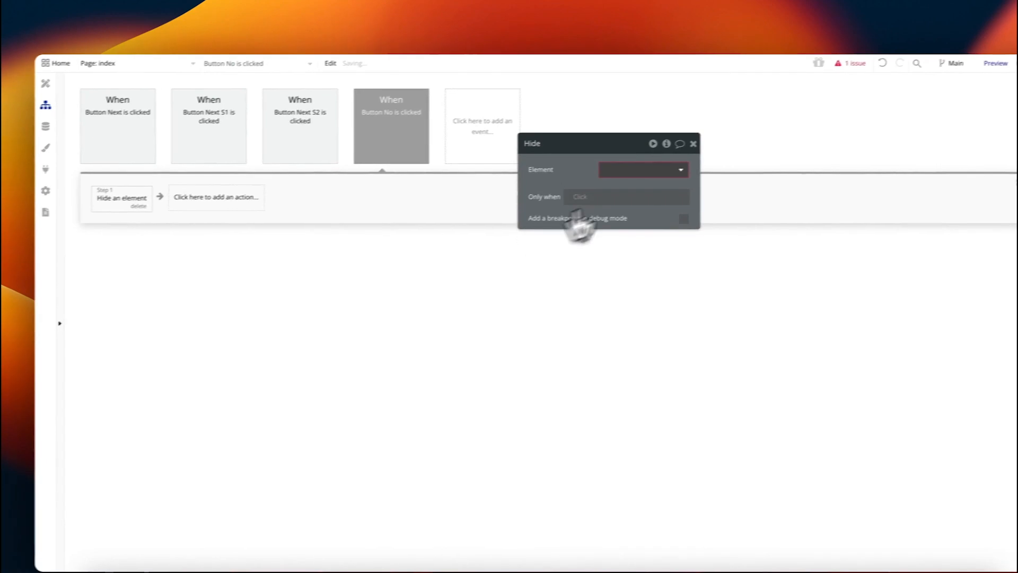
click(636, 169)
text(popup)
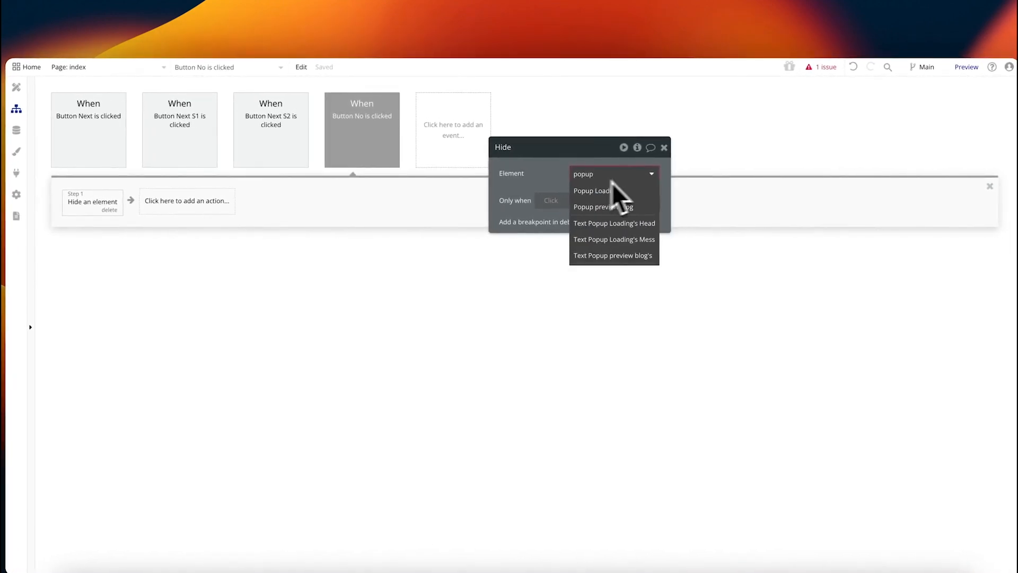
click(636, 207)
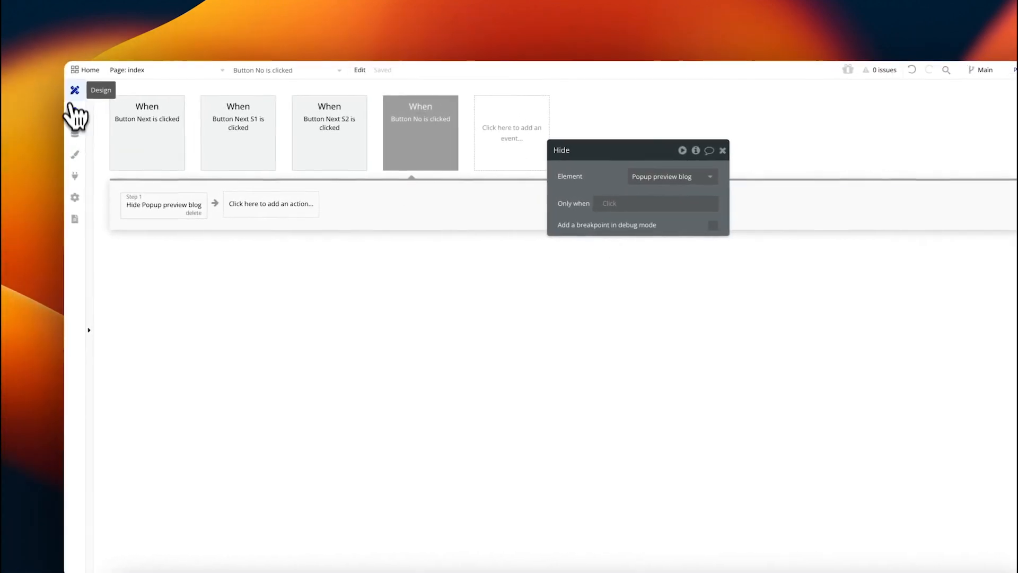
Step: Return to the page design and close the popup preview
click(74, 90)
click(839, 324)
scroll(838, 324, down, 6)
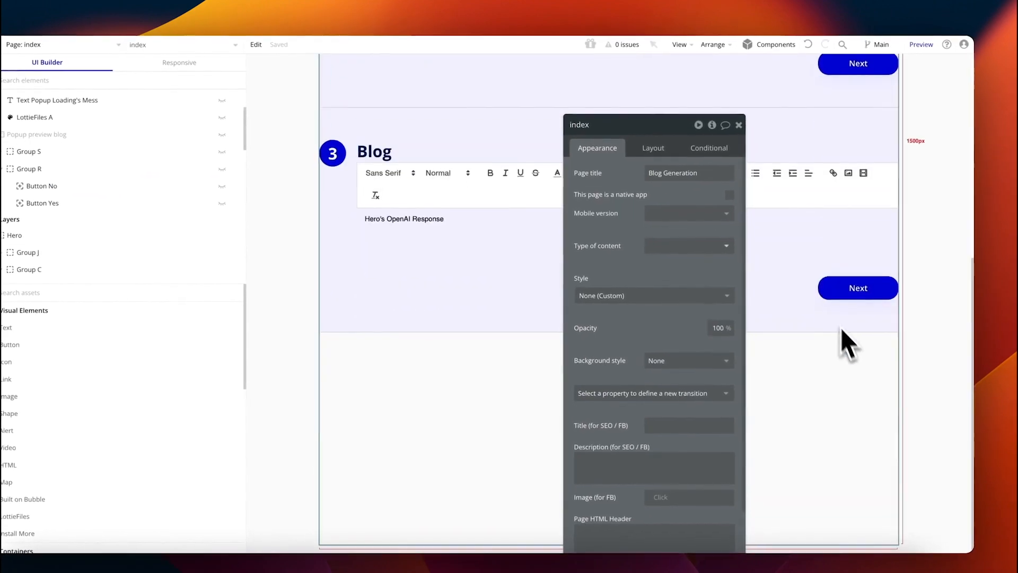
Step: Add a step 2 to Button Next's workflow that shows Popup preview blog
click(850, 280)
click(677, 214)
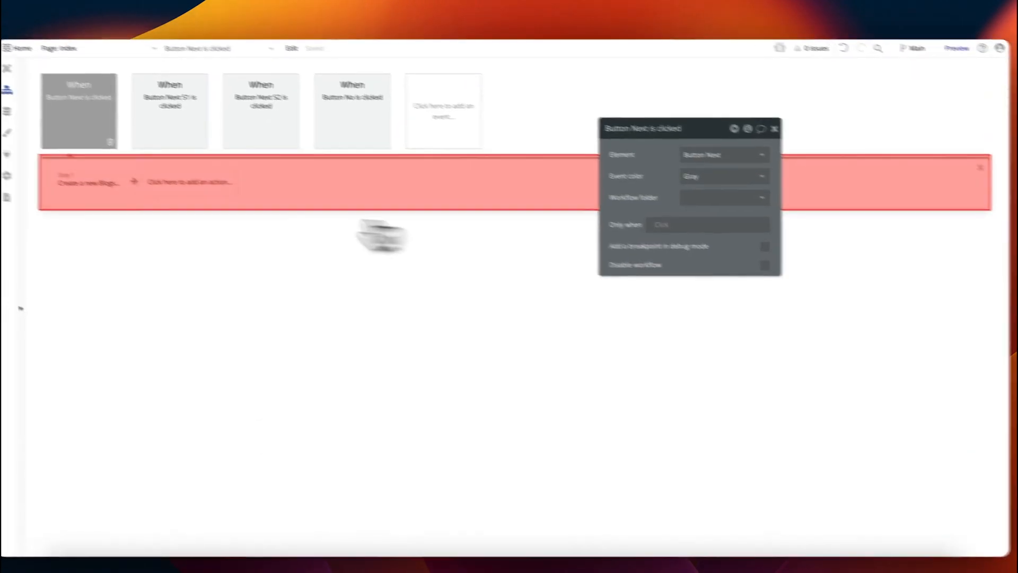
click(181, 180)
text(show)
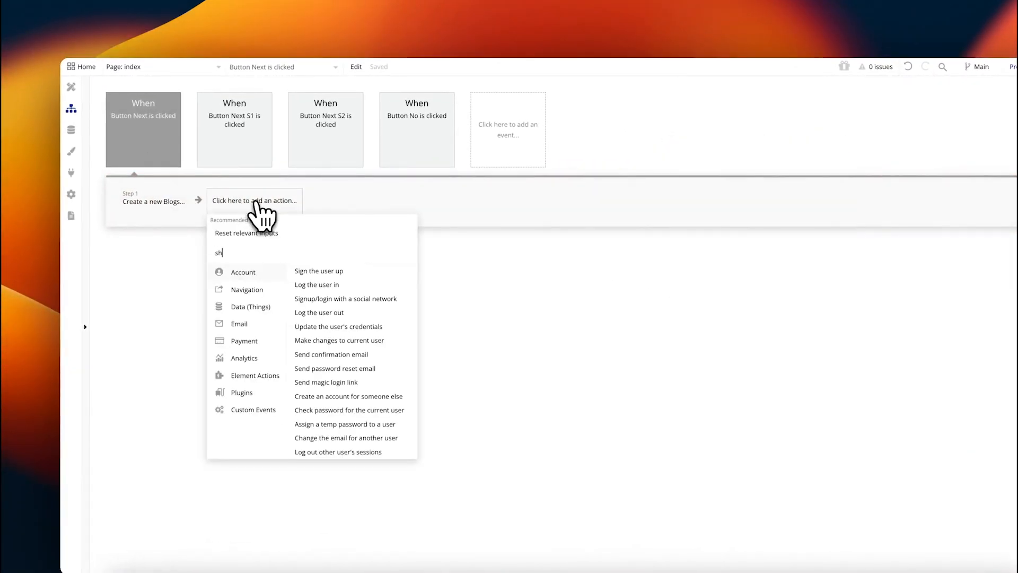
click(249, 271)
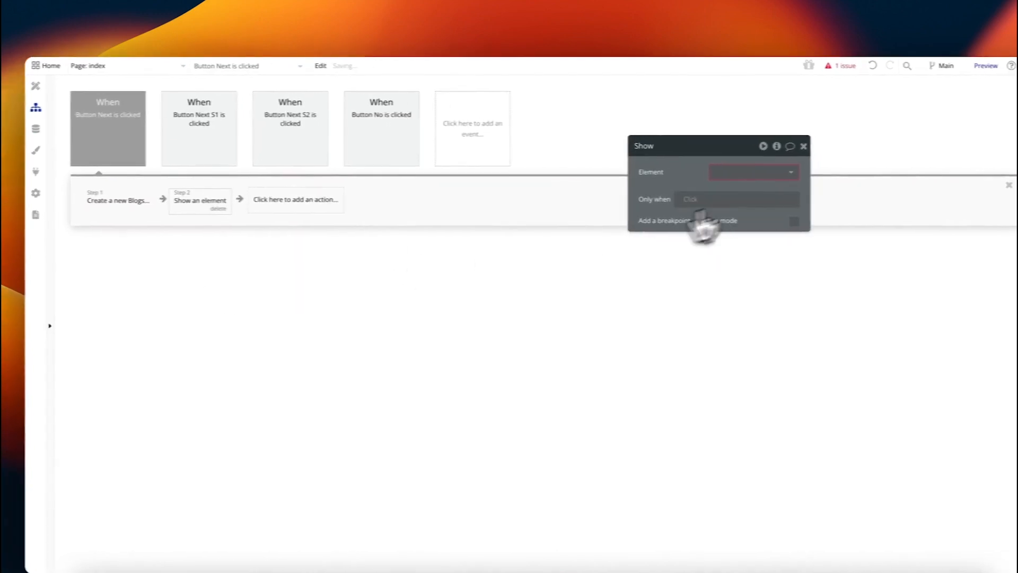
click(752, 172)
text(popup preview blog)
click(726, 206)
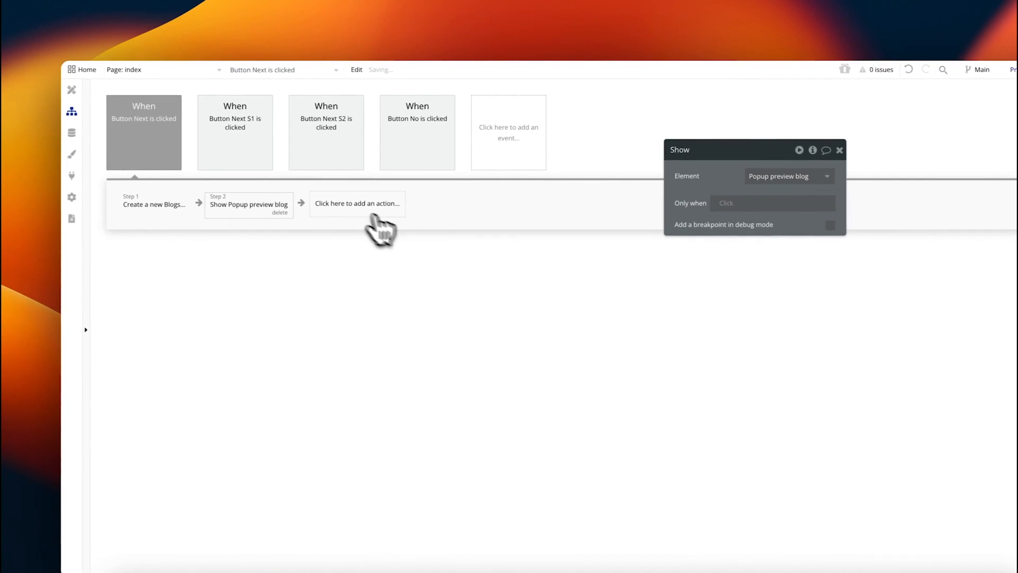
click(349, 207)
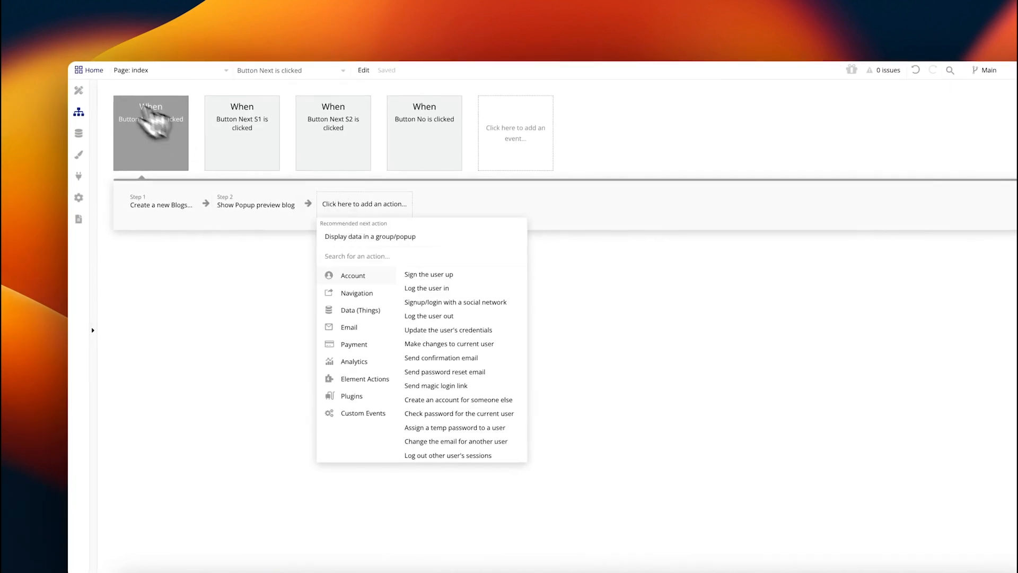
Step: Back in Design, open Popup preview blog via the 'popu' element search and move its property panel aside
click(78, 90)
click(320, 71)
text(p)
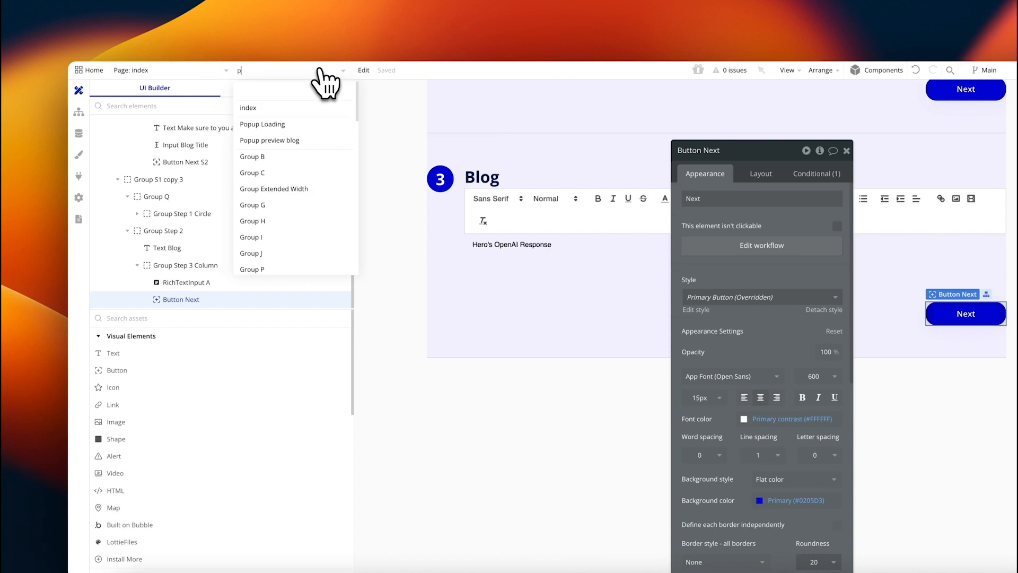
text(opu)
click(288, 124)
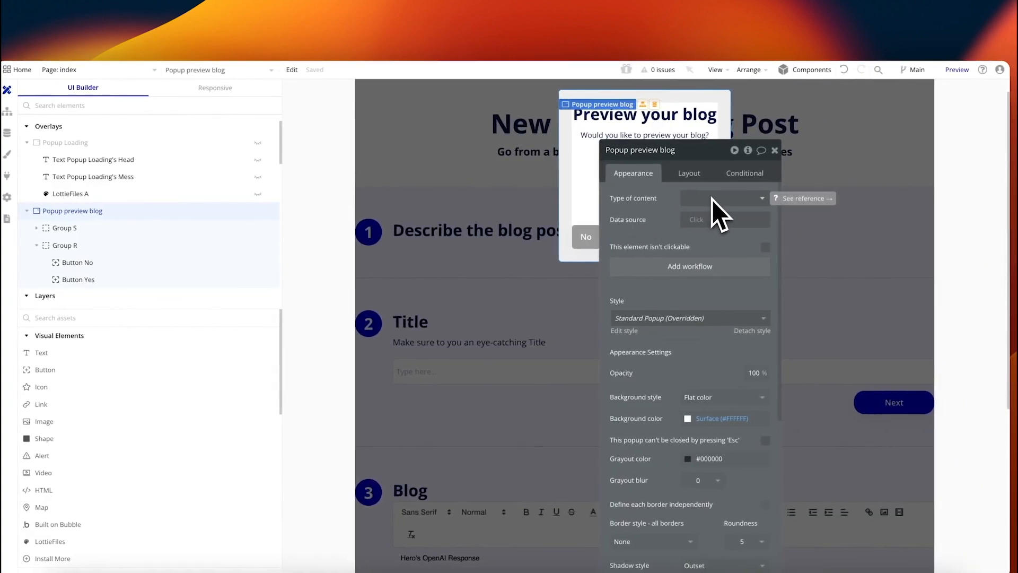
drag(682, 150, 341, 101)
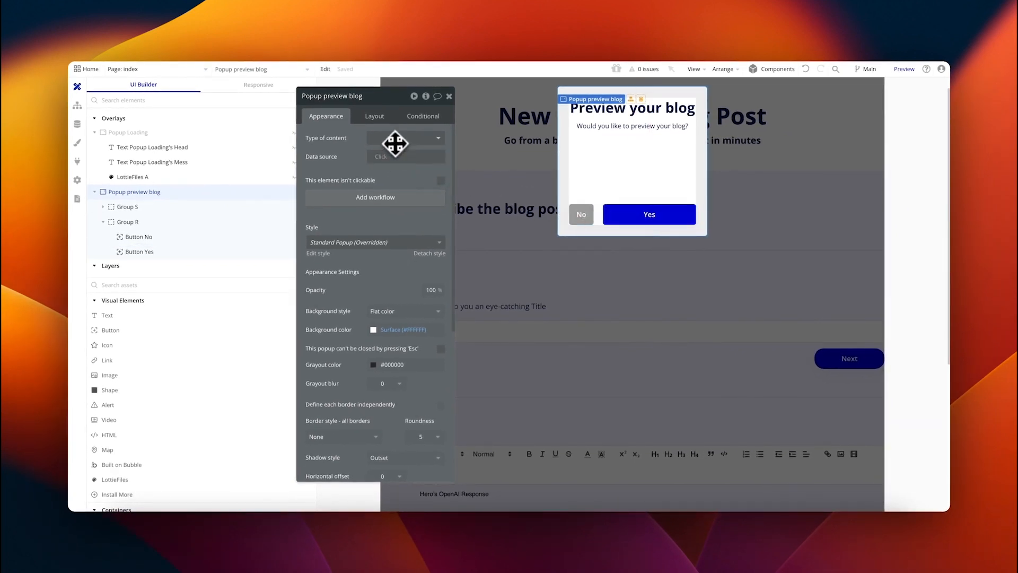
Step: Add a 'Display data in a group/popup' step sending Result of step 1 to Popup preview blog
click(77, 105)
click(334, 203)
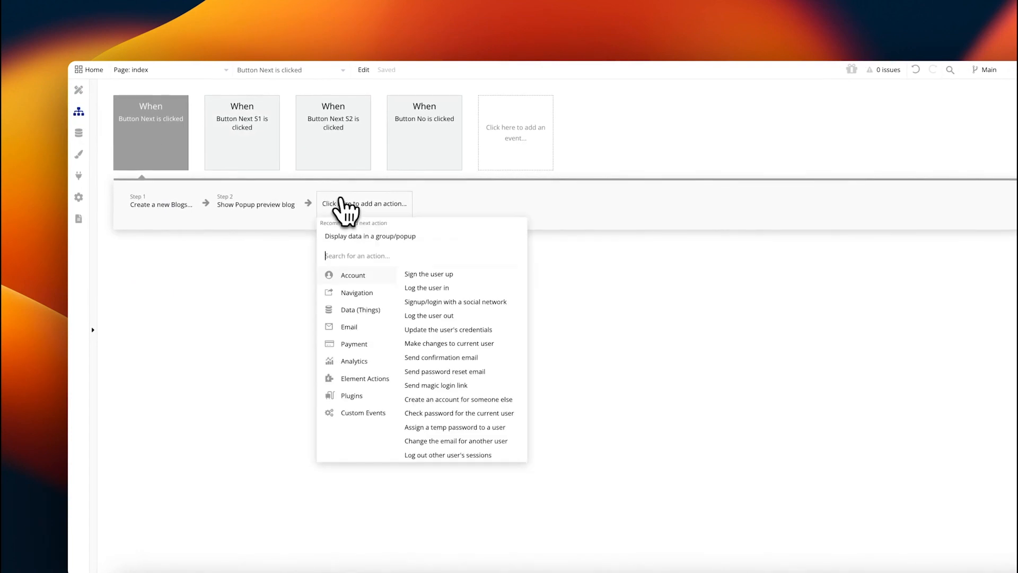
text(dis)
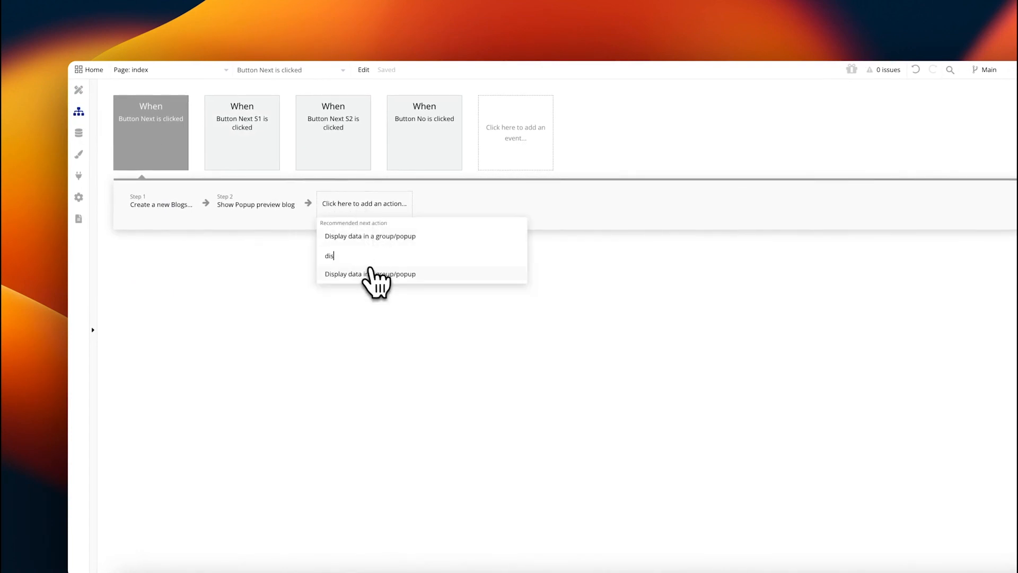
click(362, 275)
click(436, 149)
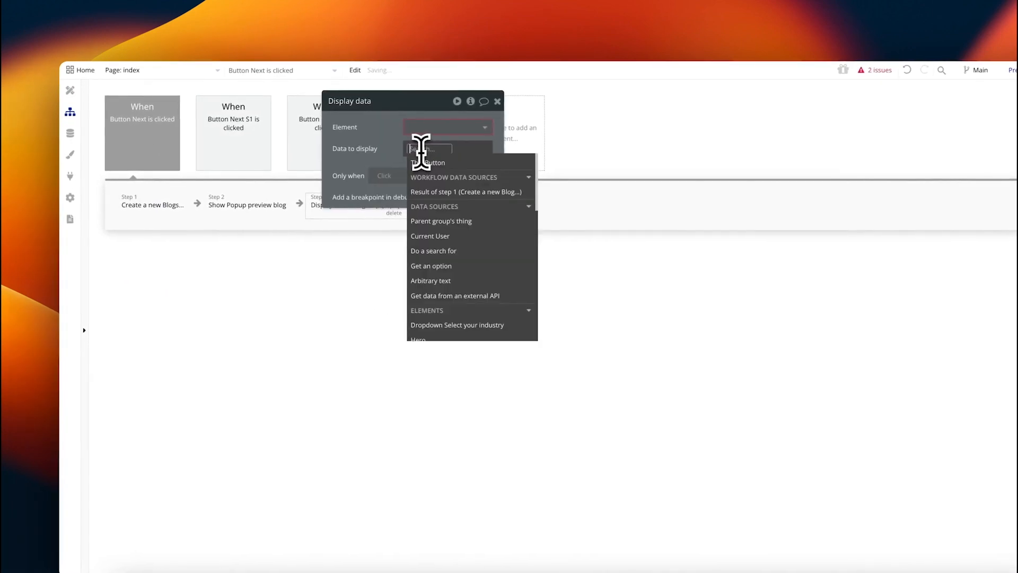
click(462, 192)
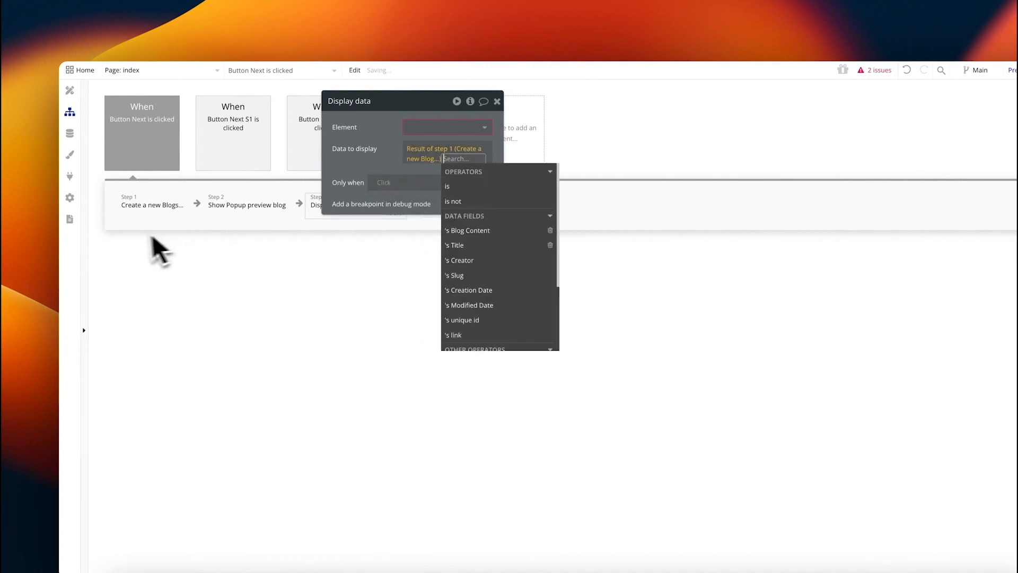
click(426, 128)
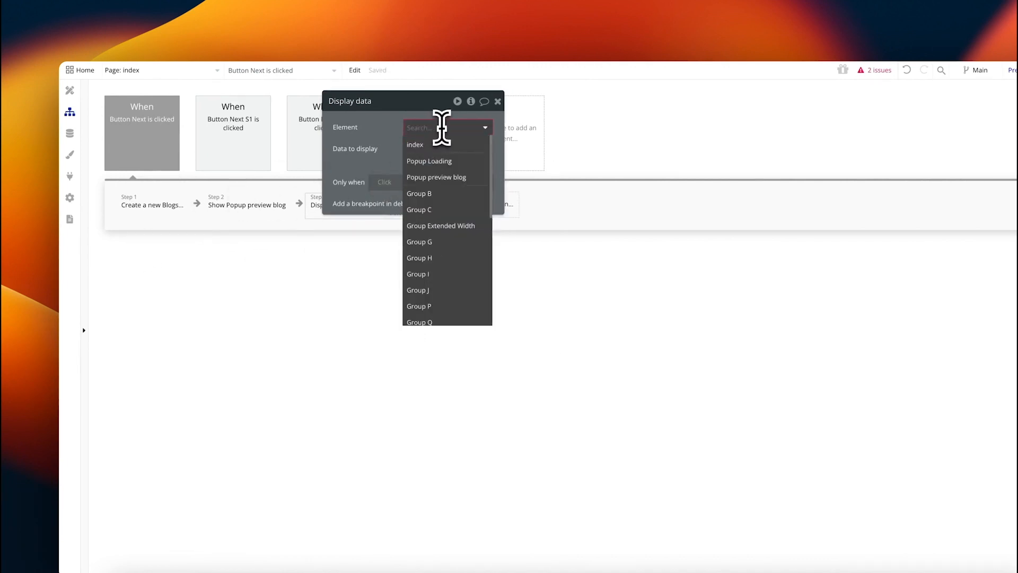
text(popup)
click(438, 161)
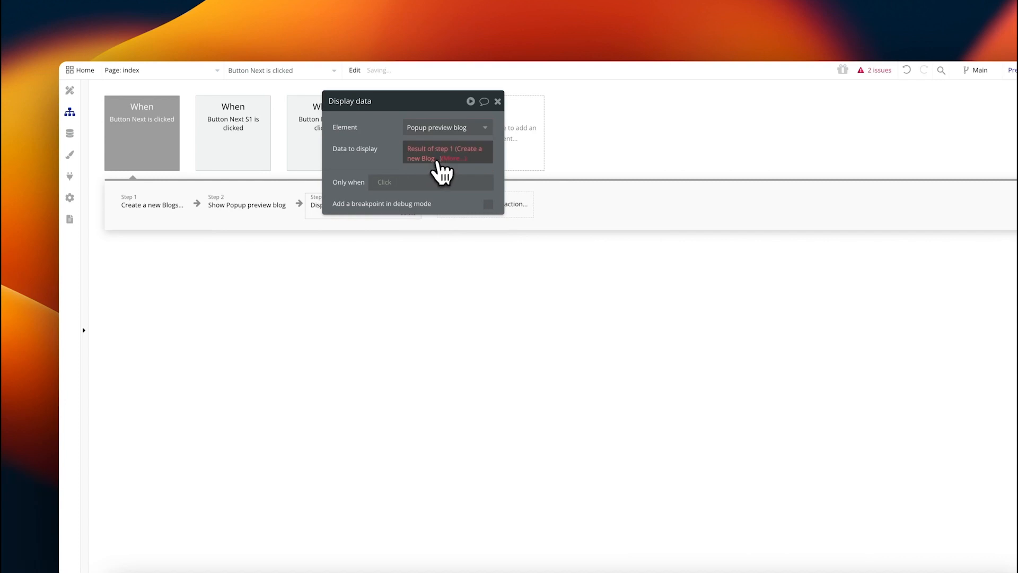
Step: Accept the fix setting the popup's content type to Blogs, keeping Result of step 1 as data
click(445, 154)
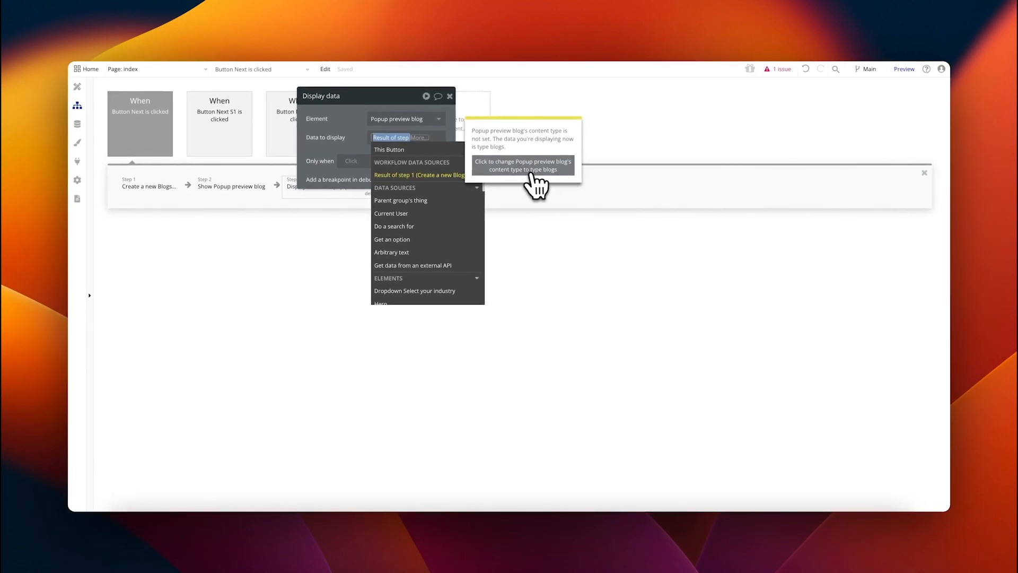
click(531, 173)
click(312, 128)
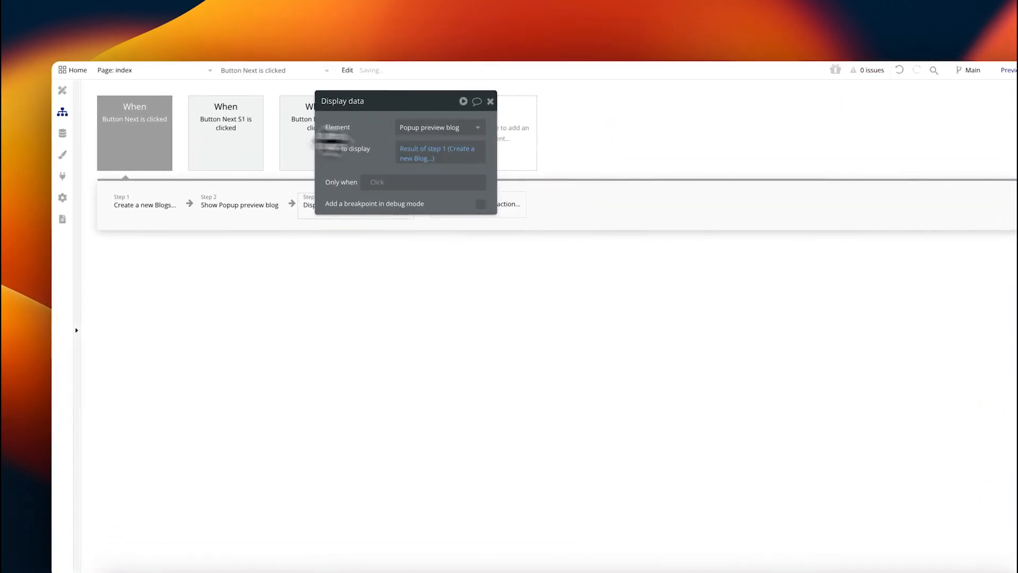
click(62, 91)
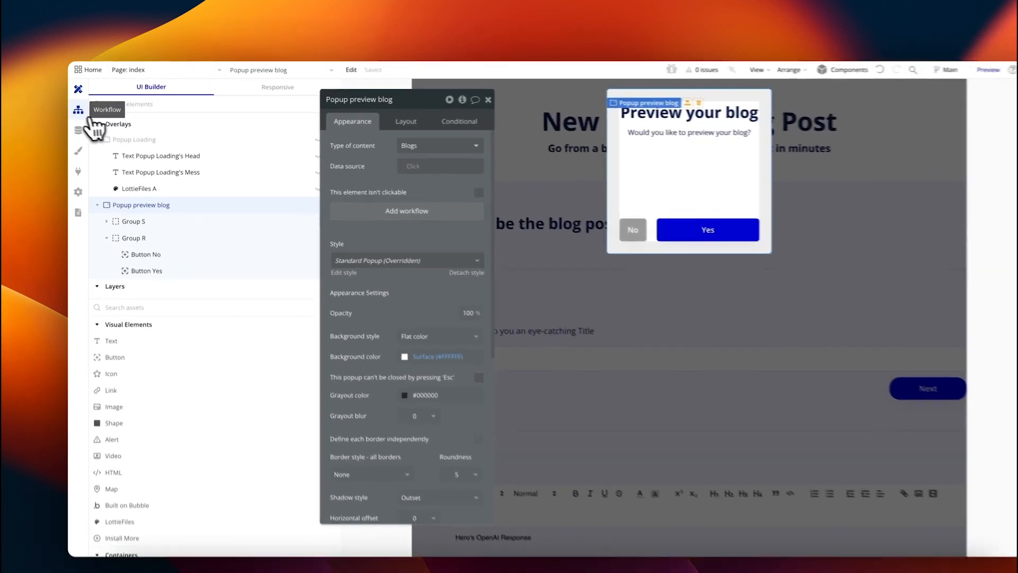
Step: Review the new Display data step in Button Next's workflow
click(77, 105)
drag(338, 206, 591, 241)
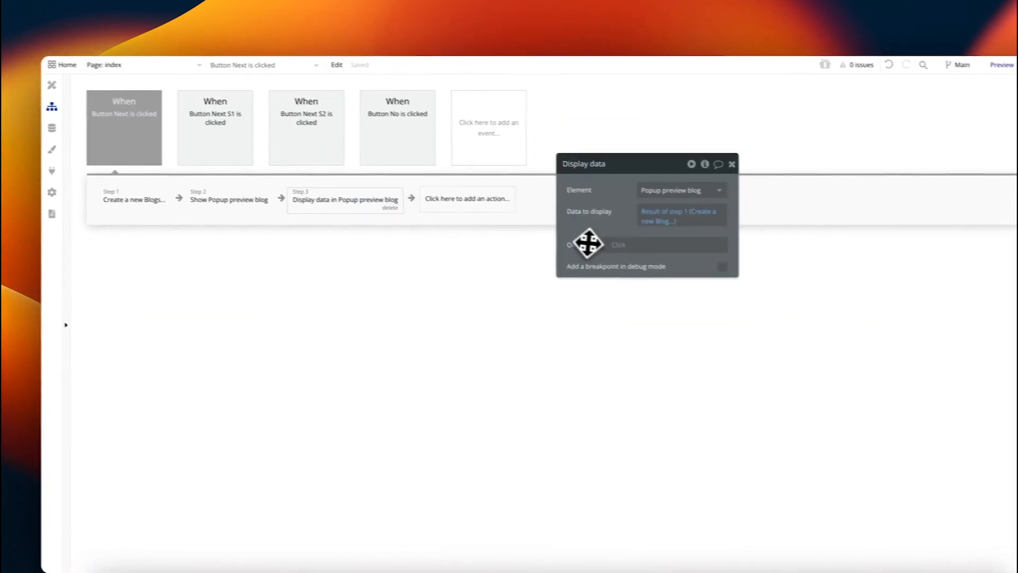
click(79, 90)
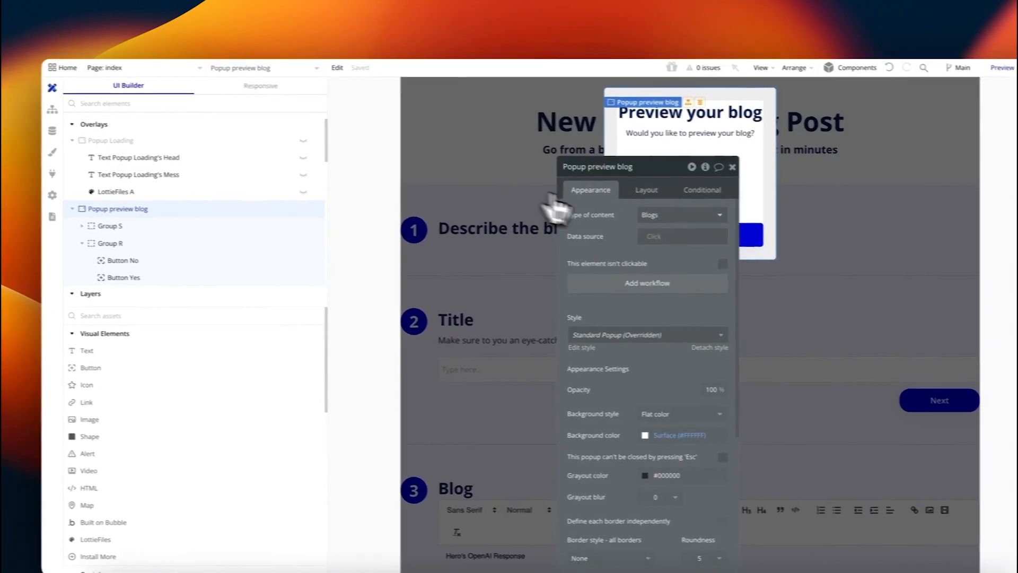
drag(605, 227, 413, 201)
Step: Set the popup's No/Yes button group data source to Parent group's Blogs, then select Button Yes
click(625, 230)
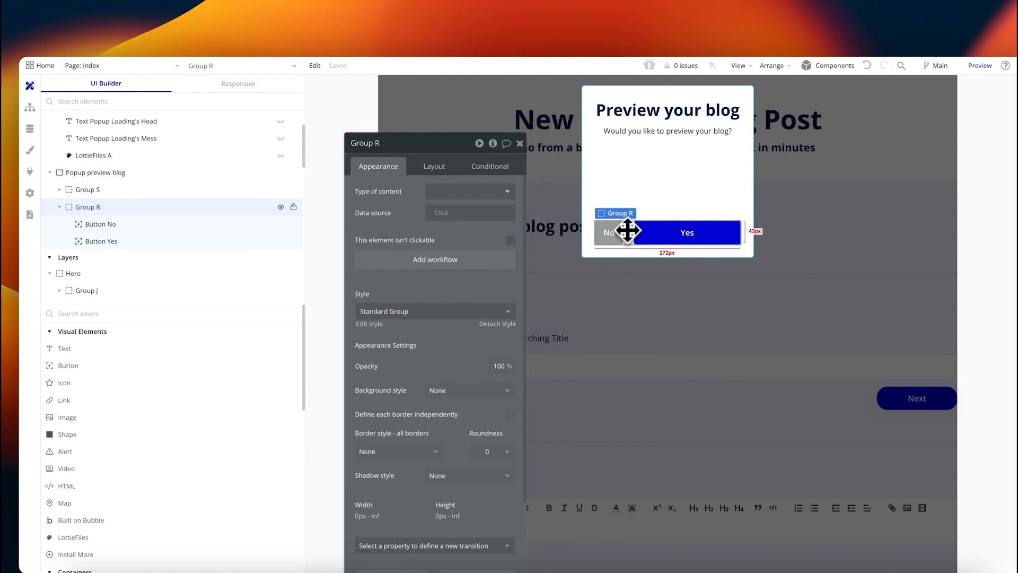
click(447, 213)
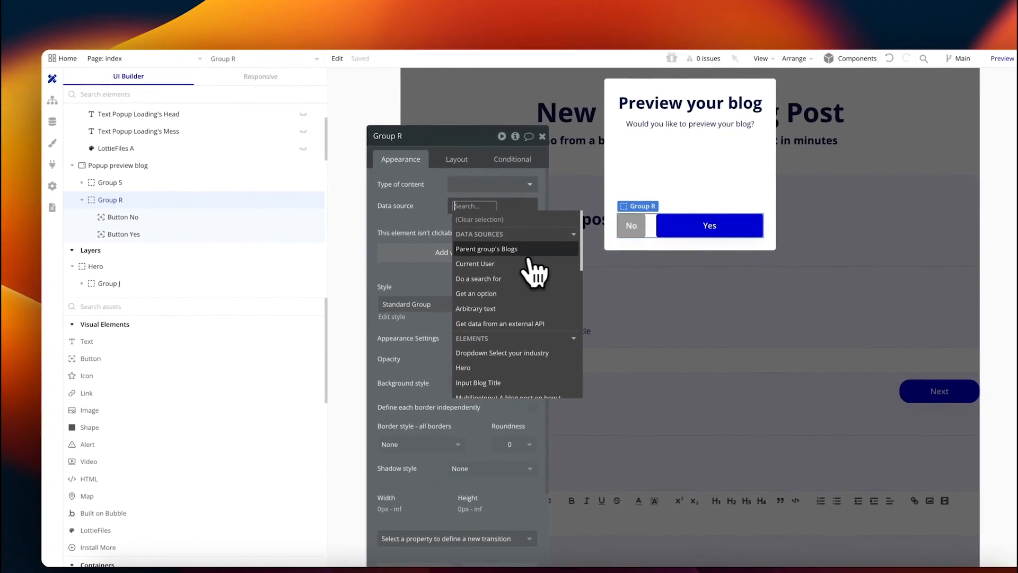
click(510, 250)
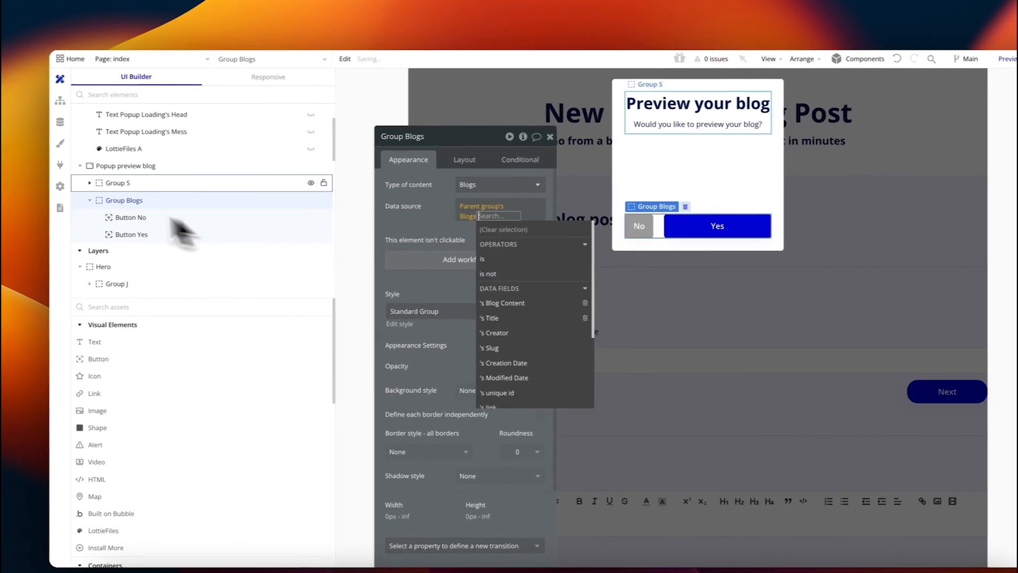
click(123, 166)
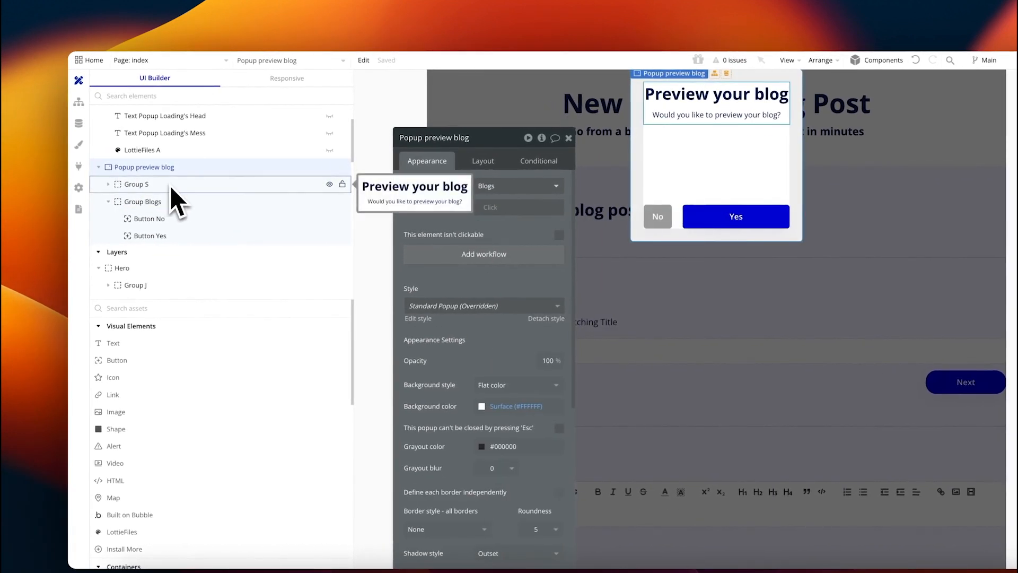
click(202, 201)
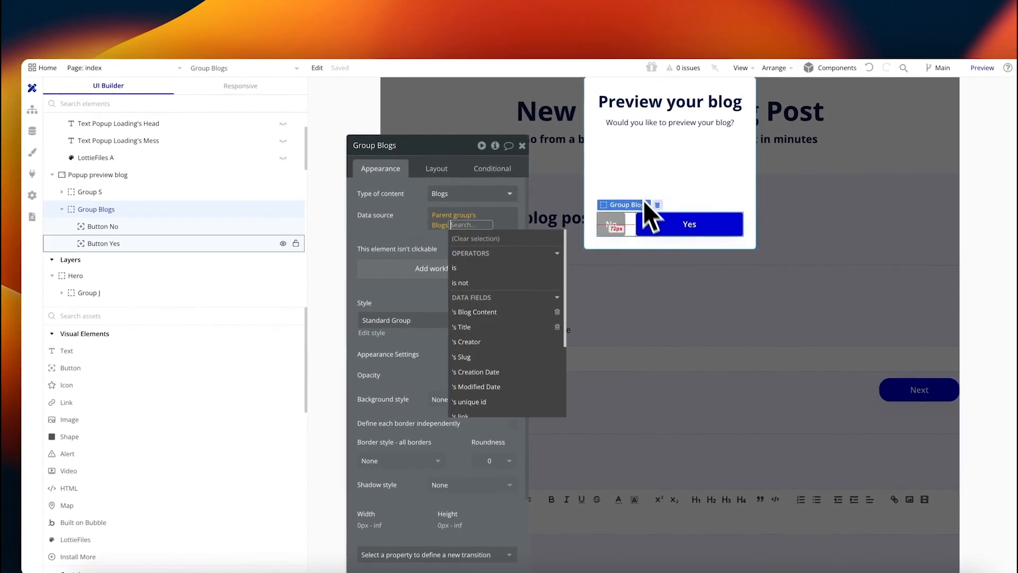
click(425, 218)
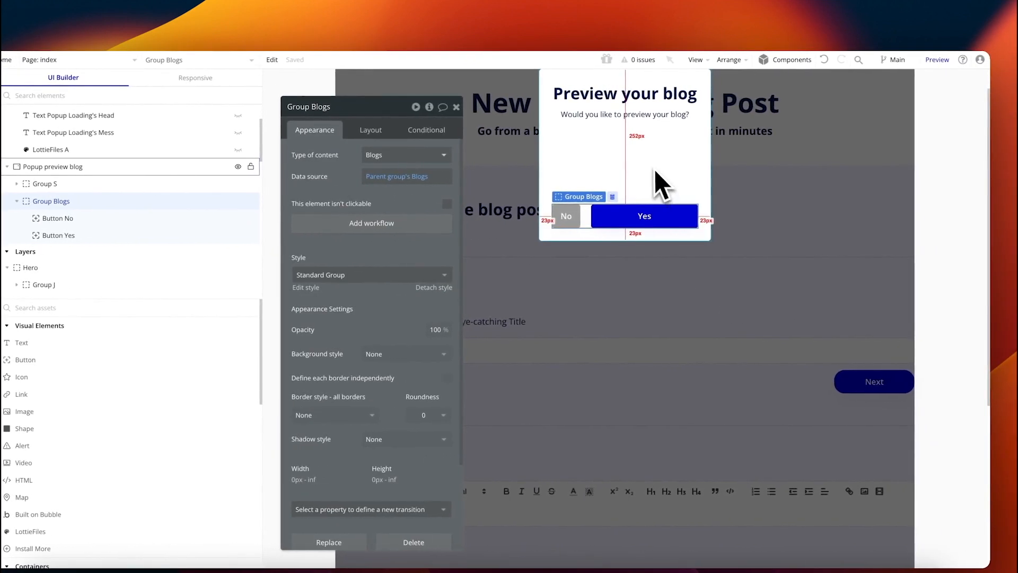
click(649, 214)
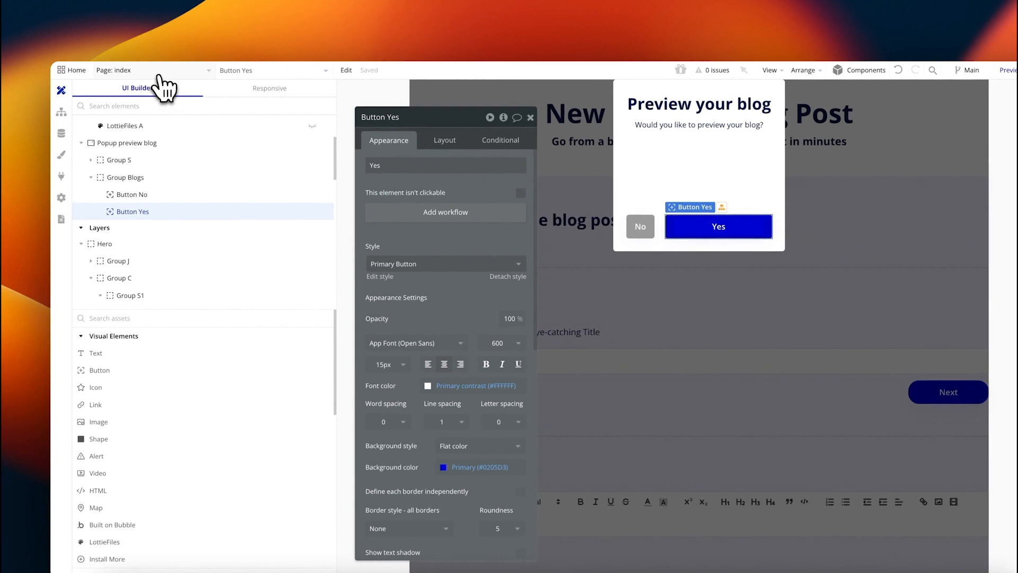
click(158, 74)
Step: Create a new page named 'blog', cloned from the index page
click(154, 135)
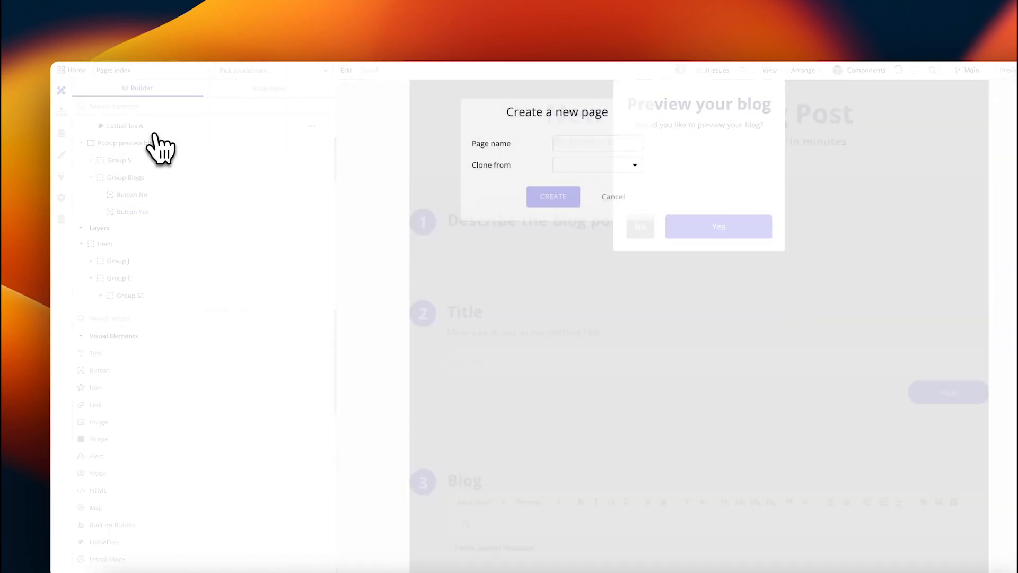
click(544, 149)
text(blog)
click(551, 167)
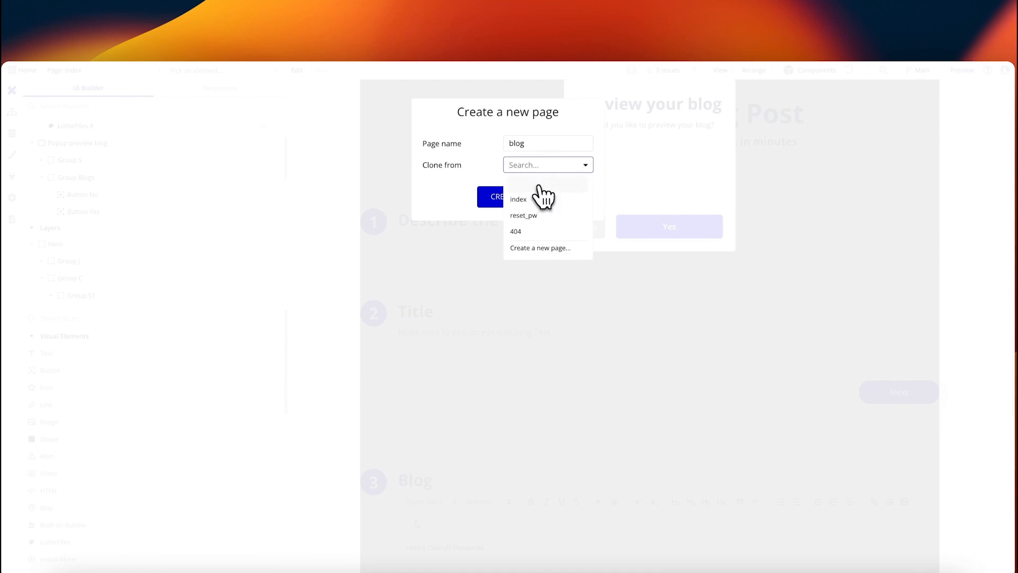
click(539, 186)
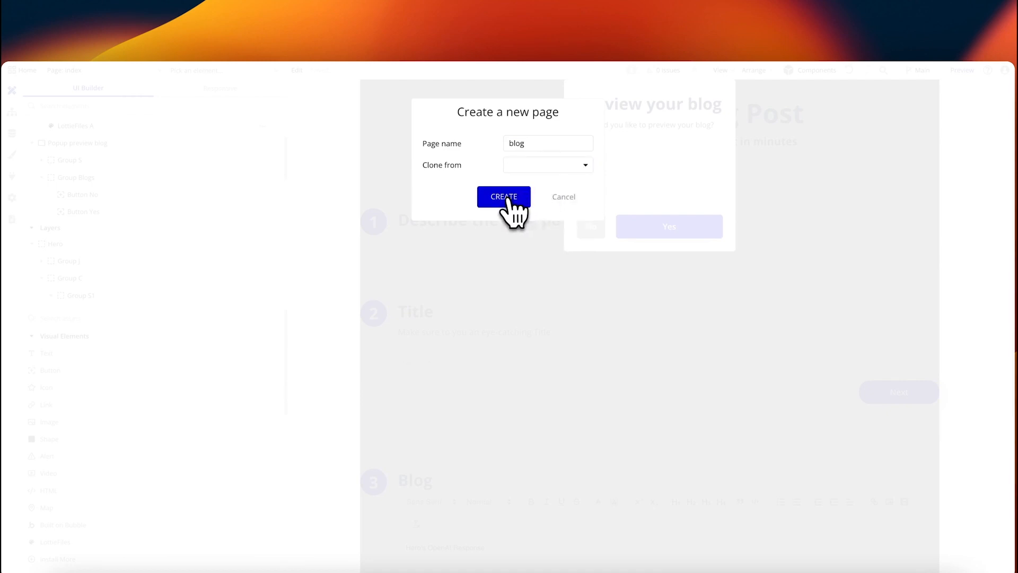
click(541, 169)
click(547, 199)
click(511, 200)
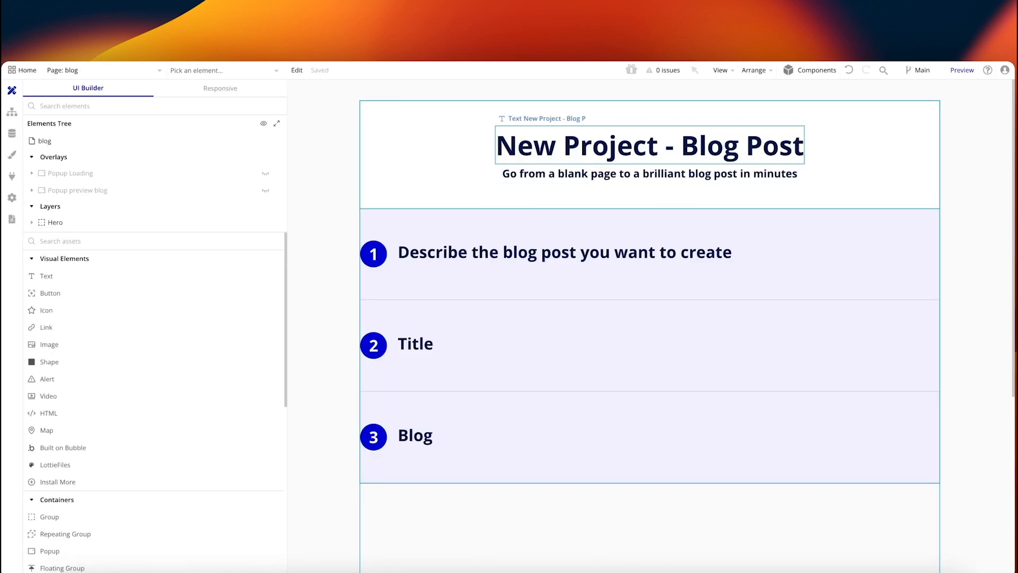
Step: Set the blog page's type of content to Blogs
click(609, 161)
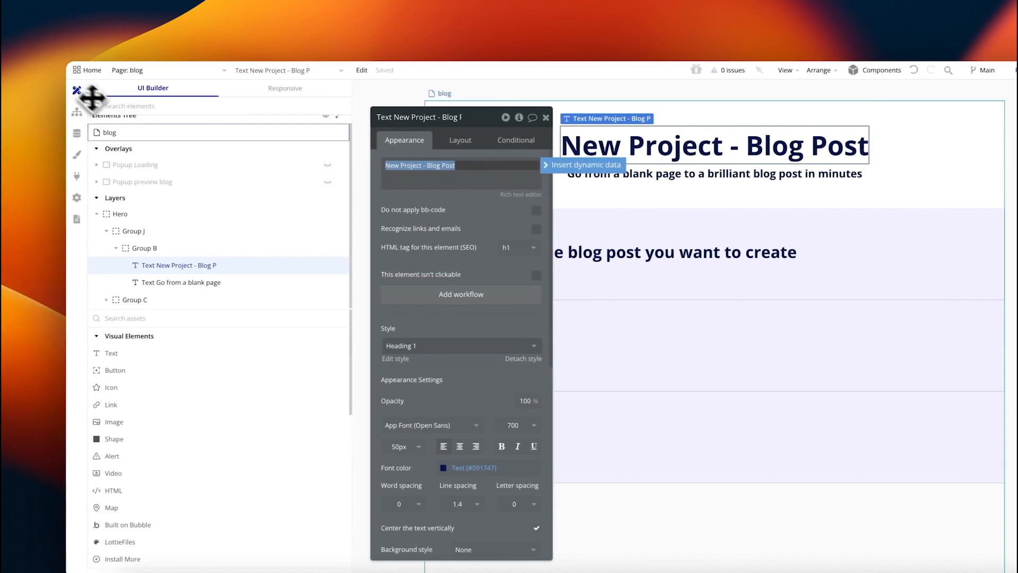
click(126, 141)
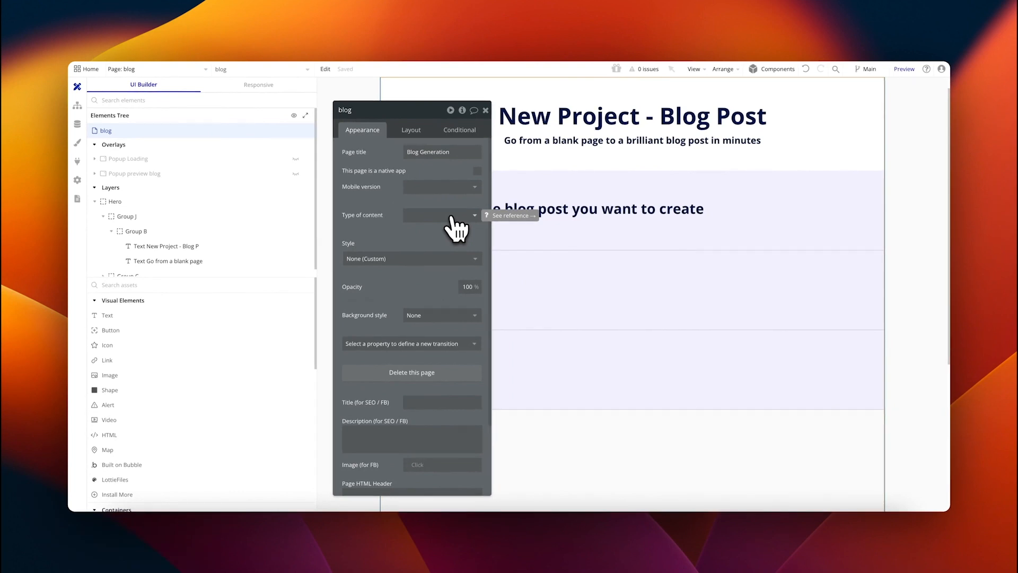
click(451, 217)
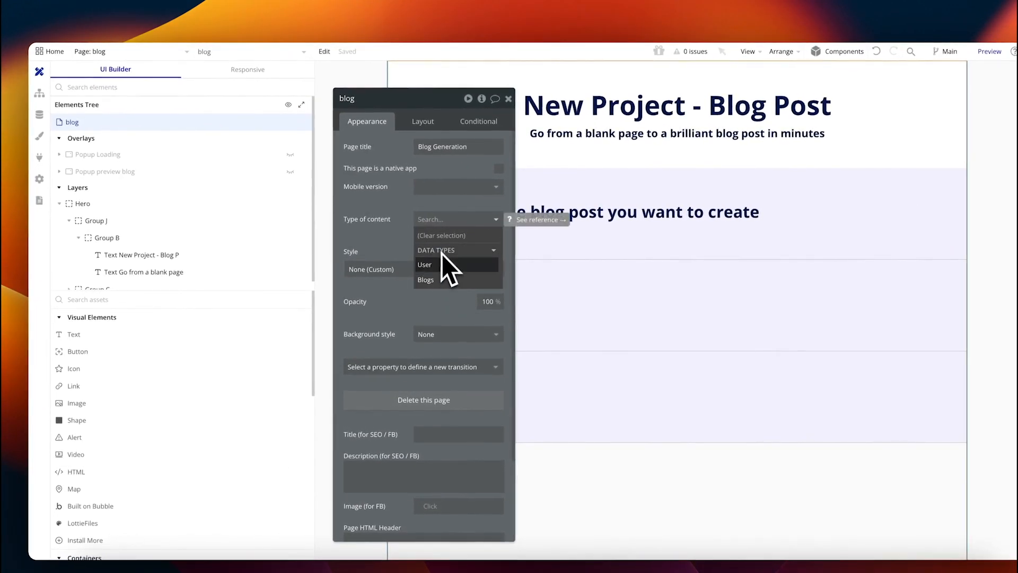
click(430, 281)
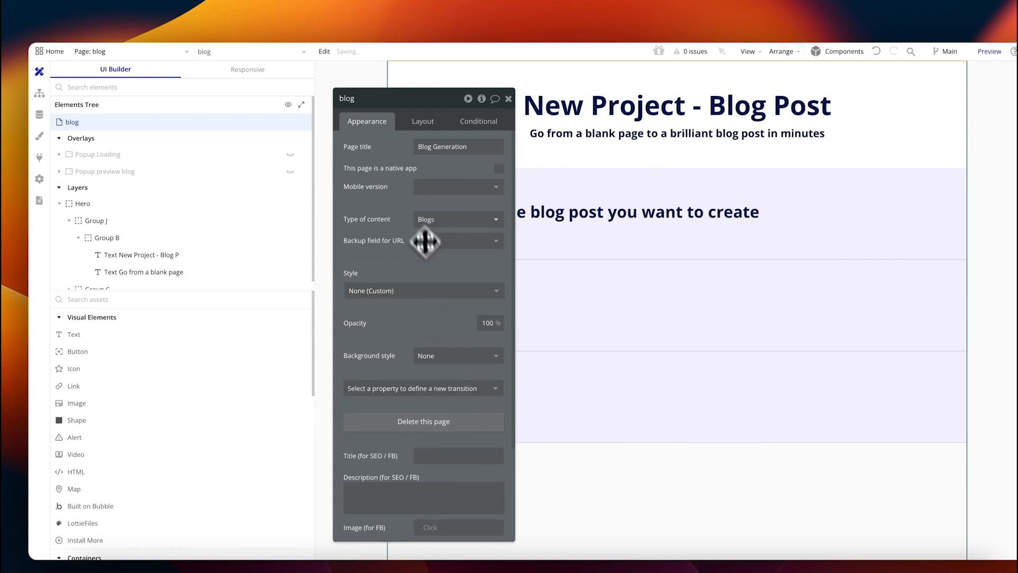
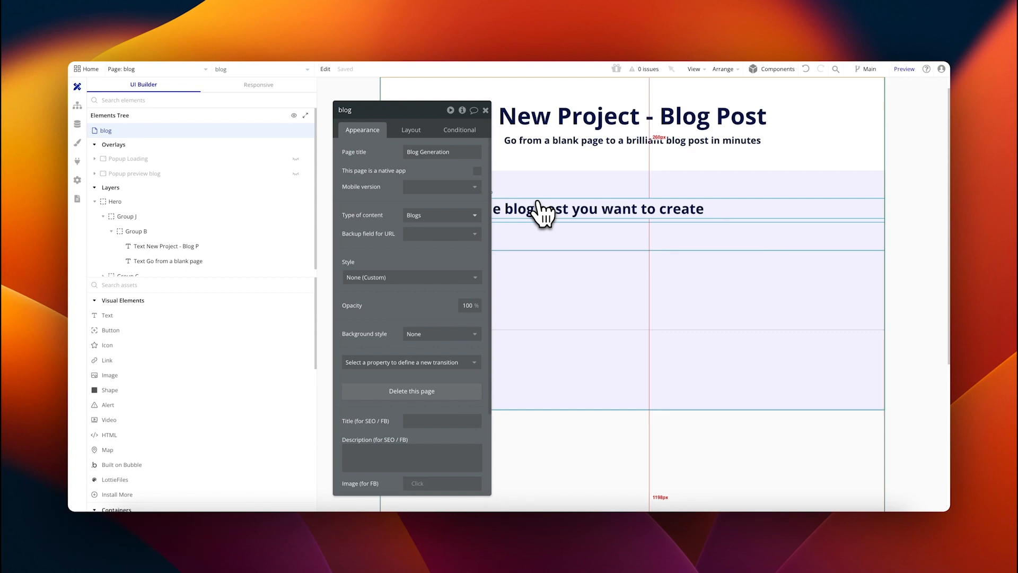
Step: Replace the static 'New Project - Blog Post' heading with Current page's Blogs's Title and delete the subtitle
click(546, 209)
triple_click(453, 152)
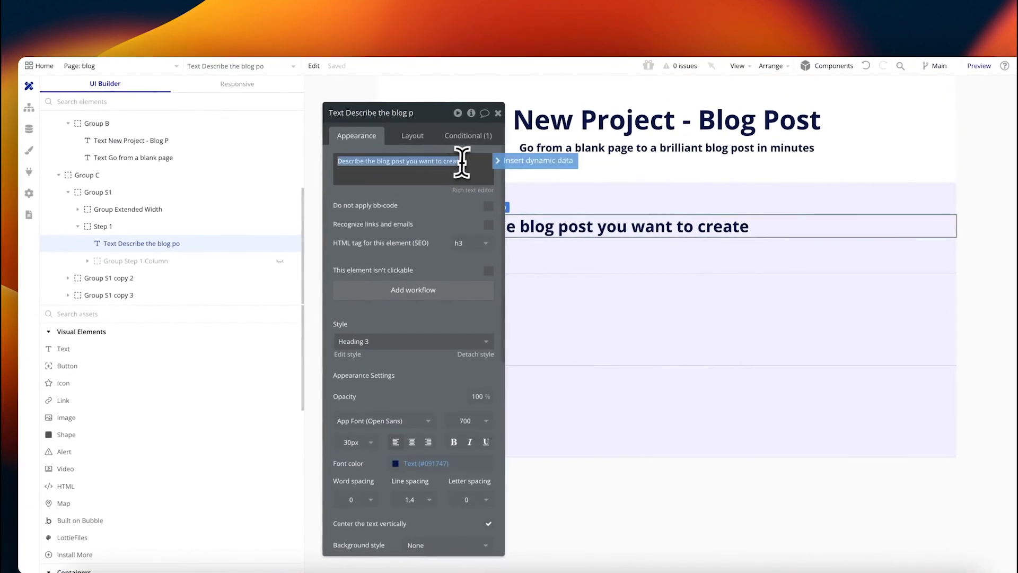
click(471, 157)
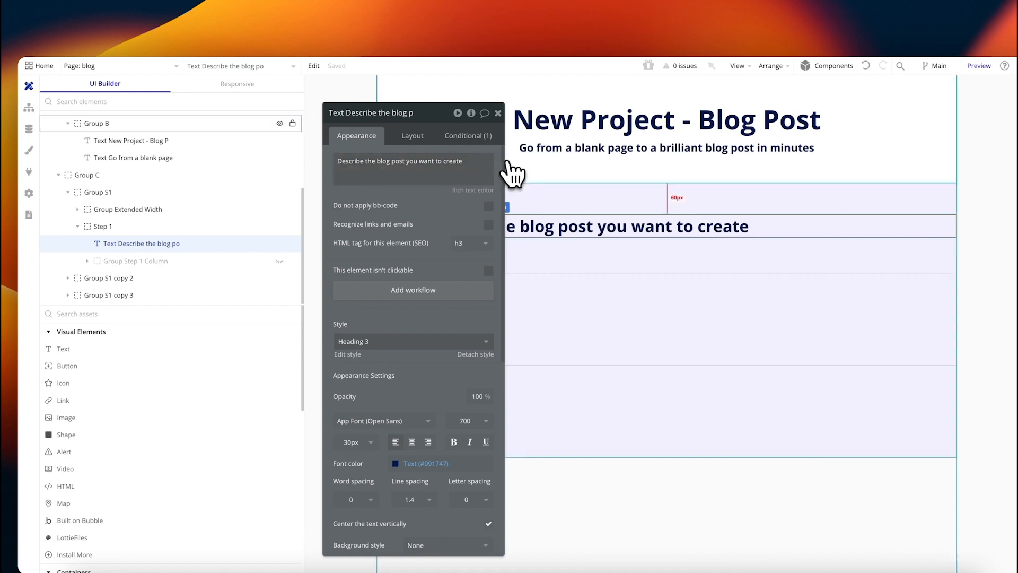
click(507, 161)
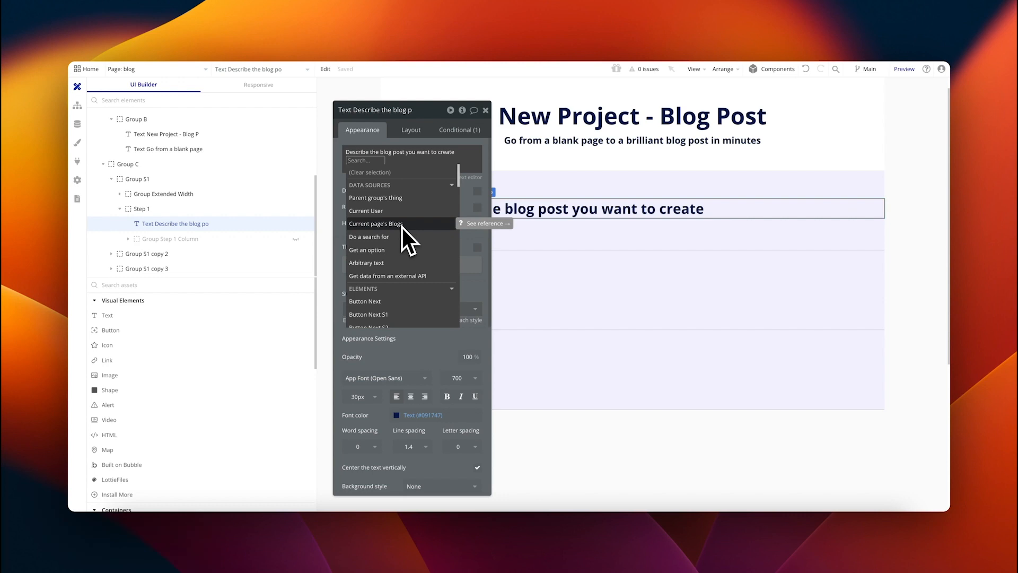
click(402, 223)
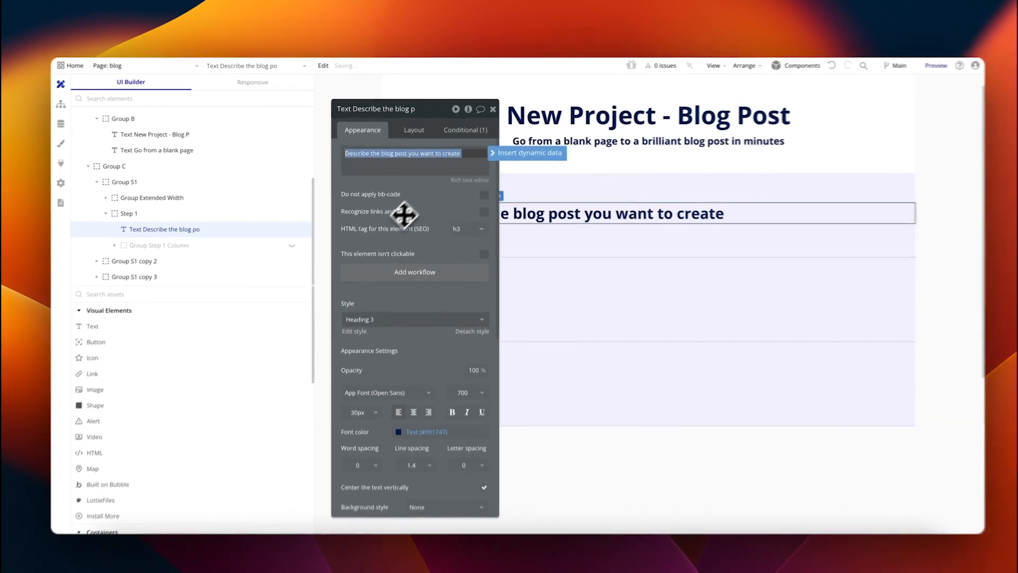
drag(438, 198, 338, 202)
double_click(644, 119)
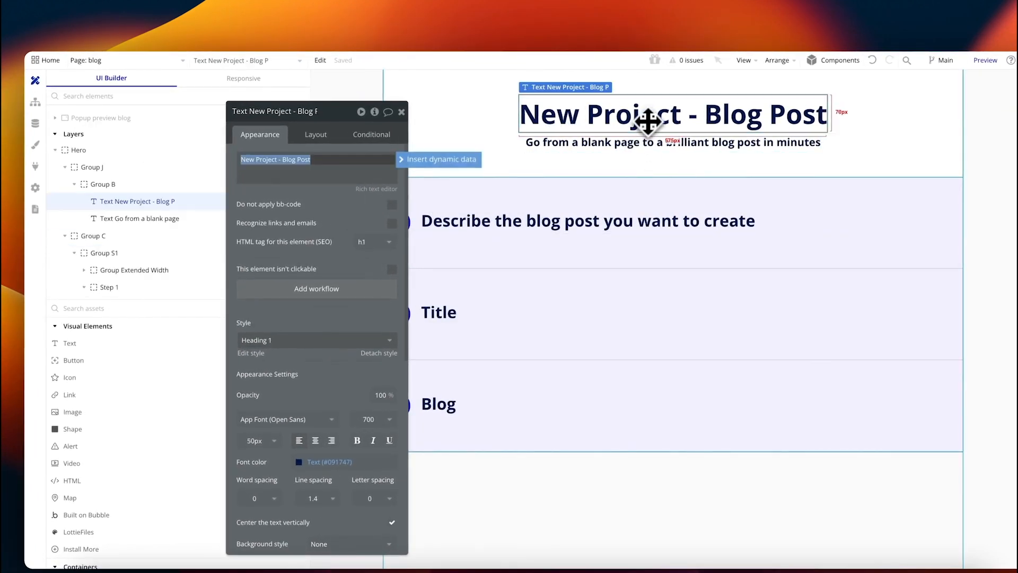
click(440, 160)
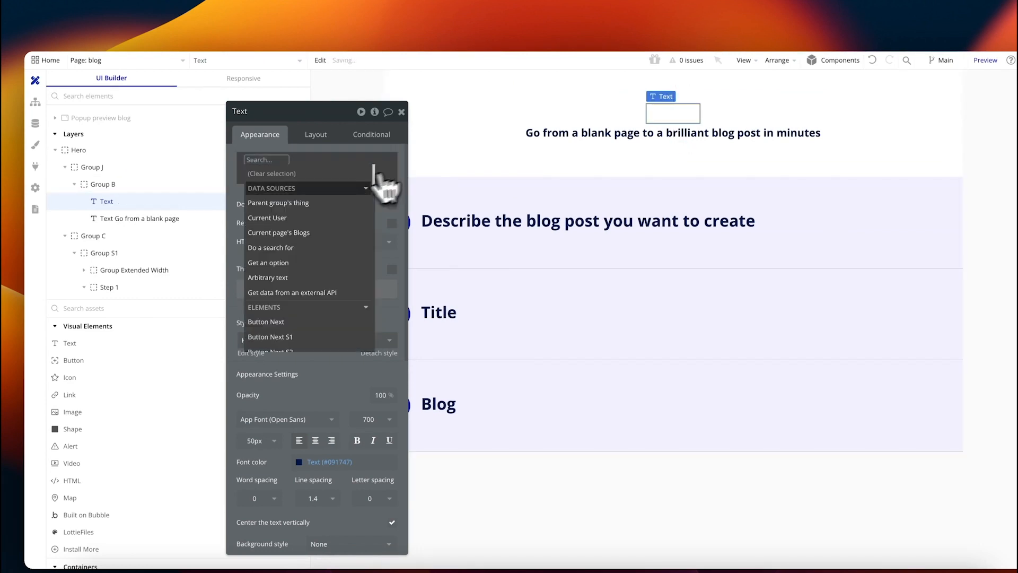
click(318, 232)
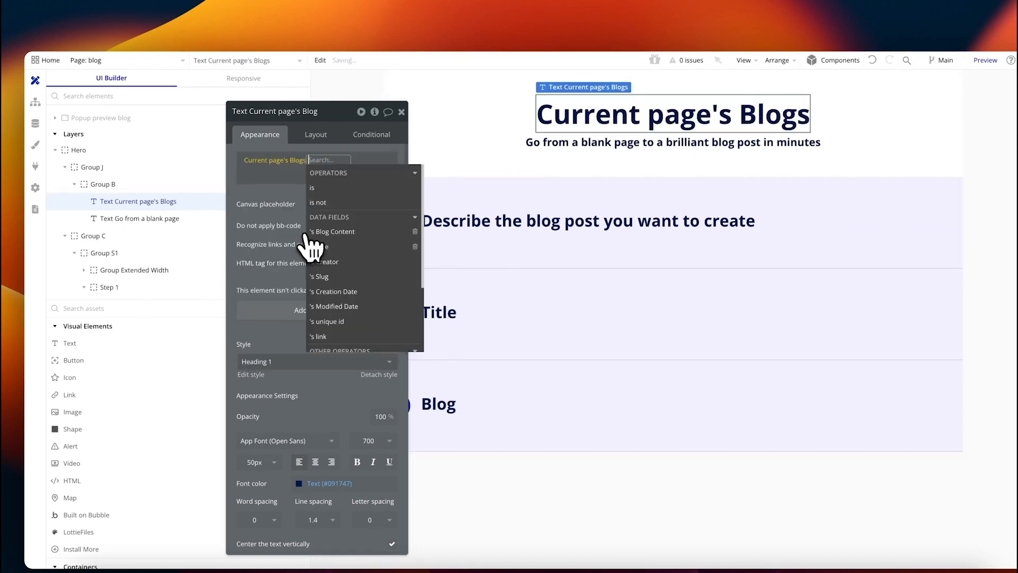
click(340, 236)
click(628, 143)
key(Delete)
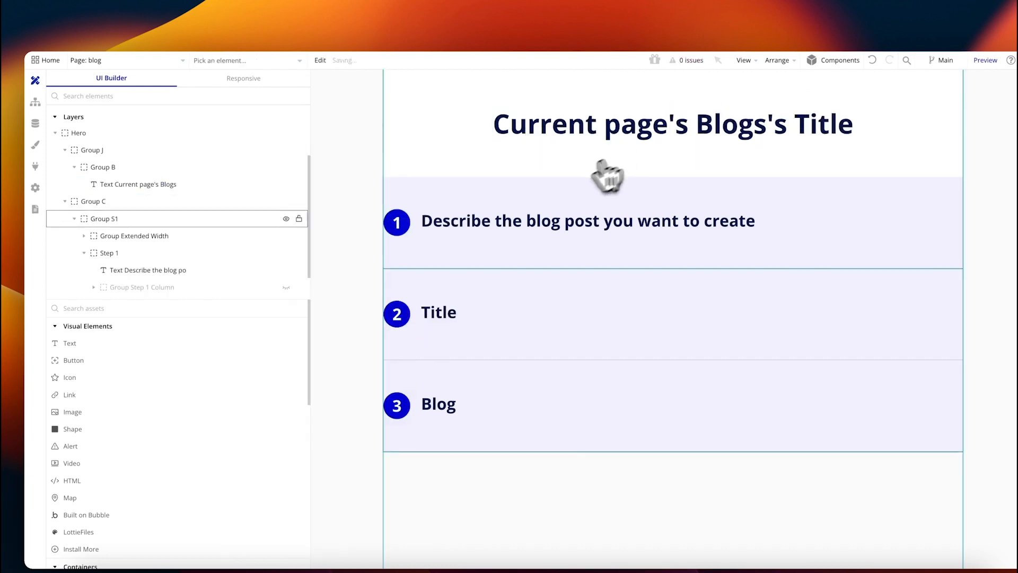
Step: Delete the Title and Blog sections and the Step 1 group from the blog page
click(475, 306)
key(Delete)
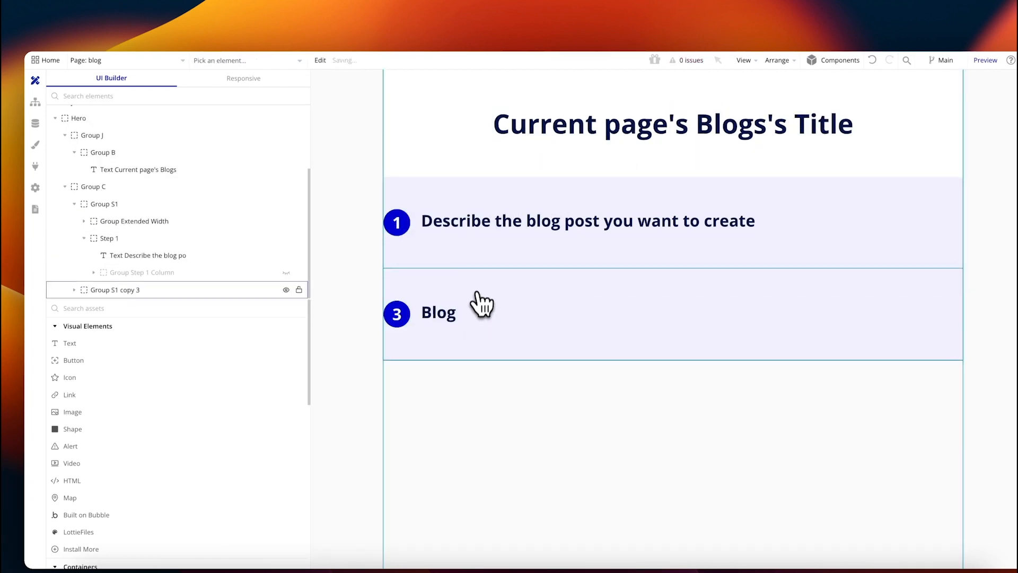
click(482, 307)
key(Delete)
click(467, 262)
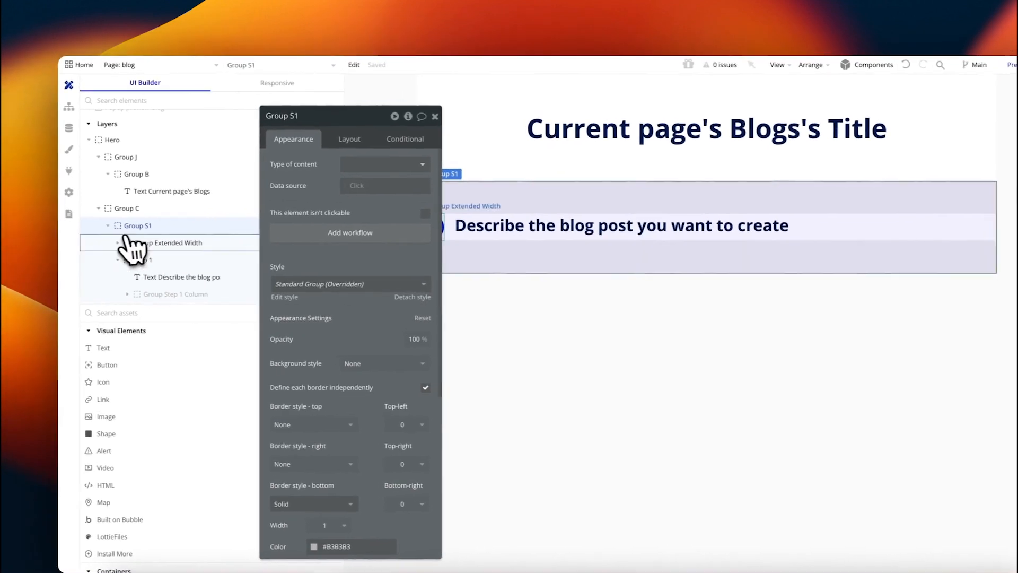
click(143, 242)
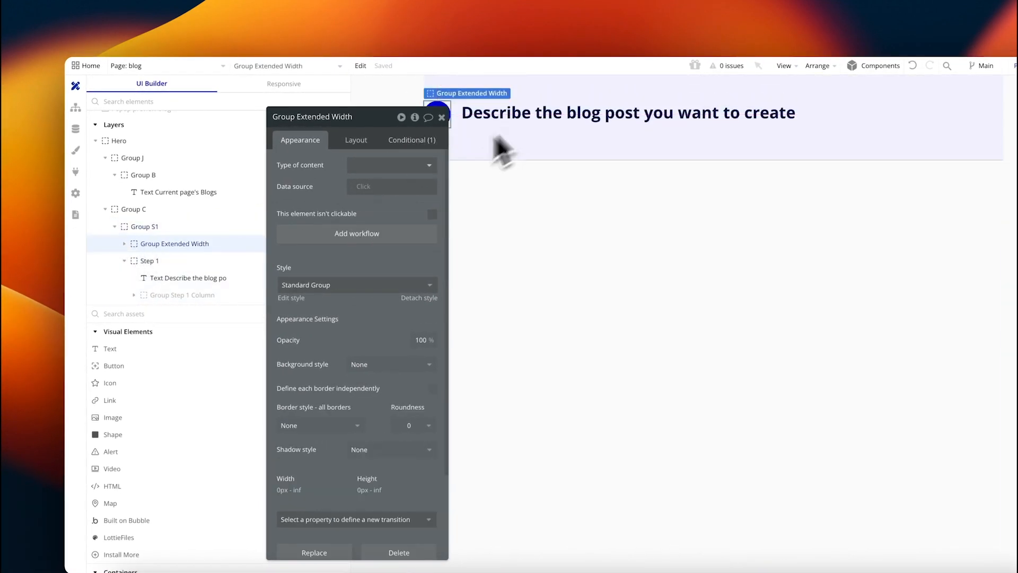
click(161, 260)
right_click(164, 260)
click(374, 294)
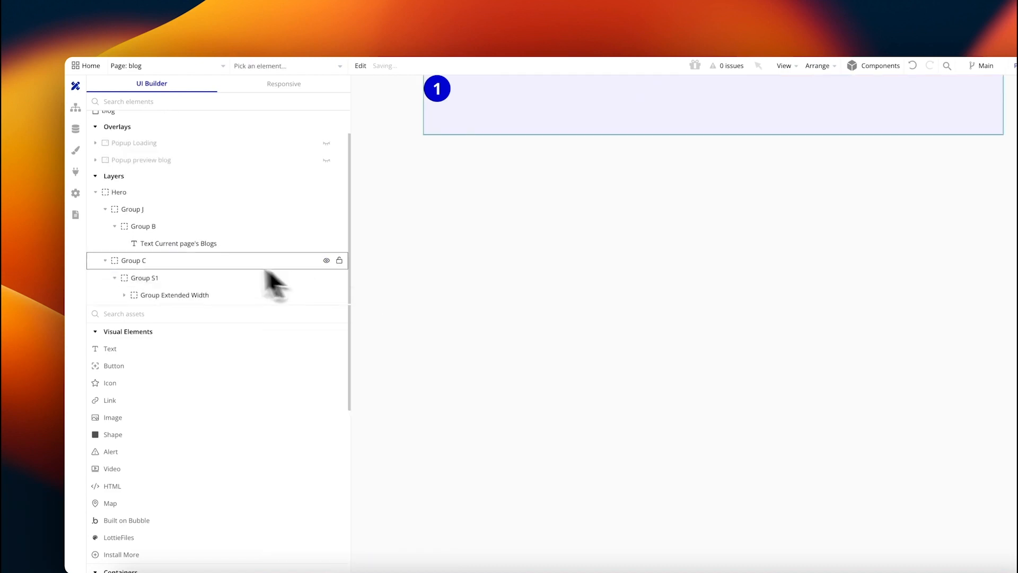
Step: Drop a new Text element into Group C and delete Group S1 with its contents
click(192, 245)
click(475, 228)
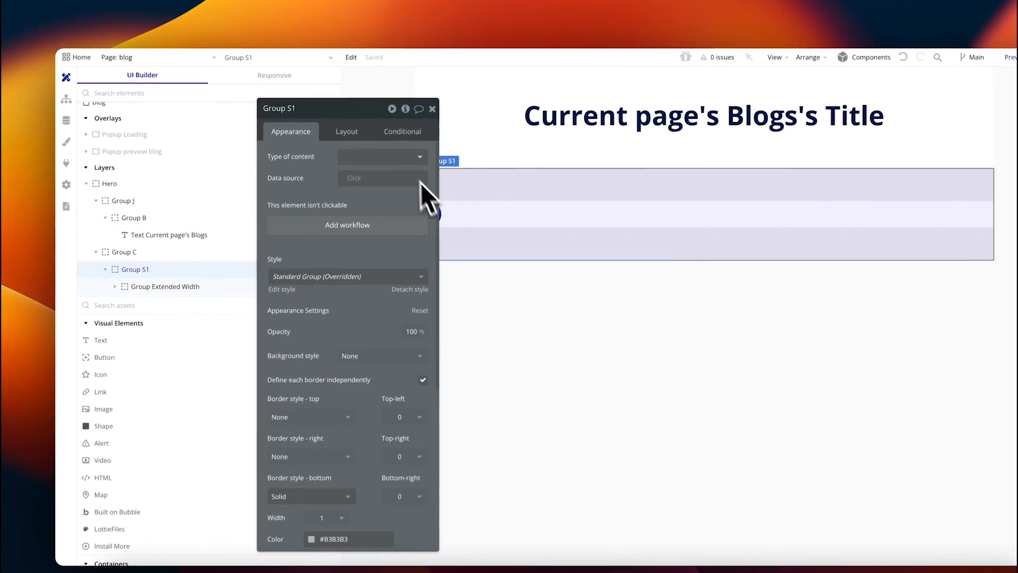
drag(394, 207, 363, 194)
drag(113, 329, 137, 252)
click(138, 253)
right_click(144, 259)
click(377, 286)
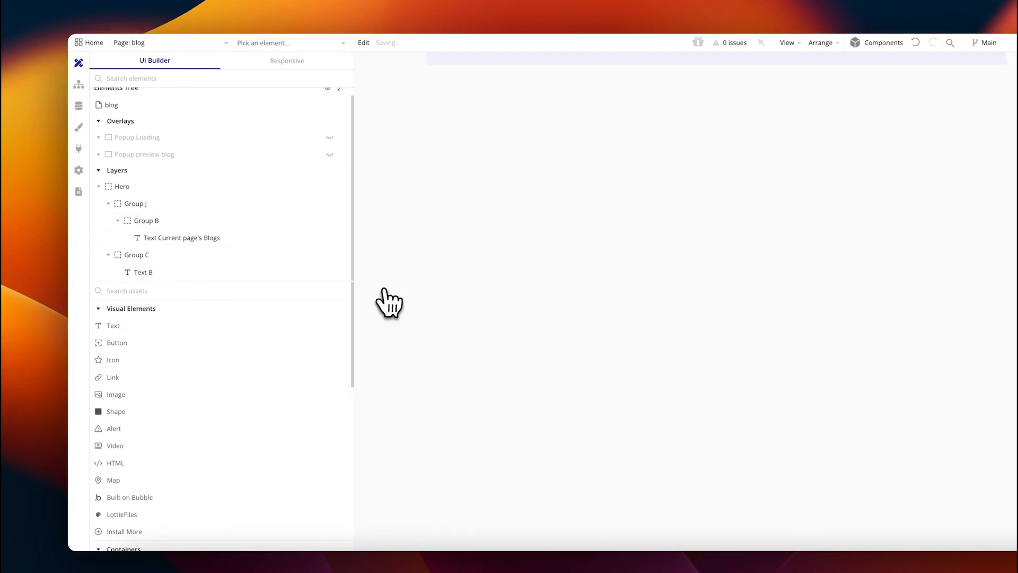
click(447, 195)
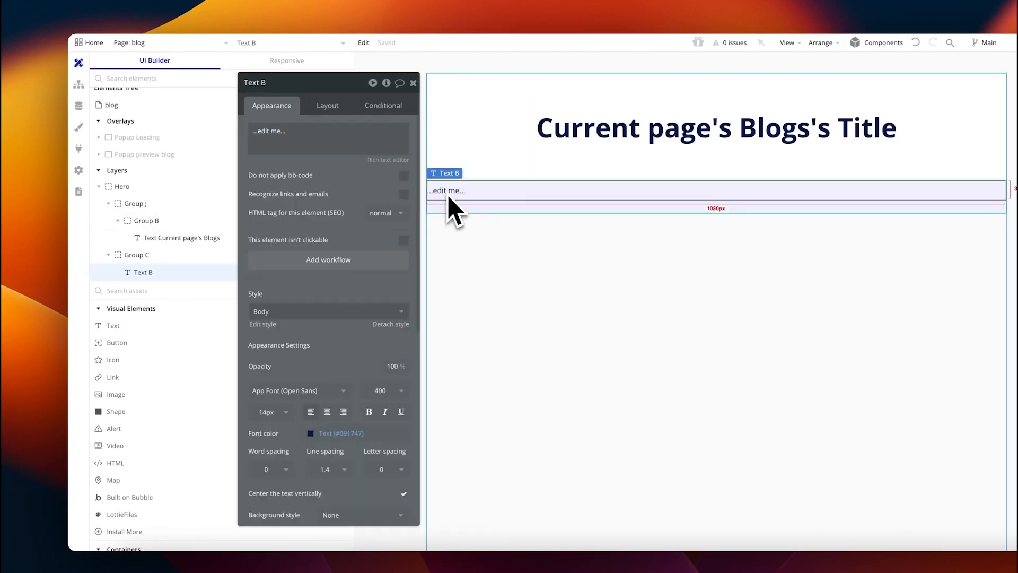
Step: Give Group C 60px top and bottom padding
click(455, 211)
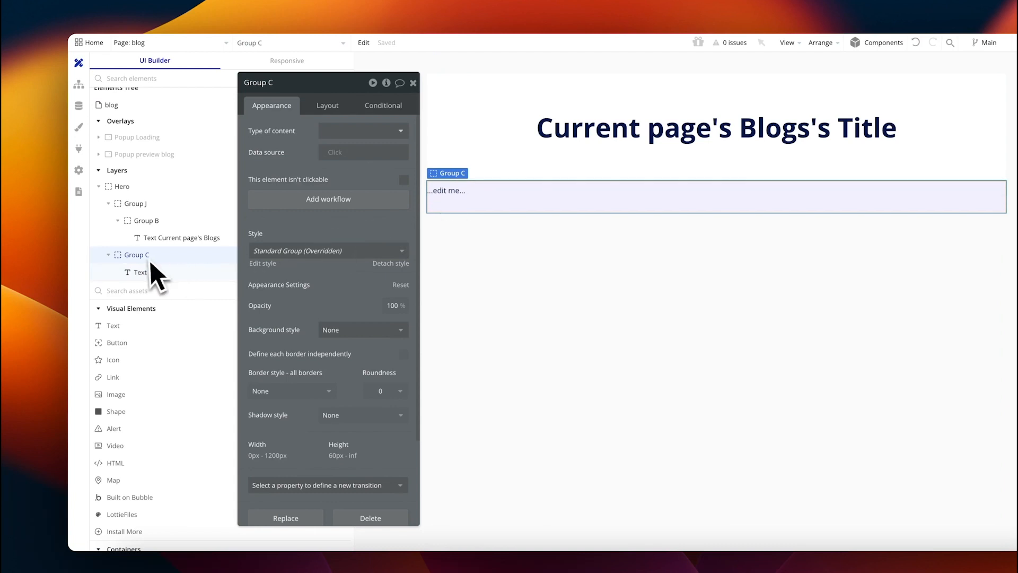
click(327, 105)
scroll(339, 302, down, 1)
drag(329, 489, 339, 454)
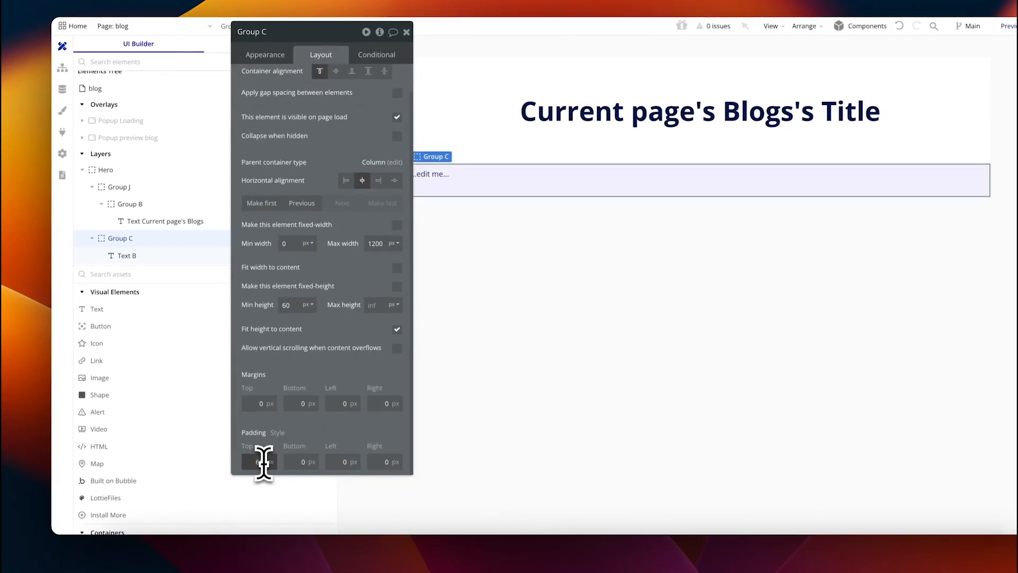
key(Tab)
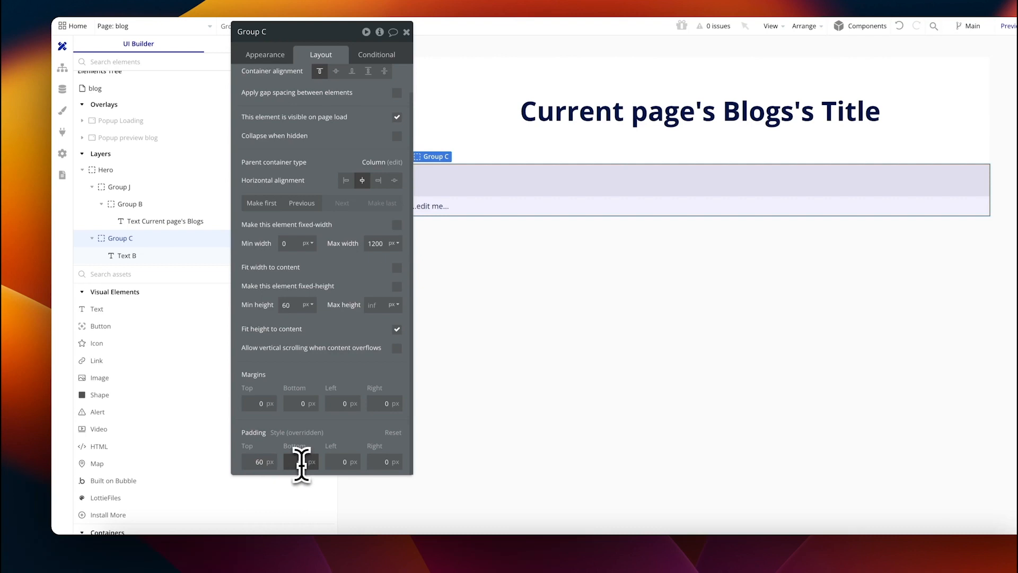
text(60)
click(467, 211)
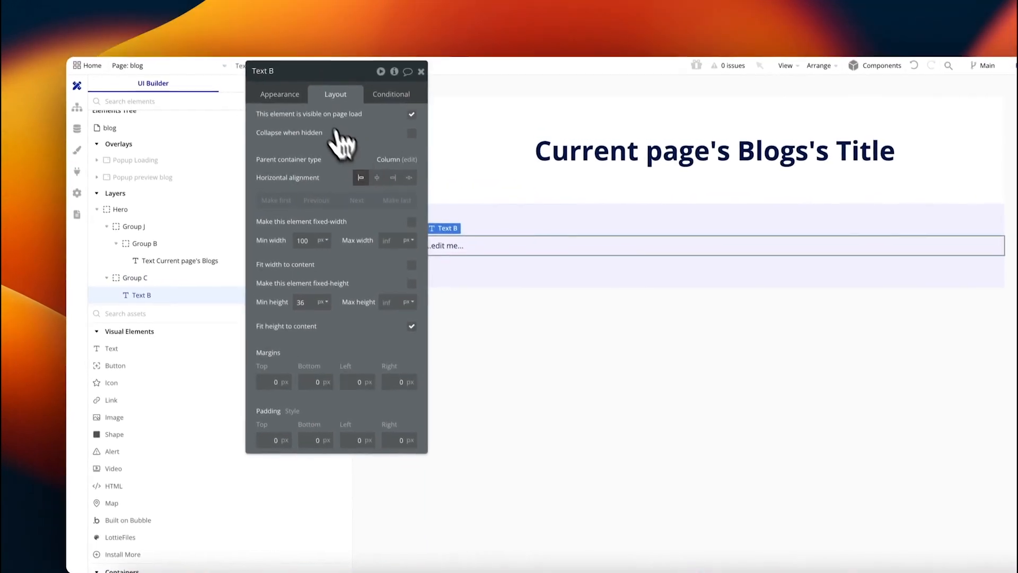
Step: Replace the '...edit me...' placeholder text with Current page's Blogs's Blog Content
click(267, 56)
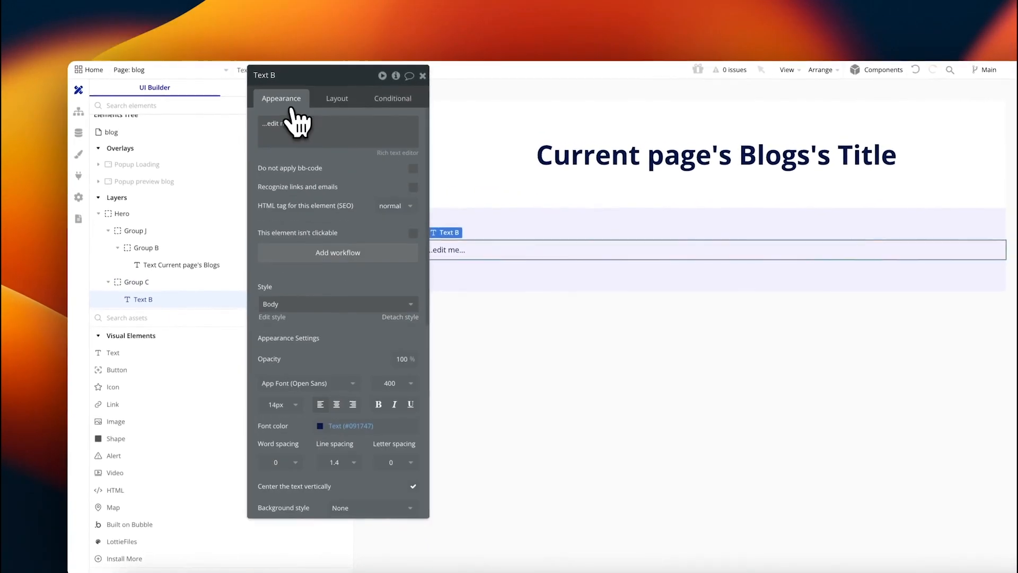
triple_click(283, 130)
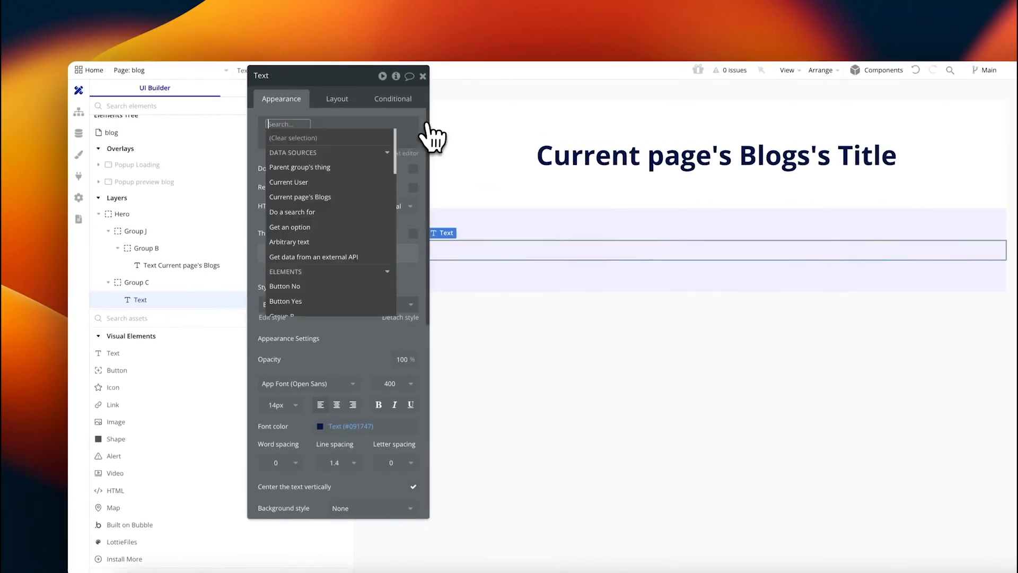
click(429, 123)
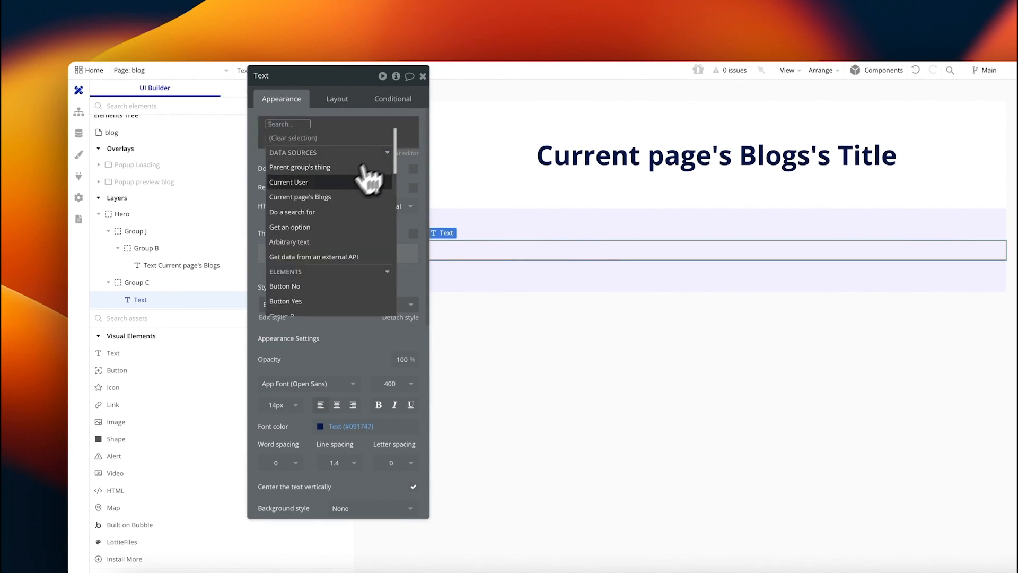
click(331, 198)
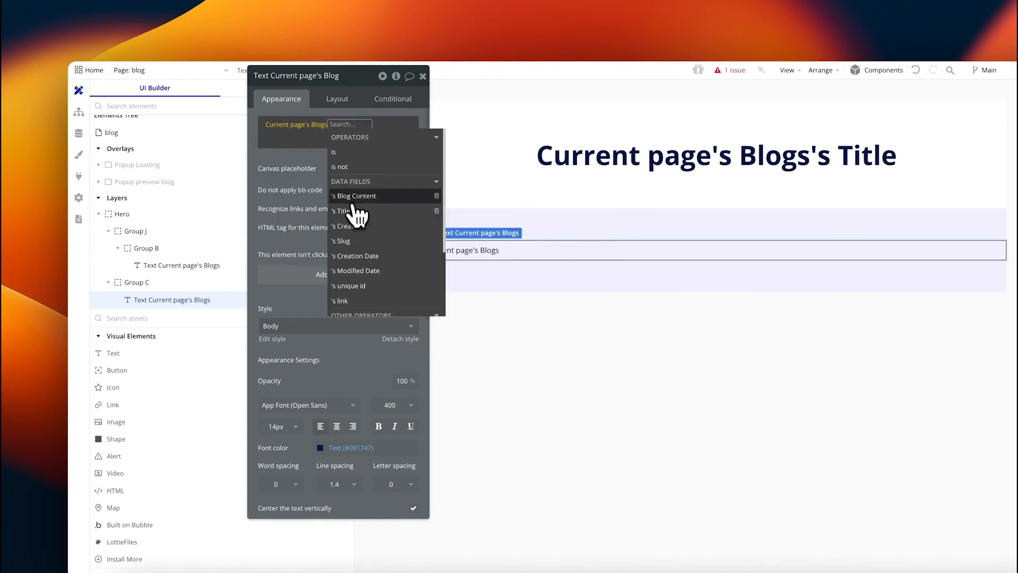
click(351, 200)
click(271, 160)
click(423, 75)
click(423, 75)
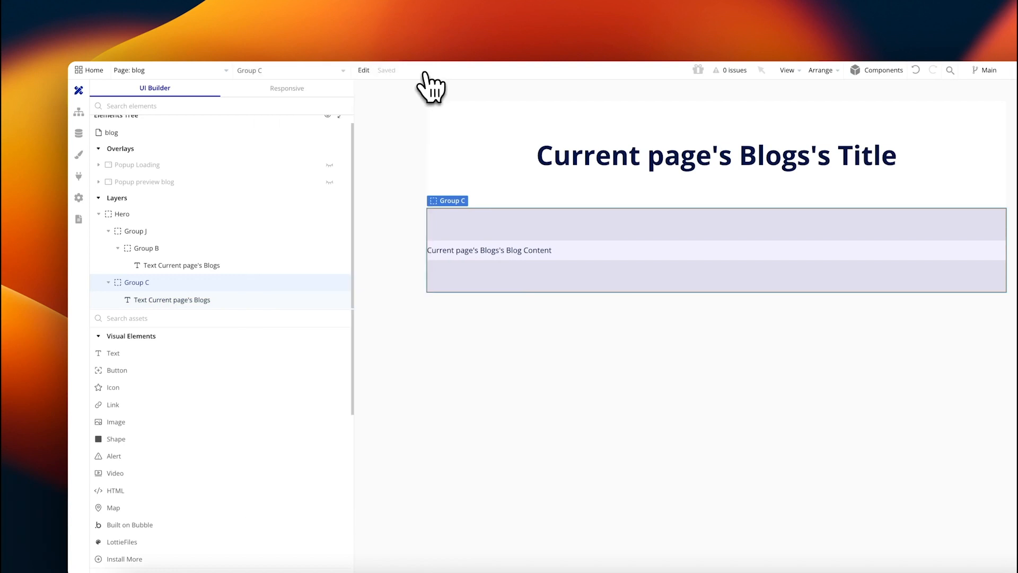
Step: On the index page, reveal Group Step 3 and inspect the Next button's Display data workflow step
click(153, 71)
click(134, 105)
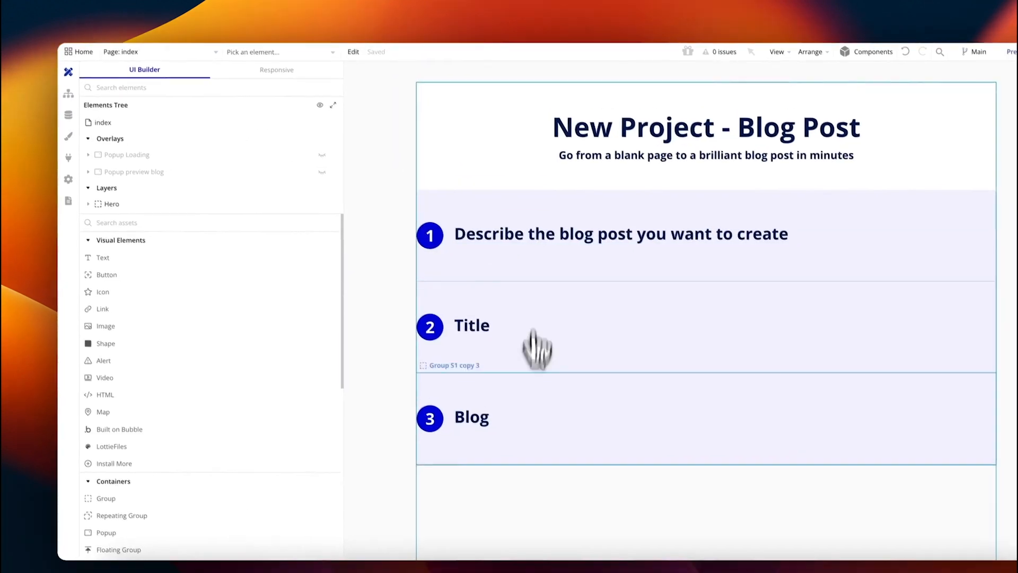
scroll(557, 323, down, 5)
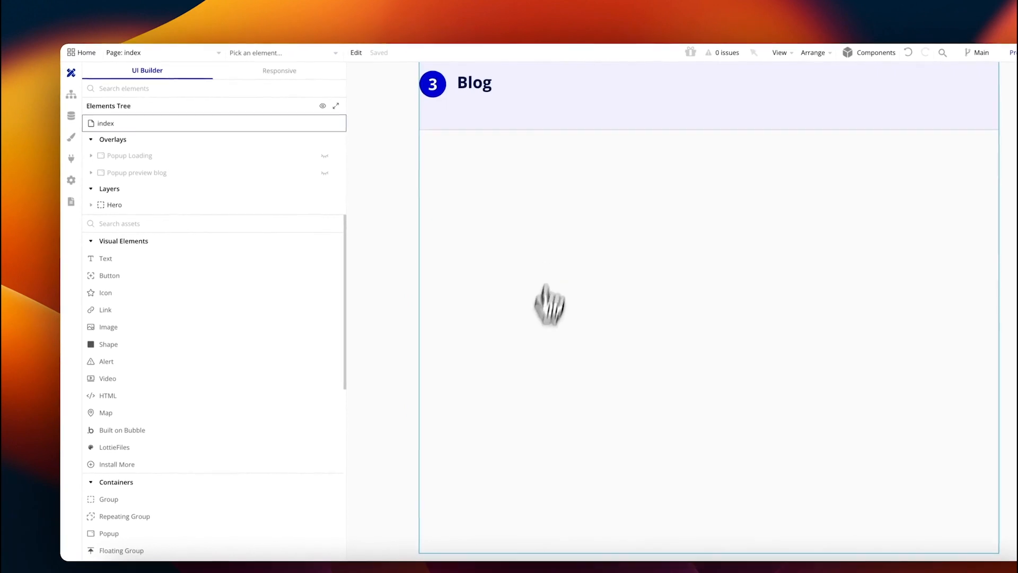
click(475, 109)
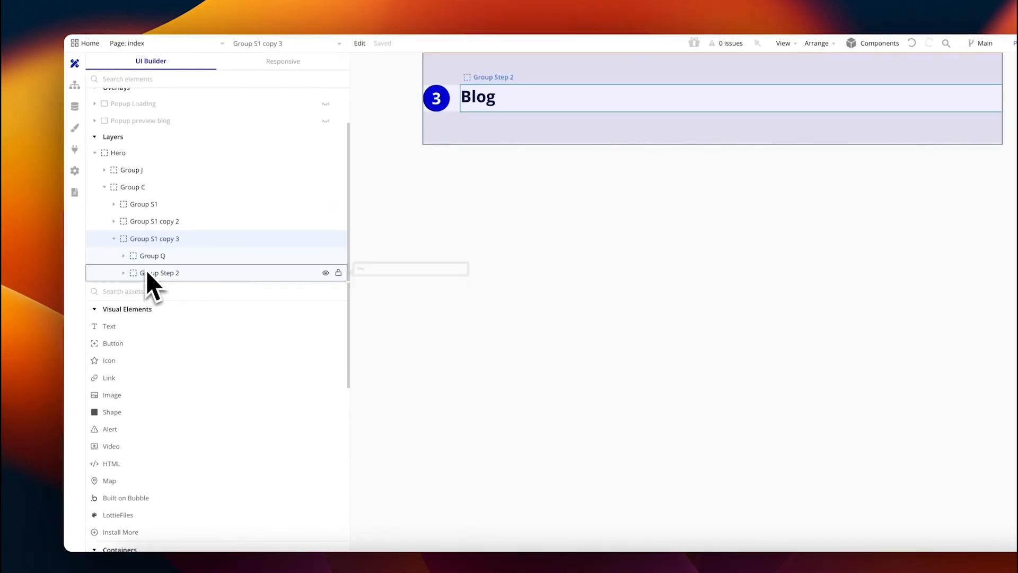
click(160, 275)
scroll(169, 273, down, 1)
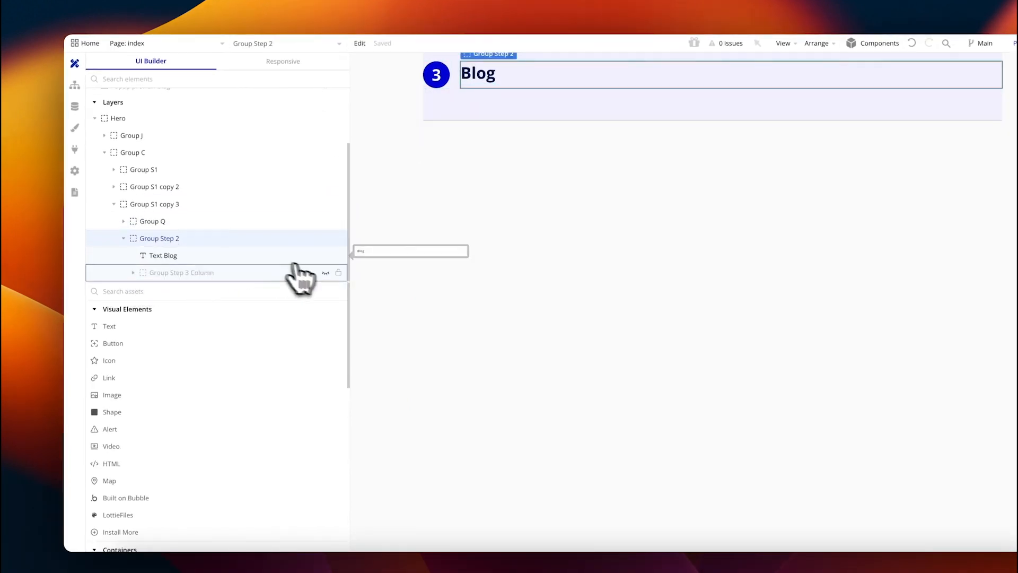
click(325, 273)
click(849, 221)
double_click(845, 222)
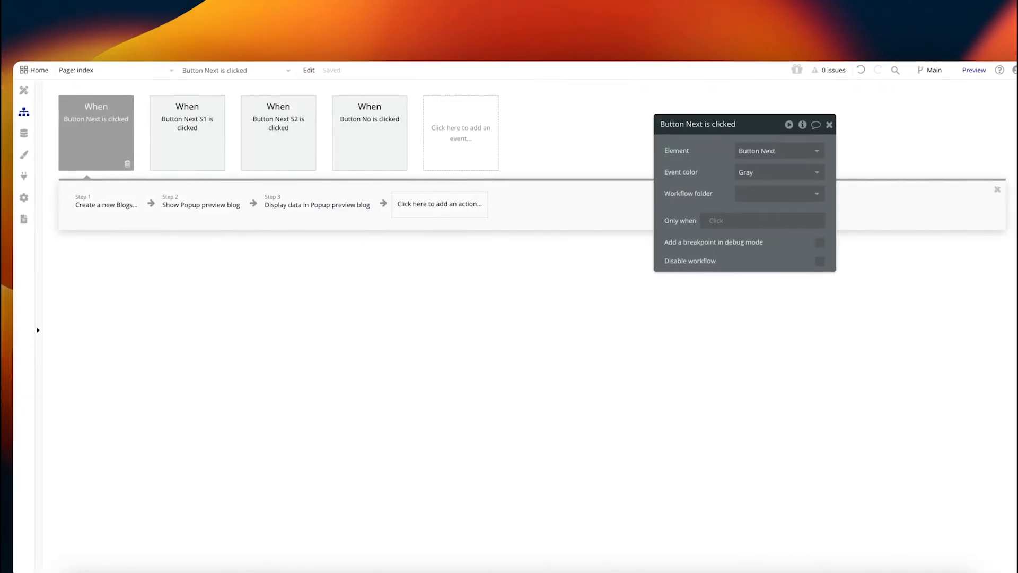
click(334, 203)
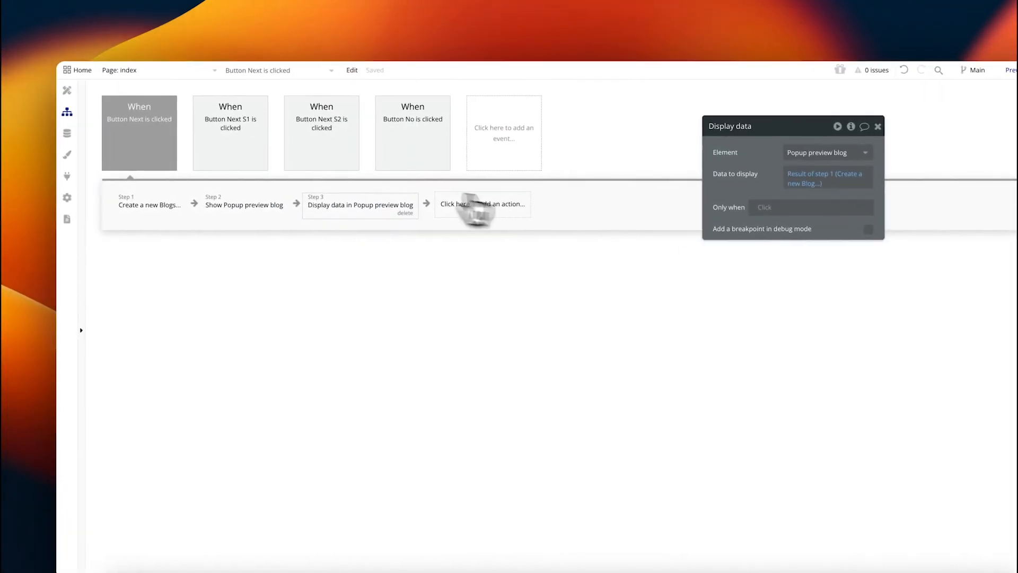
Step: Open the Popup preview blog and start a click workflow for its Yes button
click(78, 91)
click(332, 74)
text(popup)
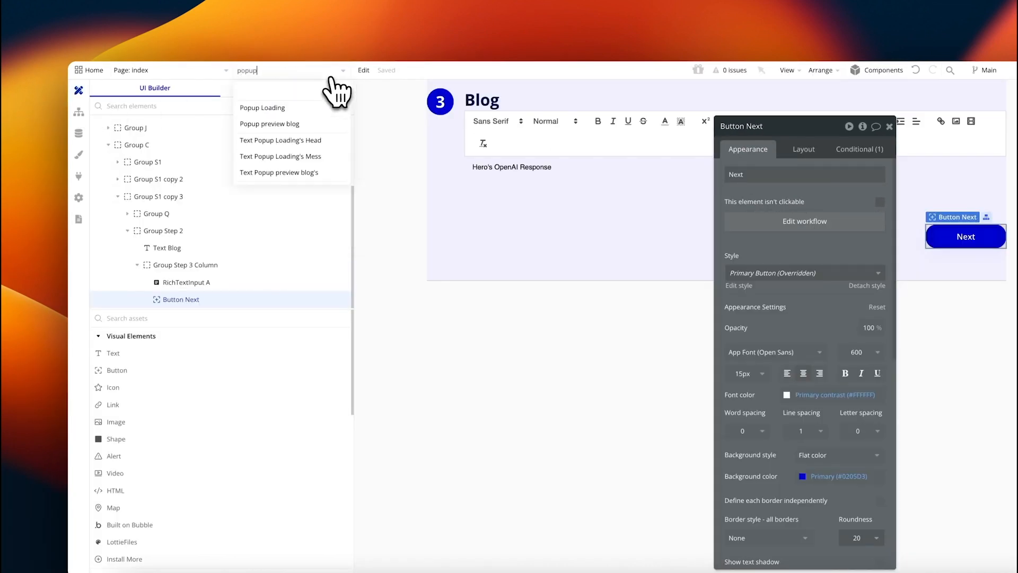
click(297, 173)
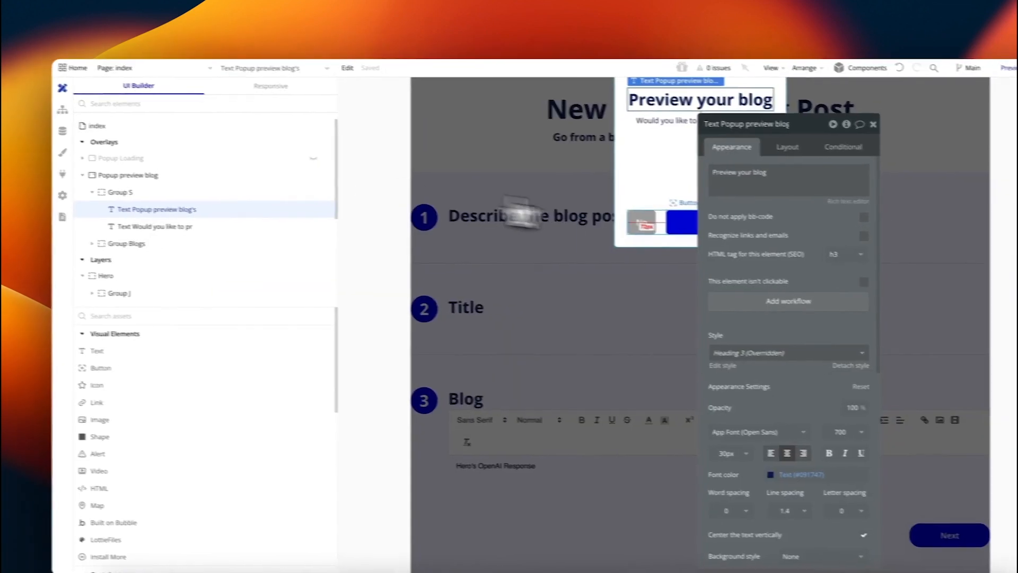
click(660, 225)
click(731, 211)
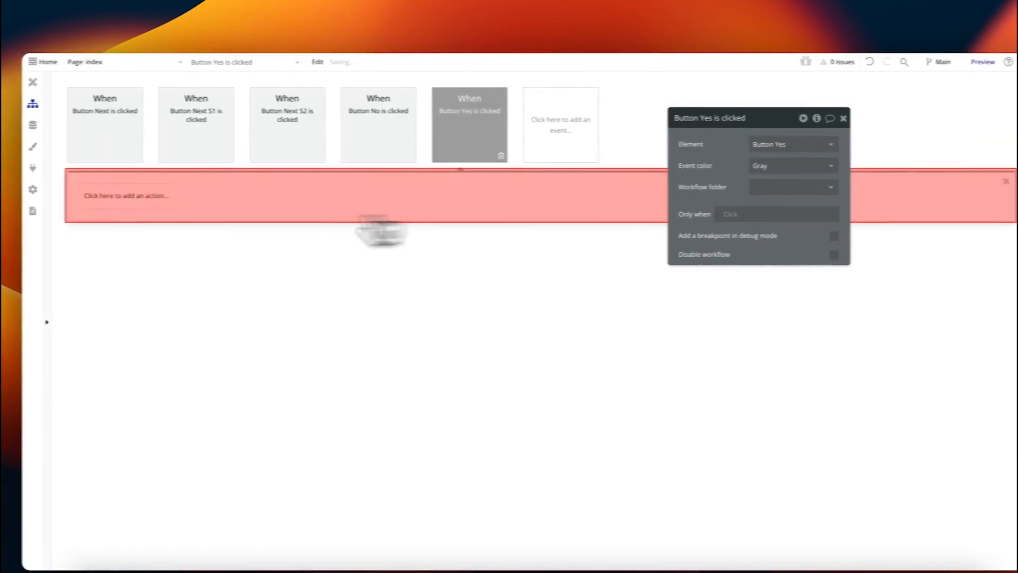
Step: Add a Go to page action sending the user to the blog page with Parent group's Blogs as data
click(113, 195)
text(go to)
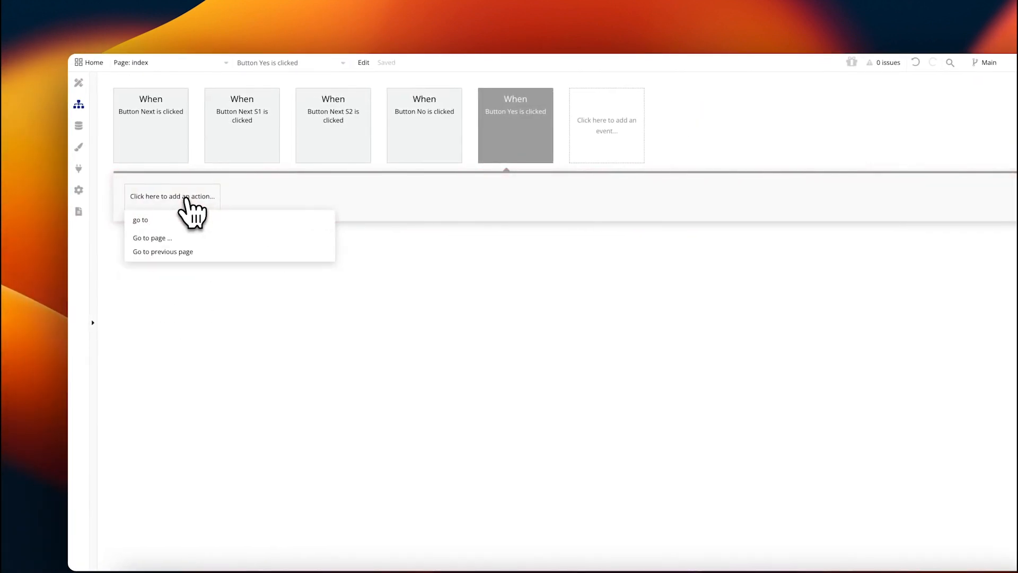
click(139, 238)
click(742, 151)
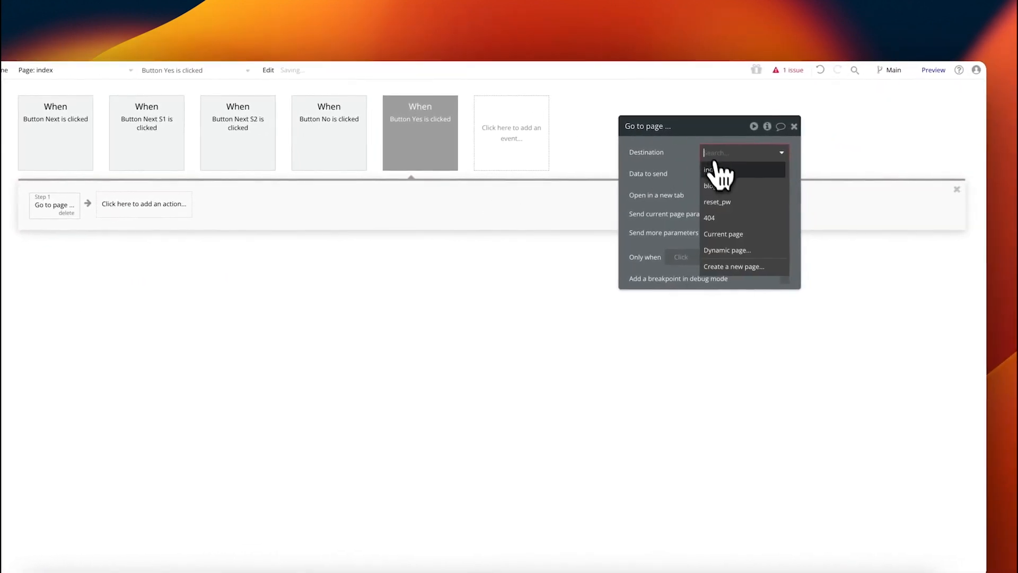
click(730, 197)
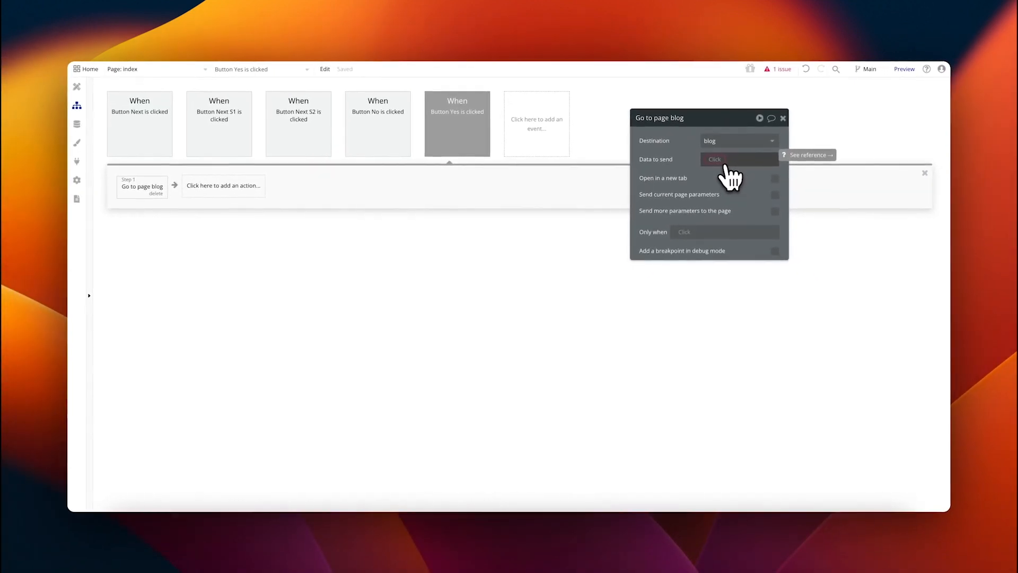
click(724, 162)
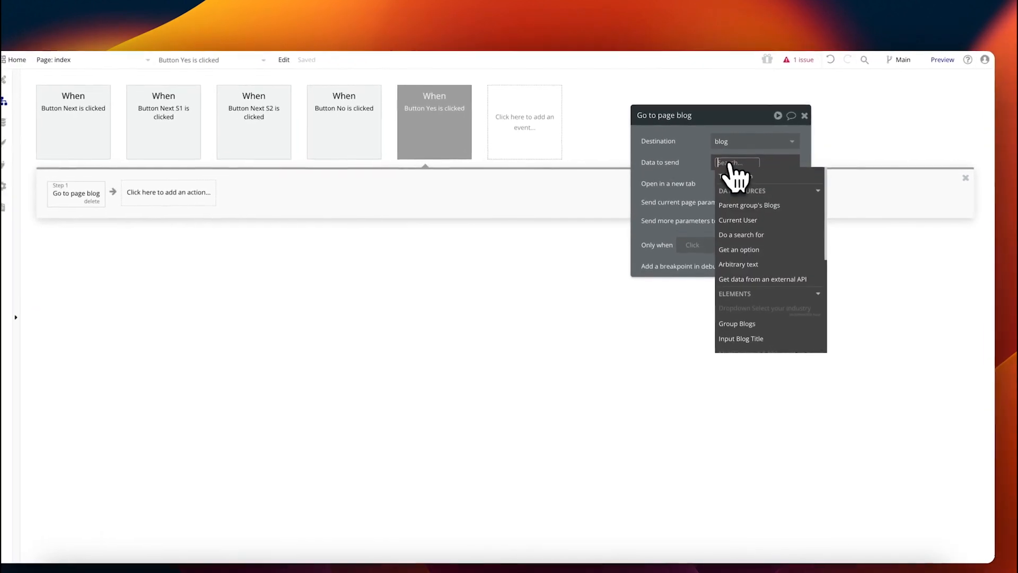
click(736, 191)
click(697, 160)
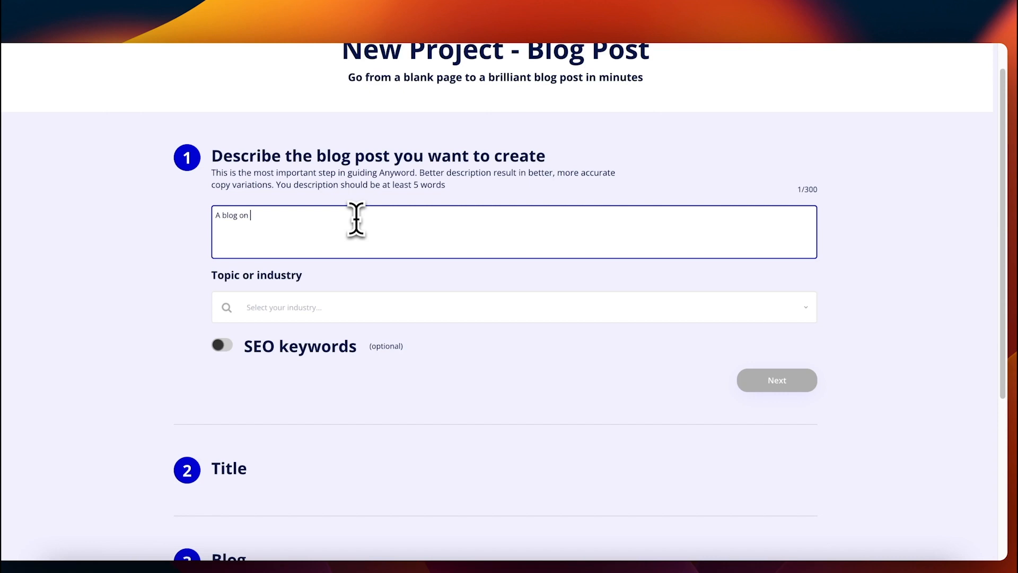
Step: In preview, describe a blog on building a YouTube channel under Technology, paste a title, and generate it
text(how to build a youtube channe)
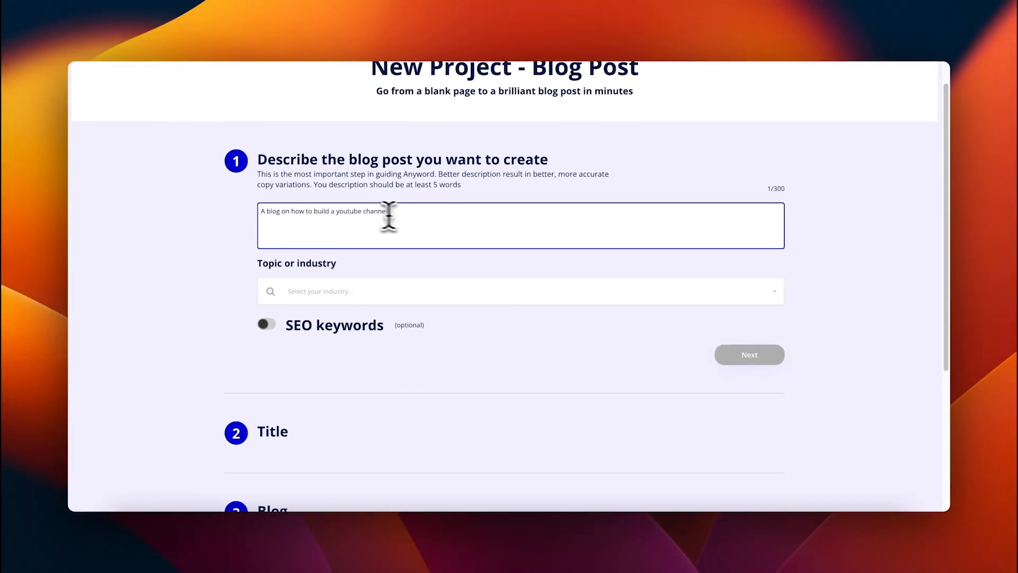
text(l)
click(348, 292)
click(325, 325)
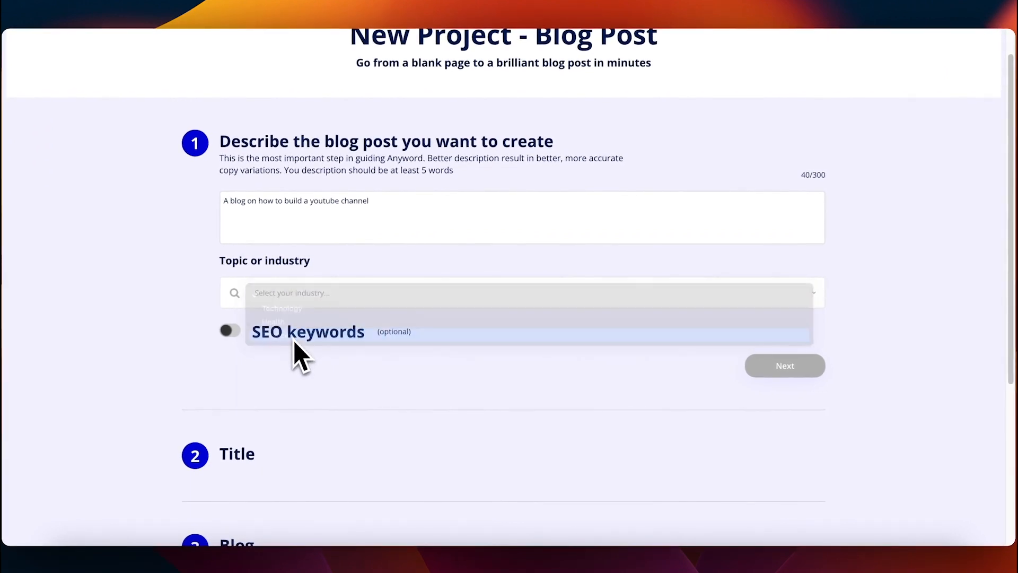
click(399, 292)
click(318, 266)
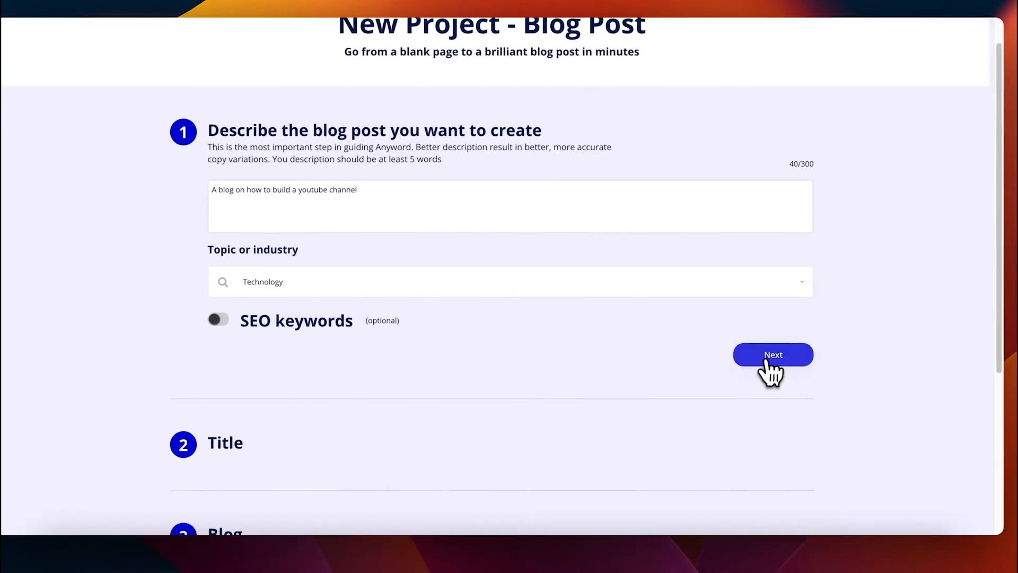
click(773, 354)
click(341, 270)
text(How to build a great youtube channel with helpful content)
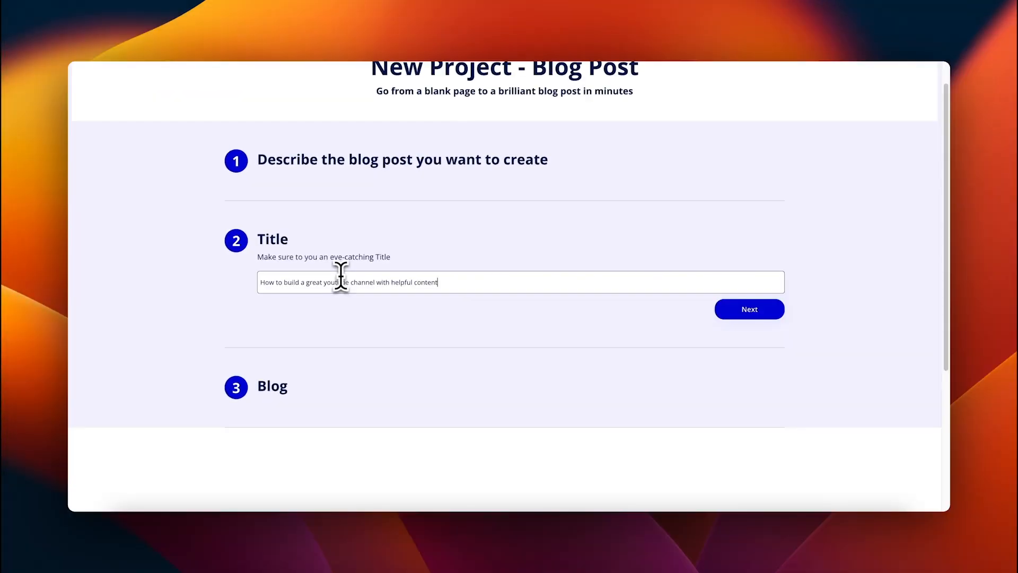
click(749, 309)
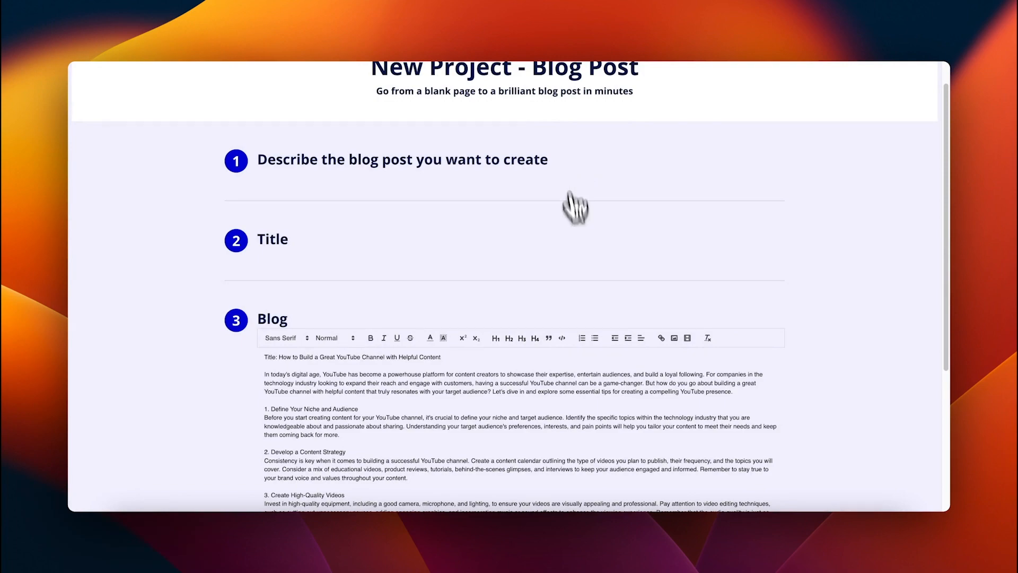
Step: Make the generated title line large and finish the blog step
scroll(574, 193, down, 5)
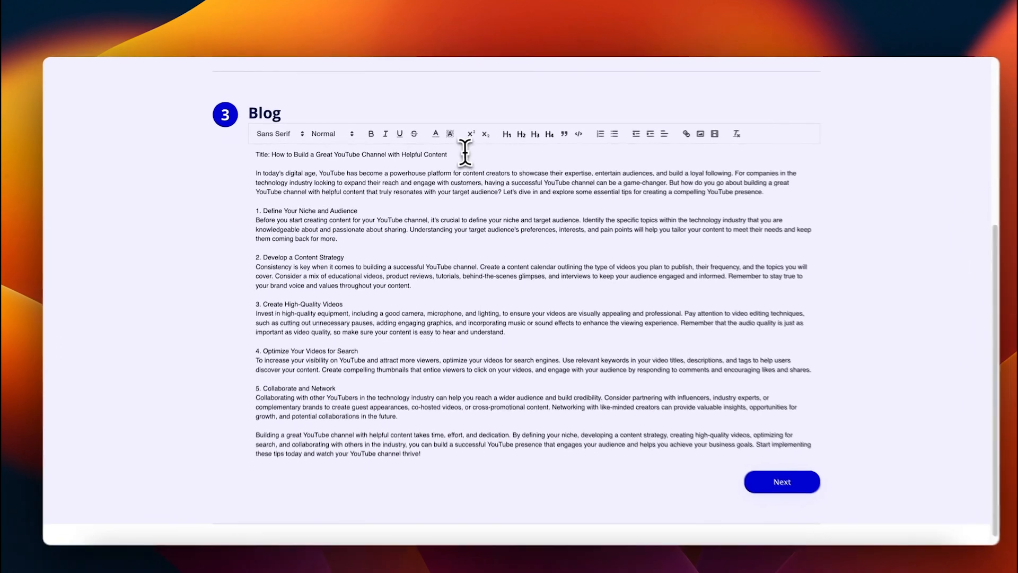
drag(440, 151, 257, 151)
click(289, 135)
click(289, 135)
click(323, 135)
click(330, 172)
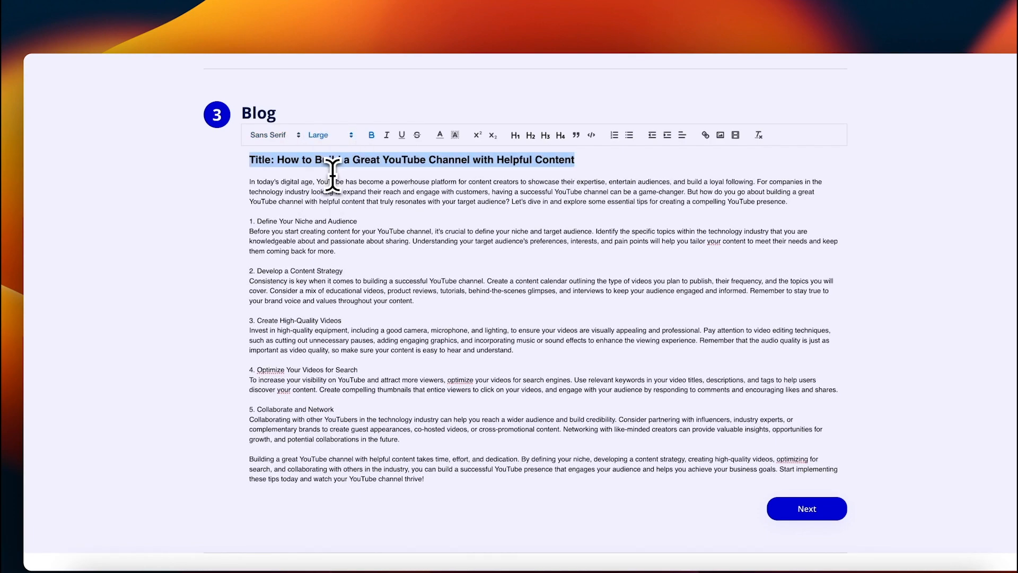
click(800, 508)
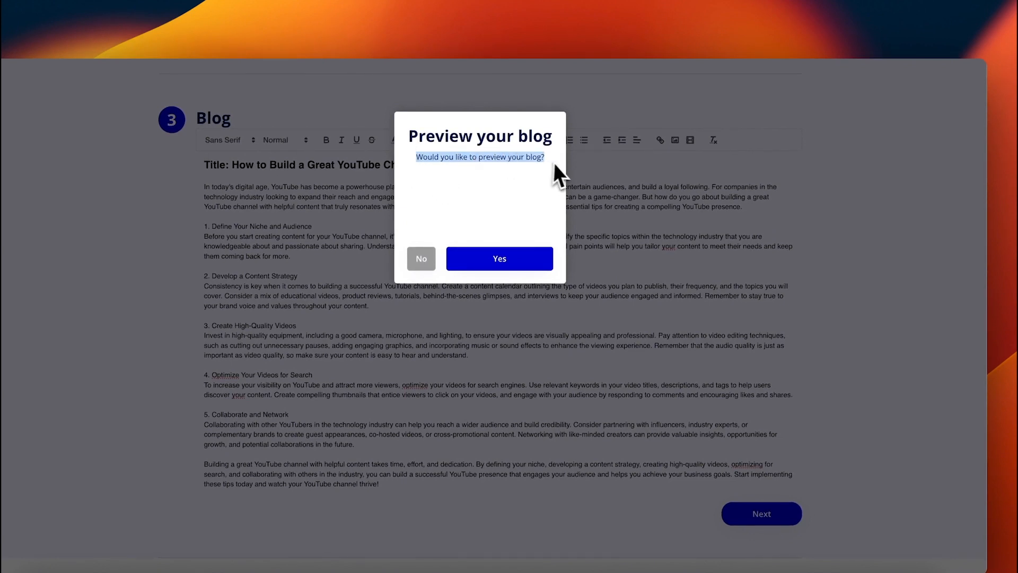
Step: Accept the preview prompt and review the generated YouTube post on the blog page
click(544, 190)
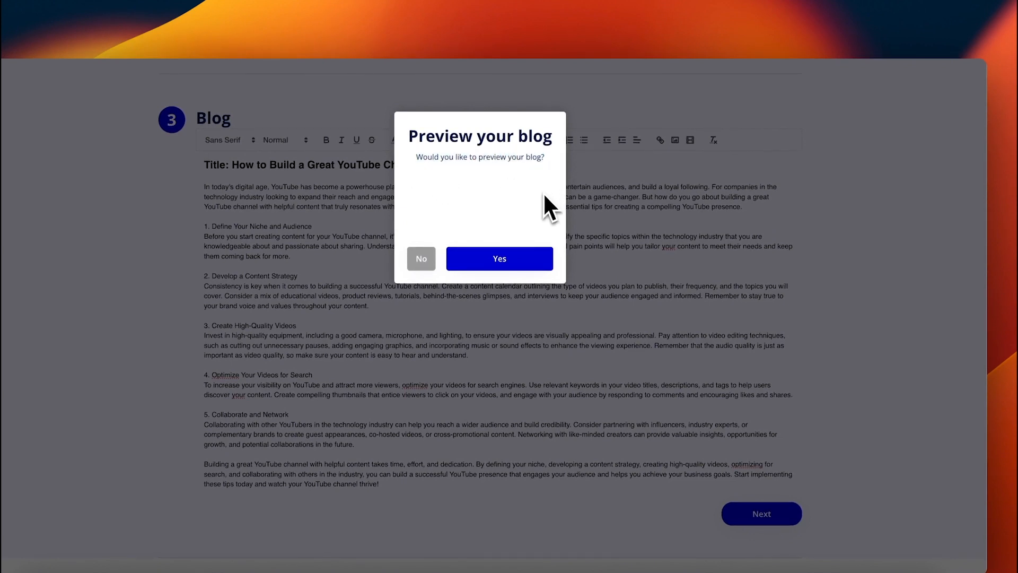
click(517, 263)
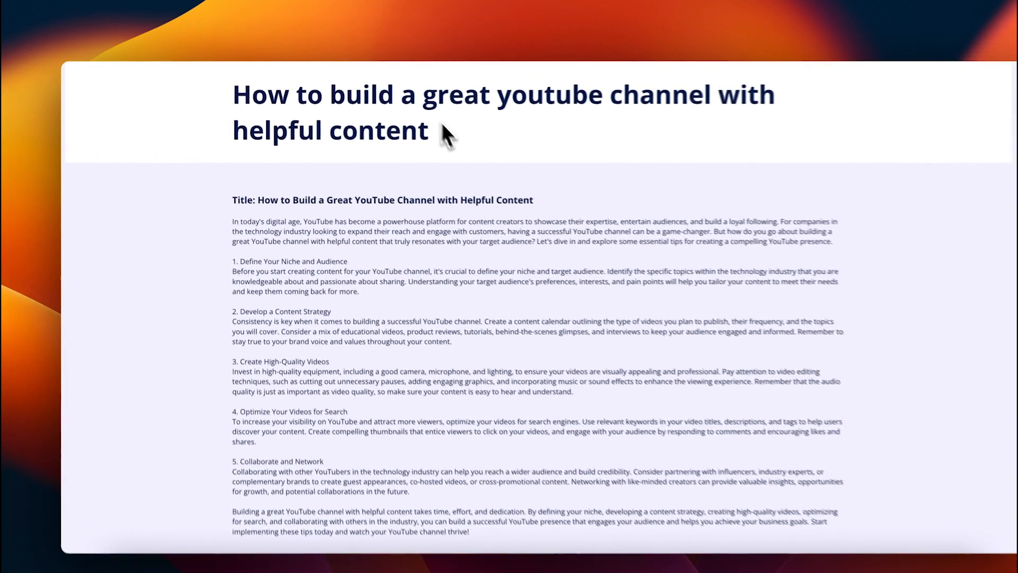
drag(406, 119, 220, 88)
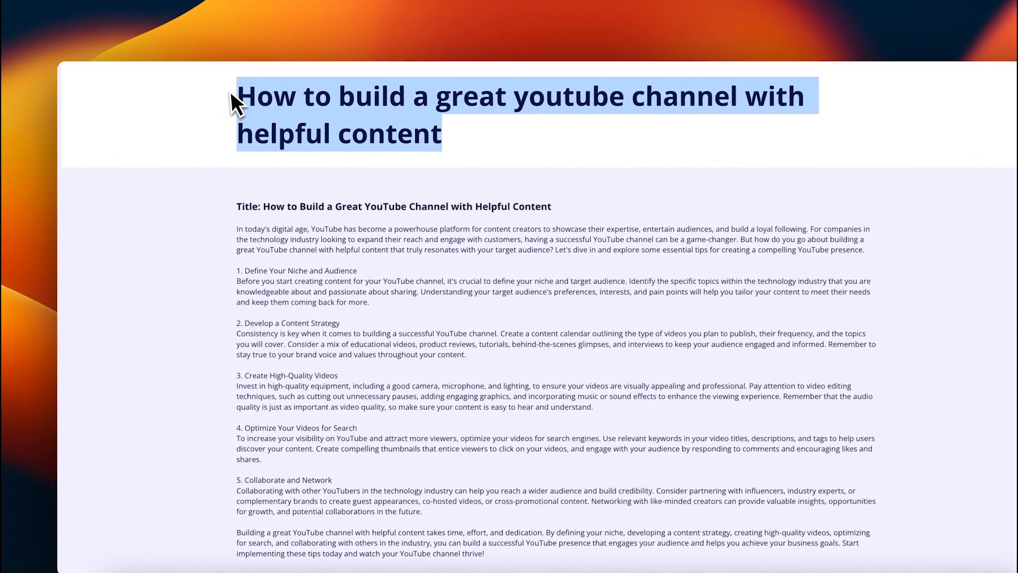
click(230, 95)
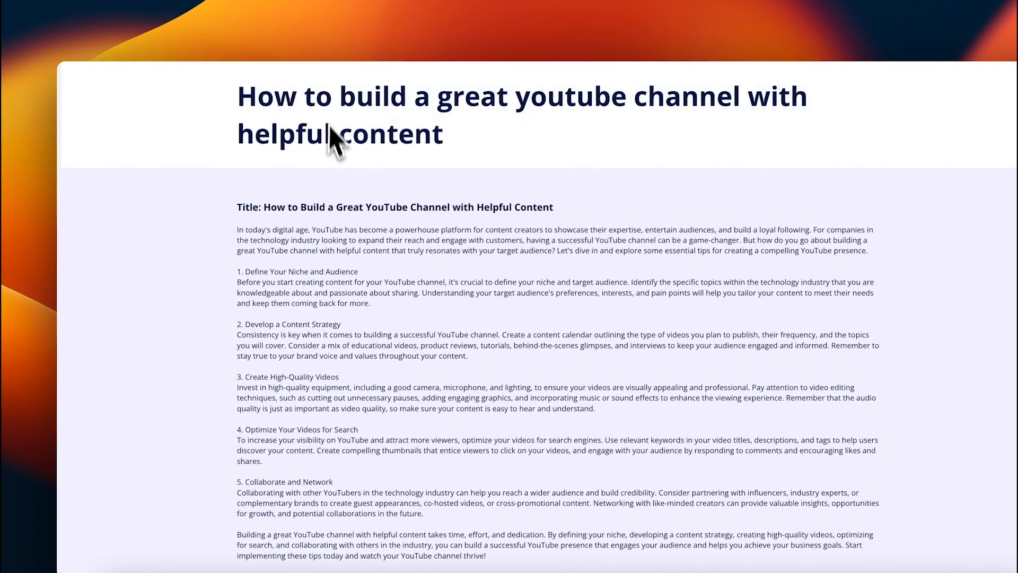
scroll(304, 193, down, 5)
scroll(336, 211, up, 5)
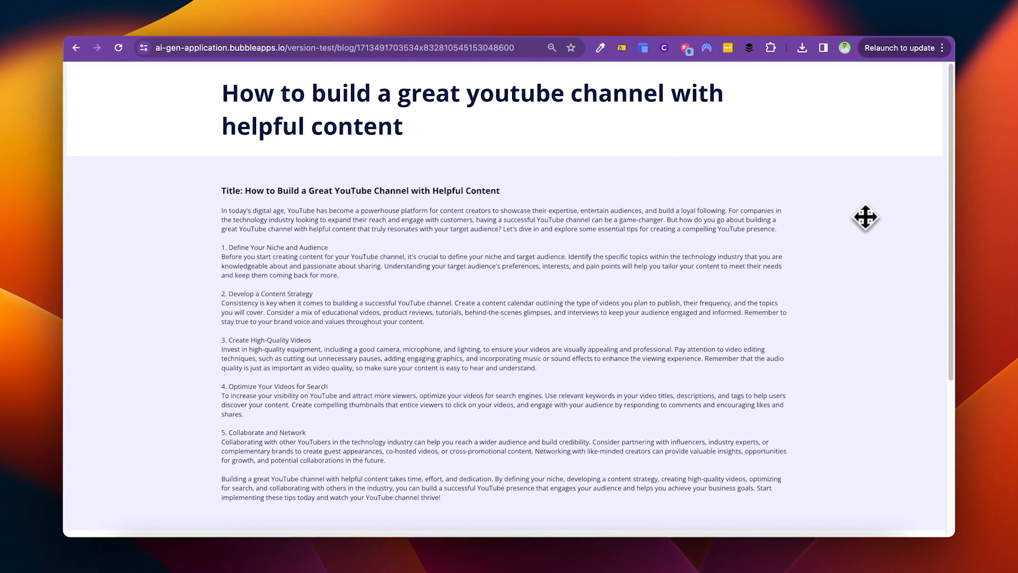
scroll(720, 193, down, 5)
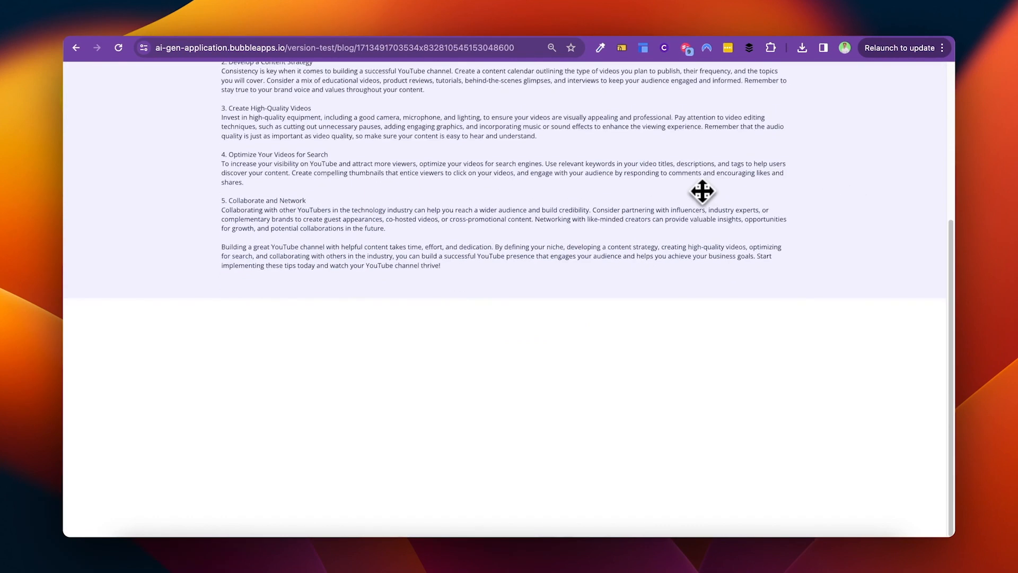
scroll(701, 193, up, 5)
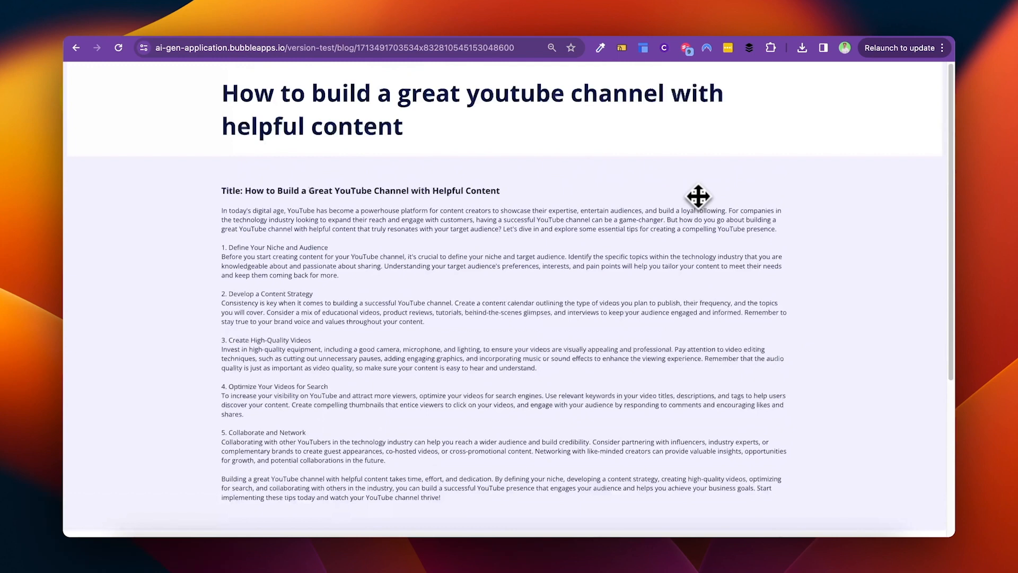
scroll(699, 198, down, 5)
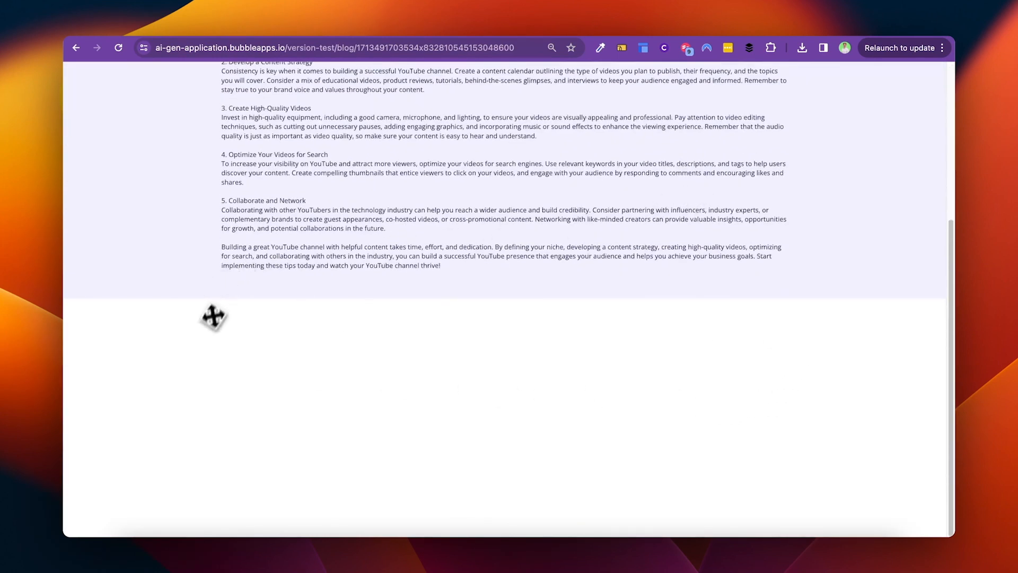
scroll(228, 367, up, 5)
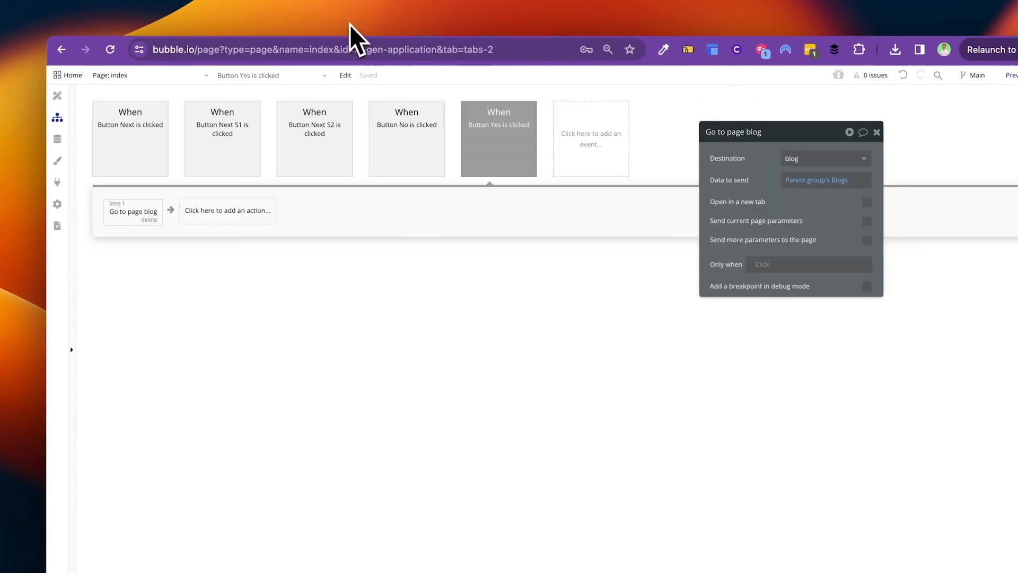
Step: Append dynamic Hero's OpenAI Title after 'titled:' in the popup's question text
click(58, 95)
click(304, 79)
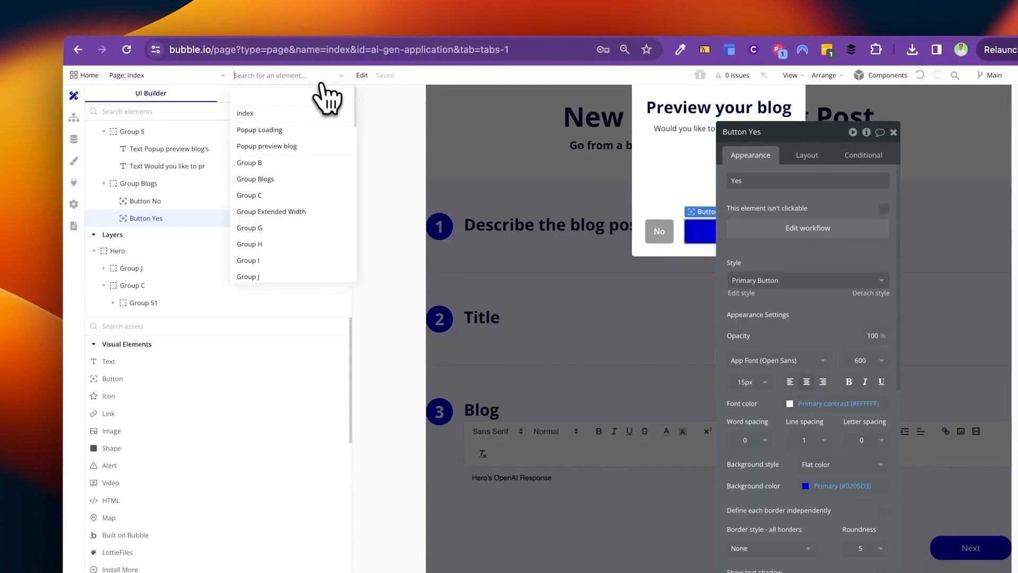
click(699, 231)
click(684, 128)
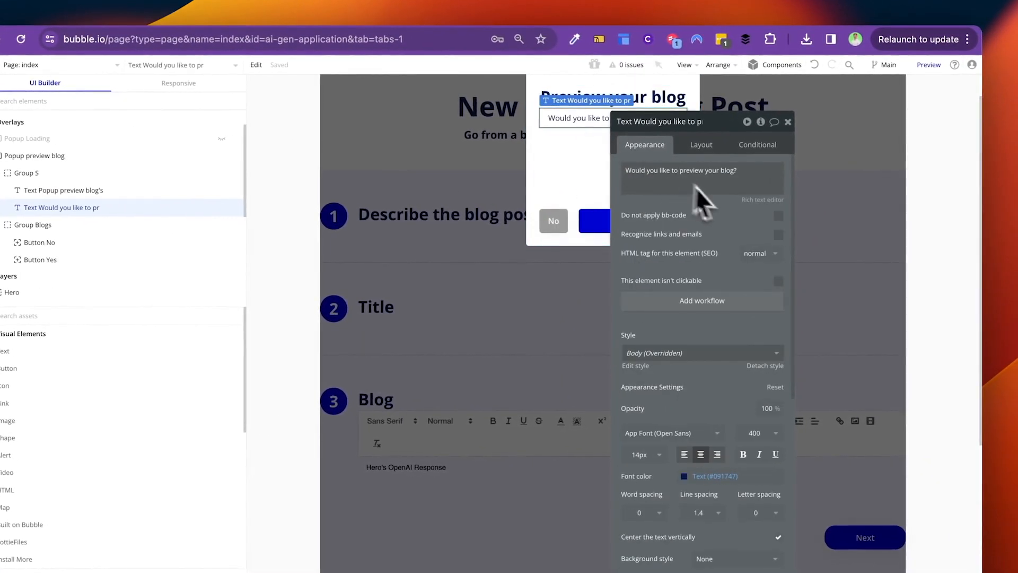
triple_click(679, 182)
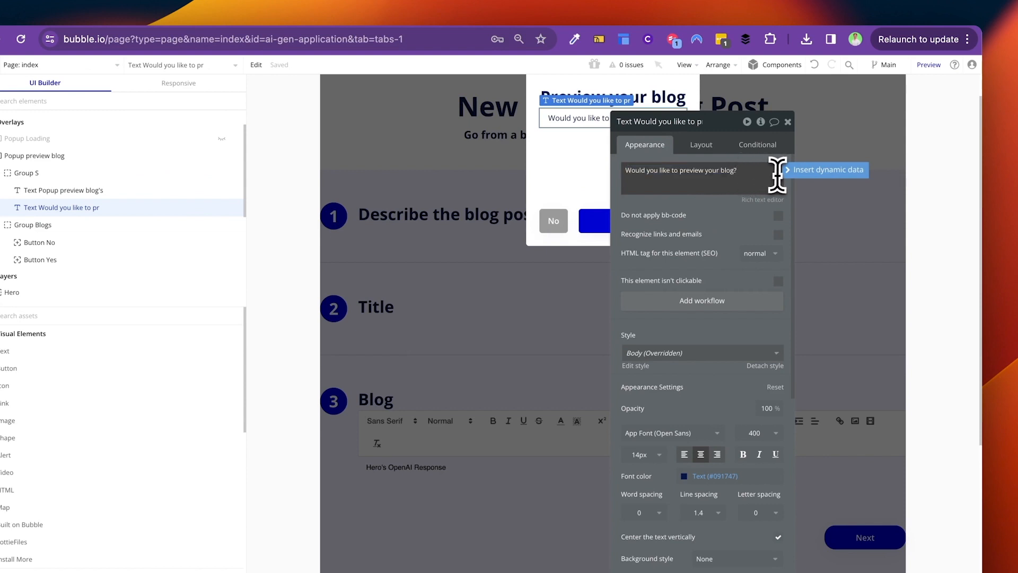
text(titled:)
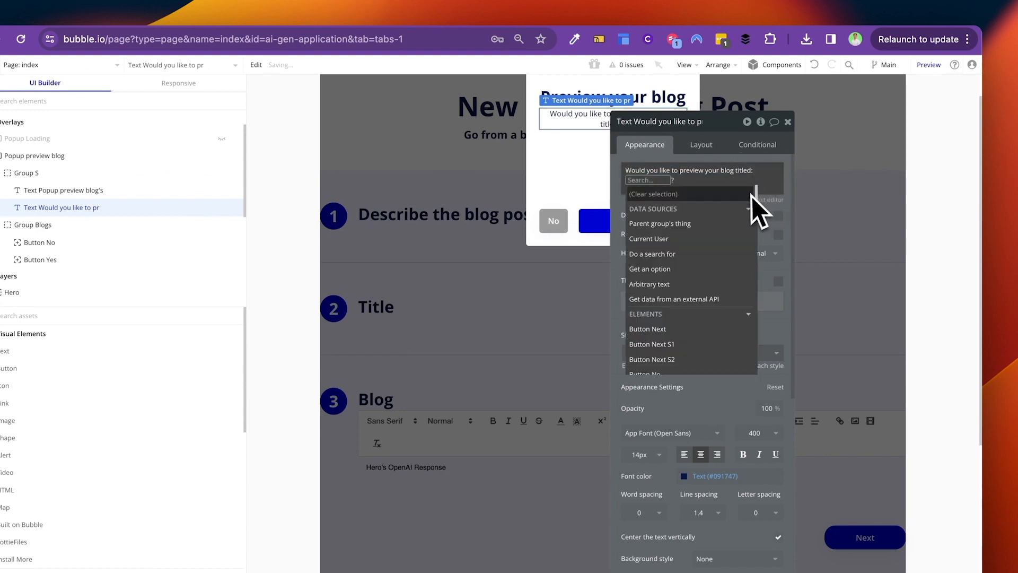
text(her)
click(682, 209)
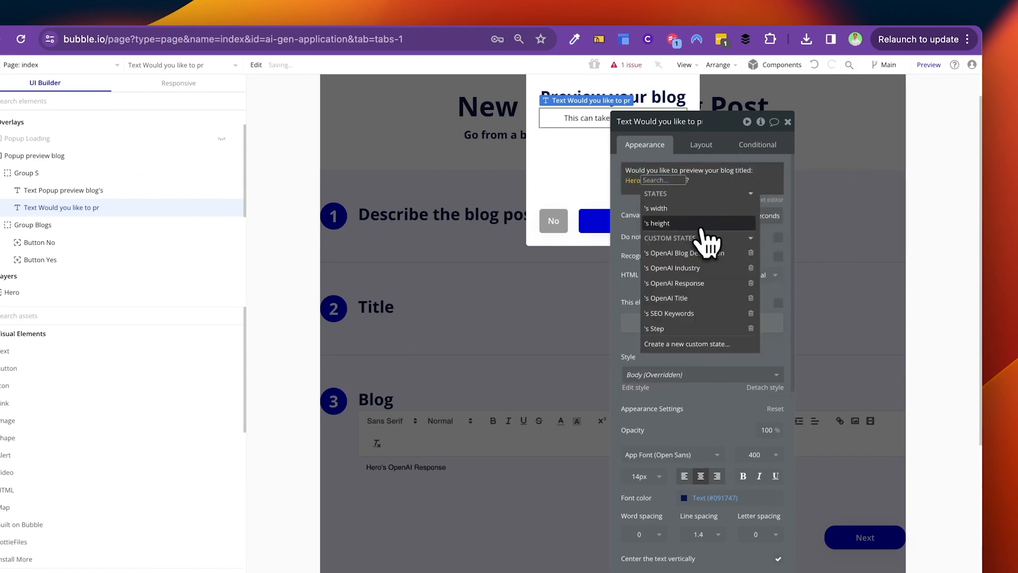
click(683, 298)
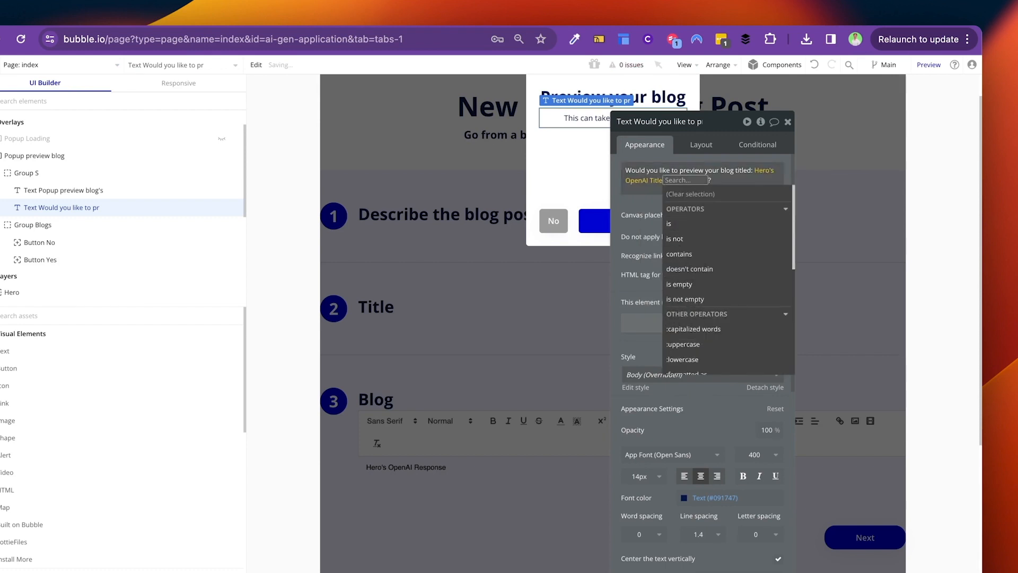
click(658, 216)
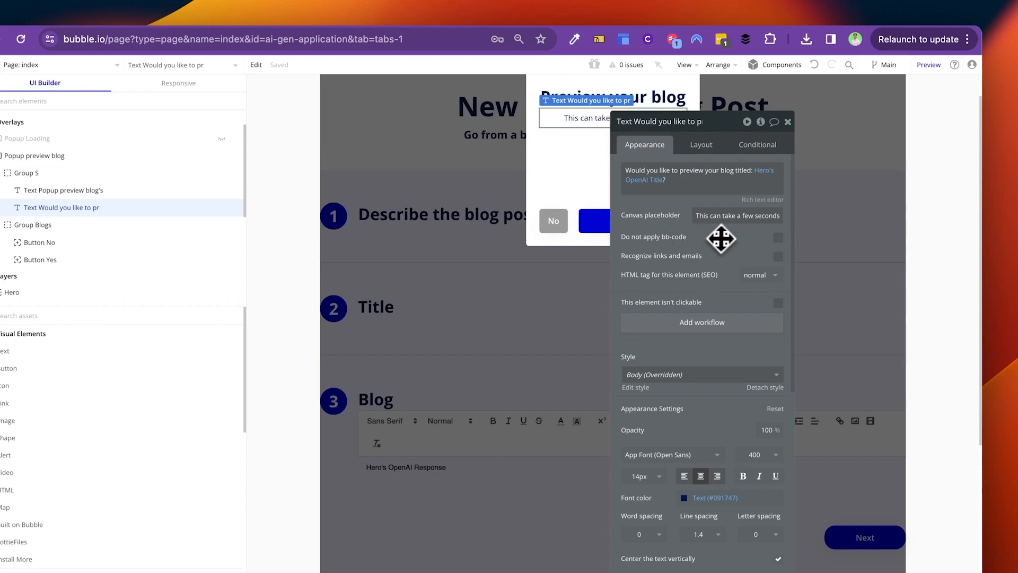
click(834, 227)
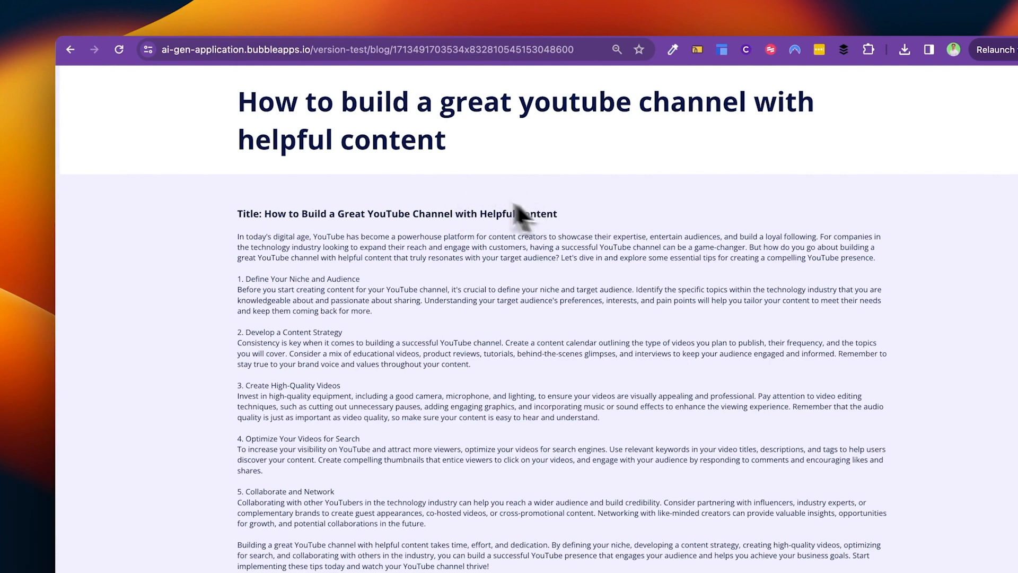
Step: Reload the preview and inspect the Next button's Display data workflow step
click(119, 49)
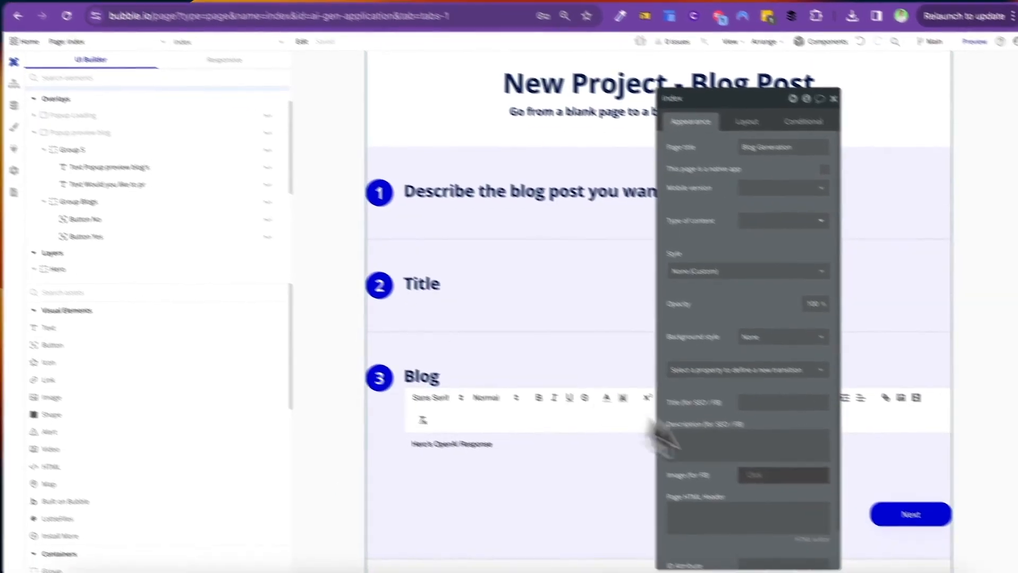
click(918, 517)
click(747, 194)
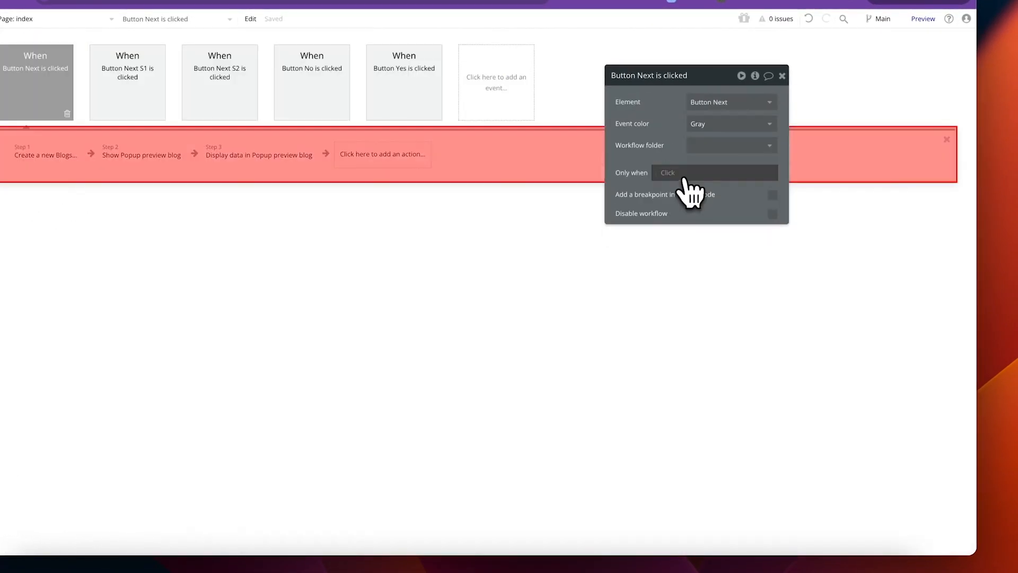
click(259, 155)
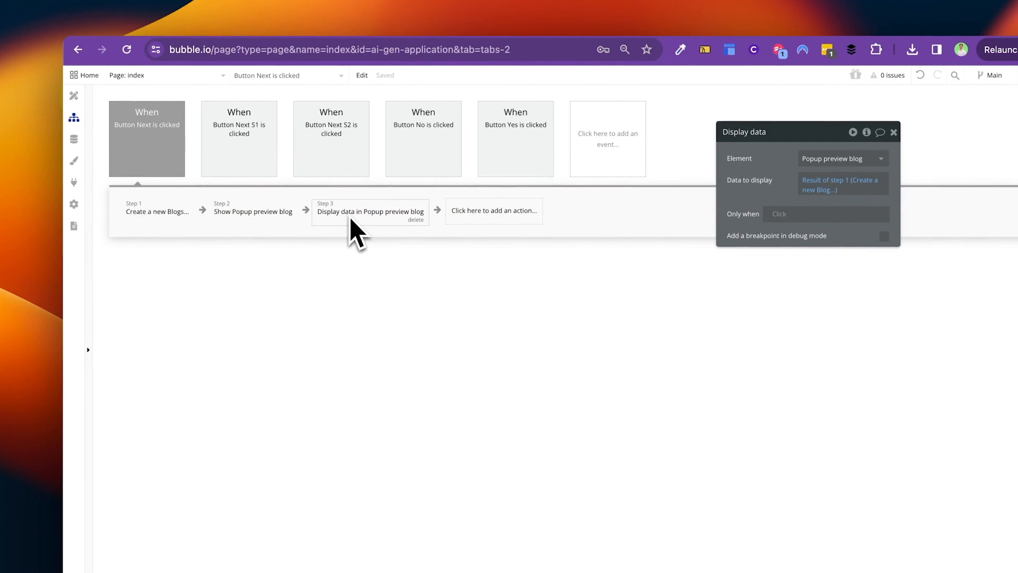
Step: Open the Popup preview blog in the editor and select its Yes button
click(74, 95)
click(259, 75)
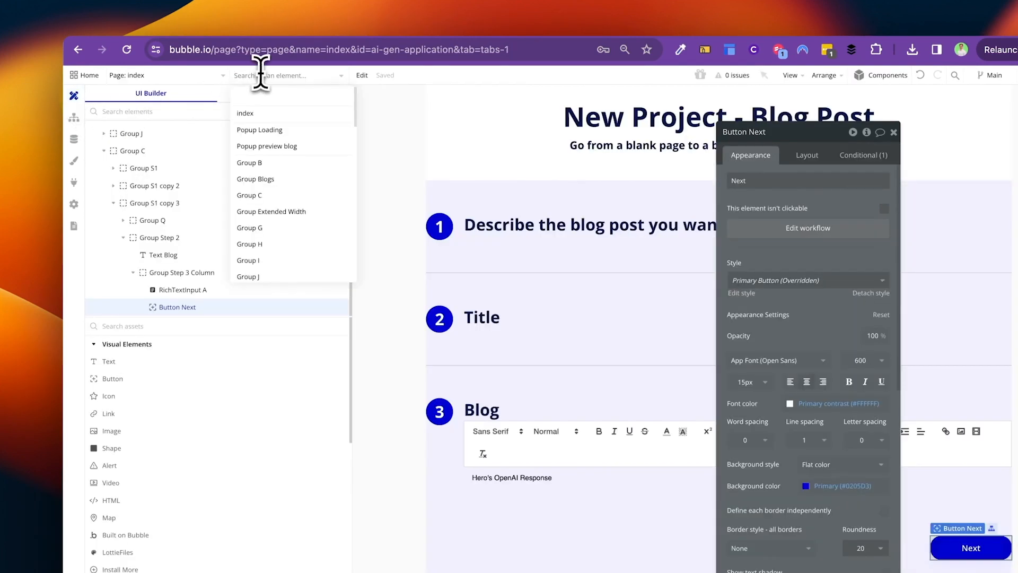
text(popup)
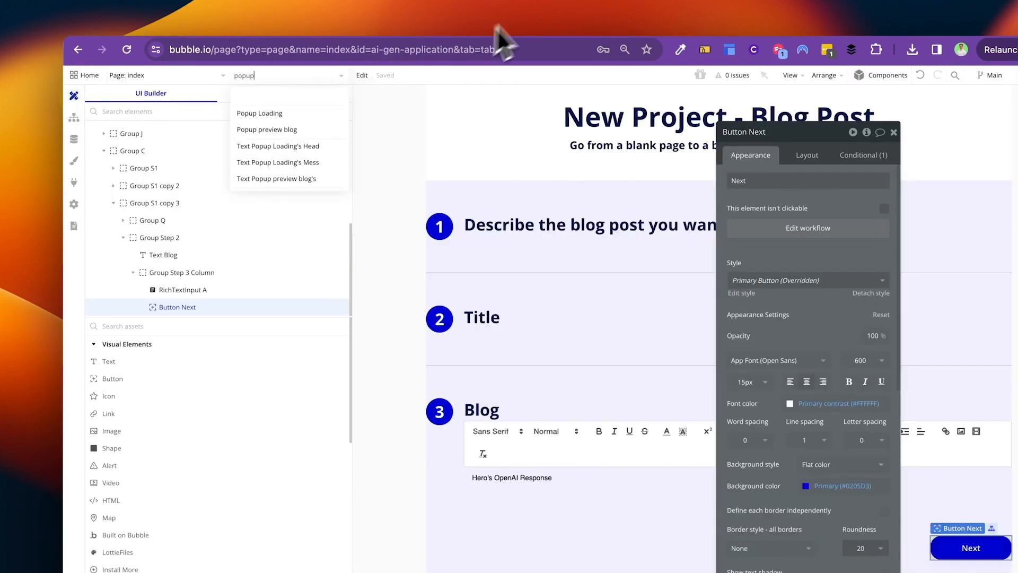
click(283, 179)
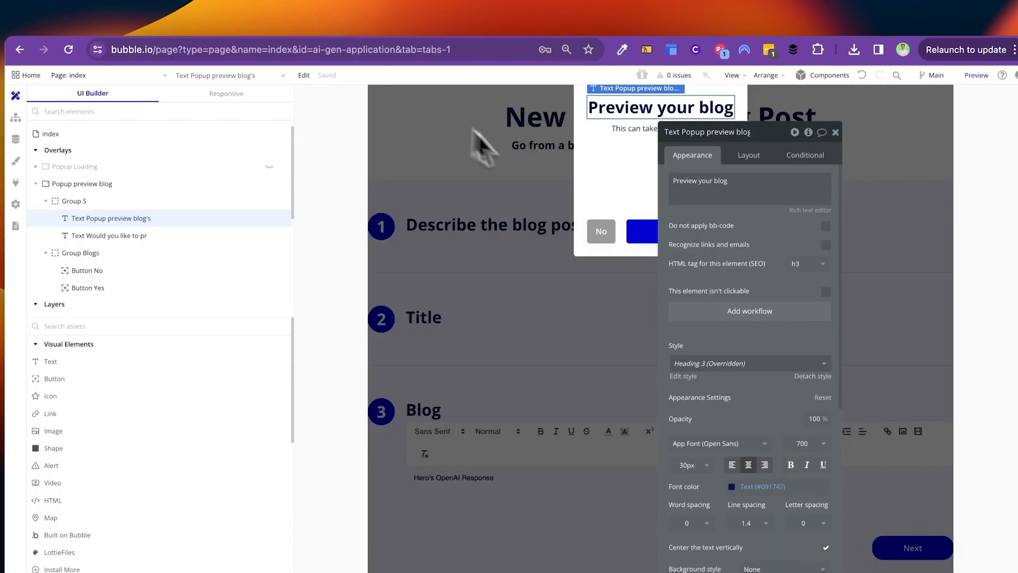
click(633, 227)
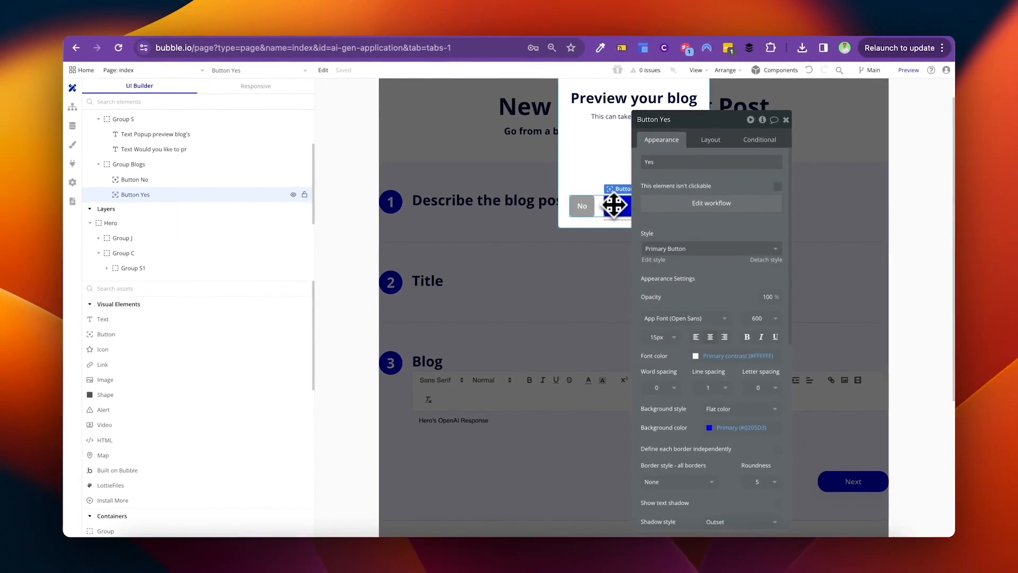
drag(741, 185, 473, 160)
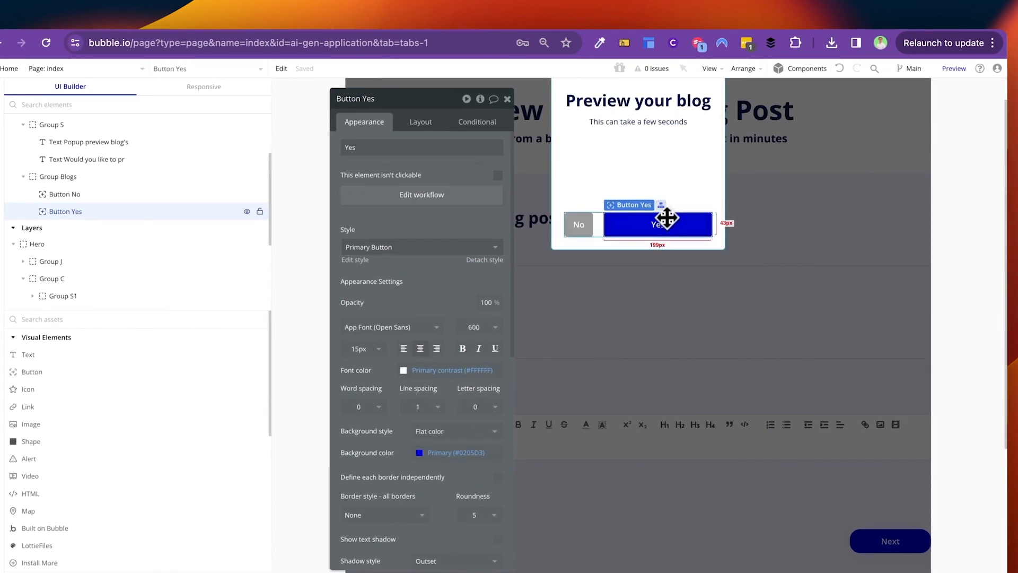
Step: In Button Yes's workflow, copy the Go to page blog step and add a step hiding Popup preview blog
click(410, 200)
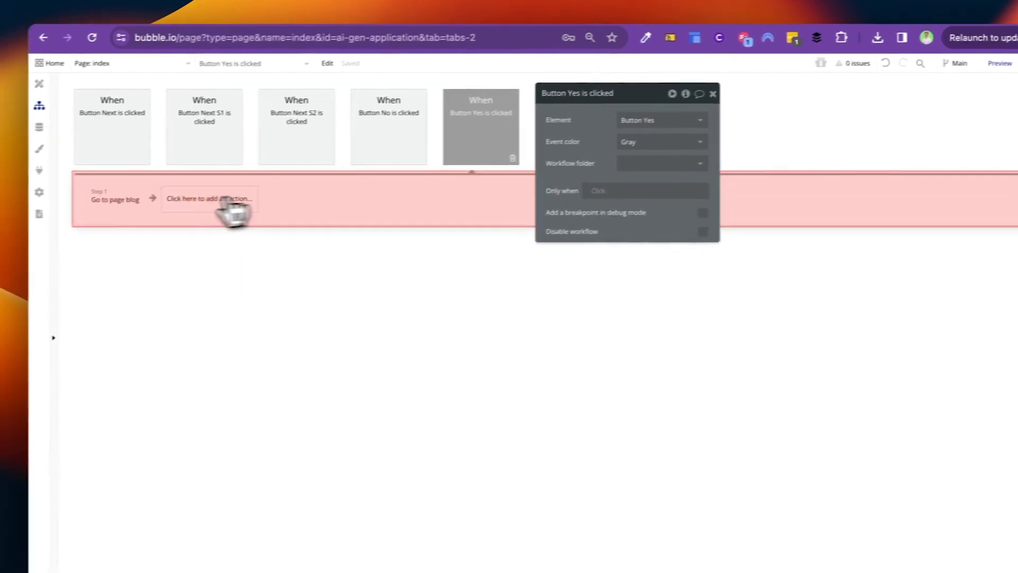
right_click(66, 207)
click(163, 269)
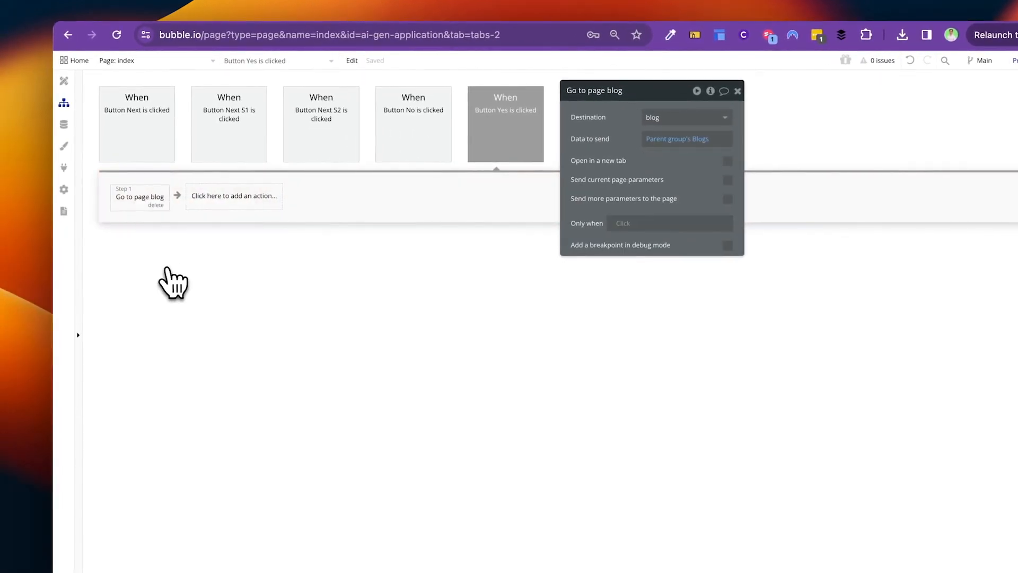
click(200, 199)
text(hid)
click(219, 238)
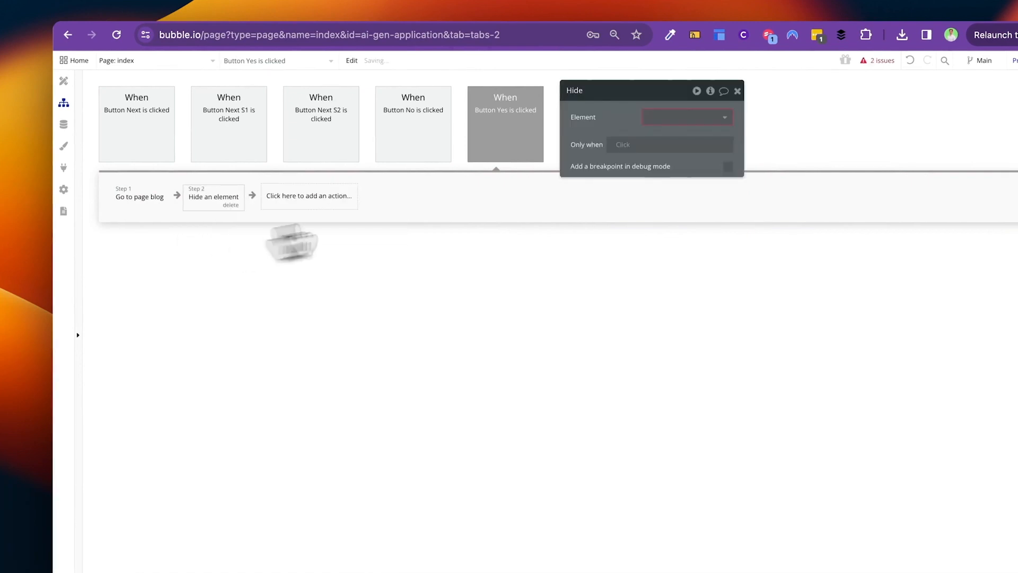
click(668, 117)
text(popup)
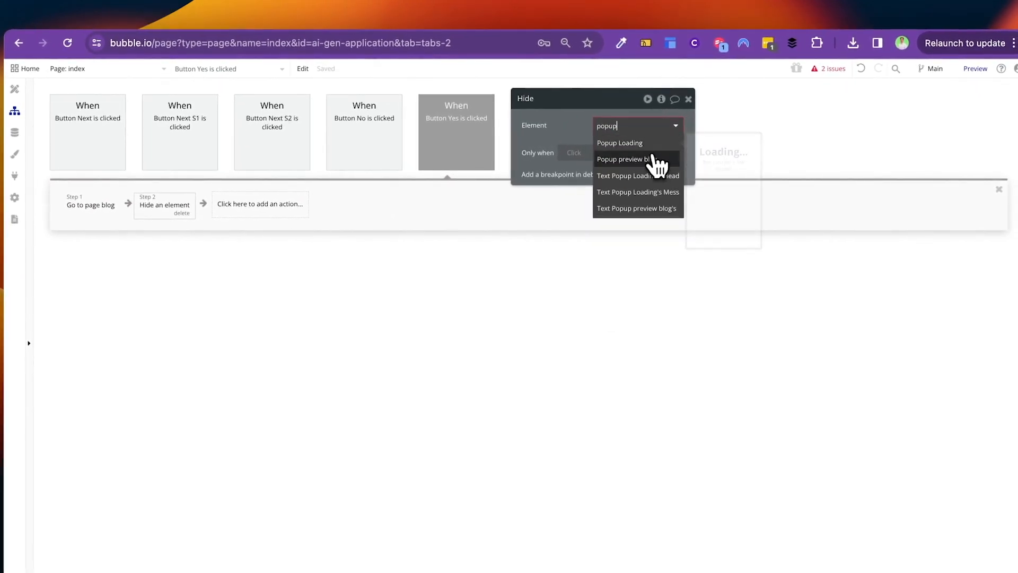
click(657, 159)
Step: Add a step 3 that shows Popup Loading
click(290, 211)
text(show)
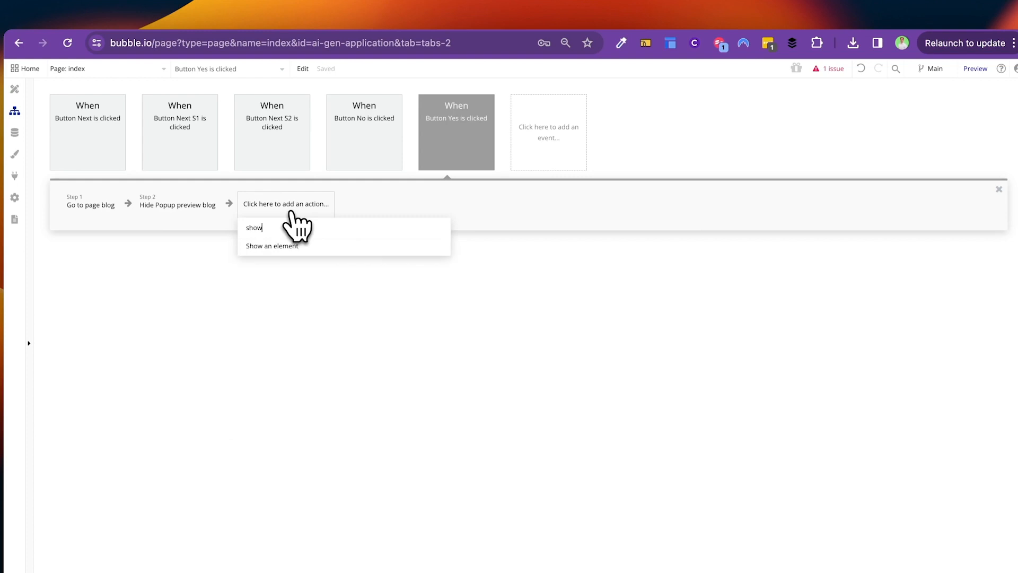
click(291, 246)
click(600, 128)
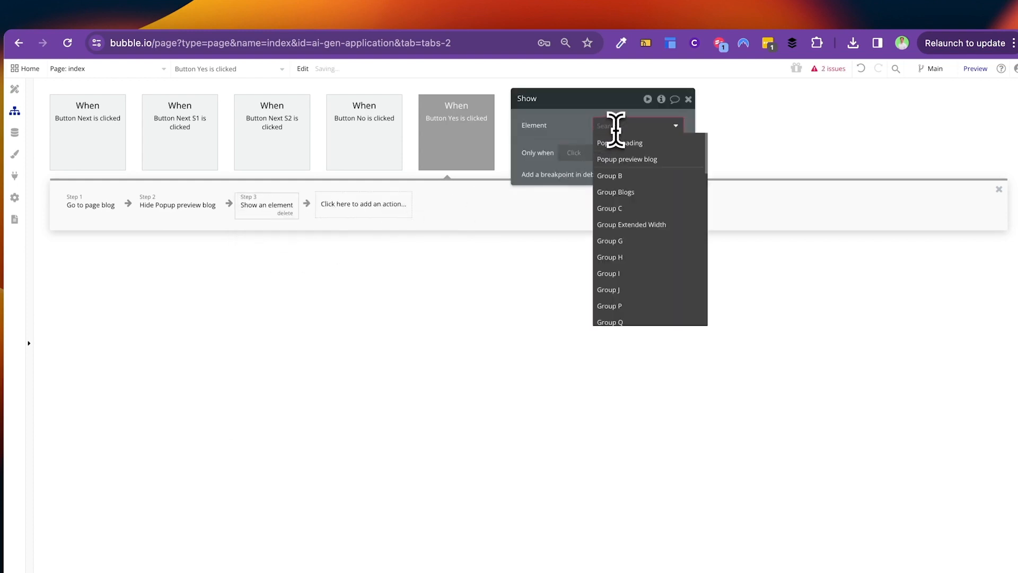
text(popup)
click(650, 141)
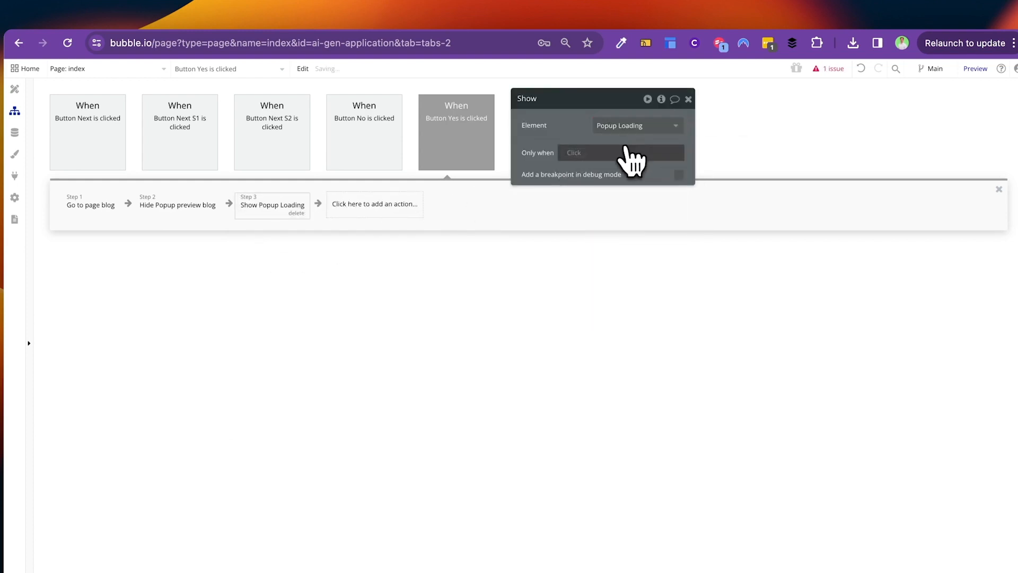
Step: Add a Set state step on Popup Loading setting Heading to 'Redirecting to Page...'
click(417, 213)
text(set state)
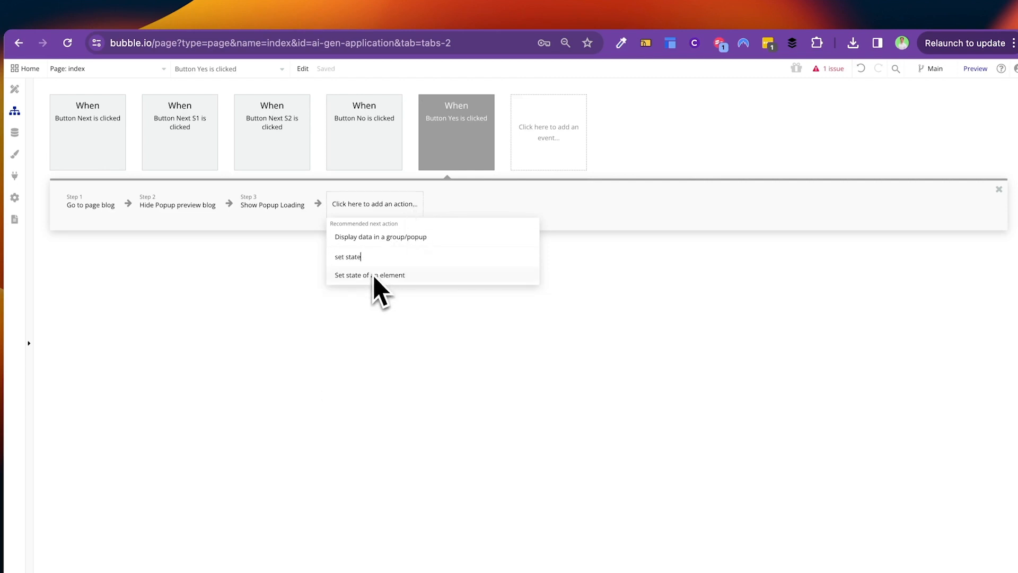
click(374, 274)
click(652, 126)
text(popup)
click(651, 142)
click(636, 148)
click(615, 159)
click(616, 167)
text(Redir)
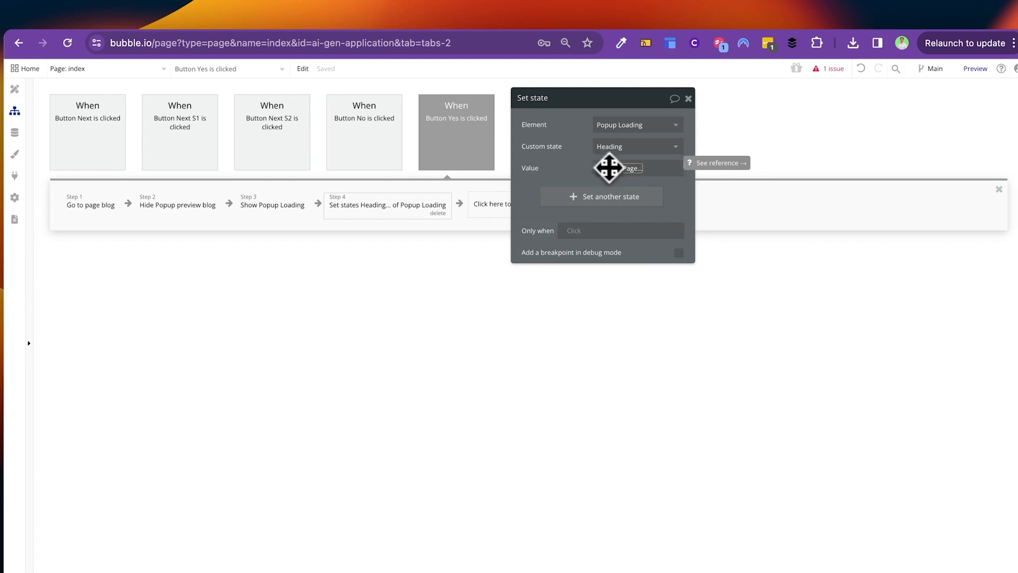
Step: Also set Popup Loading's Message state to 'We are redirecting you to your new b…'
click(621, 195)
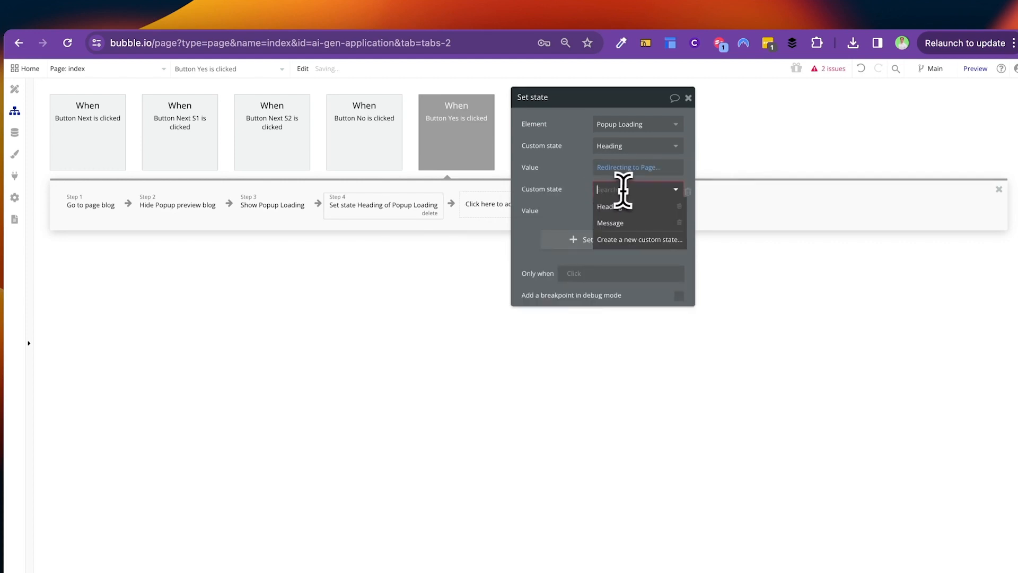
click(625, 223)
click(619, 212)
text(We are)
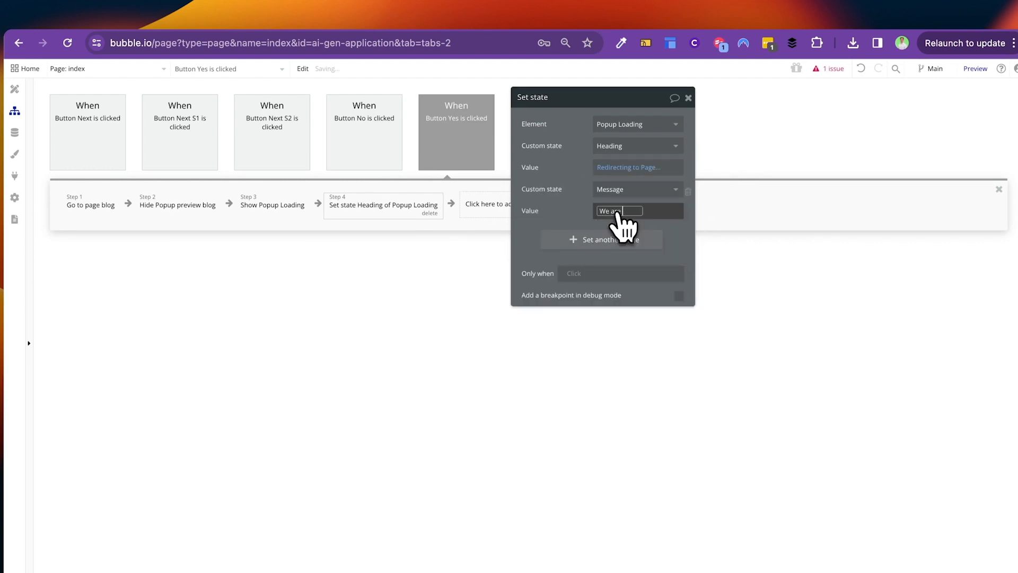
text( redirecting you to your new b)
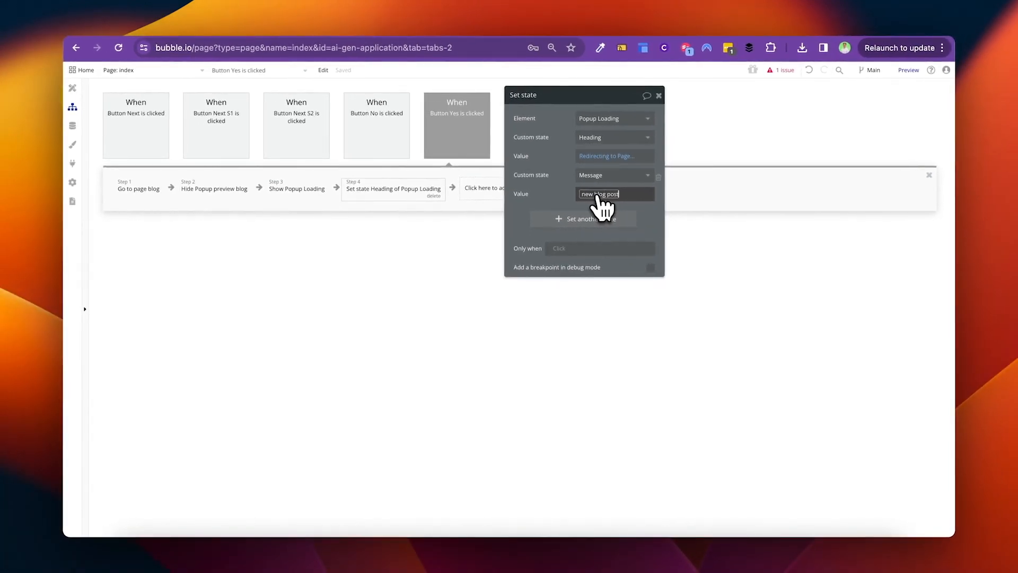
Step: Review the new steps, copy the Go to page blog step again, and check the message value
click(297, 188)
click(393, 189)
click(139, 189)
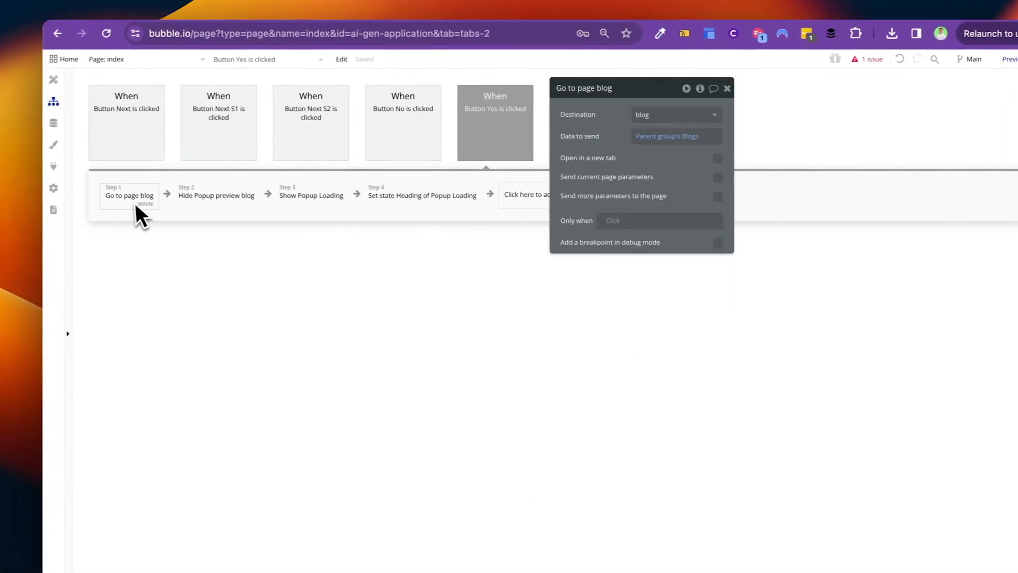
right_click(137, 202)
click(162, 264)
click(403, 196)
click(557, 210)
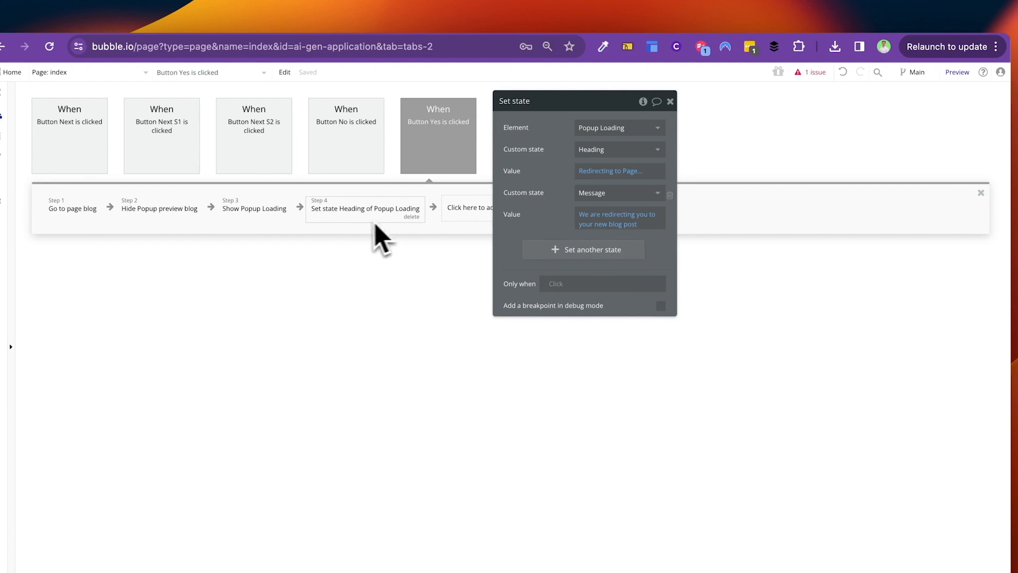
click(470, 211)
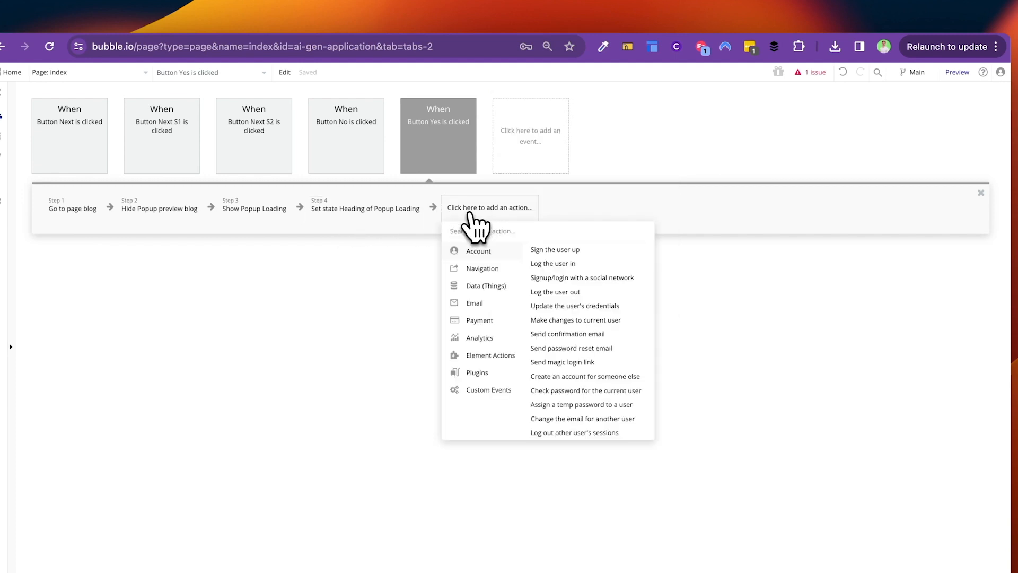
Step: Create a custom event named 'Redirect to Blog Page'
click(515, 144)
click(515, 143)
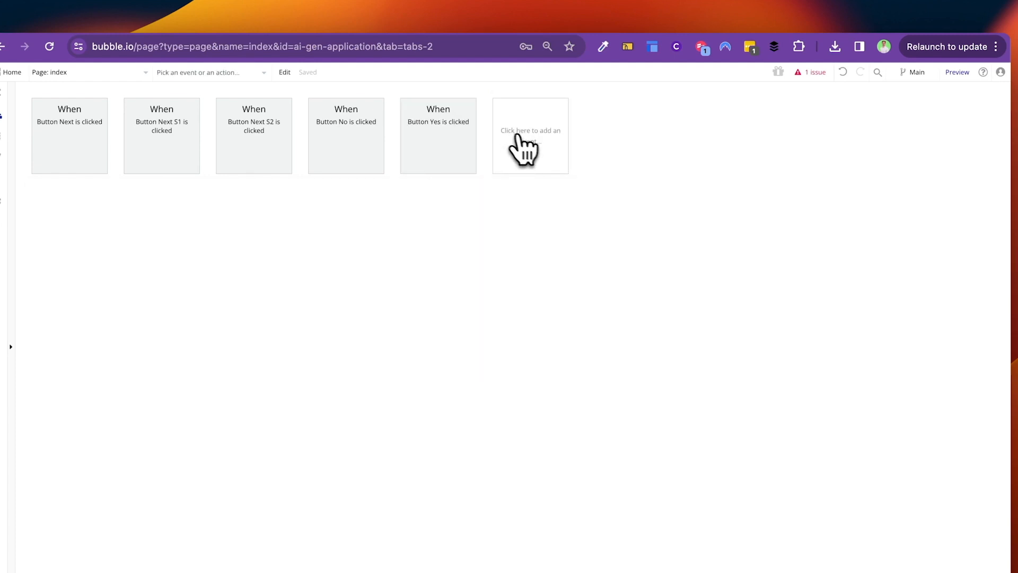
click(593, 197)
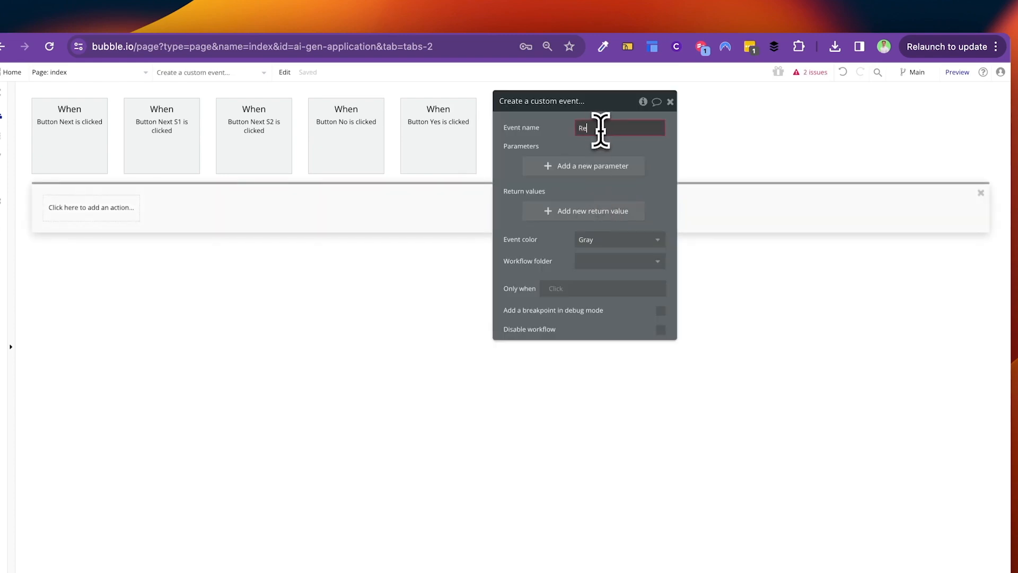
text(Redirect to Blog Page)
key(Return)
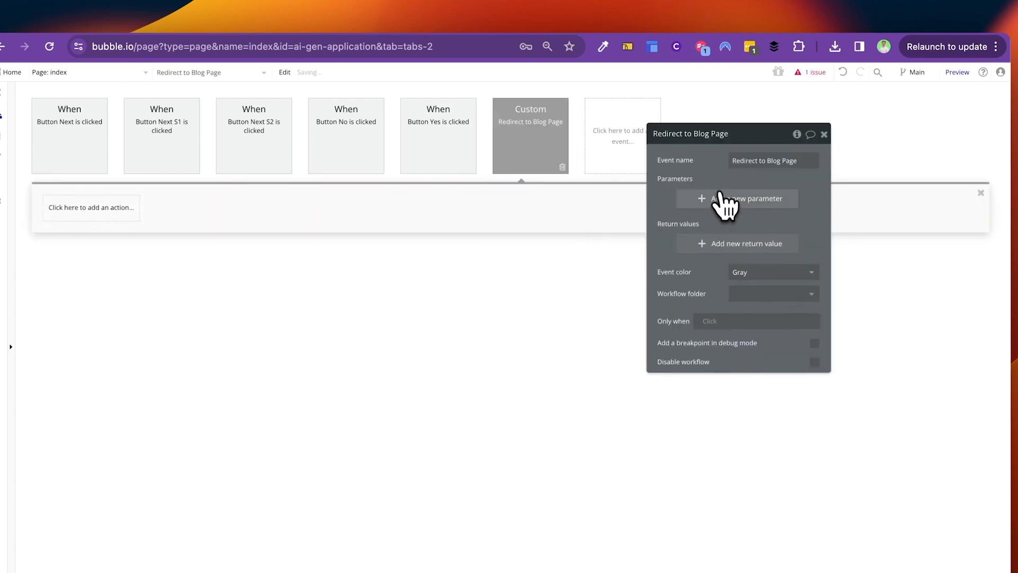
Step: Give the event a parameter named Blog of type Blogs
click(721, 205)
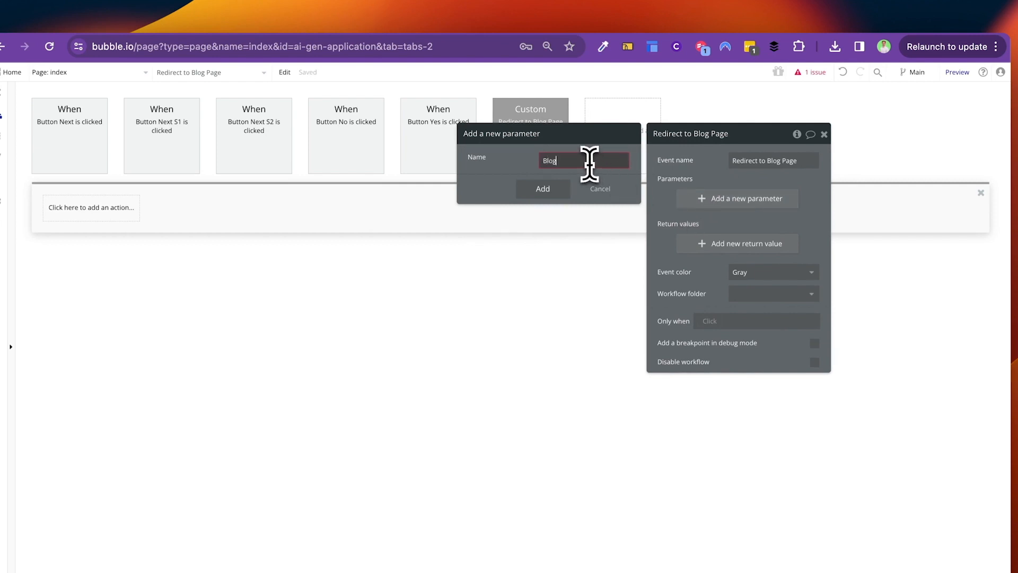
click(623, 203)
click(560, 194)
text(Blog)
click(563, 204)
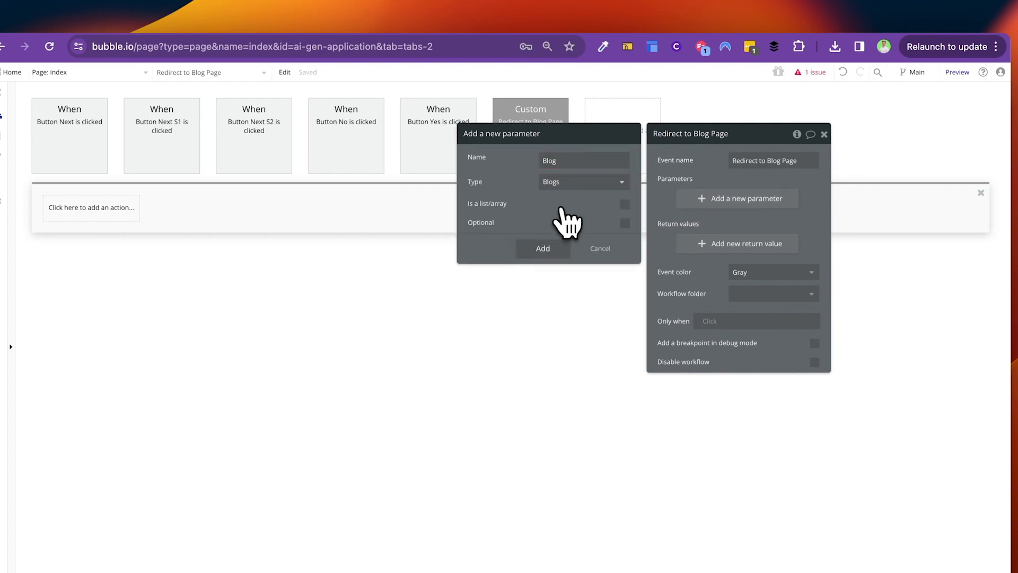
click(562, 254)
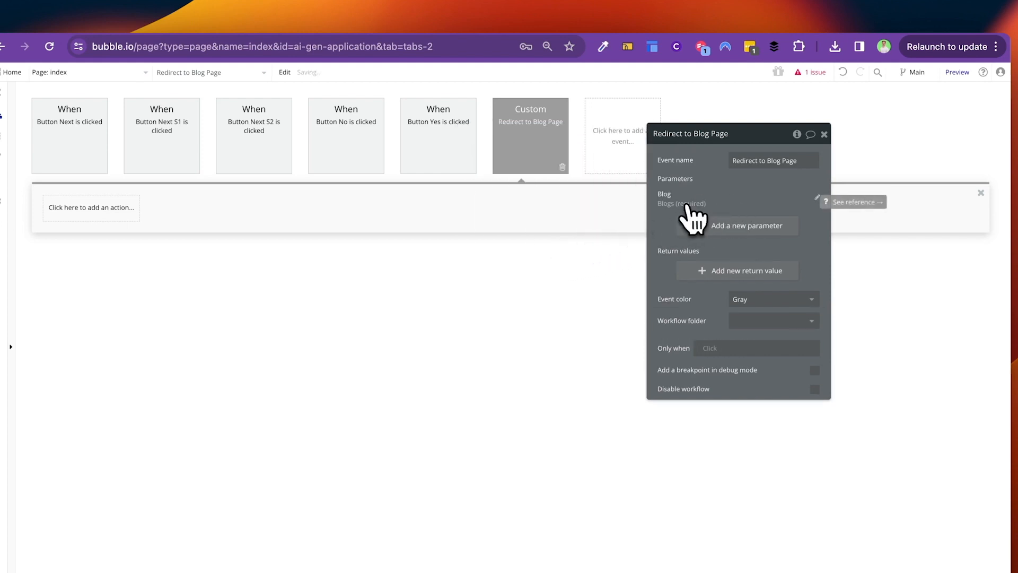
Step: Paste the Go to page blog action into the event and send the Blog parameter as data
click(117, 207)
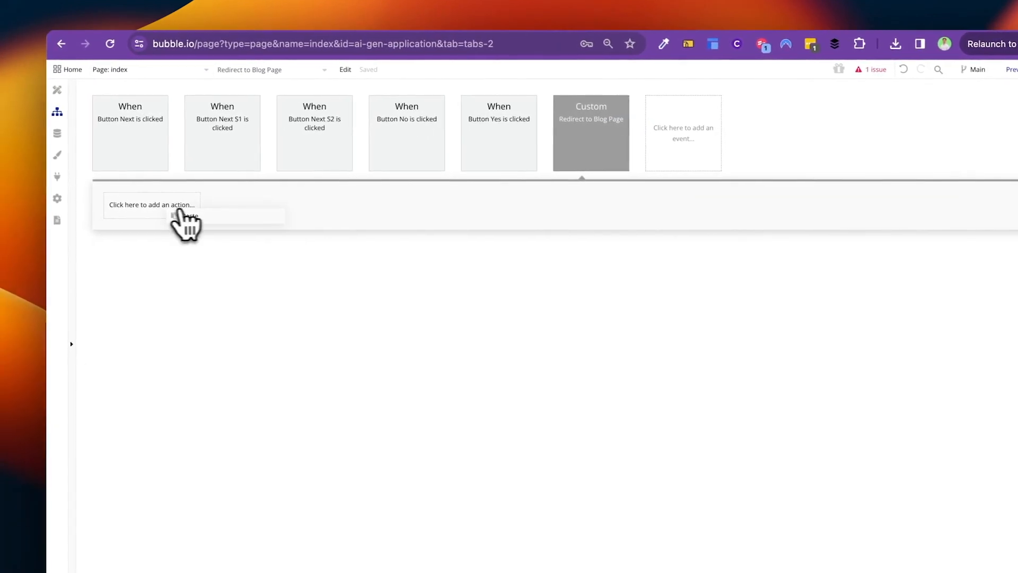
click(184, 216)
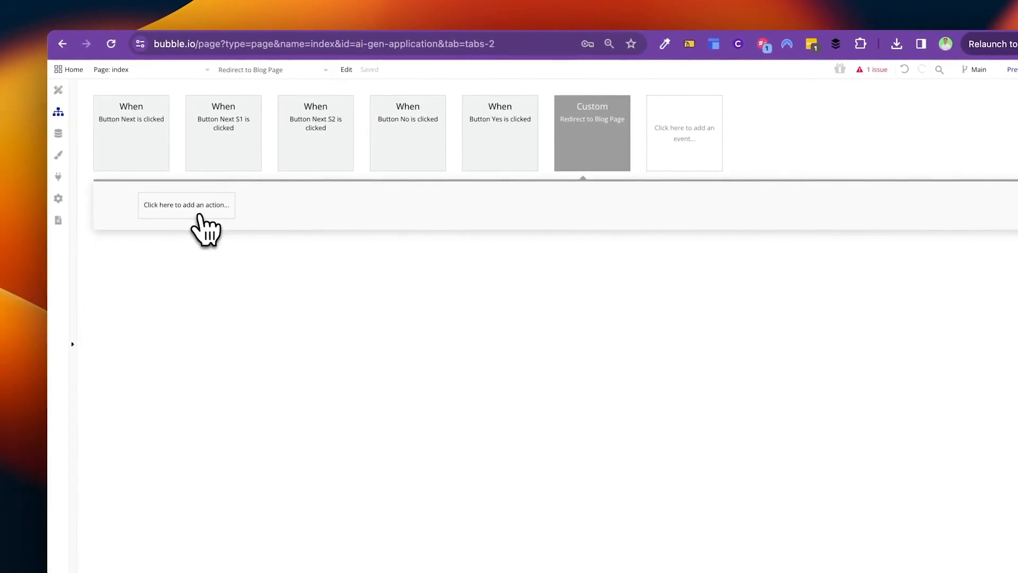
click(744, 189)
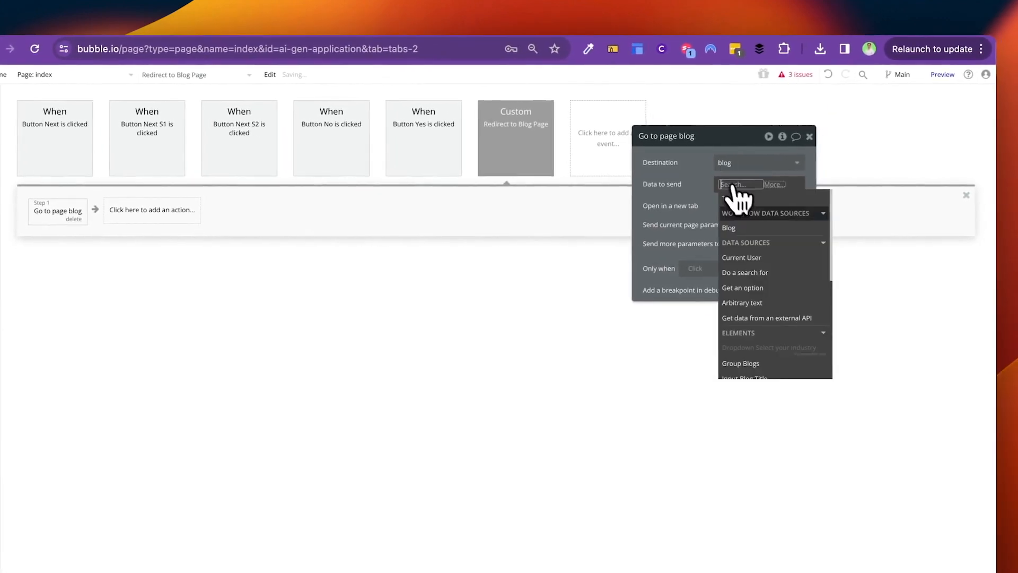
click(741, 212)
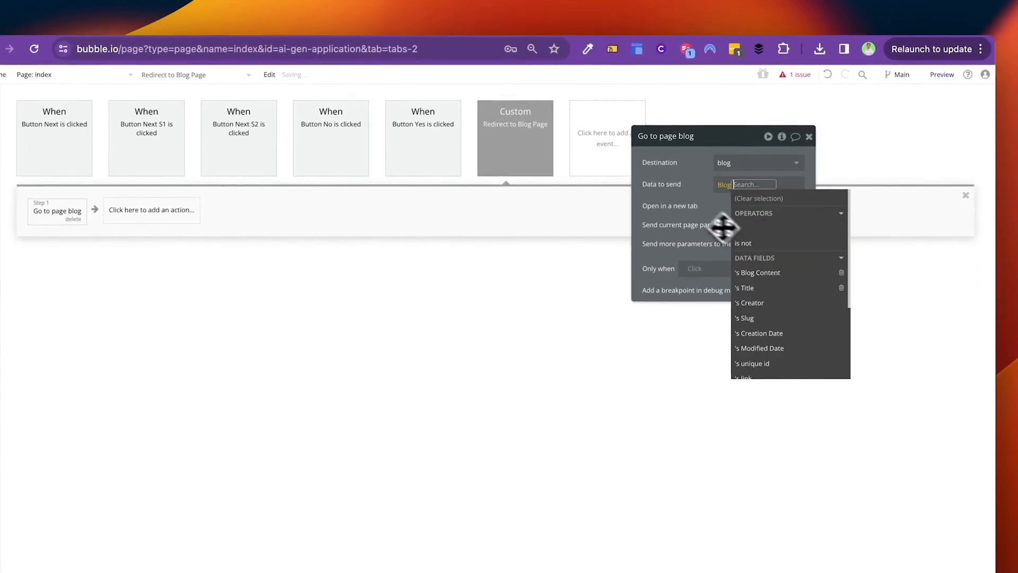
click(726, 192)
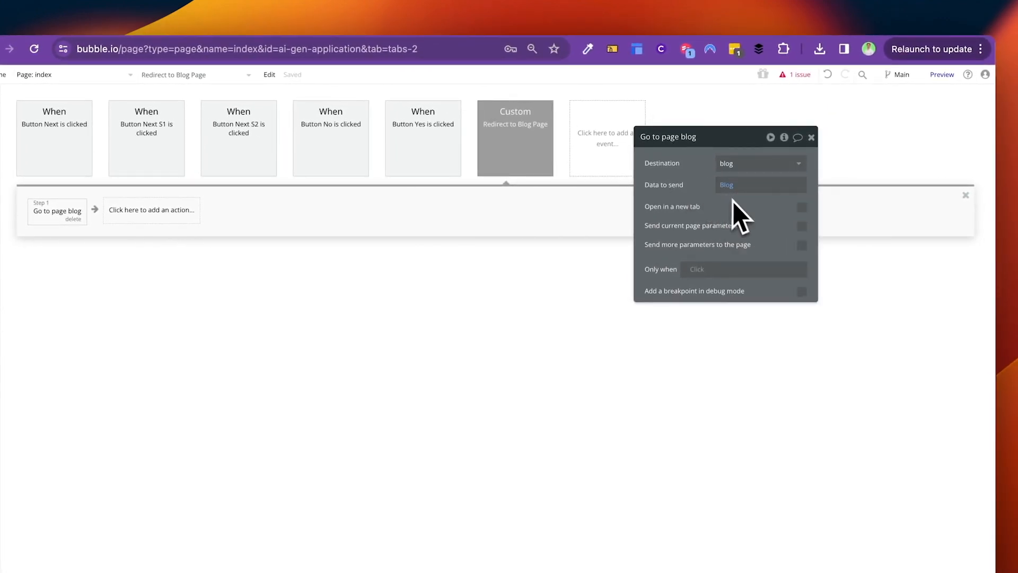
click(424, 150)
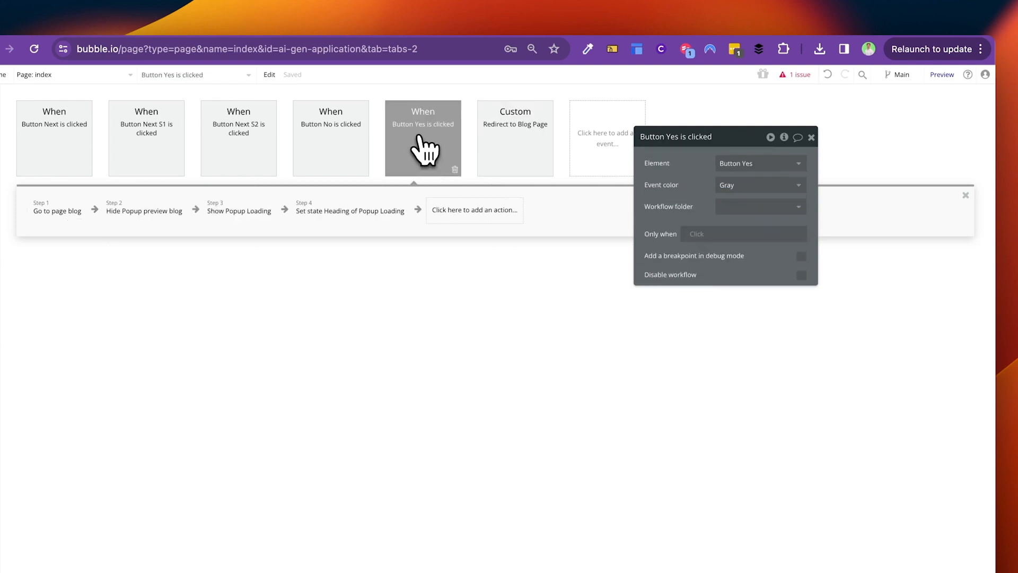
Step: Delete the Go to page blog step from the Button Yes workflow
click(142, 188)
right_click(140, 194)
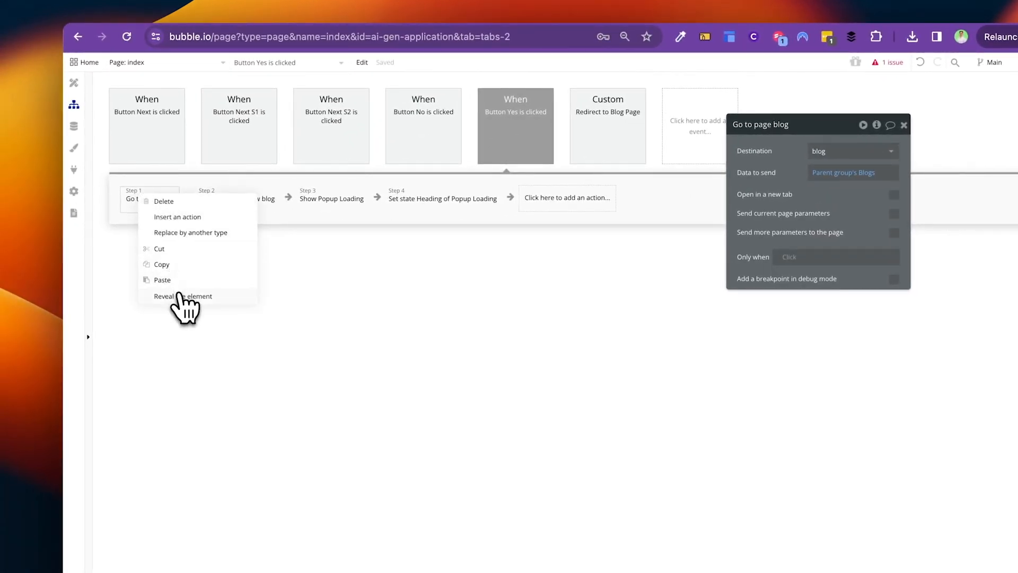
click(166, 201)
click(231, 200)
click(358, 200)
Step: Schedule Redirect to Blog Page with Blog = Parent group's Blogs and a 2-second delay
click(466, 197)
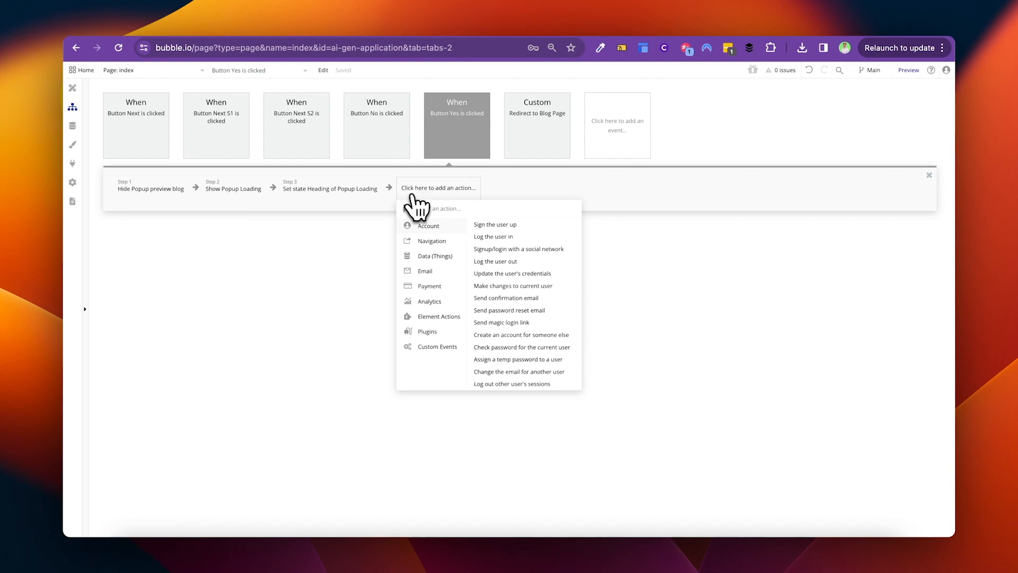
text(schedule)
click(437, 225)
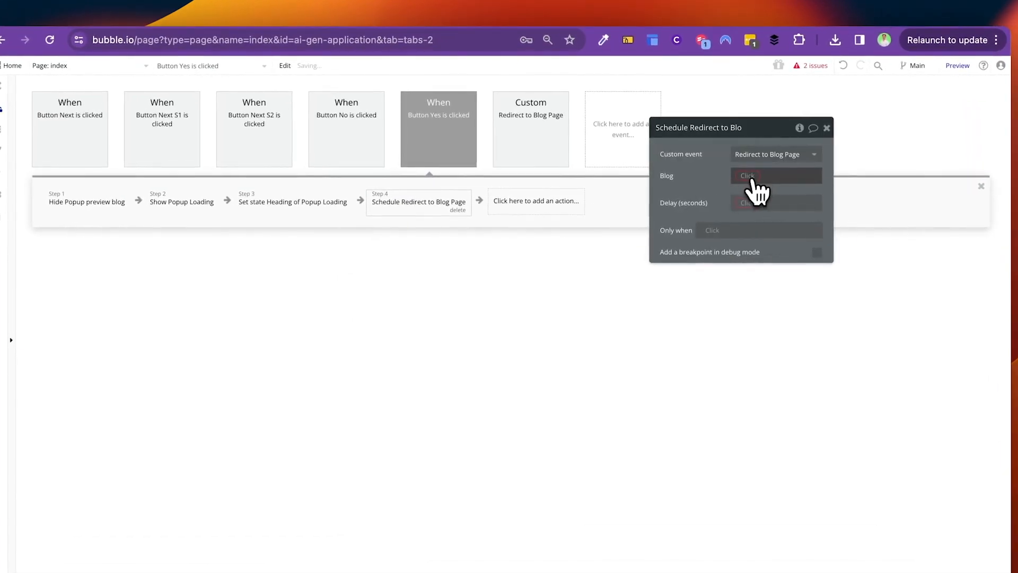
click(755, 181)
click(758, 214)
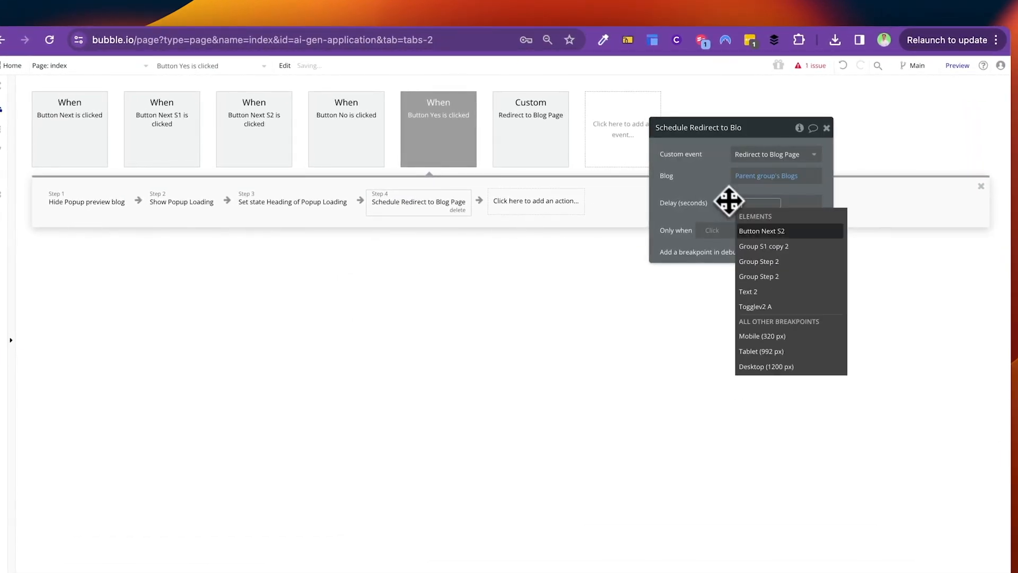
text(2)
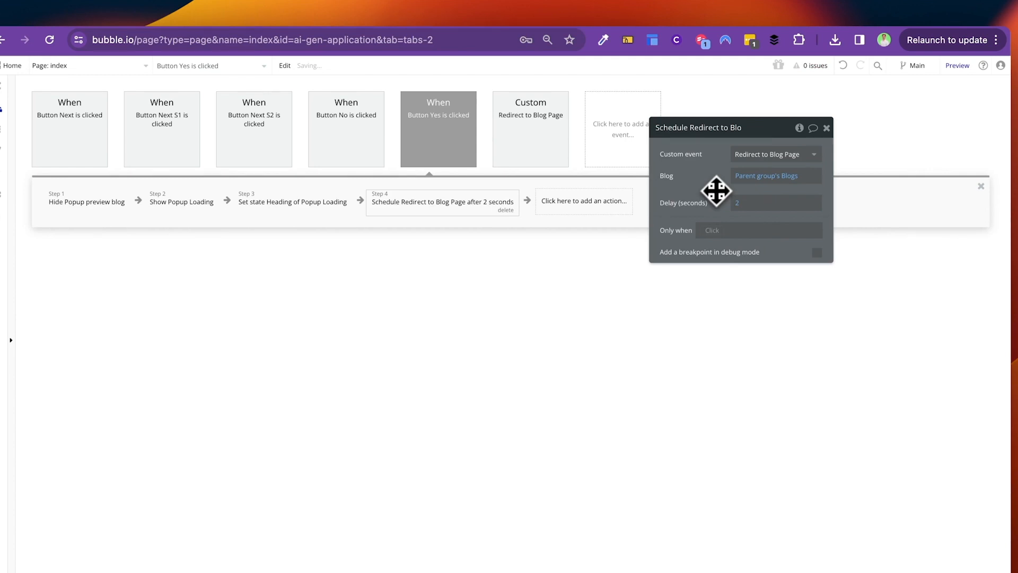
click(599, 204)
text(t)
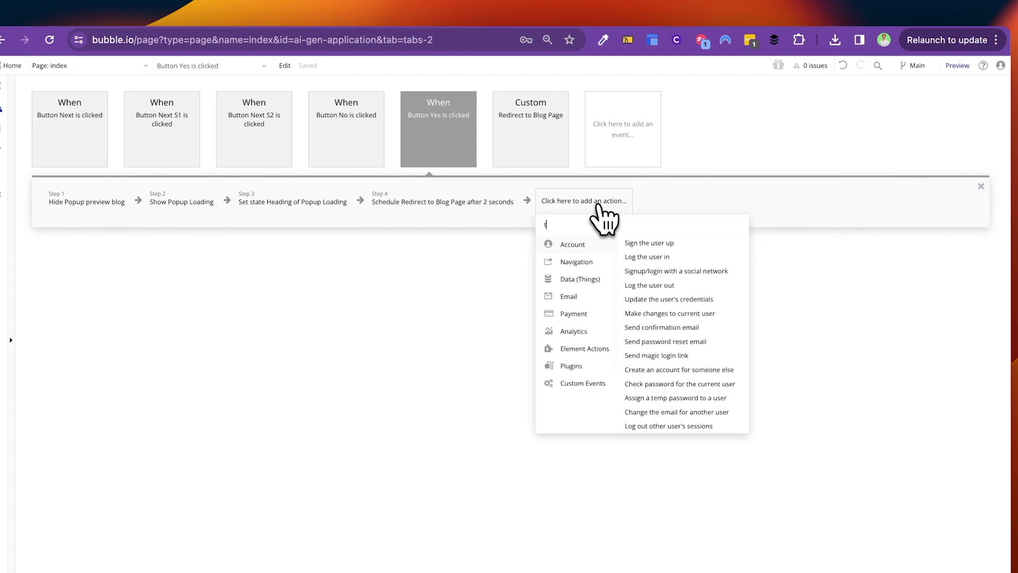
text(rigg)
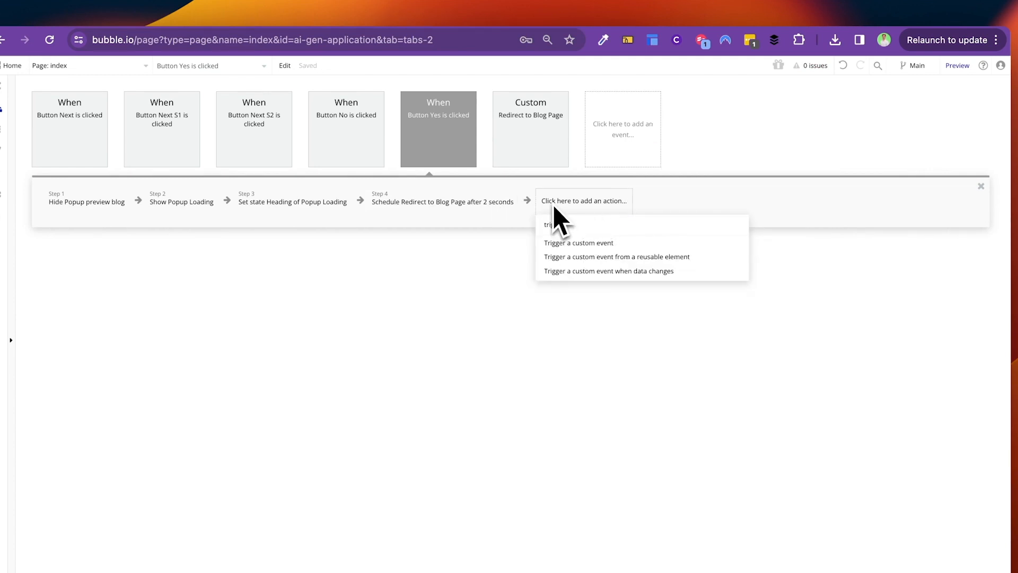
Step: Add a Trigger a custom event step and reorder it around the scheduled redirect
click(573, 244)
drag(586, 216, 353, 208)
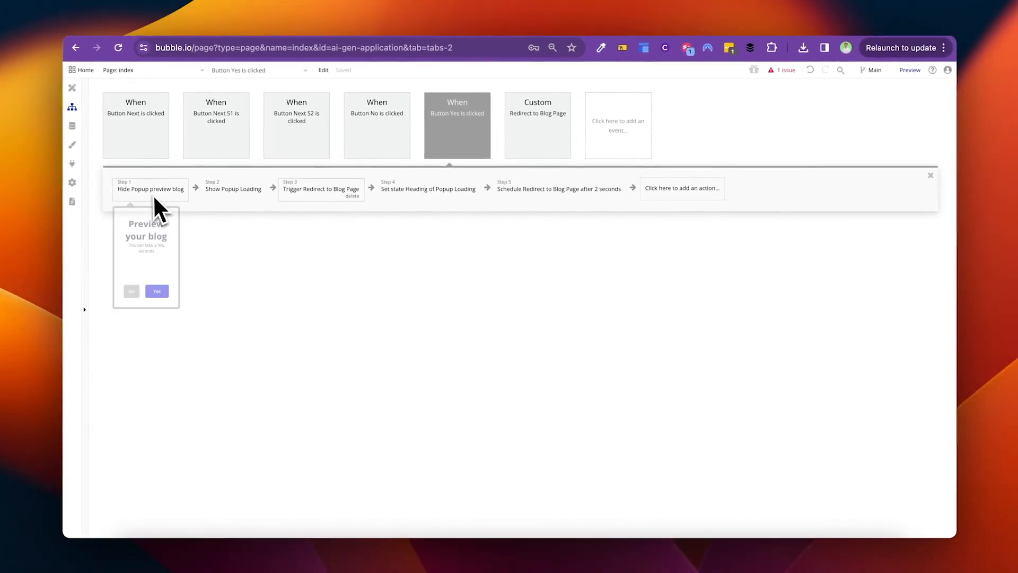
click(309, 194)
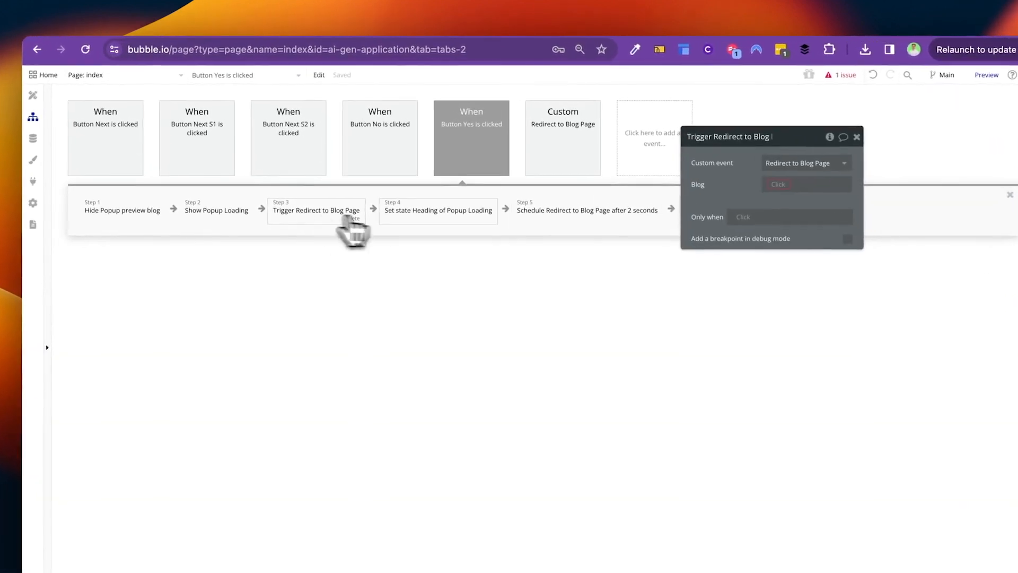
click(542, 190)
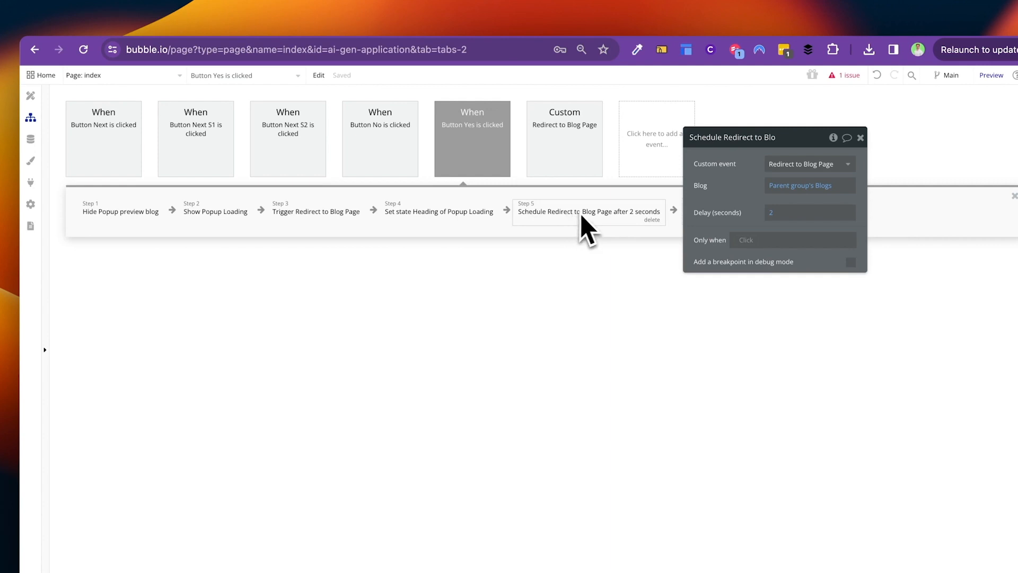
drag(587, 211, 450, 228)
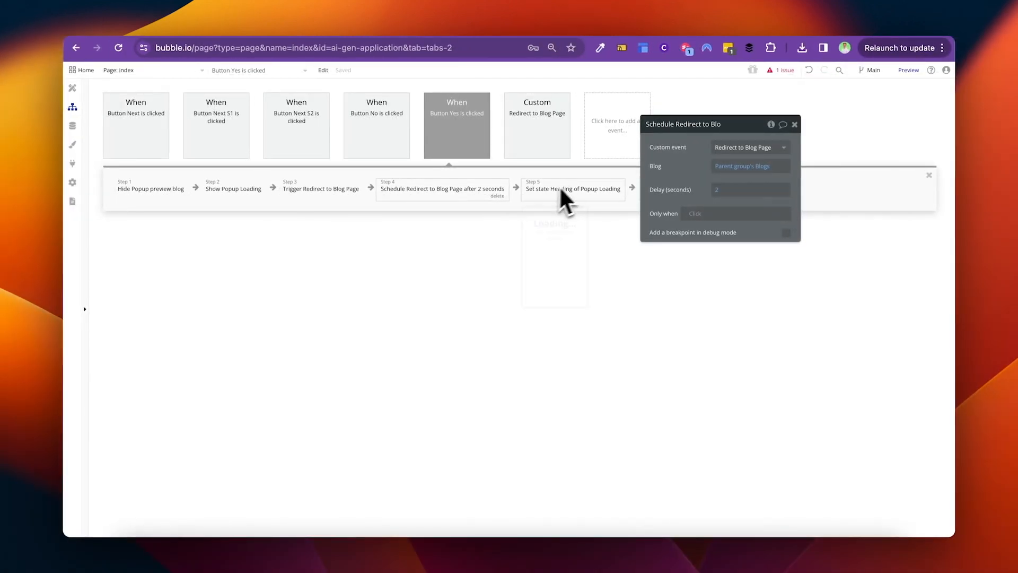
Step: Delete the Trigger a custom event step
click(343, 194)
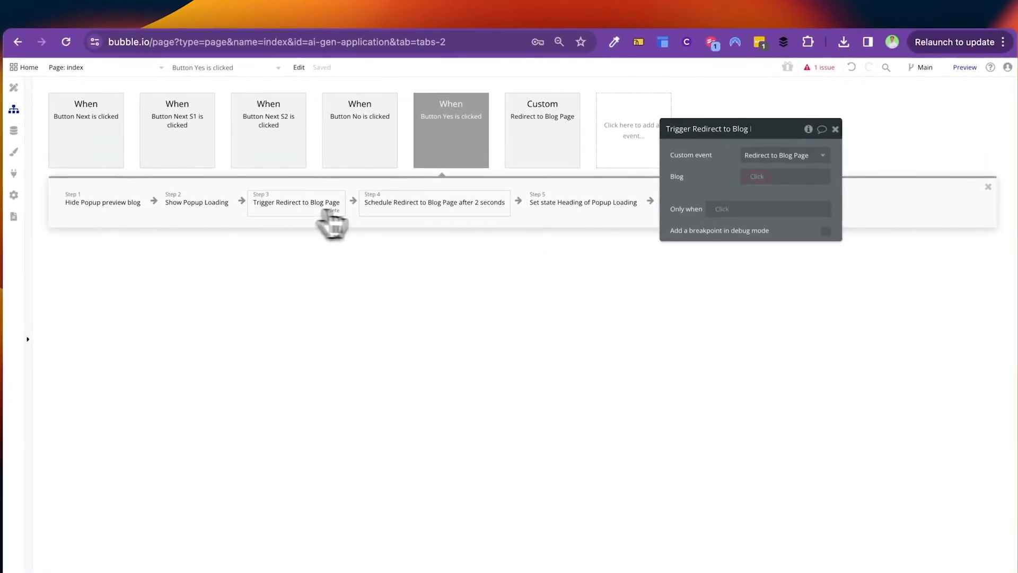
click(382, 208)
click(326, 204)
click(332, 211)
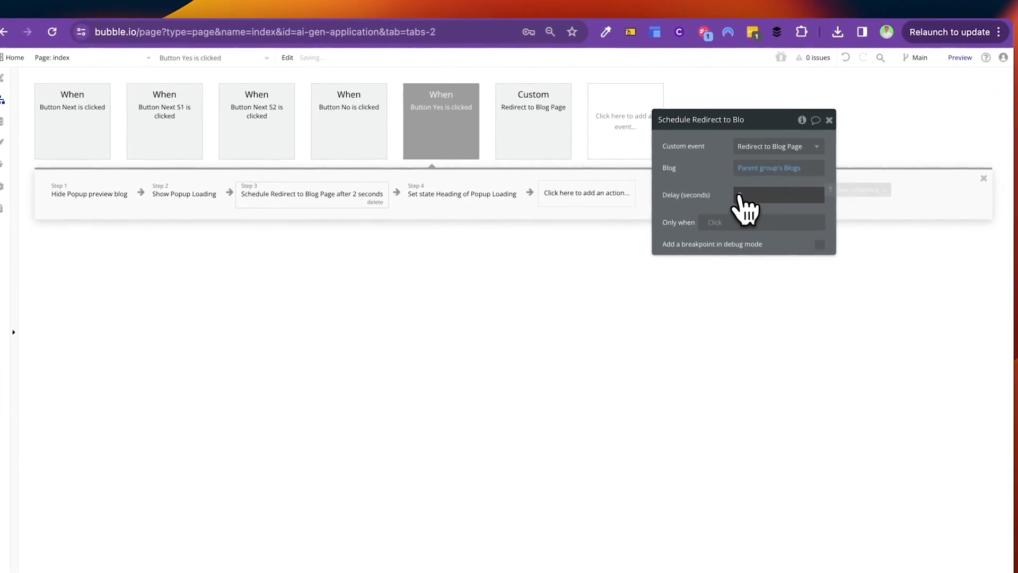
Step: Make the scheduled redirect the last step, then view Redirect to Blog Page's Go to page blog step
drag(686, 177, 382, 325)
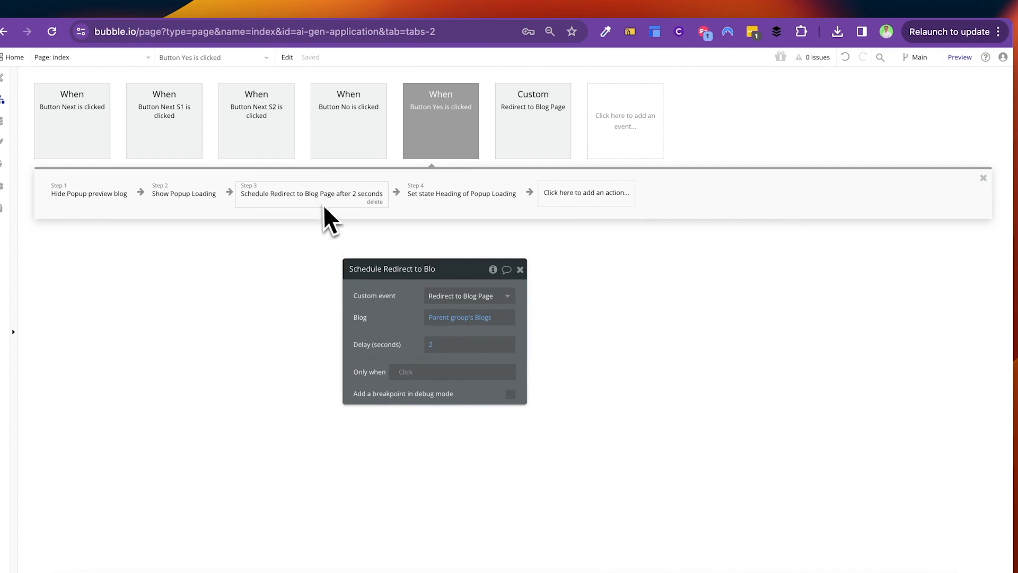
drag(324, 206, 504, 181)
drag(583, 206, 573, 212)
click(424, 199)
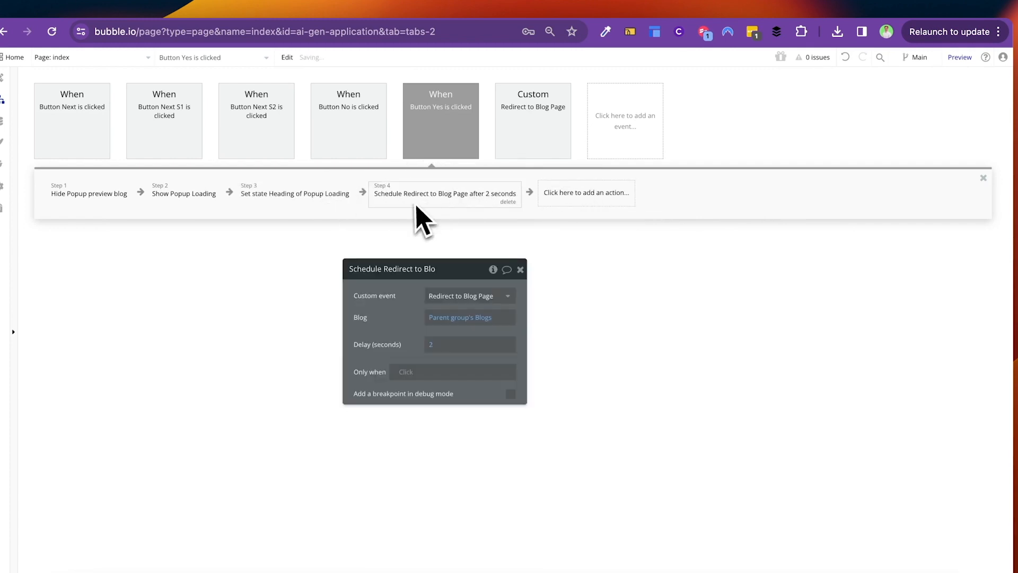
click(507, 151)
click(88, 199)
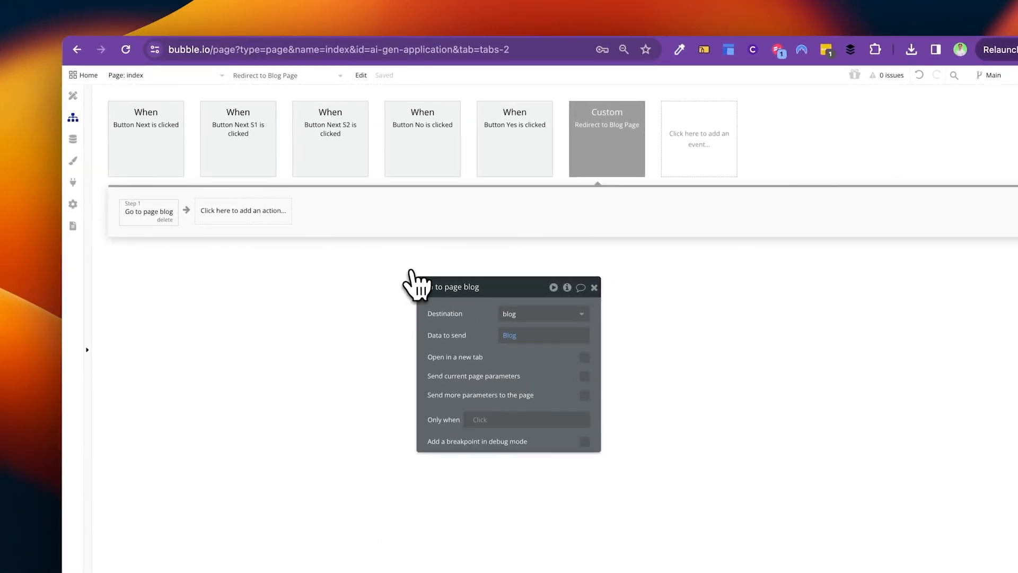
Step: Compare the previewed blog post's main heading with its Title line
click(500, 34)
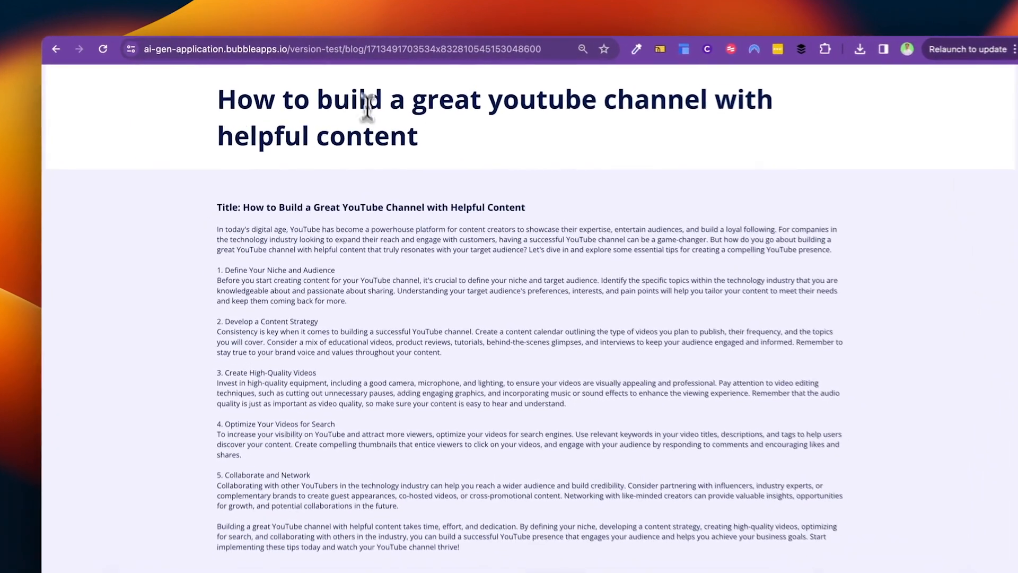
triple_click(368, 103)
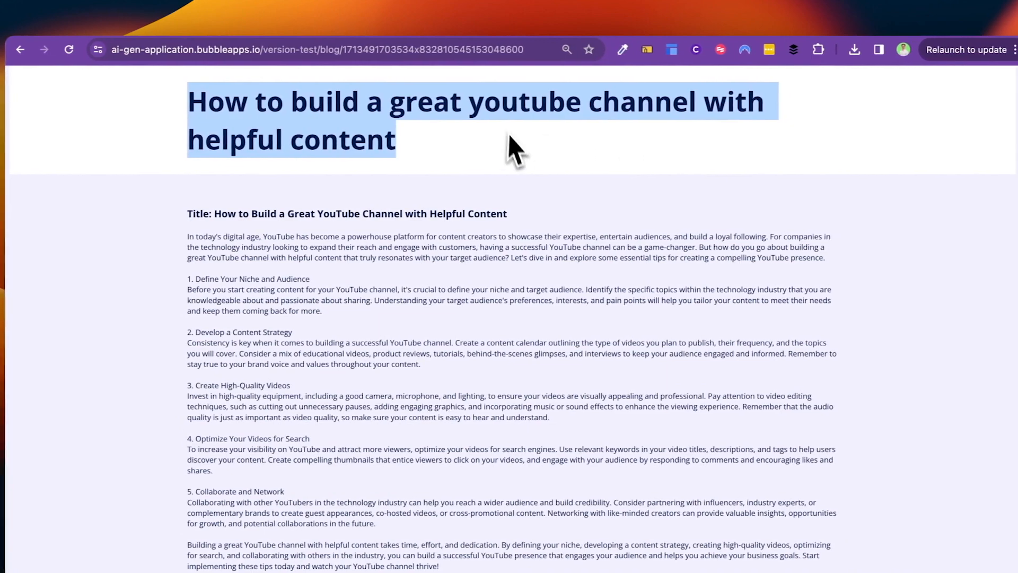
click(560, 148)
drag(532, 211, 168, 211)
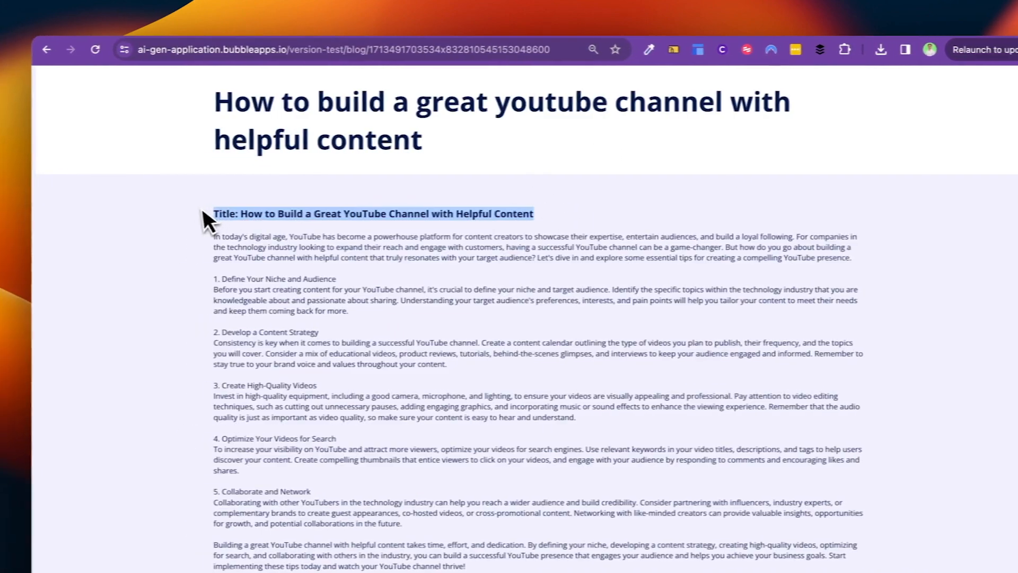
click(287, 202)
triple_click(330, 212)
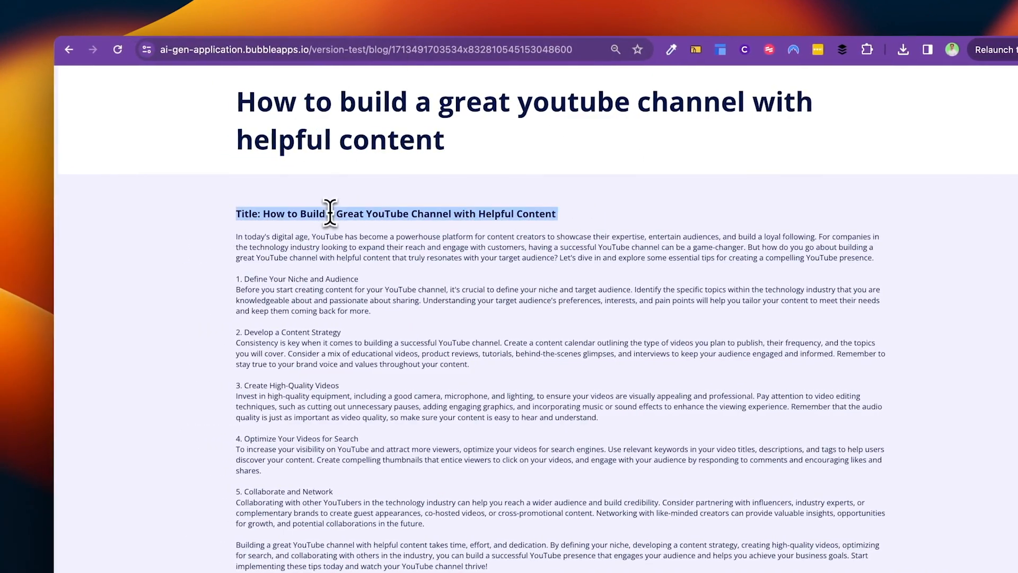
drag(410, 160, 241, 97)
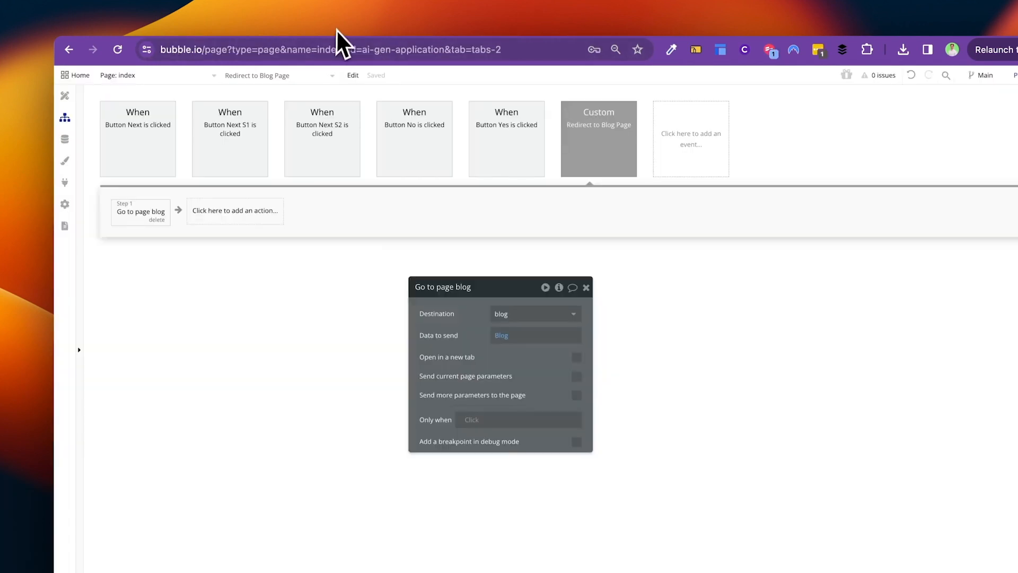
Step: View the blog page title text's properties (Open Sans, 700, 50px), then return to the index page
click(159, 76)
click(228, 121)
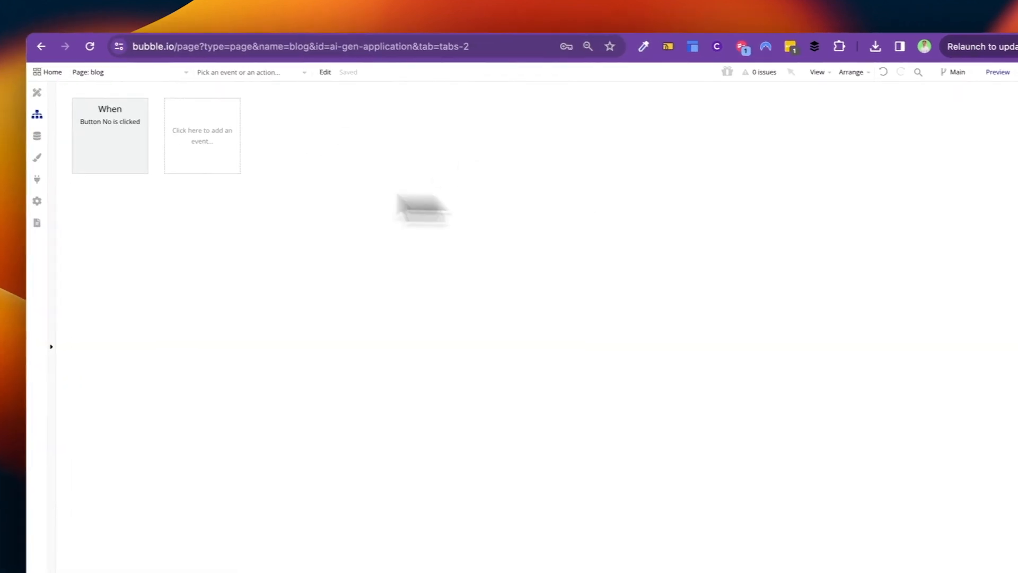
click(37, 92)
double_click(661, 130)
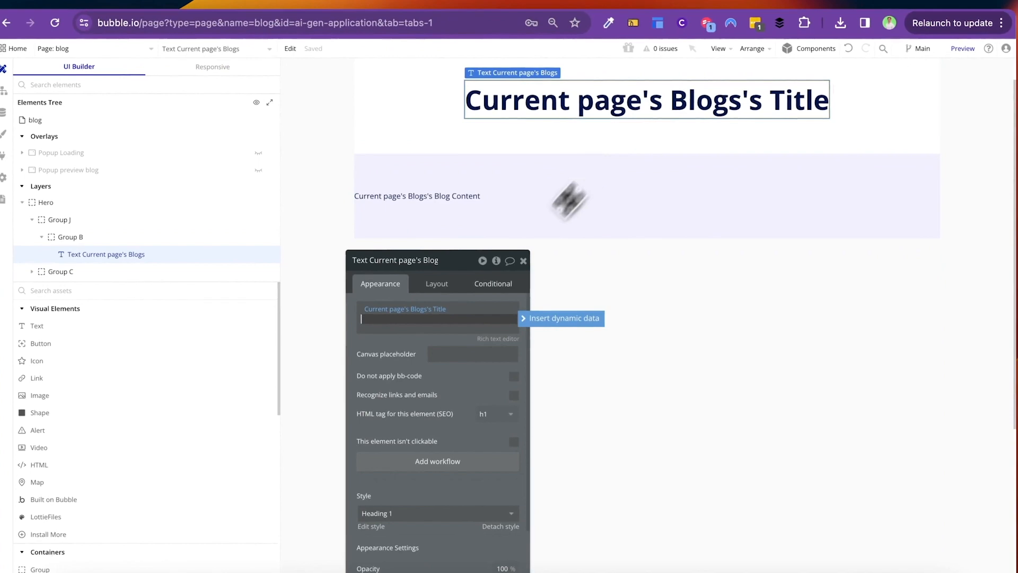
scroll(431, 318, down, 5)
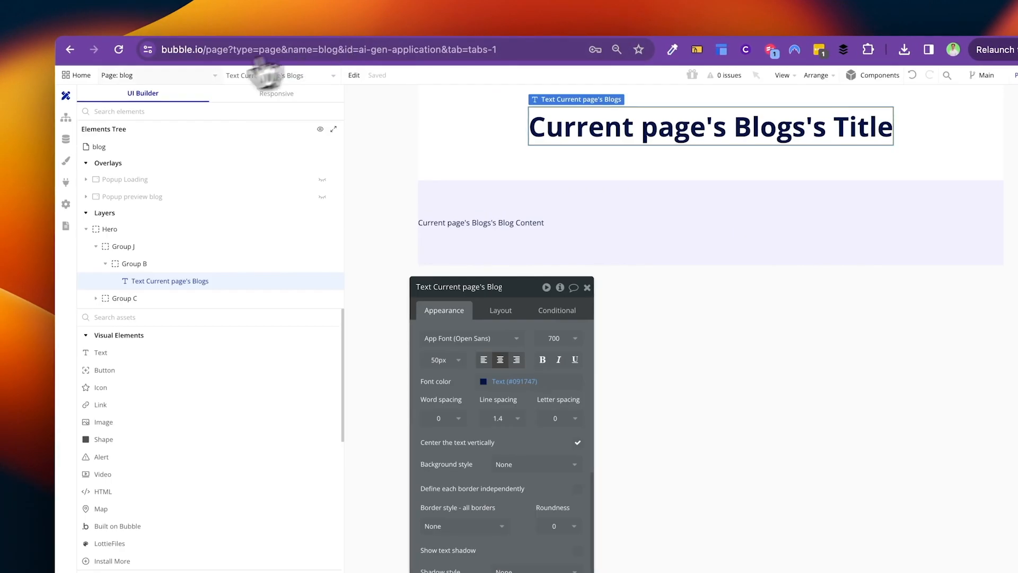
click(118, 73)
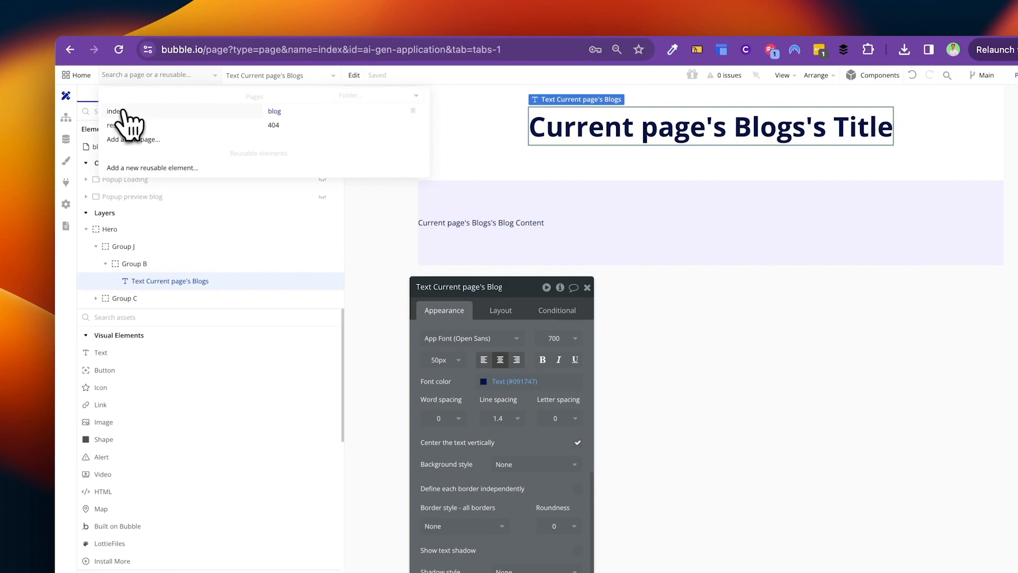
click(116, 114)
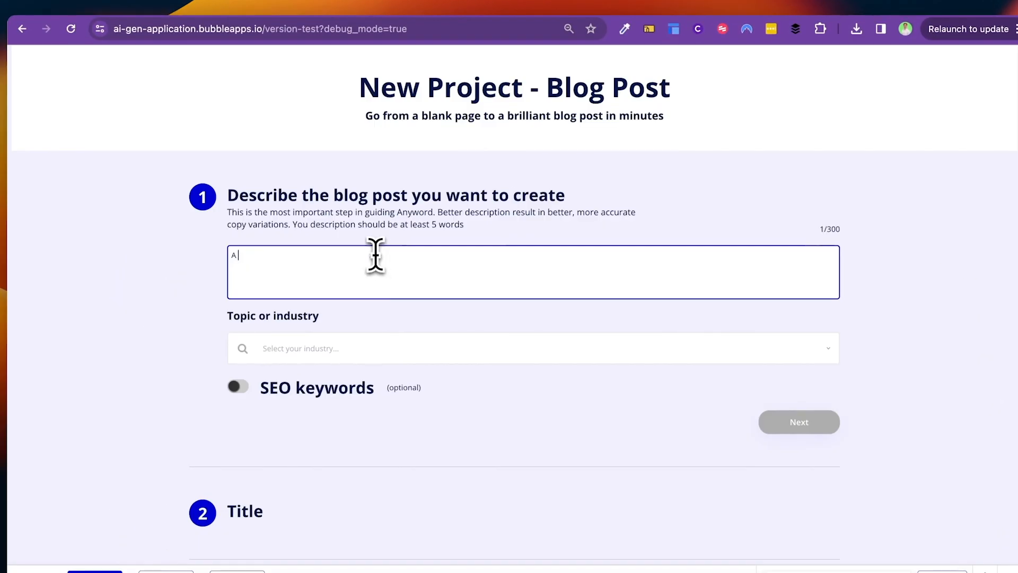
Step: Describe the post as 'on how to grow your twitter profile' in the Finance industry
text(on how to grow your twit)
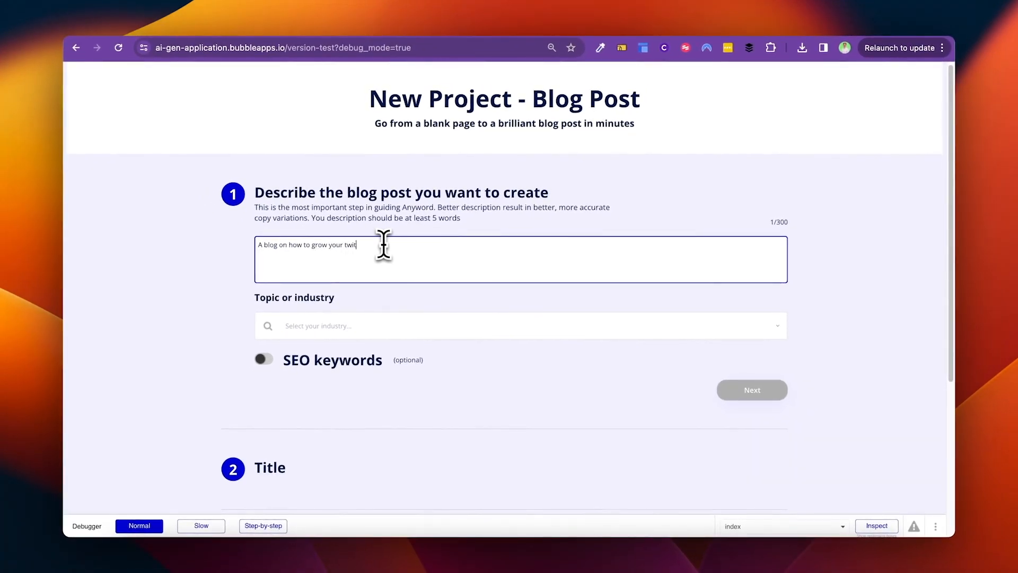
text(ter profile)
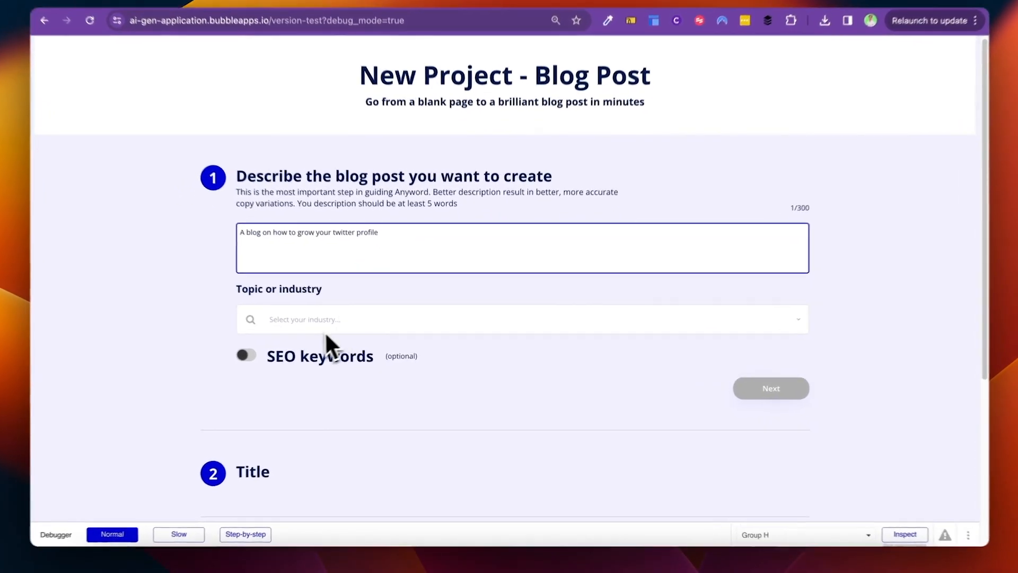
click(325, 329)
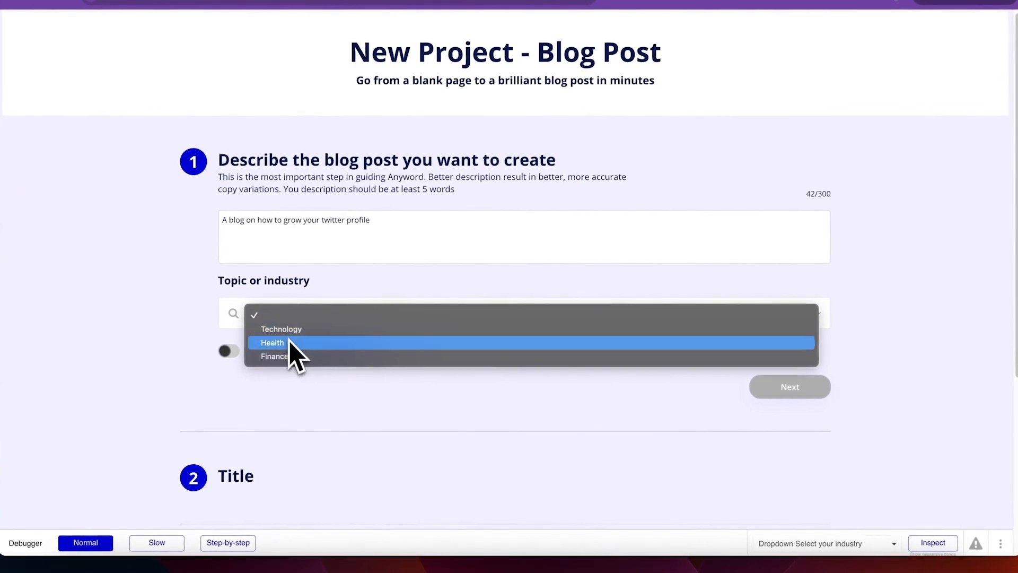
click(291, 356)
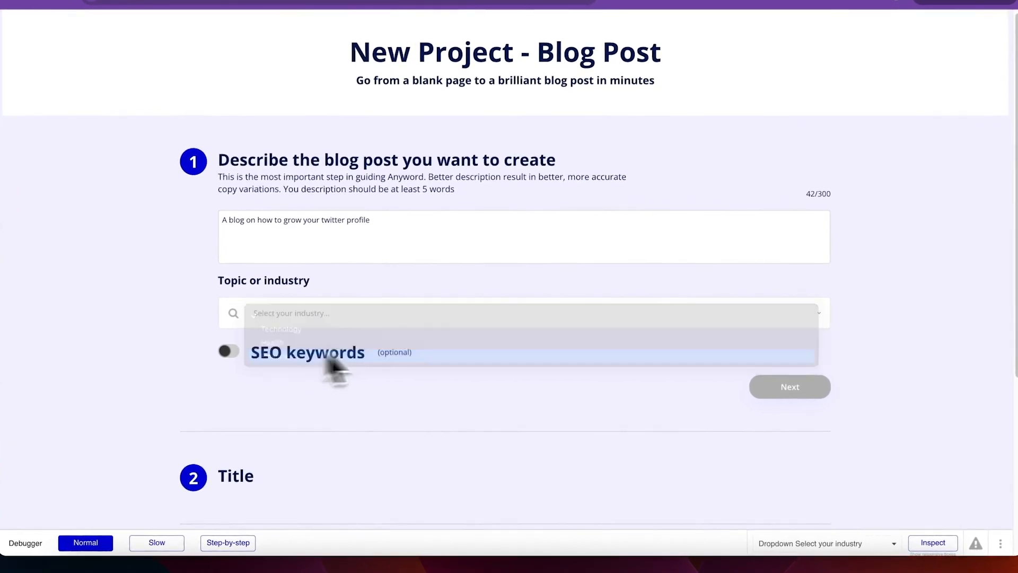
scroll(484, 371, down, 2)
click(769, 286)
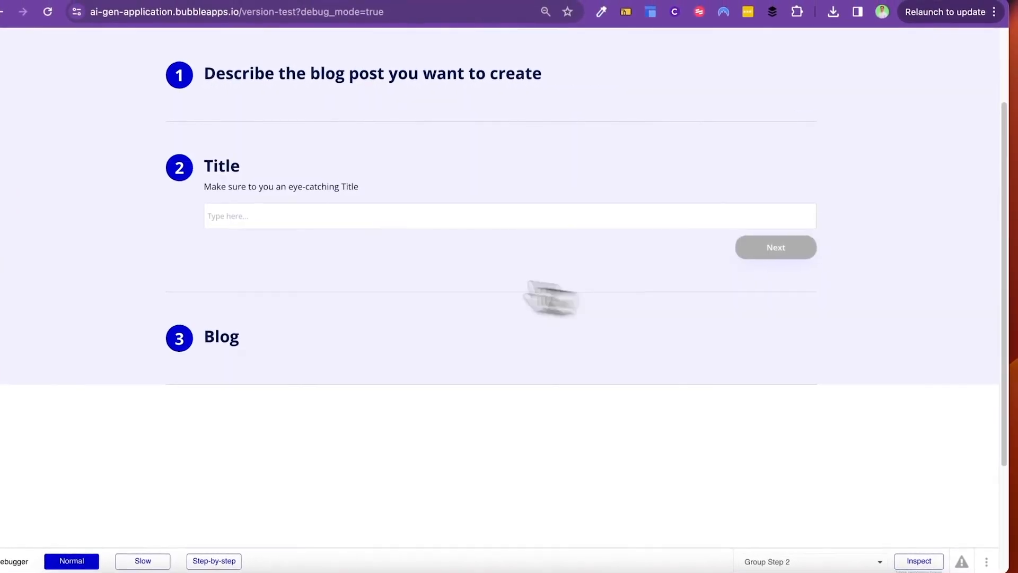
Step: Generate the blog titled 'How to grow your Twitter from 0 to 10k in 30 days'
click(319, 222)
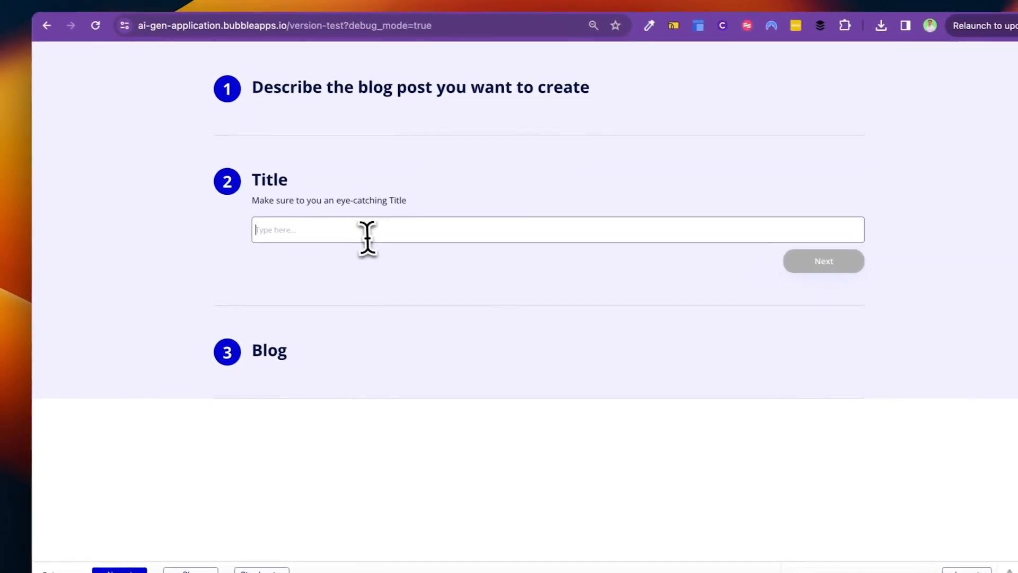
text(How to grow your Twitter from 0 to 10k in 30 days)
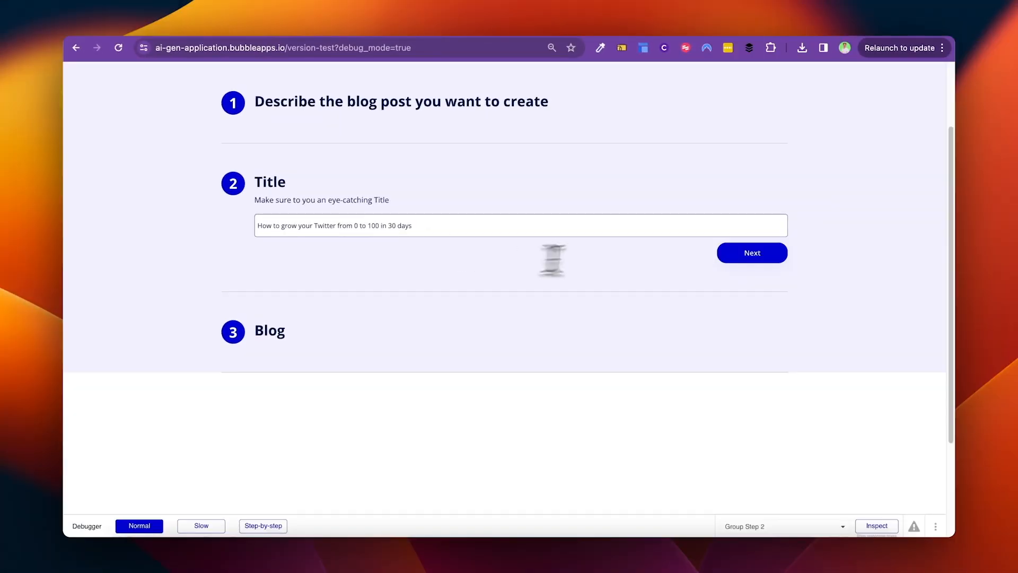
click(780, 250)
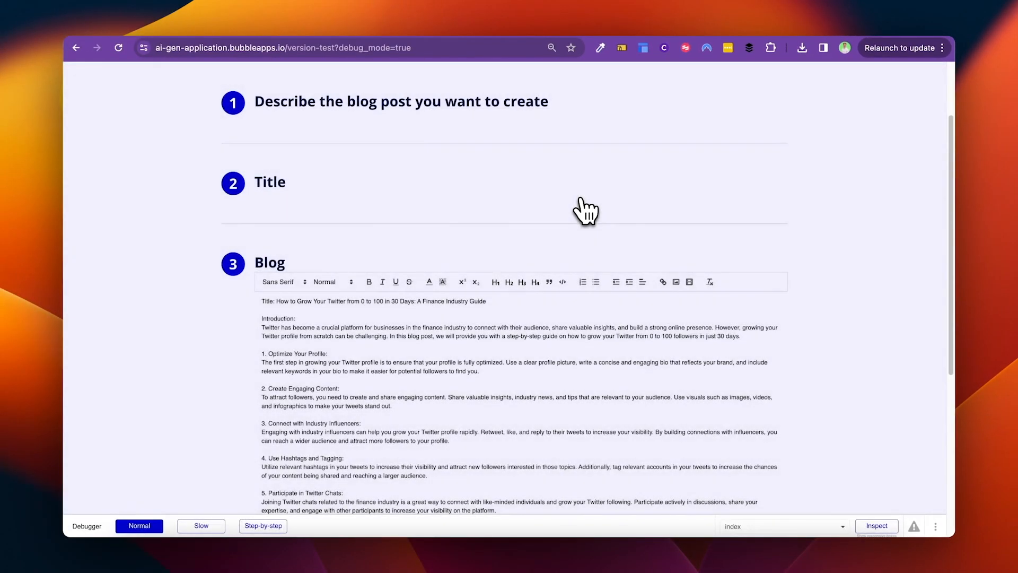
scroll(539, 292, down, 5)
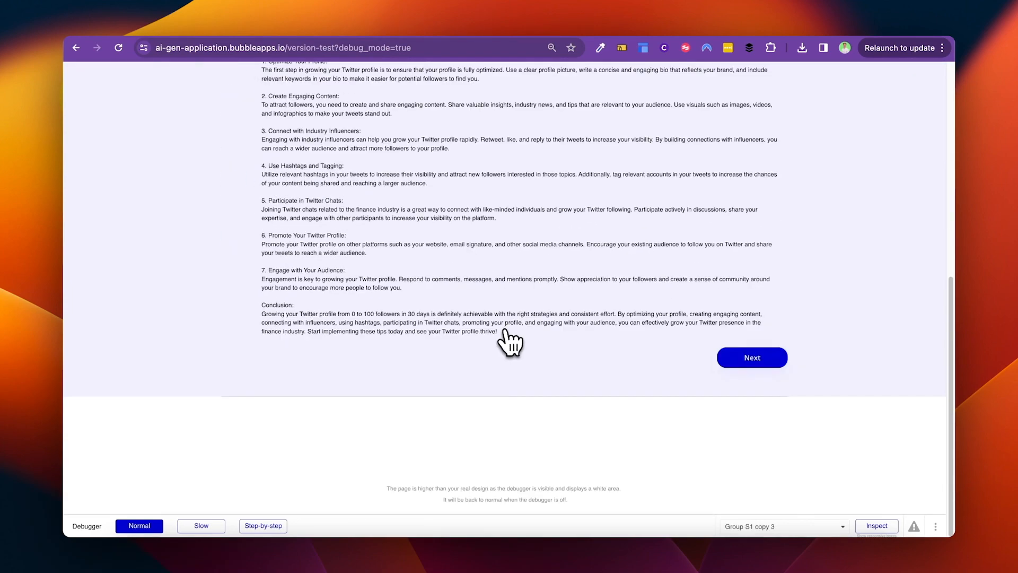
scroll(501, 331, up, 5)
Step: Make the post's title line bold, Large and centred, then submit the blog
drag(486, 194, 262, 193)
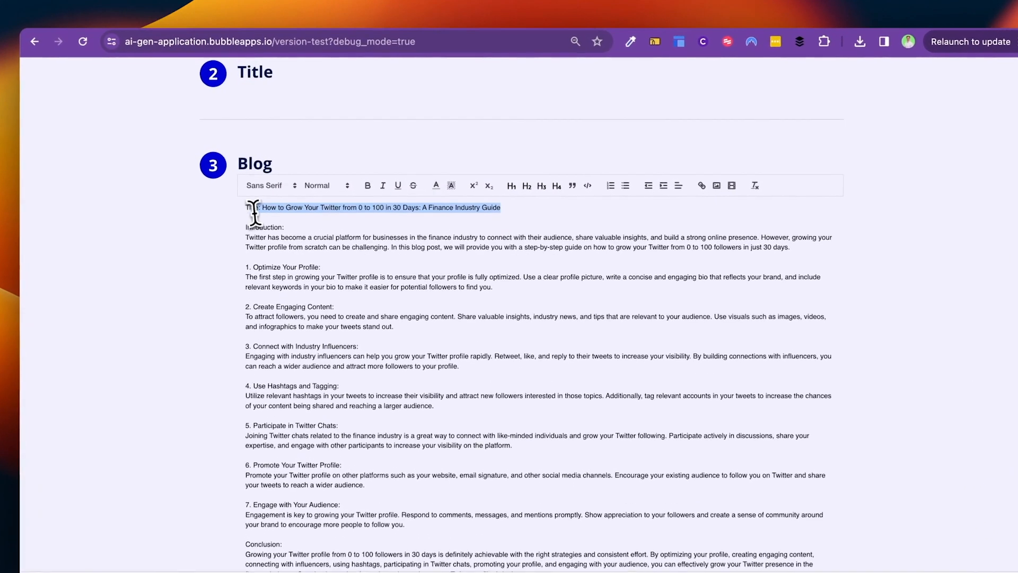
click(367, 186)
click(334, 187)
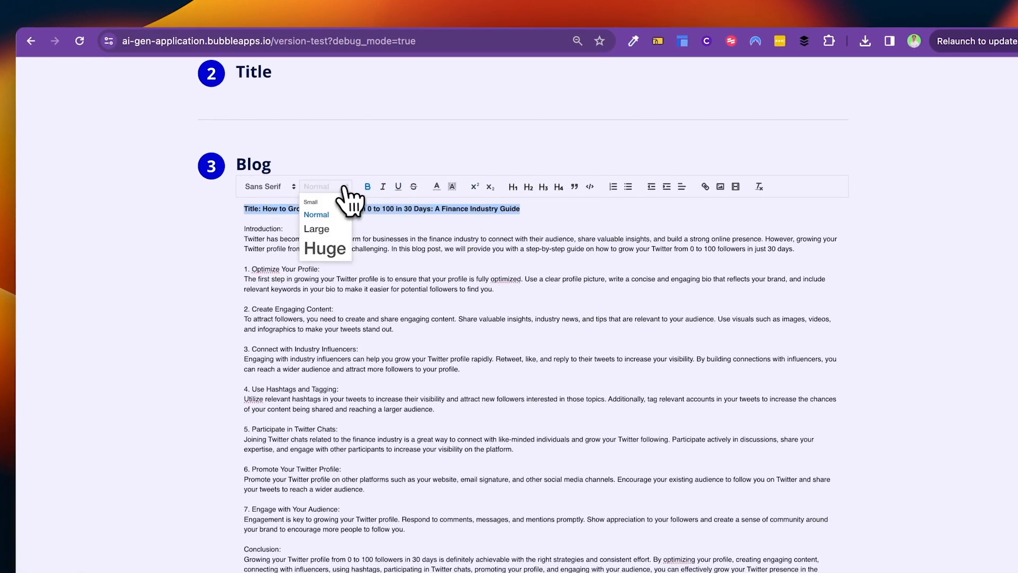
click(335, 228)
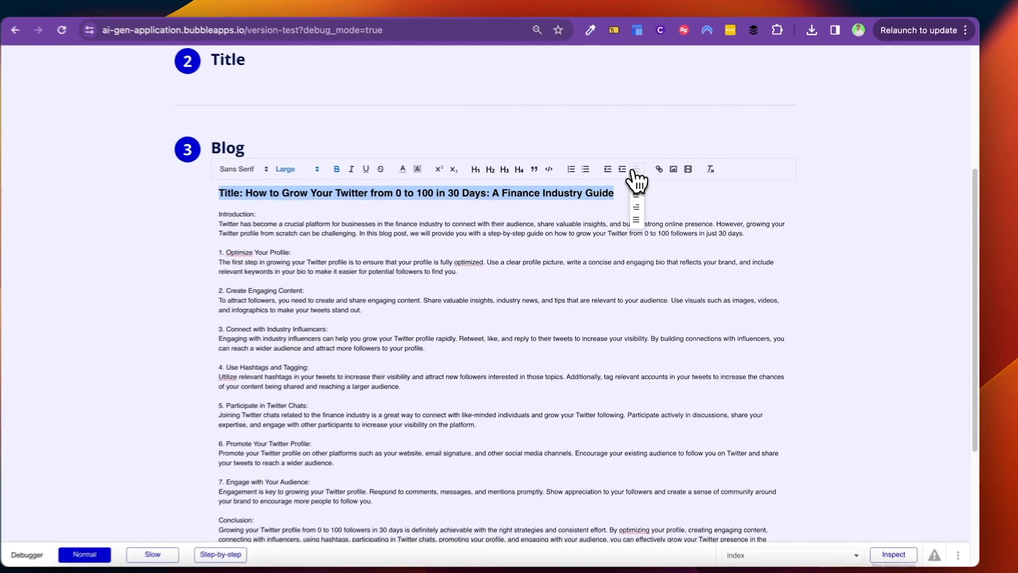
click(682, 186)
click(635, 193)
click(754, 196)
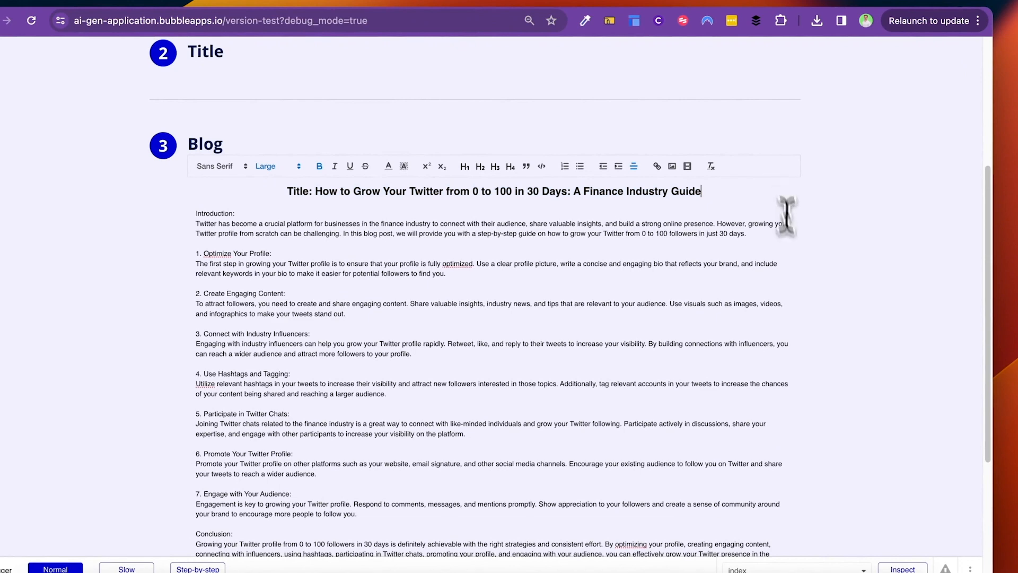
scroll(786, 228, down, 4)
click(763, 400)
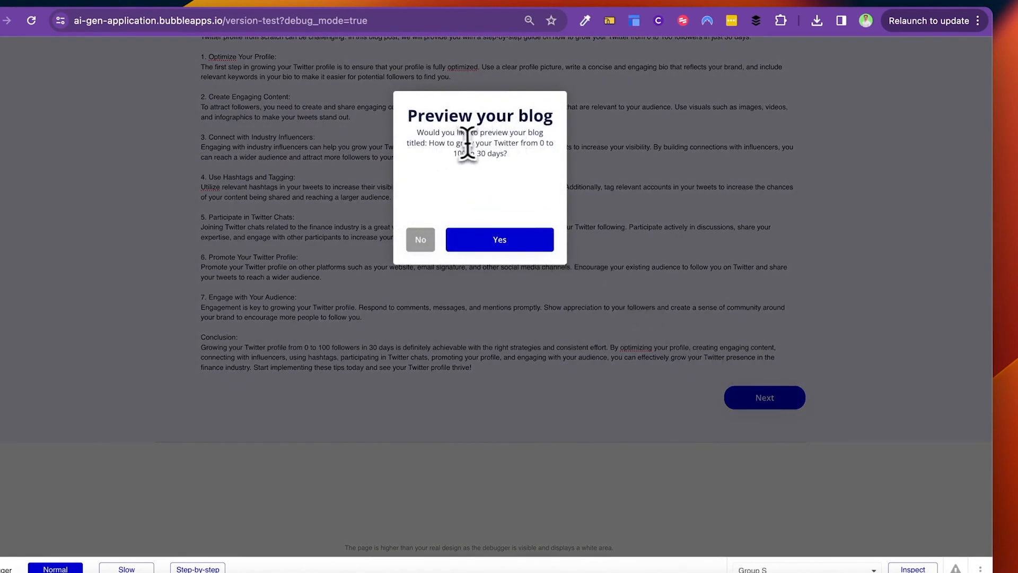
Step: Accept the Preview your blog prompt so the Twitter post opens on the blog page
drag(452, 145, 497, 157)
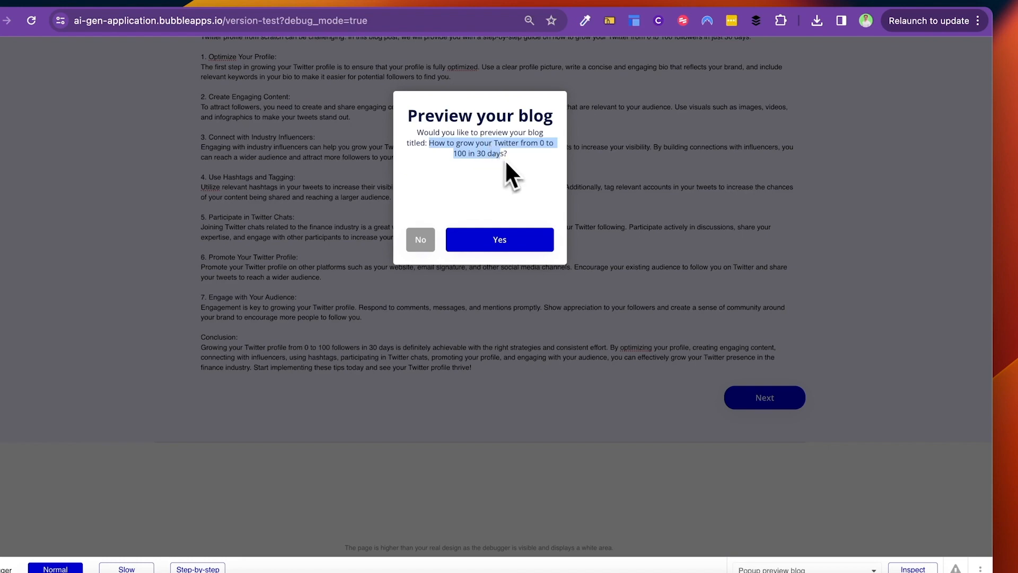
click(508, 243)
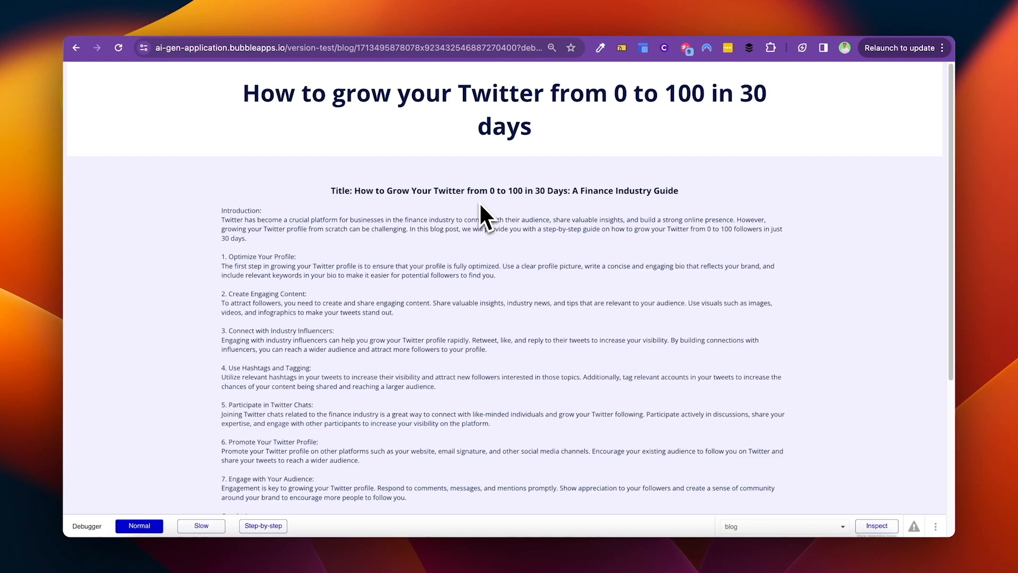
Step: Scroll through the post, return to the Bubble editor, and open the element and page lists
scroll(483, 218, down, 5)
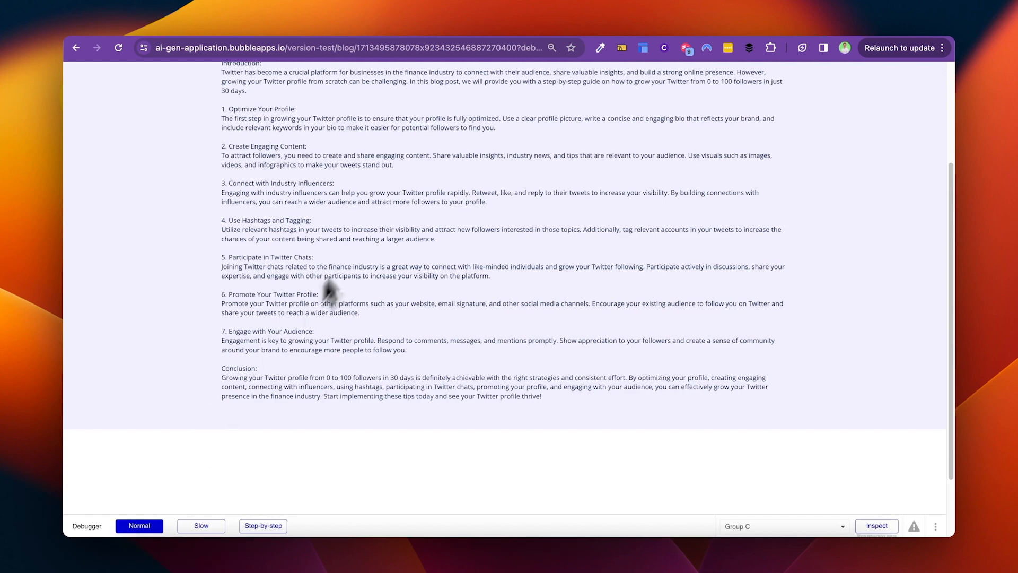
click(309, 30)
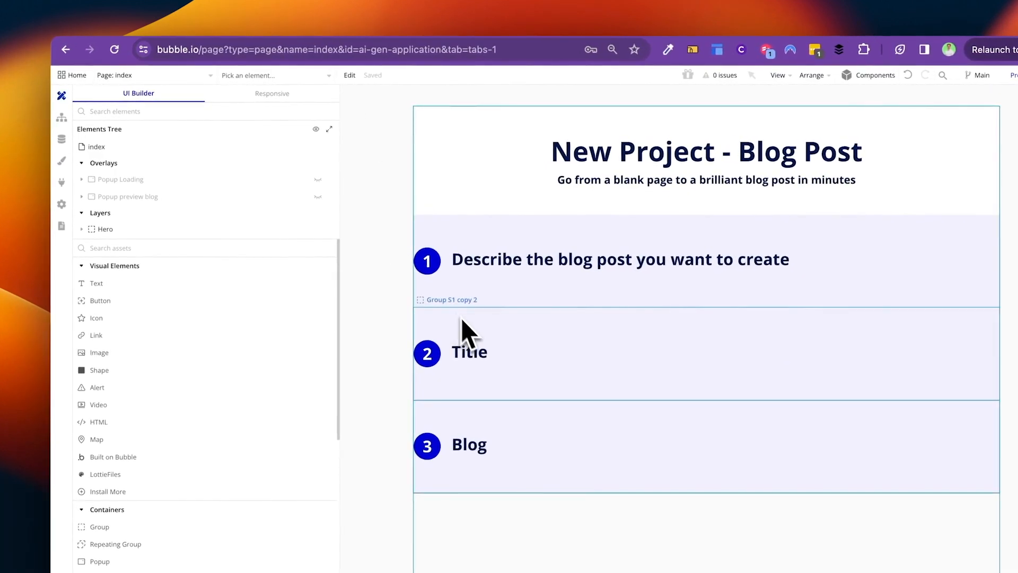
click(265, 75)
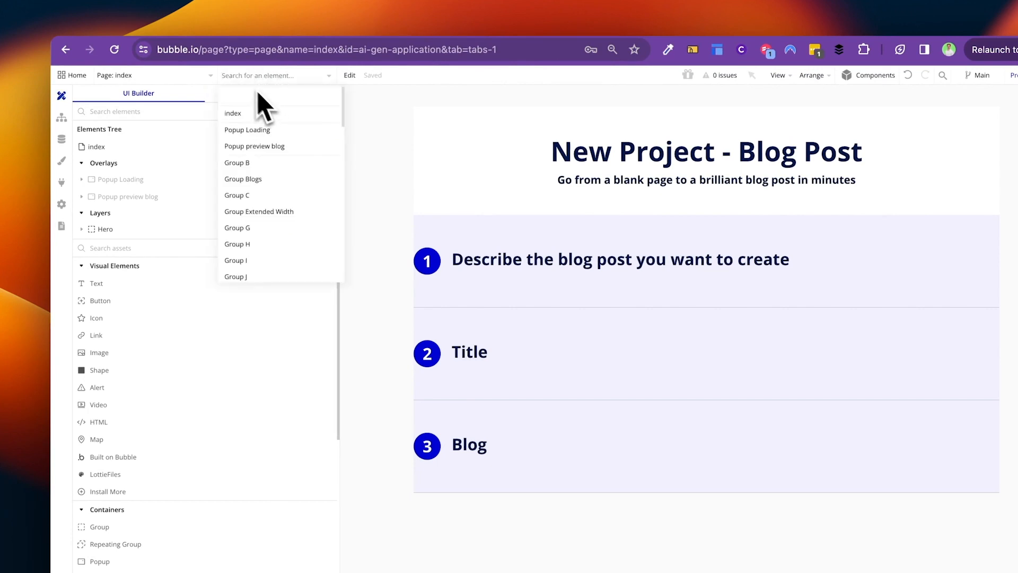
click(196, 75)
Step: On the blog page, select Group C and the Hero group, moving the properties panel aside
click(273, 121)
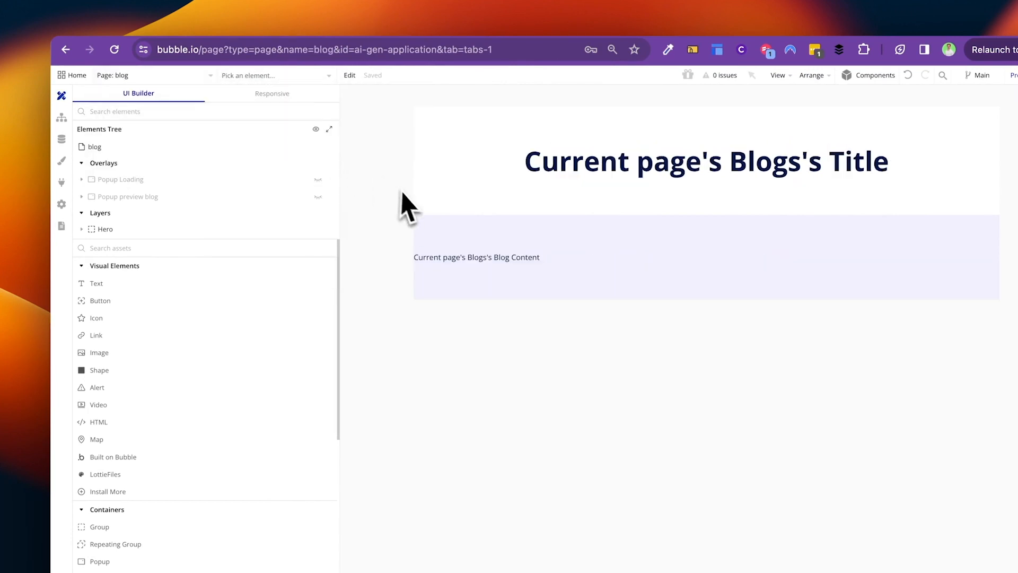
click(450, 225)
right_click(450, 225)
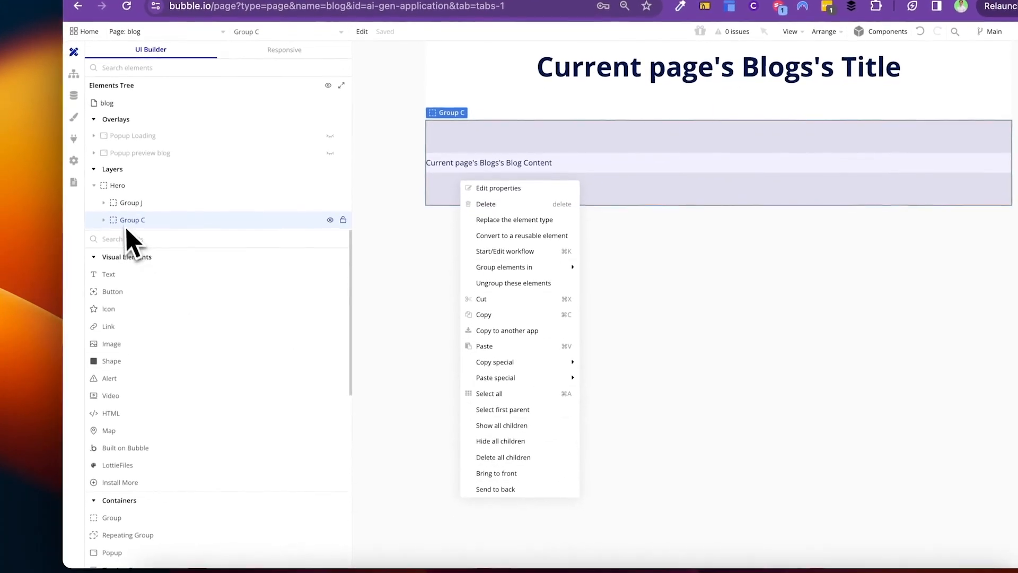
click(116, 223)
click(482, 175)
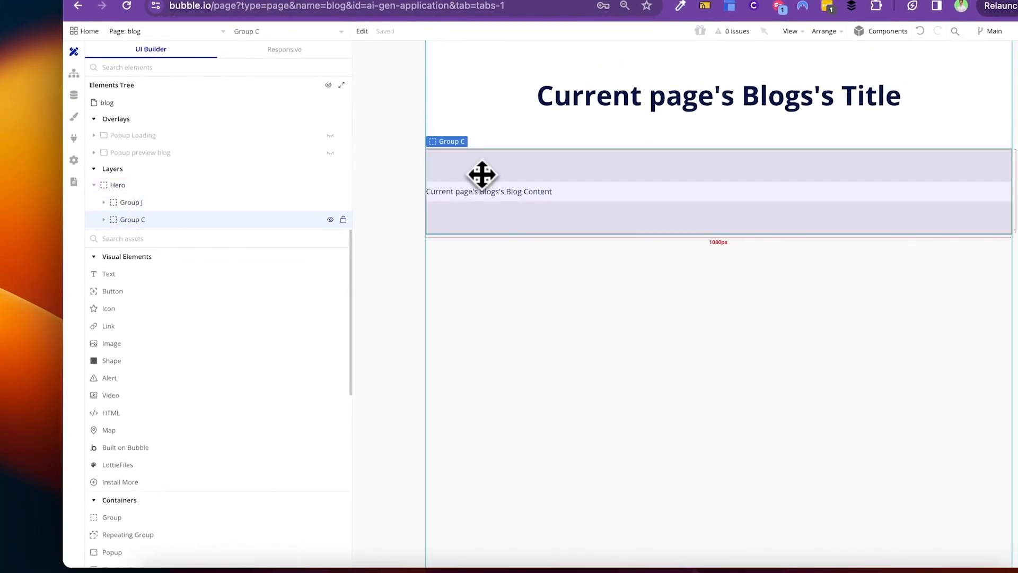
right_click(459, 179)
click(173, 192)
right_click(173, 193)
click(422, 202)
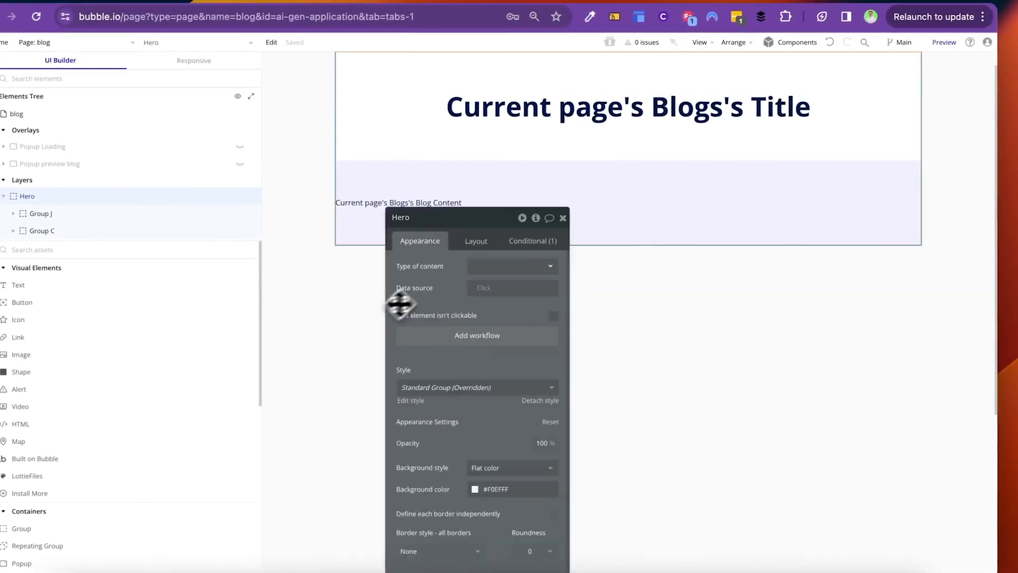
drag(400, 302, 727, 186)
drag(749, 359, 802, 345)
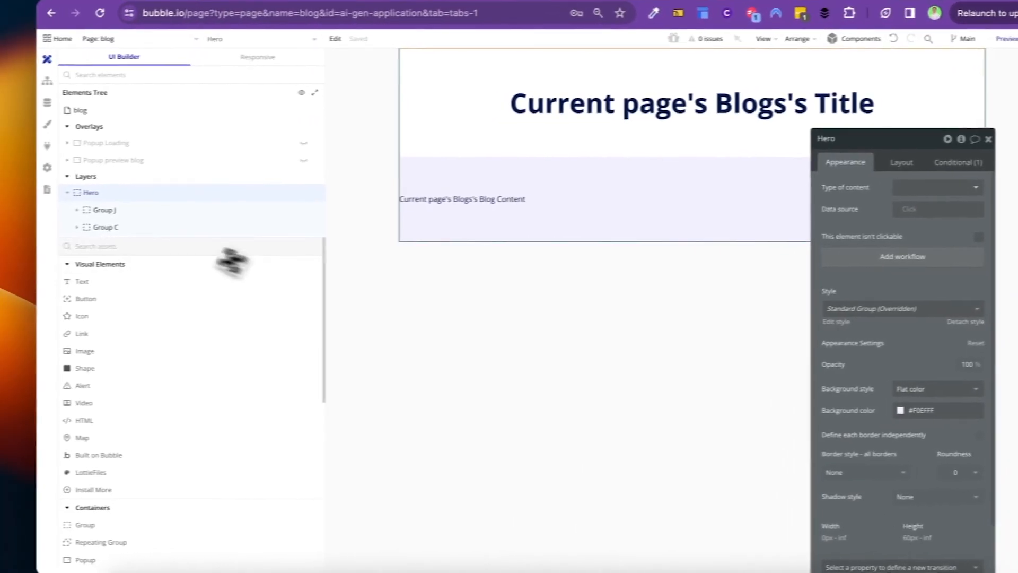
Step: Copy Group C from the Elements Tree and paste it into Hero as Group D
click(75, 236)
click(103, 226)
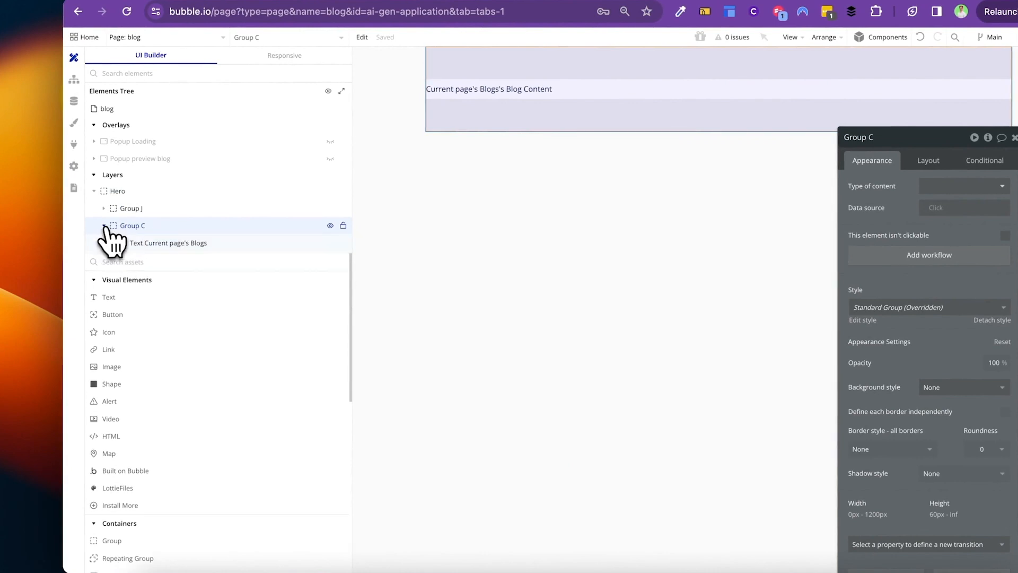
click(122, 229)
right_click(140, 227)
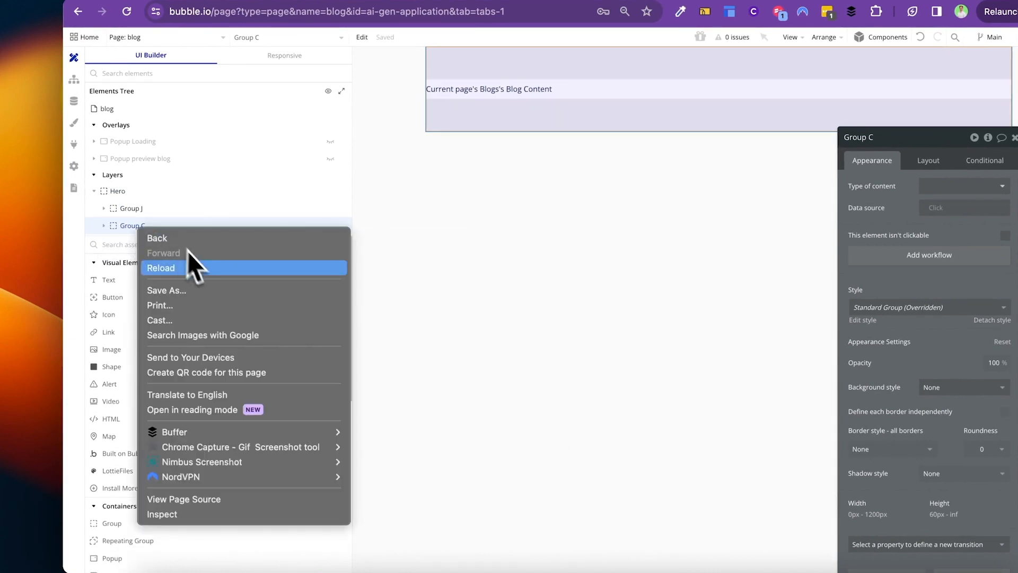
click(135, 228)
right_click(143, 230)
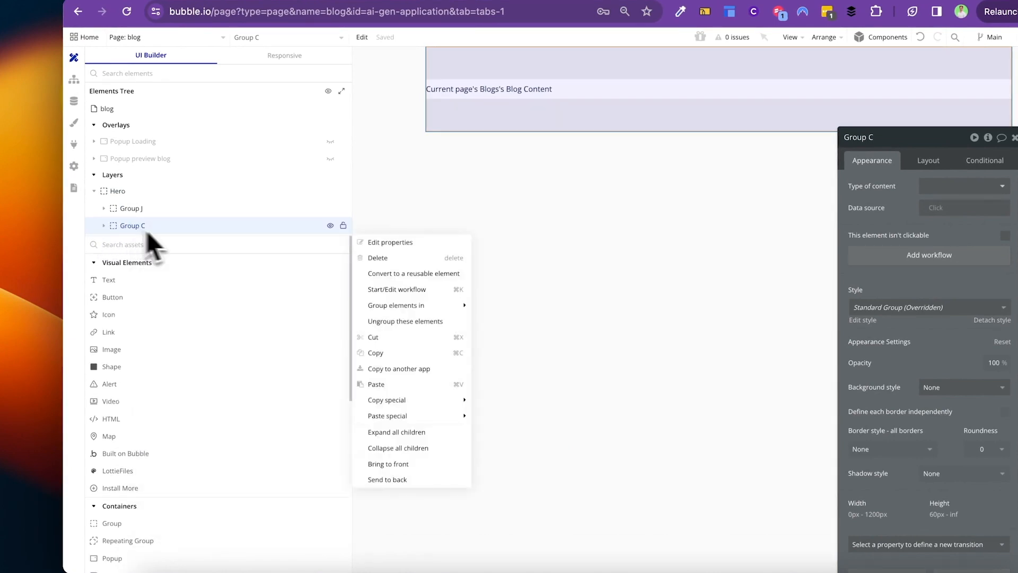
click(380, 352)
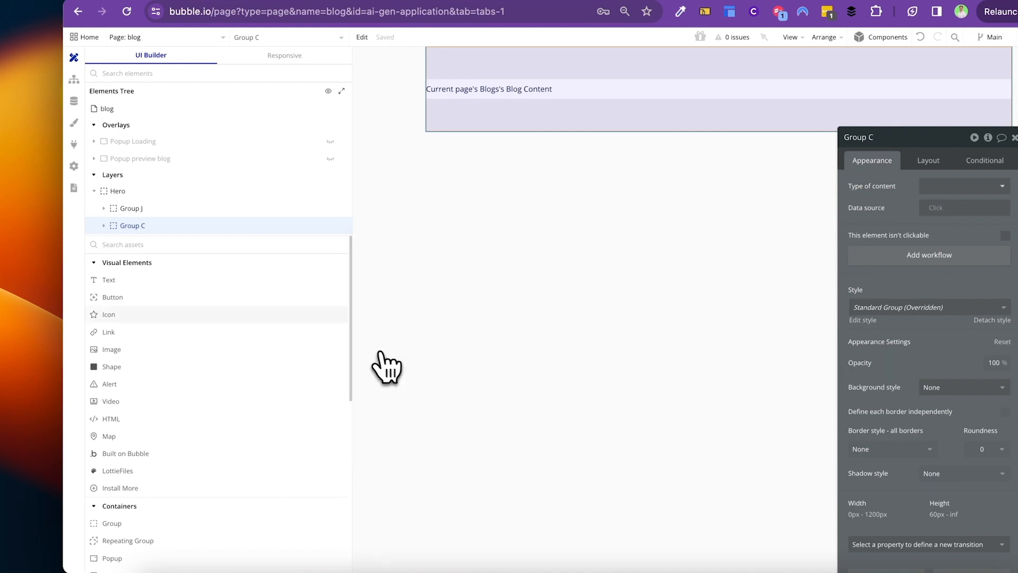
right_click(159, 192)
click(393, 333)
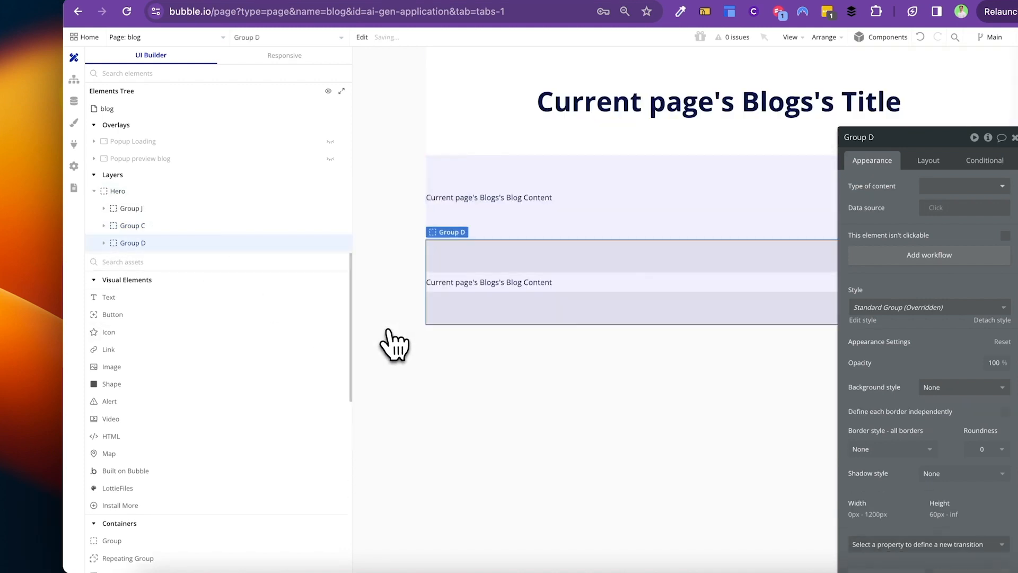
Step: Rename Group D to Group Carousel, add a repeating group inside, and delete the leftover text
key(BackSpace)
key(BackSpace)
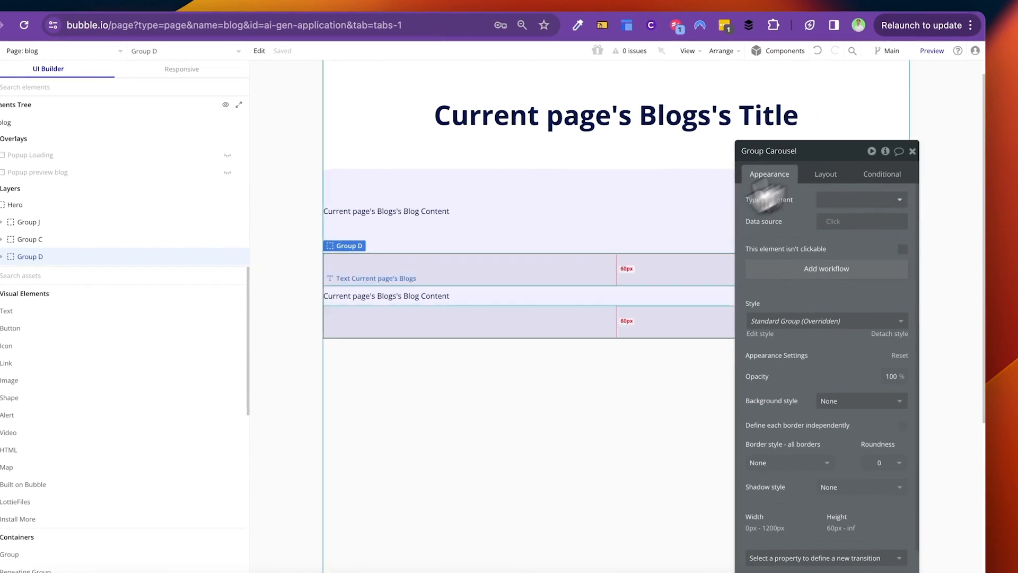
click(428, 305)
scroll(62, 407, down, 5)
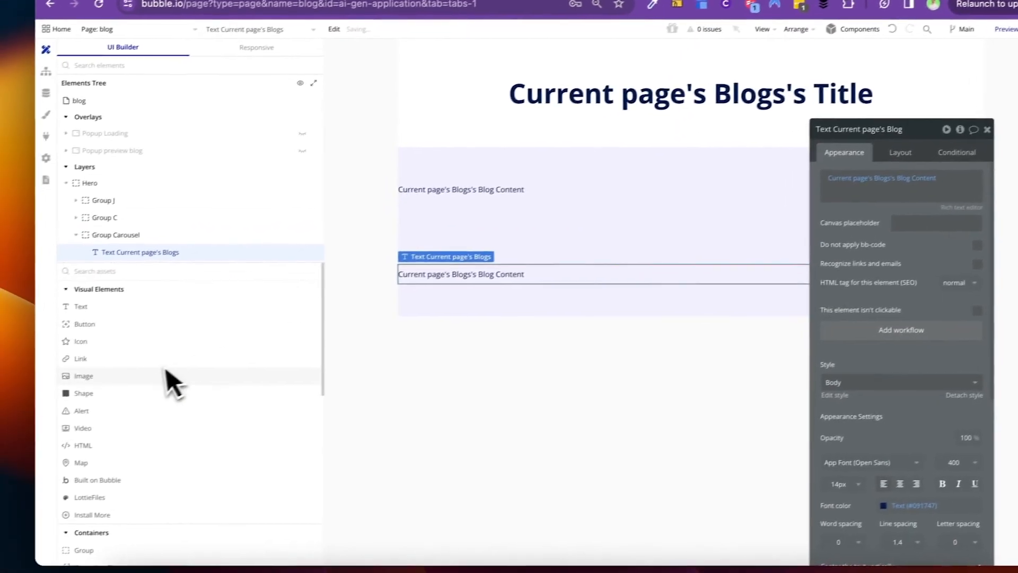
drag(157, 384, 545, 277)
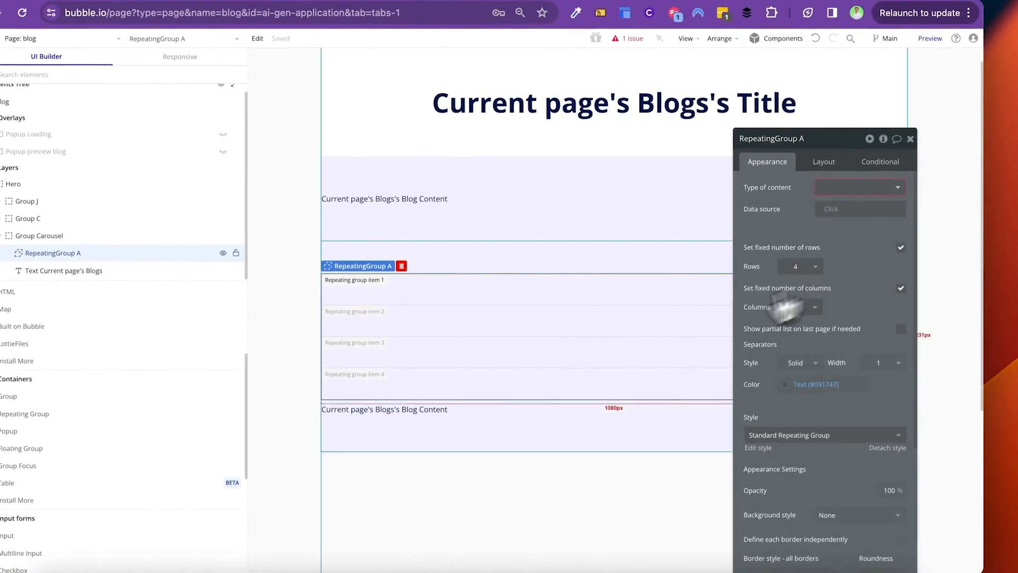
click(446, 415)
key(Delete)
click(411, 320)
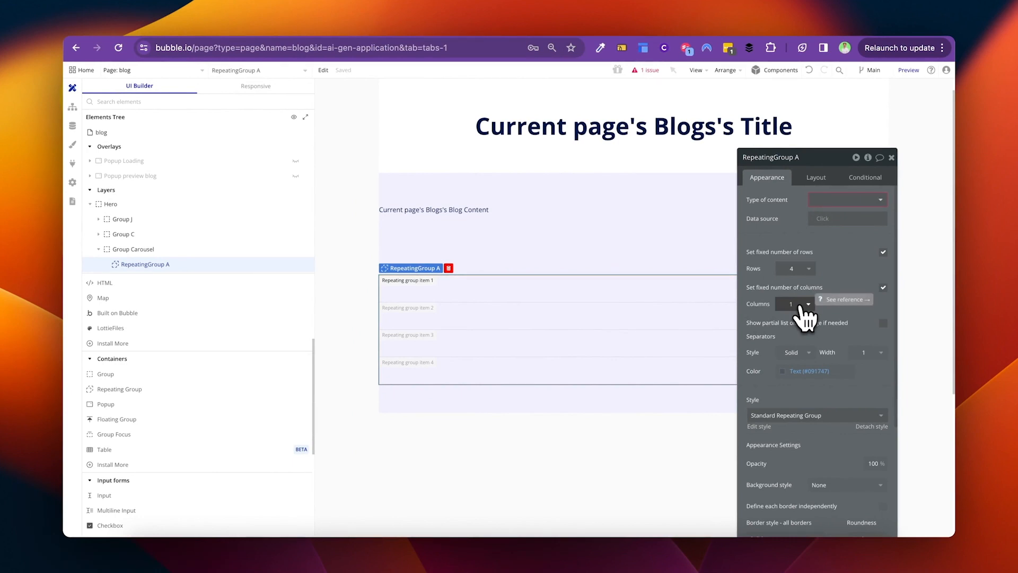
Step: Set the repeating group to 1 row and 3 columns
click(801, 268)
click(805, 301)
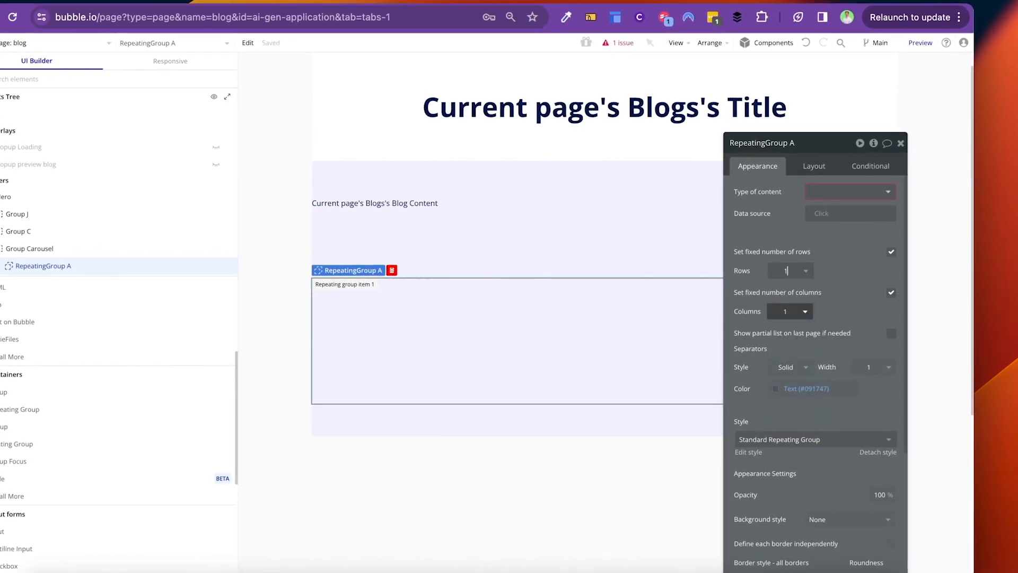
click(807, 313)
click(791, 378)
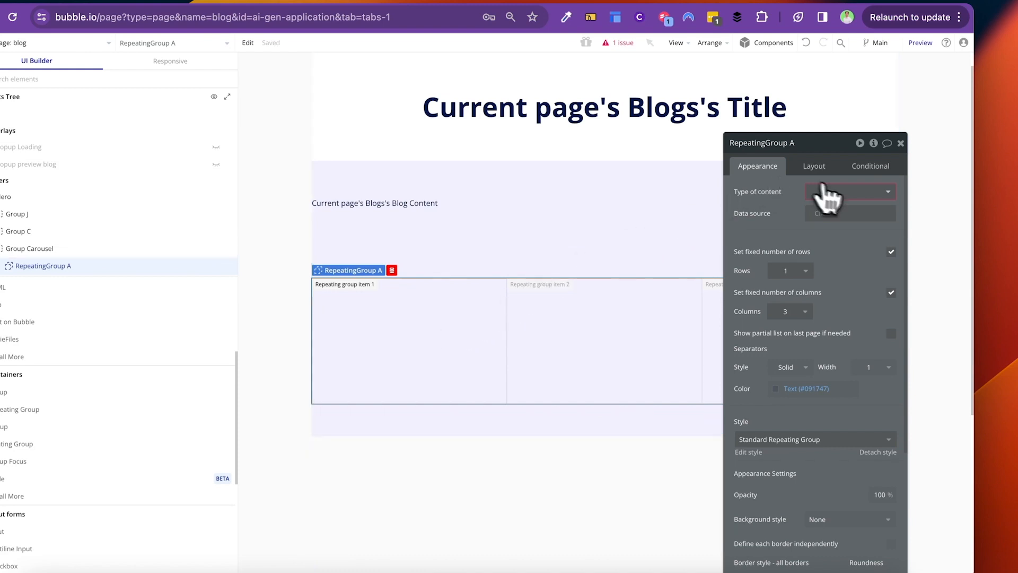
Step: Source the repeating group from Search for Blogs sorted by Created Date descending, type Blogs
click(823, 213)
text(search)
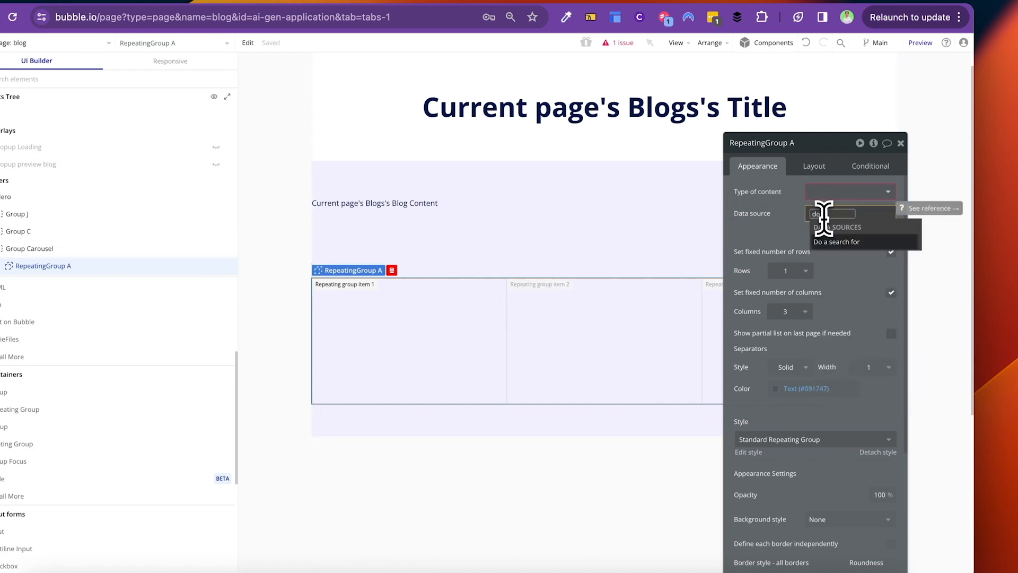
click(825, 230)
click(665, 171)
text(blog)
click(669, 202)
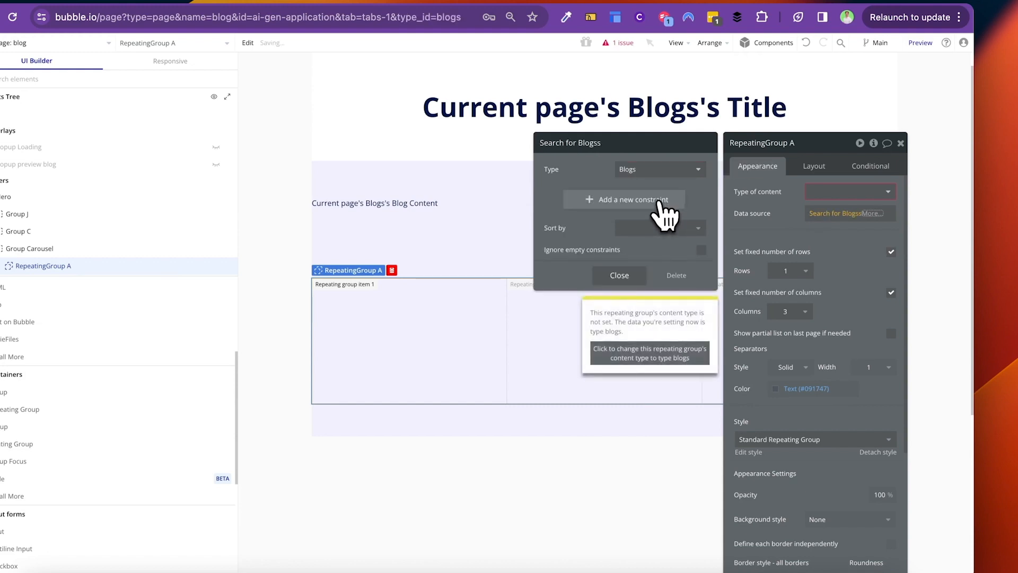
click(656, 230)
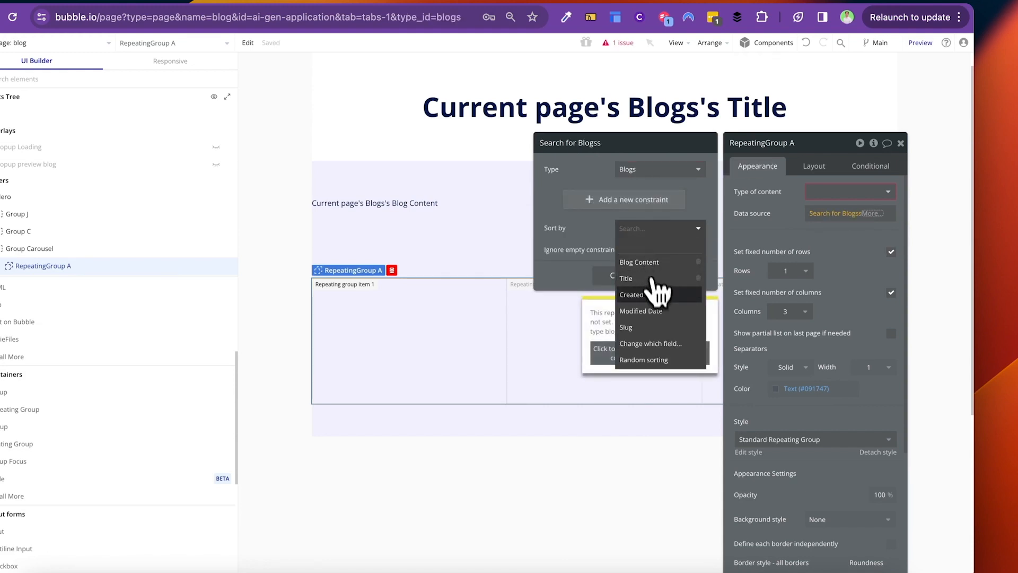
click(650, 296)
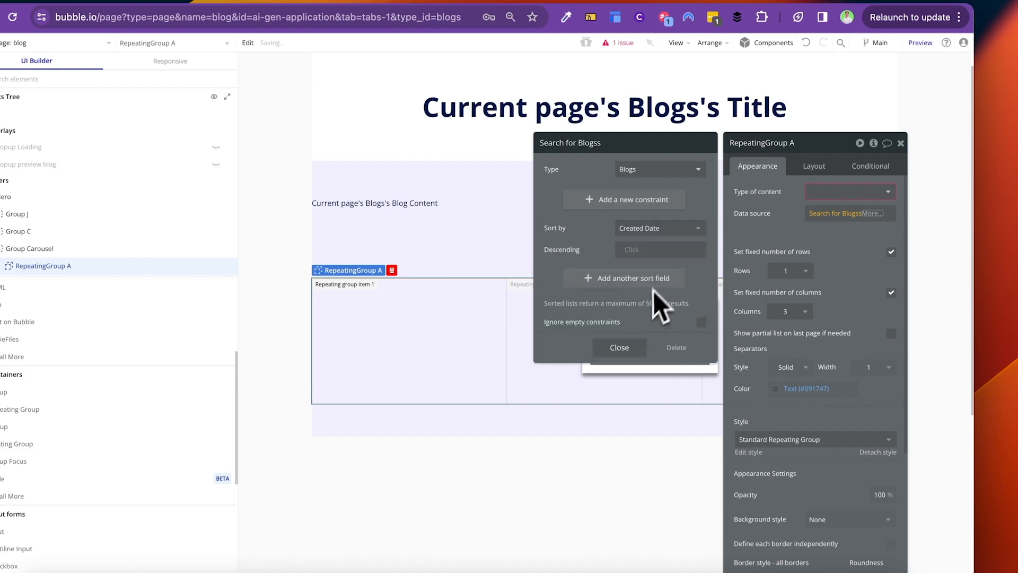
click(631, 249)
click(641, 296)
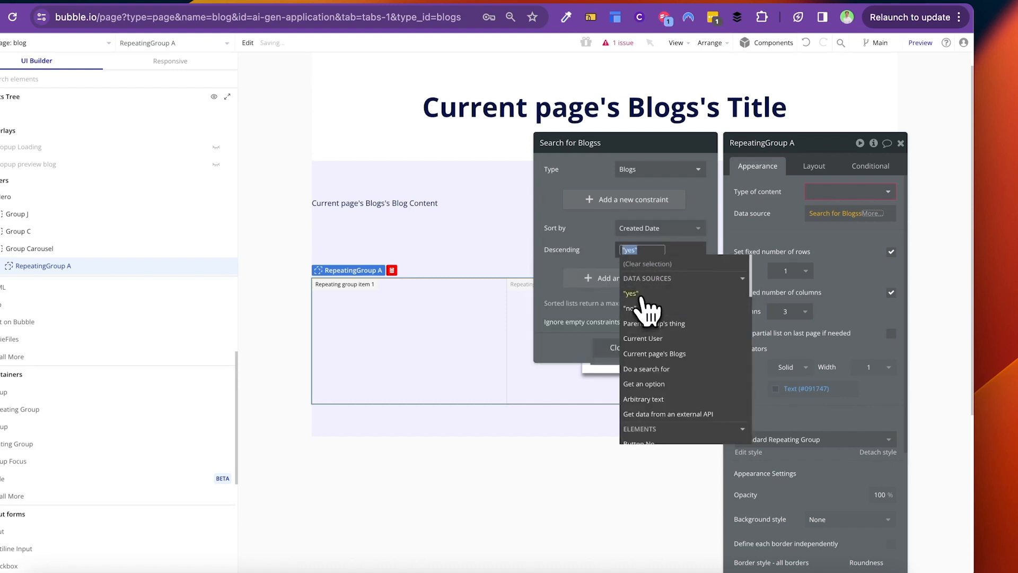
click(605, 233)
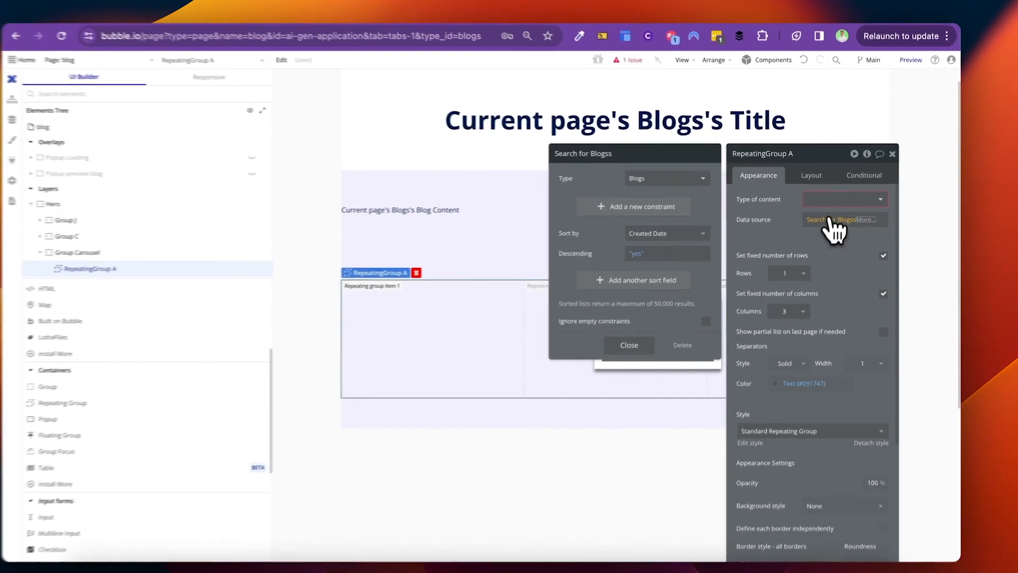
click(827, 200)
text(blo)
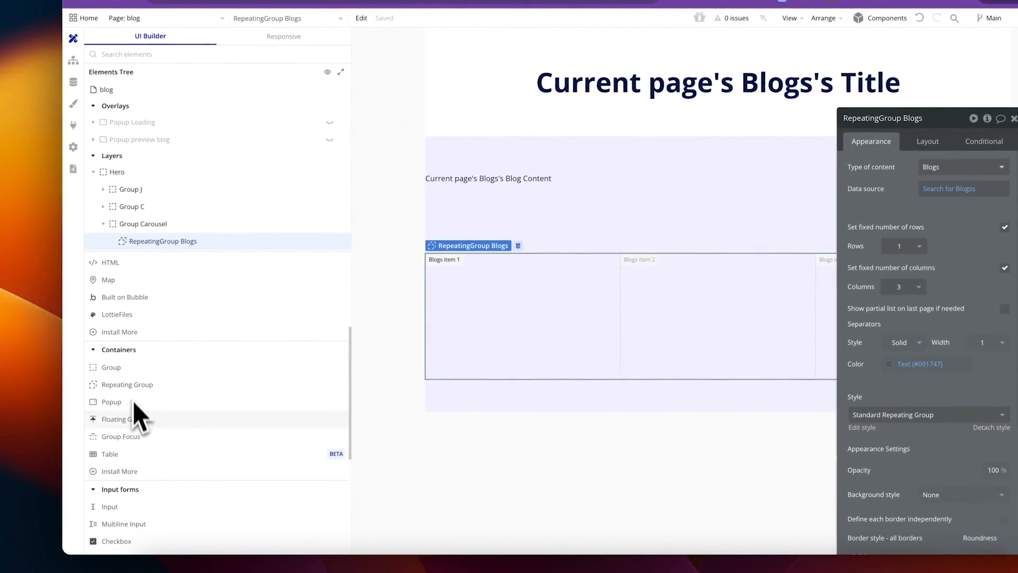
Step: Add a group into the first repeating cell and name it Group Column
scroll(133, 395, down, 1)
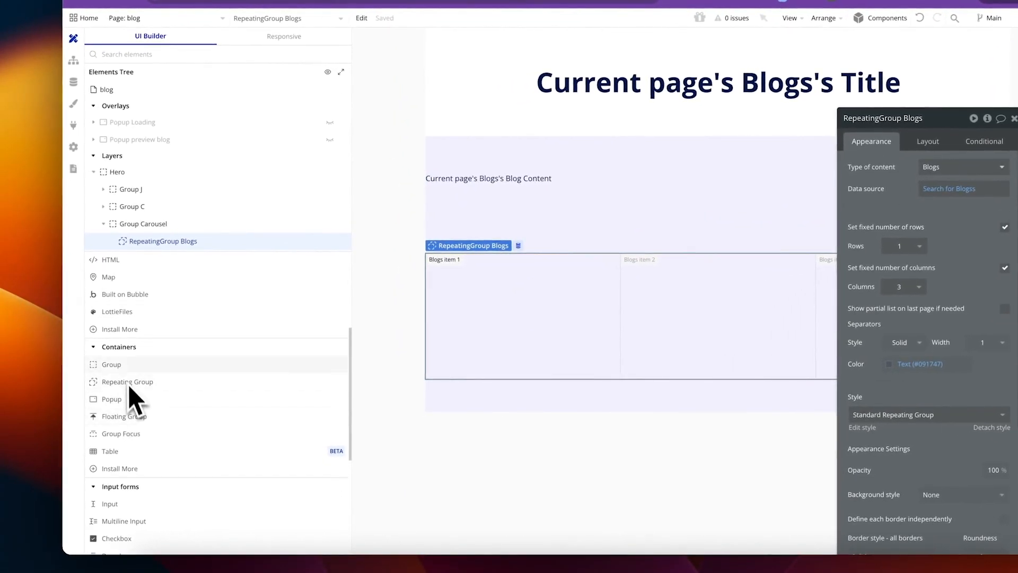
drag(123, 371, 462, 338)
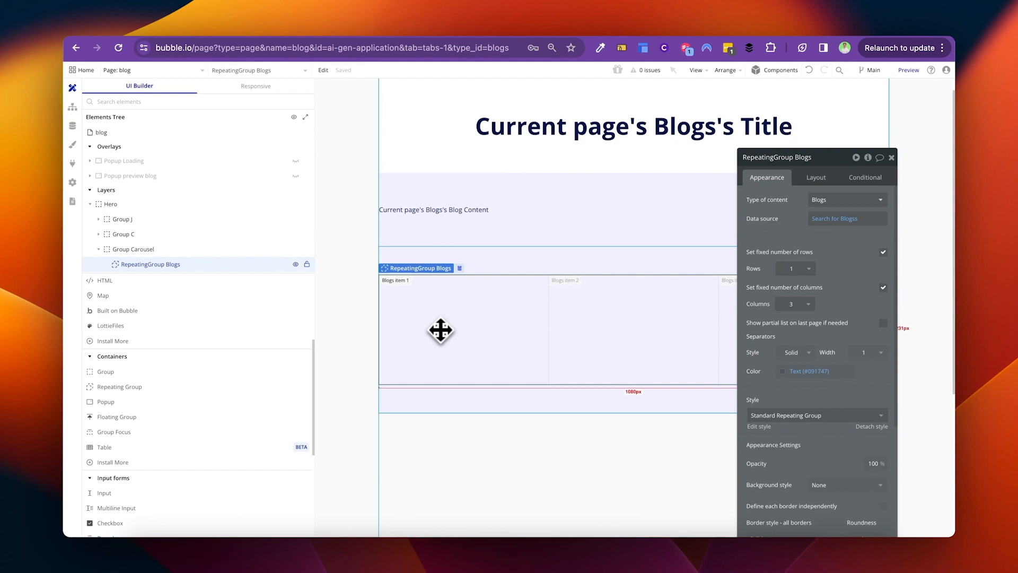
drag(440, 331, 268, 235)
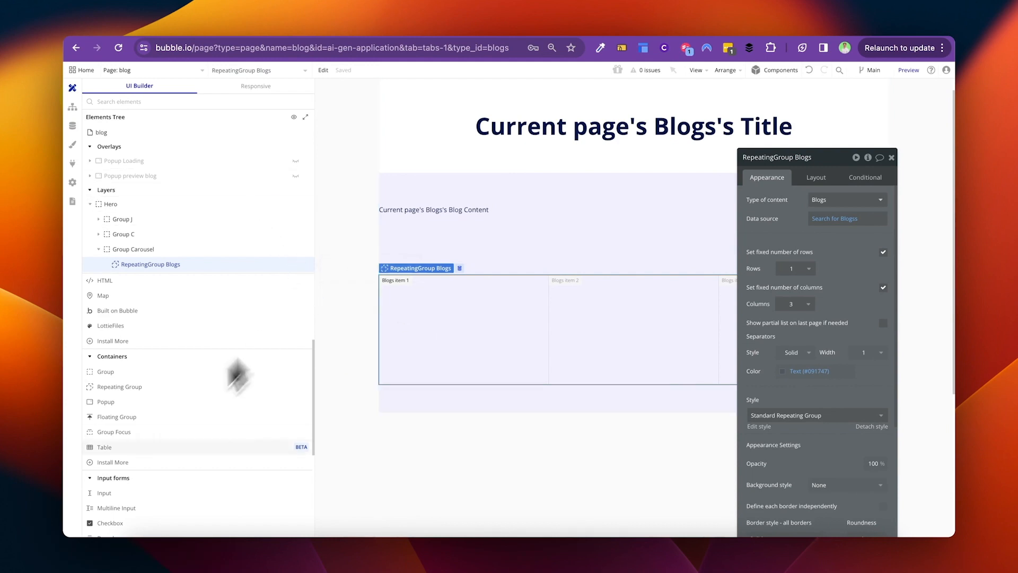
scroll(130, 398, down, 2)
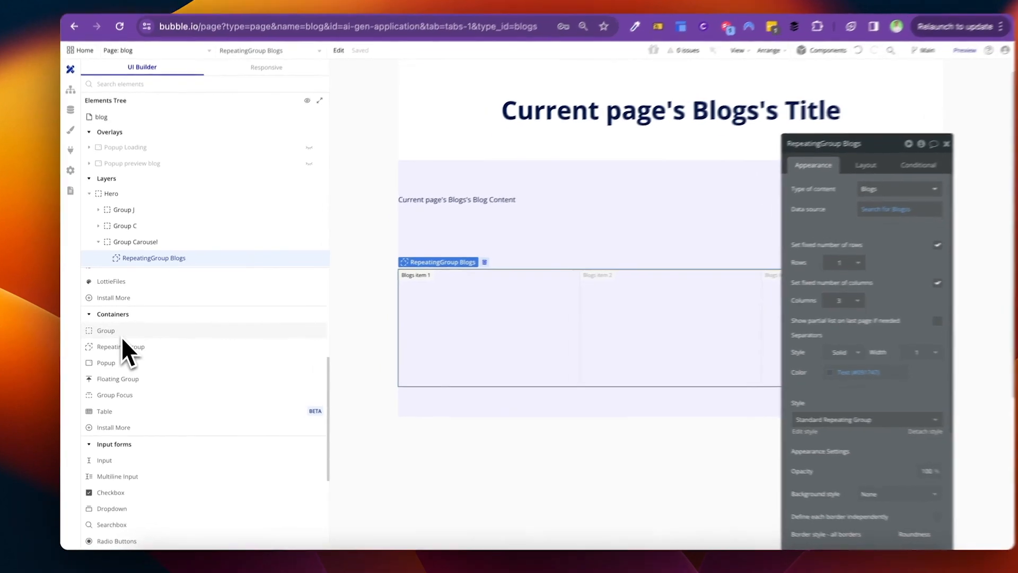
drag(119, 334, 499, 329)
click(792, 133)
key(BackSpace)
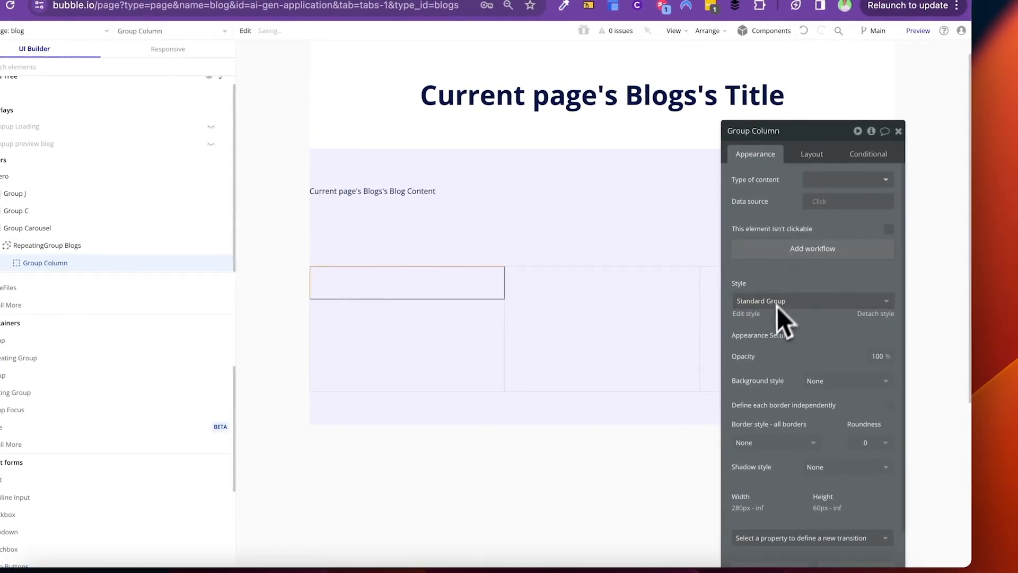
Step: Give Group Column a white background, 12 px margins, roundness 5, and fill the cell's height
click(828, 420)
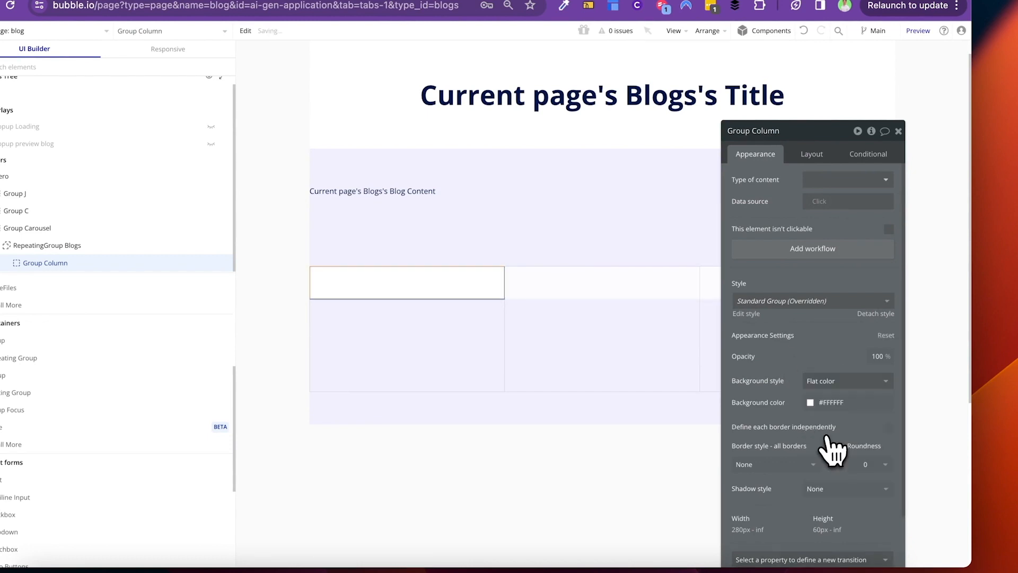
click(819, 156)
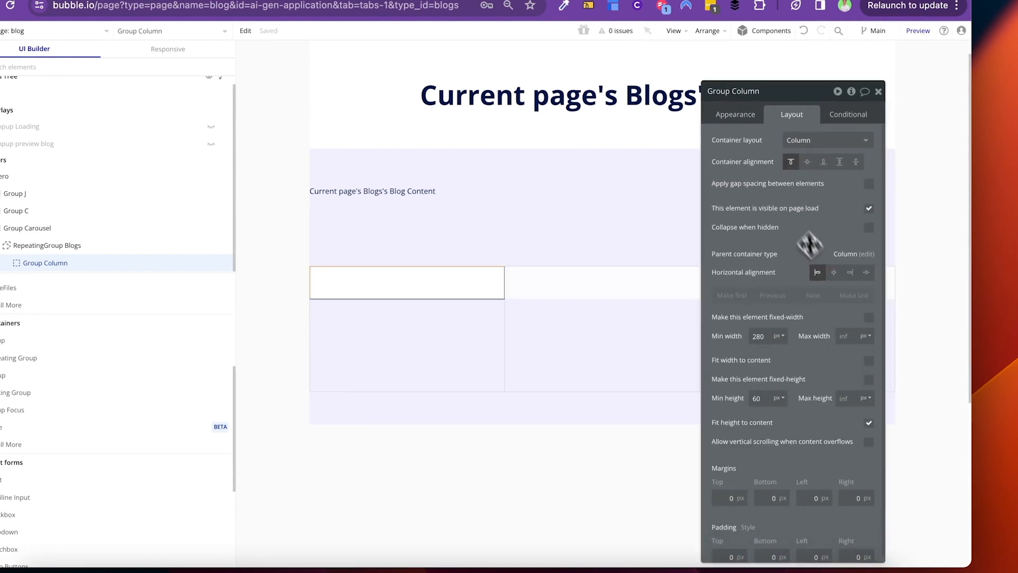
click(724, 468)
text(12)
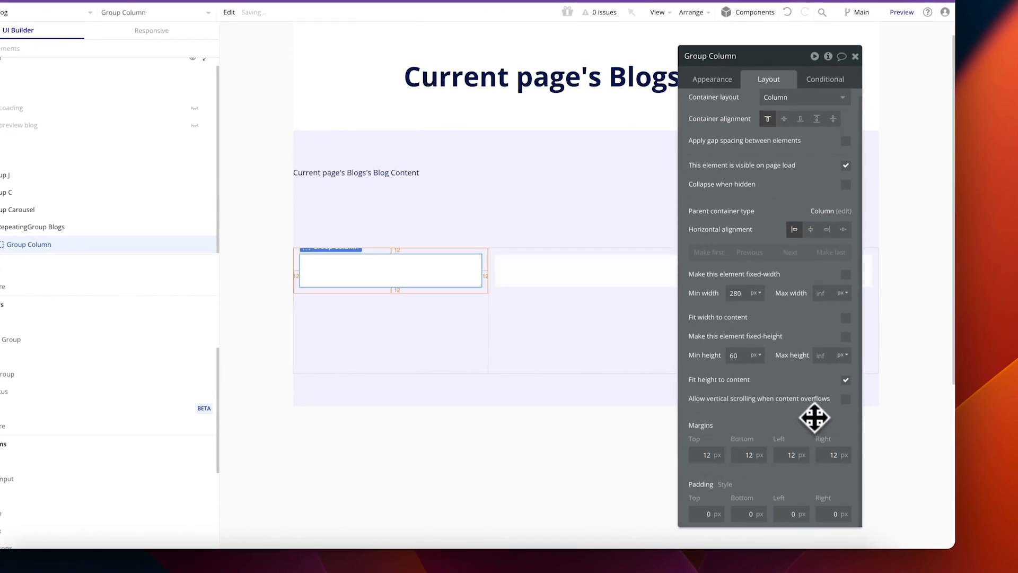
click(712, 79)
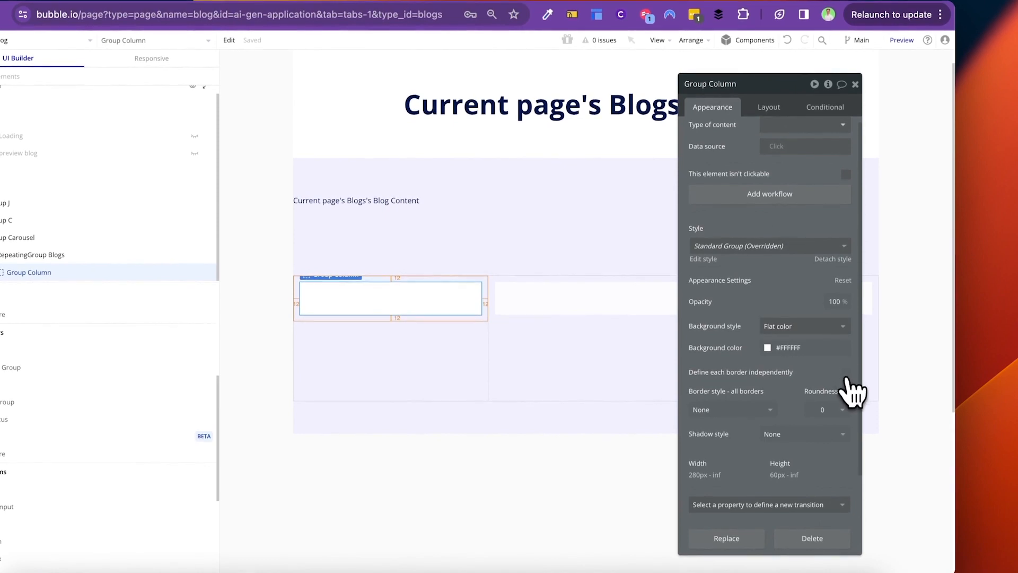
click(840, 411)
click(820, 505)
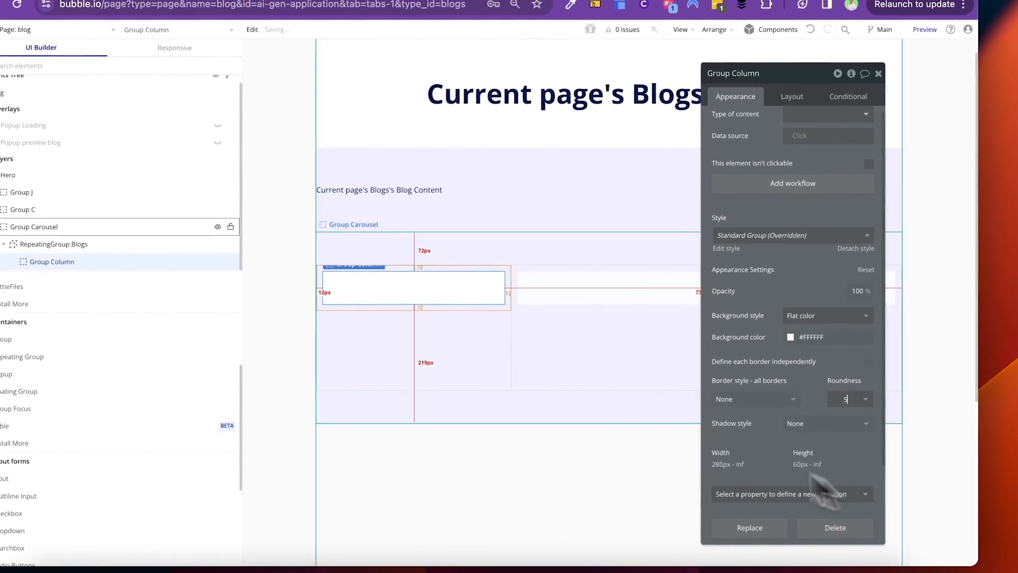
click(792, 96)
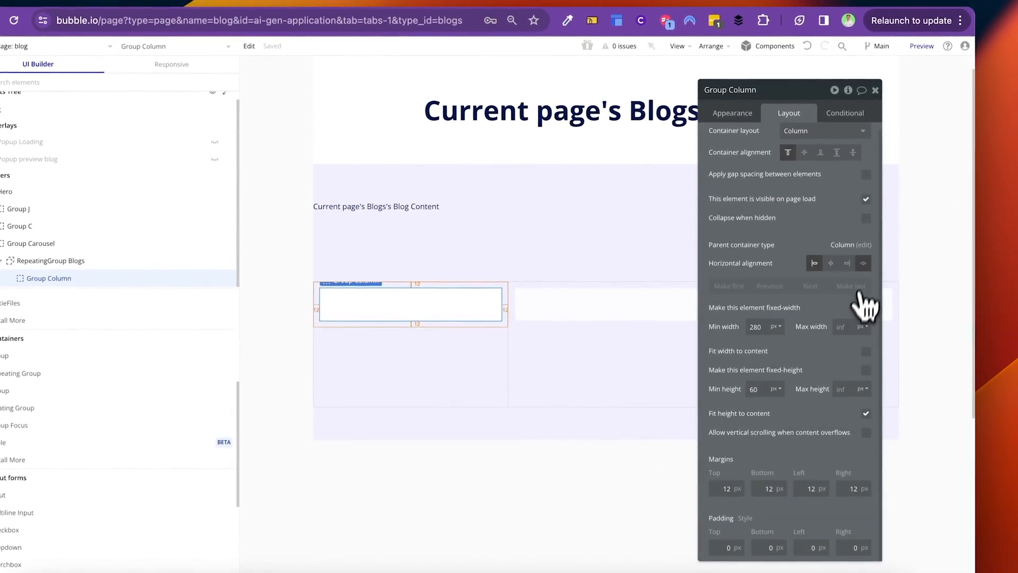
click(863, 413)
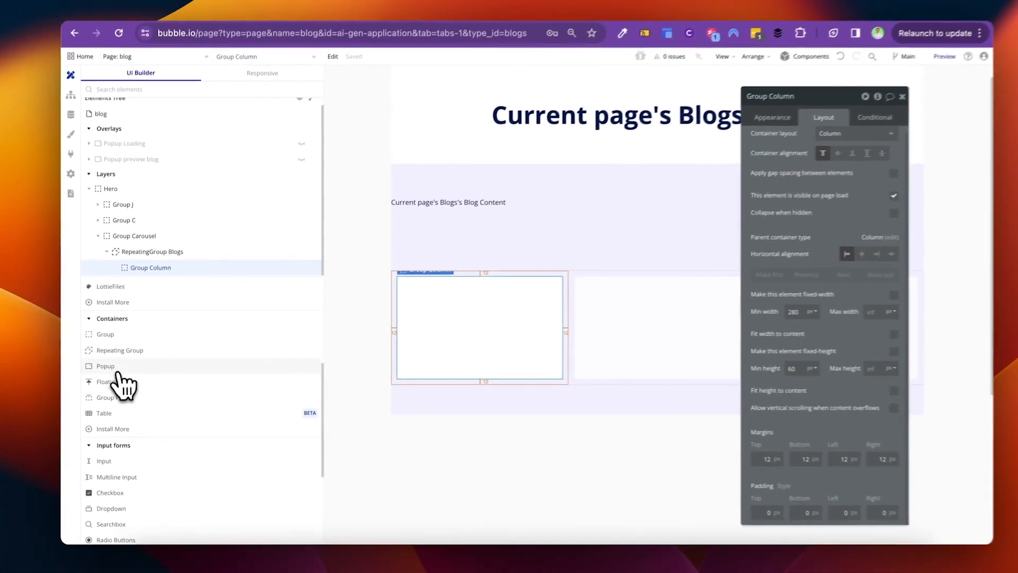
scroll(130, 382, up, 5)
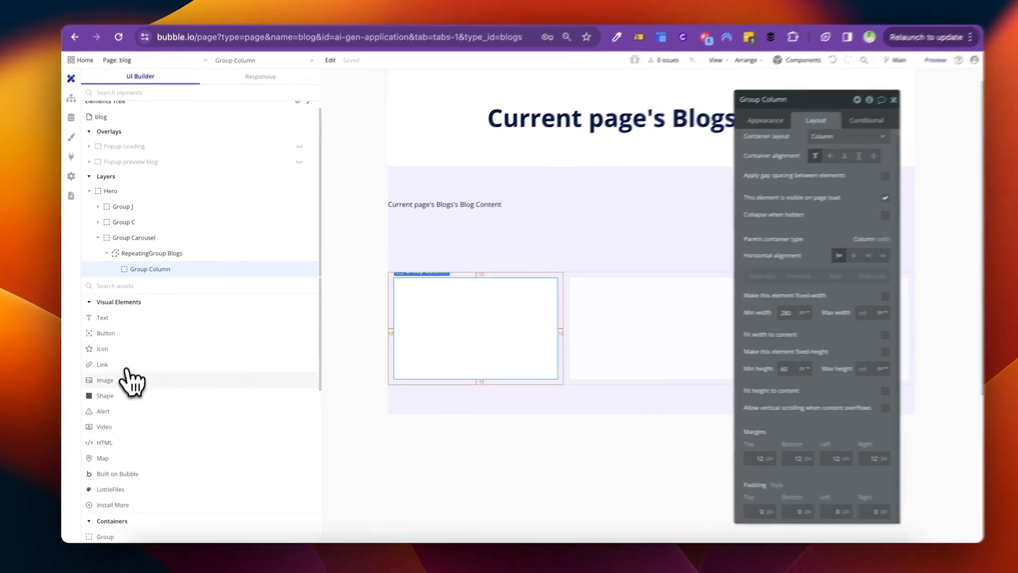
Step: Add Image A to Group Column at a fixed 150px width with locked aspect ratio
drag(128, 374, 448, 313)
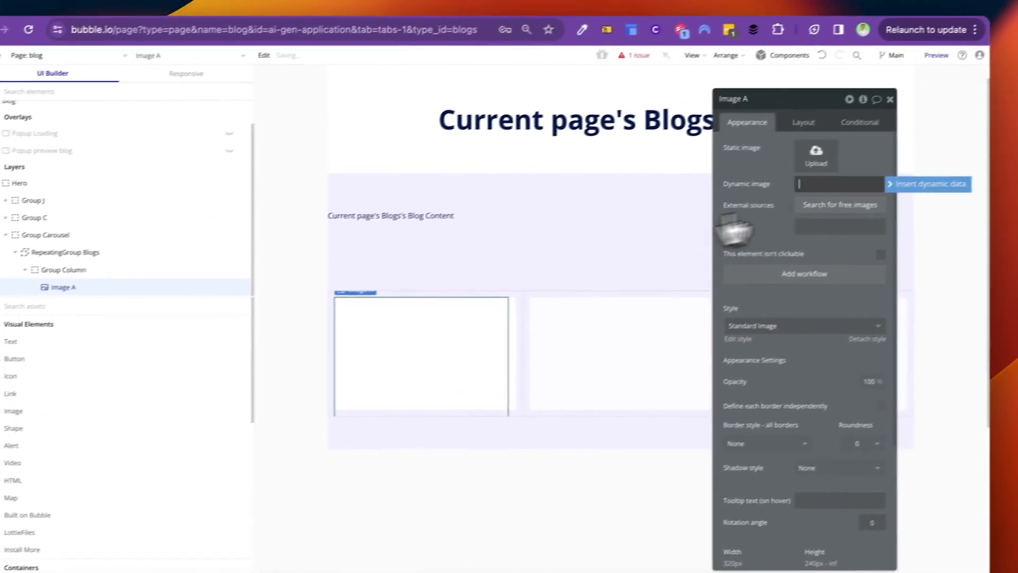
click(804, 122)
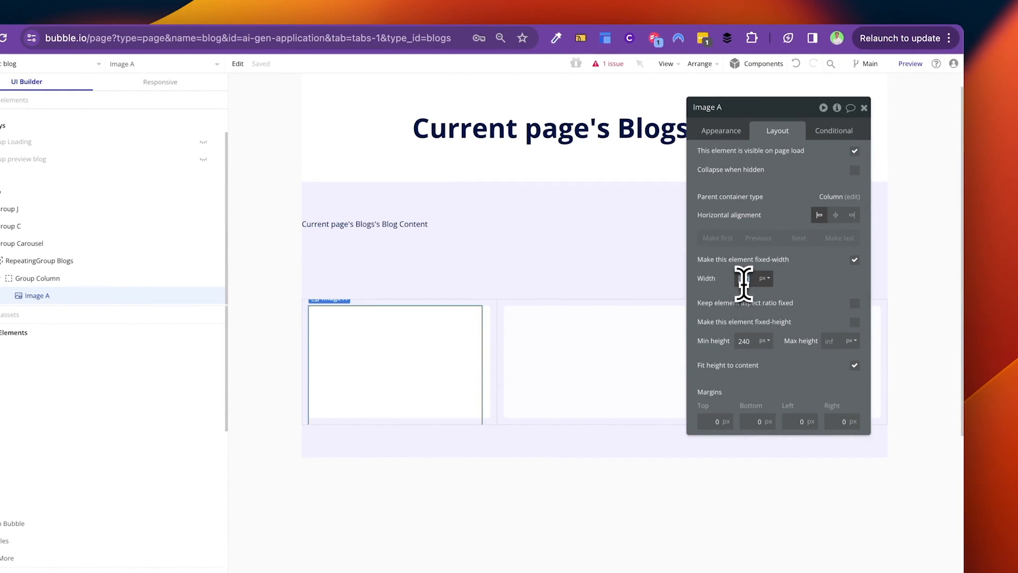
double_click(744, 281)
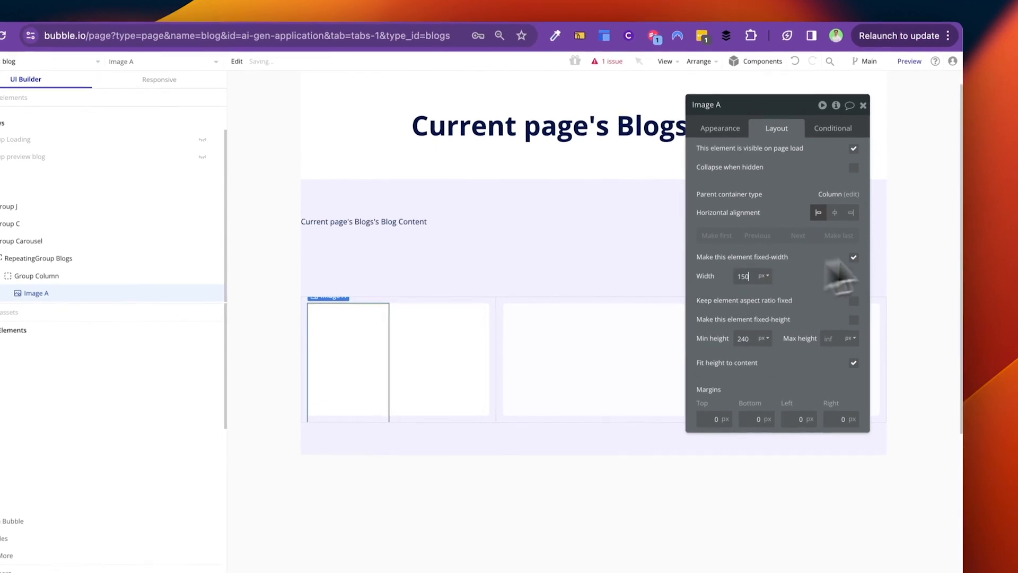
text(200)
double_click(734, 257)
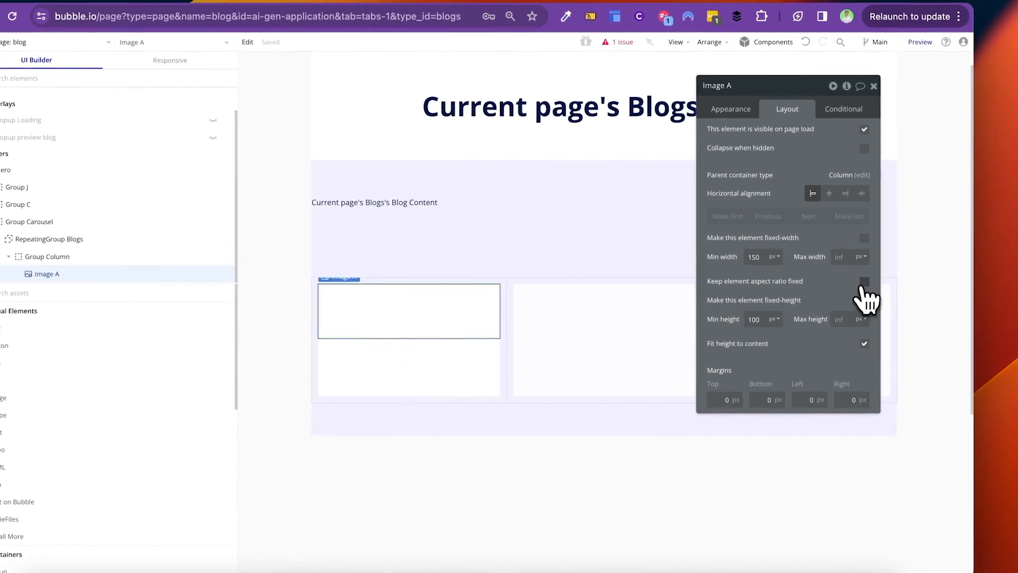
click(864, 282)
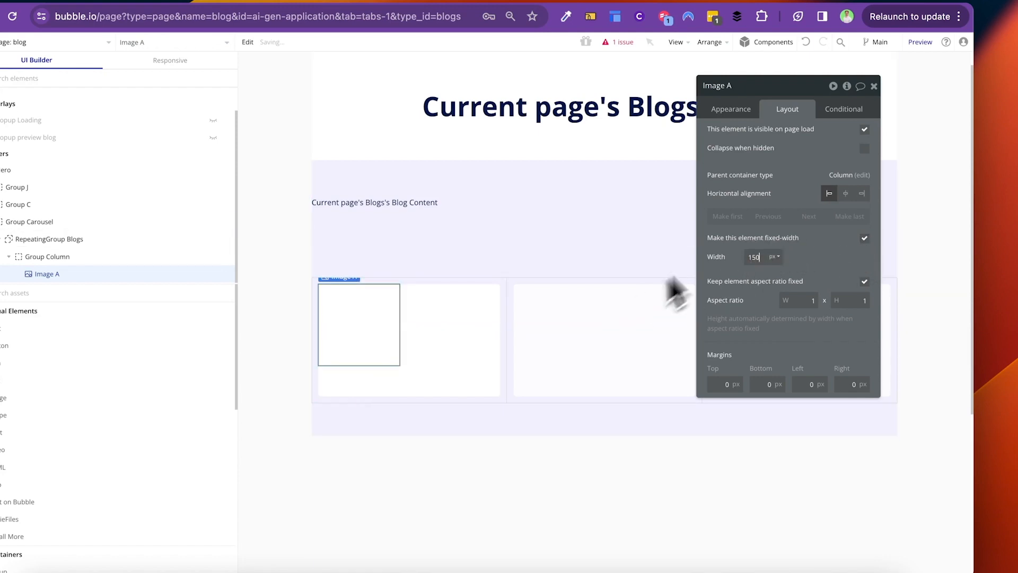
click(503, 320)
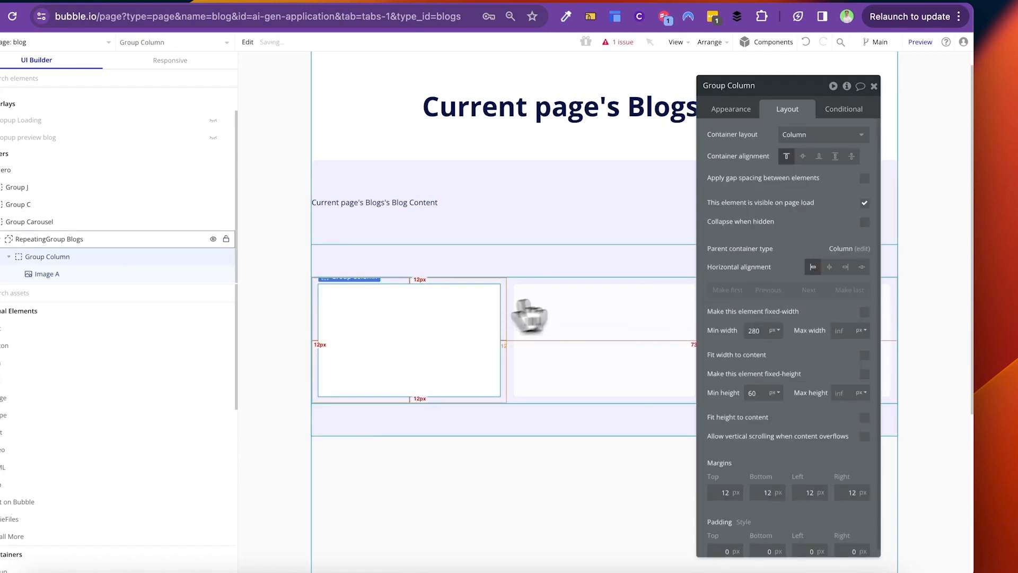
scroll(806, 325, down, 1)
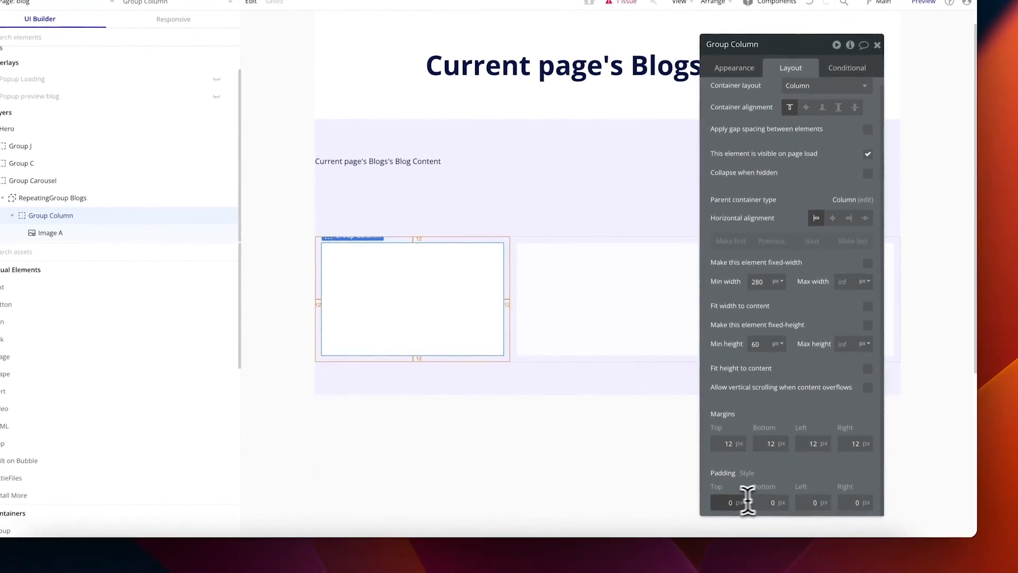
text(8)
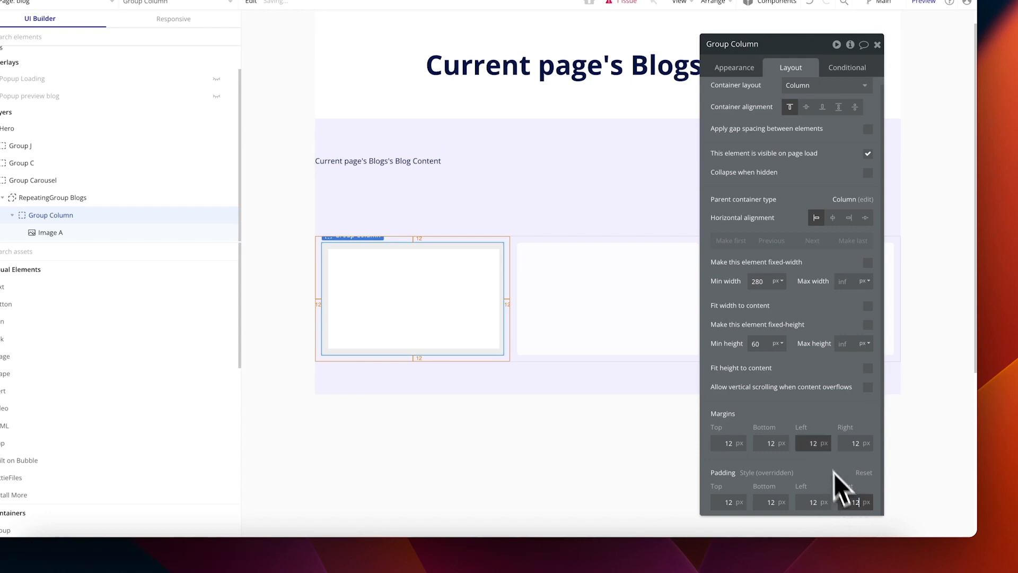
click(448, 289)
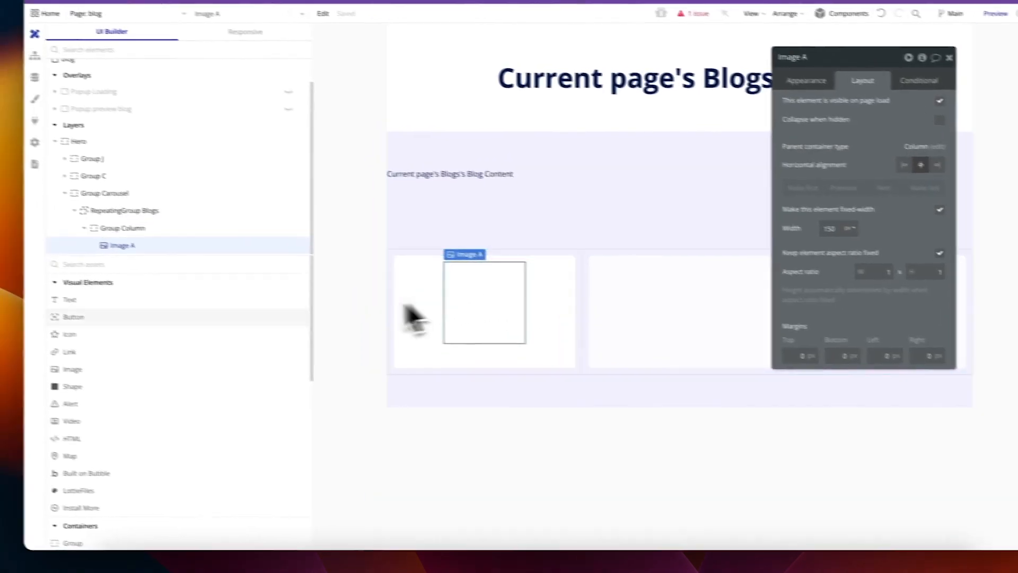
Step: Add a Heading 6 text element below the image in the card
drag(136, 307, 503, 378)
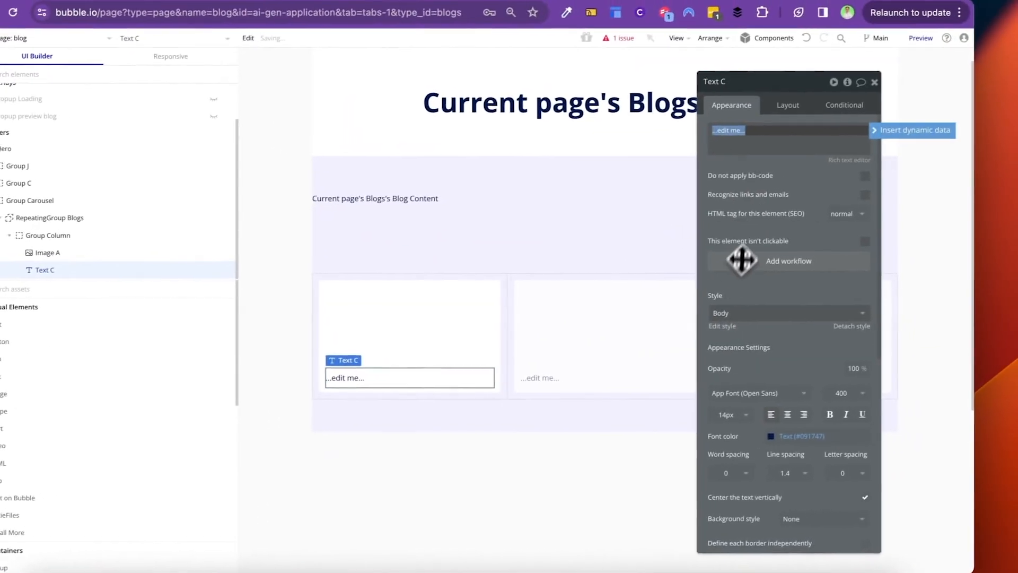
click(737, 314)
text(heading)
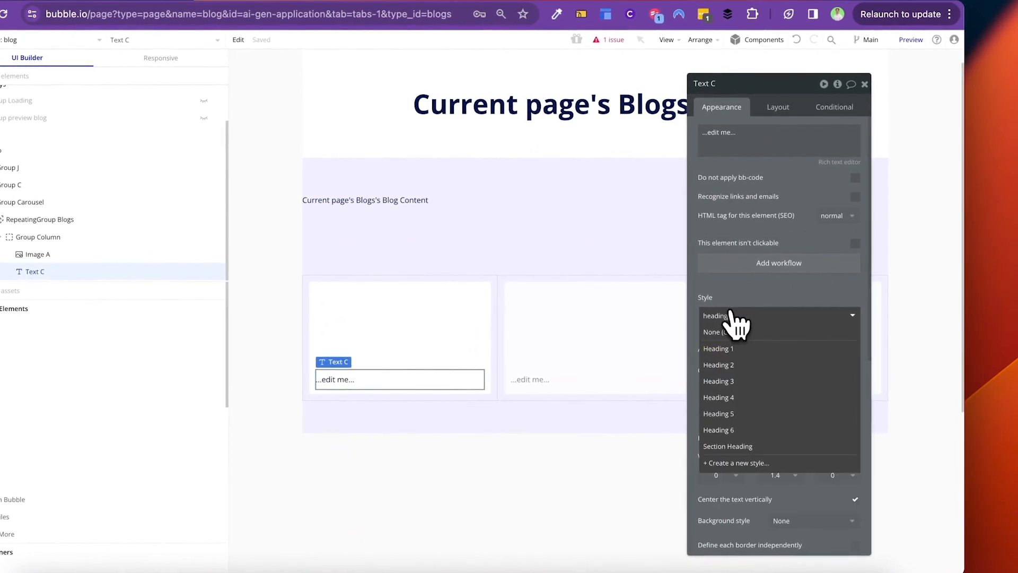
click(753, 431)
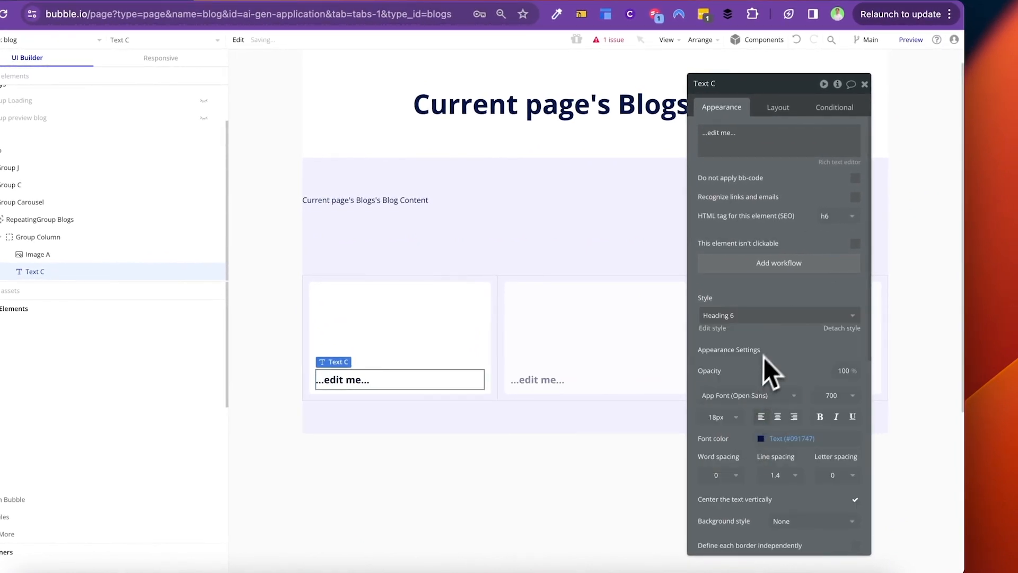
click(757, 148)
click(880, 135)
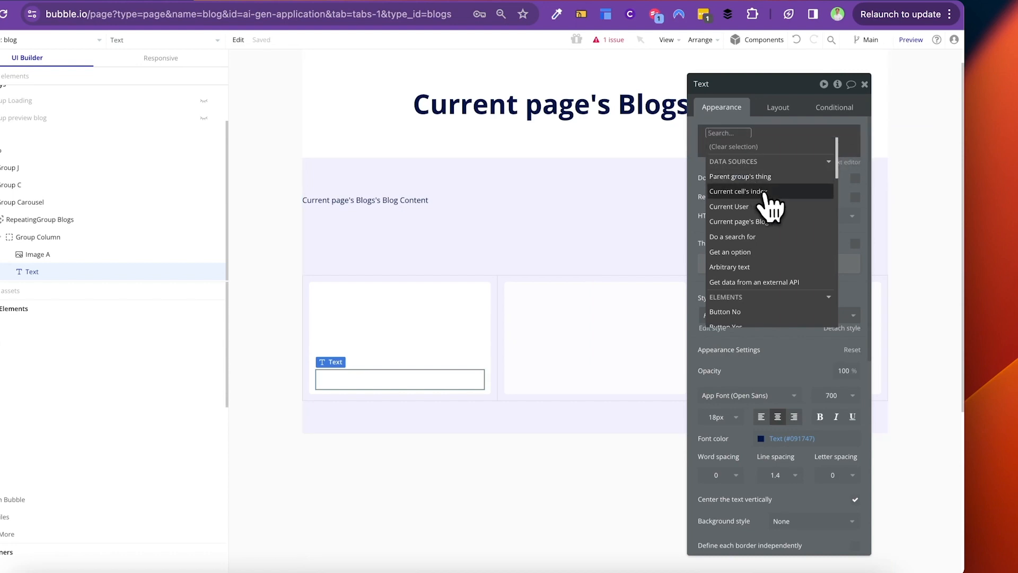
Step: Set Group Column's source to Current cell's Blogs and bind the text to Parent group's Blogs's Title
click(476, 328)
click(813, 154)
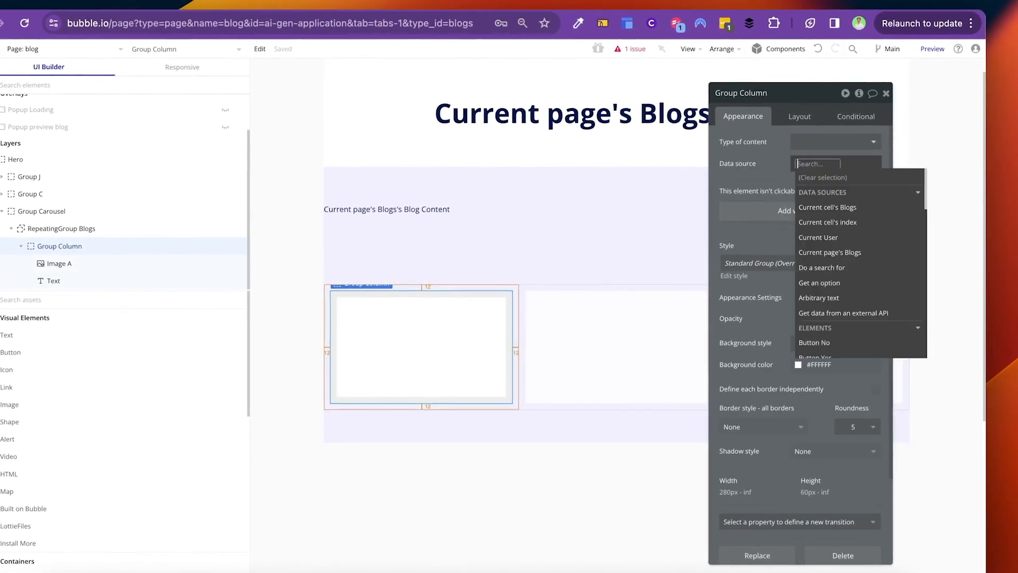
click(834, 204)
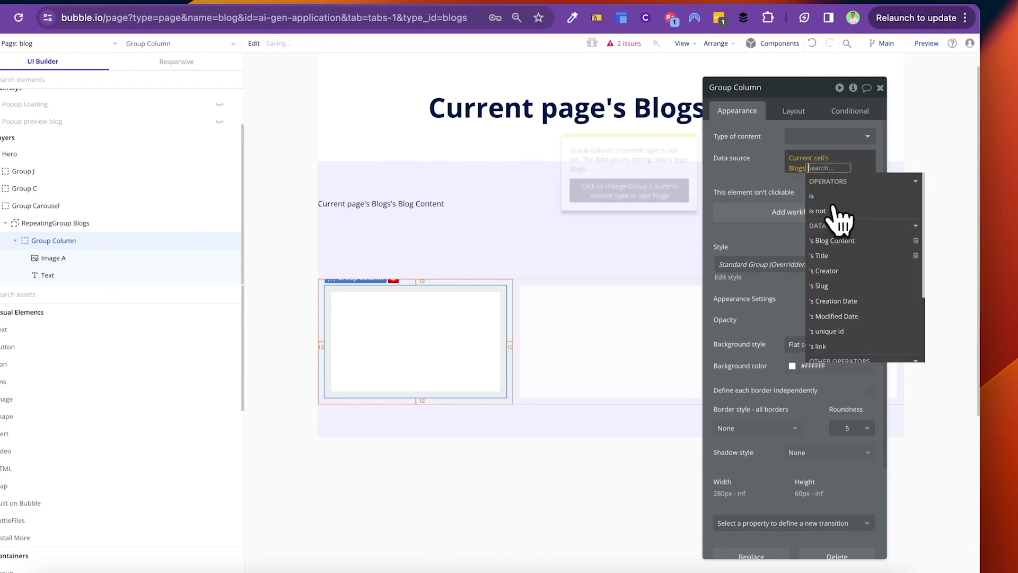
click(435, 330)
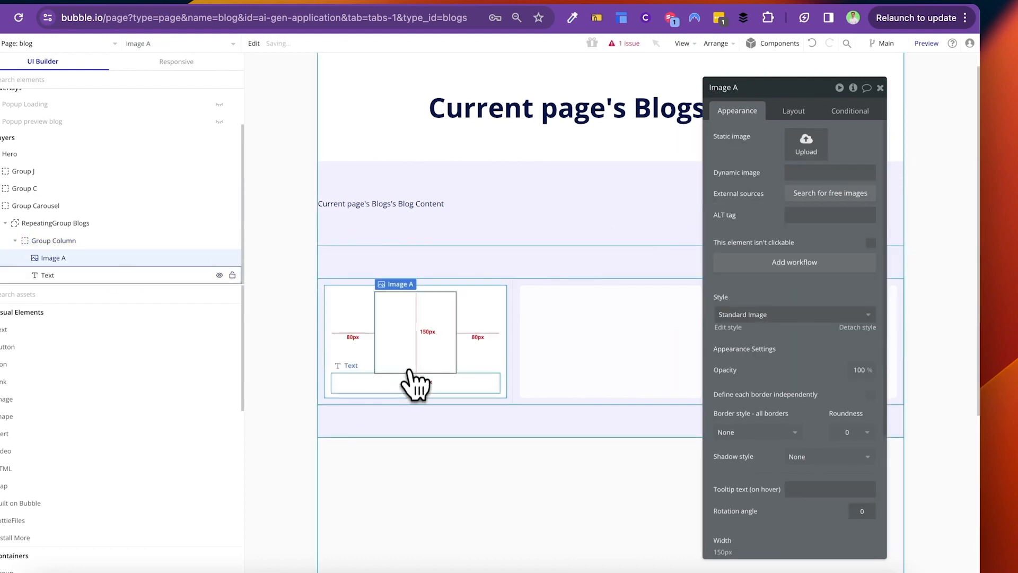
click(848, 178)
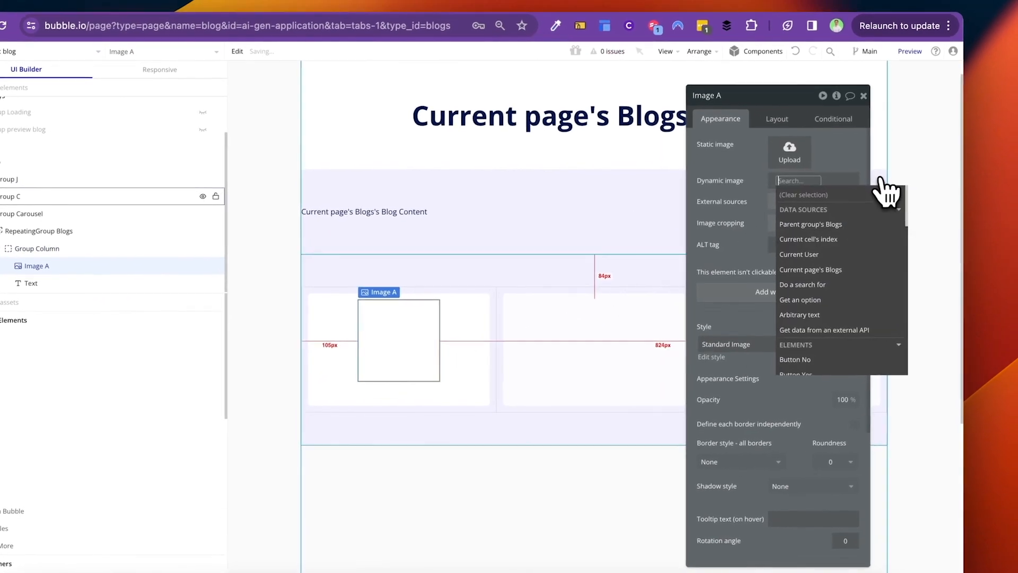
click(736, 175)
click(377, 391)
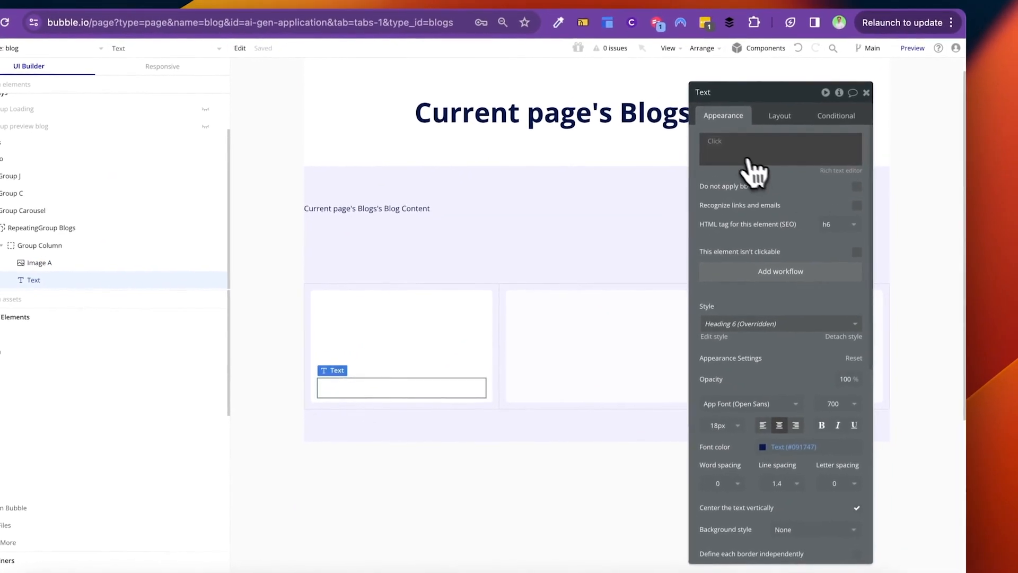
click(721, 135)
click(753, 154)
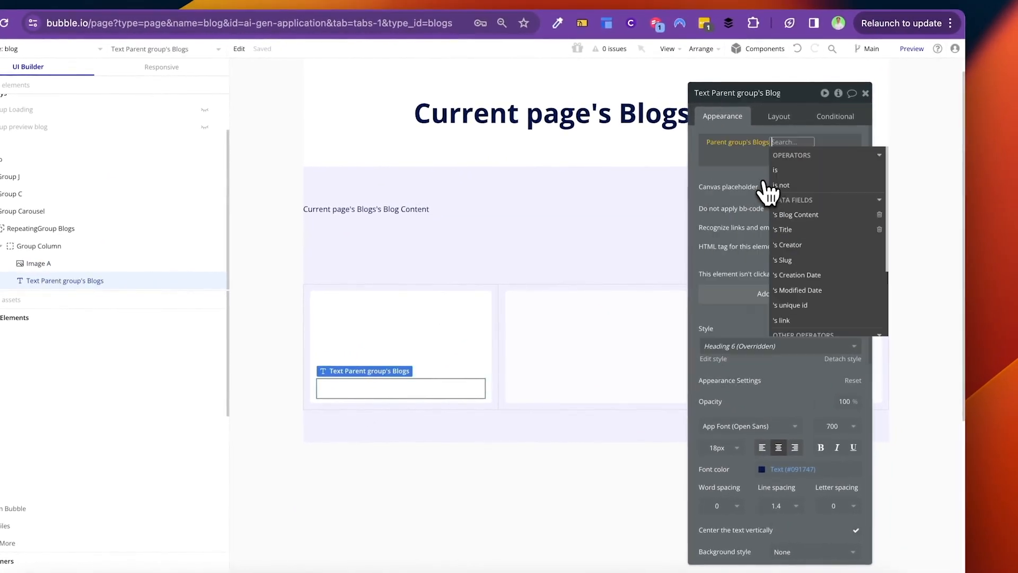
click(795, 229)
Step: Turn on 12px gap spacing in Group Column and make it fit its content height
click(496, 353)
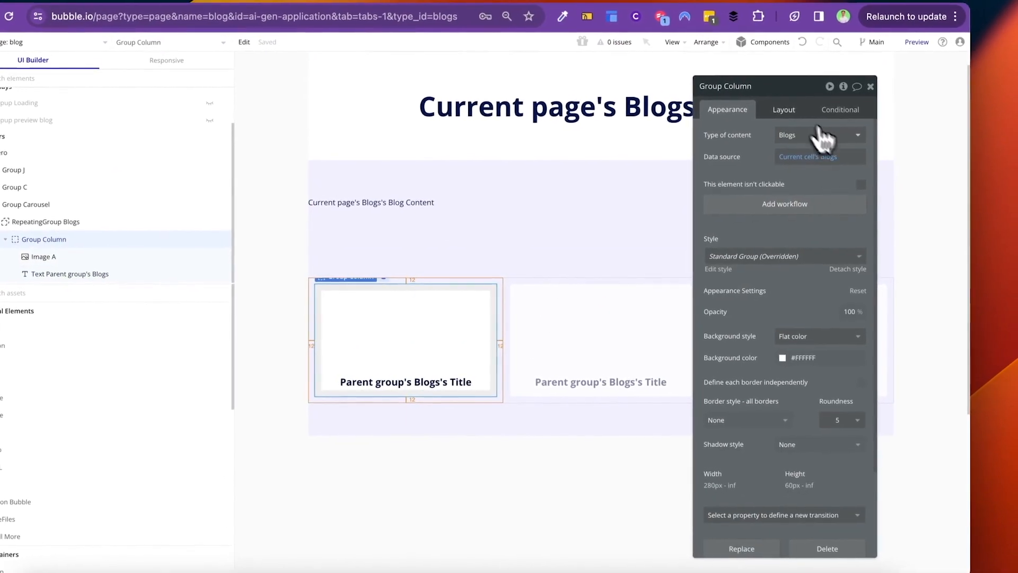
click(790, 106)
click(865, 176)
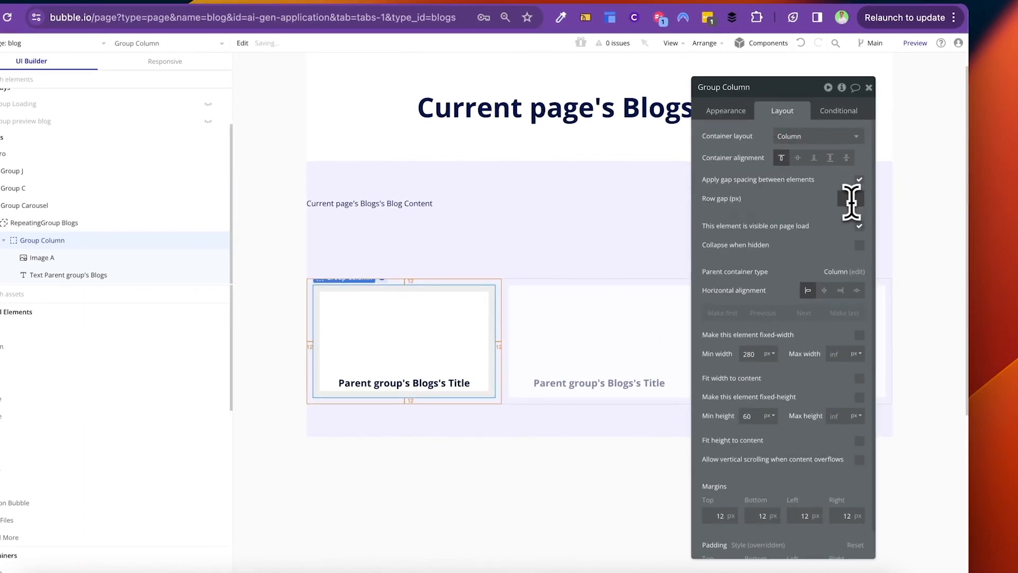
click(859, 441)
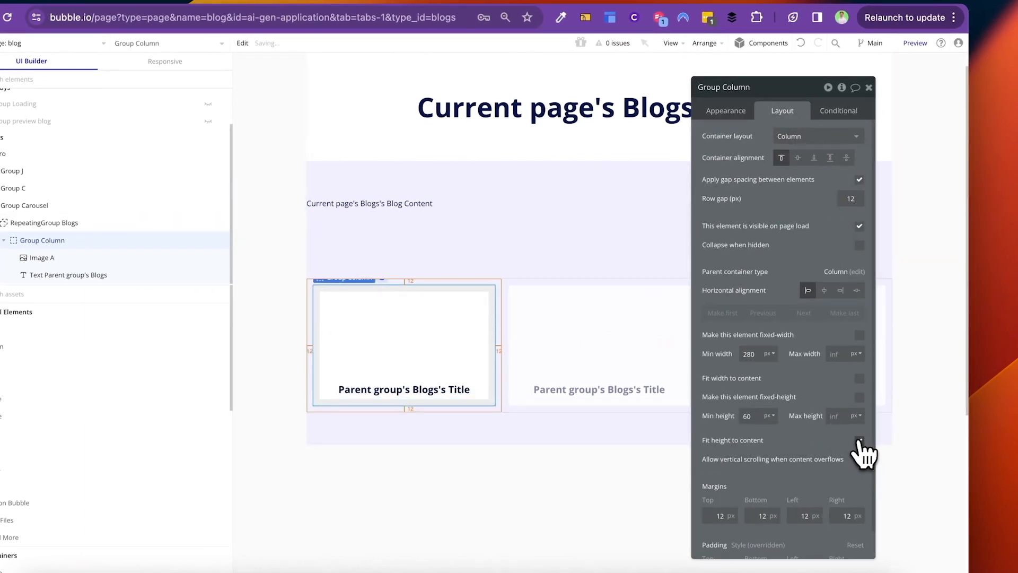
click(469, 366)
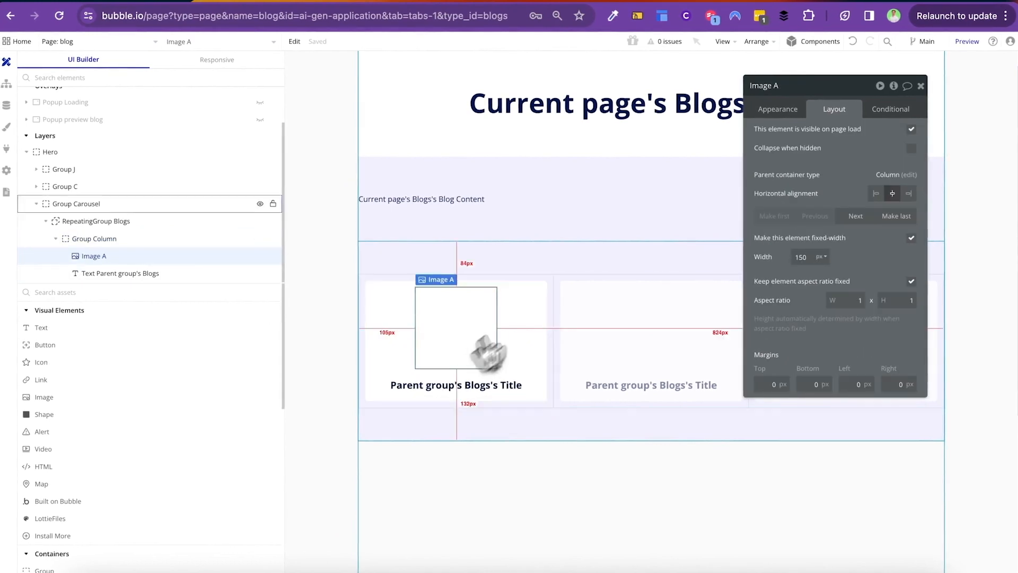
Step: Add an Image field of type image to the Blogs data type
click(83, 136)
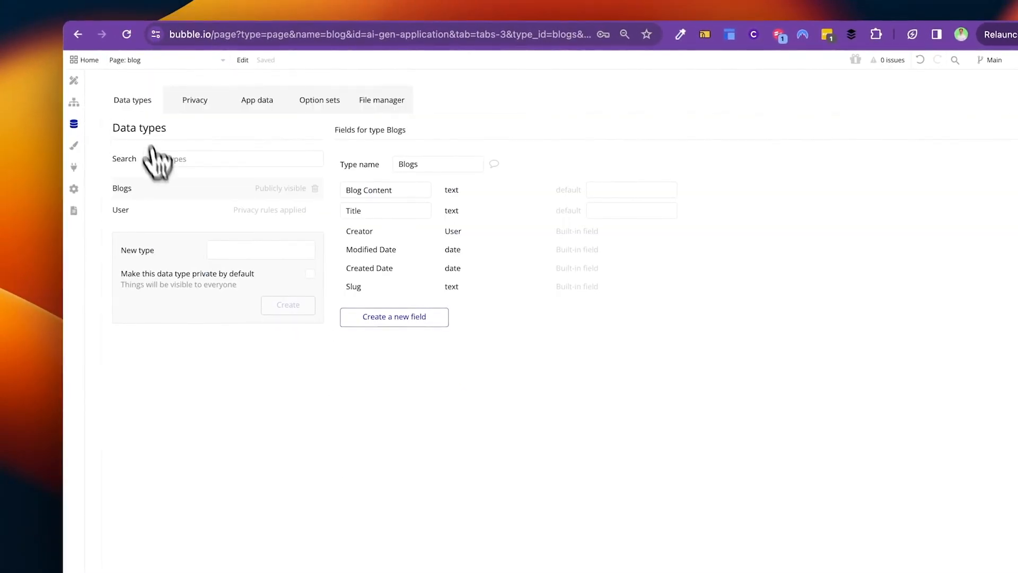
click(385, 317)
text(Image)
click(618, 158)
text(image)
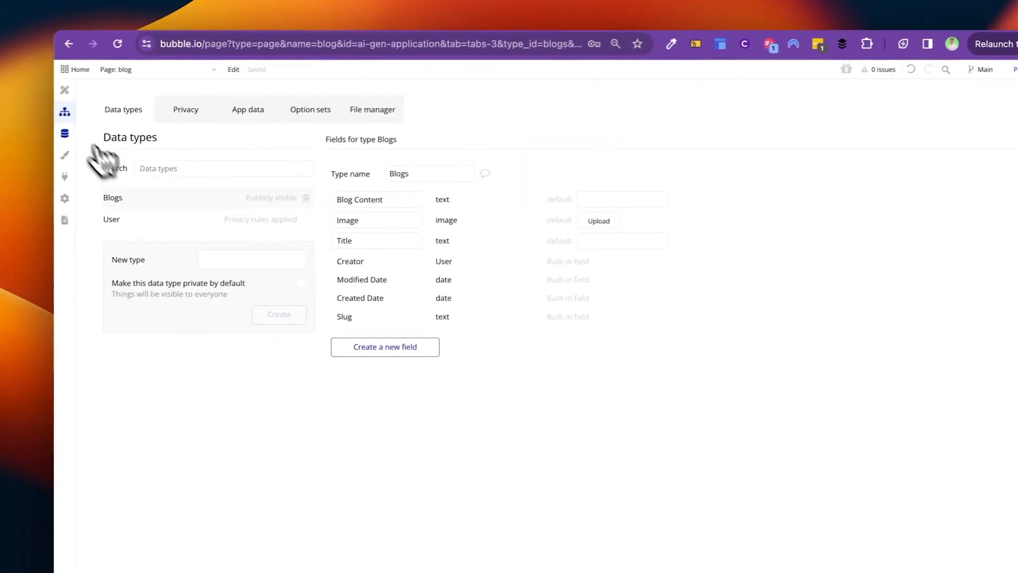
Step: Return to the Design tab and reselect the card group on the blog page
click(22, 96)
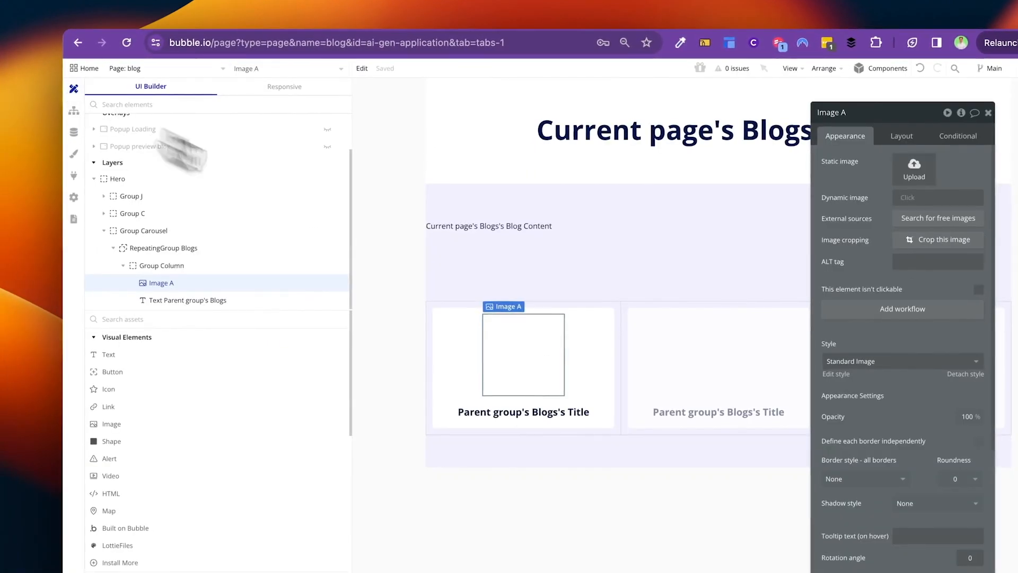
click(531, 352)
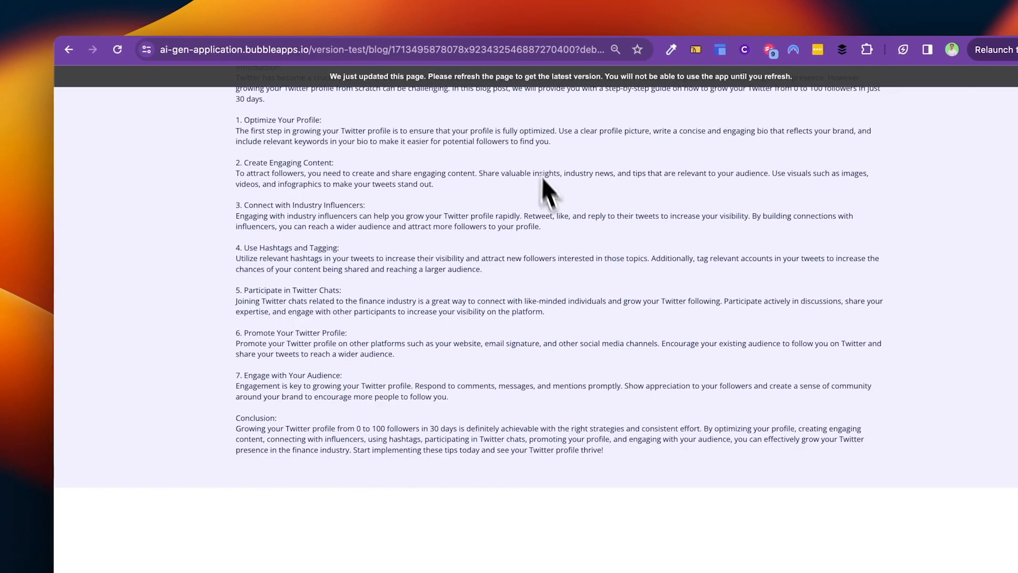
scroll(530, 226, up, 3)
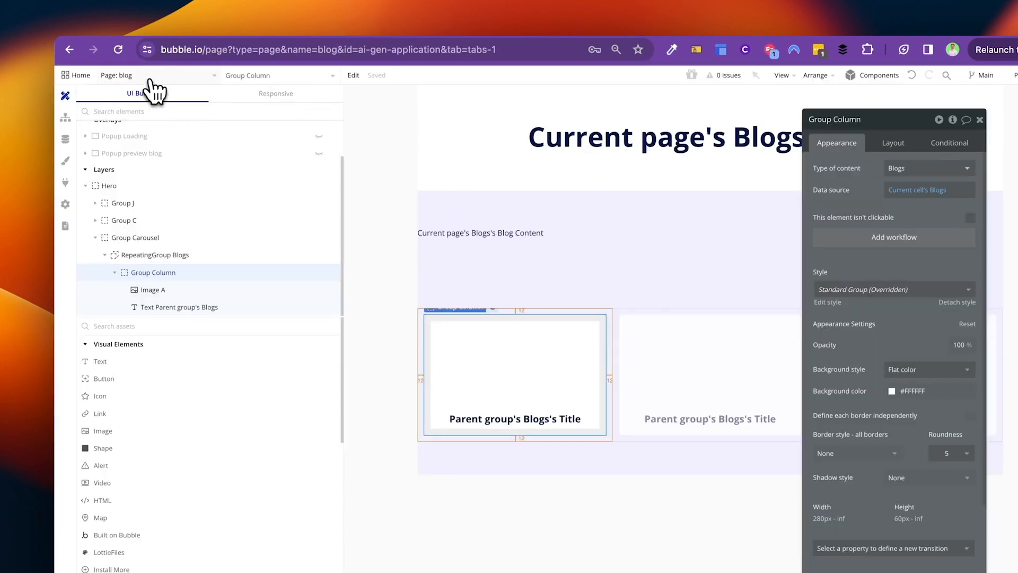
click(150, 80)
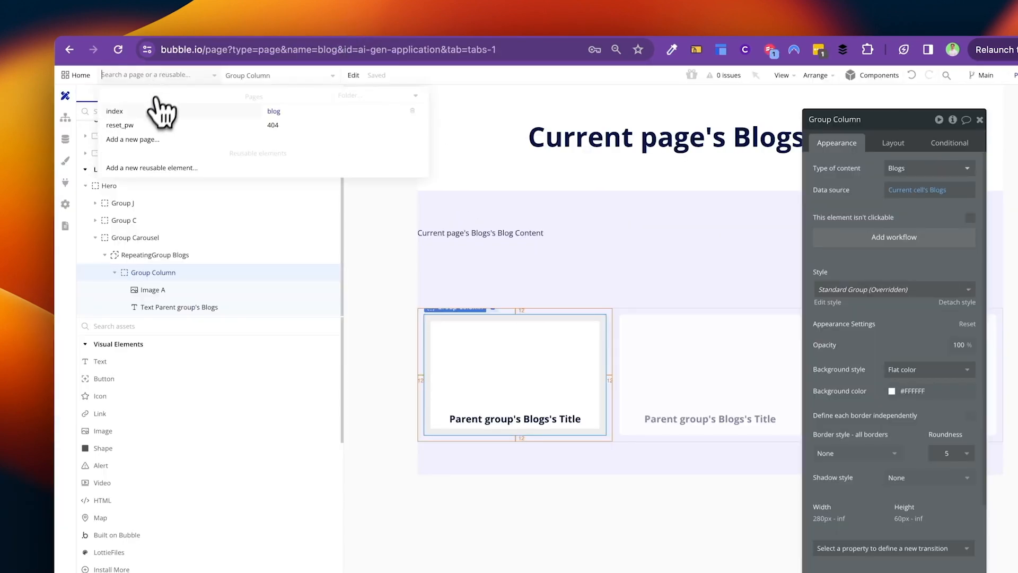
Step: On the index page, expand Group Step 2 in the tree to show Group Step 1 Column
click(122, 109)
scroll(689, 344, down, 4)
scroll(671, 329, up, 3)
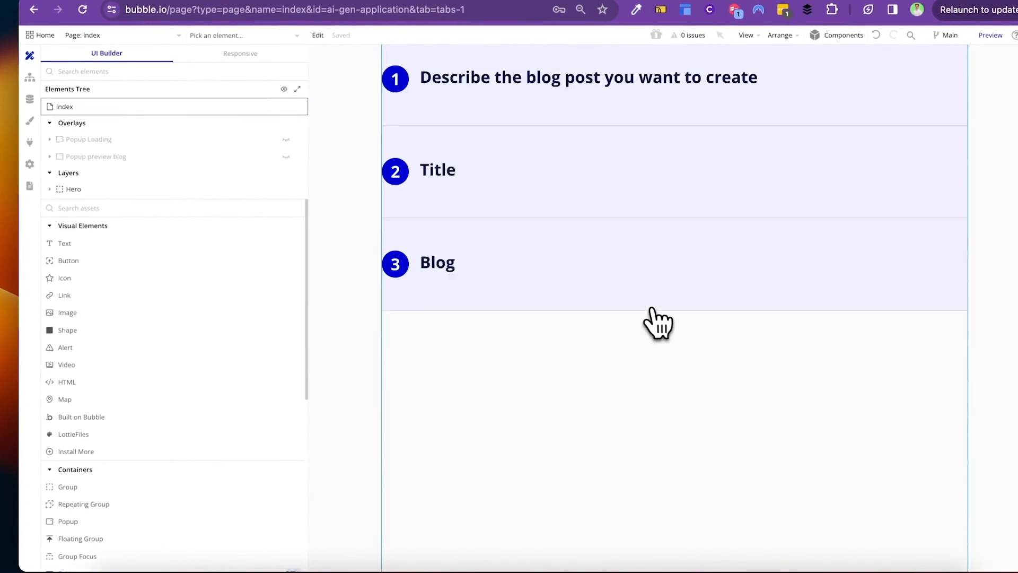
click(429, 258)
right_click(429, 259)
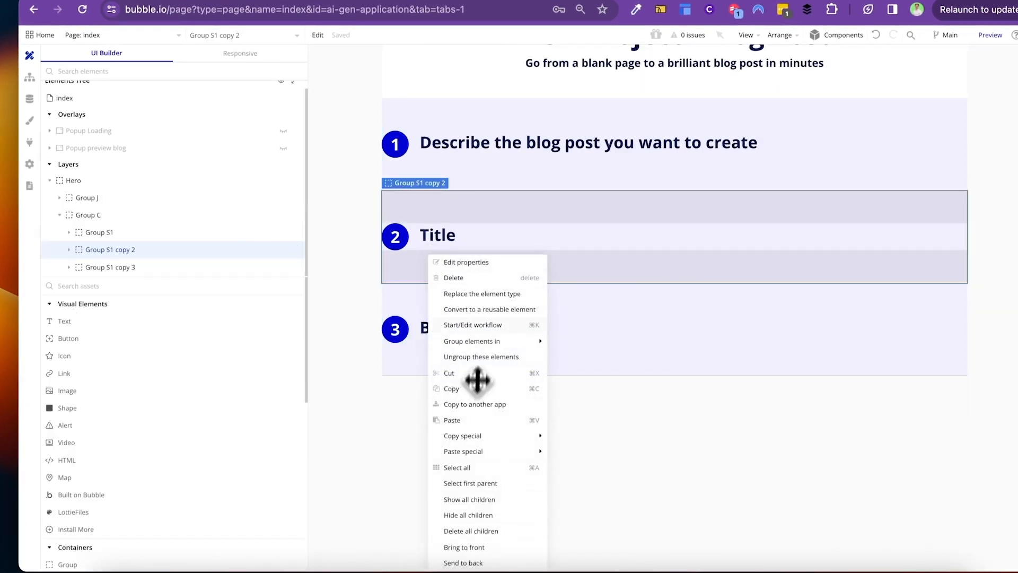
click(68, 250)
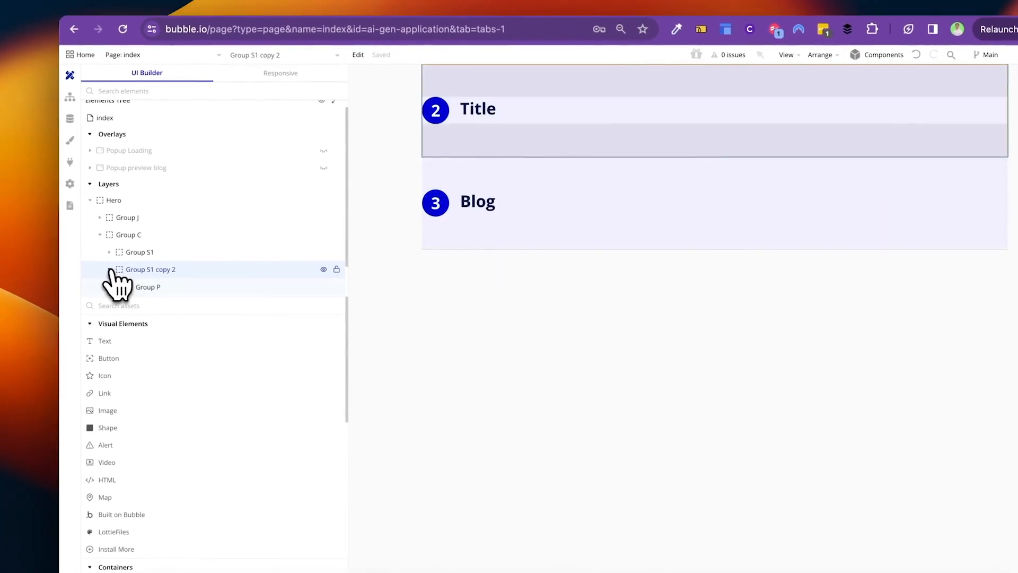
click(135, 277)
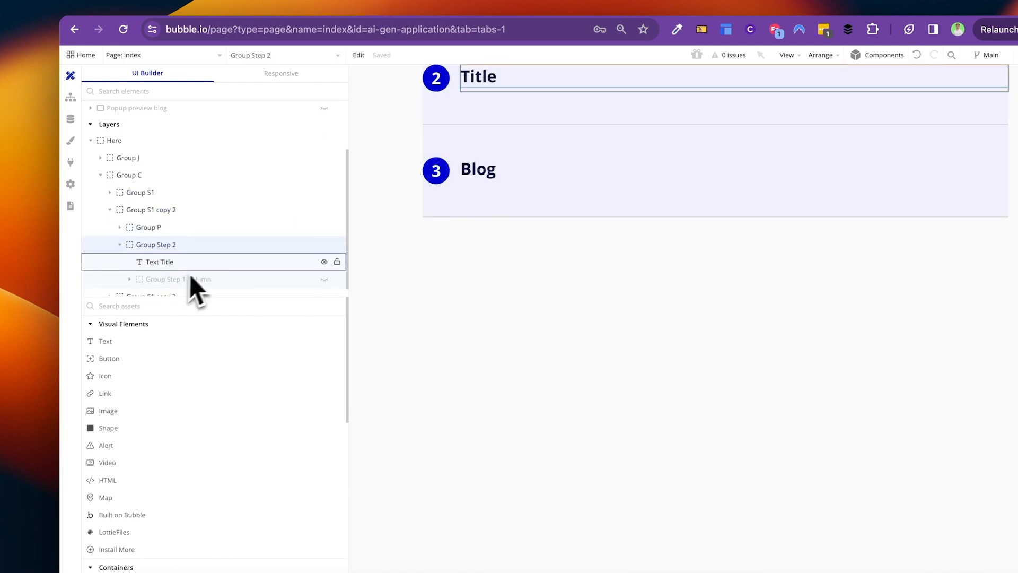
click(324, 279)
scroll(600, 159, down, 1)
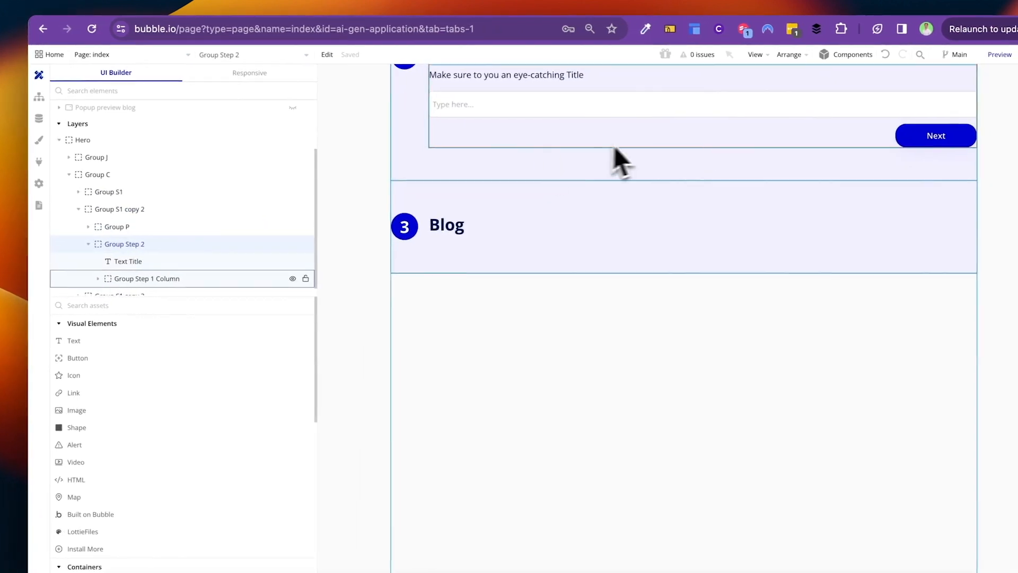
scroll(115, 386, down, 1)
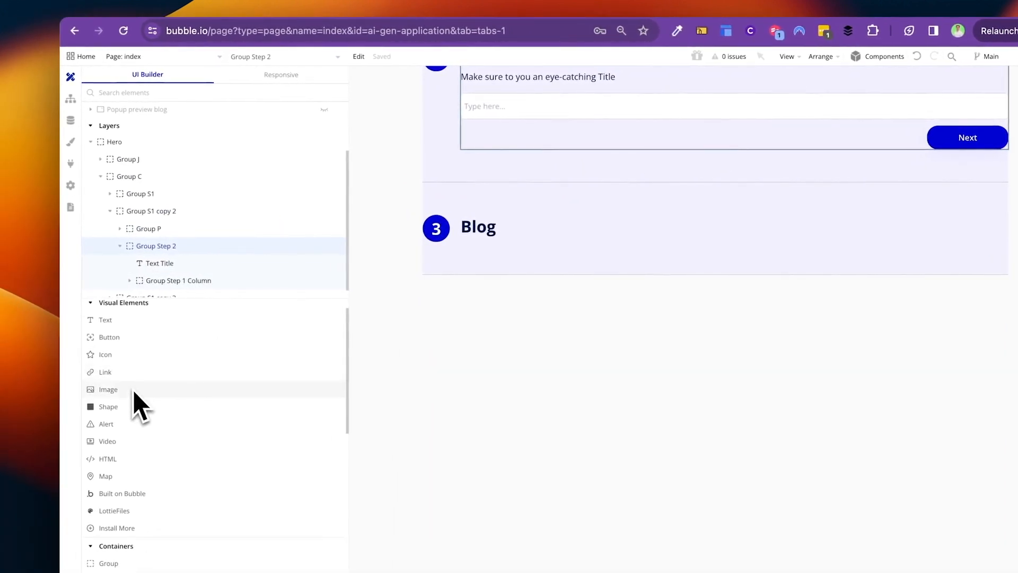
scroll(137, 393, down, 3)
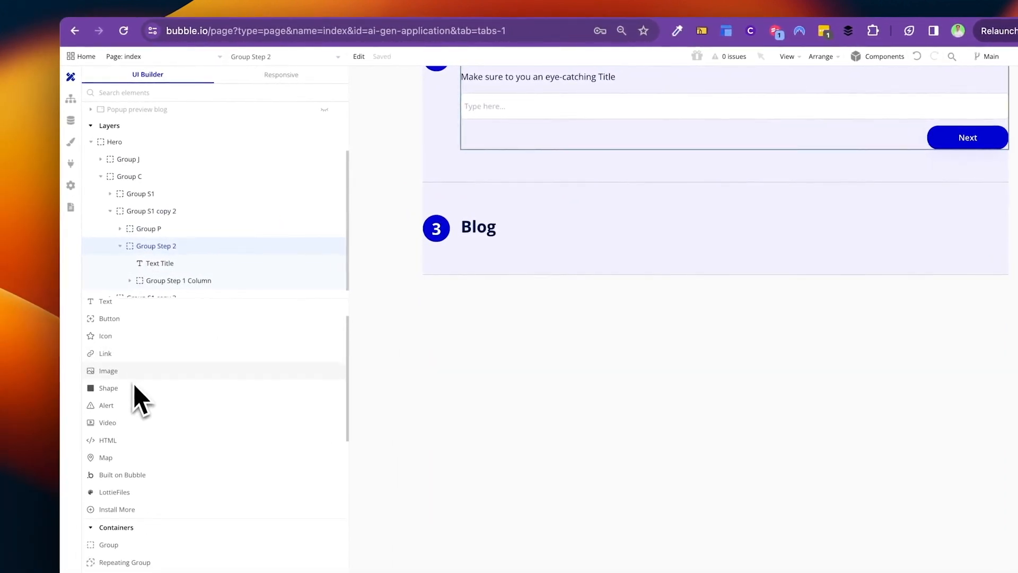
Step: Add an image plus a duplicated title label moved below Input Blog Title, reading 'Attach an image to your blog post'
drag(128, 359, 543, 139)
click(528, 81)
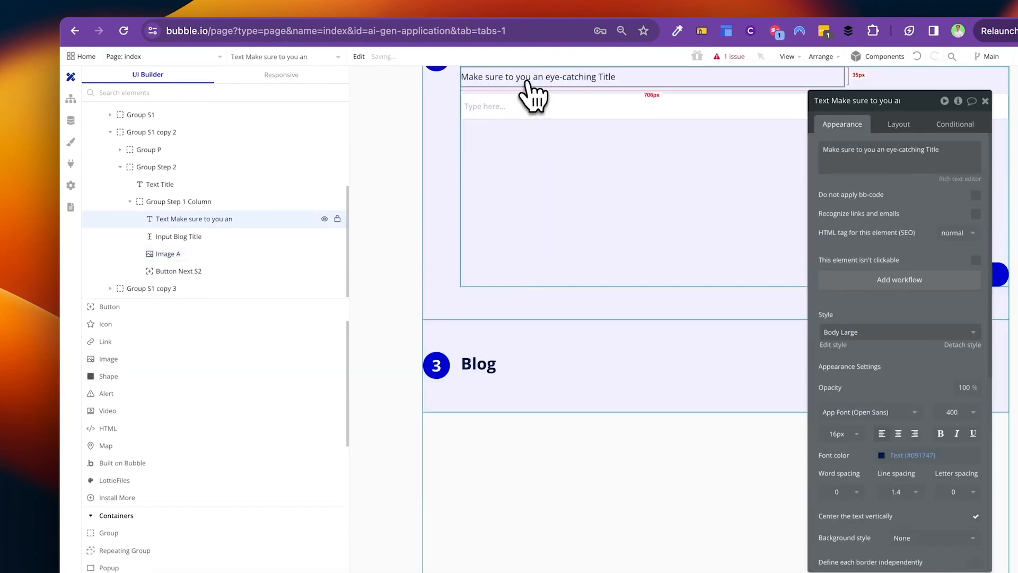
key(ctrl+c)
key(ctrl+v)
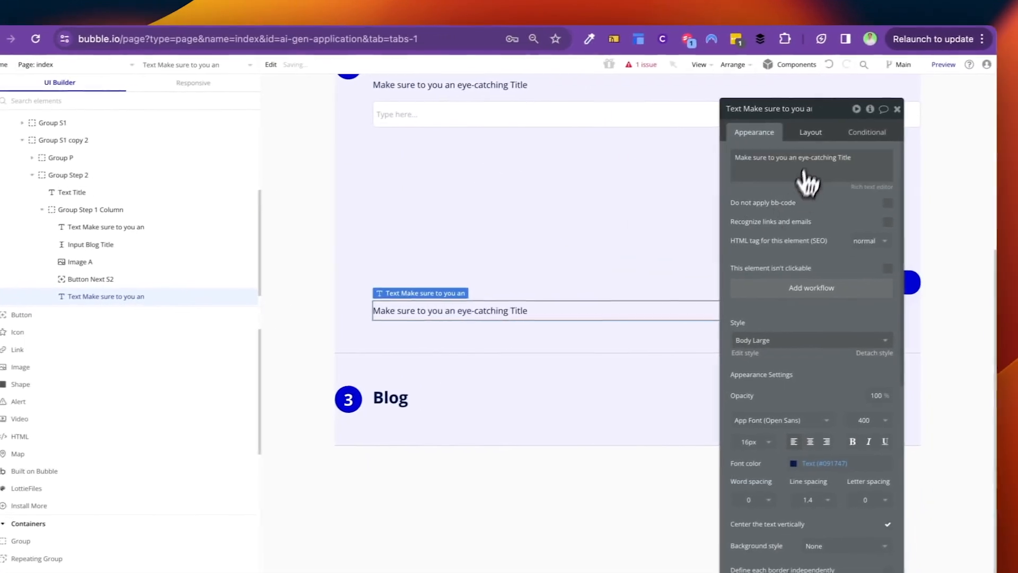
click(898, 124)
click(778, 241)
click(779, 241)
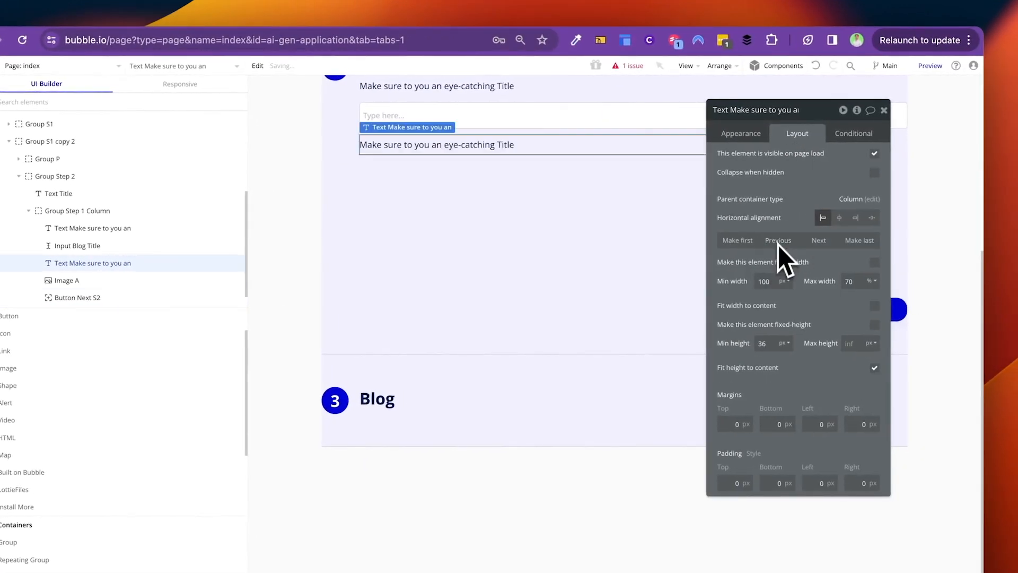
click(741, 133)
triple_click(751, 158)
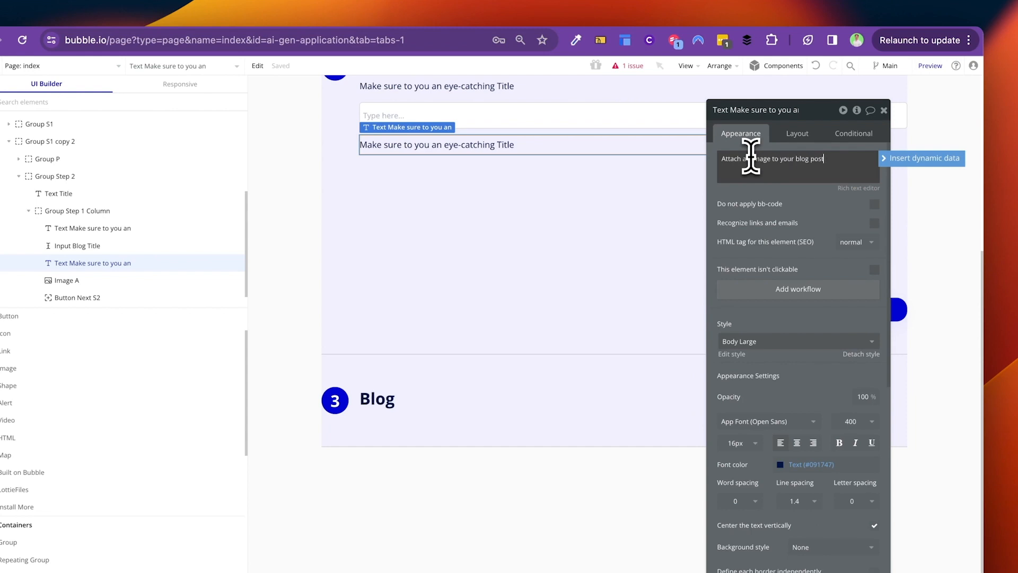
click(470, 193)
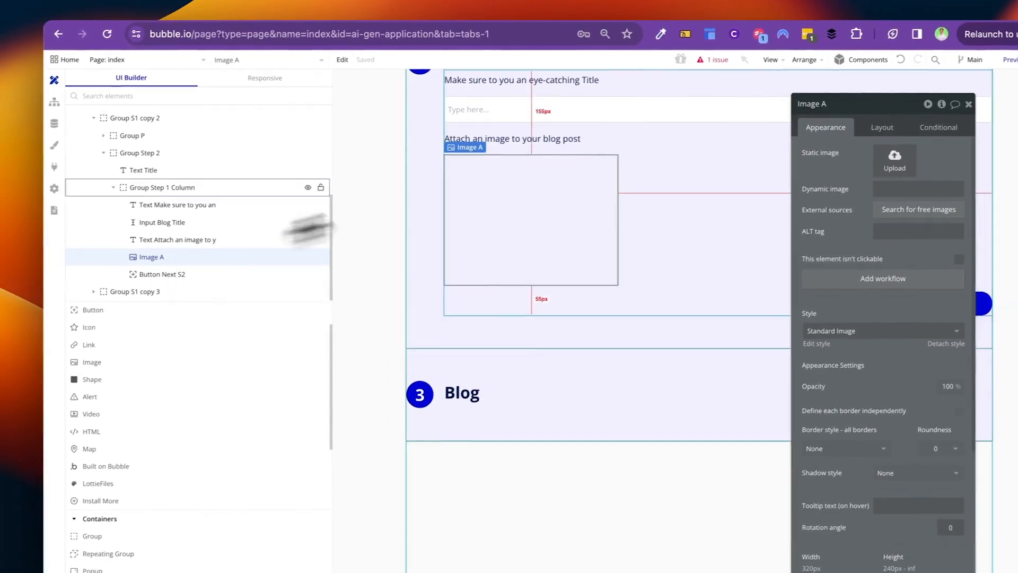
click(805, 60)
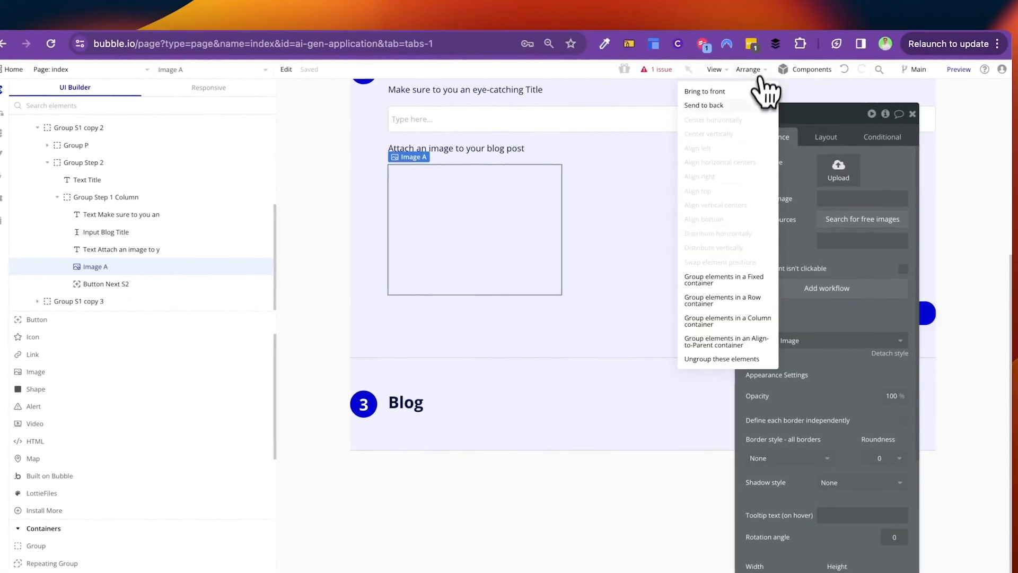
Step: Wrap Image A in a new column group, Group T, and add a file uploader above it
click(748, 324)
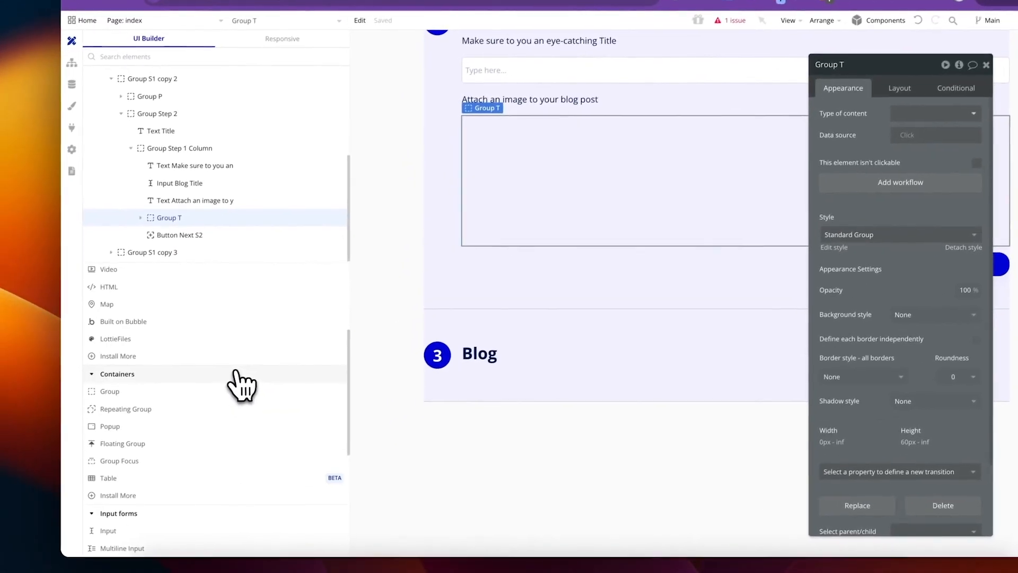
scroll(221, 387, down, 2)
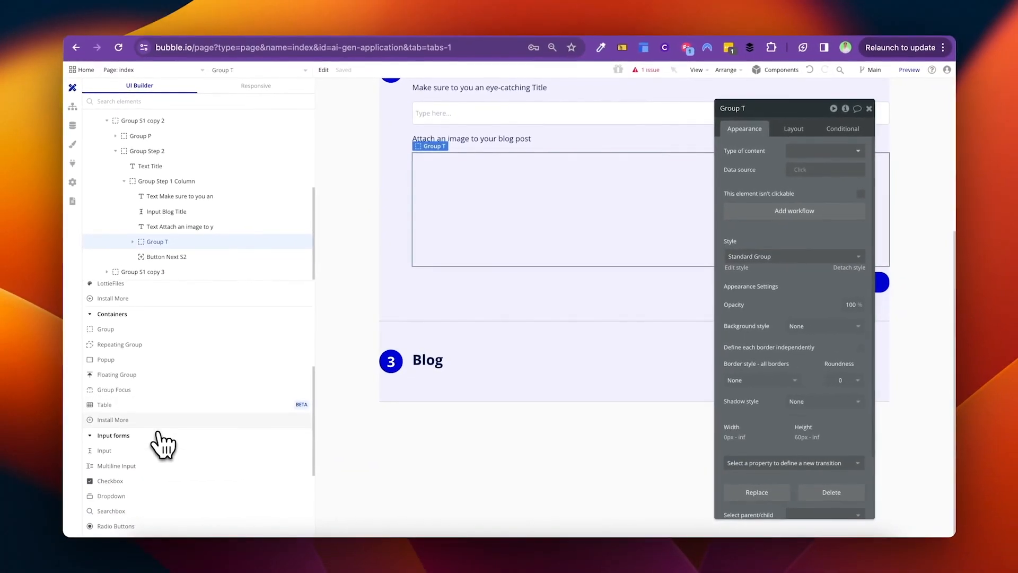
scroll(162, 444, down, 5)
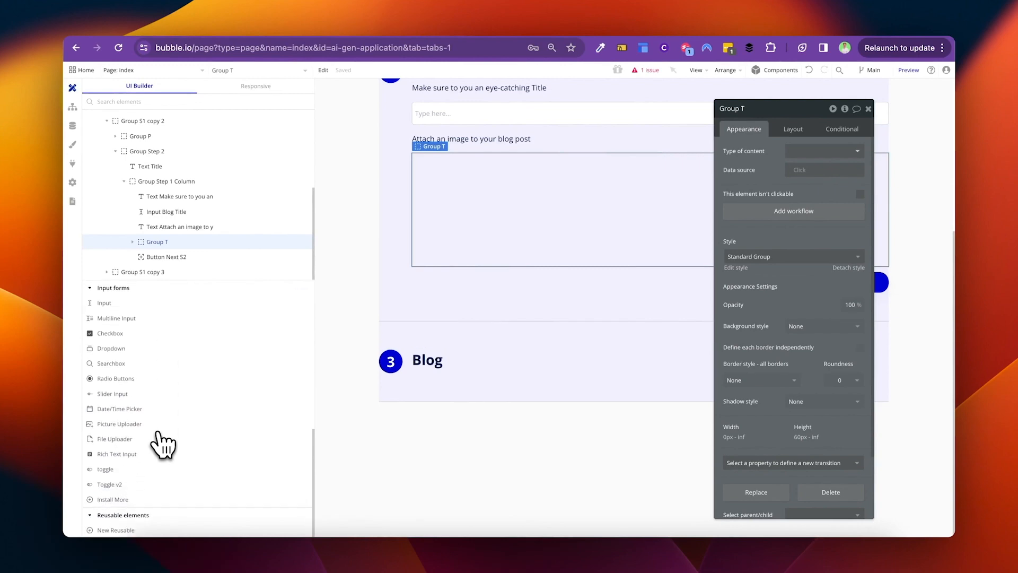
drag(163, 444, 452, 188)
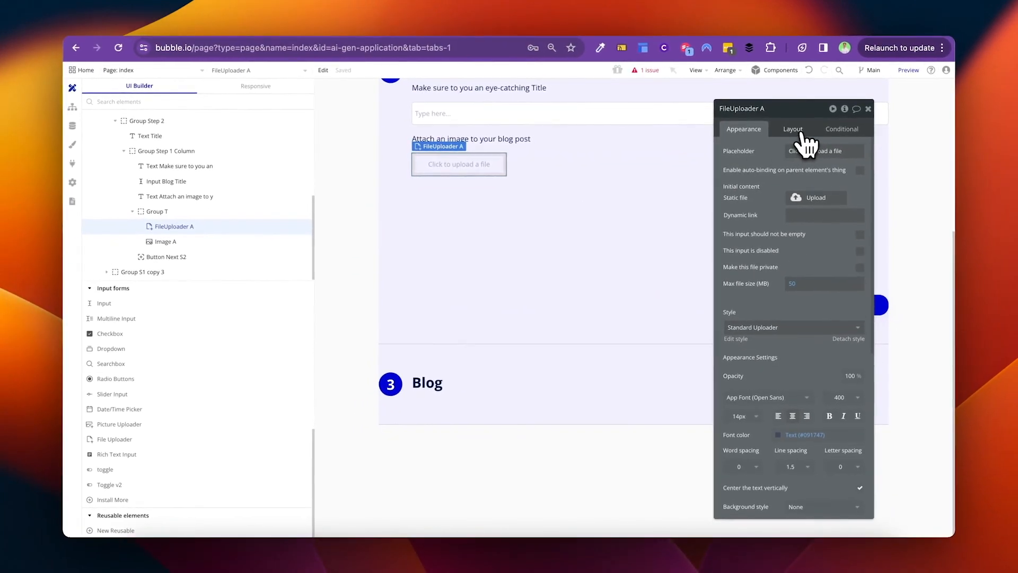
Step: Give FileUploader A a dashed border and a 100 px minimum height
scroll(784, 311, down, 4)
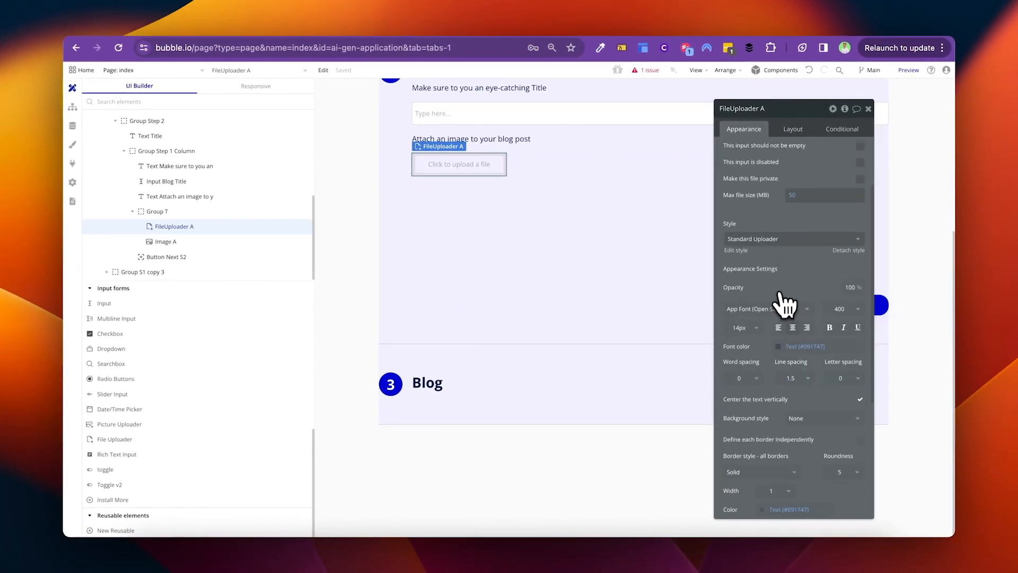
scroll(809, 360, down, 2)
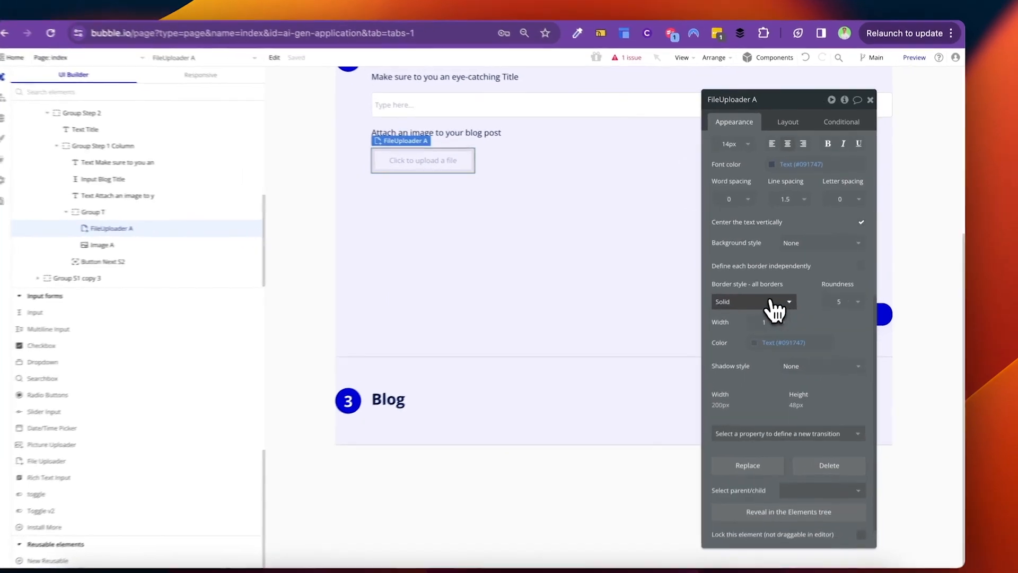
click(780, 295)
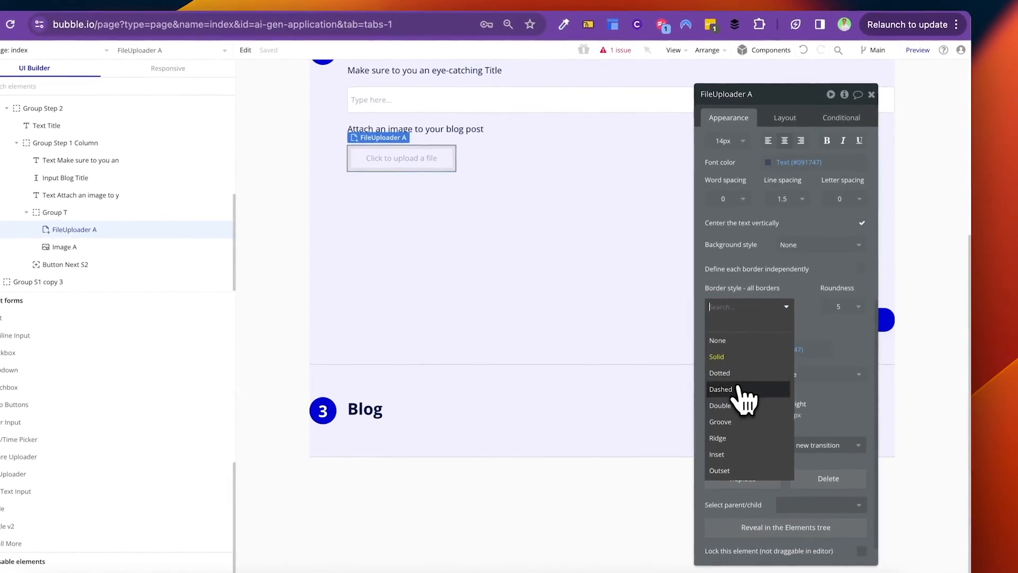
click(754, 366)
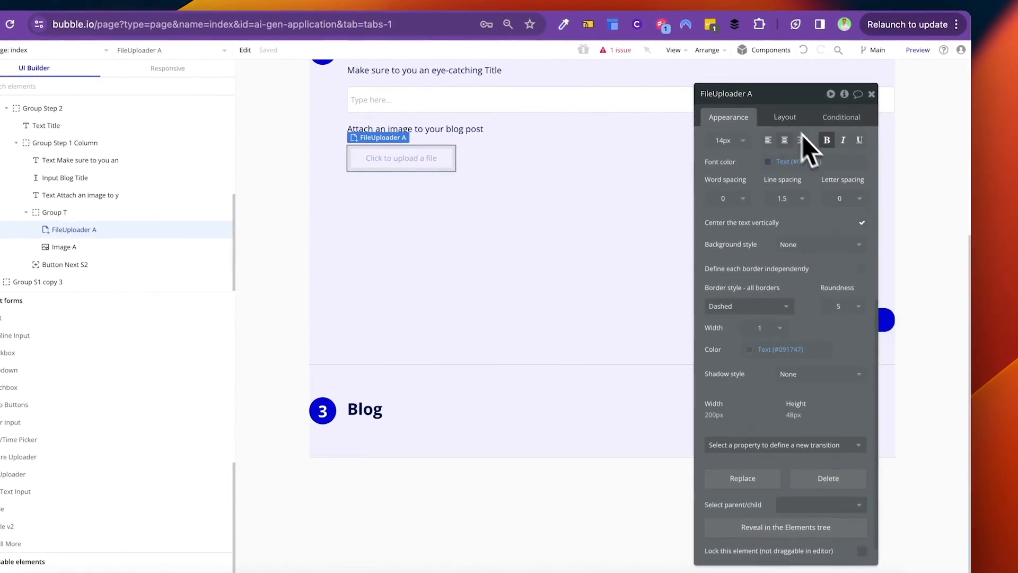
click(785, 118)
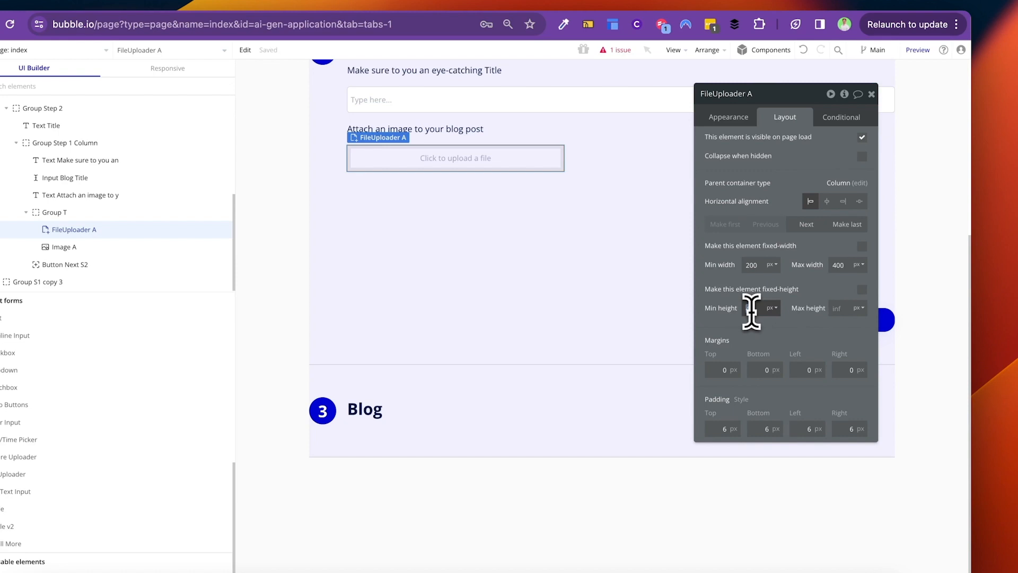
text(100)
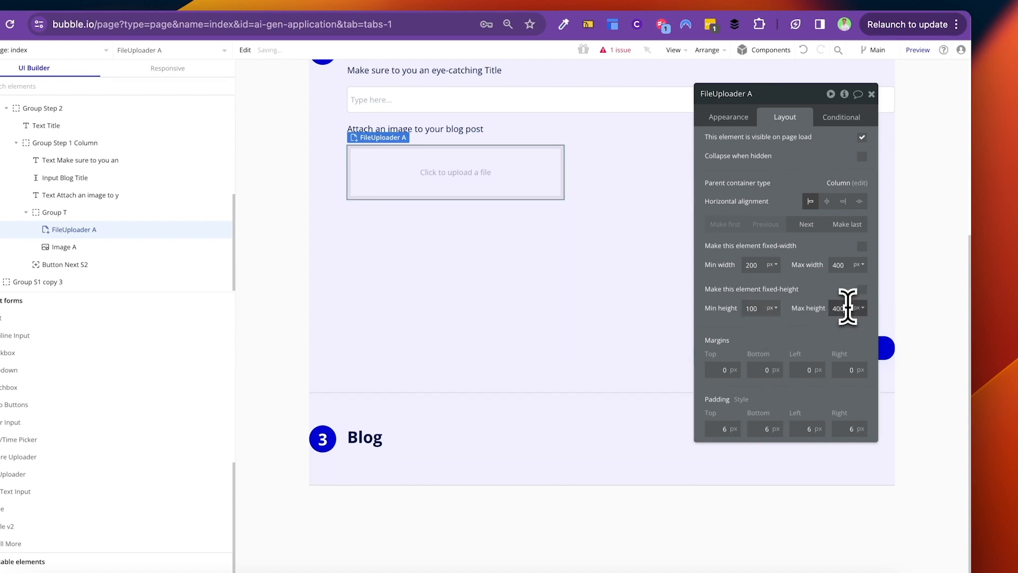
scroll(471, 244, up, 3)
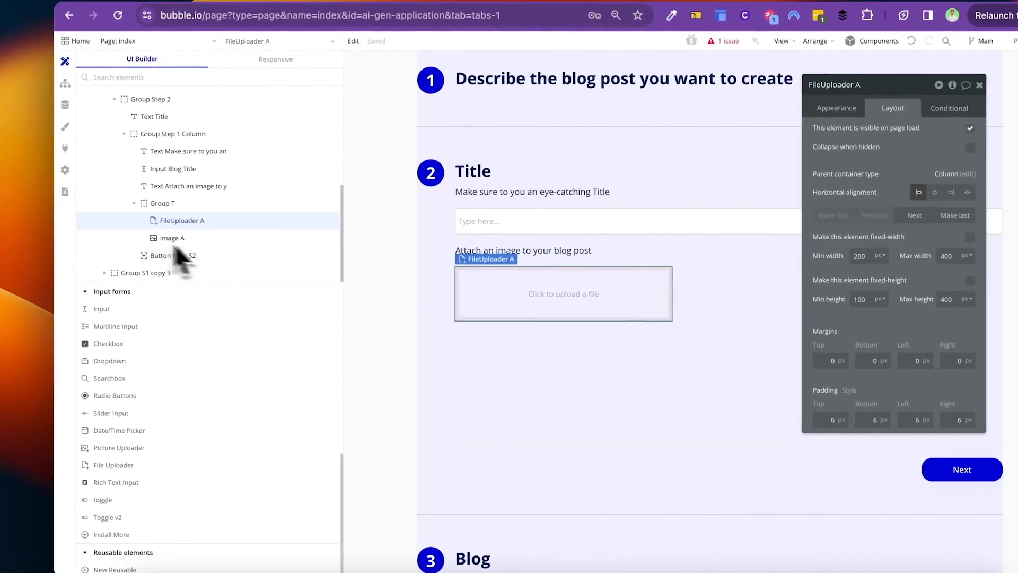
Step: Lock Image A's aspect ratio, then reselect FileUploader A
click(64, 246)
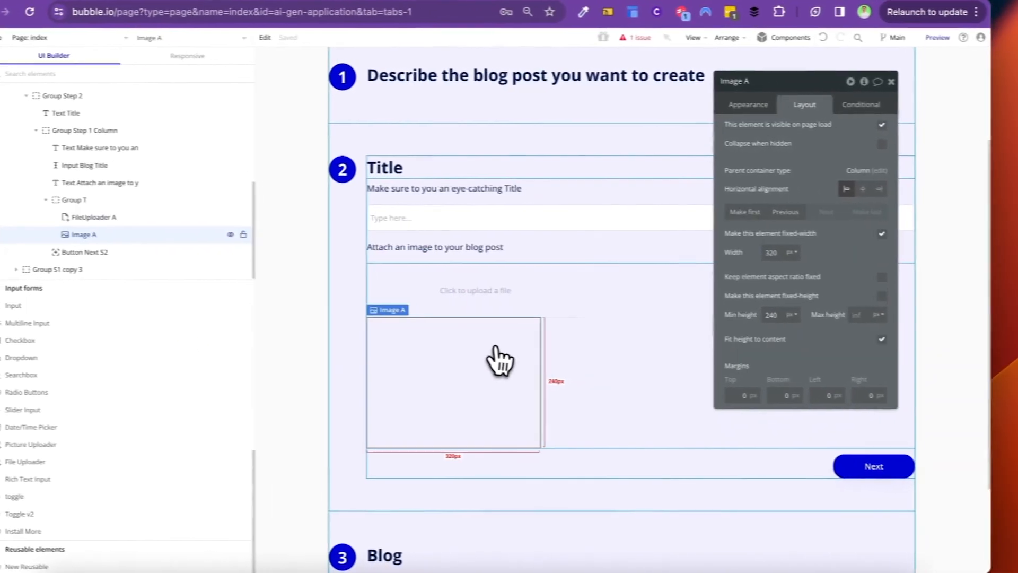
click(503, 306)
click(464, 354)
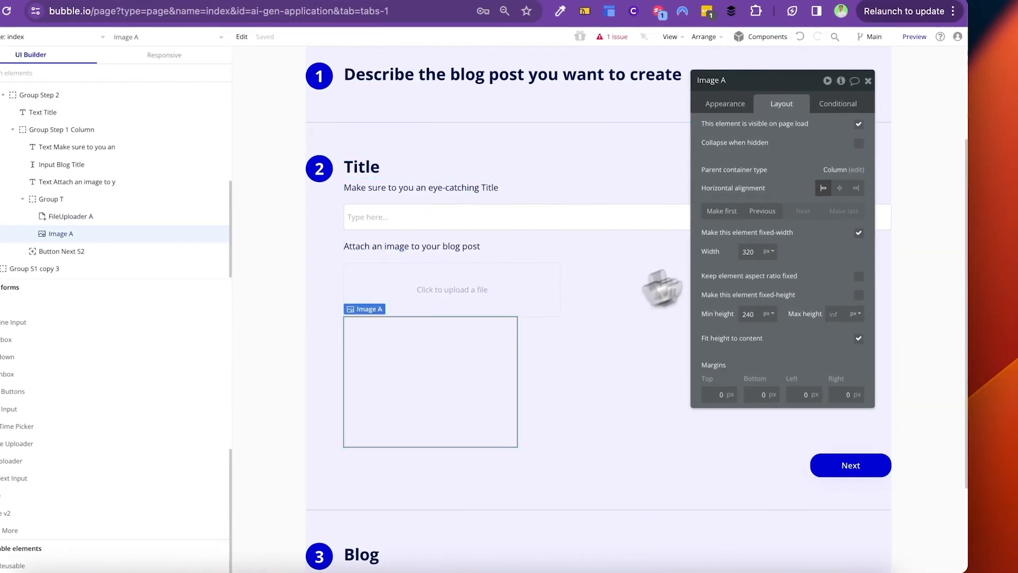
click(858, 276)
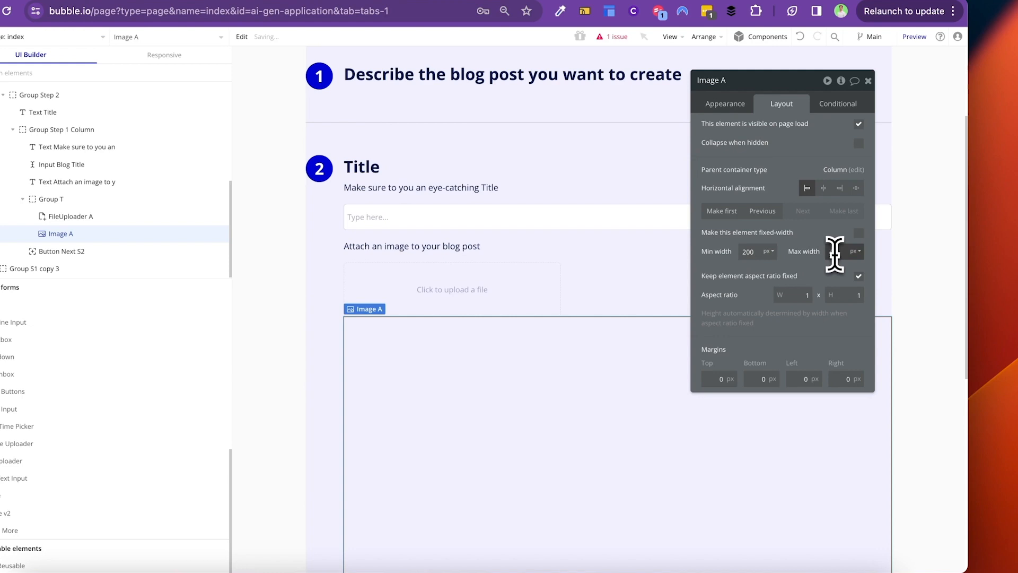
click(512, 292)
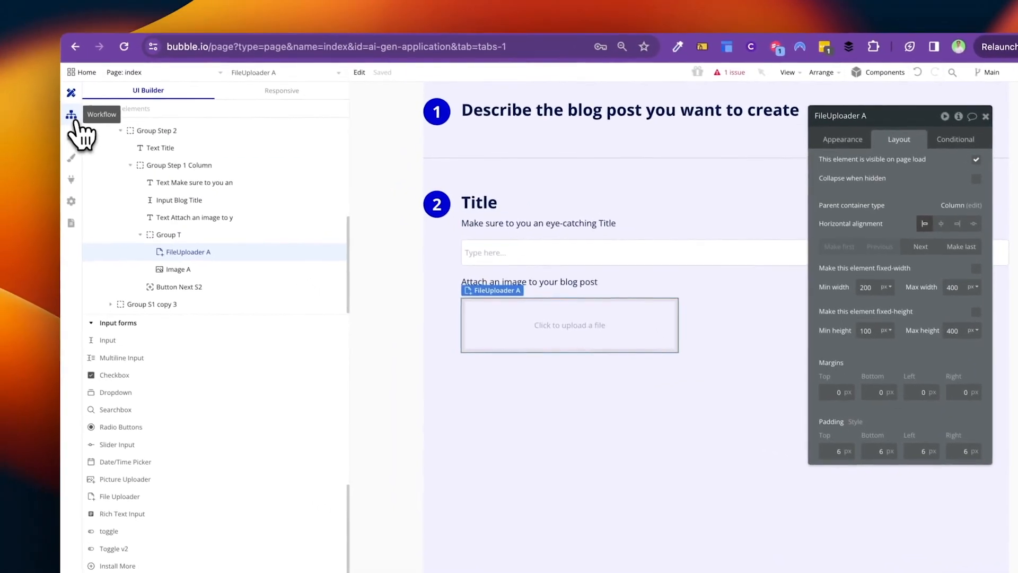
Step: Open the index page's Workflow editor and start a new event, browsing its General and Elements types
click(80, 129)
click(650, 142)
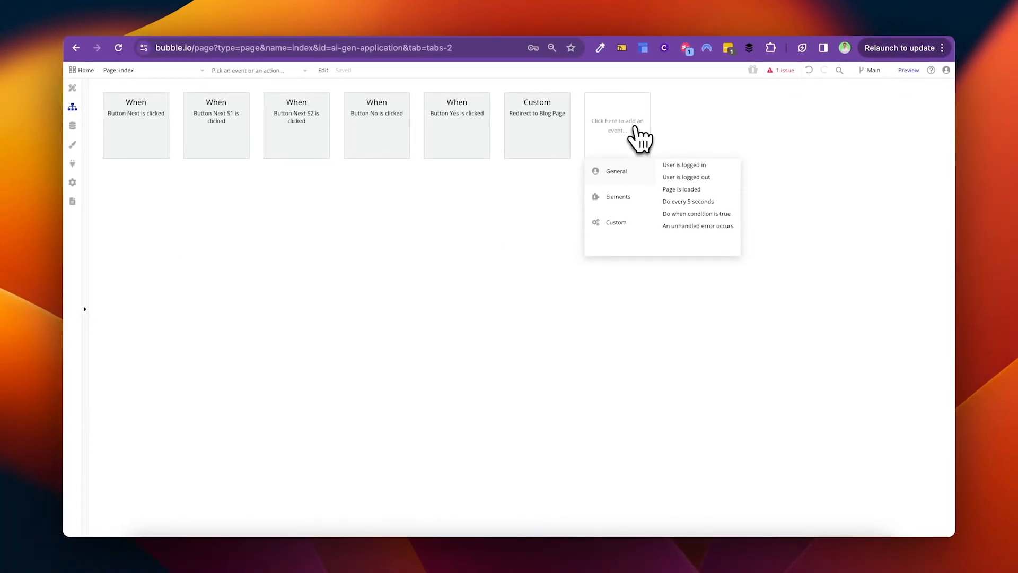
mouse_move(620, 183)
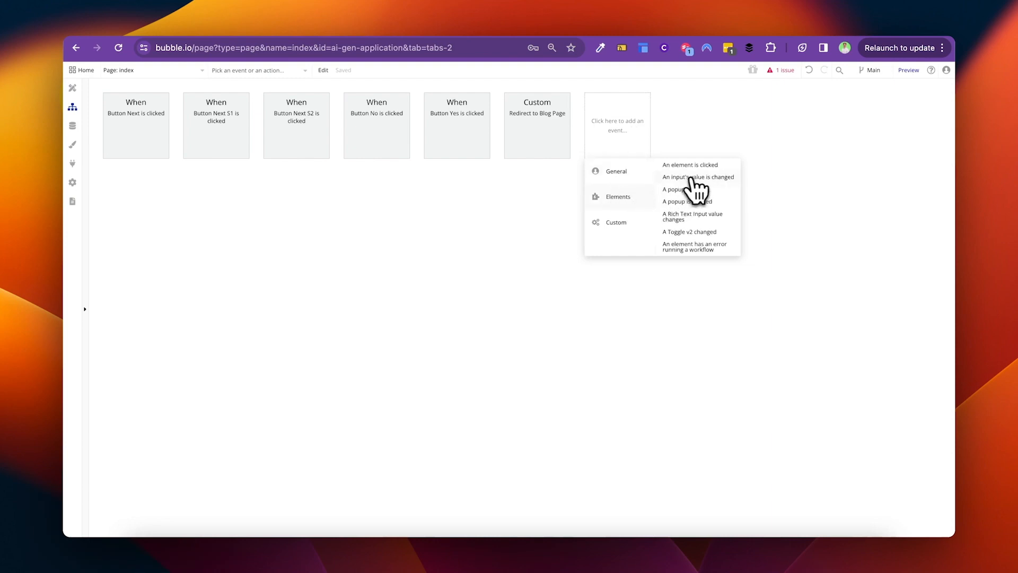
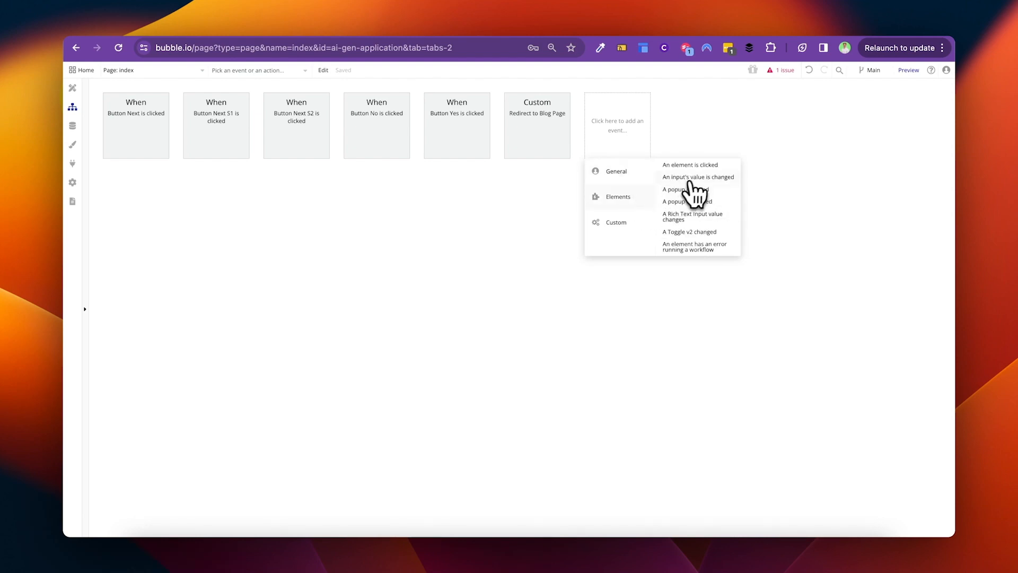
Step: Add an 'An input's value is changed' event triggered by FileUploader A
click(692, 178)
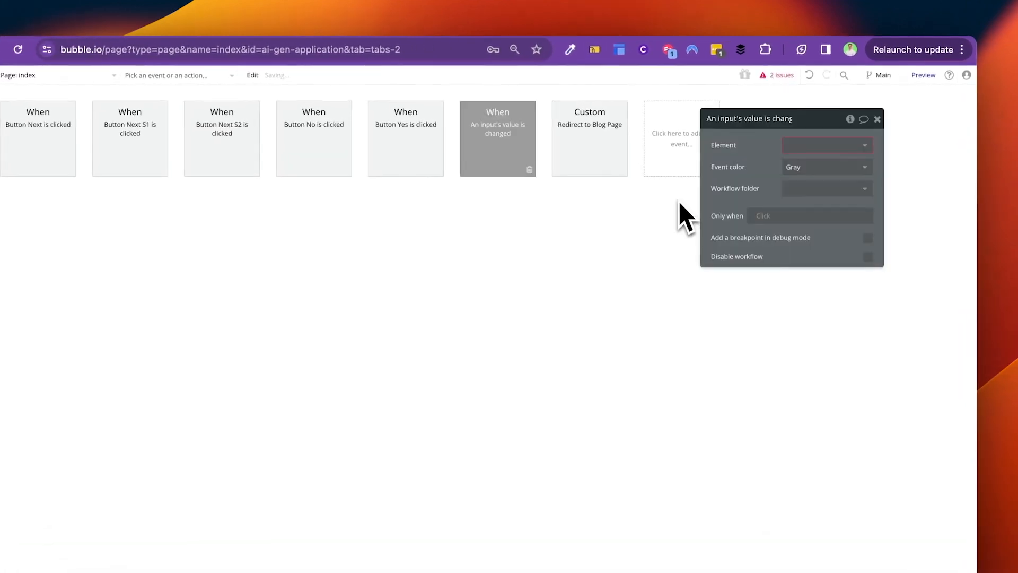
click(845, 146)
text(fil)
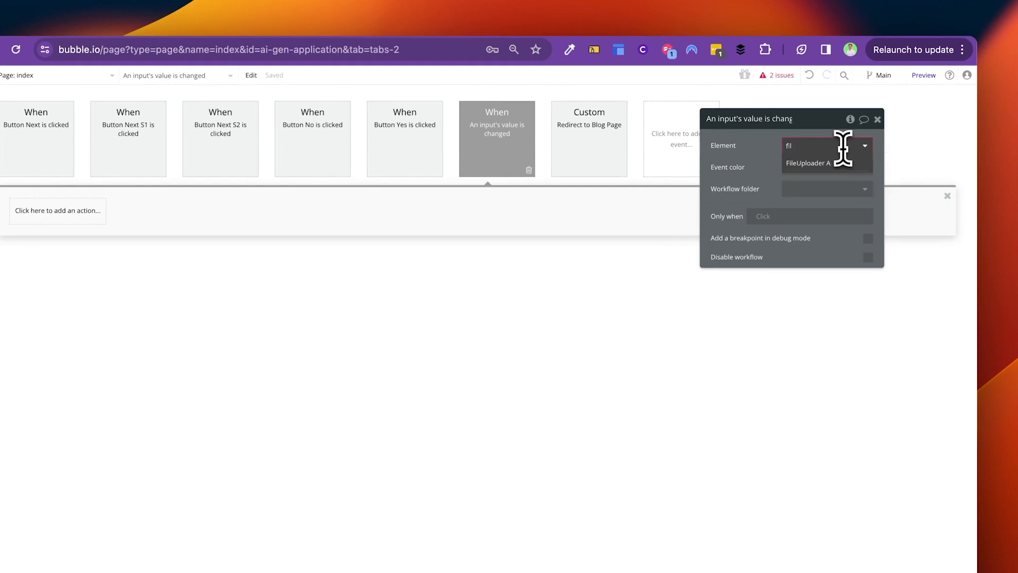
click(834, 162)
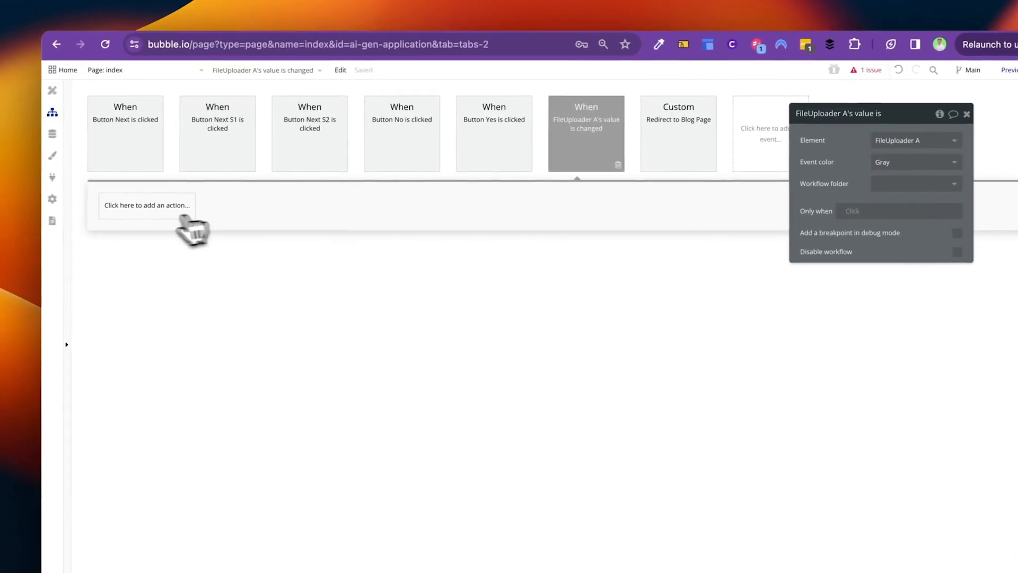
Step: Add a 'Make changes to a thing' action as the workflow's Step 1
click(155, 199)
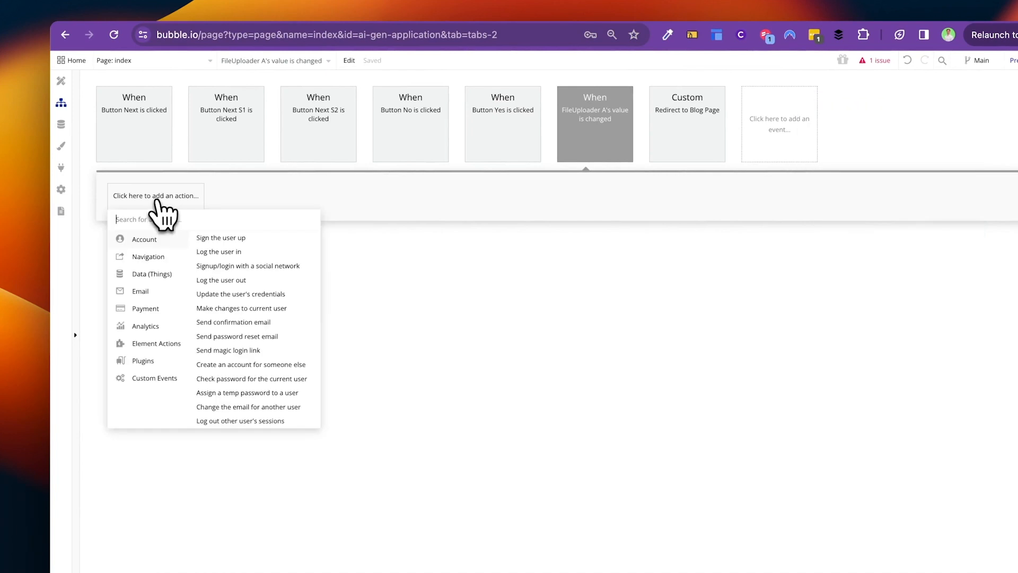
text(make)
click(154, 252)
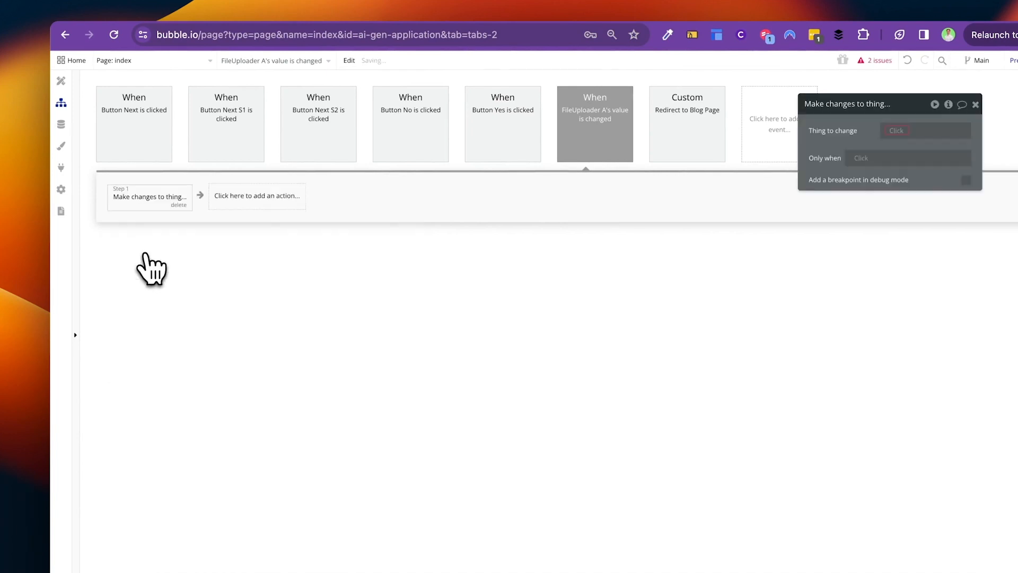
click(904, 130)
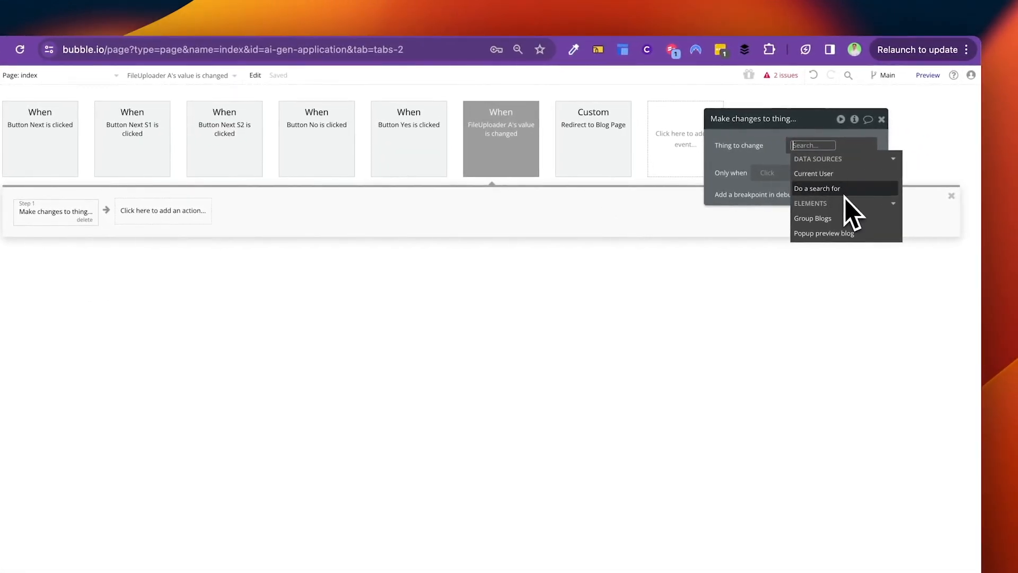
click(537, 155)
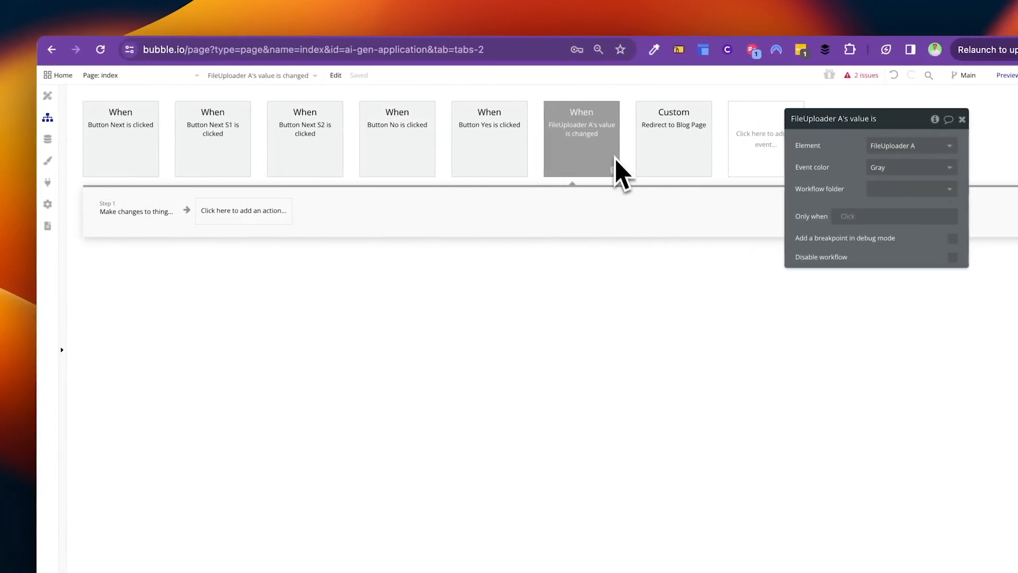
Step: Create a custom state 'Blog Image' of type image on the Hero group
click(51, 95)
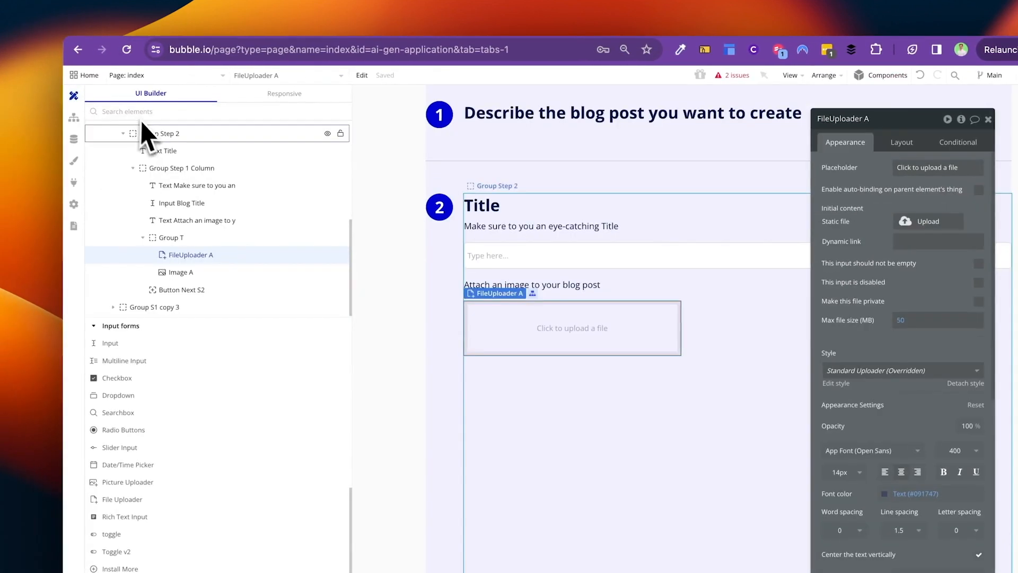
scroll(159, 154, up, 5)
click(119, 229)
click(961, 119)
scroll(757, 208, down, 5)
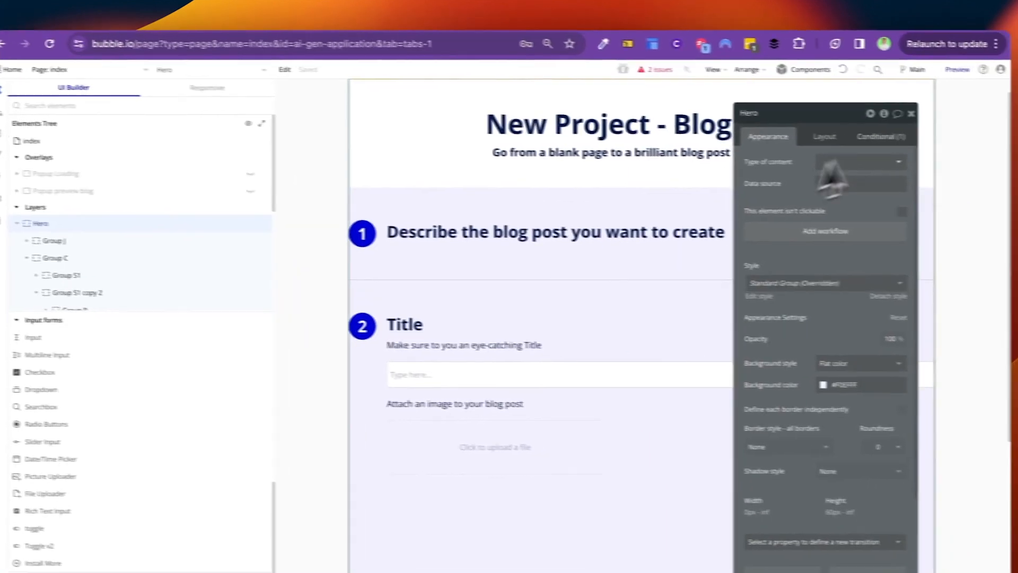
scroll(599, 292, down, 2)
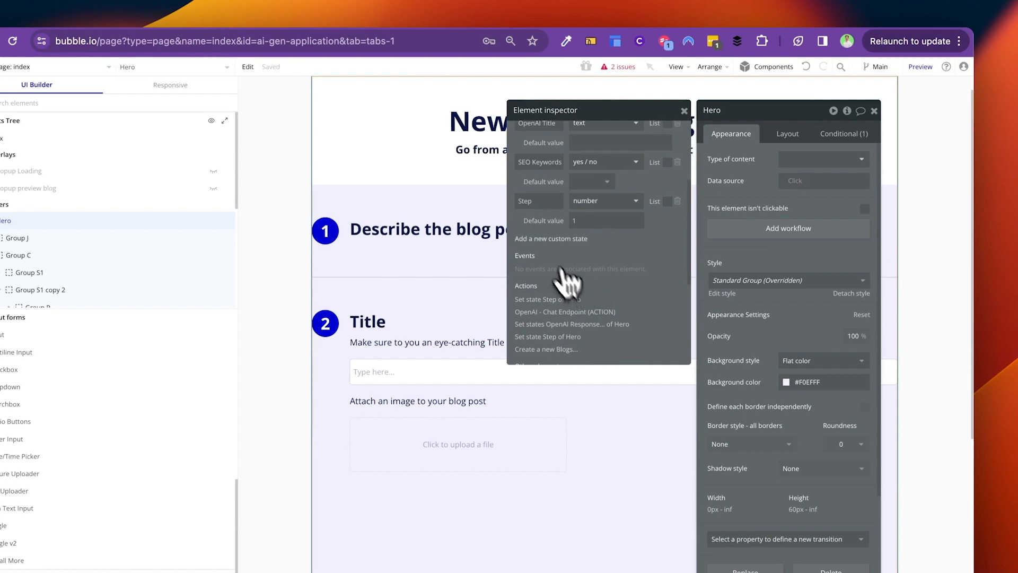
click(550, 241)
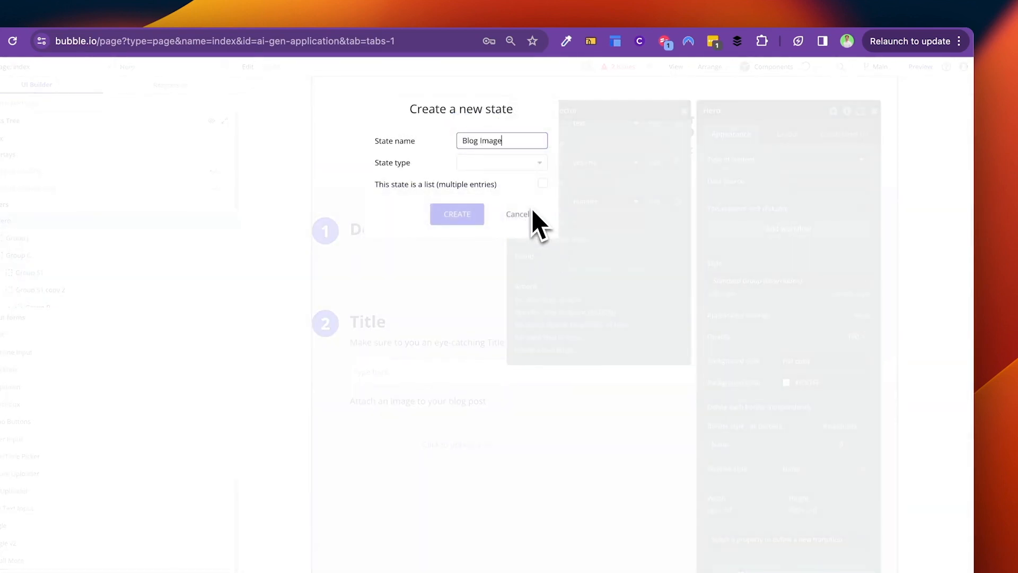
click(532, 164)
text(image)
click(495, 194)
click(461, 215)
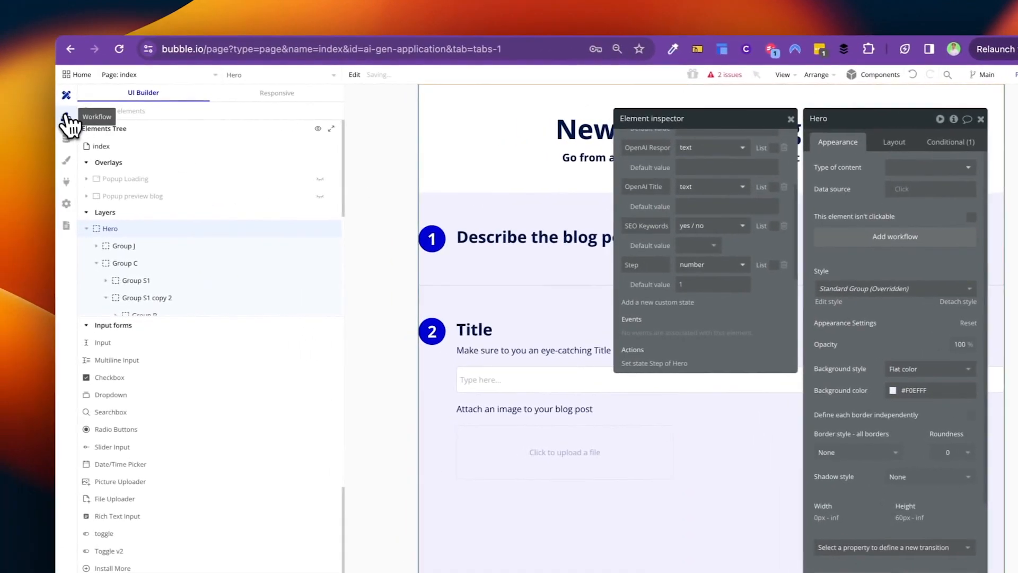
Step: Replace the Make changes step with a 'Set state of an element' action
click(67, 117)
click(156, 215)
click(200, 221)
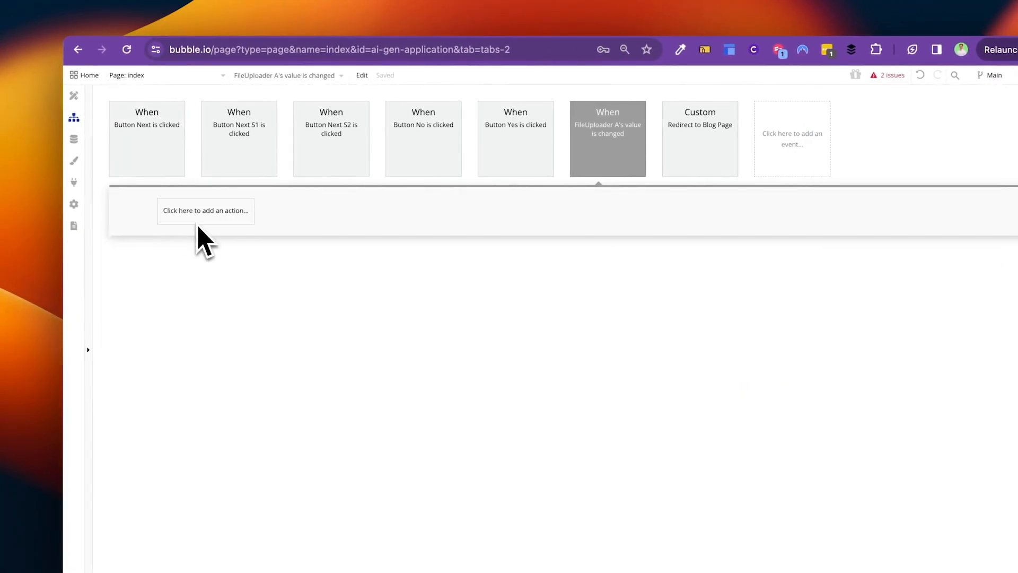
click(173, 217)
text(set state)
click(168, 252)
Step: Set Hero's Blog Image state to This FileUploader's value
click(936, 144)
text(her)
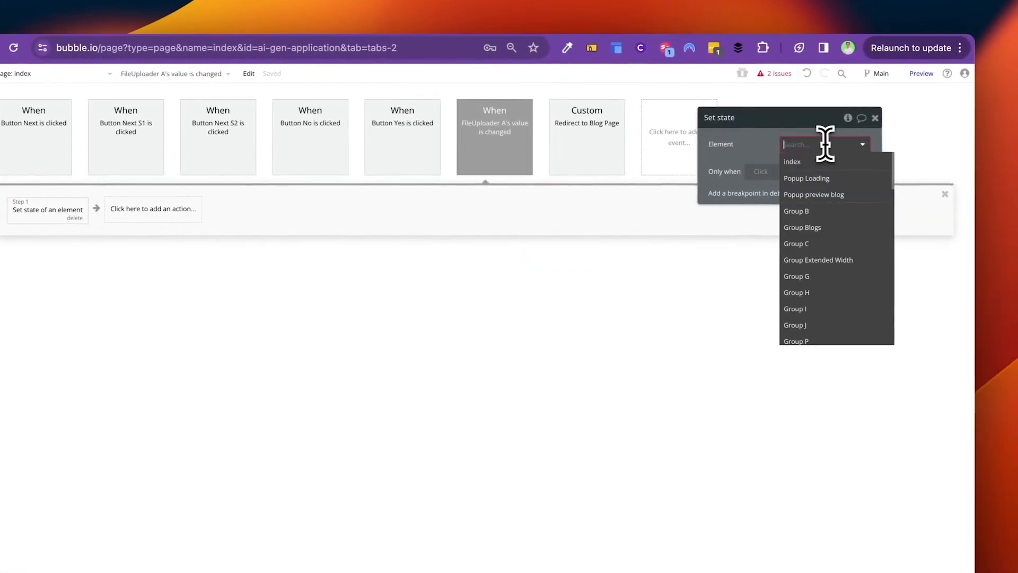
click(790, 161)
click(792, 167)
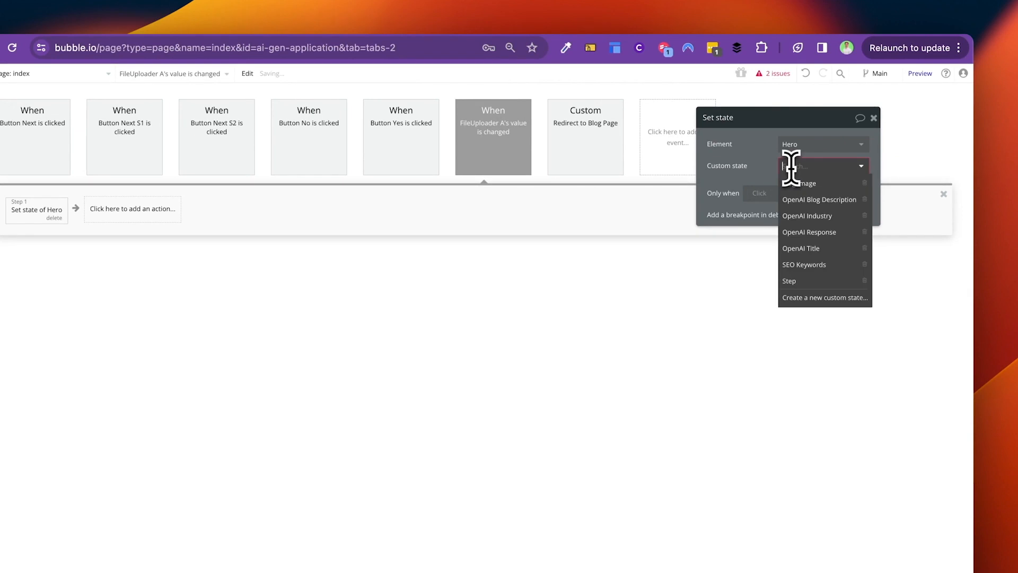
click(806, 186)
click(803, 190)
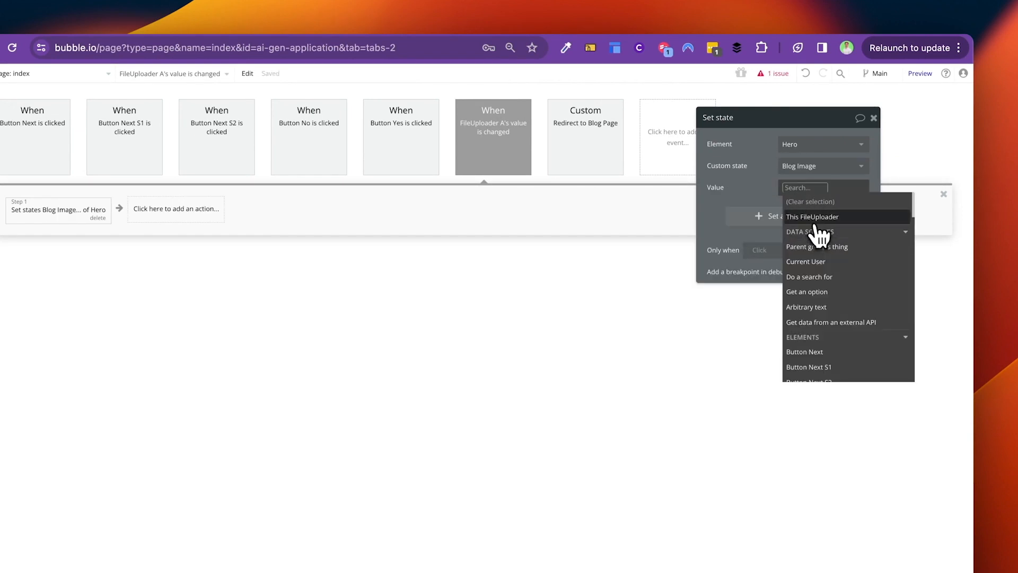
click(816, 217)
click(845, 225)
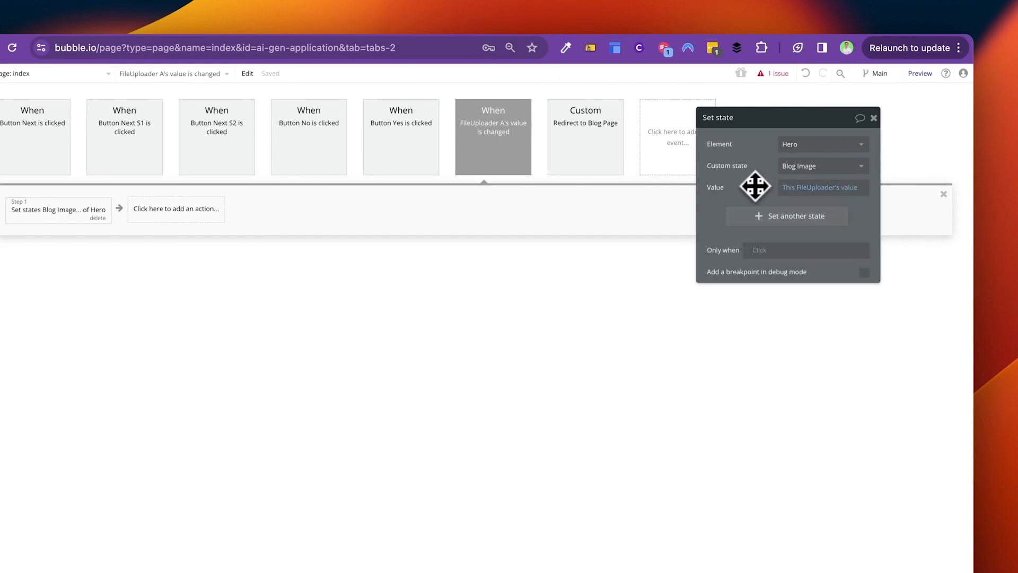
click(75, 98)
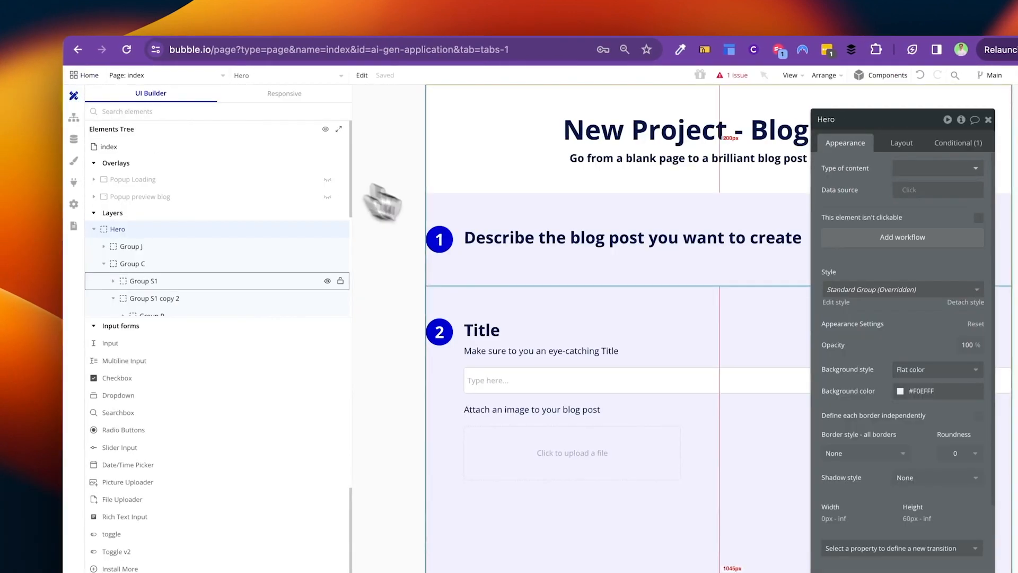
Step: Start a condition on Image A checking whether Hero's Blog Image is empty
scroll(547, 366, down, 3)
click(592, 414)
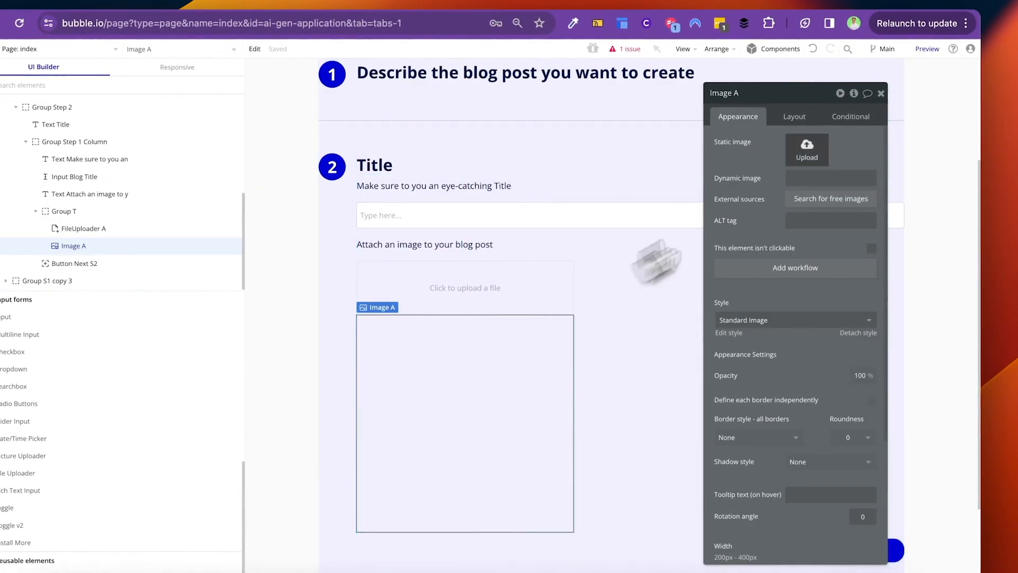
click(850, 116)
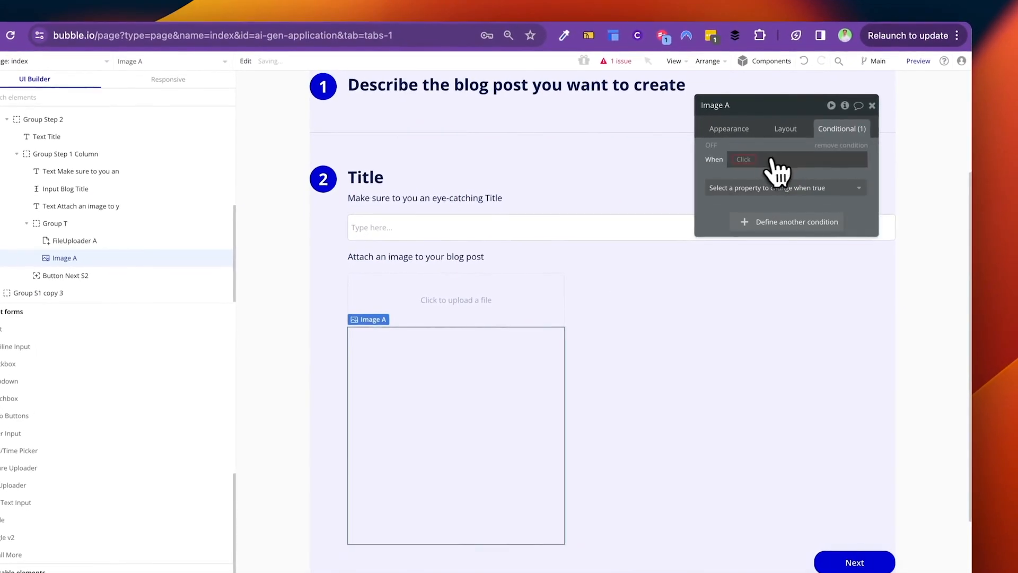
click(774, 159)
text(her)
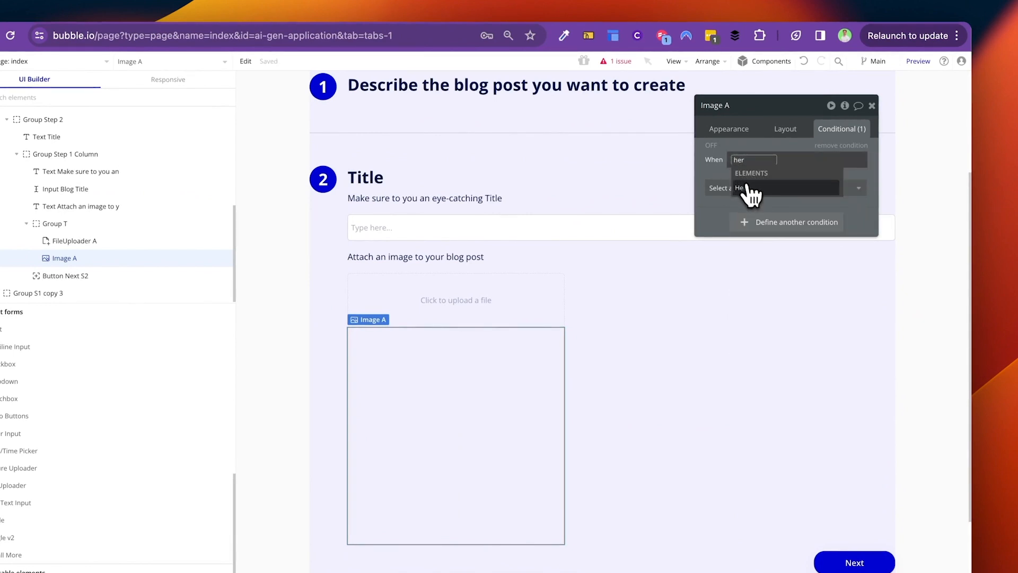
click(747, 189)
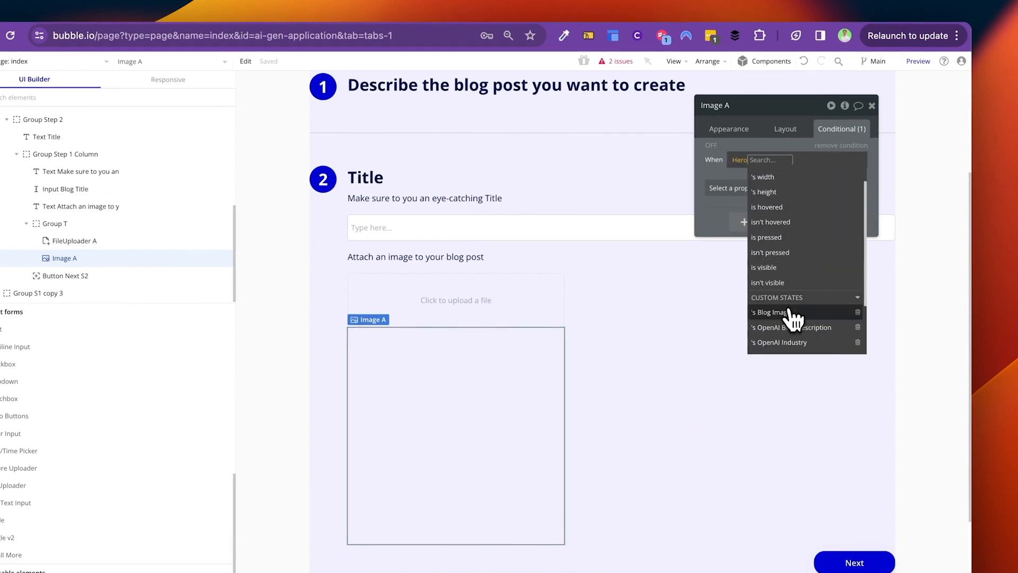
click(793, 312)
text(is em)
key(Return)
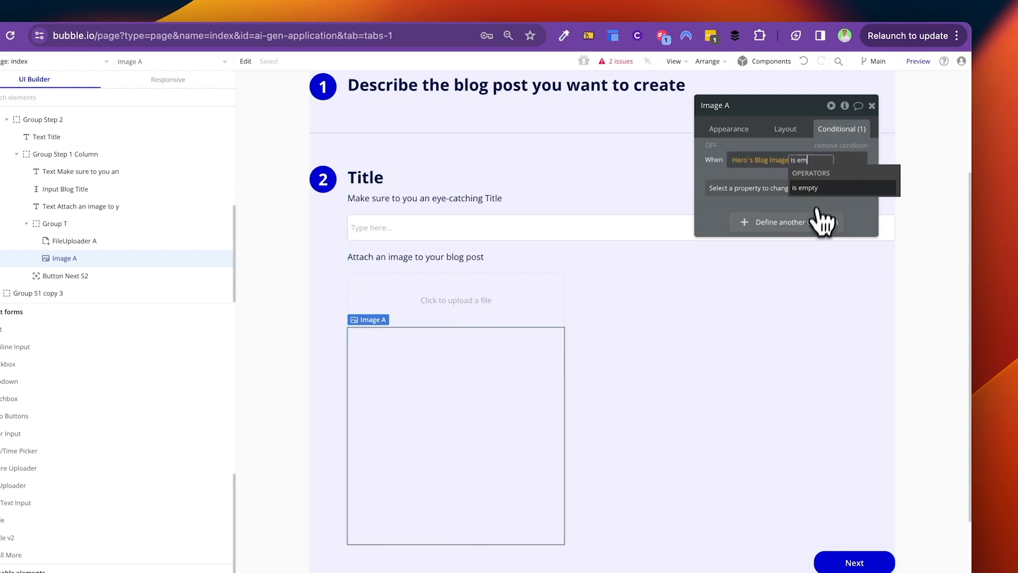
Step: Make the condition show Image A, with the operator changed to 'is not empty'
click(795, 188)
click(739, 222)
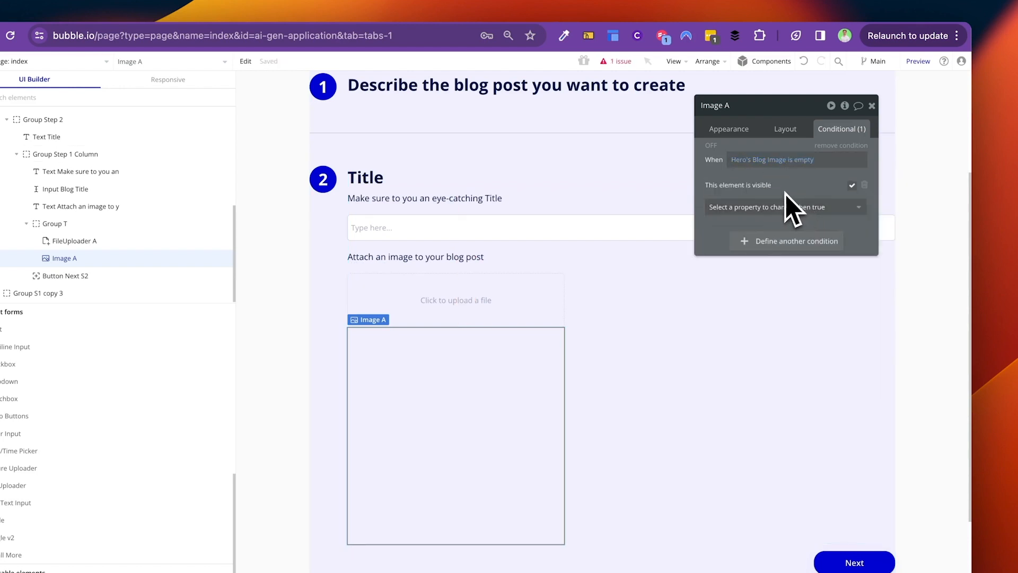
click(806, 163)
text(is not)
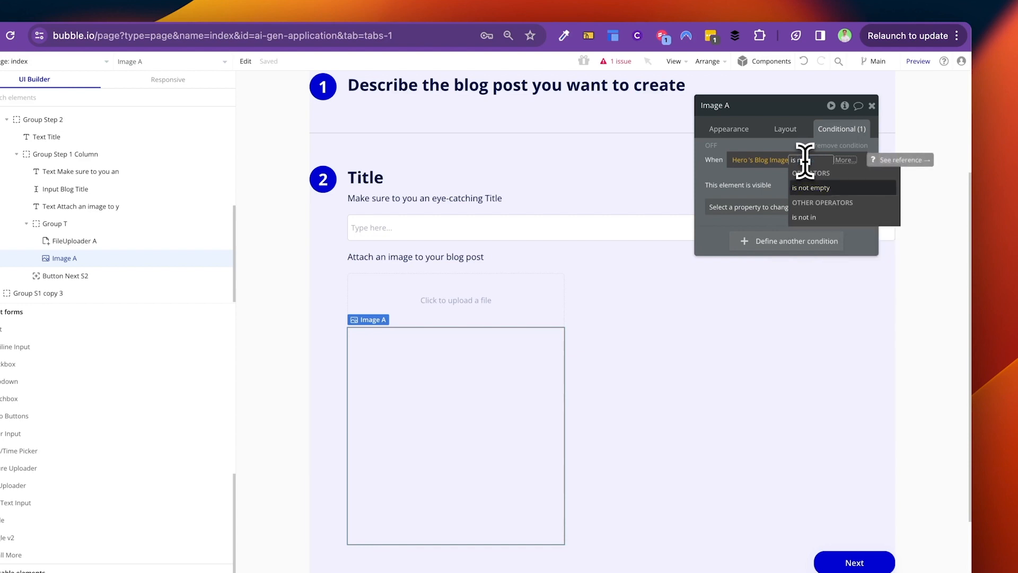
click(822, 188)
Step: Copy the visibility condition and select FileUploader A to paste it
right_click(749, 180)
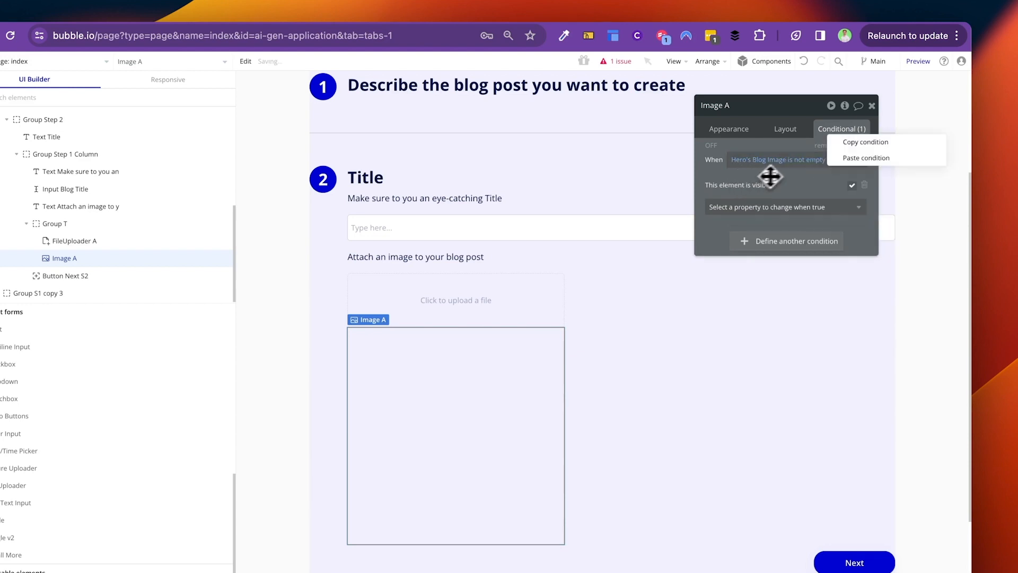
click(860, 143)
click(441, 306)
right_click(850, 283)
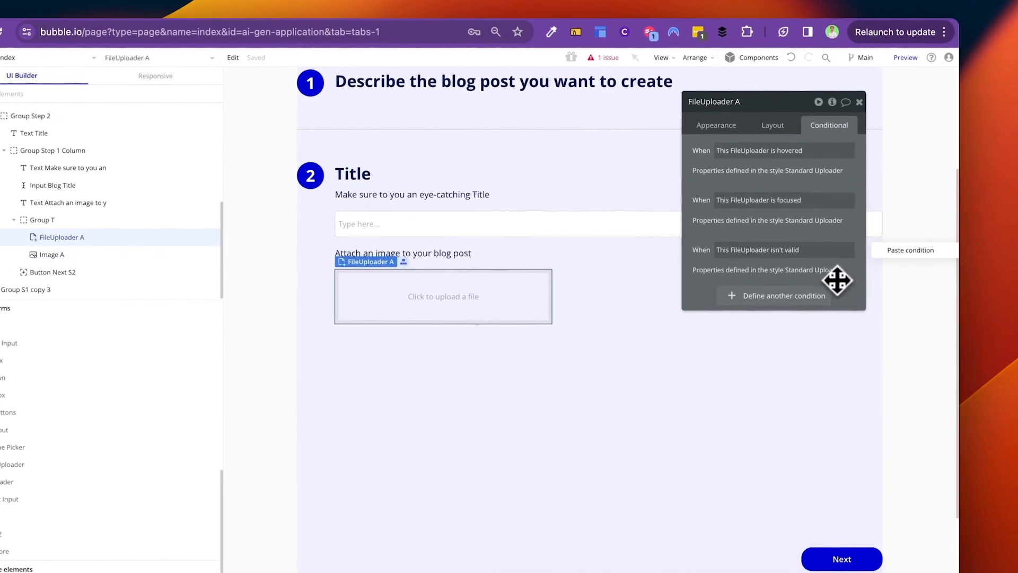
Step: Paste the visibility condition onto FileUploader A, then review Image A's conditions
click(887, 250)
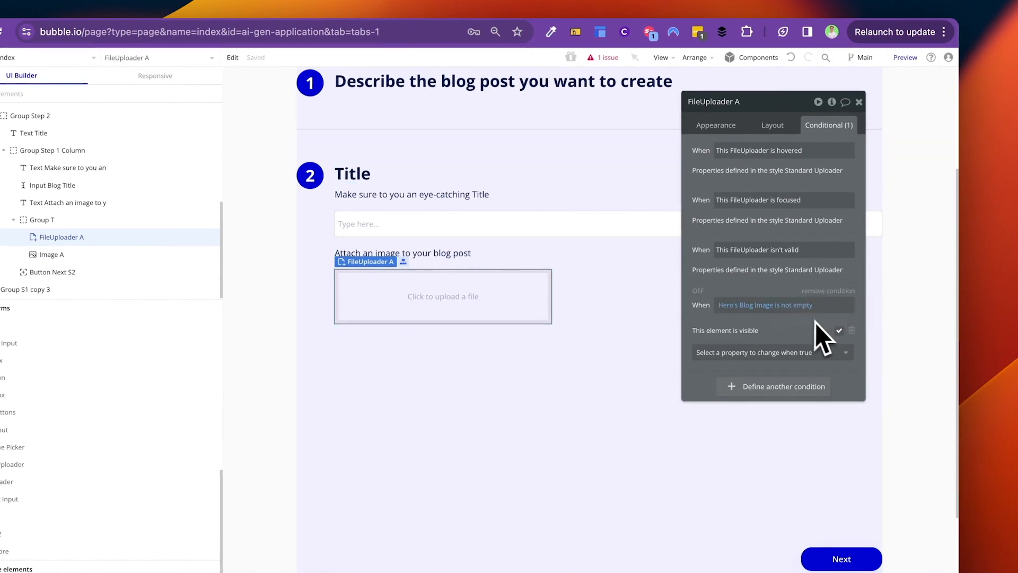
click(790, 305)
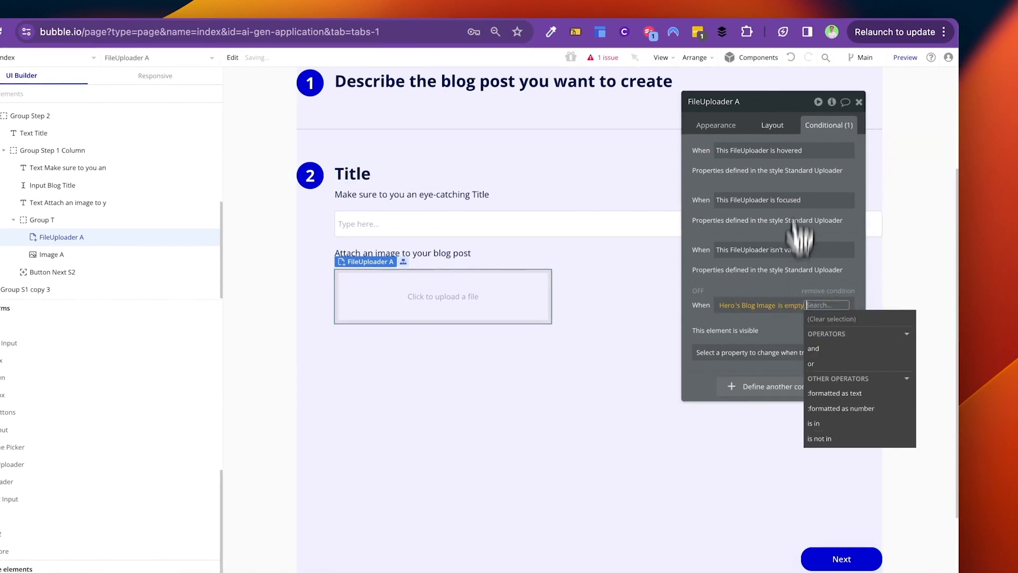
click(779, 128)
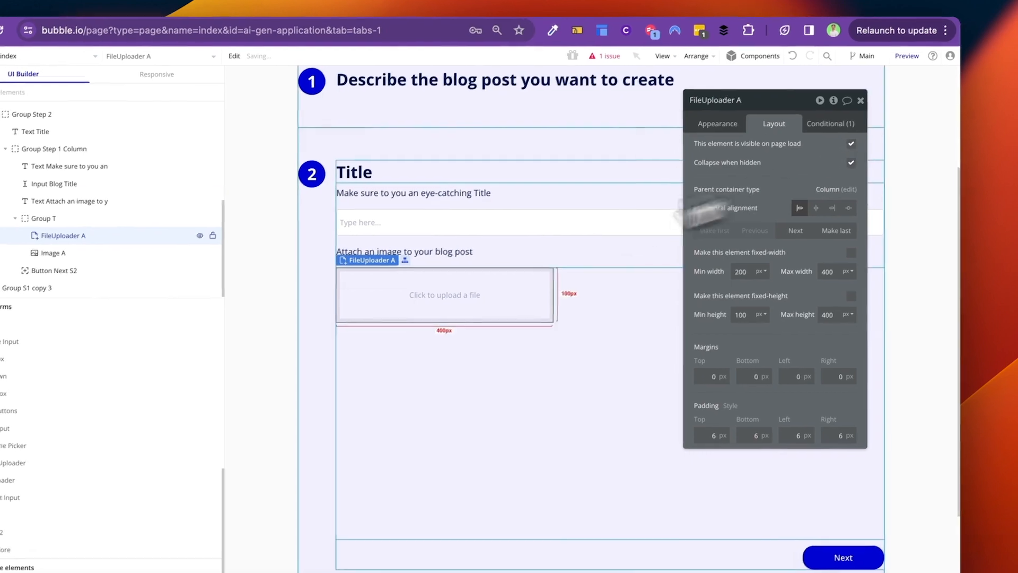
click(442, 422)
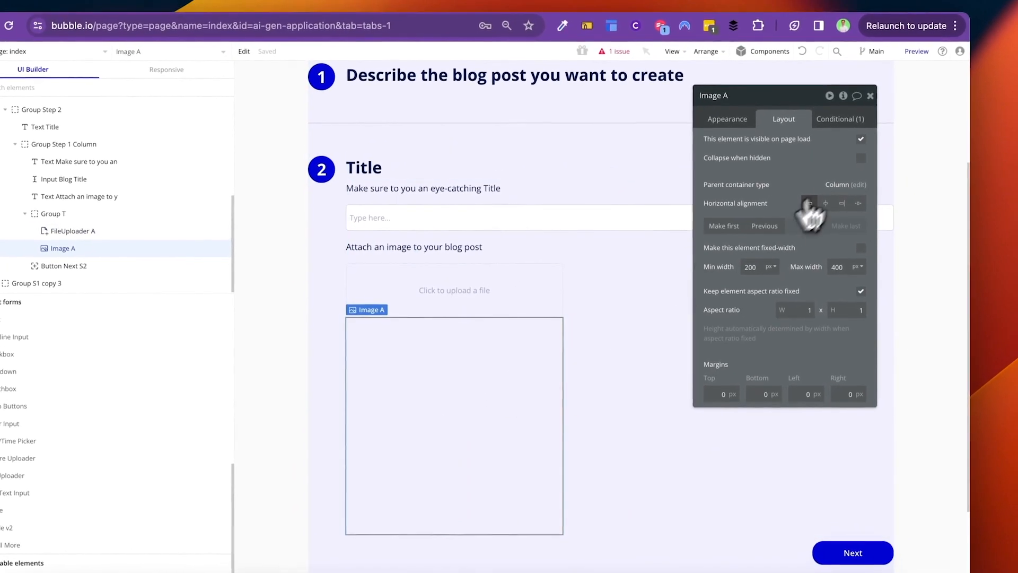
click(848, 117)
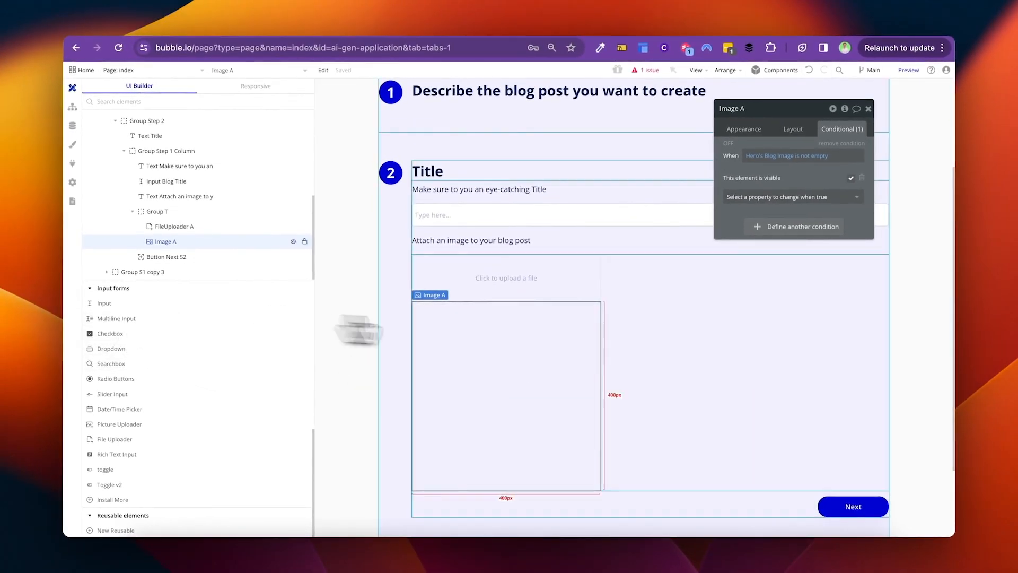
click(852, 506)
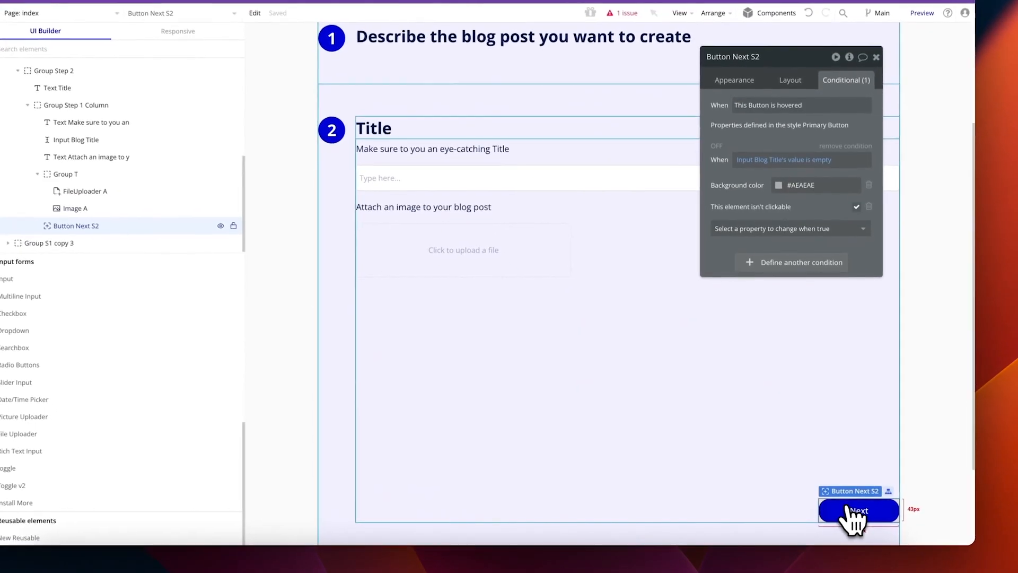
click(480, 419)
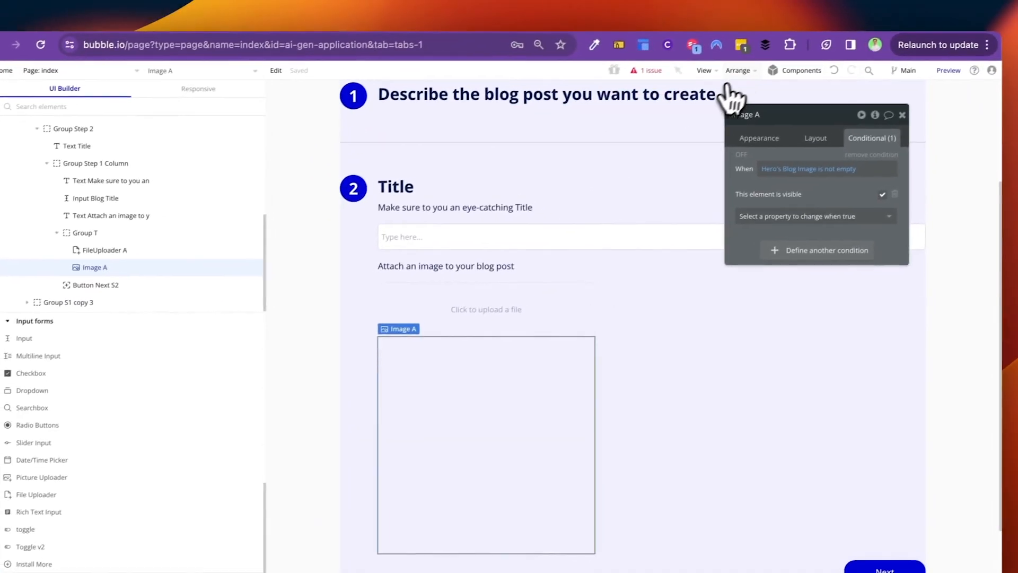
Step: Use the issue checker to set Image A's dynamic image to Hero's Blog Image
click(652, 74)
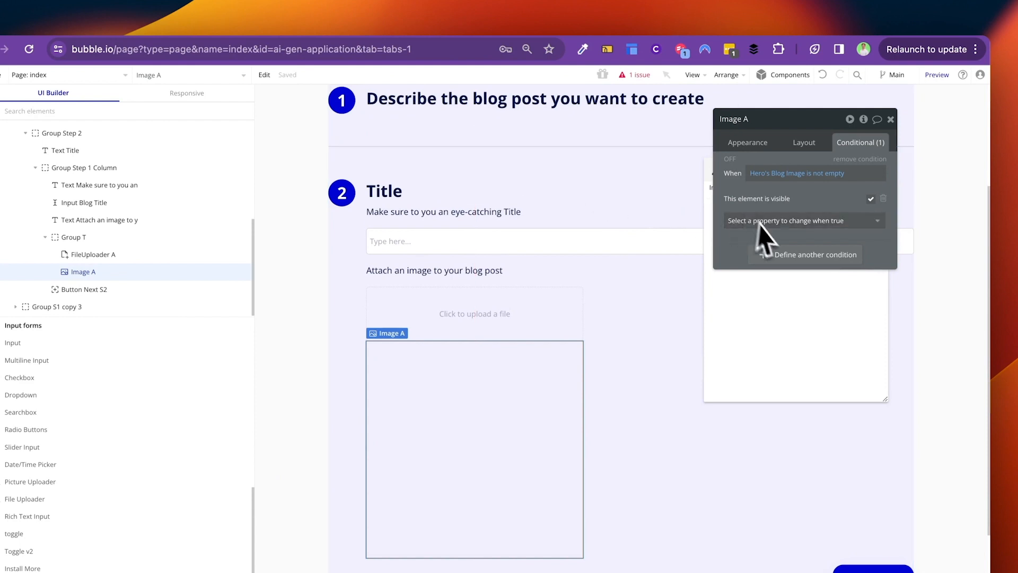
click(881, 116)
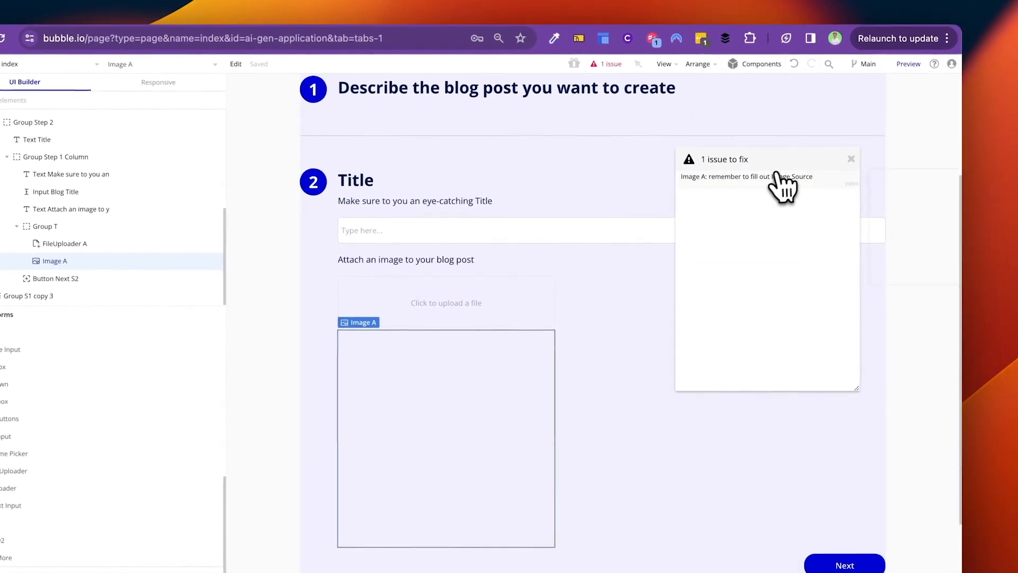
click(798, 191)
click(896, 193)
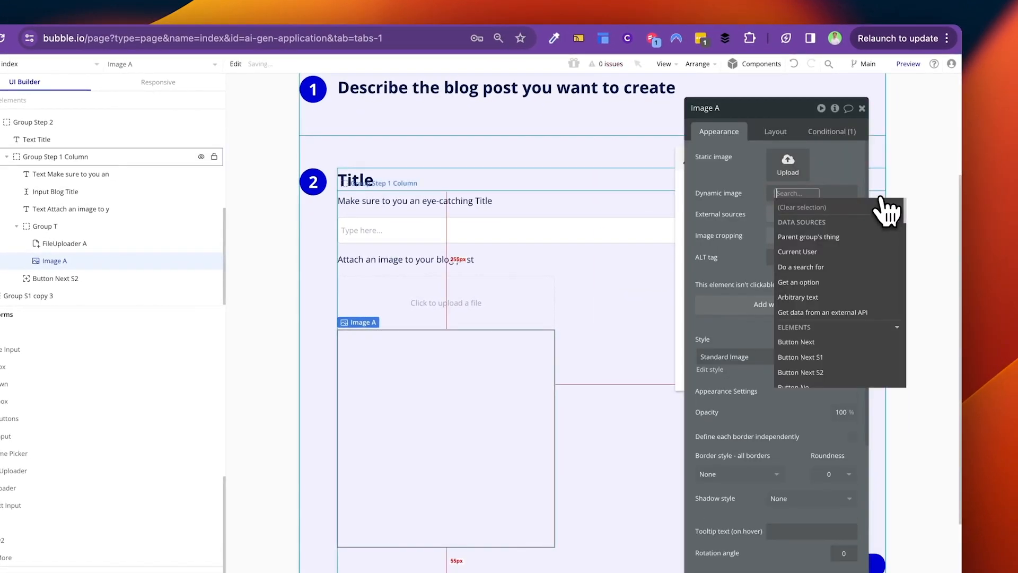
text(her)
click(823, 225)
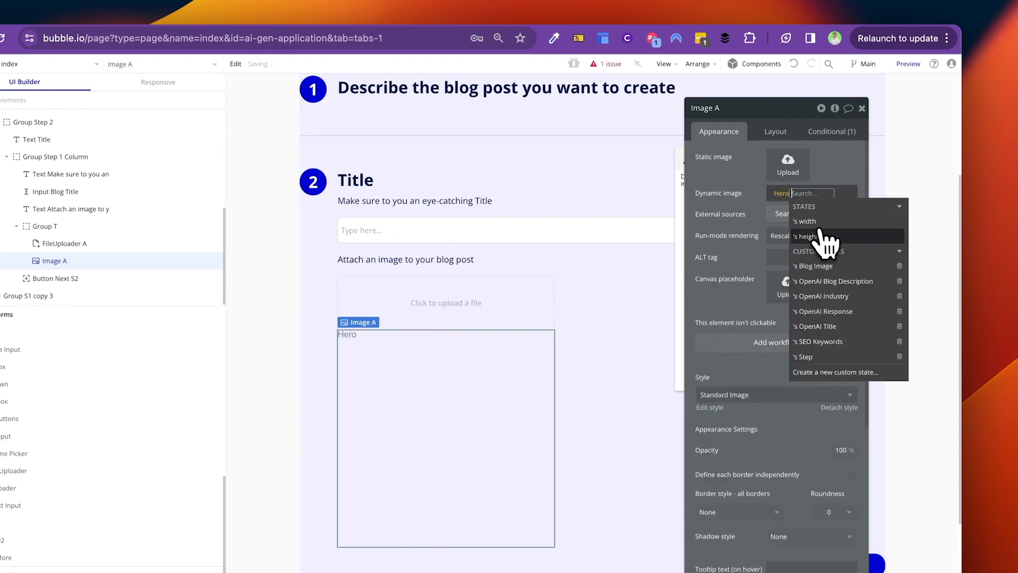
text(image)
click(817, 221)
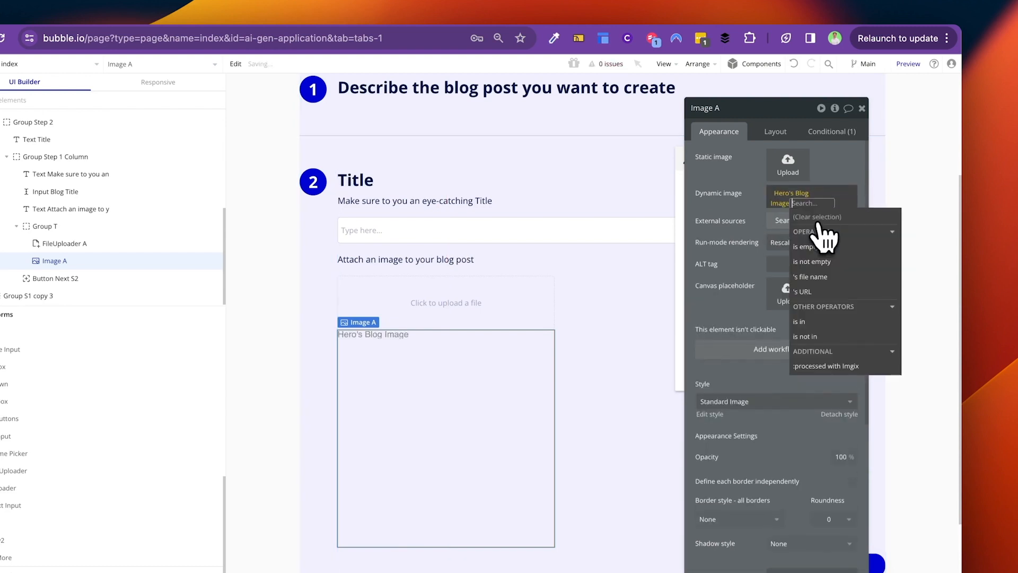
Step: Copy and remove Image A's visibility condition, making the image visible on page load
click(713, 65)
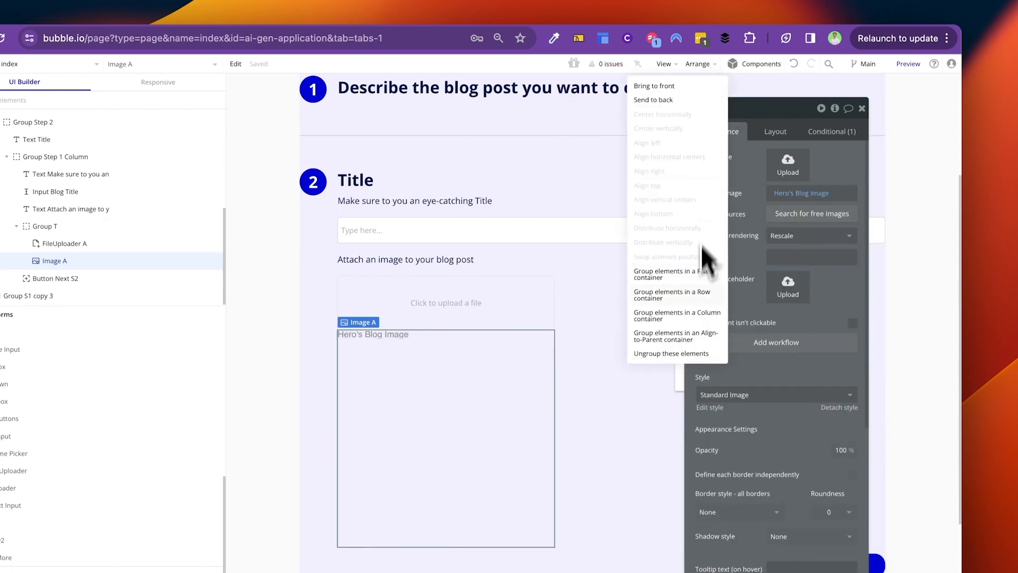
click(830, 131)
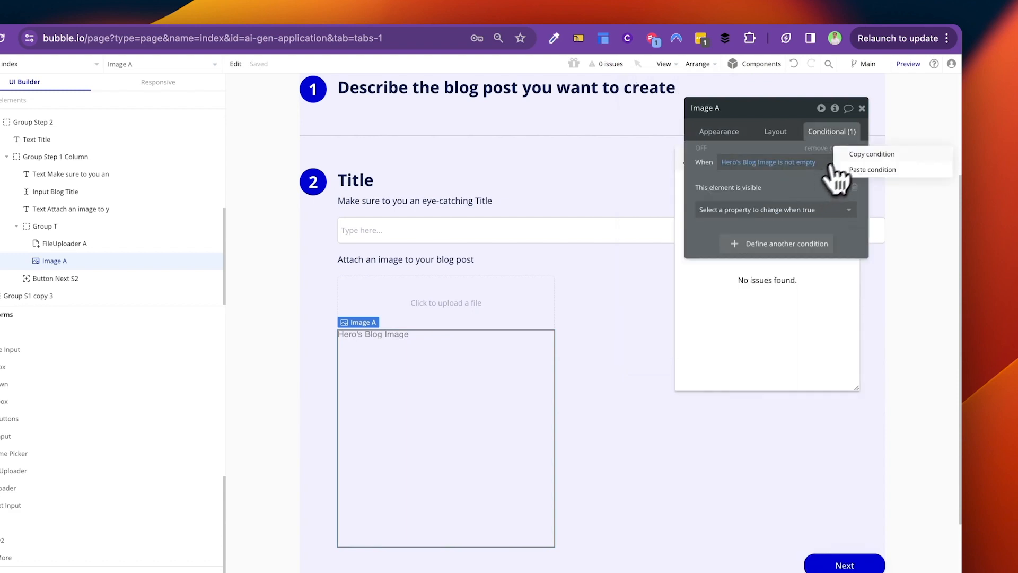
click(847, 152)
click(779, 132)
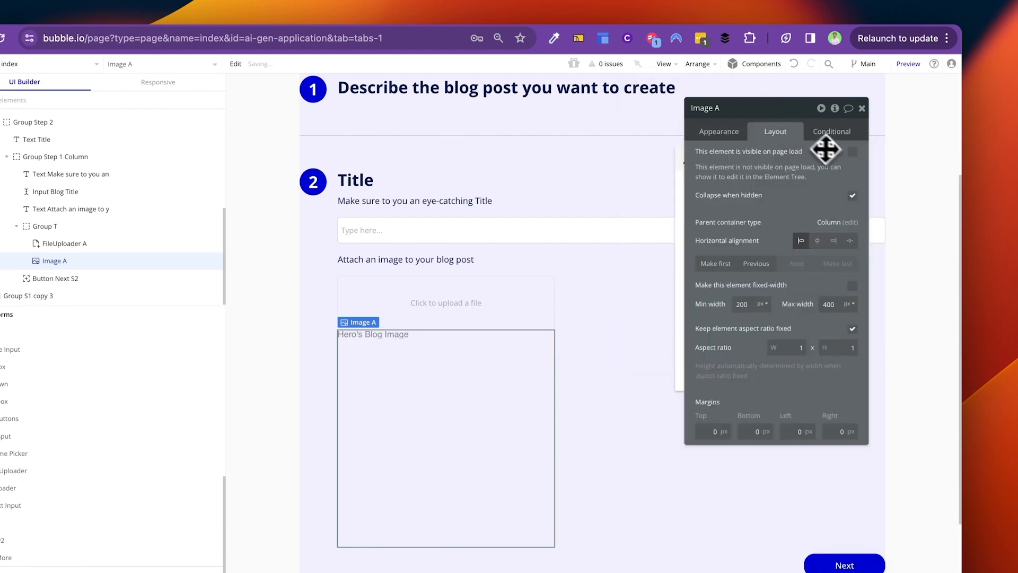
click(852, 153)
Step: Wrap Image A in Group U with the pasted condition, hidden on load and collapsing when hidden
click(697, 63)
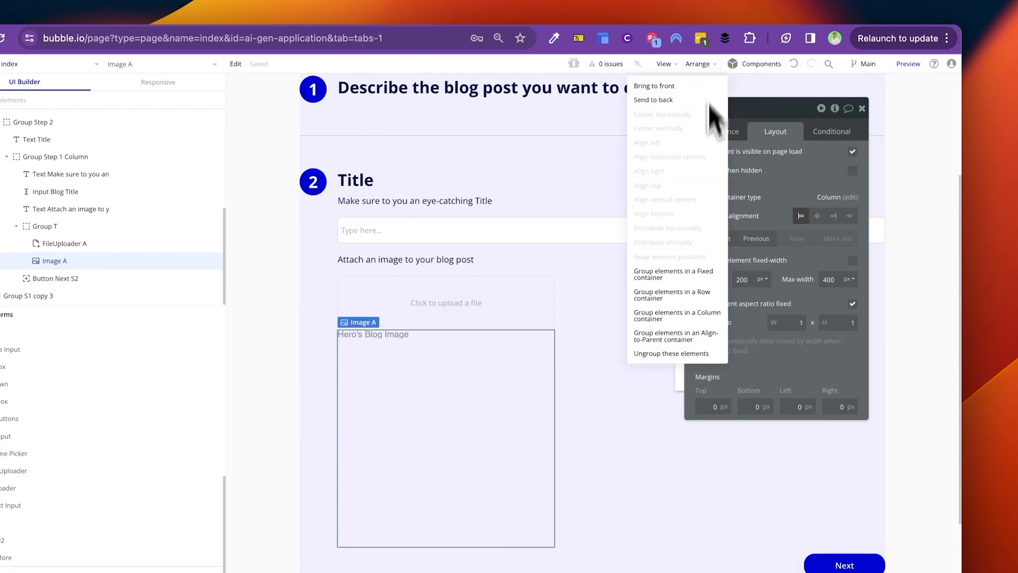
click(695, 338)
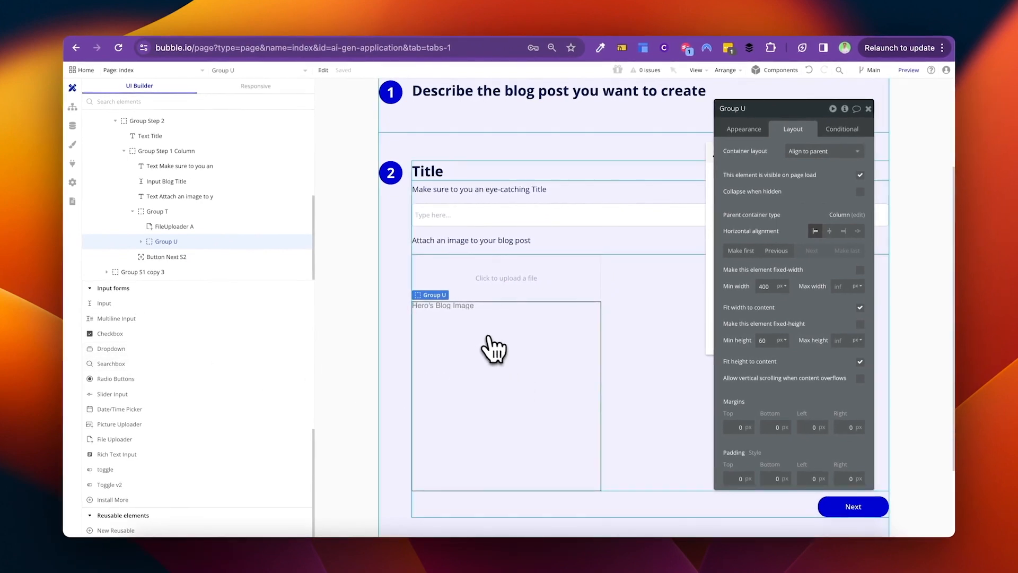
scroll(159, 425, up, 1)
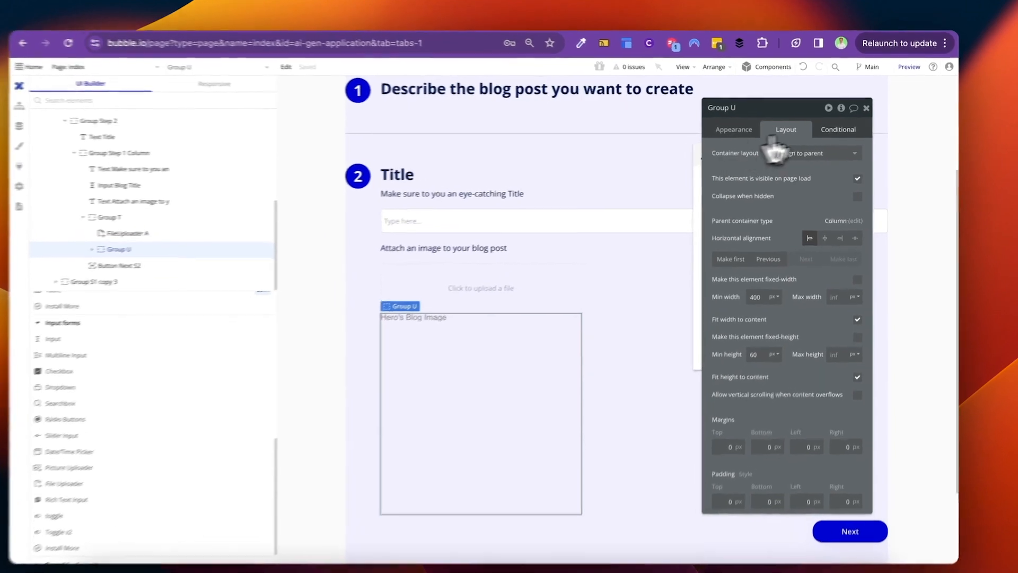
click(842, 129)
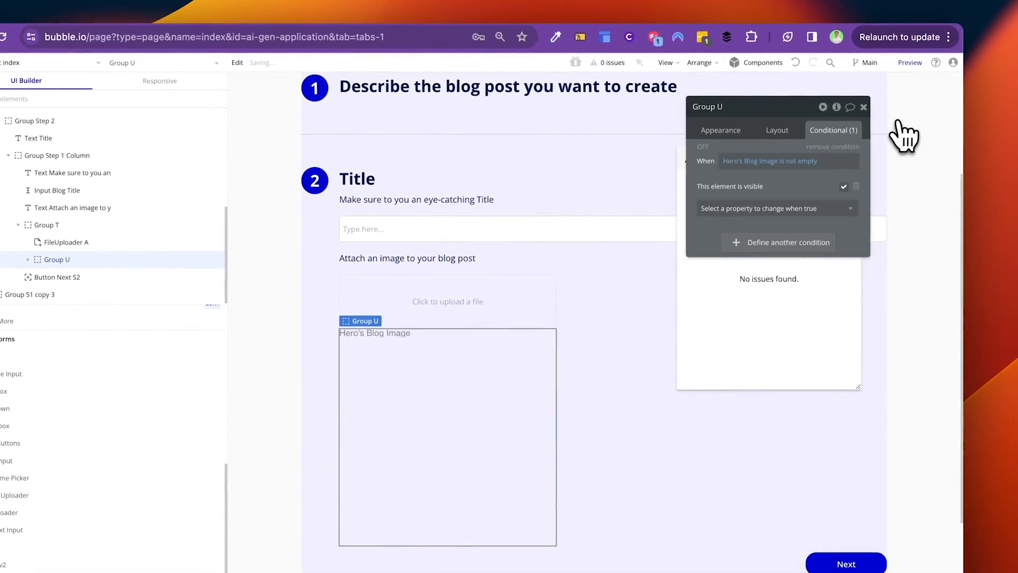
click(801, 137)
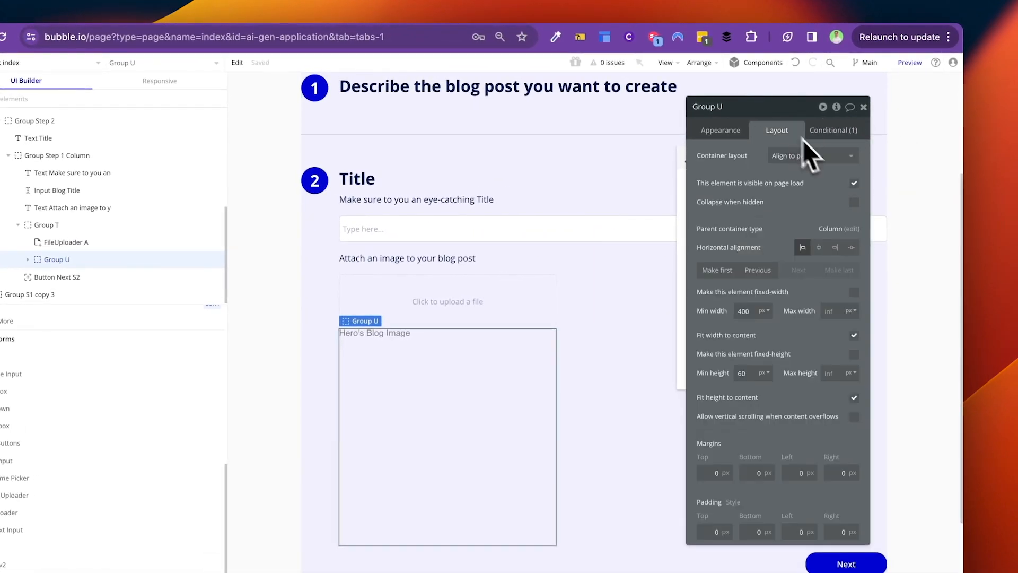
click(855, 185)
click(854, 228)
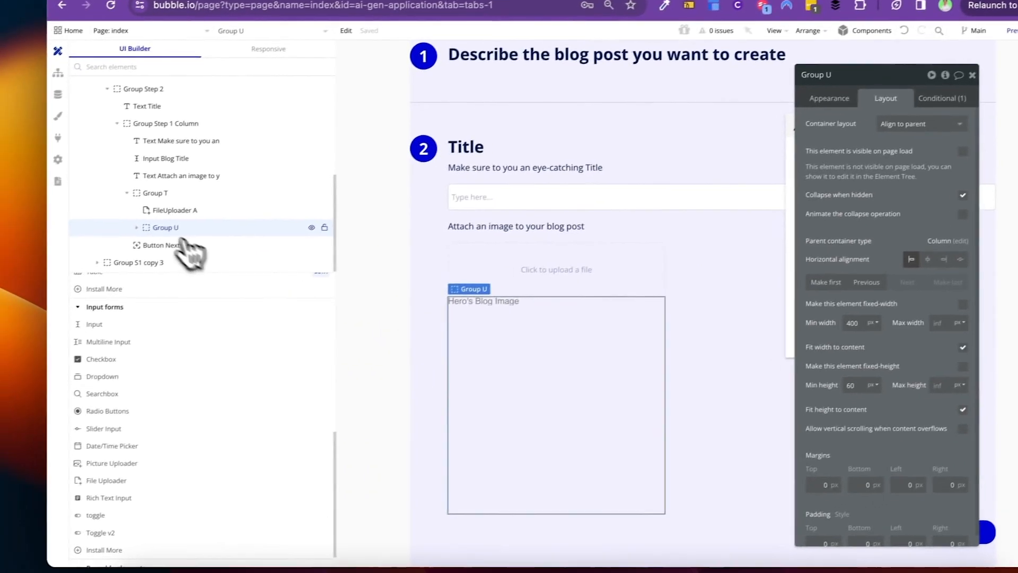
click(27, 259)
scroll(172, 338, down, 1)
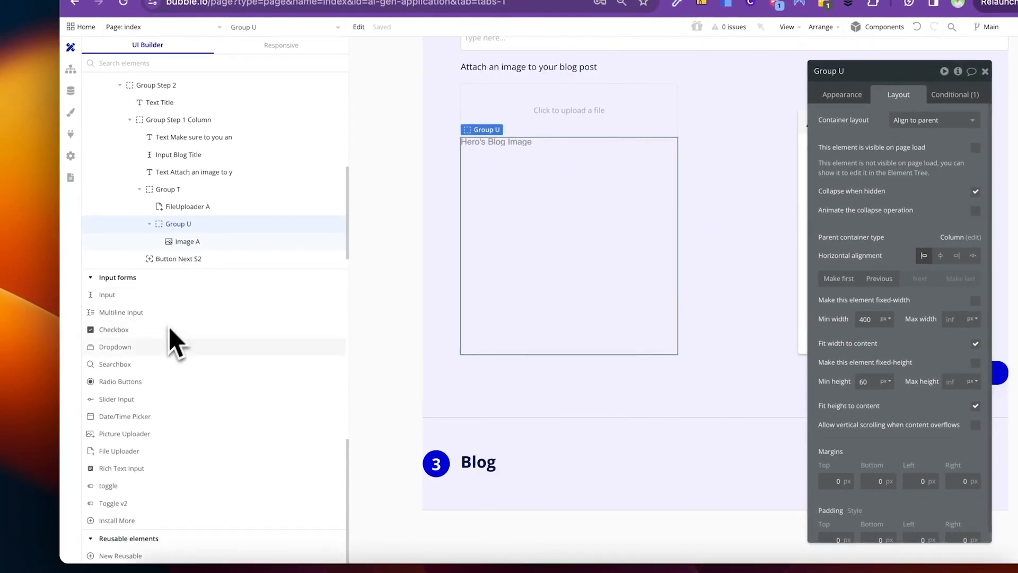
Step: Add a fa-trash-o icon inside Group U, coloured Destructive red
scroll(204, 418, up, 8)
drag(107, 350, 570, 244)
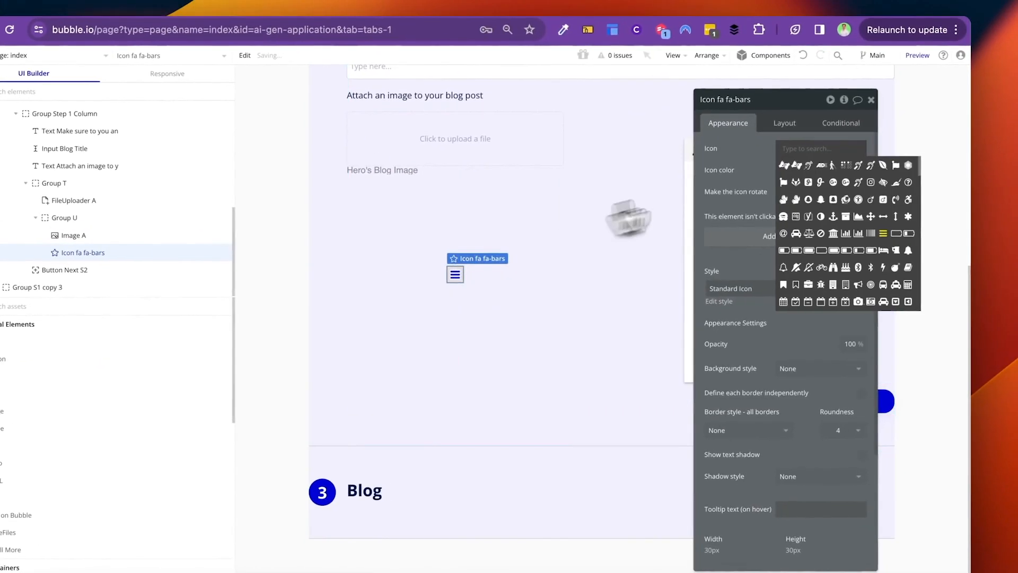
text(tras)
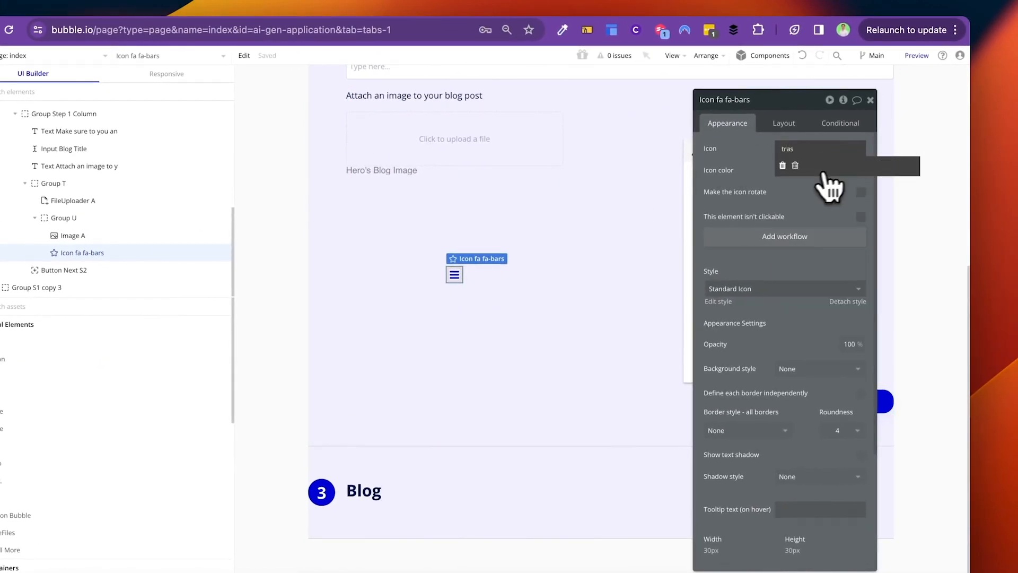
click(795, 165)
scroll(769, 339, down, 3)
scroll(773, 350, up, 3)
click(784, 170)
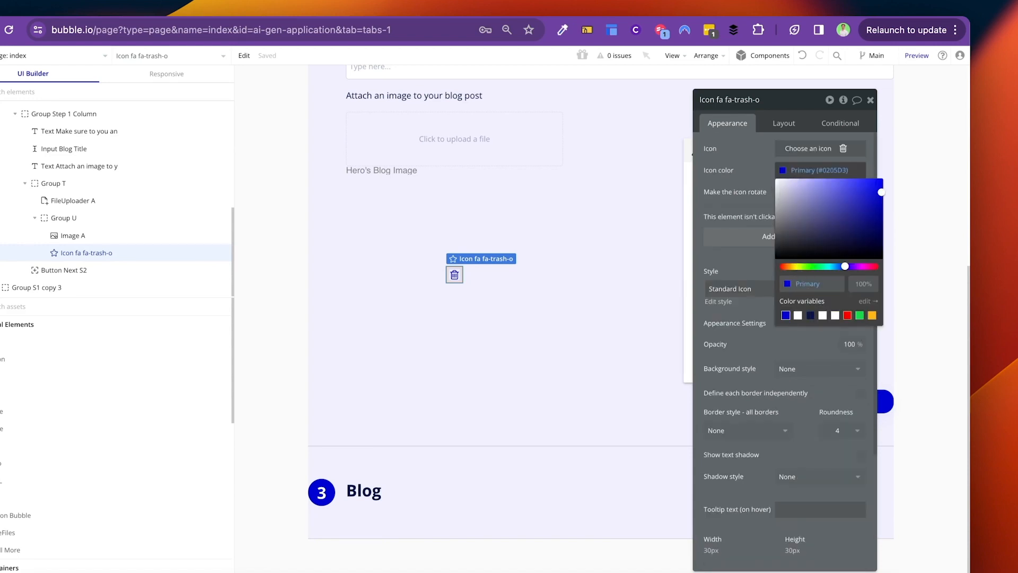
click(847, 315)
Step: Align the trash icon top-right in Group U with 8 px top and right margins
click(550, 345)
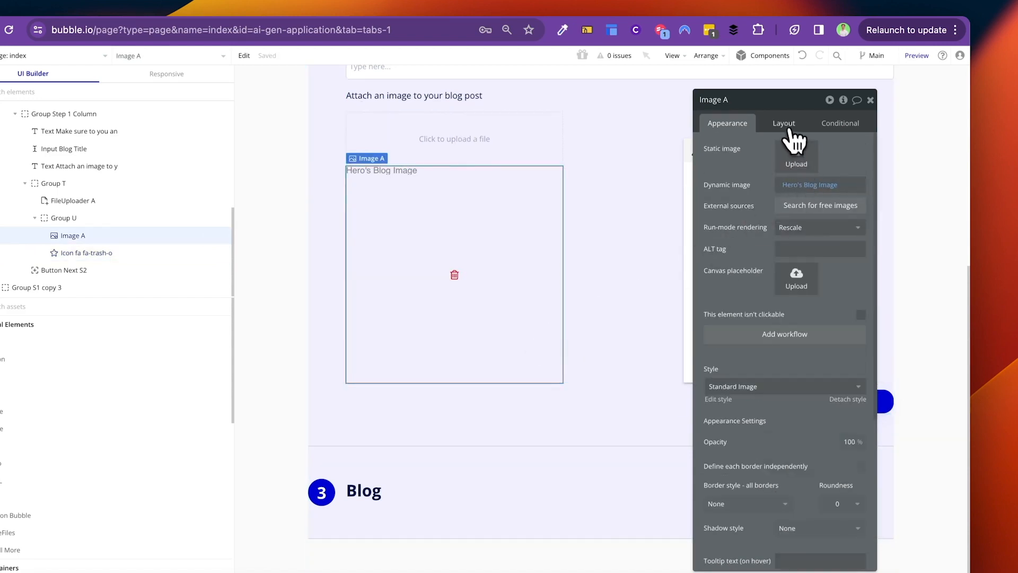
click(788, 126)
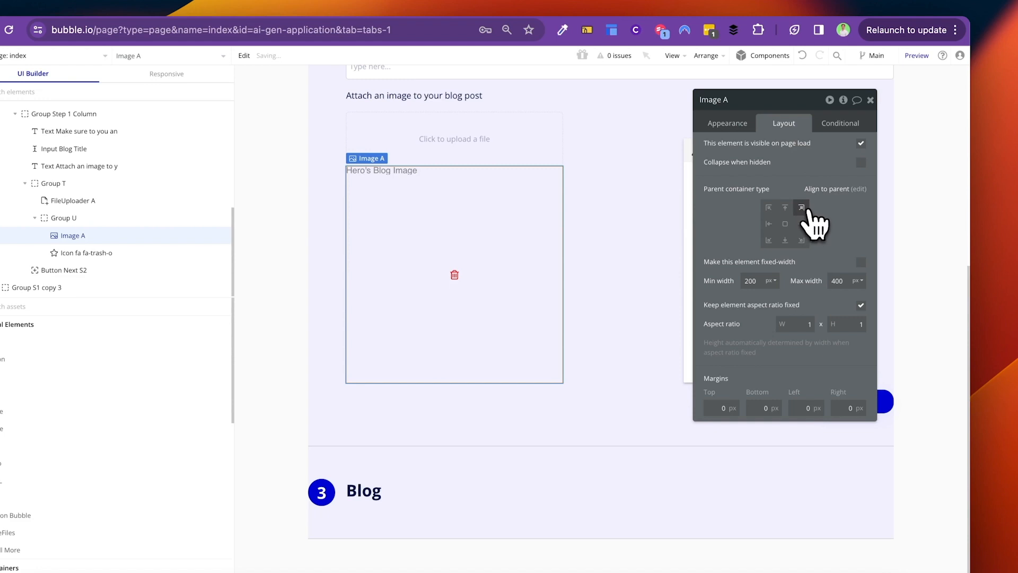
click(802, 208)
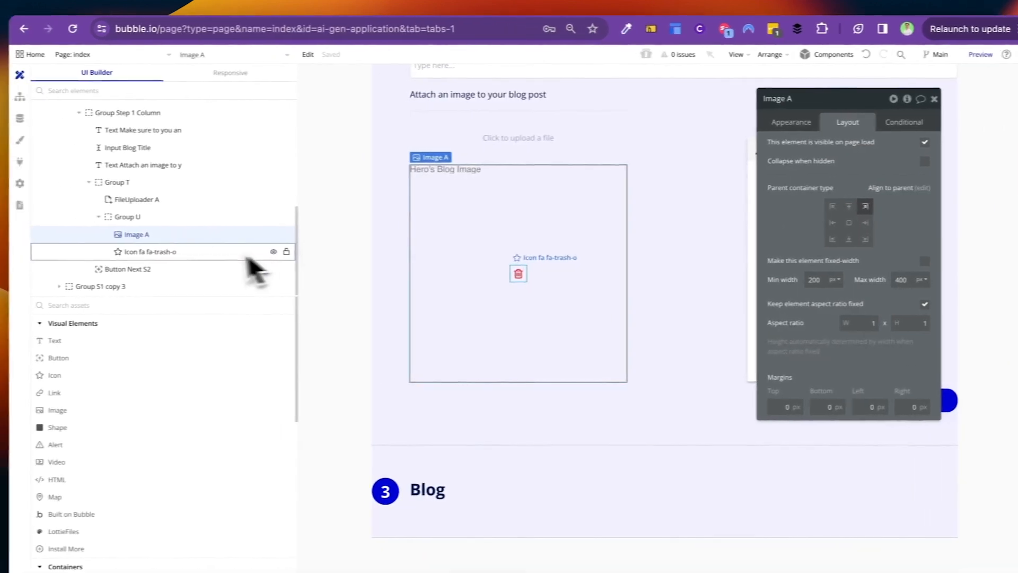
click(126, 253)
click(137, 237)
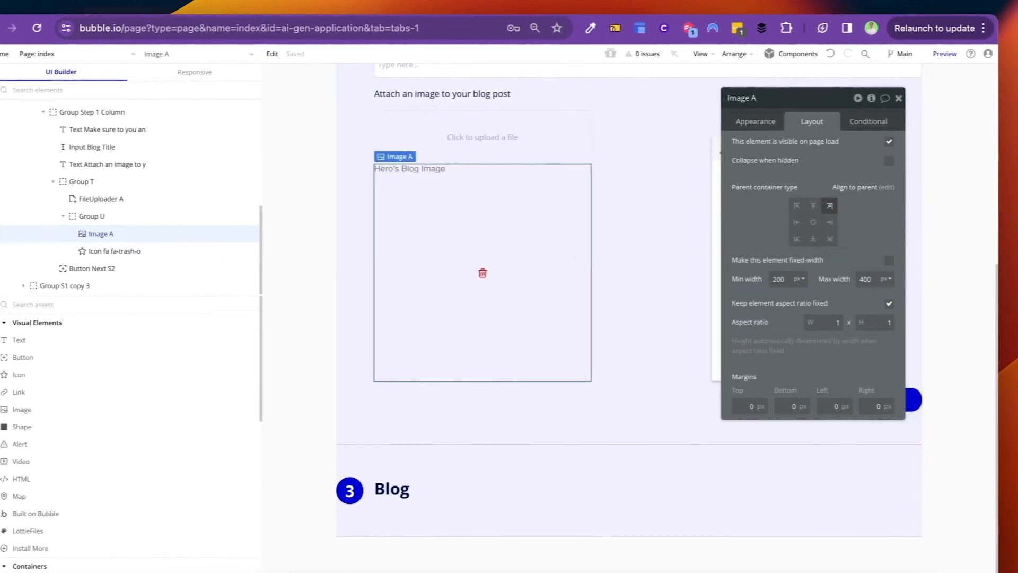
click(159, 253)
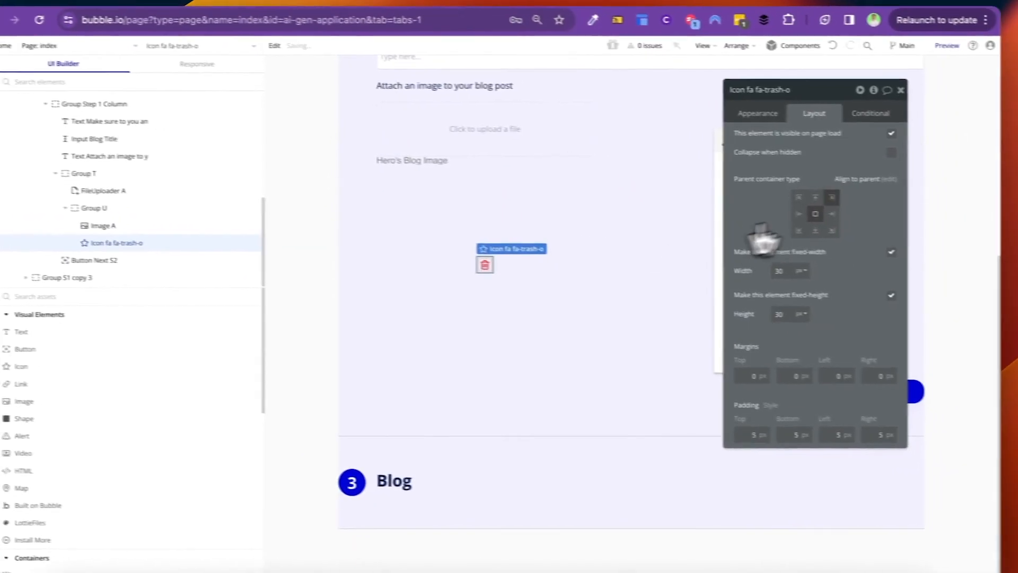
click(900, 203)
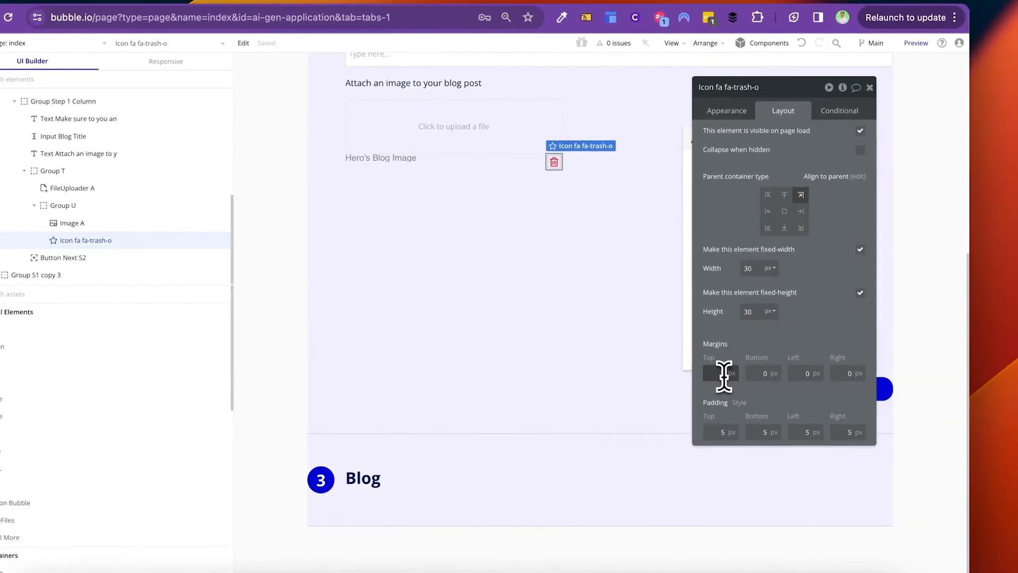
text(8)
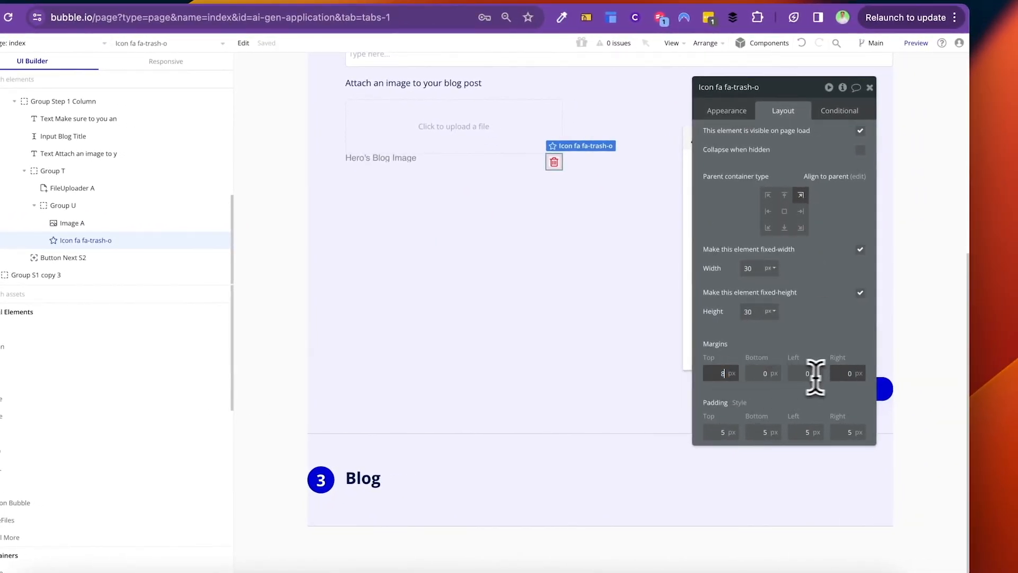
click(844, 373)
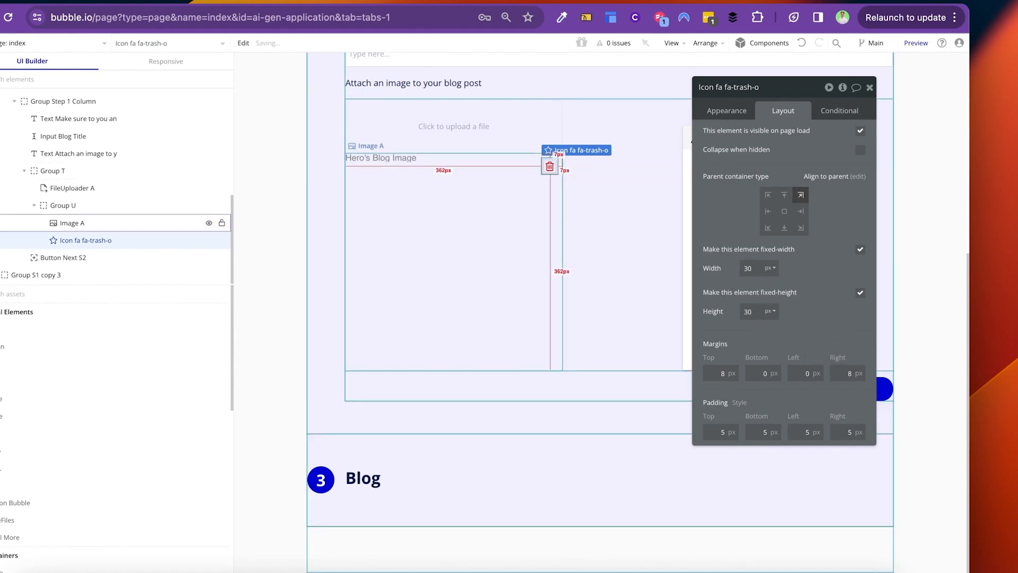
click(535, 179)
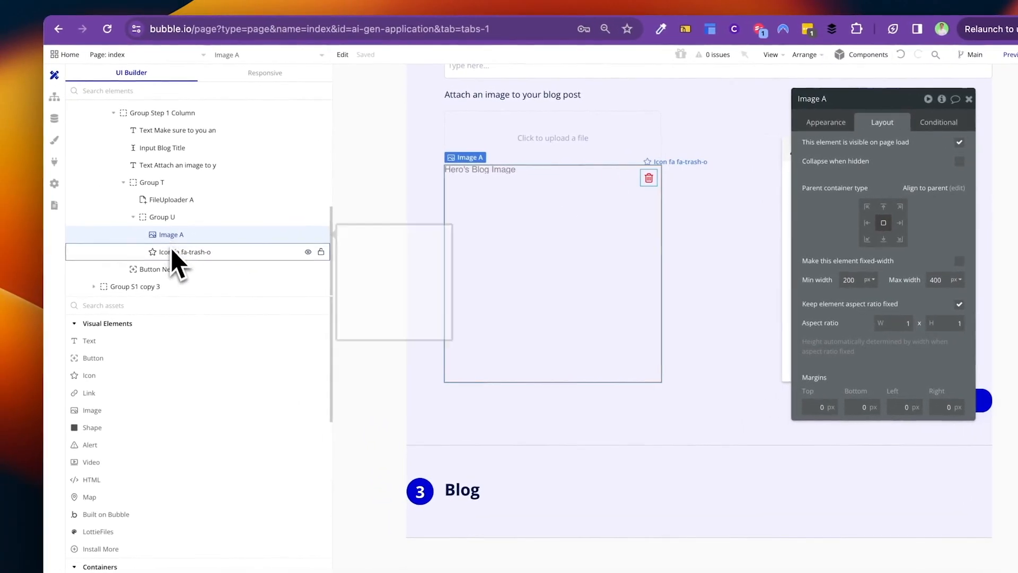
click(75, 243)
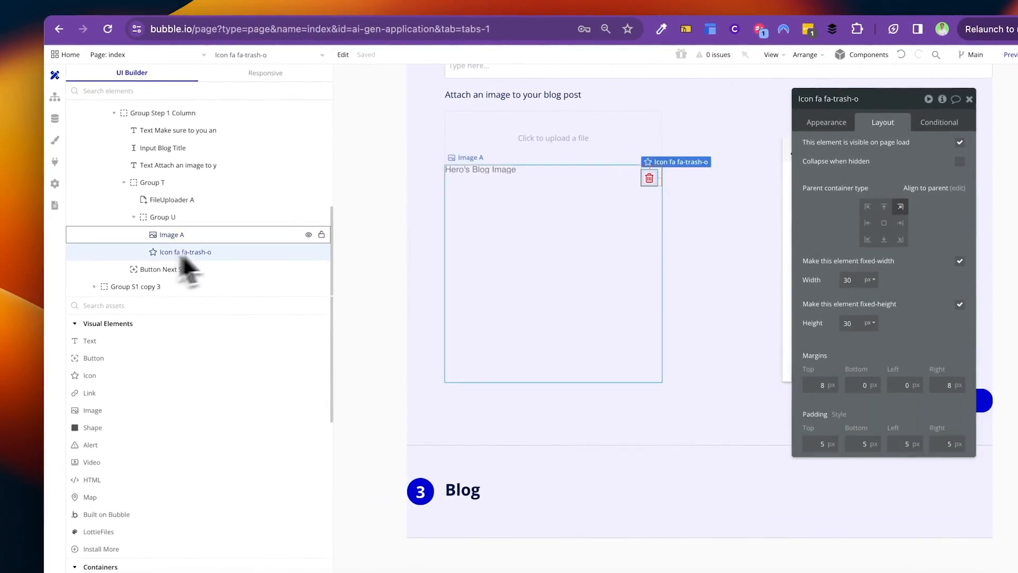
click(839, 123)
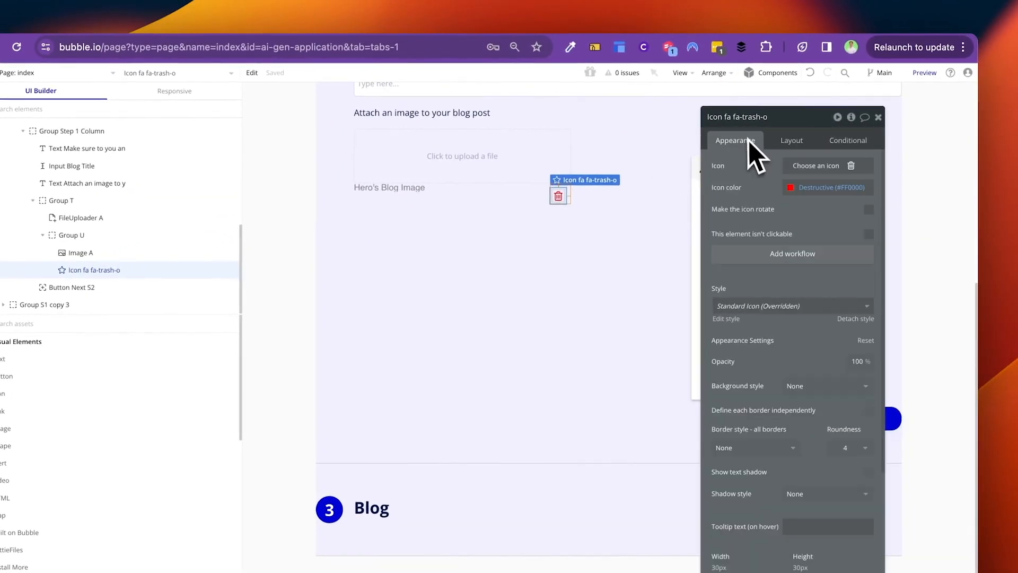
Step: Add a trash-icon click workflow that sets Hero's Blog Image custom state
click(798, 255)
click(163, 203)
text(make)
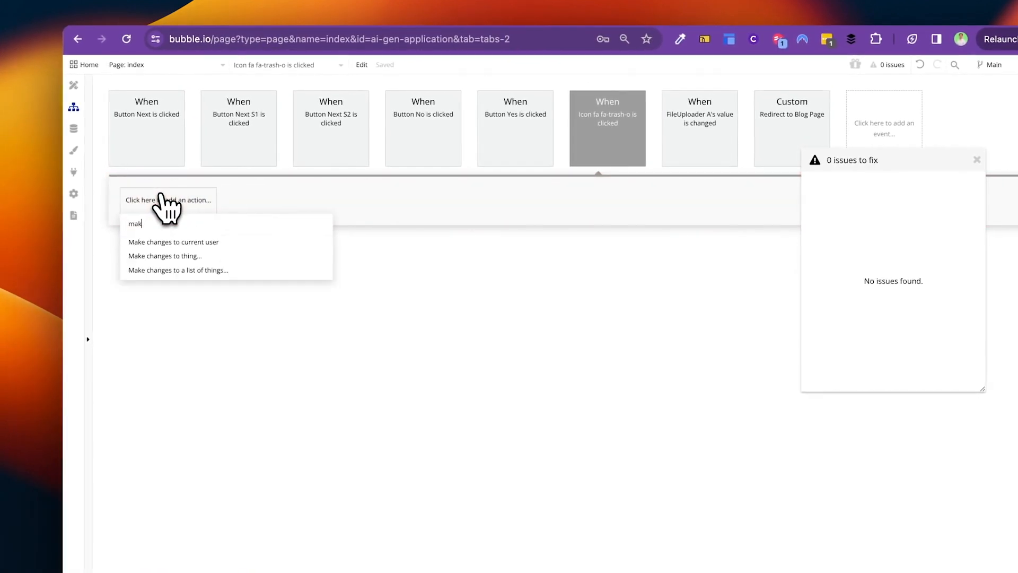
key(BackSpace)
key(BackSpace)
key(BackSpace)
key(BackSpace)
text(set)
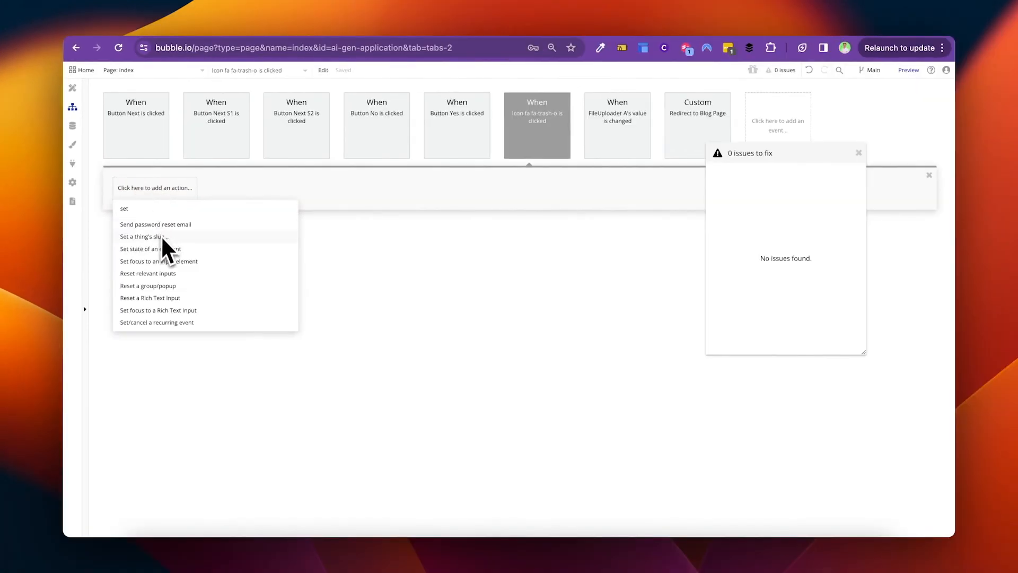
text( state)
click(154, 225)
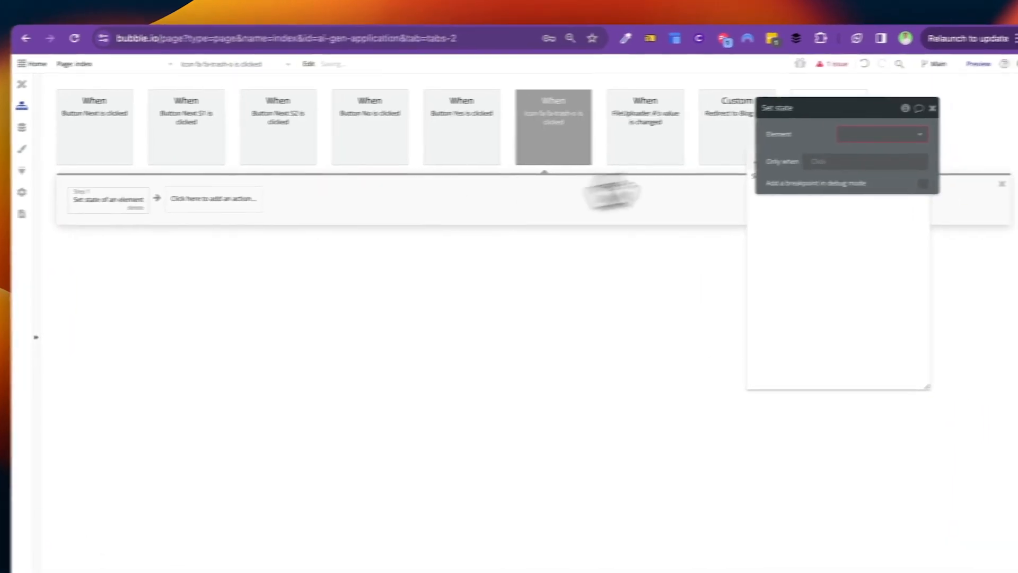
click(827, 130)
text(hero)
click(838, 154)
click(798, 160)
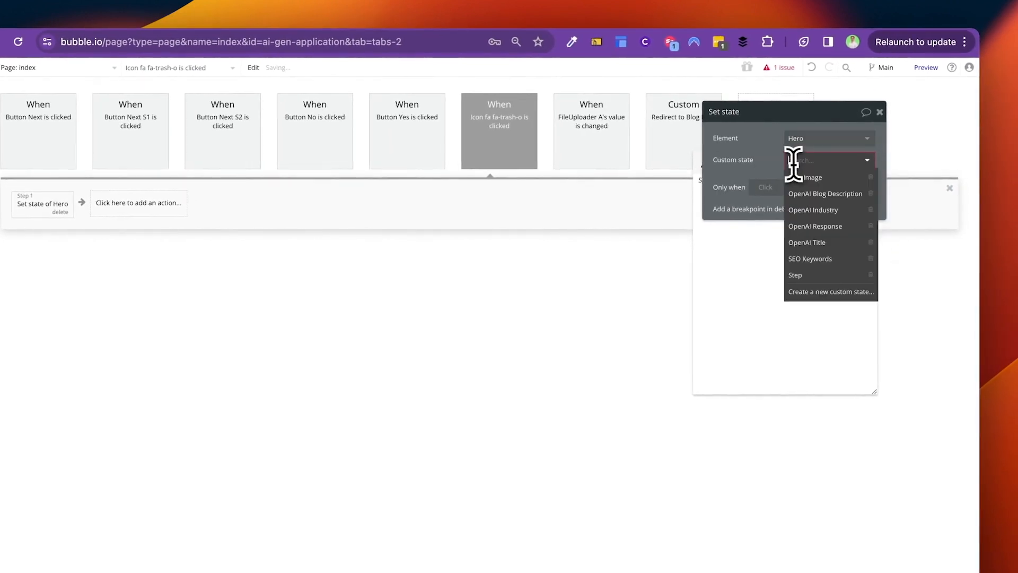
click(817, 177)
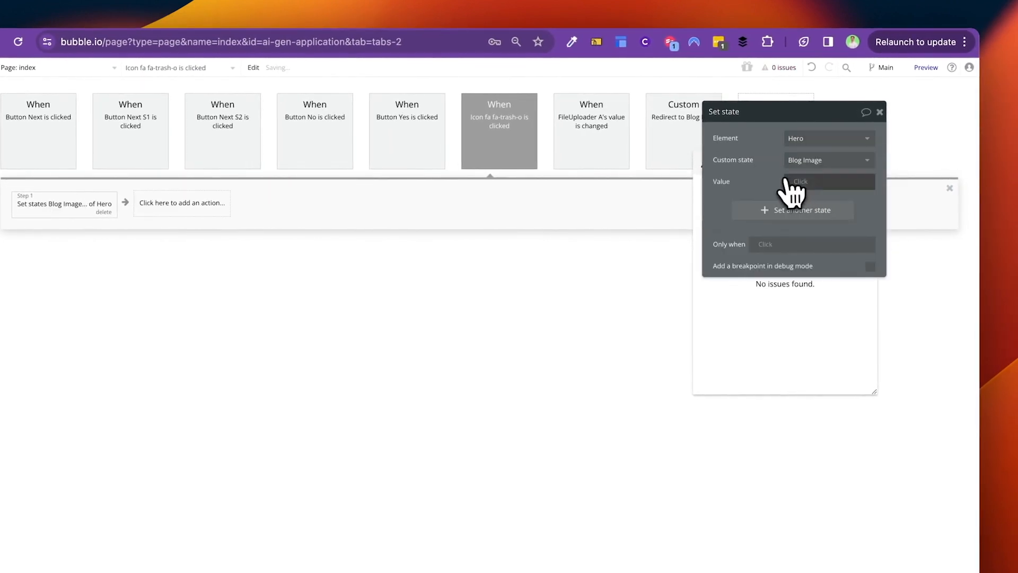
Step: Return to the design view and select Image A, moving its settings window aside
click(68, 103)
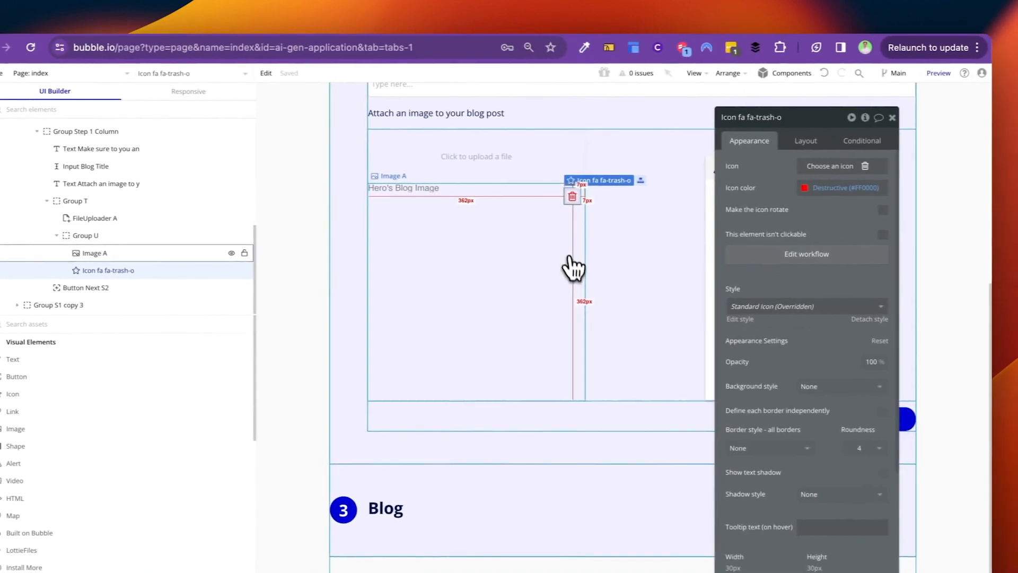
click(574, 267)
drag(740, 170, 602, 177)
Step: Locate the Blog step's Next button in Group Step 3 and open its workflow
click(680, 172)
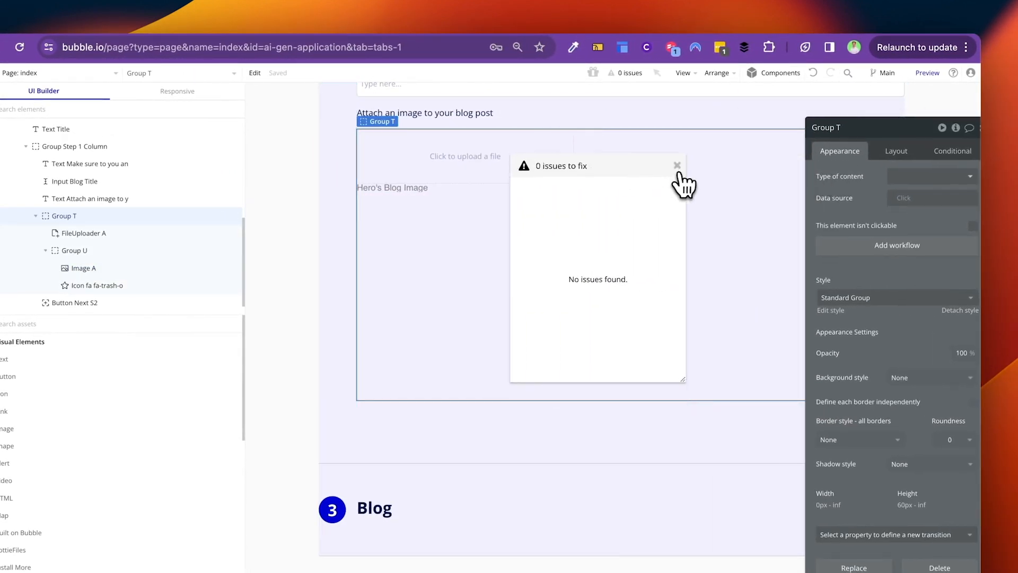
drag(853, 128, 530, 101)
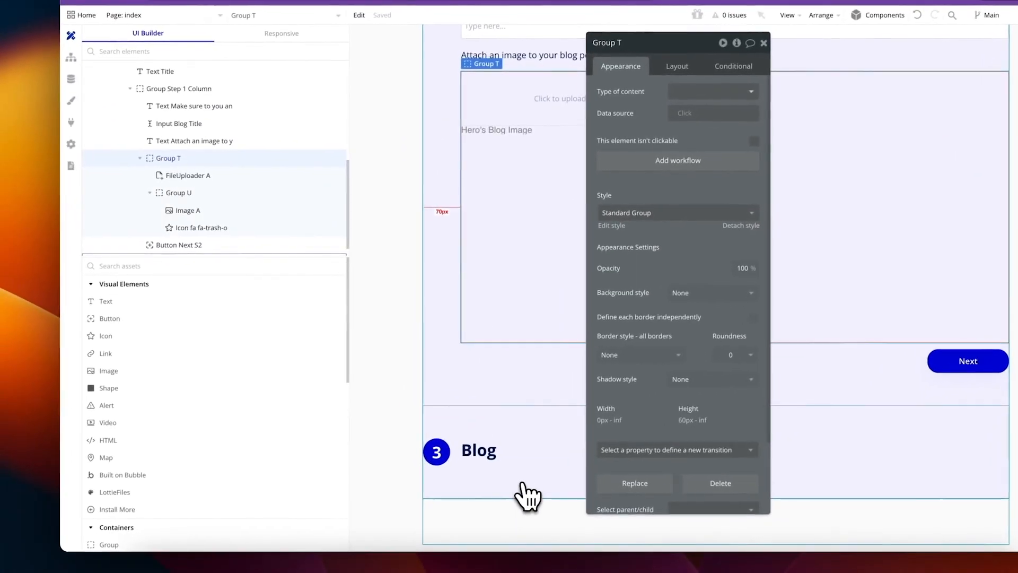
click(406, 519)
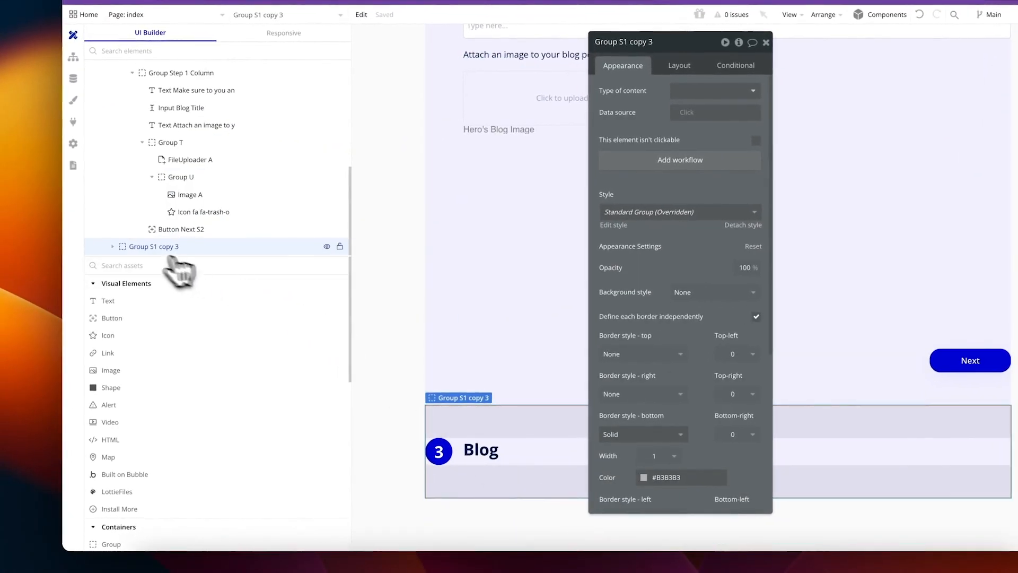
scroll(146, 245, down, 1)
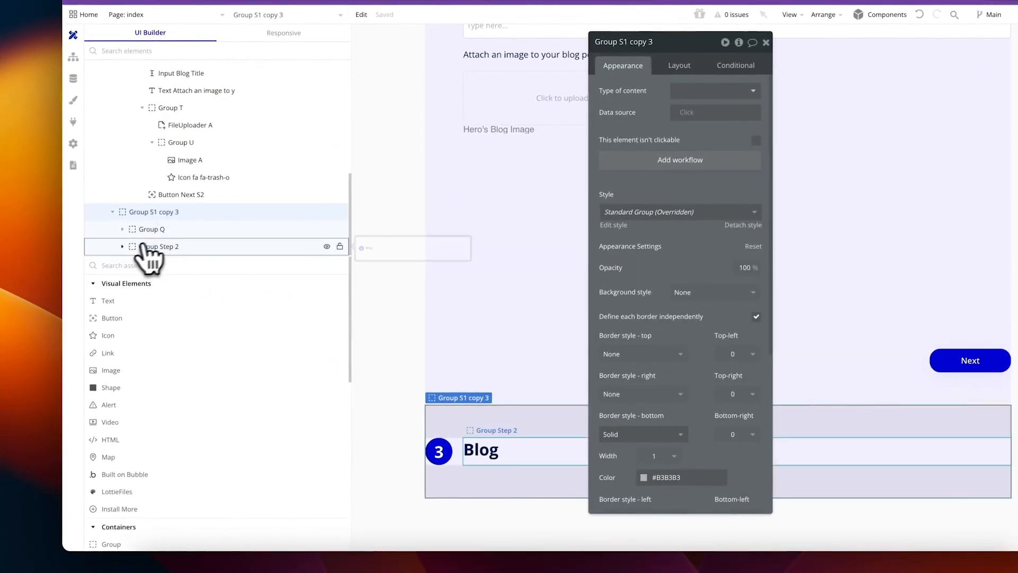
click(152, 246)
click(327, 247)
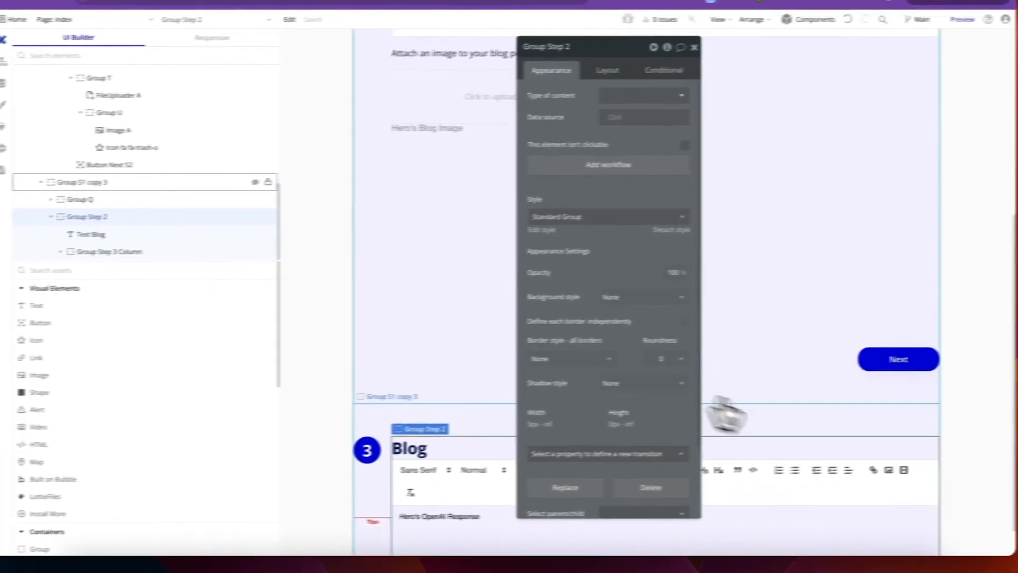
scroll(896, 414, down, 2)
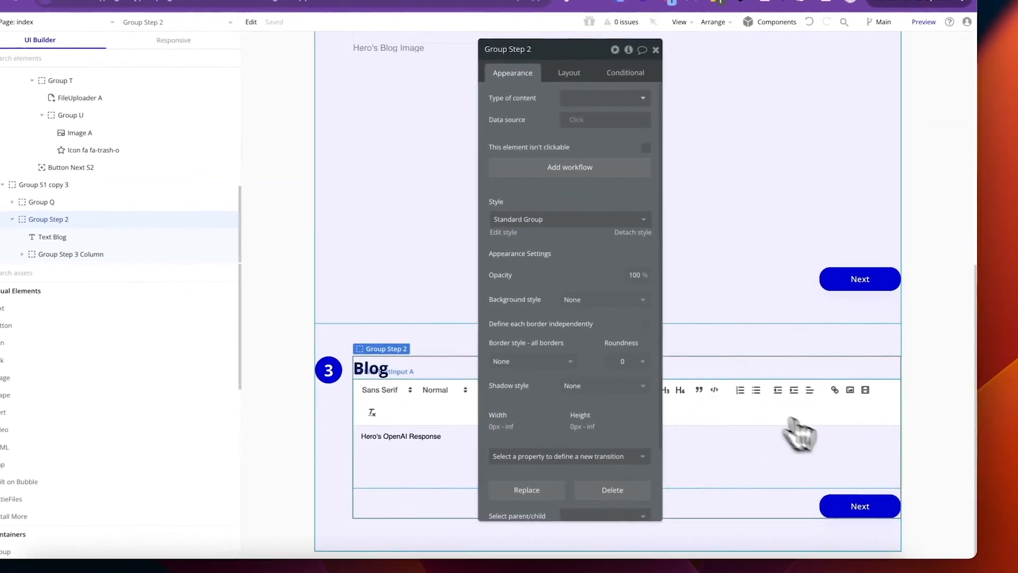
click(863, 507)
click(566, 147)
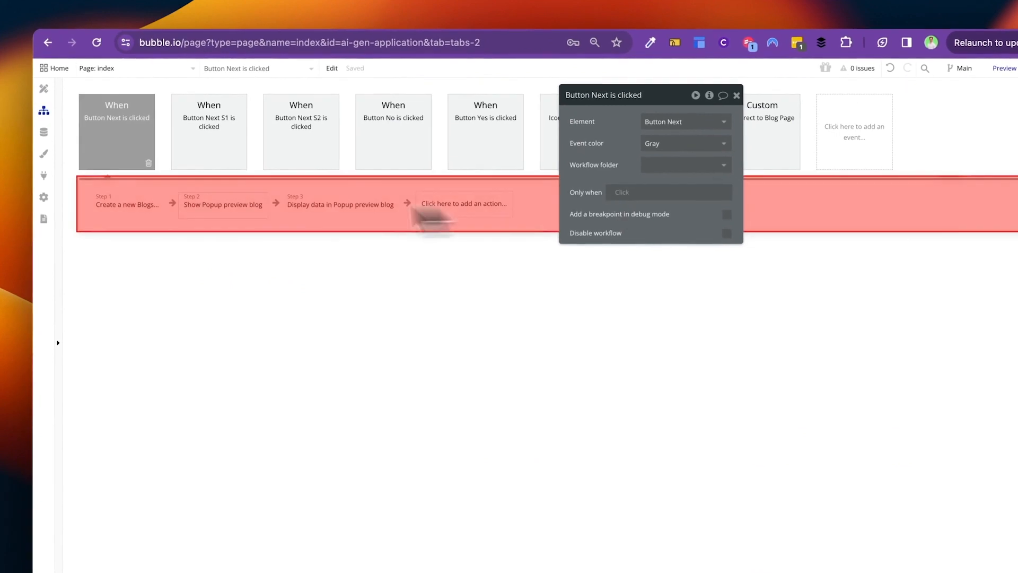
Step: Add an Image field set to Hero's Blog Image in the 'Create a new Blogs' step
click(119, 202)
click(629, 196)
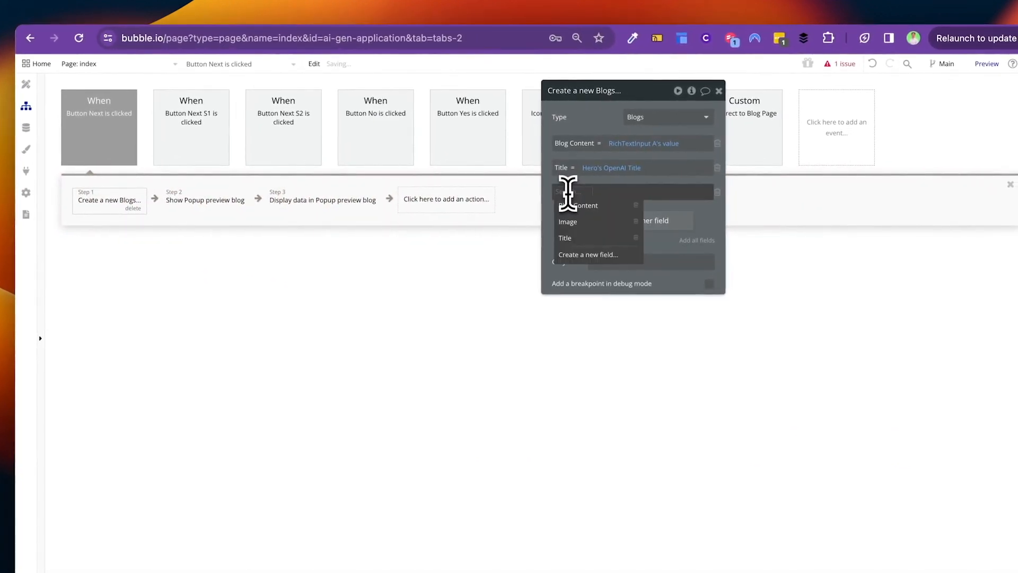
click(578, 222)
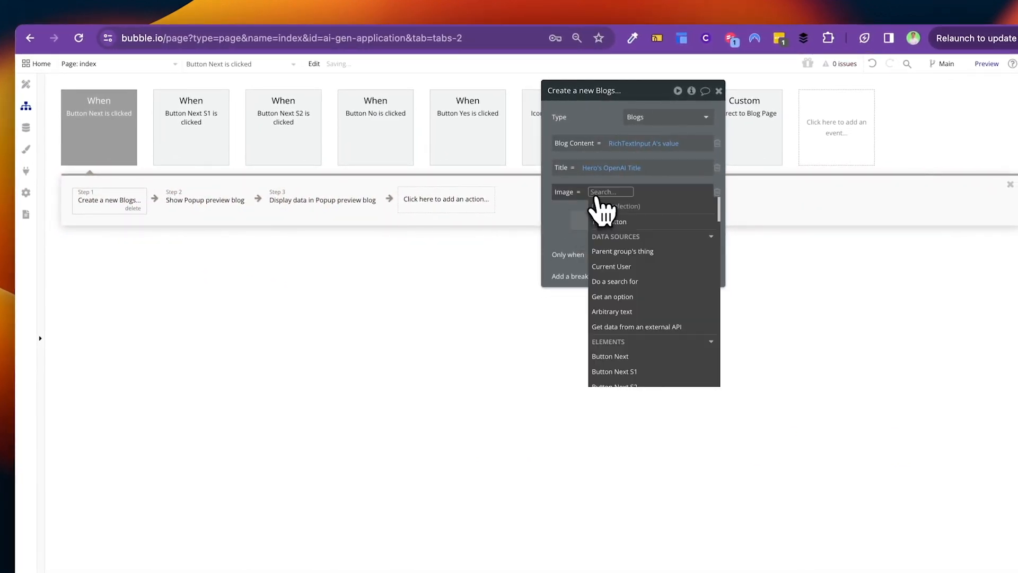
text(her)
click(609, 219)
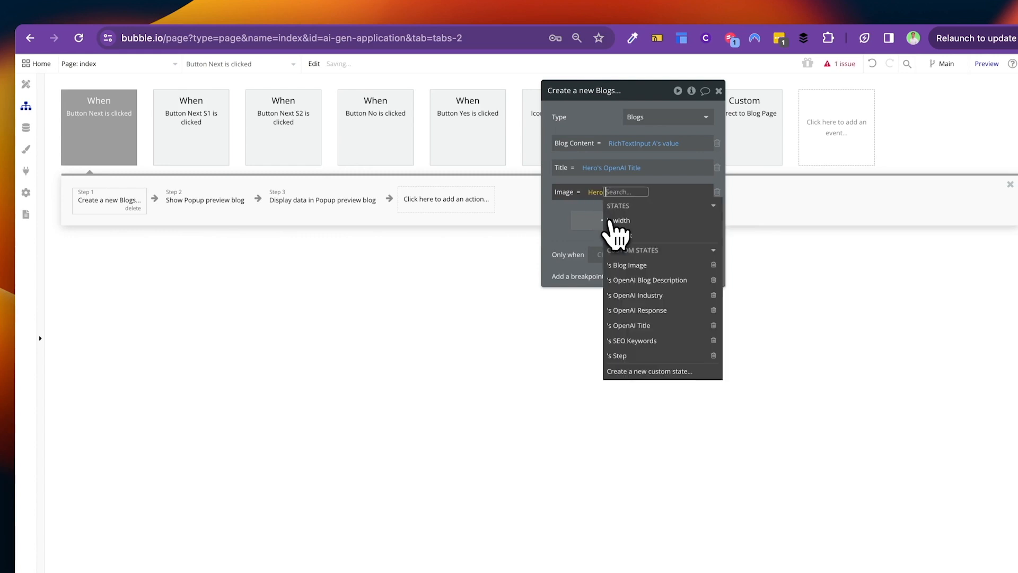
text(blog)
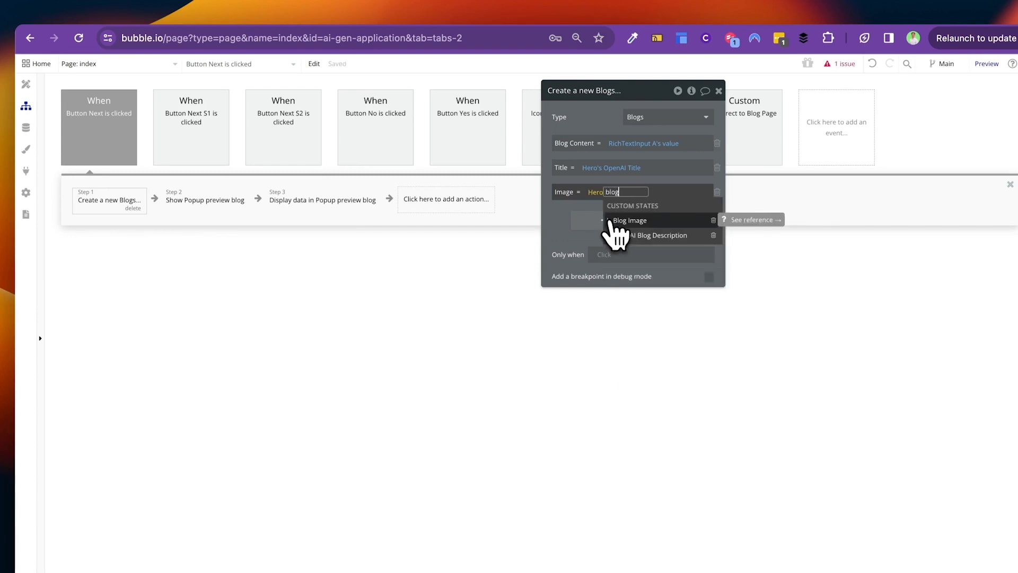
click(602, 221)
click(566, 212)
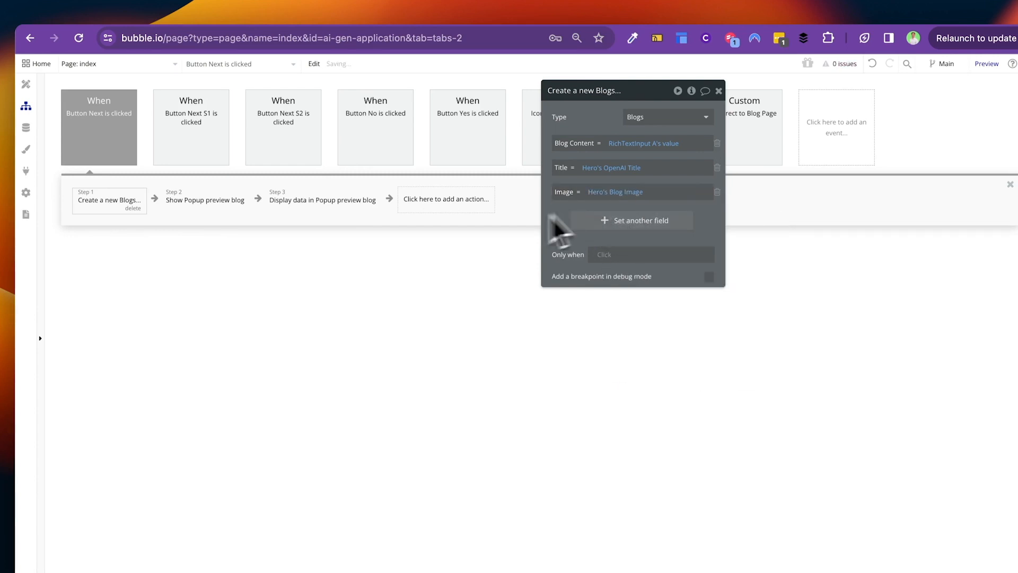
click(26, 85)
click(115, 65)
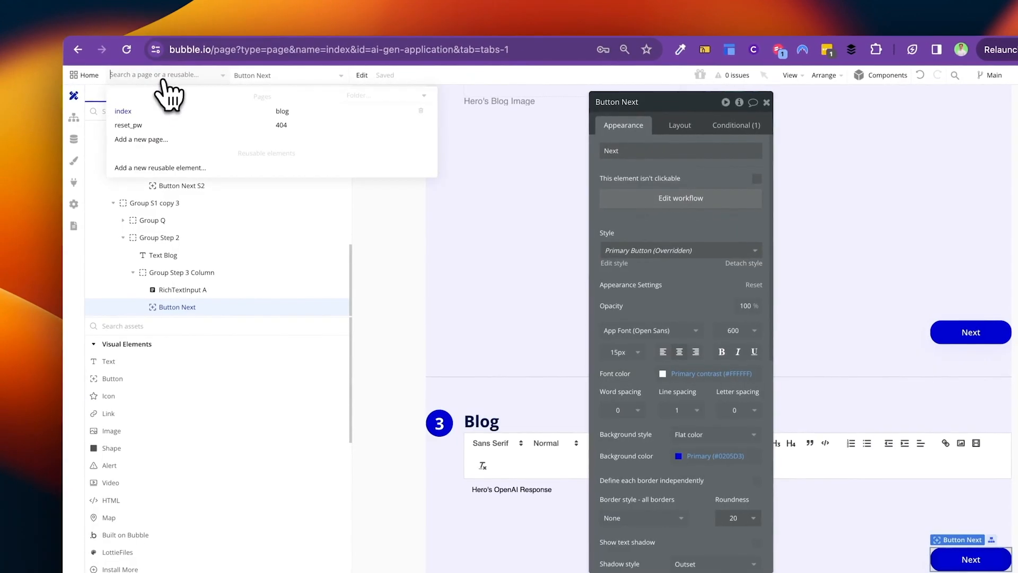
Step: On the blog page, add an image above the title with its aspect ratio kept fixed
click(281, 113)
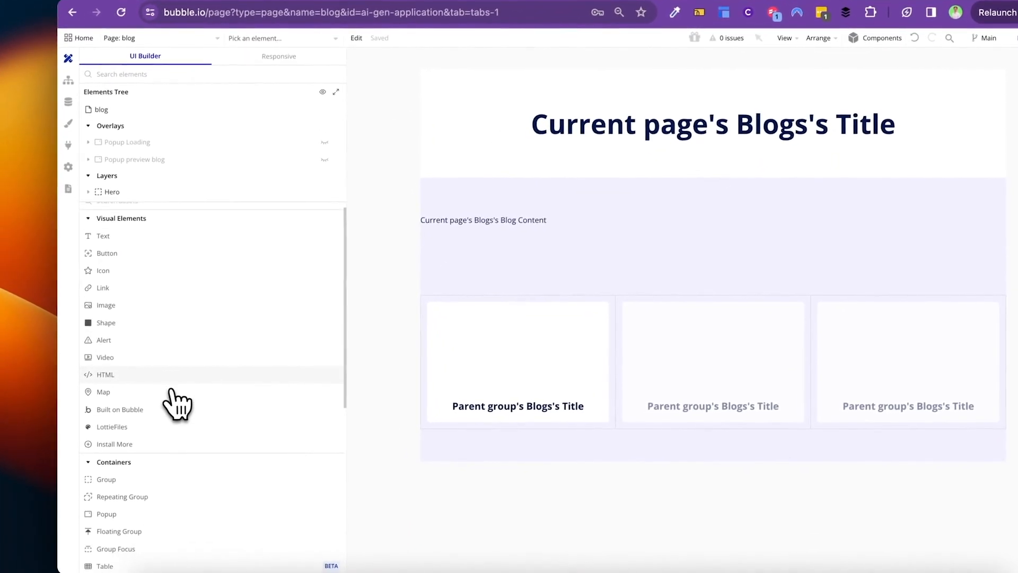
drag(125, 305, 745, 109)
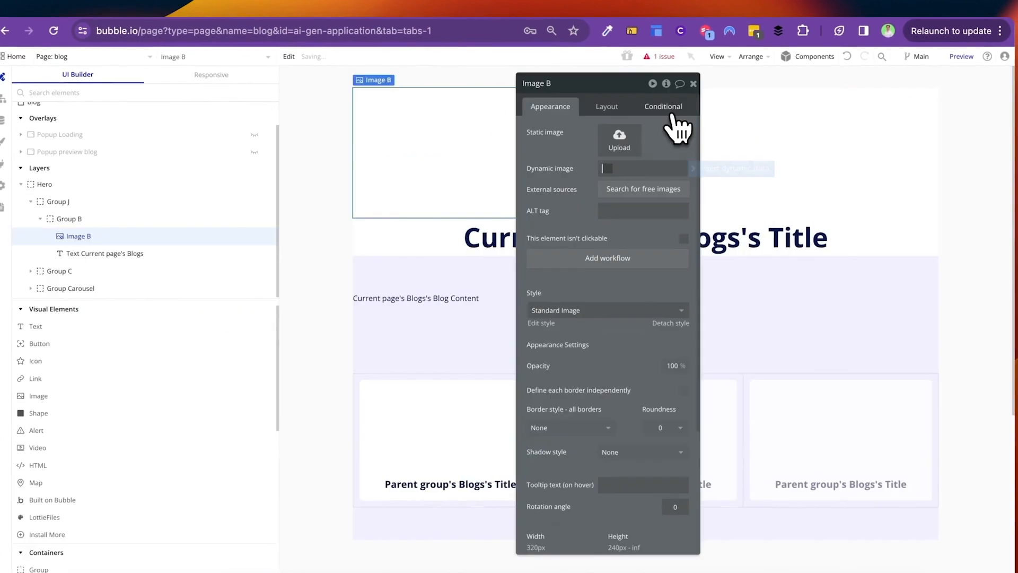
click(621, 108)
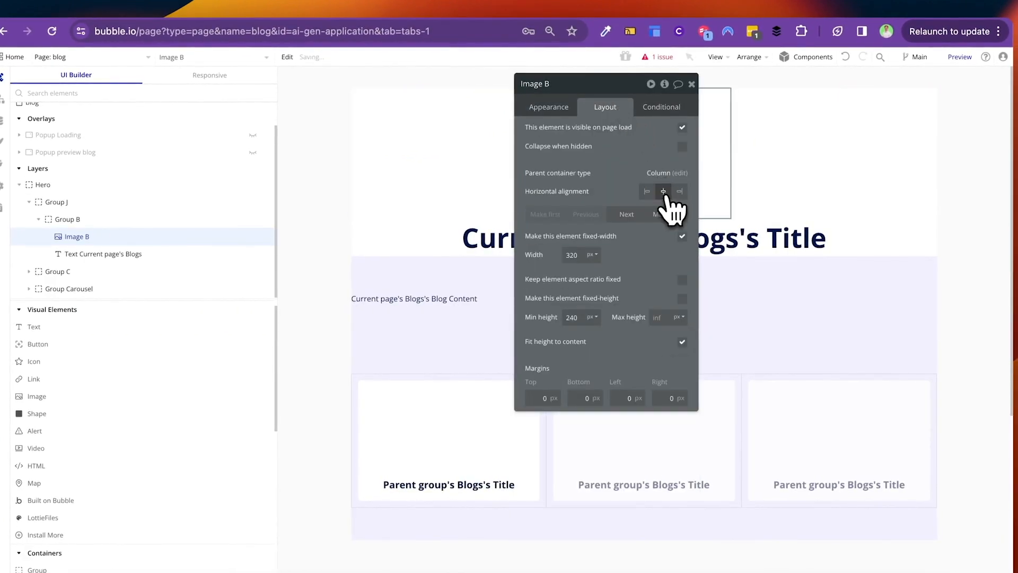
click(682, 280)
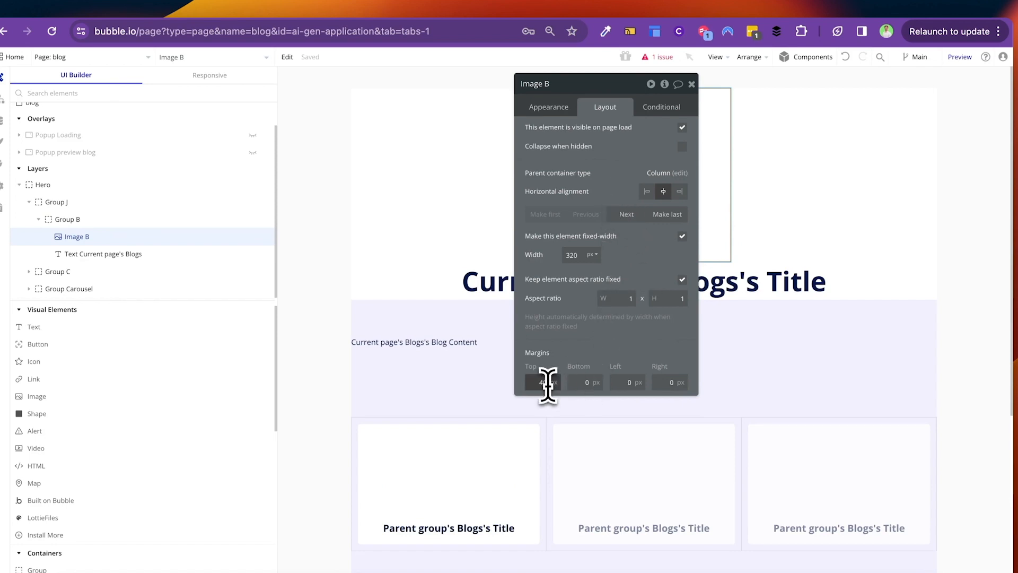
Step: Set Image B's dynamic image to Current page's Blogs's Image
click(551, 108)
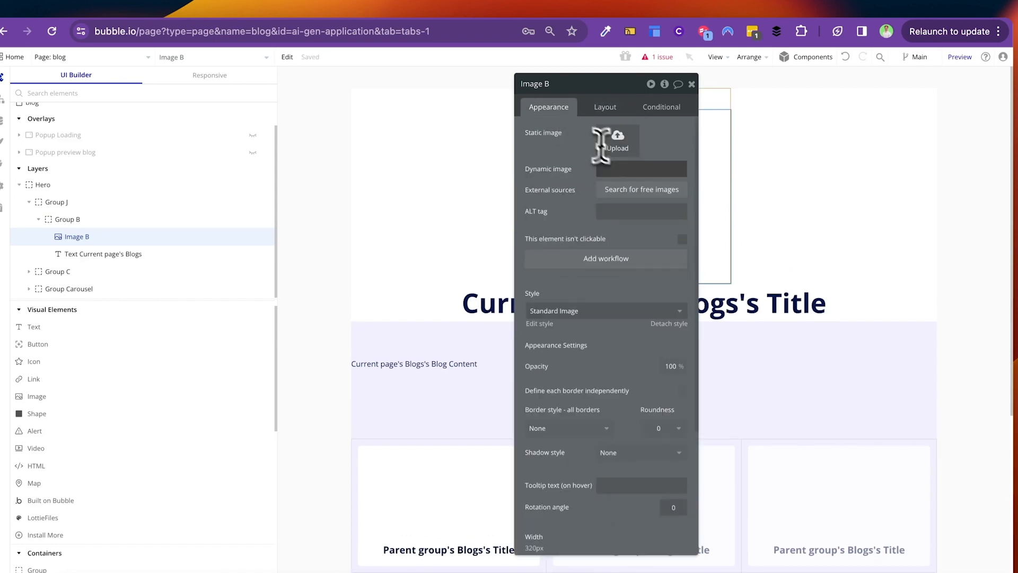
click(715, 169)
click(672, 243)
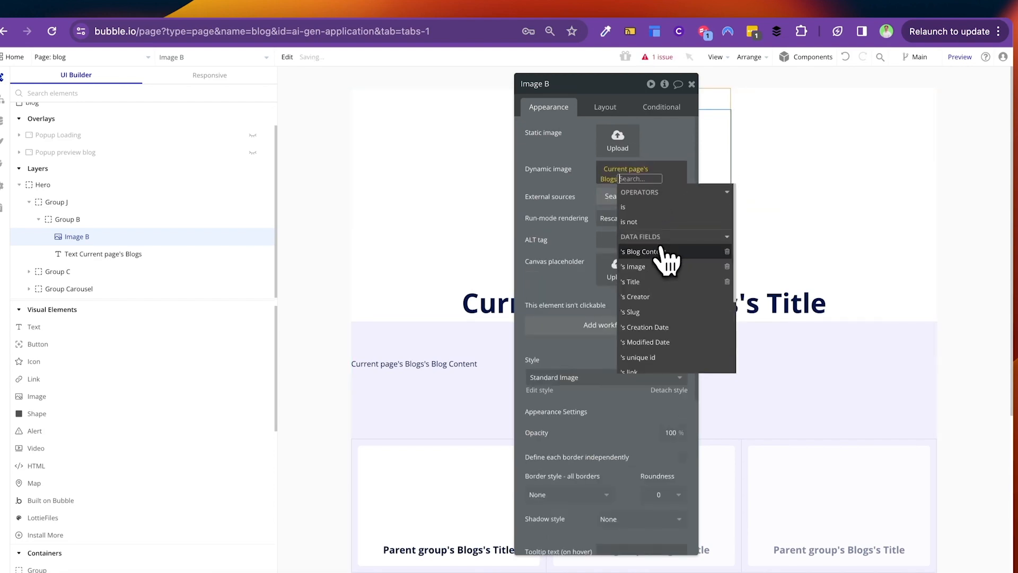
click(661, 269)
click(578, 163)
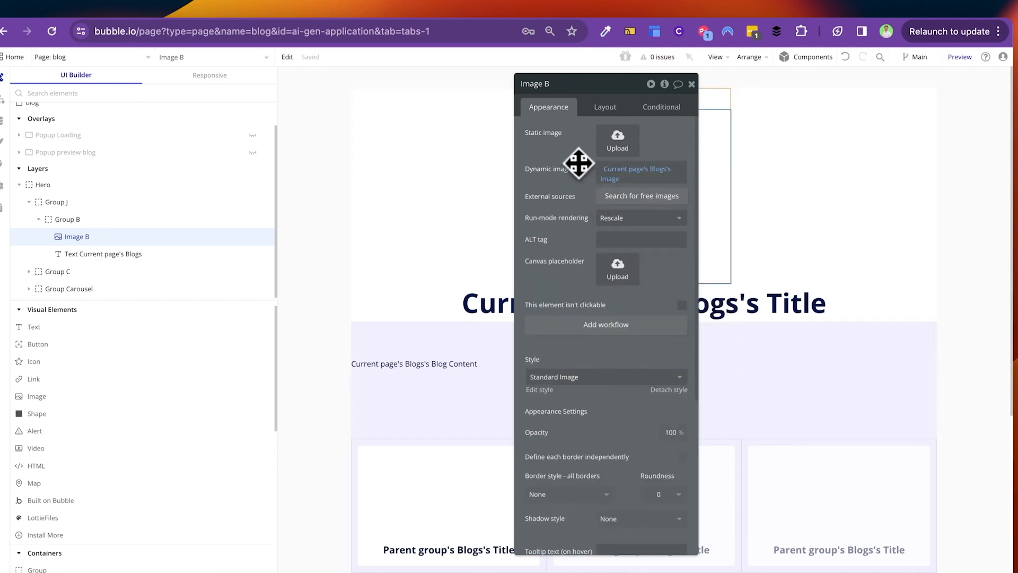
click(692, 84)
Step: Switch the editor back to the index page
click(484, 170)
click(93, 56)
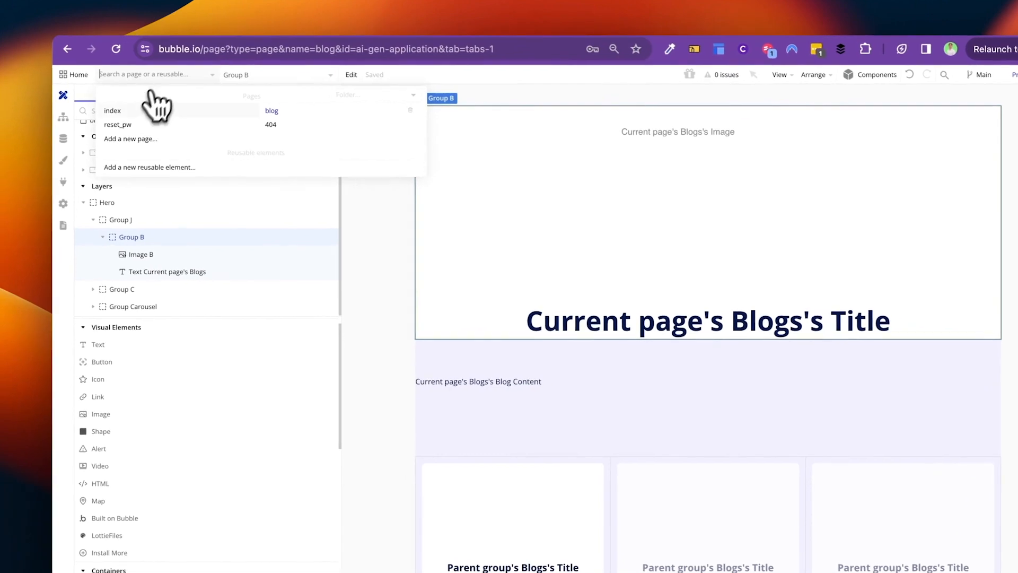
click(122, 110)
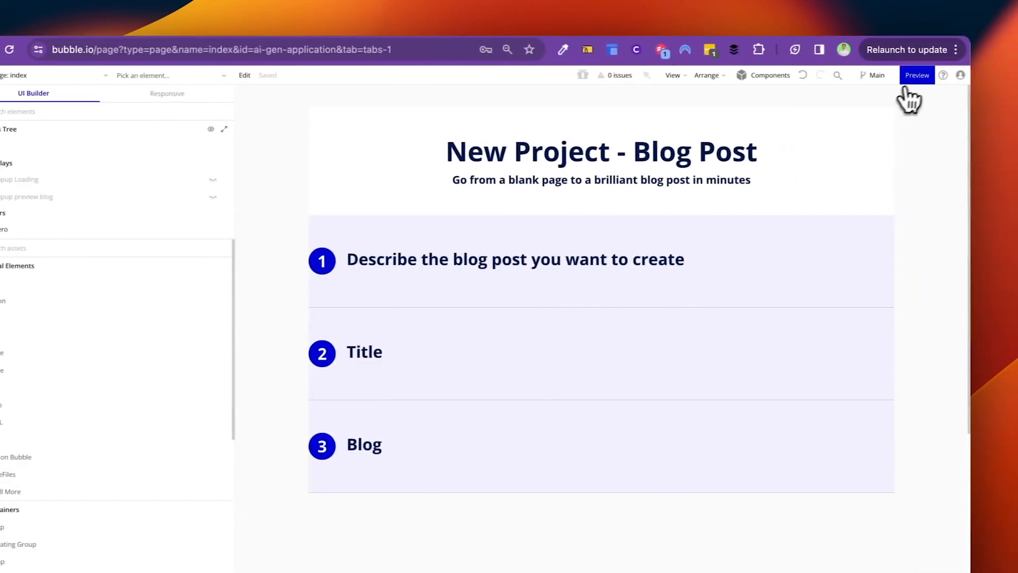
Step: In the preview, type the description 'Aow to grow your', pick Technology, and continue
click(918, 75)
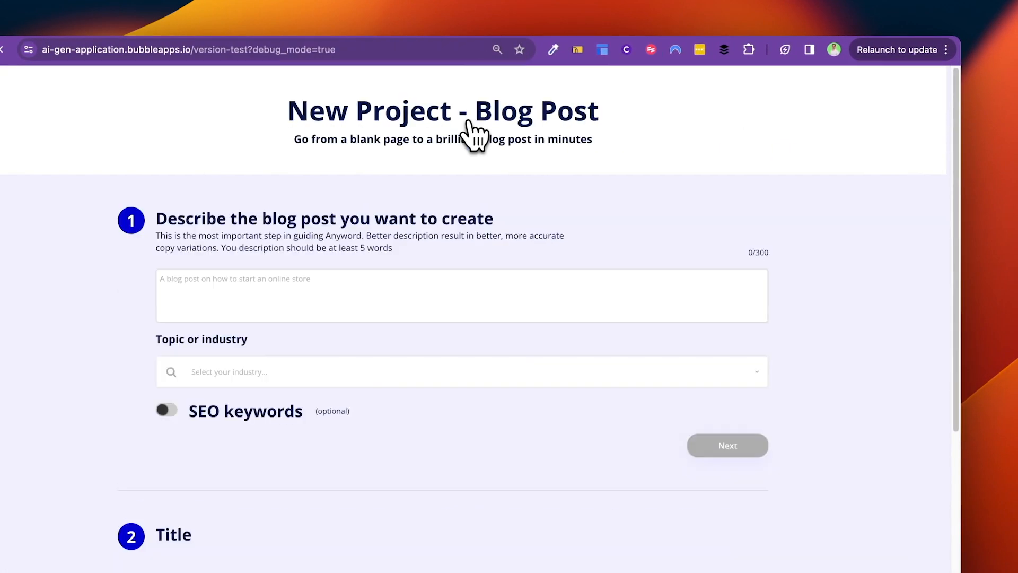
click(301, 296)
text(A)
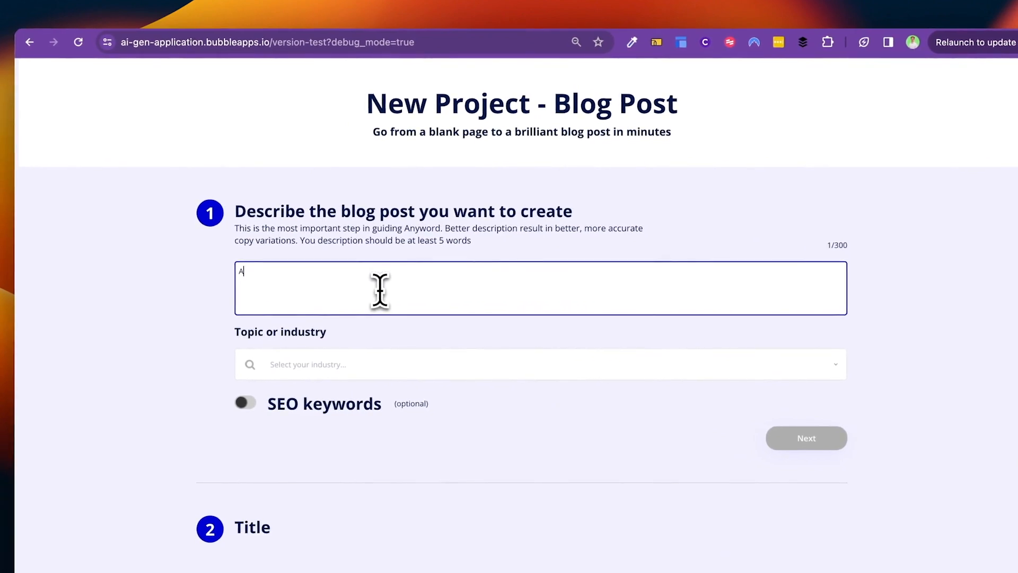
text(ow to grow)
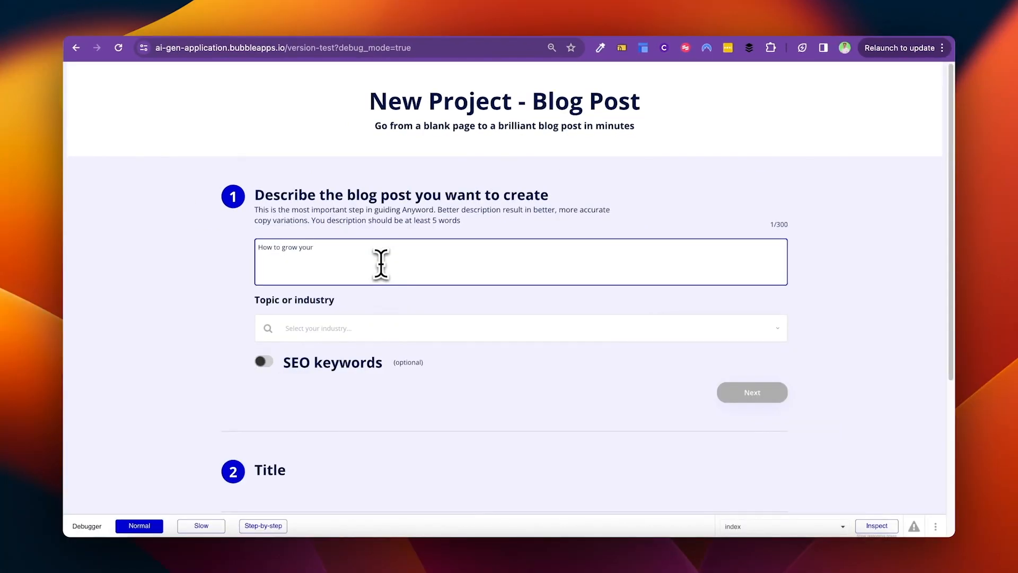
text(your)
click(304, 337)
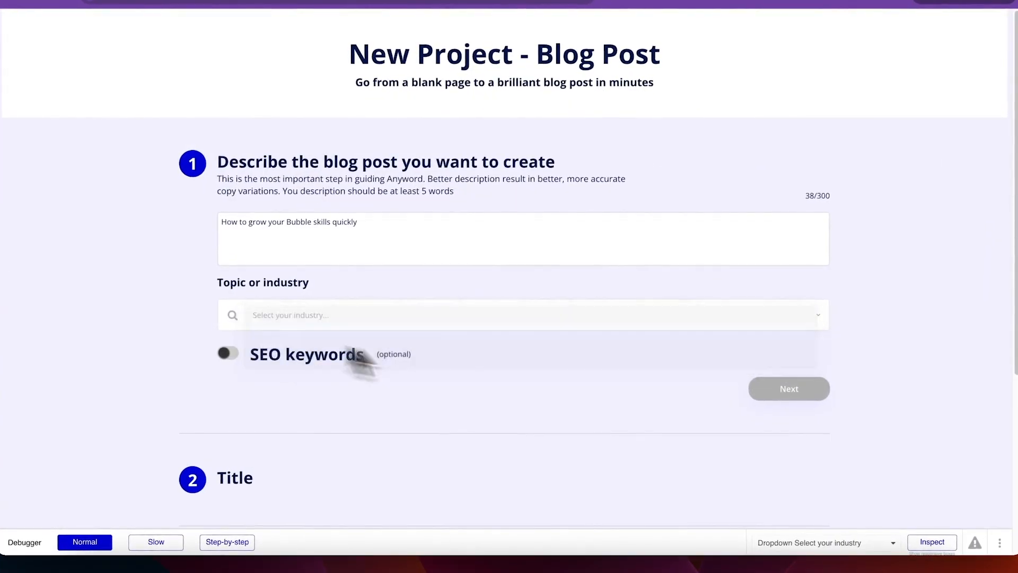
click(791, 389)
Step: Title the post 'The Quickest 5 Ways to grow your Bubble Skill', attach Twitter_new_X_logo.png, and submit
click(340, 289)
text(T)
text(he Quickest 5 Ways to grow your Bubble Skills)
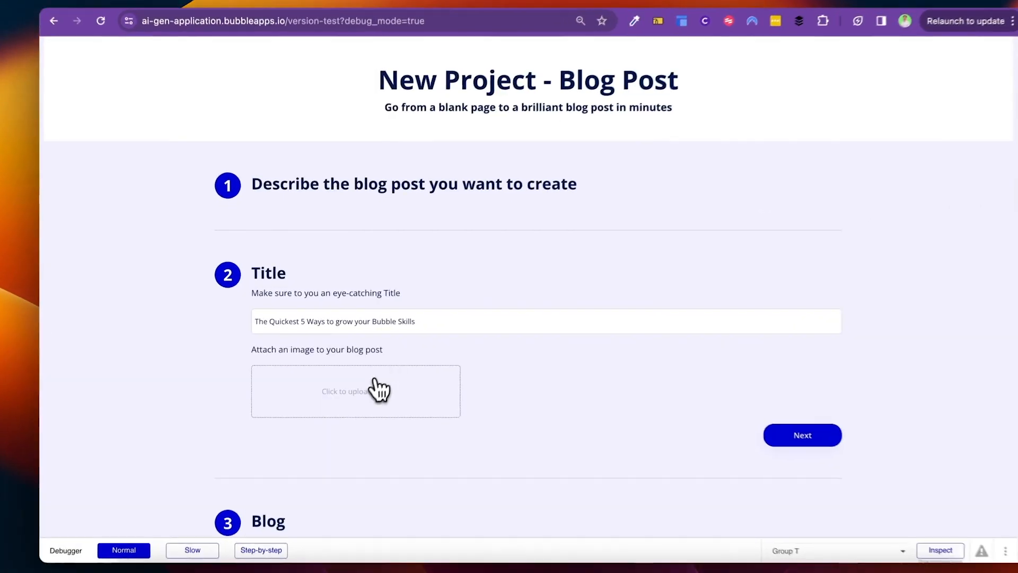
click(366, 382)
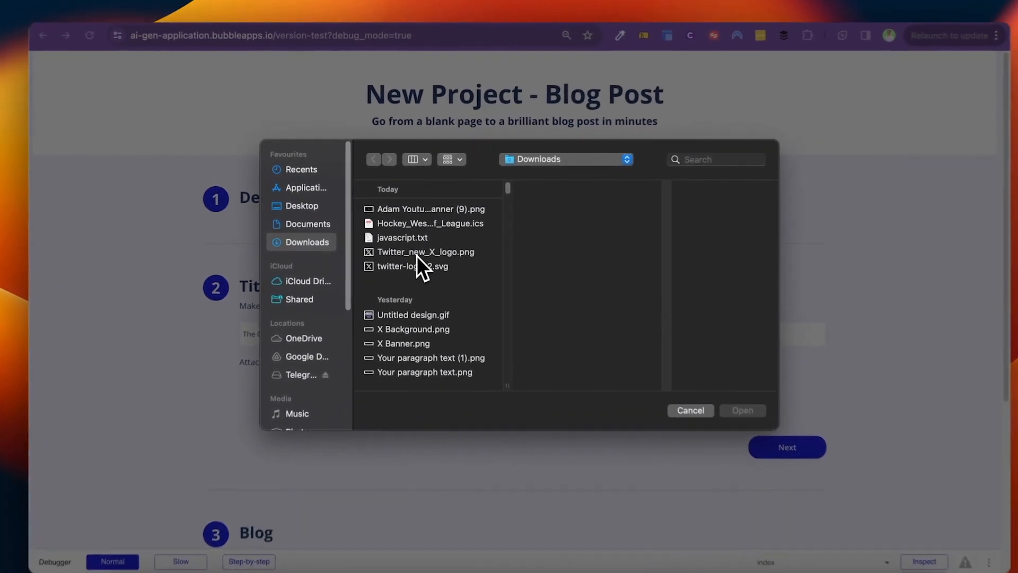
click(424, 244)
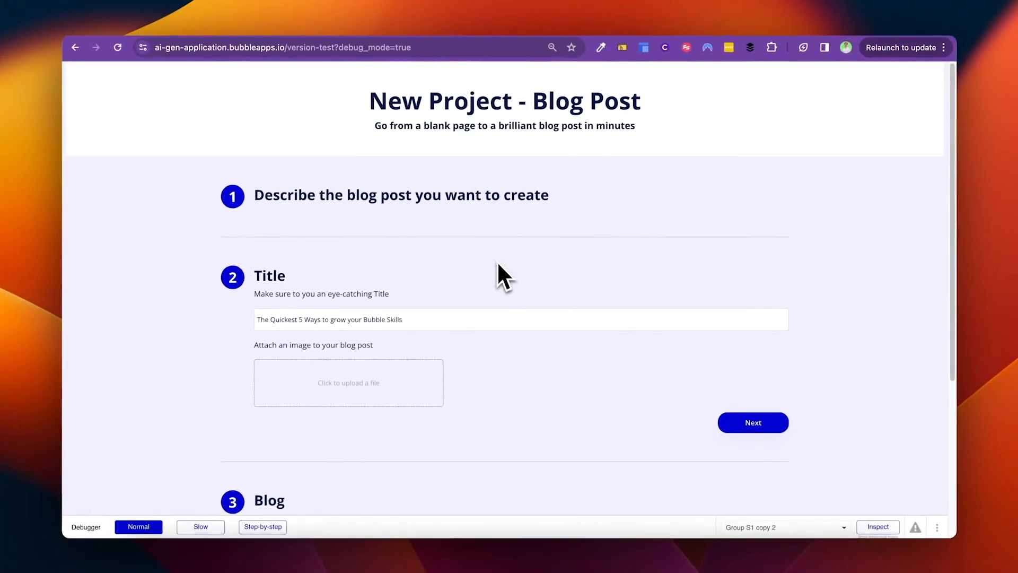
scroll(497, 260, down, 5)
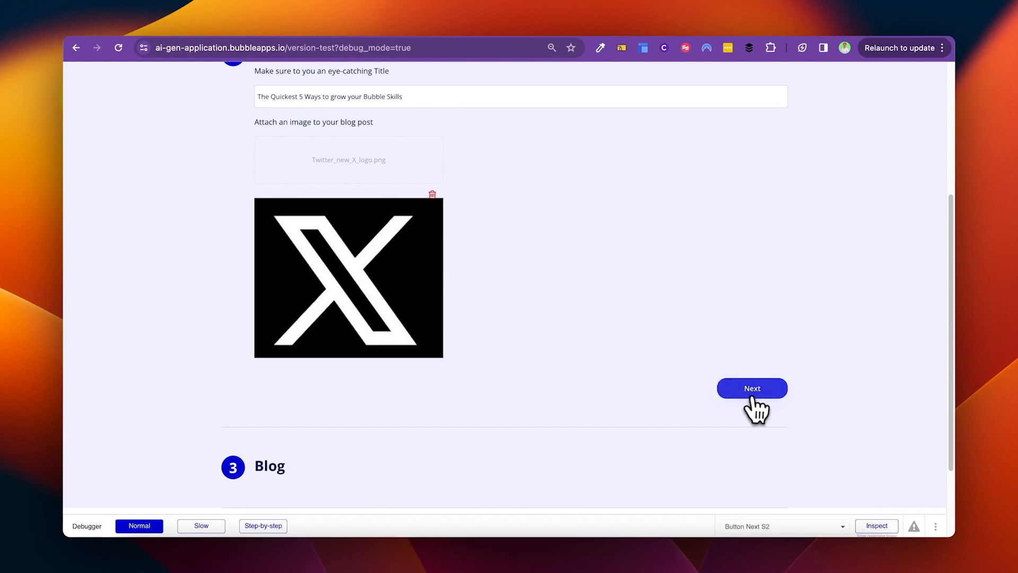
click(752, 393)
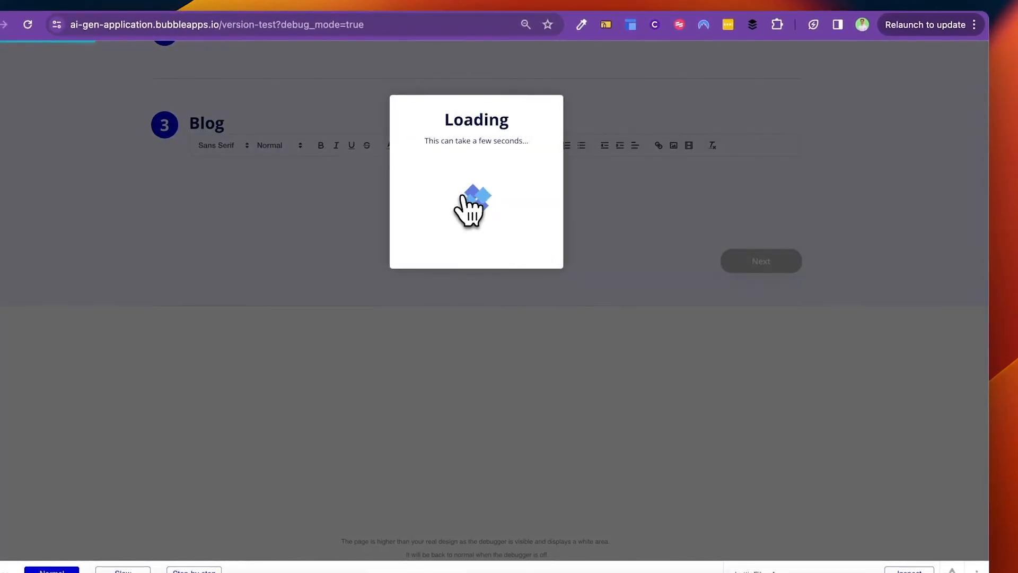
click(281, 4)
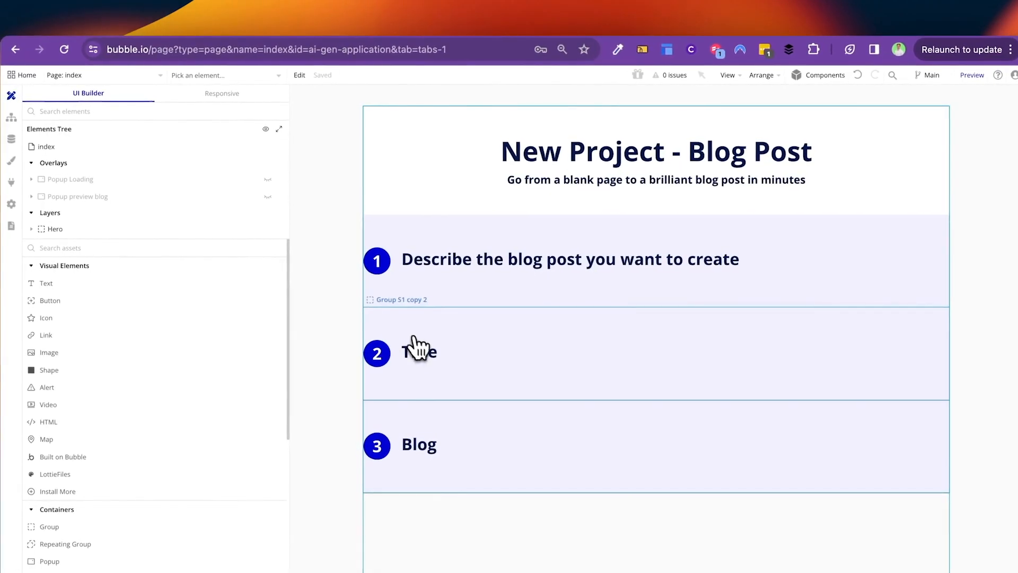
Step: Open Group S1 copy 2's properties and expand Group Step 2 in the element tree
right_click(422, 342)
click(110, 271)
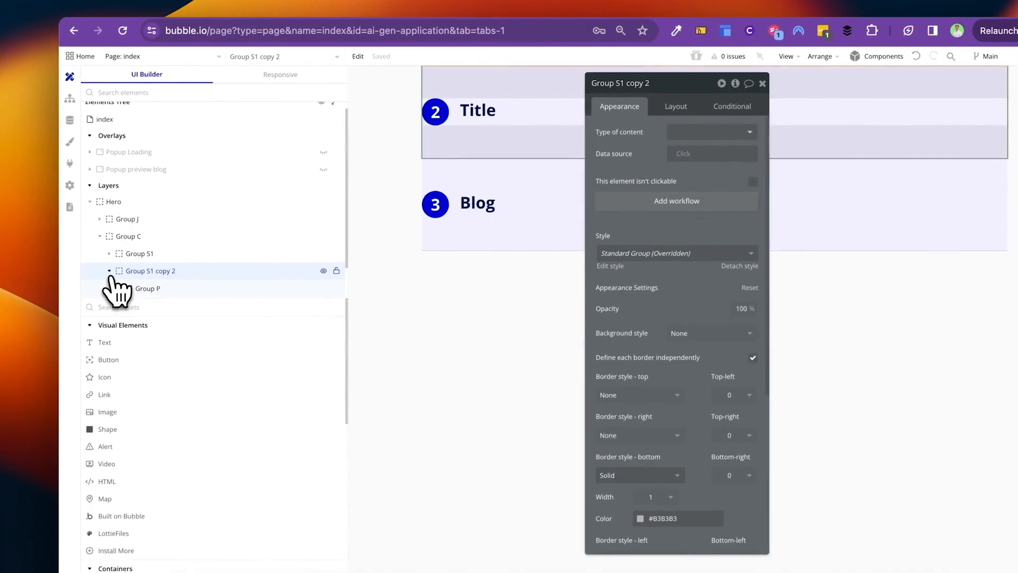
scroll(133, 274, down, 1)
click(154, 264)
click(168, 280)
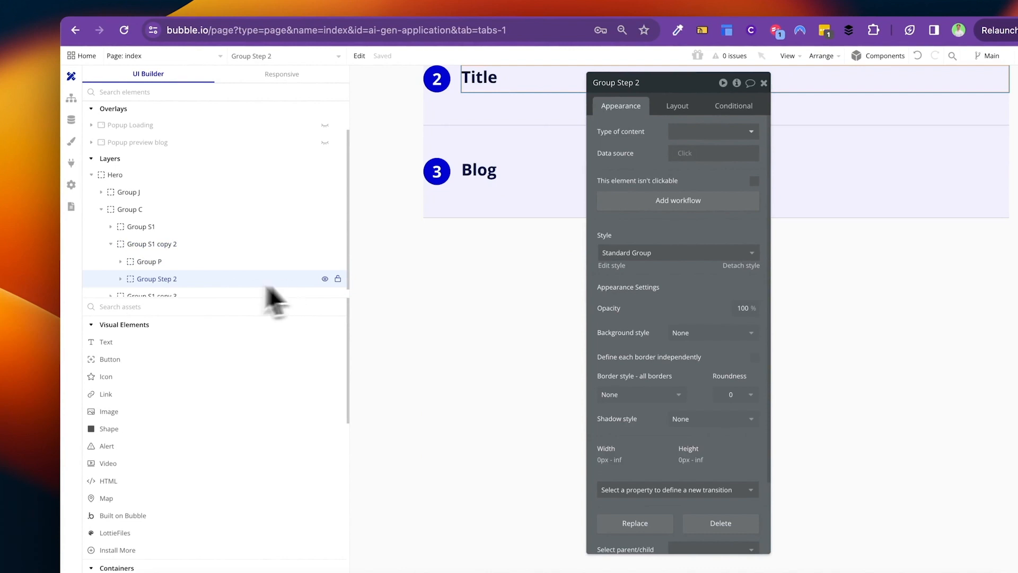
click(121, 279)
scroll(153, 276, down, 1)
click(324, 271)
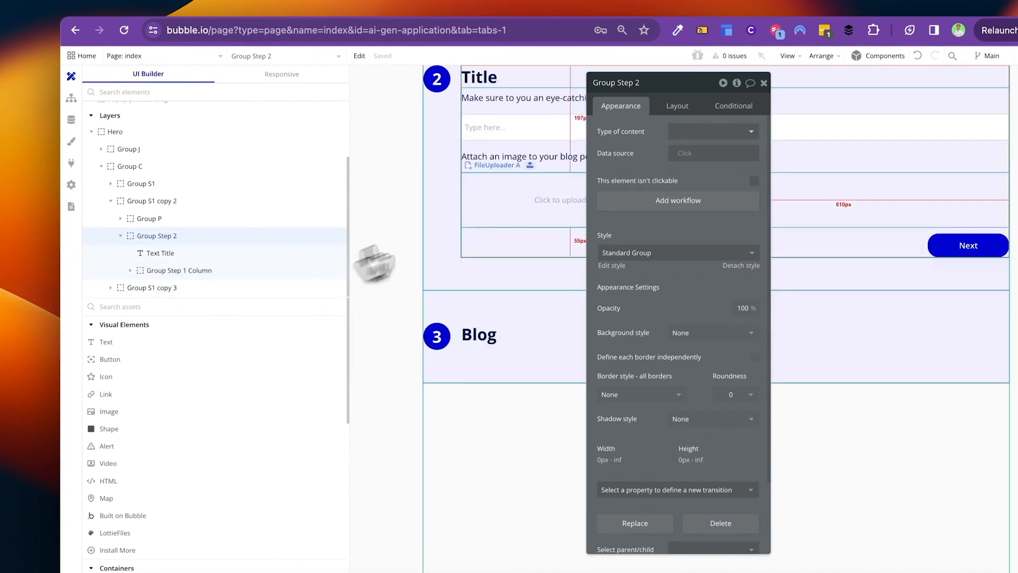
Step: Review FileUploader A's Layout and Conditional settings
click(538, 200)
click(731, 107)
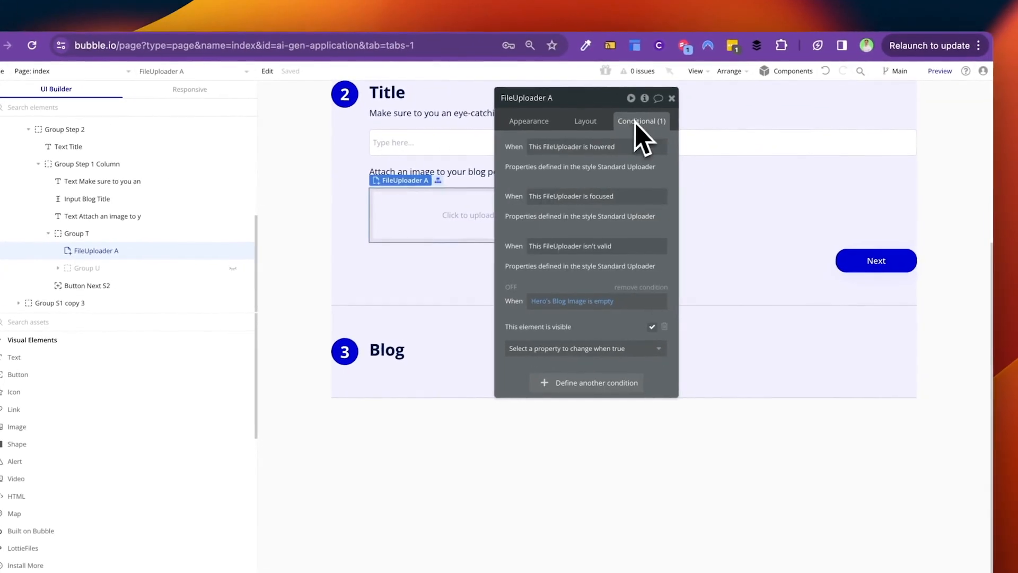
click(586, 121)
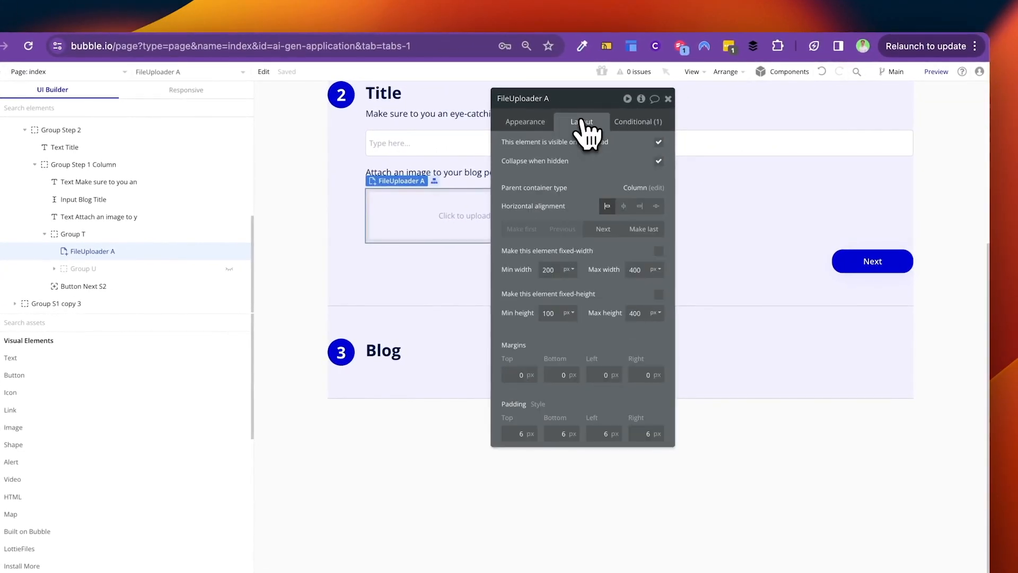
click(636, 122)
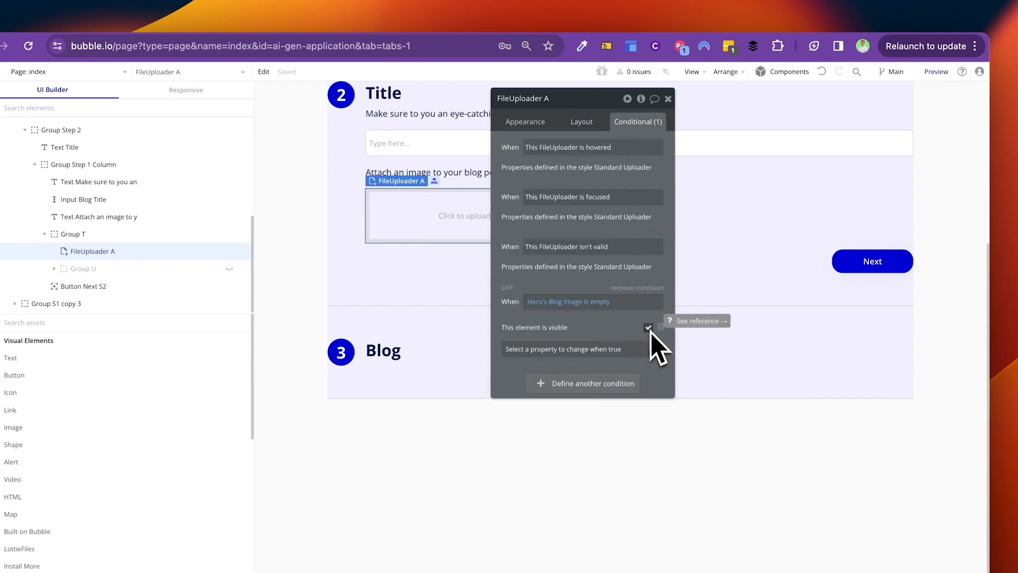
click(581, 123)
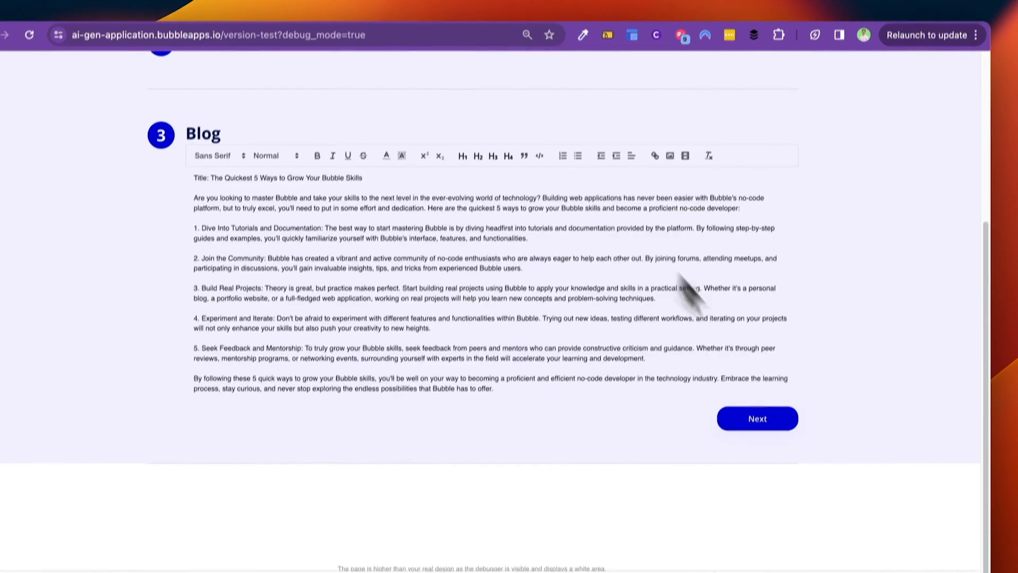
scroll(673, 318, up, 5)
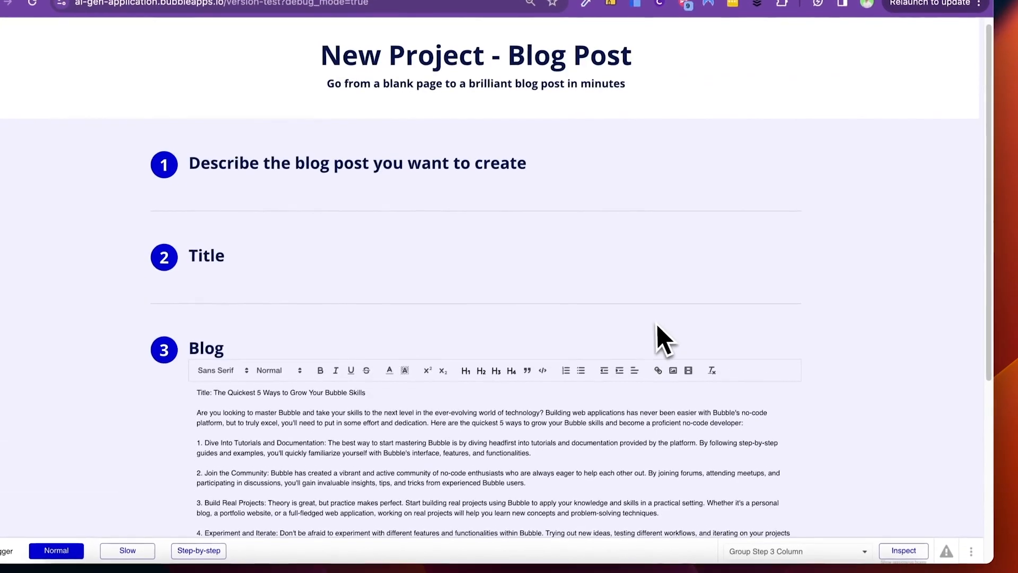
Step: Finish the generated blog step, confirm the preview, then review and reload the new post
scroll(557, 350, down, 4)
click(766, 354)
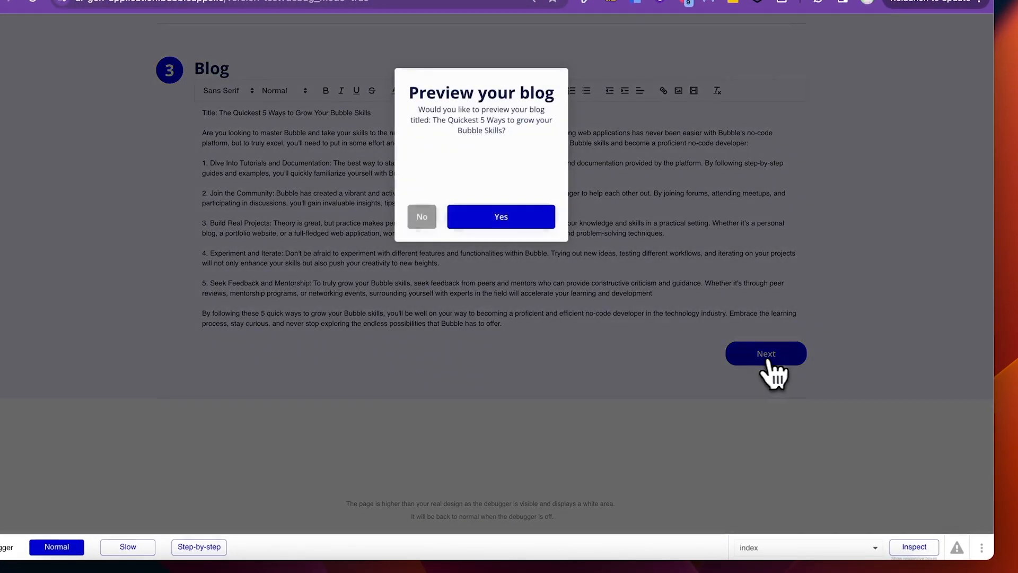
click(503, 219)
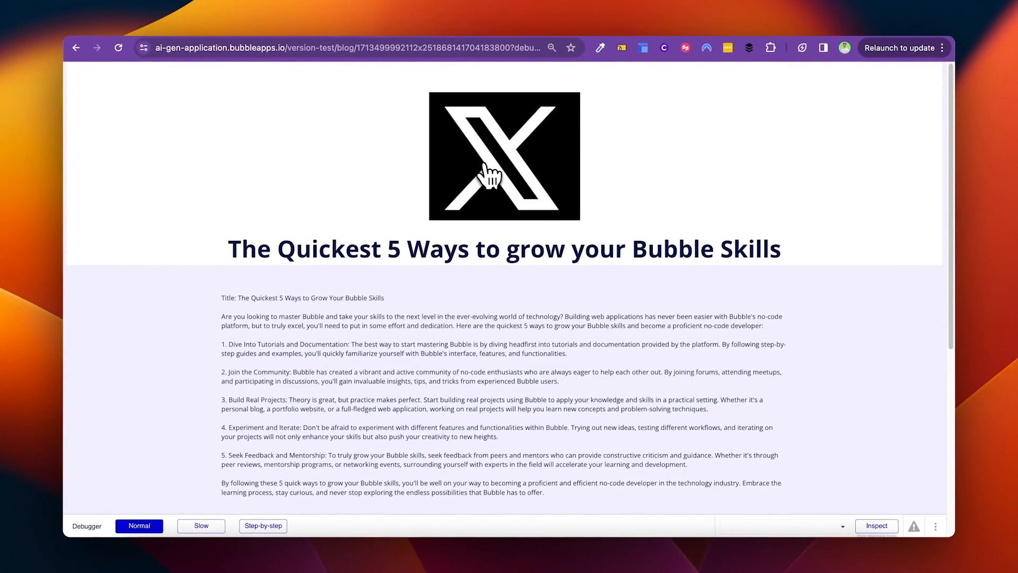
scroll(487, 175, down, 6)
scroll(484, 166, up, 6)
scroll(485, 167, down, 6)
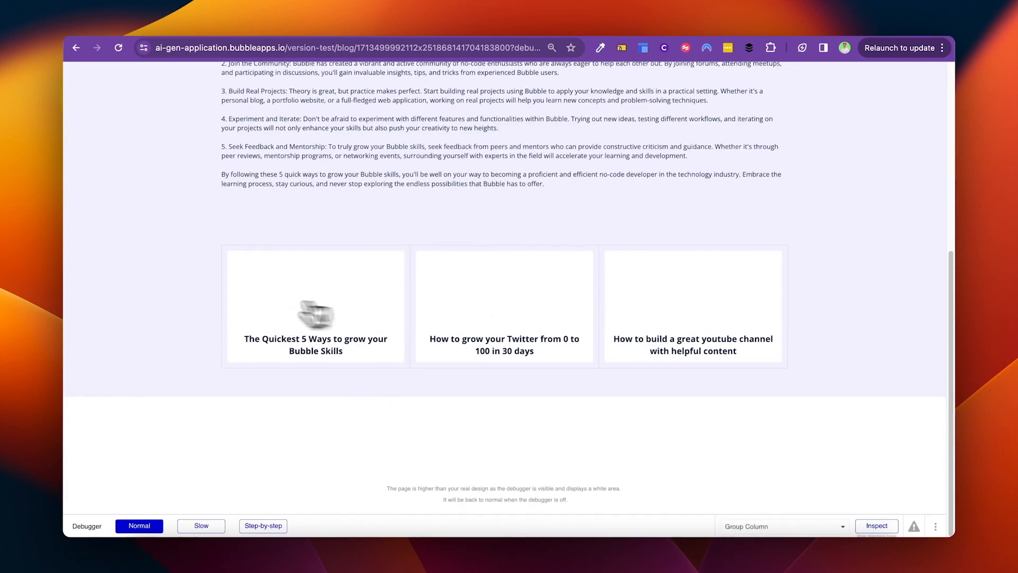
scroll(446, 273, up, 6)
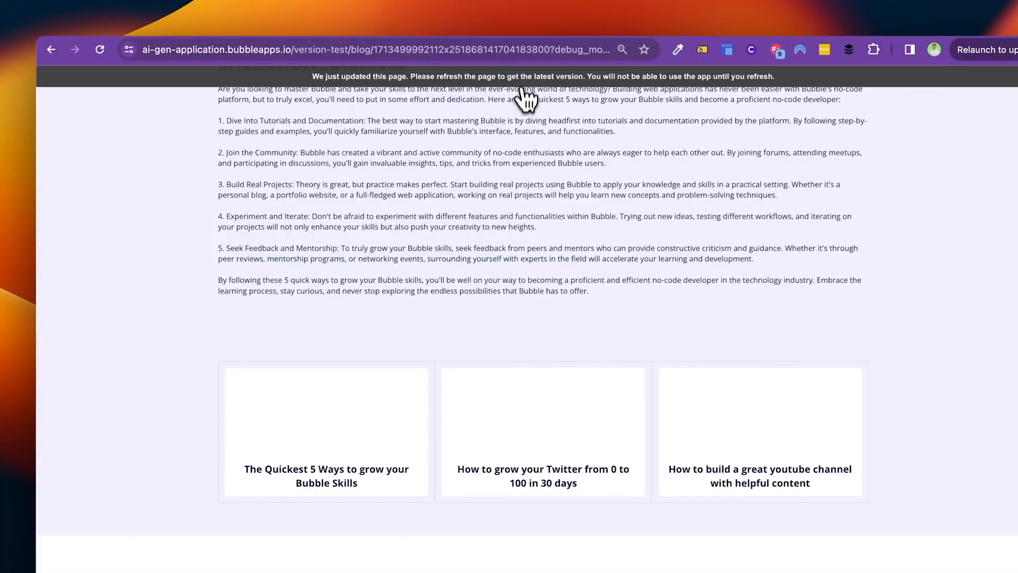
click(522, 84)
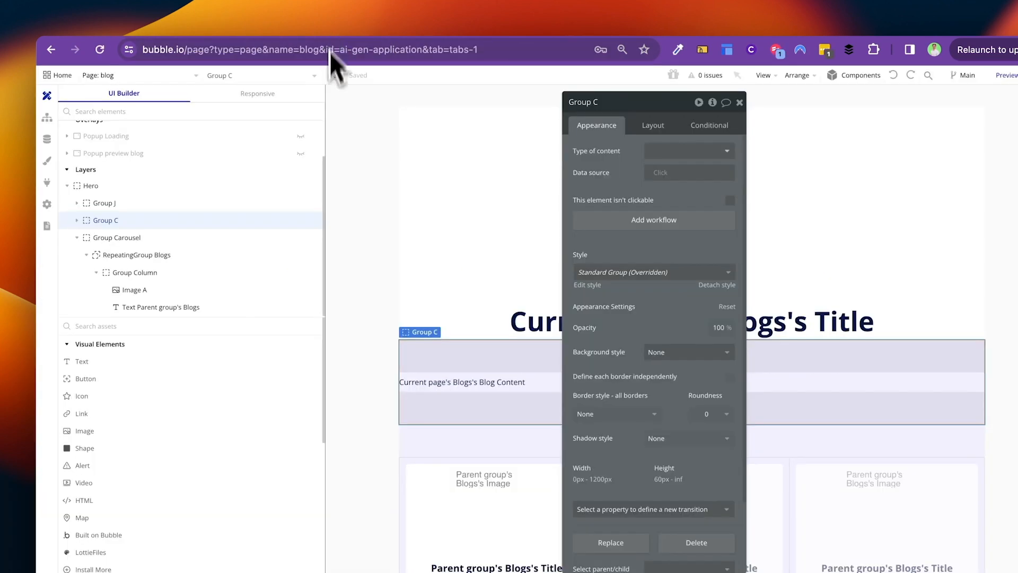
Step: Switch the editor to the index page and open the element search list
click(133, 74)
click(141, 109)
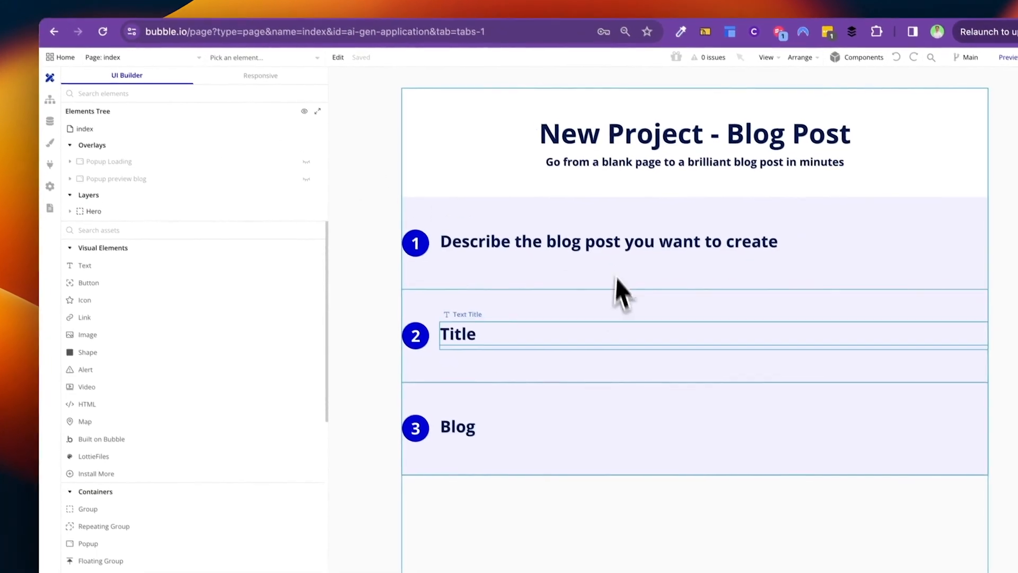
click(298, 77)
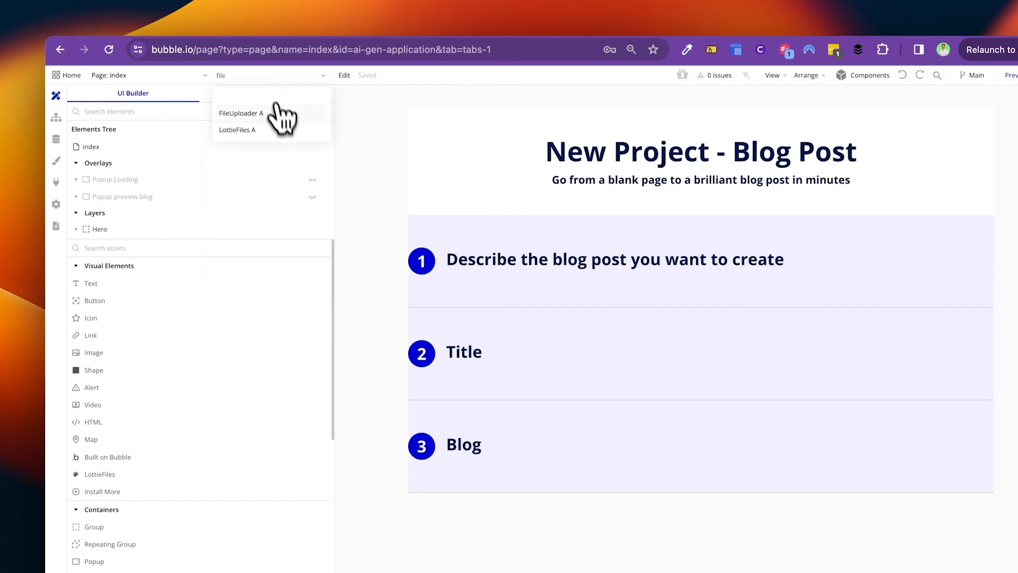
Step: Uncheck 'visible on page load' in FileUploader A's Layout settings
click(283, 114)
click(662, 126)
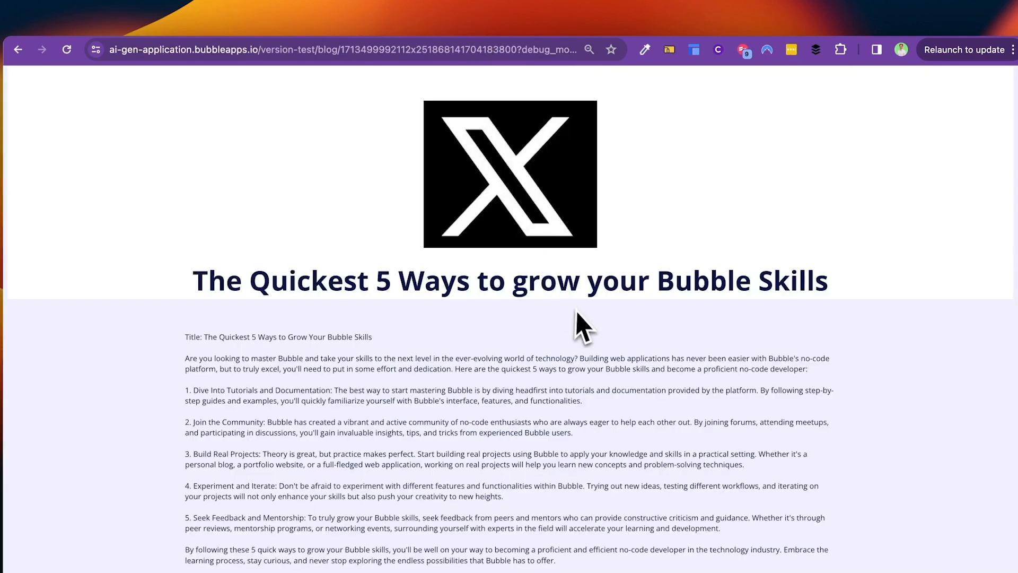
scroll(581, 324, down, 7)
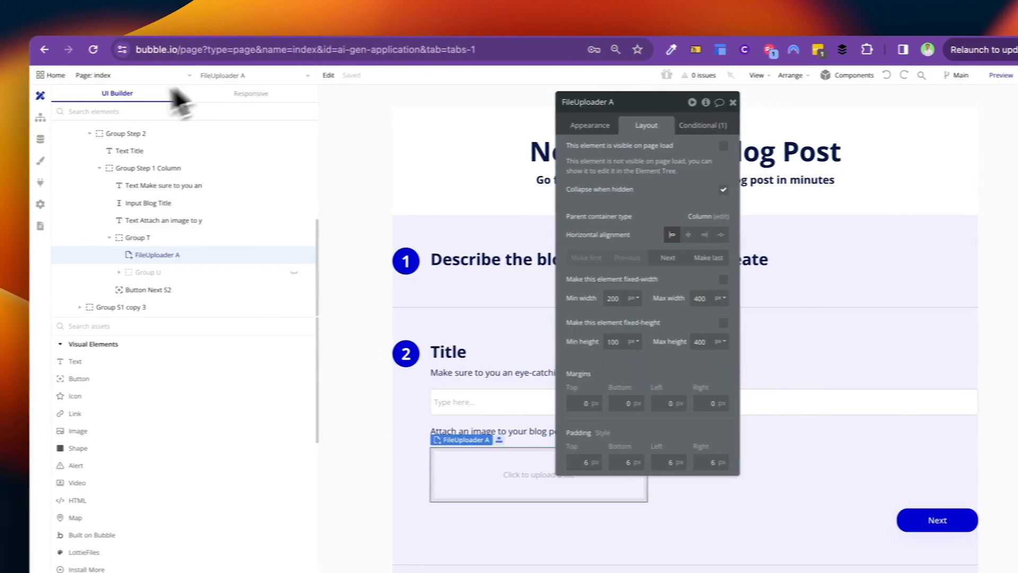
Step: On the blog page, open the properties of Image A in the related-blog card
click(140, 75)
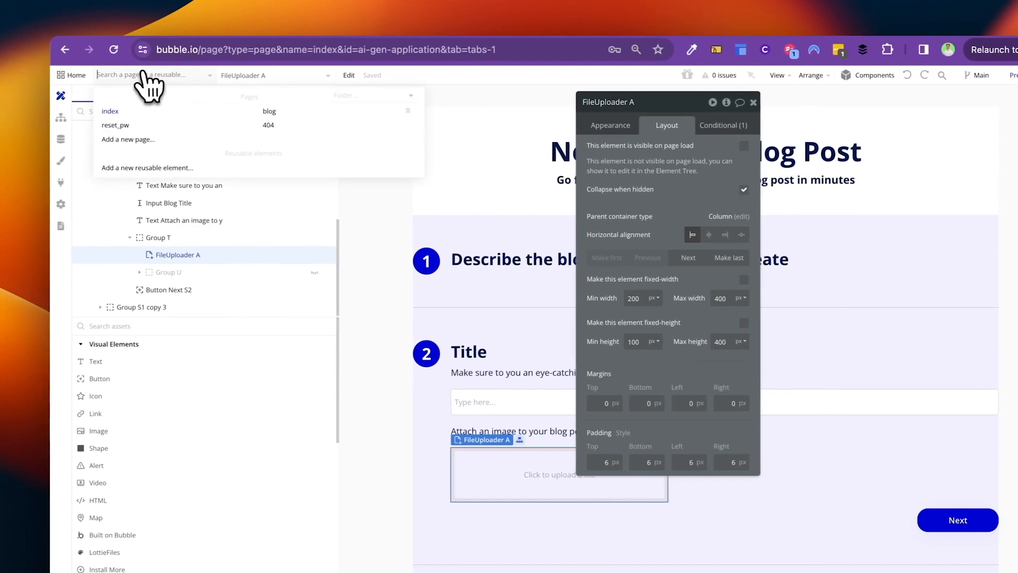
click(282, 113)
scroll(624, 419, down, 2)
click(501, 428)
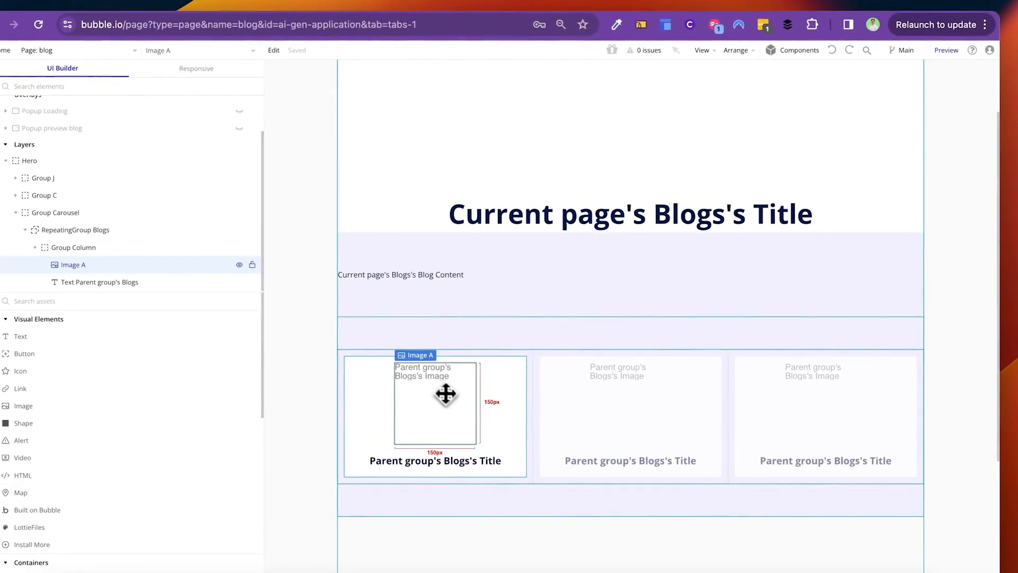
double_click(449, 395)
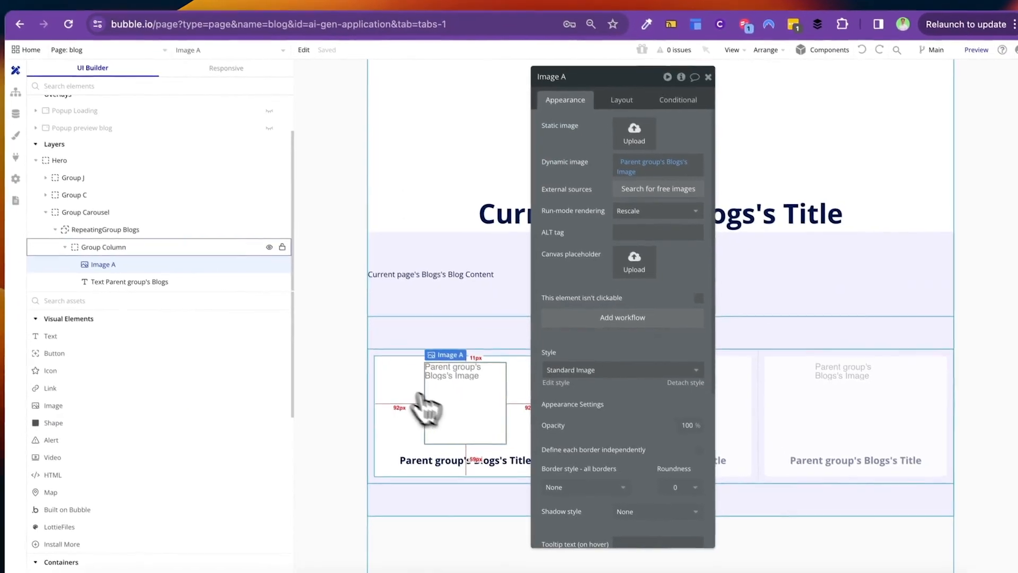
Step: Set RepeatingGroup Blogs' separator style and border style both to None
click(374, 360)
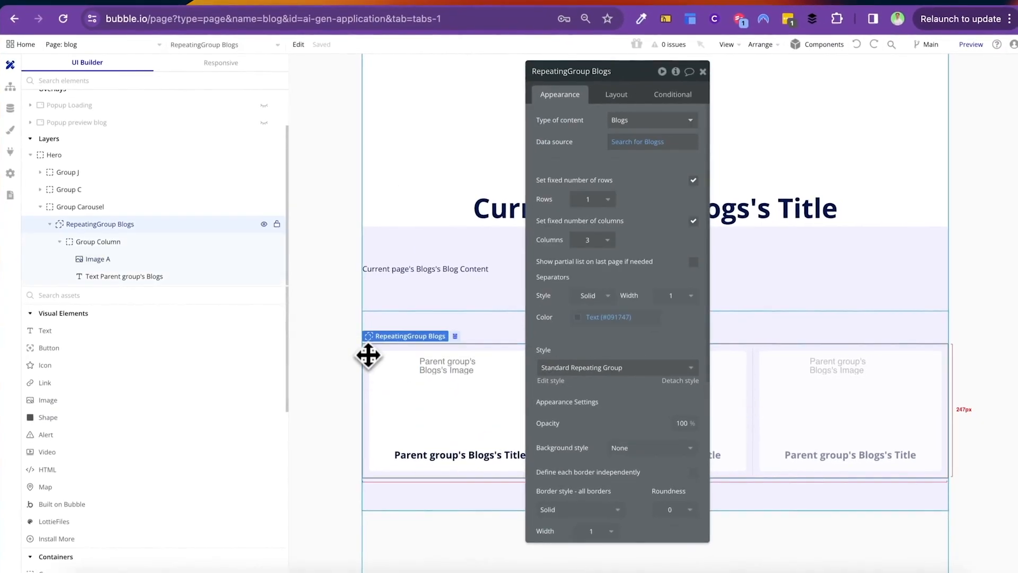
click(595, 297)
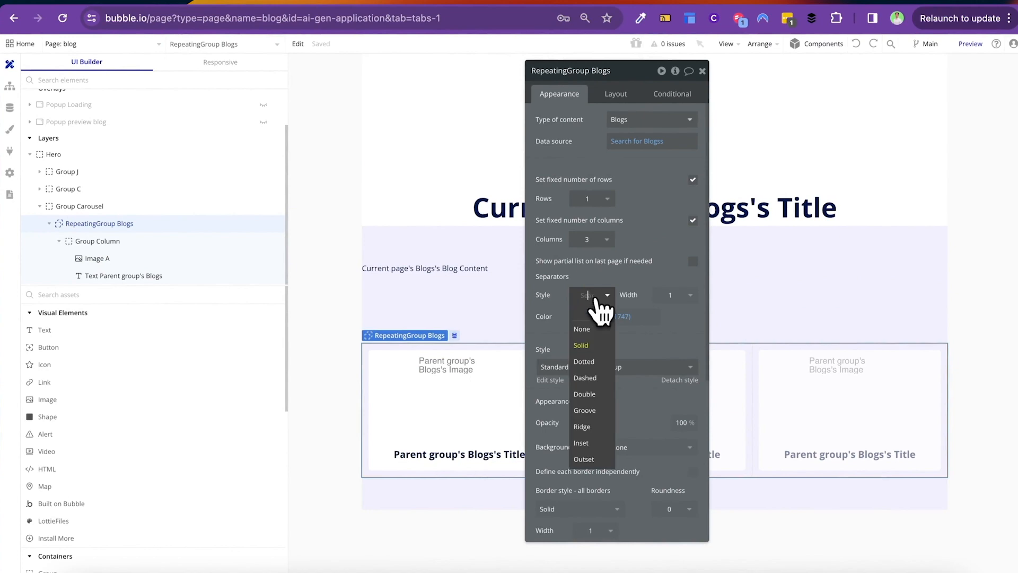
click(592, 330)
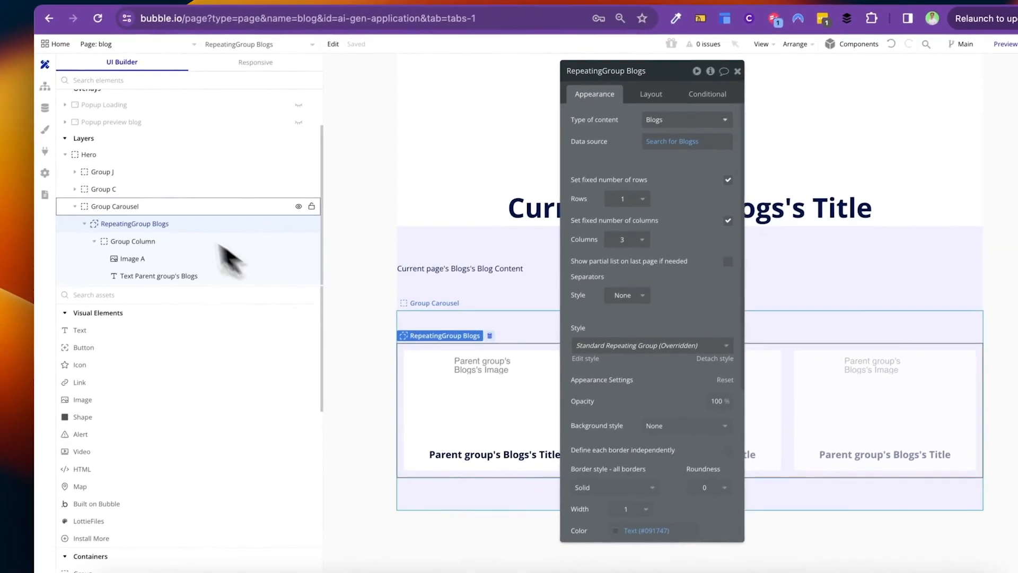
scroll(660, 392, down, 1)
click(618, 485)
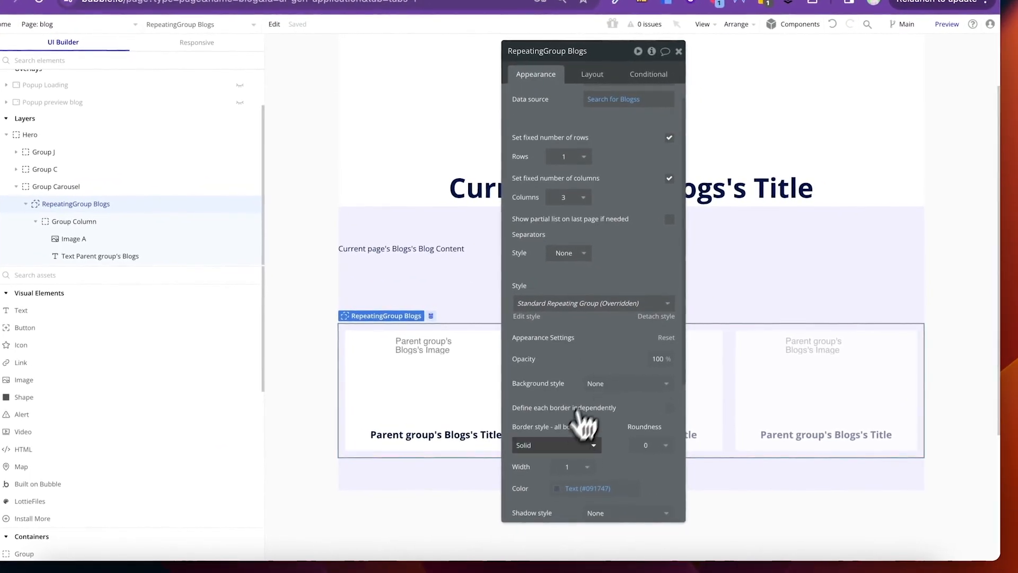
click(530, 479)
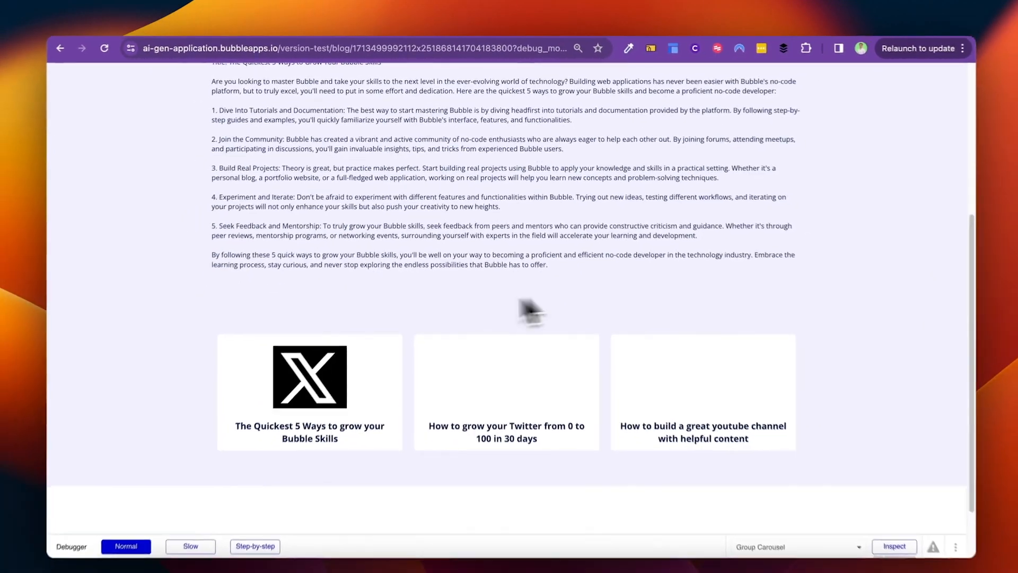
scroll(708, 339, up, 2)
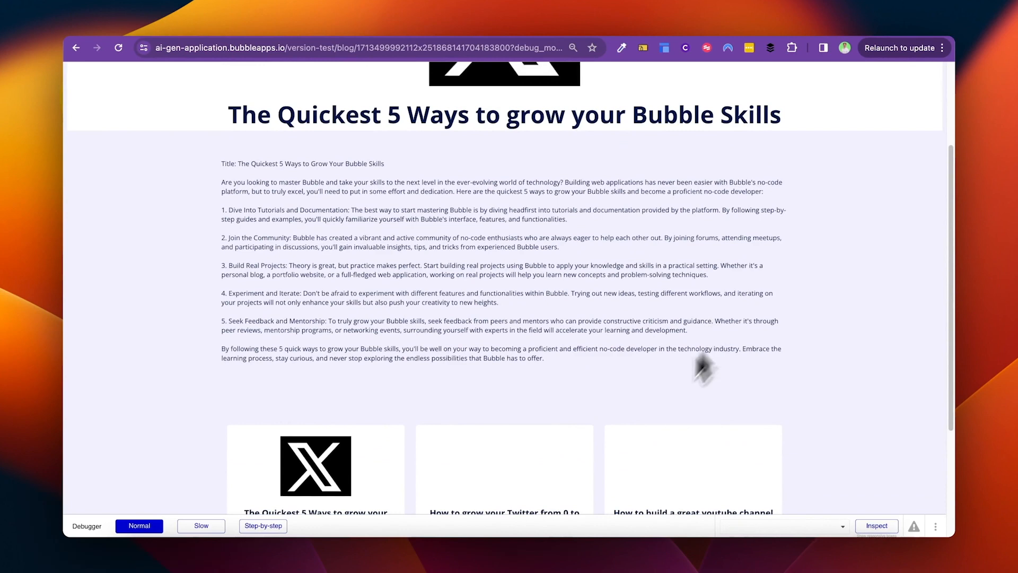
scroll(475, 461, down, 1)
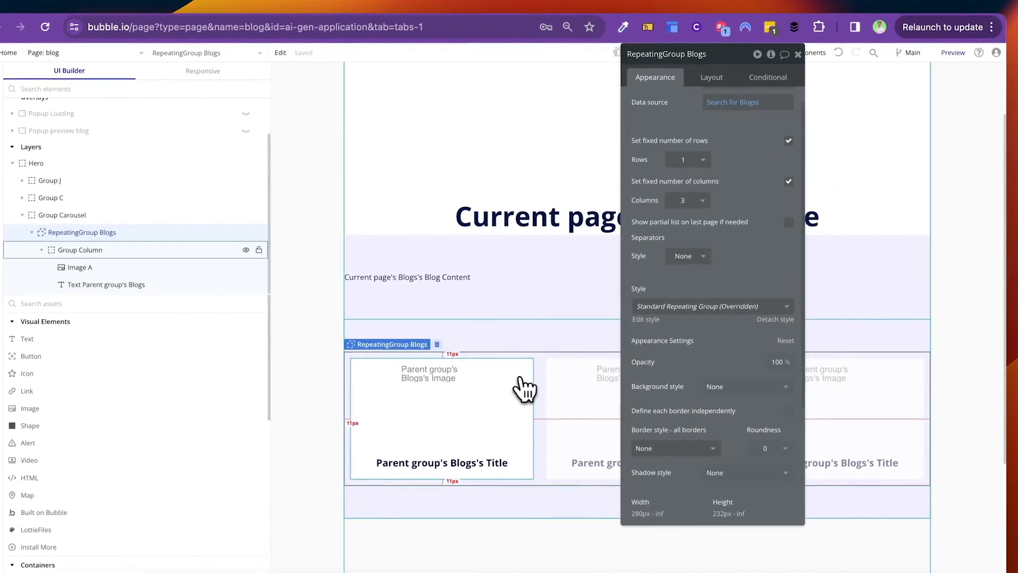
Step: Add a Group Column click workflow: Go to page blog, sending Current cell's Blogs
click(520, 378)
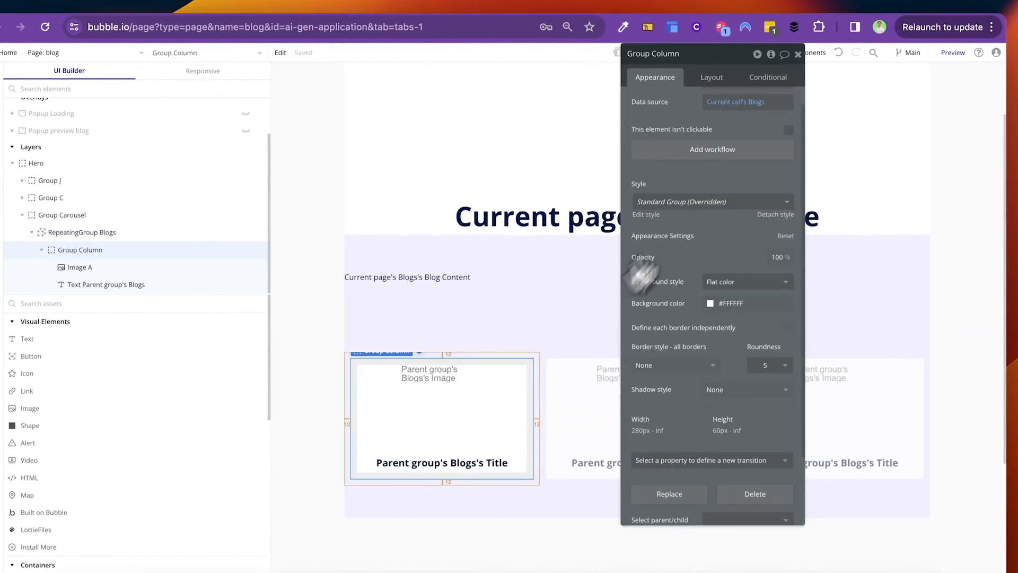
click(712, 150)
click(169, 201)
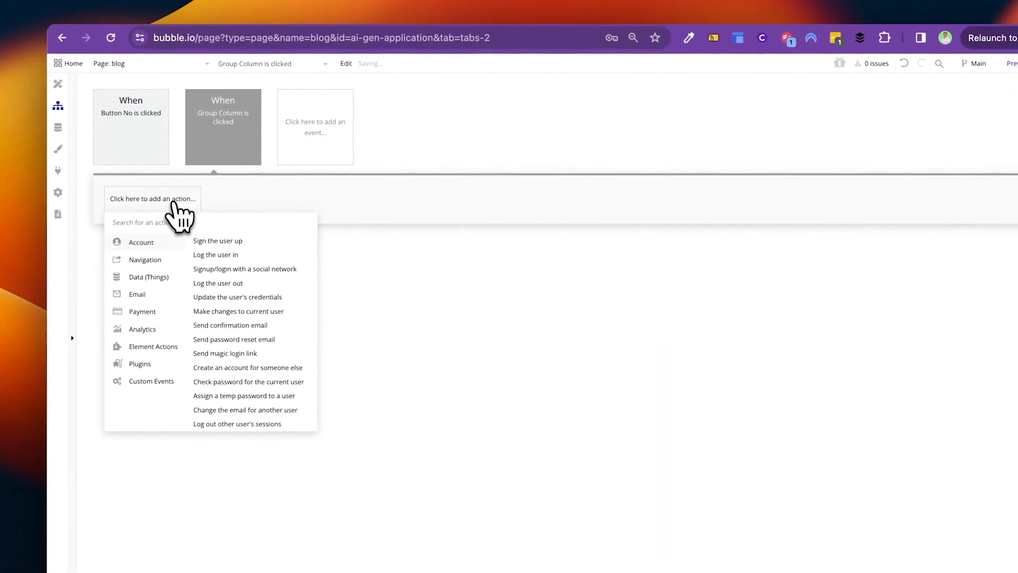
text(go)
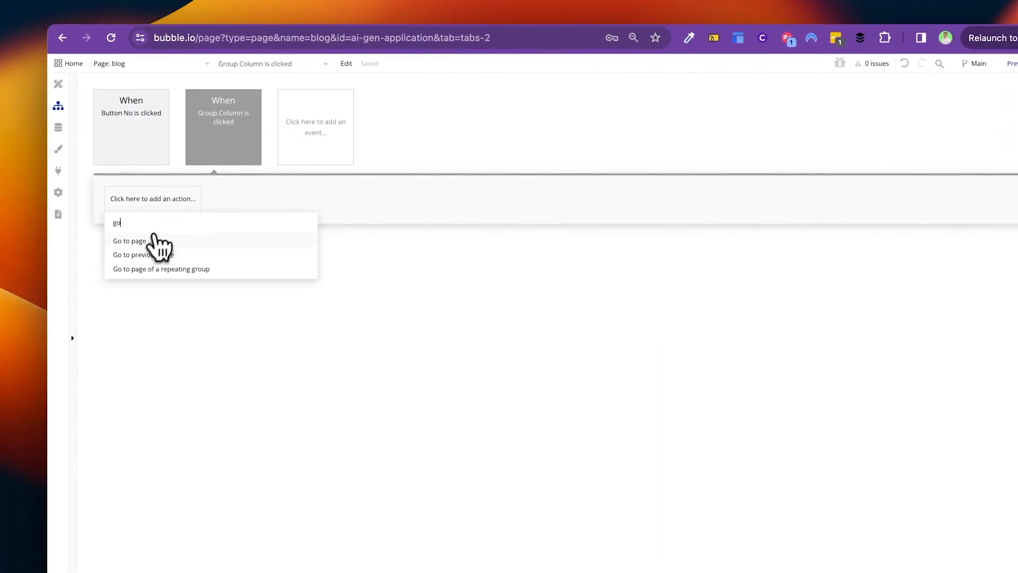
click(138, 241)
click(812, 91)
click(809, 122)
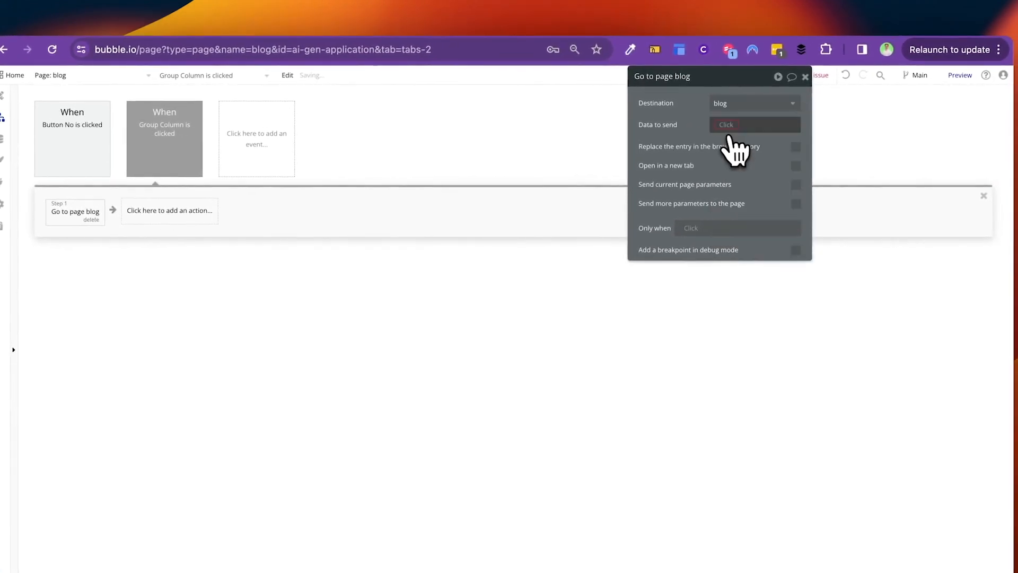
click(729, 132)
click(749, 176)
click(689, 118)
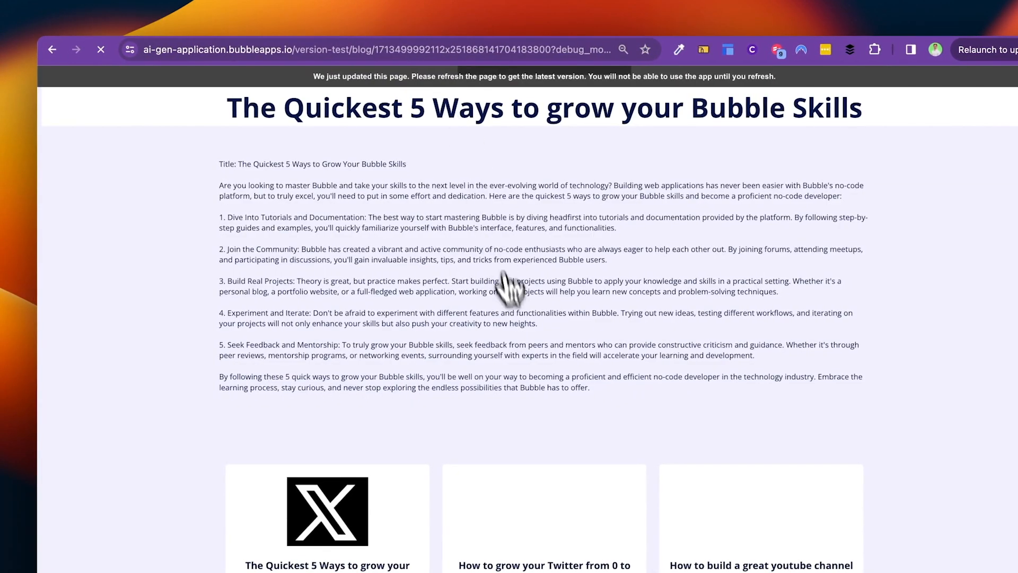
scroll(512, 297, down, 3)
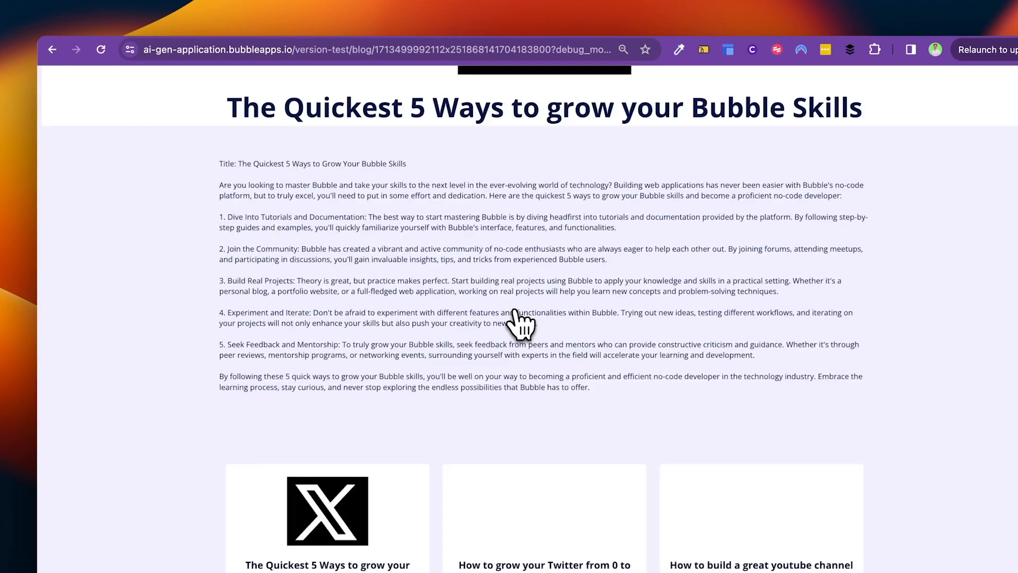
Step: Open the Twitter article, then the YouTube article, from their cards, and set the debugger to Step-by-step
scroll(520, 325, down, 5)
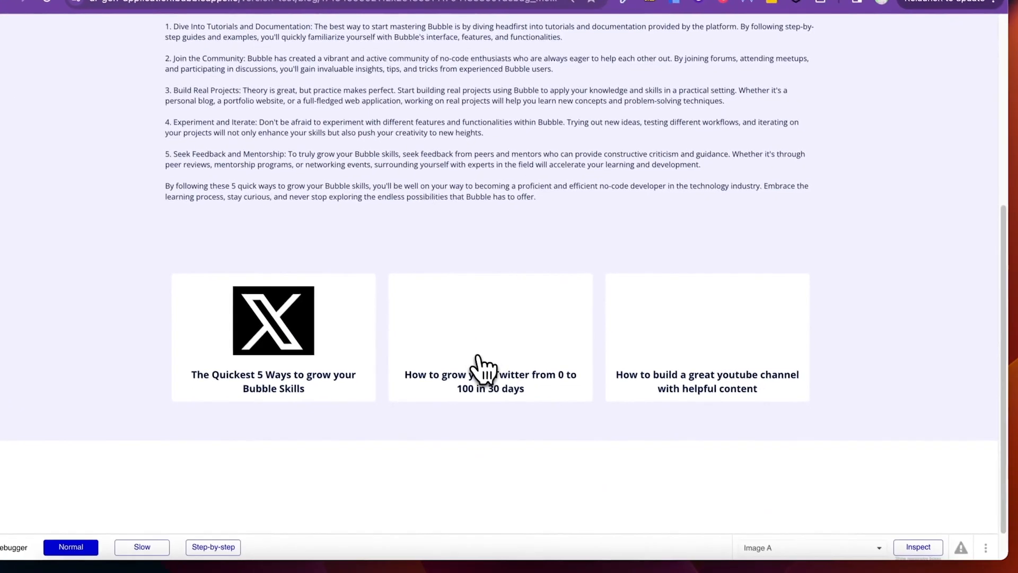
click(478, 356)
scroll(480, 366, down, 1)
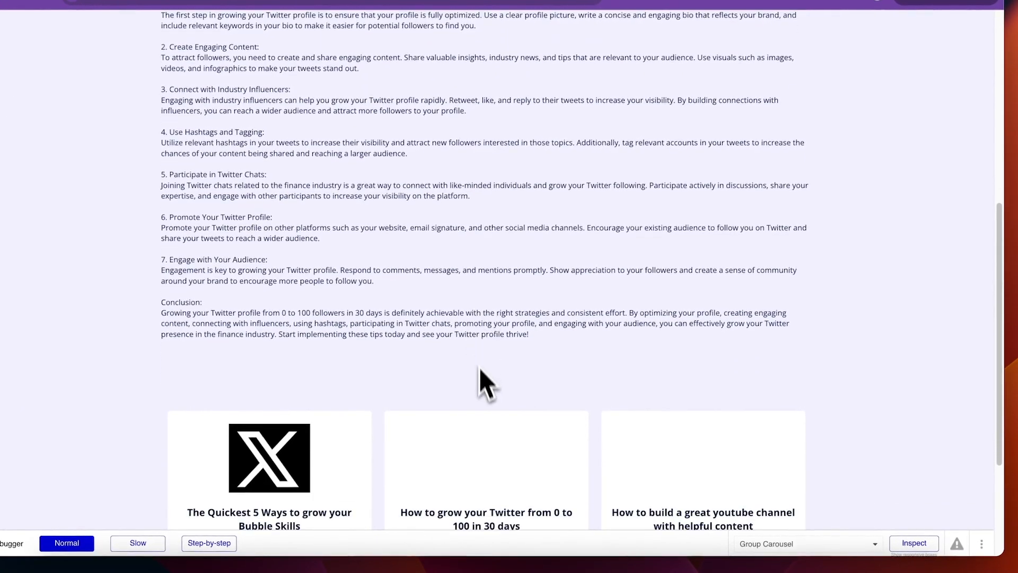
scroll(484, 431, down, 4)
click(730, 333)
click(228, 542)
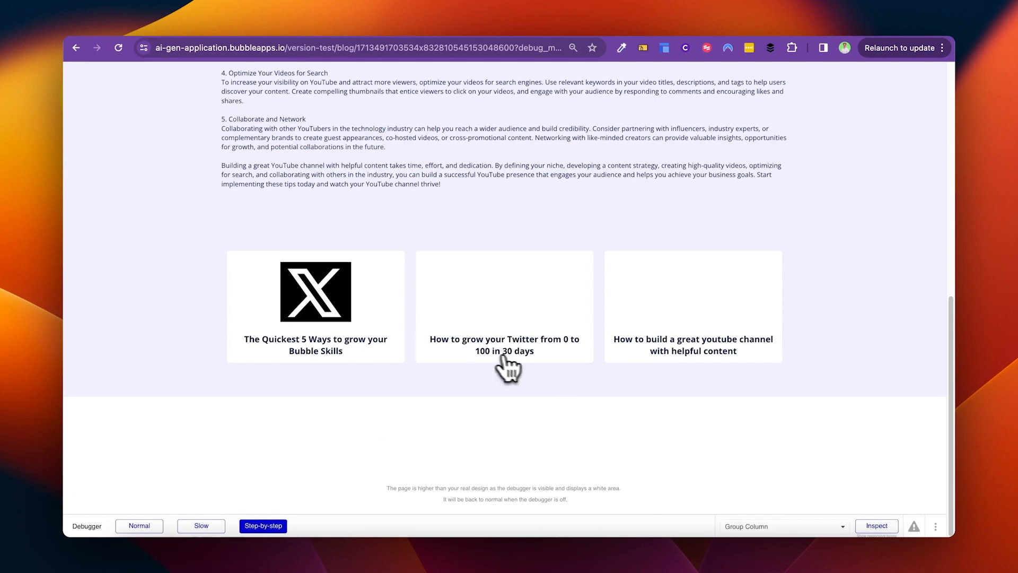
Step: Inspect the hidden Group Blogs element and check the value of Parent group's Blogs
click(877, 526)
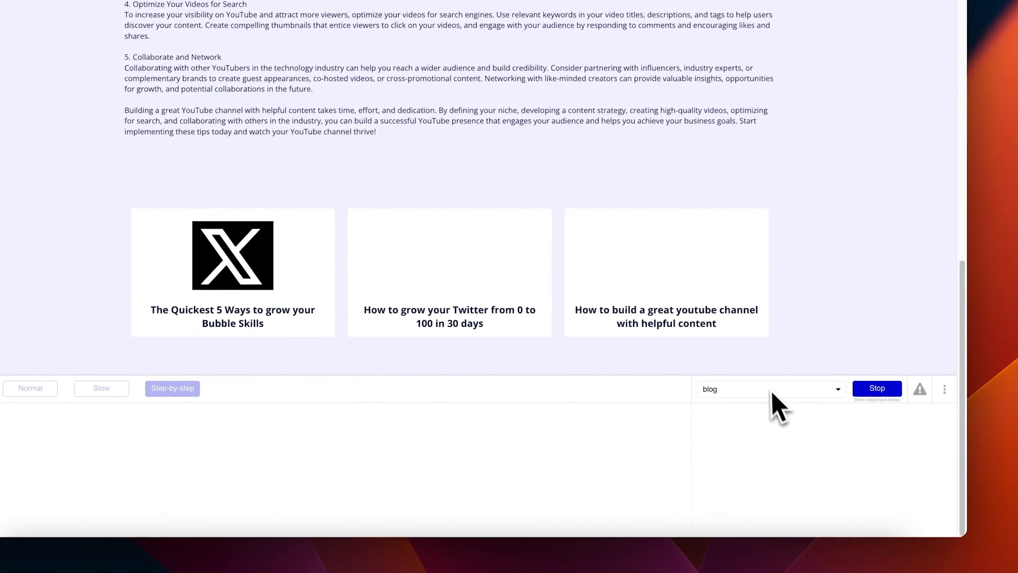
click(764, 389)
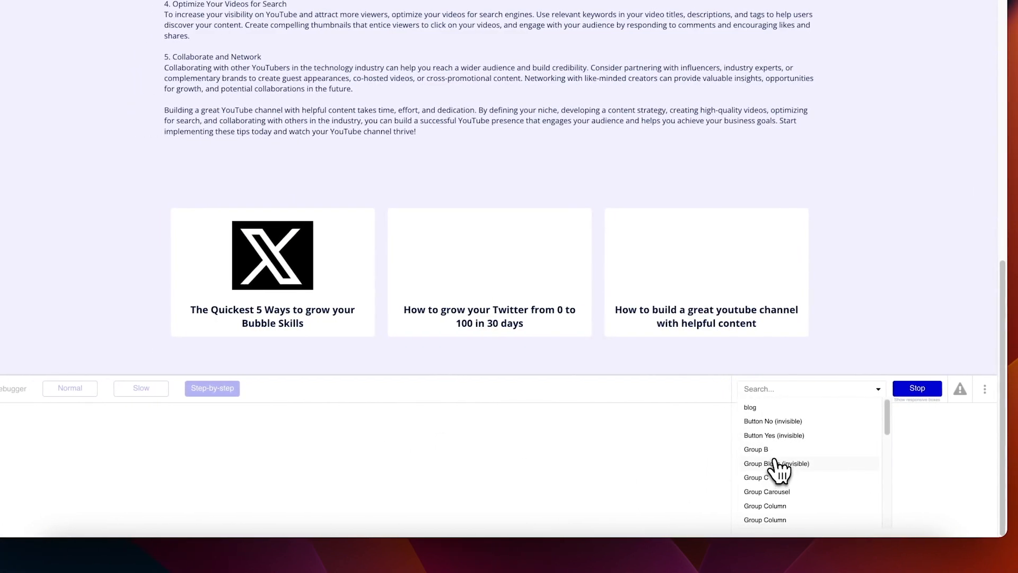
click(777, 464)
click(356, 486)
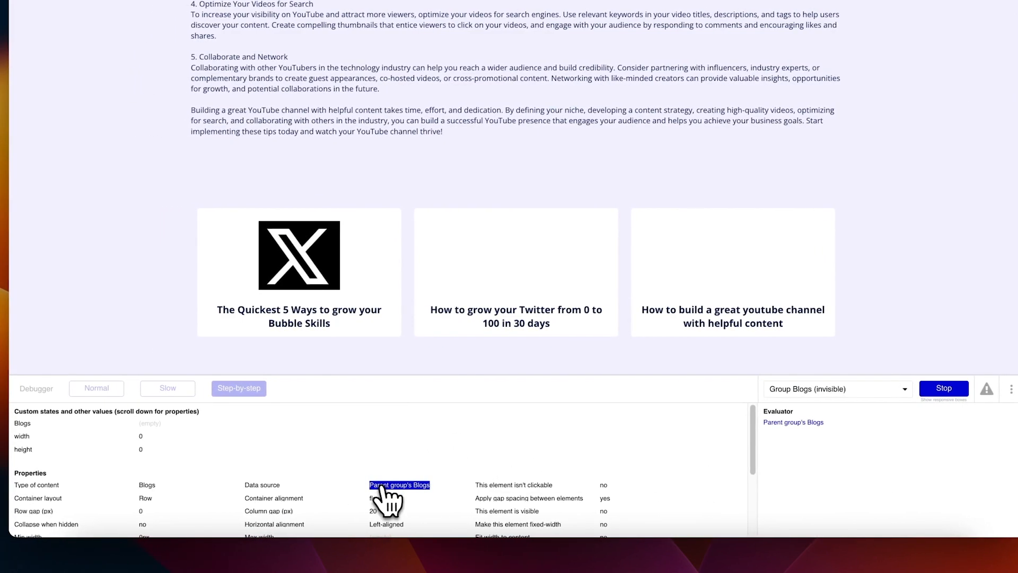
click(793, 422)
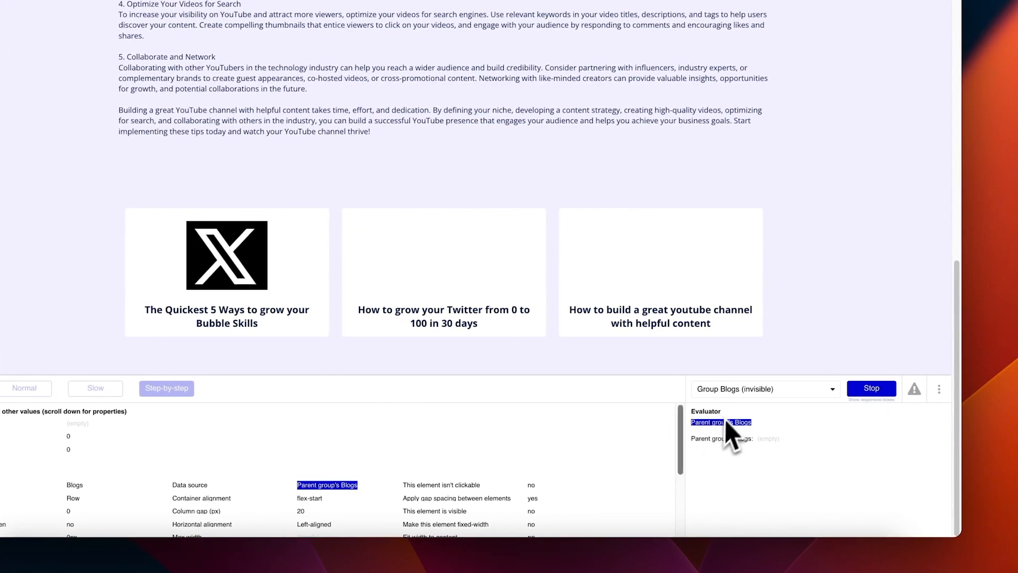
click(743, 389)
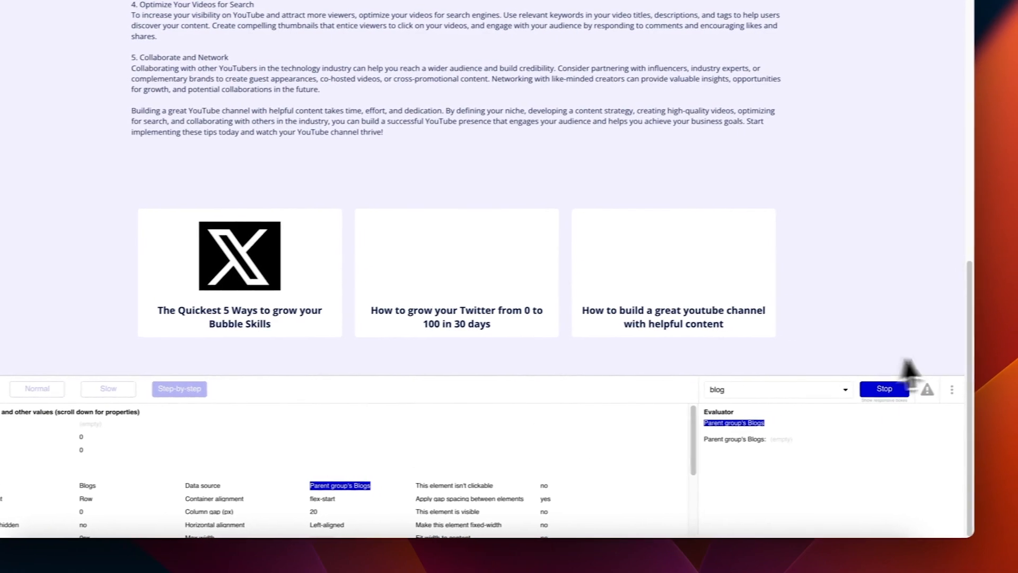
click(891, 388)
scroll(549, 424, up, 8)
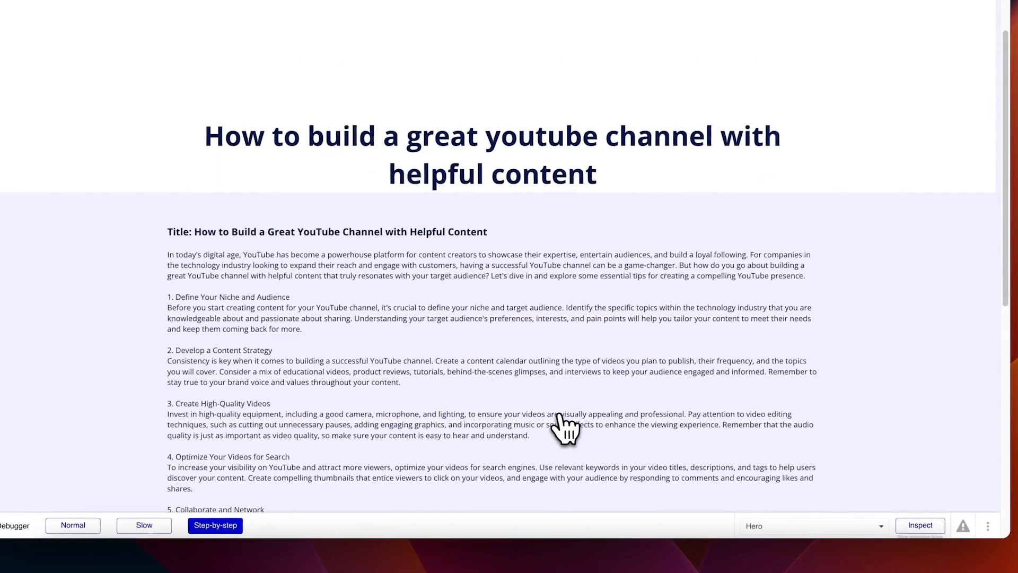
scroll(559, 416, down, 5)
scroll(560, 415, up, 7)
scroll(432, 248, down, 10)
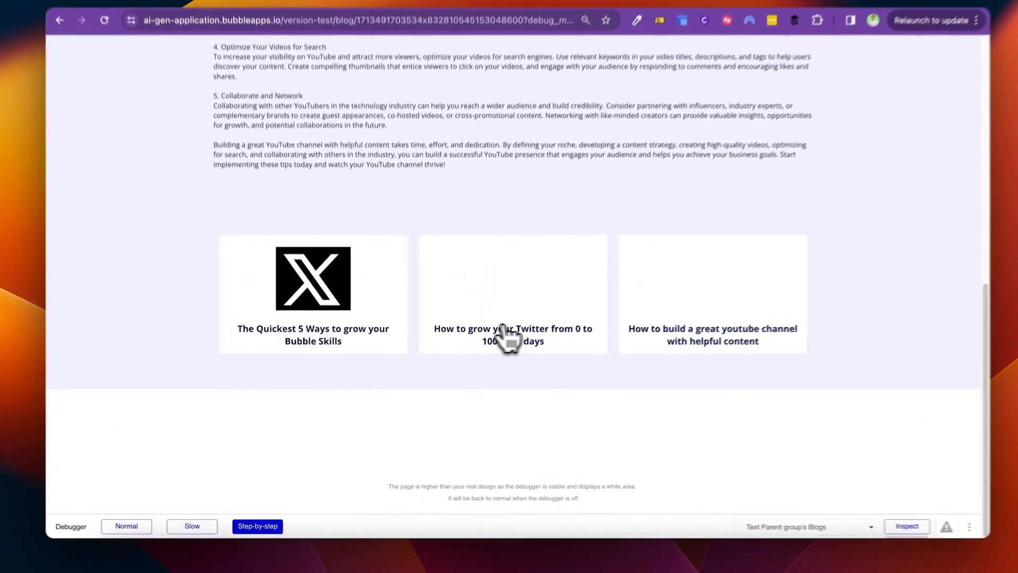
Step: Step through the Twitter card's Go to page blog workflow, checking the blog data sent
click(471, 344)
click(249, 393)
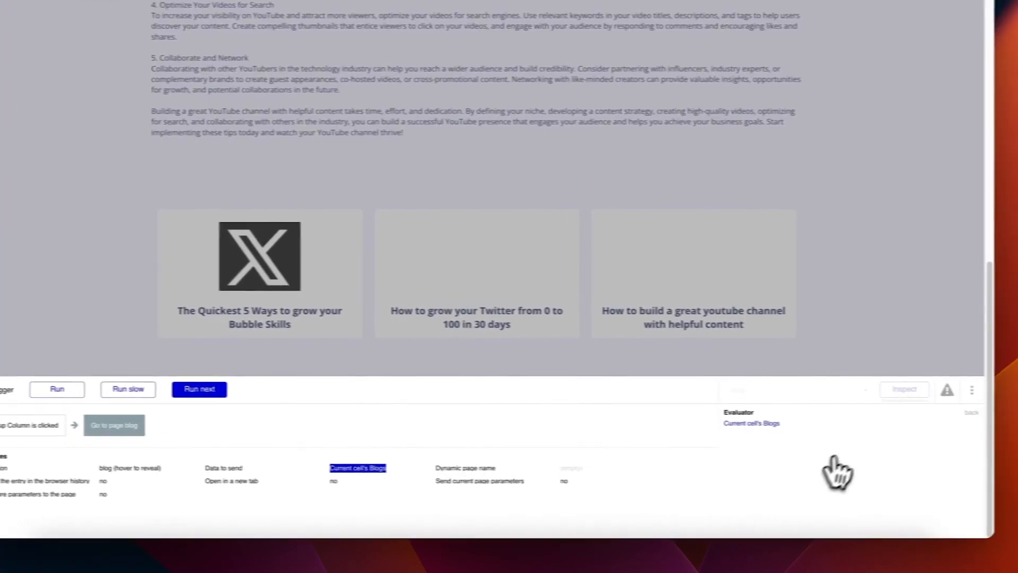
click(801, 425)
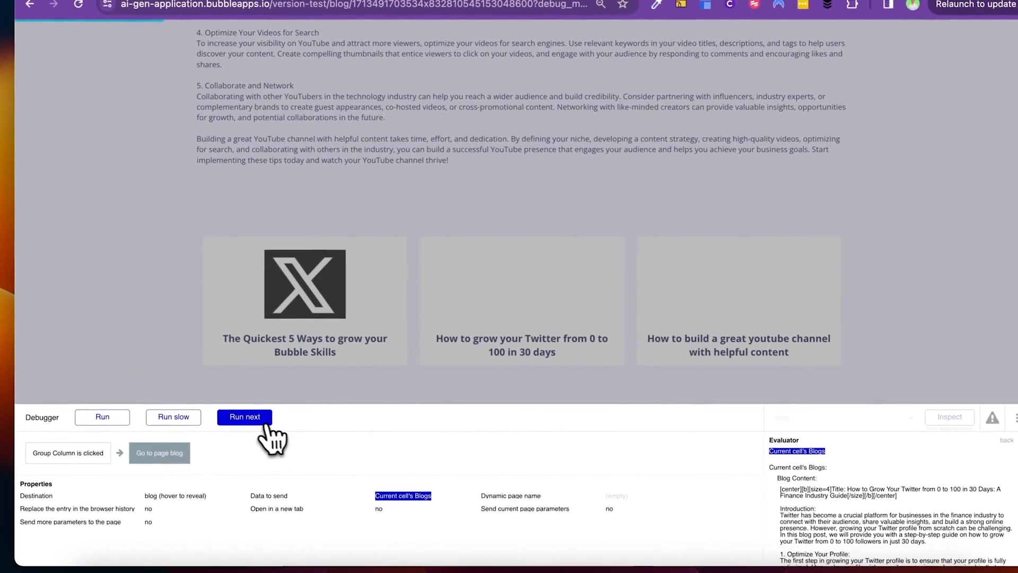
click(240, 410)
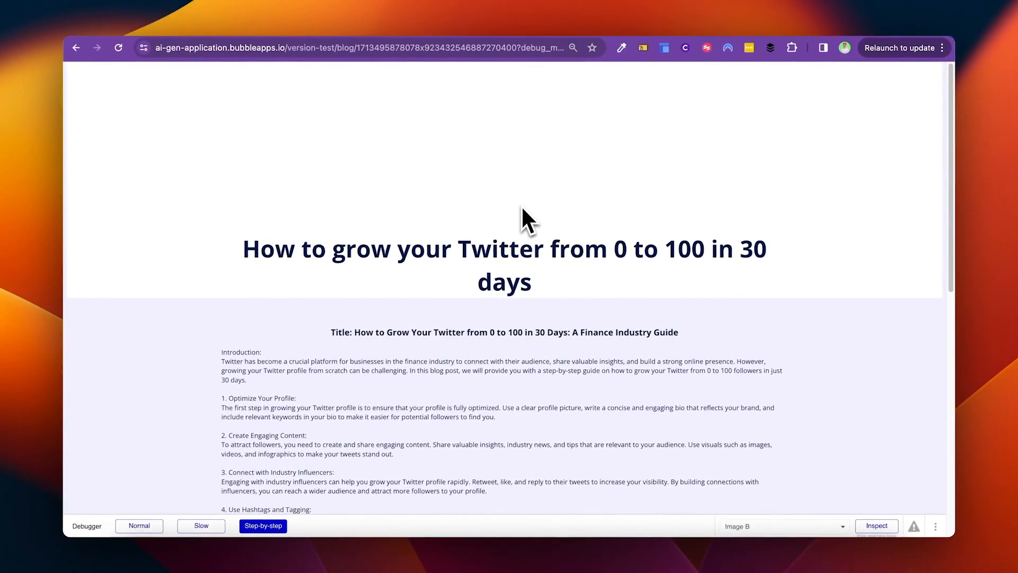
Step: Confirm the X card opens the Bubble Skills post and the Twitter card opens its post
scroll(522, 212, down, 10)
click(337, 466)
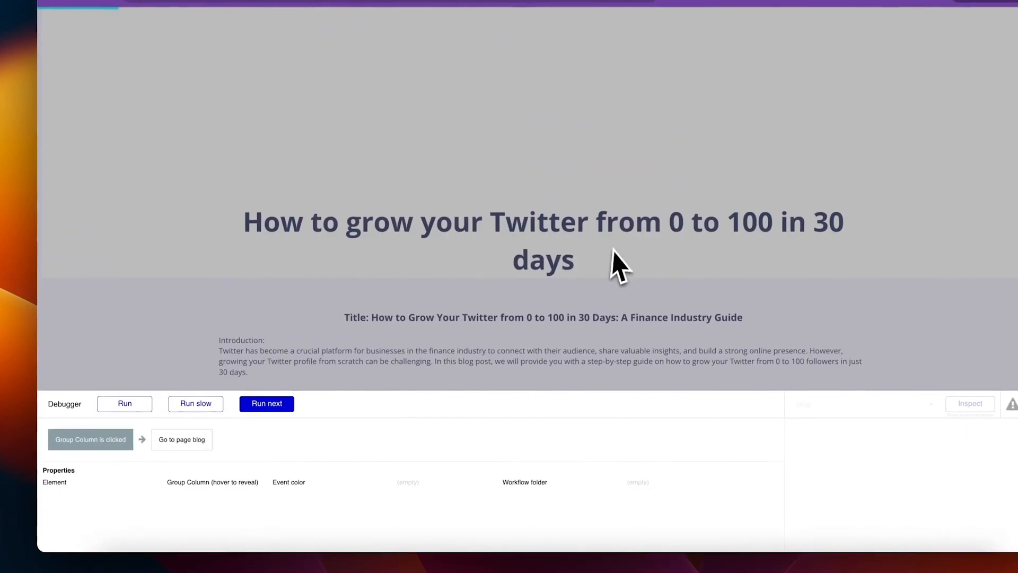
click(133, 404)
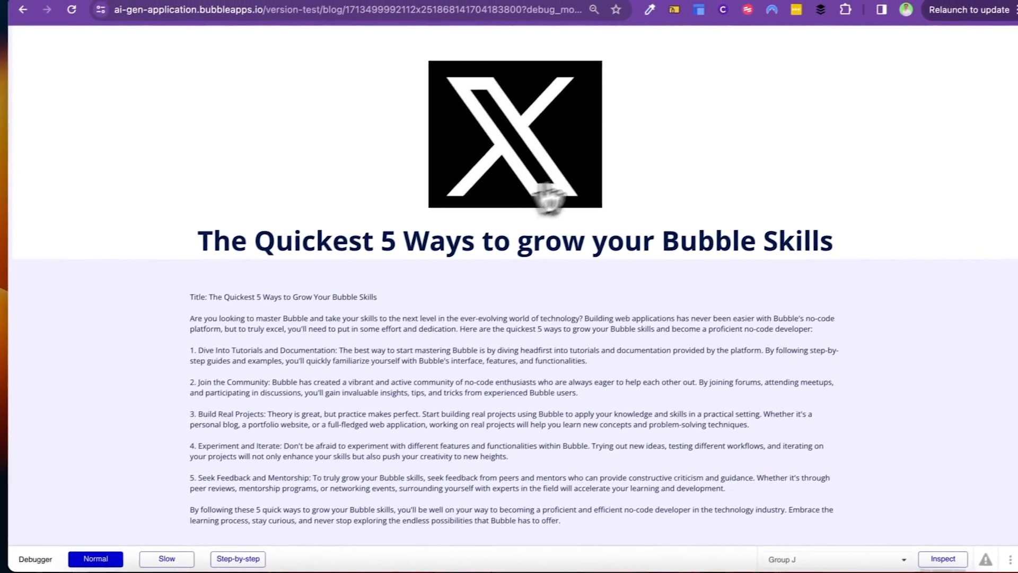
scroll(541, 212, down, 7)
click(568, 323)
scroll(496, 368, up, 10)
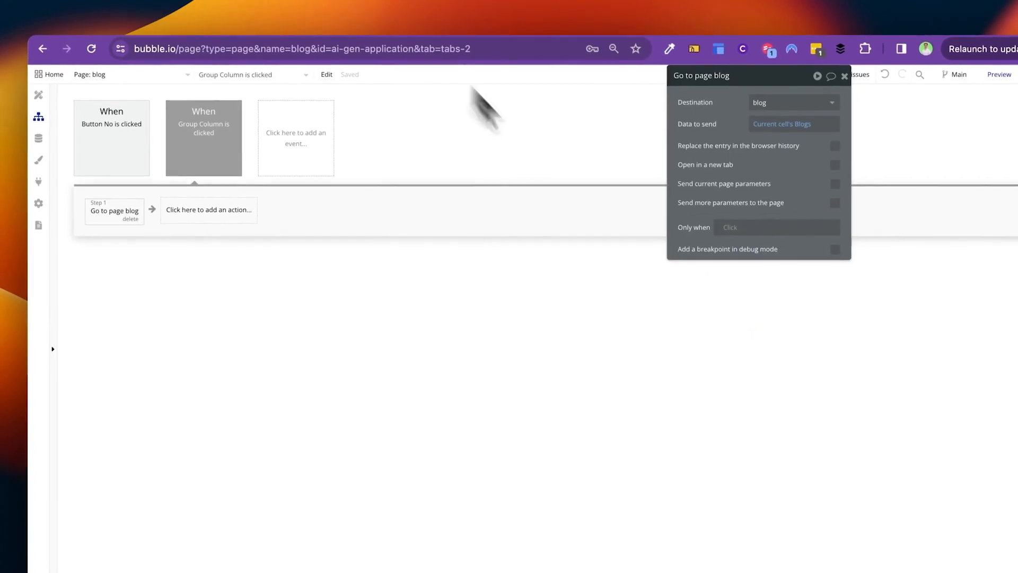
click(212, 212)
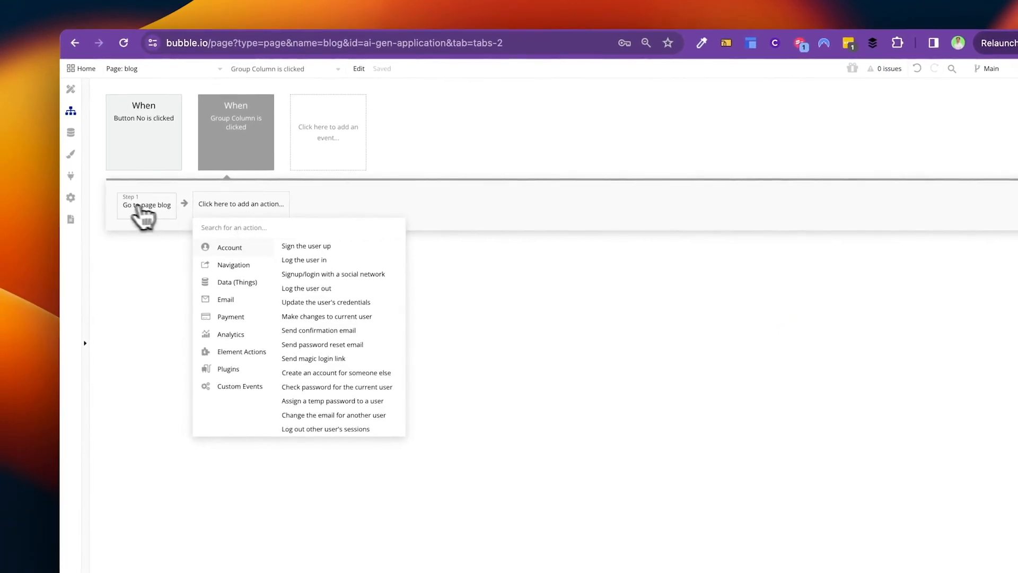
Step: Add a 'Refresh the page' step after Go to page blog, then delete it again
click(120, 215)
click(226, 205)
text(ref)
click(239, 245)
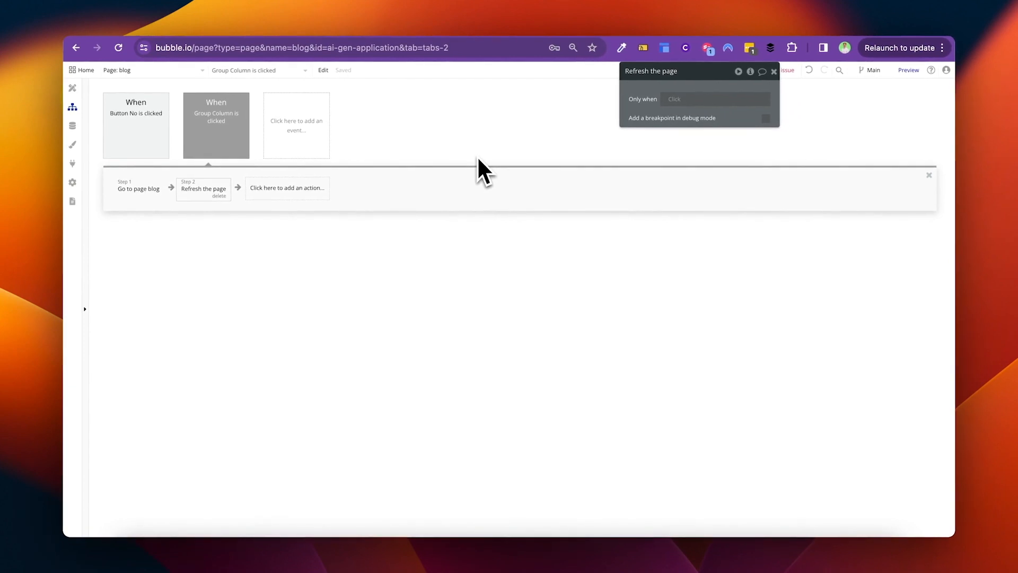
click(219, 196)
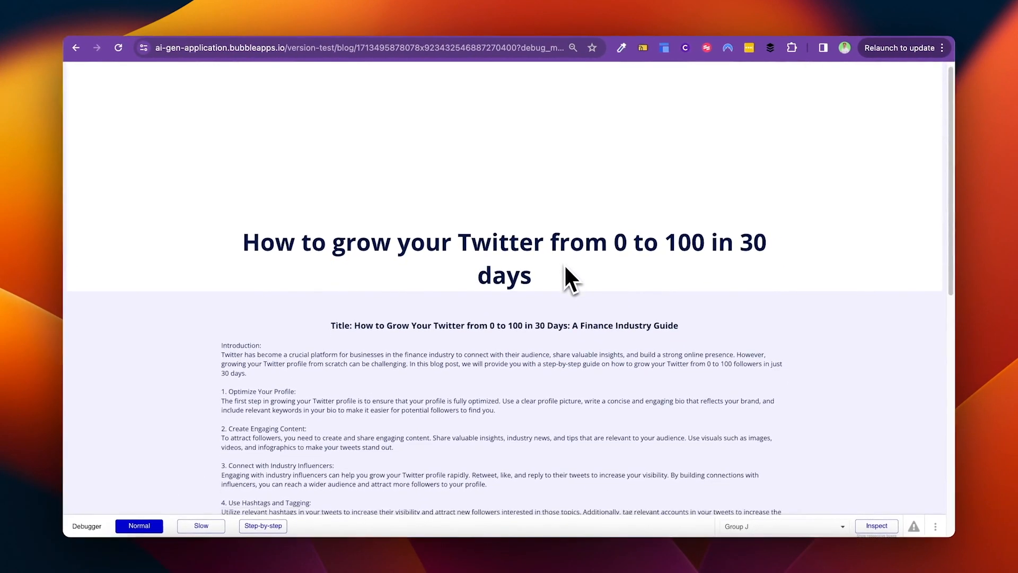
scroll(565, 267, down, 15)
scroll(565, 266, up, 12)
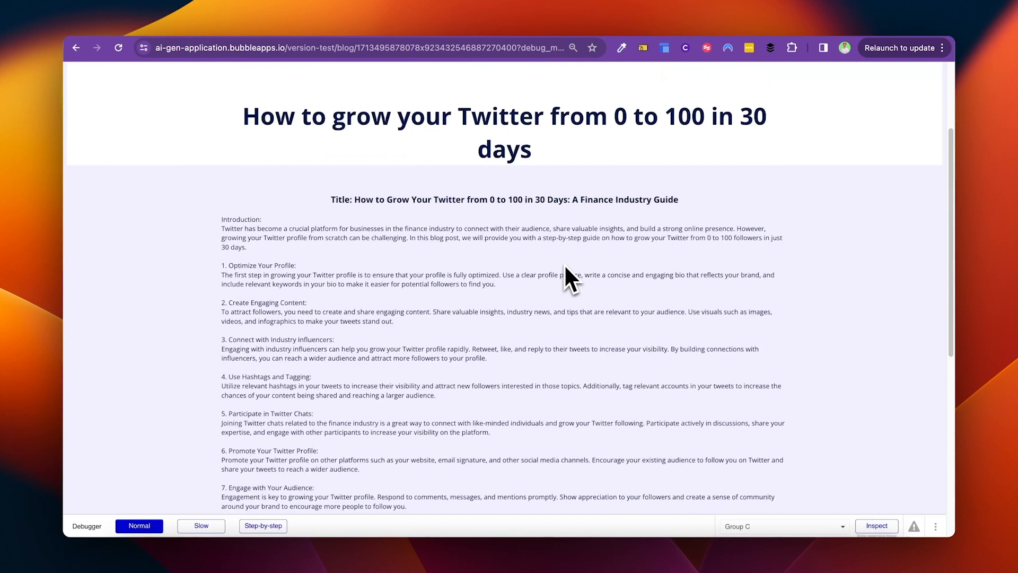